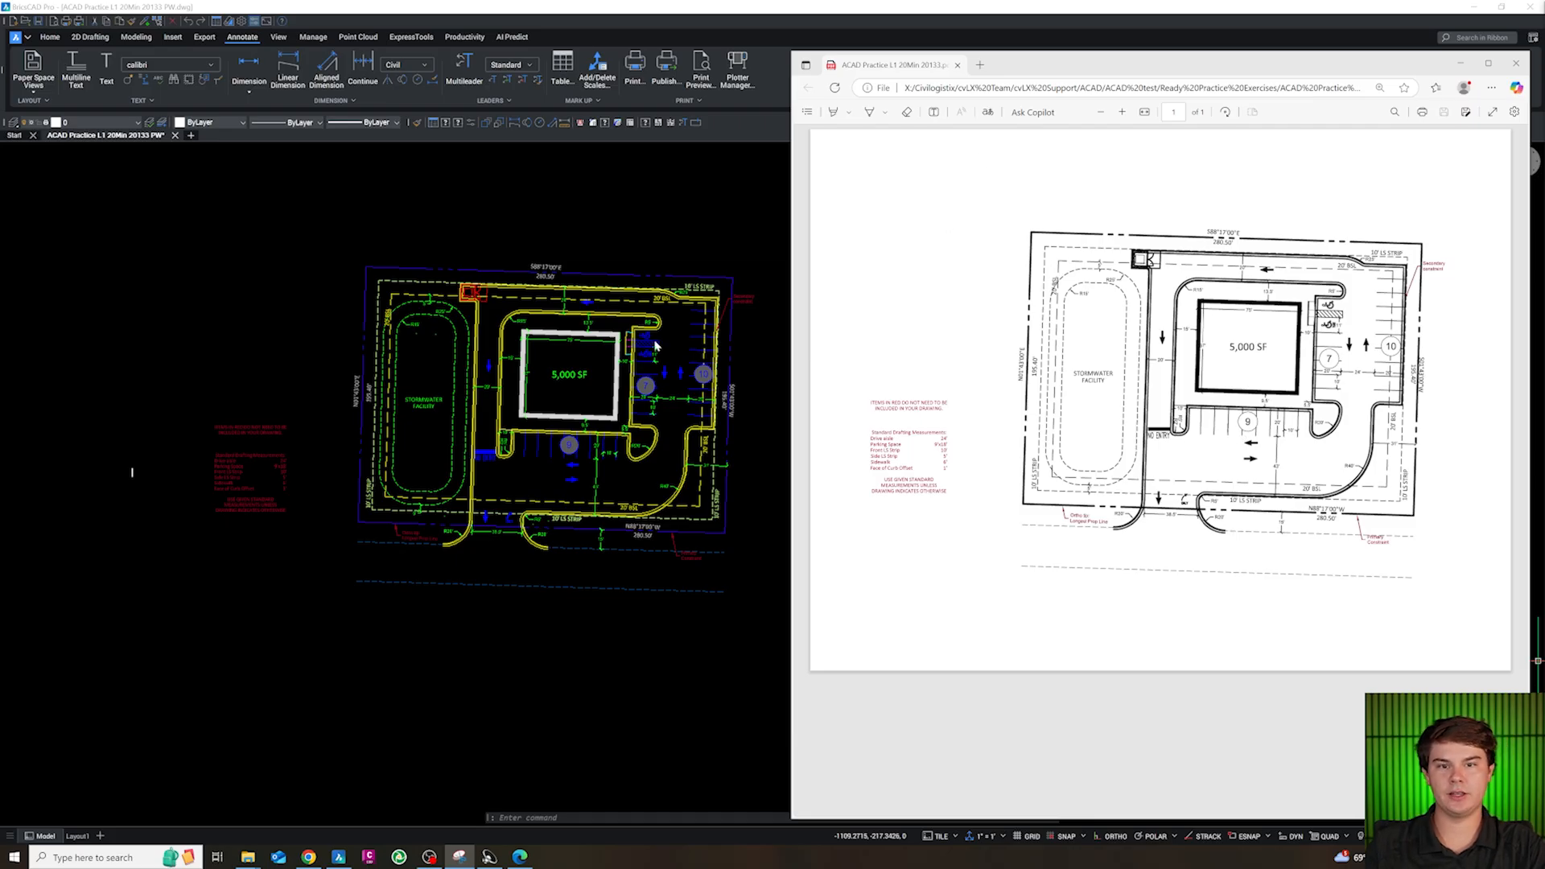
Move the reference PDF off the drawing and draw a 280.5-long line at bearing N88°17'00"W in empty space beside the existing plan
drag(1026, 66, 1544, 89)
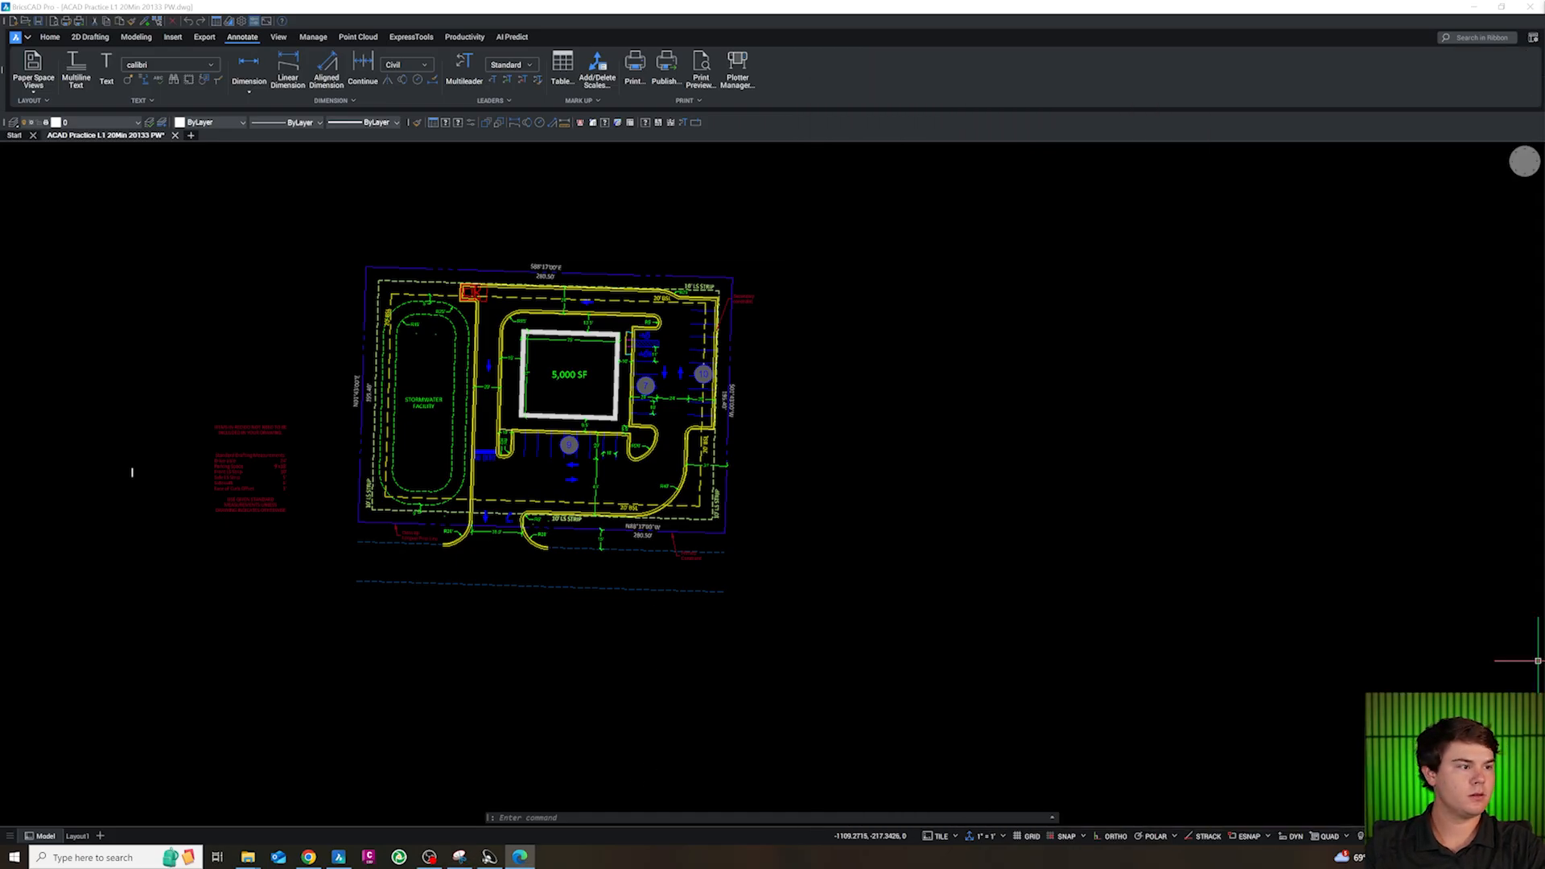
click(526, 861)
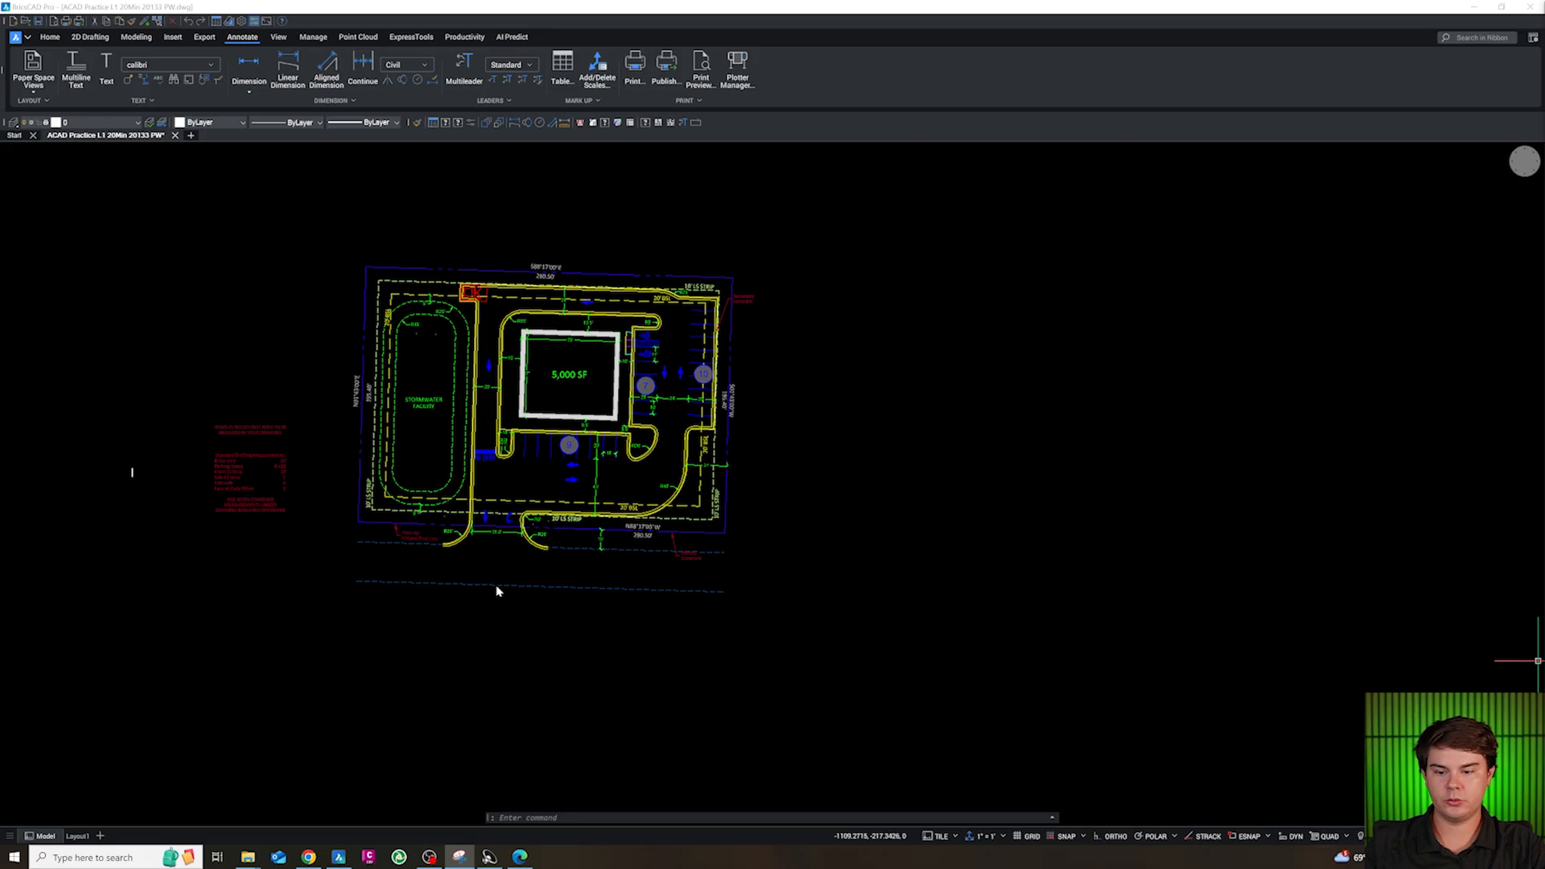
scroll(440, 514, down, 7)
scroll(929, 564, up, 6)
click(699, 495)
scroll(699, 494, down, 6)
key(Escape)
key(Escape)
key(Escape)
text(L)
key(Return)
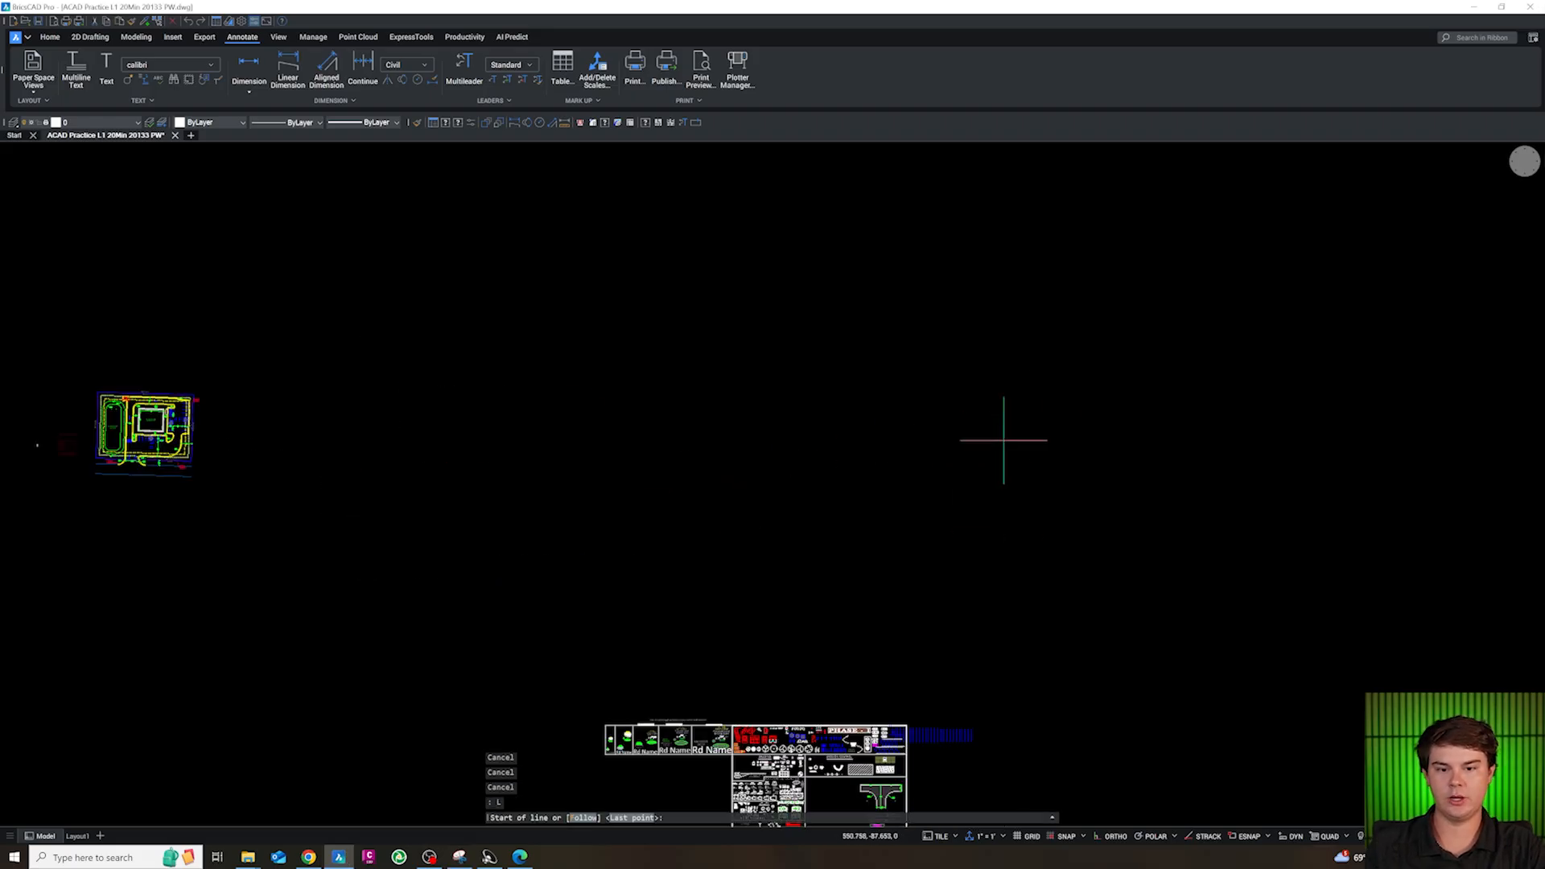
click(1056, 395)
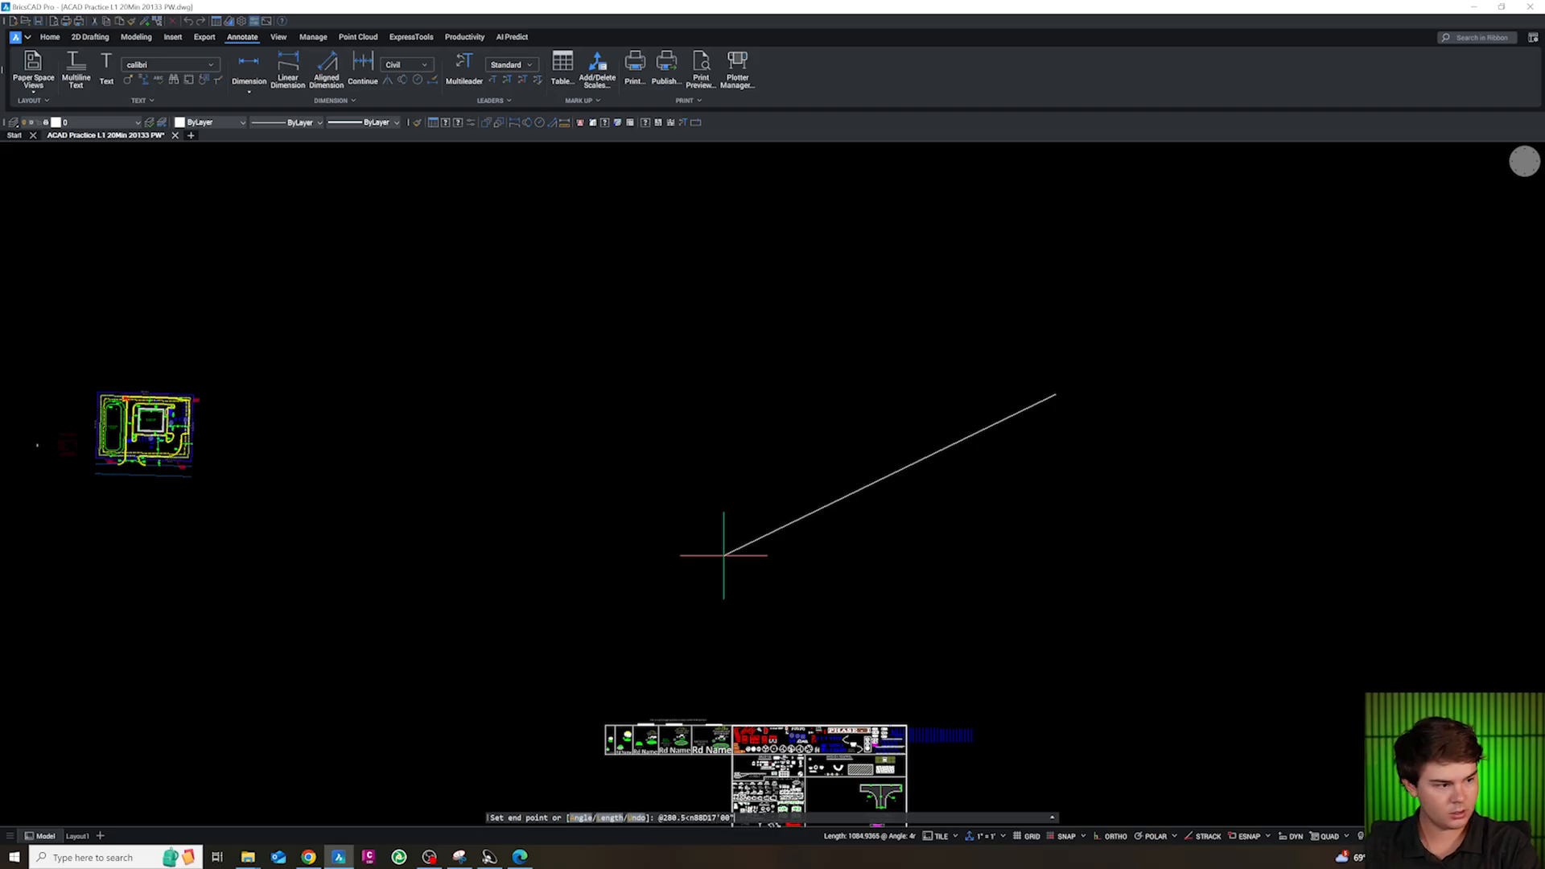
key(Return)
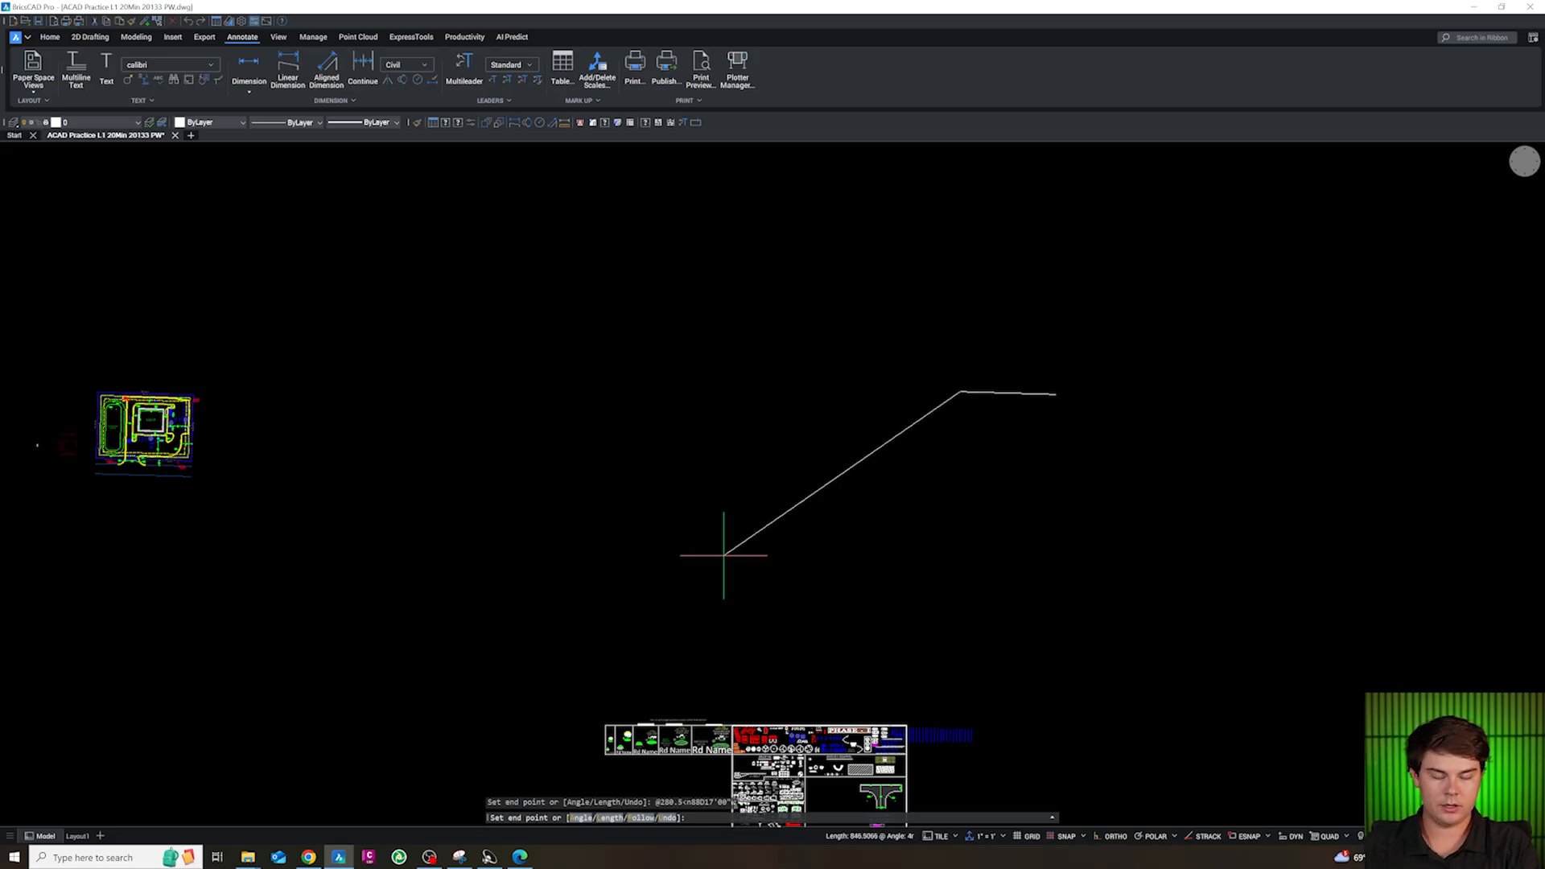
Continue the boundary with a 195.4-long line at bearing N01°43'00"E
scroll(728, 563, down, 3)
scroll(856, 459, up, 6)
scroll(828, 420, down, 3)
scroll(741, 452, up, 2)
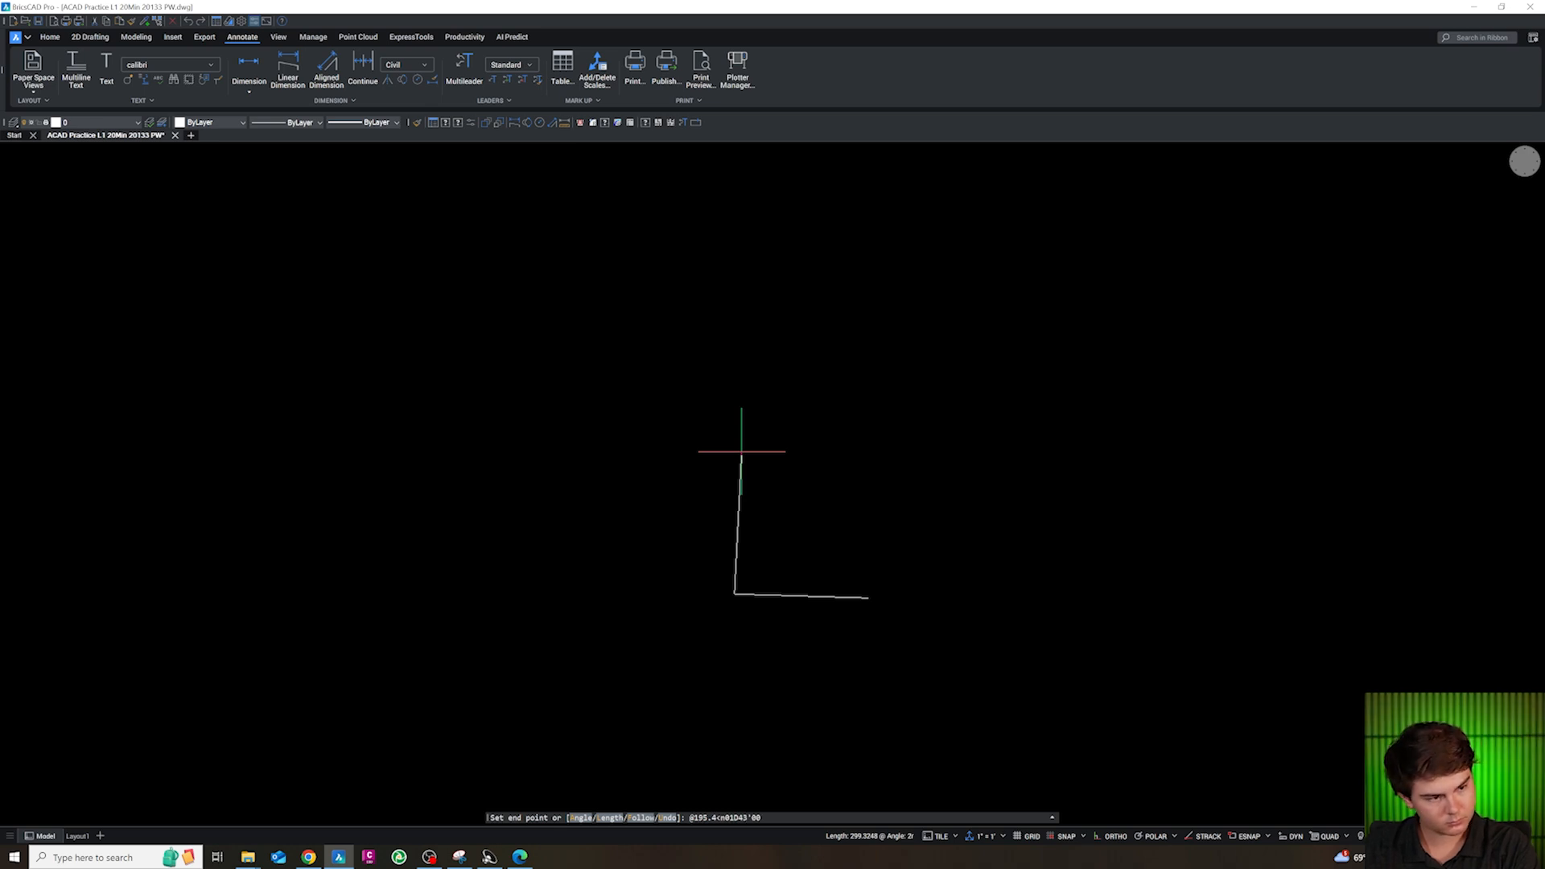
text(e)
key(Return)
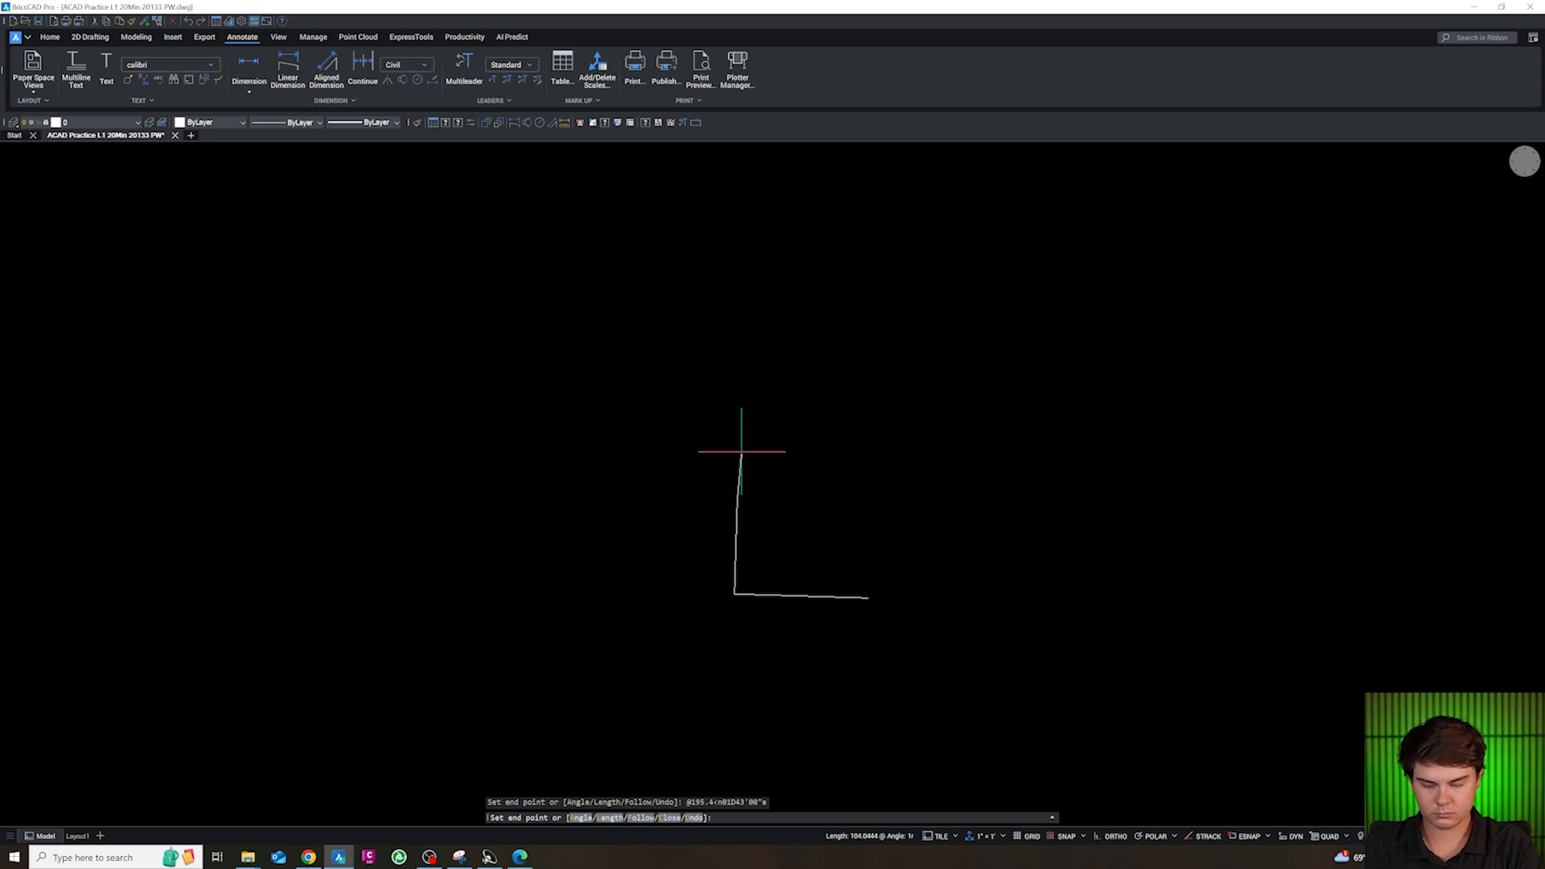
Add a 280.5-long line at bearing S88°17'00"E and close the boundary back to its start point
text(@280.5<s88D17'00"e)
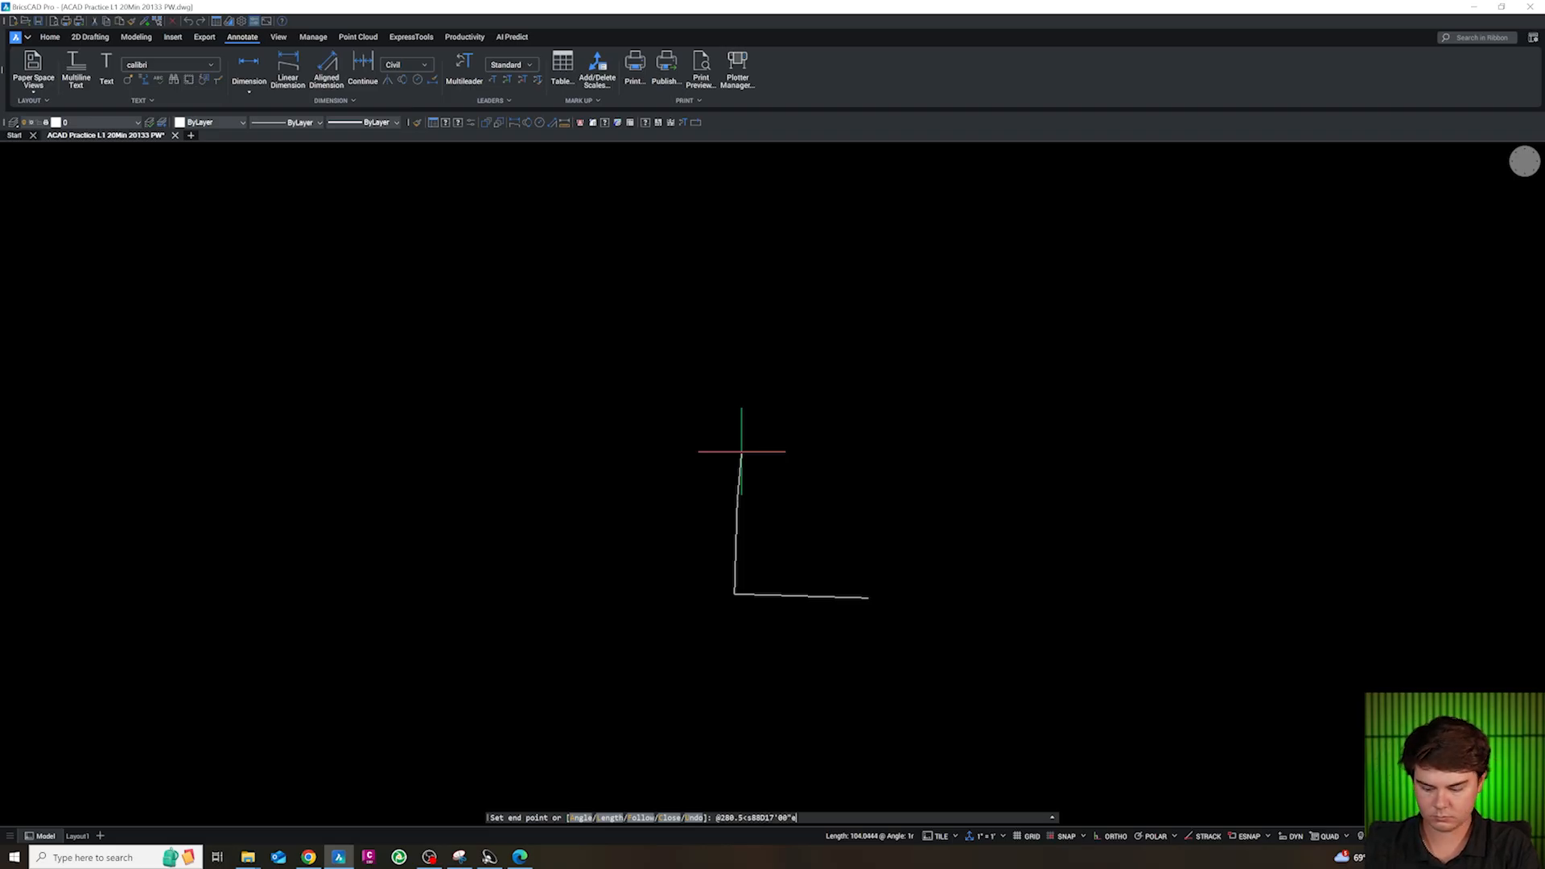
key(Return)
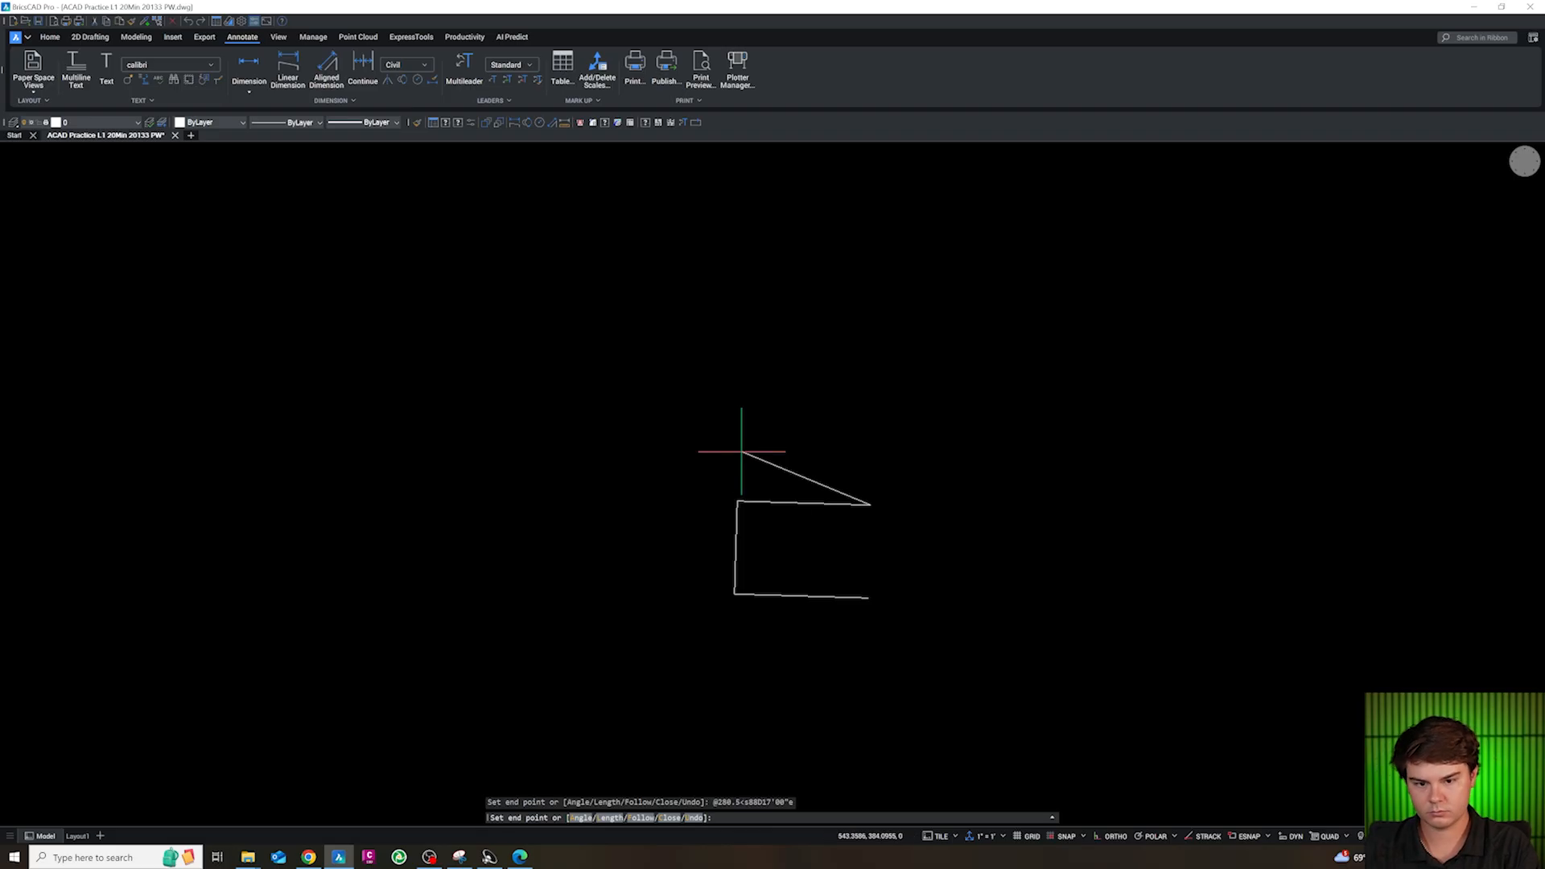
text(c)
key(Return)
scroll(769, 442, down, 2)
scroll(783, 476, up, 2)
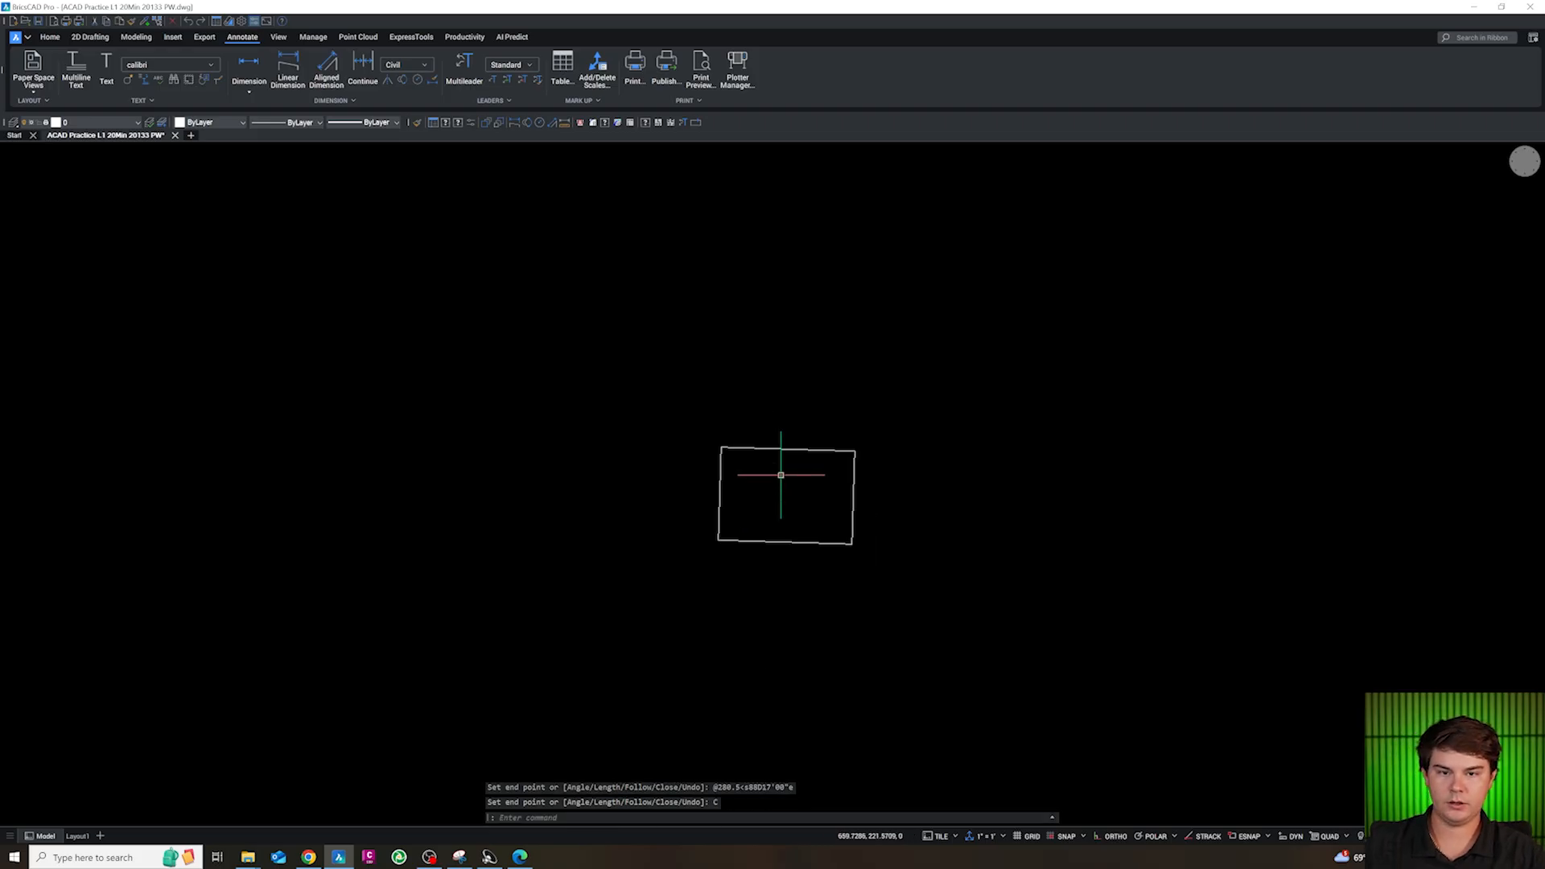
Put the four boundary lines on the VA-PROP-LINE layer
click(907, 596)
click(669, 394)
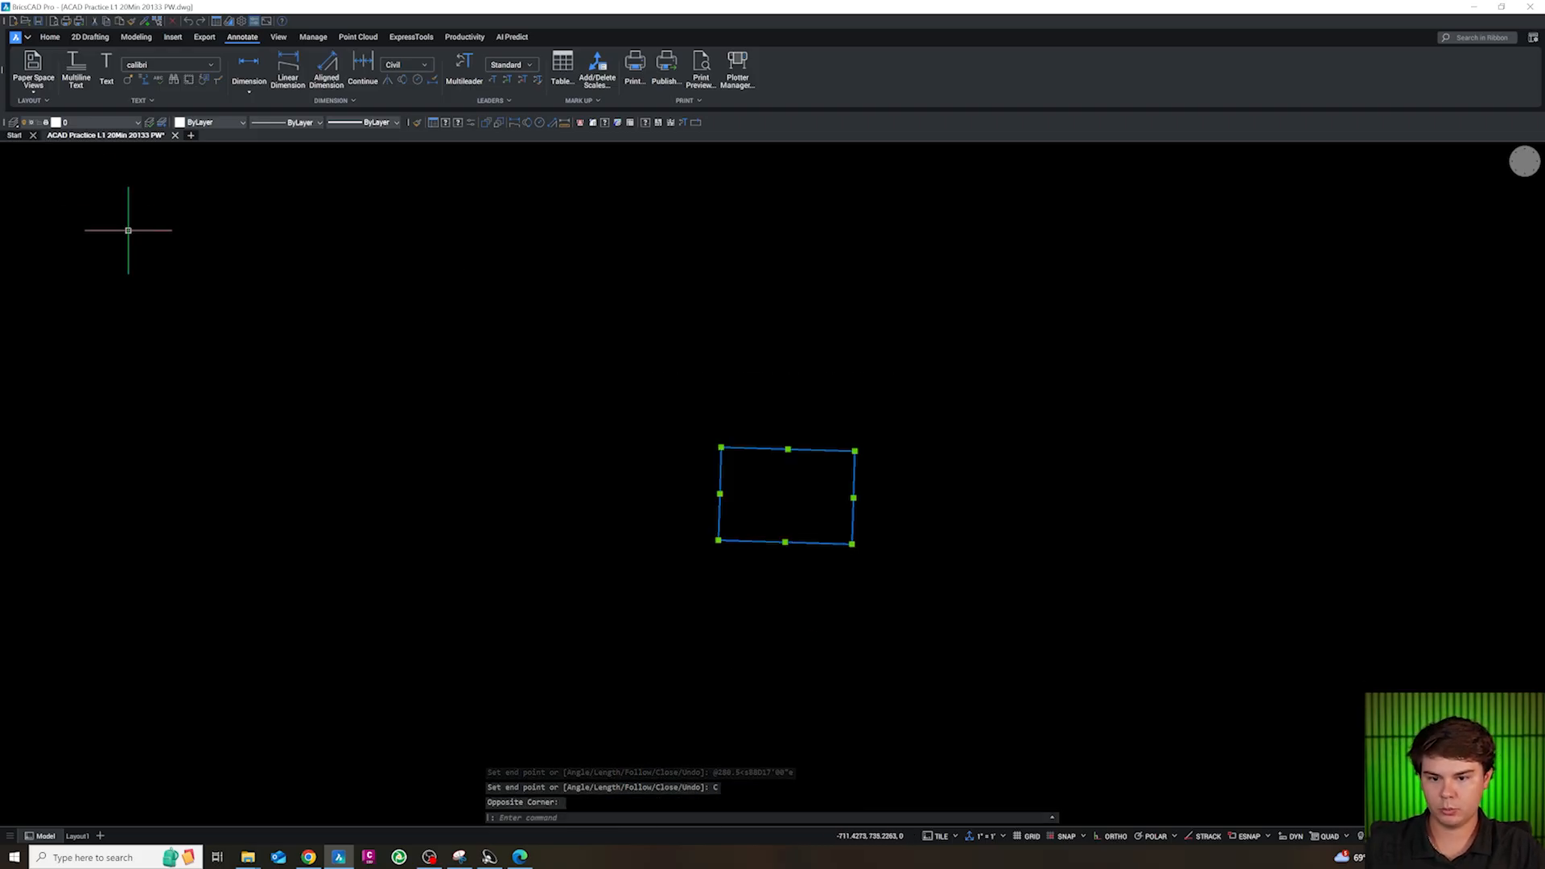
click(97, 122)
scroll(119, 208, down, 10)
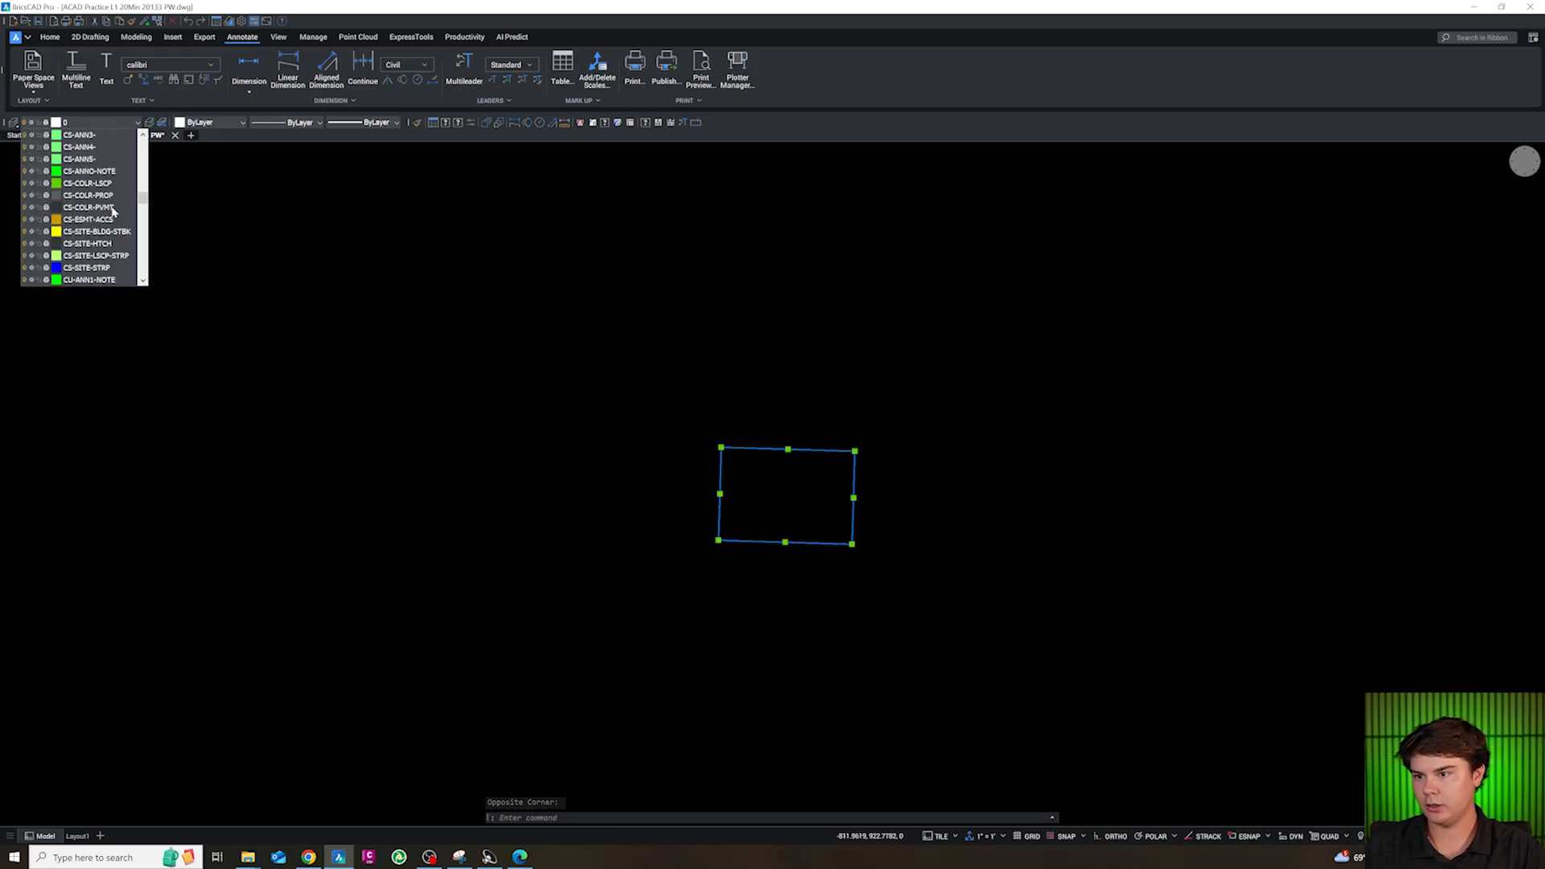
scroll(107, 215, down, 10)
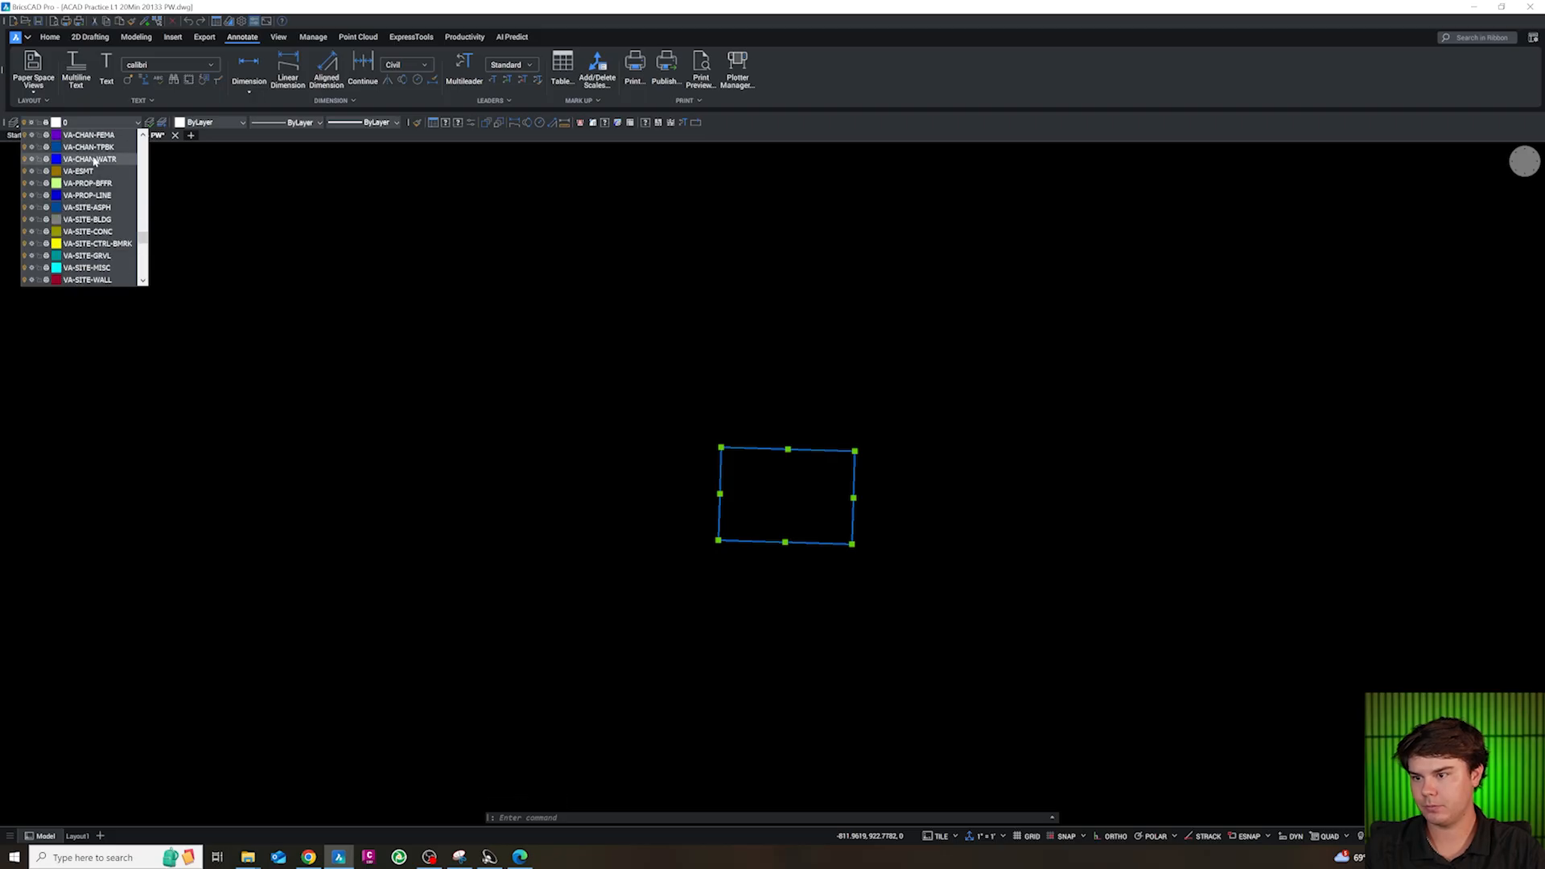
click(97, 196)
key(Escape)
Label all four property lines with their bearings and distances using the LP command
scroll(841, 544, up, 2)
click(547, 304)
click(961, 610)
text(LP)
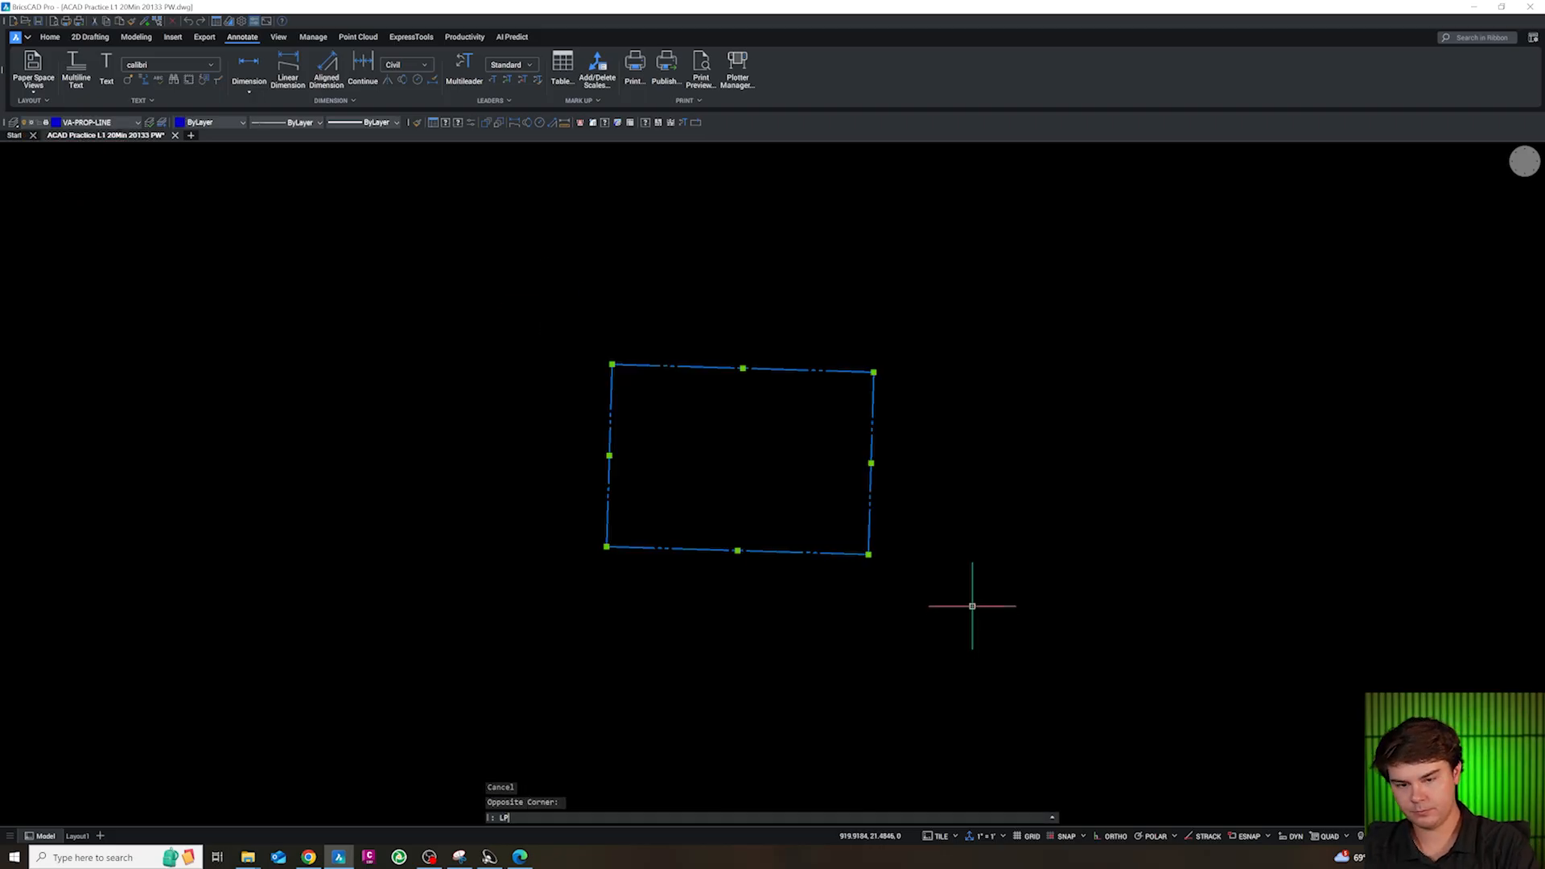
key(Return)
Realign the west property line's bearing and distance labels parallel to the line by cutting them and pasting them in the line's coordinate system
scroll(684, 455, up, 4)
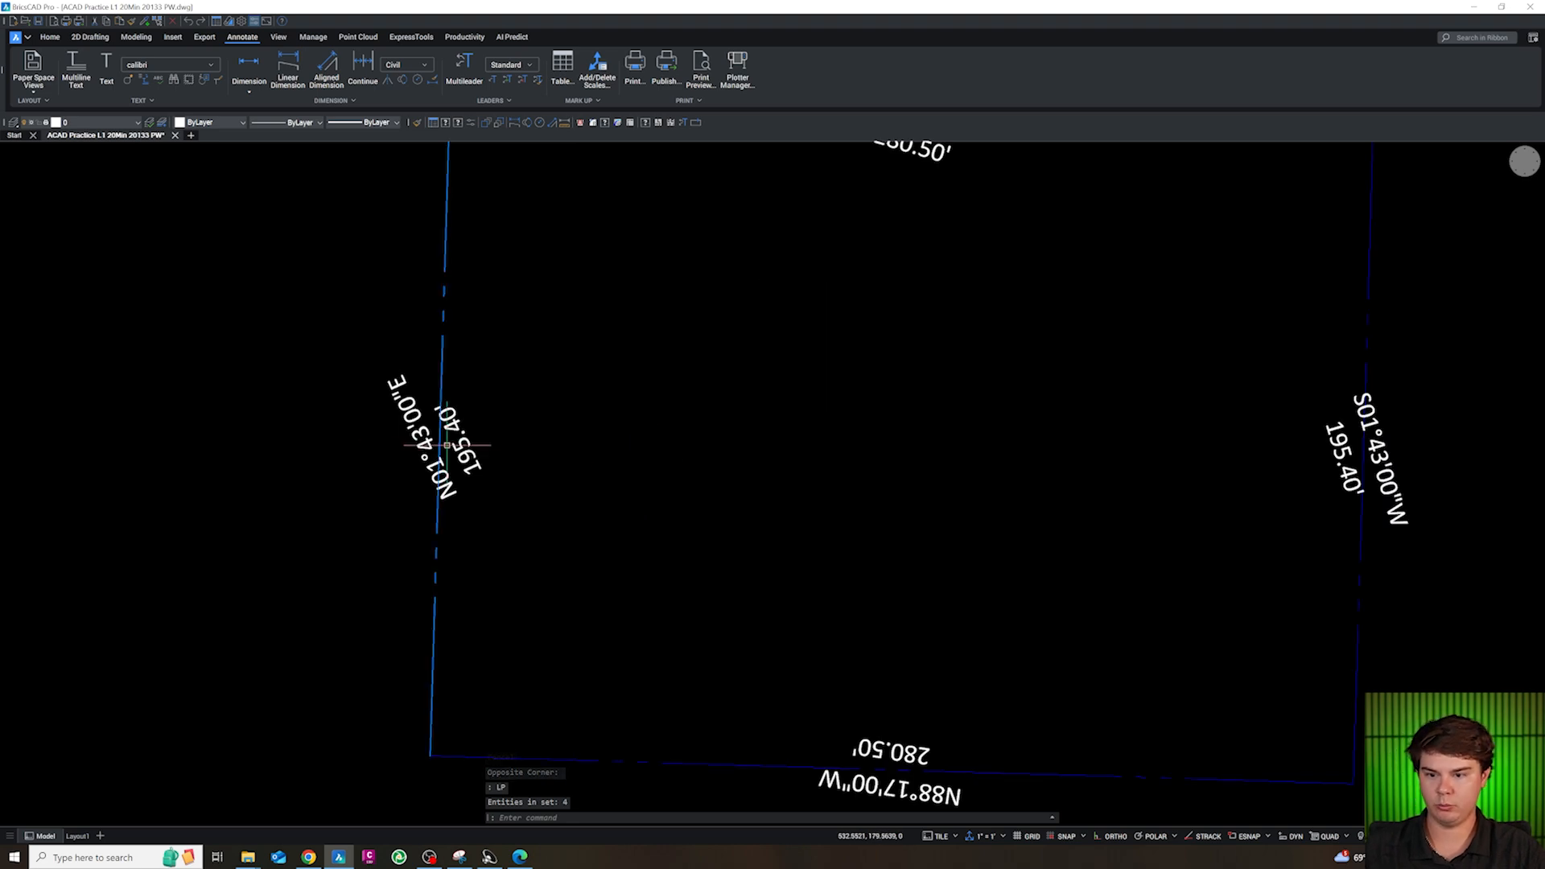
scroll(595, 465, down, 3)
scroll(497, 451, up, 3)
click(655, 473)
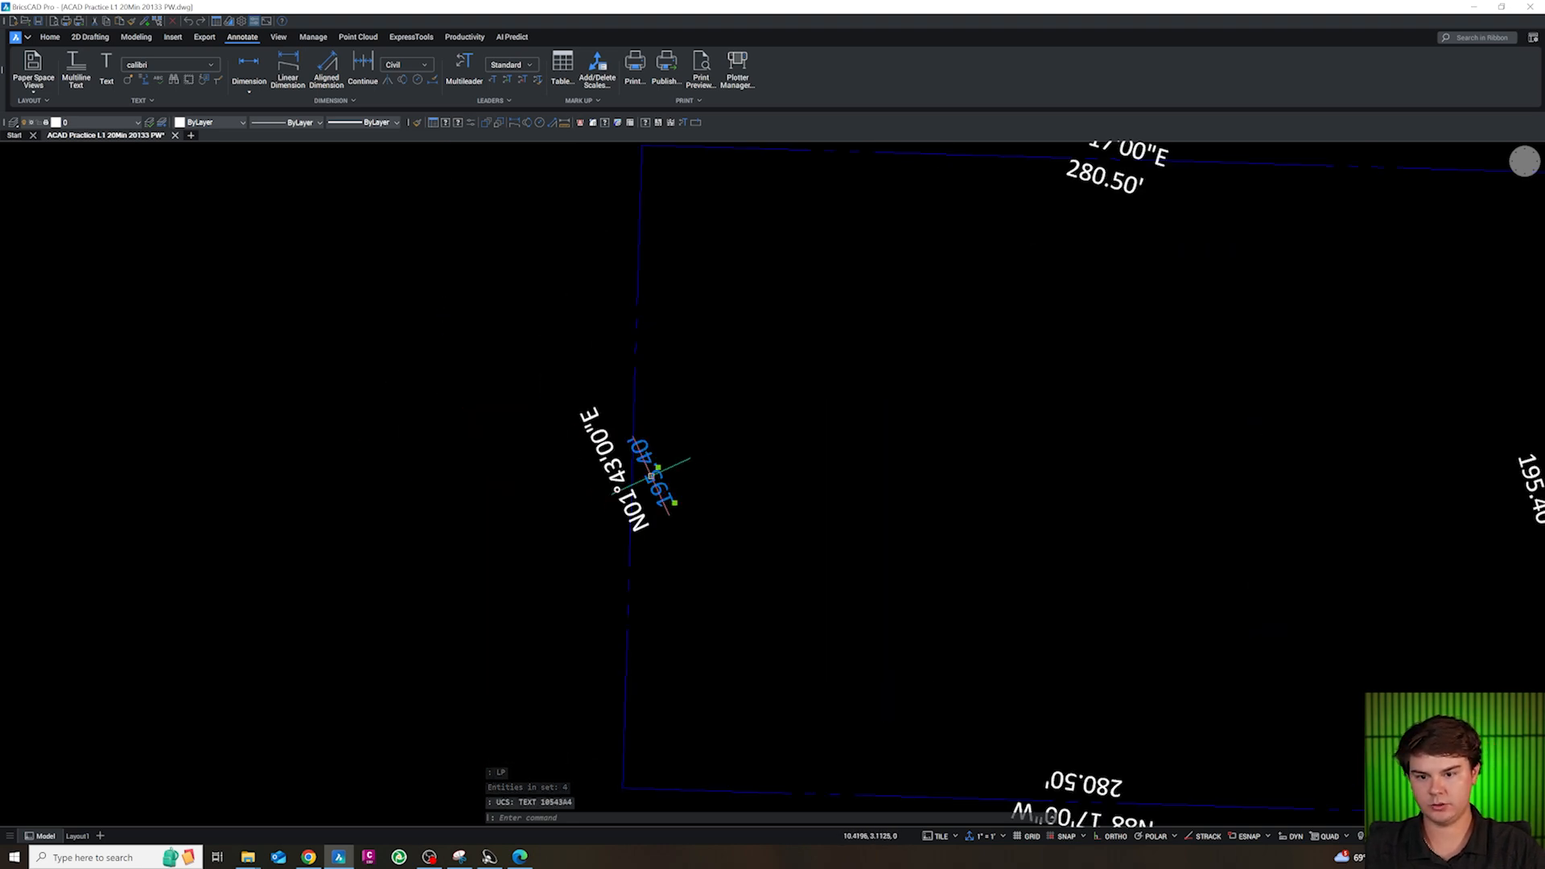
click(615, 483)
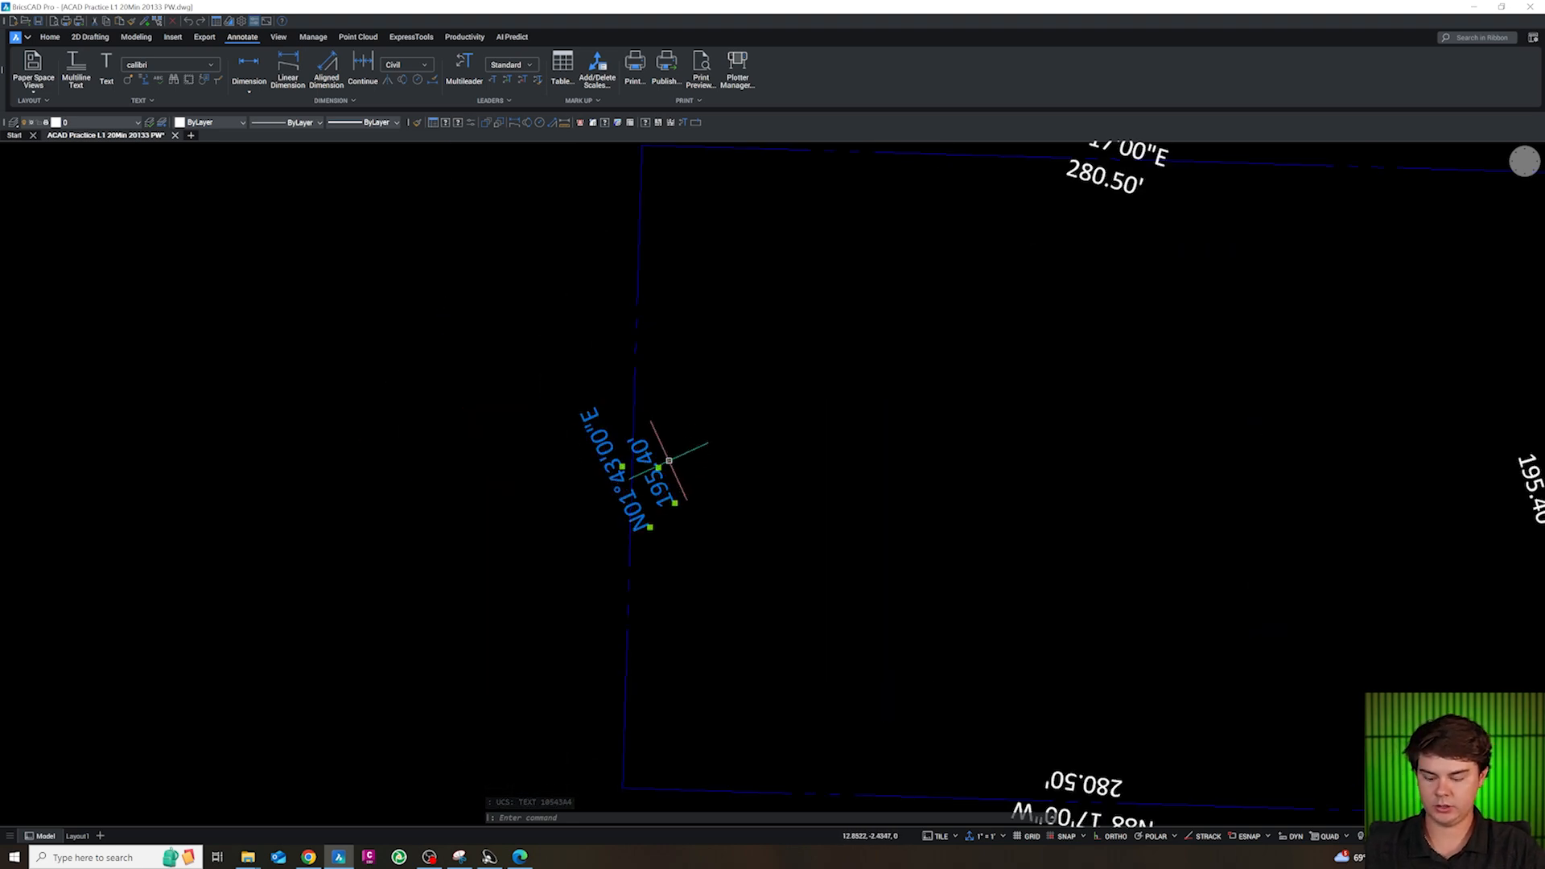
key(Delete)
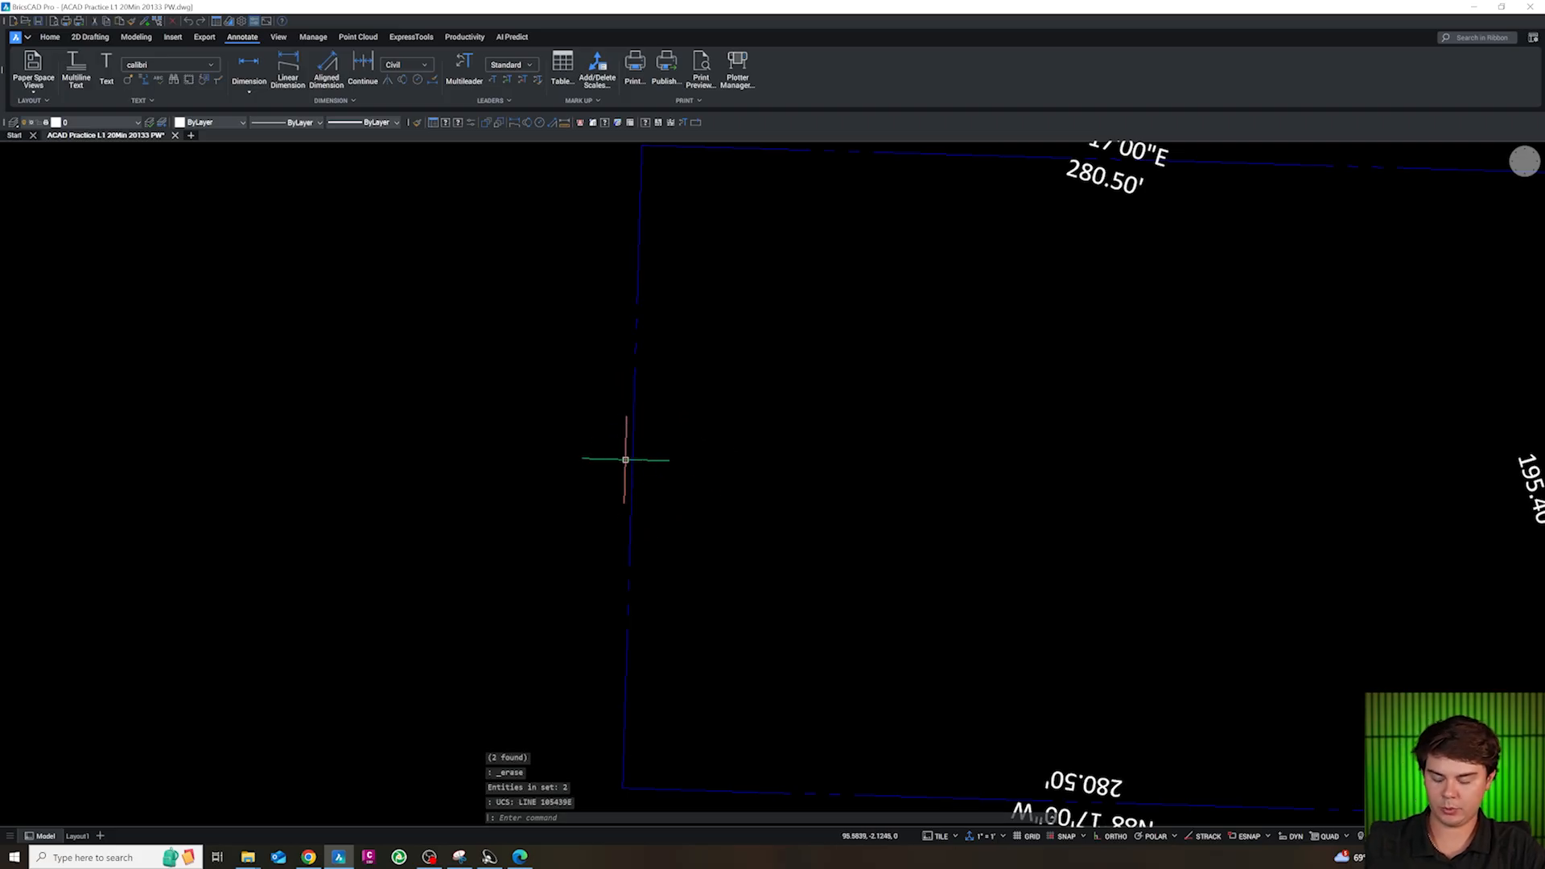
key(ctrl+v)
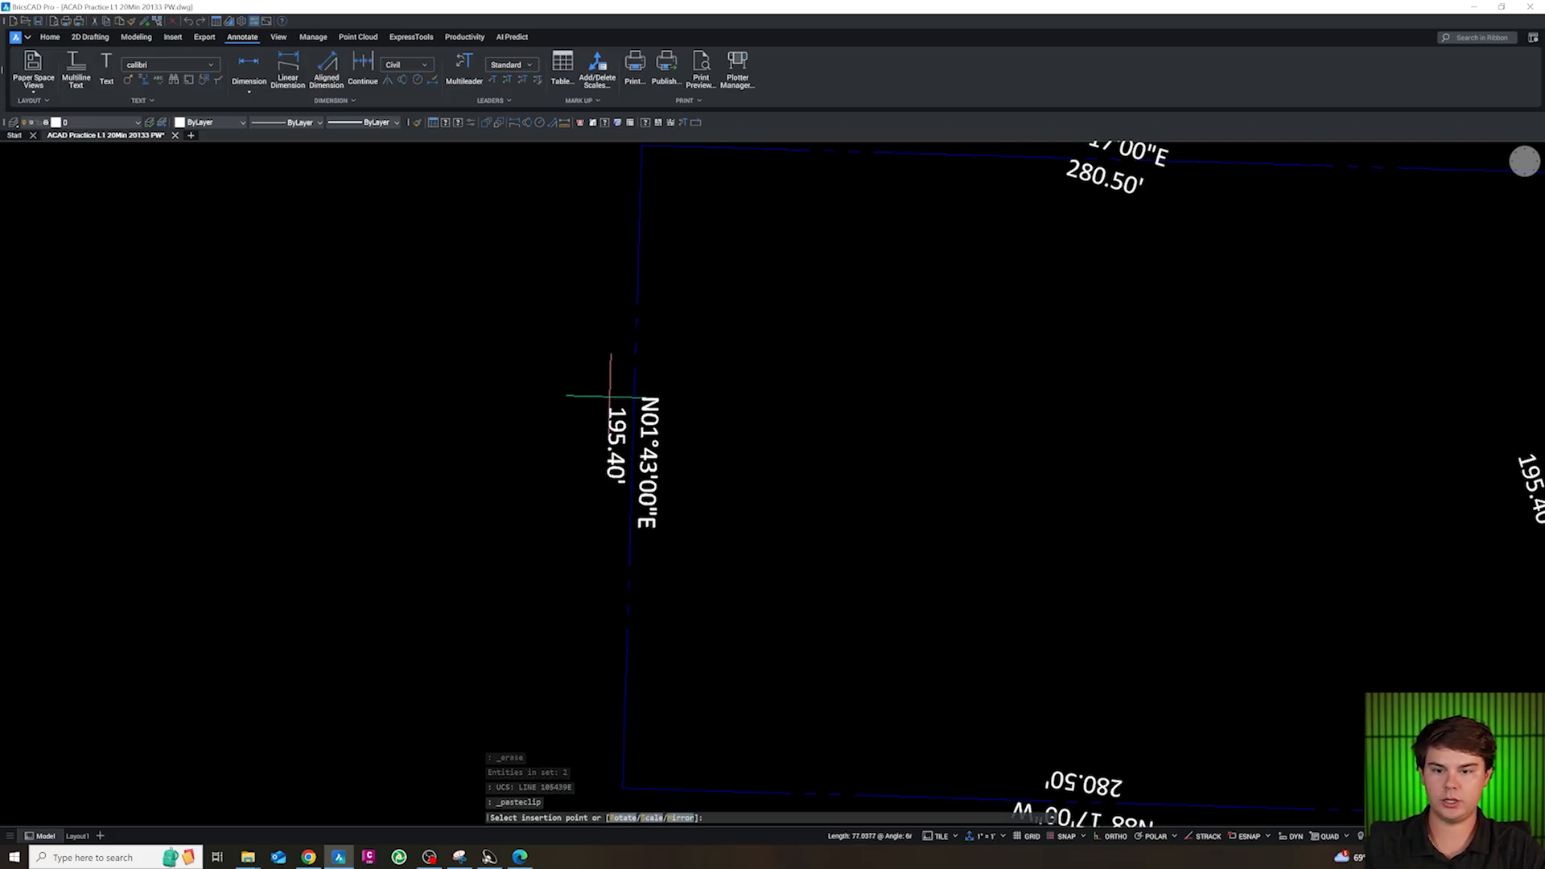
click(612, 394)
scroll(493, 410, down, 6)
scroll(779, 436, up, 6)
key(Escape)
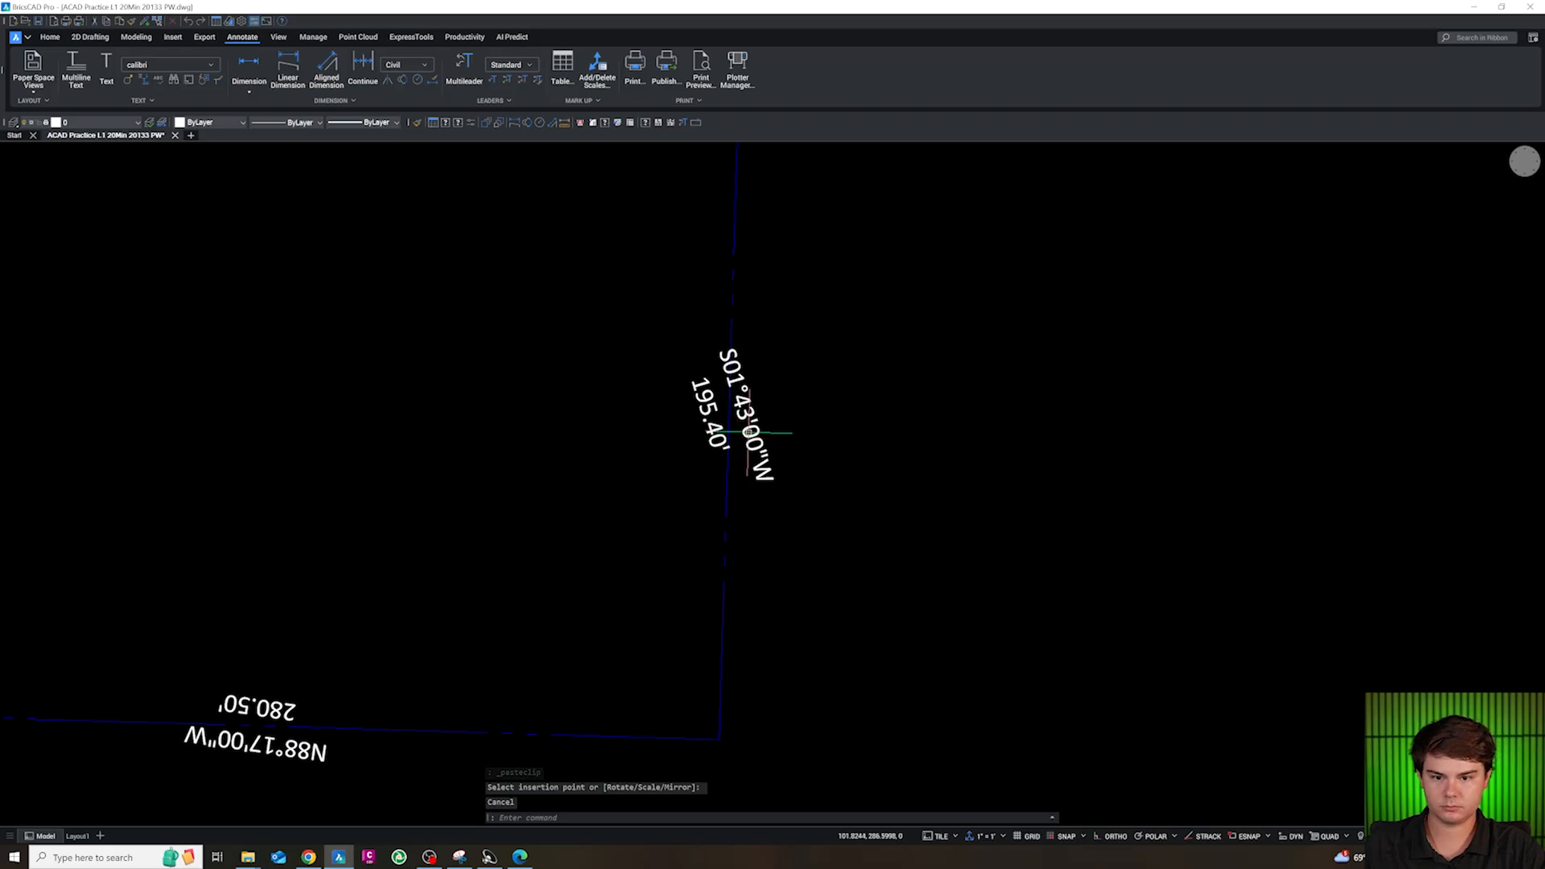
Cut the east property line's bearing and distance labels and paste them back parallel to that line
click(748, 432)
click(716, 423)
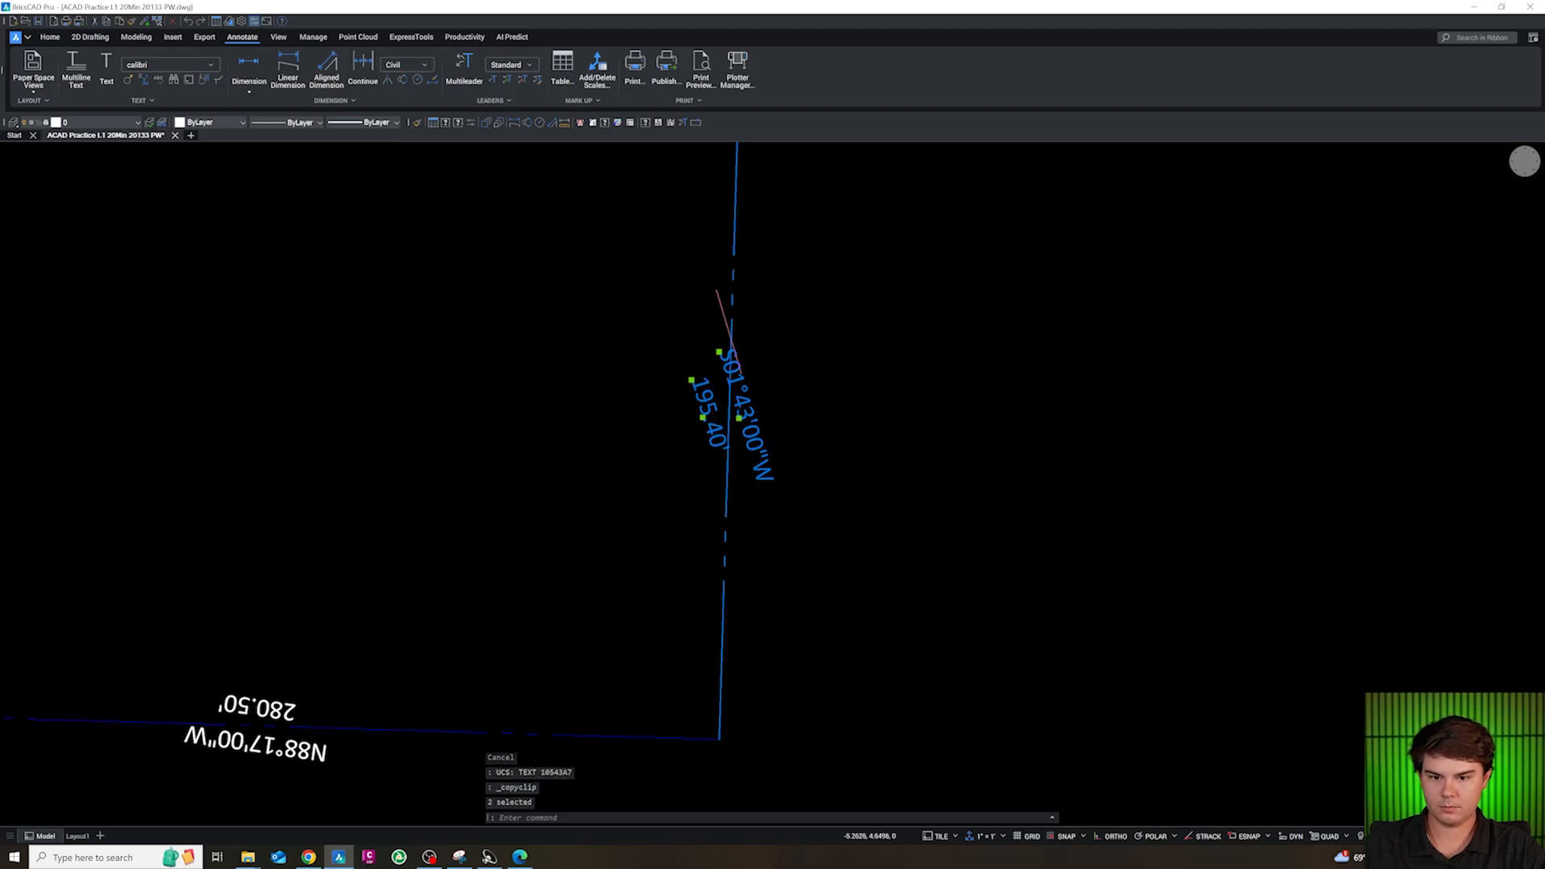
key(Delete)
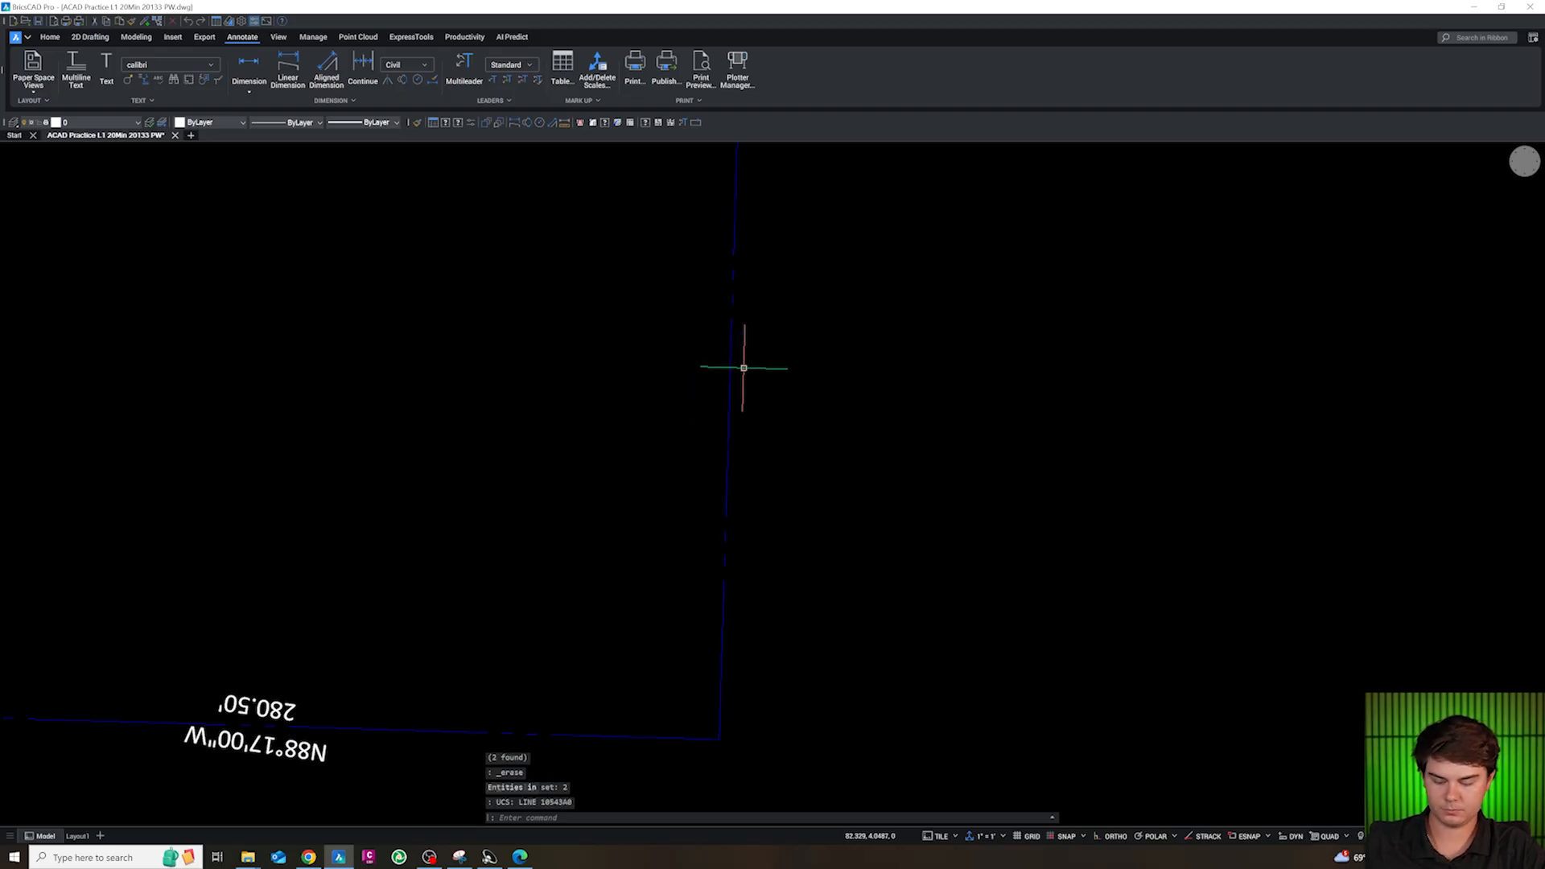
key(ctrl+v)
key(Escape)
key(Escape)
Replace the south property line's skewed bearing and distance labels with pasted copies parallel to that line
scroll(700, 348, down, 4)
scroll(510, 483, up, 6)
click(558, 487)
click(615, 442)
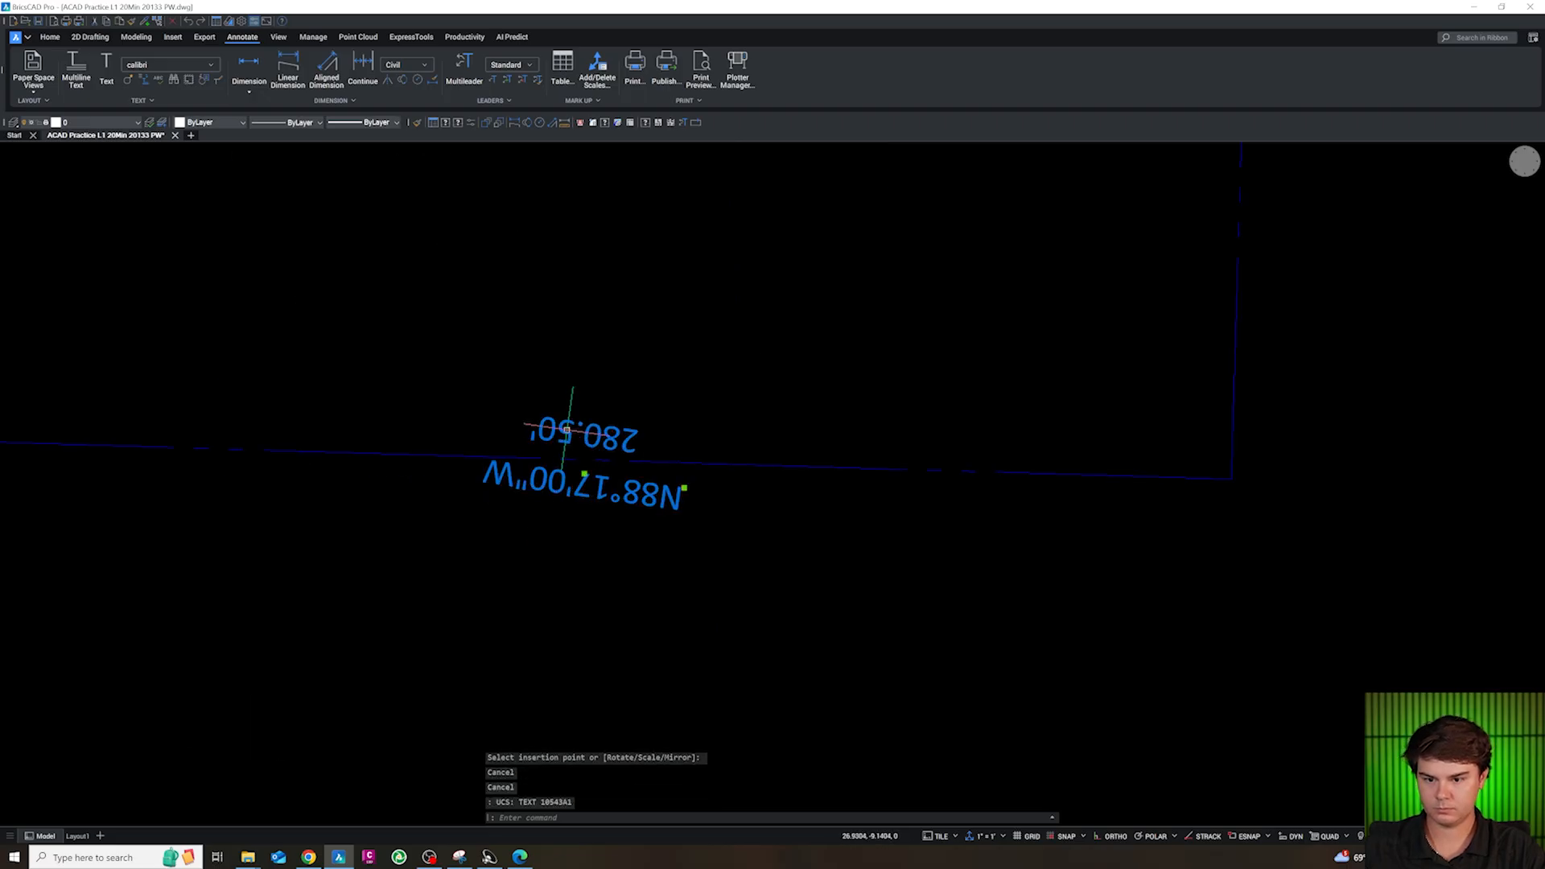
key(ctrl+c)
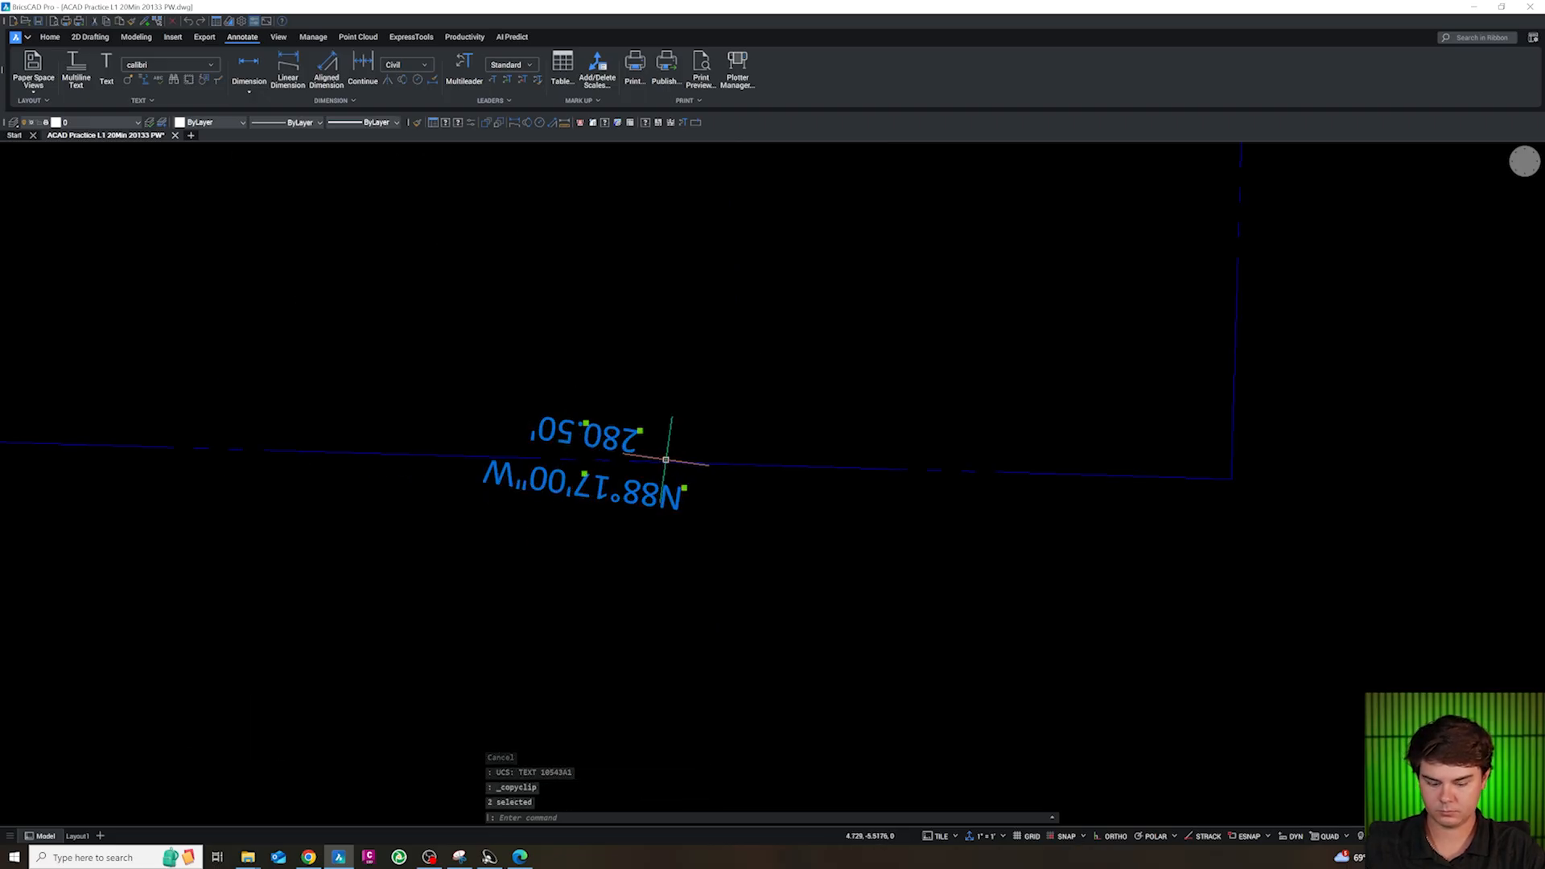
key(Delete)
key(ctrl+v)
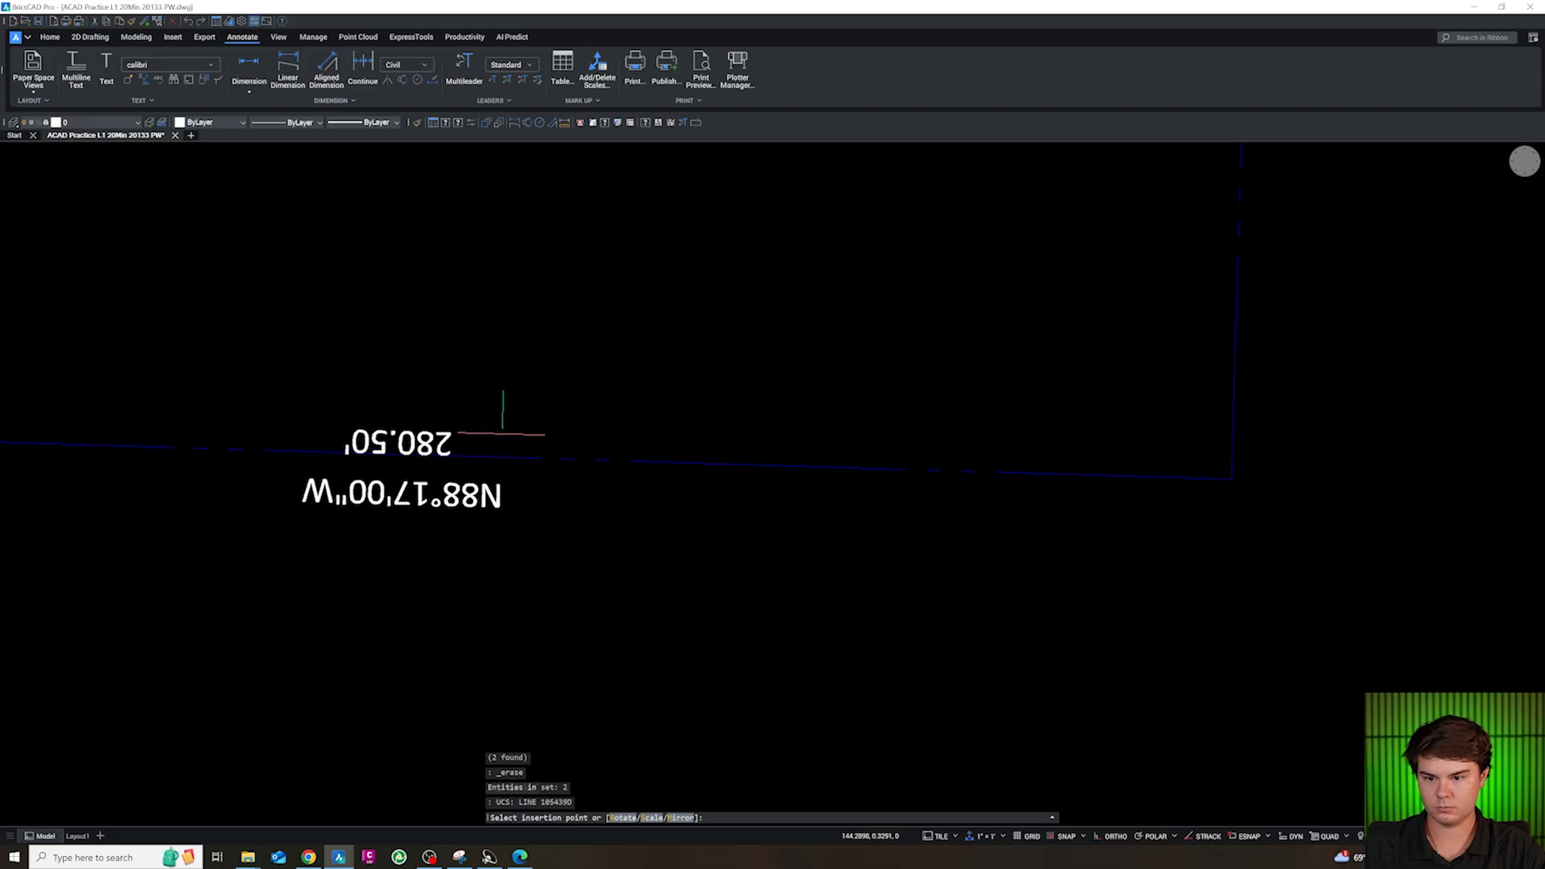
click(523, 419)
key(Escape)
Move the south bearing and distance labels along their line to about its middle
scroll(639, 568, down, 4)
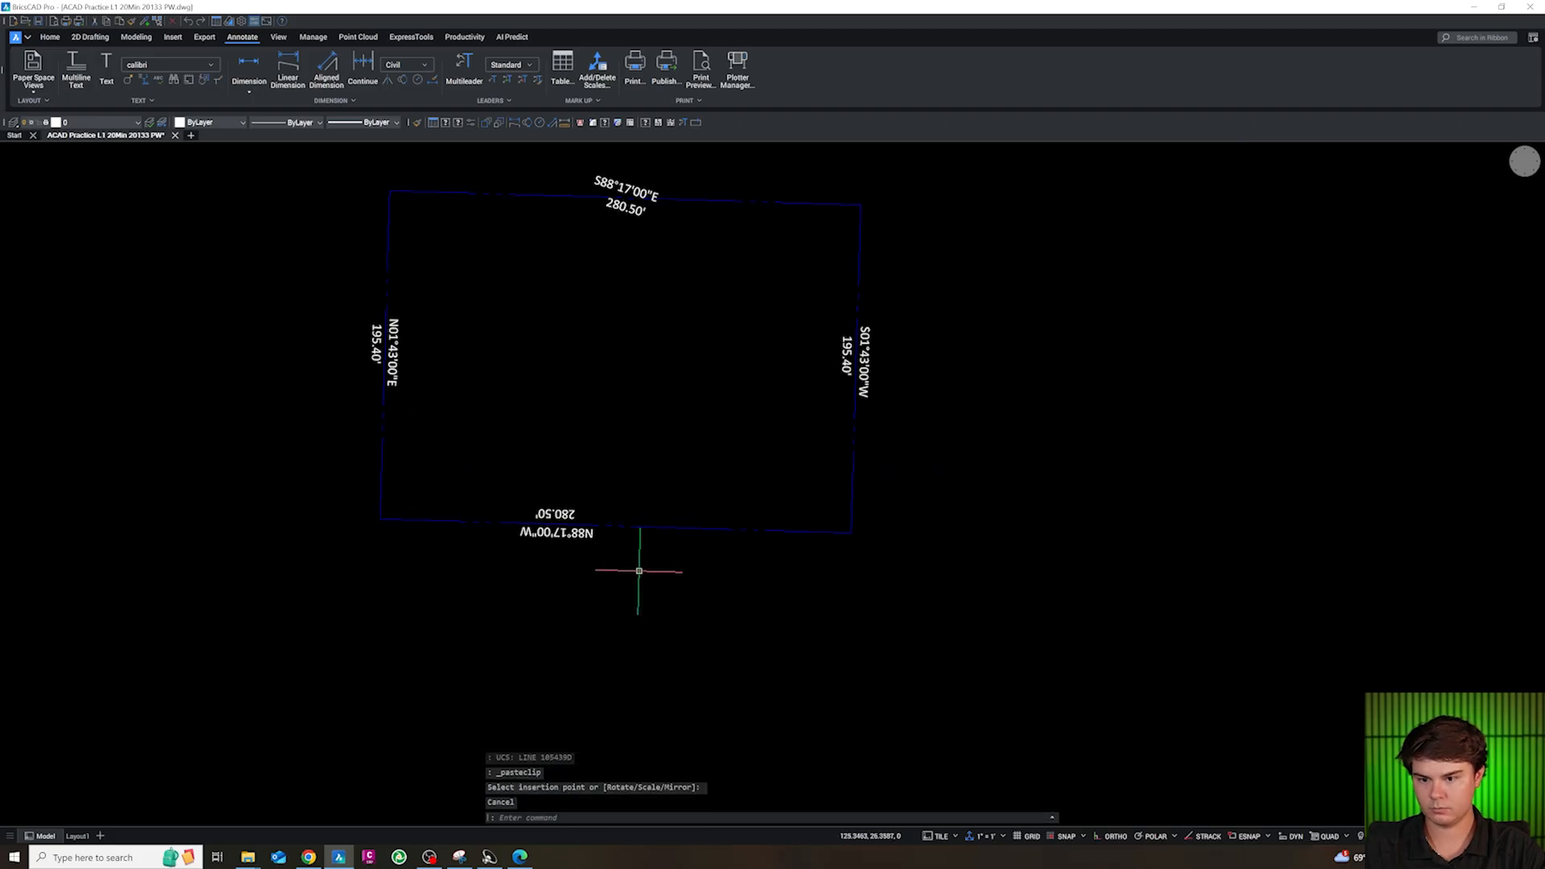
scroll(594, 561, up, 2)
click(614, 578)
key(Escape)
click(497, 464)
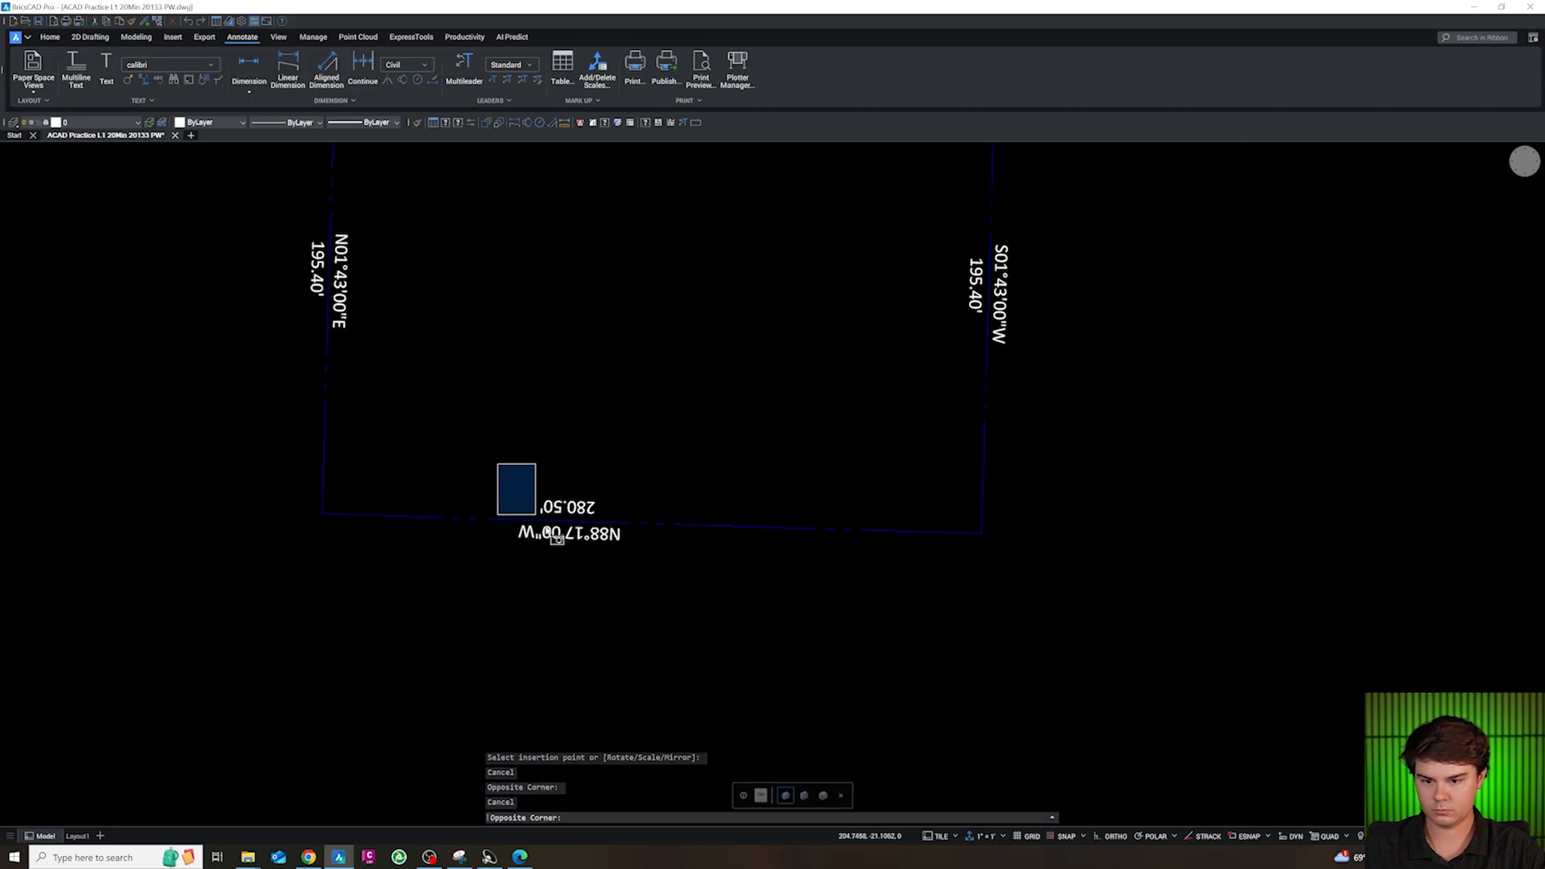
click(632, 585)
text(m)
key(Return)
click(633, 586)
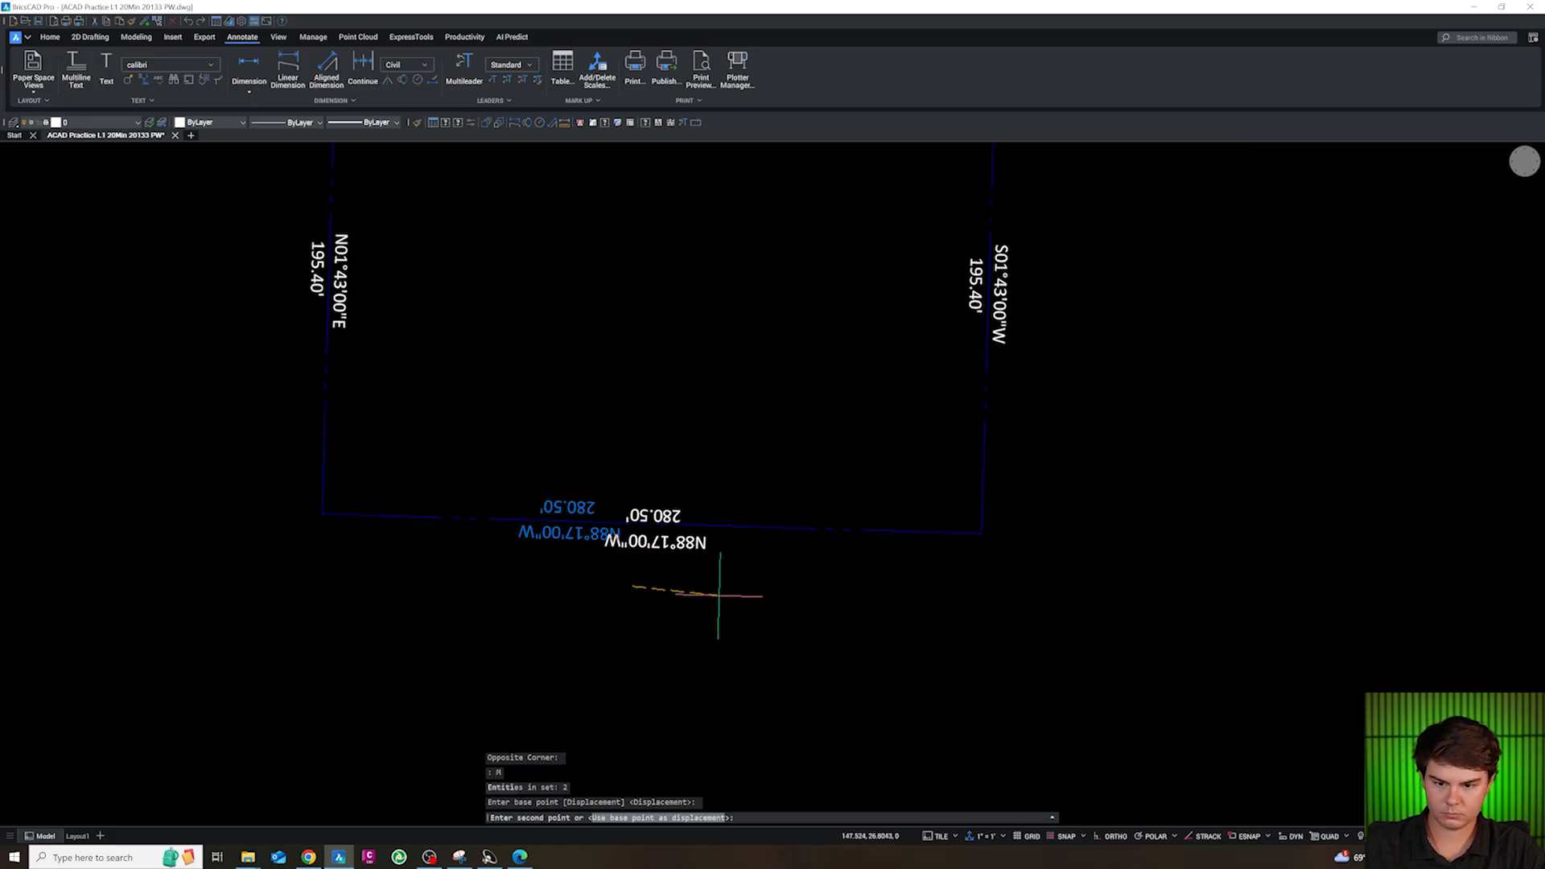
key(Escape)
key(Escape)
Cut the north property line's bearing and distance labels and paste them back parallel to that line, centred on it
scroll(704, 611, down, 4)
scroll(712, 463, up, 6)
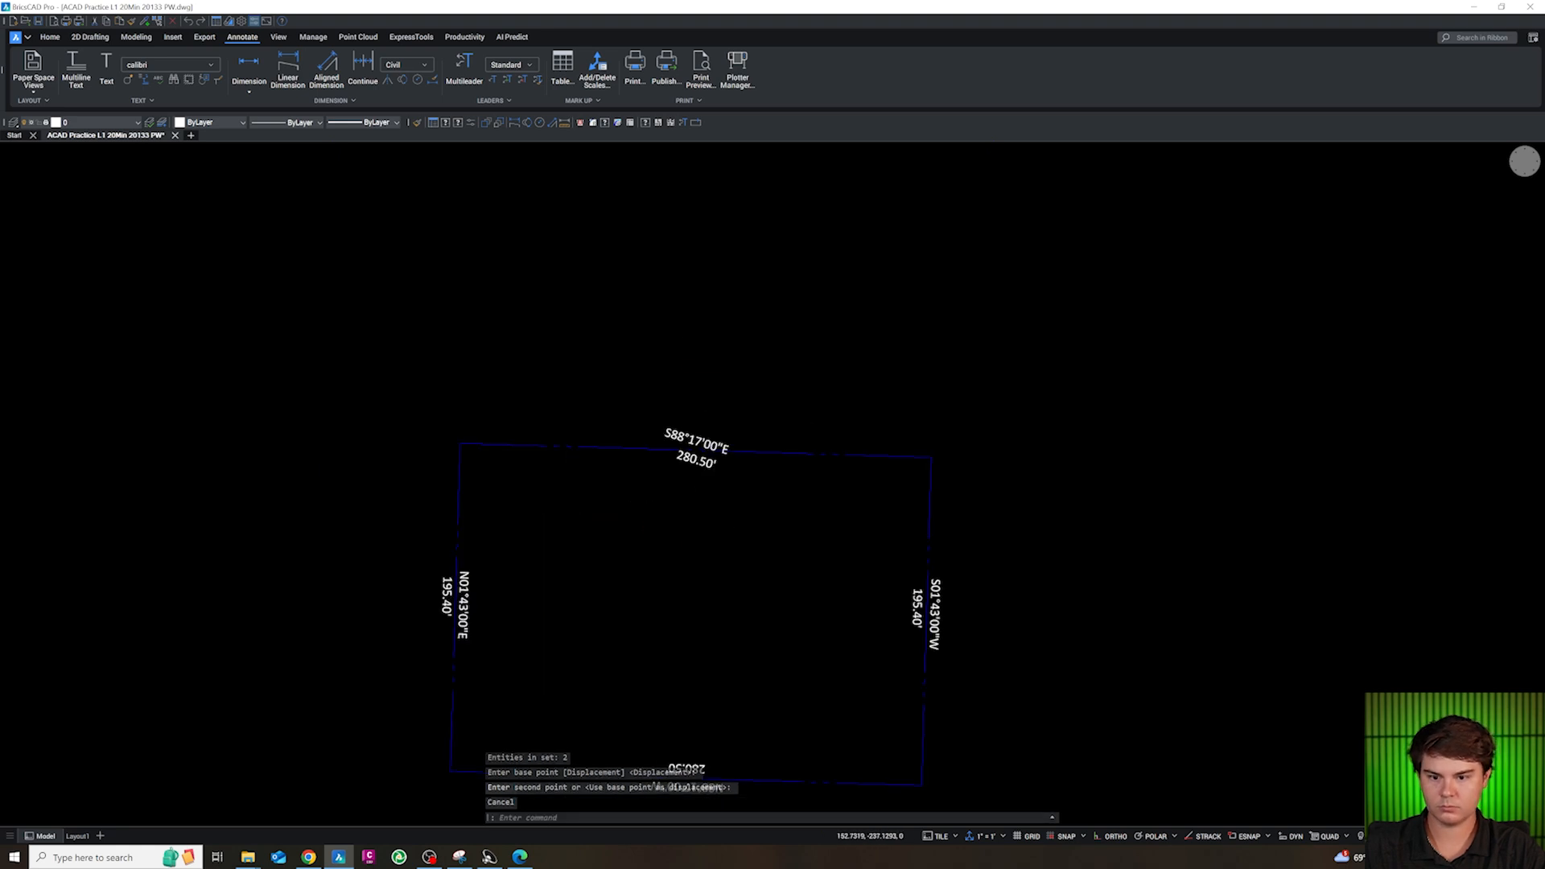
click(713, 471)
click(698, 506)
key(ctrl+c)
key(Delete)
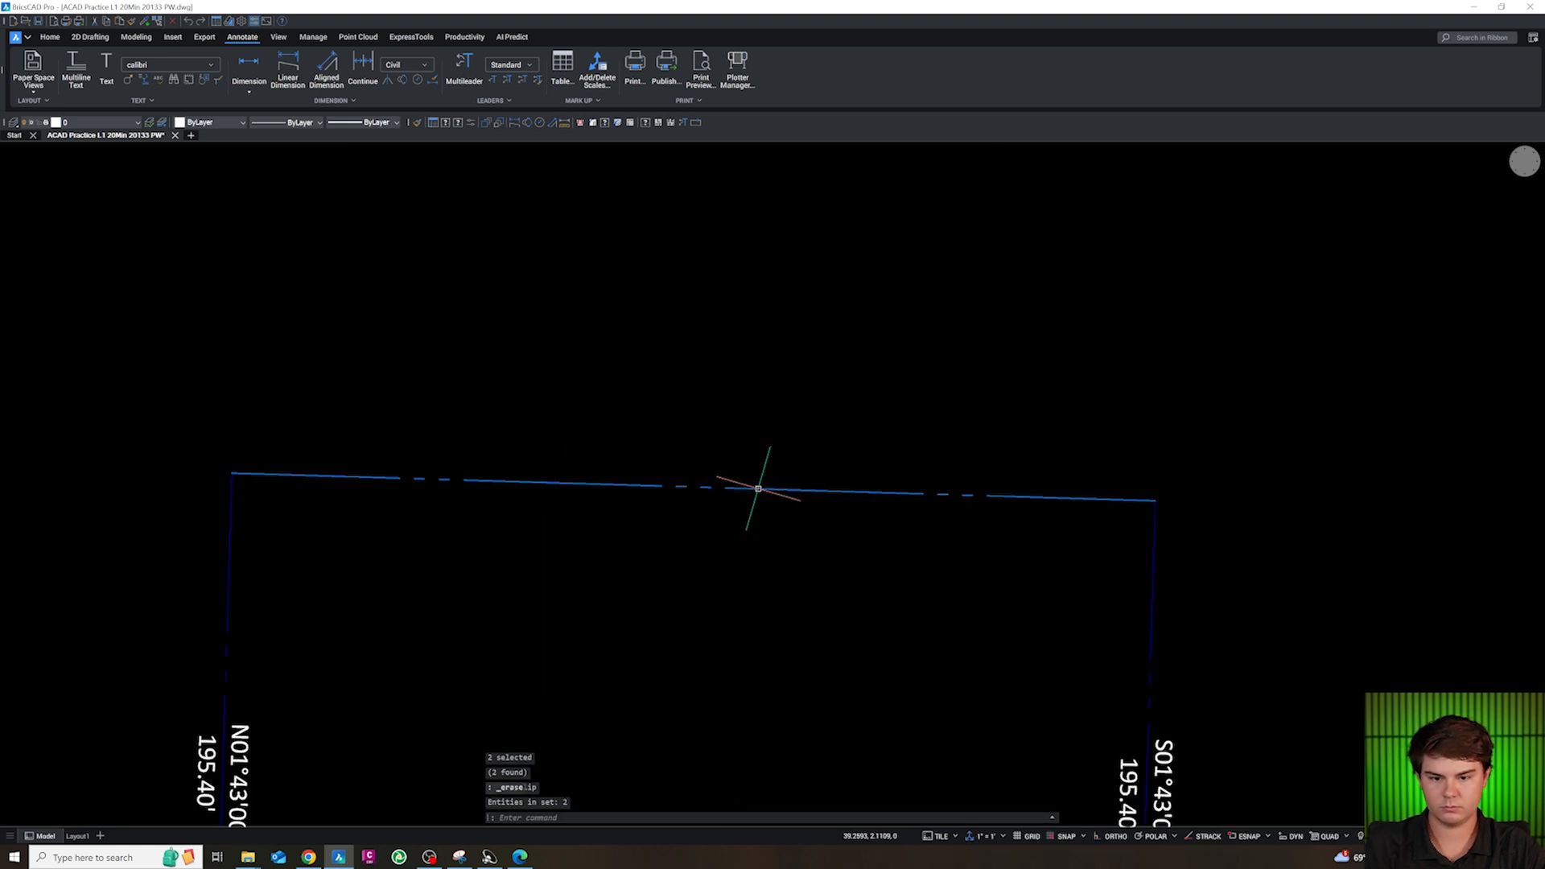
key(ctrl+v)
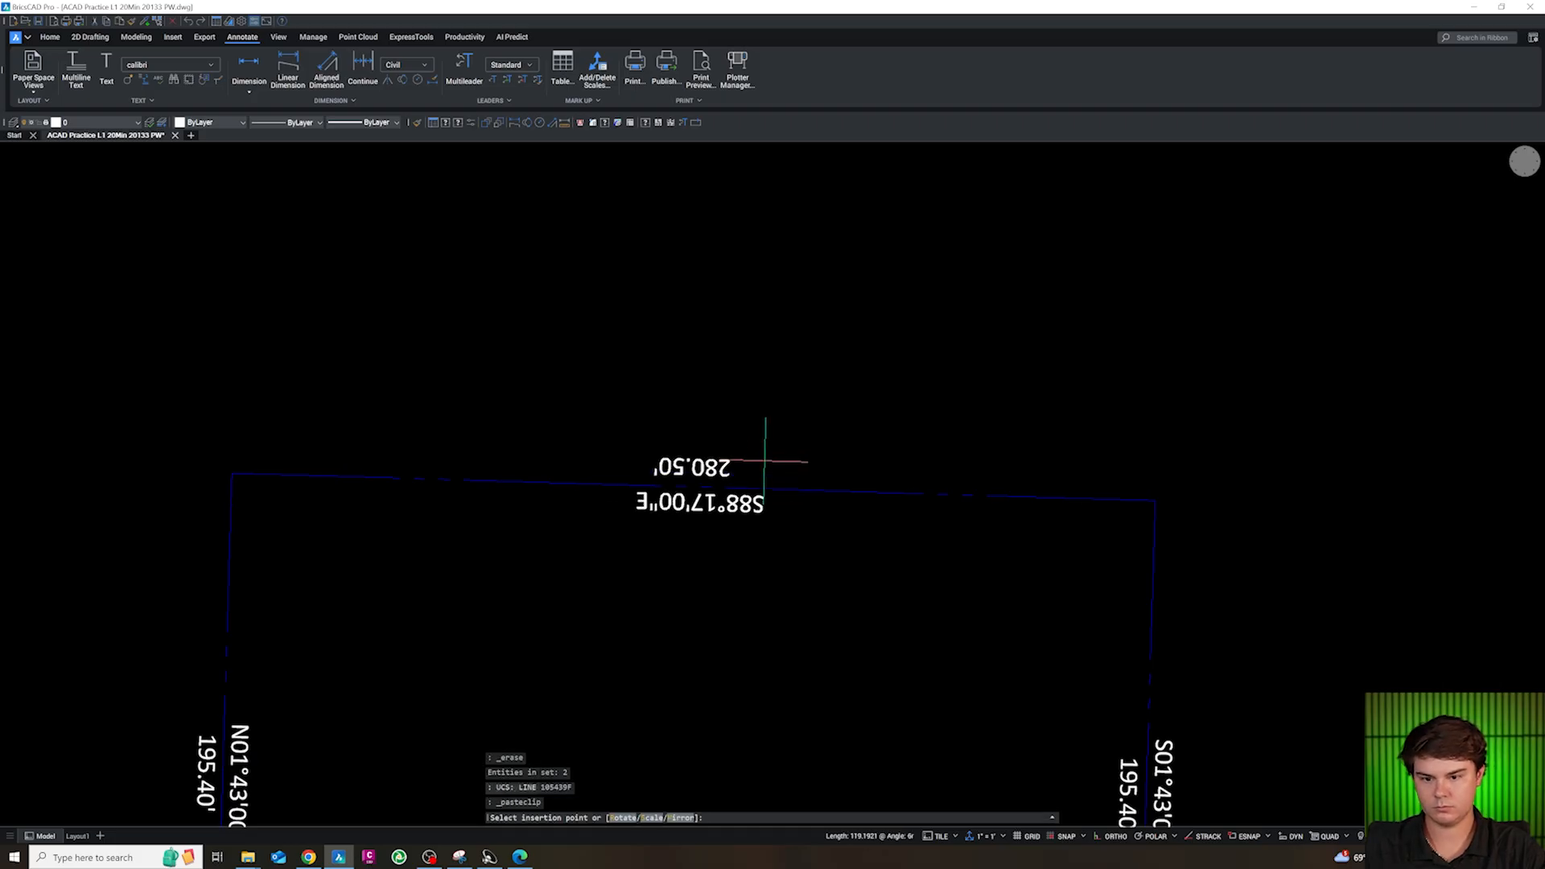
click(761, 461)
key(Escape)
click(729, 515)
click(706, 468)
key(Escape)
click(608, 411)
click(797, 559)
text(RO)
key(Return)
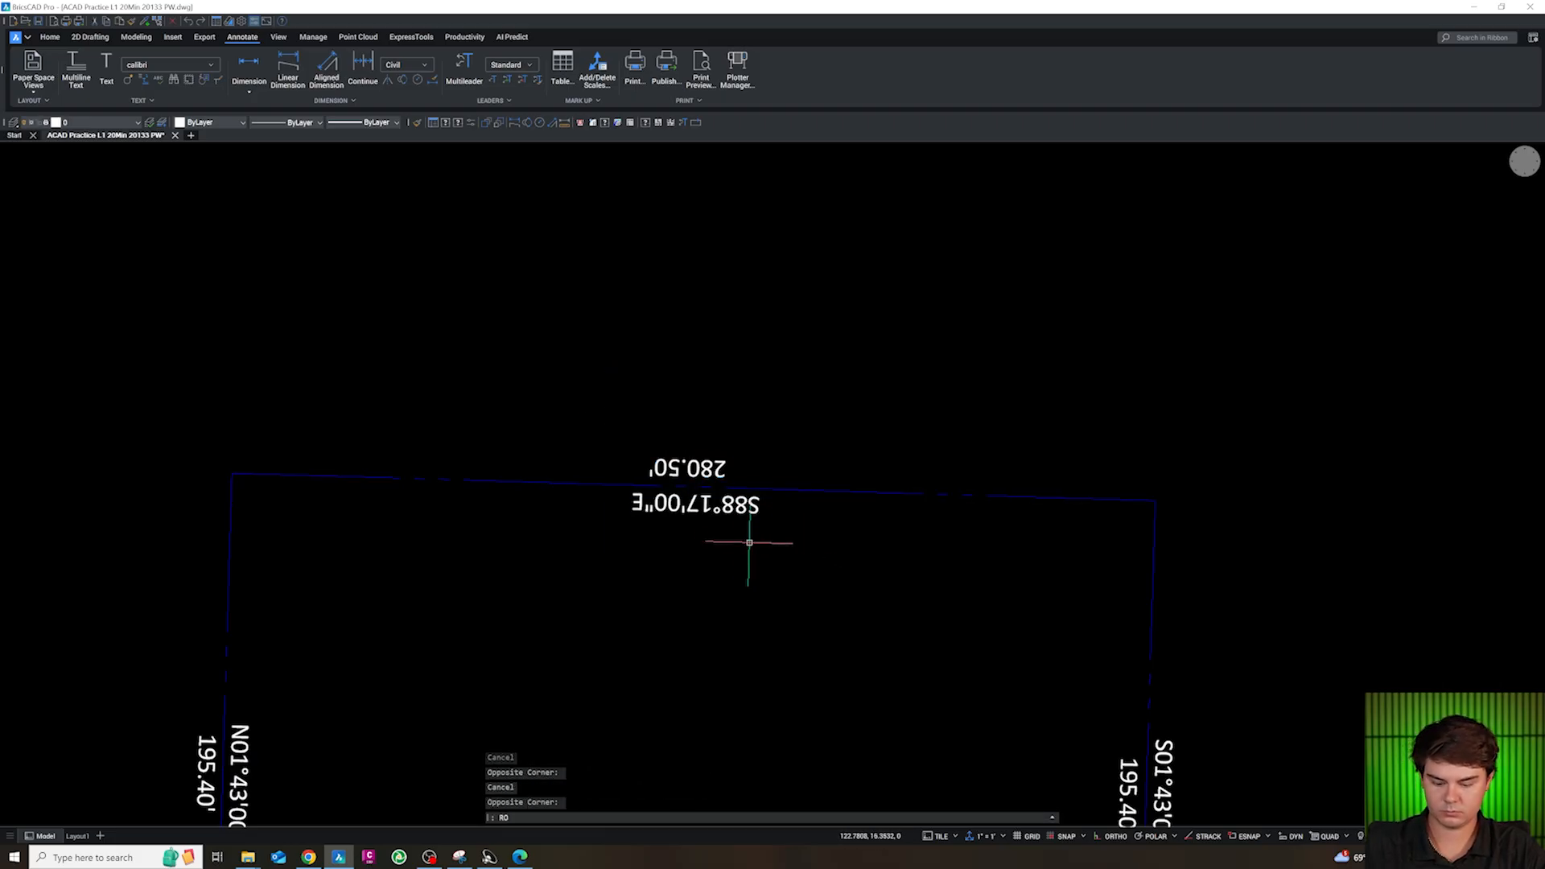
scroll(730, 527, up, 3)
shift+right_click(700, 471)
click(764, 664)
click(678, 448)
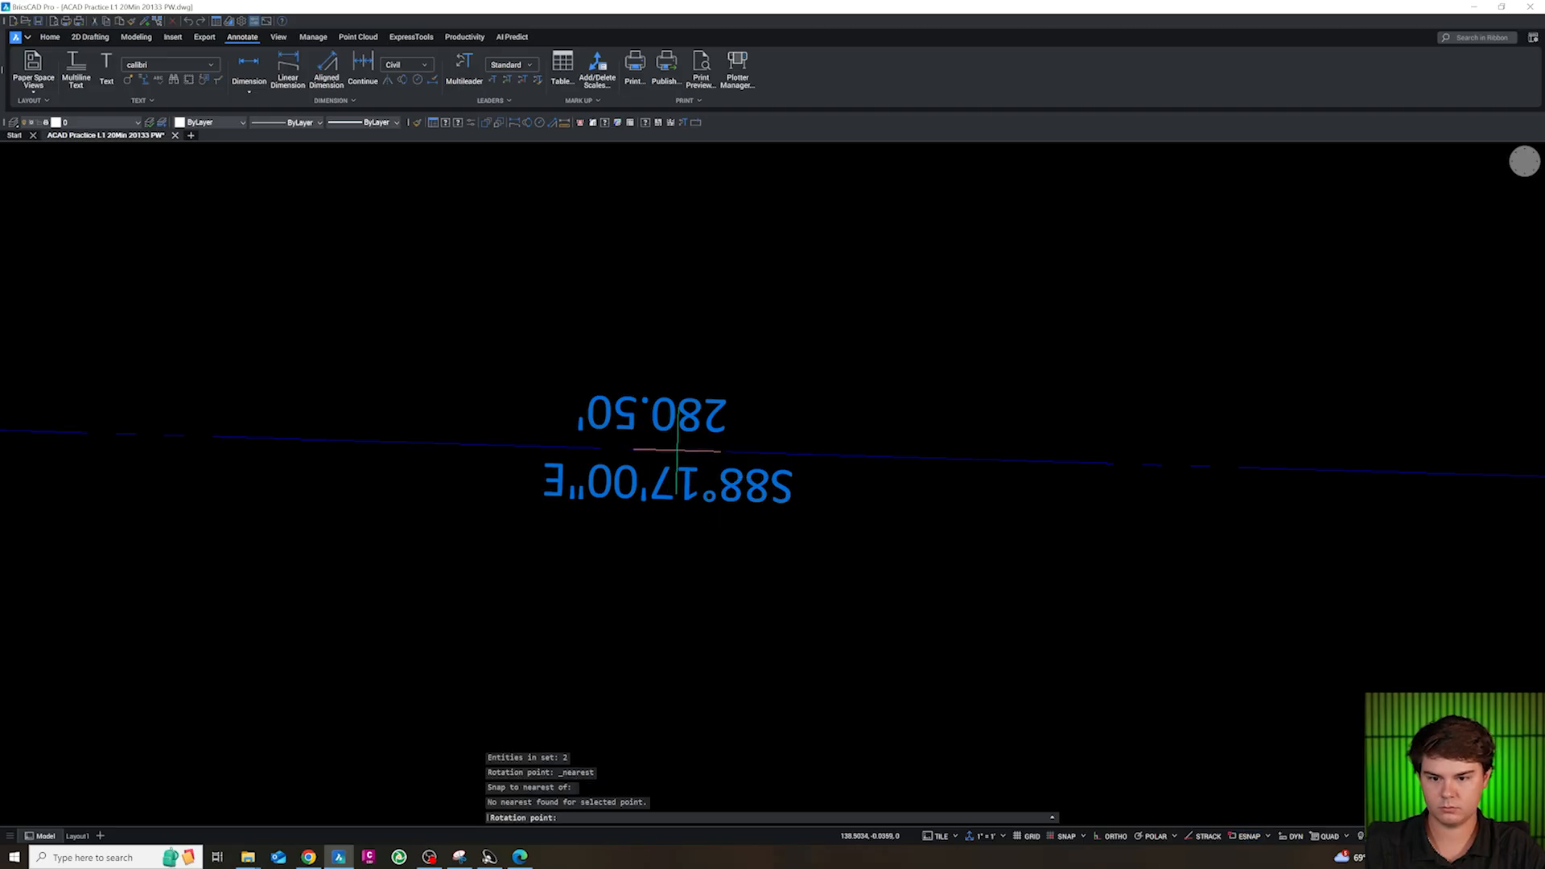
key(Escape)
click(603, 414)
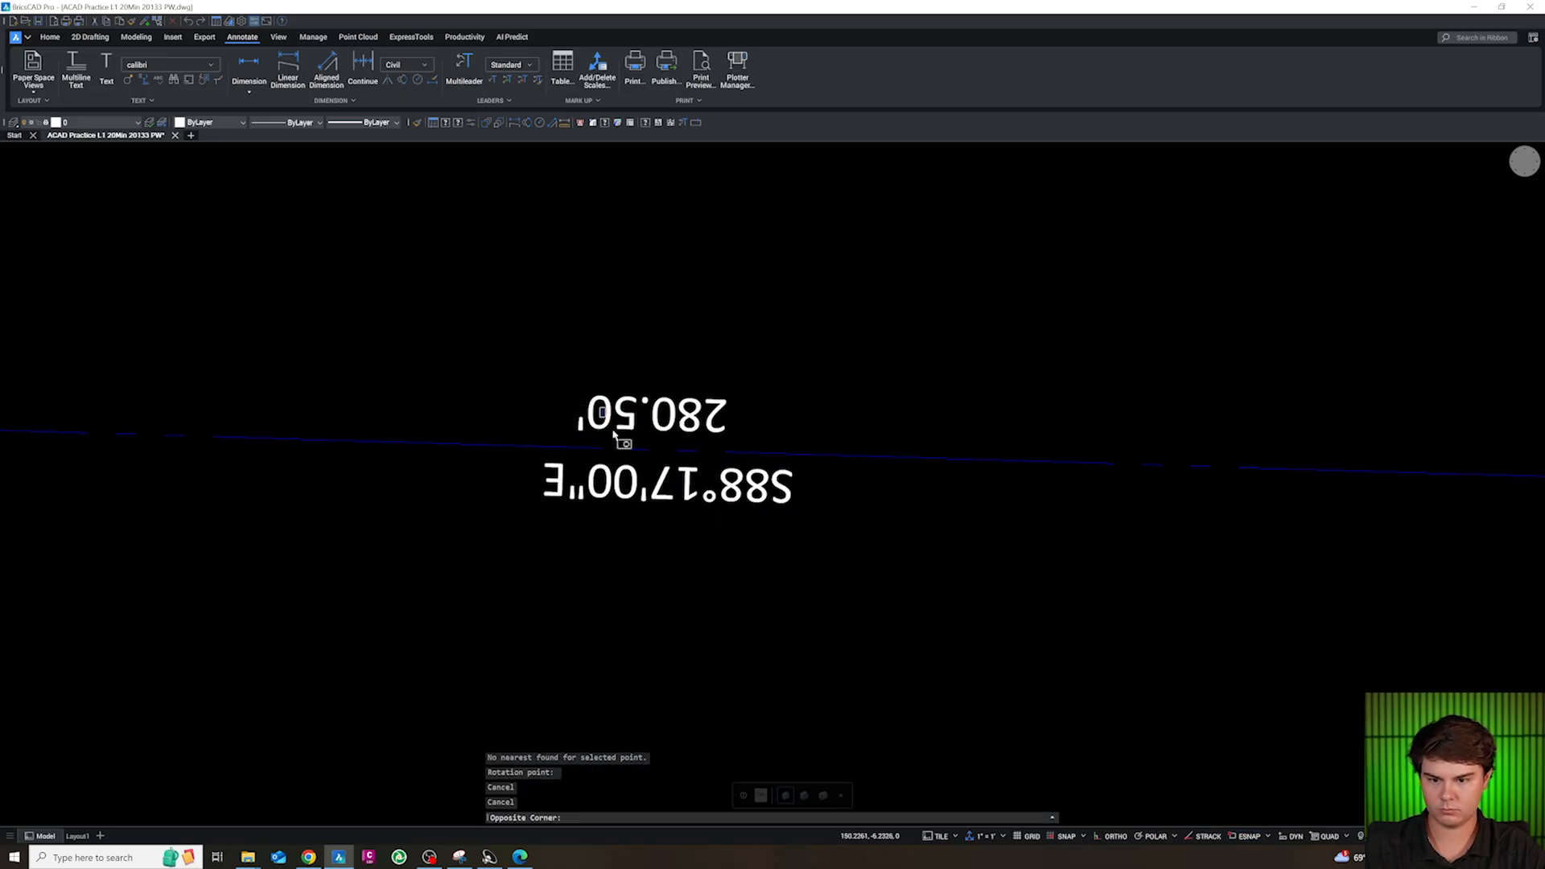
key(Escape)
Rotate the north bearing and distance labels about a point on the property line so they read upright and parallel to it
click(481, 344)
click(814, 547)
text(RO)
key(Return)
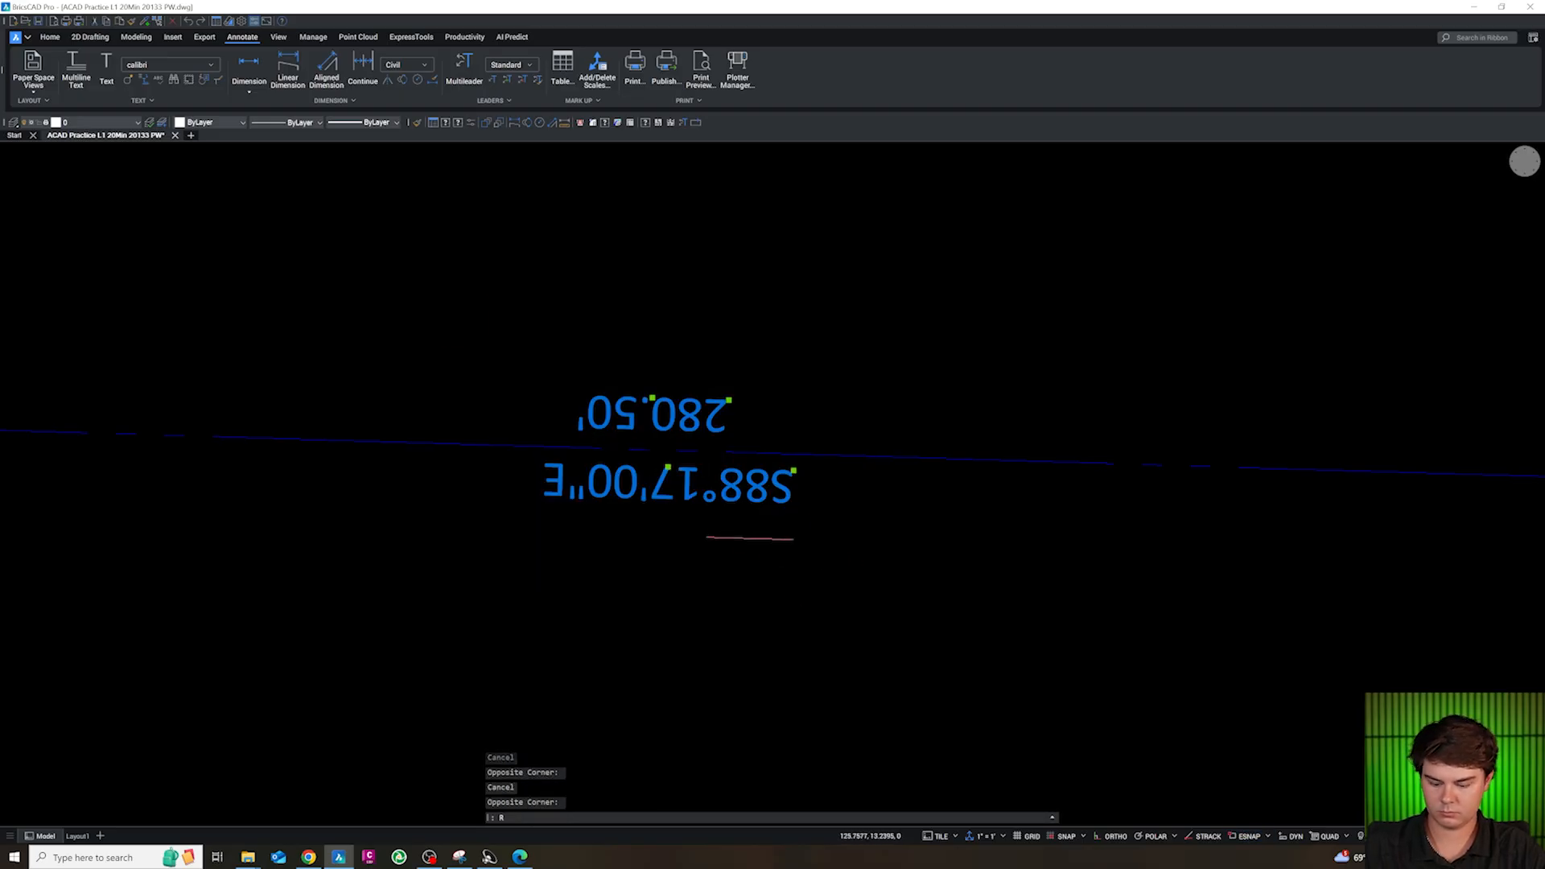
shift+right_click(691, 475)
key(r)
click(655, 448)
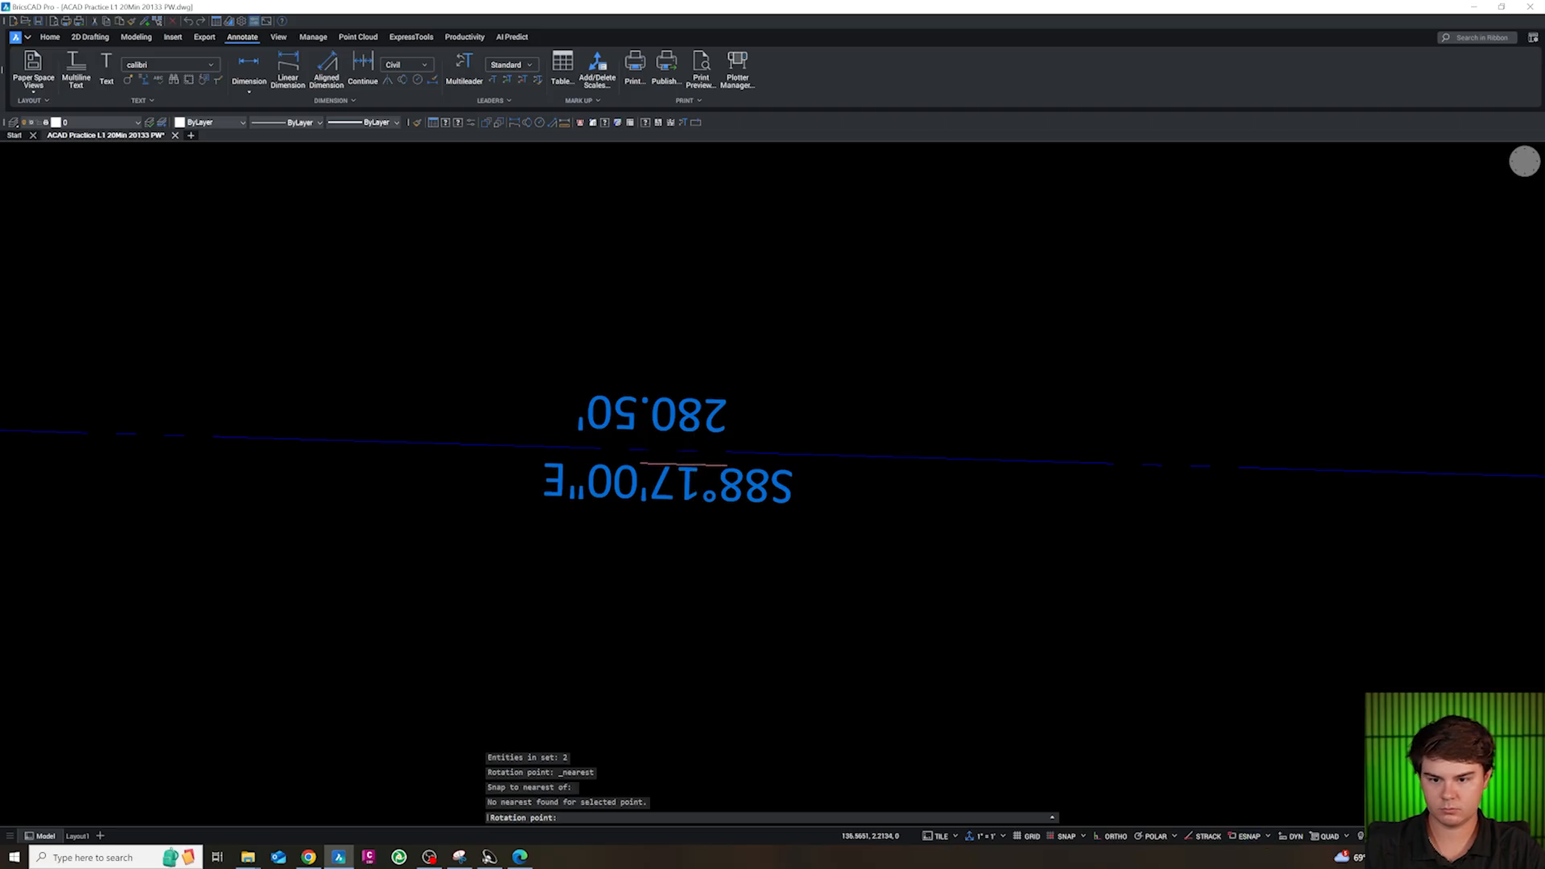
shift+right_click(652, 449)
key(r)
click(652, 449)
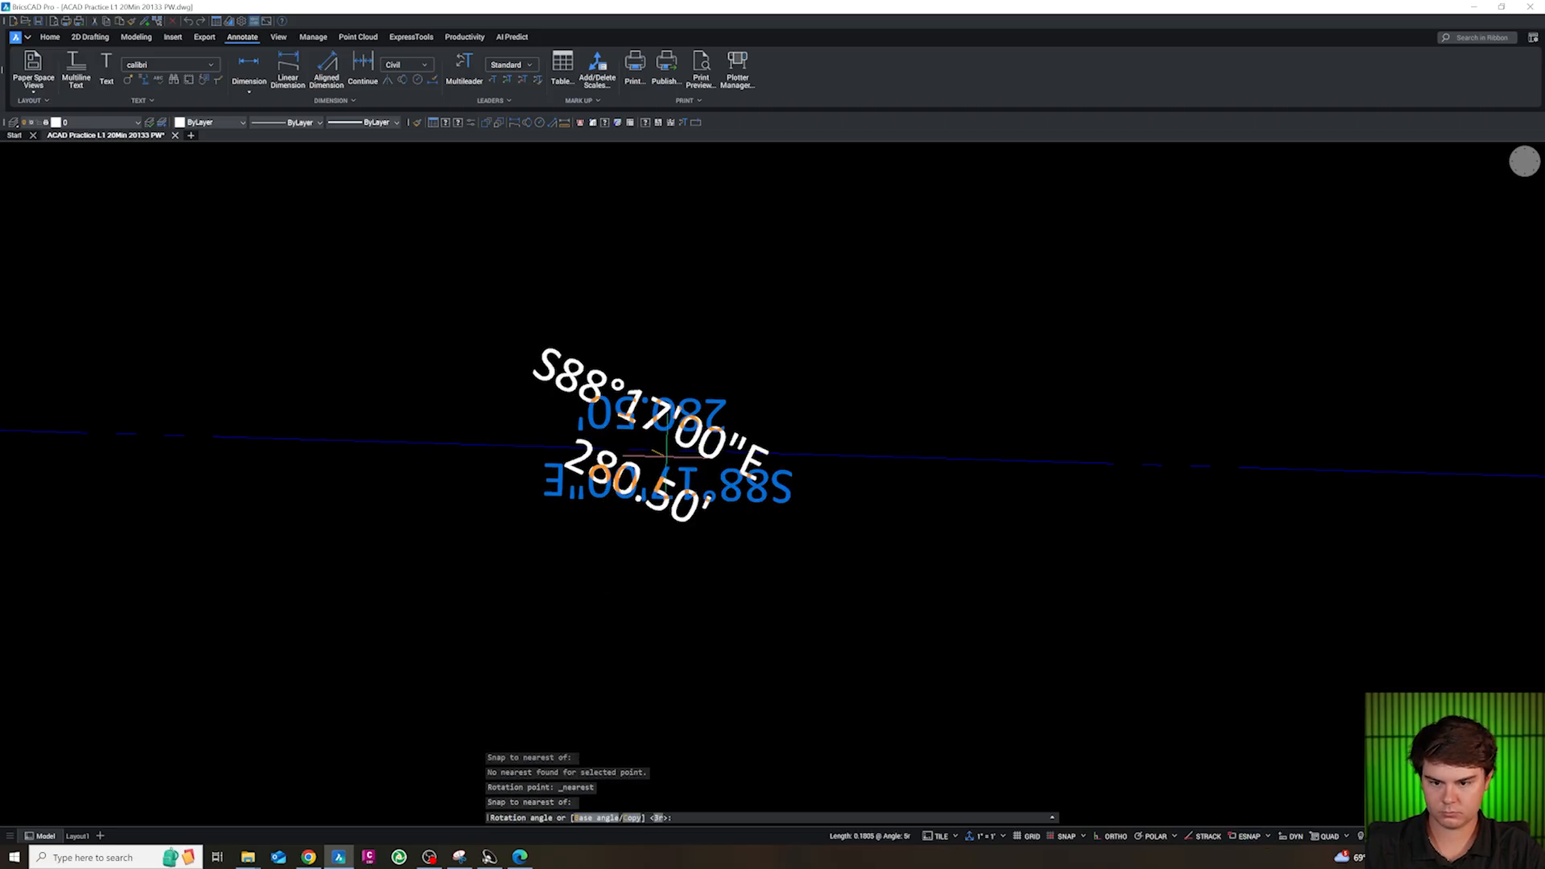
shift+click(866, 472)
key(Escape)
key(Escape)
Draw a circle of radius 2 centred on the property boundary's northwest corner
scroll(582, 446, down, 7)
scroll(649, 505, up, 2)
key(Escape)
scroll(477, 358, up, 1)
scroll(456, 336, up, 3)
text(ci)
key(Return)
shift+right_click(484, 381)
click(501, 447)
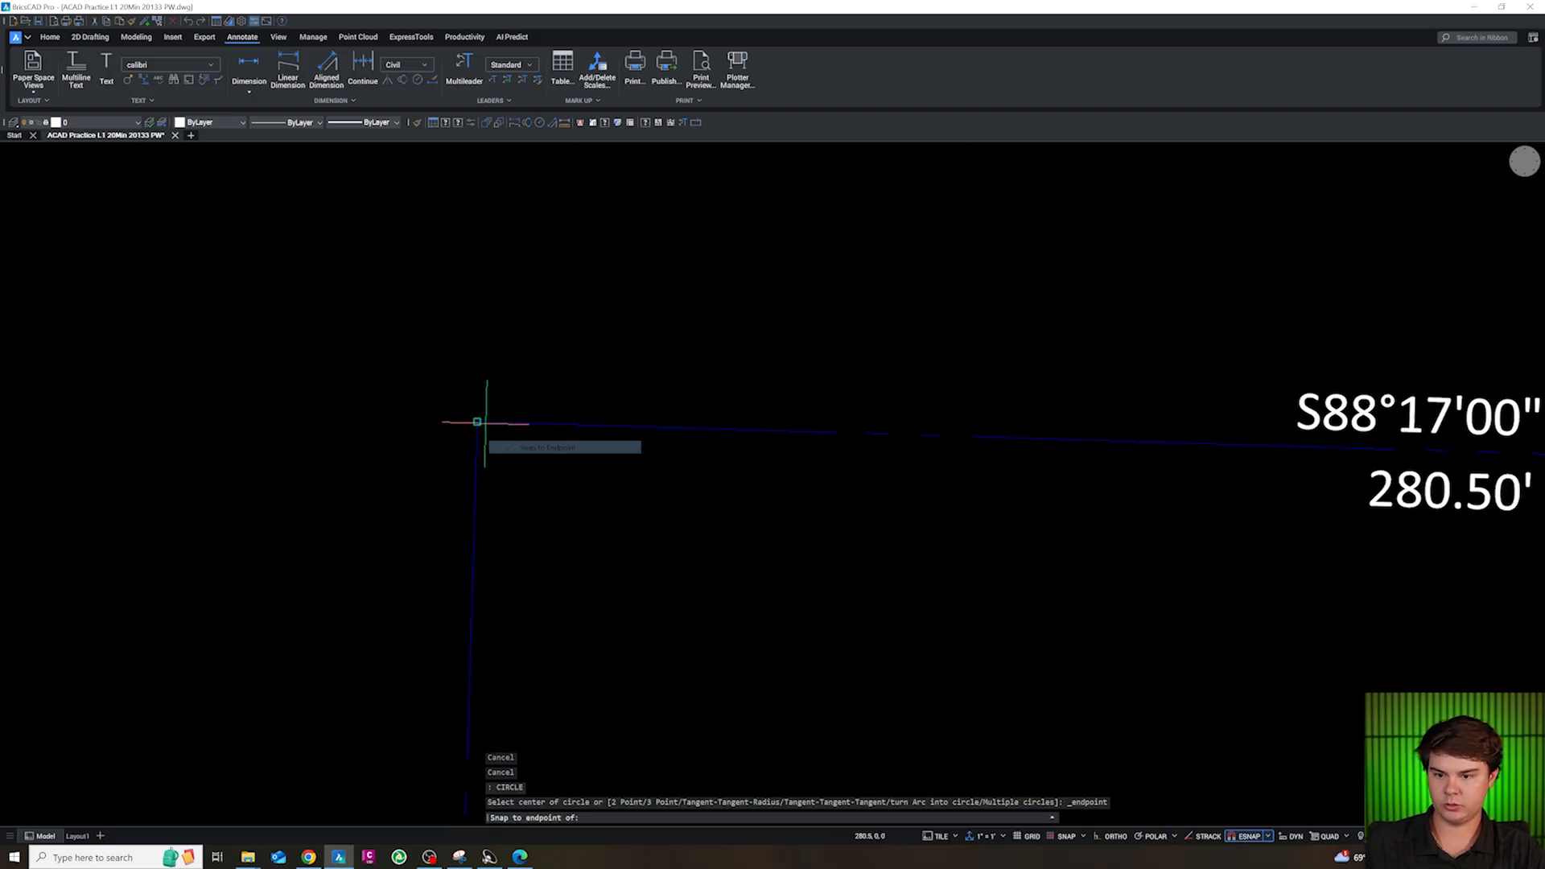
click(480, 424)
text(2)
key(Return)
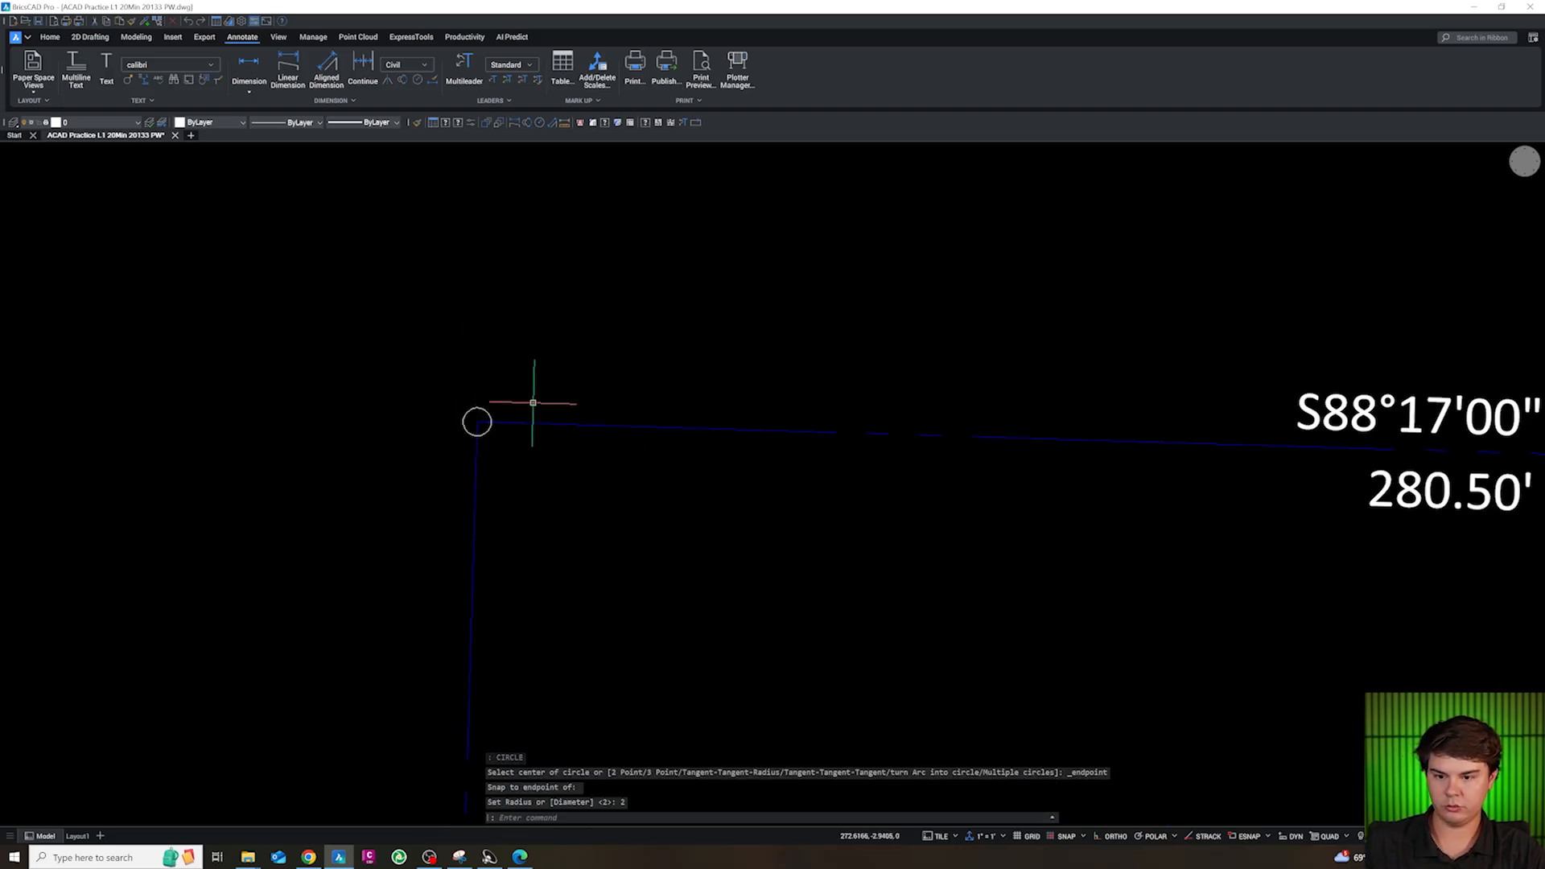
key(Escape)
Copy the corner circle from its centre to the southwest, southeast and northeast corners of the property boundary
mouse_move(520, 437)
text(co)
key(Return)
shift+right_click(485, 421)
click(502, 486)
click(478, 422)
scroll(491, 352, down, 4)
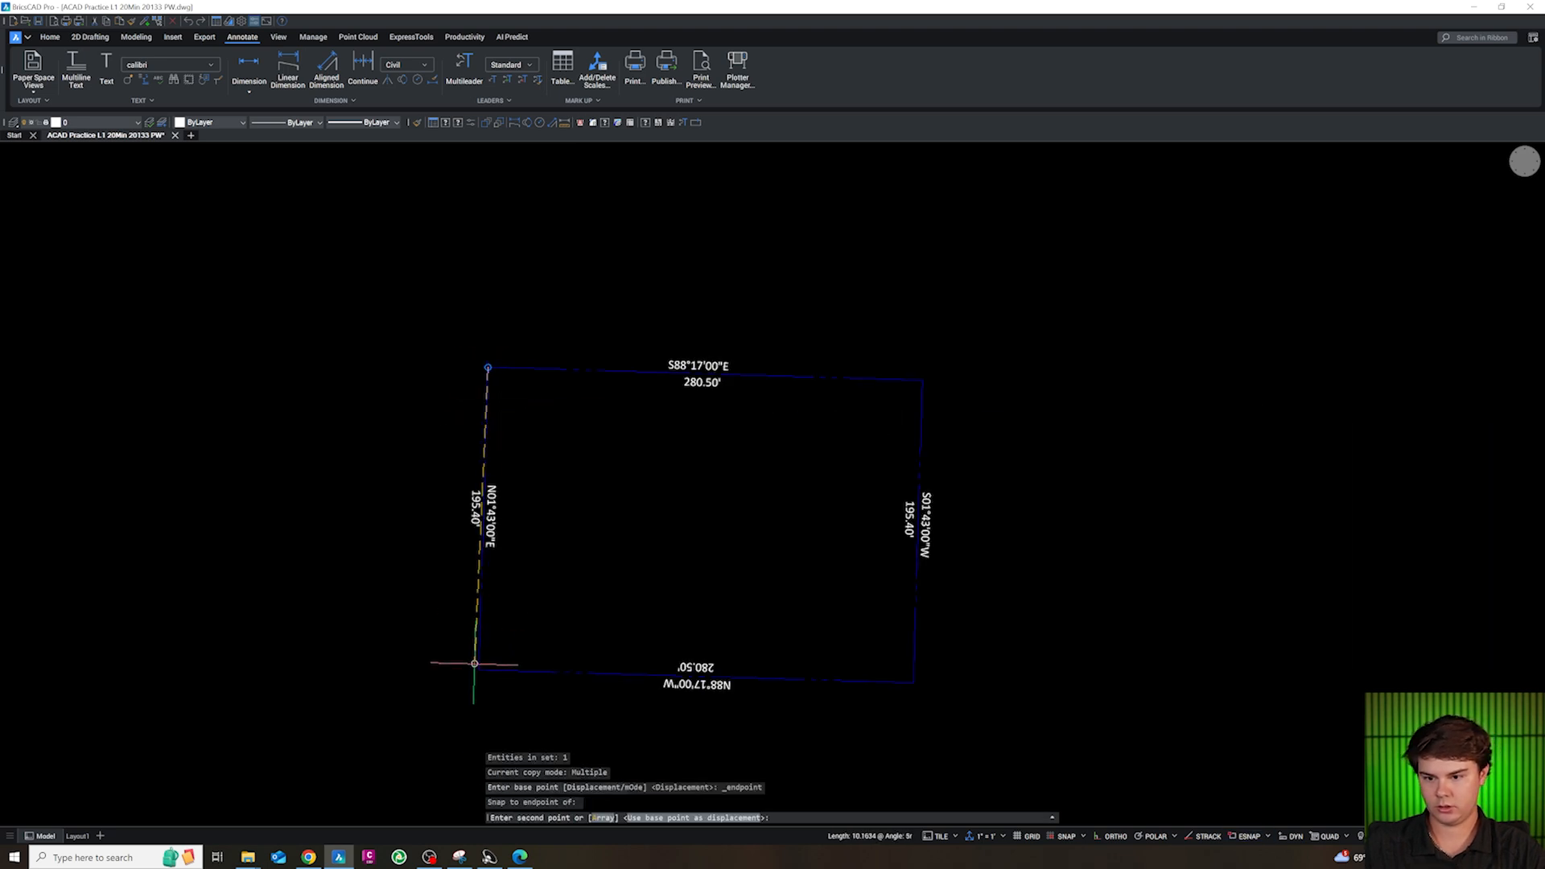
shift+right_click(475, 662)
click(492, 433)
click(481, 667)
shift+right_click(970, 706)
click(988, 477)
click(914, 682)
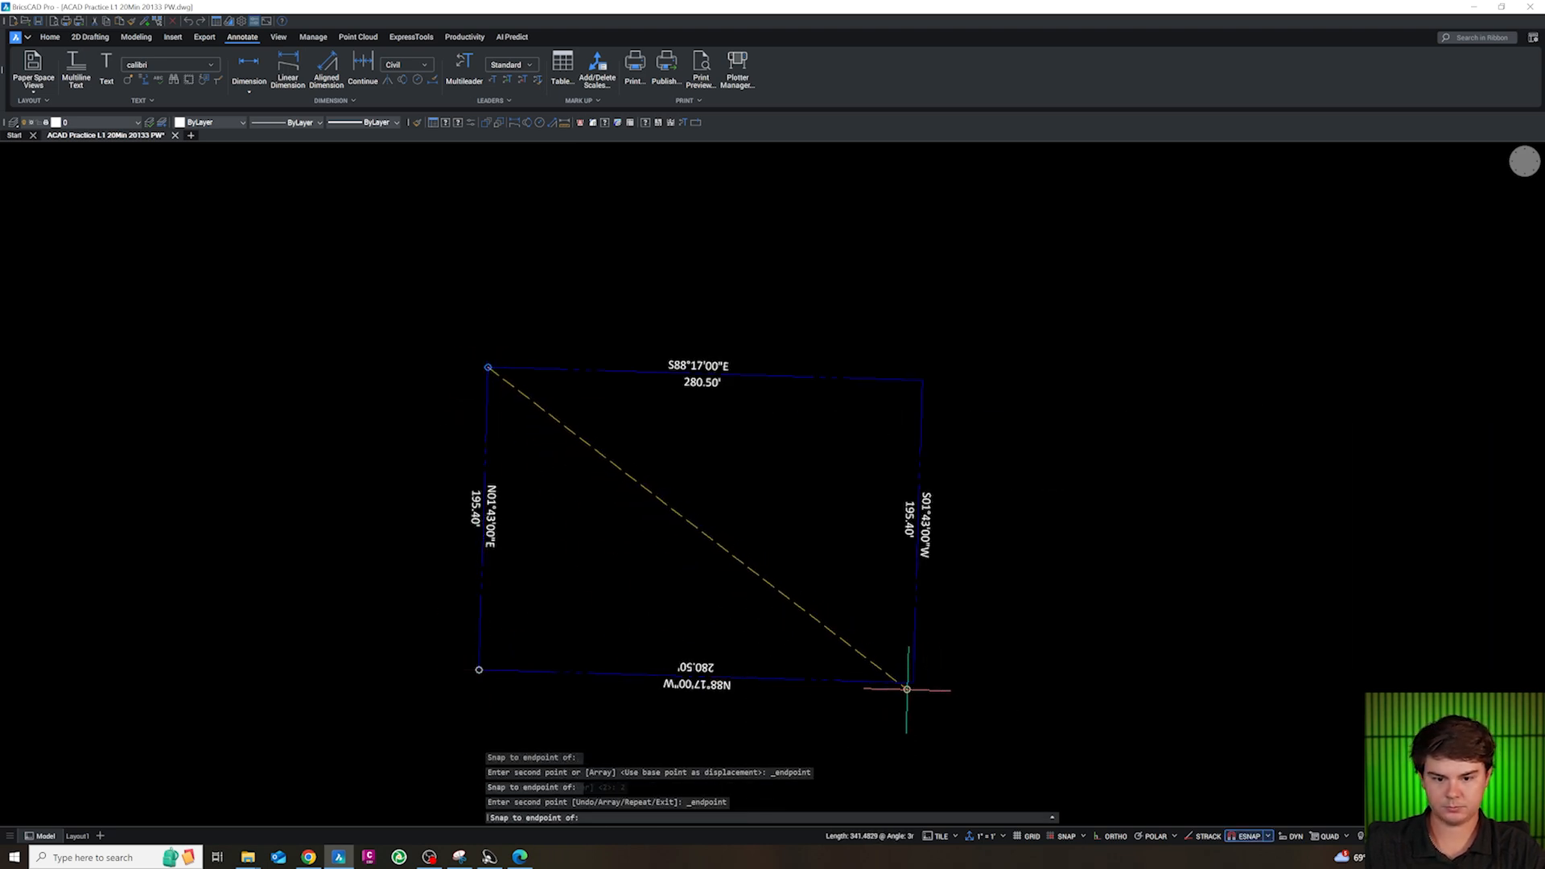
click(922, 379)
key(Escape)
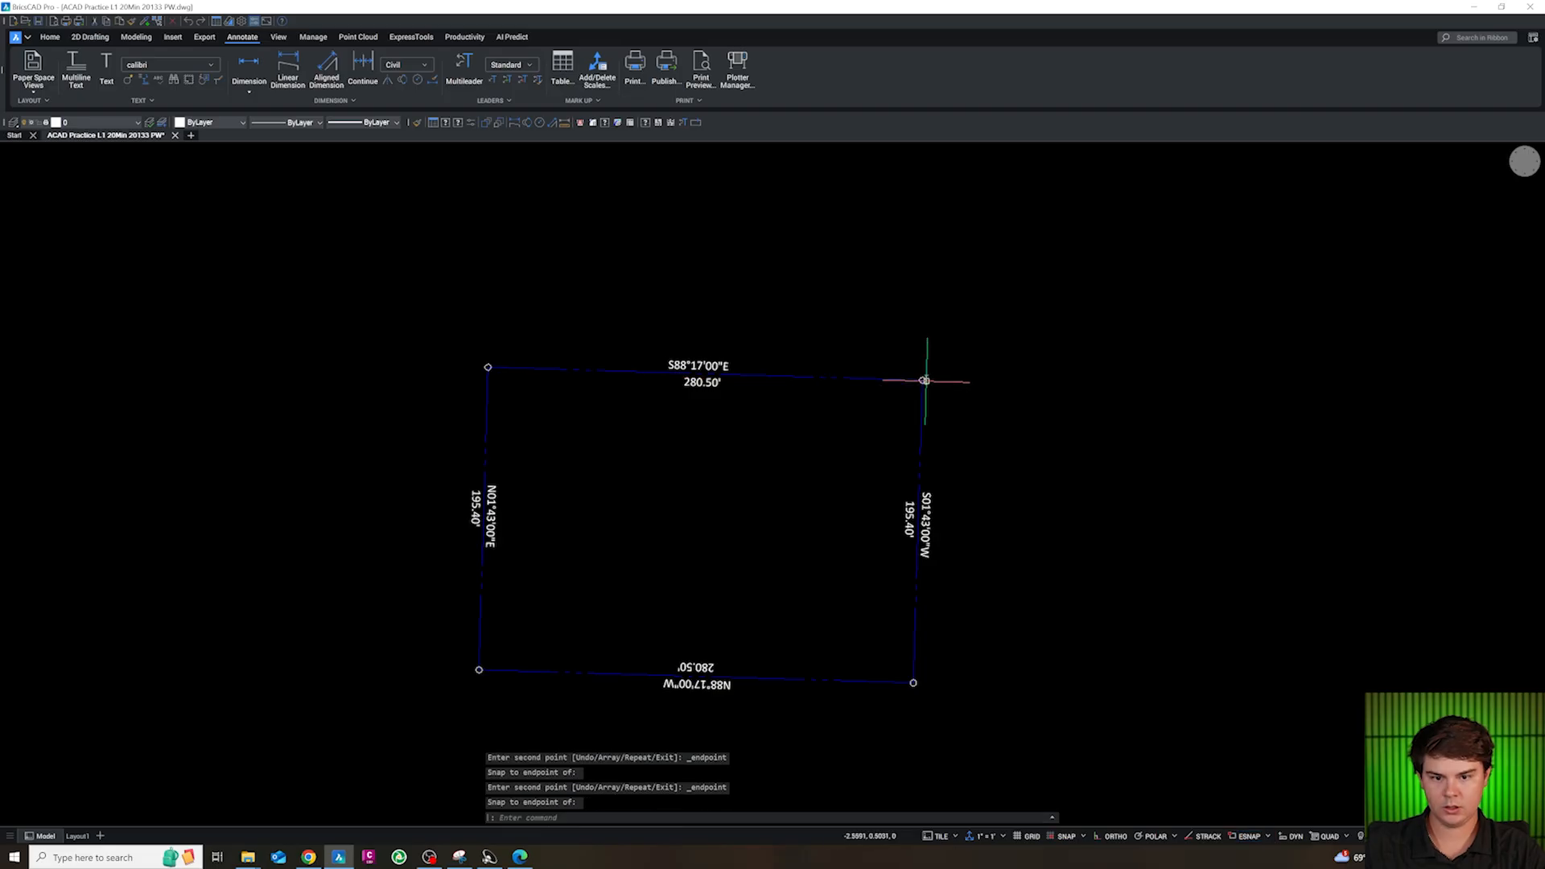
scroll(923, 380, up, 3)
scroll(922, 384, down, 3)
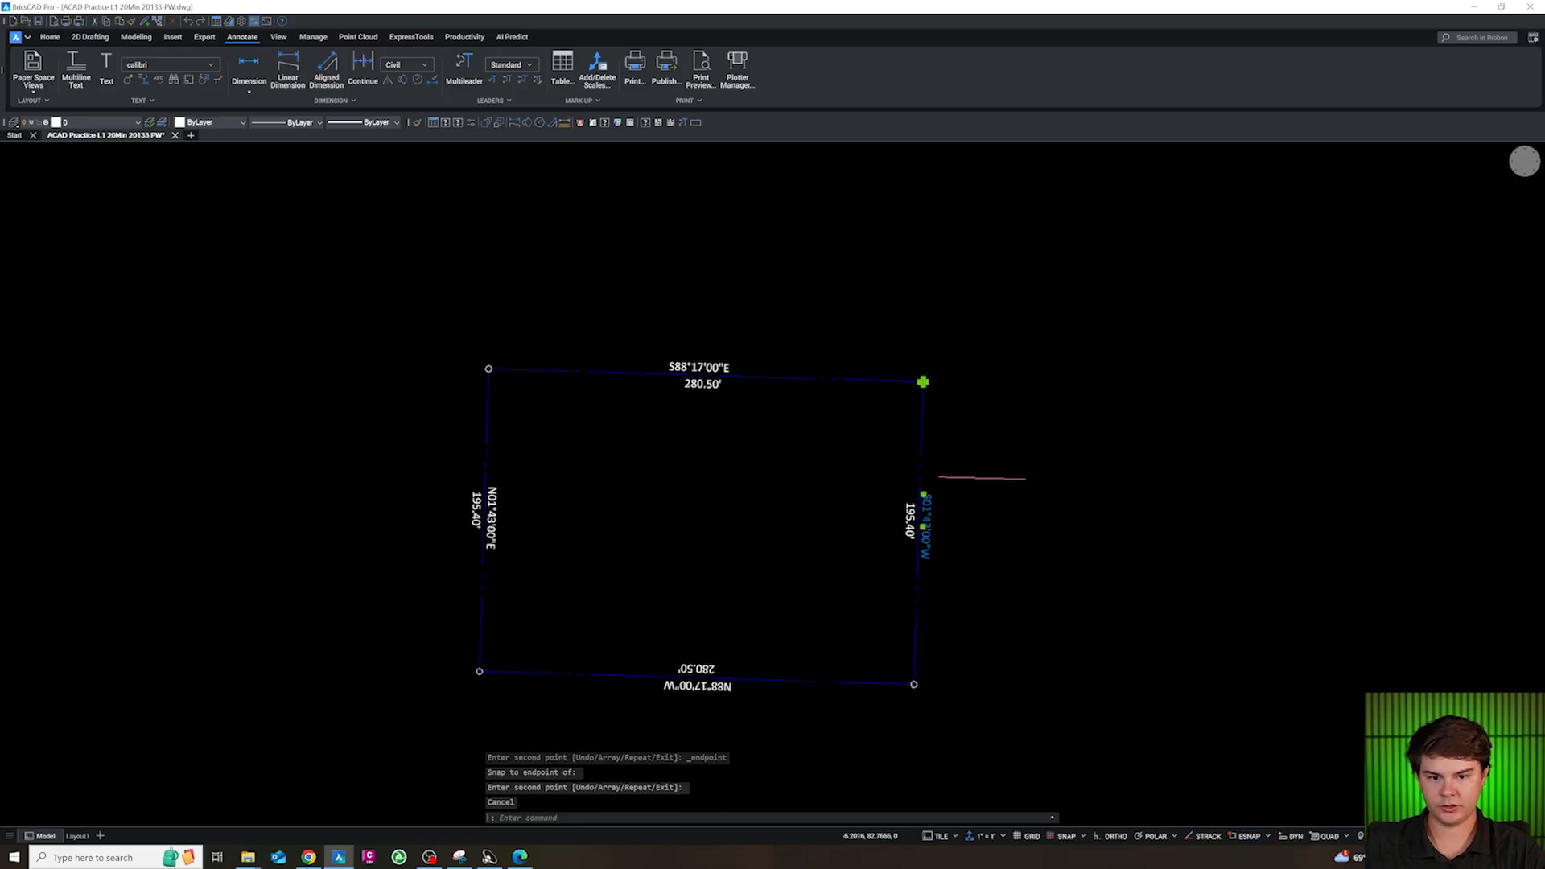
Use SELECTSIMILAR to select all bearing and distance labels and corner circles, and assign them to layer CS-ANN1-METE
text(SELECT)
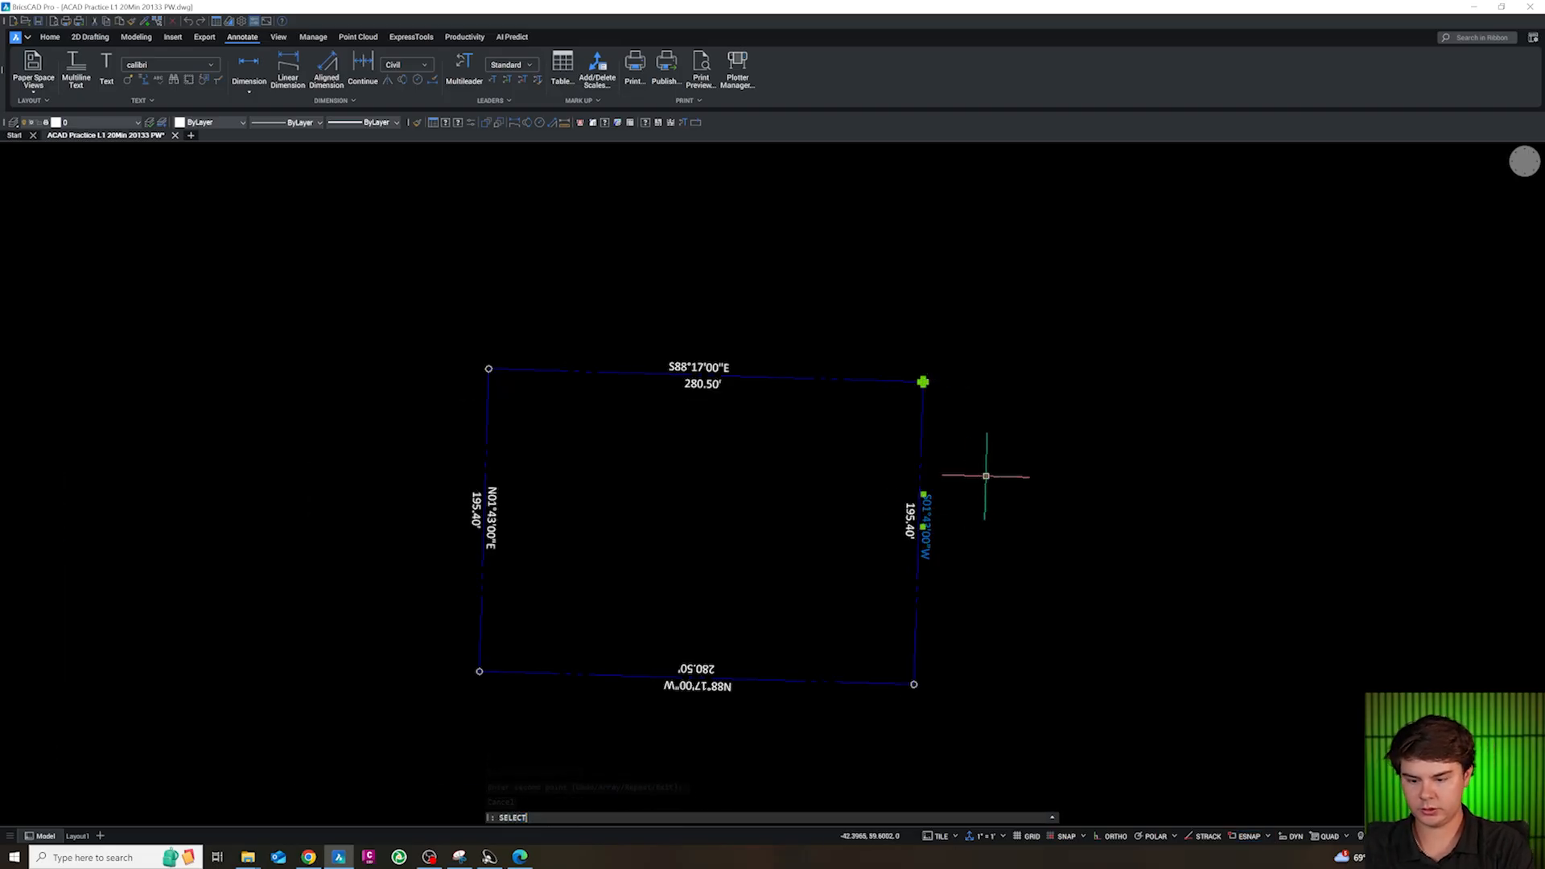
text(SIMILAR)
key(Return)
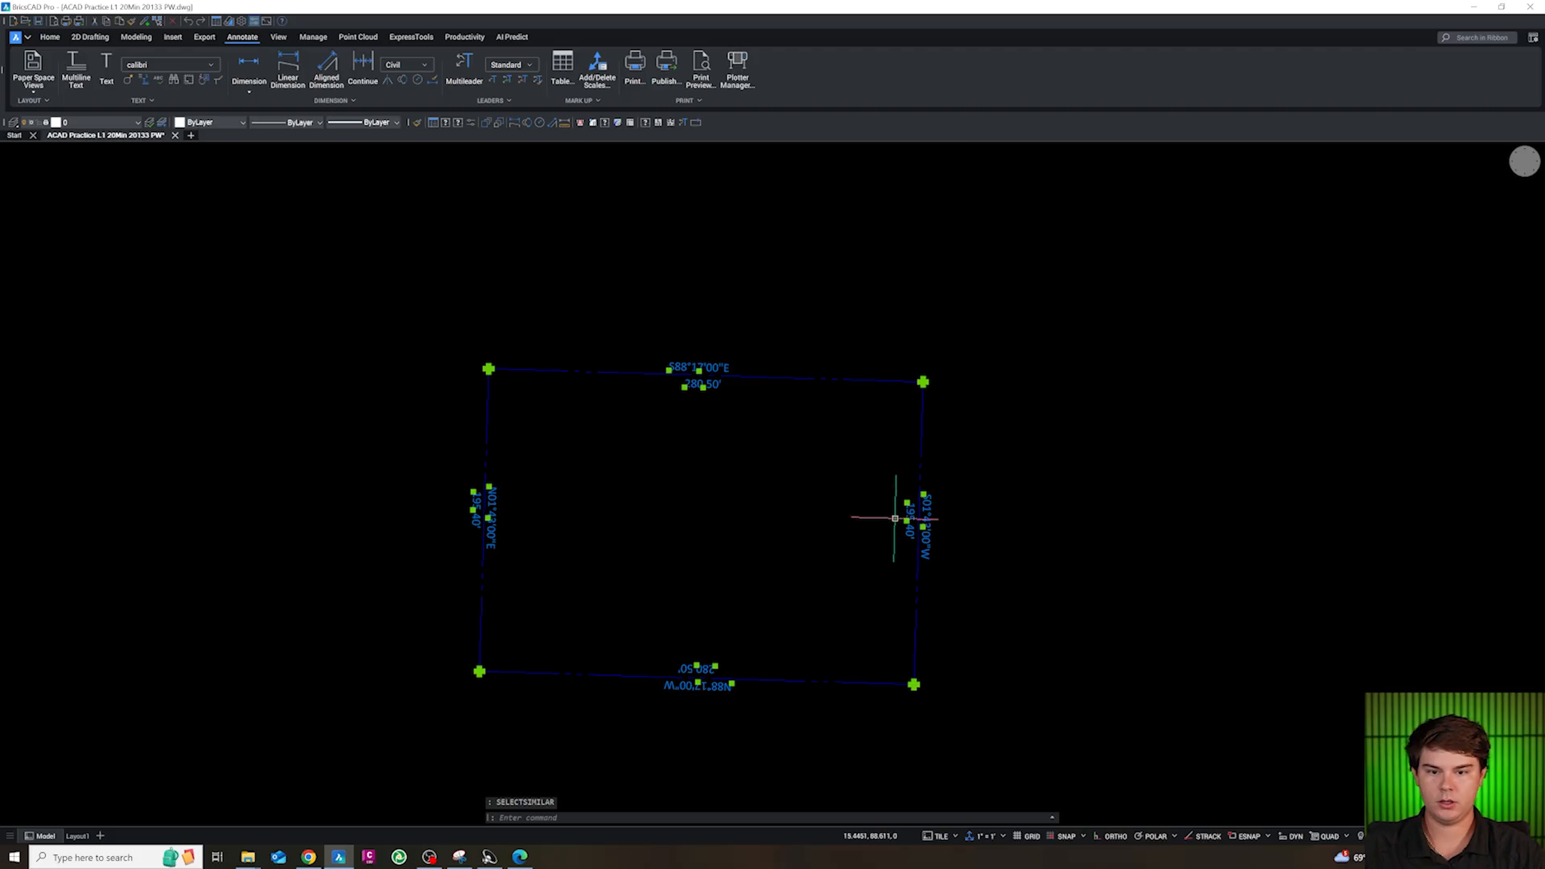
click(117, 126)
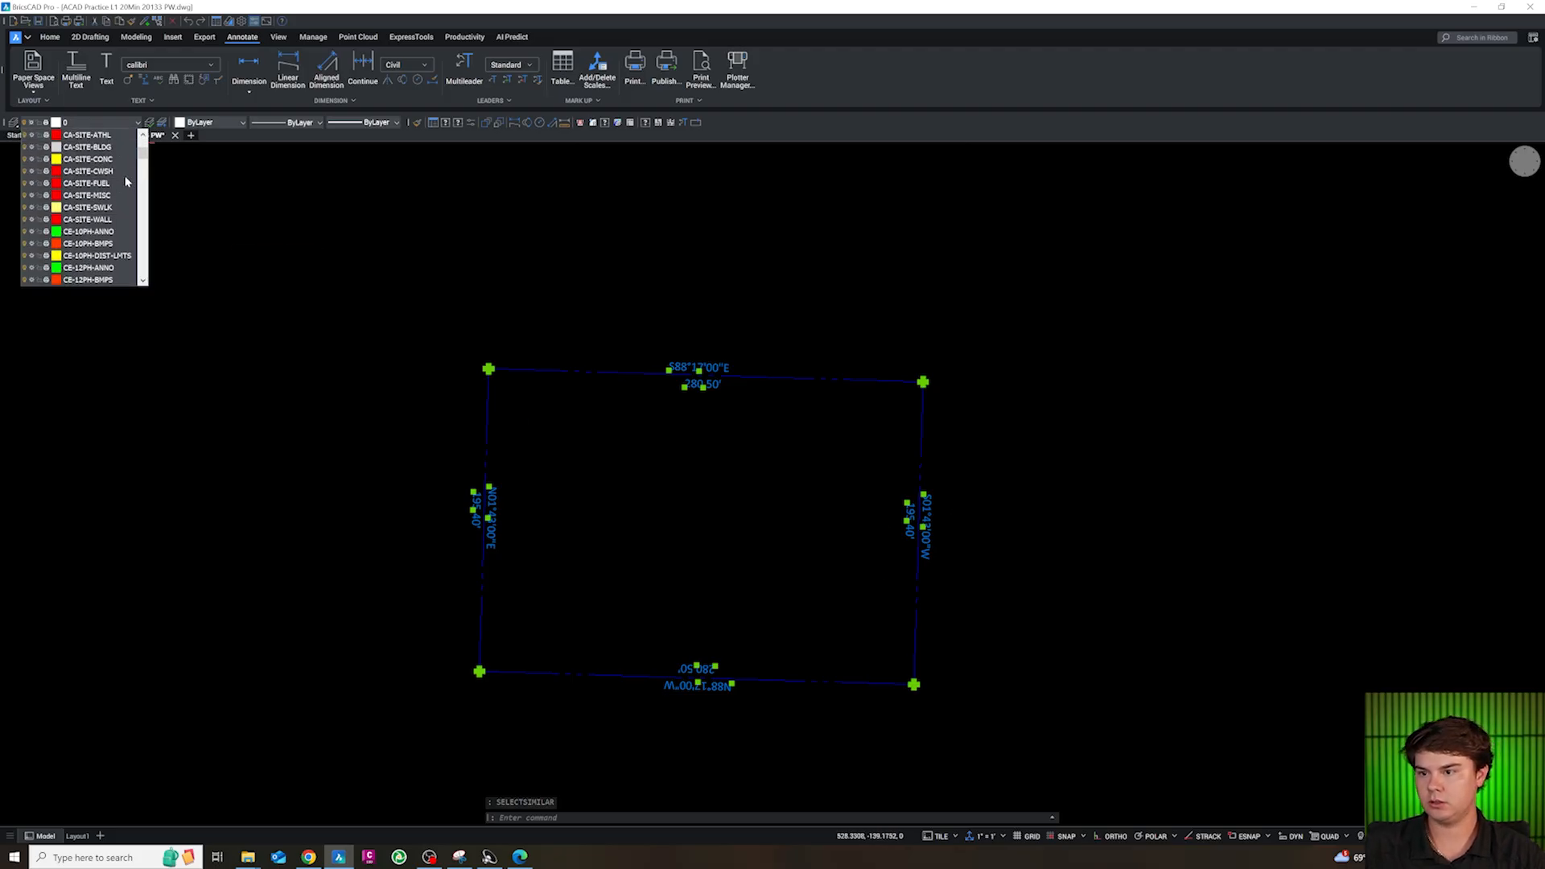
scroll(125, 183, down, 6)
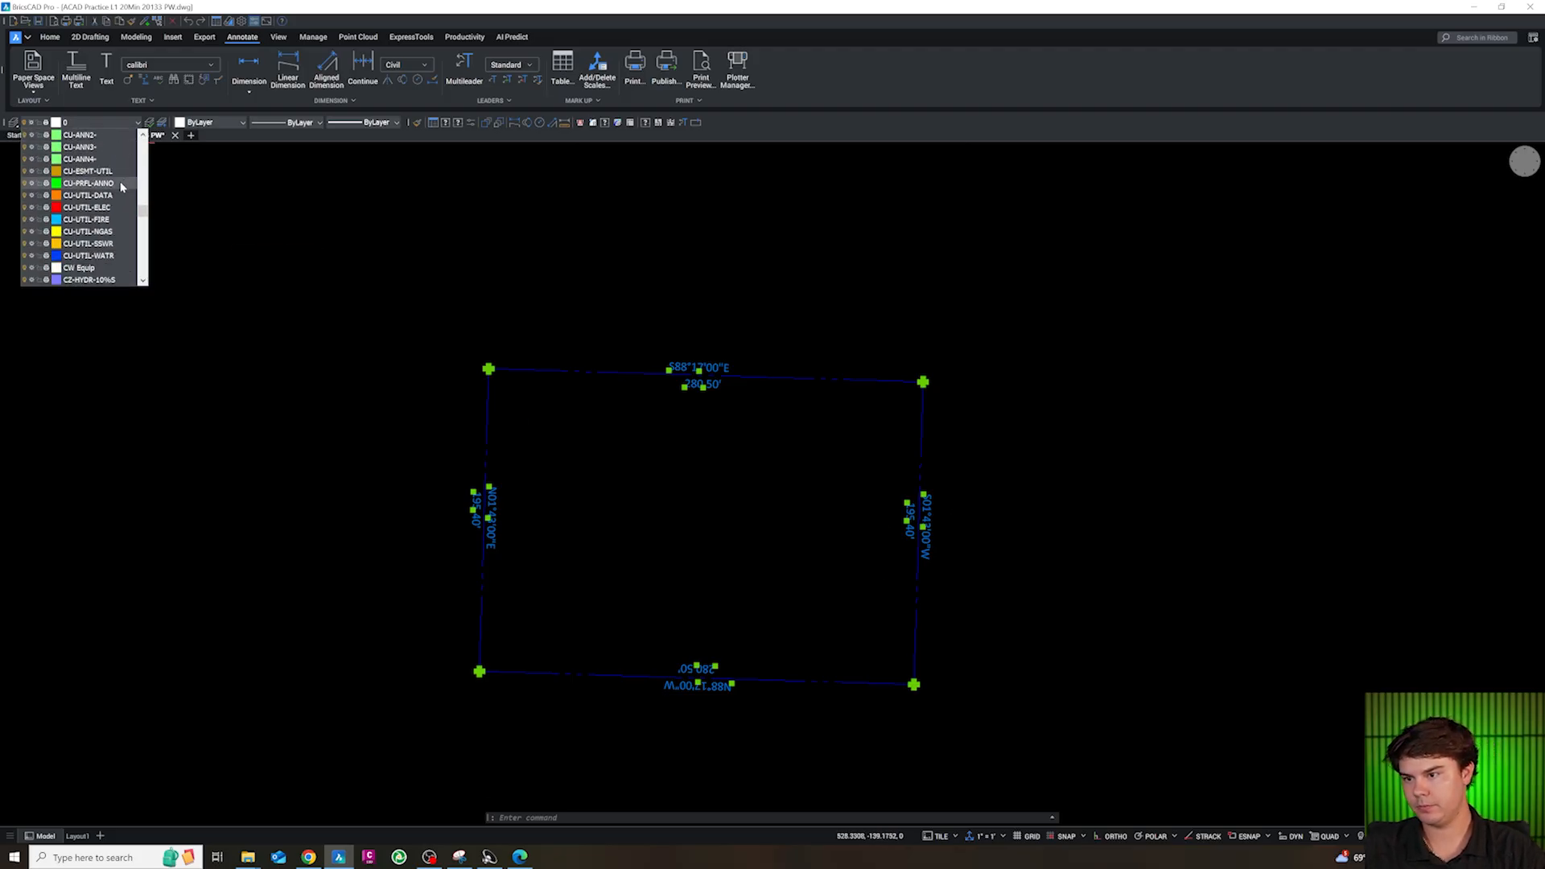
scroll(117, 195, up, 8)
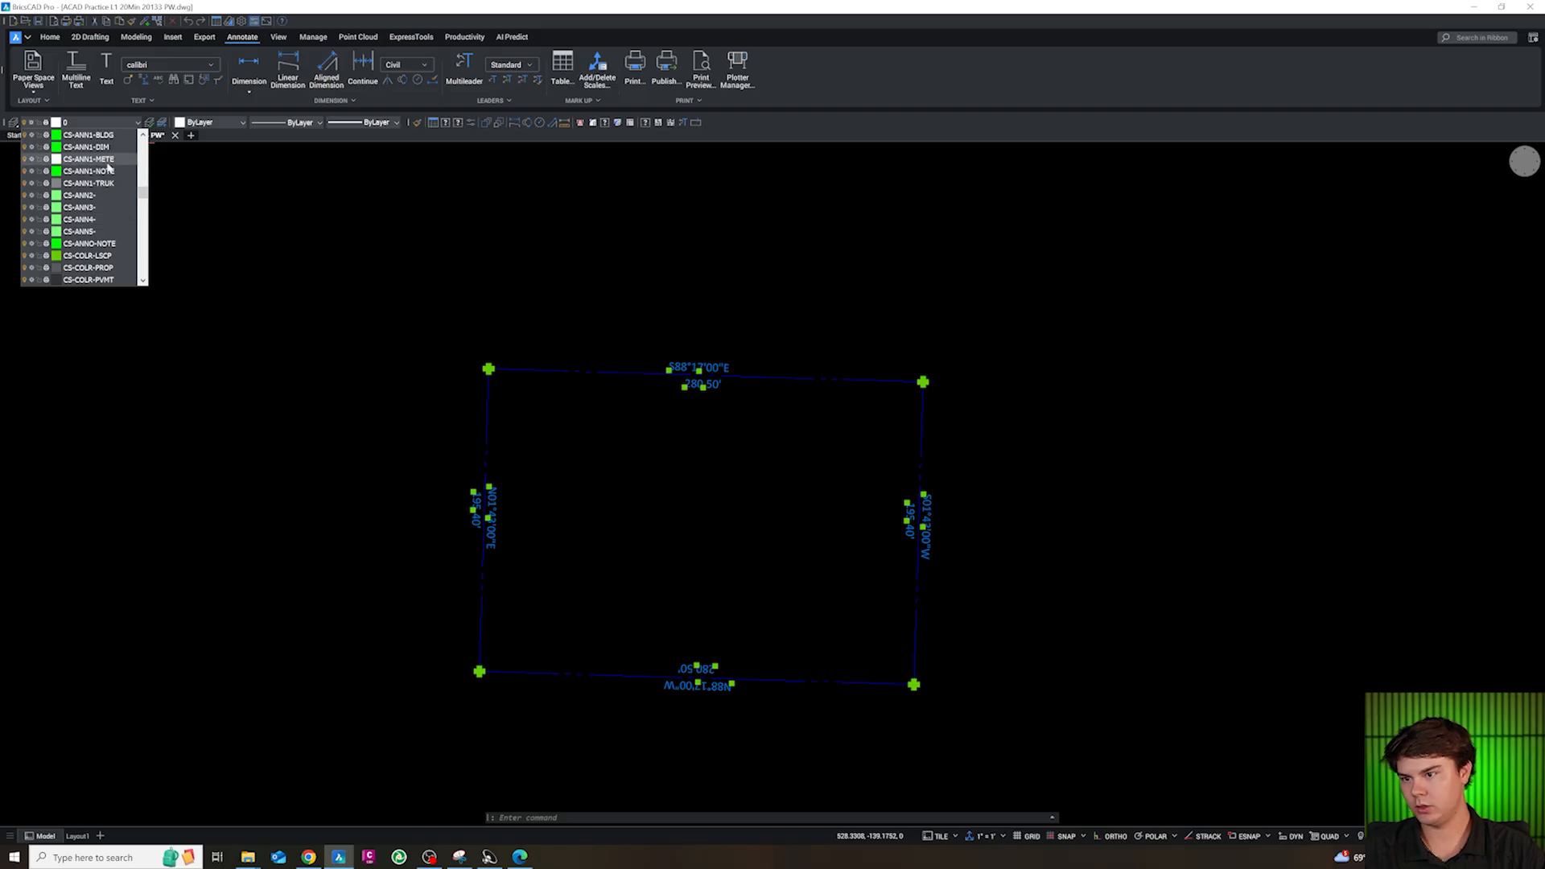
key(Escape)
scroll(734, 422, down, 5)
scroll(724, 450, up, 3)
key(Escape)
key(Escape)
key(Escape)
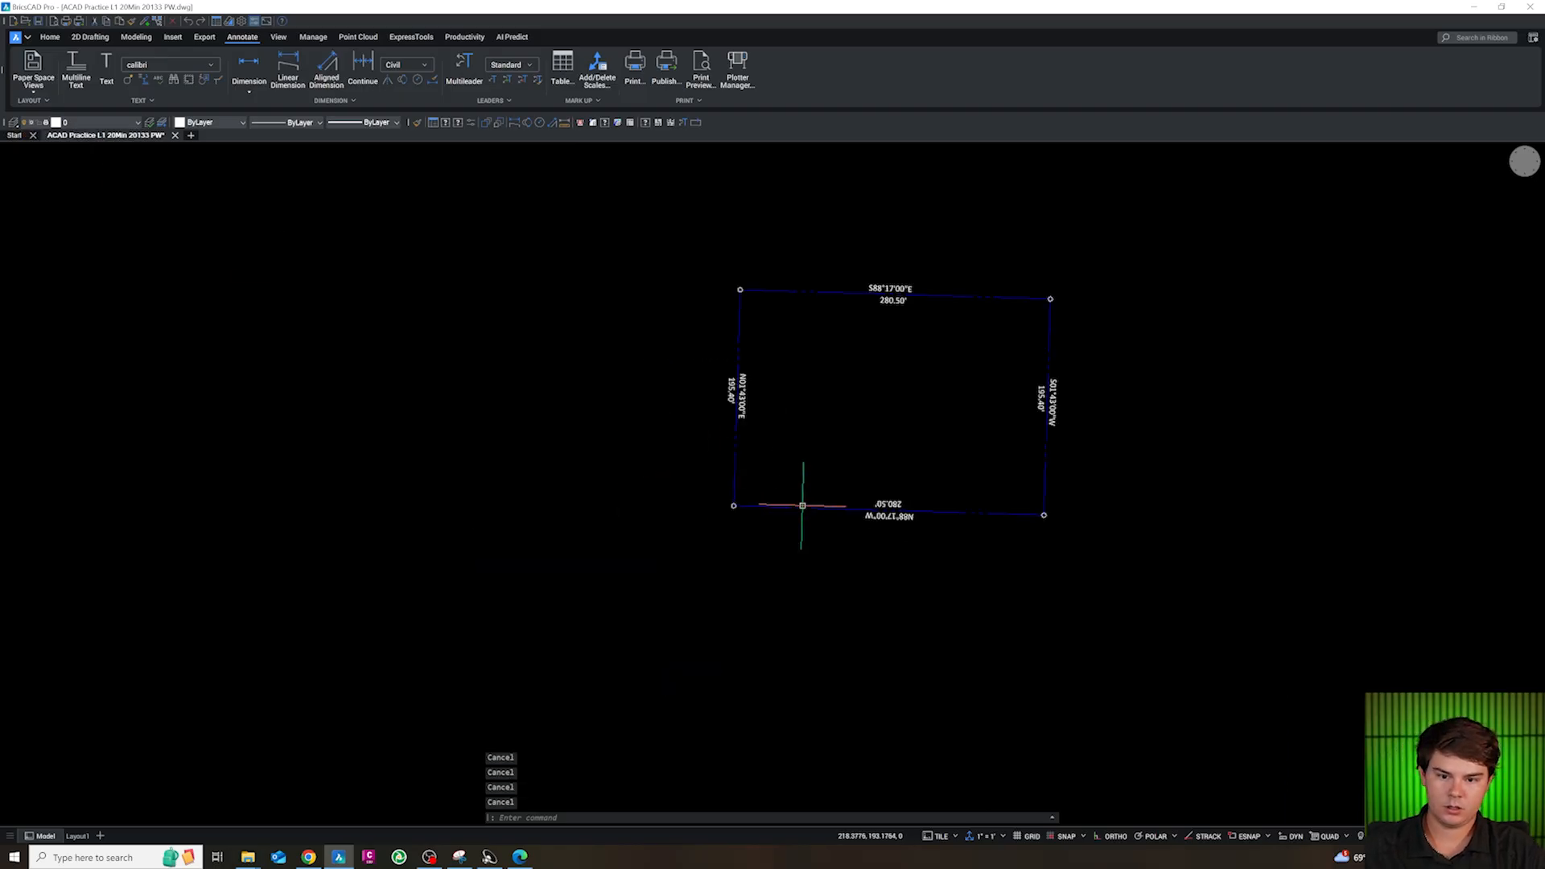
Offset the south property line 15 ft outward to the south
scroll(925, 474, up, 2)
scroll(773, 481, down, 2)
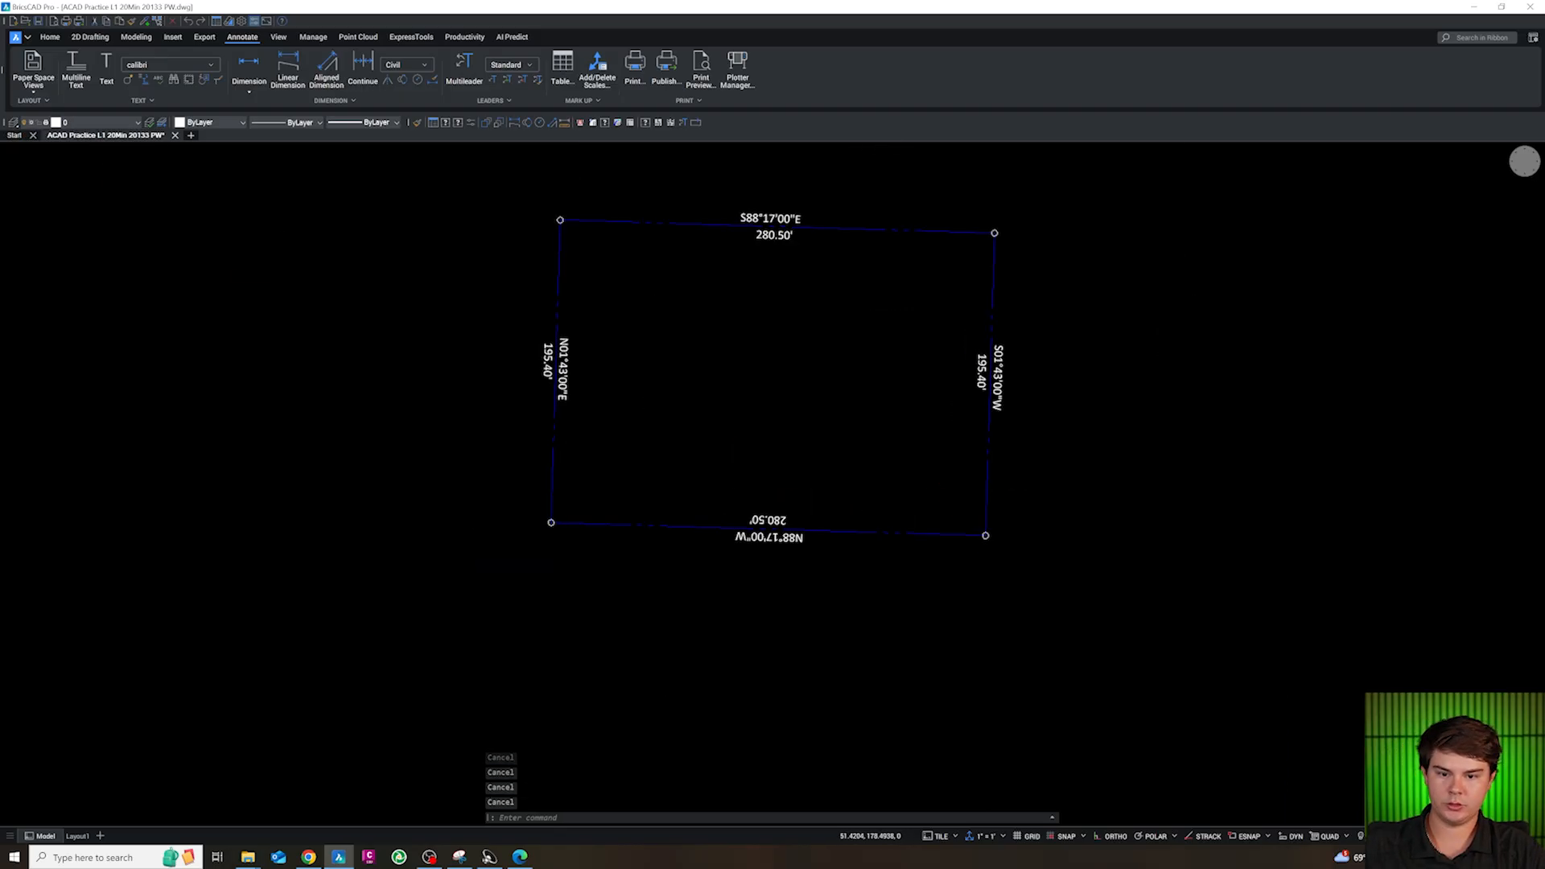
click(902, 532)
text(o)
key(Return)
text(15)
key(Return)
click(904, 612)
key(Escape)
Offset the new line below the boundary another 30 ft south to form the road's far edge
text(o)
key(Return)
text(30)
key(Return)
click(893, 631)
key(Escape)
Move the two road edge lines south of the boundary to layer VA-SITE-ASPH
click(928, 644)
click(867, 543)
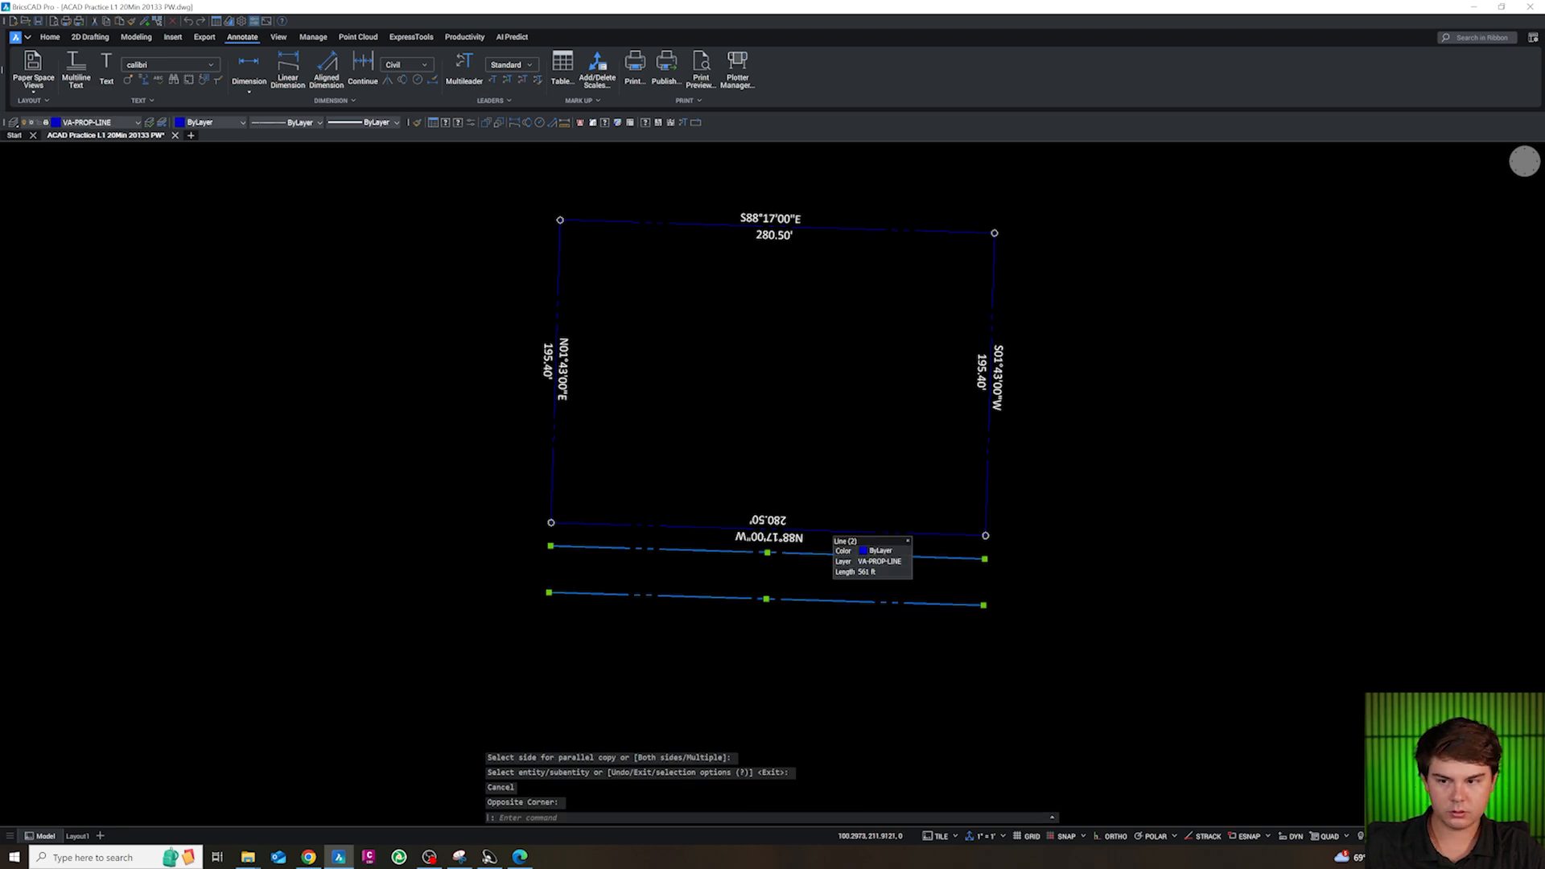
click(108, 122)
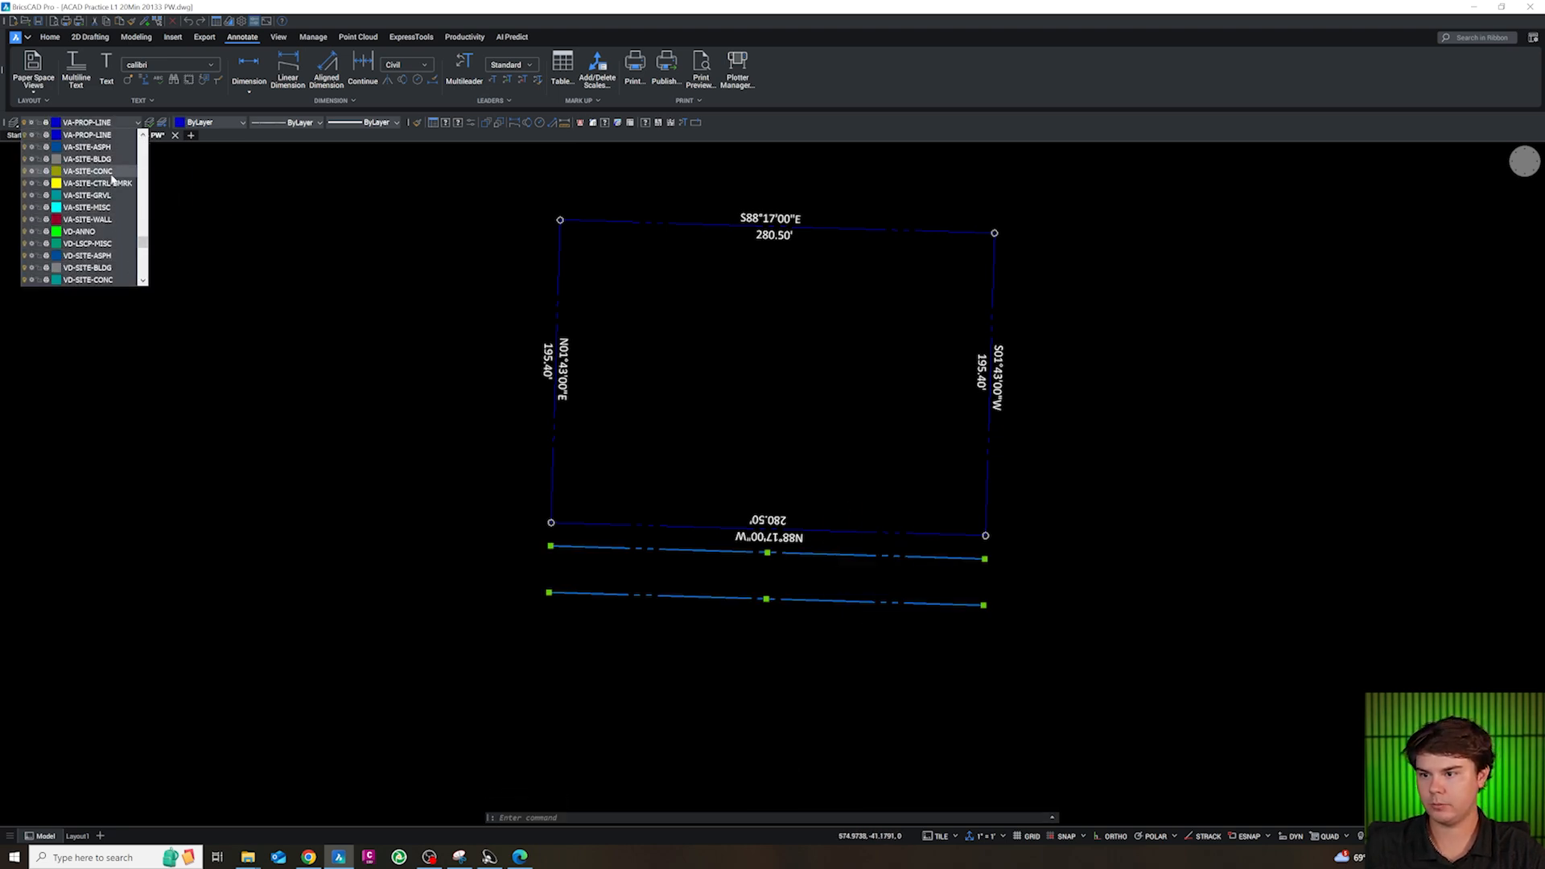
click(101, 149)
key(Escape)
key(Escape)
scroll(831, 528, down, 2)
scroll(791, 537, up, 2)
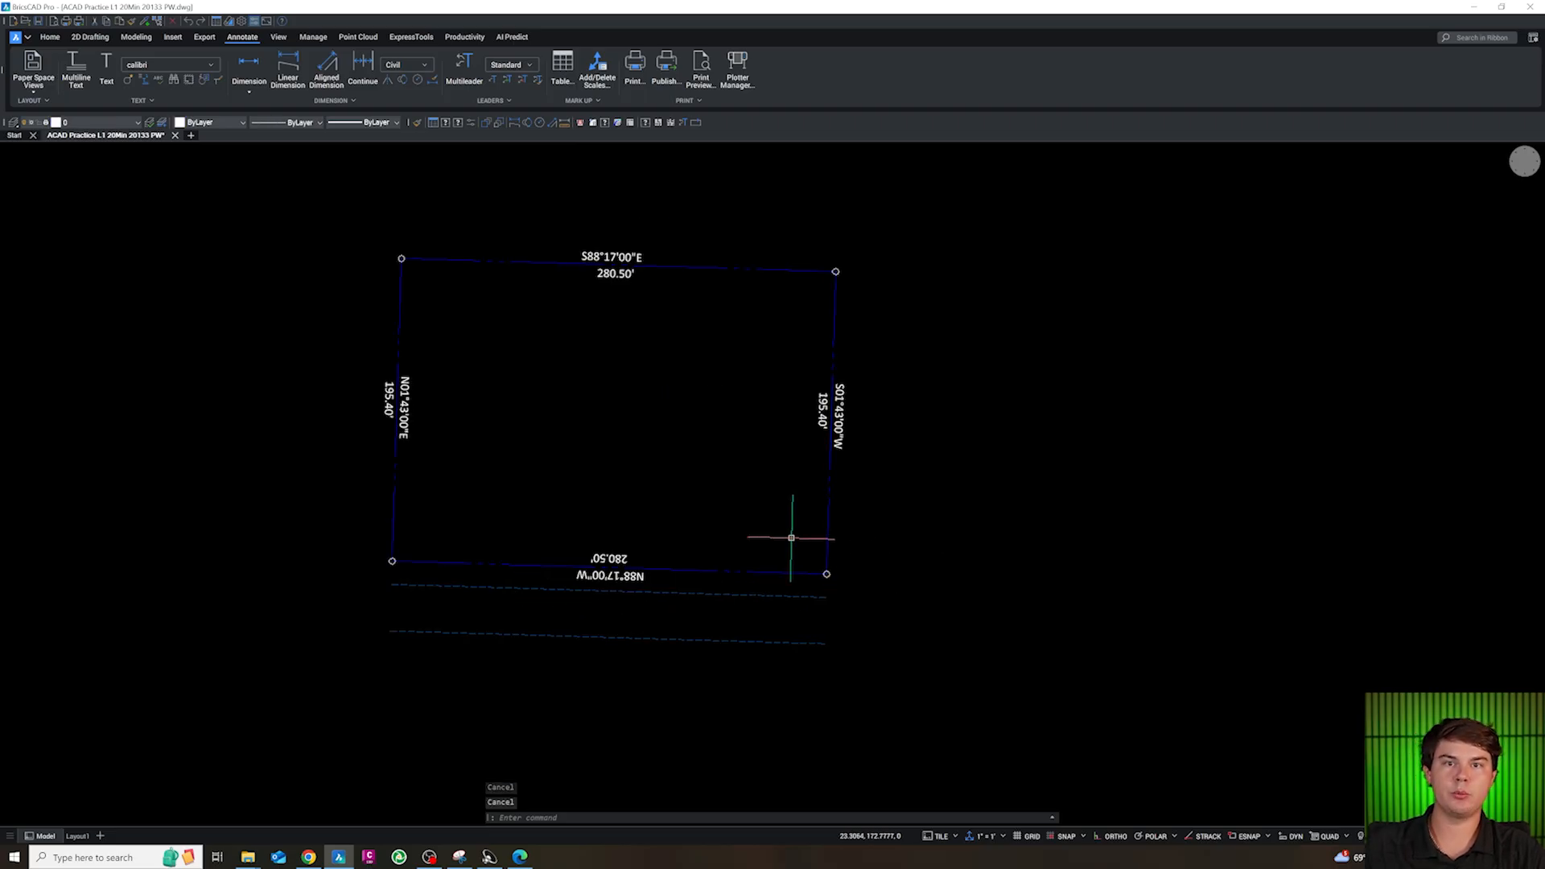
scroll(787, 499, down, 2)
scroll(793, 515, up, 4)
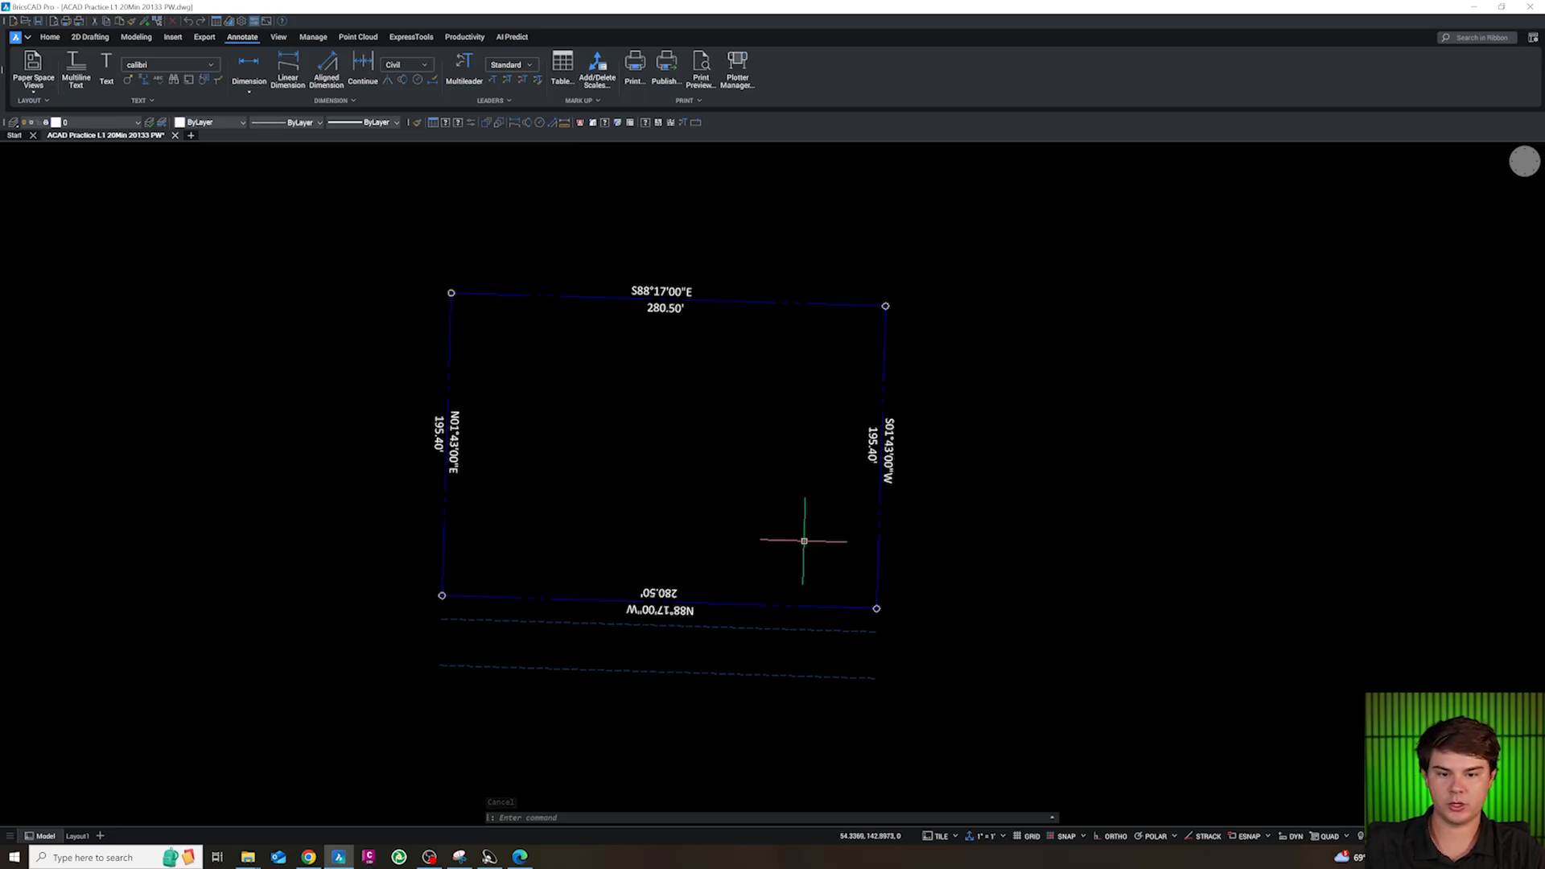
key(Escape)
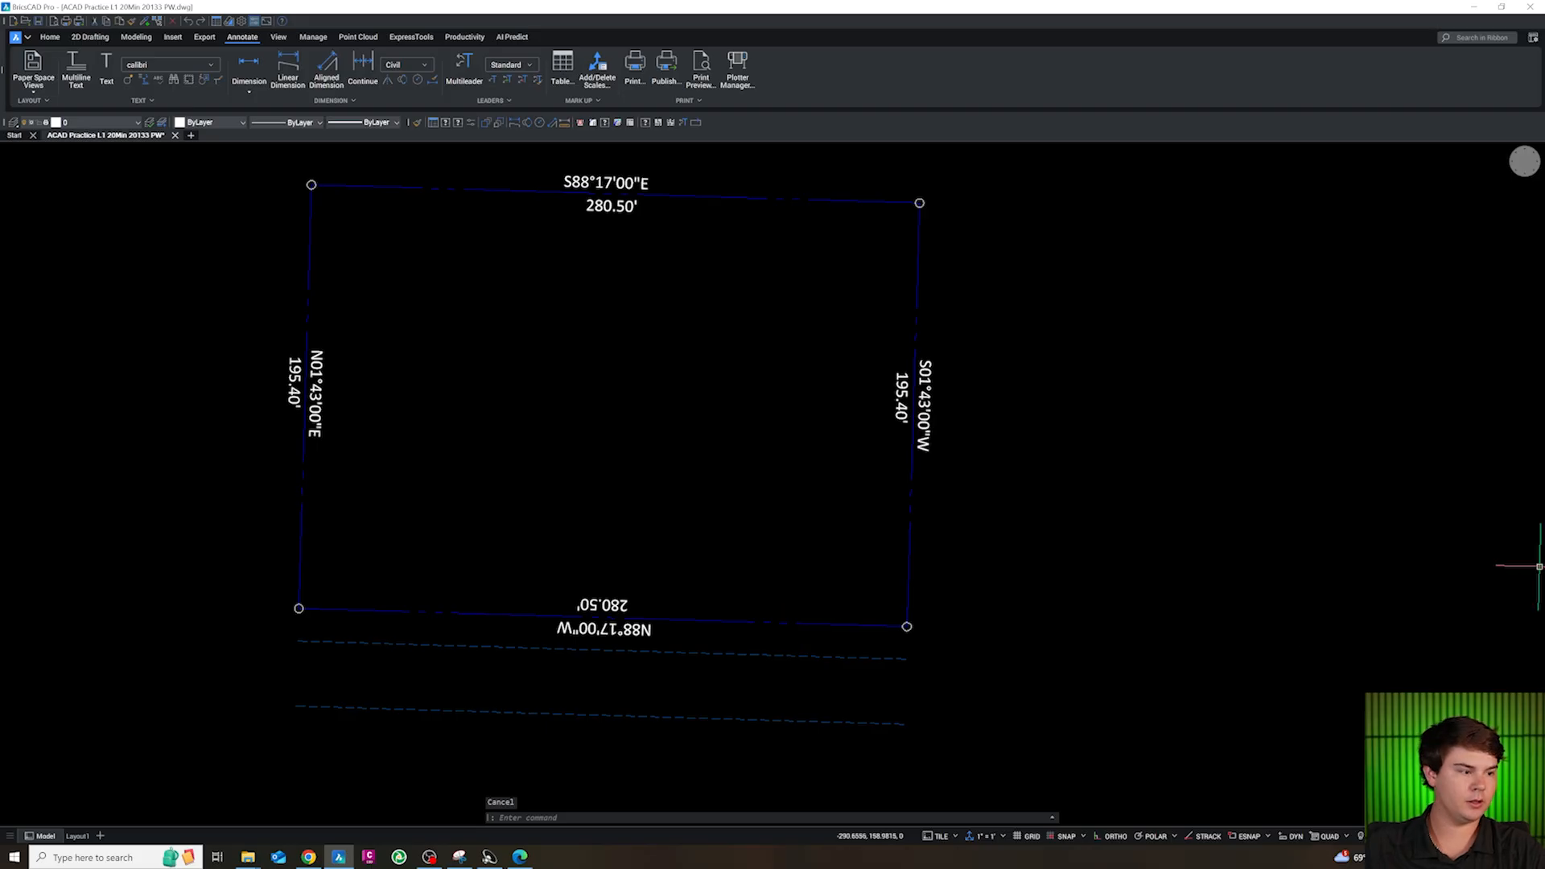
scroll(853, 632, down, 3)
key(Escape)
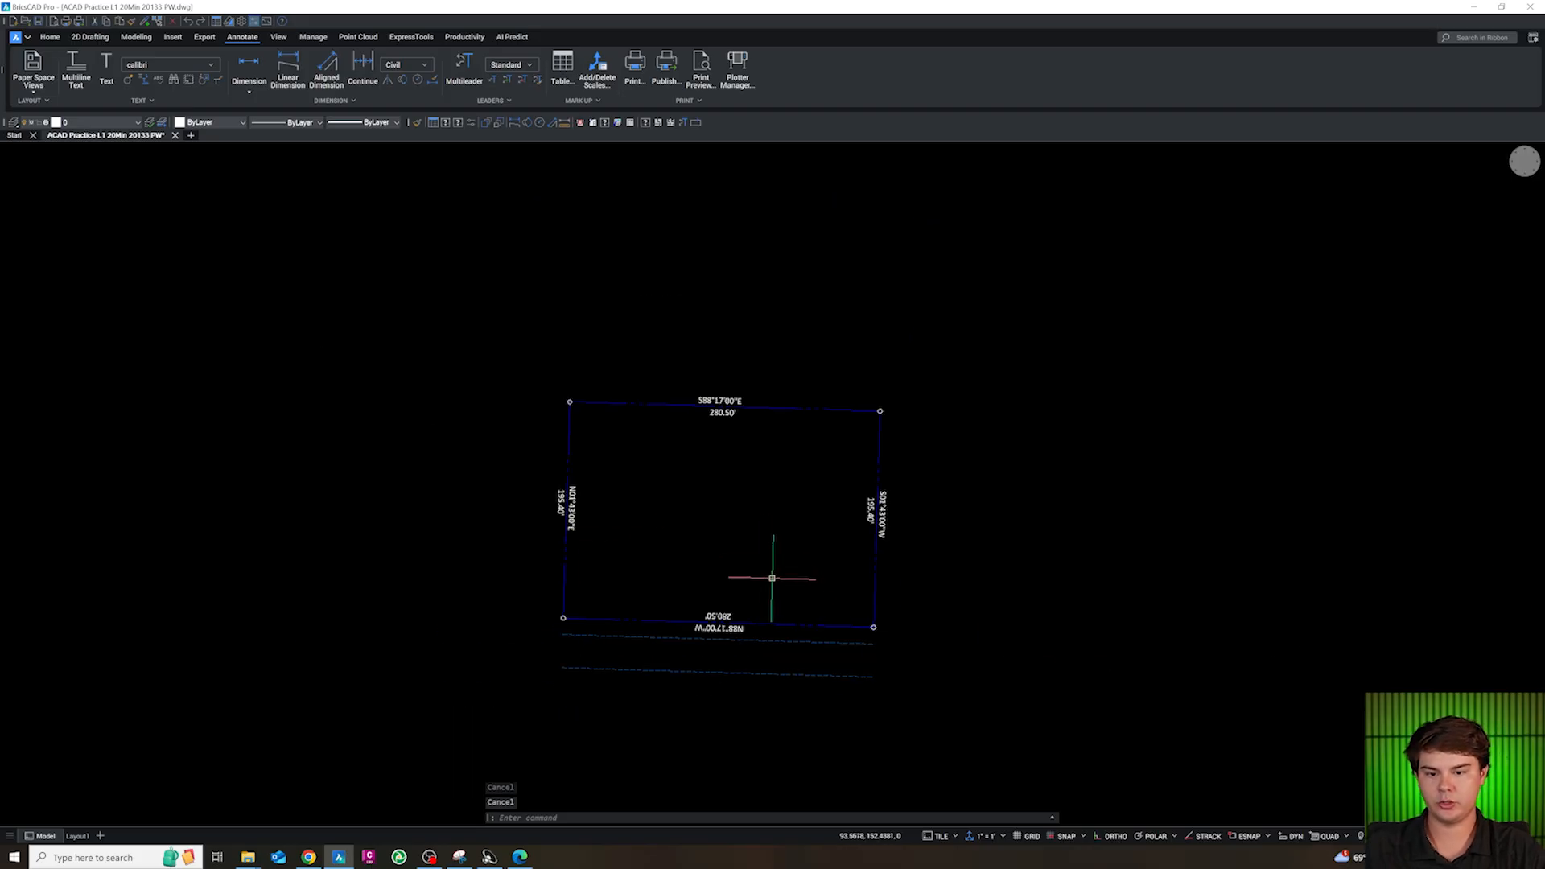
Offset all four property lines 10 ft into the site
text(o)
key(Return)
text(10)
key(Return)
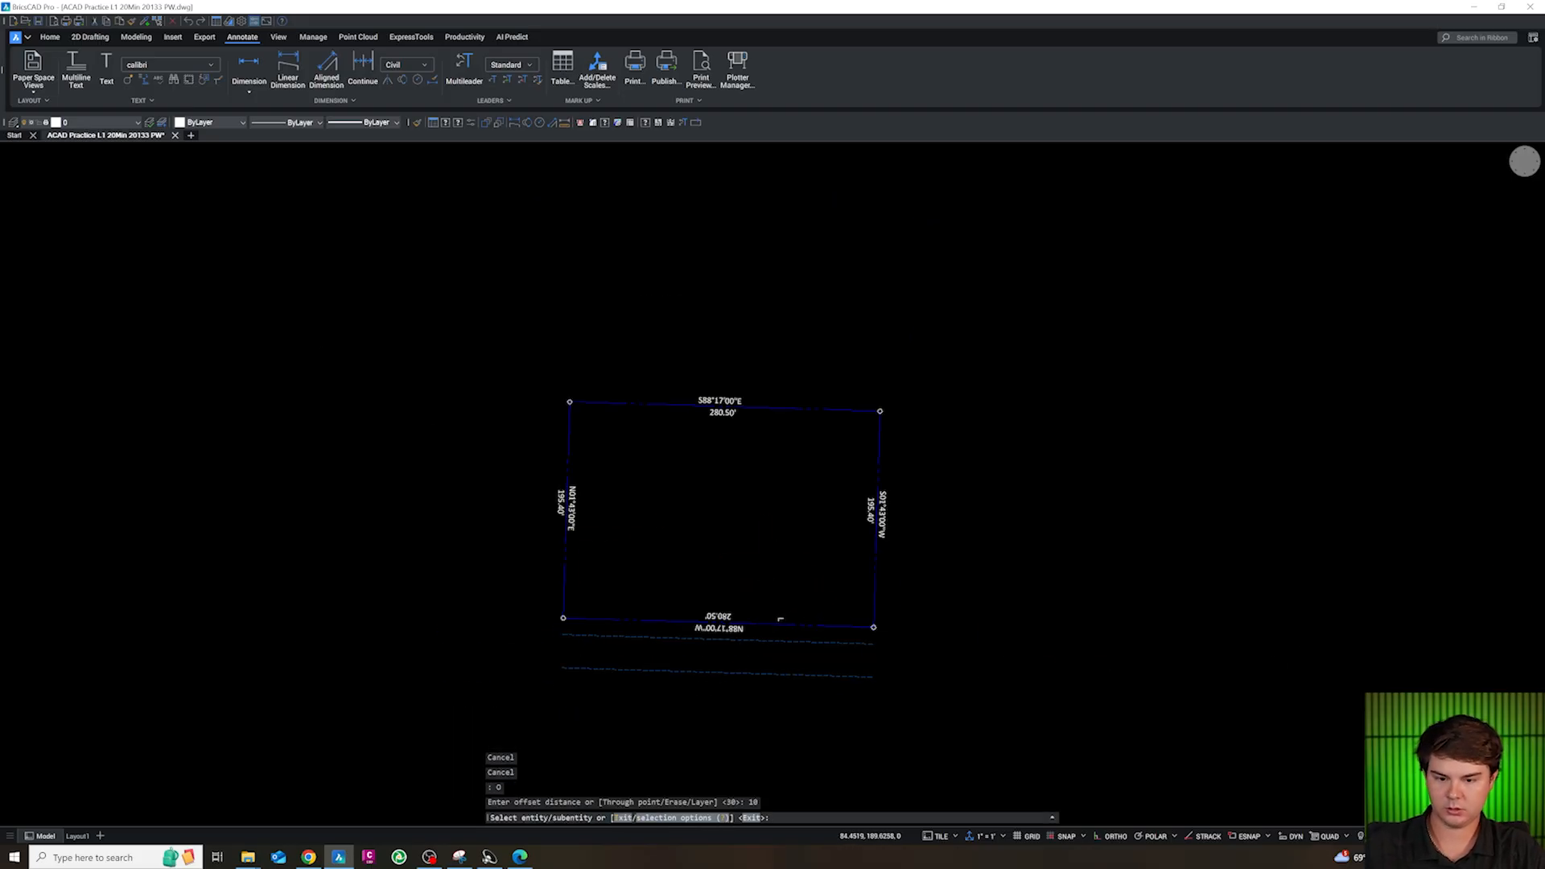
click(782, 626)
click(755, 579)
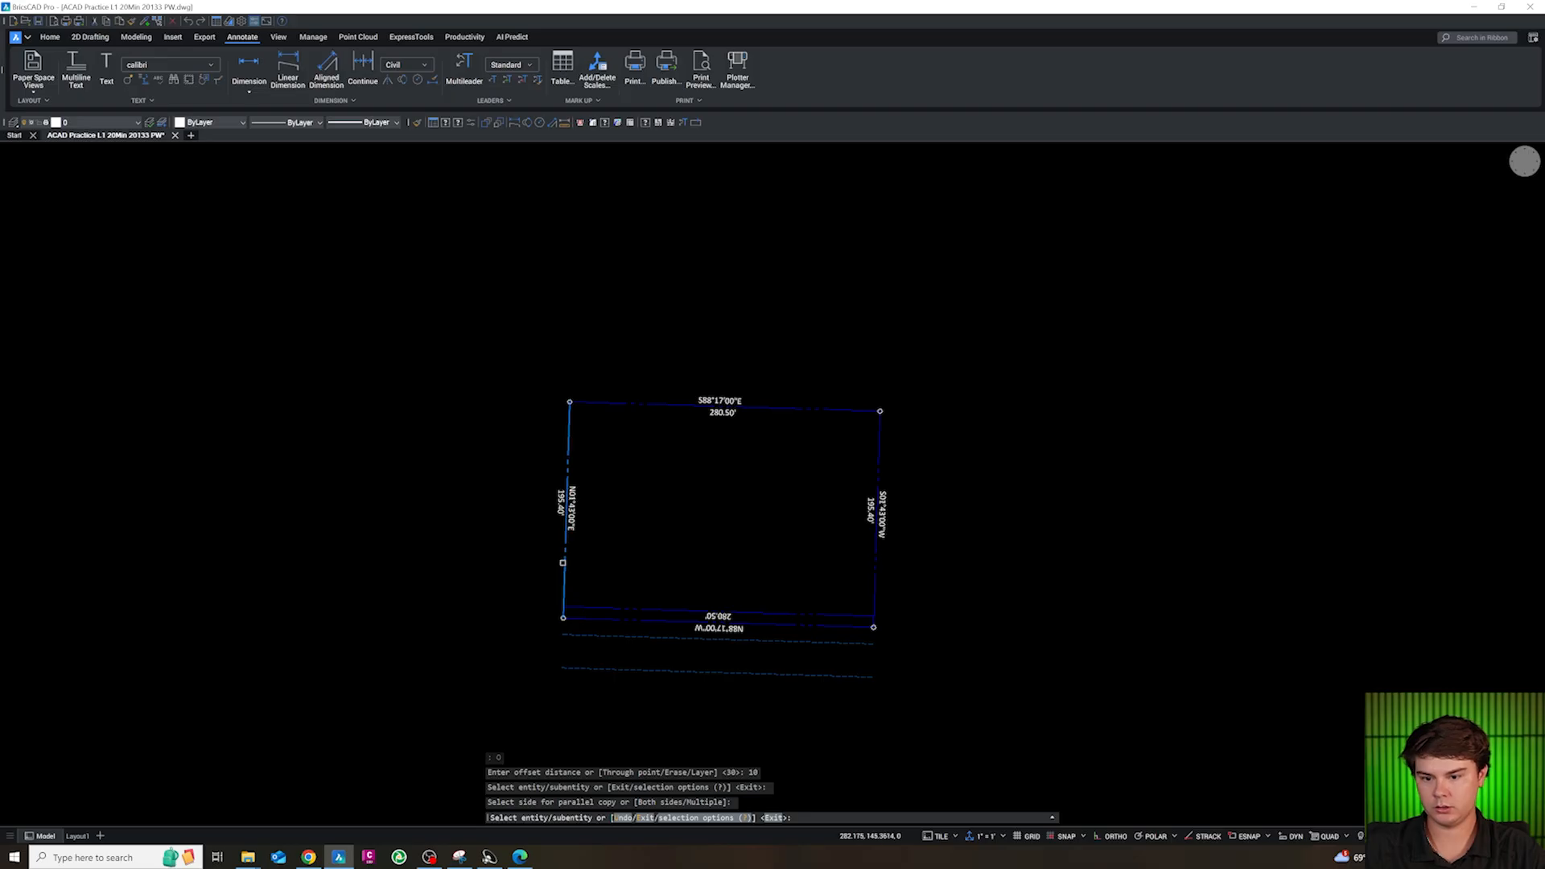
click(563, 562)
click(649, 572)
click(652, 414)
click(853, 453)
click(877, 452)
click(786, 448)
key(Escape)
key(Escape)
key(Escape)
Fillet the northwest and northeast corners of the 10 ft offset lines with radius 0 to make sharp corners
text(f)
key(Return)
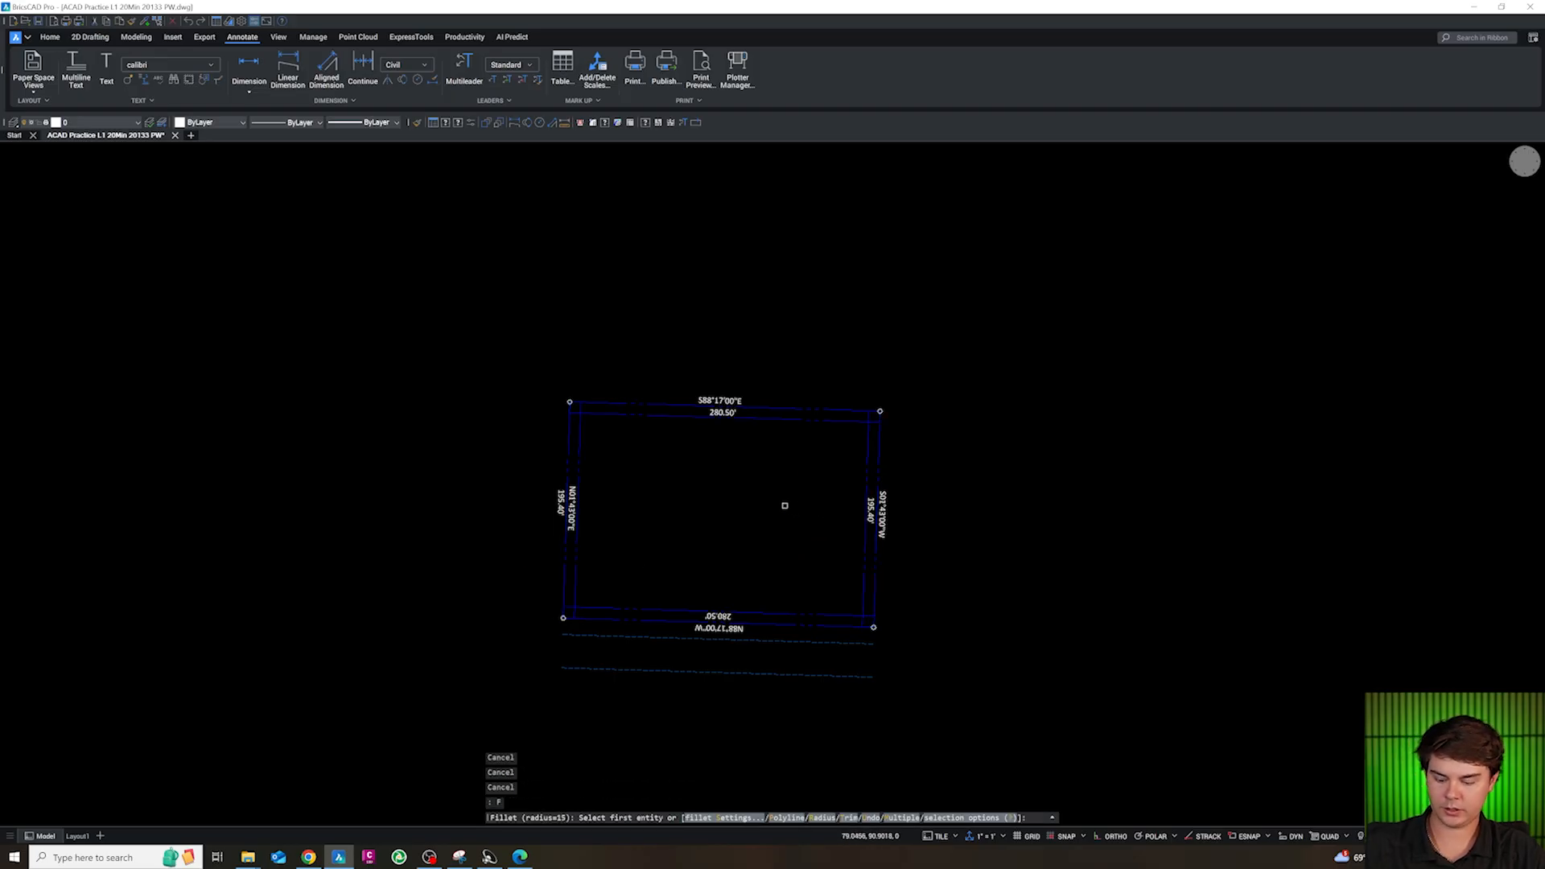
text(R)
key(Return)
scroll(585, 424, up, 3)
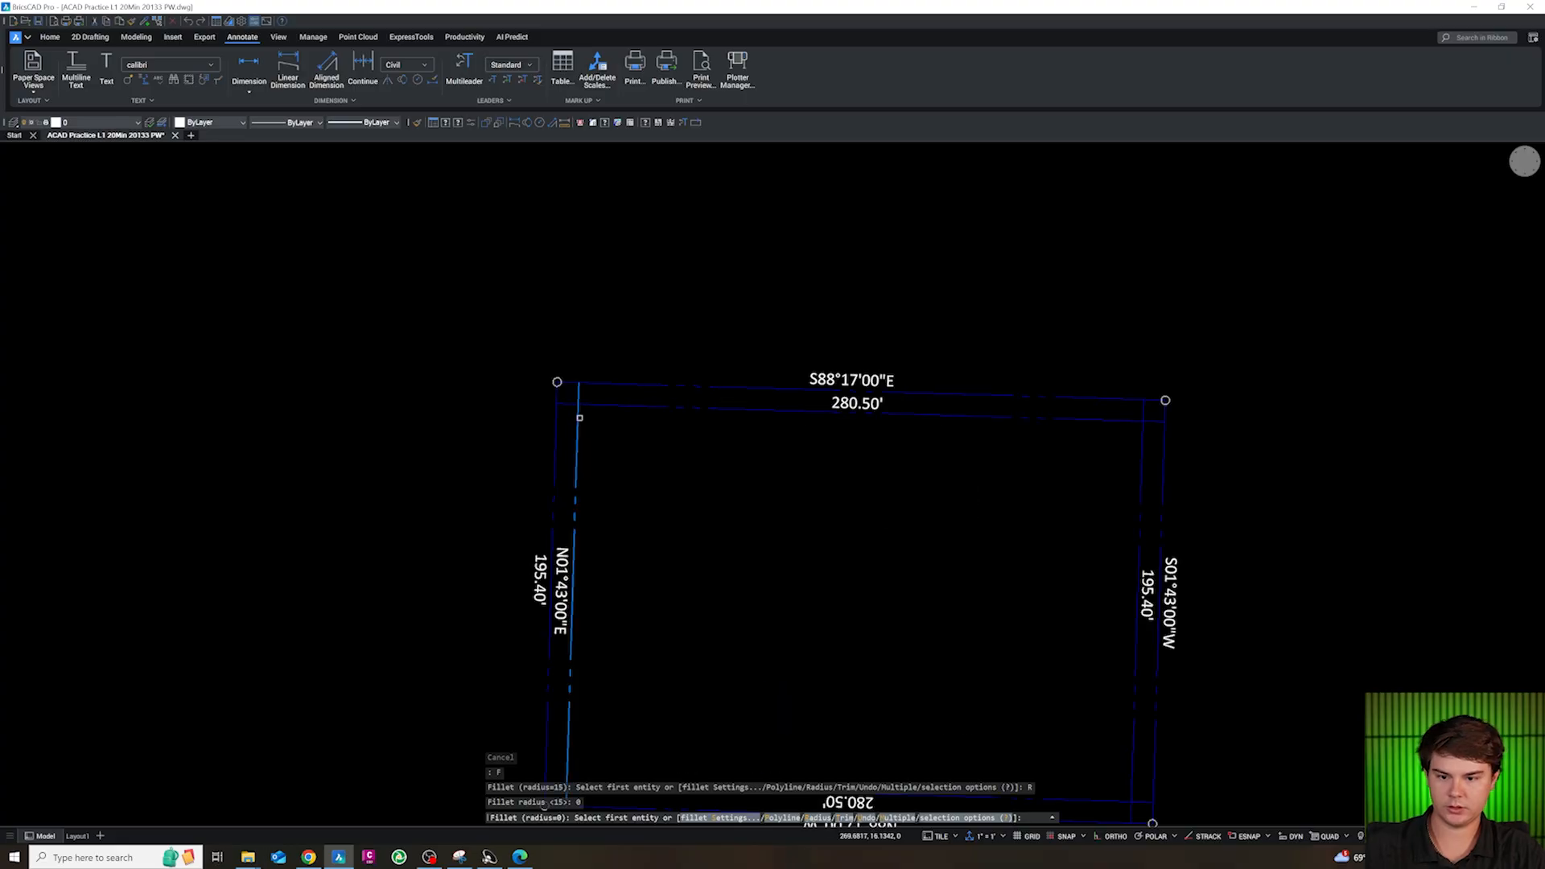
click(579, 417)
click(600, 404)
scroll(611, 416, down, 3)
scroll(918, 456, up, 3)
key(space)
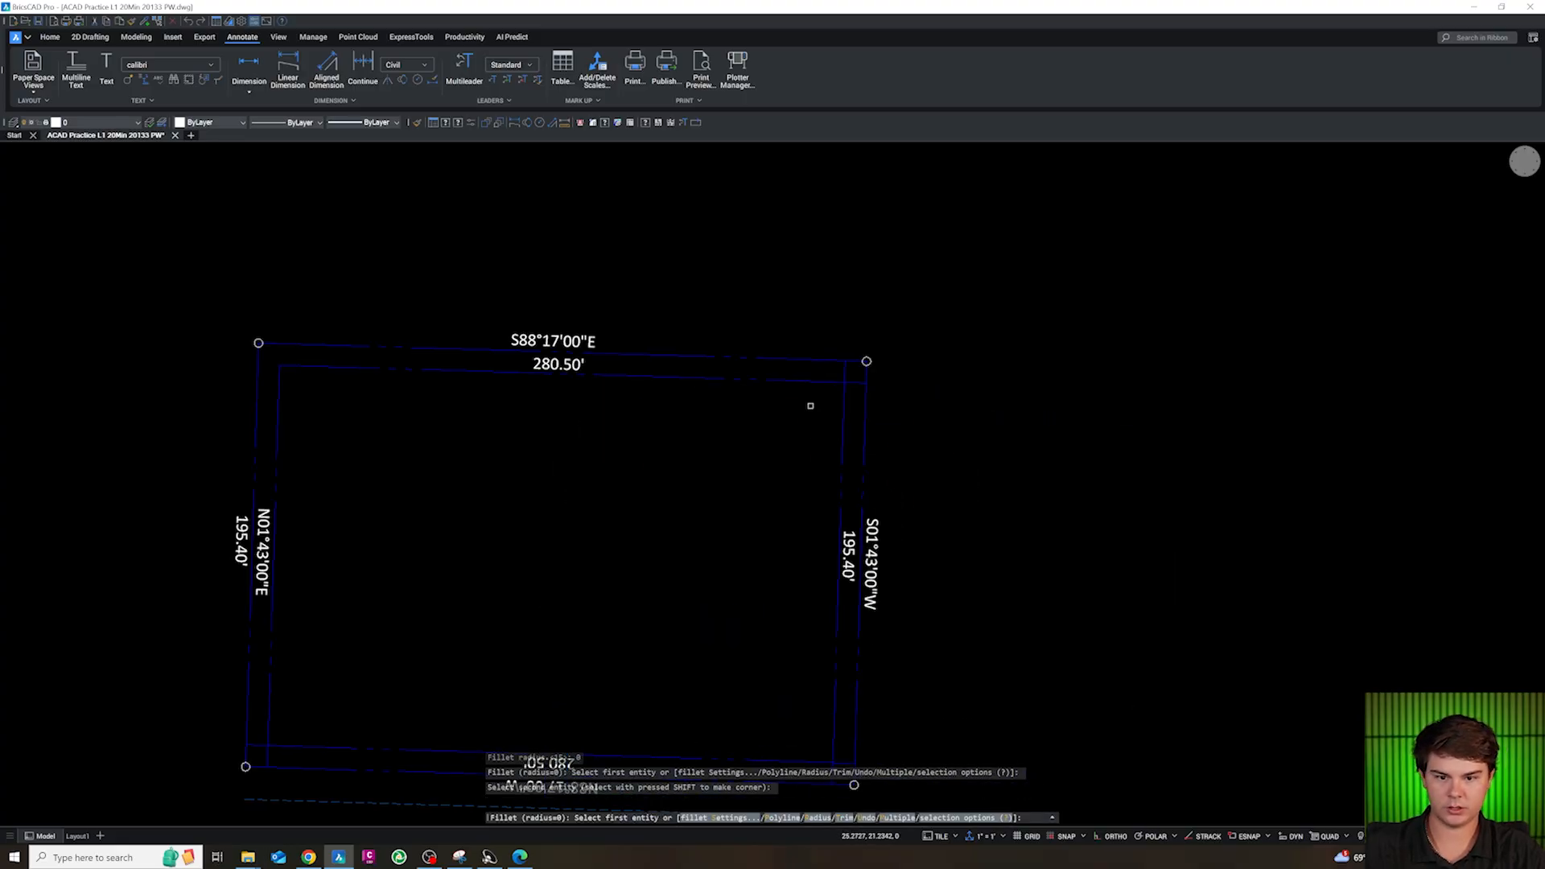
click(821, 381)
click(843, 396)
scroll(792, 389, down, 2)
Fillet the southeast and southwest corners of the 10 ft offset lines with radius 0 to close the inner rectangle
middle_drag(789, 631, 802, 518)
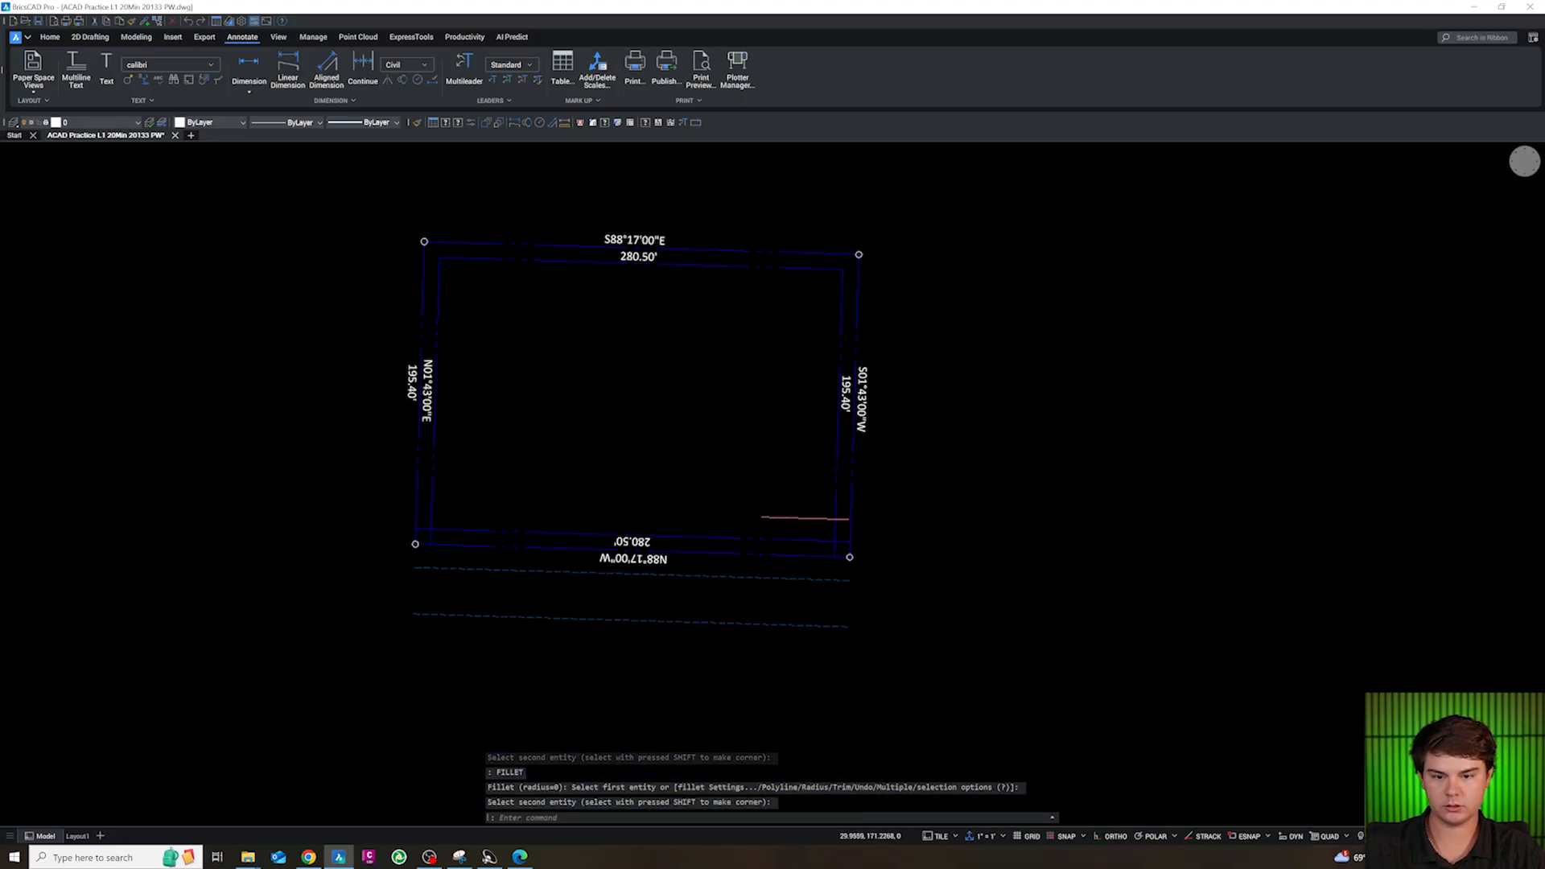
key(space)
click(837, 515)
click(821, 537)
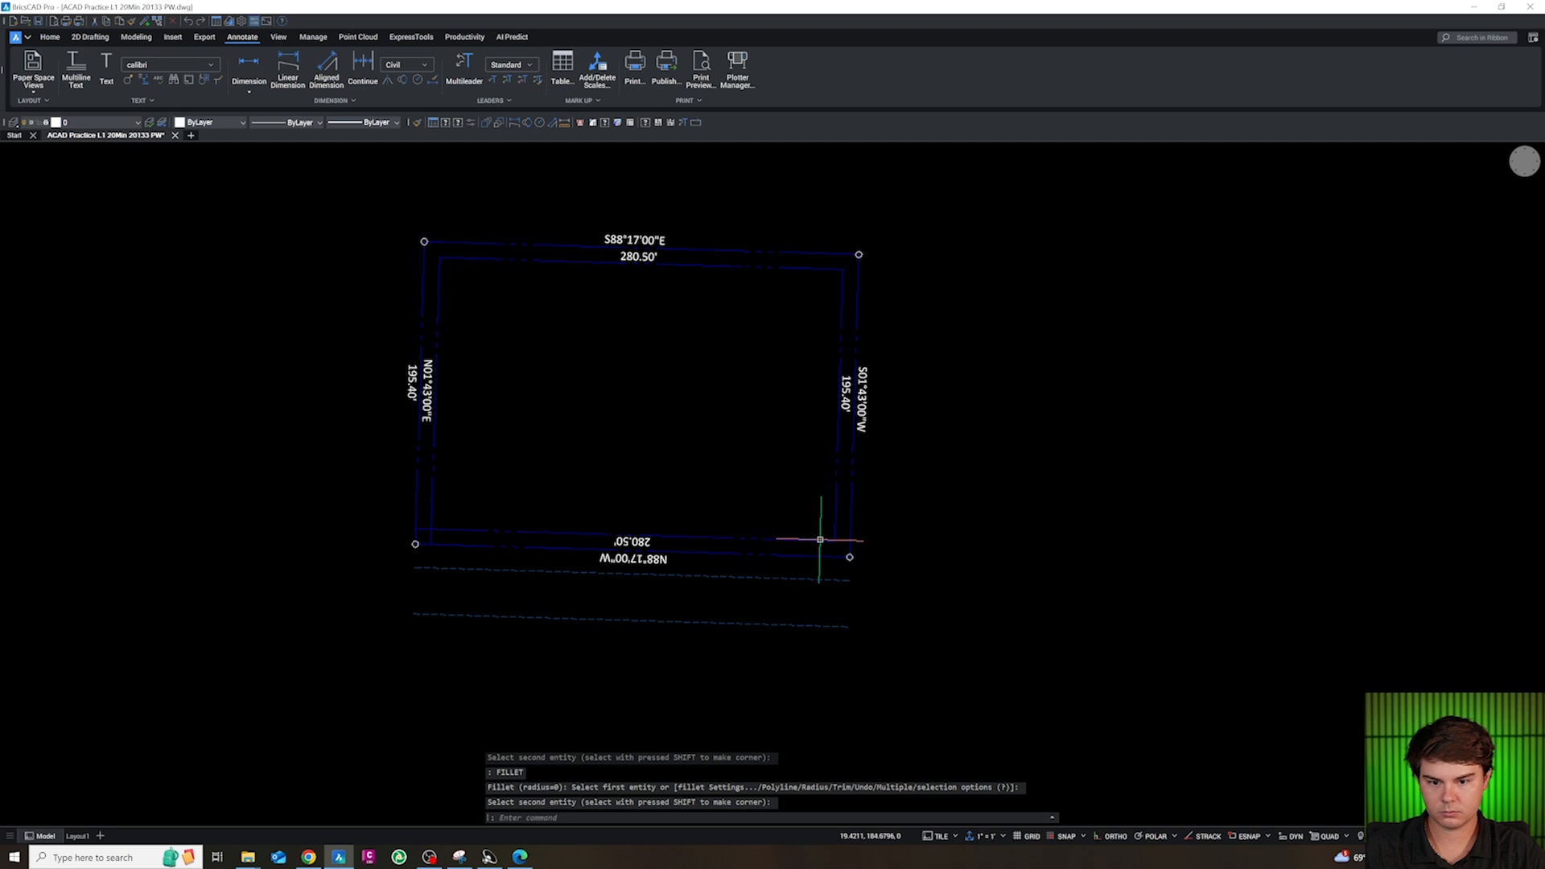
key(space)
click(448, 523)
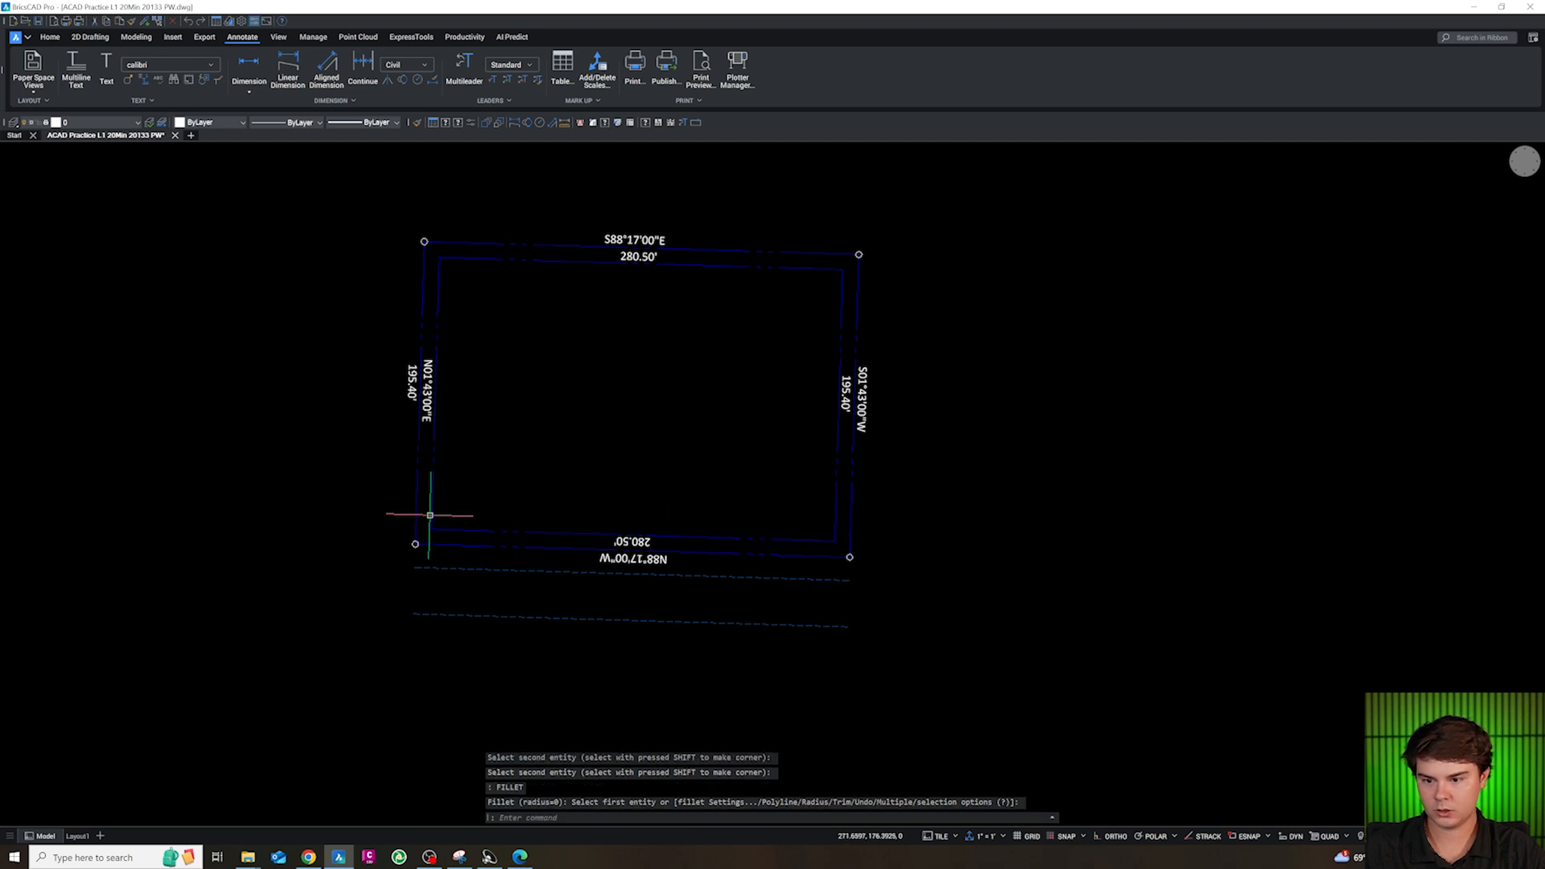
click(431, 515)
key(Escape)
Select the four 10 ft offset lines and assign them to the layer with a yellow-green dashed linetype
click(450, 540)
click(431, 516)
click(858, 307)
click(827, 259)
scroll(103, 221, up, 9)
scroll(103, 220, down, 5)
click(108, 198)
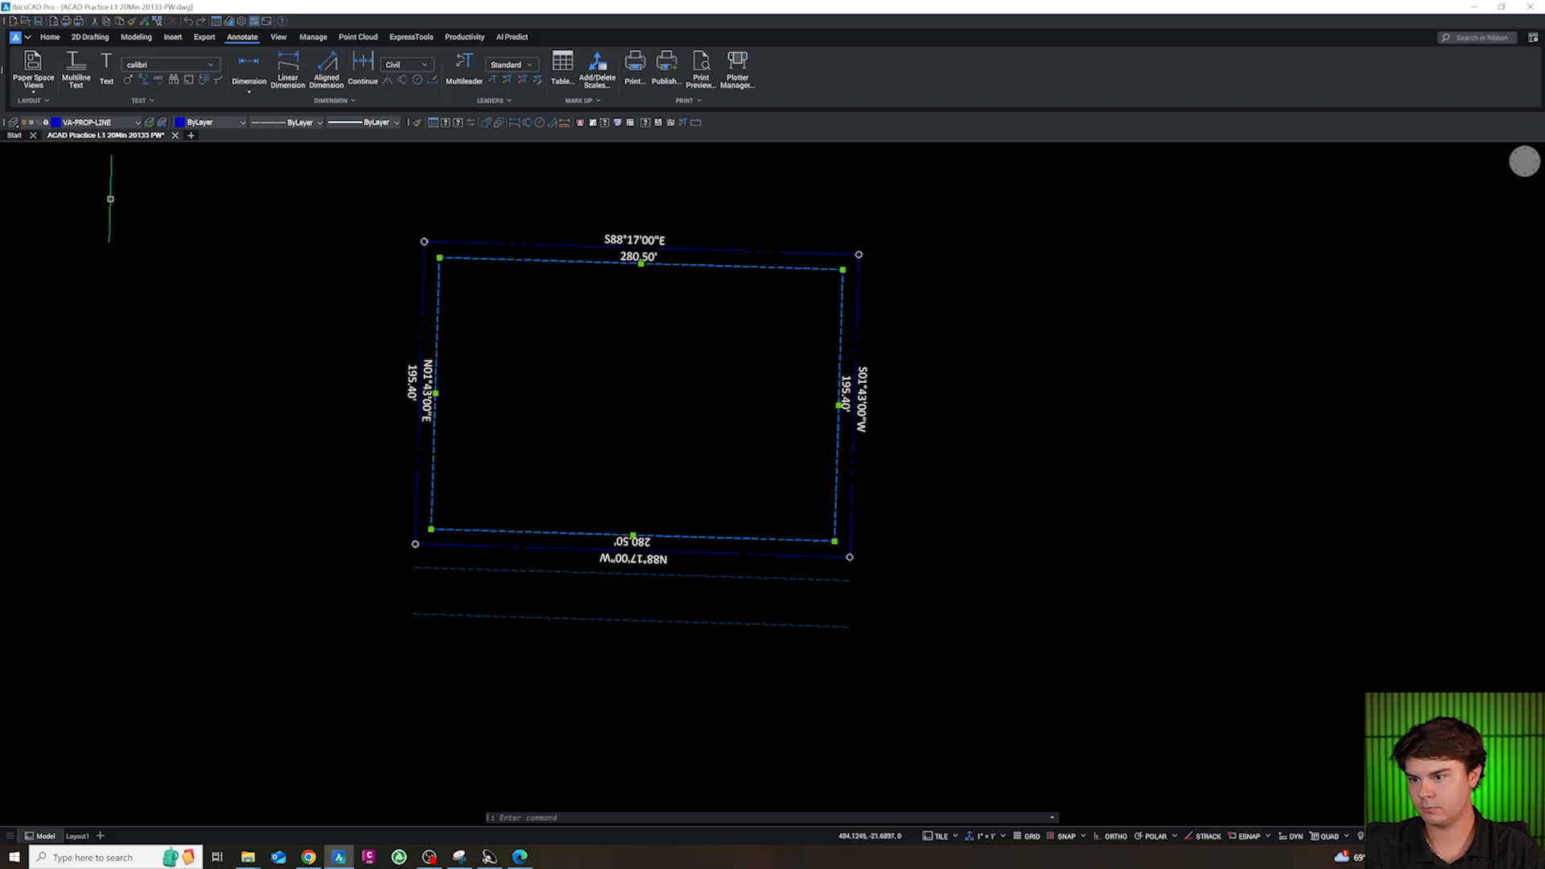
key(Escape)
key(Escape)
key(Escape)
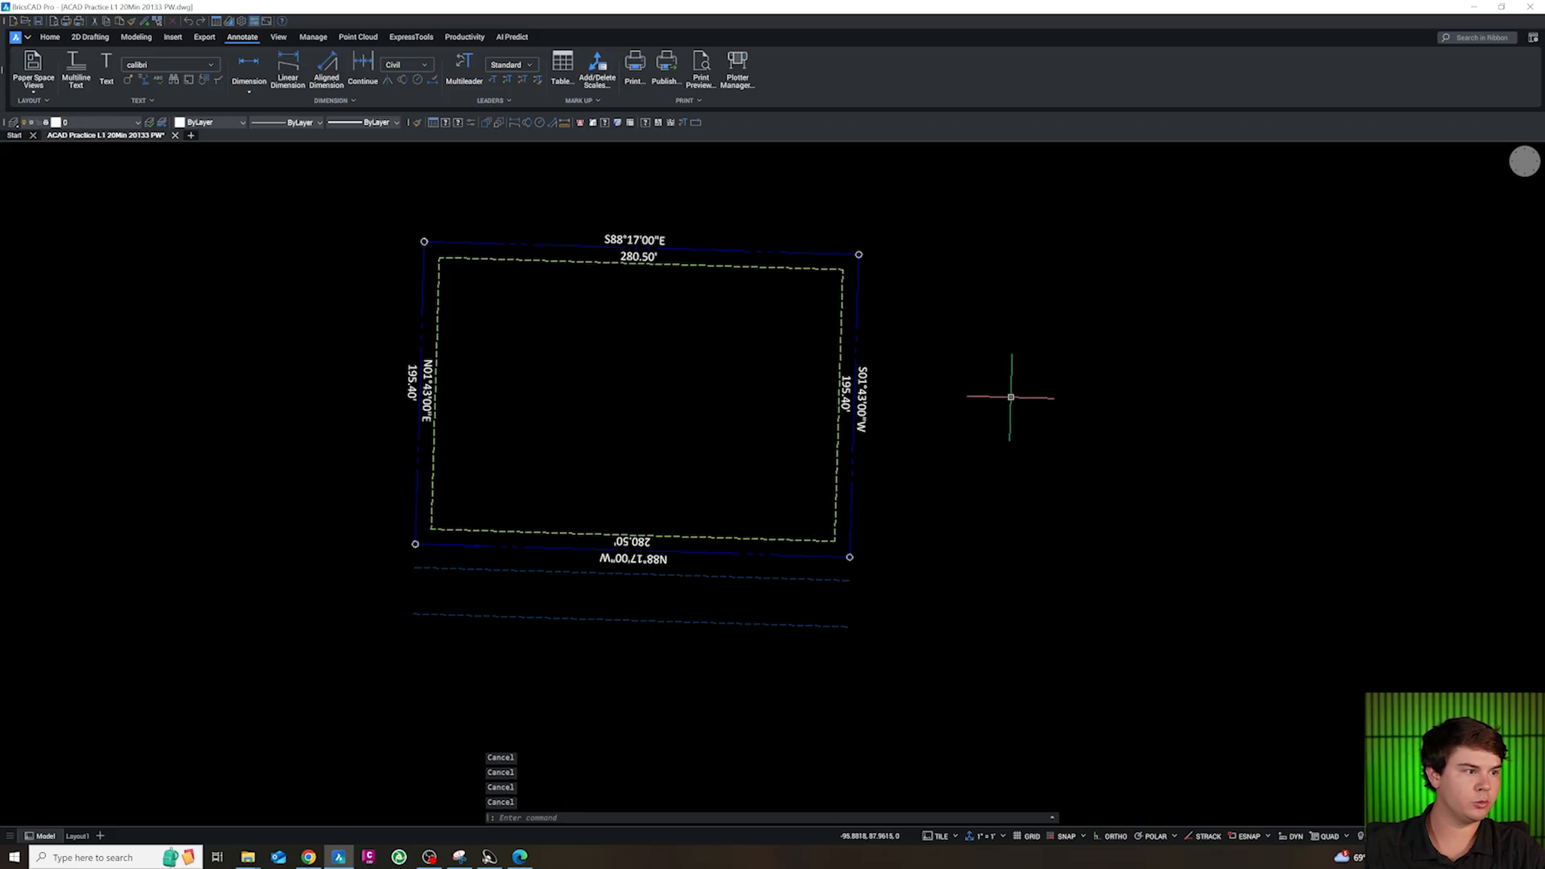
Offset all four property lines 20 ft into the site
text(o)
key(Return)
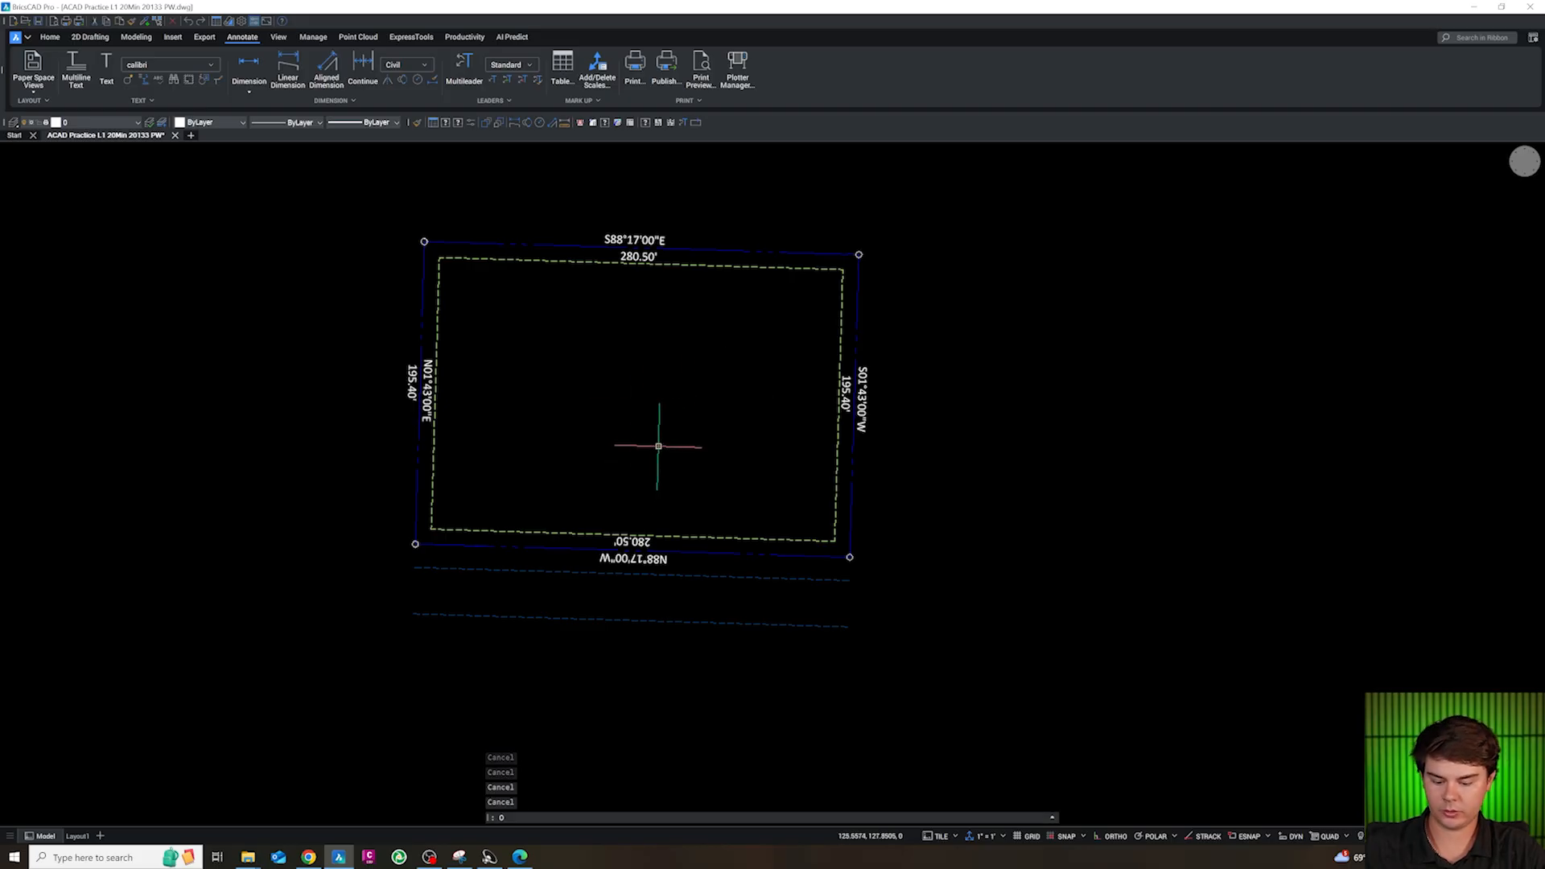
text(20)
key(Return)
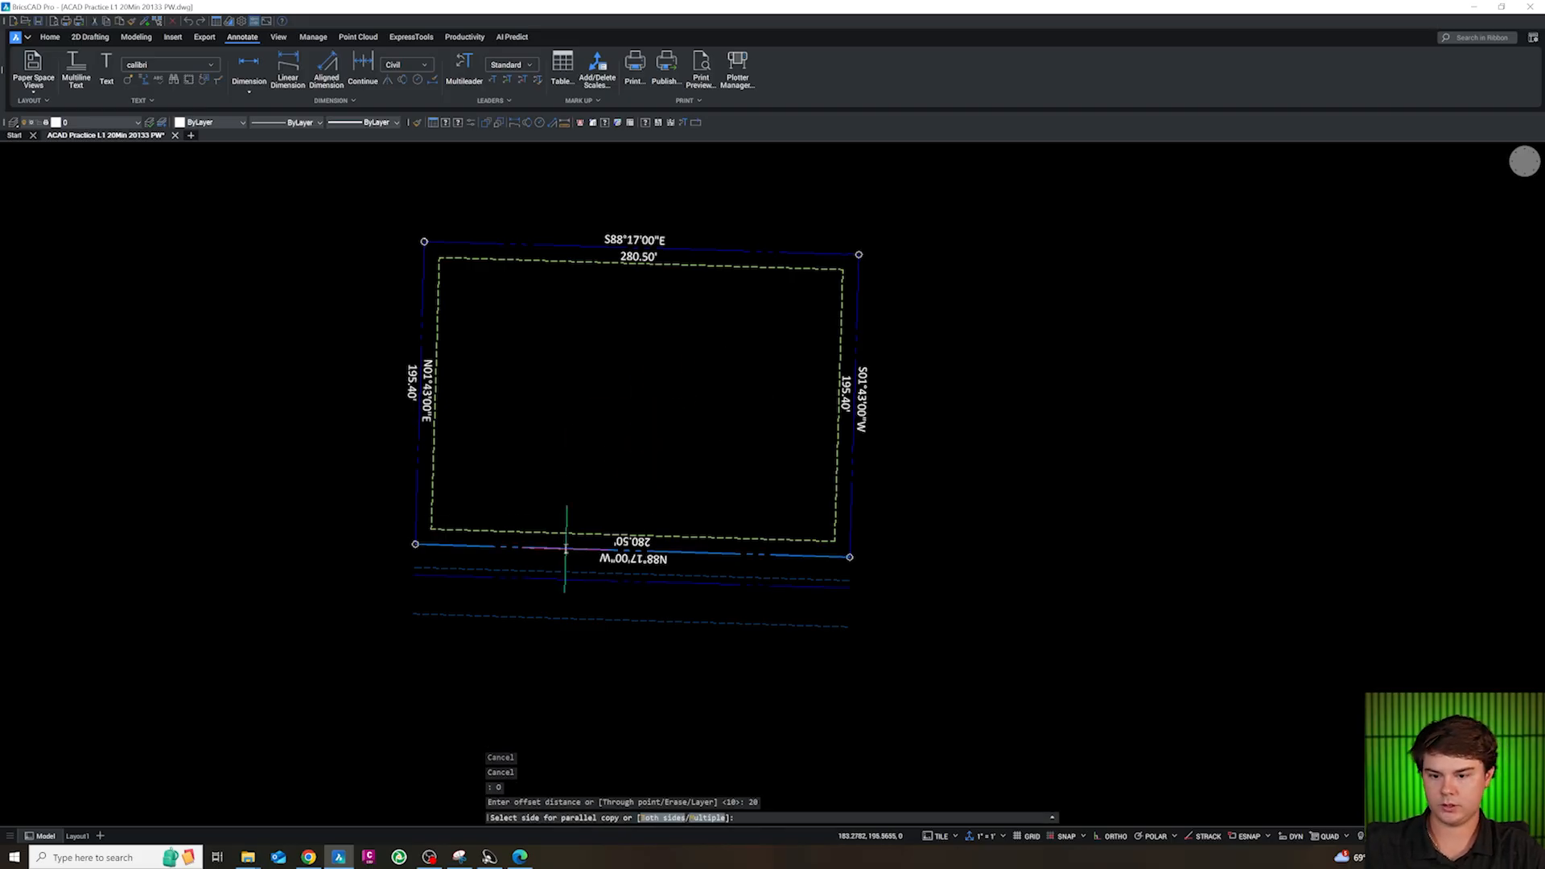
click(566, 548)
click(420, 482)
click(416, 481)
click(560, 443)
click(521, 244)
click(539, 327)
click(854, 294)
click(794, 325)
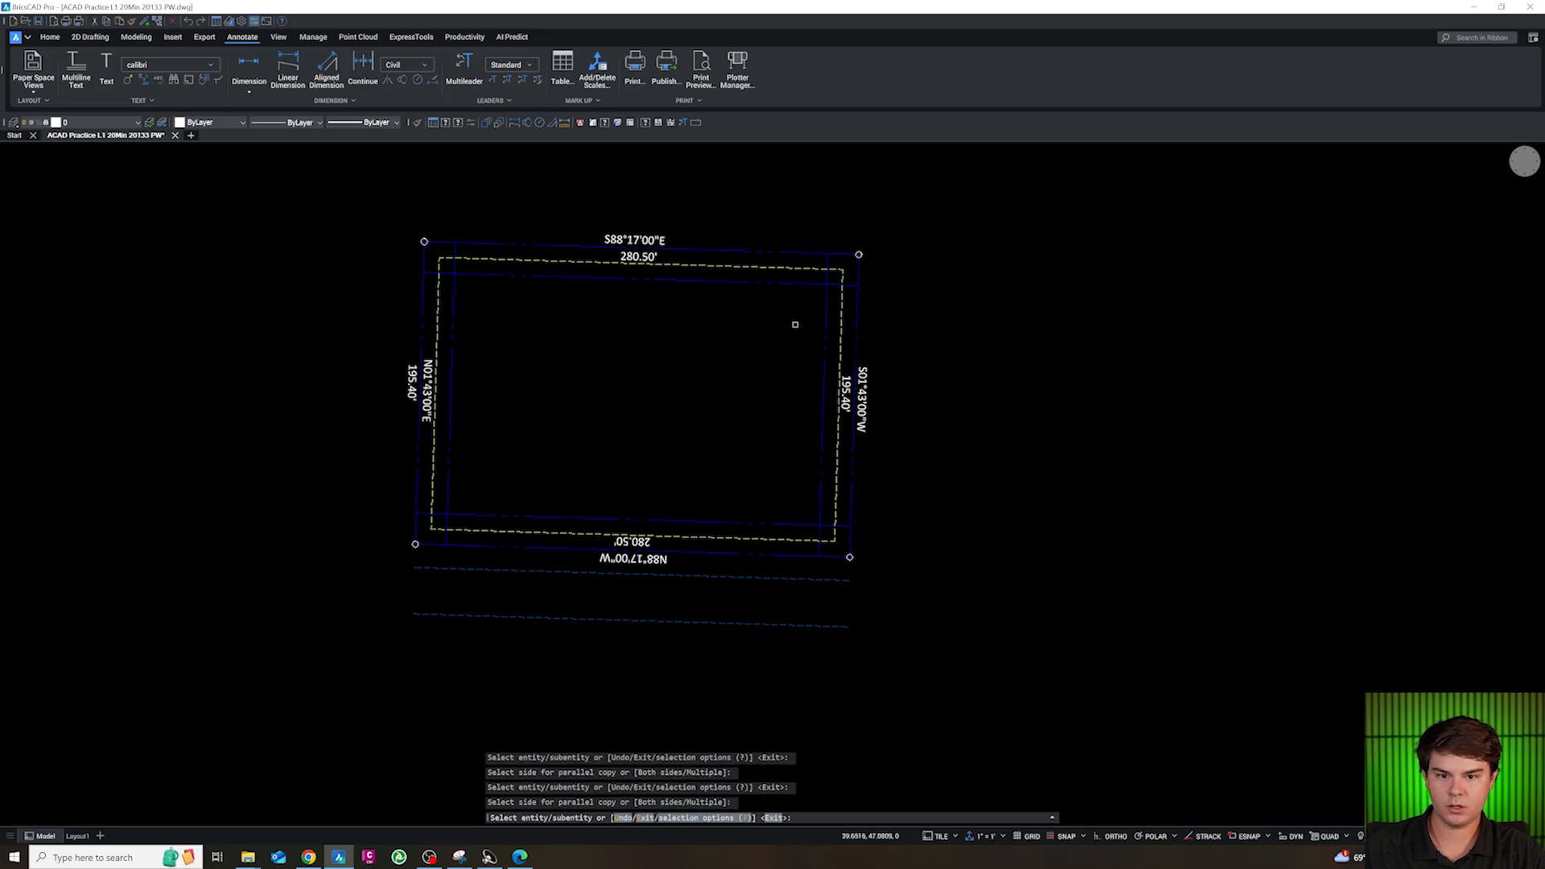
Fillet the southwest and northwest corners of the 20 ft offset lines with radius 0
key(Escape)
key(Escape)
text(f)
key(Return)
text(r)
key(Return)
text(0)
key(Return)
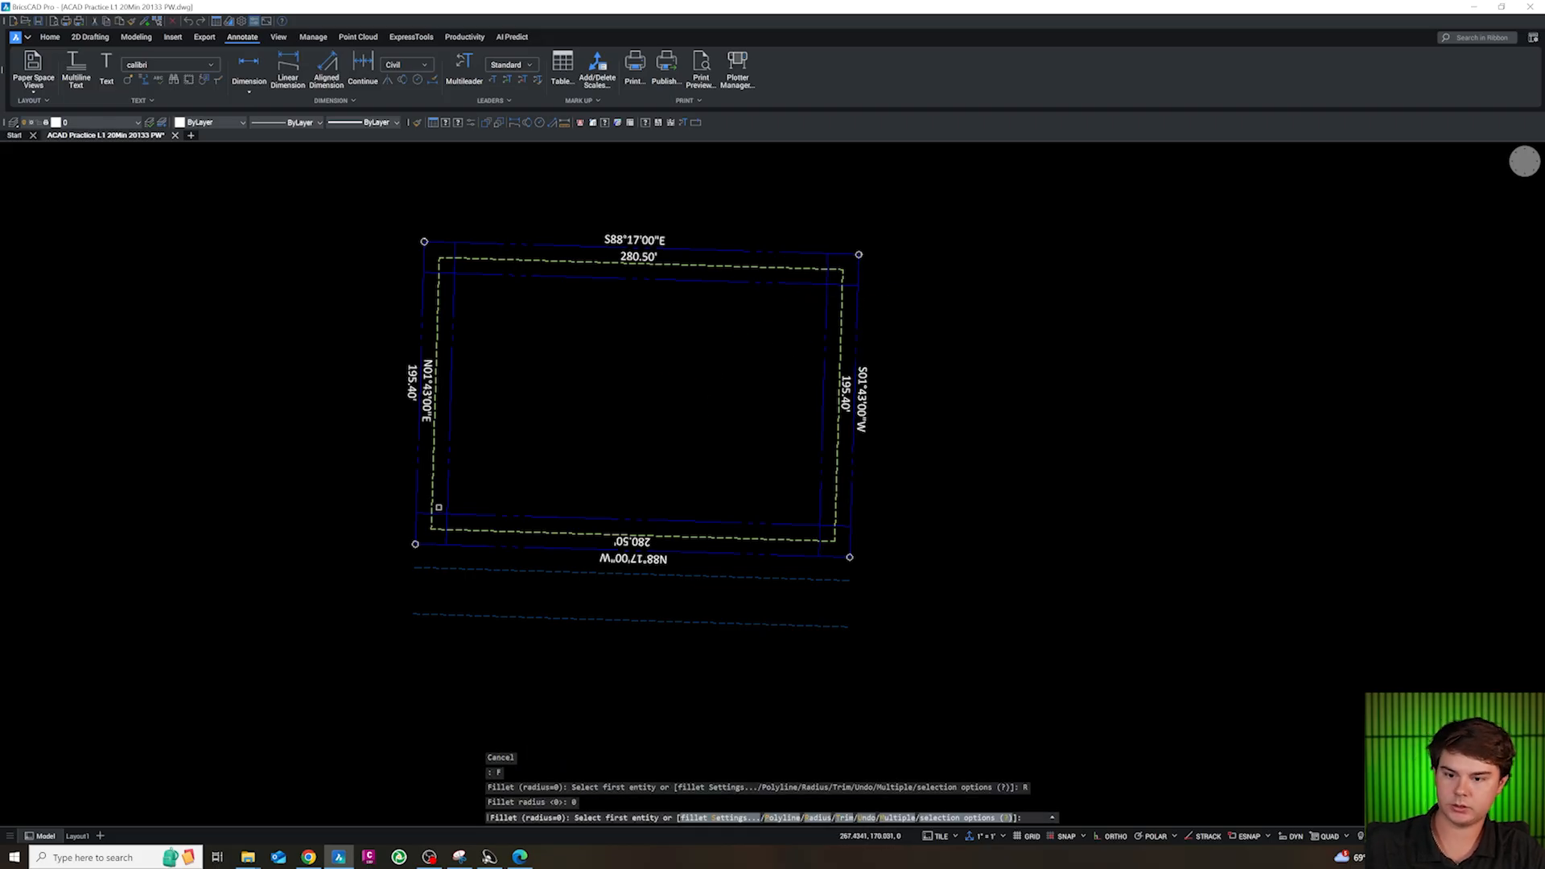
click(458, 513)
click(450, 493)
key(Return)
click(453, 289)
click(471, 273)
key(Return)
Fillet the northeast and southeast corners of the 20 ft offset lines with radius 0 to close the inner rectangle
click(806, 283)
click(824, 303)
key(Return)
click(820, 497)
click(811, 524)
key(Escape)
Select the four 20 ft offset lines and assign them to the layer with a yellow dashed linetype
click(490, 302)
click(448, 269)
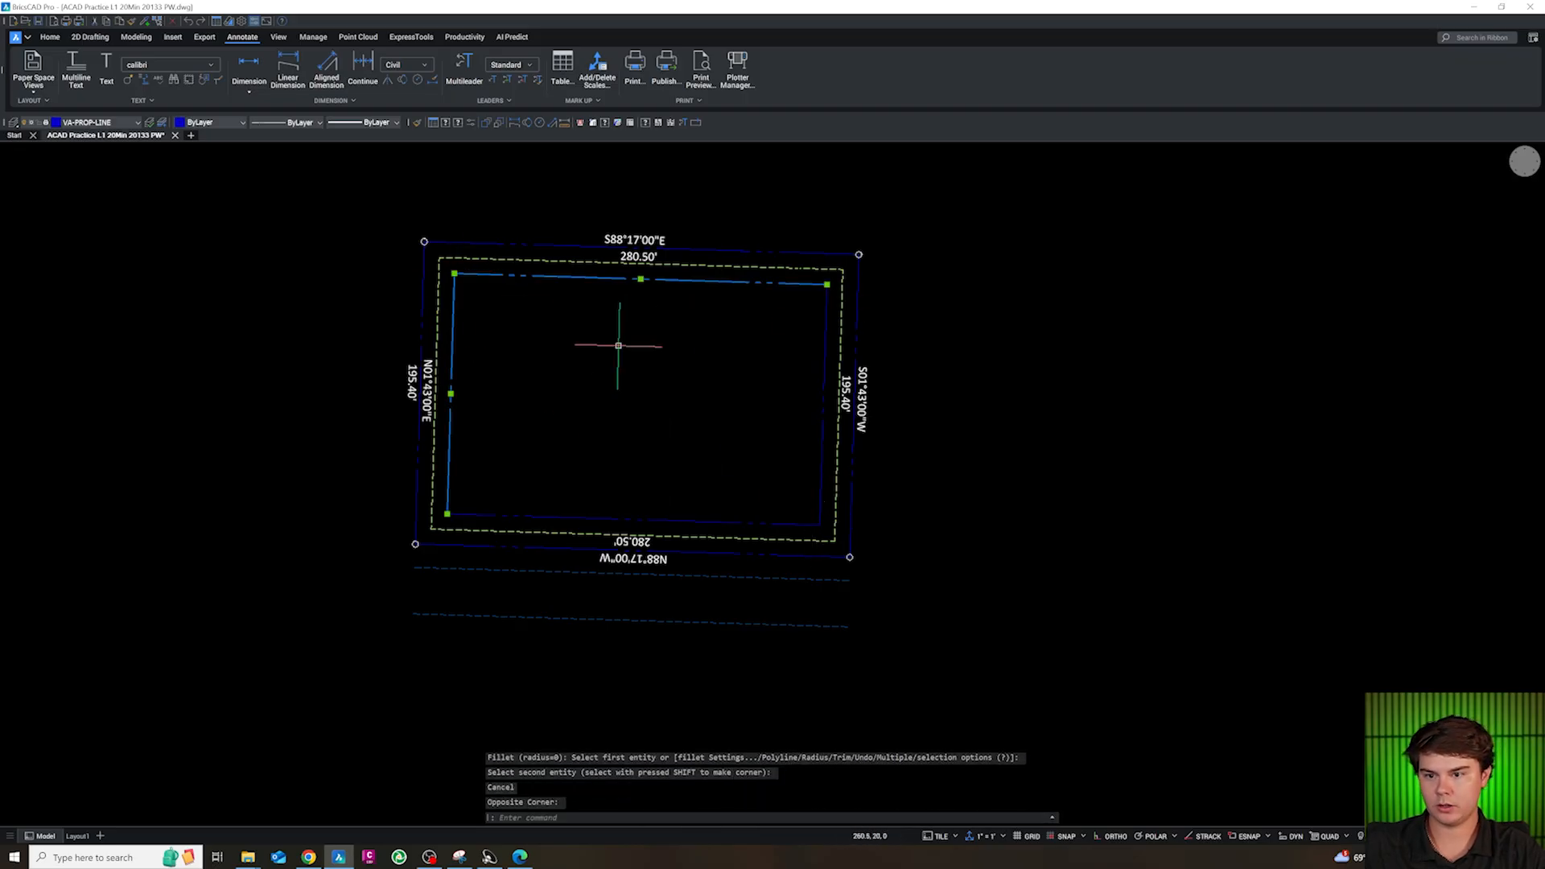
click(825, 531)
click(799, 511)
click(97, 123)
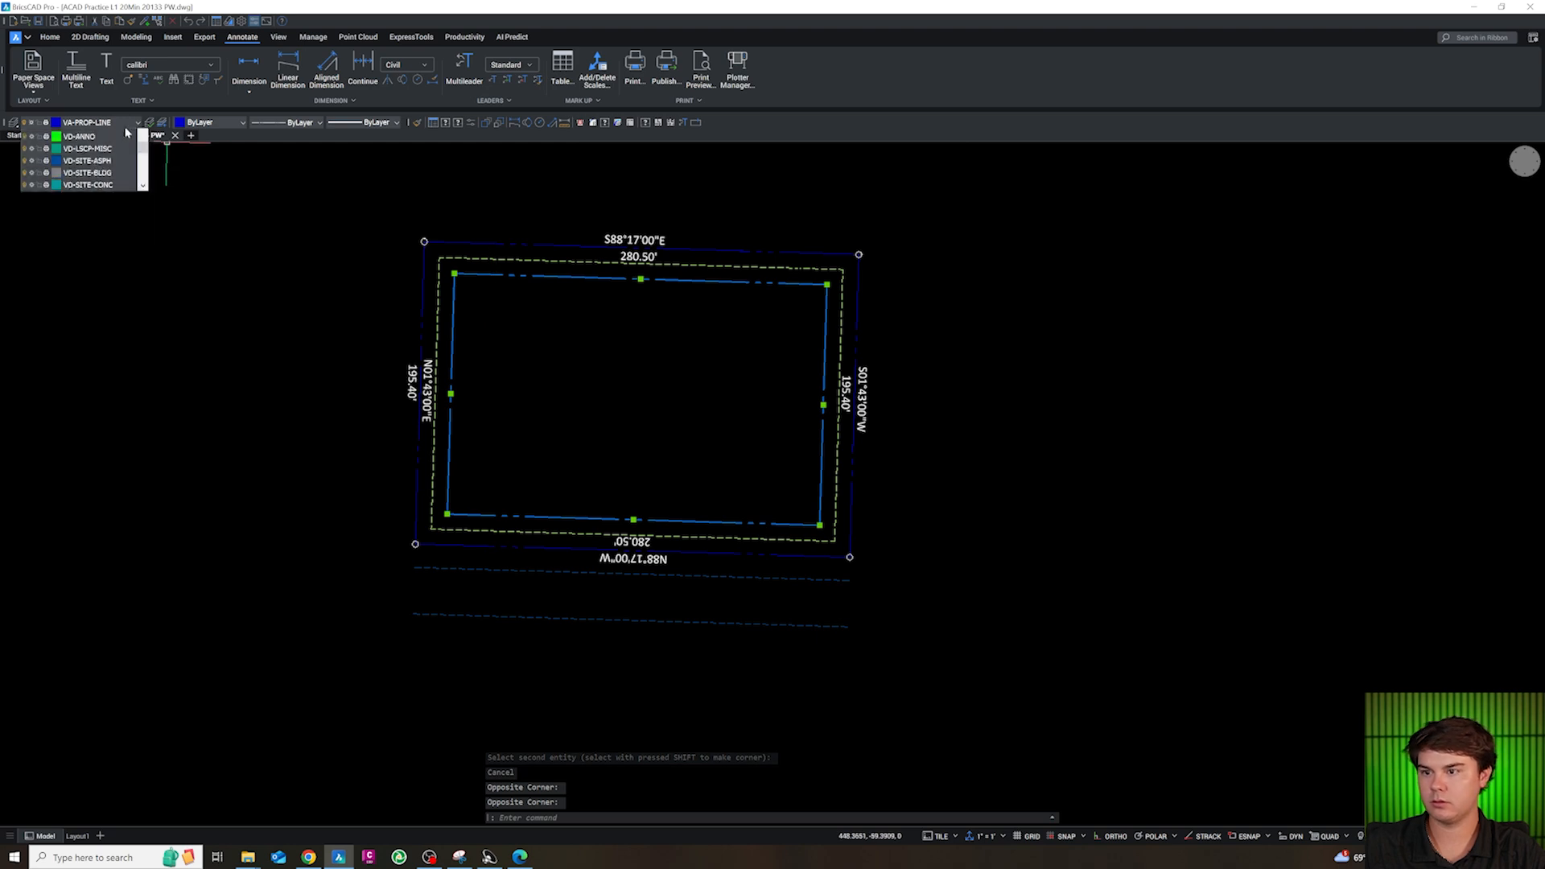
scroll(104, 228, up, 15)
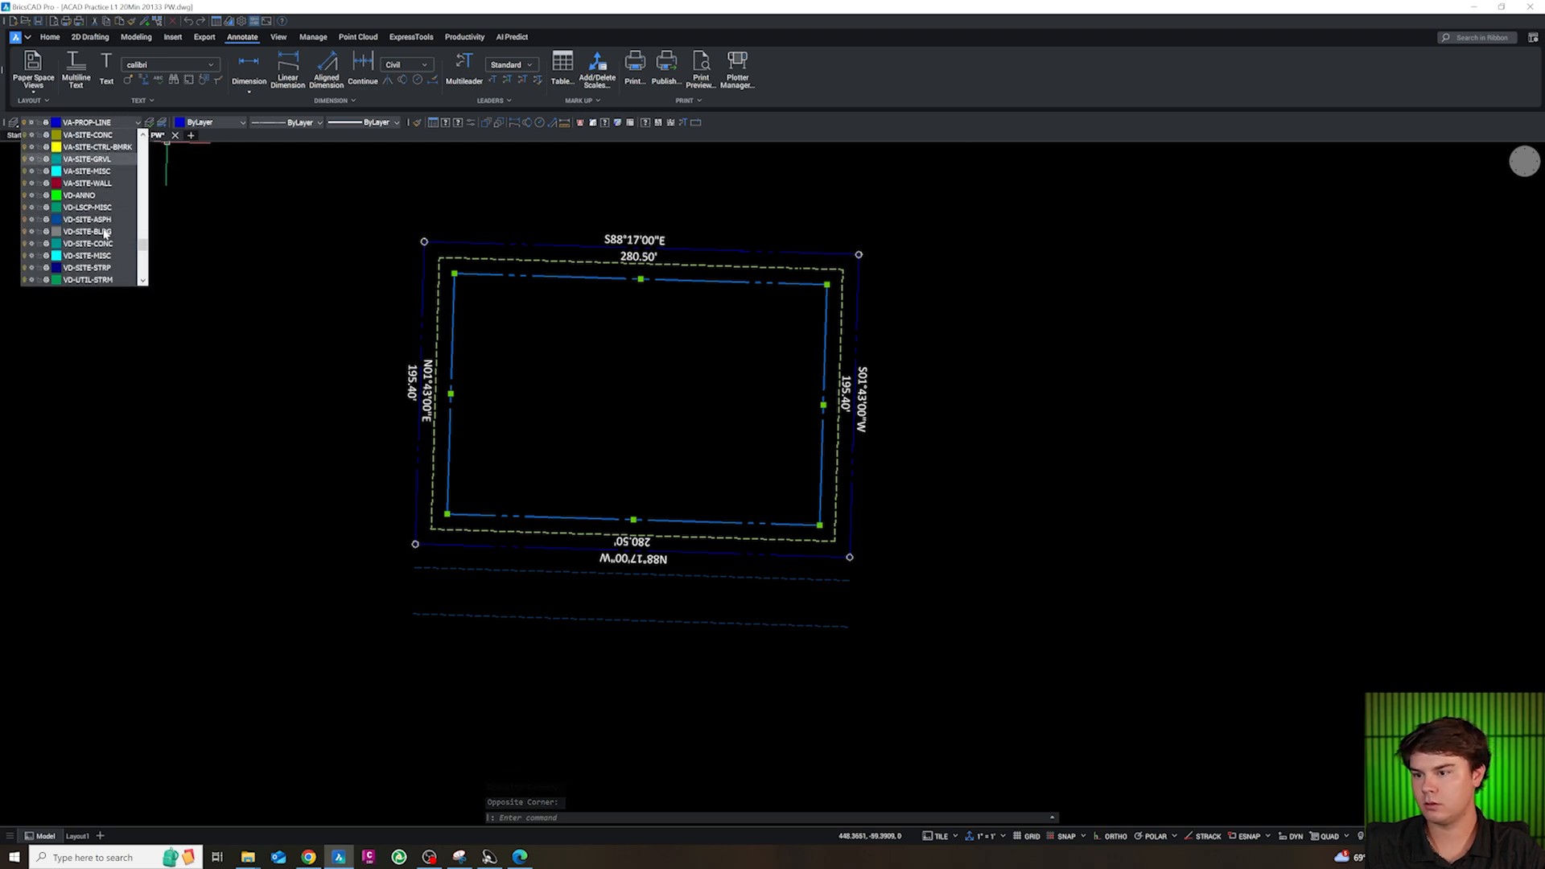
scroll(102, 229, up, 6)
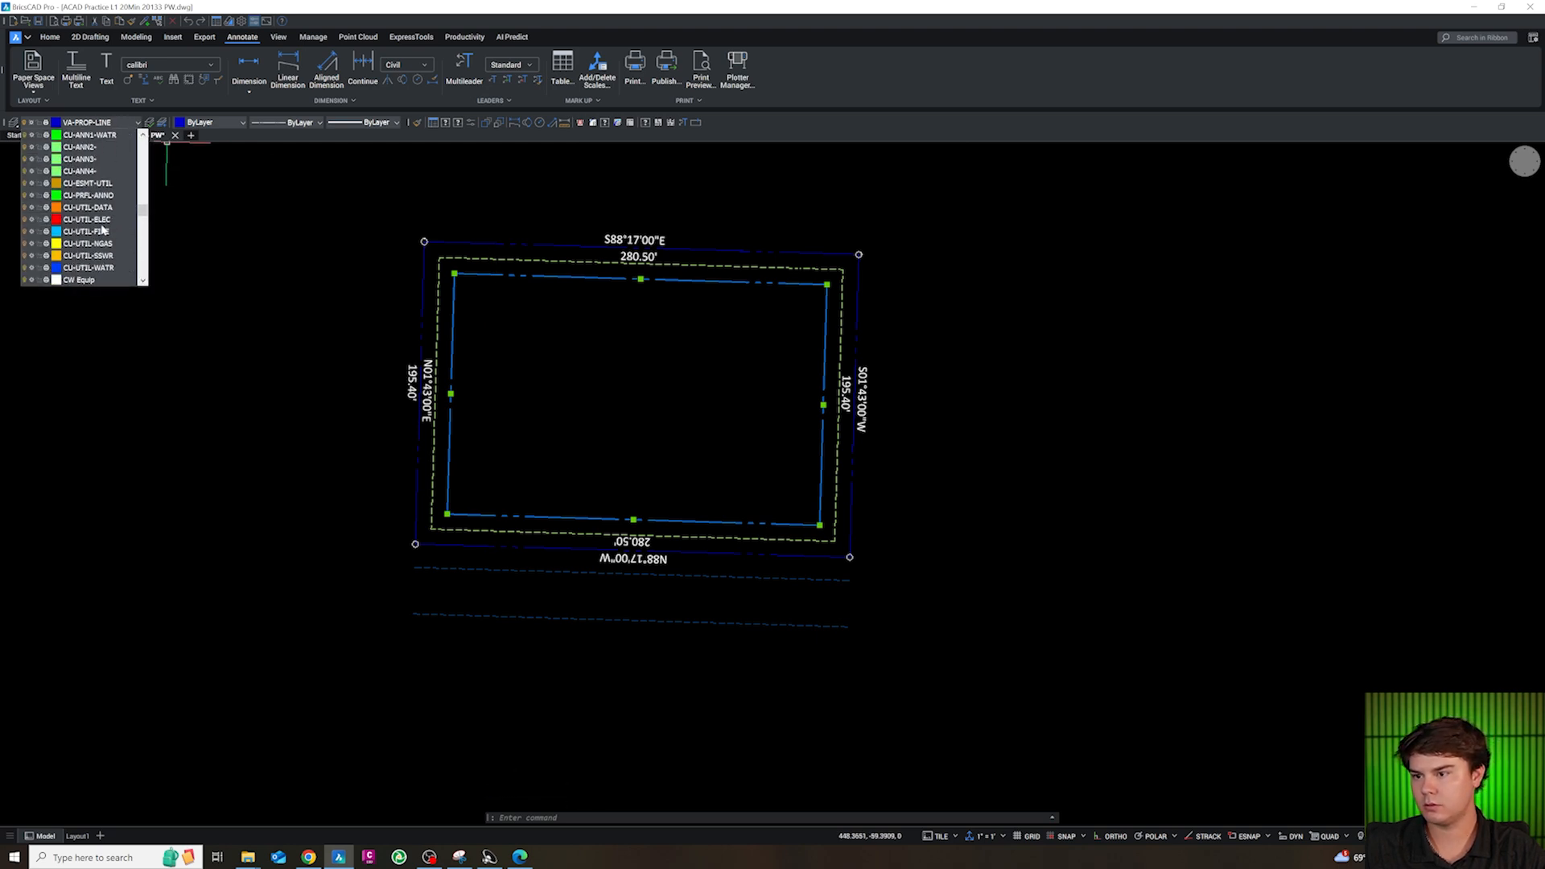
click(93, 173)
key(Escape)
key(Escape)
key(Escape)
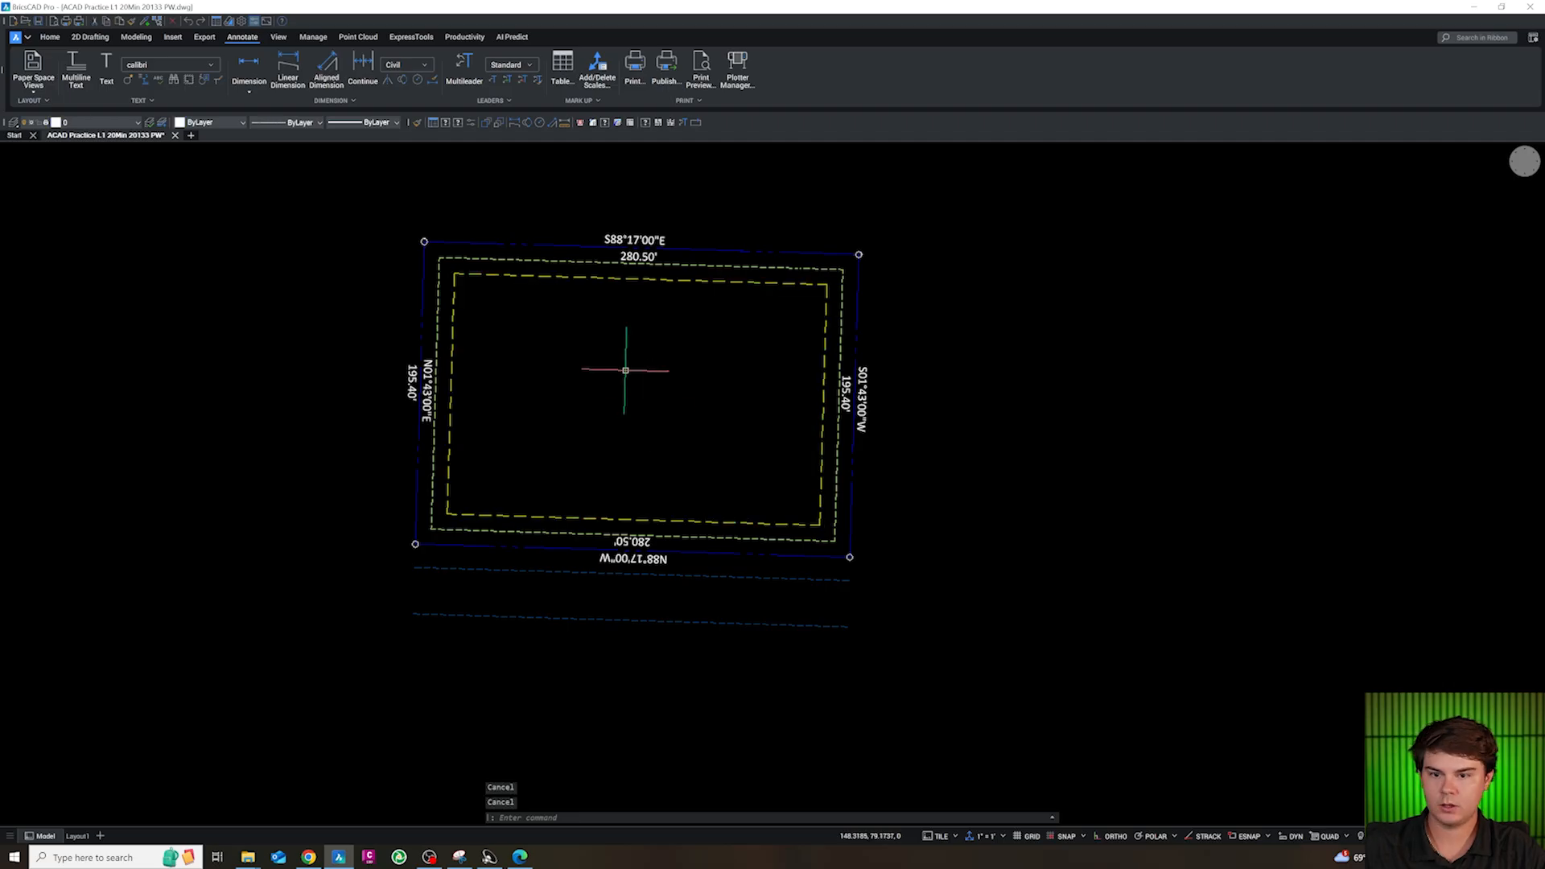
Copy the 00' BSL and XX' LS STRIP labels from the 30 SCALE text templates to the clipboard
scroll(644, 422, down, 8)
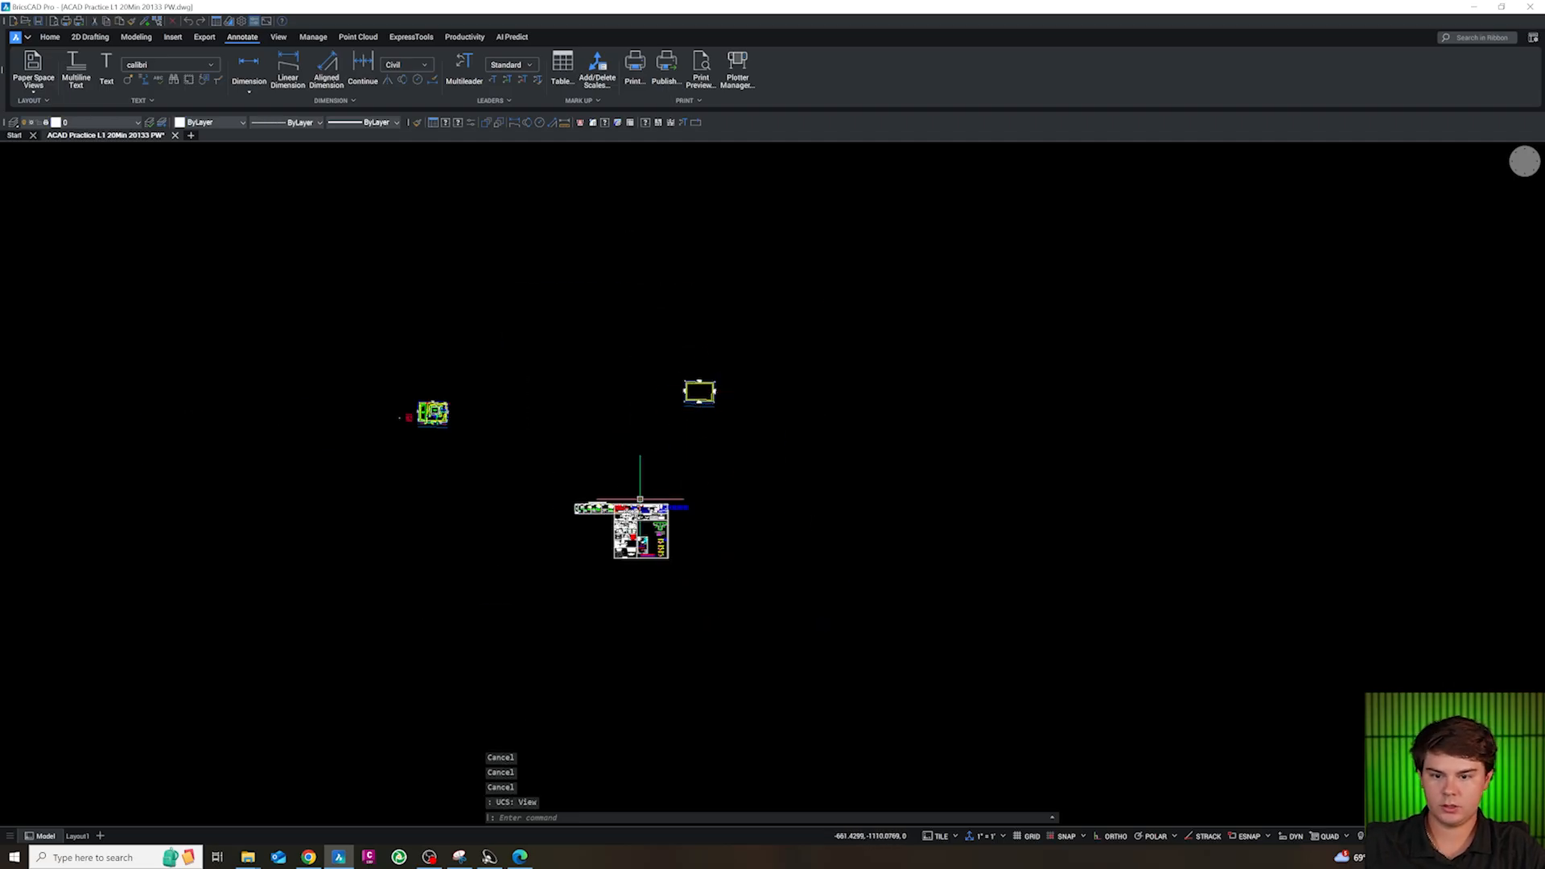
scroll(640, 499, up, 12)
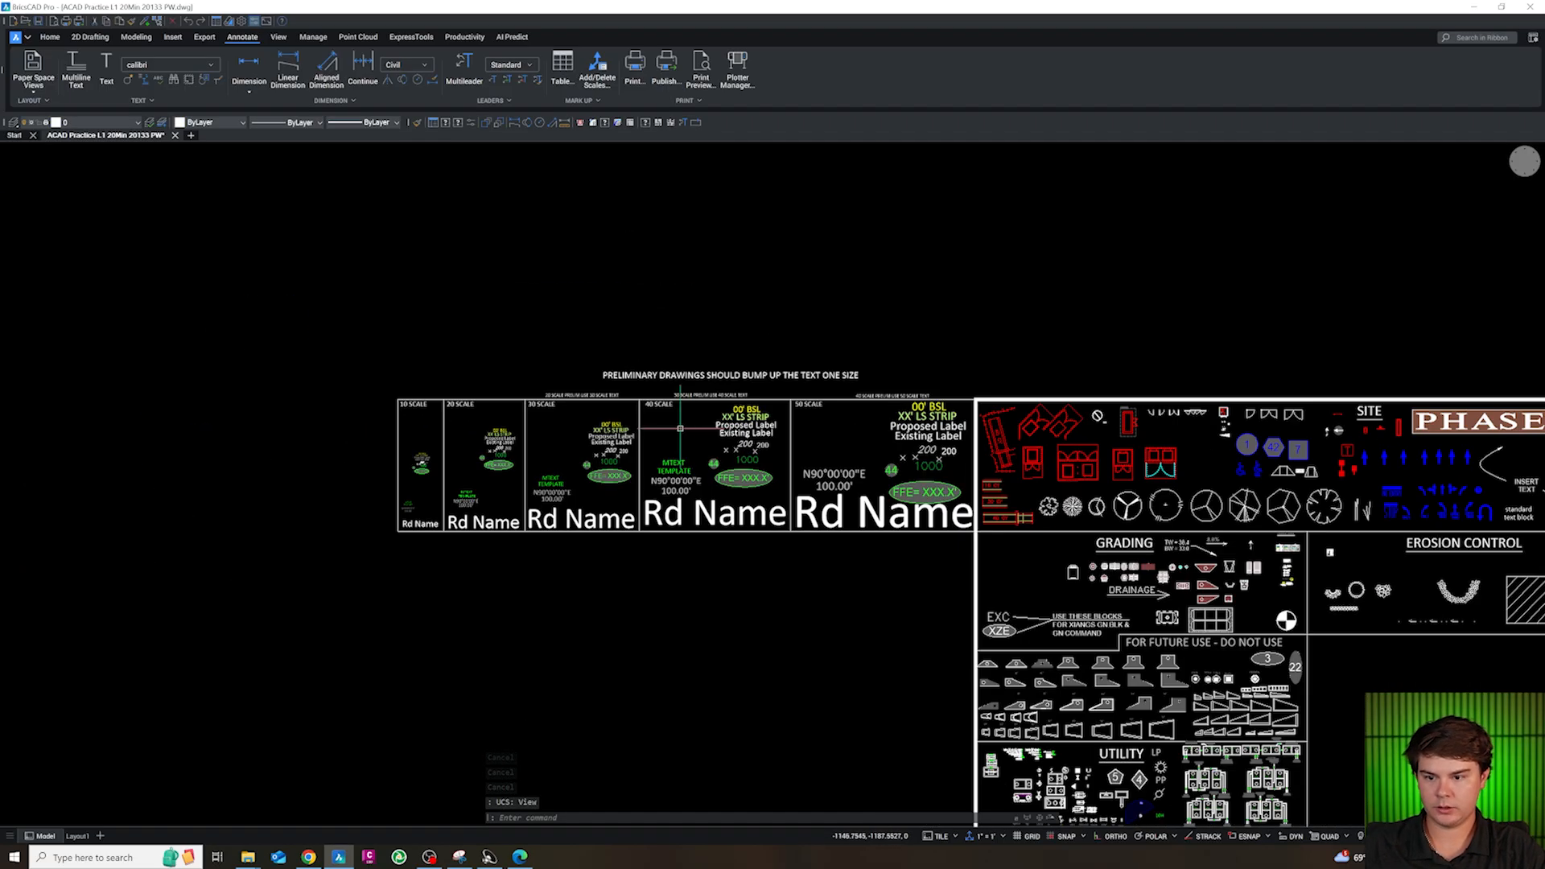
scroll(680, 428, up, 6)
click(502, 426)
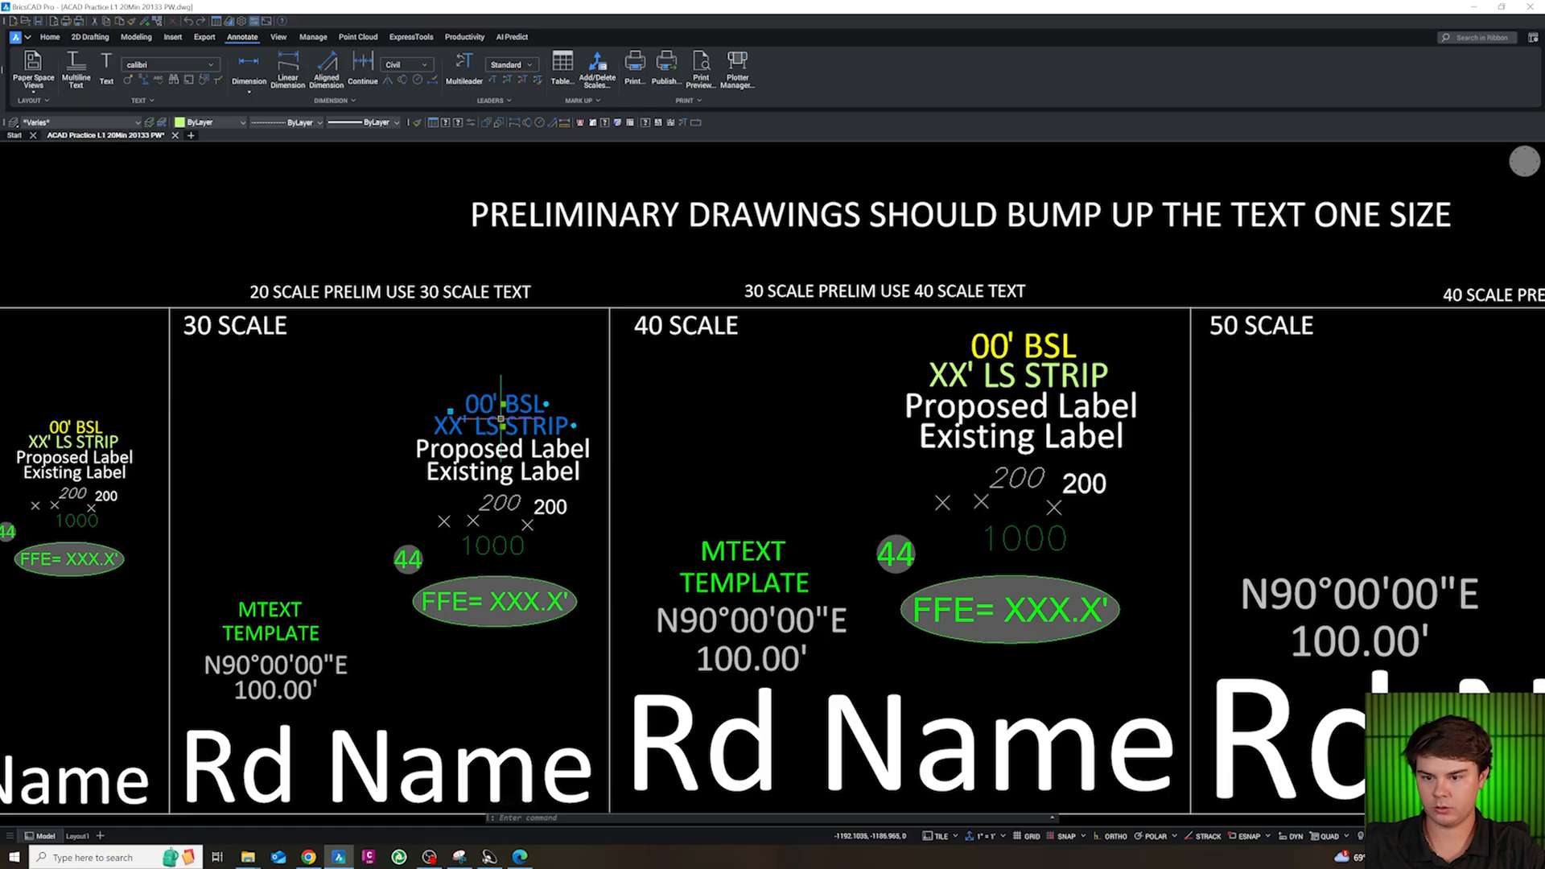
key(ctrl+c)
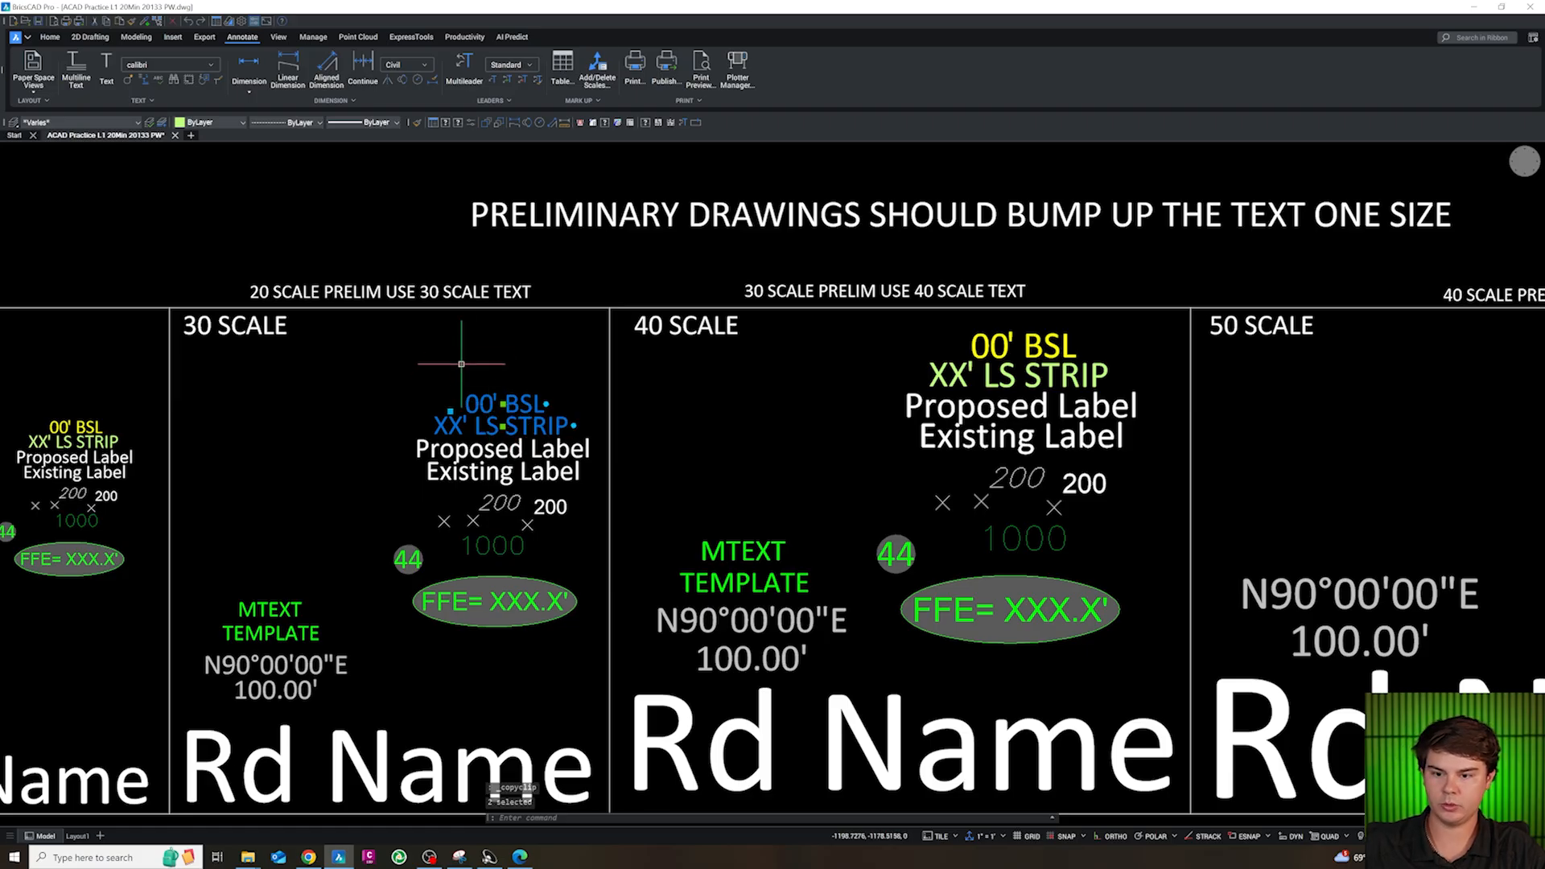
Paste the two template labels, aligned with the south property line, outside the site's southeast corner
scroll(515, 487, down, 10)
scroll(690, 345, down, 2)
scroll(656, 362, up, 10)
key(ctrl+v)
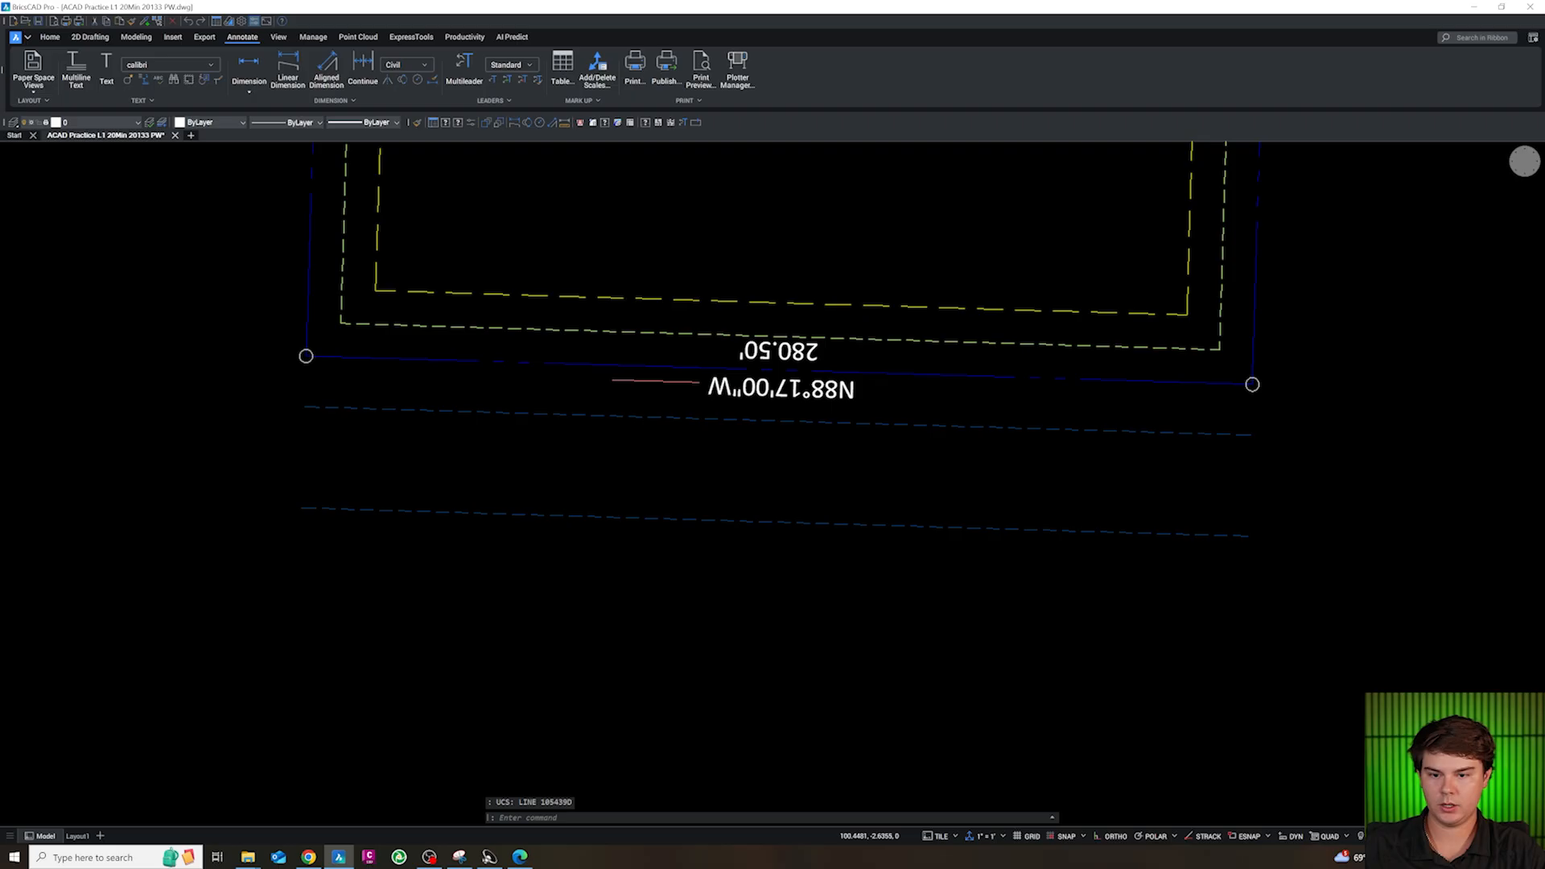
scroll(651, 376, down, 5)
key(ctrl+v)
scroll(692, 410, up, 5)
scroll(708, 419, down, 4)
key(Escape)
scroll(1103, 485, up, 5)
Copy the XX' LS STRIP label to the strip between the south property line and the 10 ft offset line
click(1101, 488)
text(c)
key(Return)
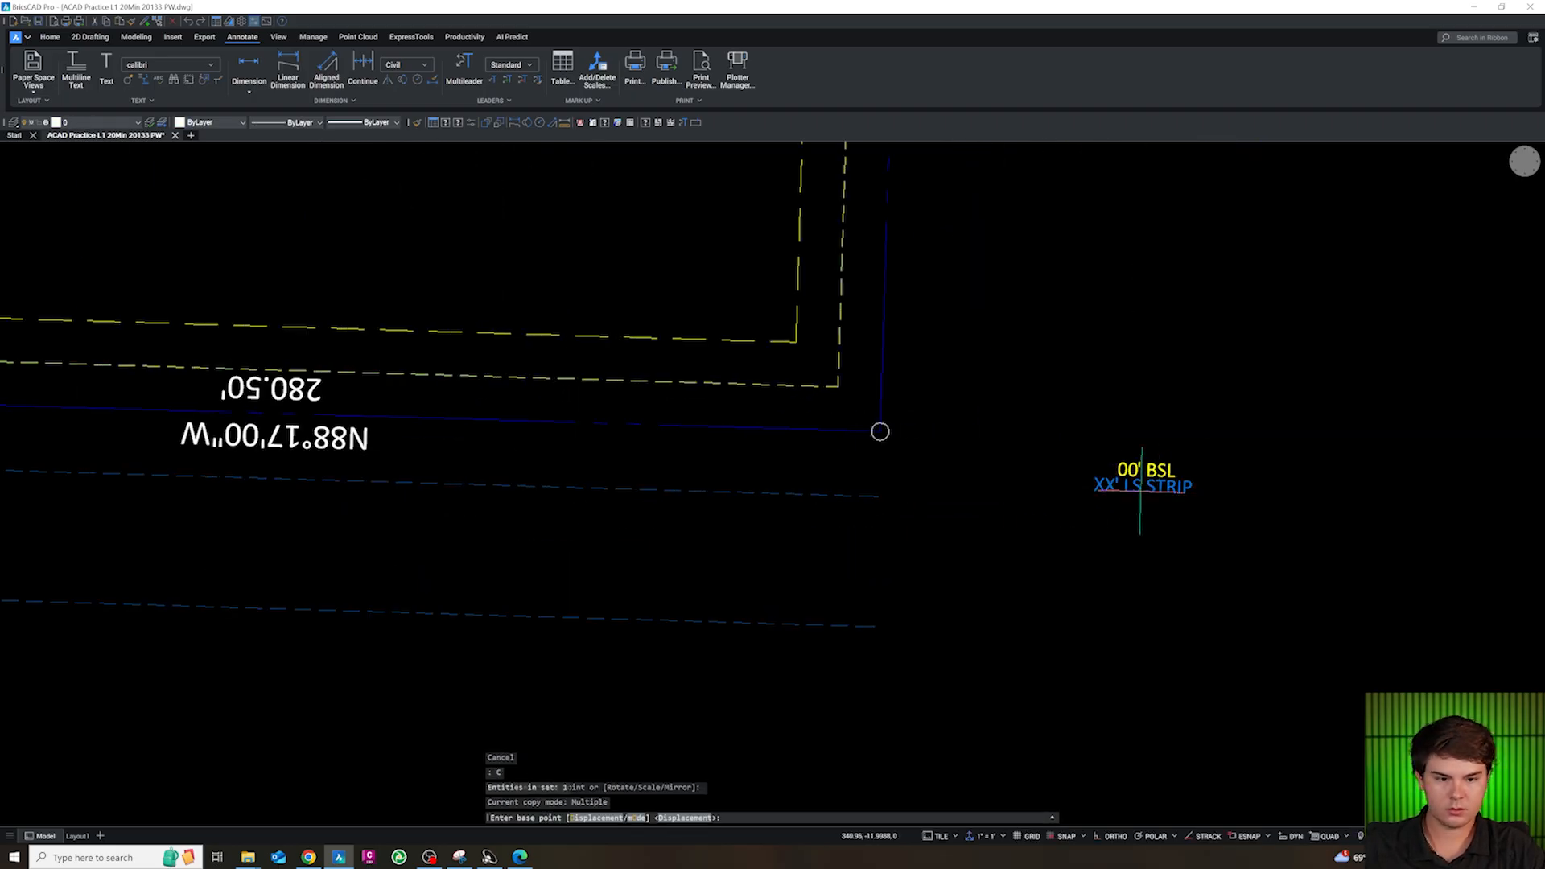
click(1104, 478)
click(620, 390)
key(Escape)
Set the LS STRIP value of the copied south label to 10
click(600, 397)
double_click(668, 395)
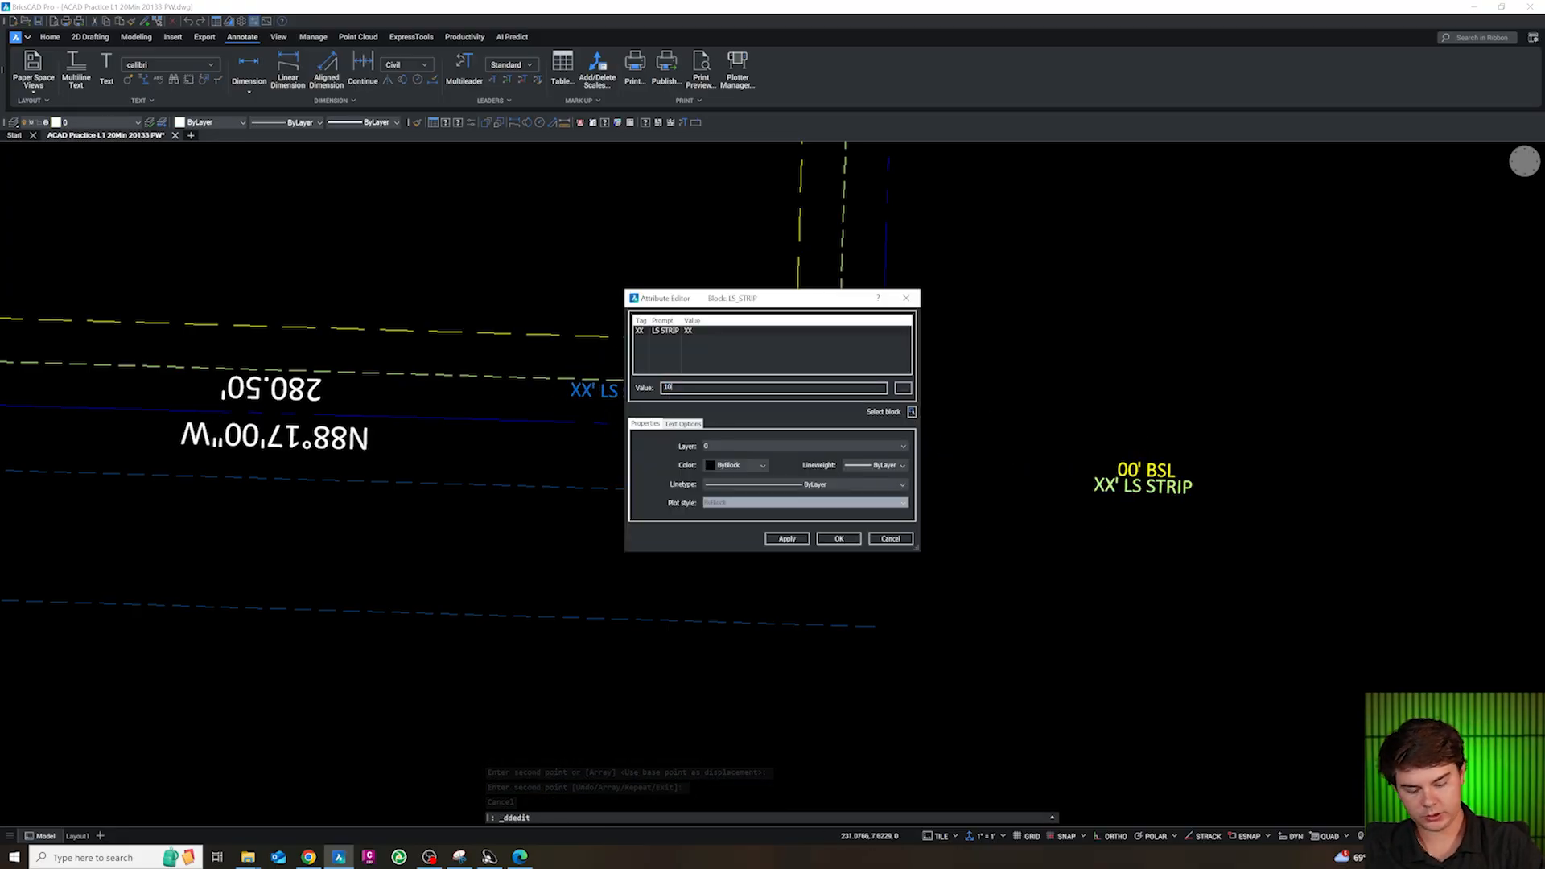
click(779, 544)
click(640, 396)
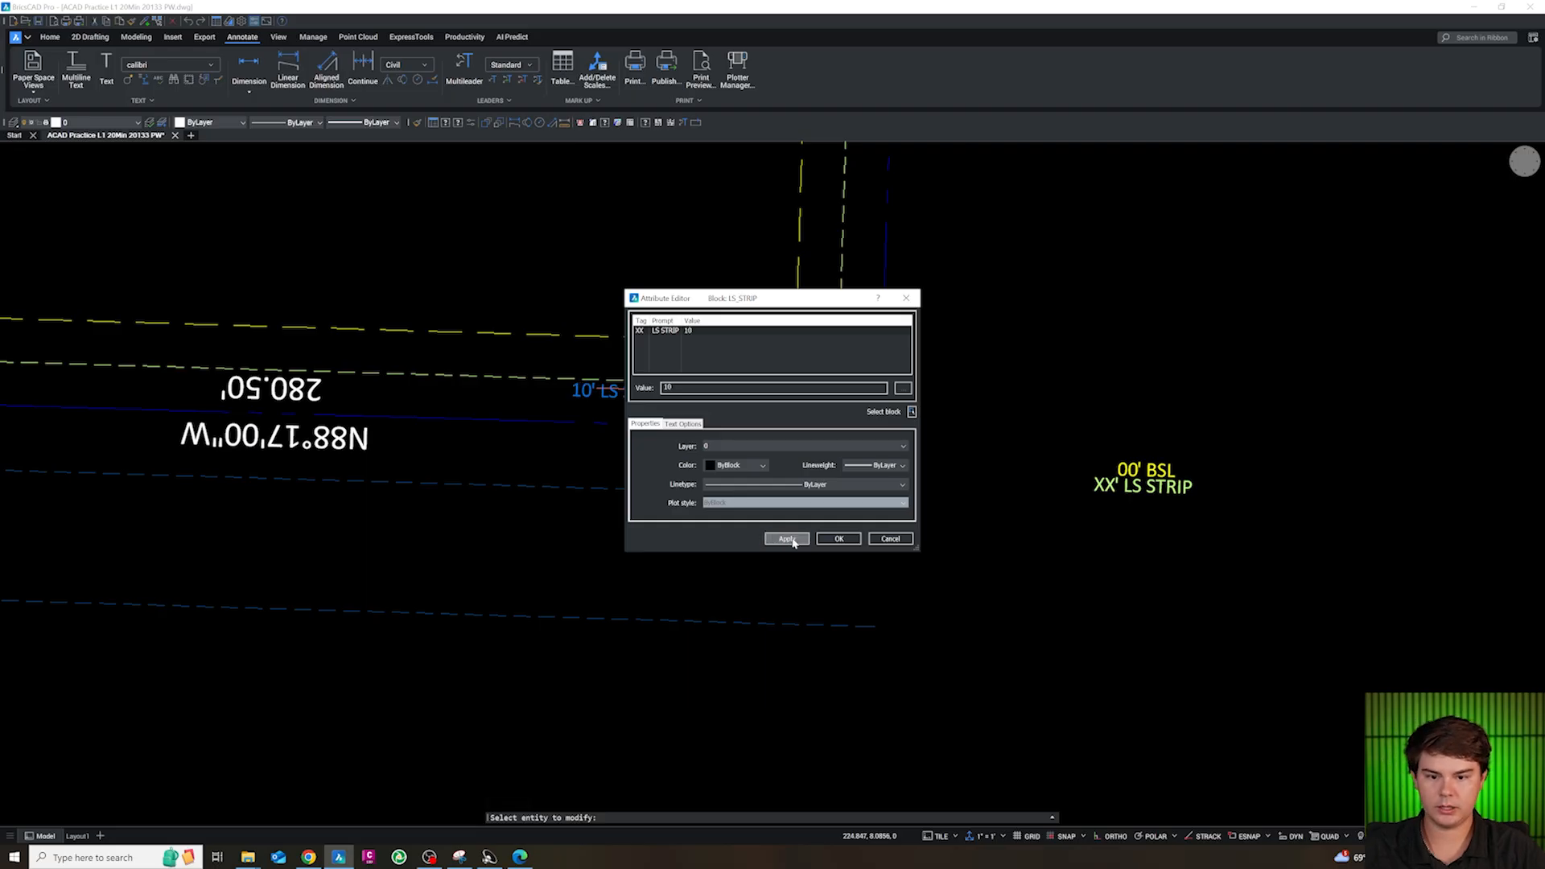
click(837, 538)
key(Escape)
key(Escape)
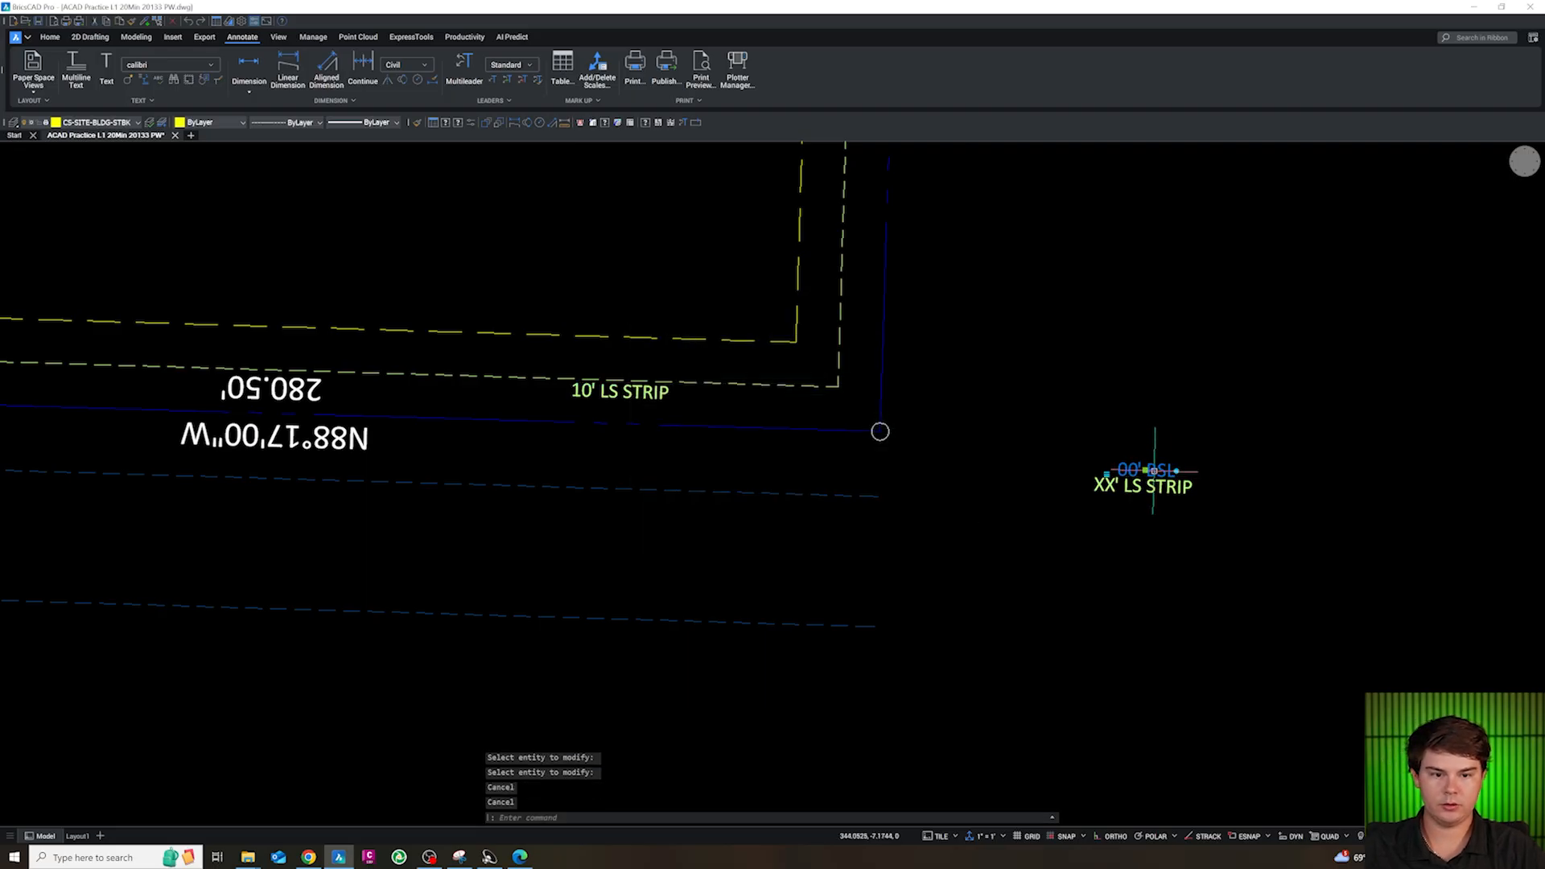
Copy the 00' BSL label to just below the south 20 ft offset line, above the 10' LS STRIP label
text(c)
key(Return)
click(1115, 464)
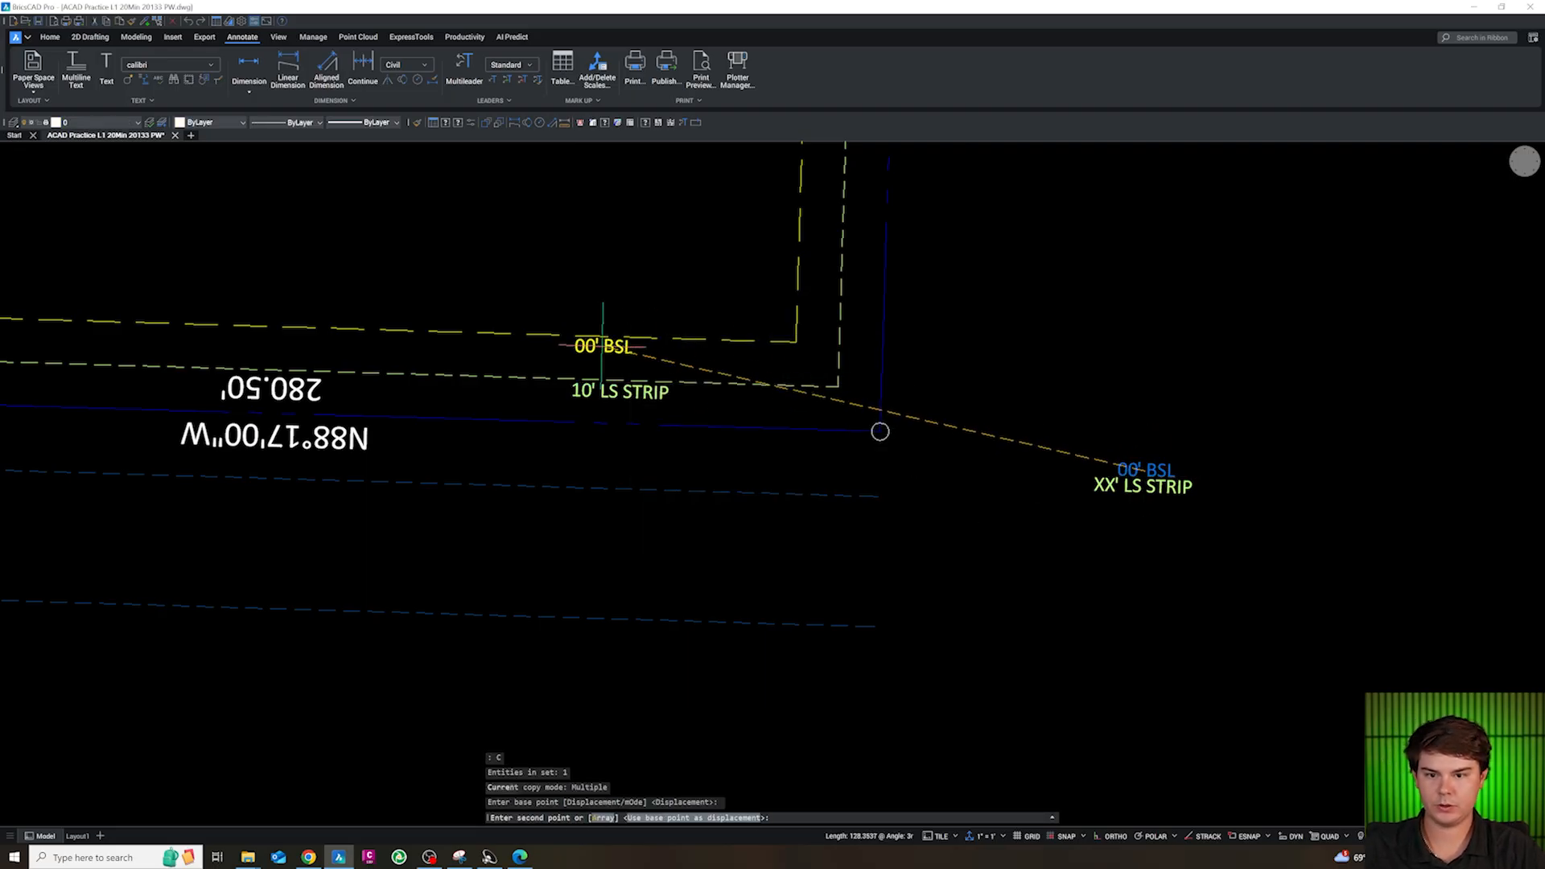
click(634, 348)
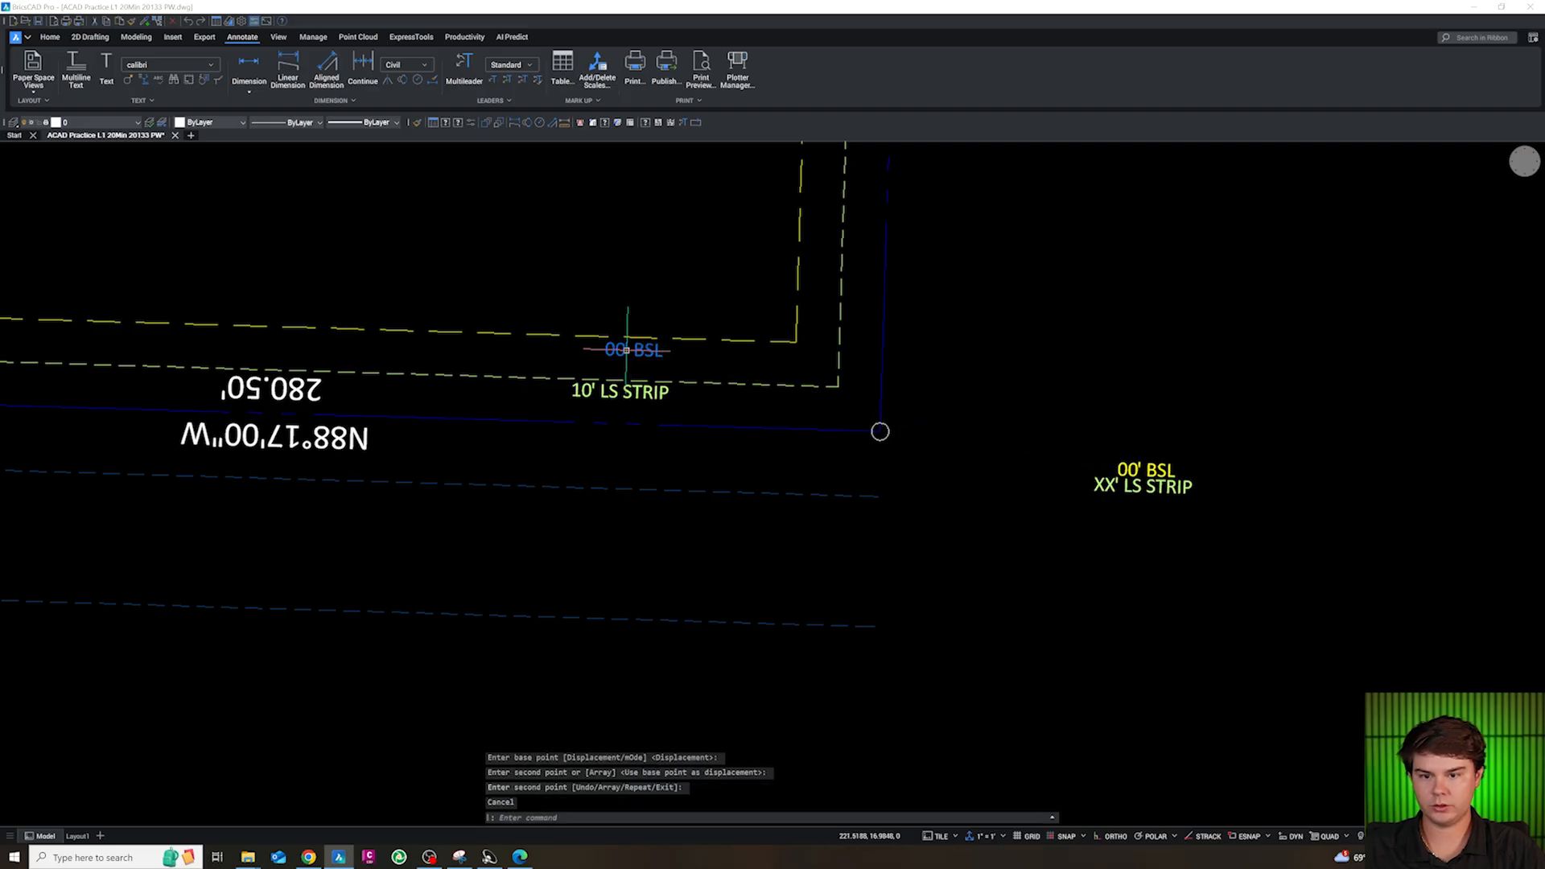
key(Escape)
Set the copied south BSL label's setback value to 20
double_click(647, 352)
text(20)
key(Return)
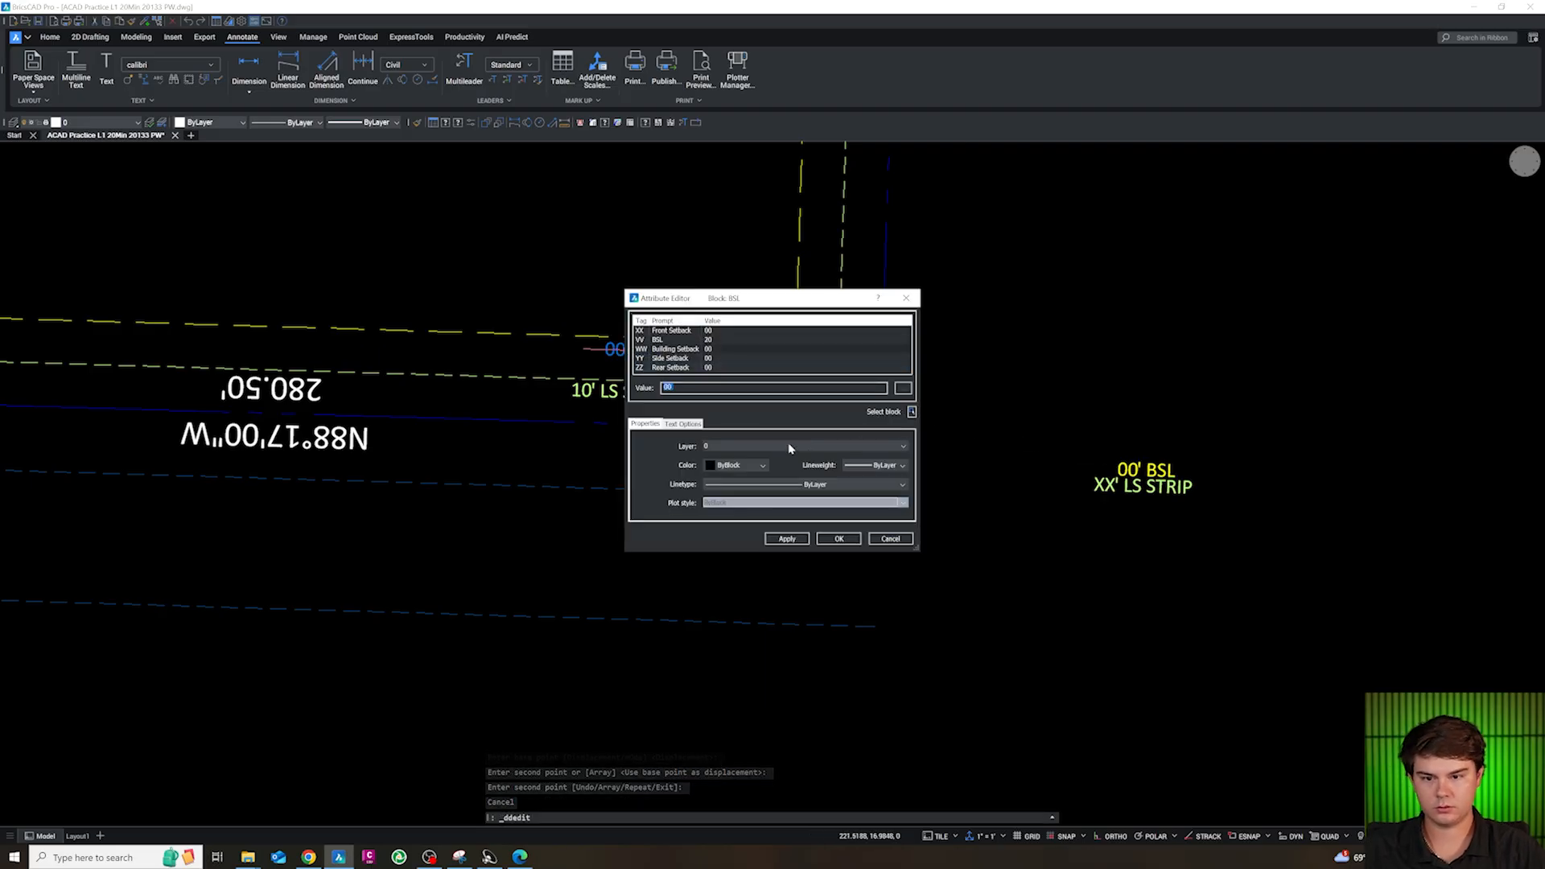
click(821, 538)
scroll(861, 475, down, 3)
key(Escape)
Copy the 20' BSL and 10' LS STRIP labels from the south side to the north side of the site
scroll(943, 530, up, 3)
click(684, 489)
text(c)
key(Return)
click(795, 554)
scroll(891, 635, down, 3)
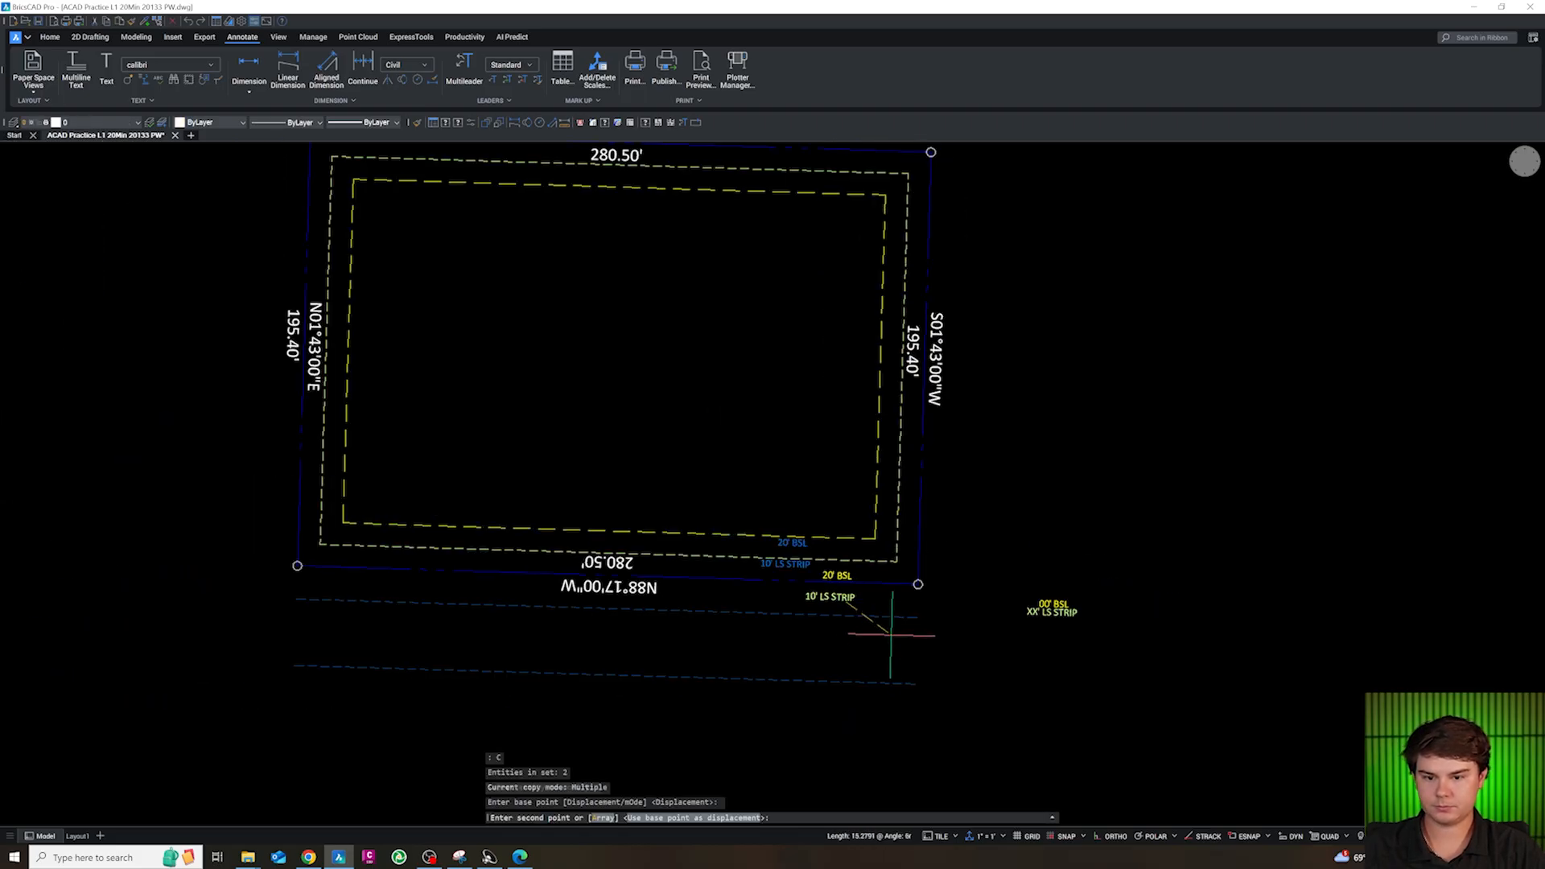
scroll(833, 244, up, 2)
click(833, 243)
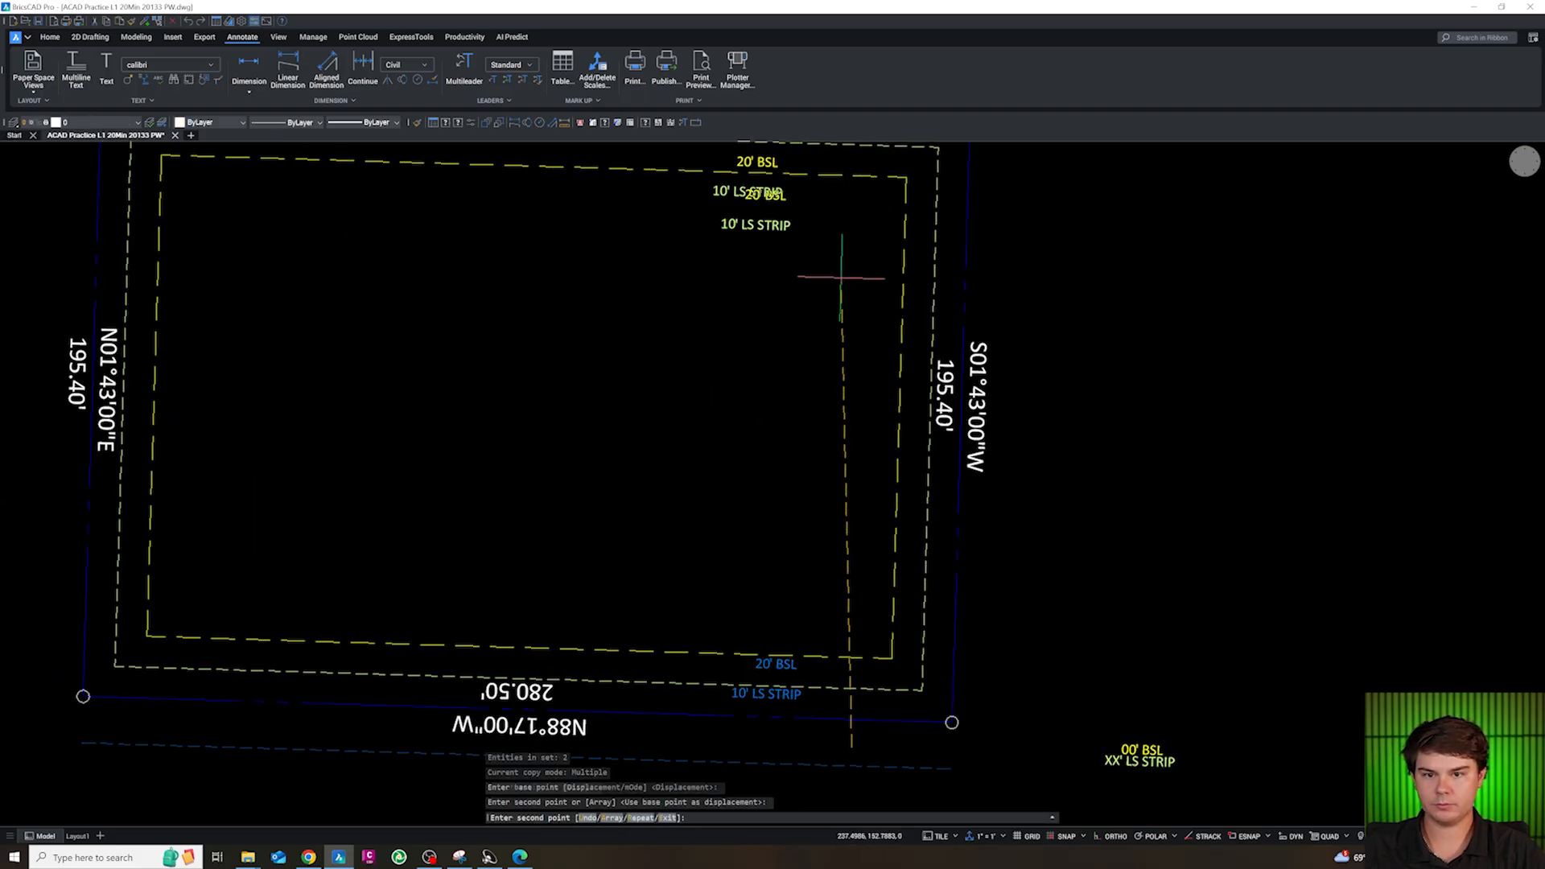
scroll(833, 244, down, 3)
key(Escape)
Move the north 10' LS STRIP label up between the north property line and the 10 ft offset line
text(m)
key(Return)
click(803, 267)
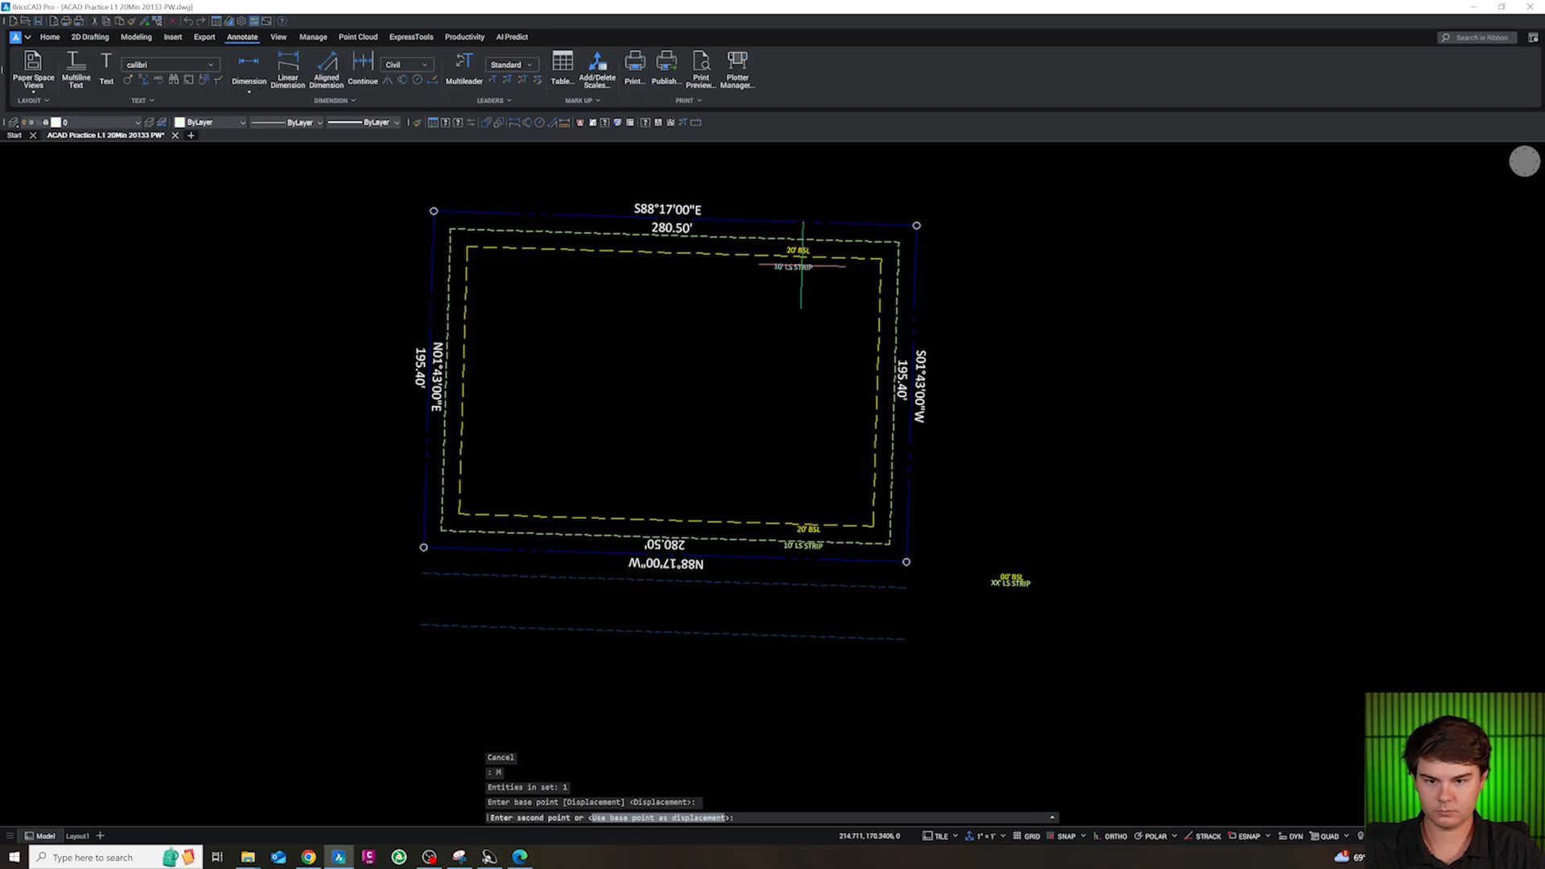
click(789, 234)
key(Escape)
click(797, 251)
key(Escape)
key(Escape)
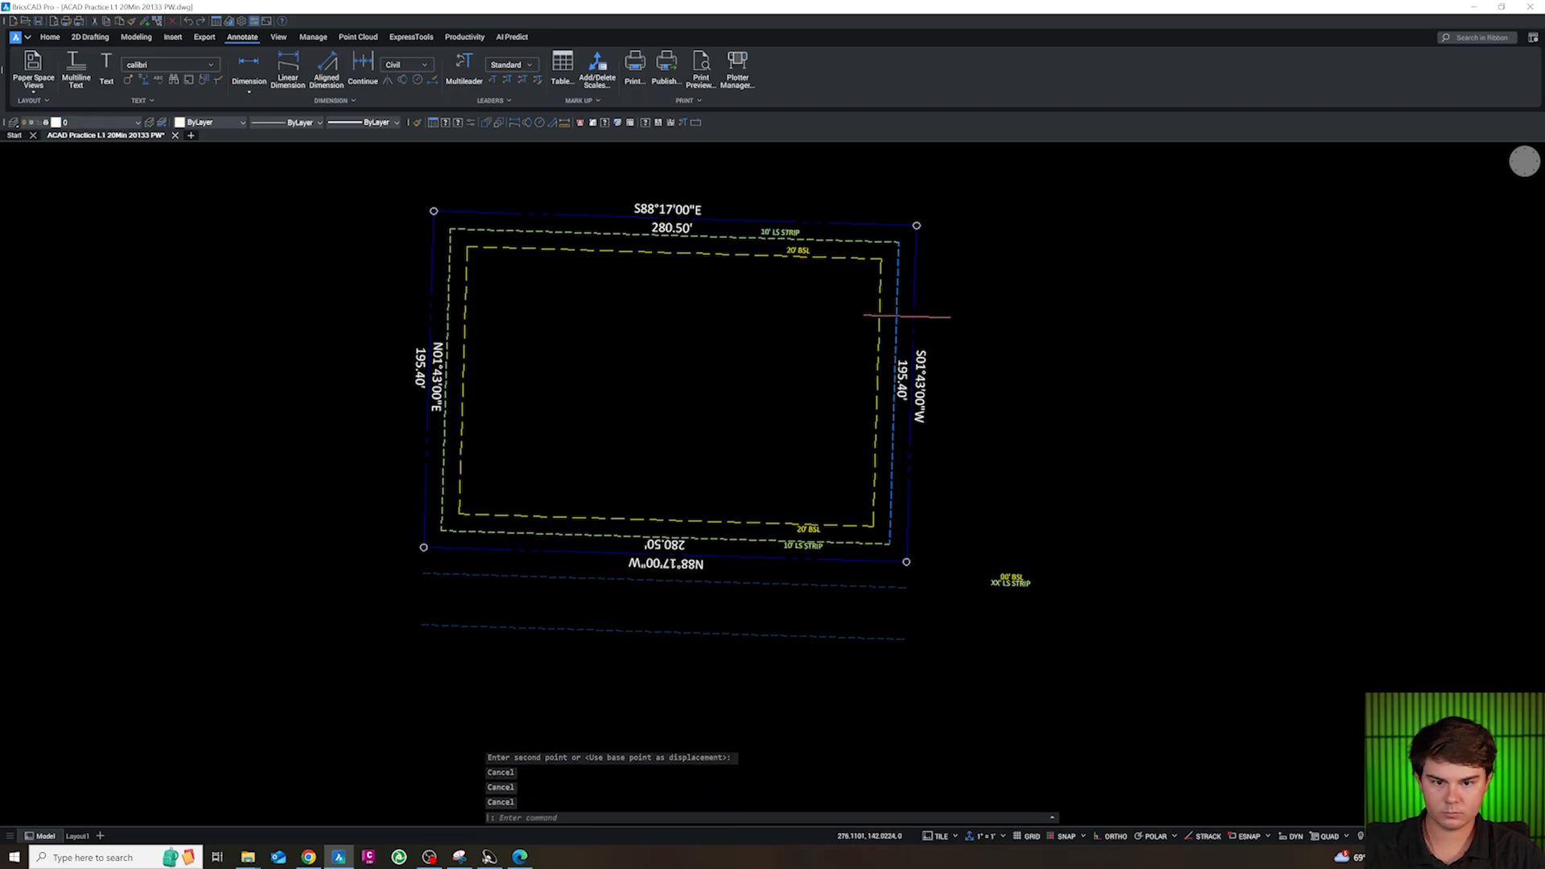
Copy the two north labels and paste them aligned with the east property line, beside the east offset lines
click(798, 250)
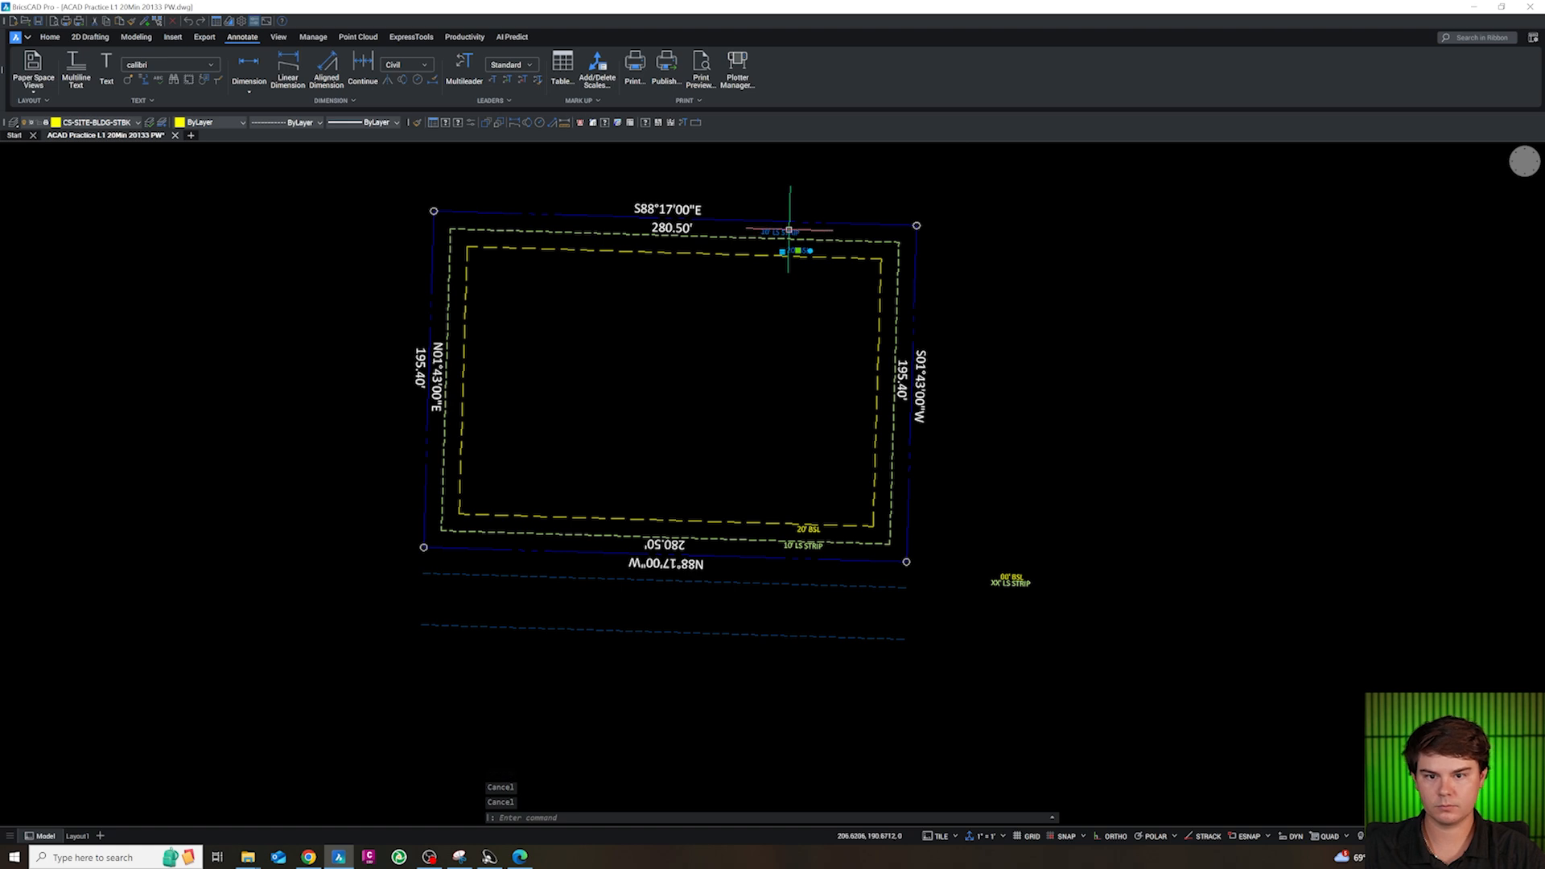
key(ctrl+c)
key(shift)
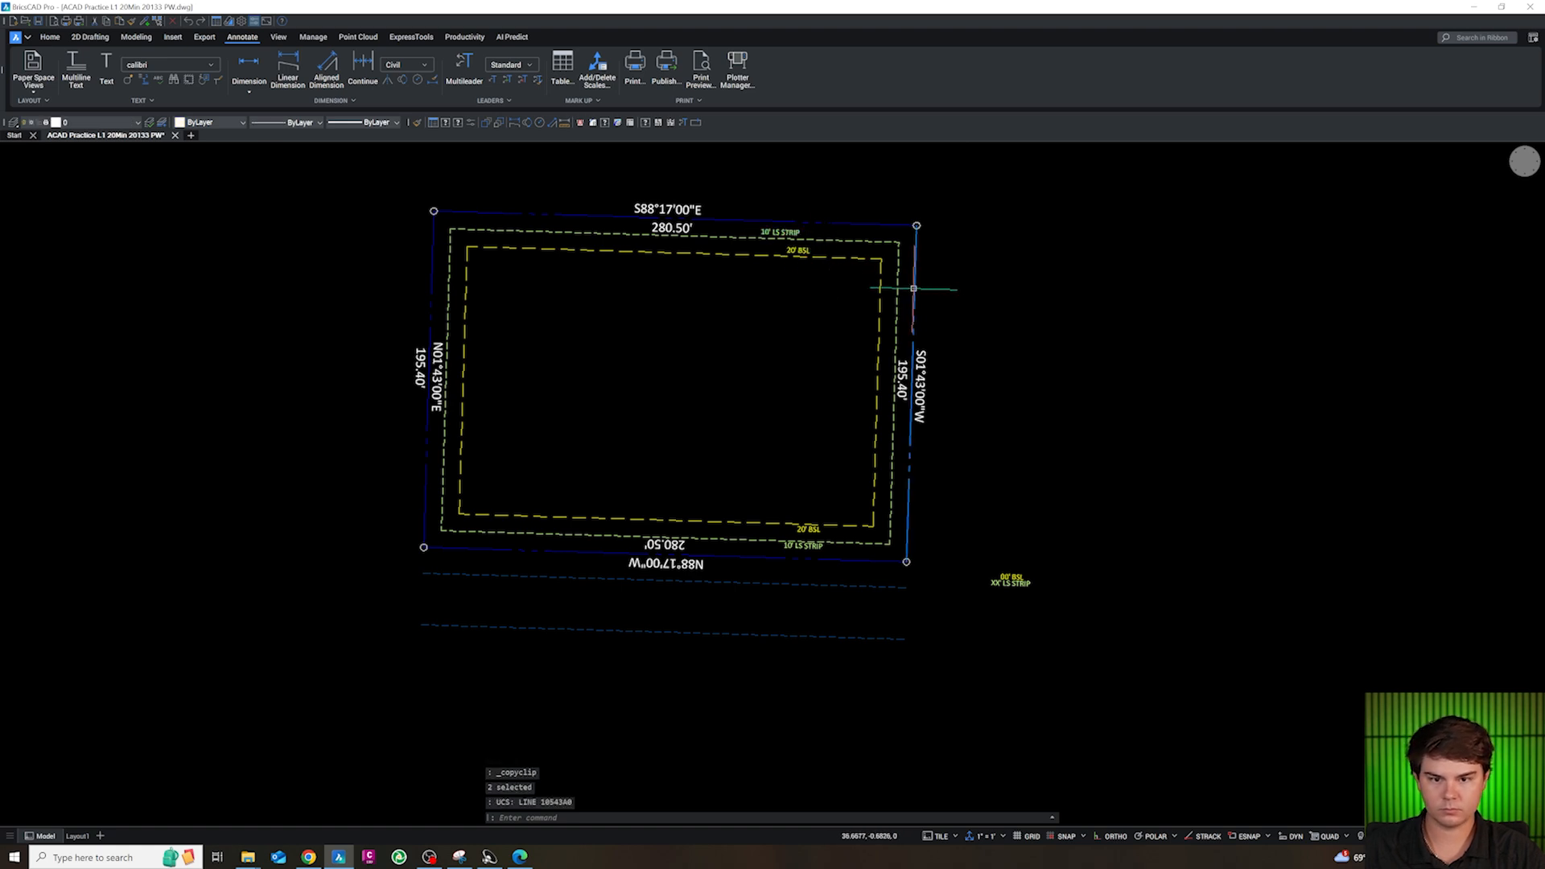
key(ctrl+v)
scroll(931, 305, up, 5)
key(Escape)
Rotate the east 10' LS STRIP and 20' BSL labels so that both read upward
click(930, 298)
click(929, 350)
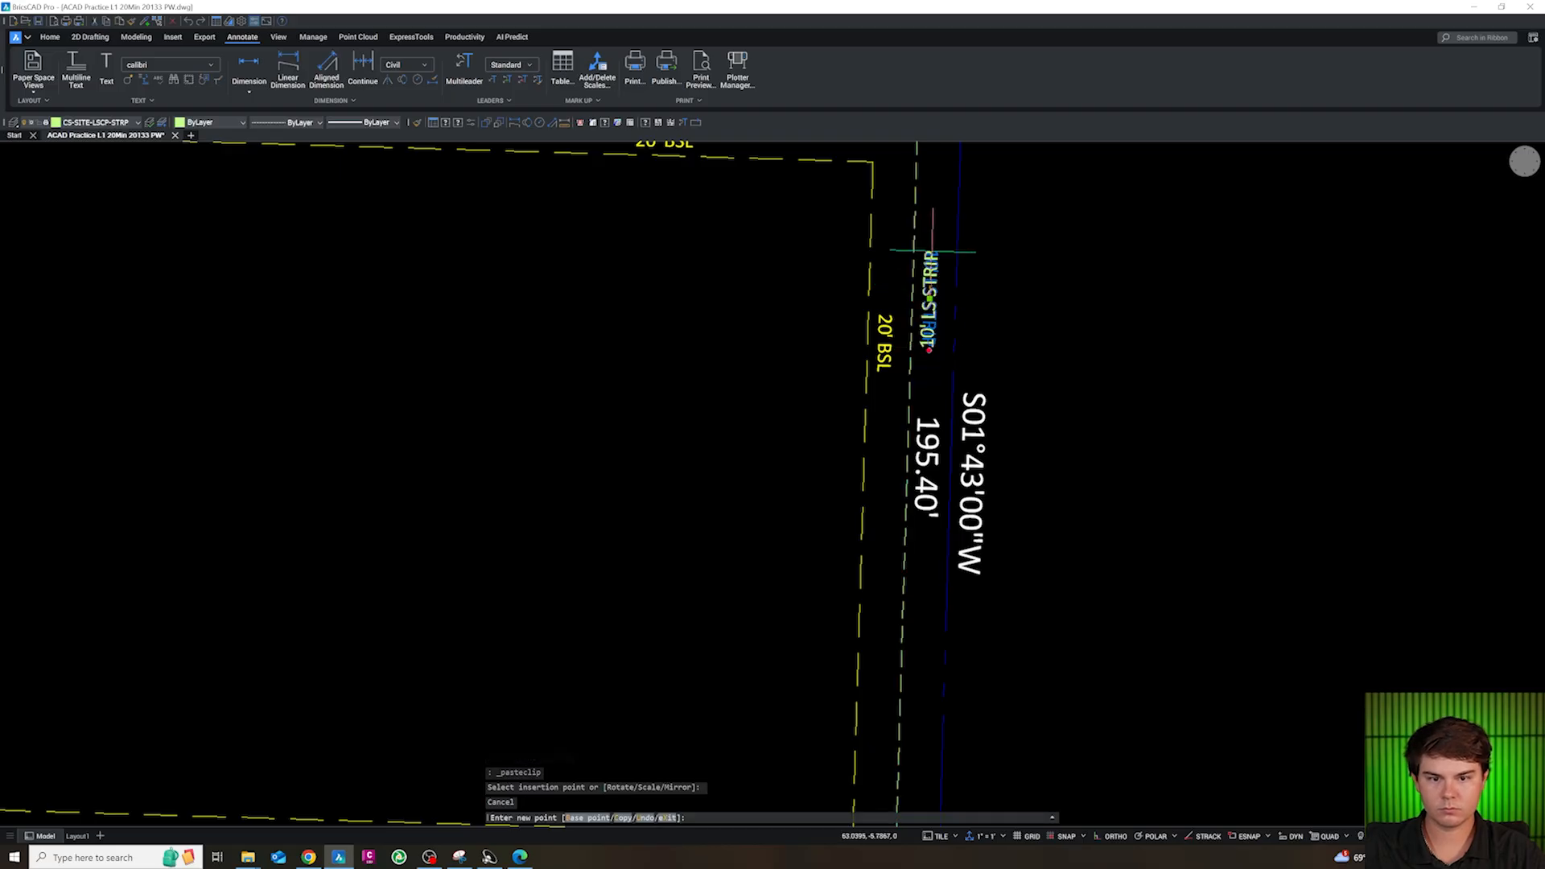
click(929, 232)
click(883, 343)
click(883, 372)
click(894, 258)
key(Escape)
Copy the east 20' BSL label across the site to the west 20 ft offset line
click(886, 341)
text(c)
key(Return)
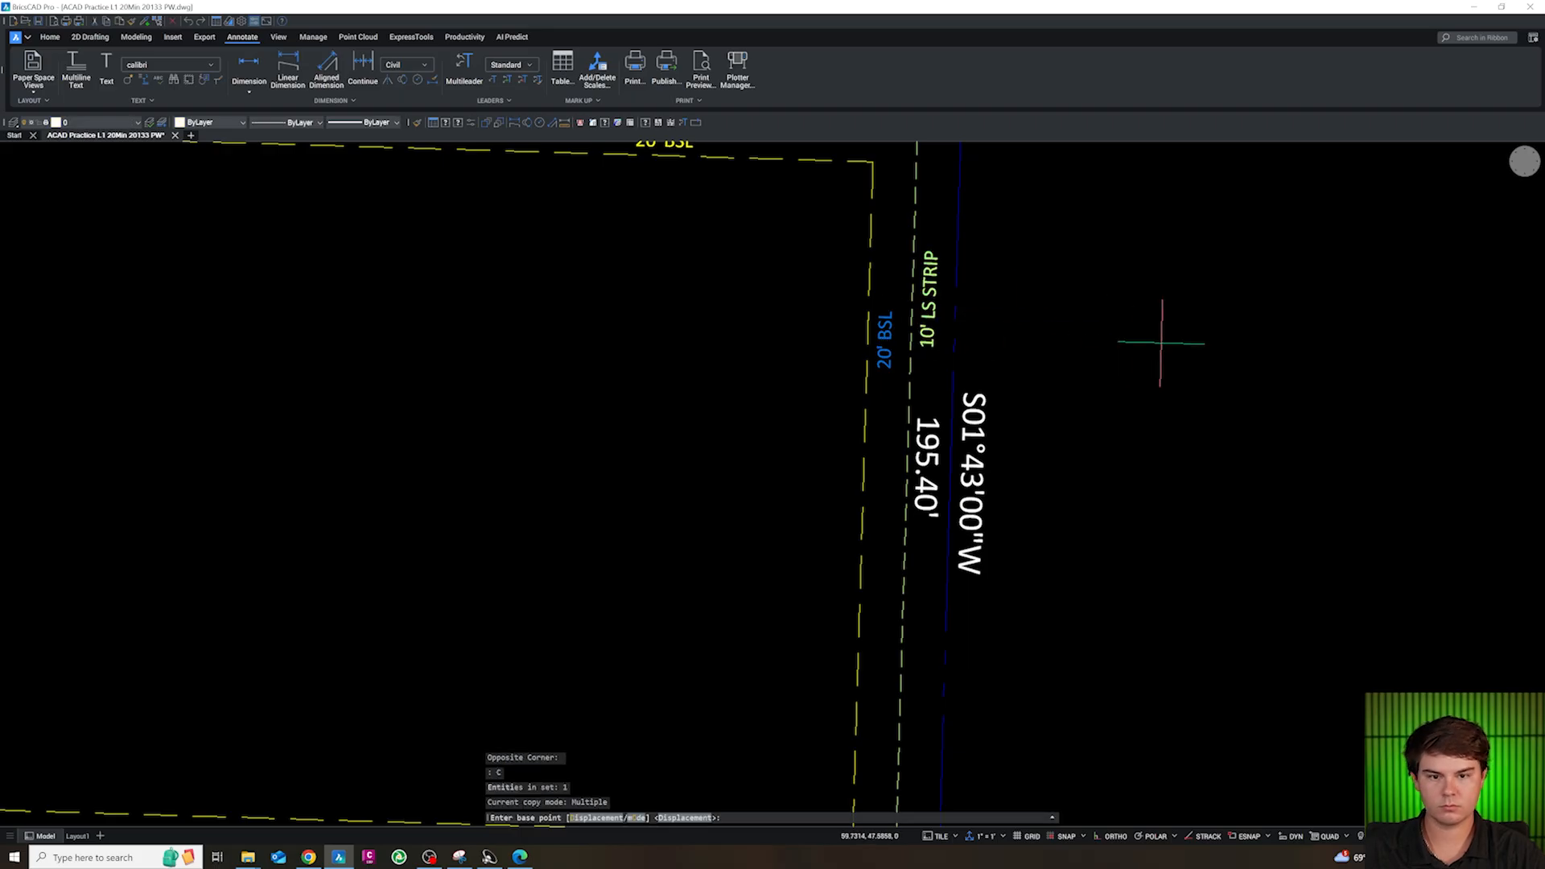
click(1161, 344)
scroll(801, 366, down, 5)
scroll(724, 346, up, 4)
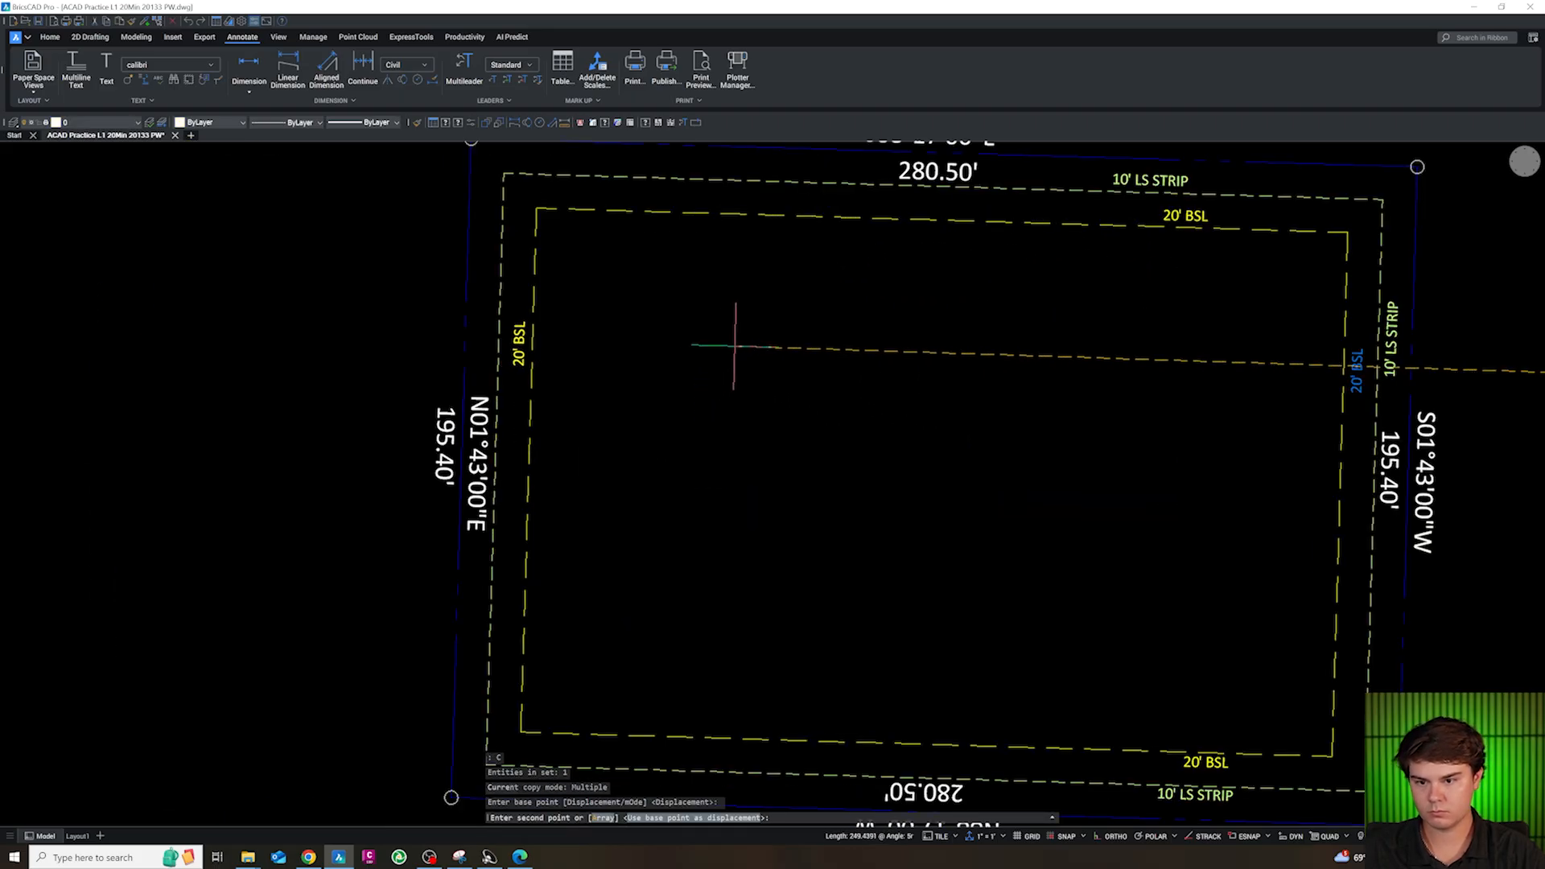
click(735, 346)
key(Escape)
Copy the east 10' LS STRIP label into the strip between the west property line and the 10 ft offset line
text(c)
key(Return)
click(1311, 324)
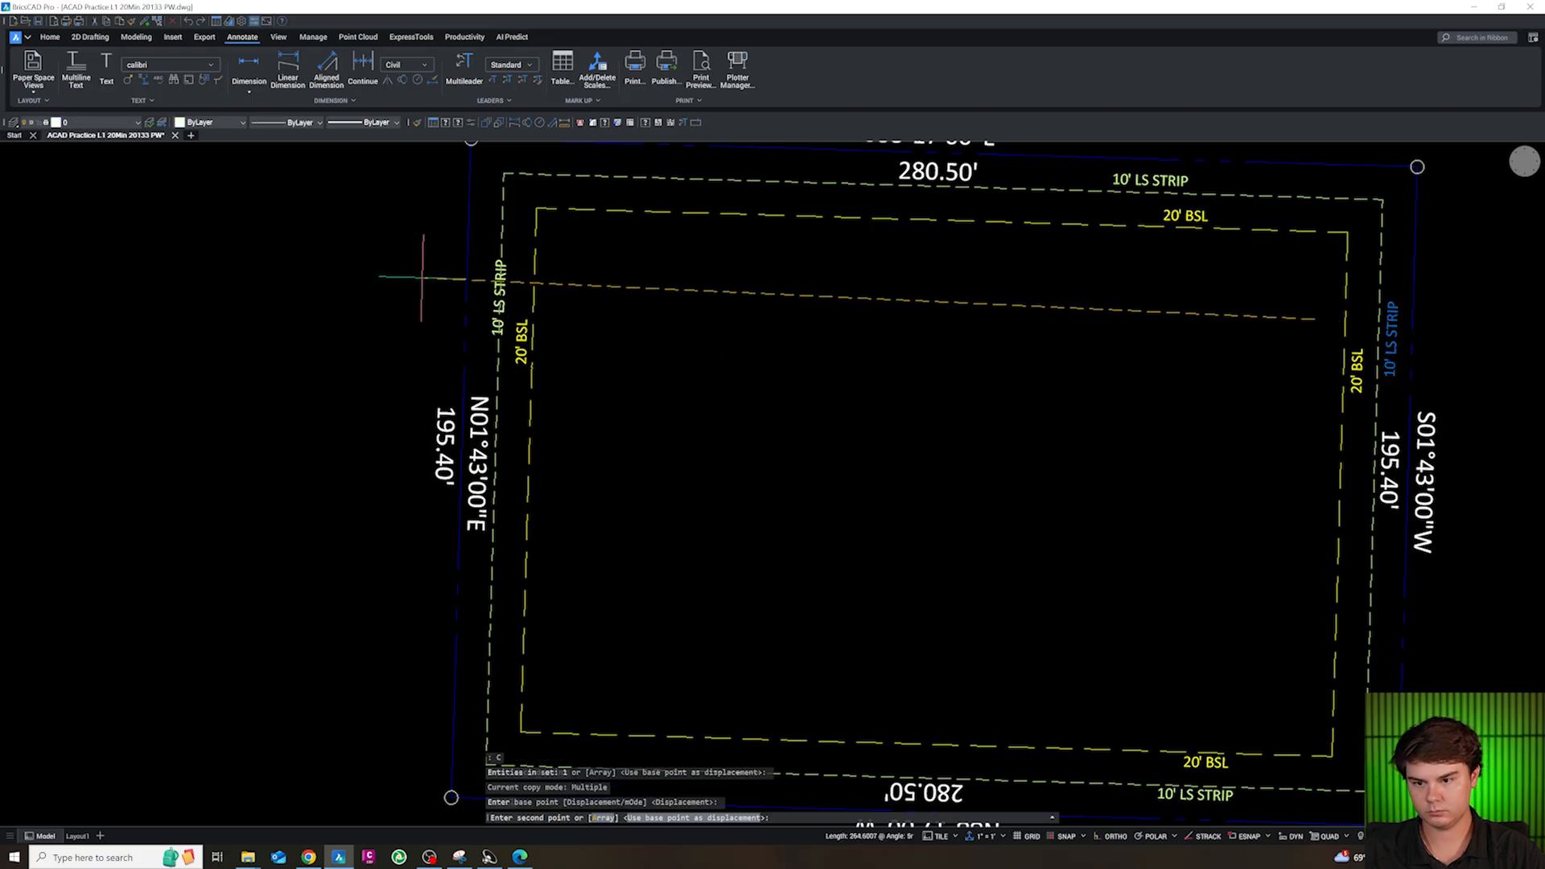
click(417, 261)
key(Escape)
Delete the spare 00' BSL and XX' LS STRIP labels outside the southeast corner
scroll(482, 270, down, 5)
scroll(629, 313, up, 3)
scroll(789, 425, down, 2)
scroll(827, 427, up, 2)
click(1097, 634)
click(965, 503)
key(Delete)
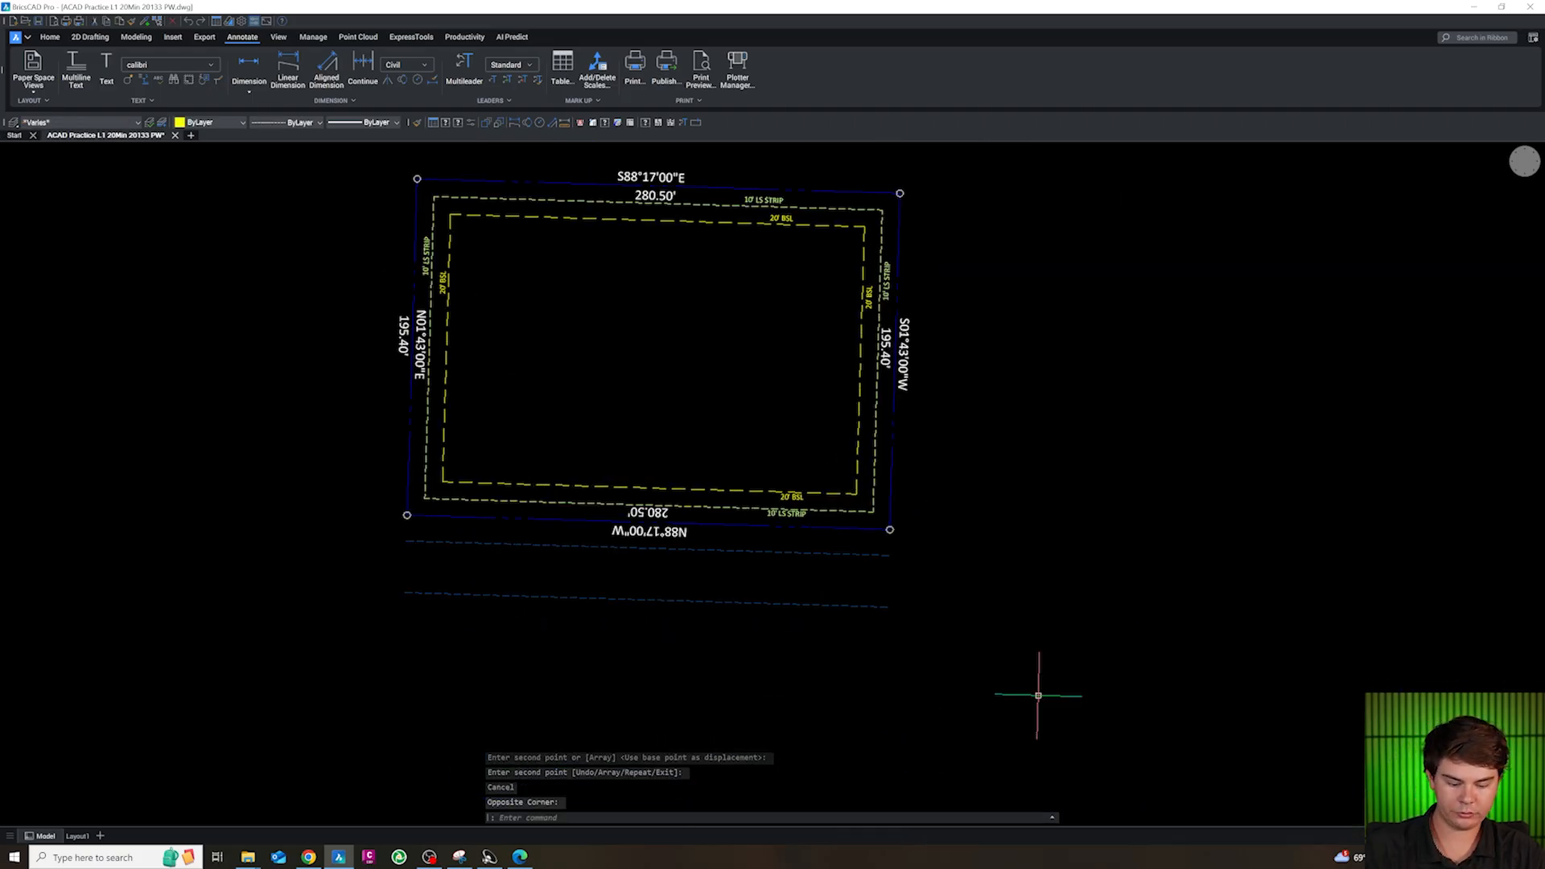
scroll(1038, 695, down, 2)
scroll(803, 566, up, 4)
click(803, 549)
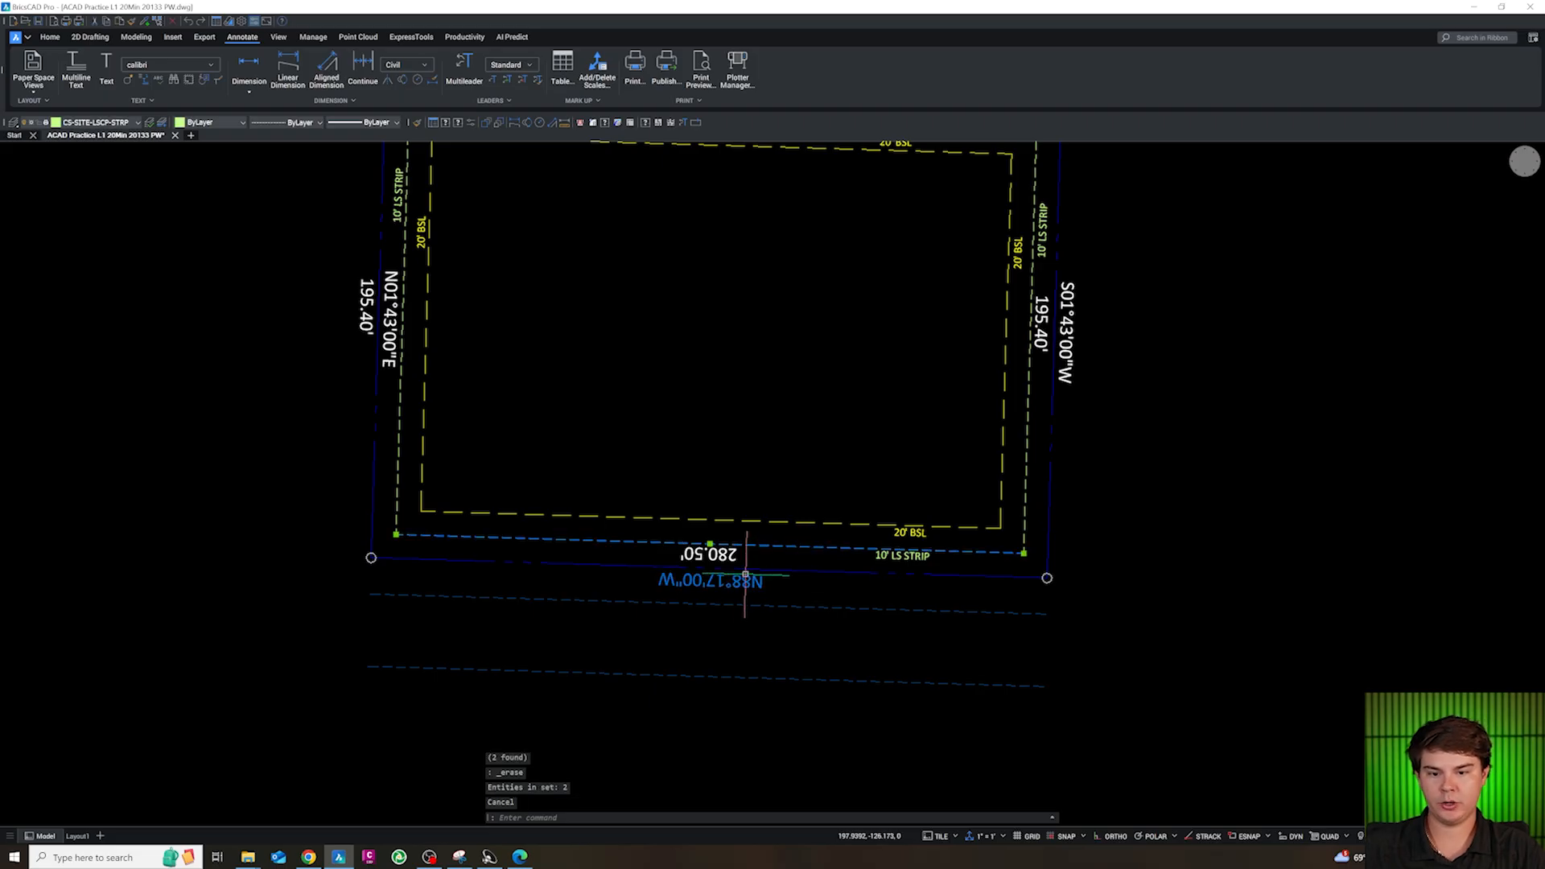
key(Escape)
scroll(1062, 555, down, 5)
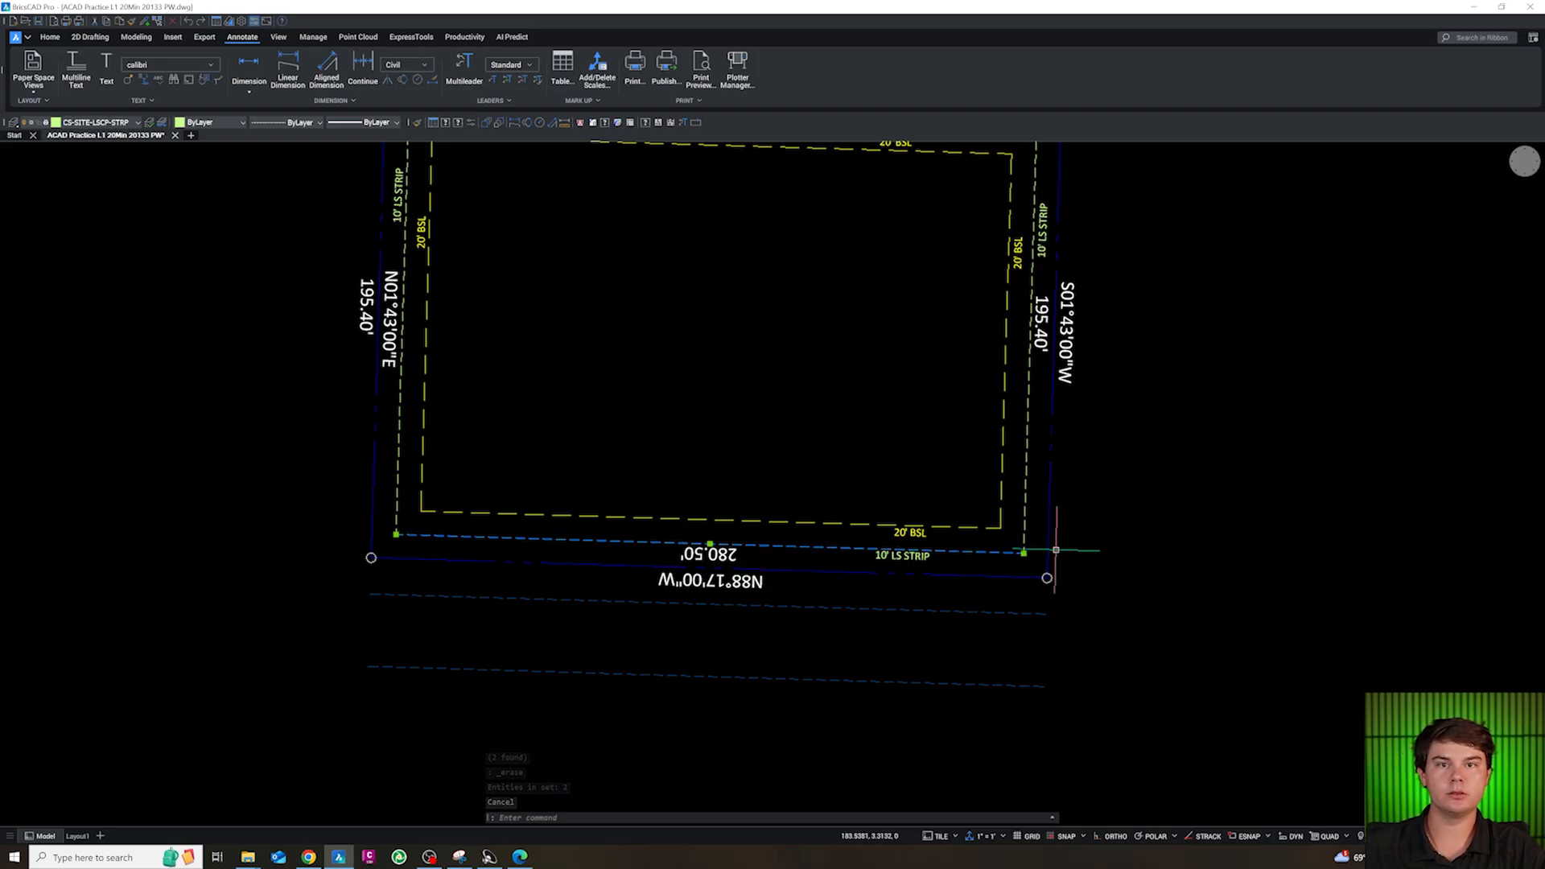
click(965, 491)
scroll(927, 500, up, 2)
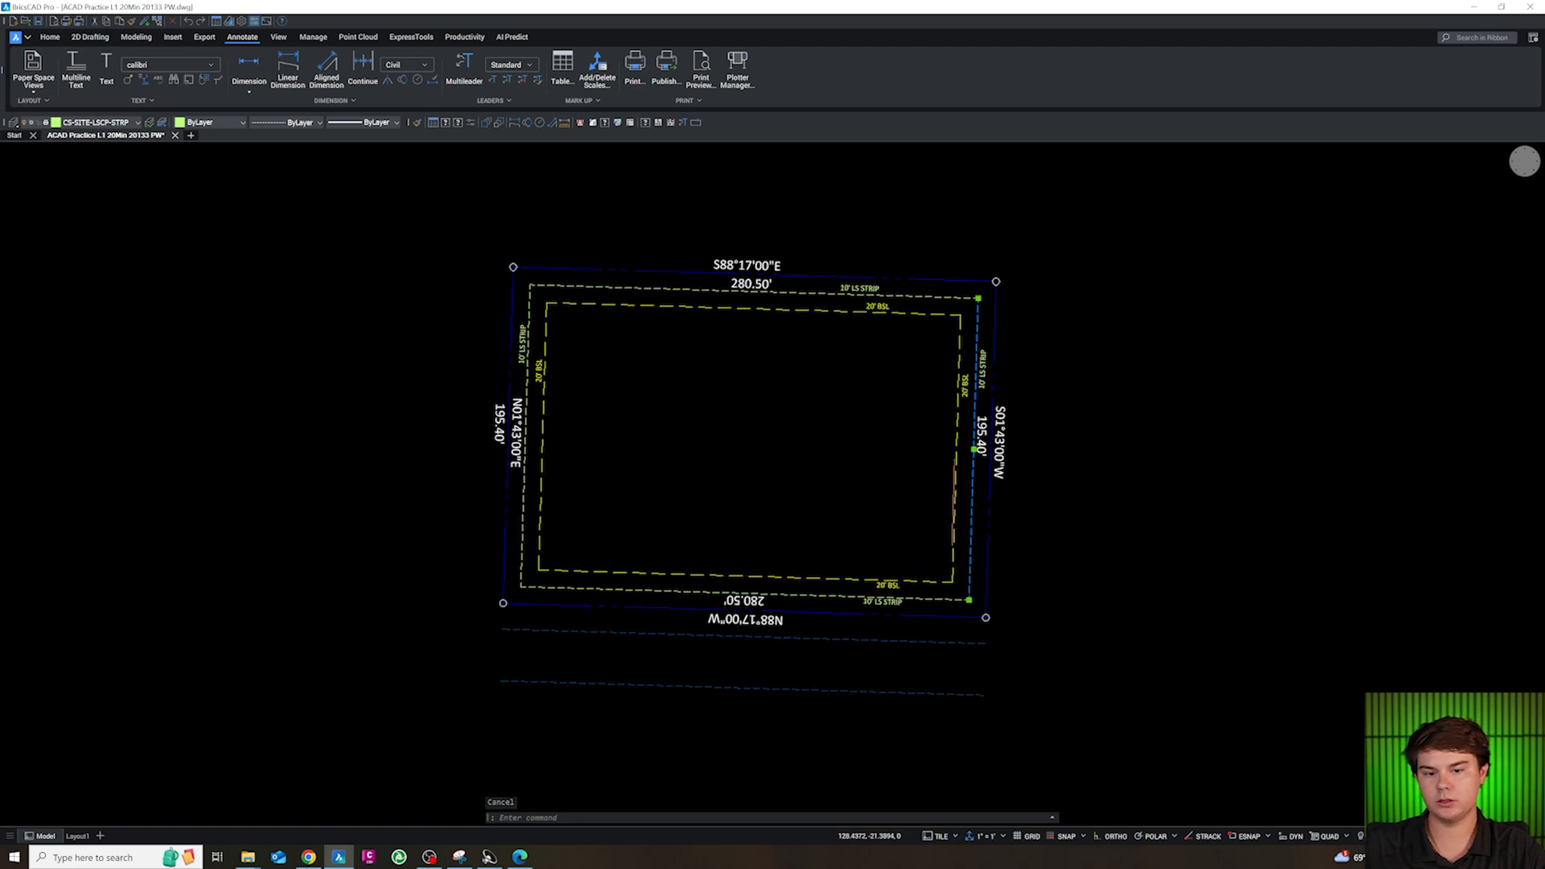
key(Escape)
Offset the south and east 10 ft landscape strip lines 1 ft into the site
text(o)
key(Return)
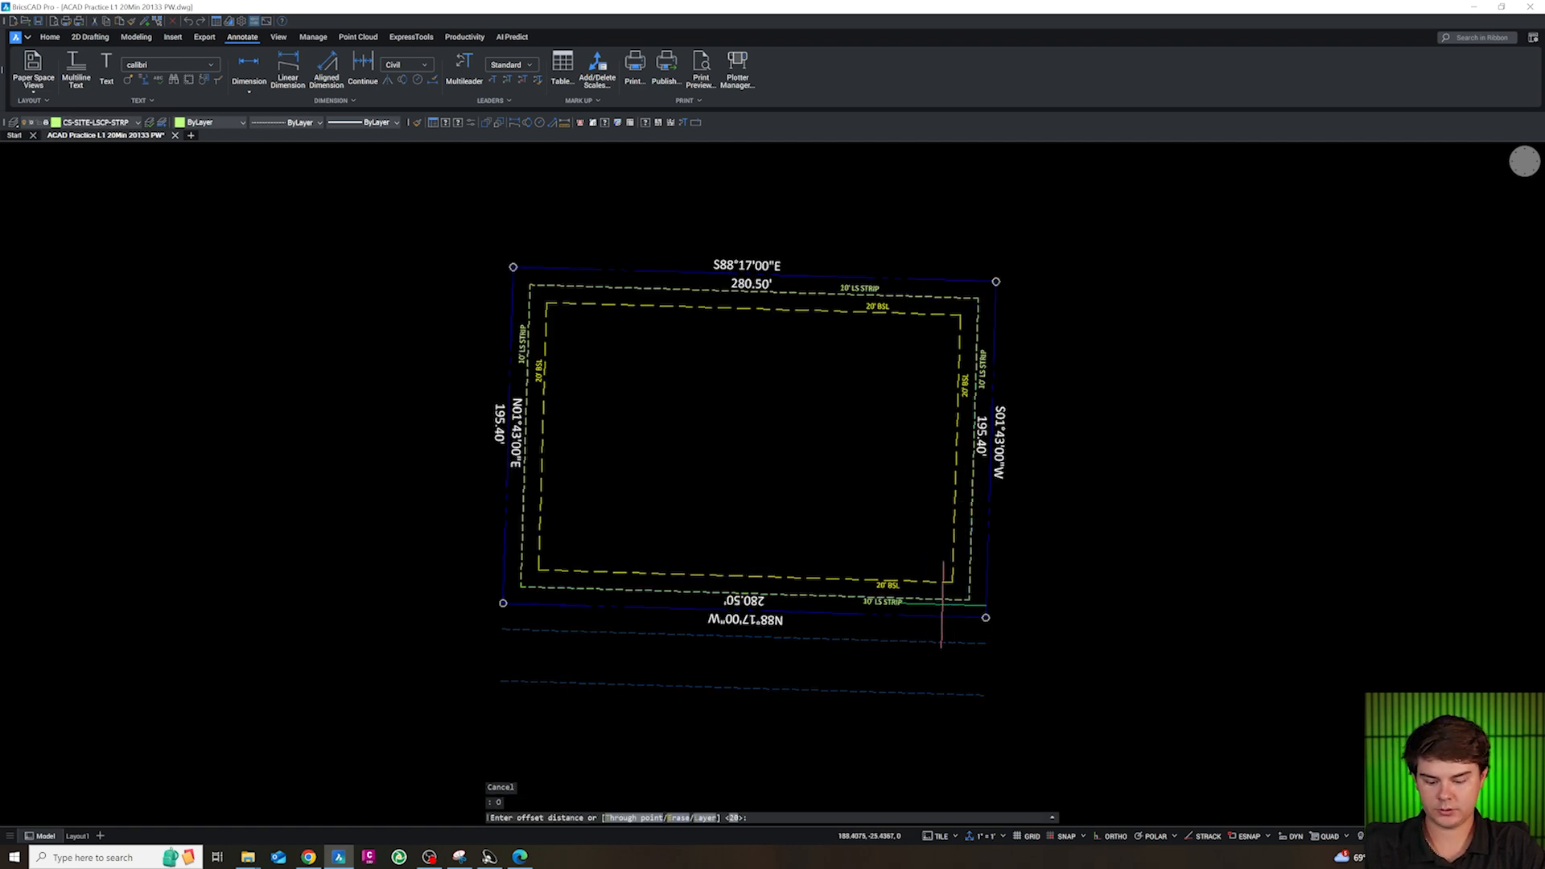
text(1)
key(Return)
scroll(952, 607, up, 3)
click(948, 600)
click(1018, 599)
click(1004, 610)
key(Escape)
Move the new 1 ft offset lines inside the south and east landscape strips to layer 0
click(1004, 594)
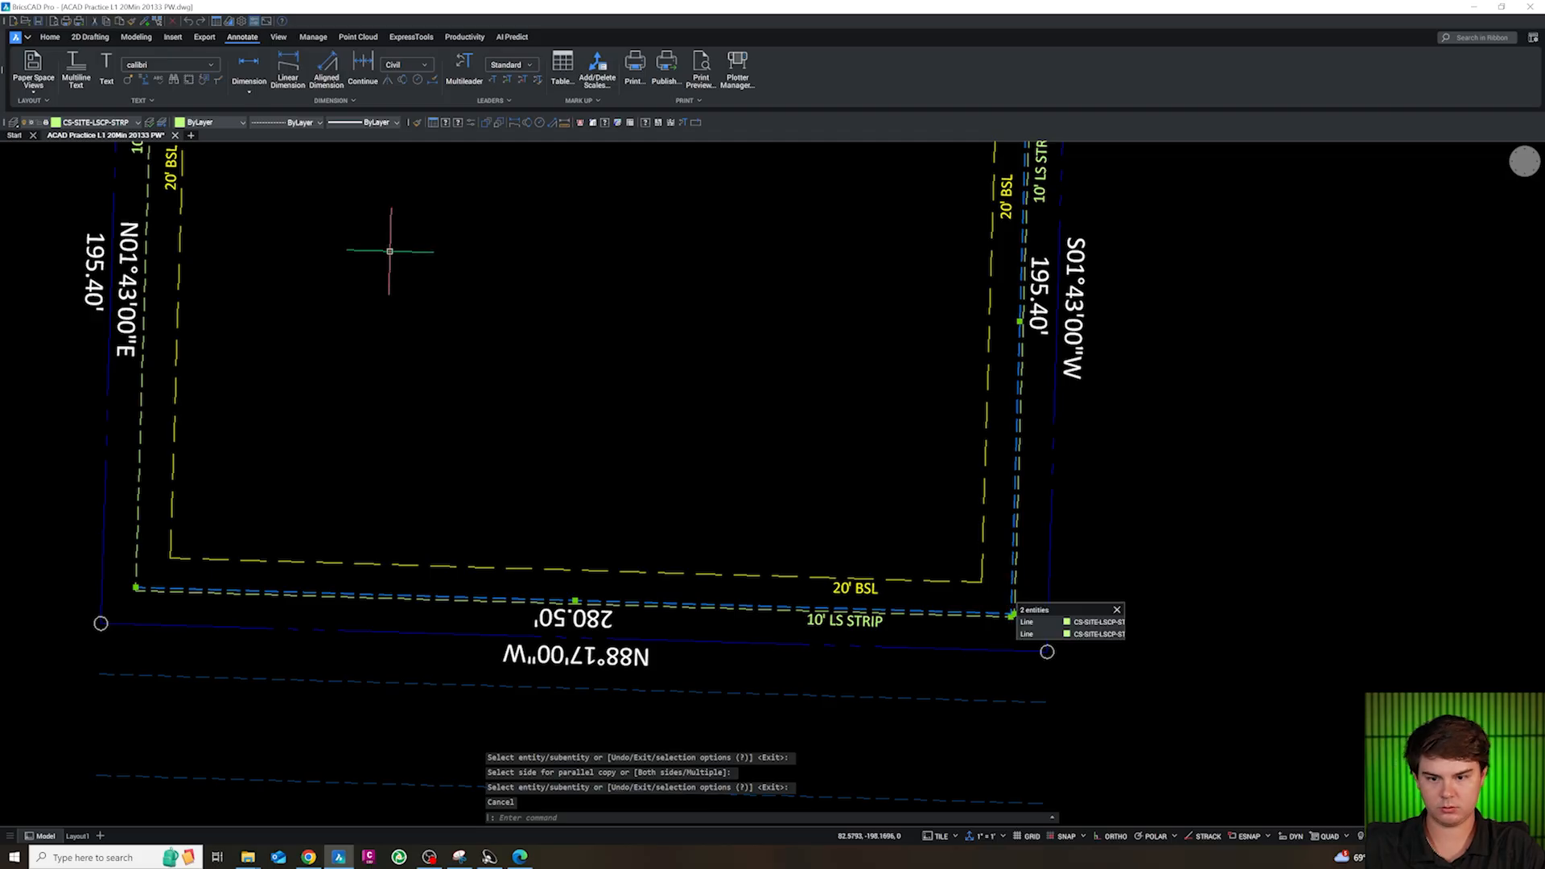
click(97, 122)
scroll(116, 172, up, 12)
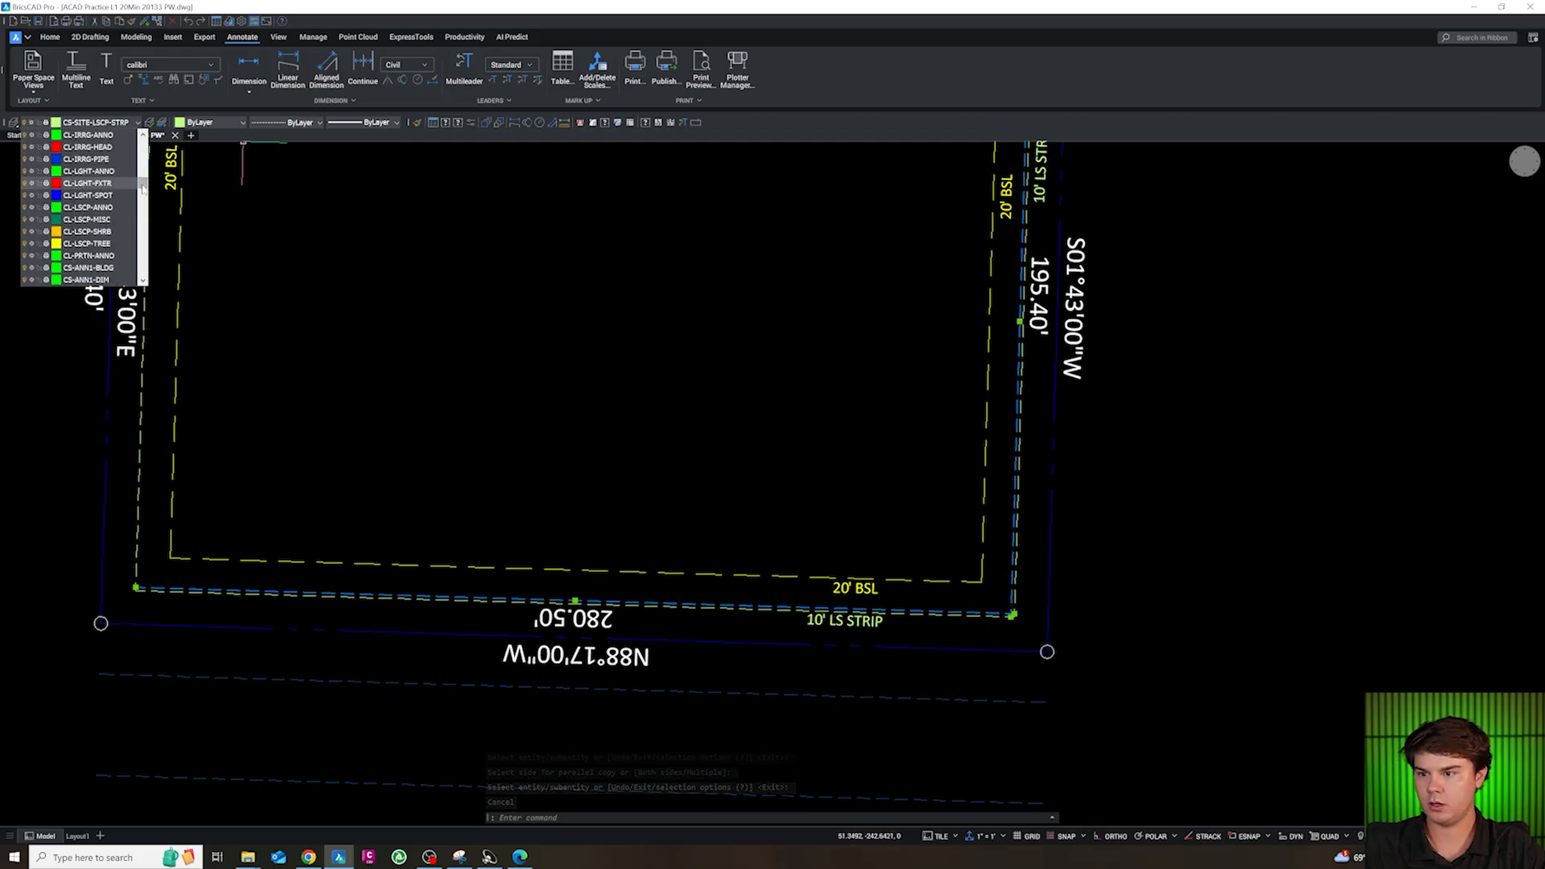
click(98, 135)
key(Escape)
key(Escape)
scroll(977, 616, down, 1)
scroll(965, 602, up, 2)
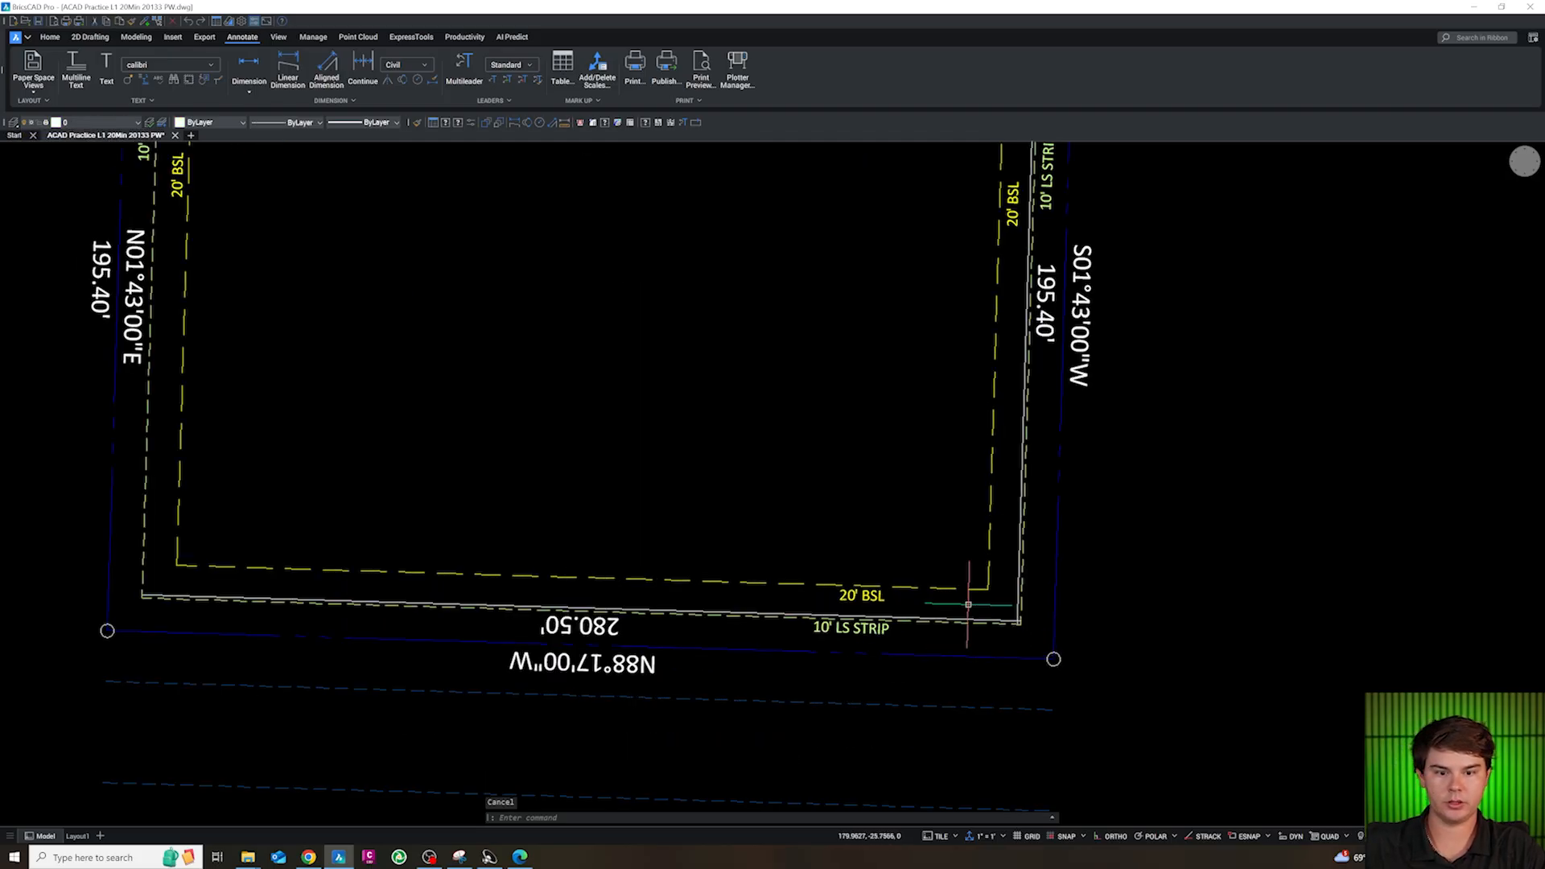
Offset the white line inside the south landscape strip 43 ft north into the site
key(Escape)
click(1021, 626)
scroll(1141, 627, down, 2)
scroll(732, 608, up, 2)
key(Escape)
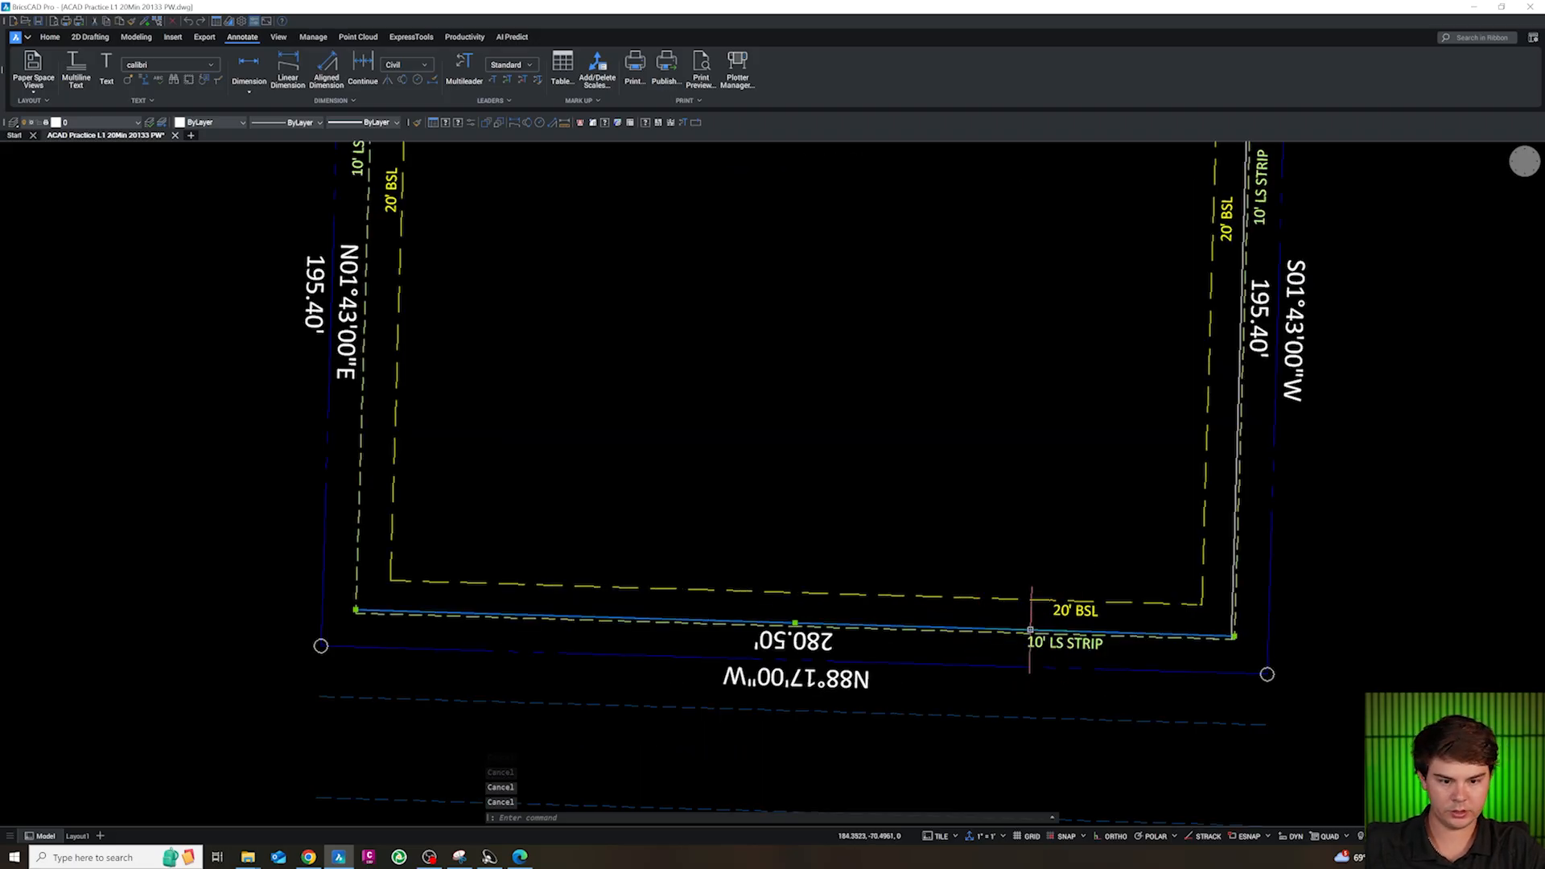
text(o)
key(Return)
text(4)
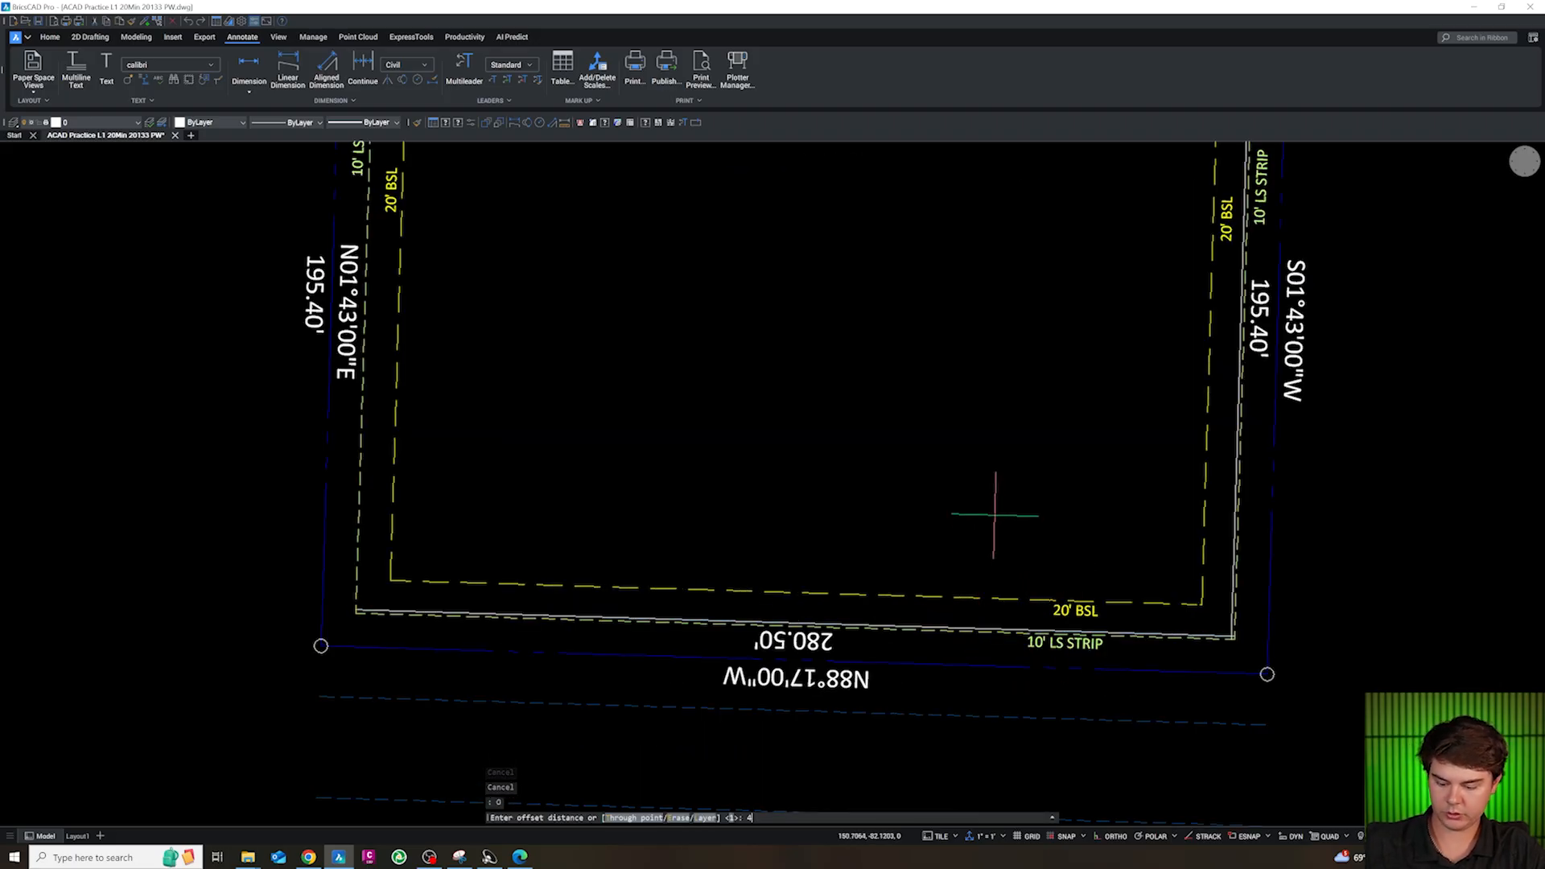
text(3)
key(Return)
click(982, 483)
key(Escape)
scroll(1000, 563, down, 3)
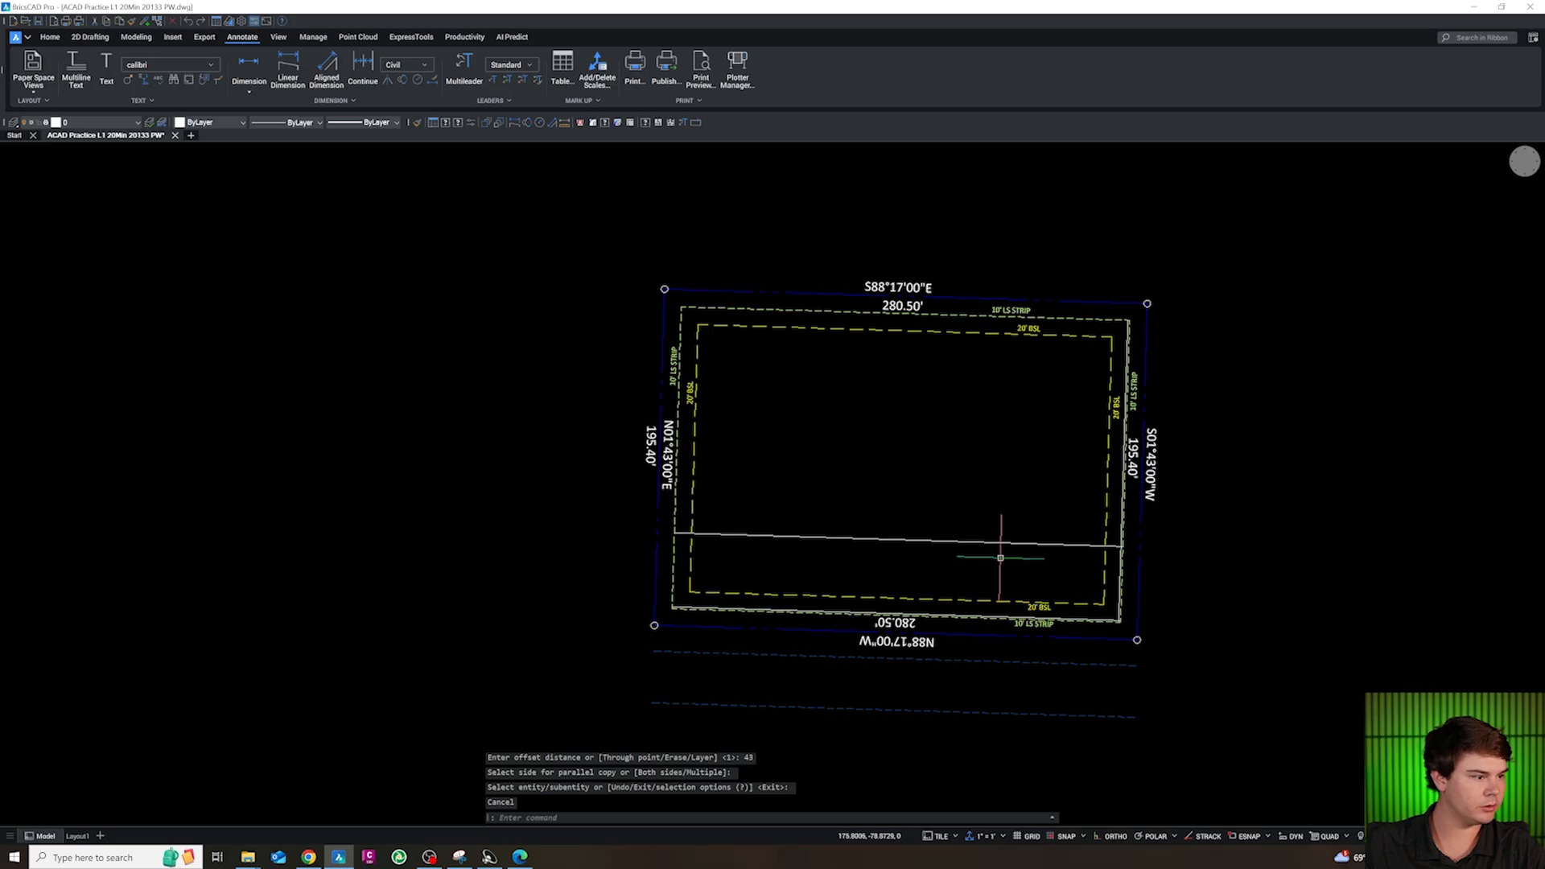
Offset the newest east-west line 20 ft north
scroll(1000, 563, up, 3)
key(Escape)
click(996, 533)
text(o)
key(Return)
key(Return)
click(981, 448)
key(Escape)
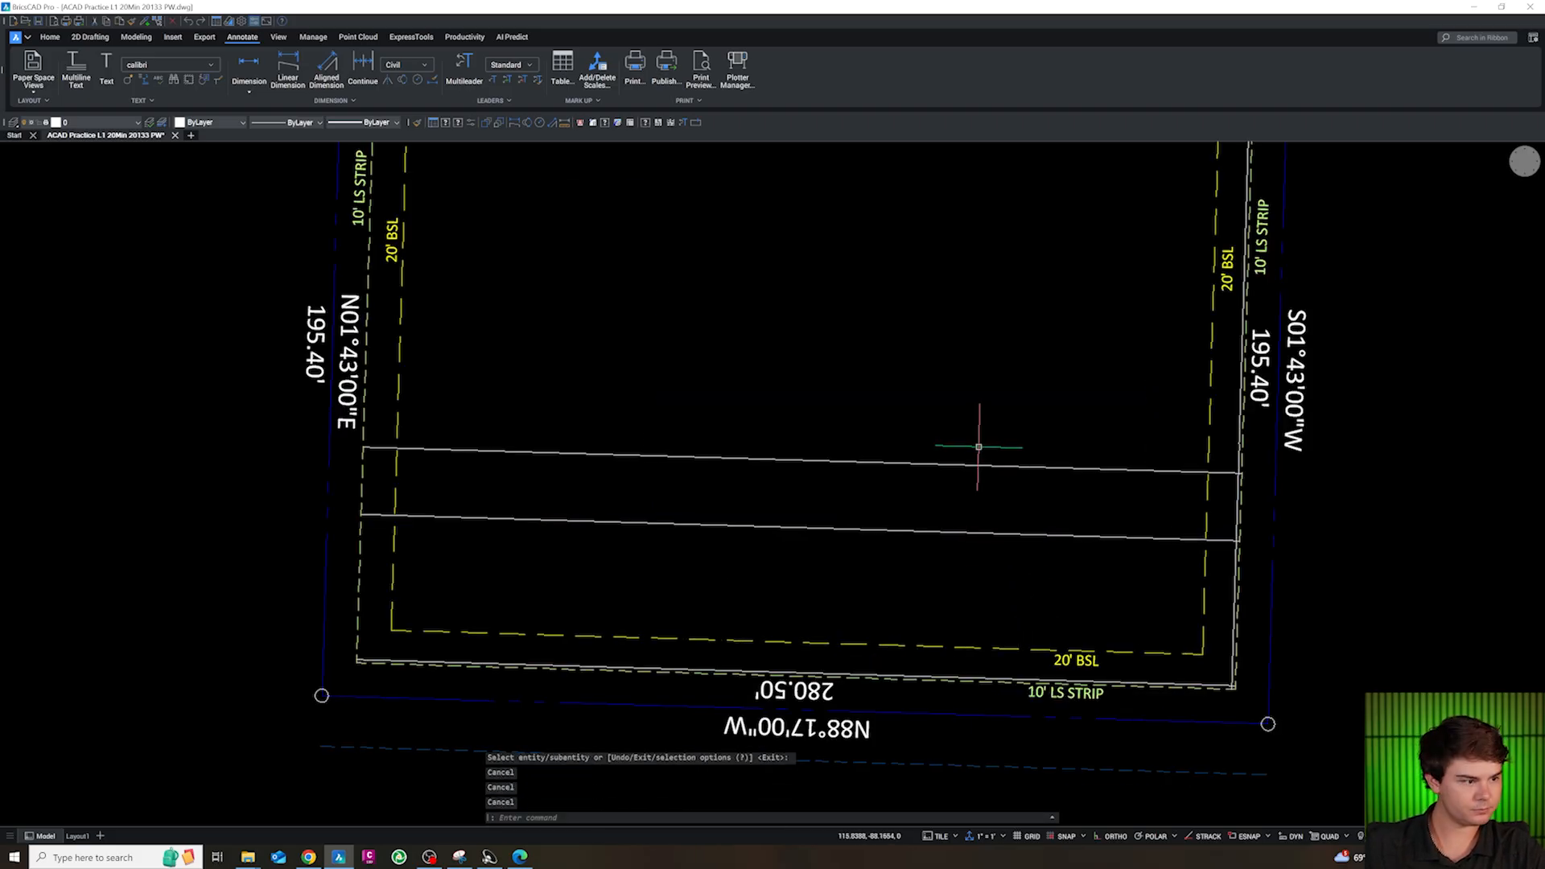
Offset the northernmost inner east-west line 9.5 ft further north
click(977, 454)
text(o)
key(Return)
text(9.5)
key(Return)
click(969, 417)
key(Escape)
Offset the 9.5 ft offset line 67 ft north across the site
click(966, 429)
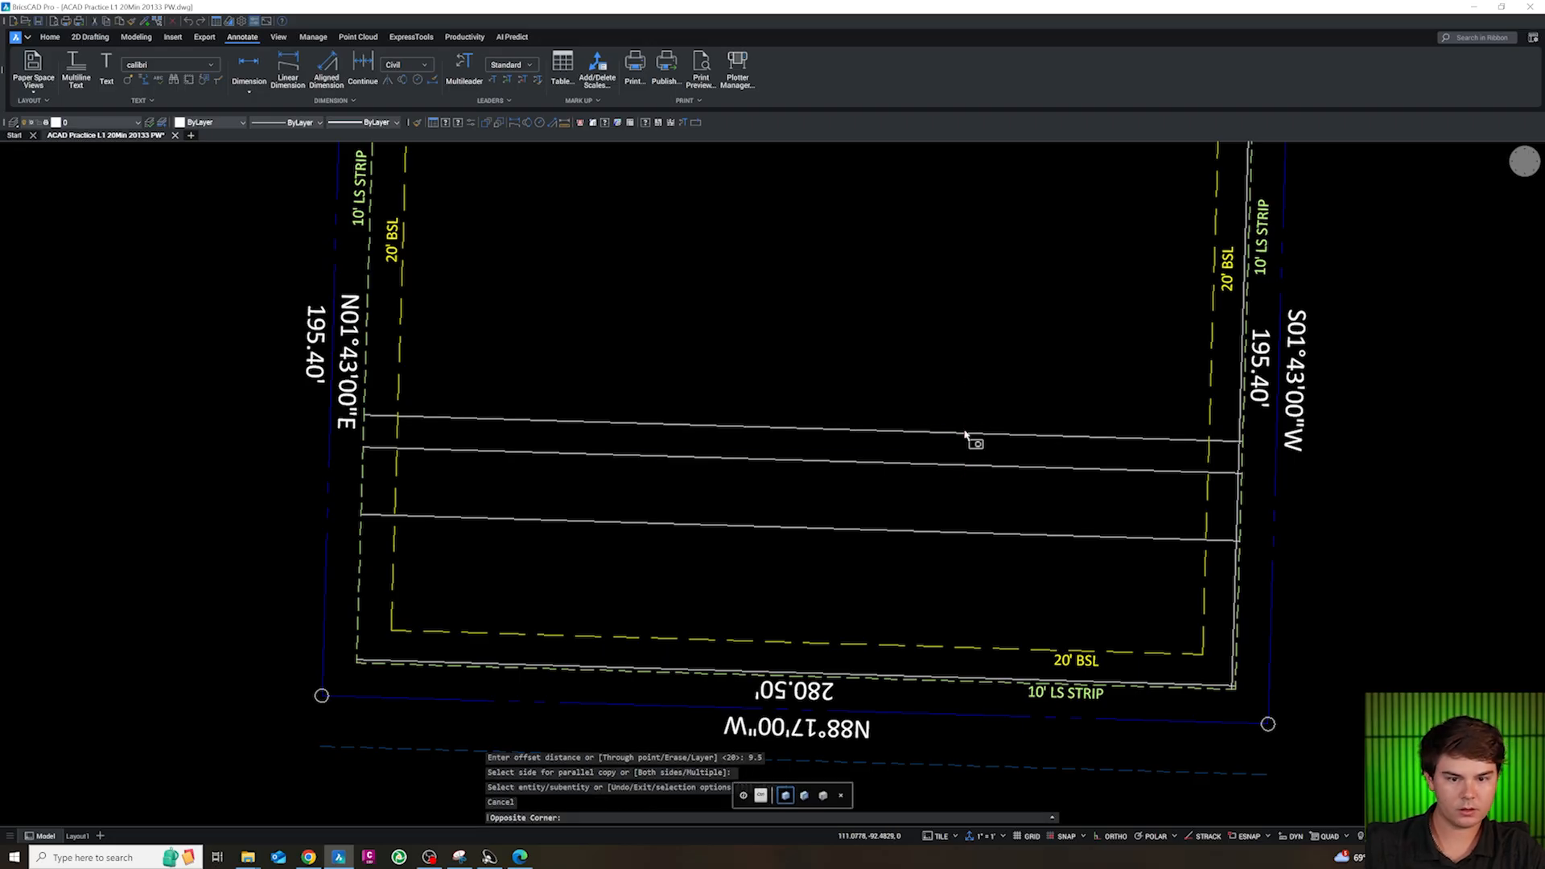
key(Escape)
click(960, 433)
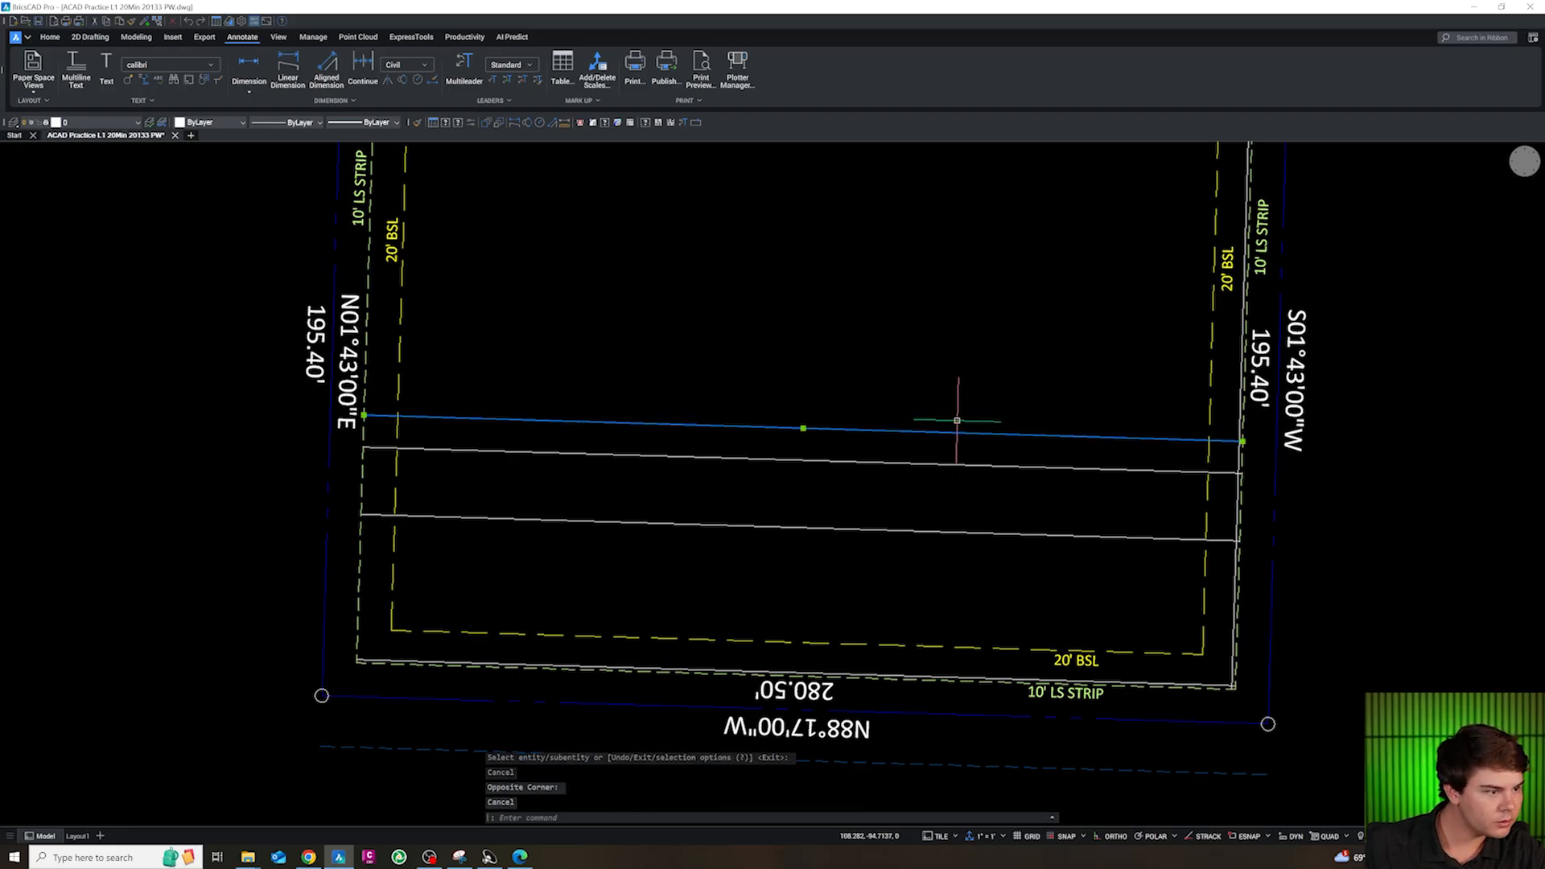
text(o)
key(Return)
text(6)
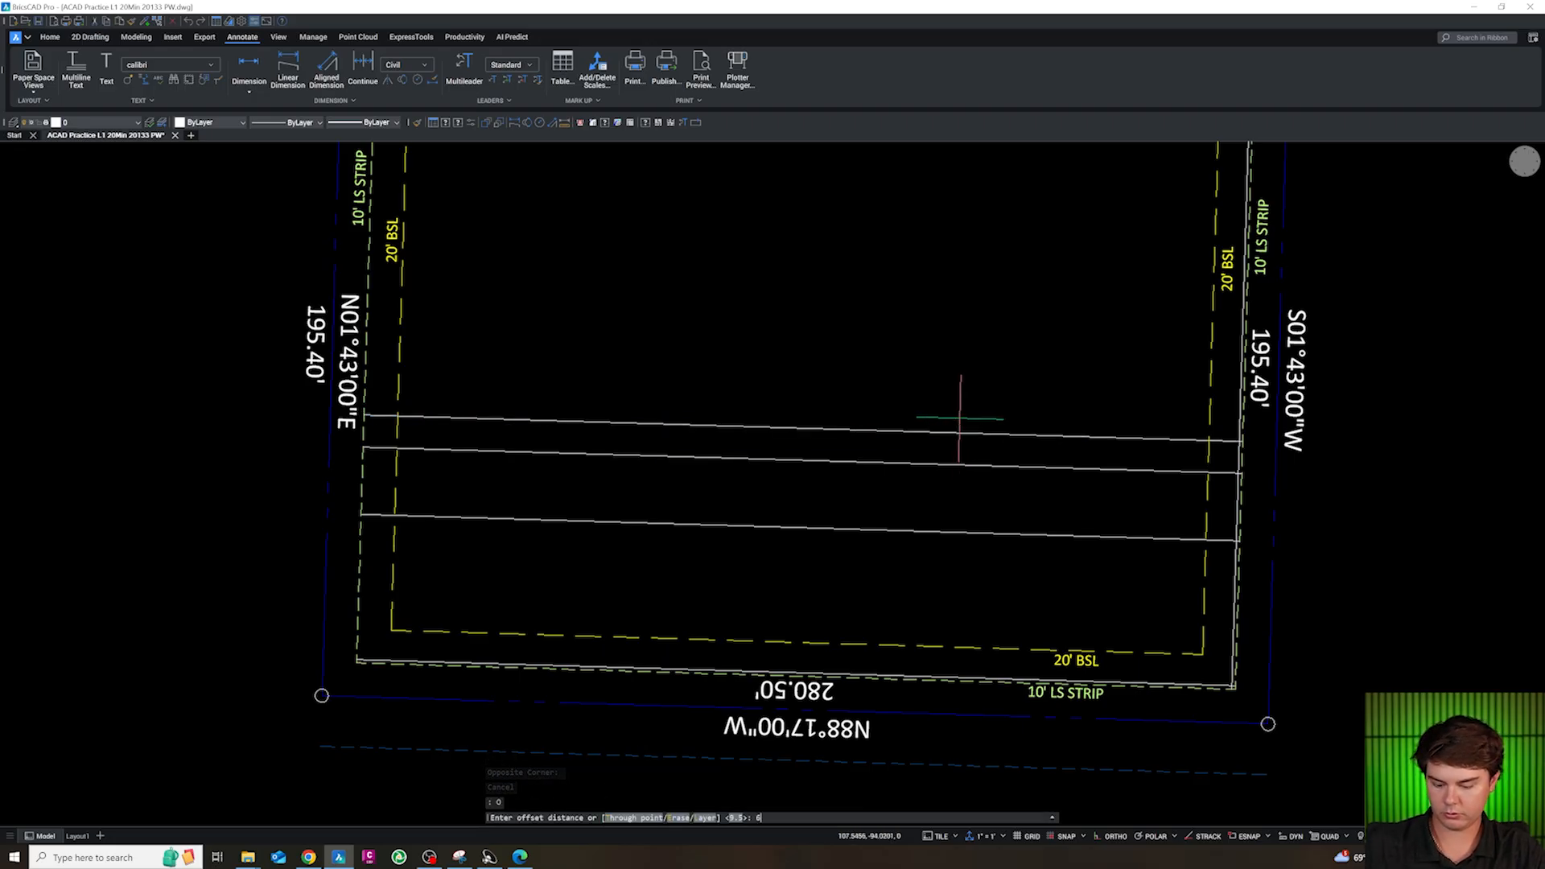
text(7)
key(Return)
click(958, 331)
scroll(964, 458, down, 2)
key(Escape)
scroll(954, 315, up, 1)
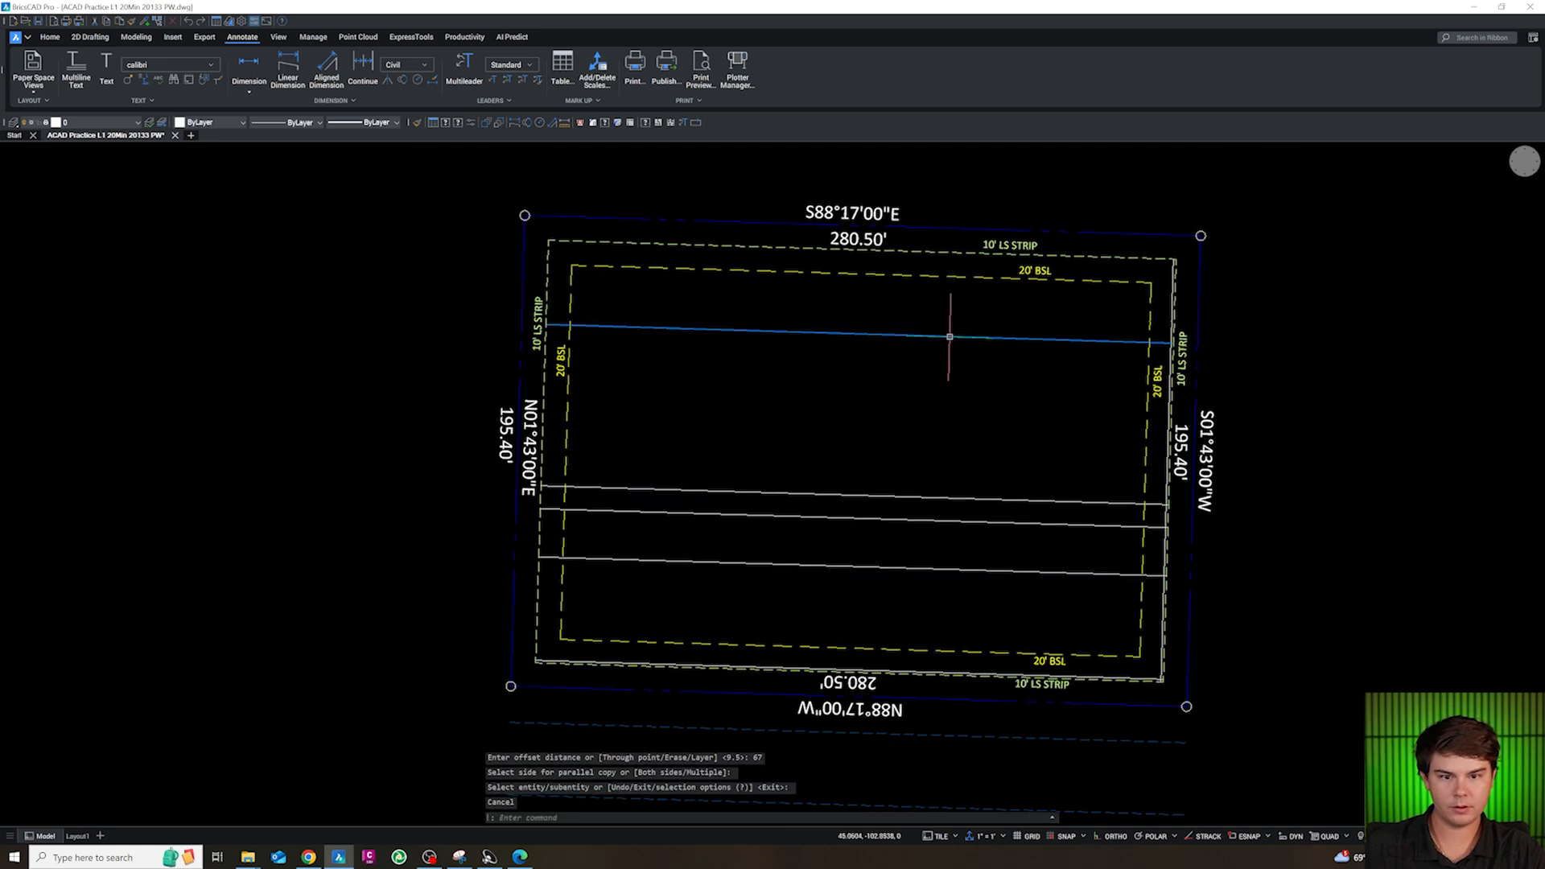
Offset the 67 ft offset line 13.5 ft north, towards the north 20' BSL line
click(950, 336)
text(o)
key(Return)
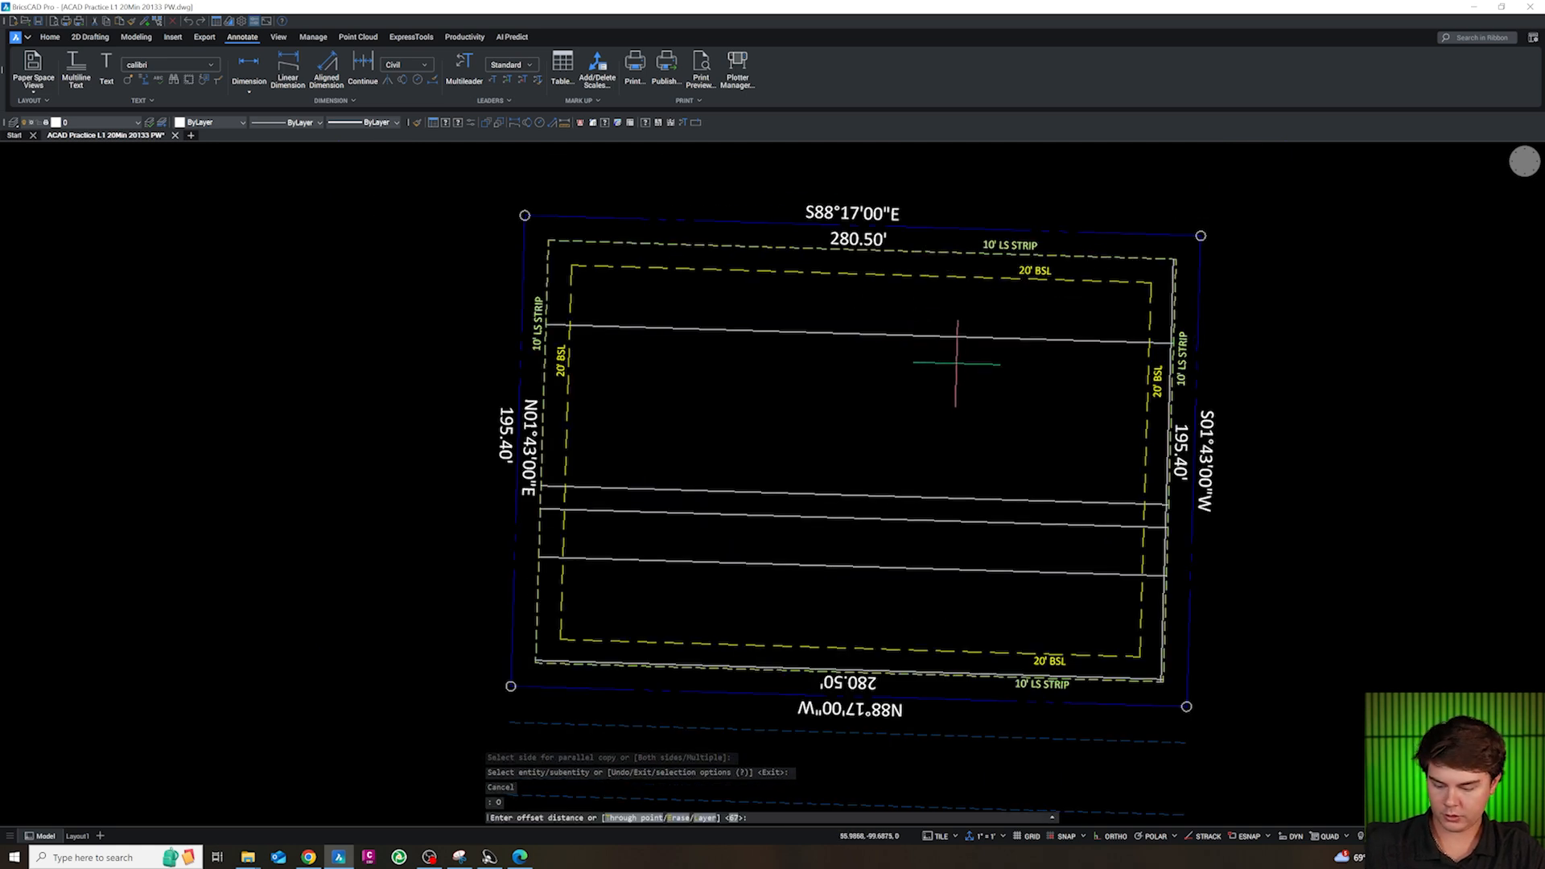
text(13.5)
key(Return)
click(910, 306)
key(Escape)
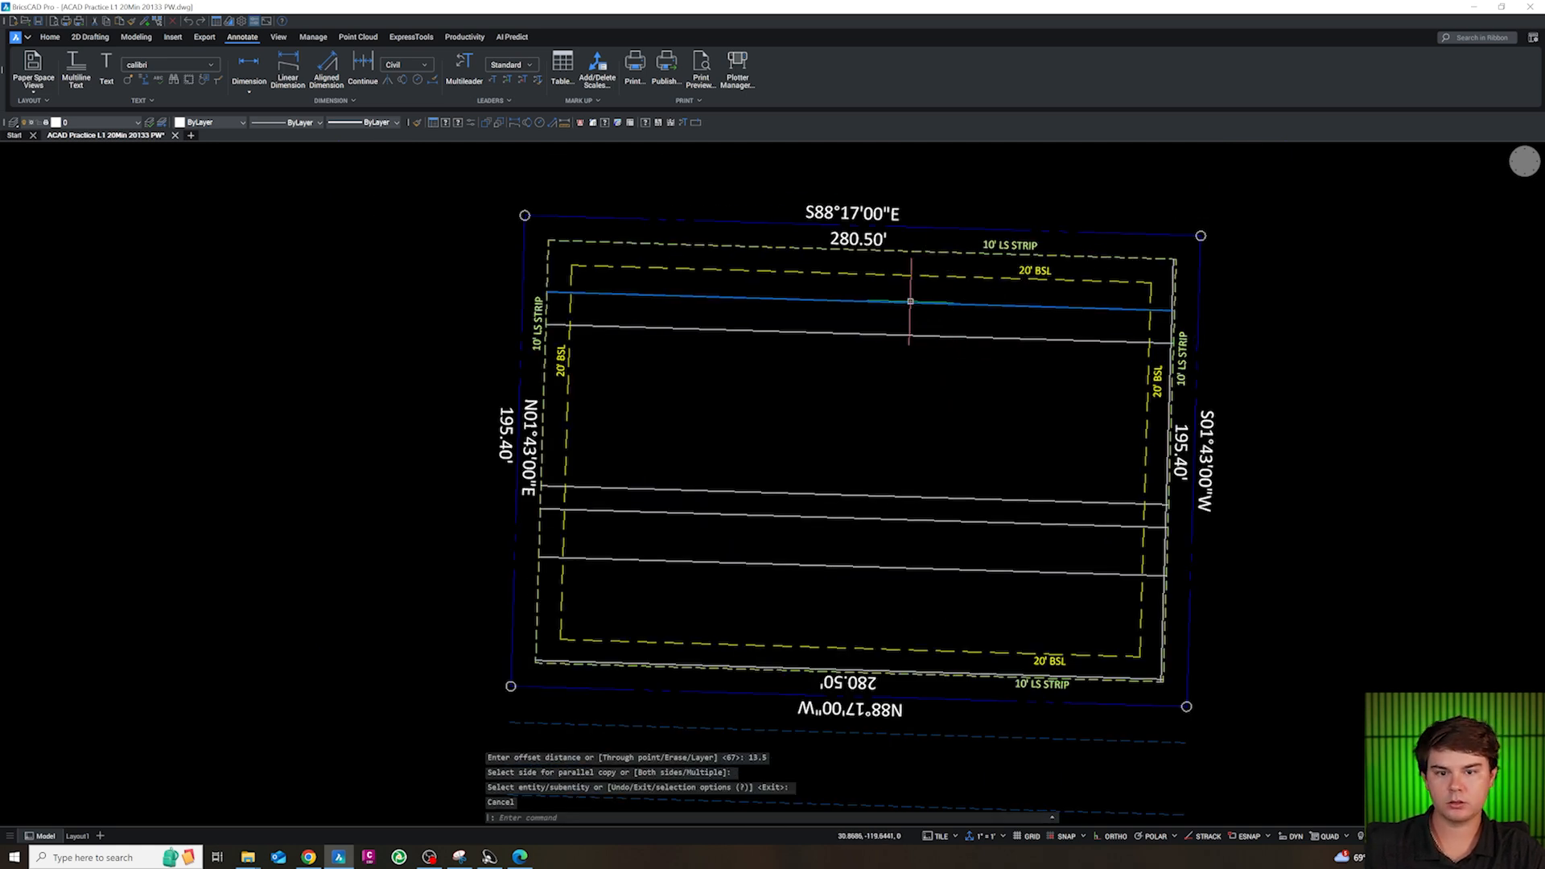
Offset the 13.5 ft offset line 20 ft north, close to the north landscape strip line
text(o)
key(Return)
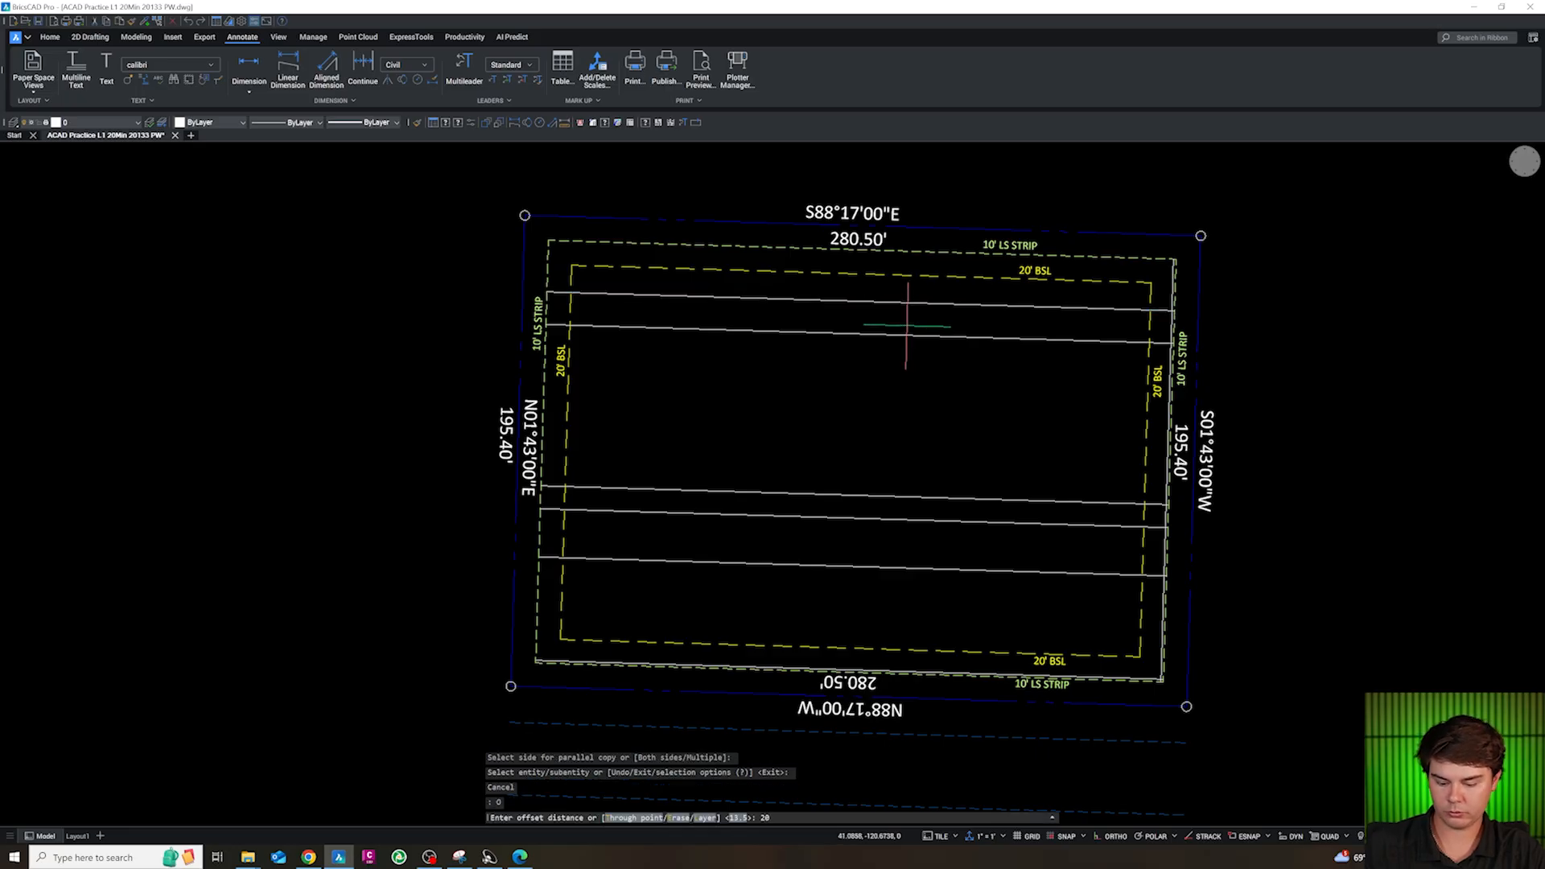
text(20)
key(Return)
key(Escape)
scroll(958, 321, down, 3)
scroll(1062, 396, up, 3)
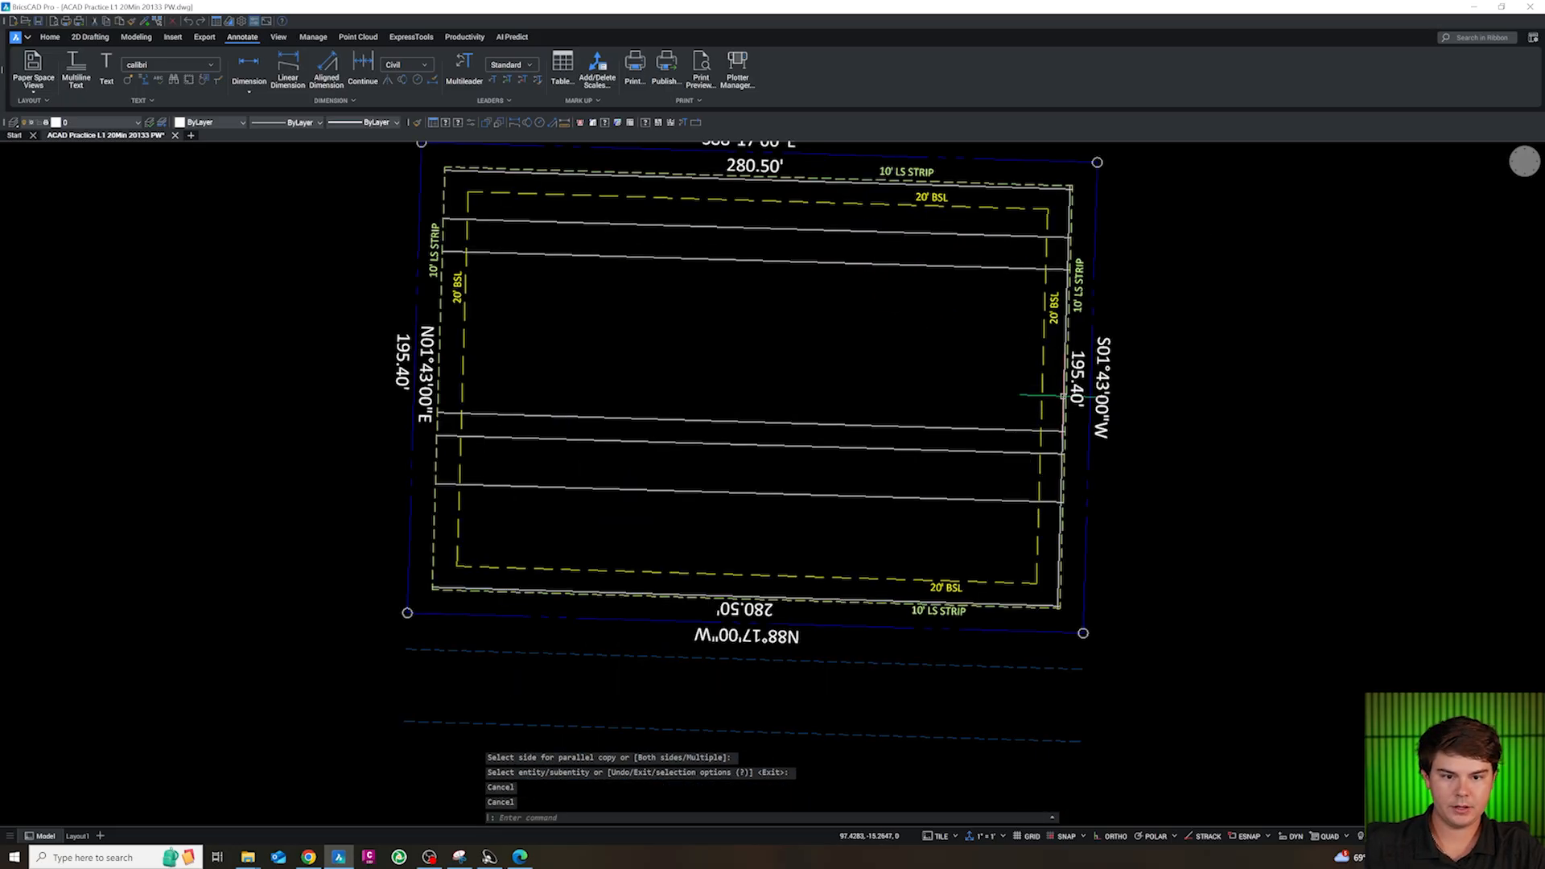
Offset the white line inside the east landscape strip 20 ft west into the site
click(1063, 397)
scroll(1063, 395, up, 2)
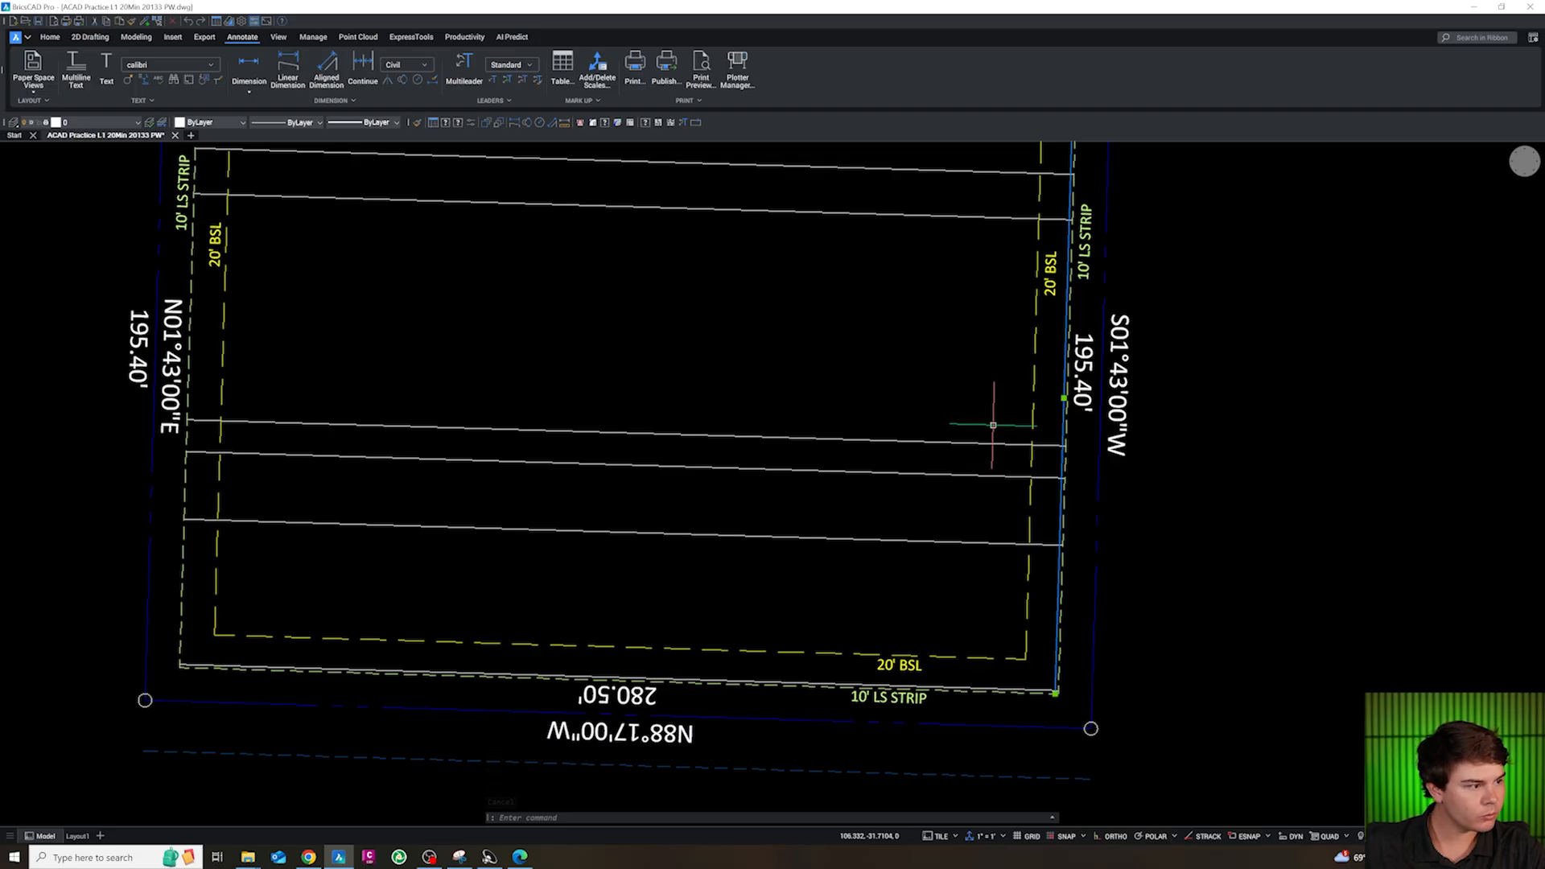
text(o)
key(Return)
text(20)
key(Return)
click(925, 414)
key(Escape)
key(Escape)
Offset the first inner north-south line 24 ft west
click(996, 393)
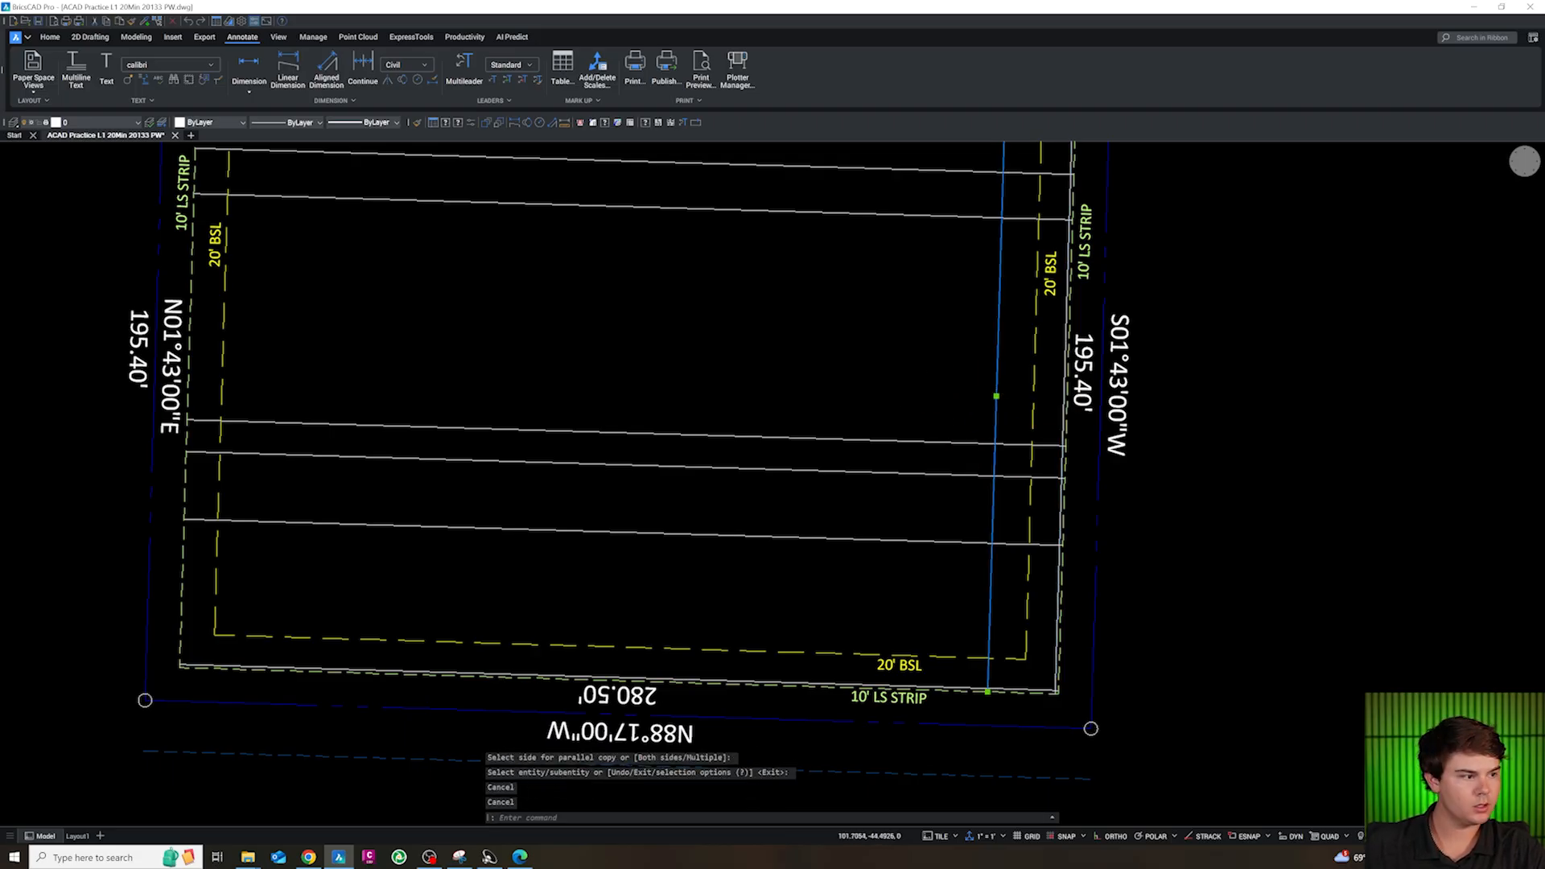
text(o)
key(Return)
text(24)
key(Return)
click(885, 386)
key(Escape)
Offset the 24 ft offset line 20 ft further west
click(914, 370)
text(o)
key(Return)
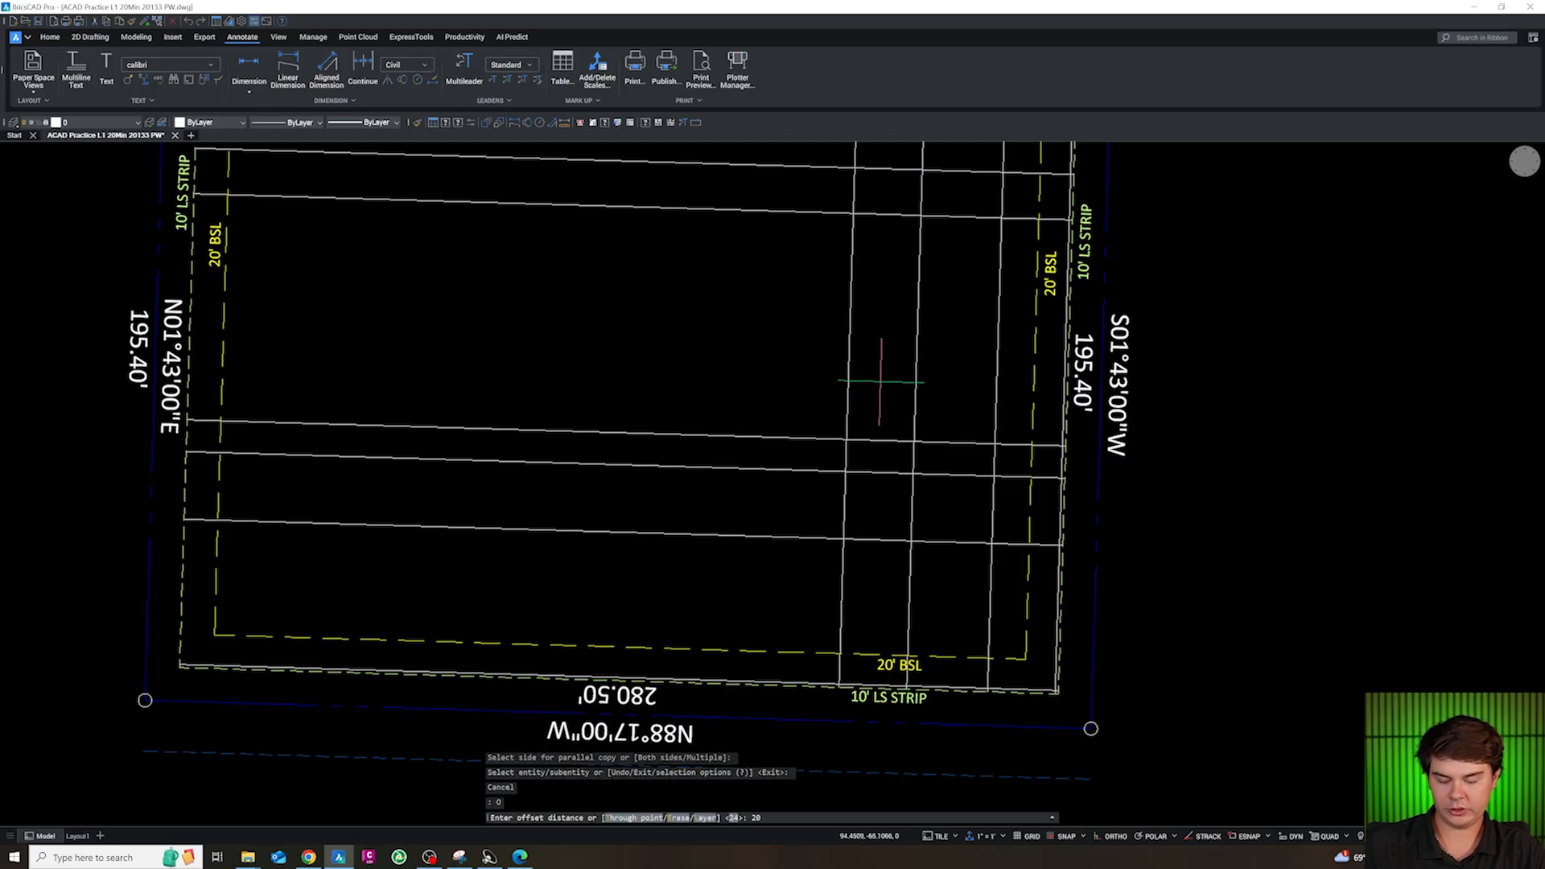
text(20)
key(Return)
click(848, 372)
key(Escape)
Offset the westernmost inner north-south line 10 ft west
click(847, 373)
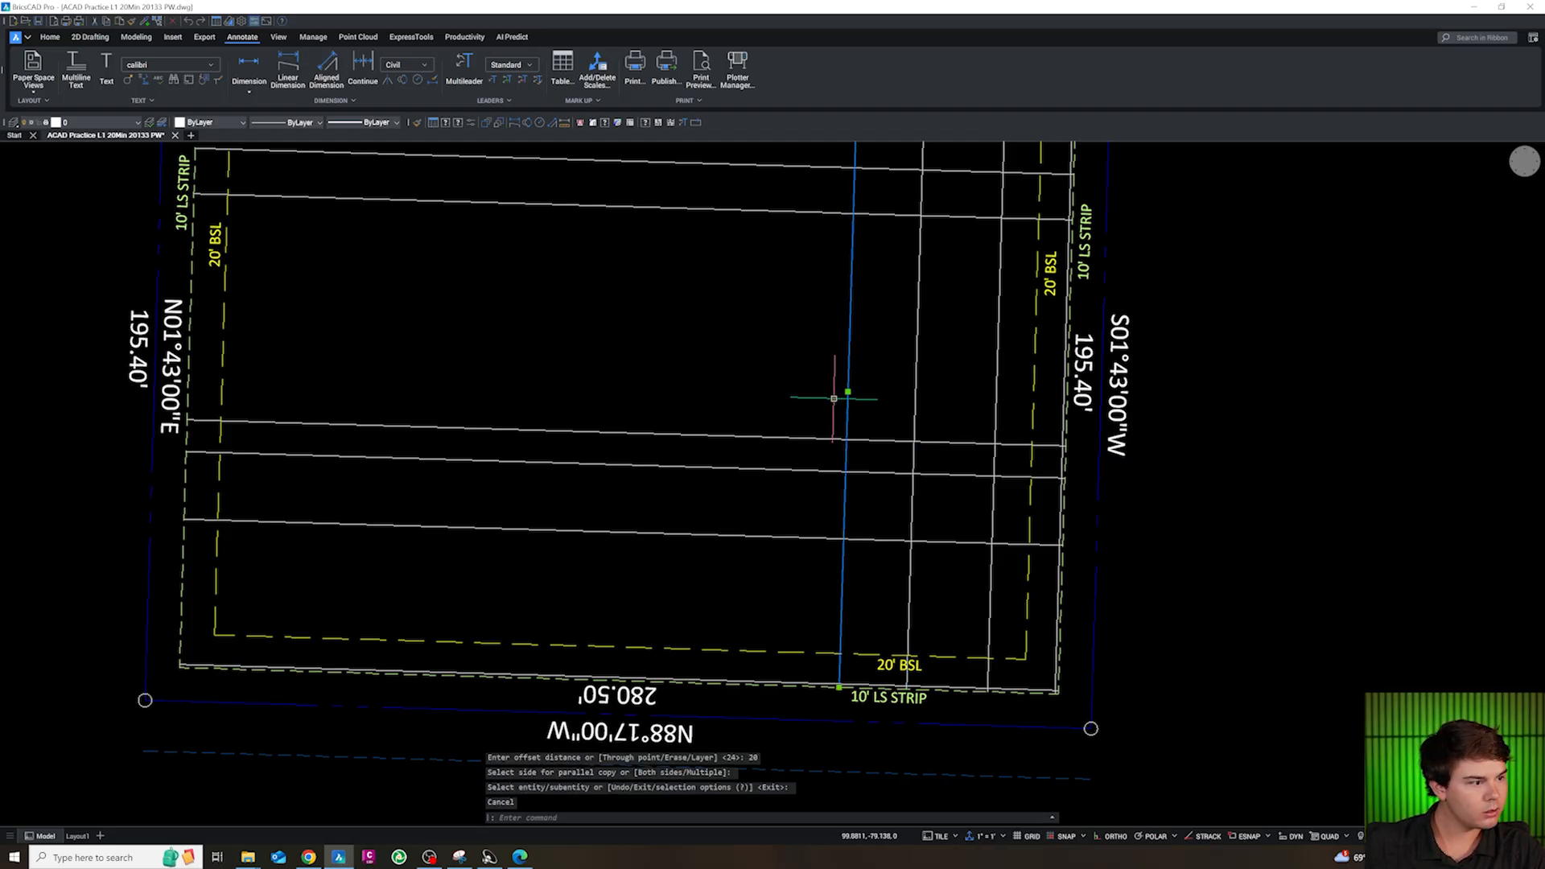
text(o)
key(Return)
text(10)
key(Return)
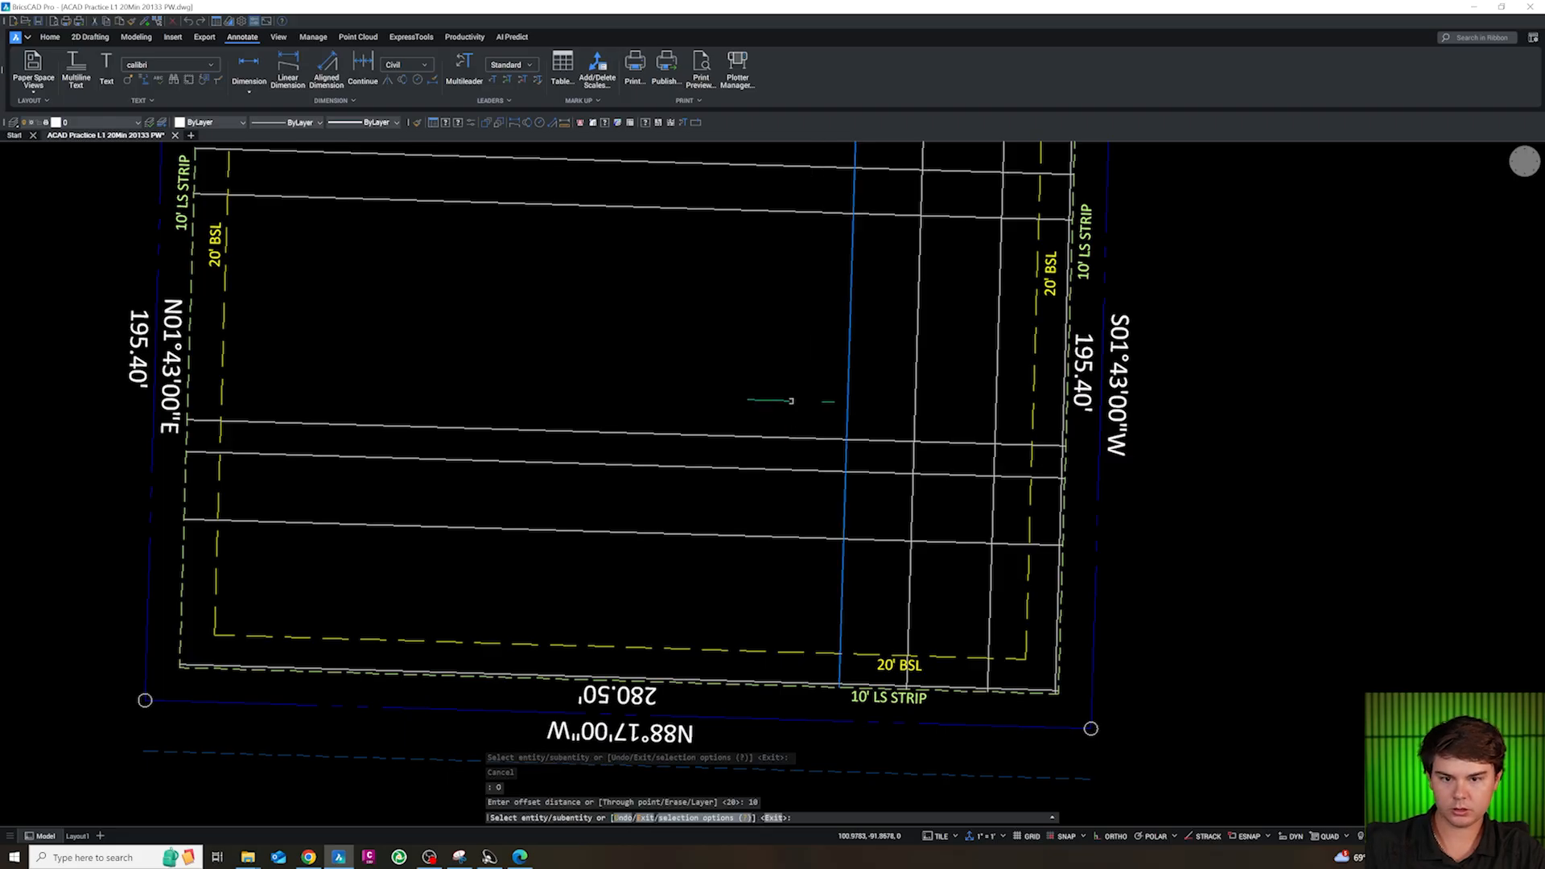
click(788, 402)
key(Escape)
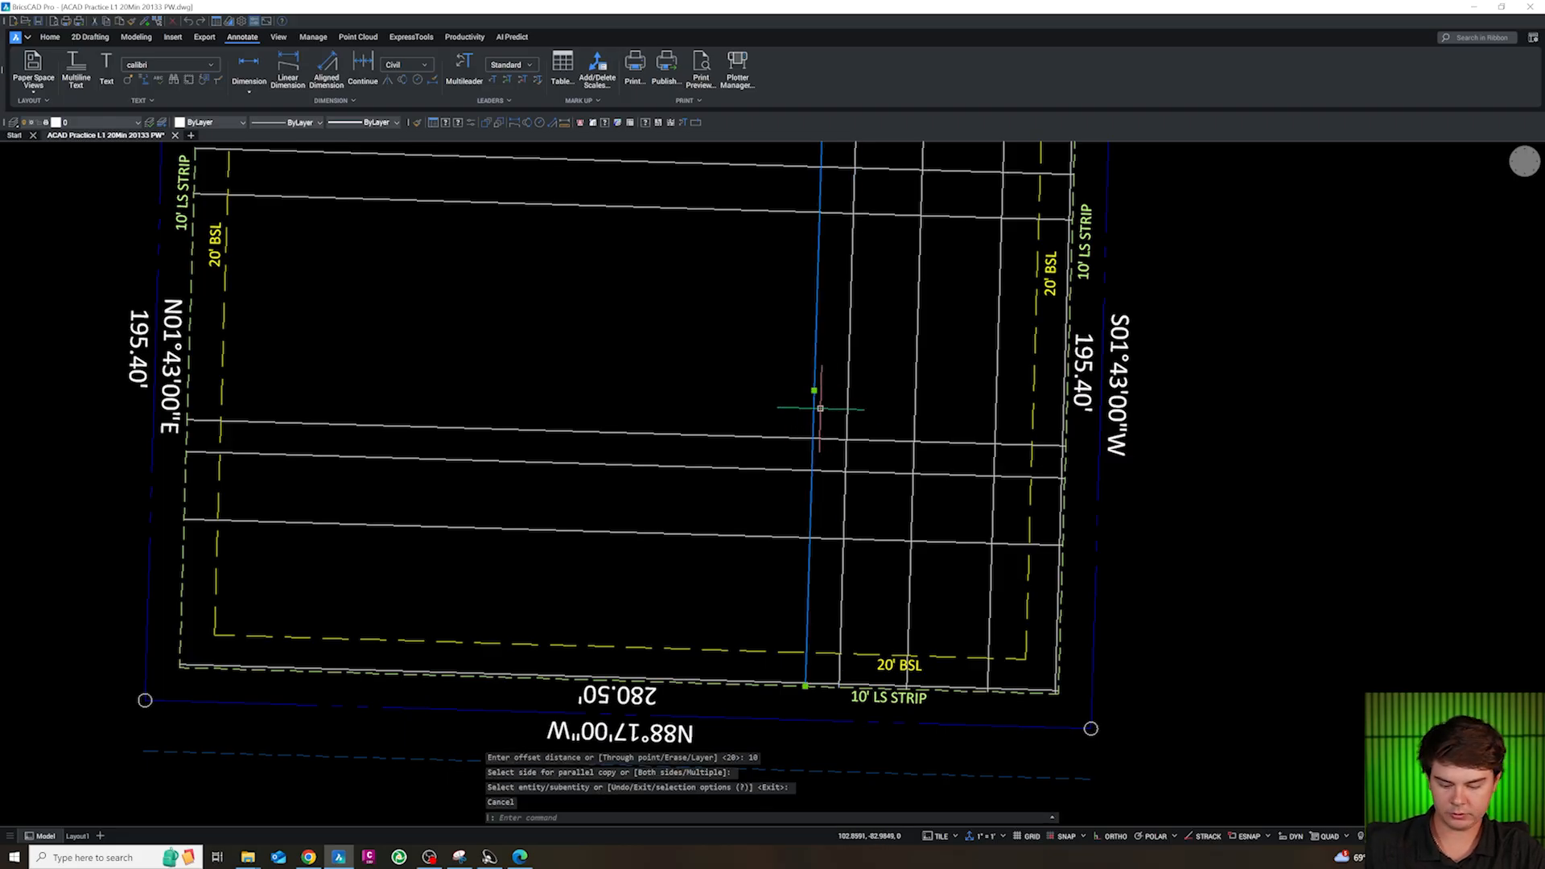
Offset the 10 ft offset line 75 ft west across the middle of the site
text(o)
key(Return)
text(75)
key(Return)
click(643, 386)
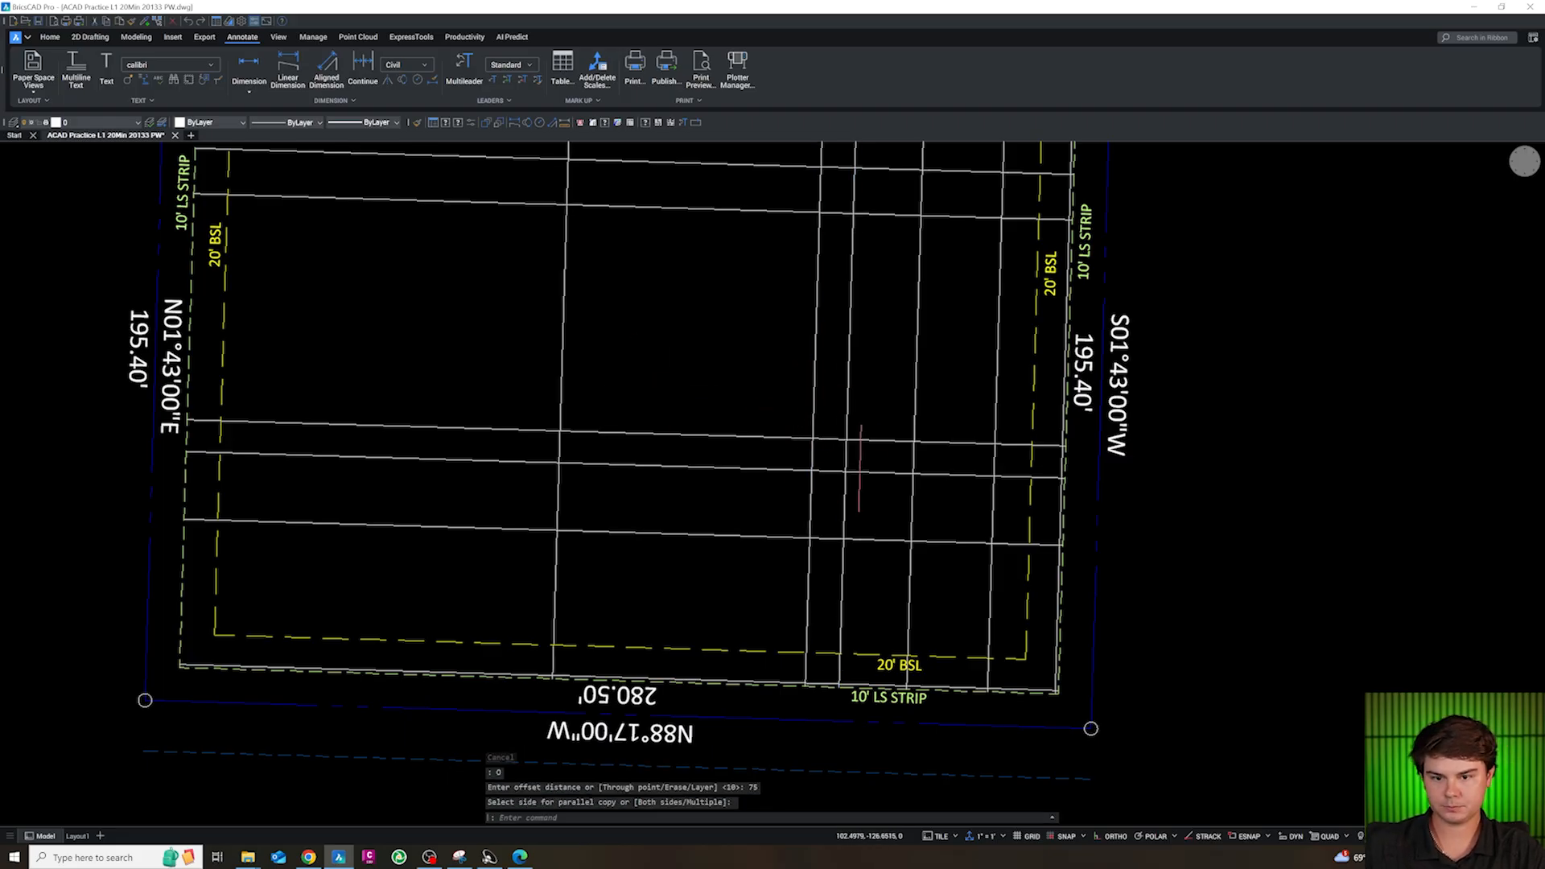
scroll(690, 379, down, 3)
scroll(690, 379, up, 3)
key(Escape)
key(Escape)
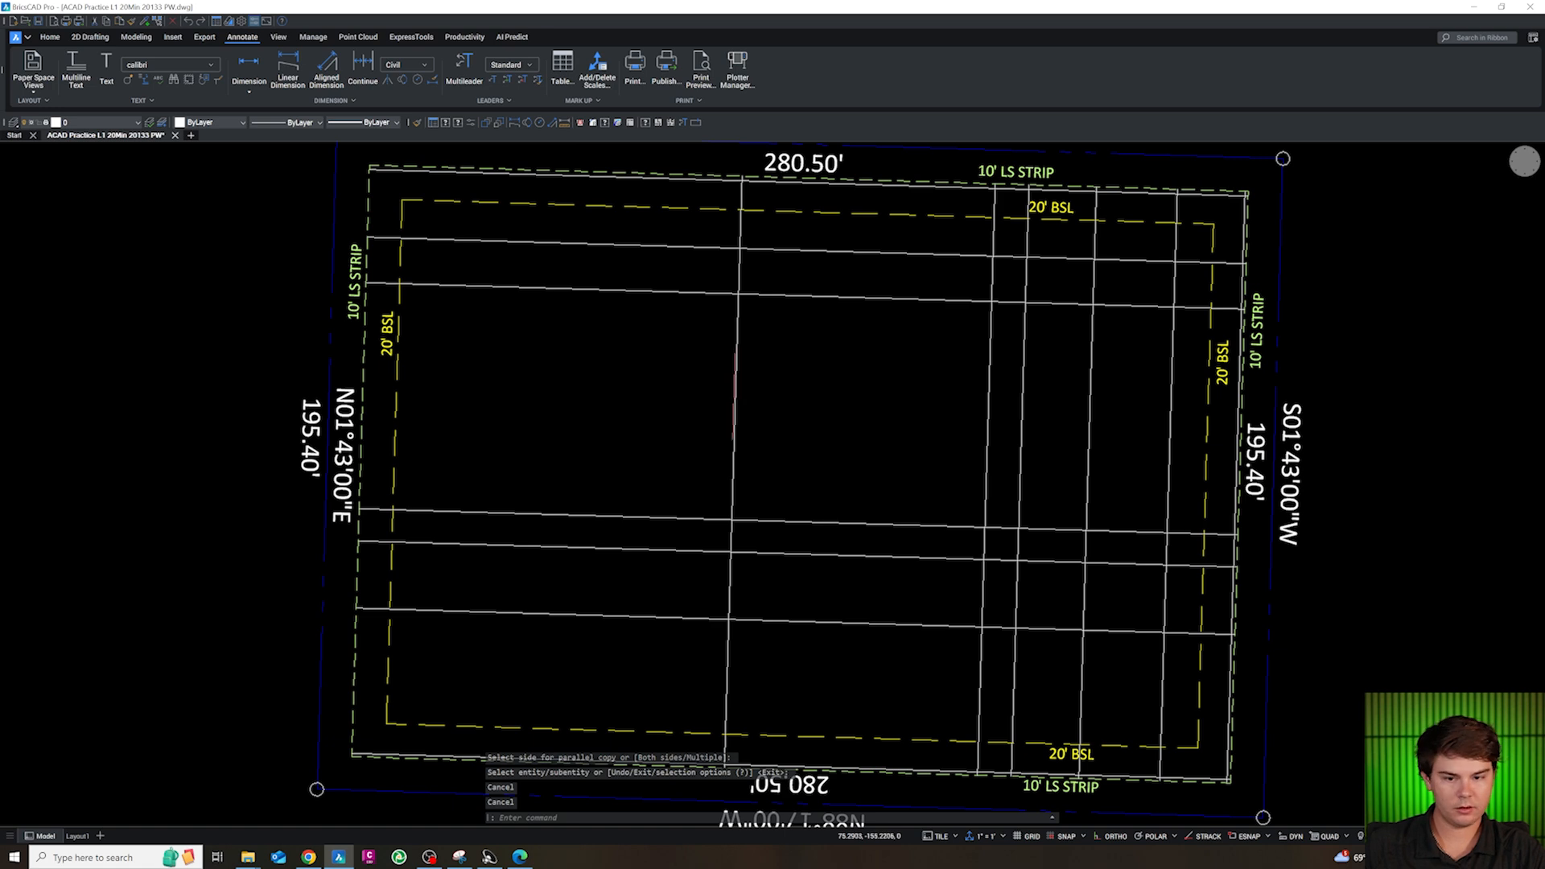
Offset the 75 ft offset line 15 ft west
click(735, 401)
text(o)
key(Return)
text(15)
key(Return)
click(703, 409)
key(Escape)
key(Escape)
Offset the 15 ft offset line 20 ft west as the westernmost inner north-south line
mouse_move(684, 406)
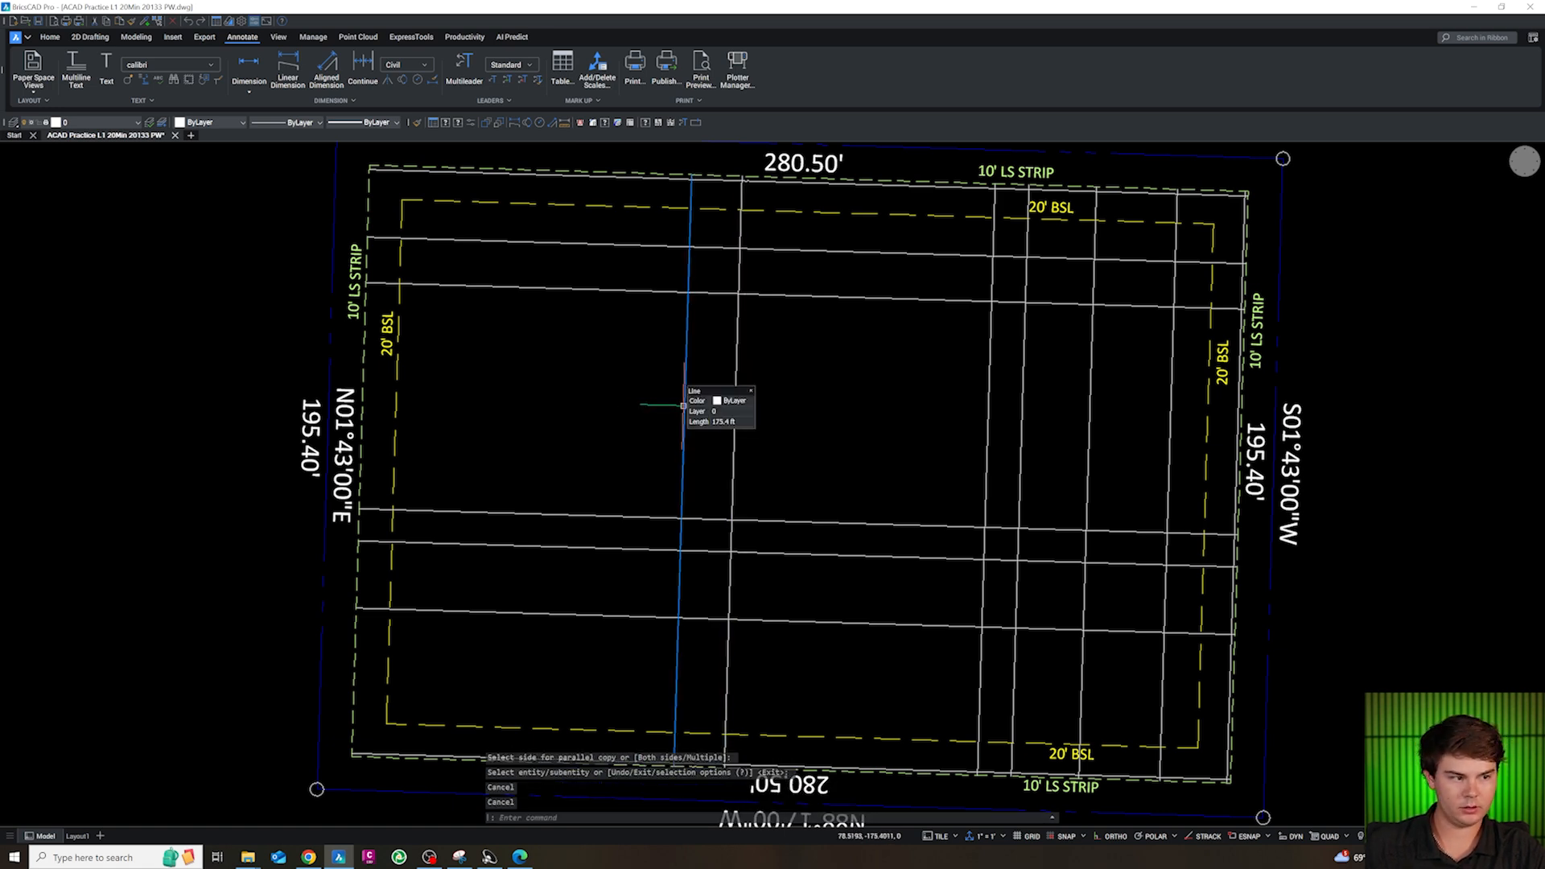
text(o)
key(Return)
text(20)
key(Return)
click(559, 374)
key(Escape)
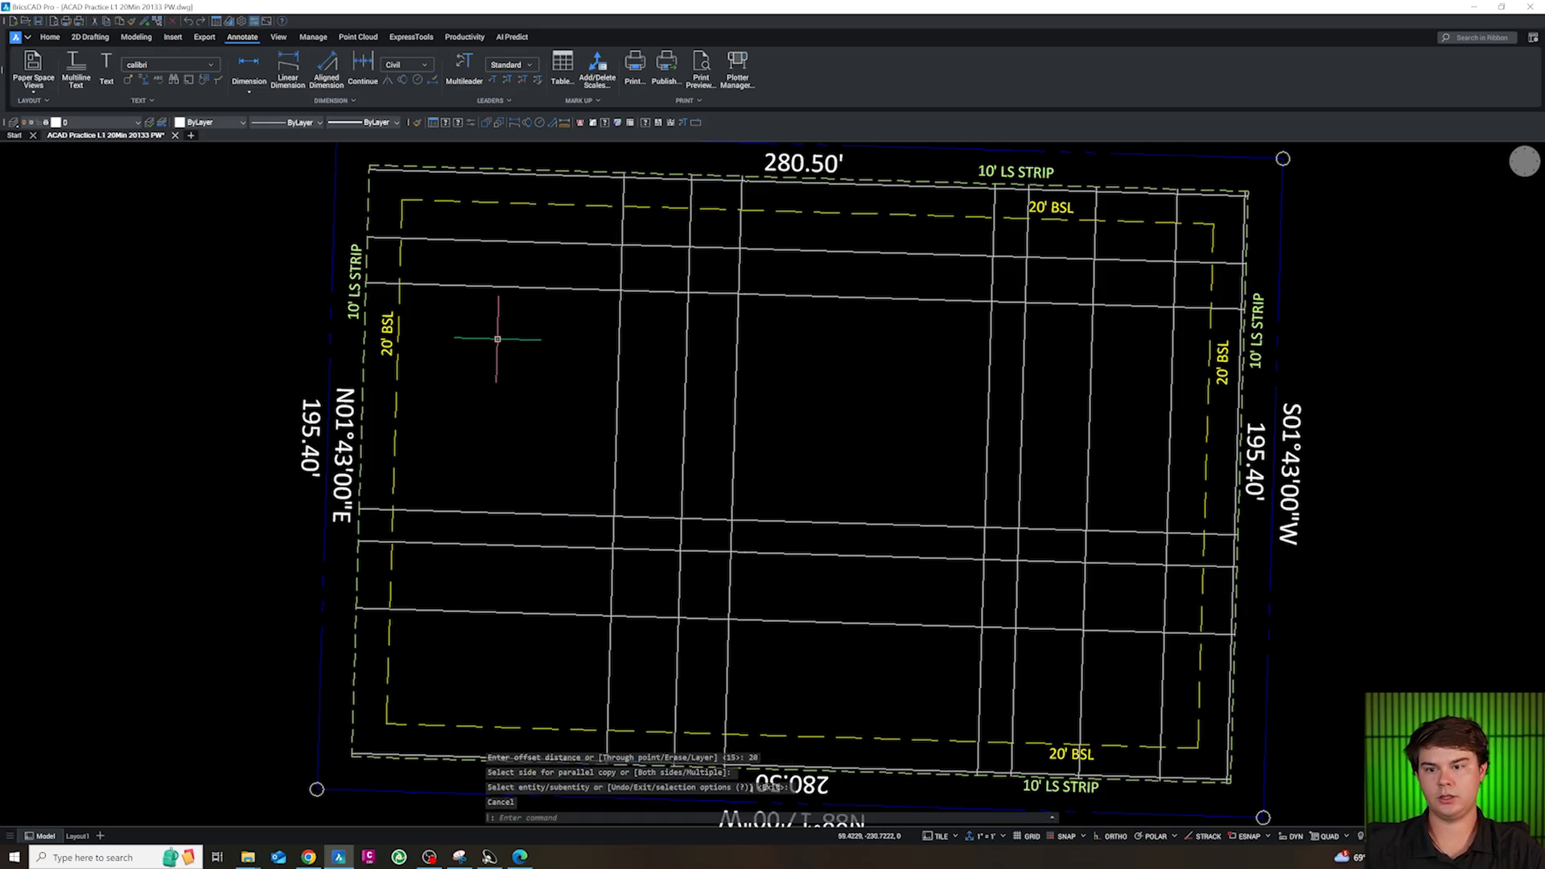
Trim the five inner east-west lines between the west 20' BSL line and the westernmost inner north-south line
text(tr)
key(Return)
click(536, 344)
click(494, 239)
click(541, 648)
click(505, 505)
key(Return)
Delete the leftover line stubs between the west landscape strip line and the west 20' BSL line
click(374, 610)
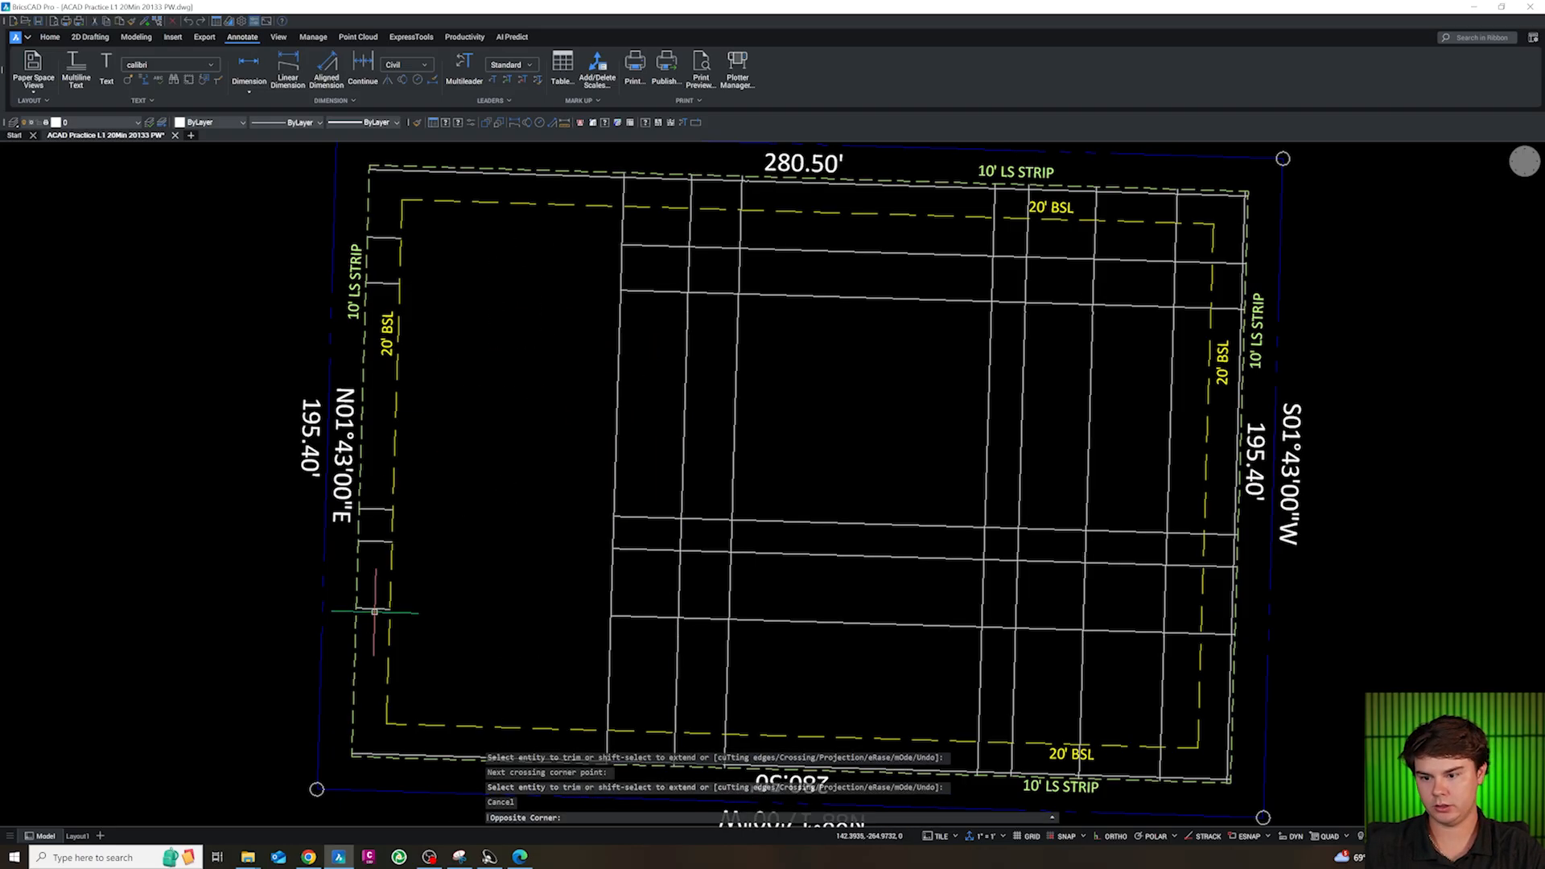
click(372, 599)
mouse_move(381, 617)
mouse_down()
mouse_move(377, 496)
mouse_move(377, 621)
mouse_up()
key(Delete)
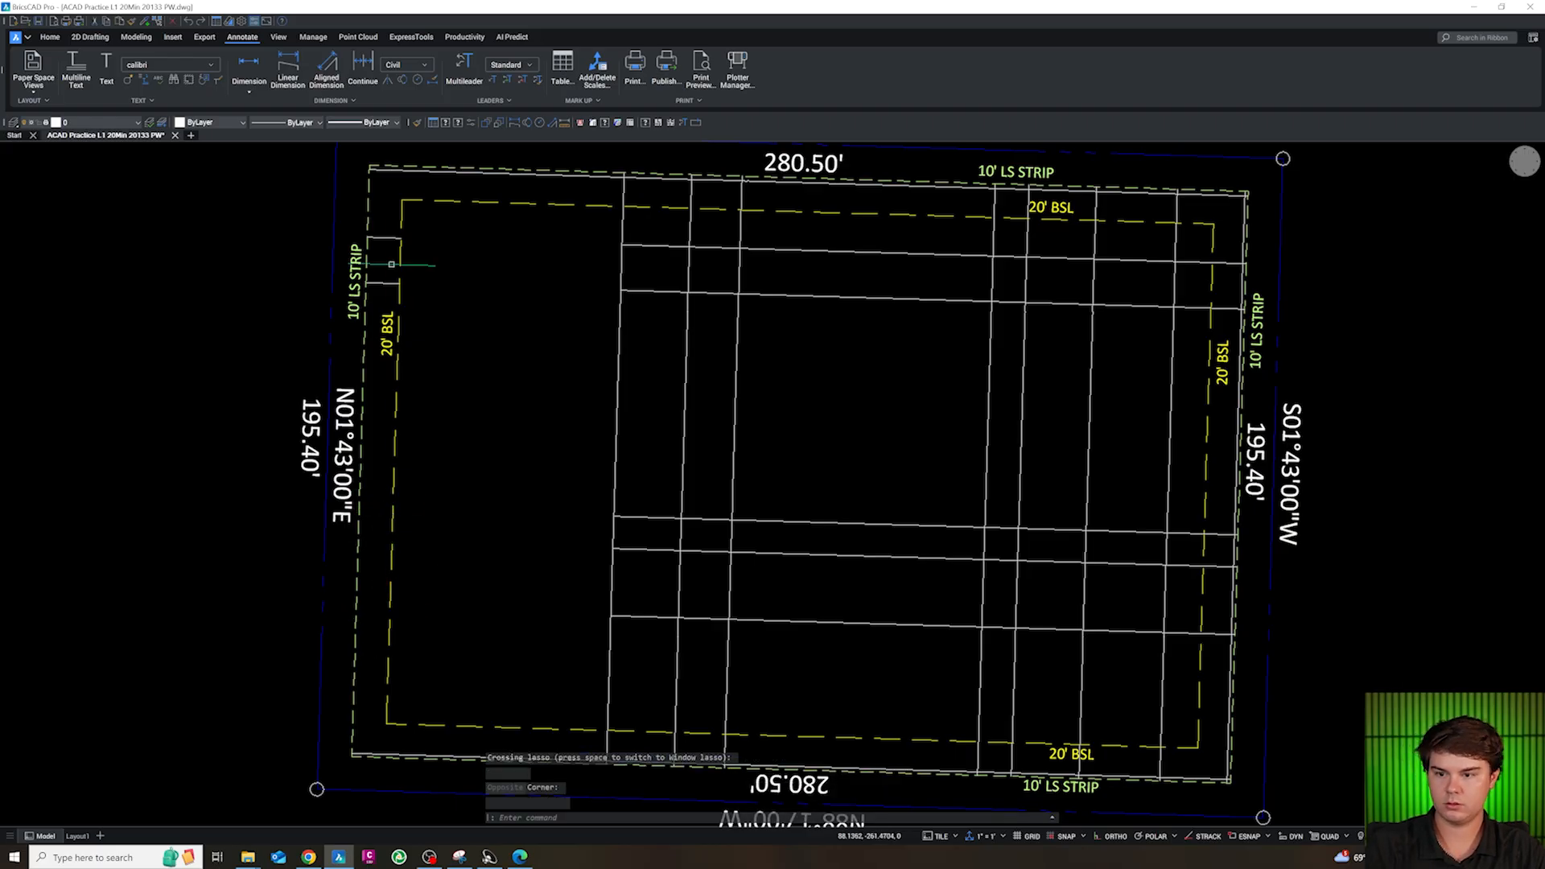
scroll(436, 429, down, 3)
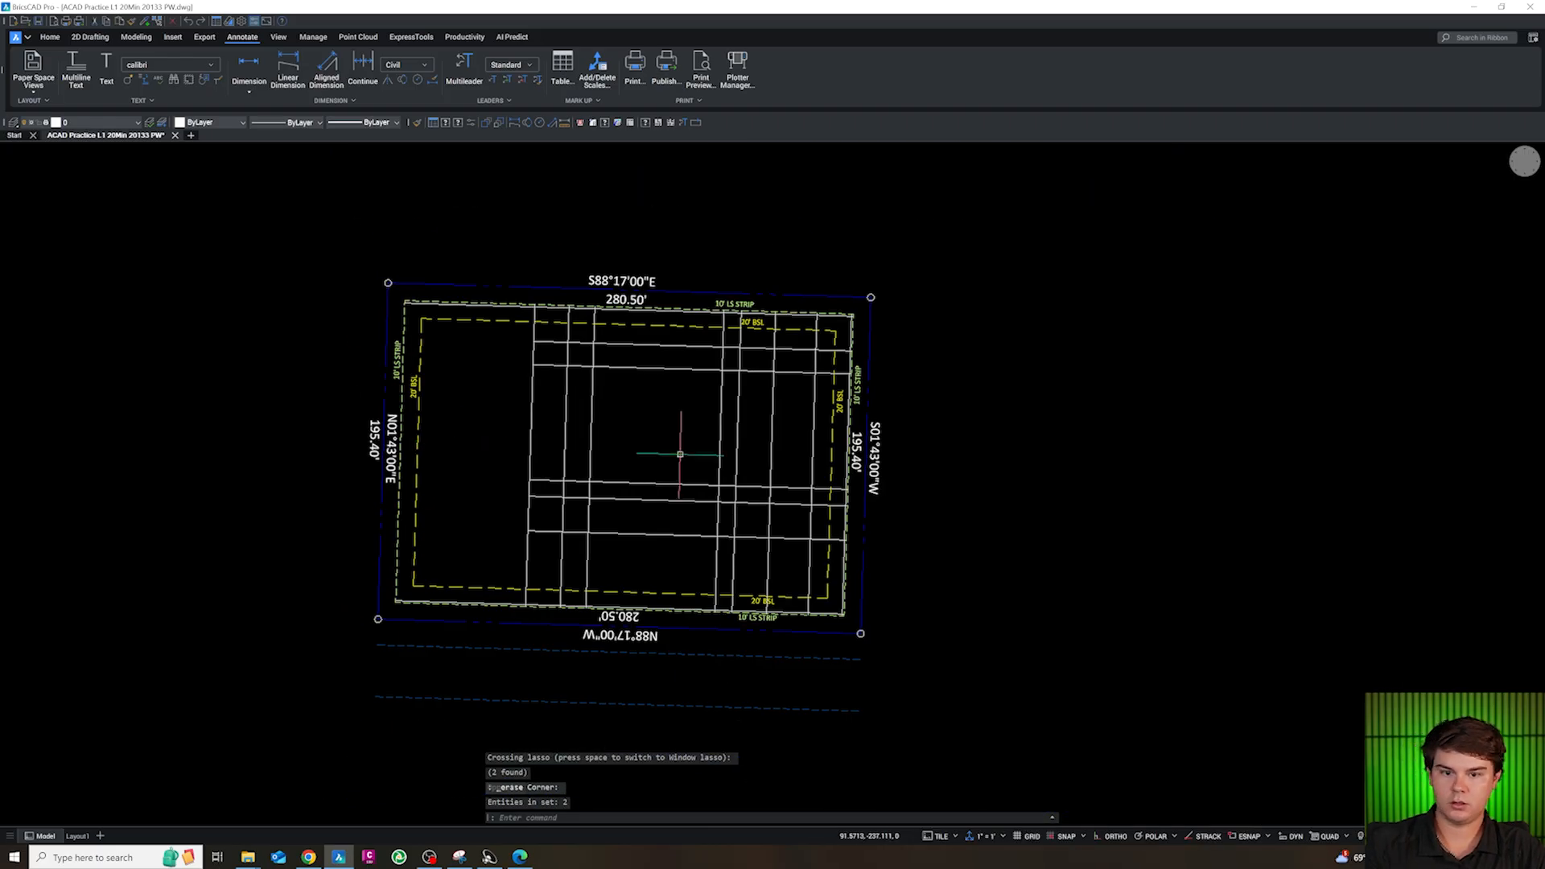
scroll(708, 437, up, 3)
key(Escape)
key(Escape)
key(Escape)
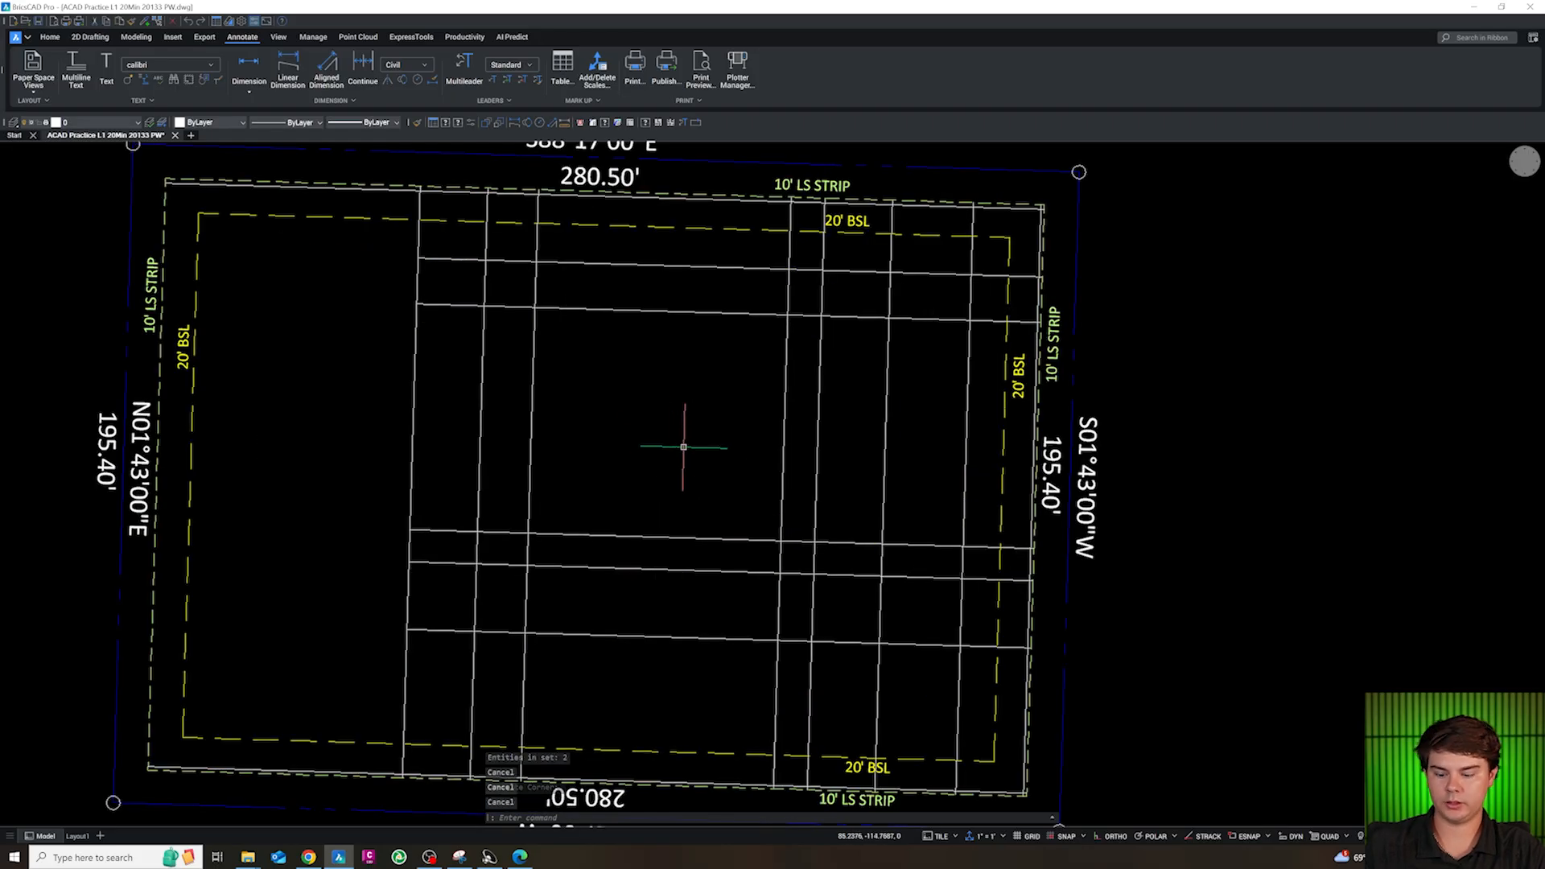
scroll(676, 445, down, 4)
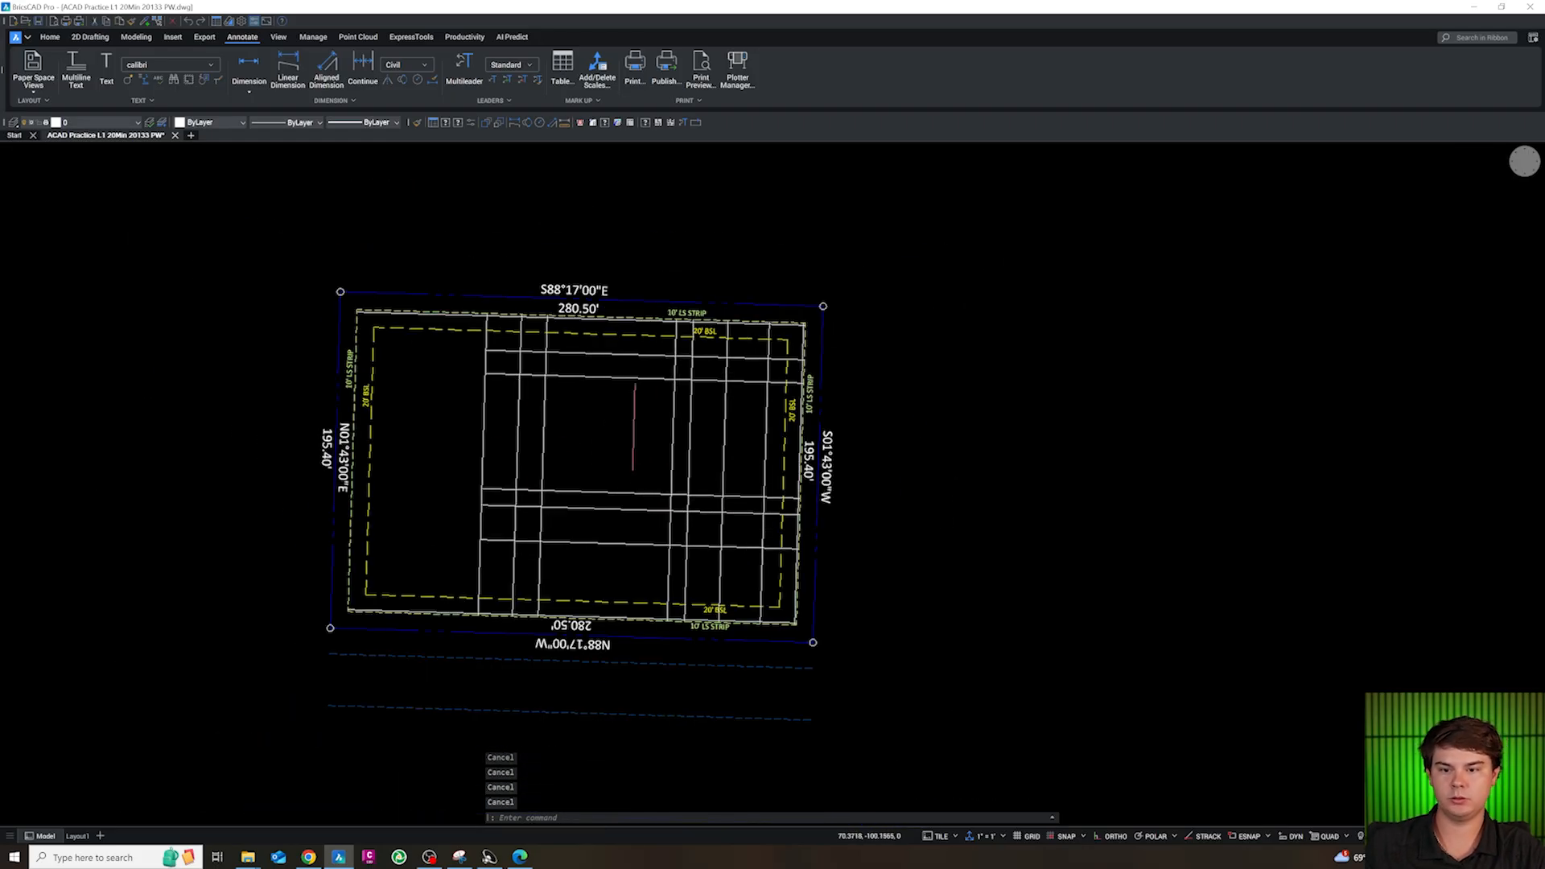
scroll(634, 427, up, 3)
text(REC)
key(Return)
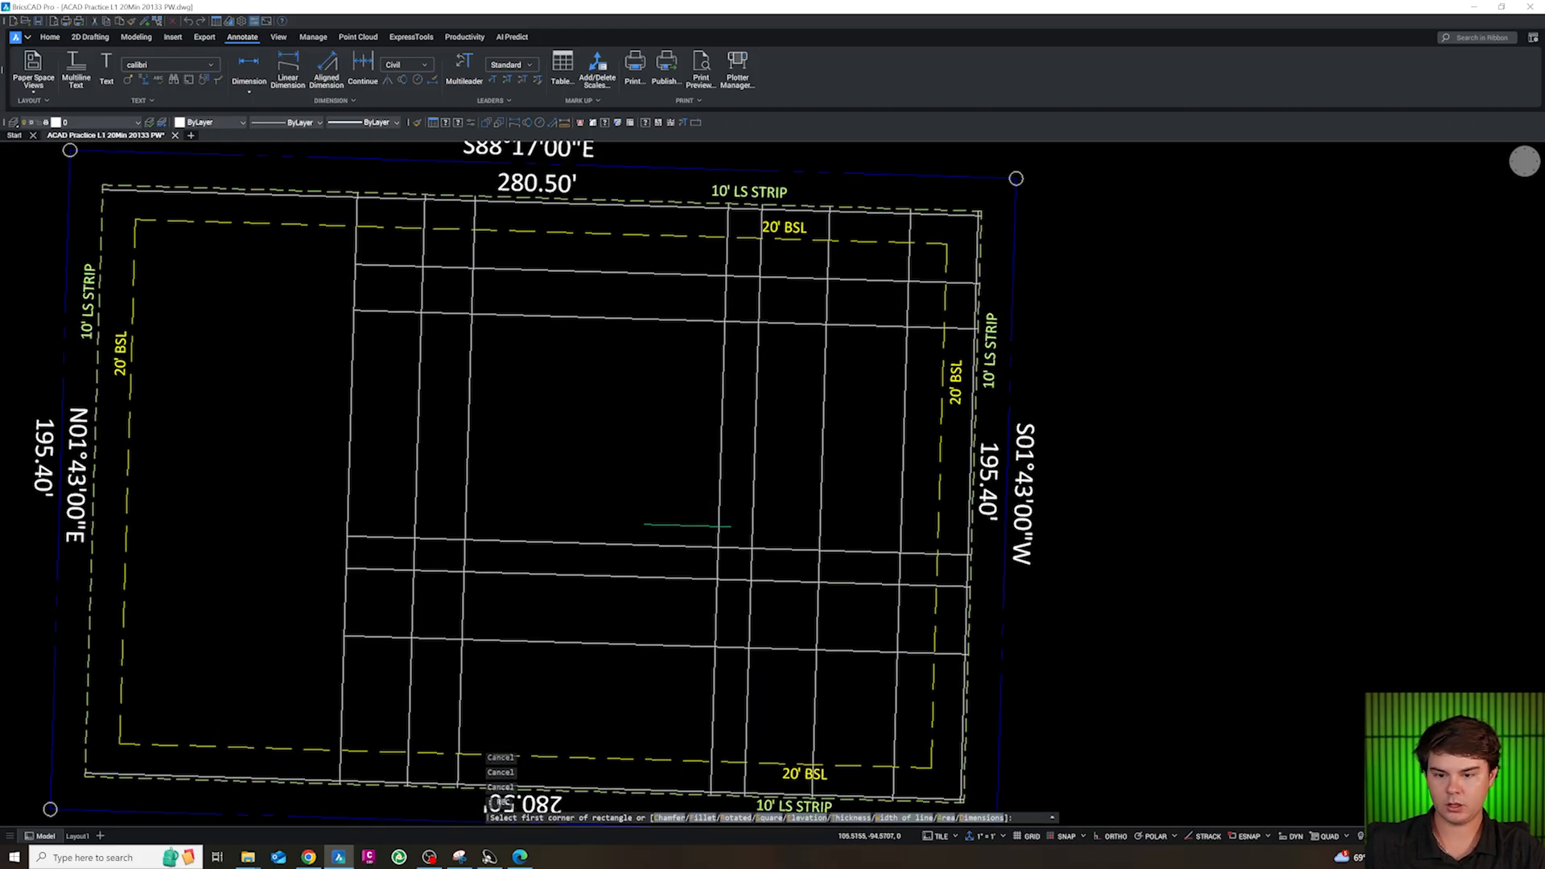
shift+right_click(688, 519)
click(713, 593)
key(Escape)
key(Escape)
key(Escape)
Draw a rectangle around the large central cell between the apparent intersections at its southeast and northwest corners
text(REC)
key(Return)
shift+right_click(709, 544)
key(a)
click(717, 547)
shift+right_click(473, 314)
key(a)
click(474, 315)
key(Escape)
Assign the line along the central cell's north edge to CA-SITE-BLDG, and match its properties back to layer 0
click(474, 314)
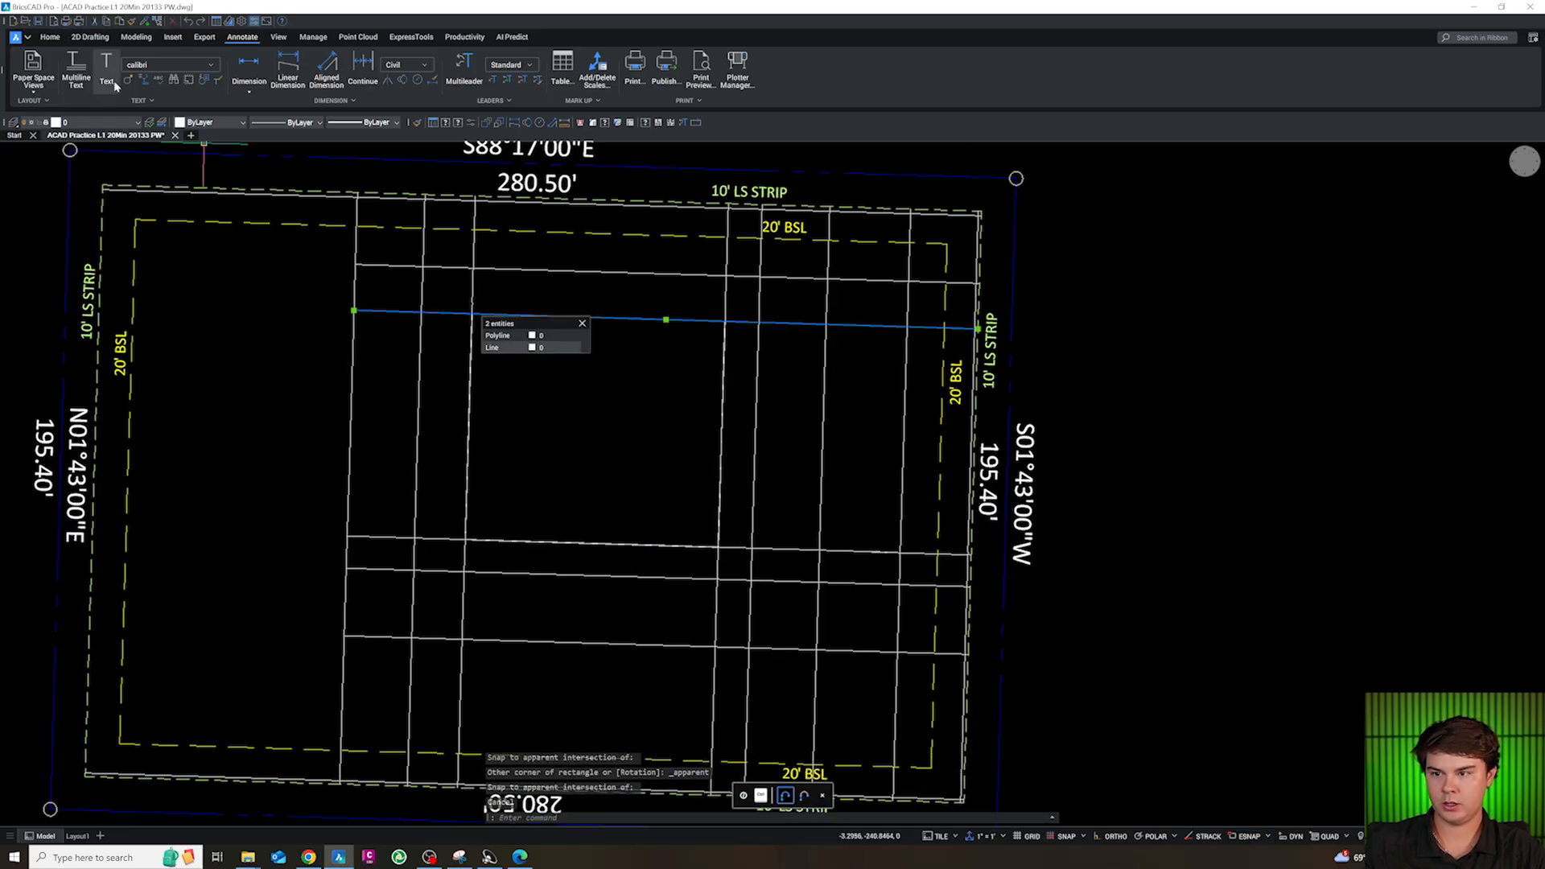
click(88, 123)
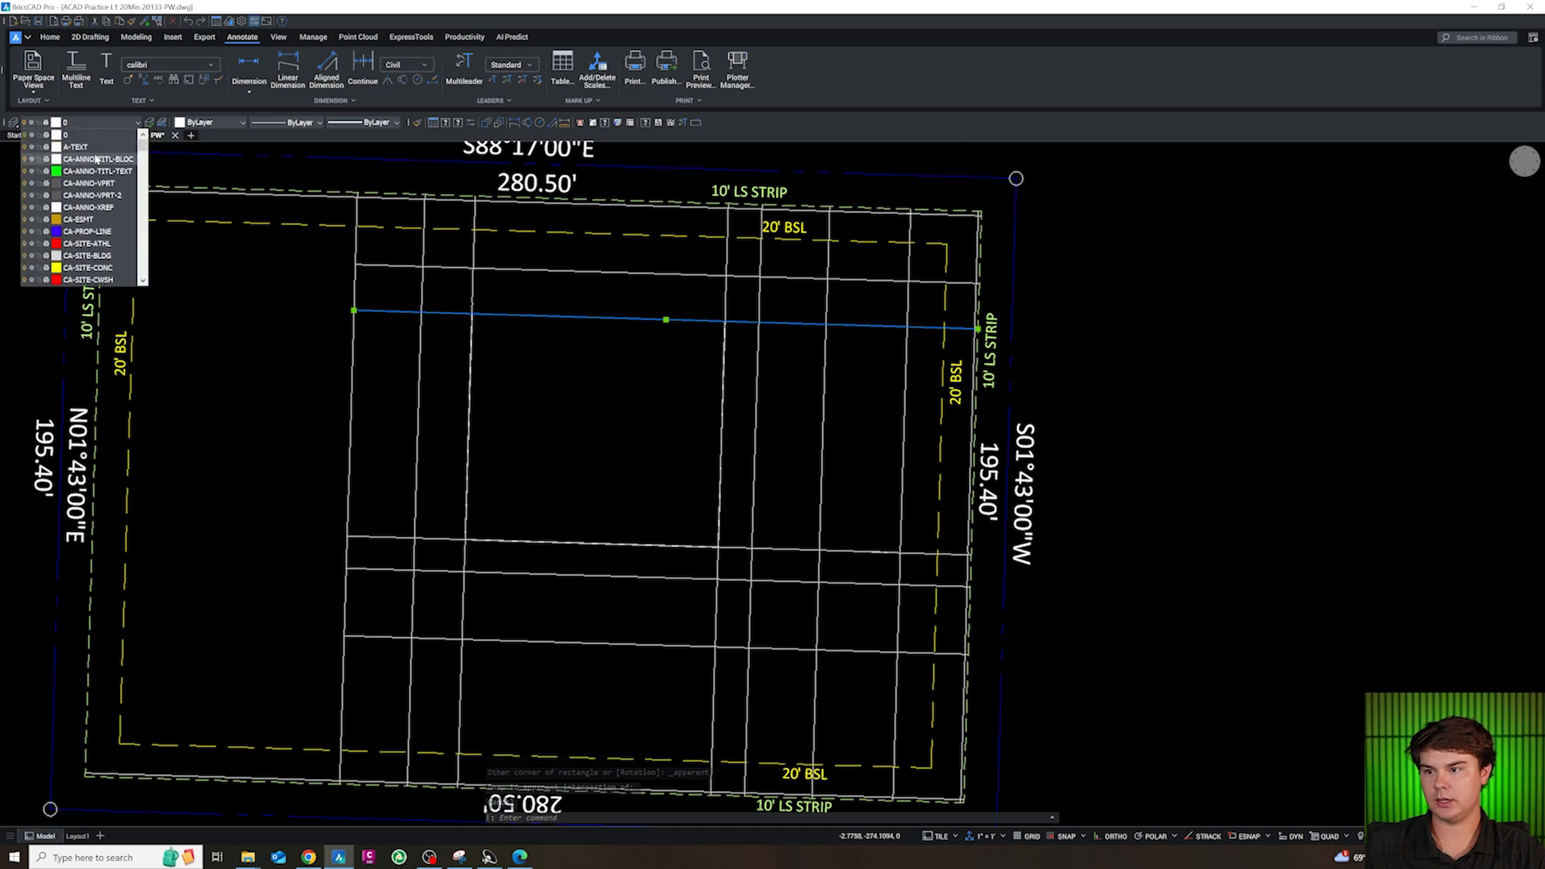
click(98, 256)
key(Escape)
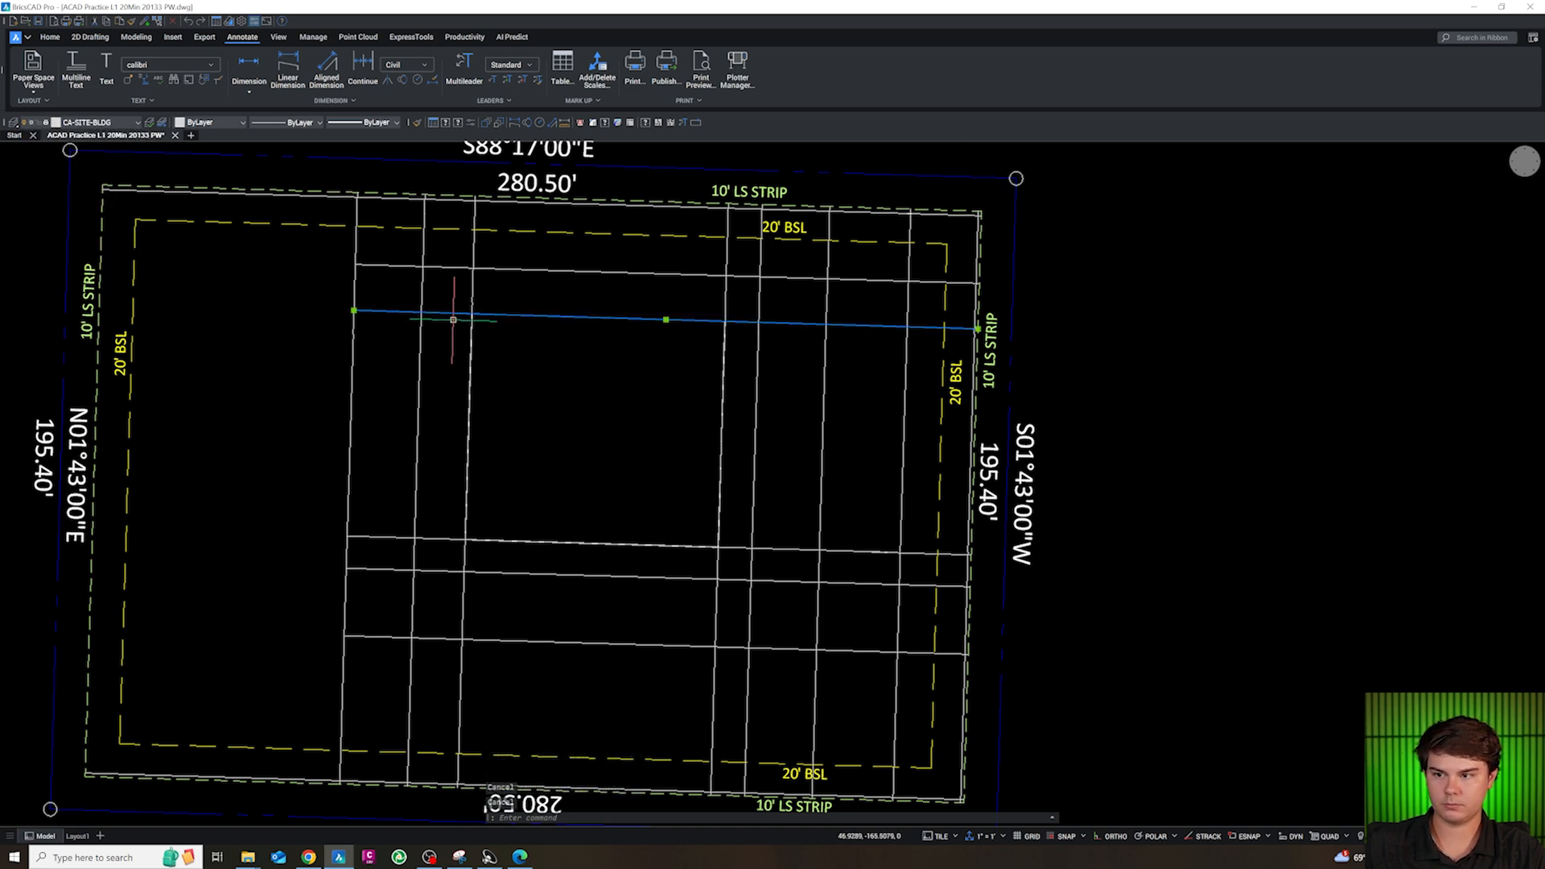
text(CG)
key(Return)
click(474, 322)
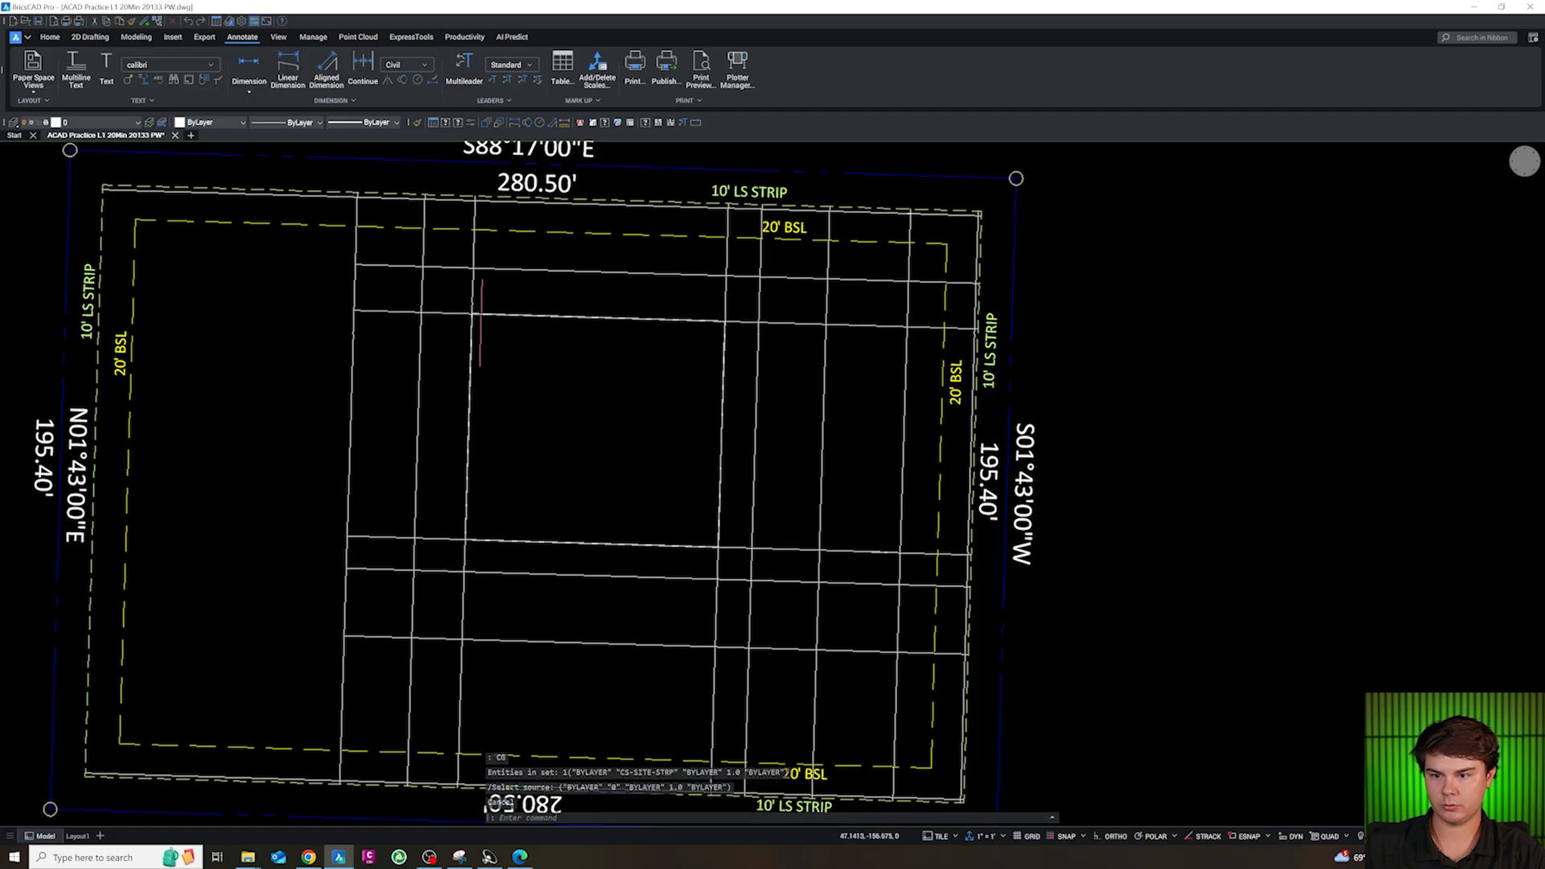
Assign the central rectangle to the CA-SITE-BLDG layer
click(469, 334)
click(107, 122)
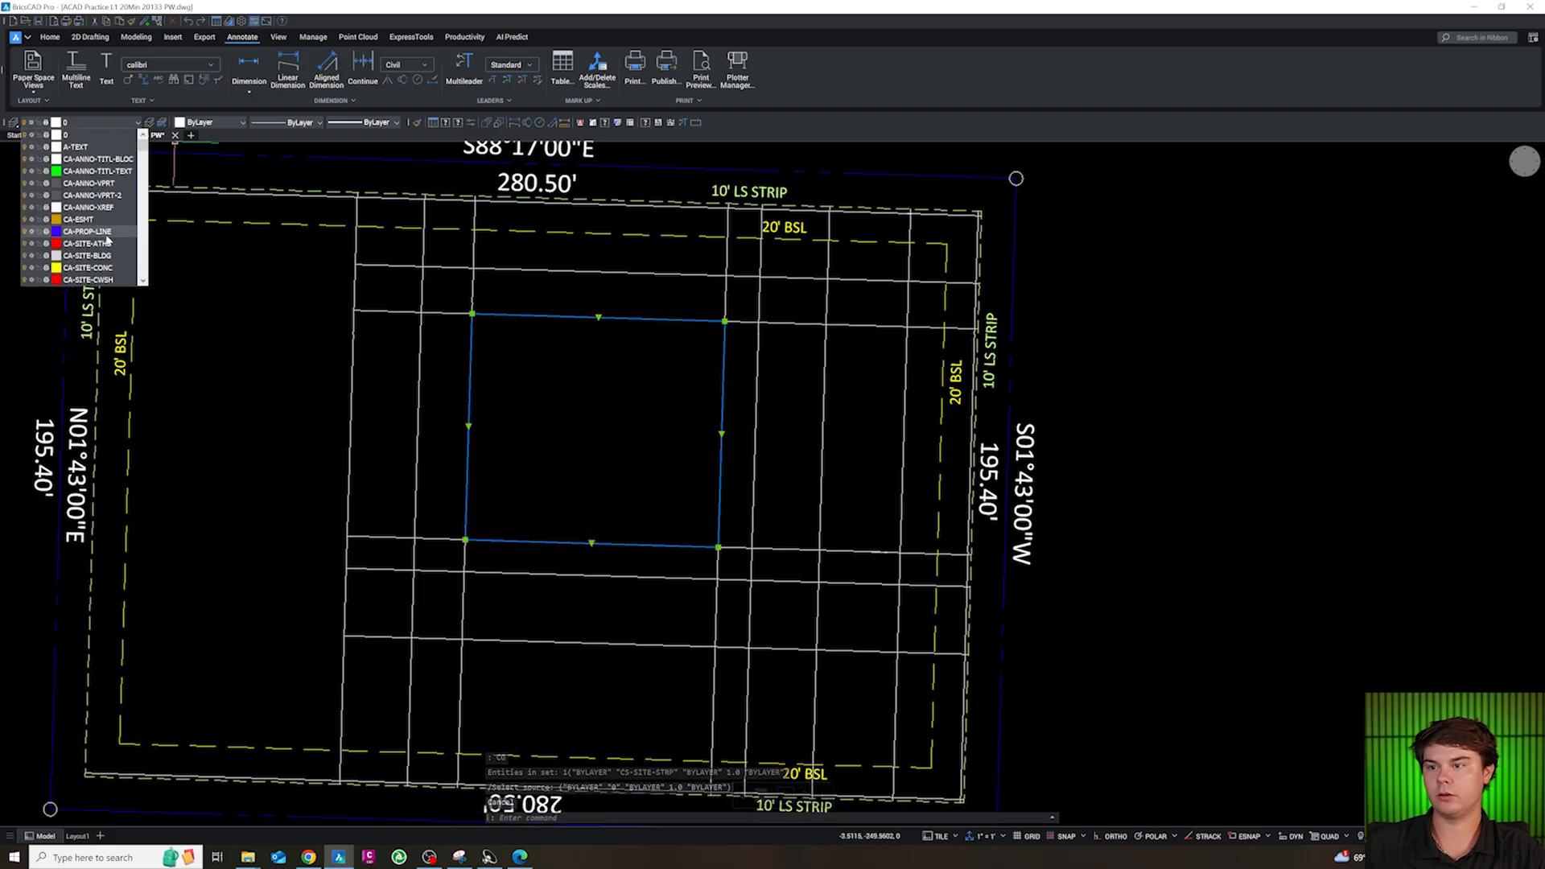
click(92, 258)
key(Escape)
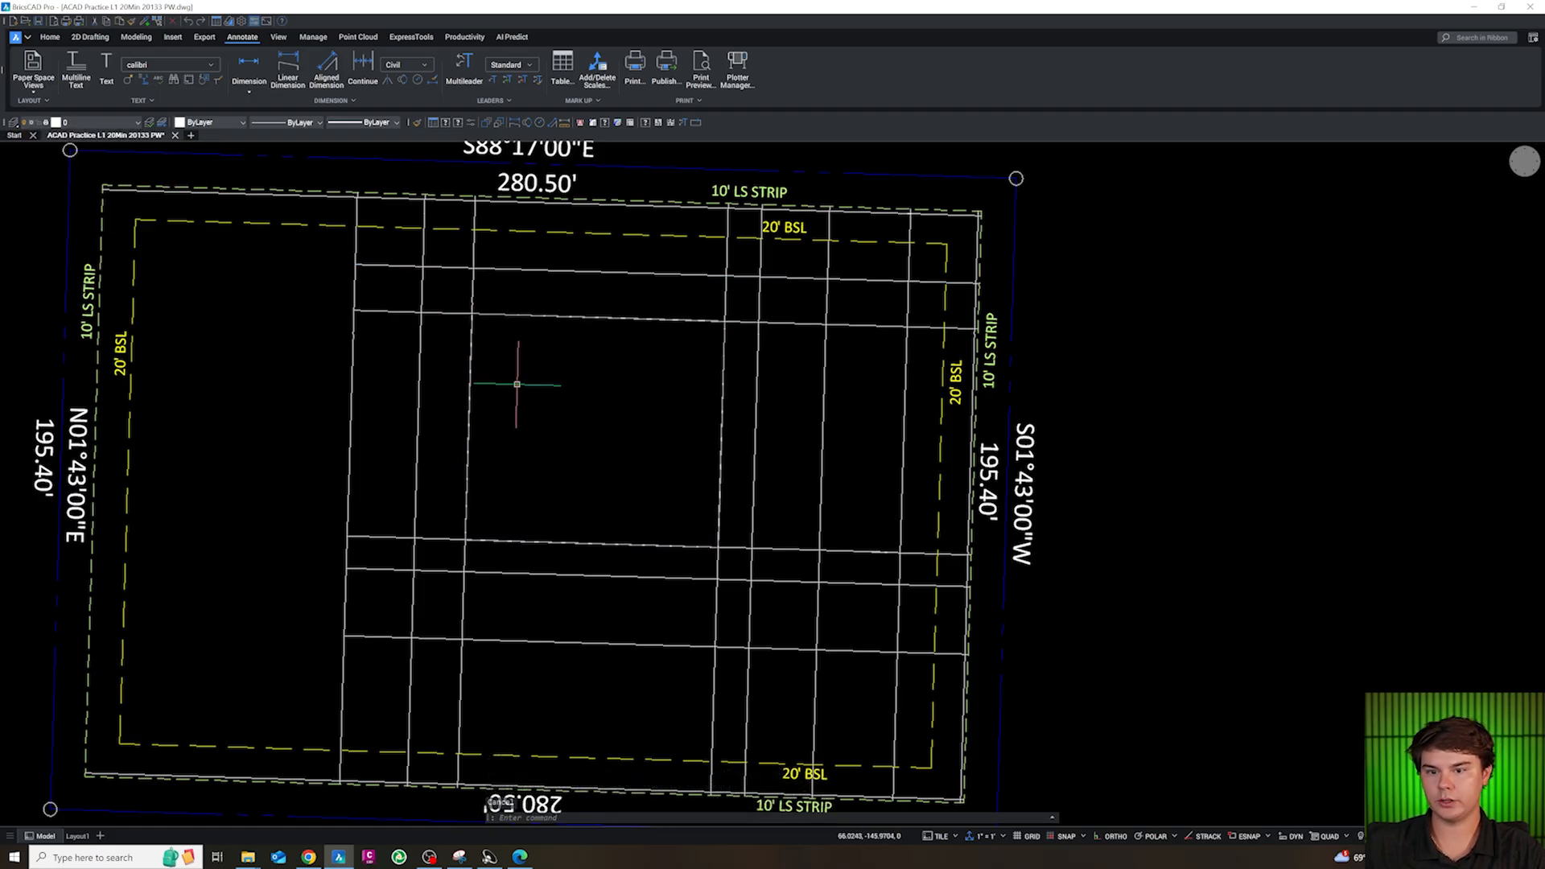
scroll(483, 347, up, 3)
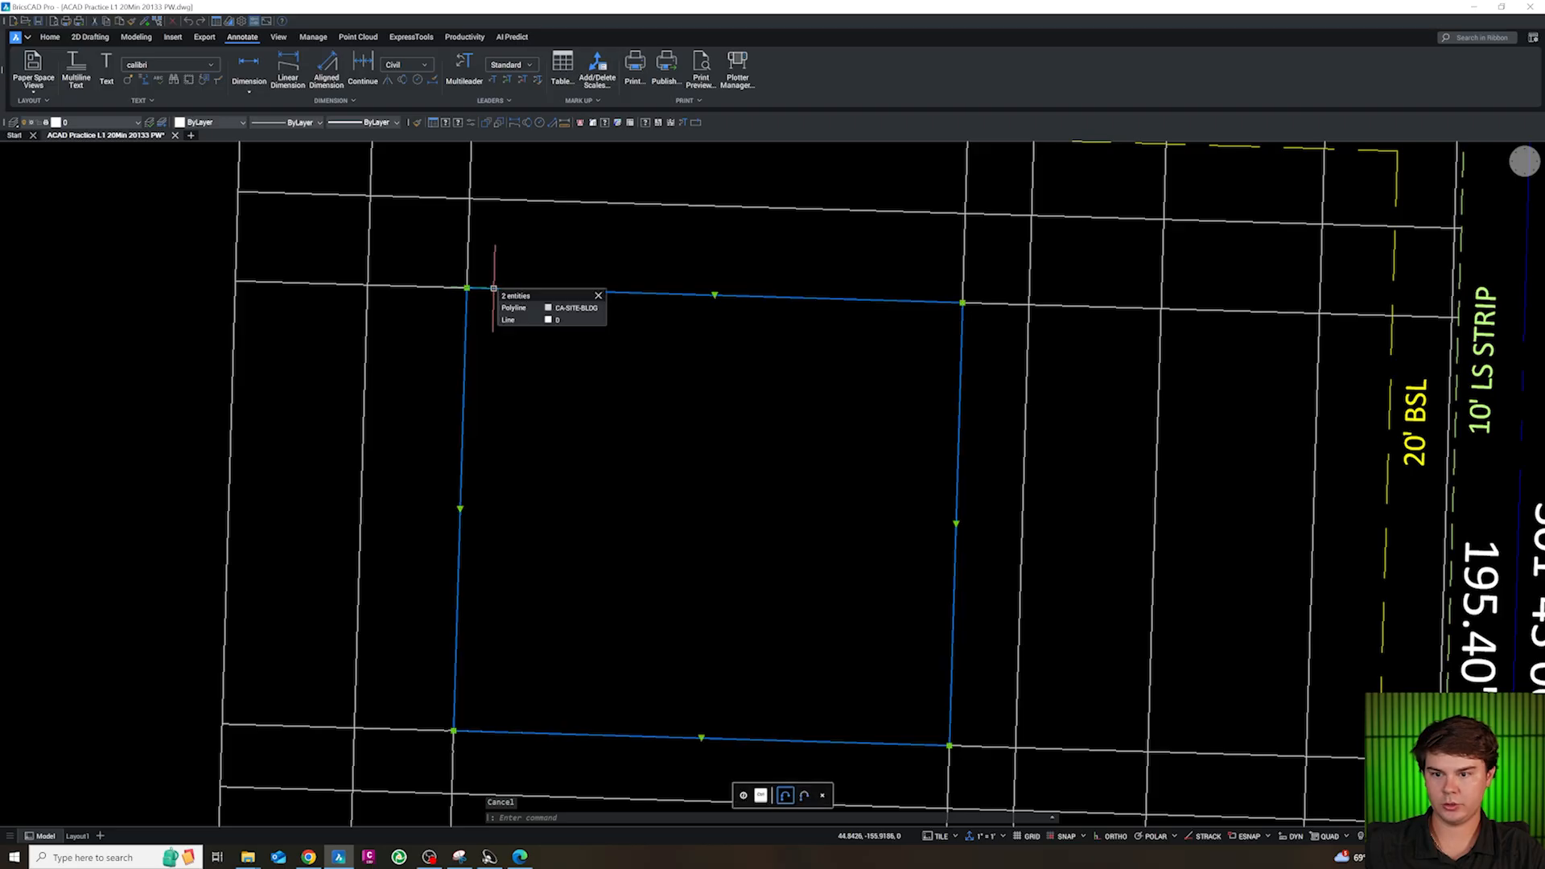
key(Escape)
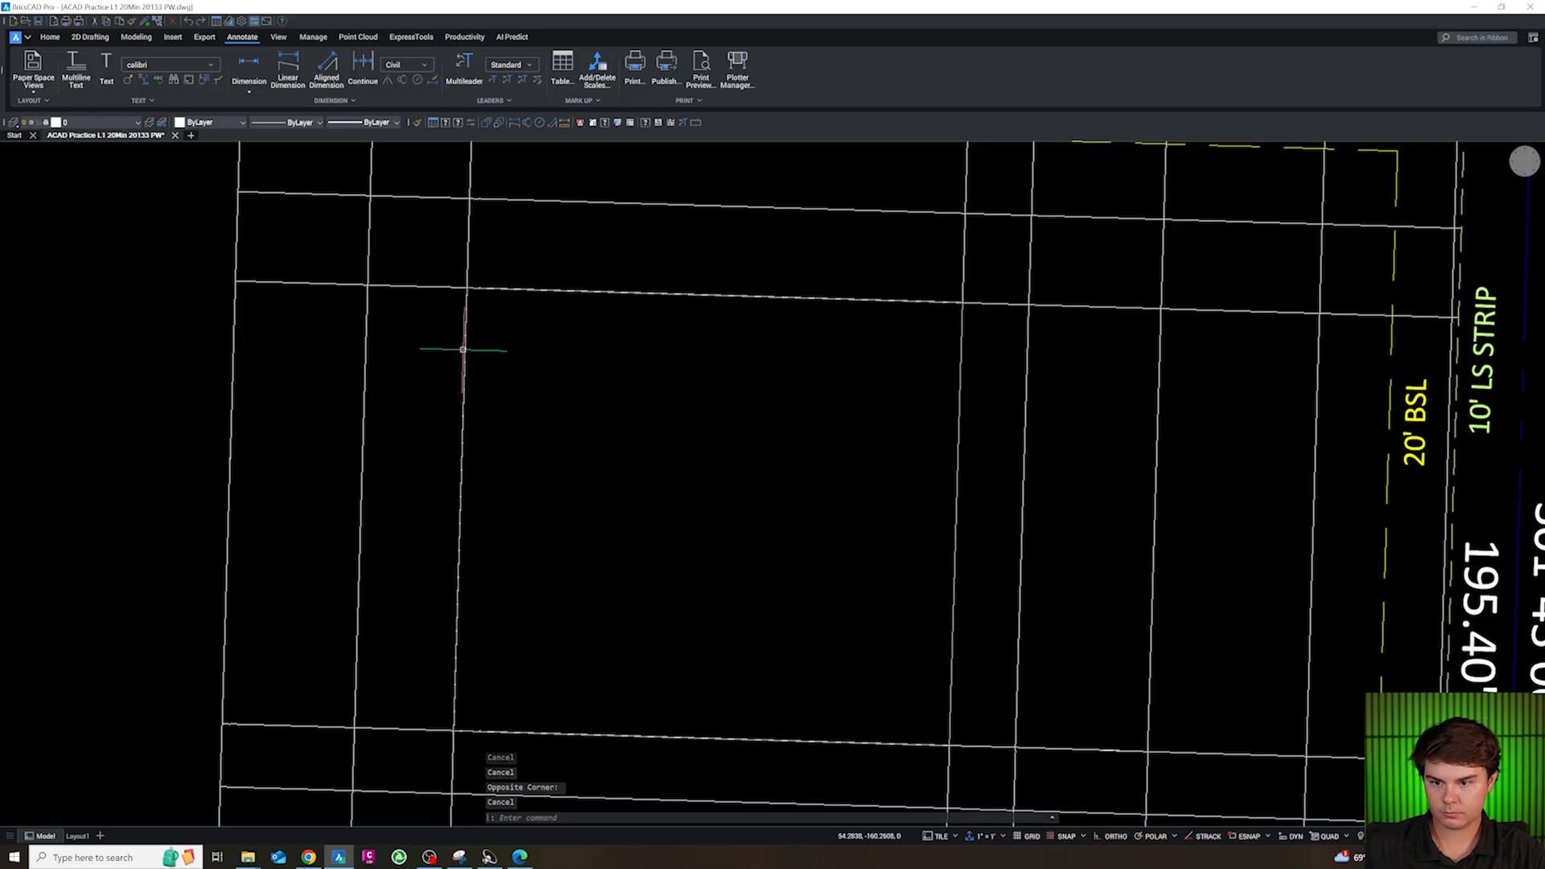
click(467, 347)
text(o)
key(Return)
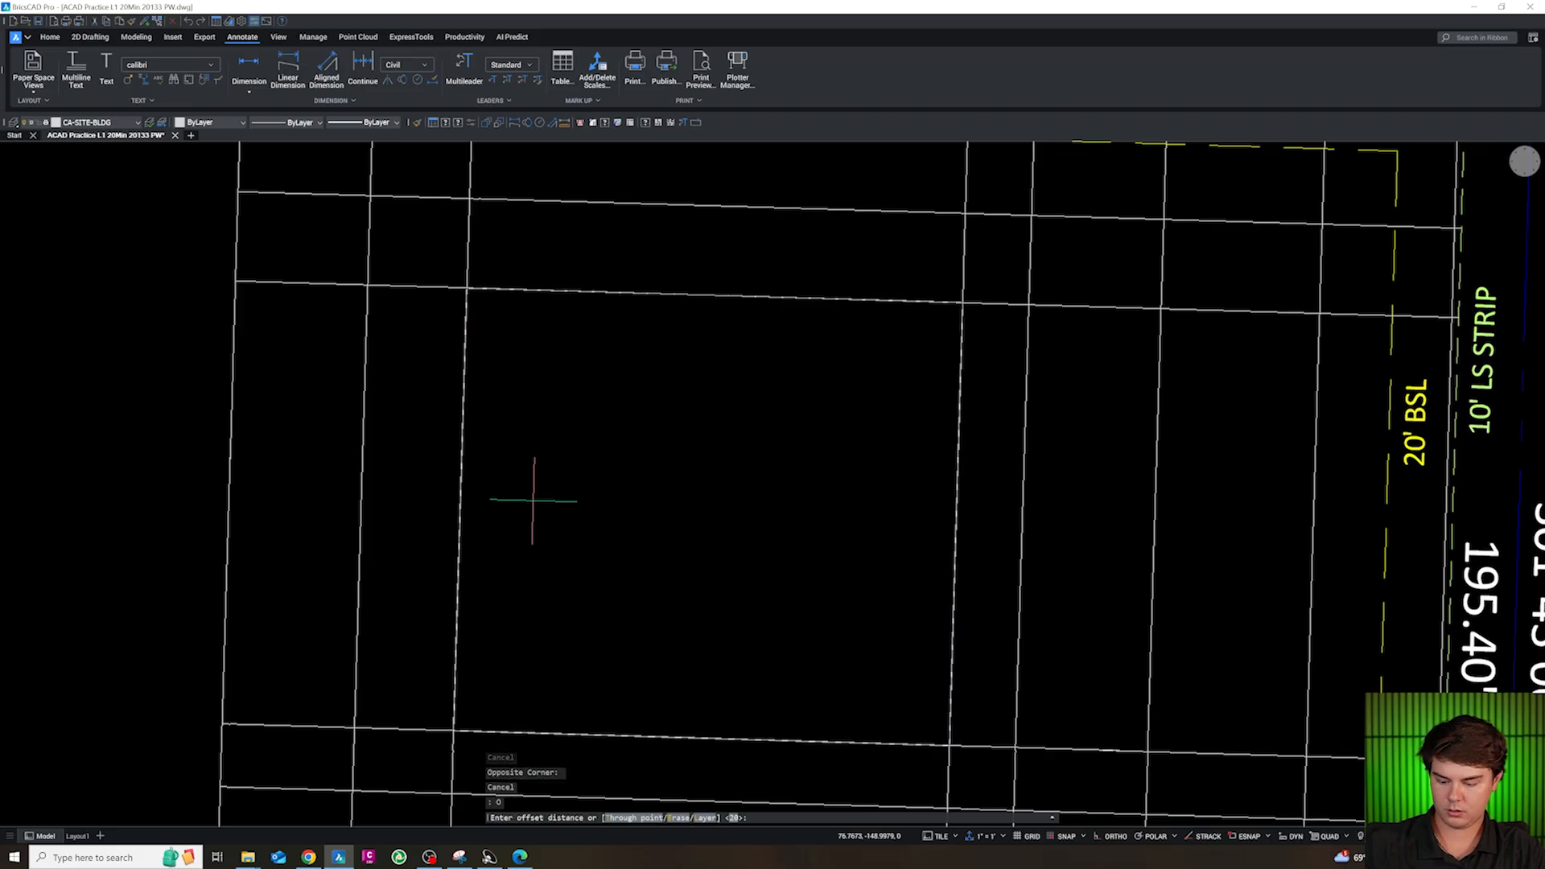
text(1)
key(Return)
key(Escape)
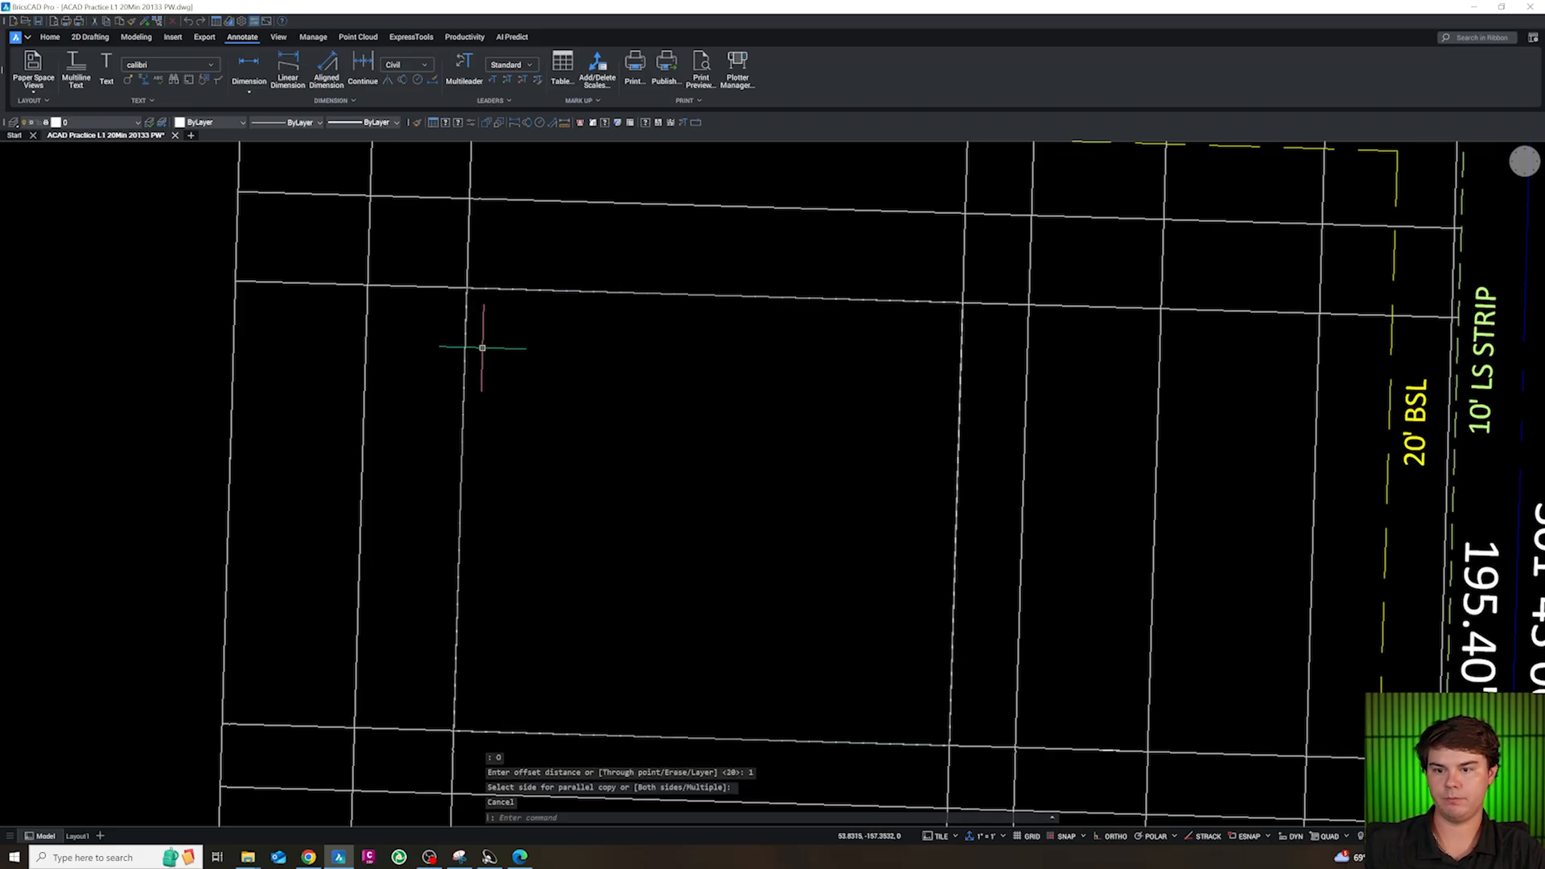
Offset the CA-SITE-BLDG rectangle 1 ft inward
text(o)
key(Return)
text(1)
key(Return)
mouse_move(466, 355)
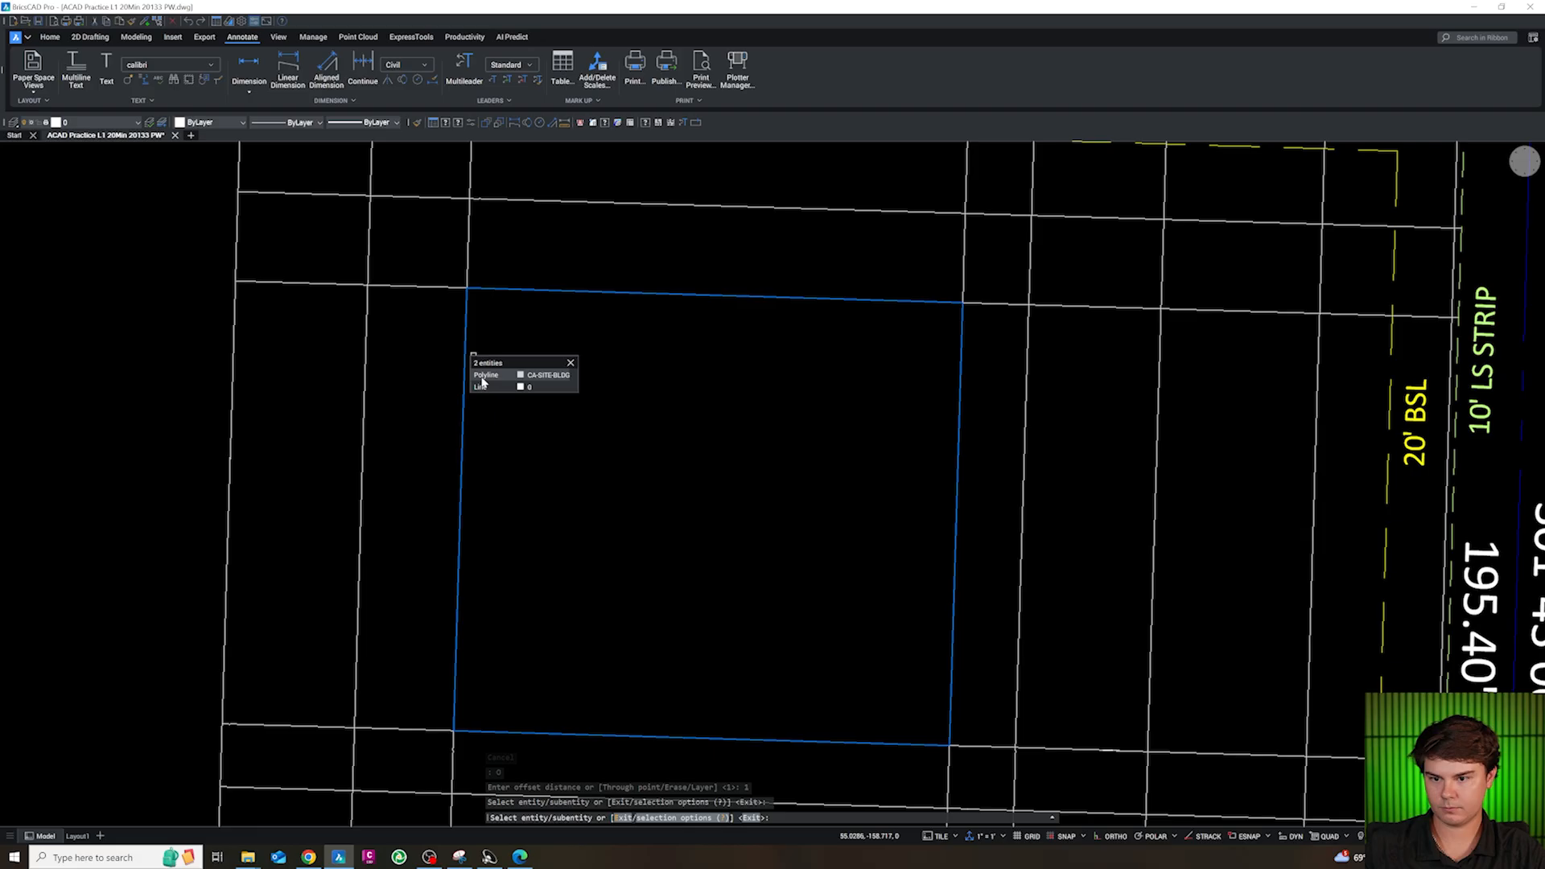
click(485, 375)
click(506, 352)
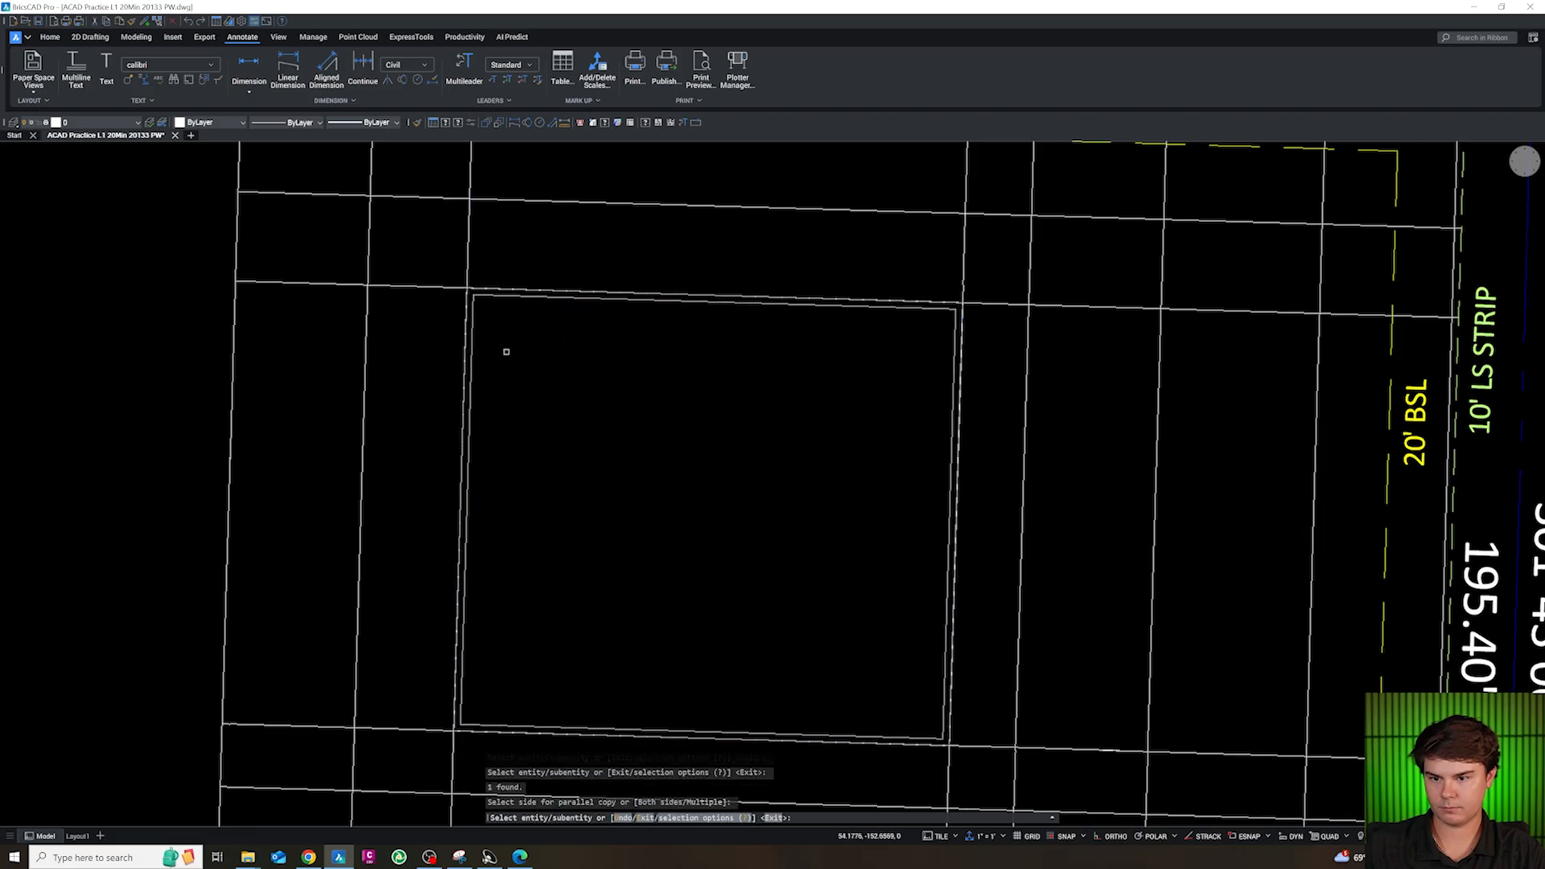
key(Escape)
key(Escape)
Set the polyline width of the inner building rectangle to 1.5
click(471, 355)
text(PW)
key(Return)
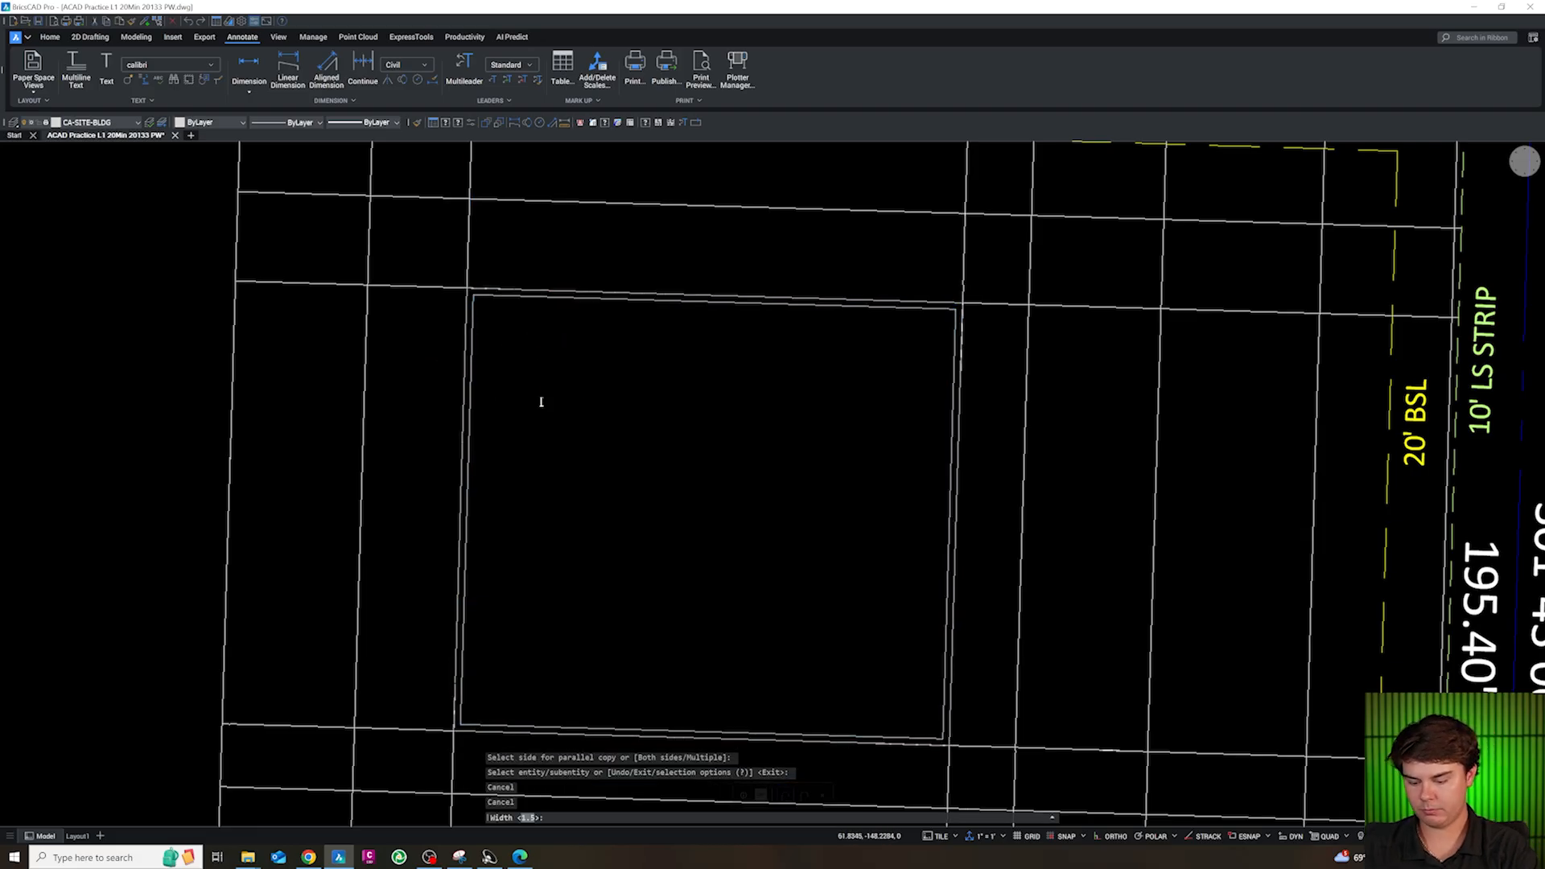
text(1.5)
key(Return)
scroll(541, 401, down, 5)
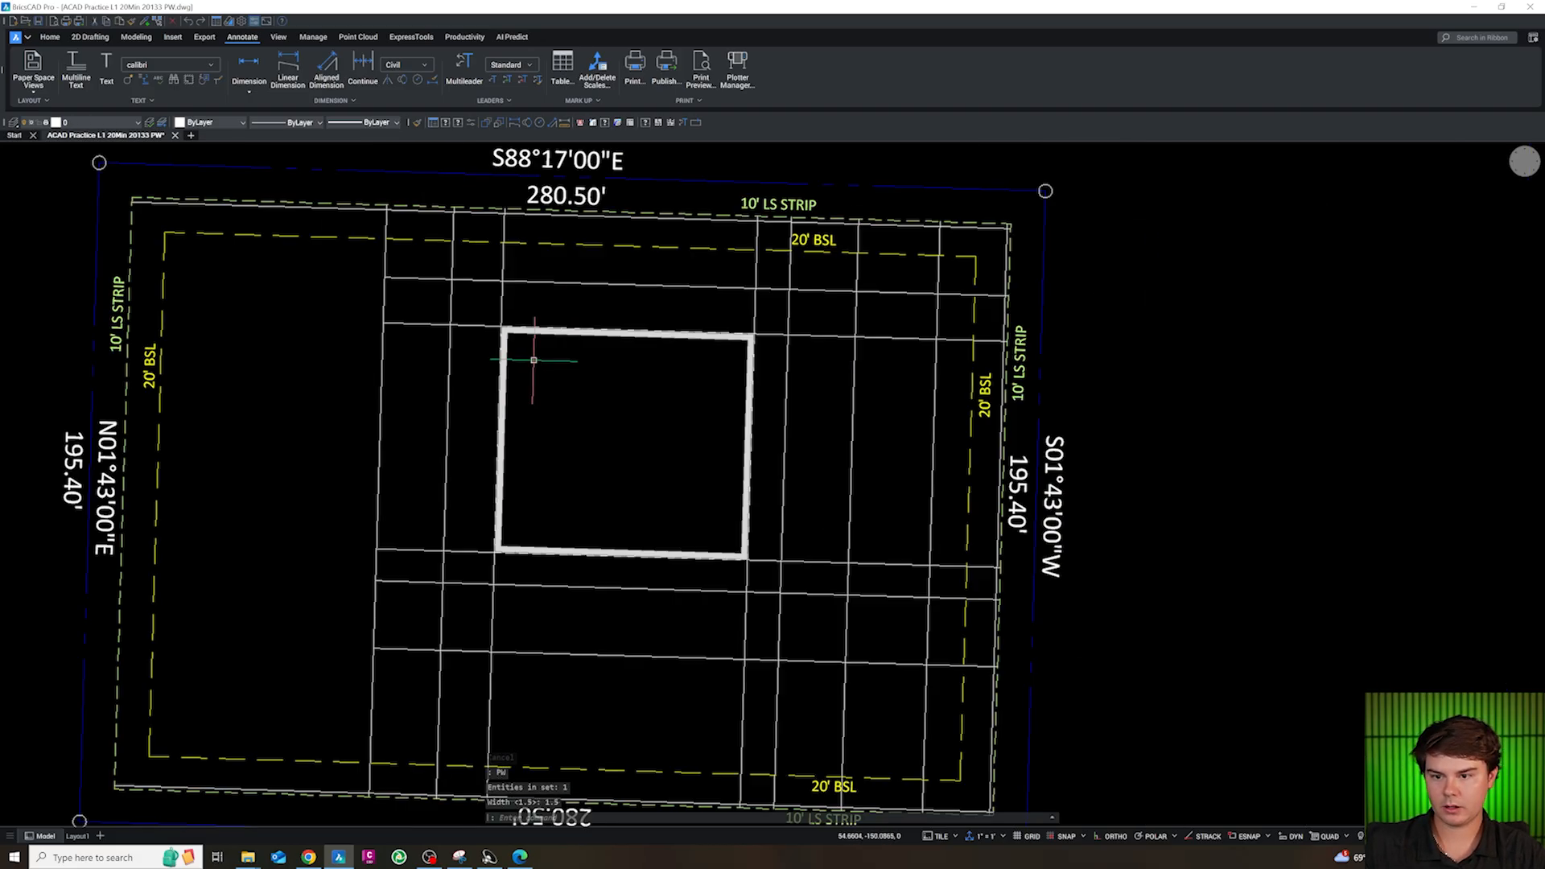
scroll(676, 443, up, 2)
key(Escape)
scroll(662, 477, down, 2)
scroll(592, 555, up, 2)
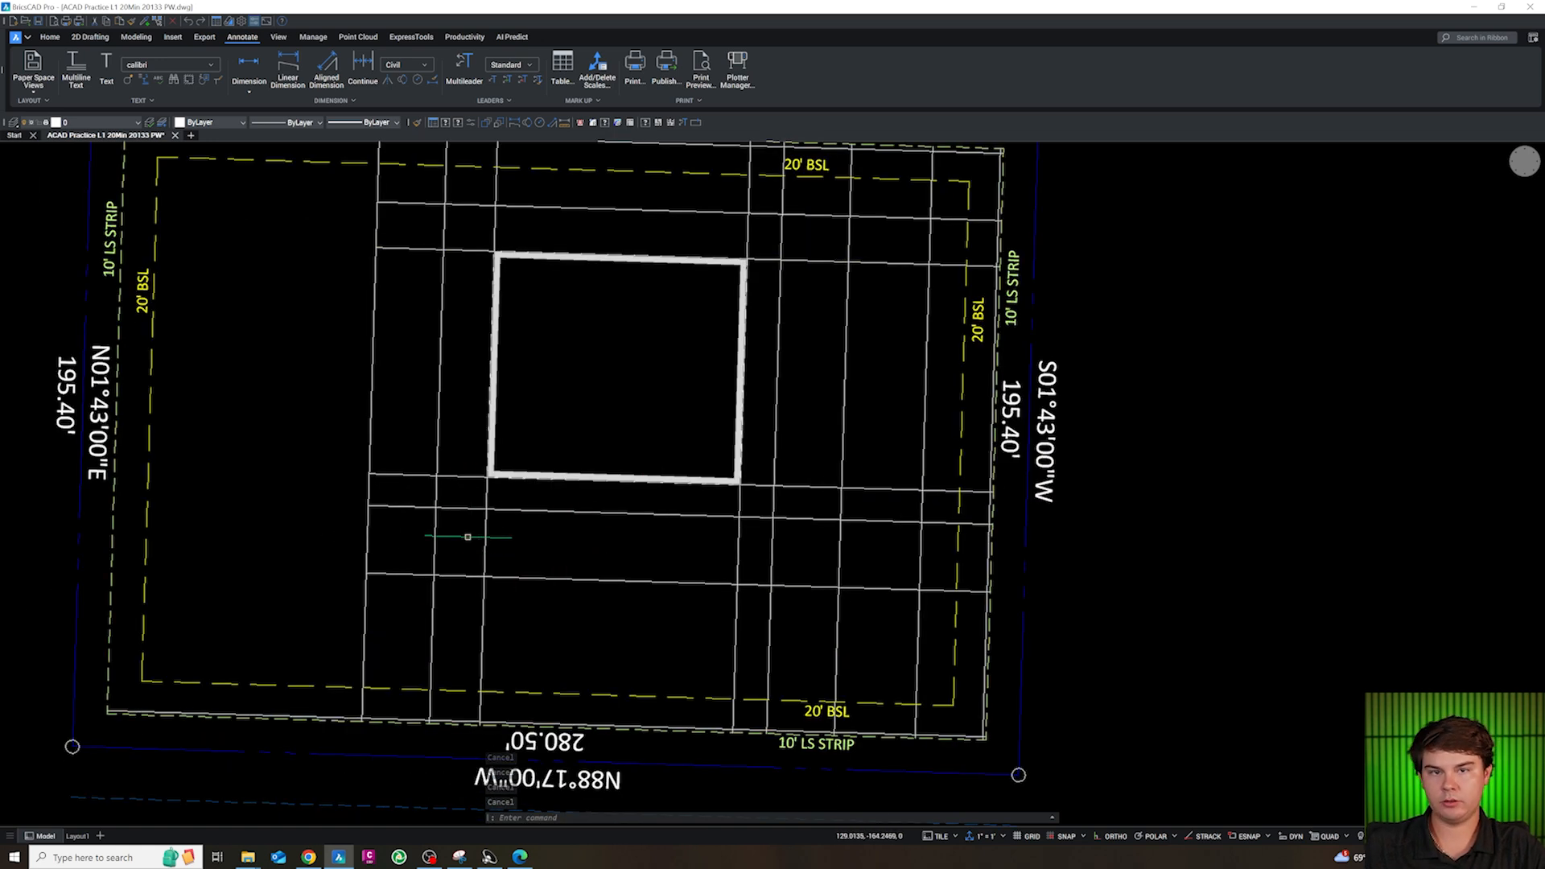
Offset the nearest north-south line west of the building 10 ft to the east
click(442, 552)
scroll(442, 553, up, 2)
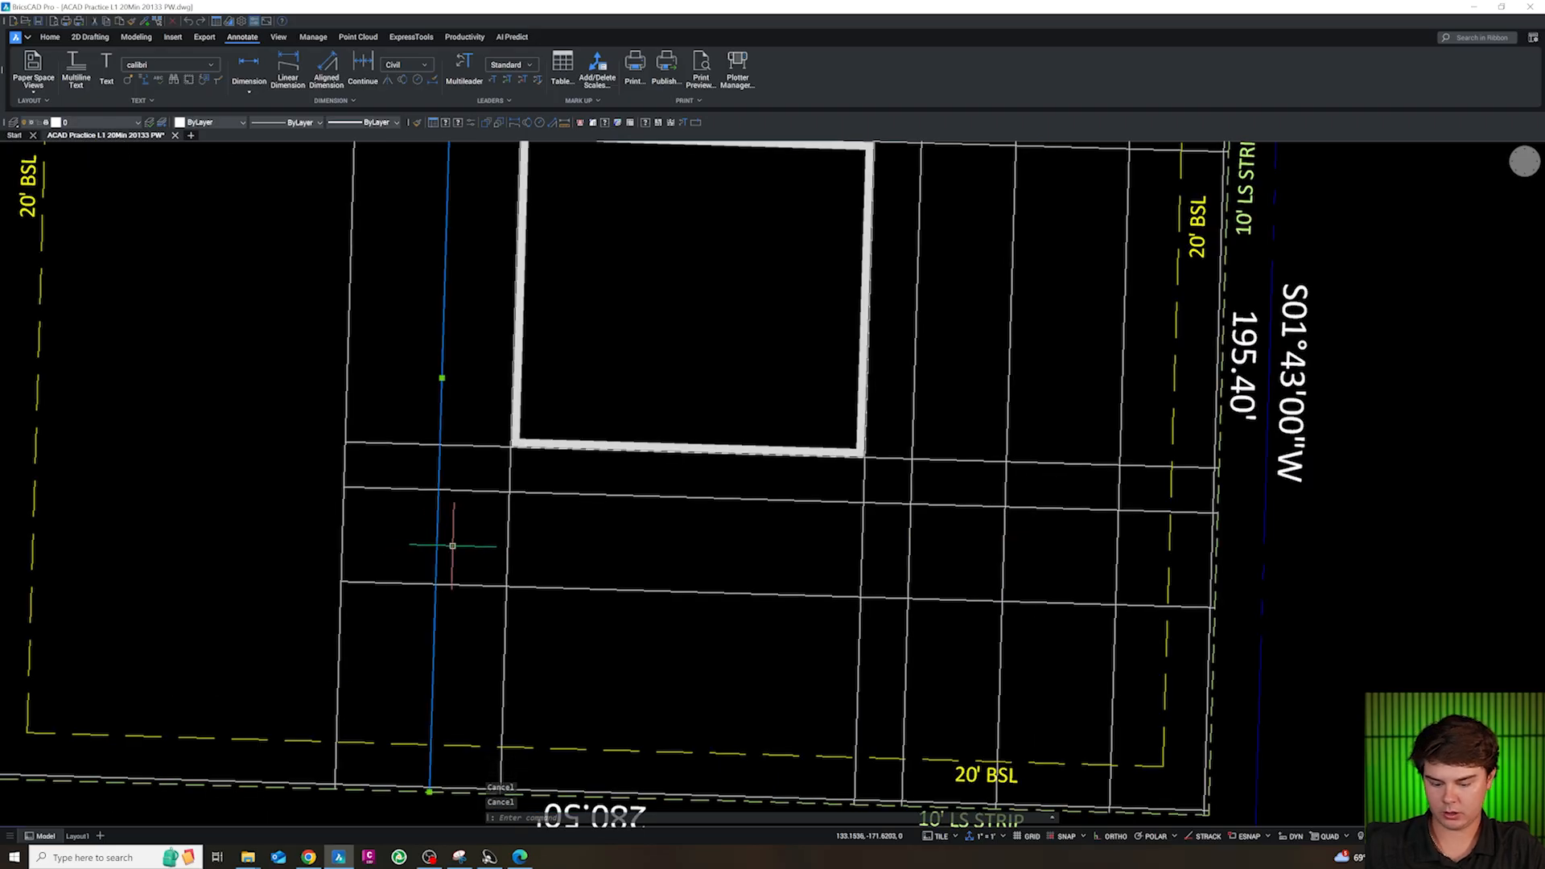
text(o)
key(Return)
text(10)
key(Return)
click(487, 542)
key(Escape)
key(Escape)
key(Escape)
Trim the line extending south from the building's west edge where it crosses the stall band between the two lower east-west lines
scroll(505, 541, up, 2)
key(Escape)
text(tr)
key(Return)
click(536, 543)
click(500, 531)
key(Escape)
Trim the 10 ft offset line between the building's south-edge line and the stall band, and everywhere south of the band
key(Escape)
key(Escape)
key(Escape)
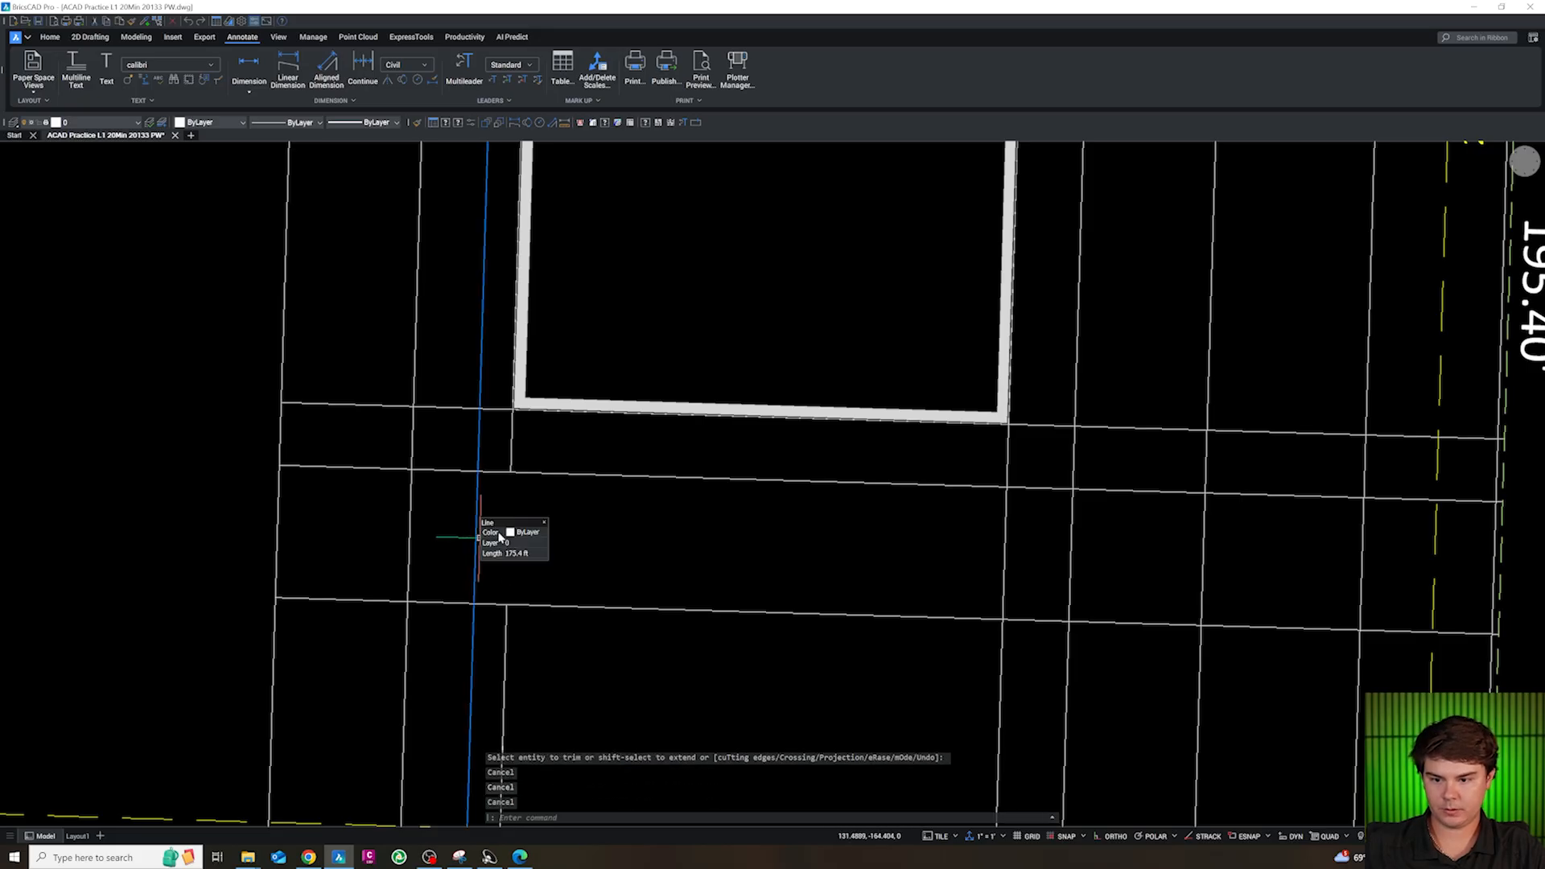
text(tr)
key(Return)
click(488, 446)
click(470, 442)
click(484, 623)
click(459, 620)
key(Escape)
Offset the stall band's short west line eastward eight times at 10 ft spacing with the Multiple option
click(479, 589)
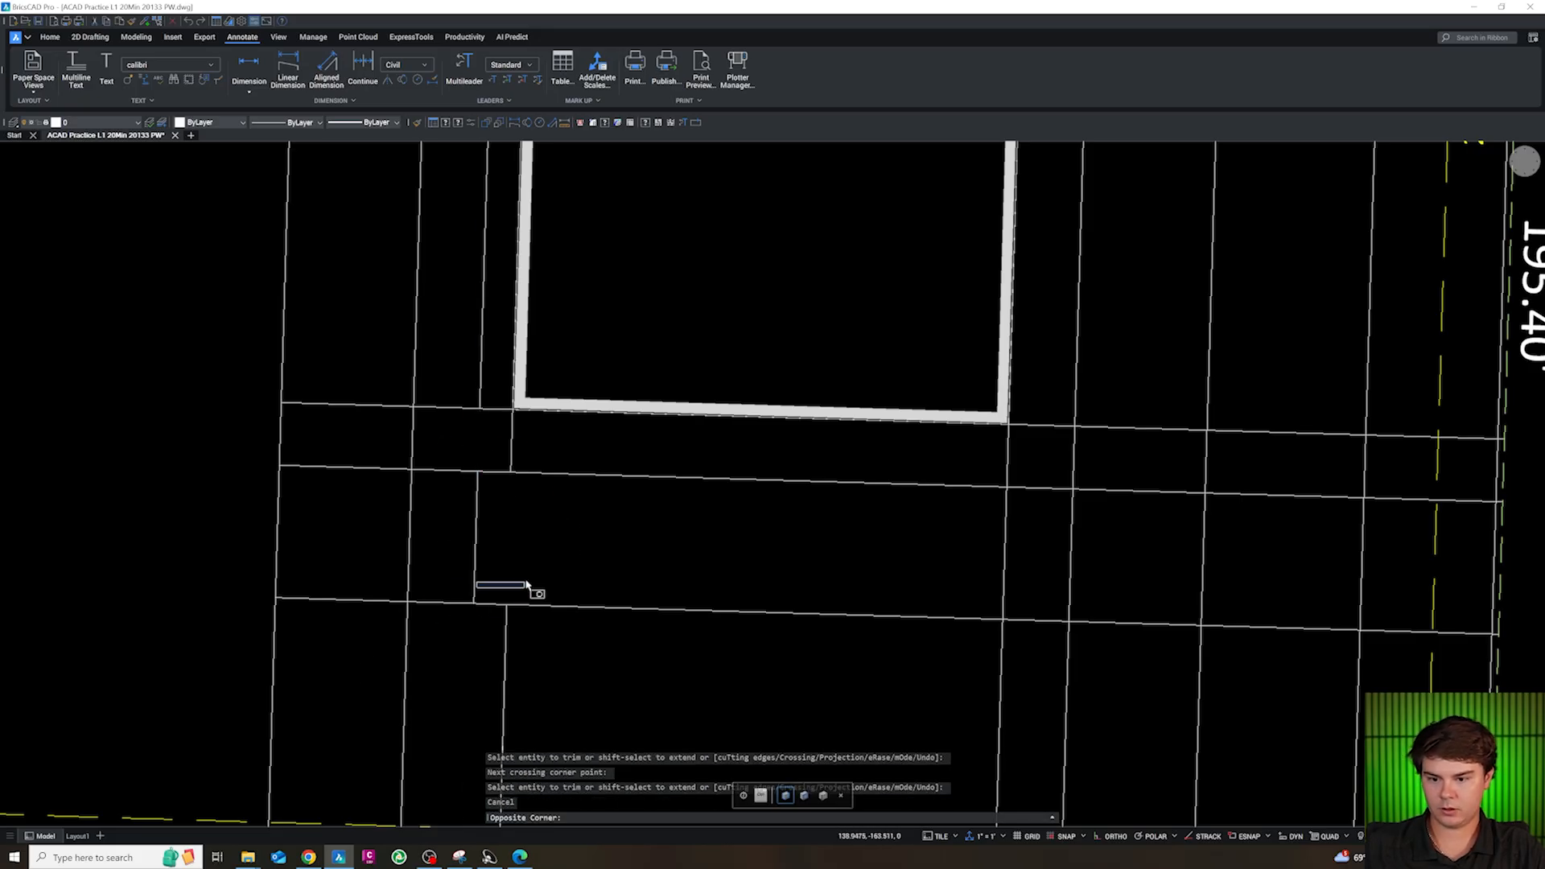
click(470, 580)
text(o)
key(Return)
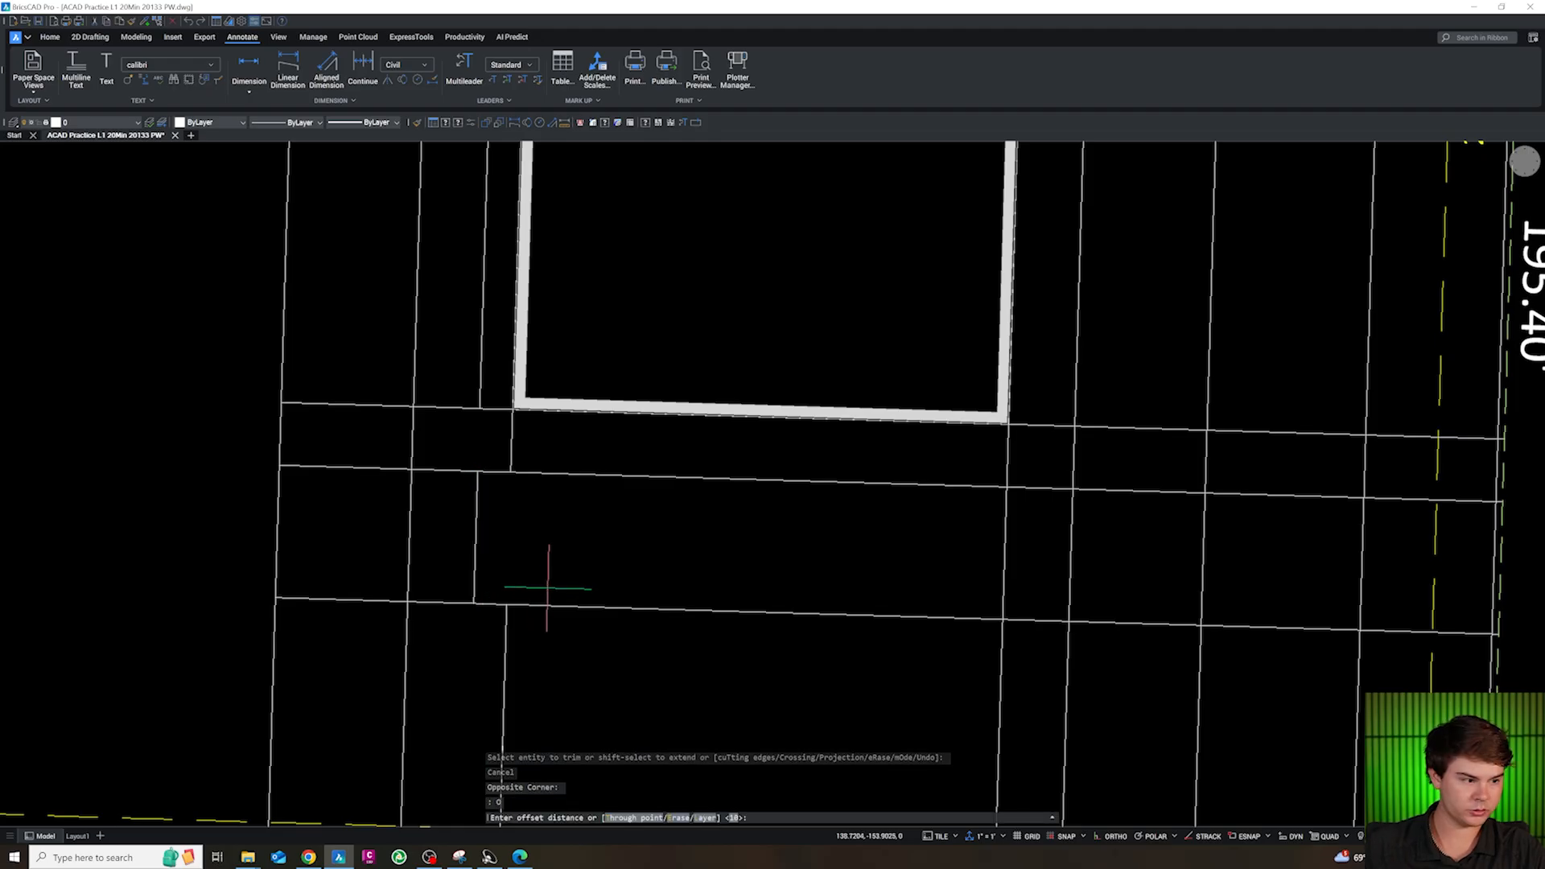
text(10)
key(Return)
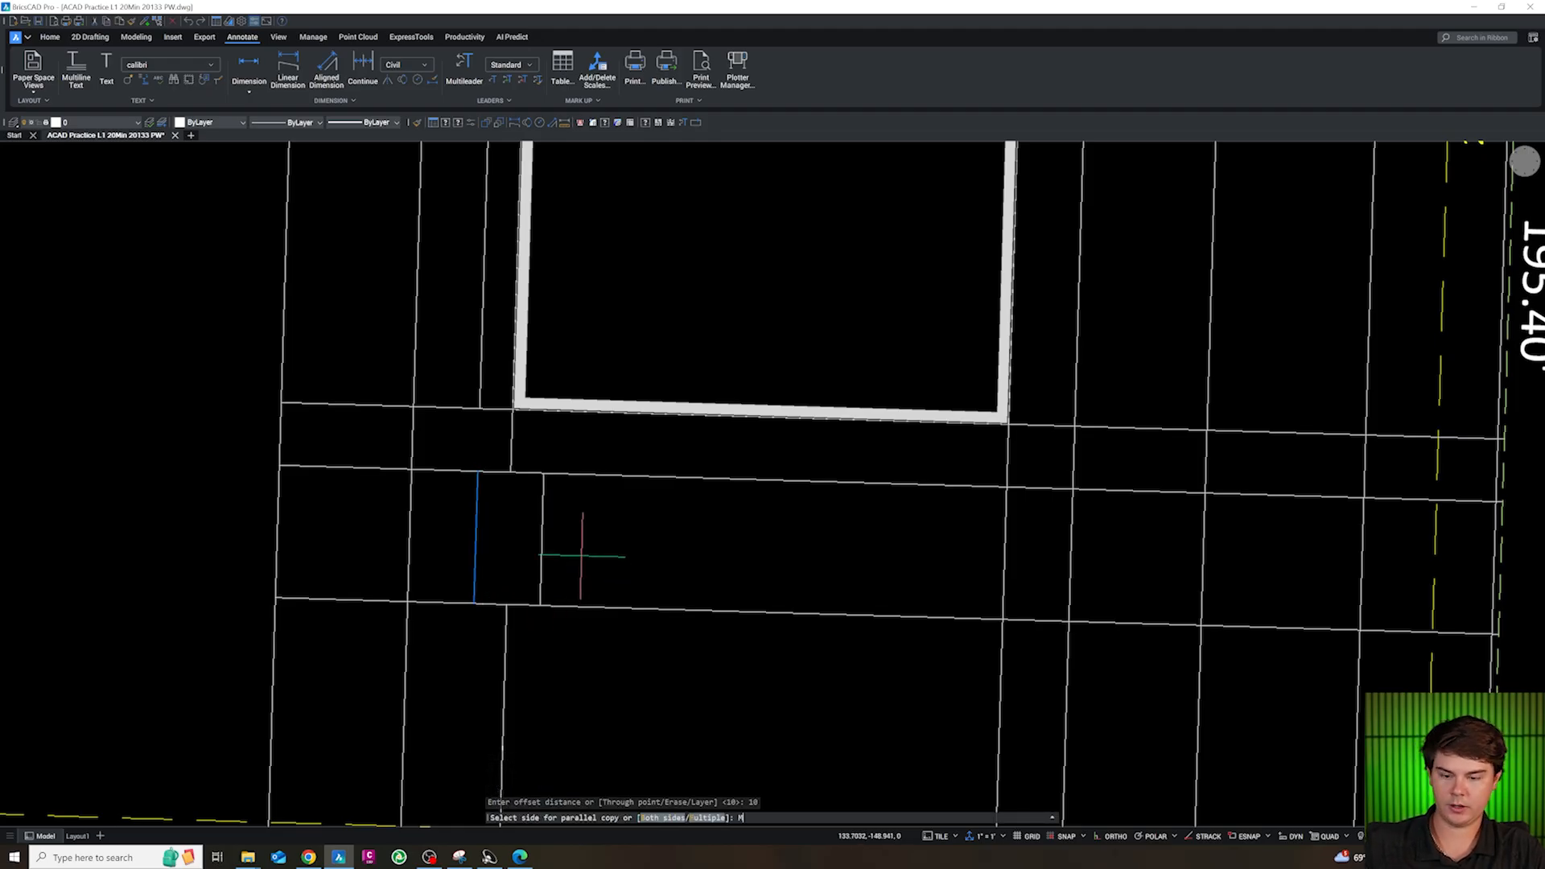
text(m)
key(Return)
click(600, 554)
click(643, 553)
click(724, 555)
click(785, 551)
click(852, 546)
click(903, 548)
click(962, 550)
key(Escape)
Assign the eight offset stall lines to the CS-SITE-STRP layer
click(1003, 554)
drag(967, 564, 485, 531)
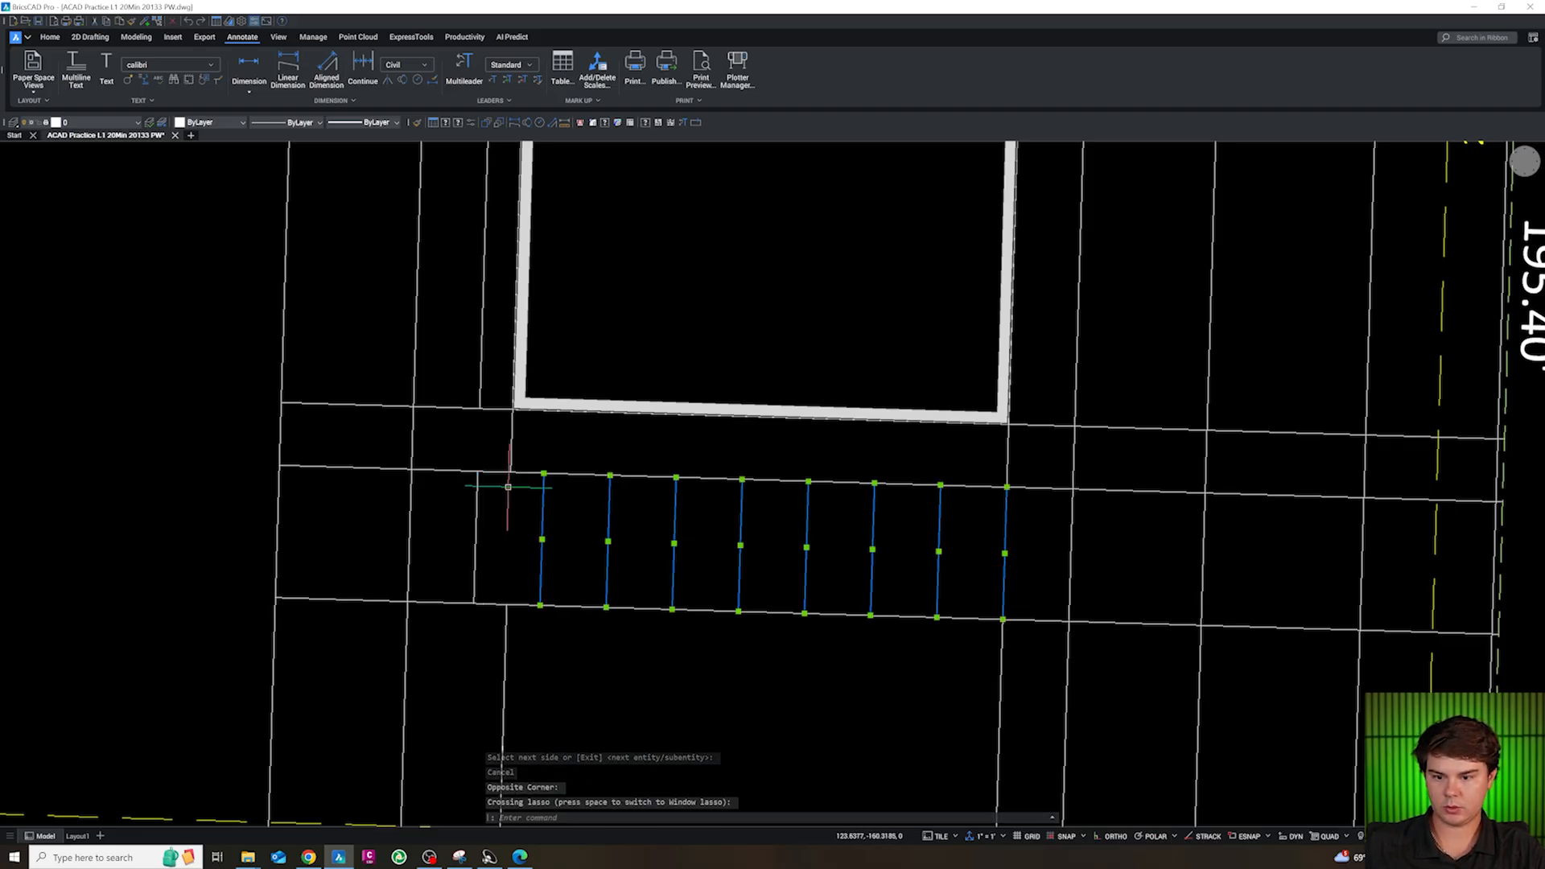
click(129, 127)
scroll(106, 219, down, 5)
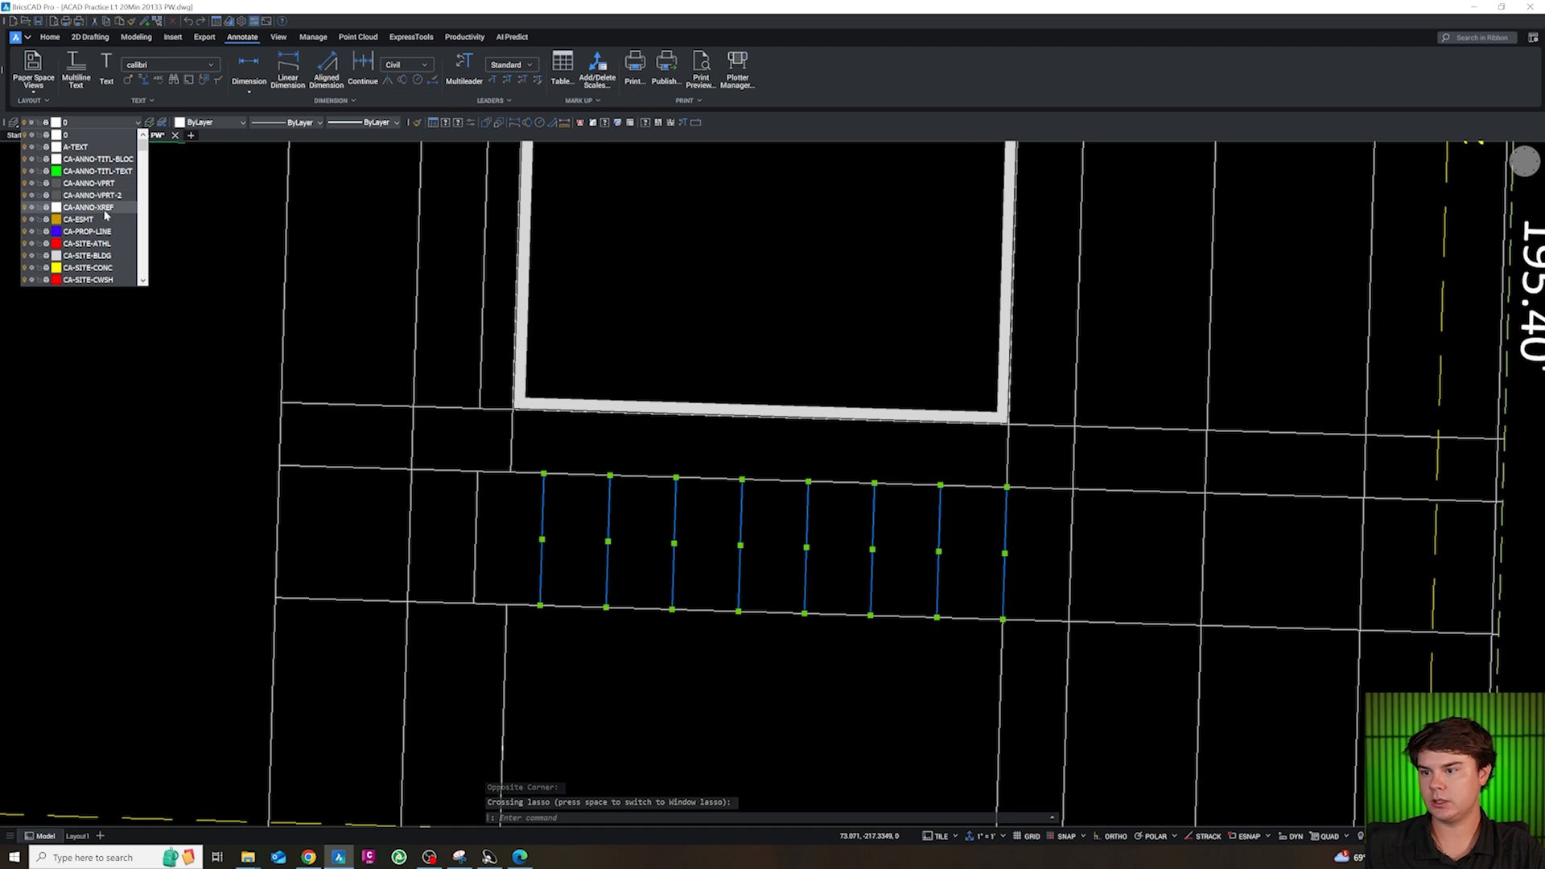
scroll(106, 219, down, 6)
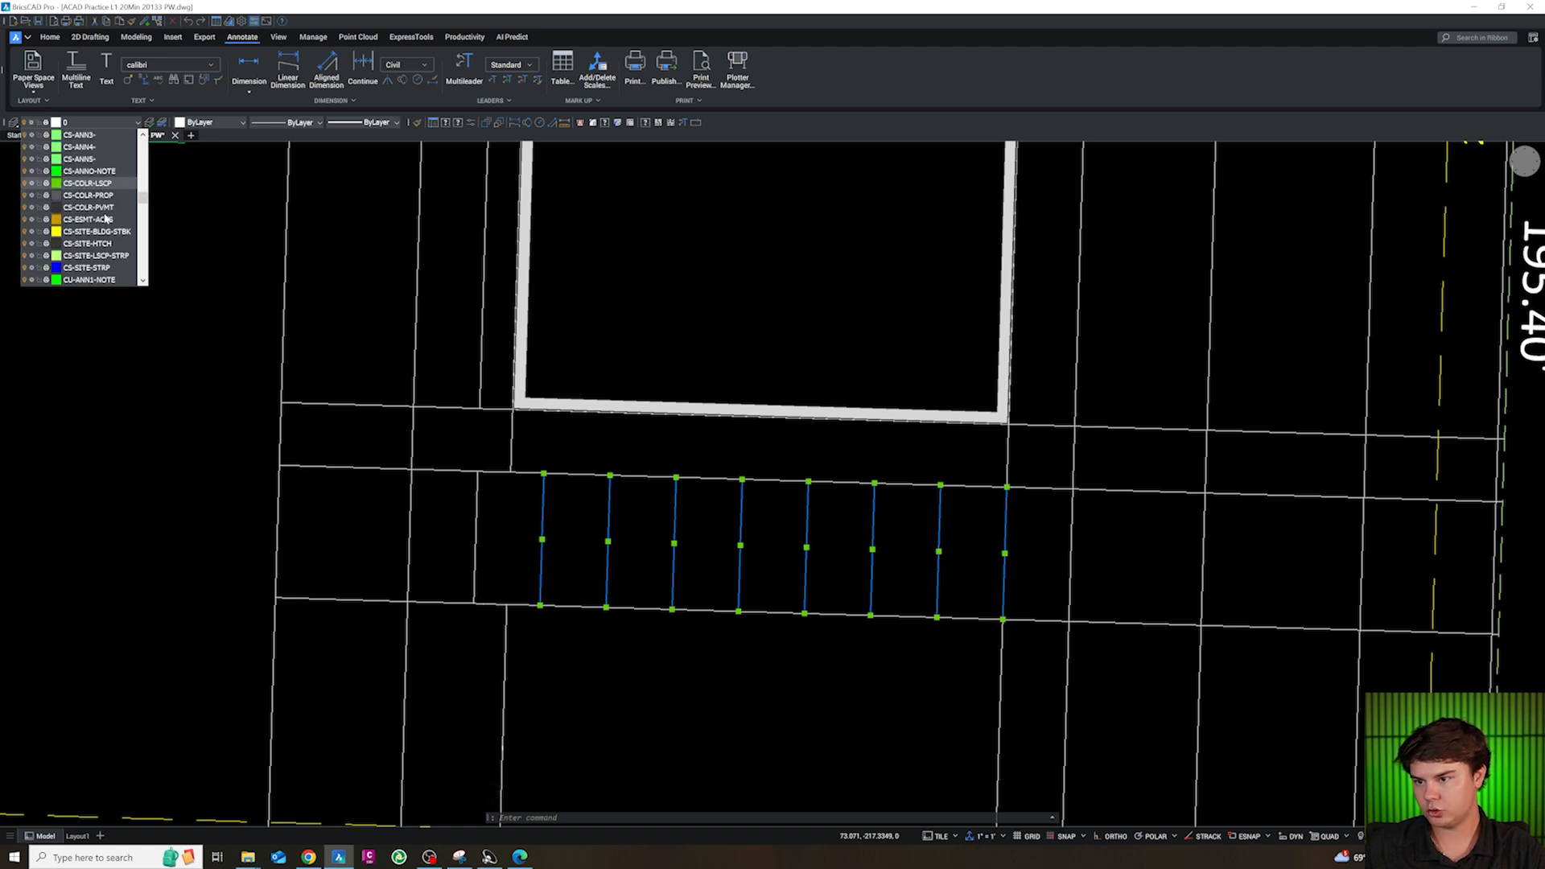
click(95, 231)
key(Escape)
scroll(805, 543, down, 3)
key(Escape)
Delete the long north-south line aligned with the building's east edge, keeping the easternmost stall stripe
scroll(851, 561, up, 3)
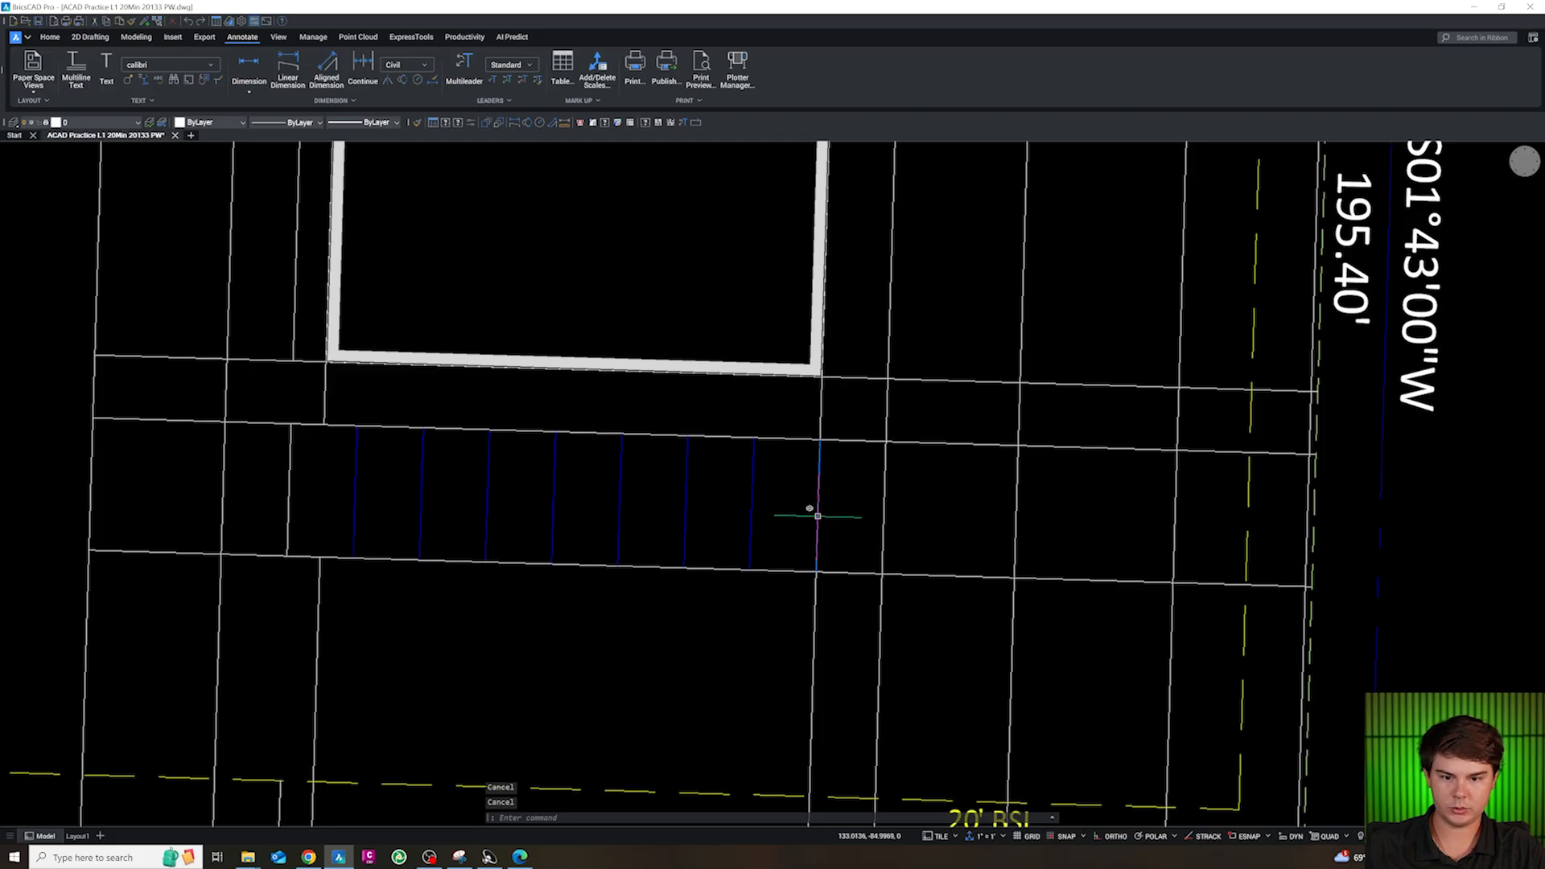
click(817, 515)
scroll(752, 538, down, 3)
scroll(871, 519, up, 3)
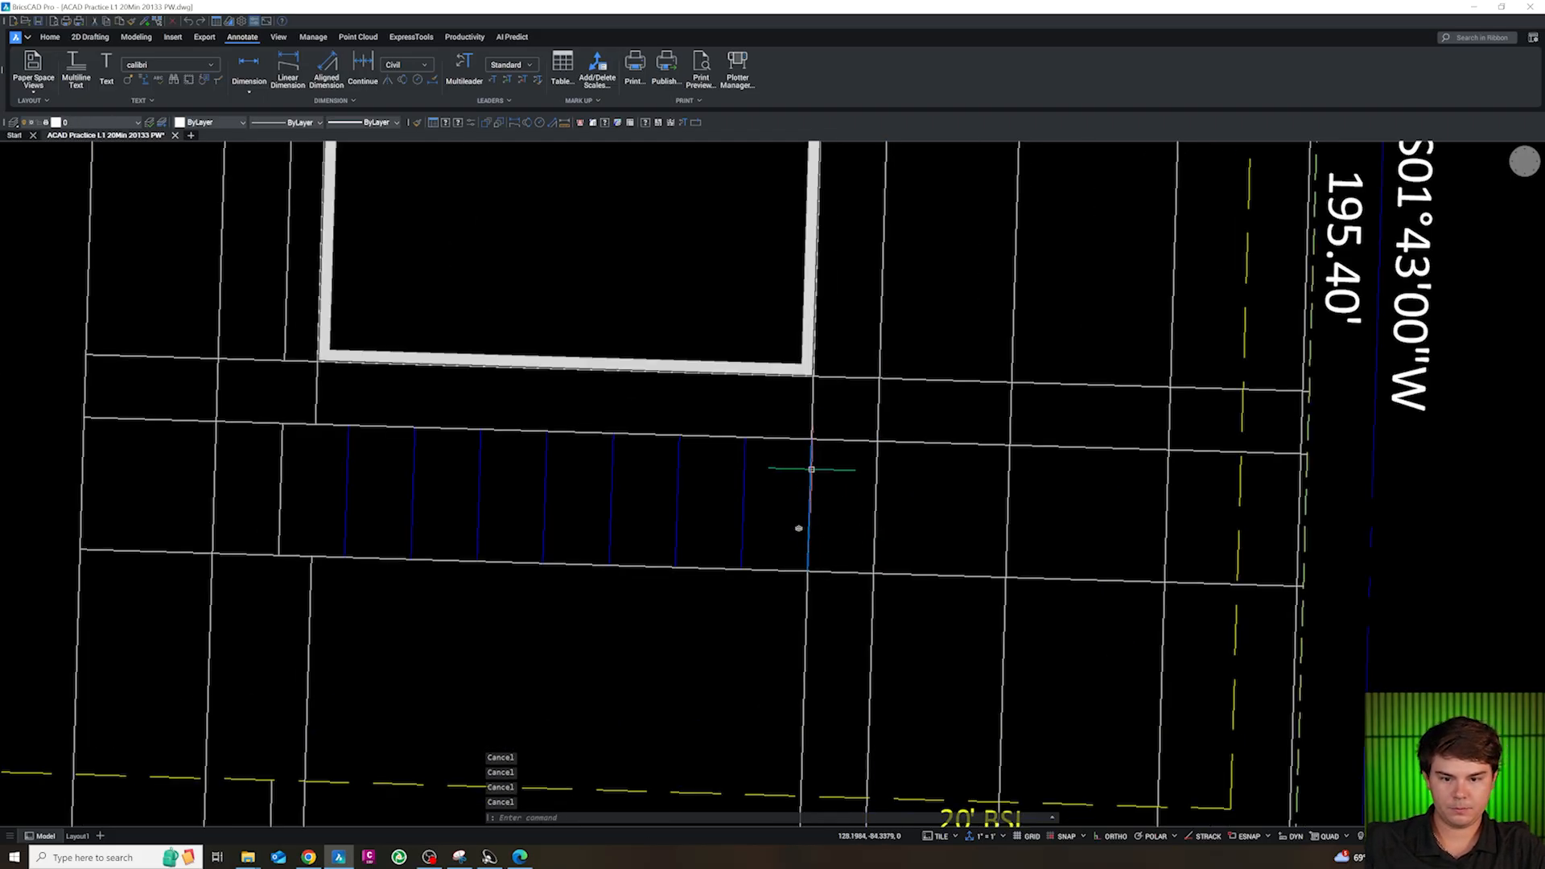
click(830, 418)
click(817, 430)
scroll(805, 438, down, 3)
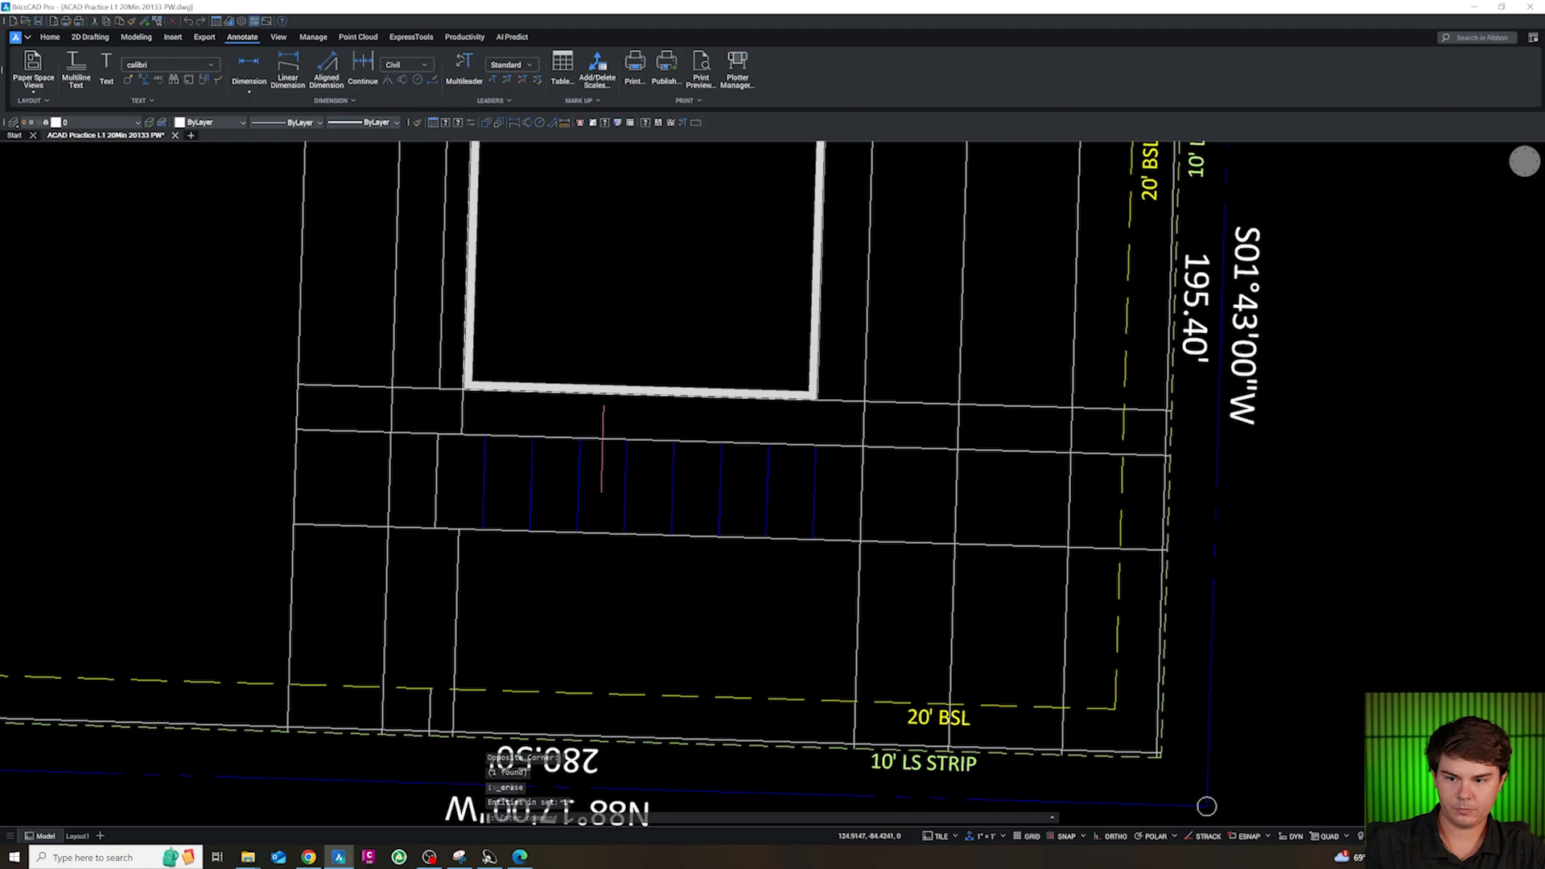
Trim the stall band's north line west of its short end line and the stub between the building's southwest corner and the band
scroll(437, 435, up, 3)
text(TR)
key(space)
click(373, 451)
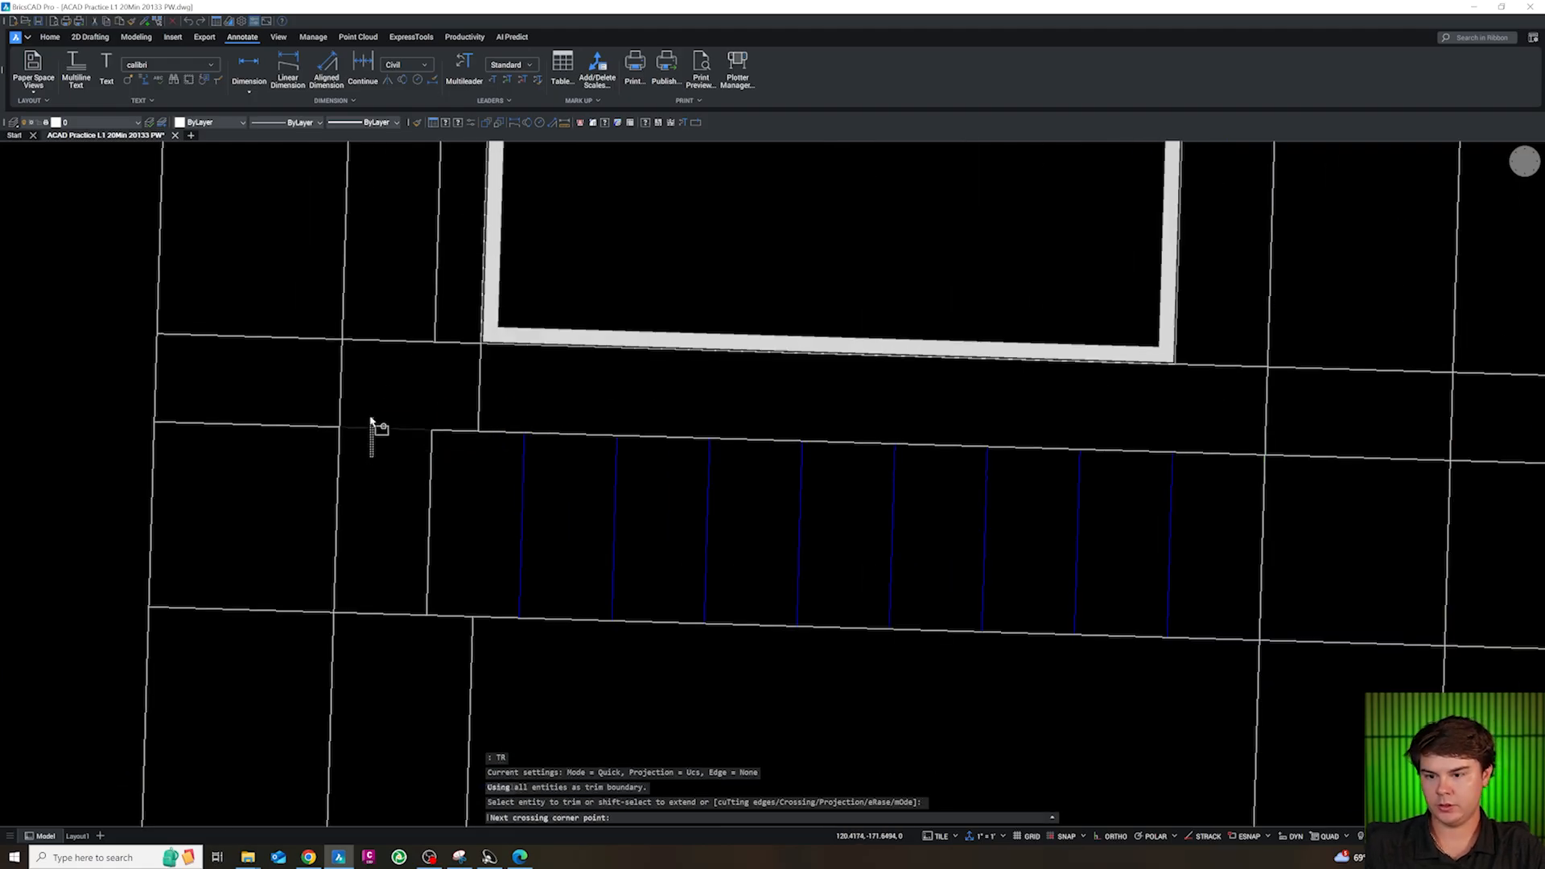
click(386, 415)
click(509, 400)
click(452, 385)
key(Escape)
scroll(454, 386, down, 3)
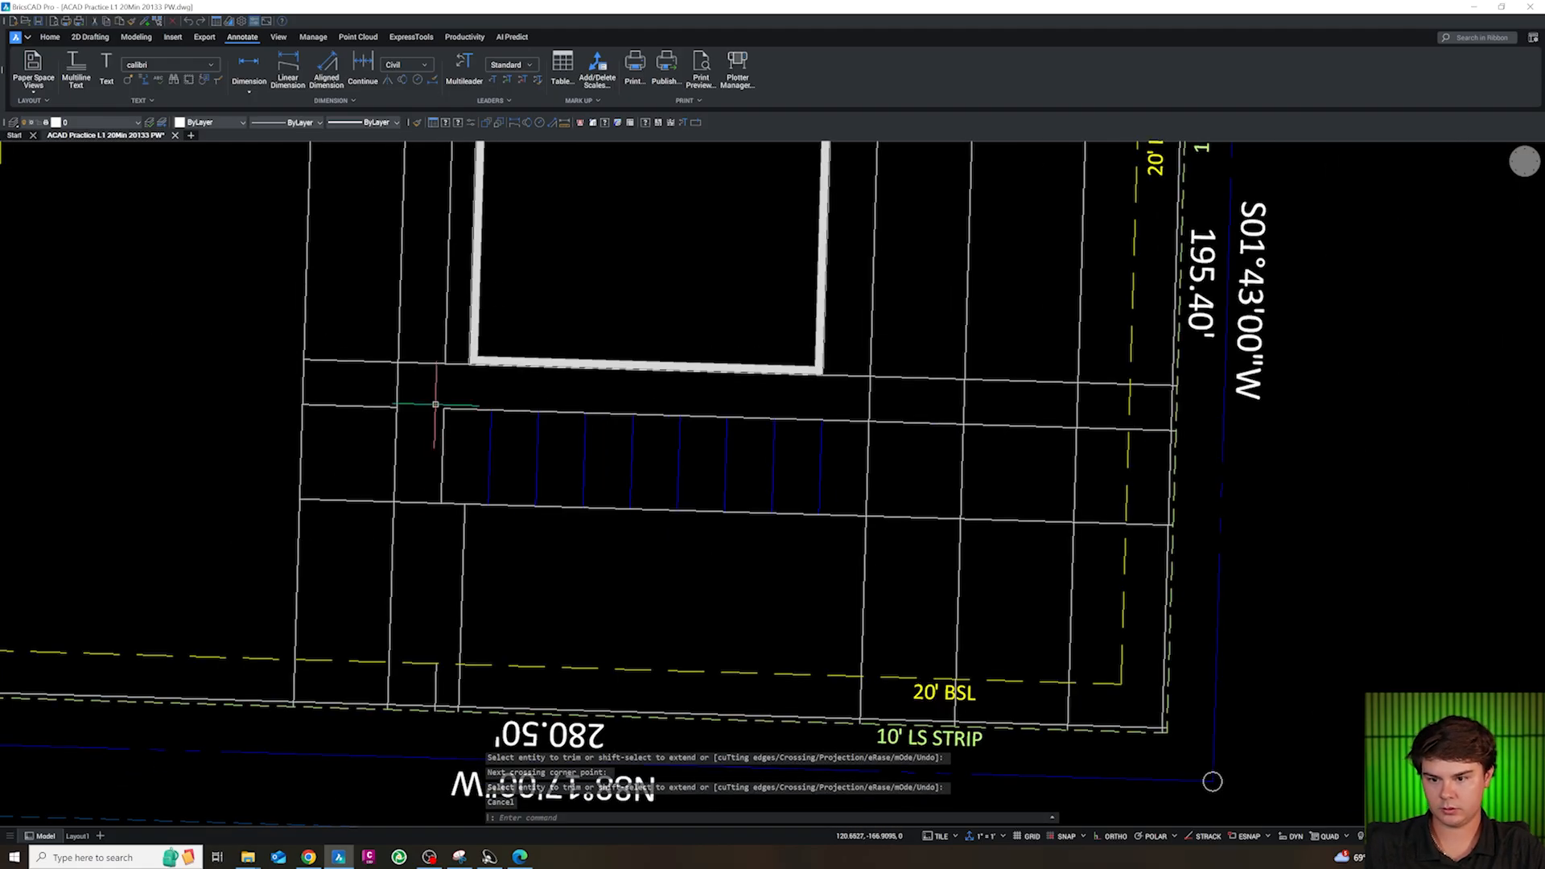
Trim the stall band's south line between the band's short west line and the north-south line just east of it
scroll(397, 438, up, 2)
scroll(596, 460, down, 2)
scroll(518, 486, up, 2)
key(Escape)
key(Escape)
key(Escape)
text(tr)
key(space)
click(520, 519)
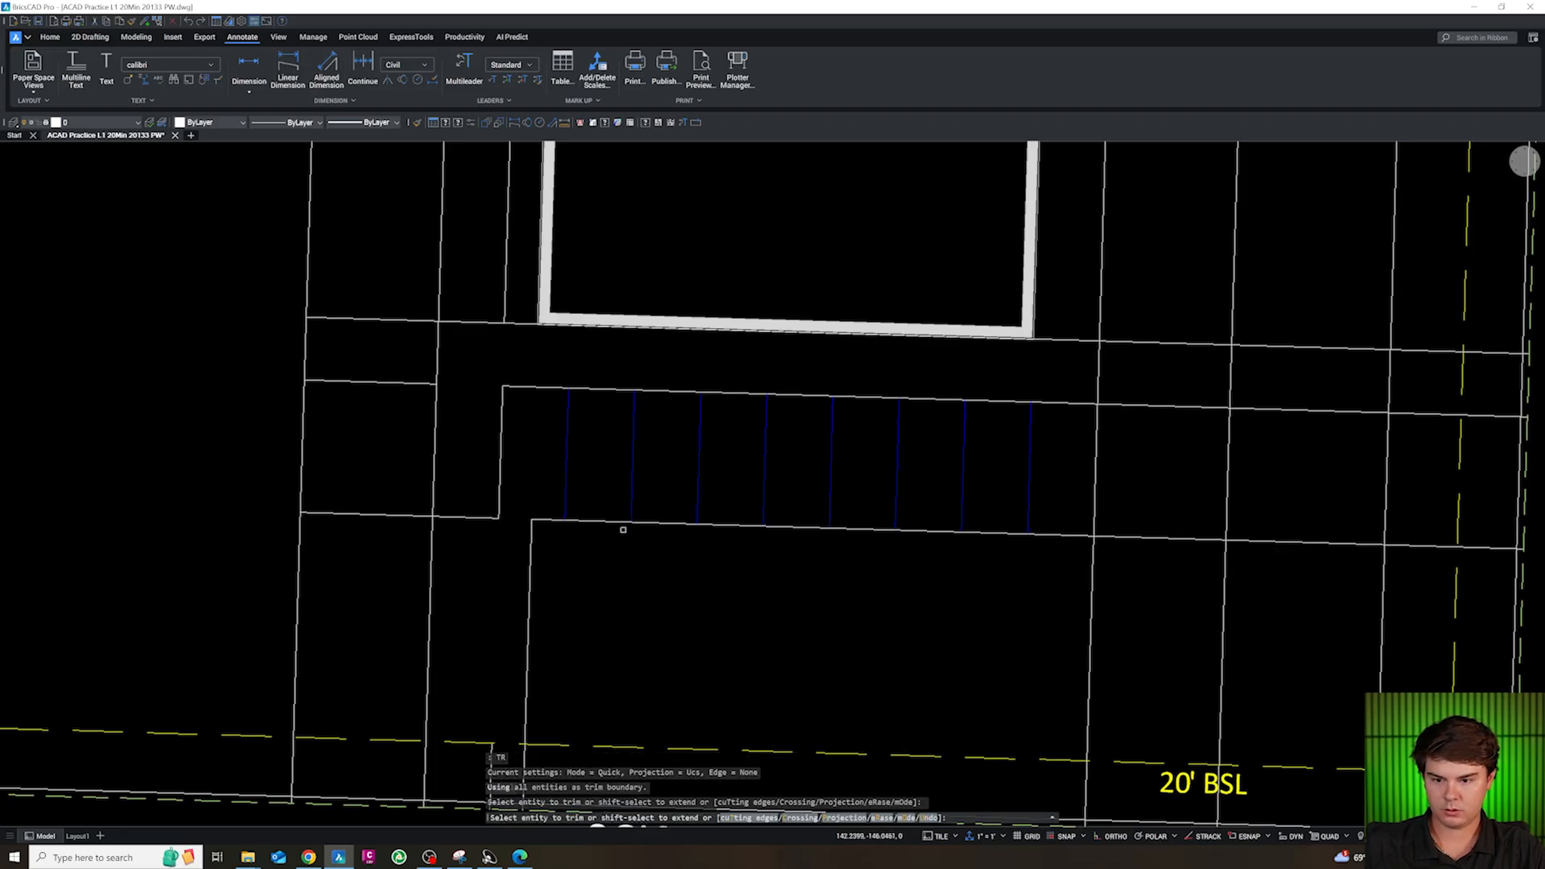
scroll(628, 519, down, 1)
key(Escape)
scroll(1045, 462, up, 2)
scroll(886, 525, down, 1)
key(Escape)
key(Escape)
key(Escape)
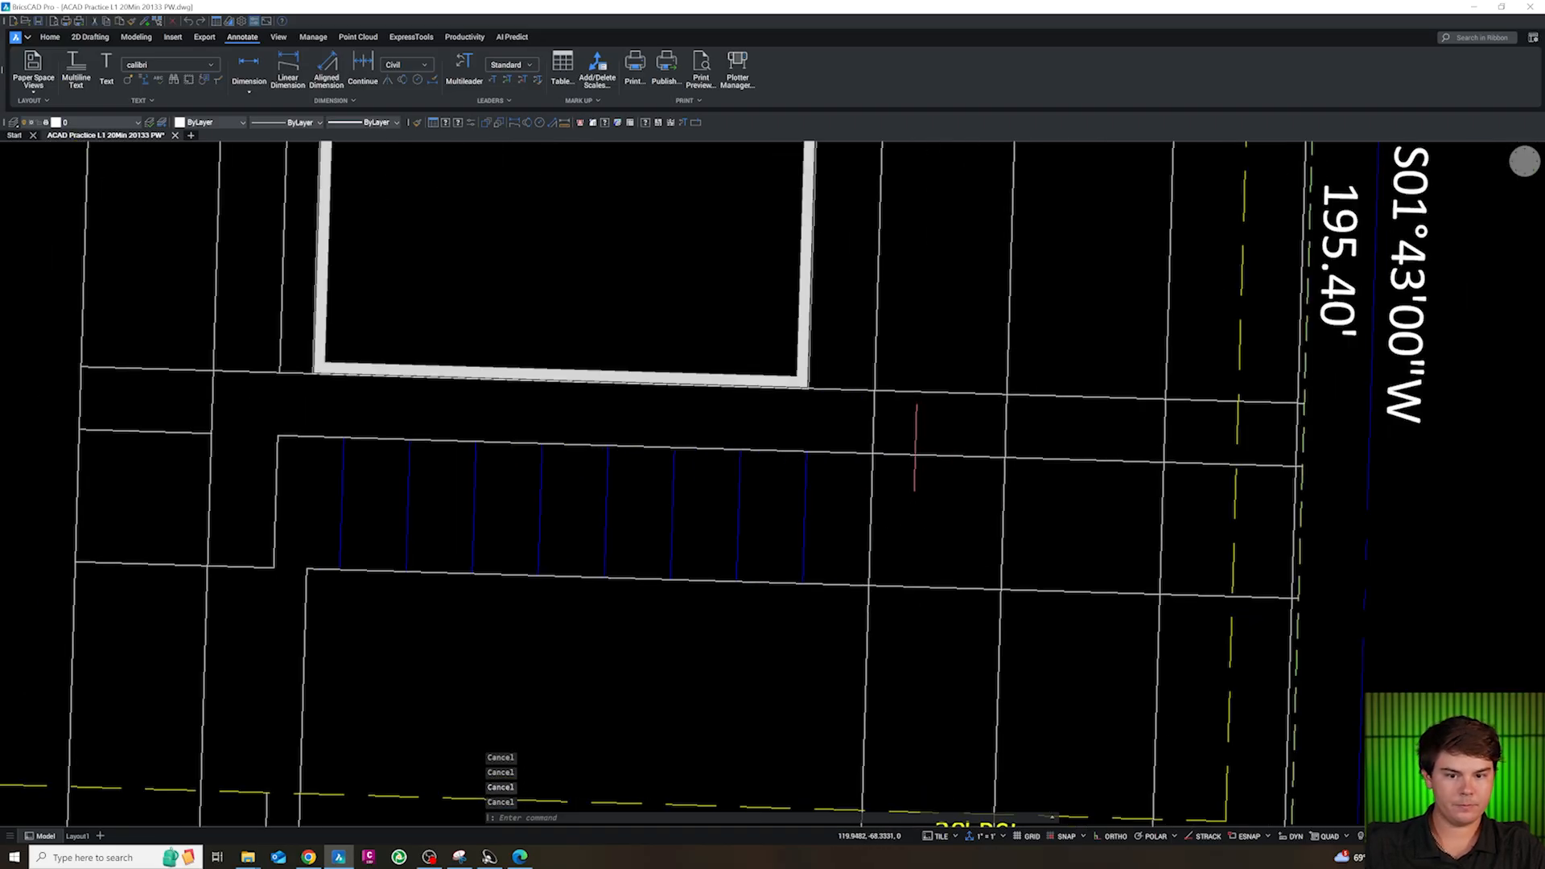
Offset the stall band's north line 5.5 ft to the north
click(916, 457)
scroll(901, 499, down, 1)
scroll(845, 587, up, 3)
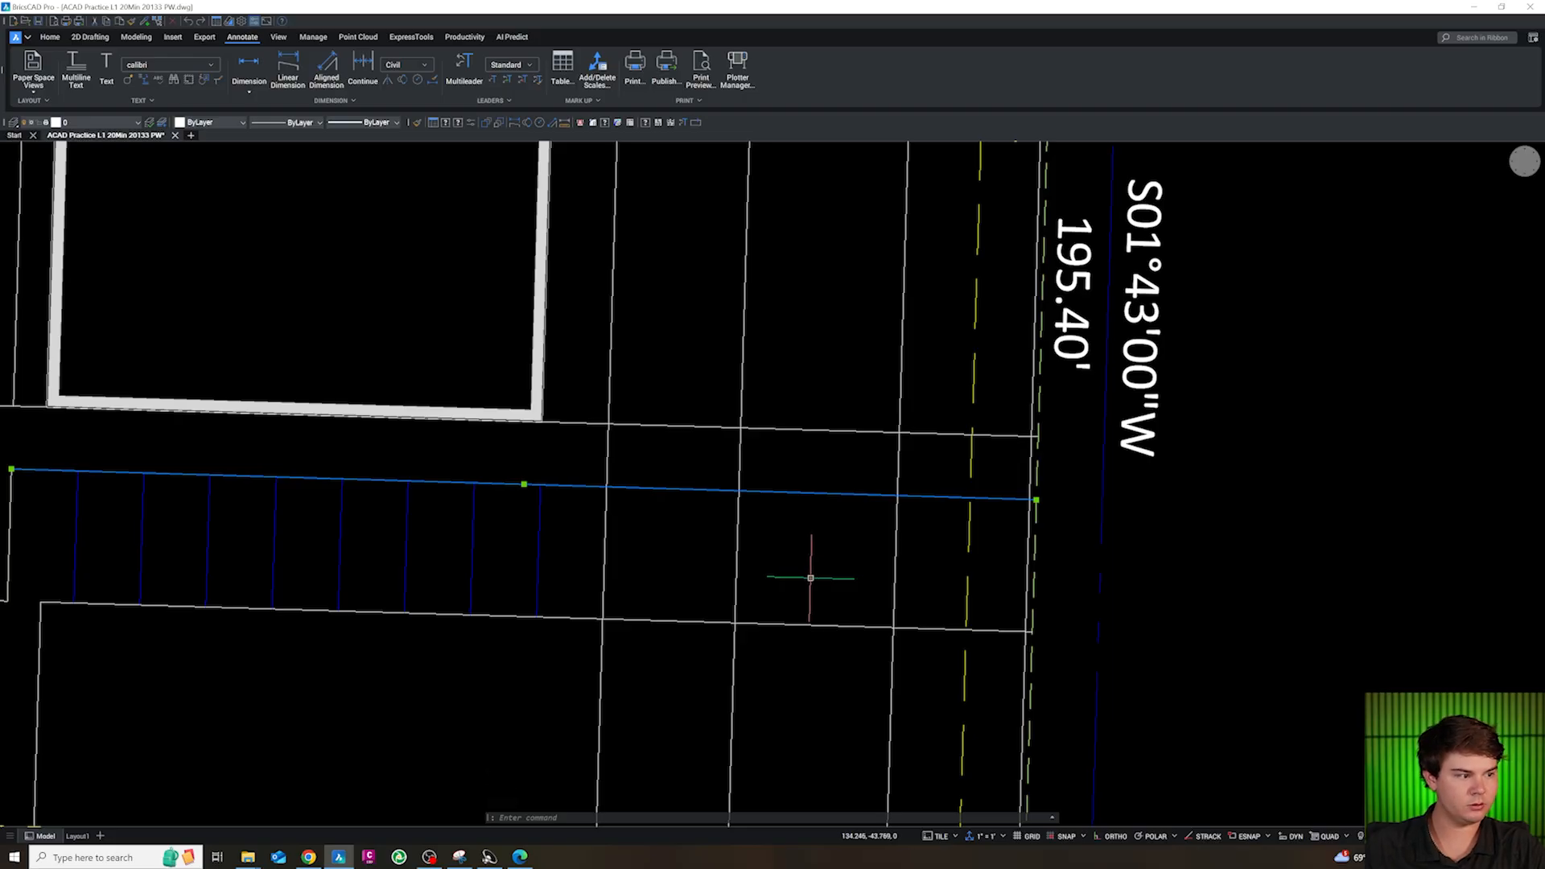
text(o)
key(space)
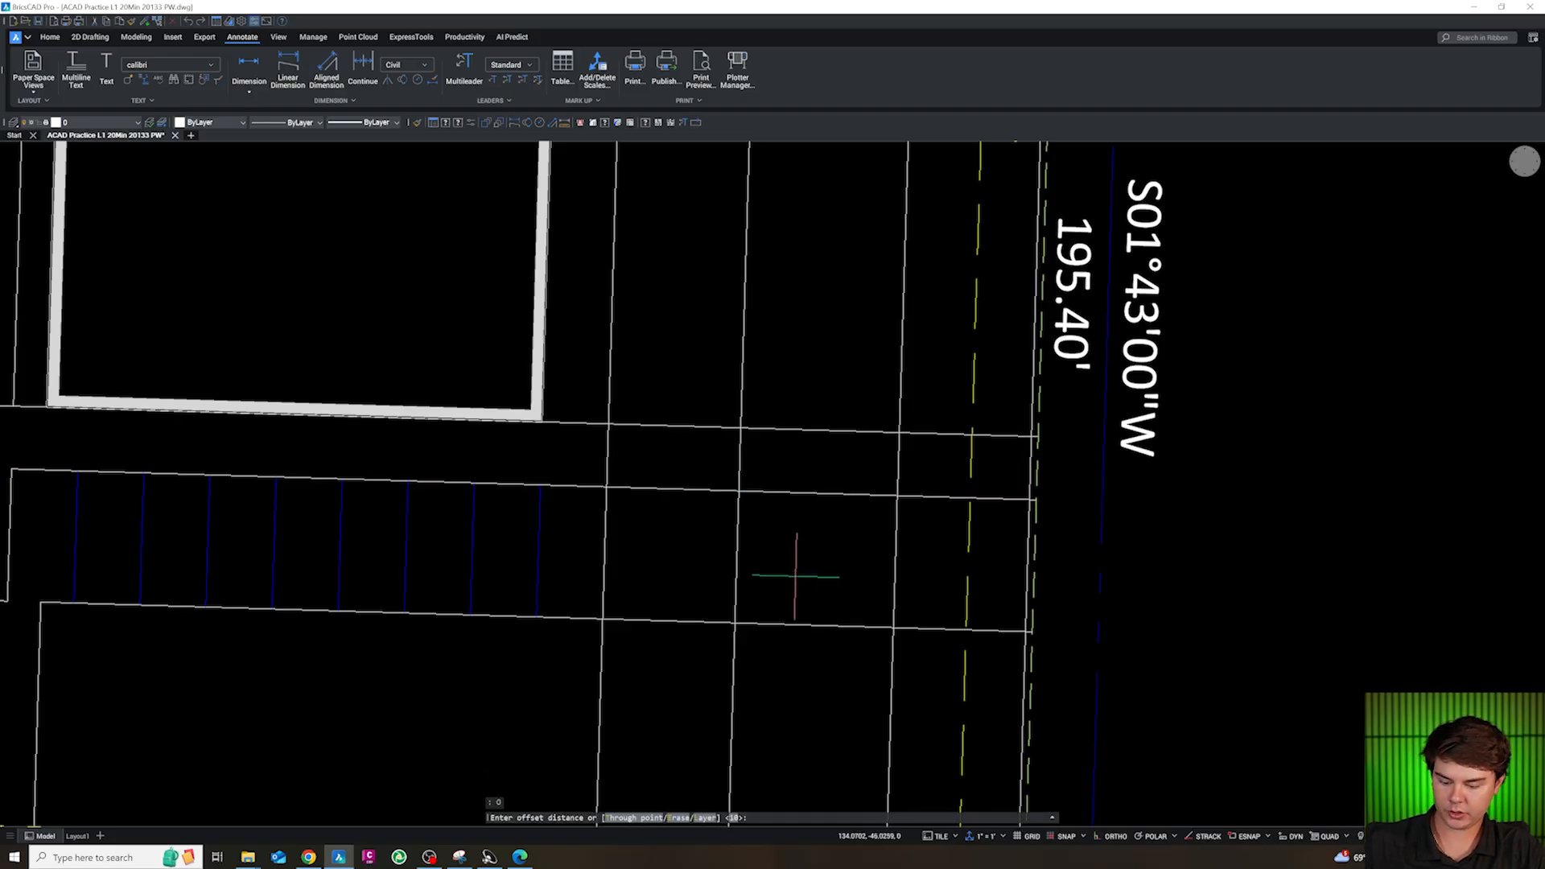
text(5.5)
key(space)
click(778, 492)
click(763, 458)
key(Escape)
key(Escape)
key(Escape)
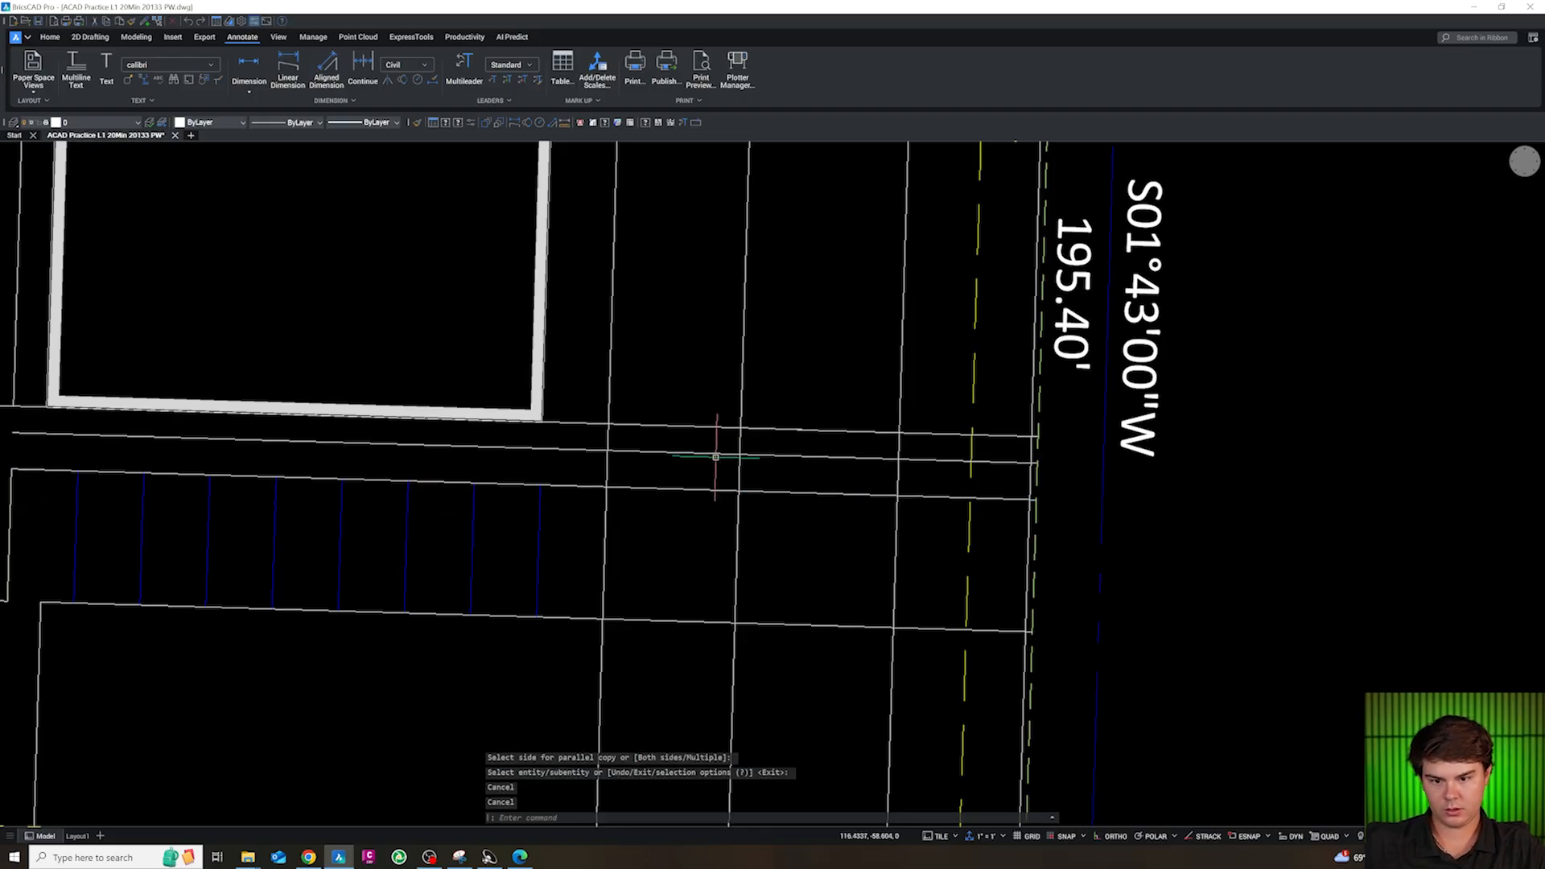
Trim the 5.5 ft offset line outside the first aisle east of the building up to the third north-south line, and the building's south-edge line across that aisle
text(t)
key(space)
click(586, 451)
click(600, 439)
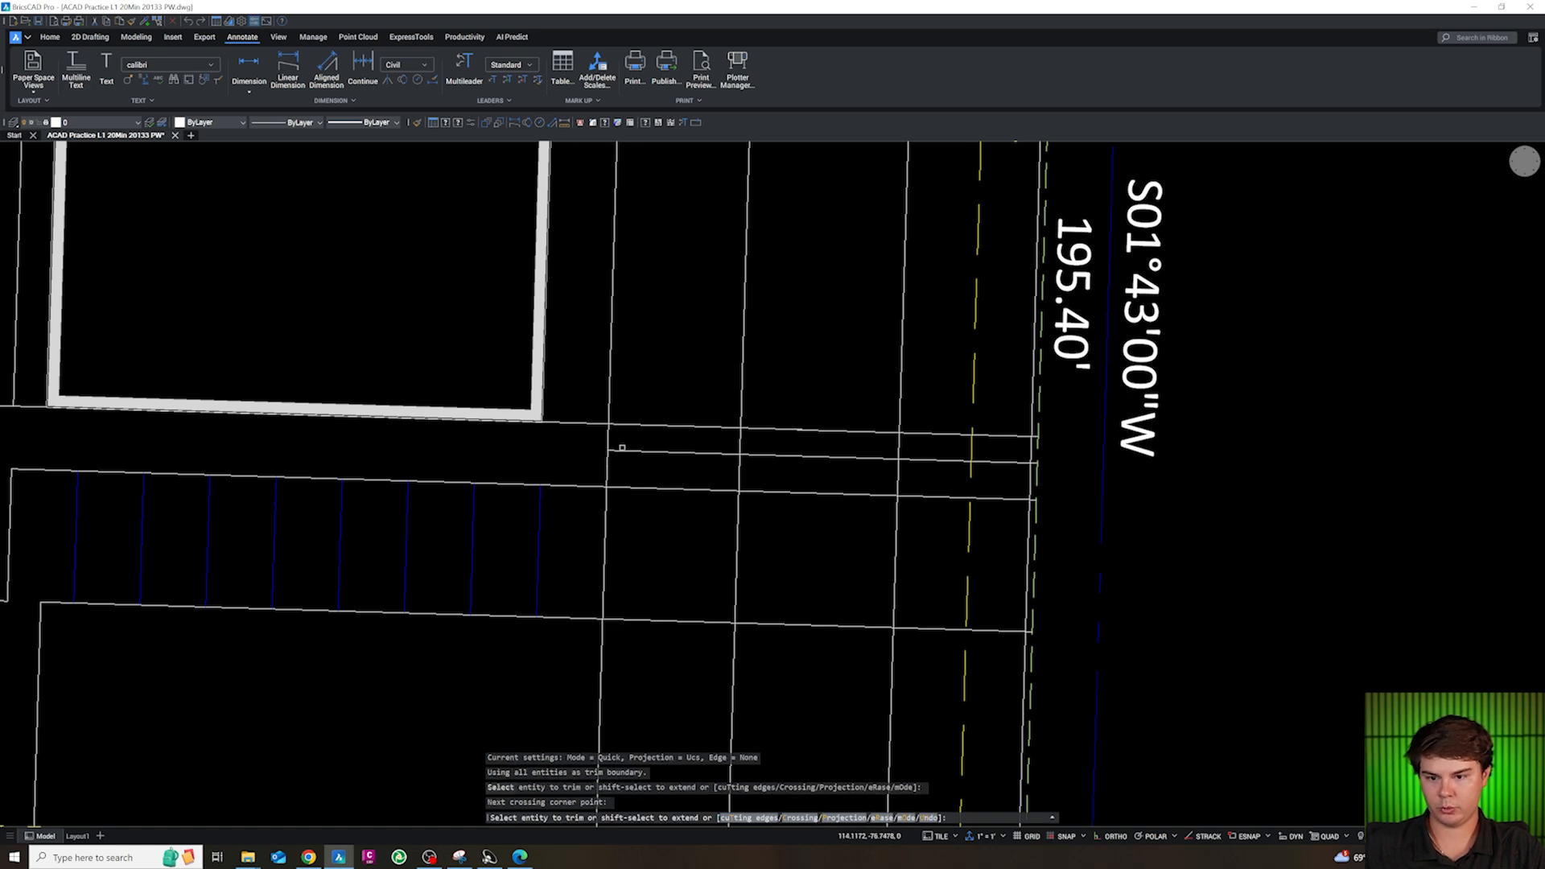
click(772, 468)
click(753, 445)
click(701, 439)
click(685, 417)
key(Escape)
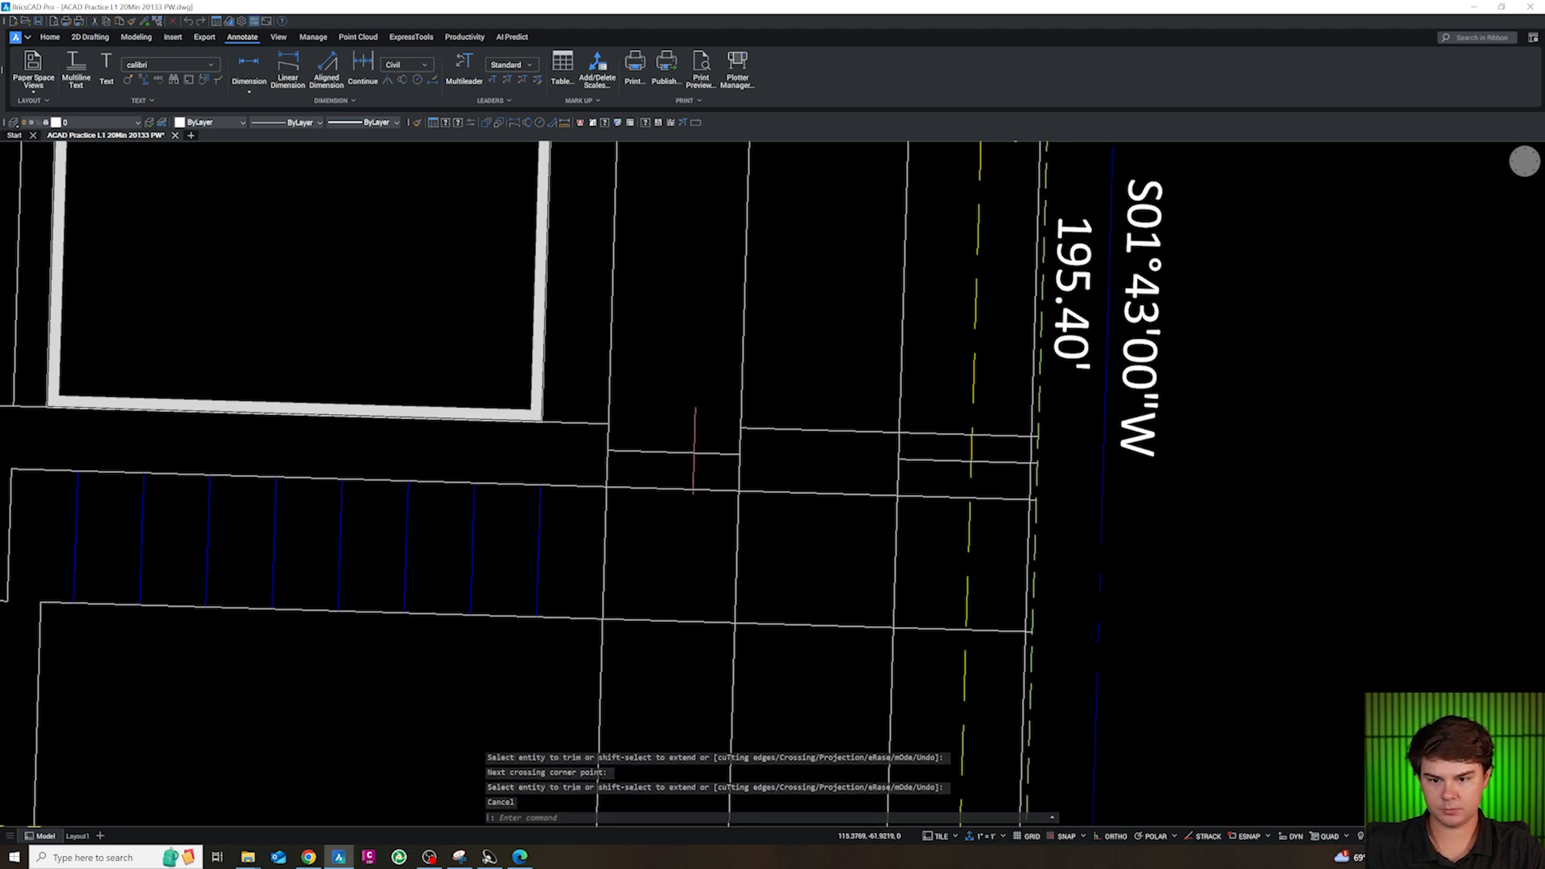
Offset the short line across the first aisle east of the building 10 ft to the north seven times to form stall stripes
text(o)
key(space)
text(10)
key(space)
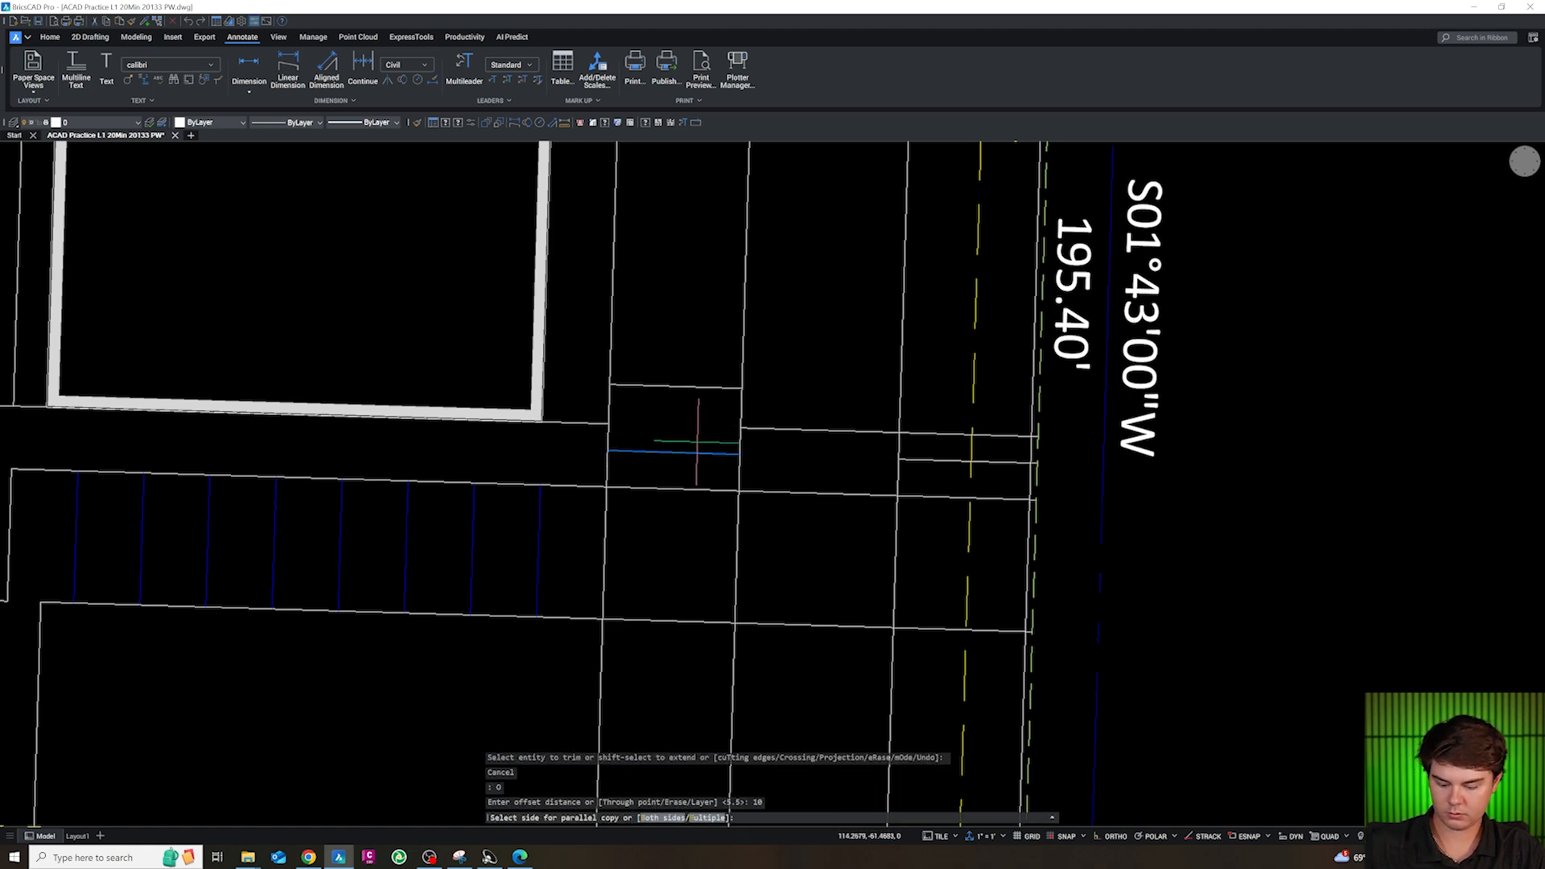
text(m)
key(space)
click(700, 372)
click(700, 334)
scroll(700, 334, down, 3)
click(699, 392)
click(701, 346)
click(704, 309)
key(Escape)
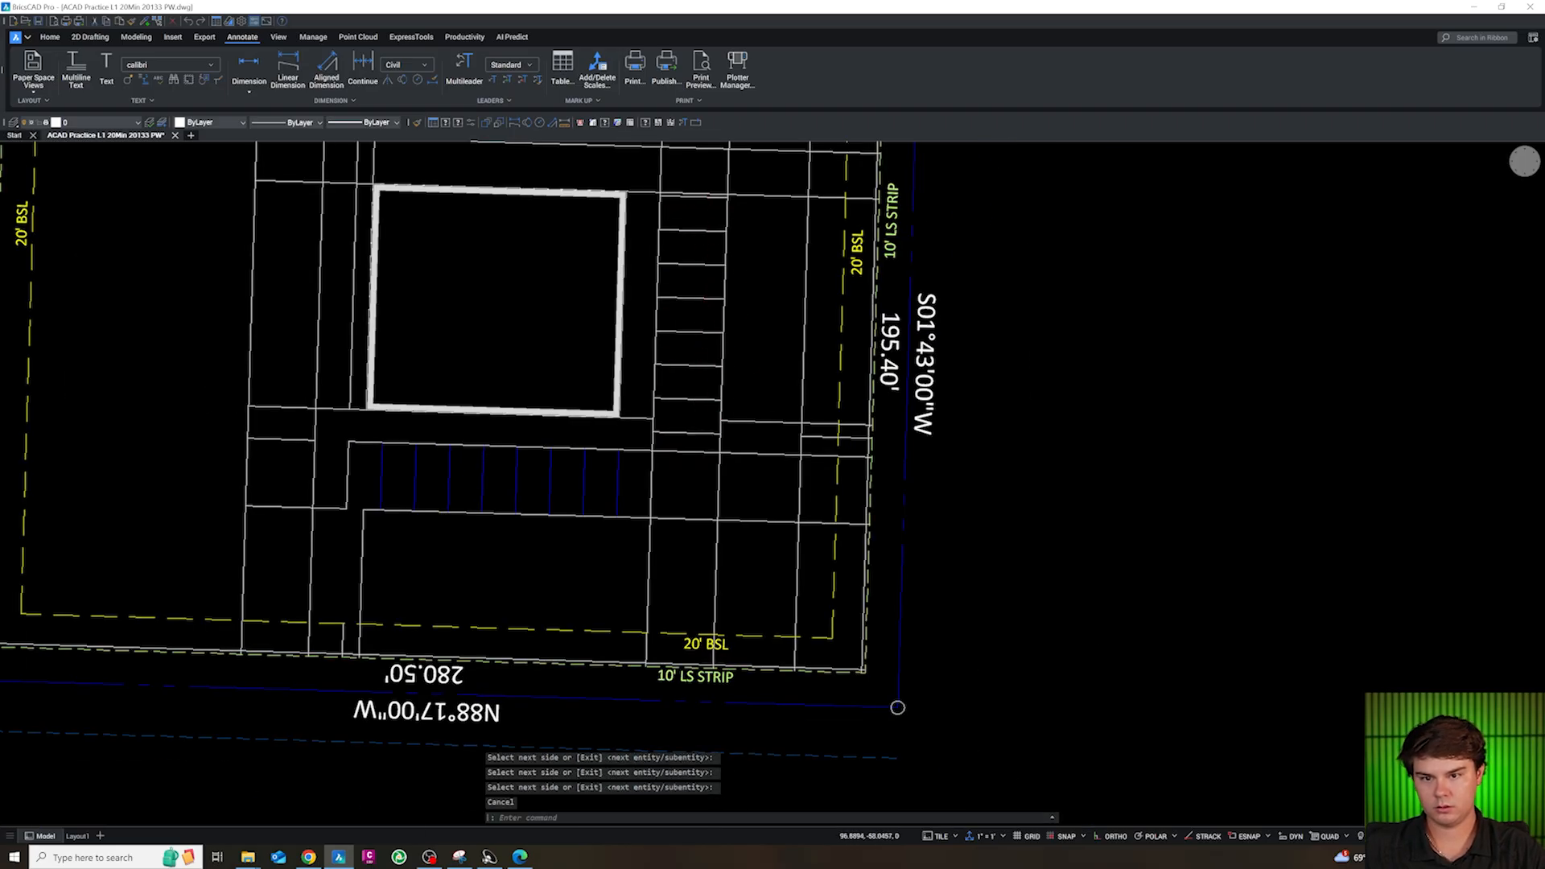
Match the seven new stall lines east of the building to the blue stripes on layer CS-SITE-STRP in the south stall band
scroll(696, 423, up, 2)
drag(694, 428, 690, 177)
scroll(694, 433, down, 2)
scroll(694, 433, up, 2)
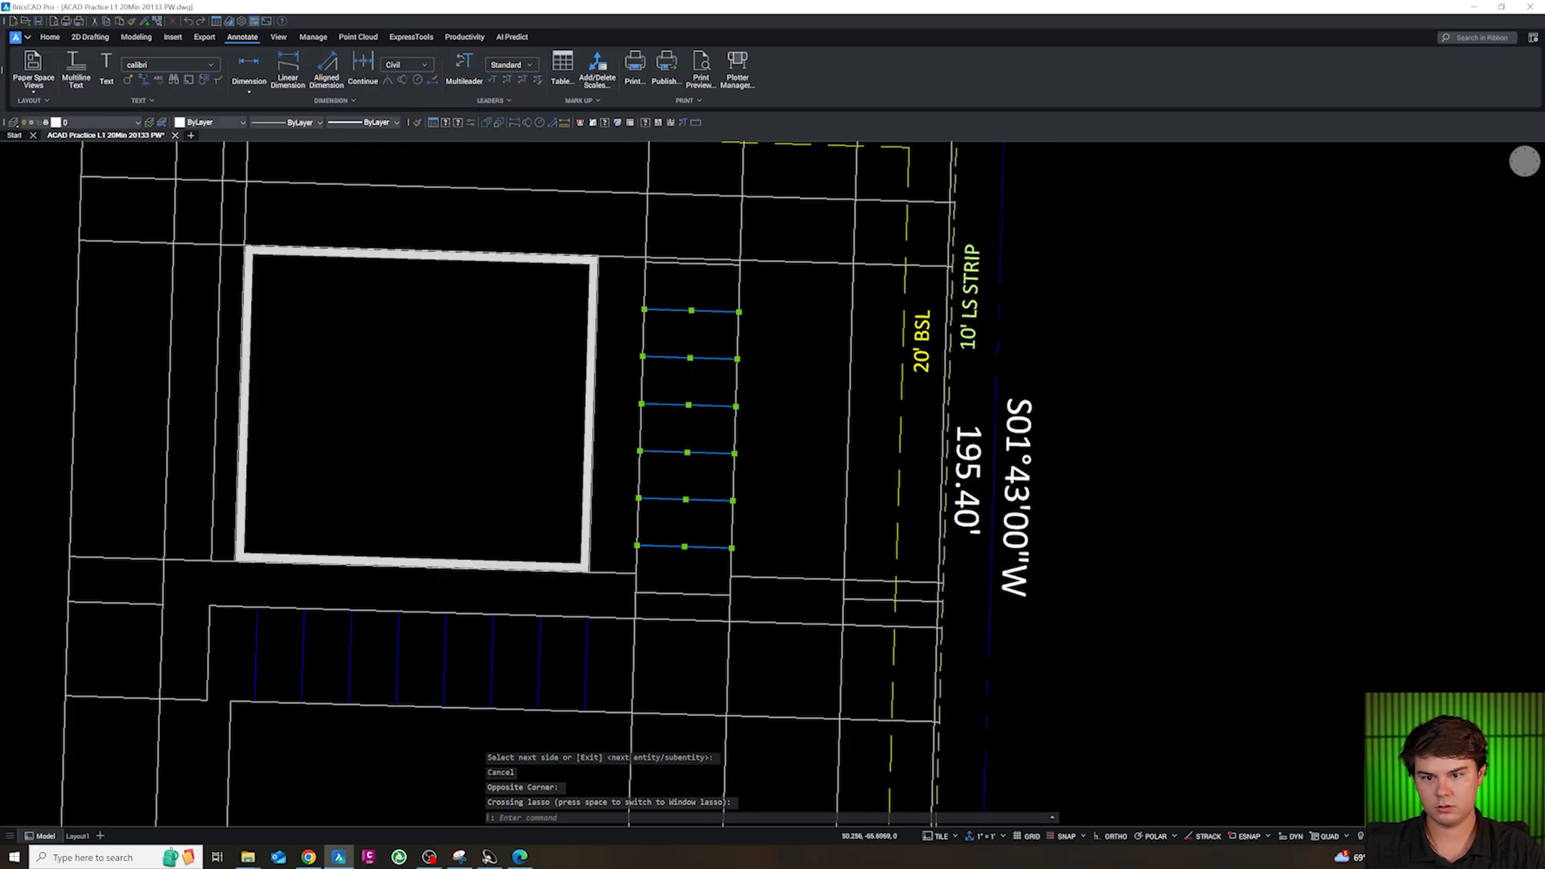
click(127, 126)
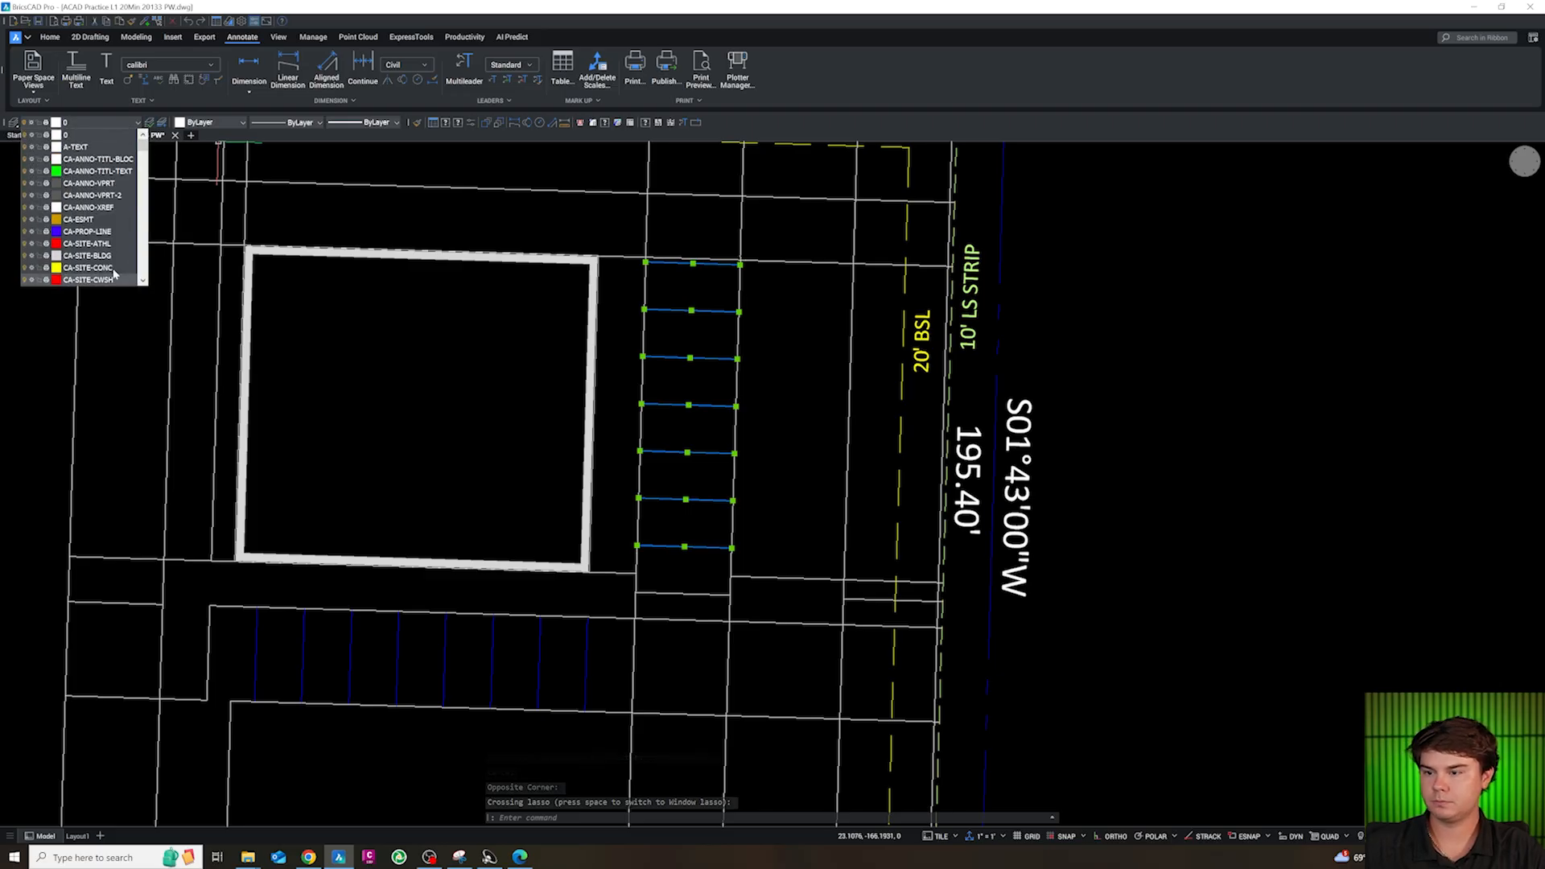
click(758, 429)
text(cg)
key(Return)
click(585, 656)
key(Escape)
scroll(688, 469, up, 2)
scroll(689, 505, down, 4)
scroll(701, 611, up, 6)
key(Escape)
key(Escape)
key(Escape)
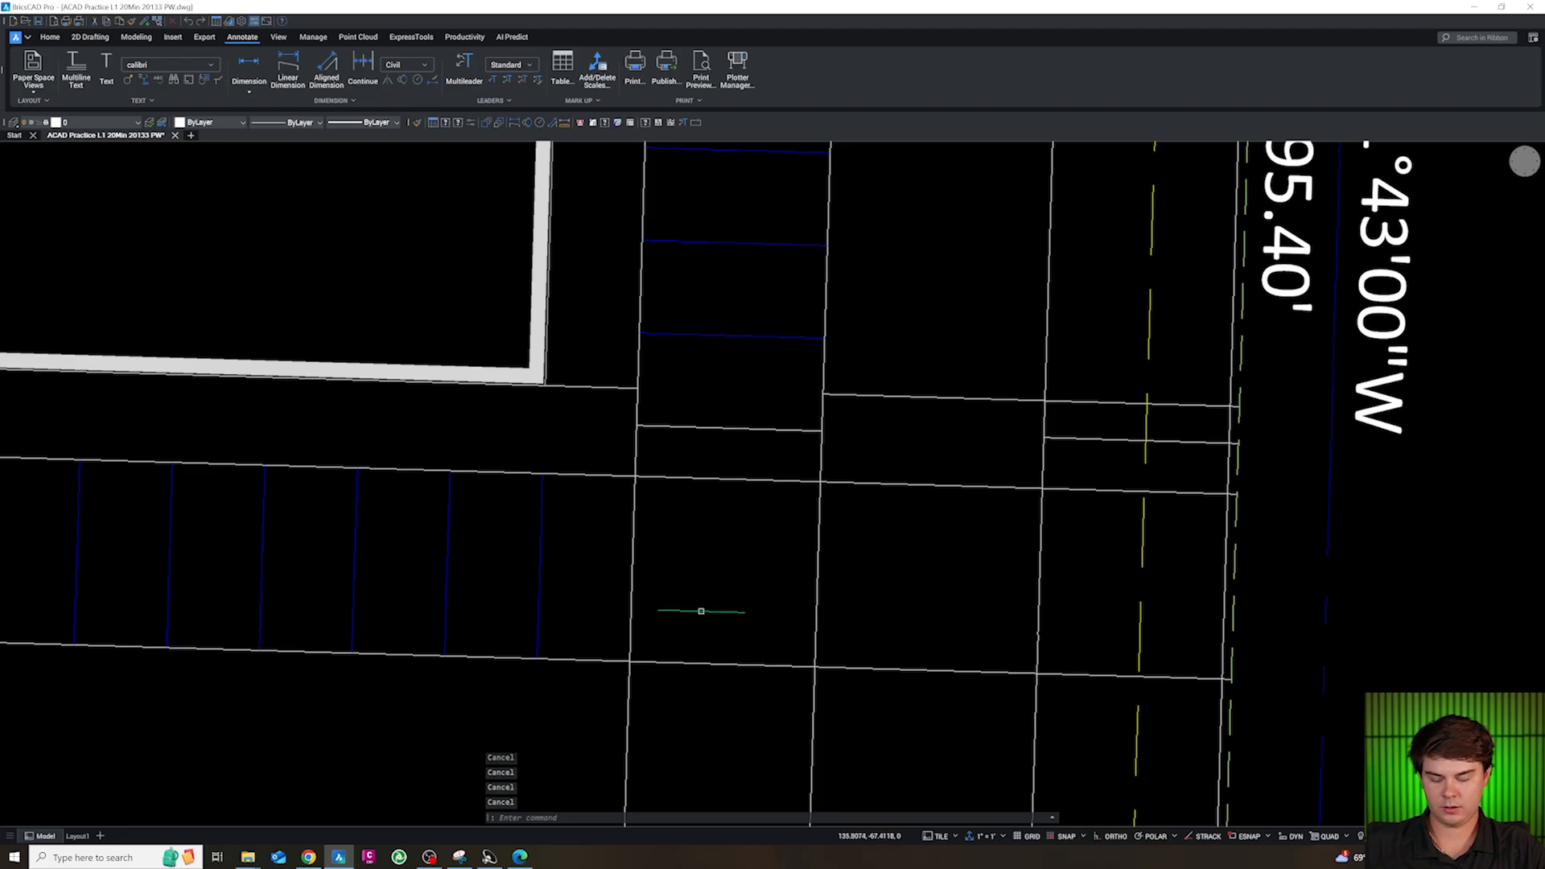
Fillet the stall band's south line with the east line of the stall column at a 20 ft radius
text(f)
key(Return)
text(r)
key(Return)
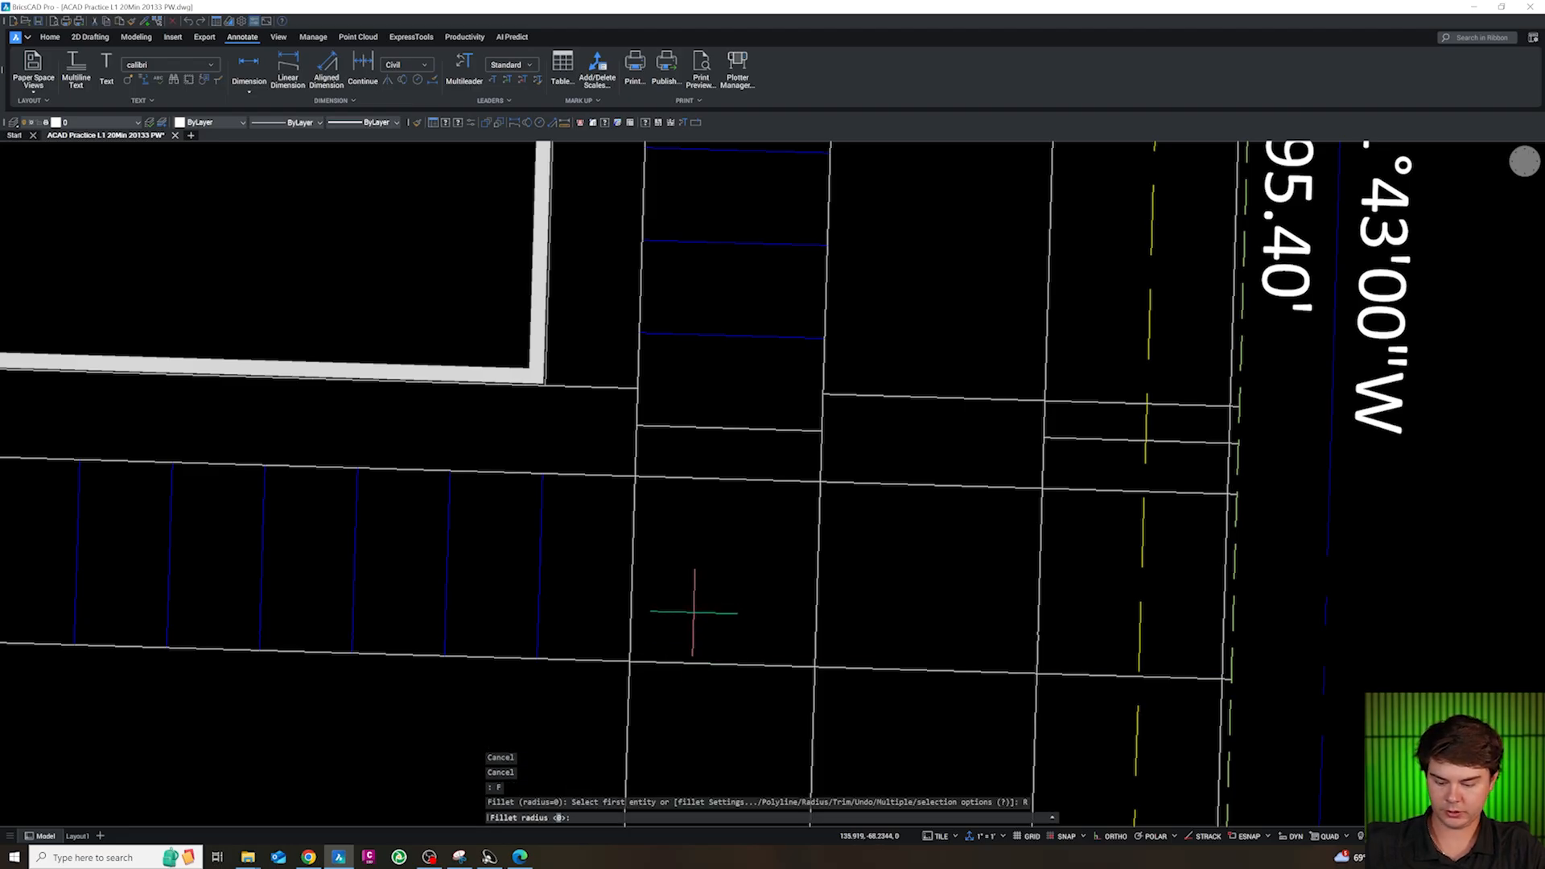
text(20)
key(Return)
click(716, 661)
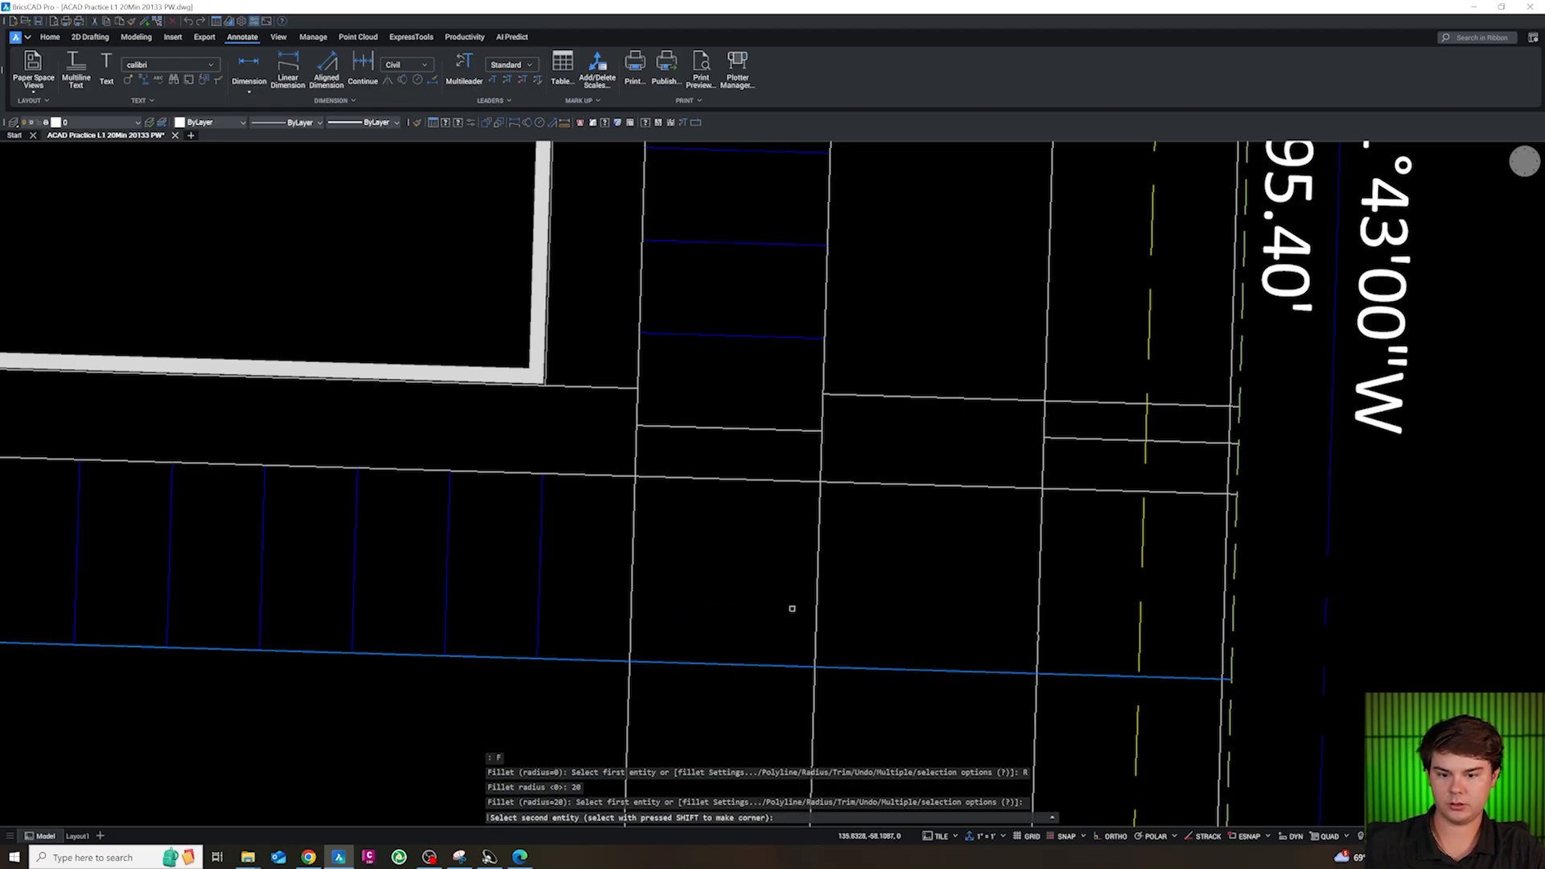
click(821, 589)
key(Escape)
key(Escape)
key(Escape)
key(Escape)
scroll(817, 586, down, 3)
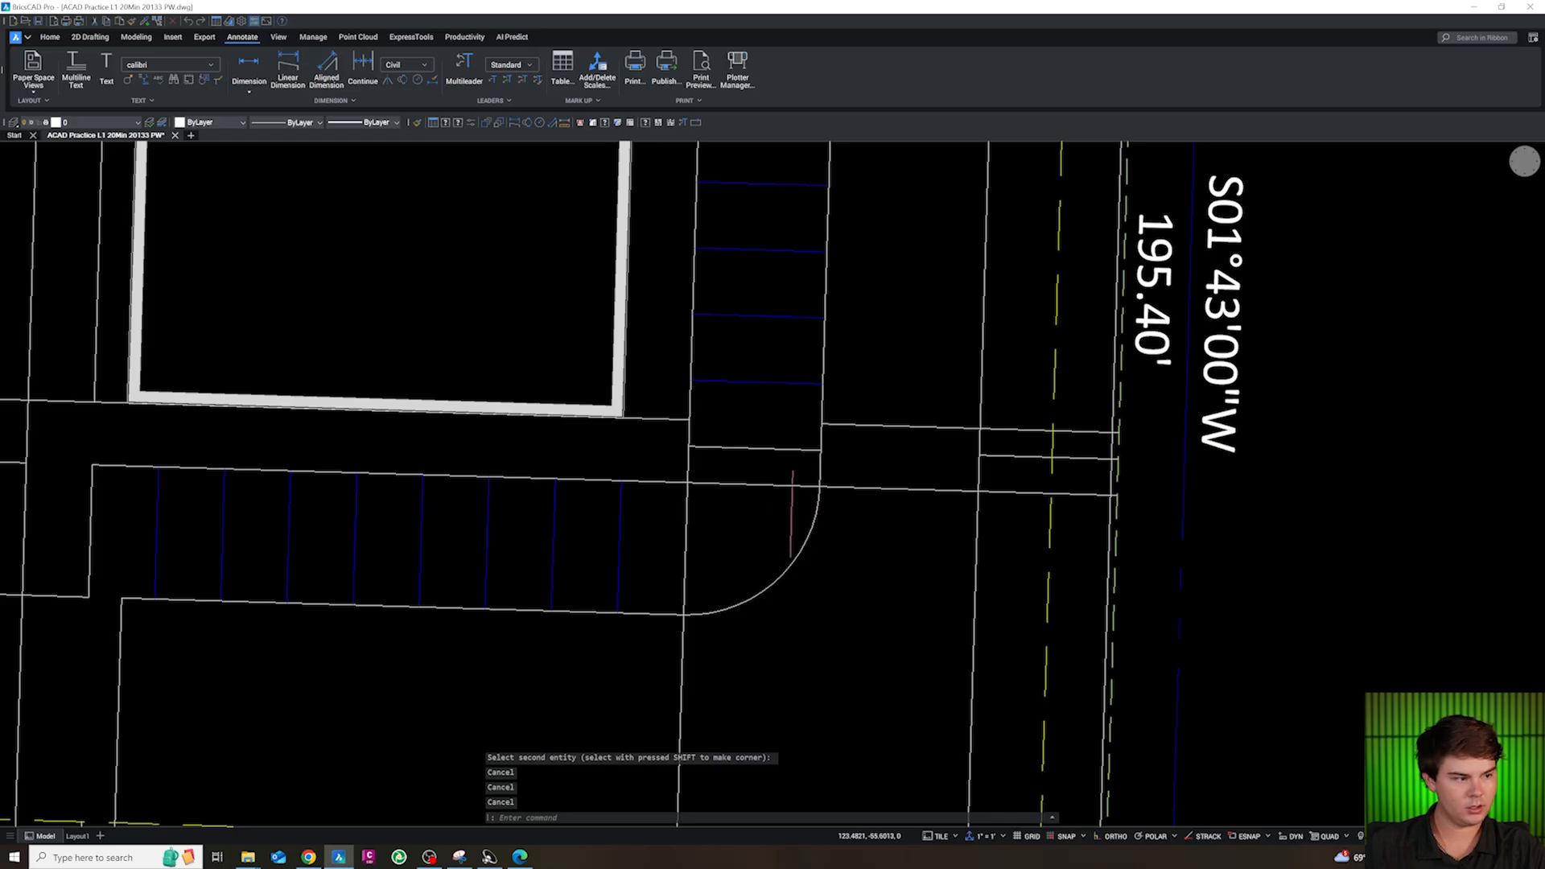
Fillet the upper end of the 20 ft curve with the stall band's north line at a 4 ft radius
scroll(776, 524, up, 3)
text(f)
key(Return)
text(r)
key(Return)
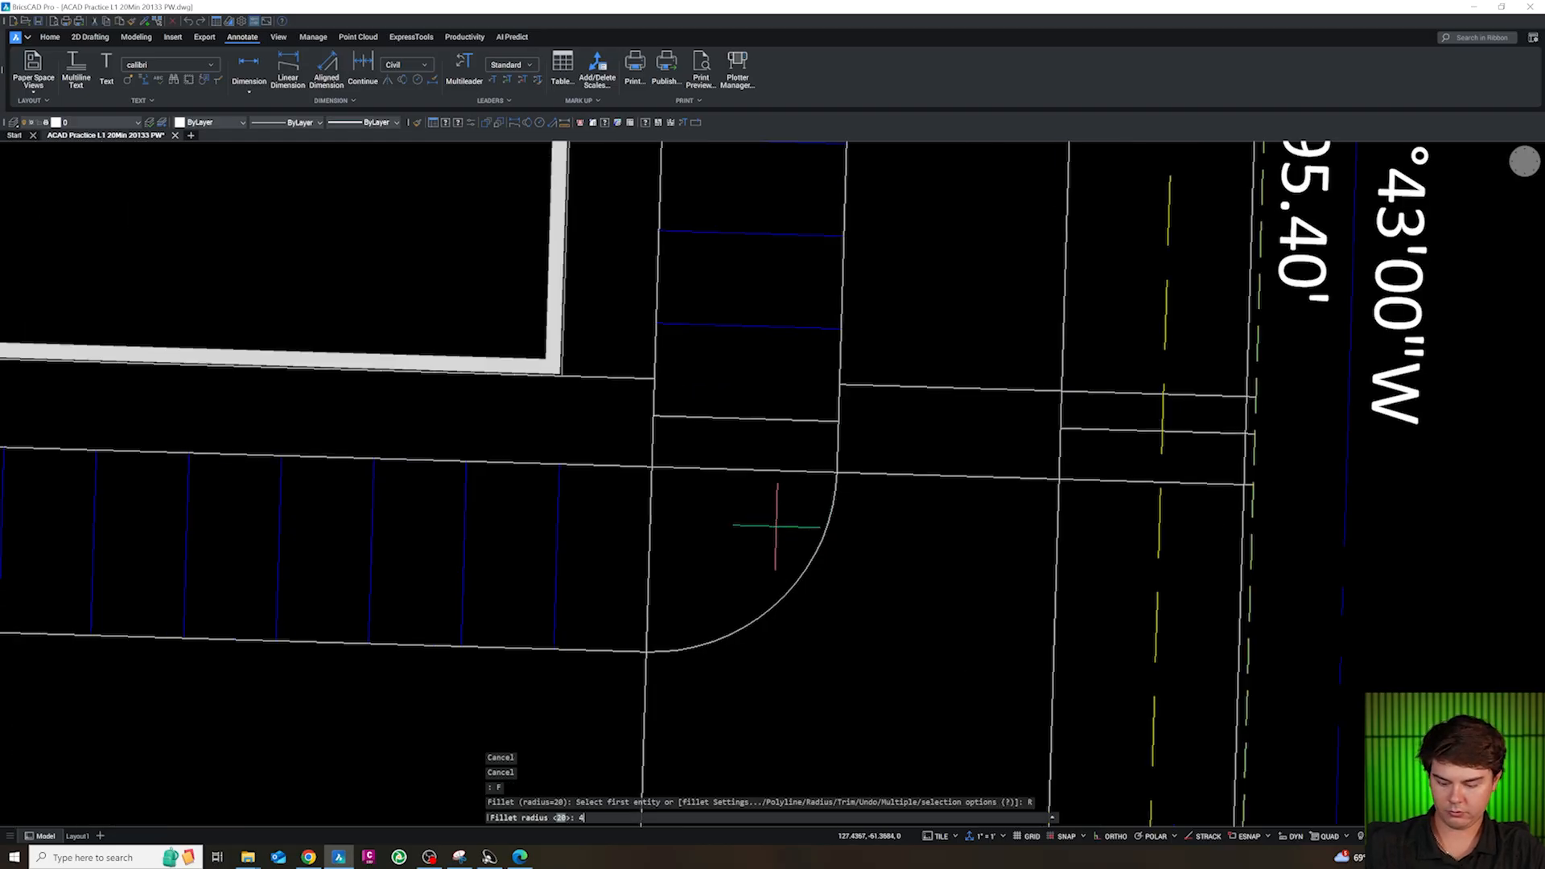
text(4)
Fillet the 20 ft curve with the stall column's west line and with the short cross line above it, using a 4 ft radius
key(Return)
click(835, 495)
click(828, 472)
key(Return)
click(687, 651)
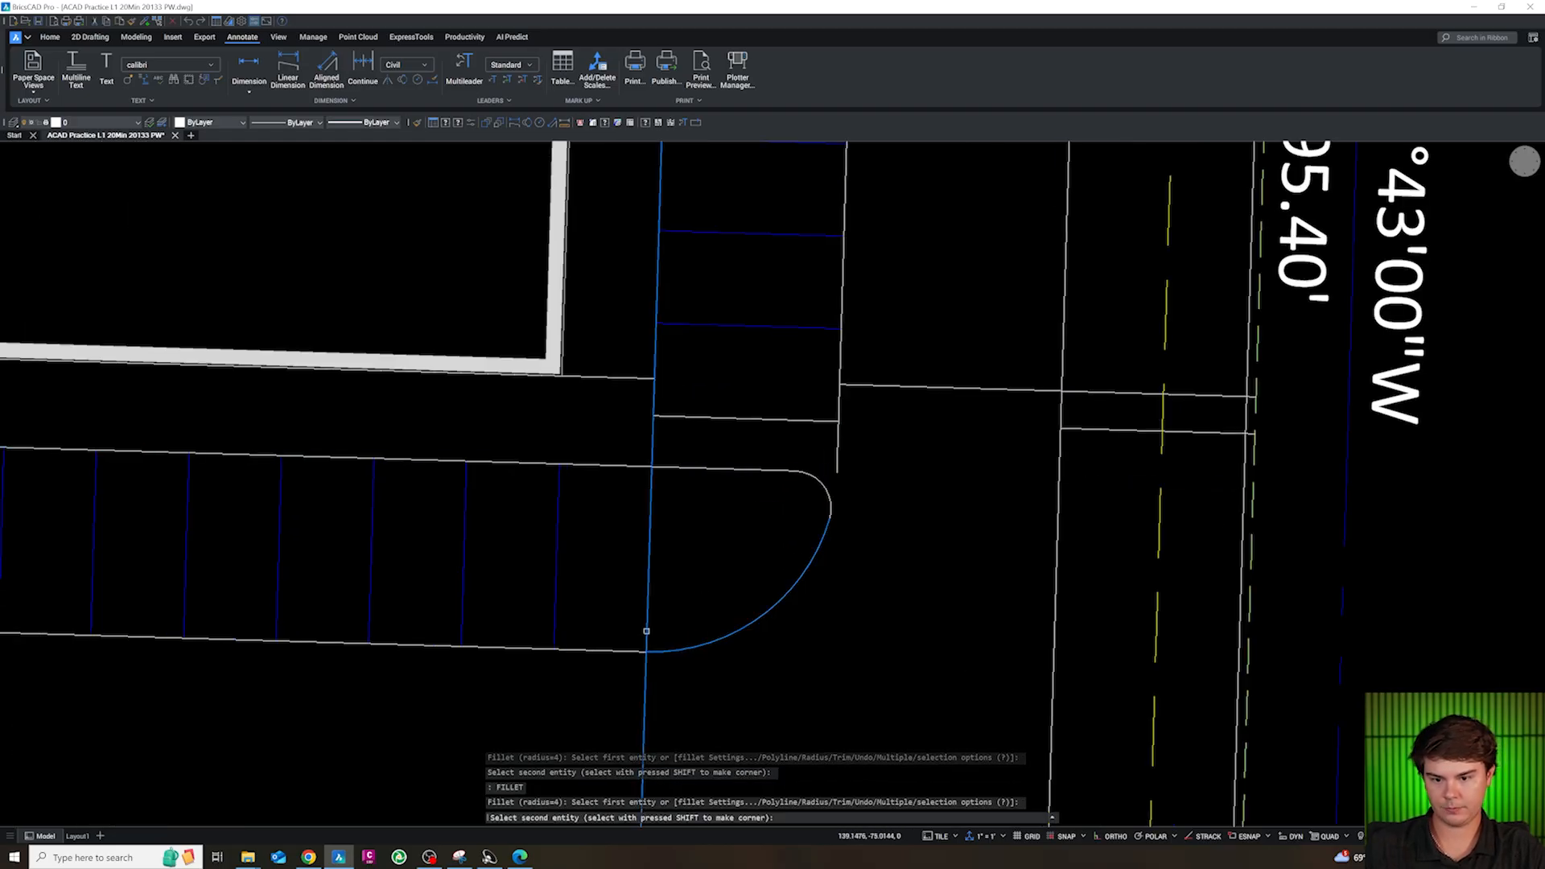
click(646, 630)
key(Escape)
key(Return)
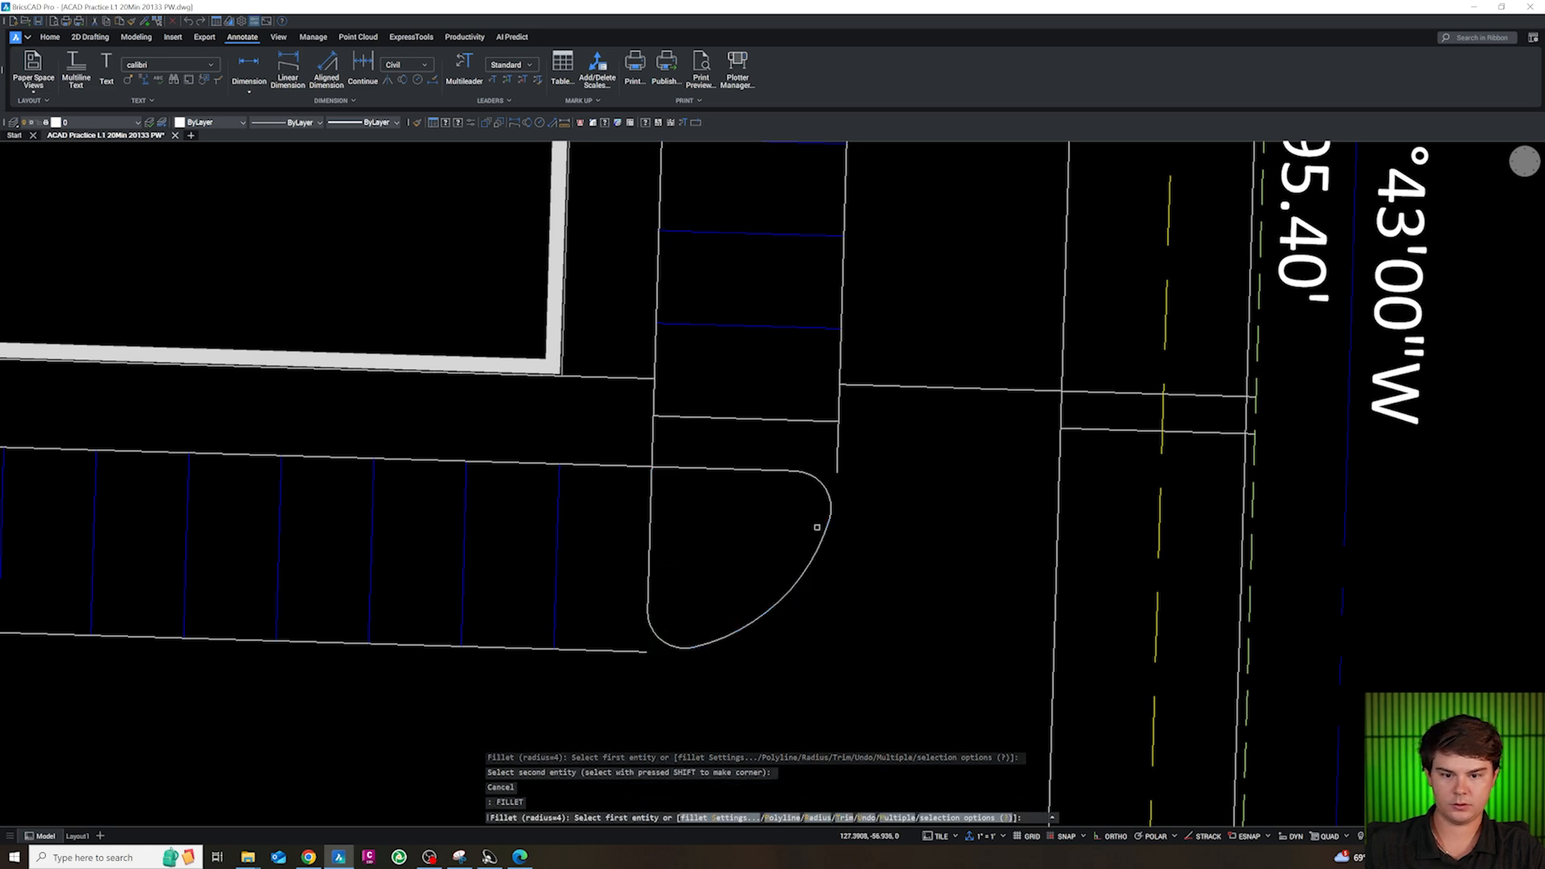
click(827, 519)
click(826, 417)
key(Escape)
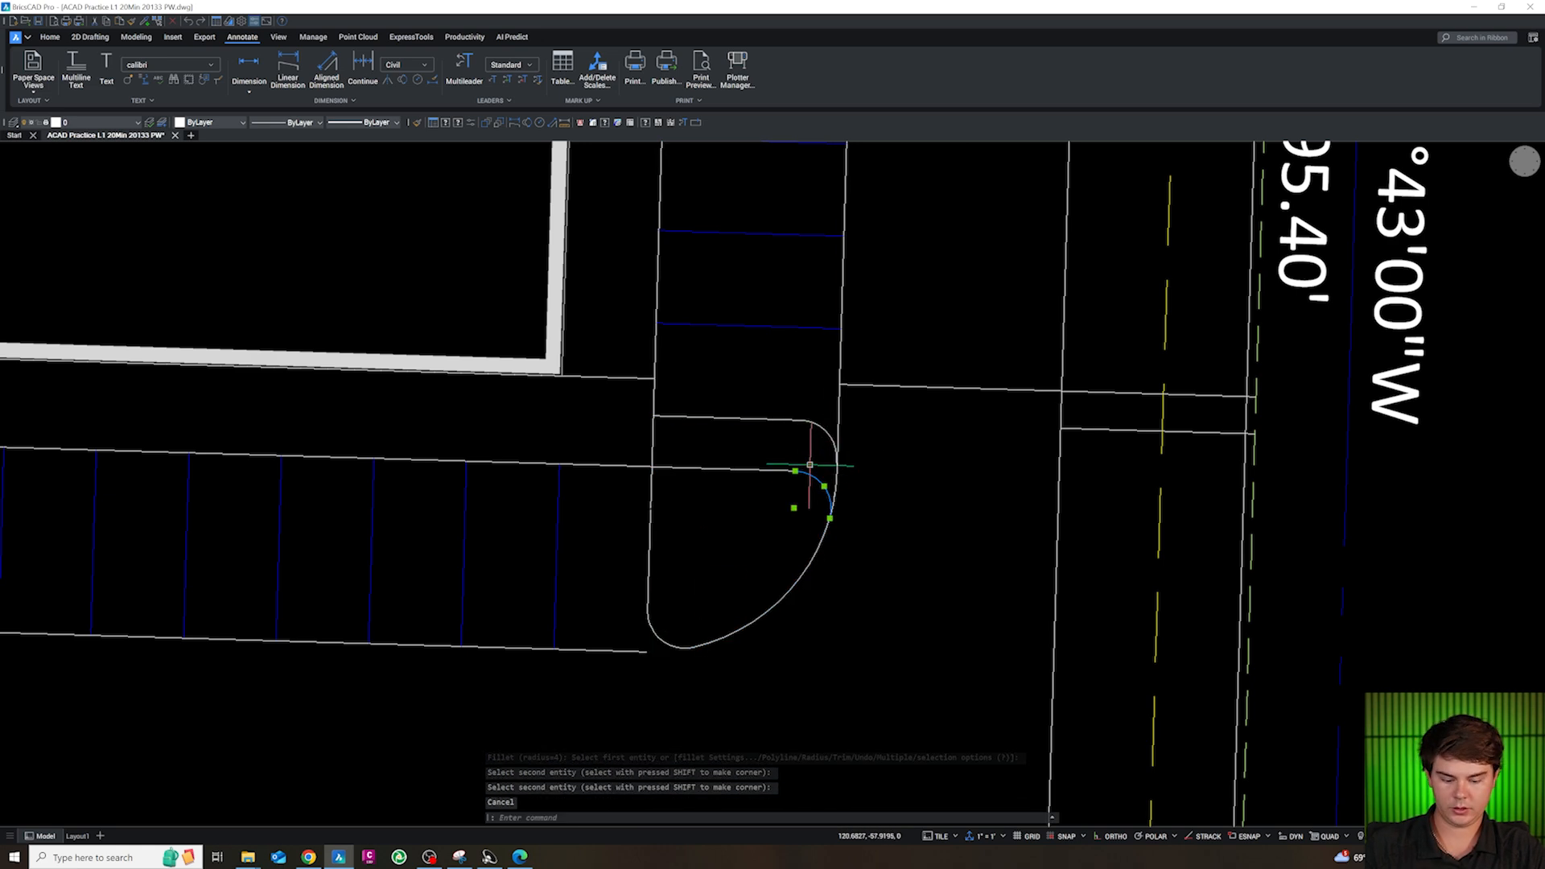
Erase the leftover arc inside the rounded island and trim the band's north line and the island's west line above the band
key(Delete)
click(778, 469)
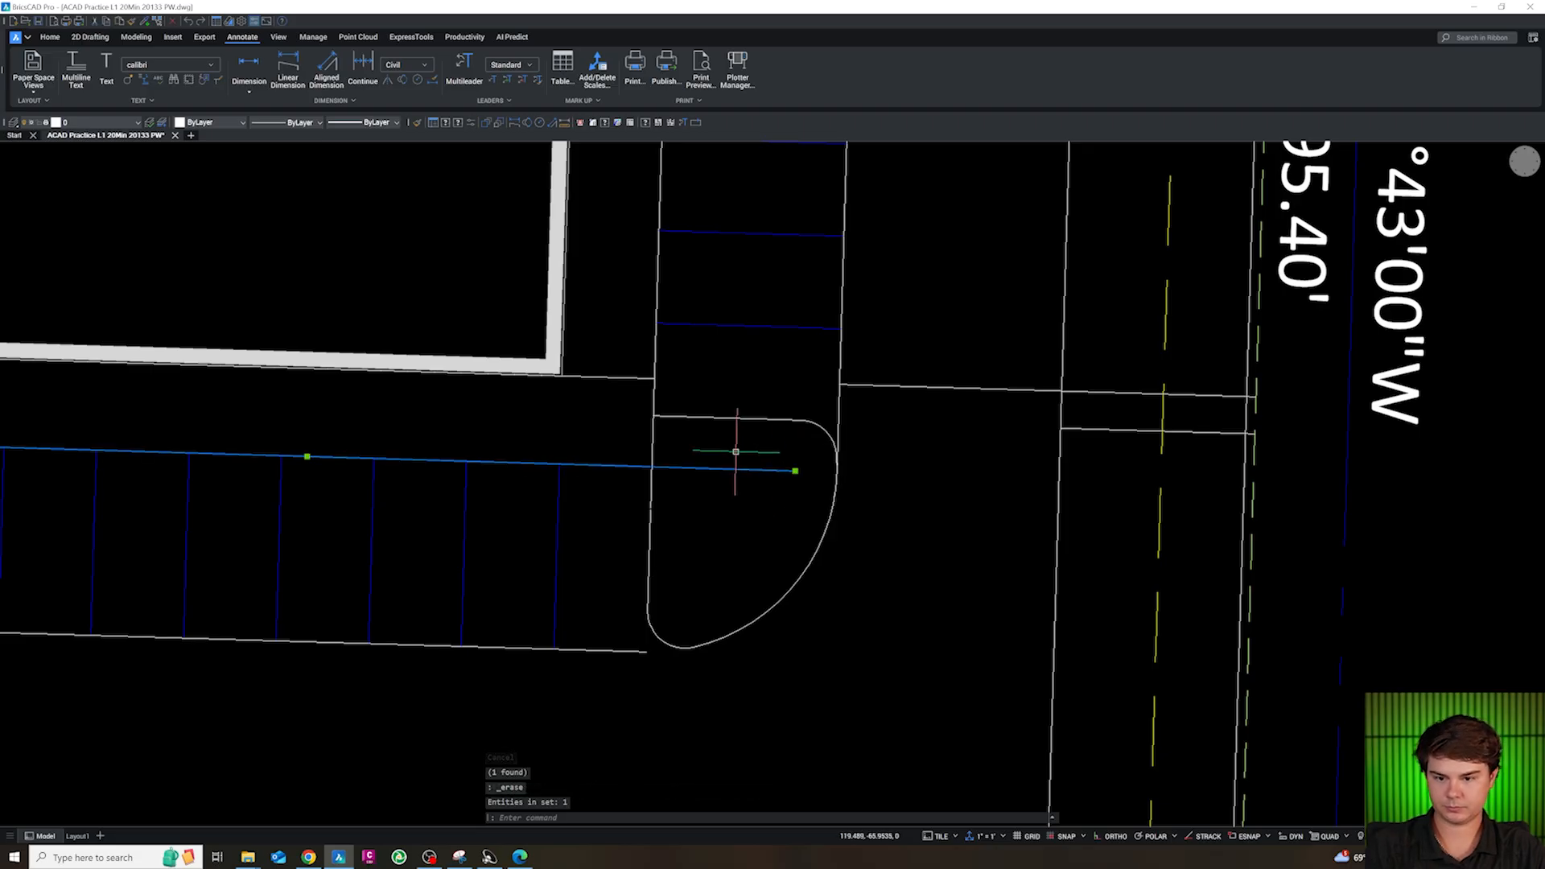
key(Escape)
text(TR)
key(Return)
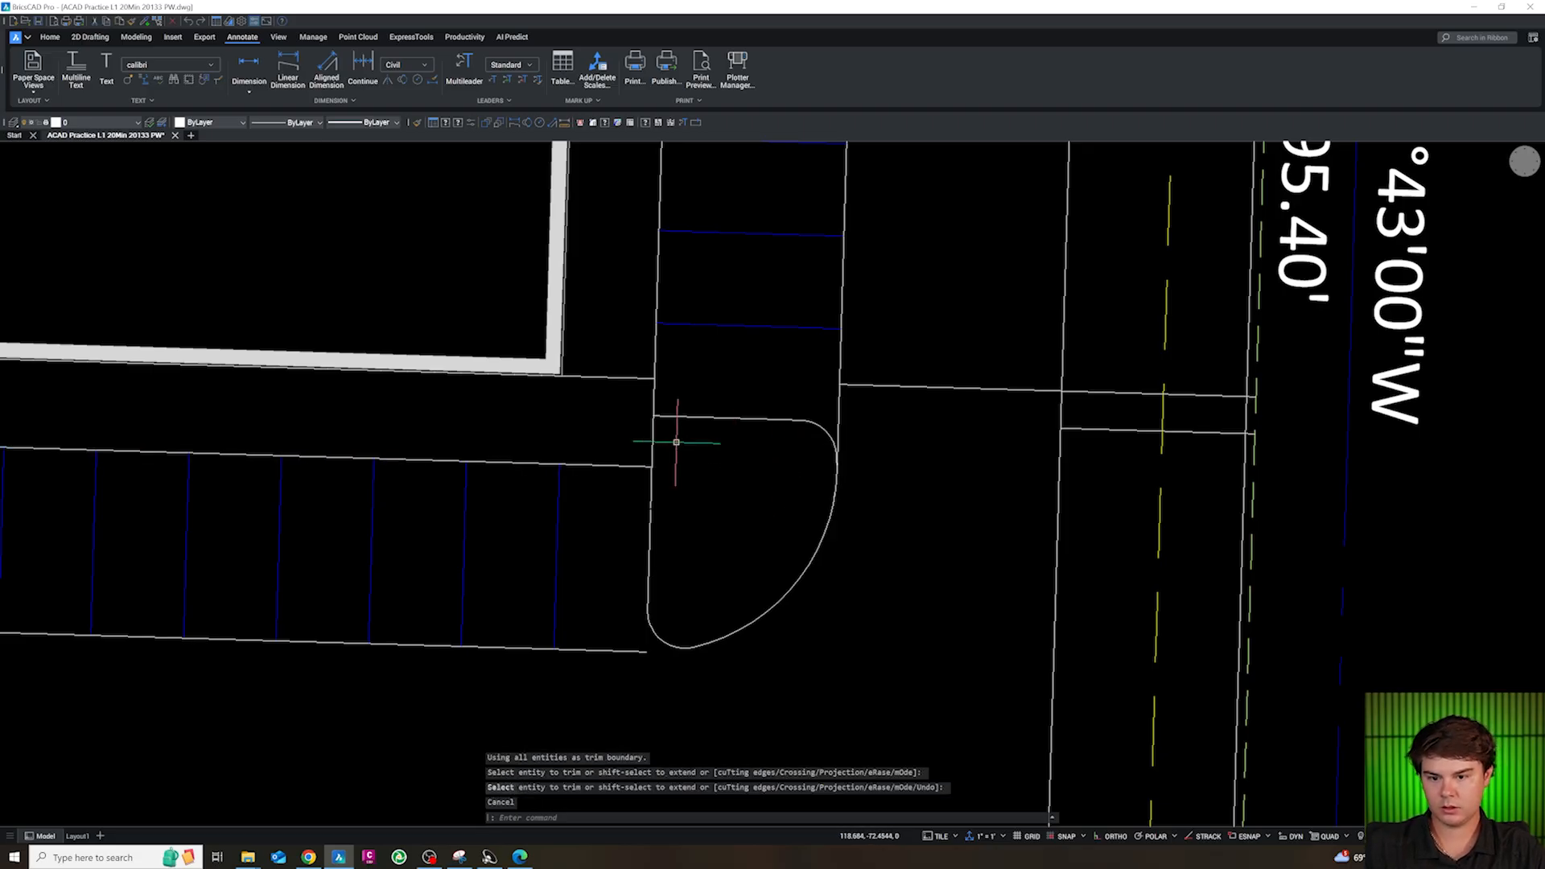
click(687, 441)
click(643, 442)
key(Escape)
Fillet both bottom corners of the narrow island at the stall band's west end with a 5 ft radius
scroll(668, 428, down, 3)
scroll(545, 435, up, 2)
key(Escape)
key(Escape)
key(Escape)
scroll(631, 533, down, 2)
scroll(388, 505, up, 4)
text(F)
key(Return)
text(R)
key(Return)
text(5)
key(Return)
click(367, 562)
click(400, 626)
key(Return)
click(430, 624)
click(457, 595)
key(Escape)
key(Escape)
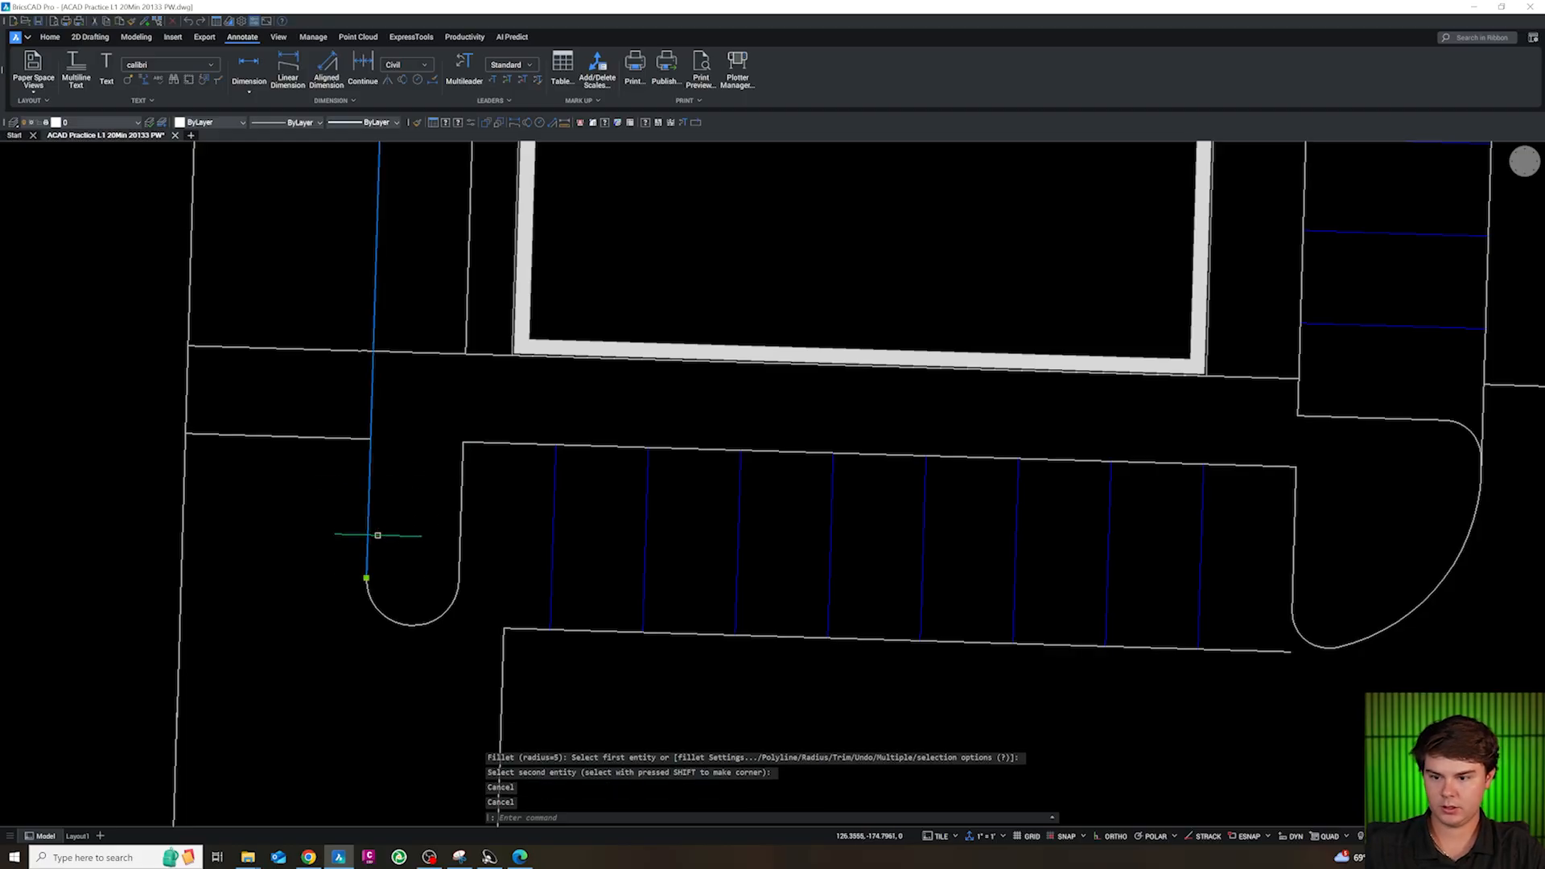
Join the two islands' outlines, the stall band's north line and the adjoining north-south lines into one polyline
click(375, 602)
click(430, 621)
click(507, 535)
click(451, 426)
click(1329, 540)
click(1285, 554)
click(1362, 654)
click(1304, 615)
scroll(1162, 604, down, 3)
scroll(1304, 538, up, 3)
scroll(1303, 538, up, 2)
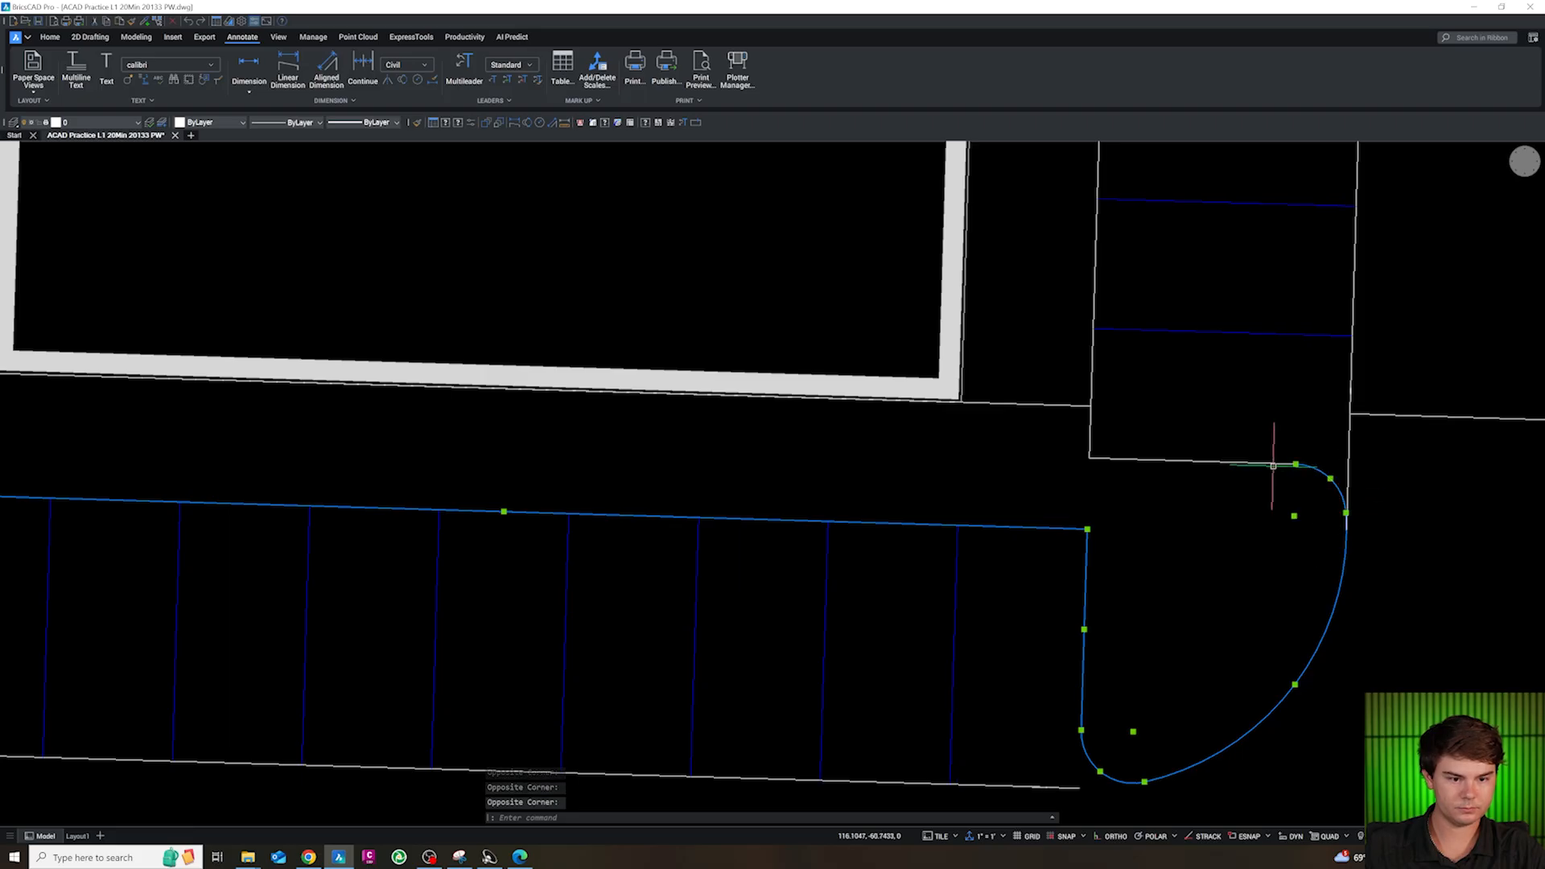
click(1252, 490)
click(1070, 439)
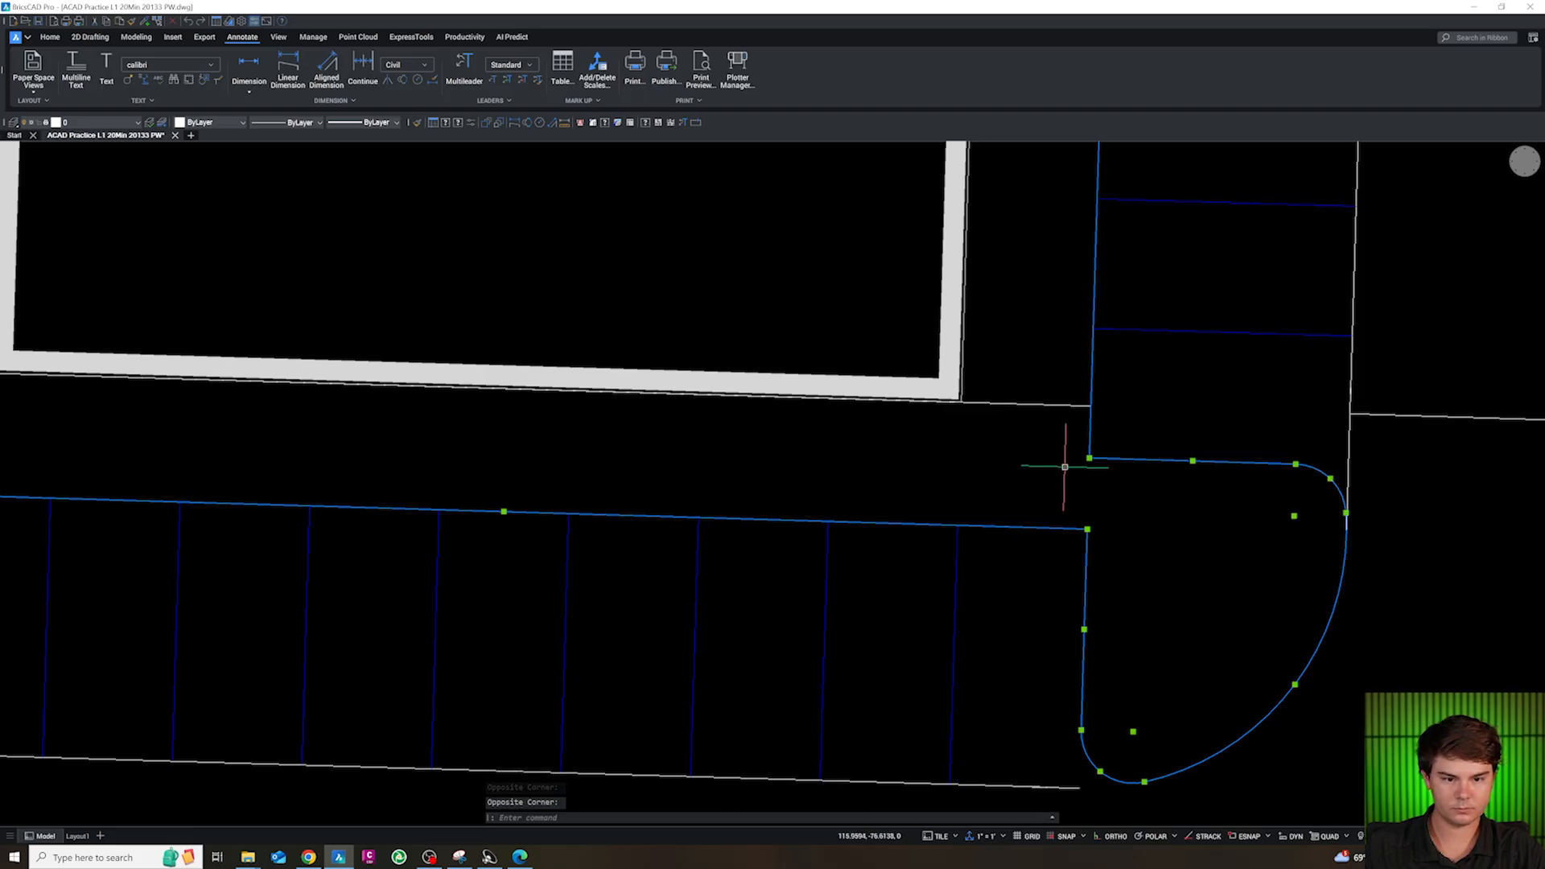
text(j)
key(Return)
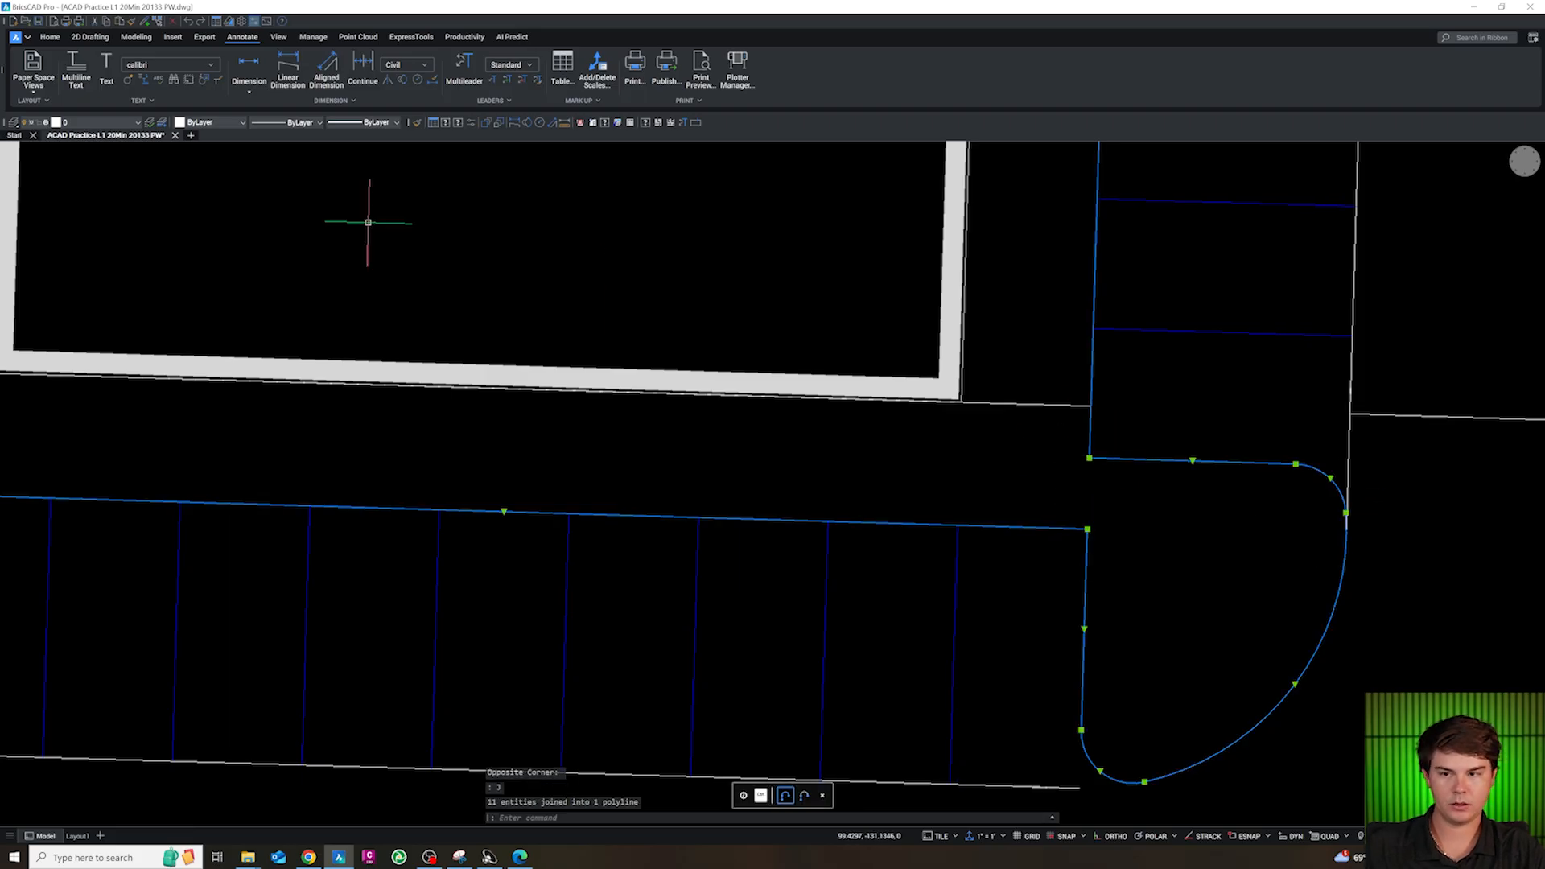
Put the joined island and stall edge polyline on layer CA-SITE-CONC
click(122, 120)
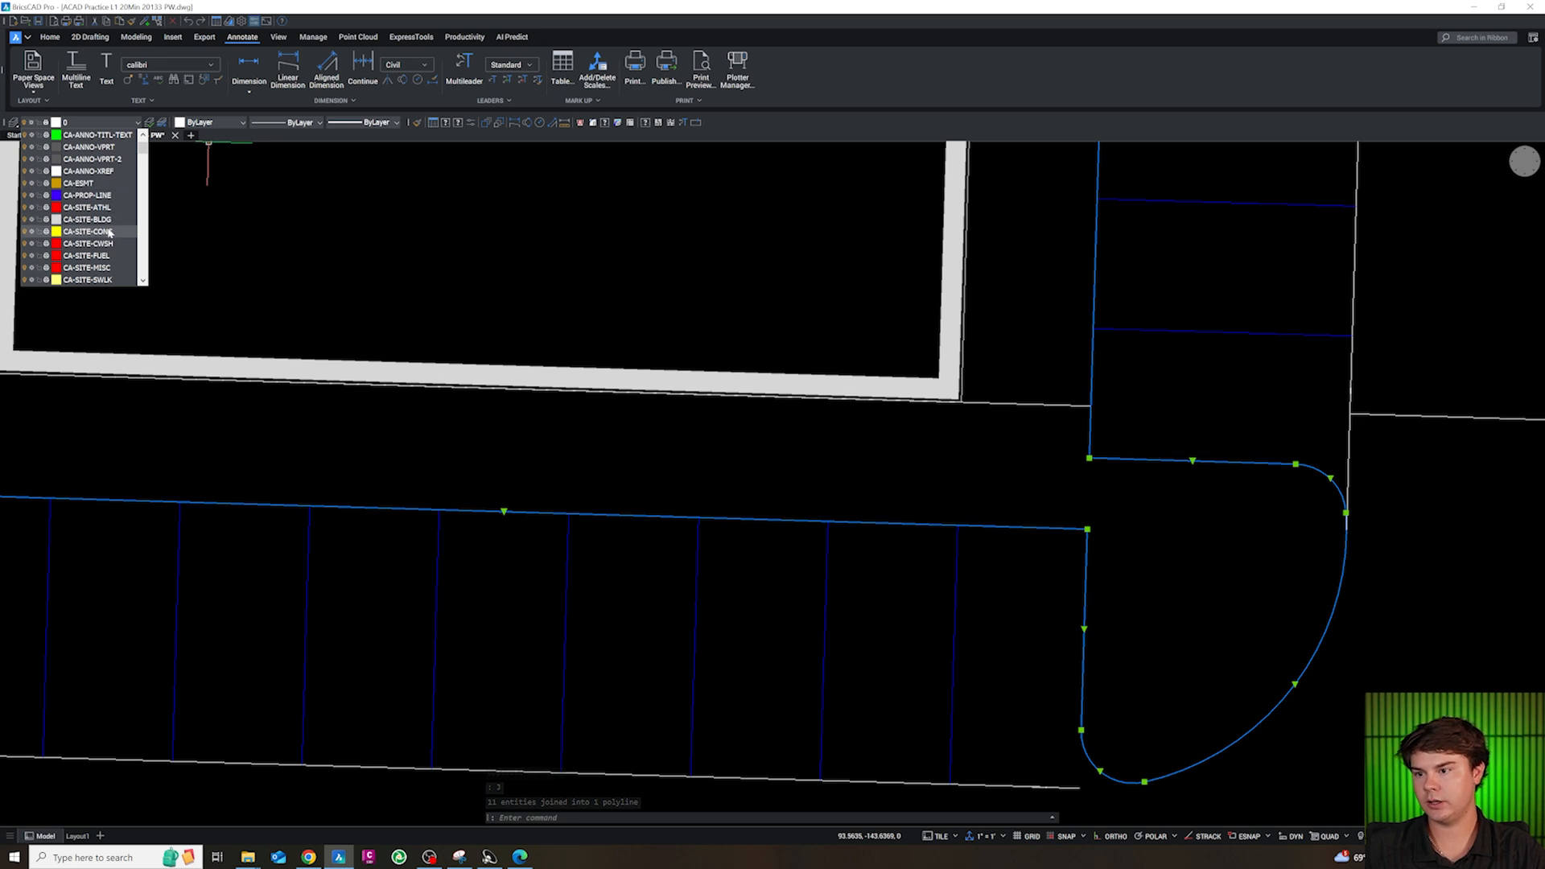
click(89, 232)
key(Escape)
scroll(759, 476, down, 5)
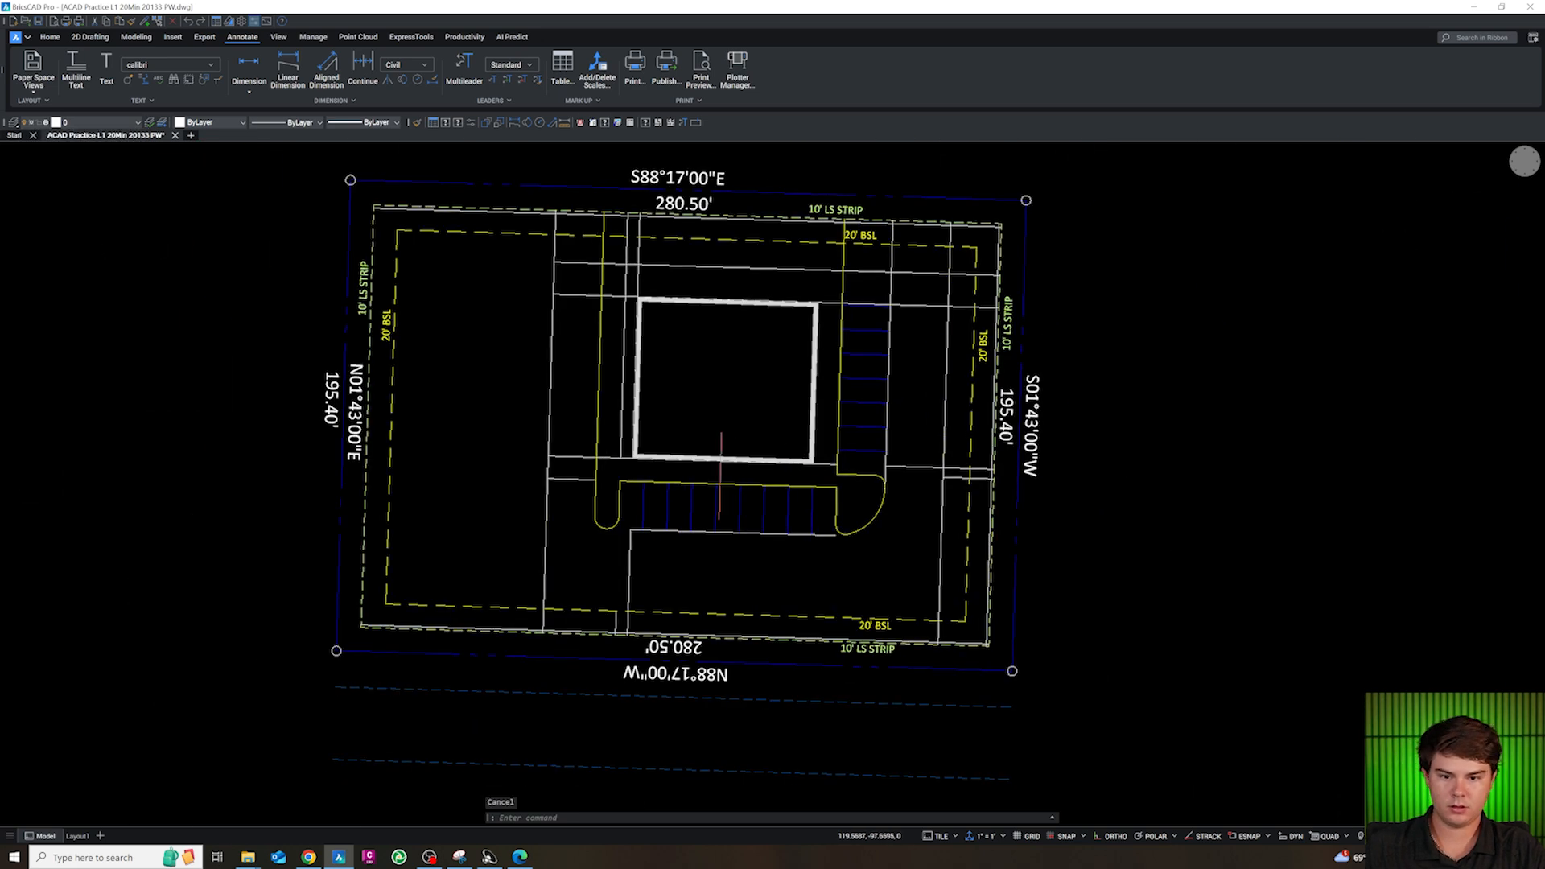
scroll(853, 416, up, 5)
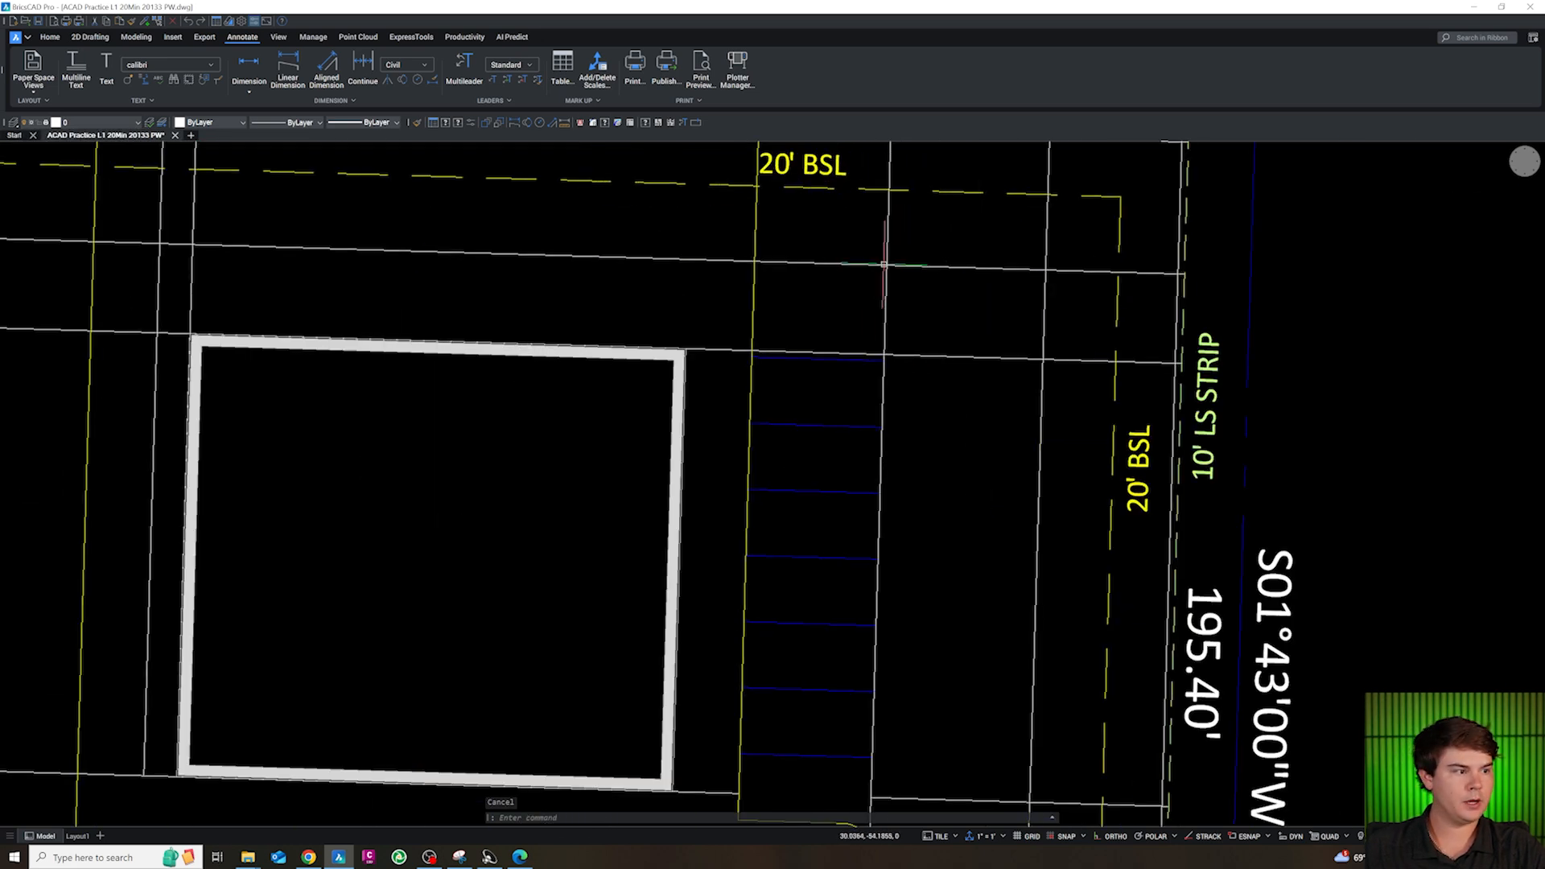
scroll(829, 241, down, 6)
scroll(831, 343, up, 8)
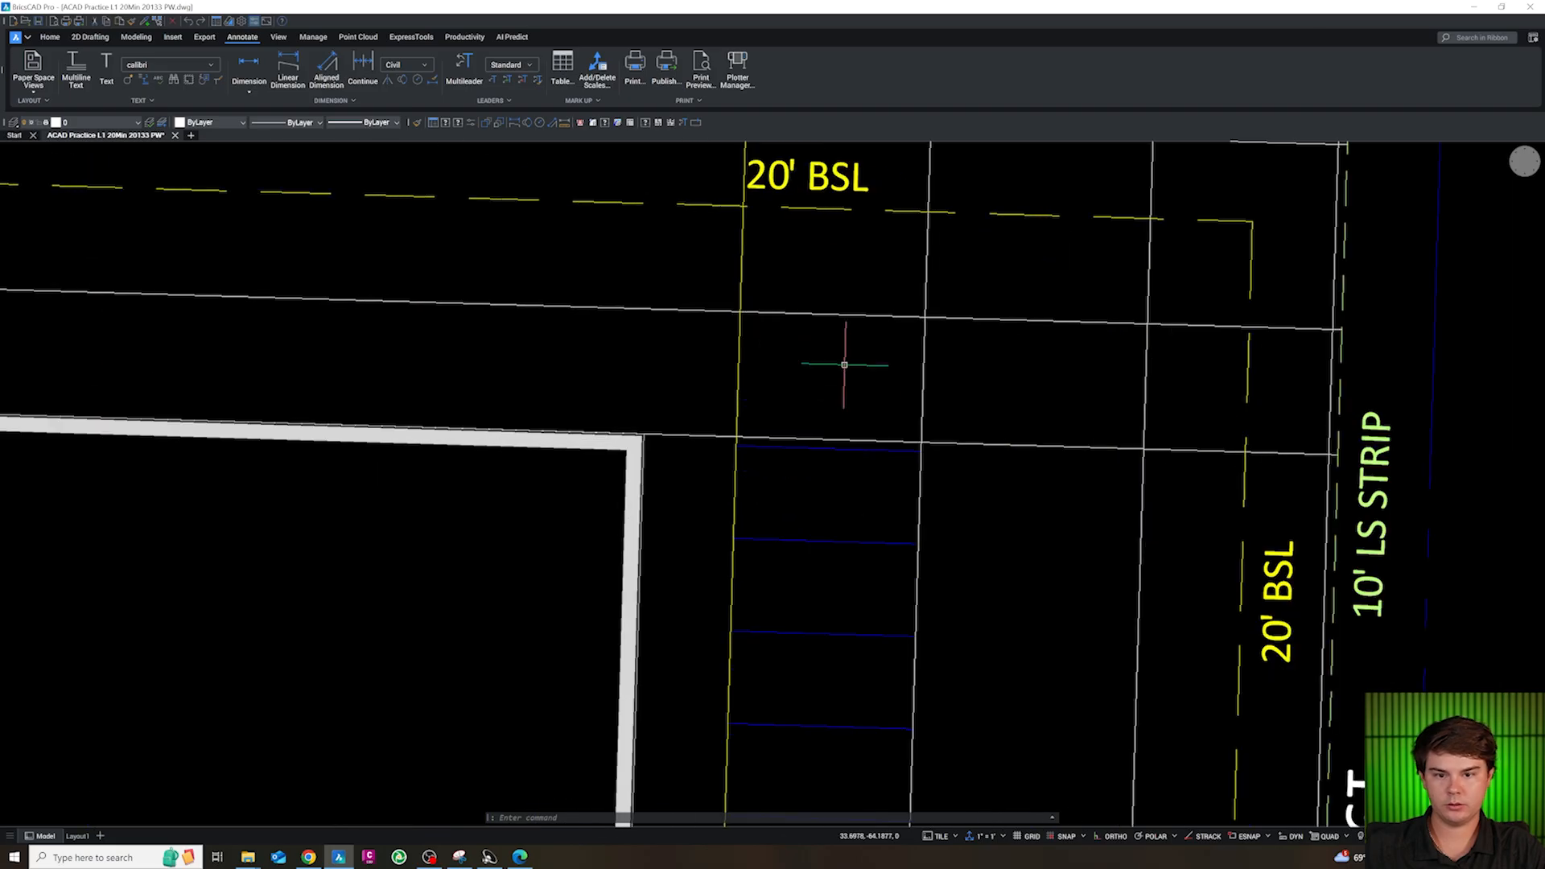
click(849, 451)
text(o)
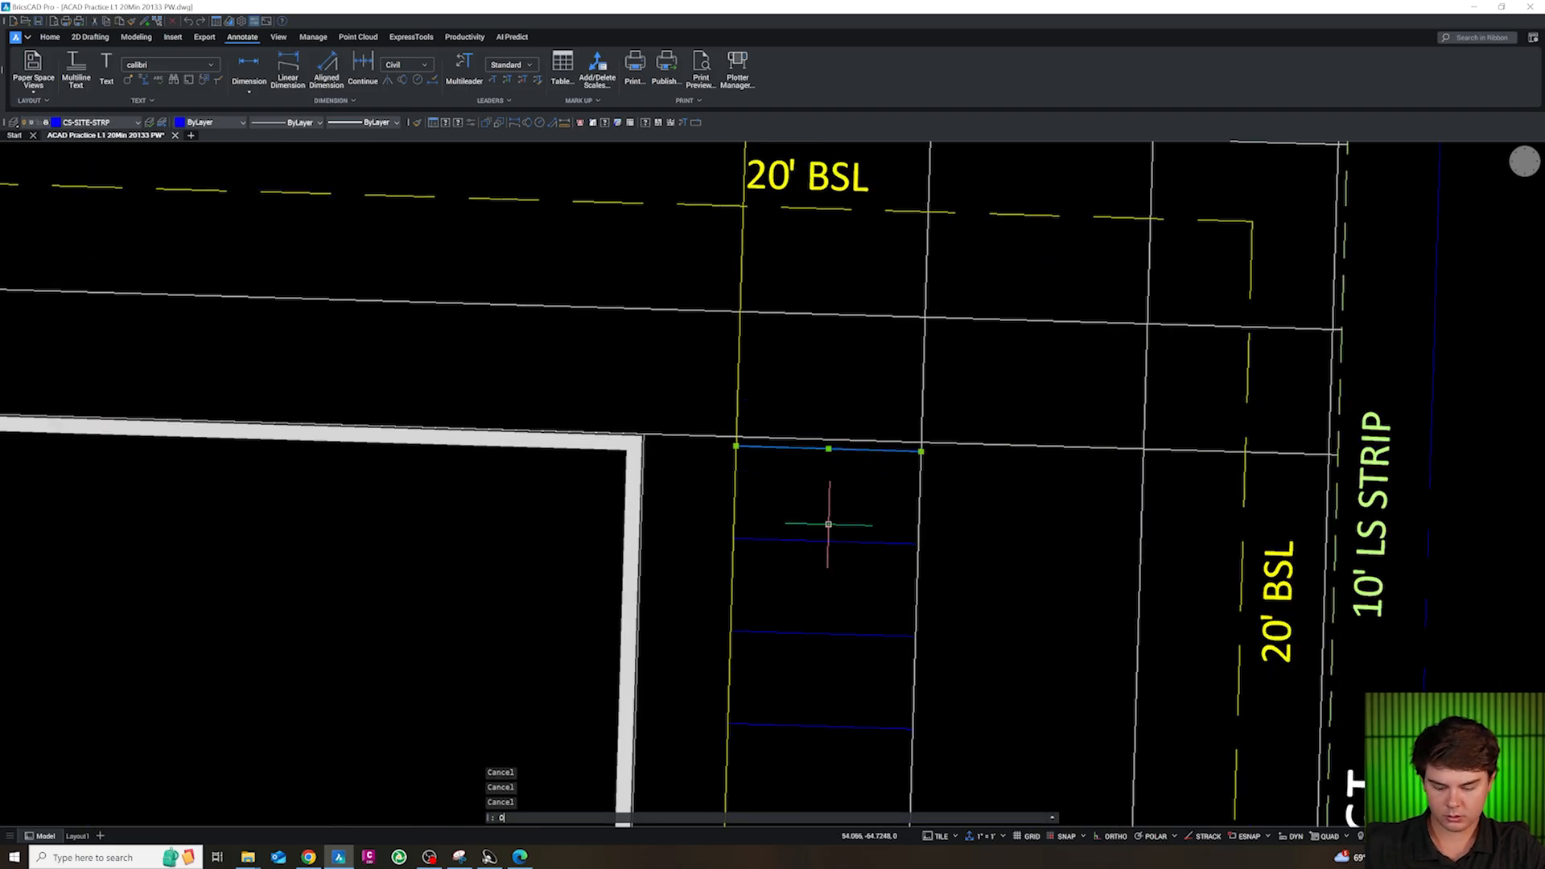
key(Return)
key(Return)
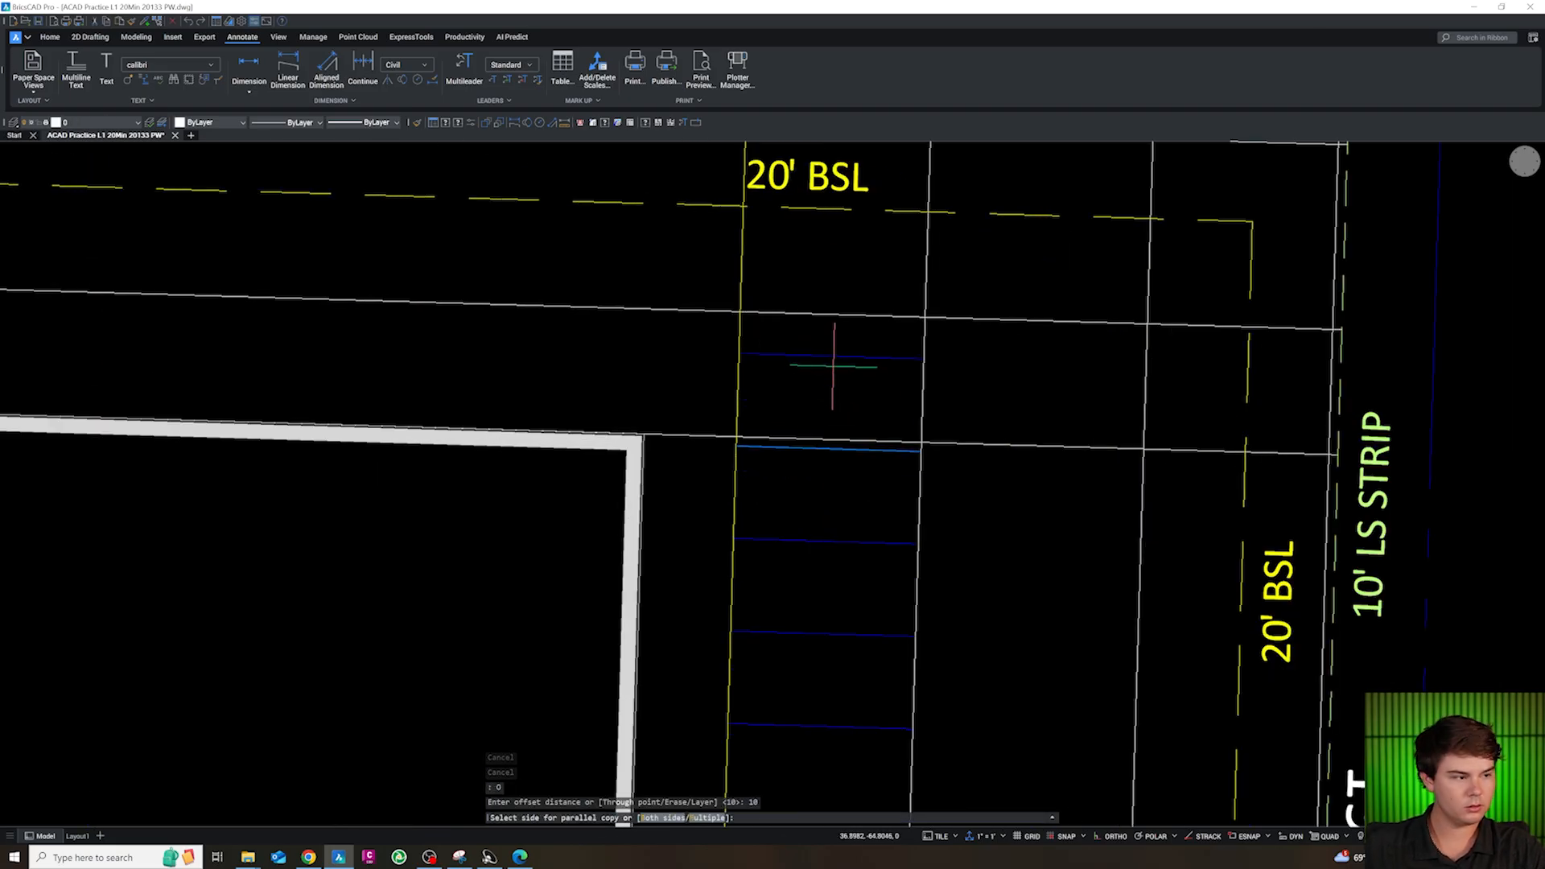
key(Escape)
key(Escape)
key(Escape)
key(Escape)
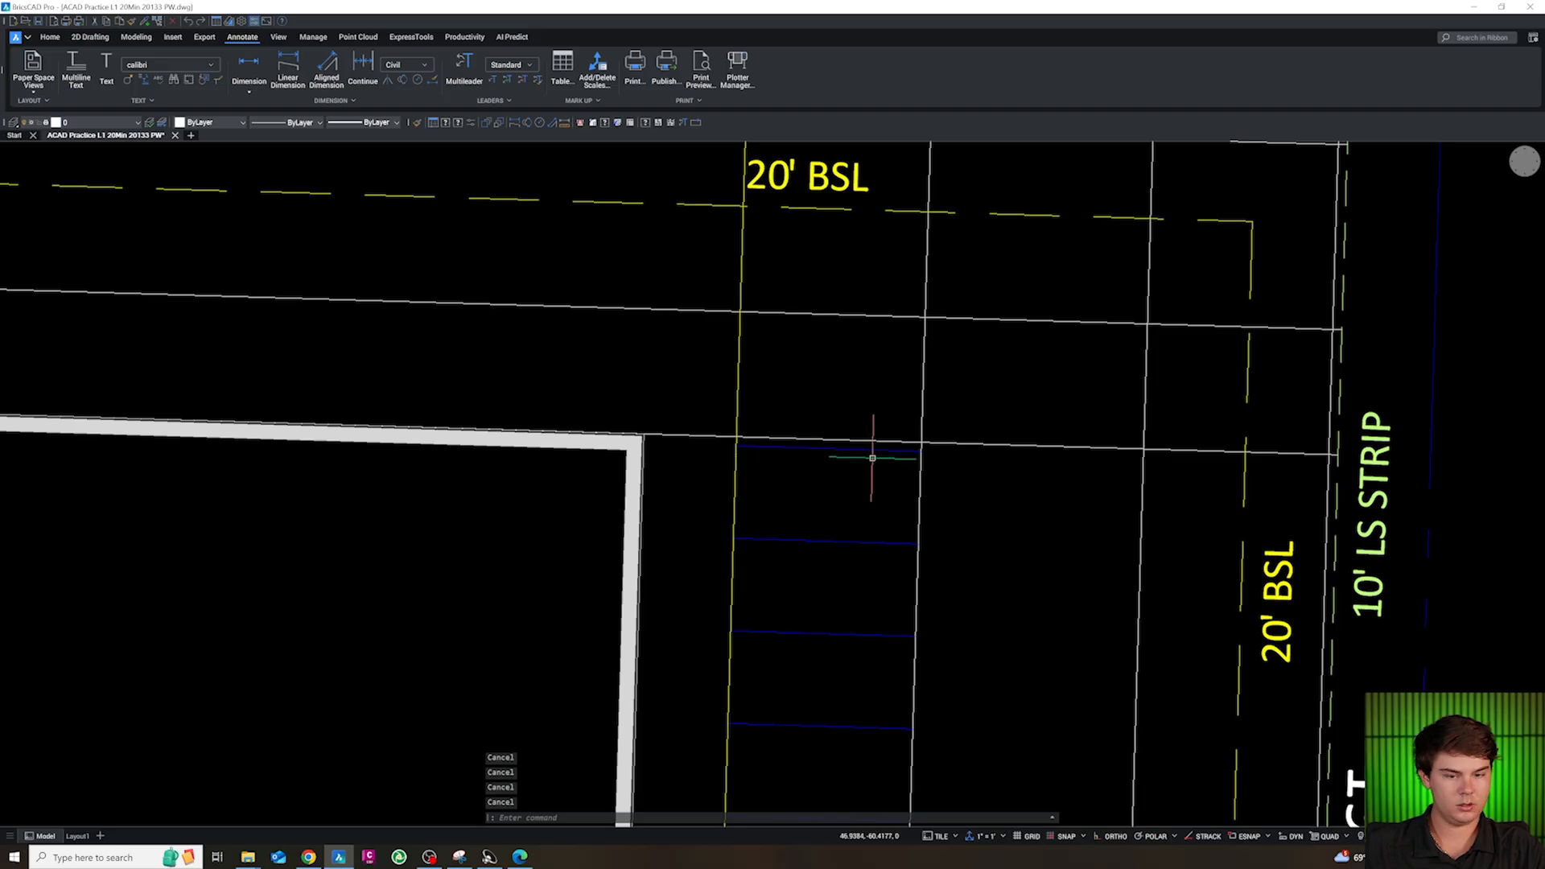
Erase the two northernmost stall stripes in the column east of the building
key(Delete)
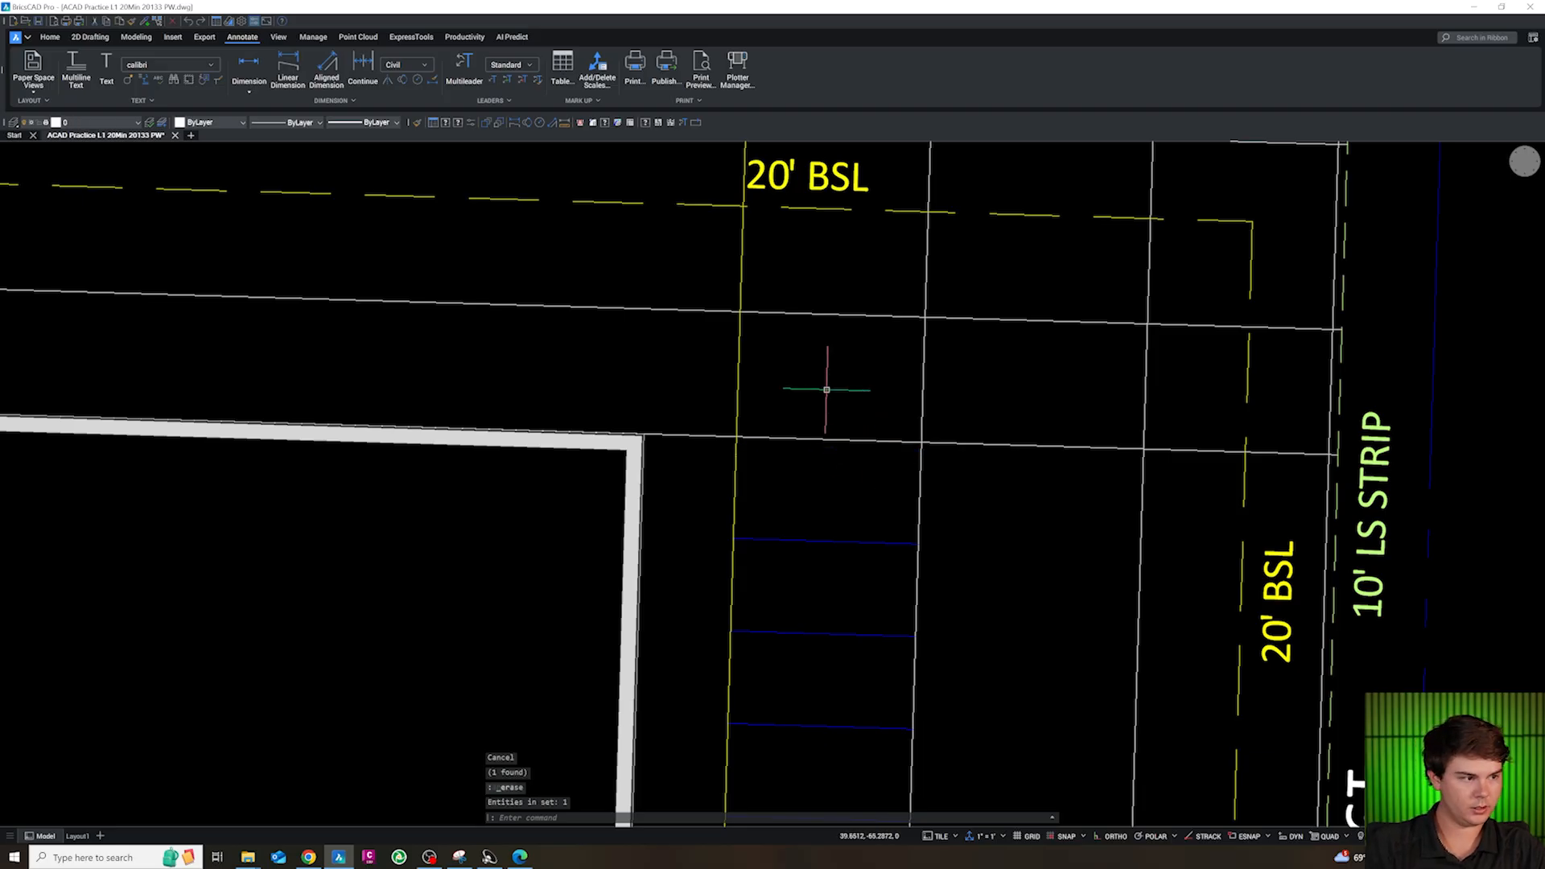
scroll(828, 394, down, 2)
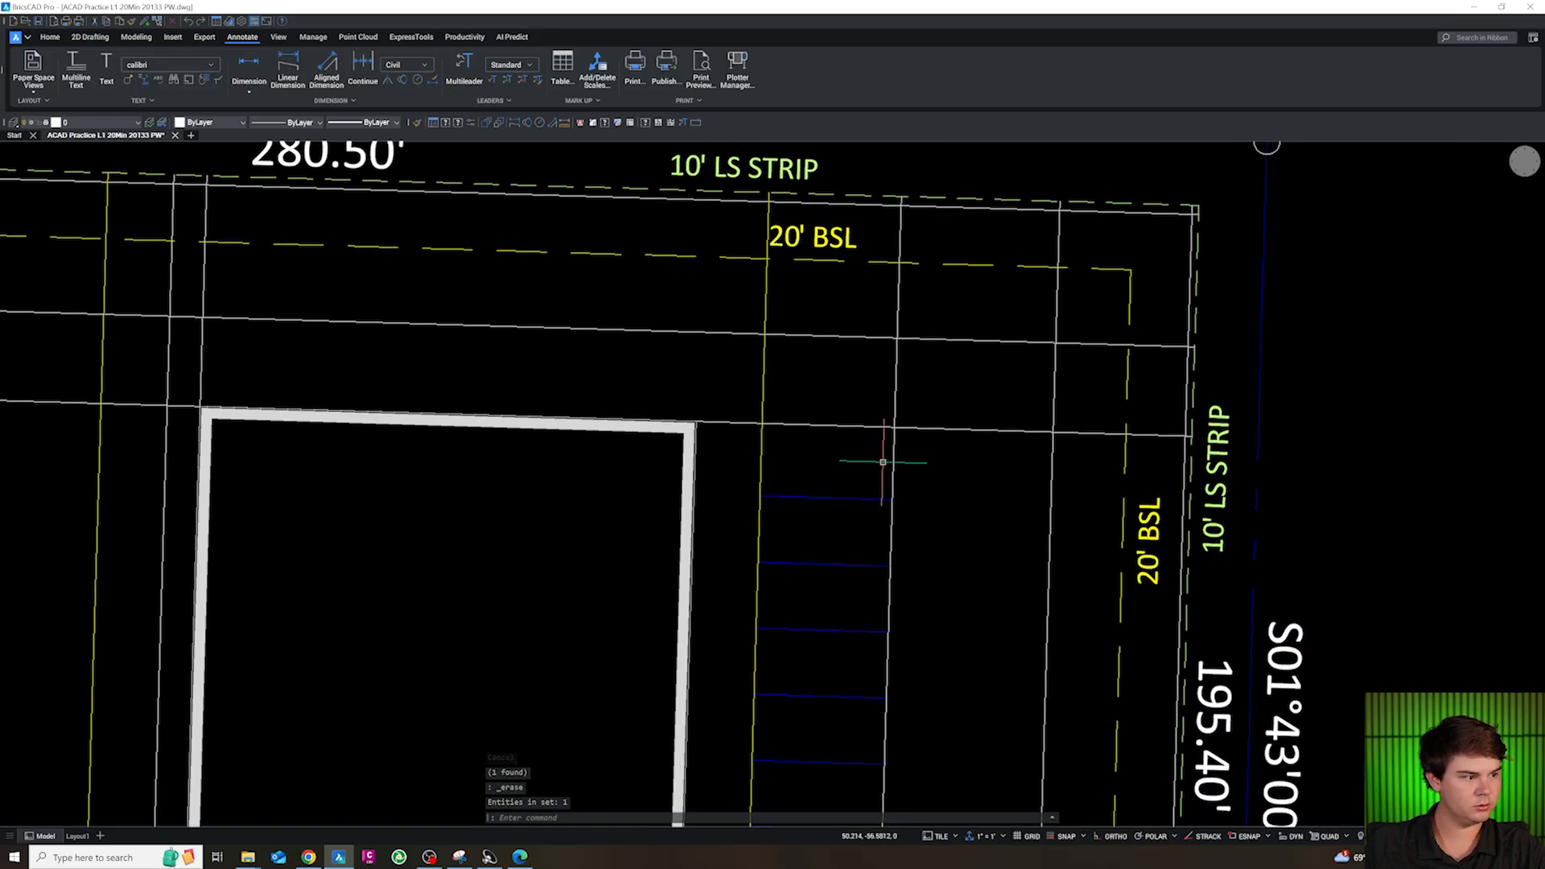
scroll(861, 416, down, 2)
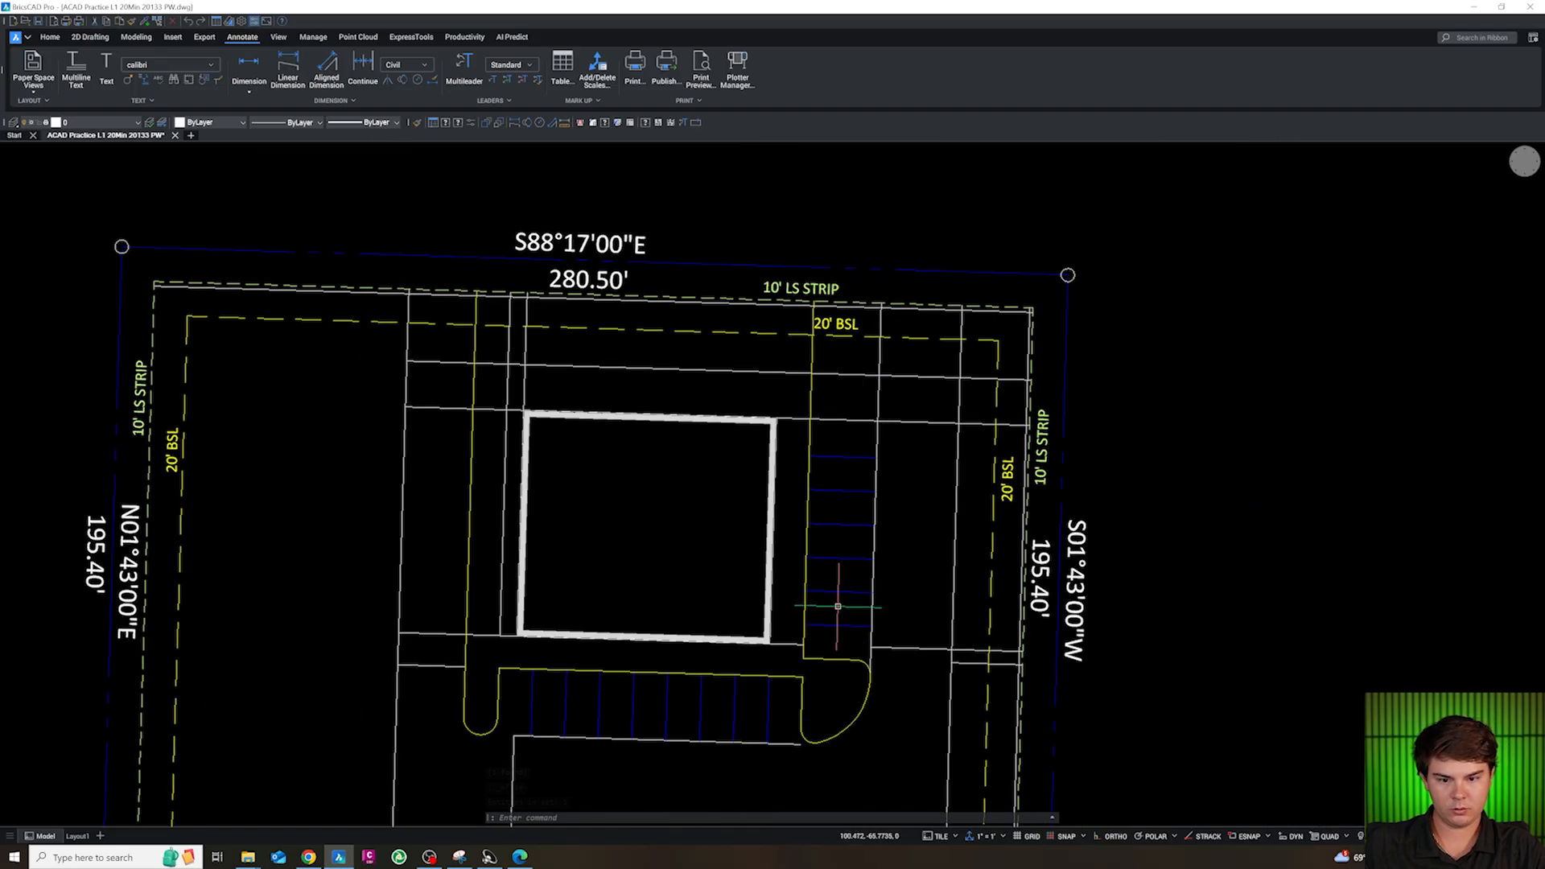
key(Delete)
scroll(853, 474, up, 2)
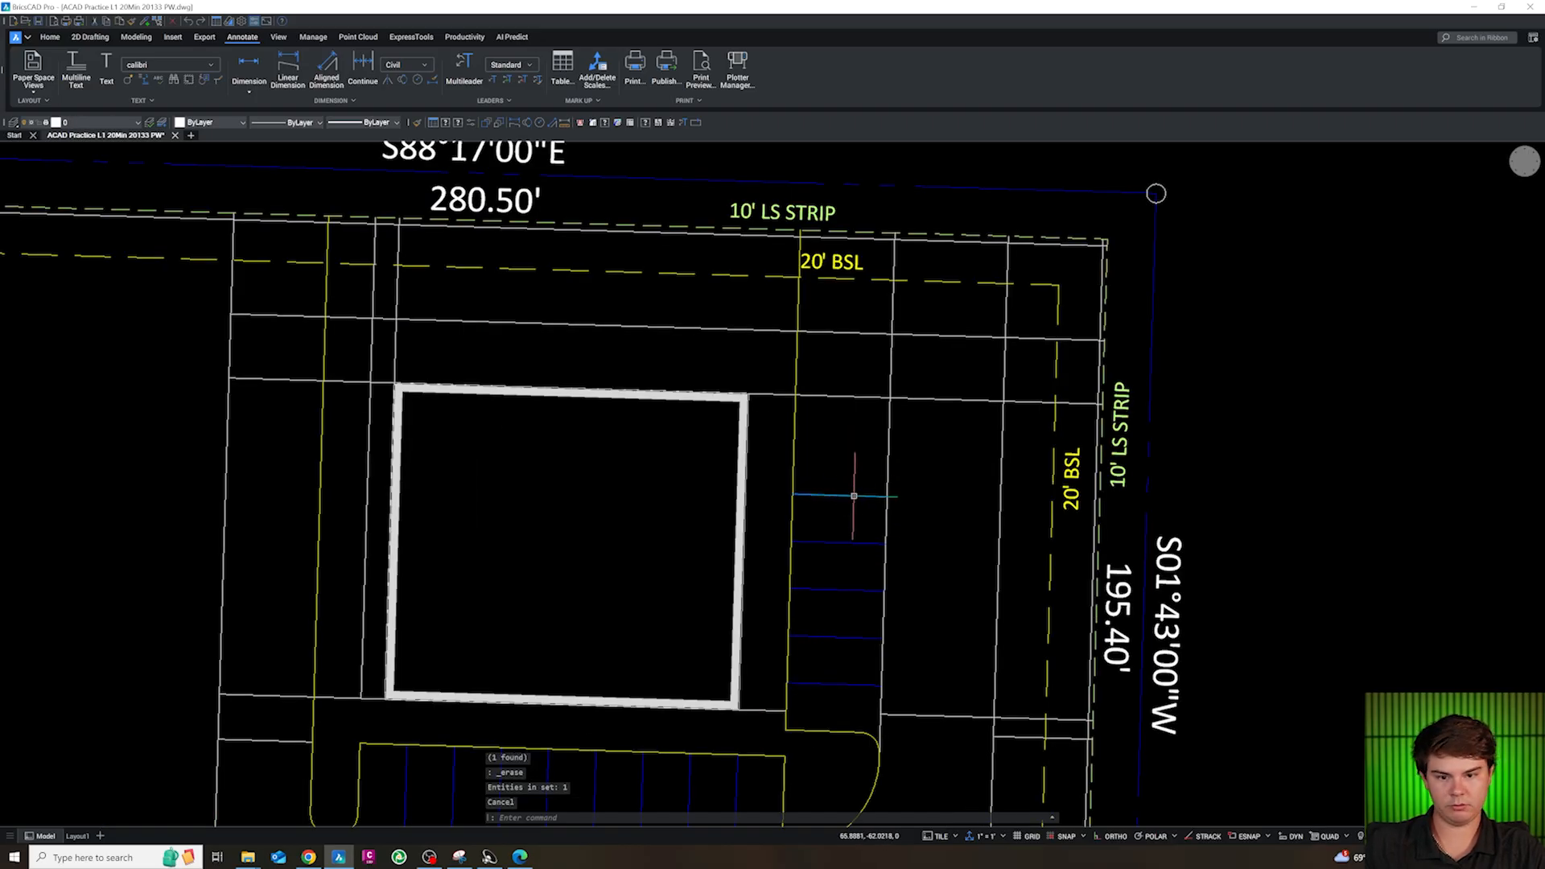
Offset the northernmost remaining stripe in the east stall column 11 ft to the north
text(o)
key(Return)
text(11)
key(Return)
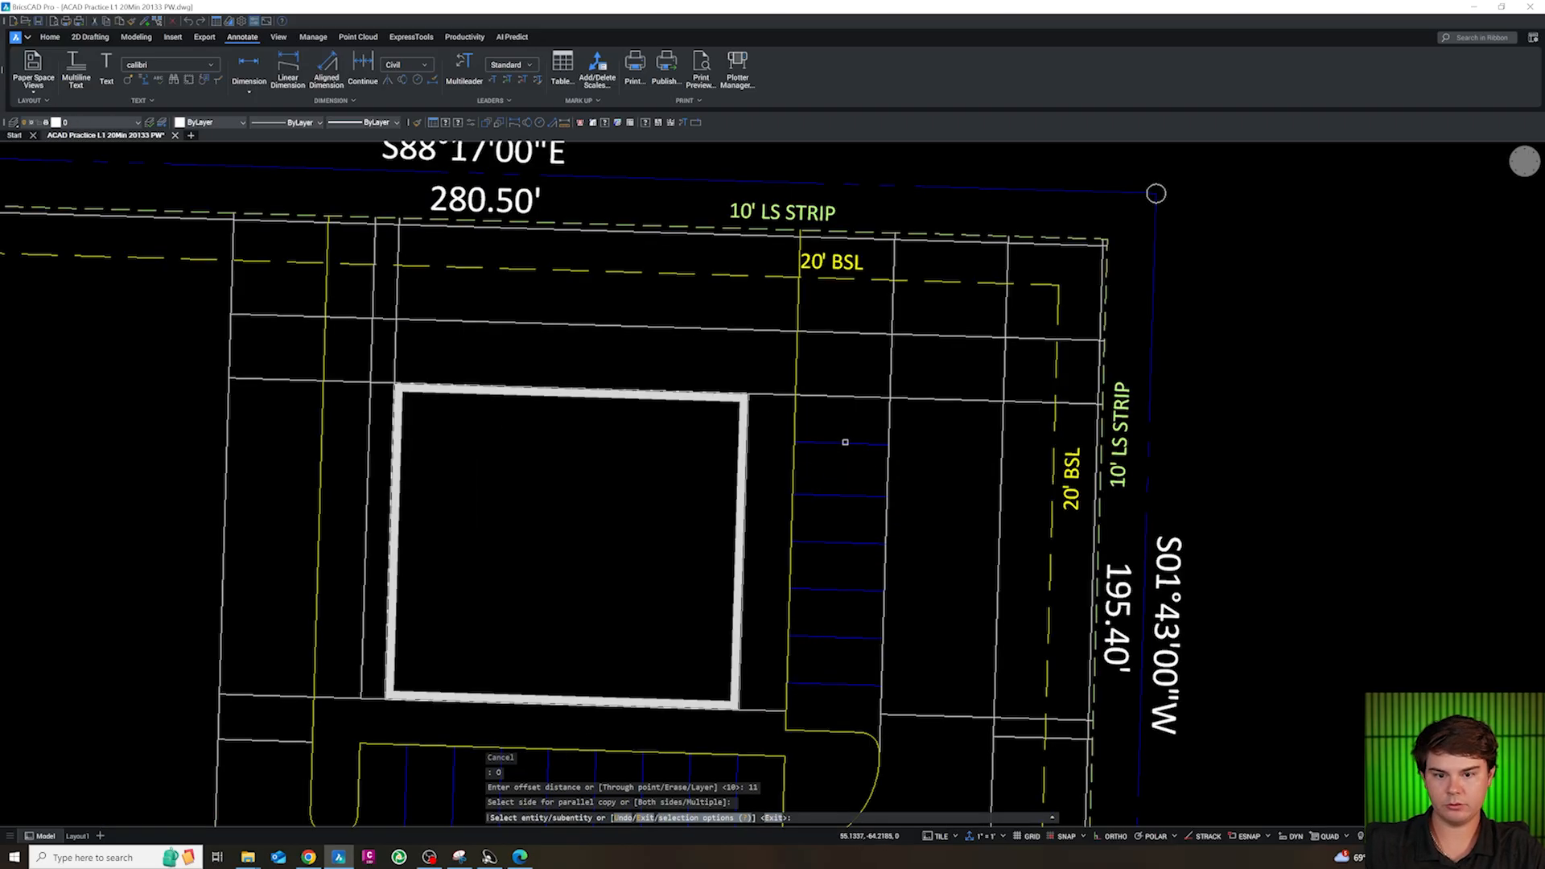
Offset the new northernmost stripe in the east stall column 5 ft to the north
click(844, 444)
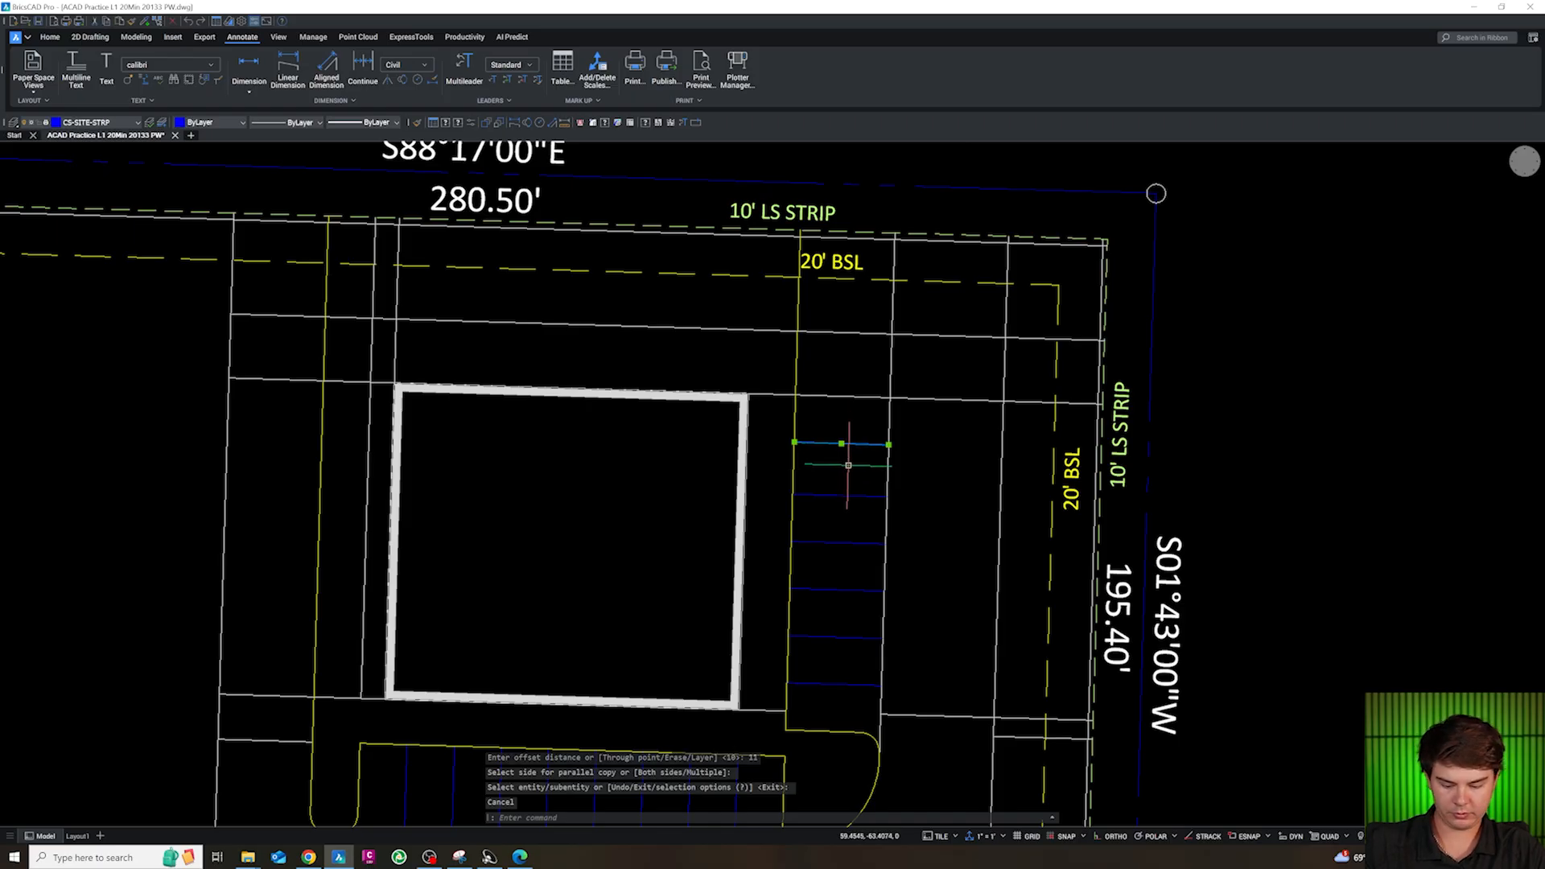
text(o)
key(Return)
text(5)
key(Return)
click(851, 400)
key(Escape)
click(843, 419)
key(Escape)
key(Escape)
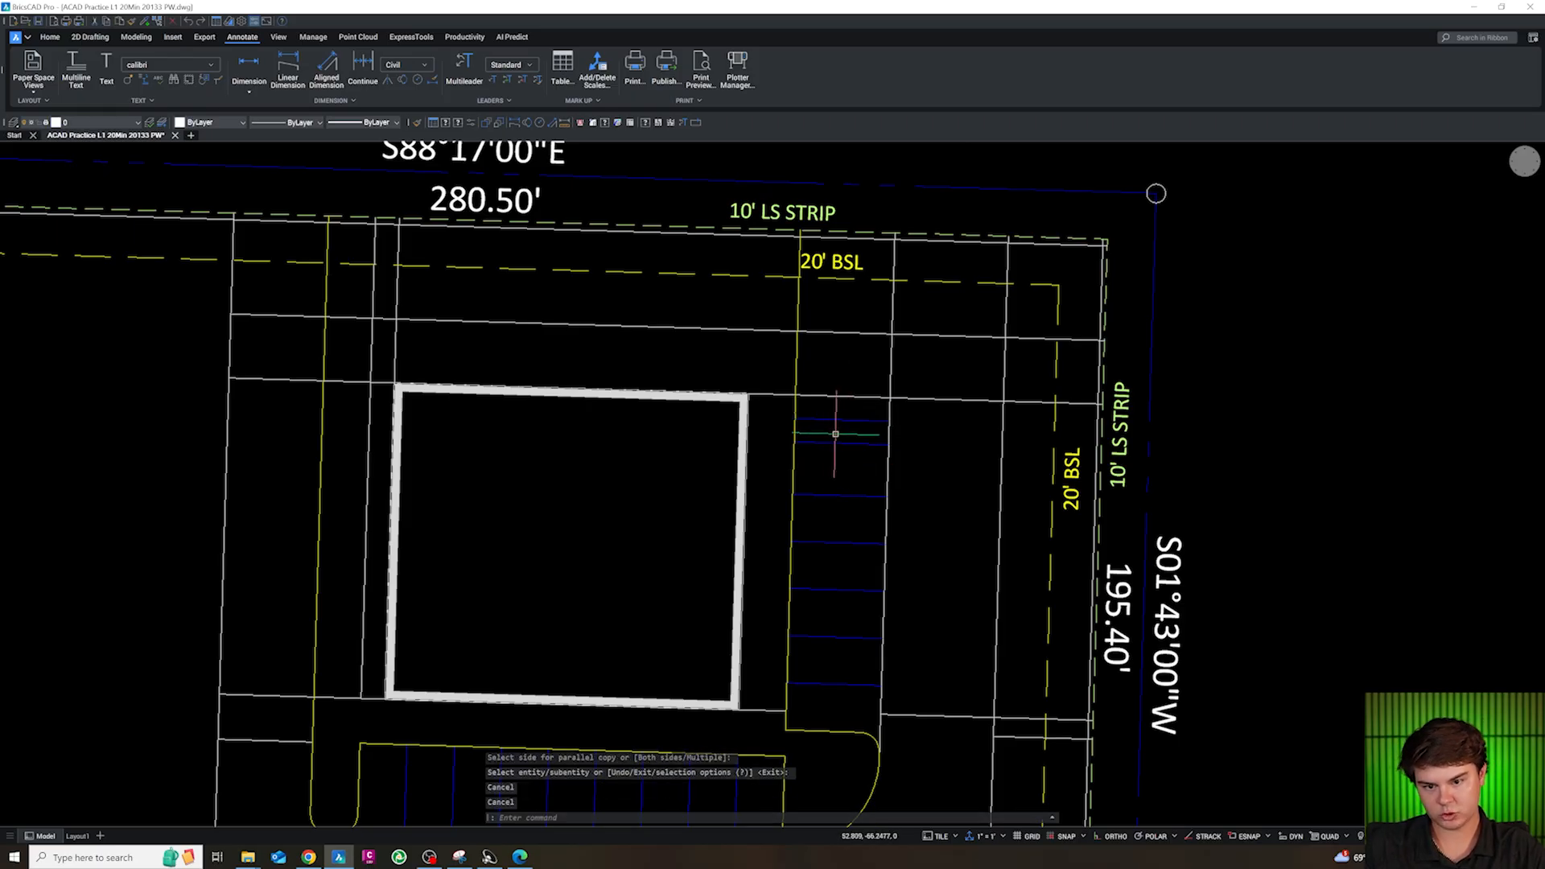
Offset the stripe at the north edge of the 5 ft strip 10 ft to the north
click(832, 424)
key(Escape)
click(832, 420)
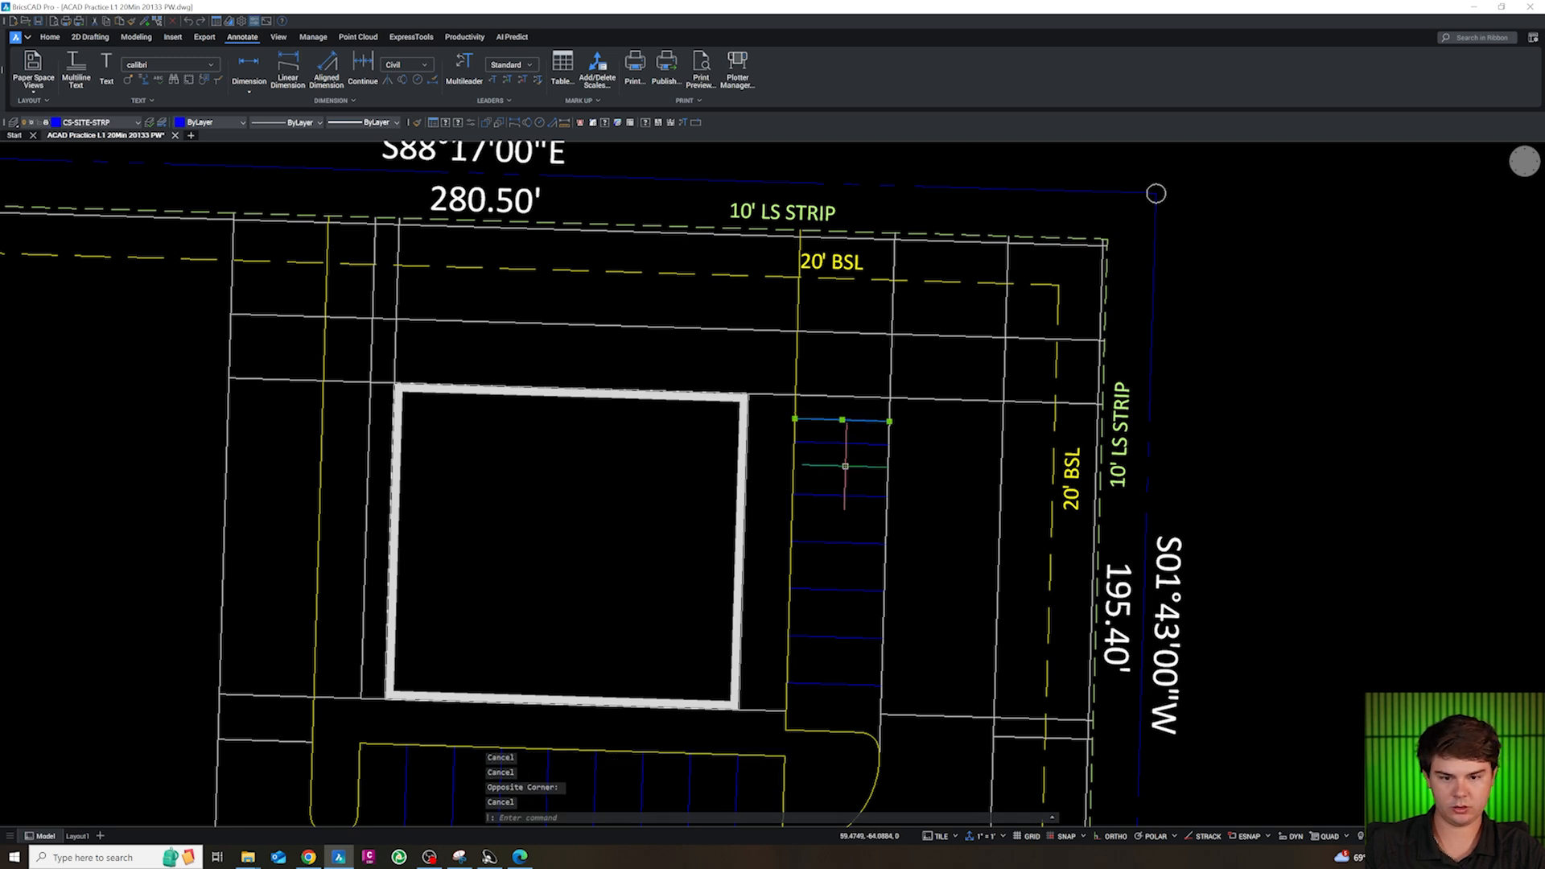
text(o)
key(Return)
text(10)
key(Return)
key(Escape)
key(Escape)
key(Escape)
Trim the stall column's east line directly above and below the 5 ft strip and erase its remaining piece south of the 11 ft stall
text(tr)
key(Return)
click(887, 464)
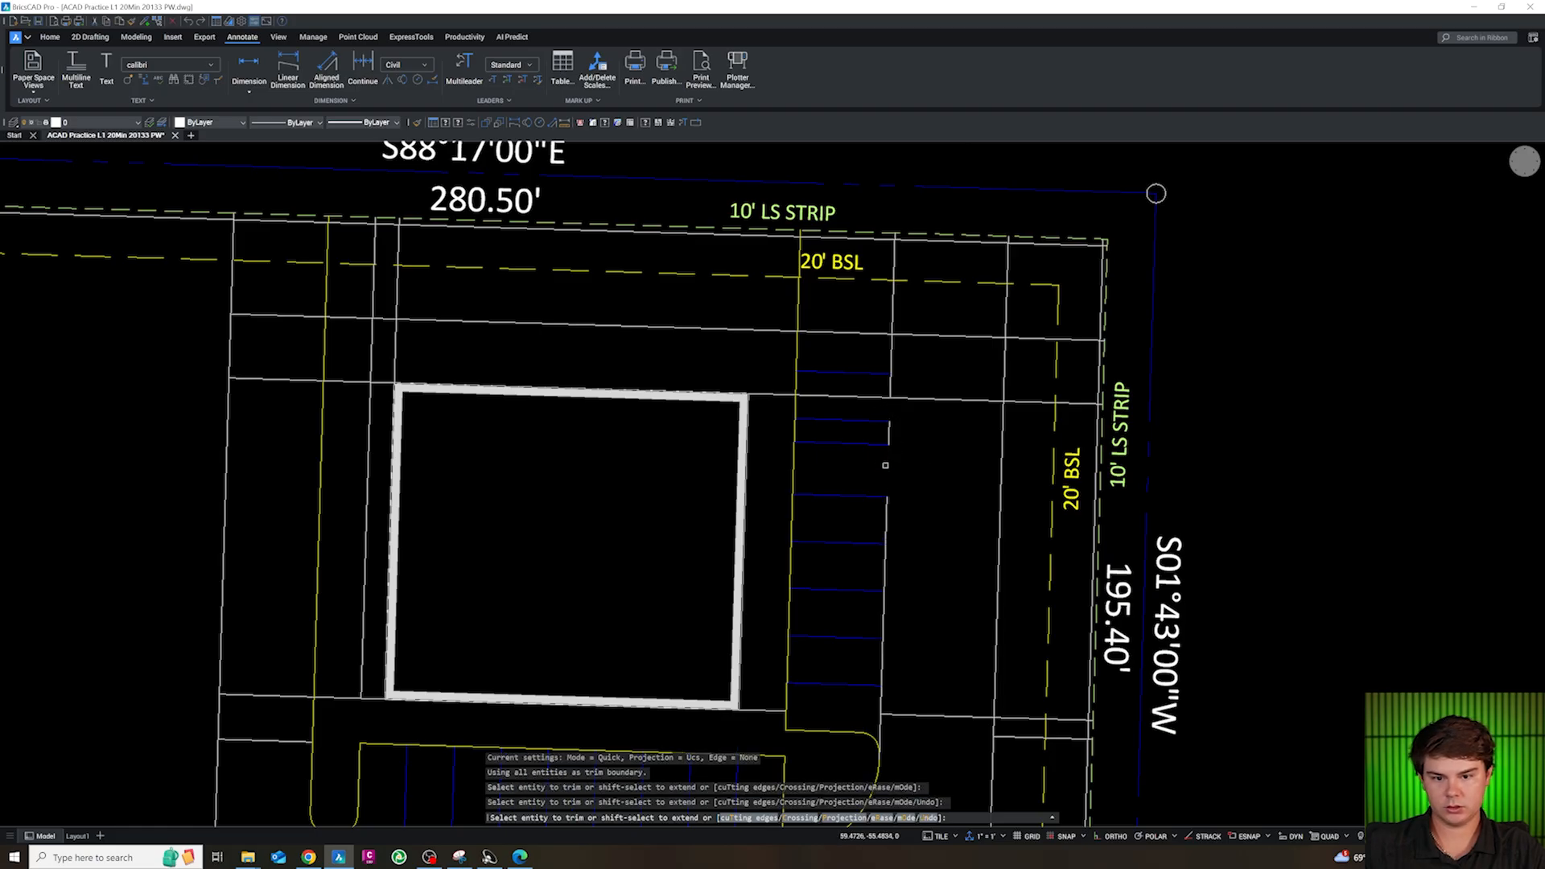
key(Escape)
click(885, 525)
key(Delete)
scroll(904, 364, up, 3)
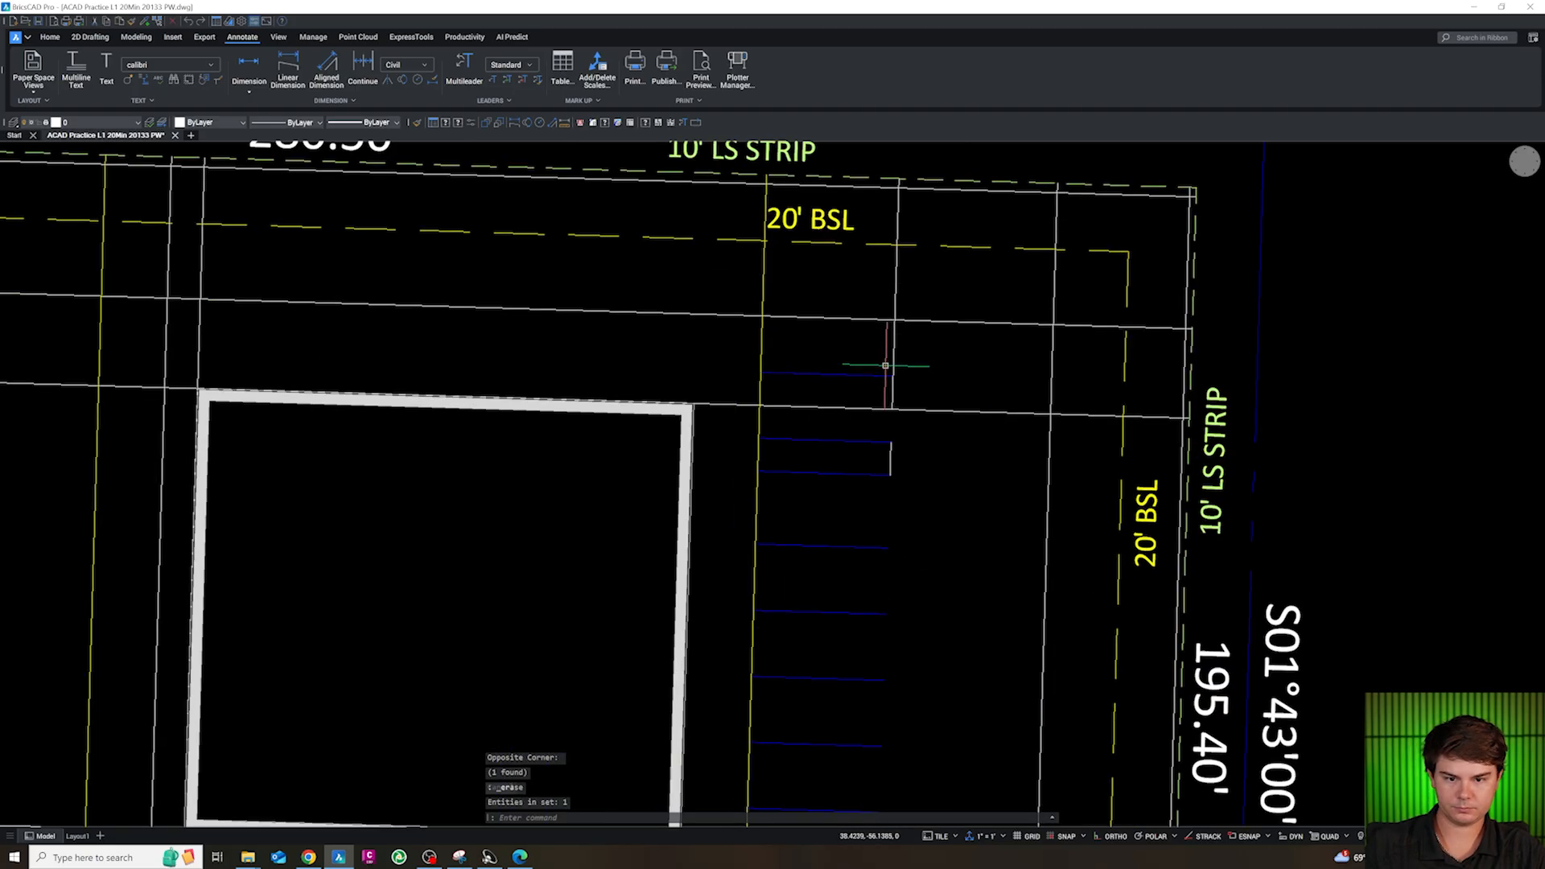
Trim the east stall column's end line directly south of its northernmost stripe
text(tr)
key(Return)
click(905, 397)
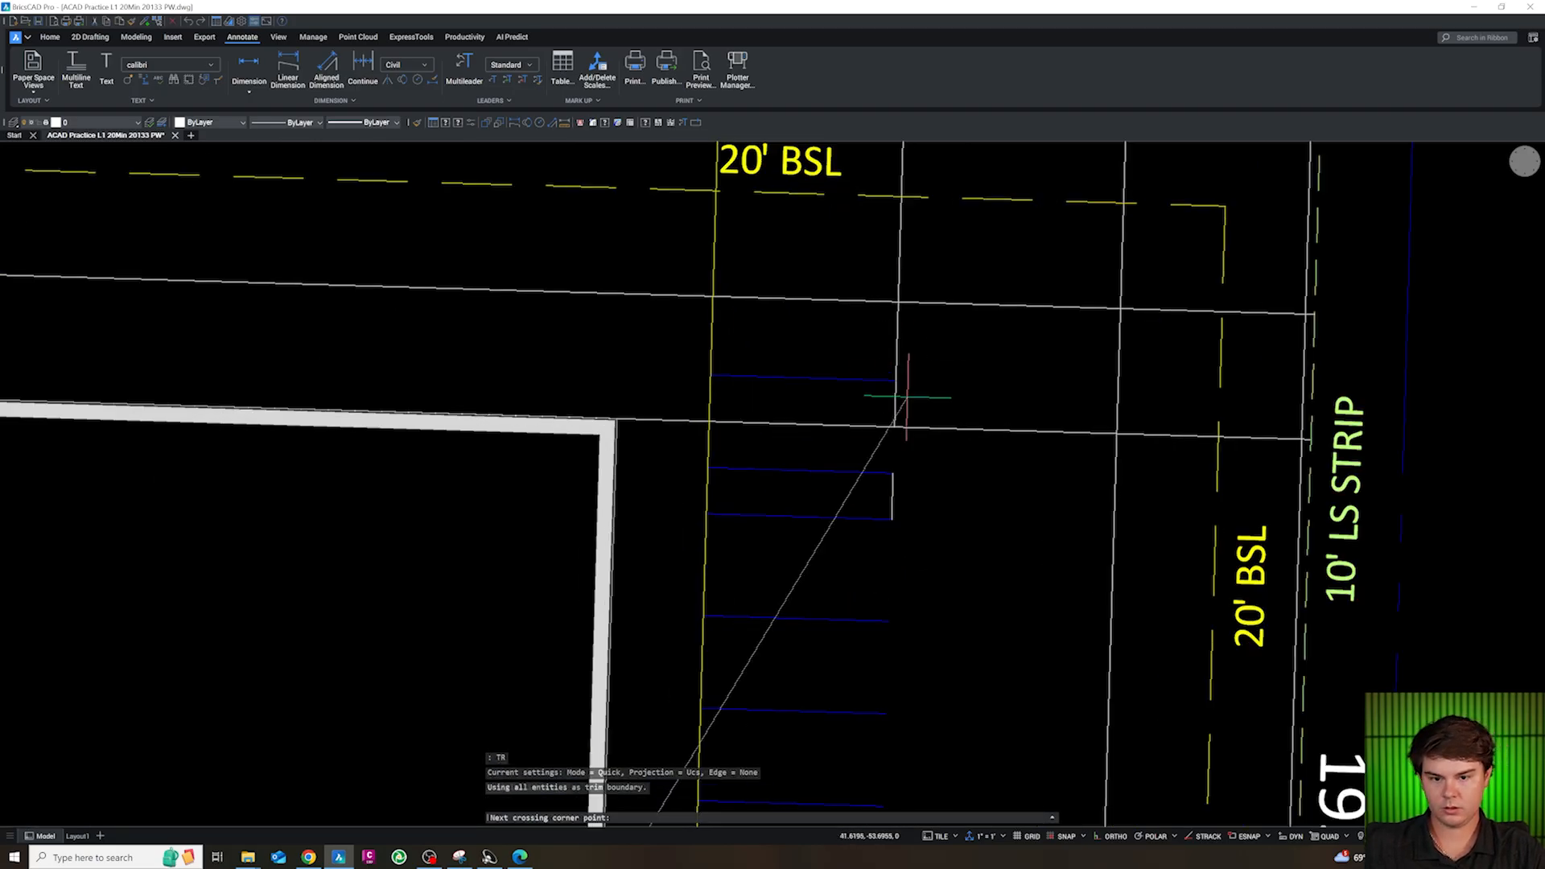
click(884, 397)
key(Escape)
key(Escape)
scroll(907, 455, down, 3)
scroll(898, 432, up, 2)
Fillet both corners at the east end of the north island with a radius of 4
text(f)
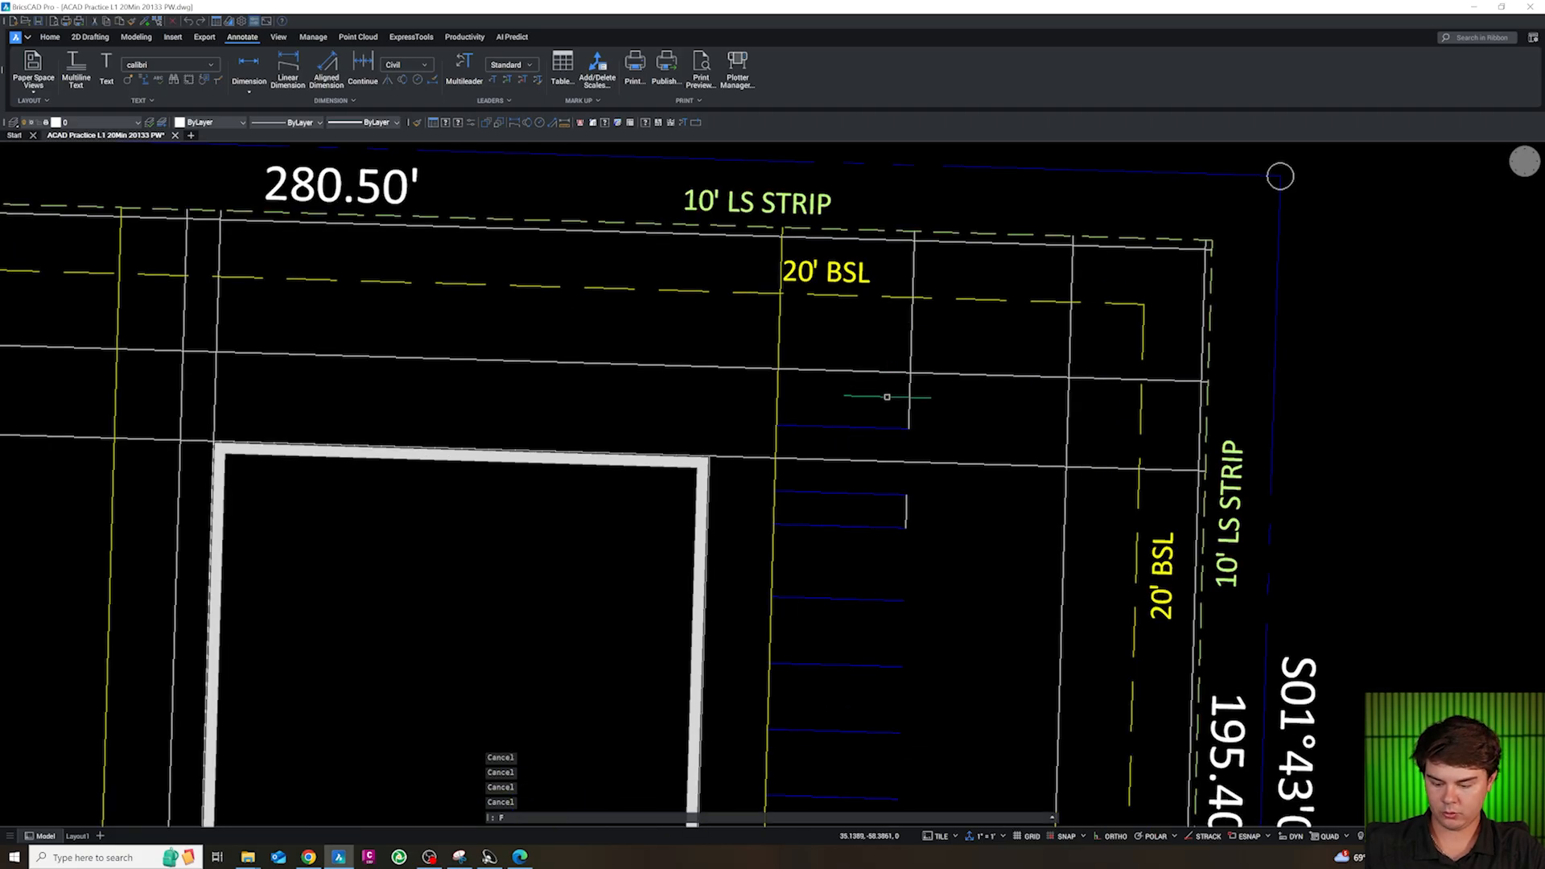
key(Return)
text(r)
key(Return)
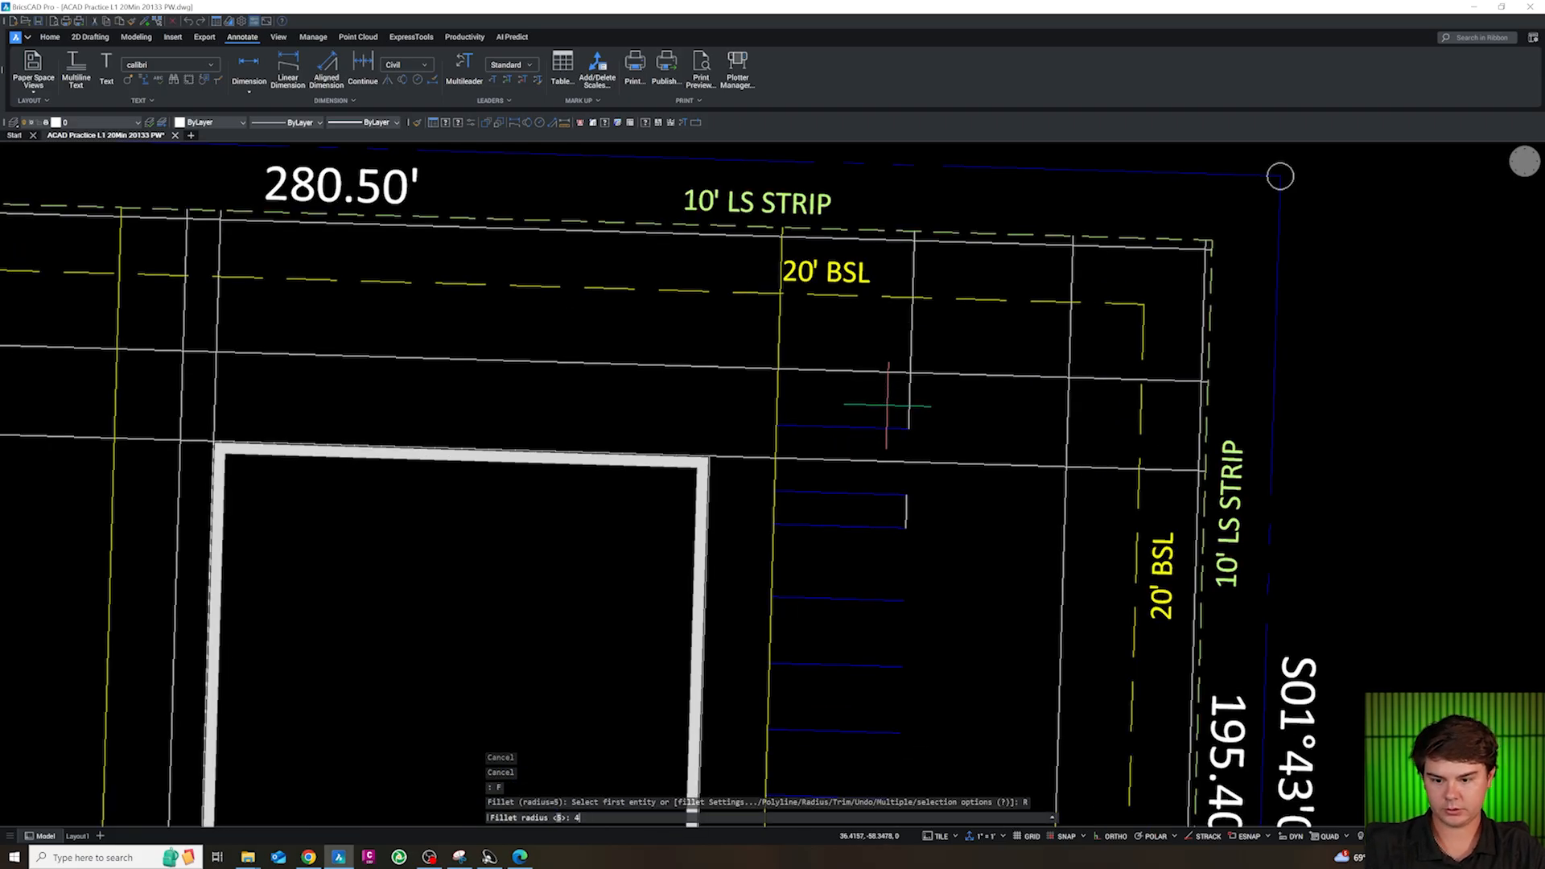
text(4)
key(Return)
click(889, 426)
click(908, 409)
key(Return)
click(907, 388)
click(891, 371)
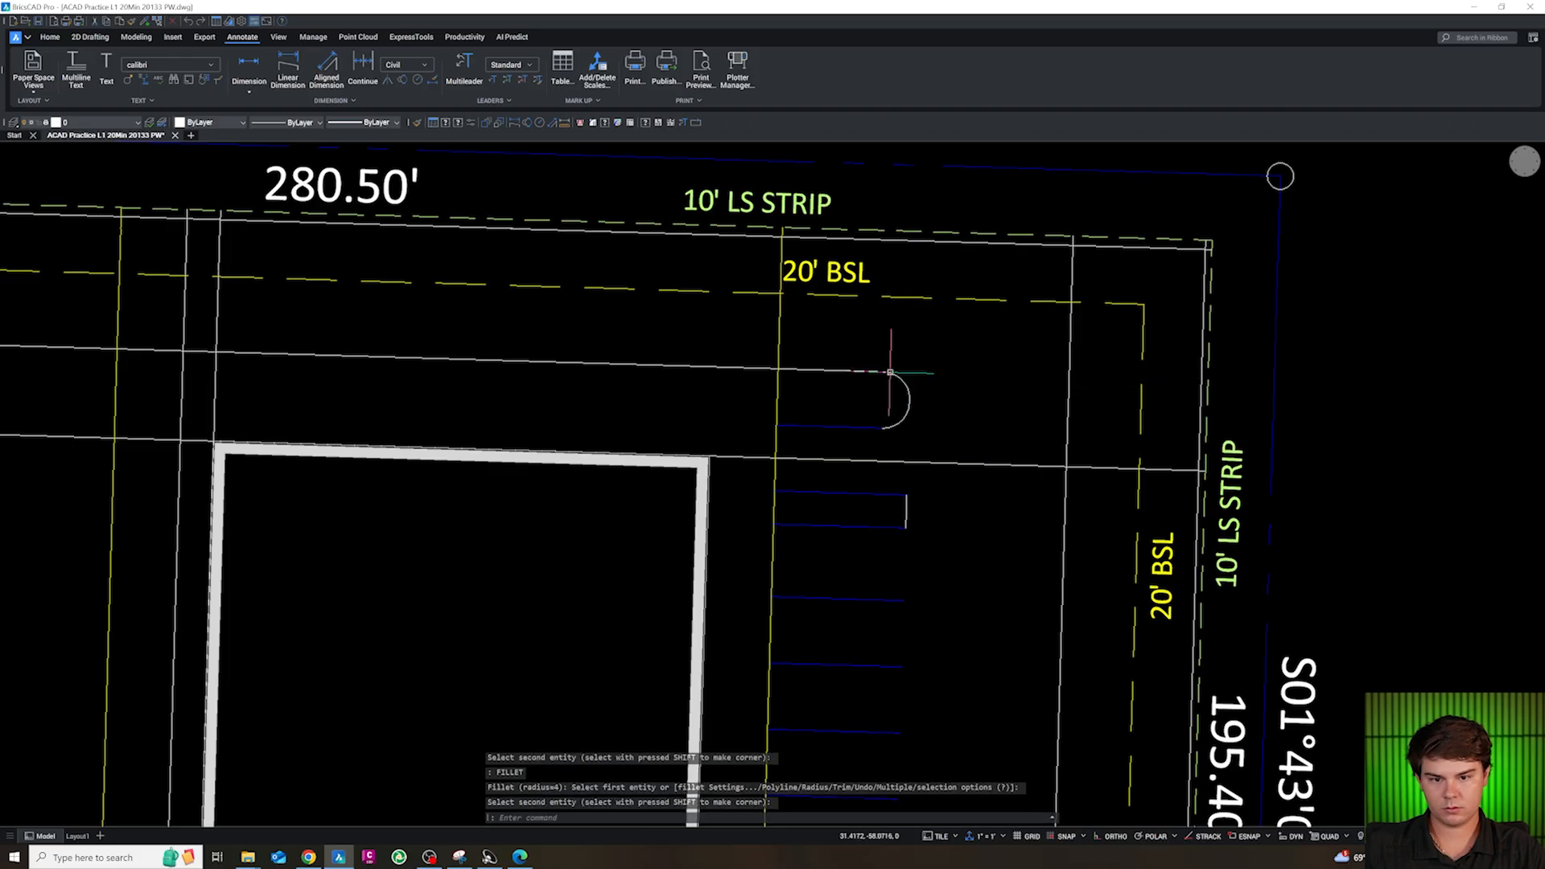
key(Escape)
Join the north island's south edge, rounded east end and long north edge
click(866, 427)
click(897, 421)
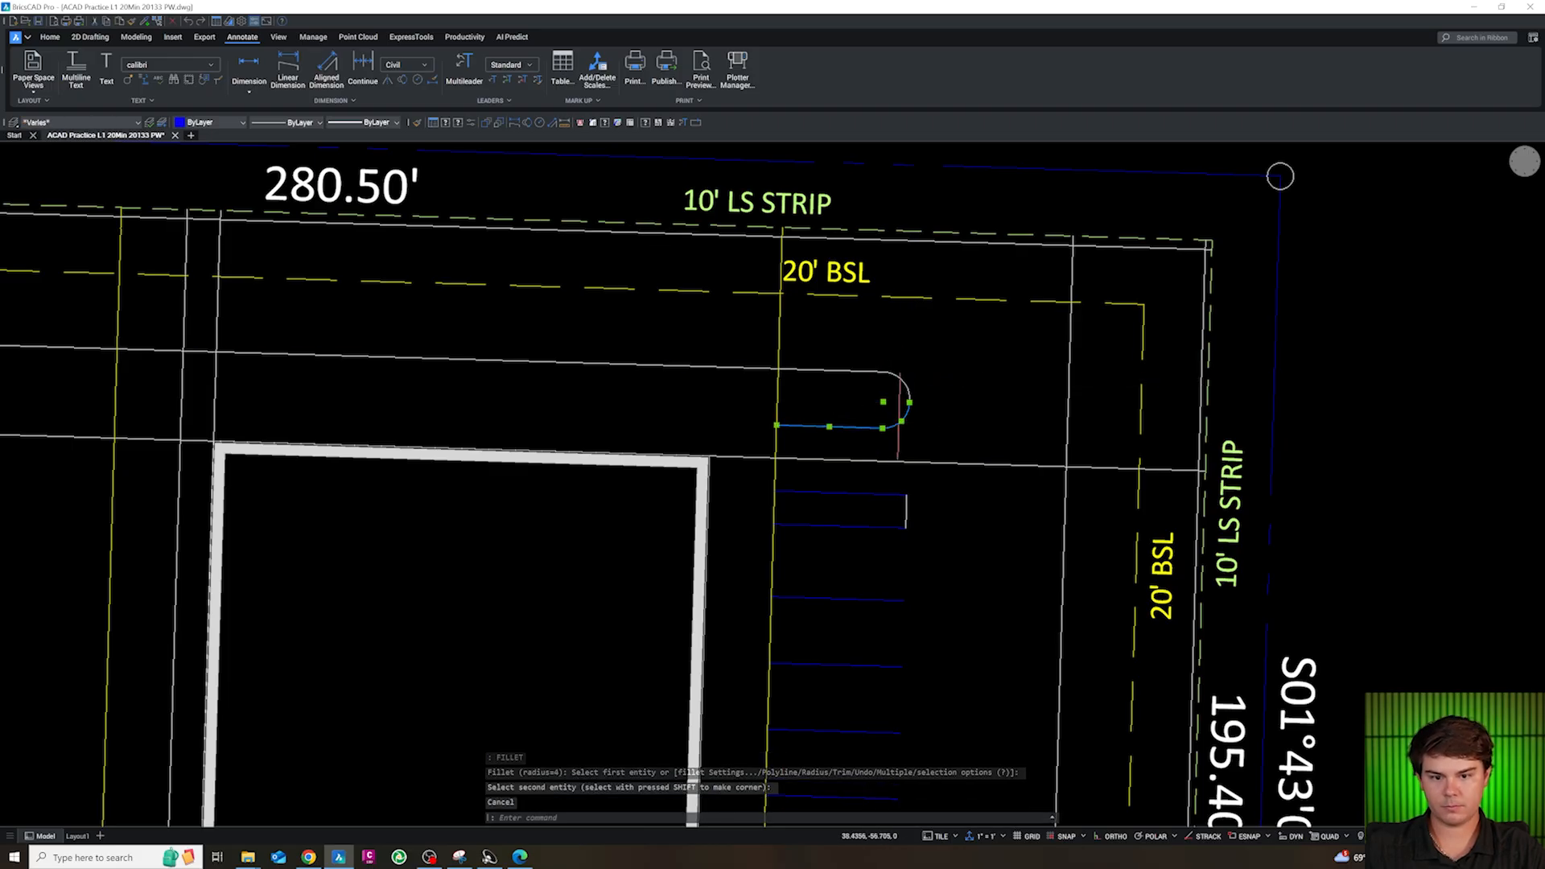
click(879, 372)
text(J)
key(Return)
key(Escape)
Trim the east stall column's west curb line where it crosses the north island
text(TR)
key(Return)
click(798, 395)
click(764, 401)
key(Escape)
Join the stall column's west curb line with the north island's south edge, rounded end and north edge into one polyline
click(776, 433)
click(789, 426)
text(J)
key(Return)
click(904, 396)
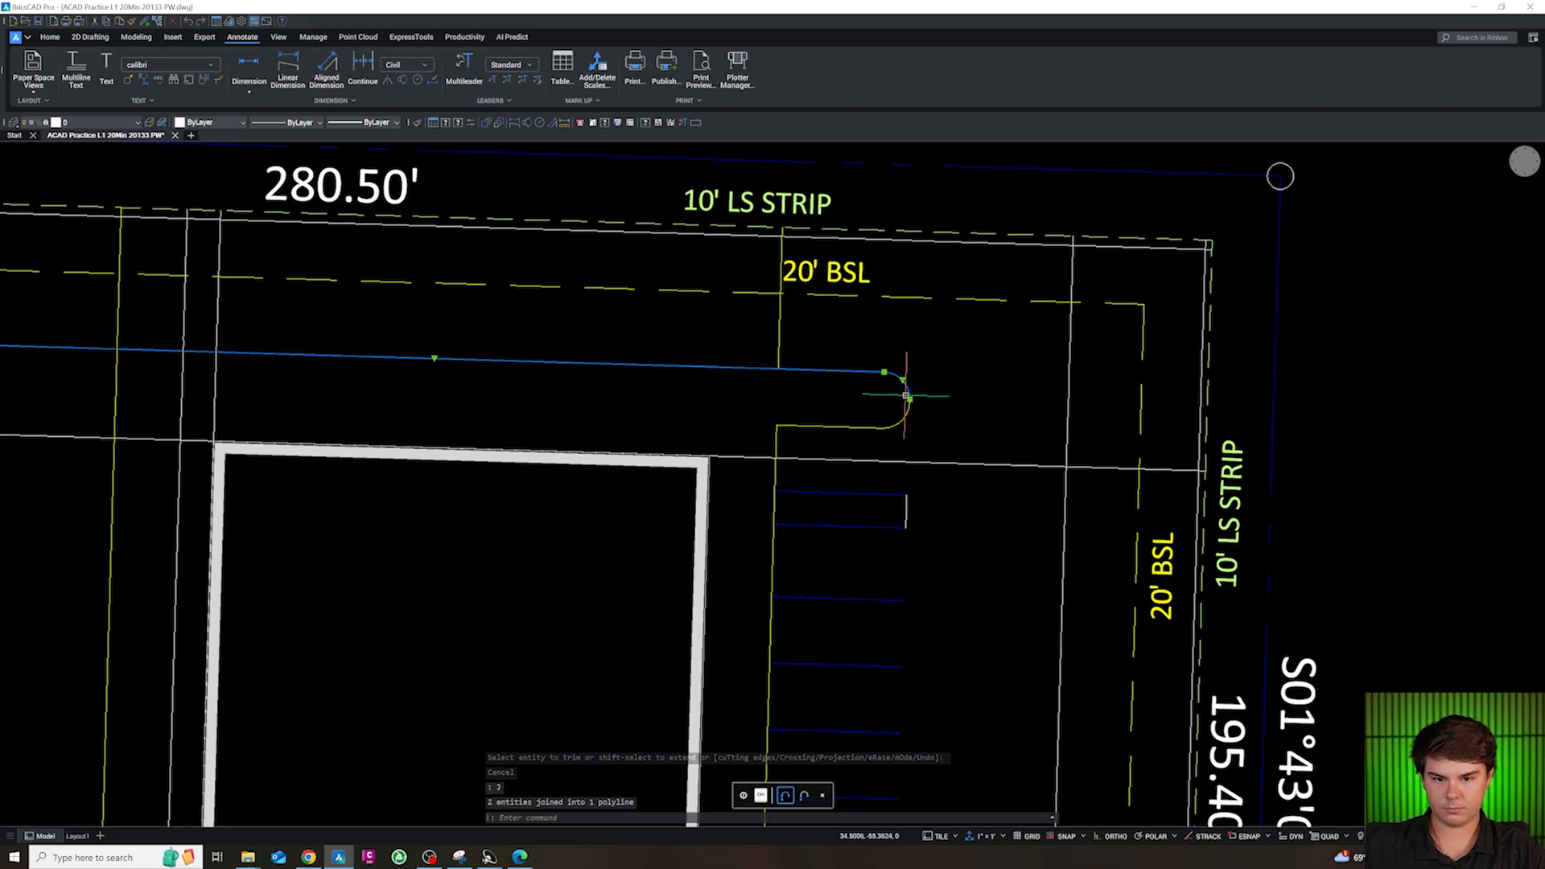
click(865, 427)
click(933, 419)
click(892, 393)
text(J)
key(Return)
click(909, 408)
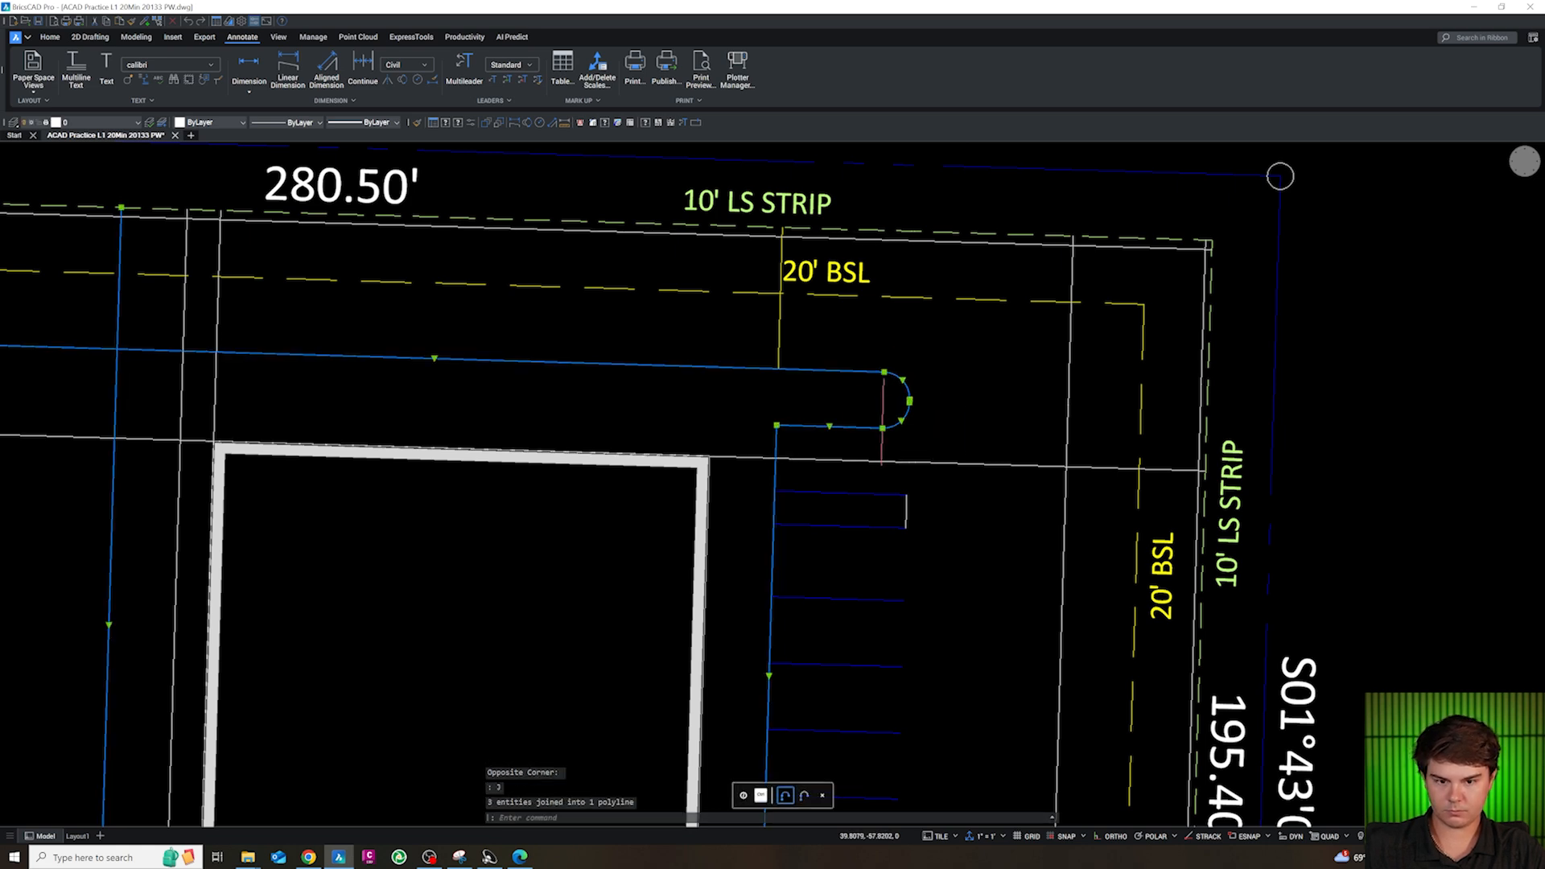
Move the joined curb polyline around the building to the CA-SITE-CONC layer
scroll(797, 376, down, 3)
click(97, 123)
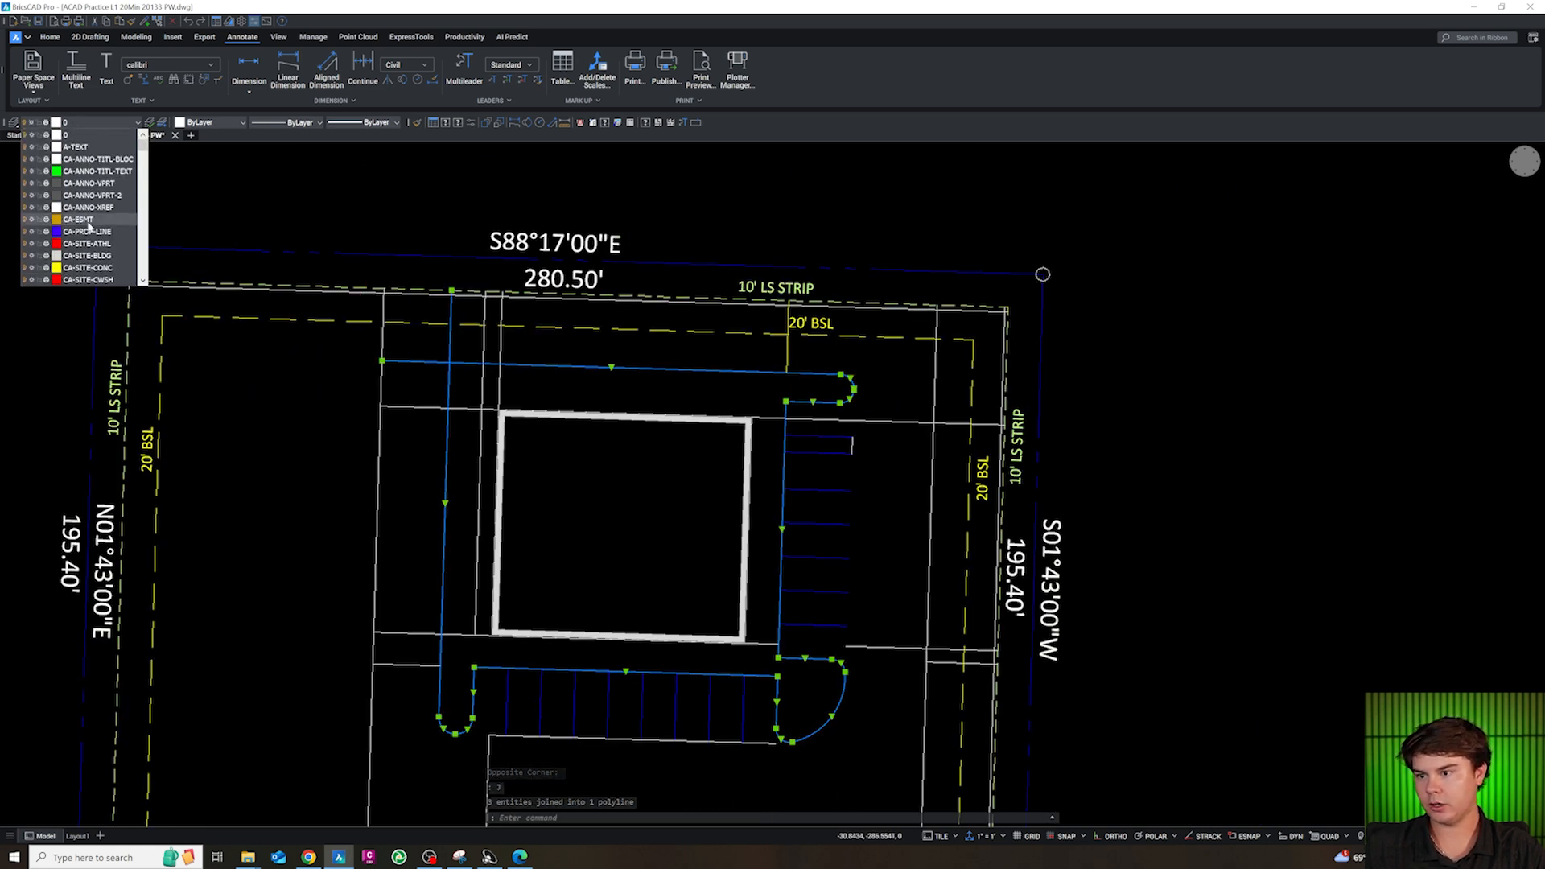
click(88, 266)
key(Escape)
Fillet the curb polyline's northwest corner outside the building with a radius of 15
scroll(832, 461, up, 3)
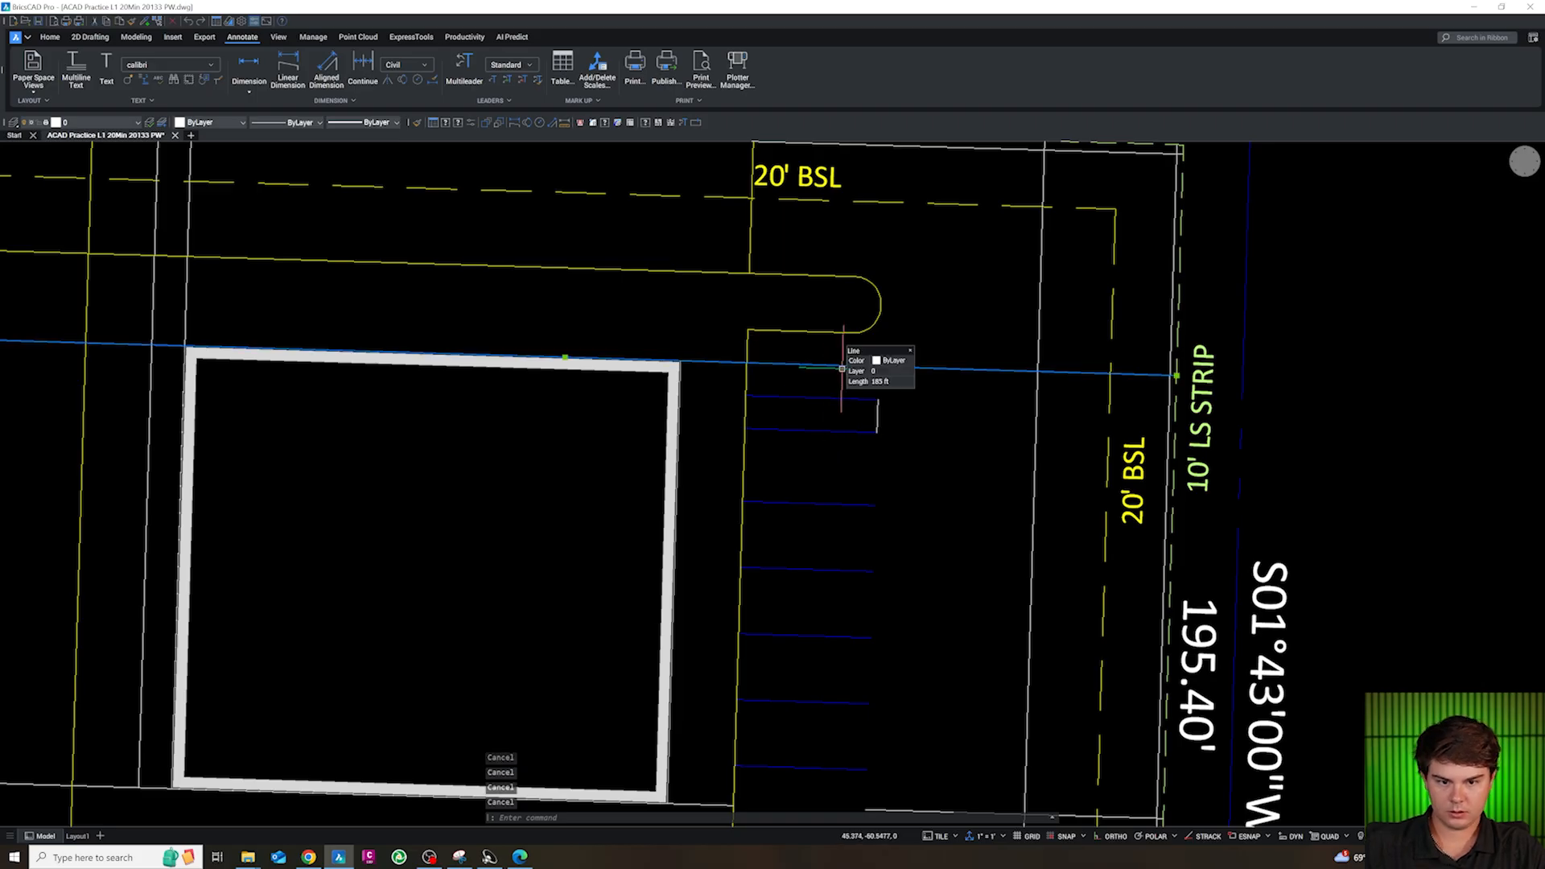
scroll(841, 394, down, 3)
mouse_move(463, 351)
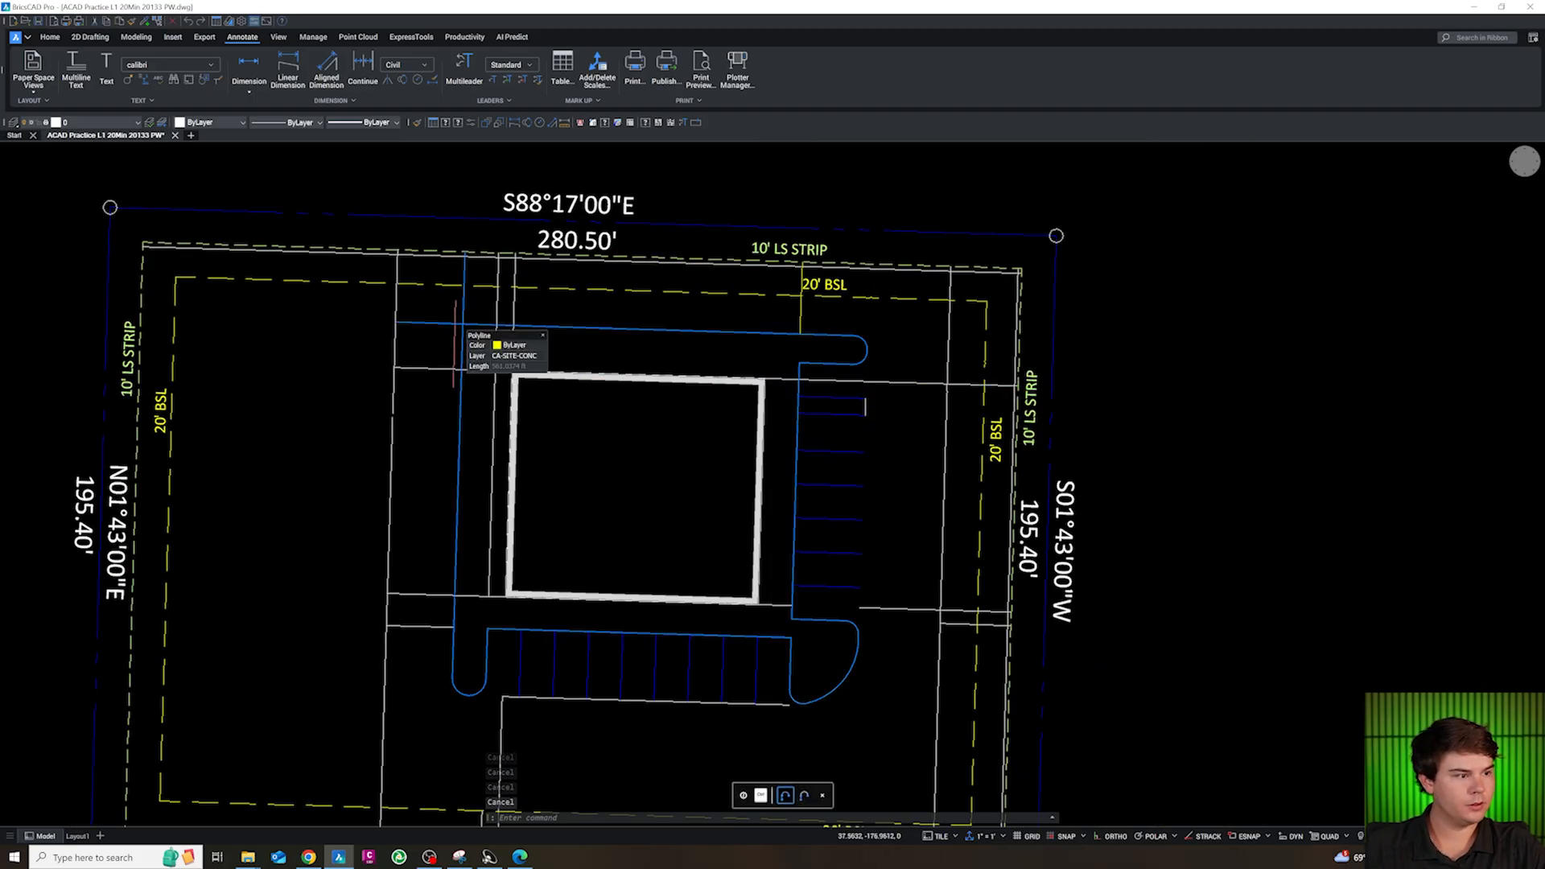
scroll(455, 338, up, 2)
text(F)
key(Return)
text(R)
key(Return)
text(1)
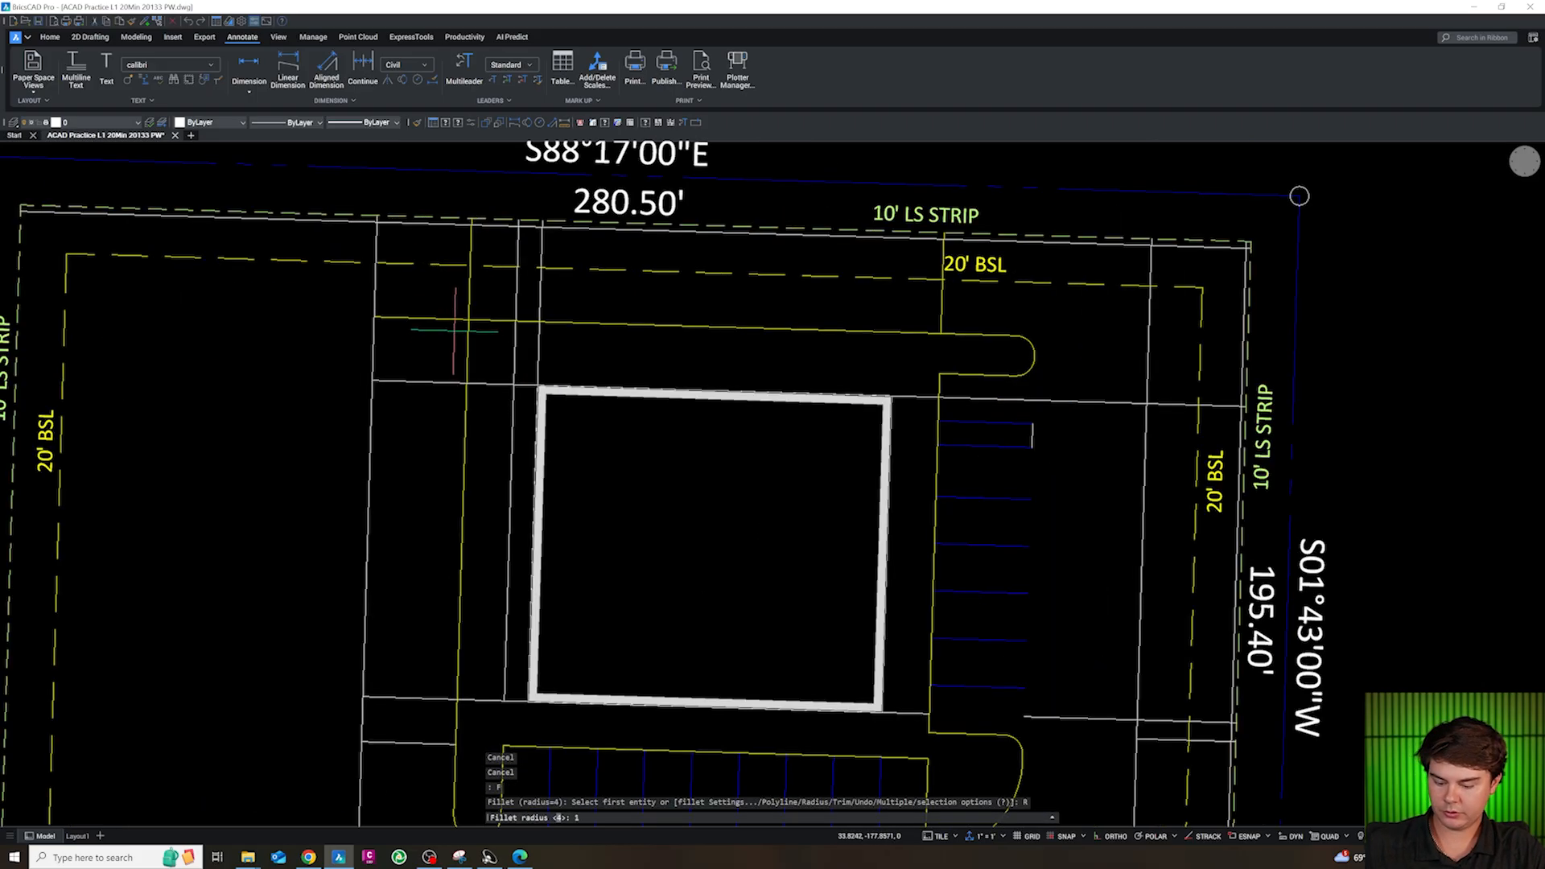
text(5)
key(Return)
click(469, 345)
click(478, 320)
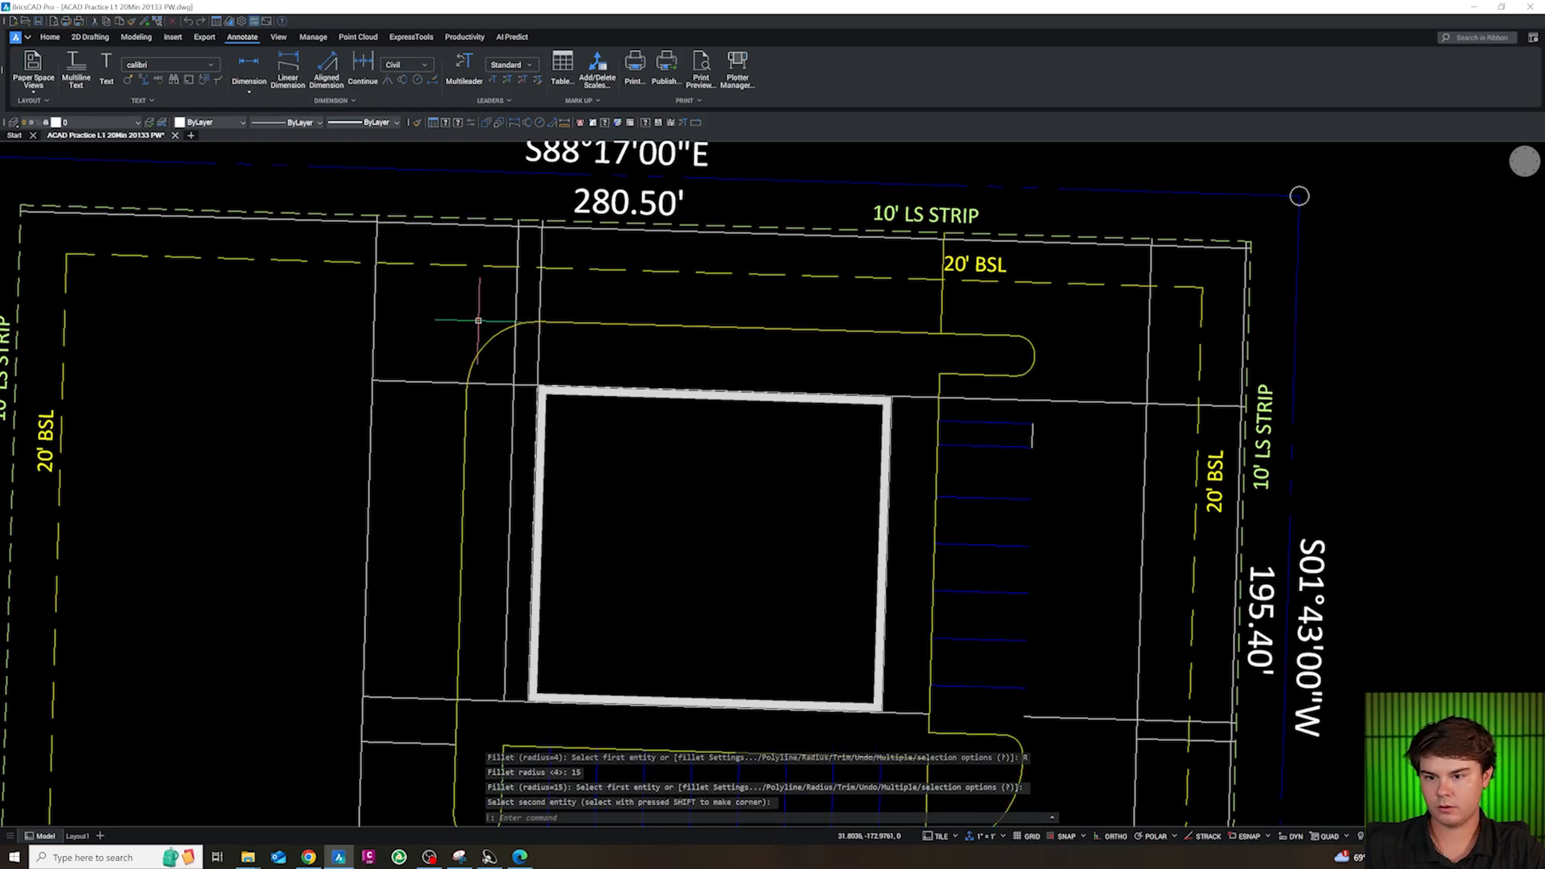
scroll(478, 321, down, 5)
key(Escape)
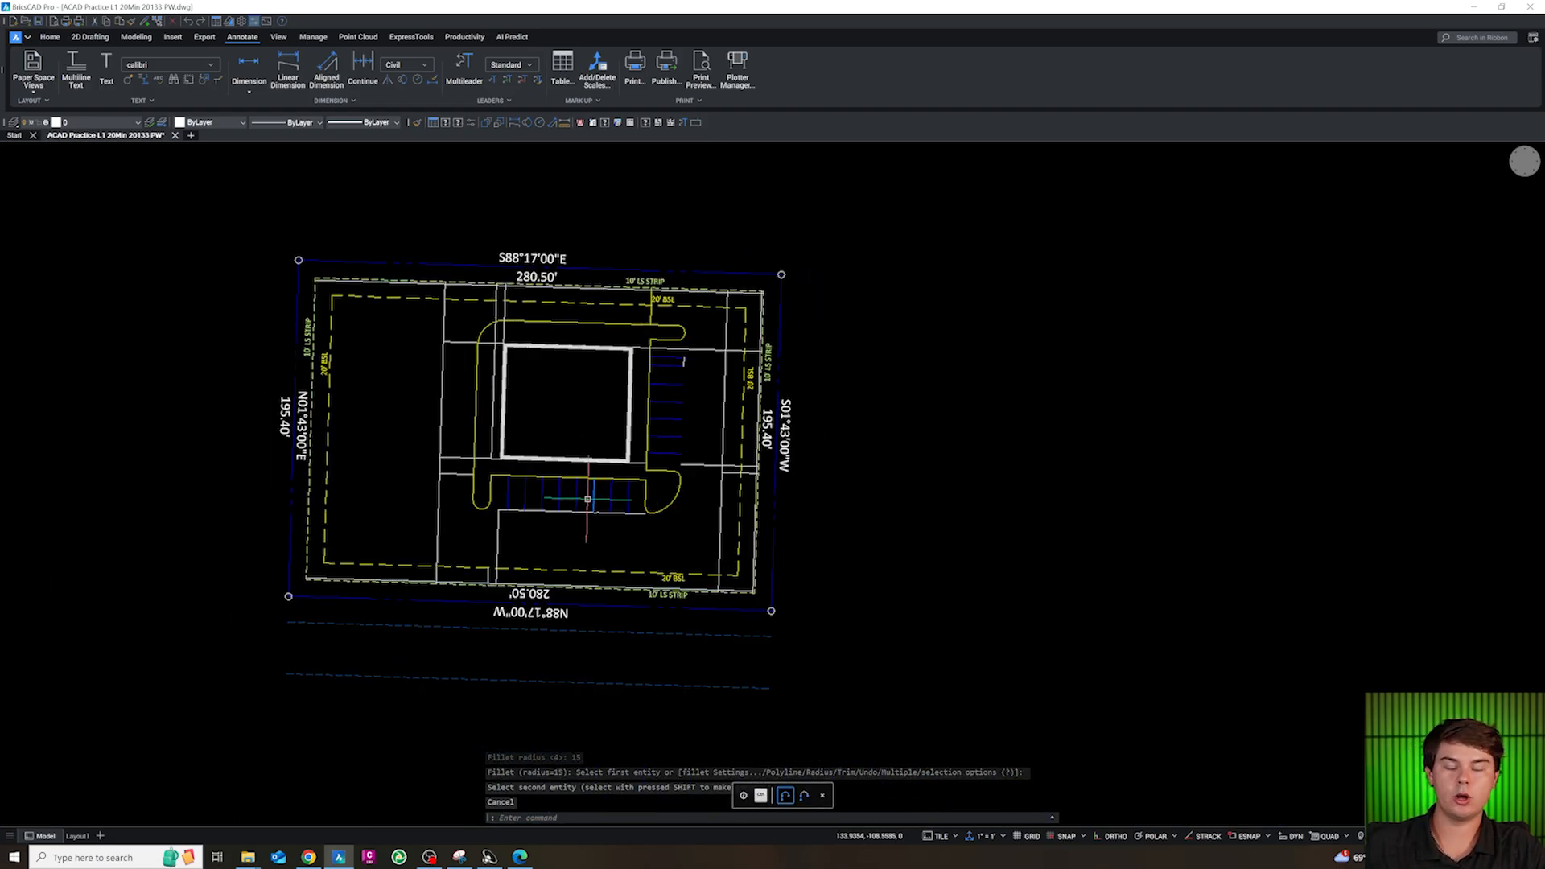
Join the two stripes and the east end line of the 5 ft strip into one polyline
key(Escape)
scroll(483, 506, up, 1)
scroll(677, 356, up, 2)
key(Escape)
click(788, 348)
key(Escape)
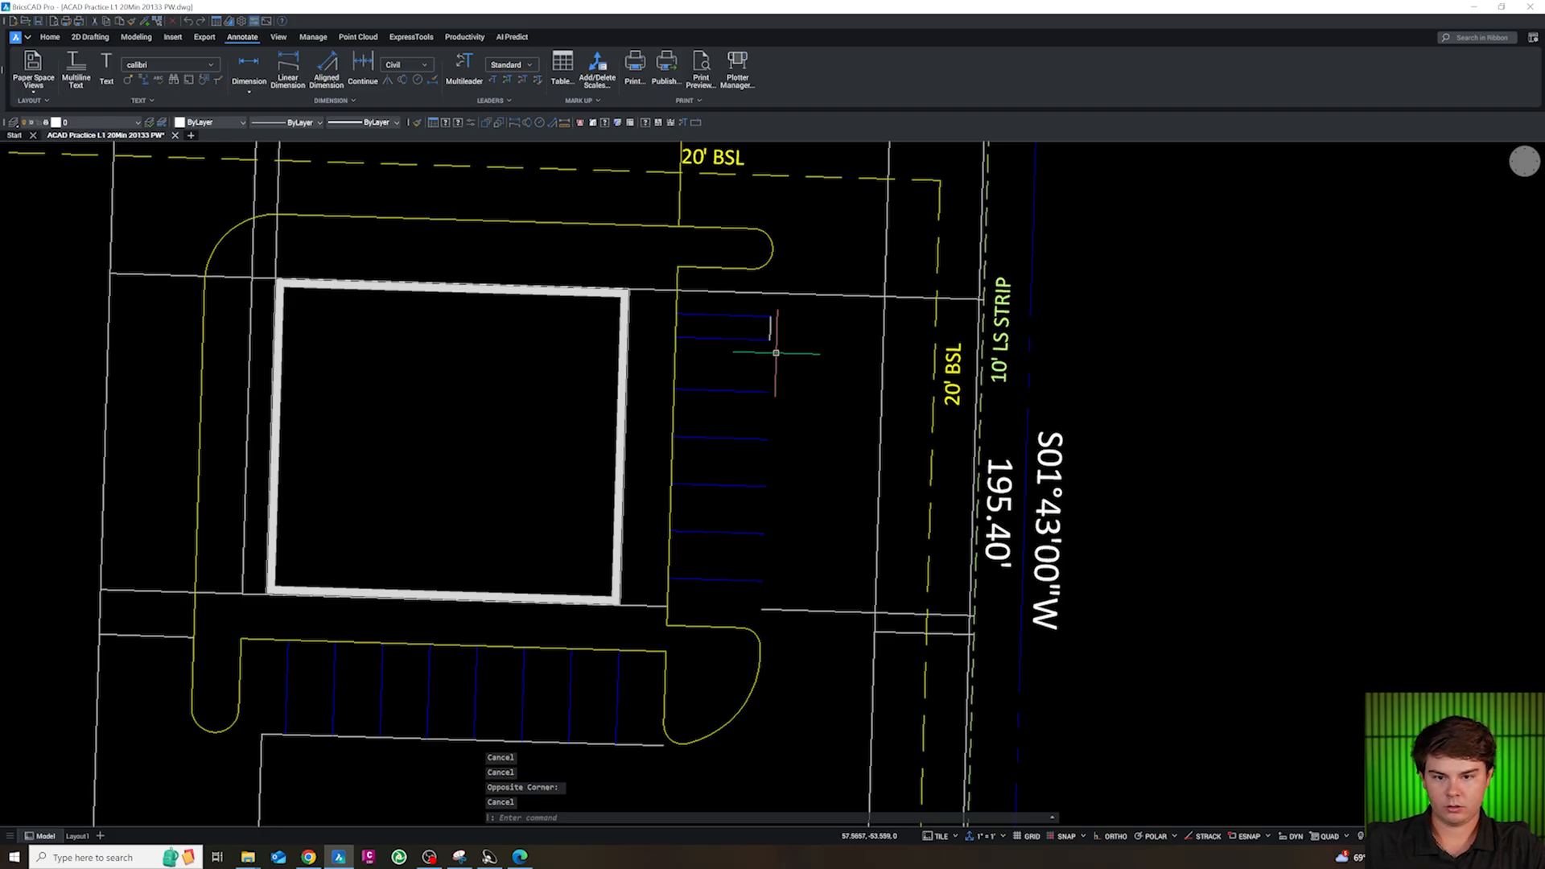
click(788, 374)
click(756, 314)
text(j)
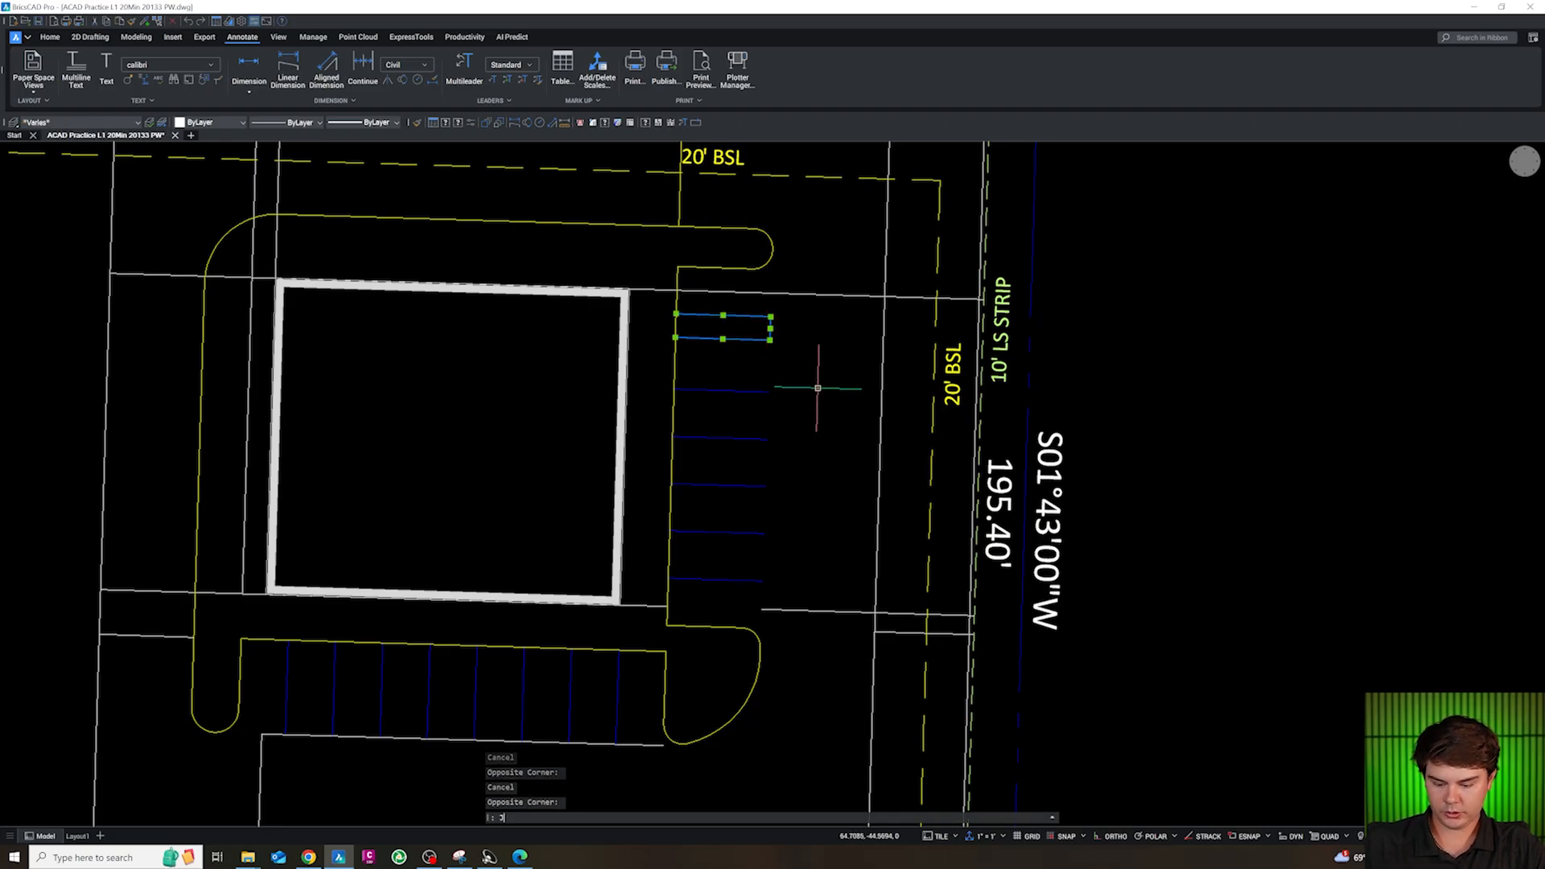
key(Return)
Match the 5 ft strip's joined outline to the blue parking stripes' layer, CS-SITE-STRP
text(cg)
key(Return)
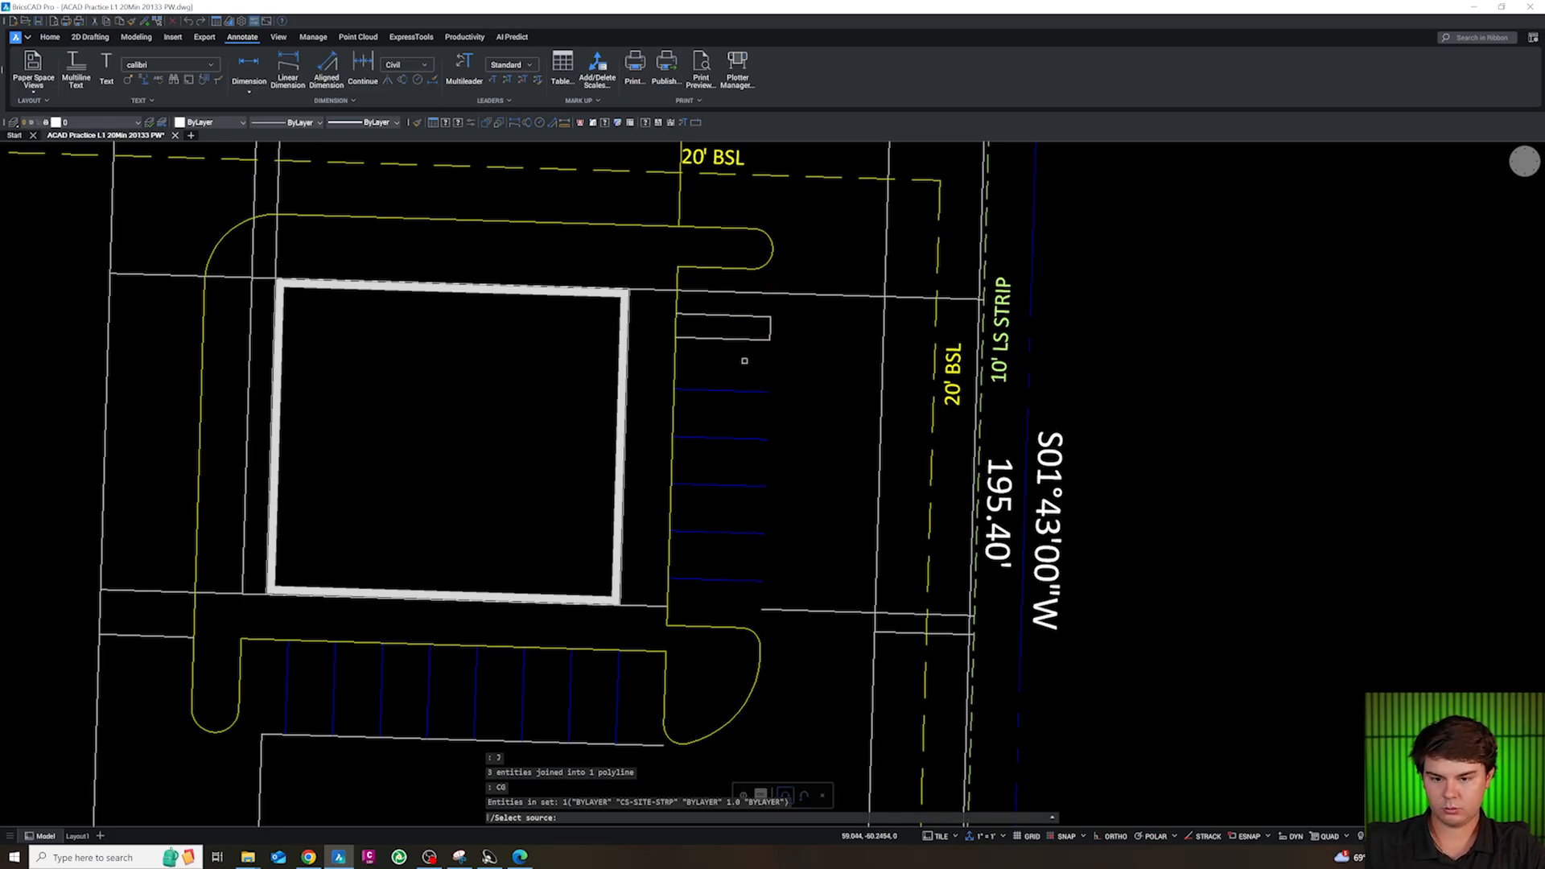
key(Escape)
Hatch the inside of the 5 ft strip with the ANSI31 pattern at scale 1
scroll(703, 299, up, 2)
text(h)
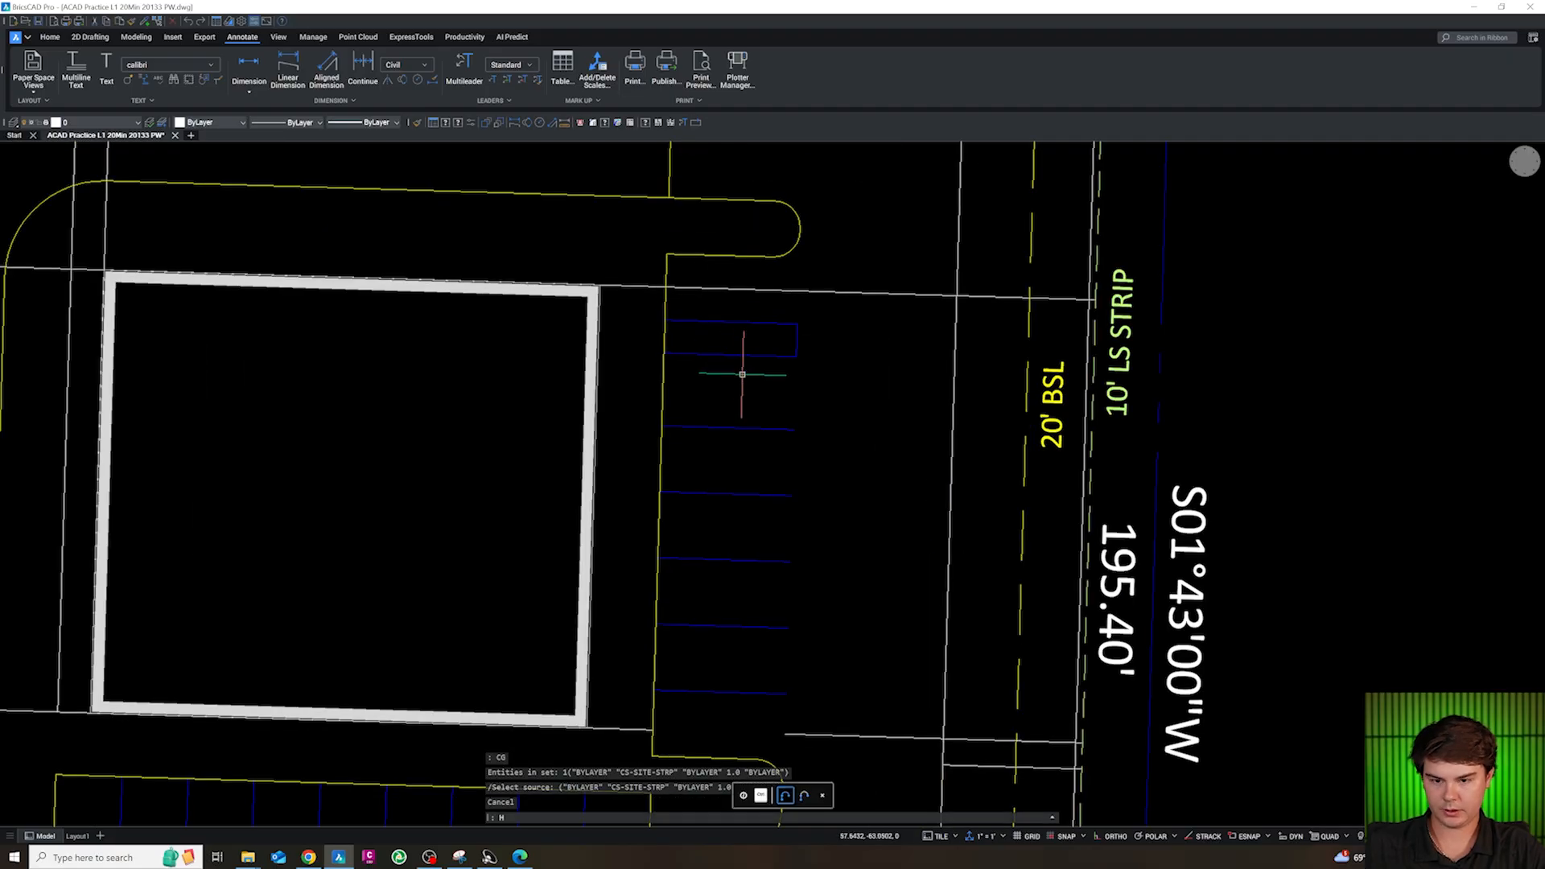
key(Return)
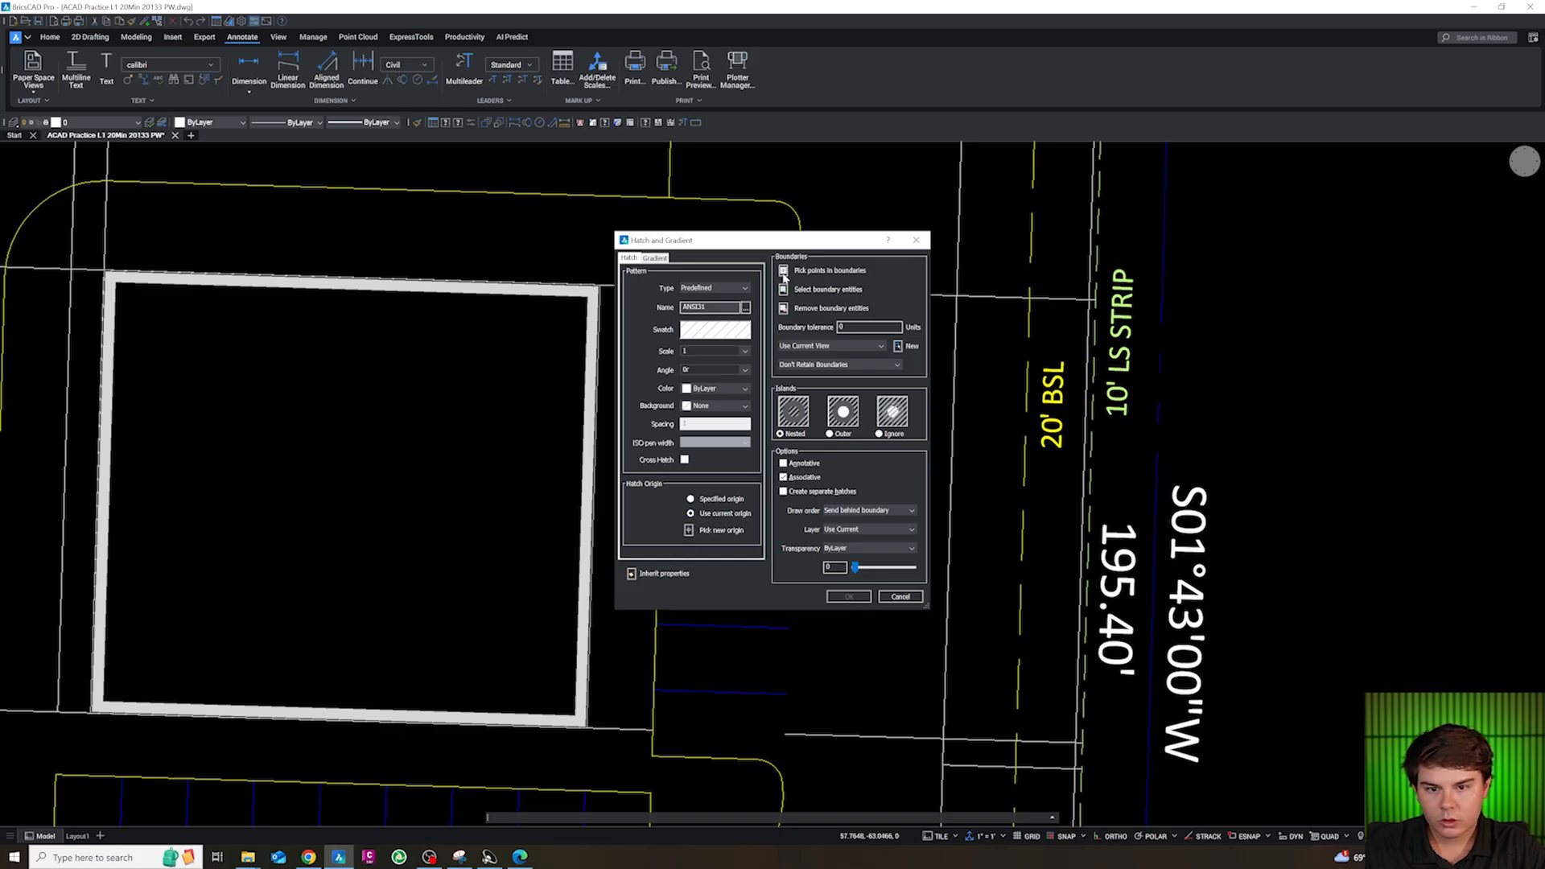
click(783, 274)
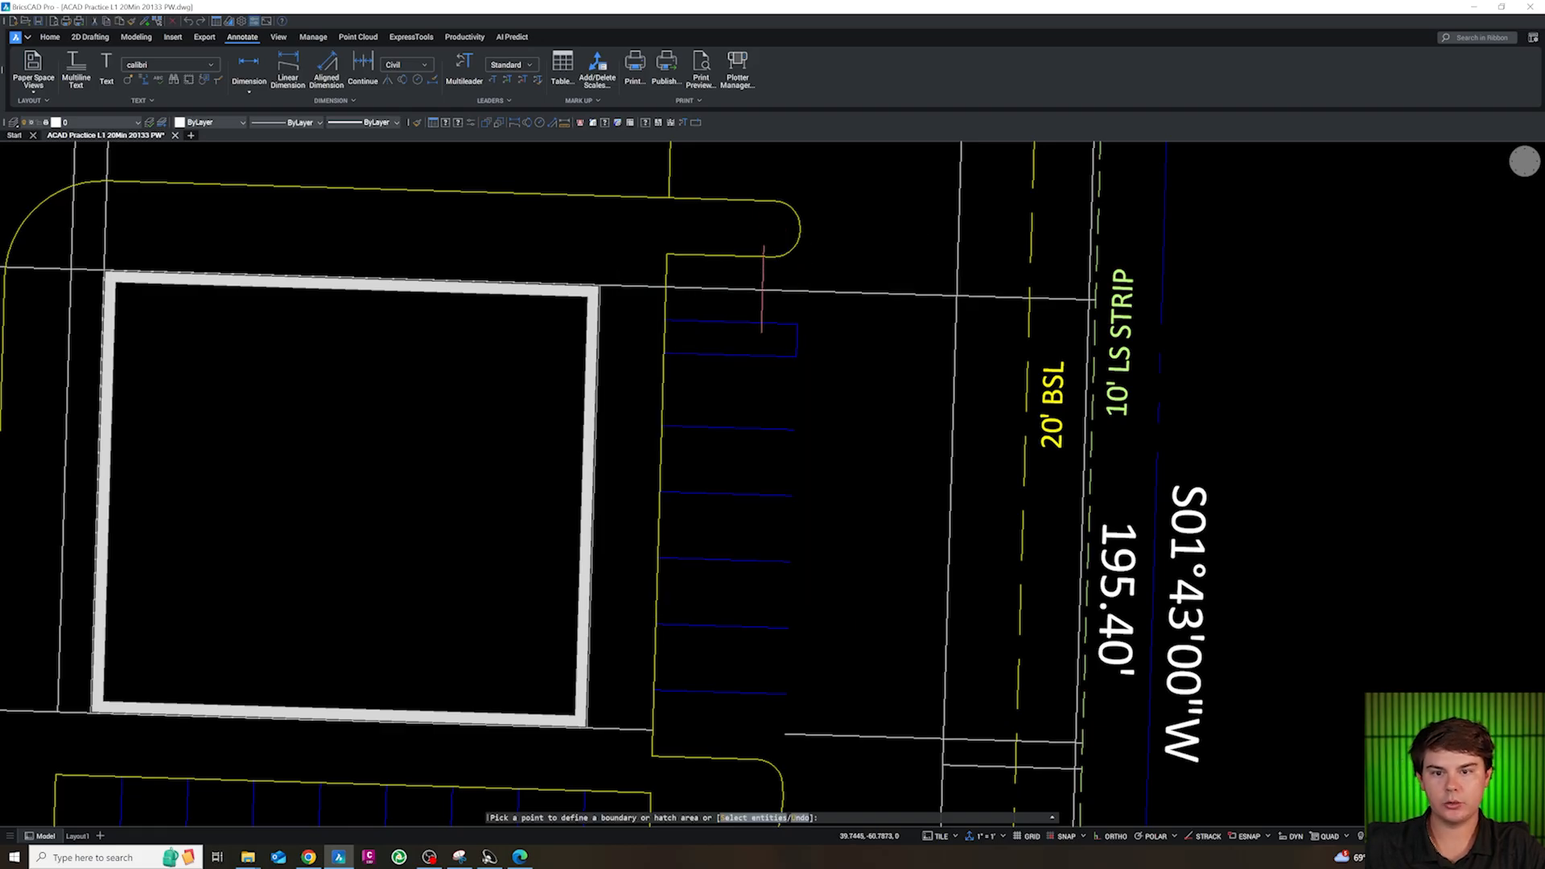
click(754, 338)
key(Return)
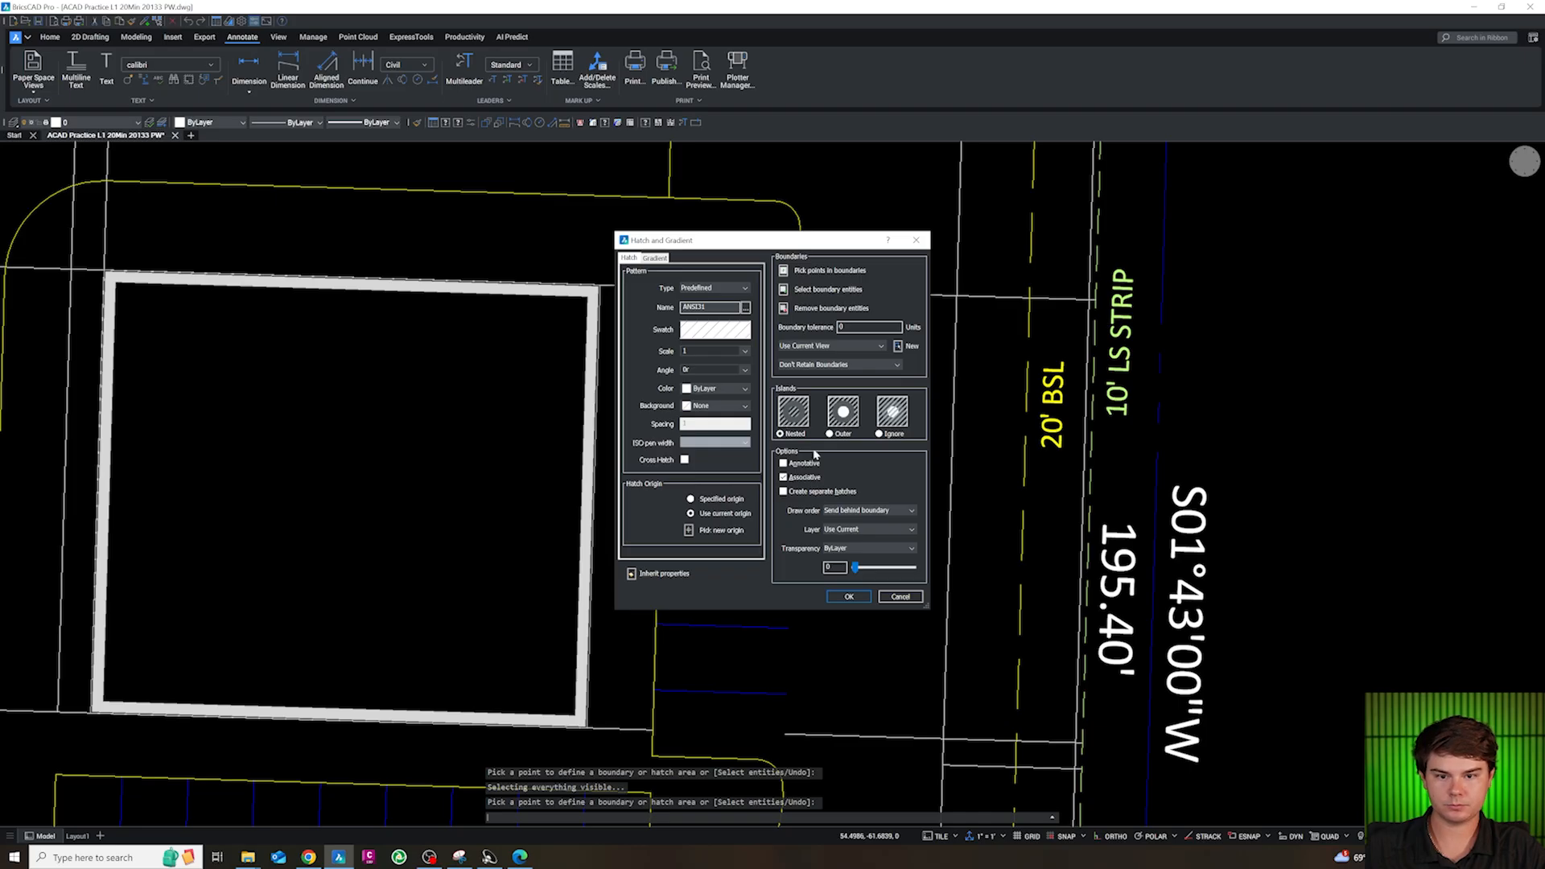
click(852, 597)
Open the 5 ft strip's hatch for editing
scroll(748, 338, up, 4)
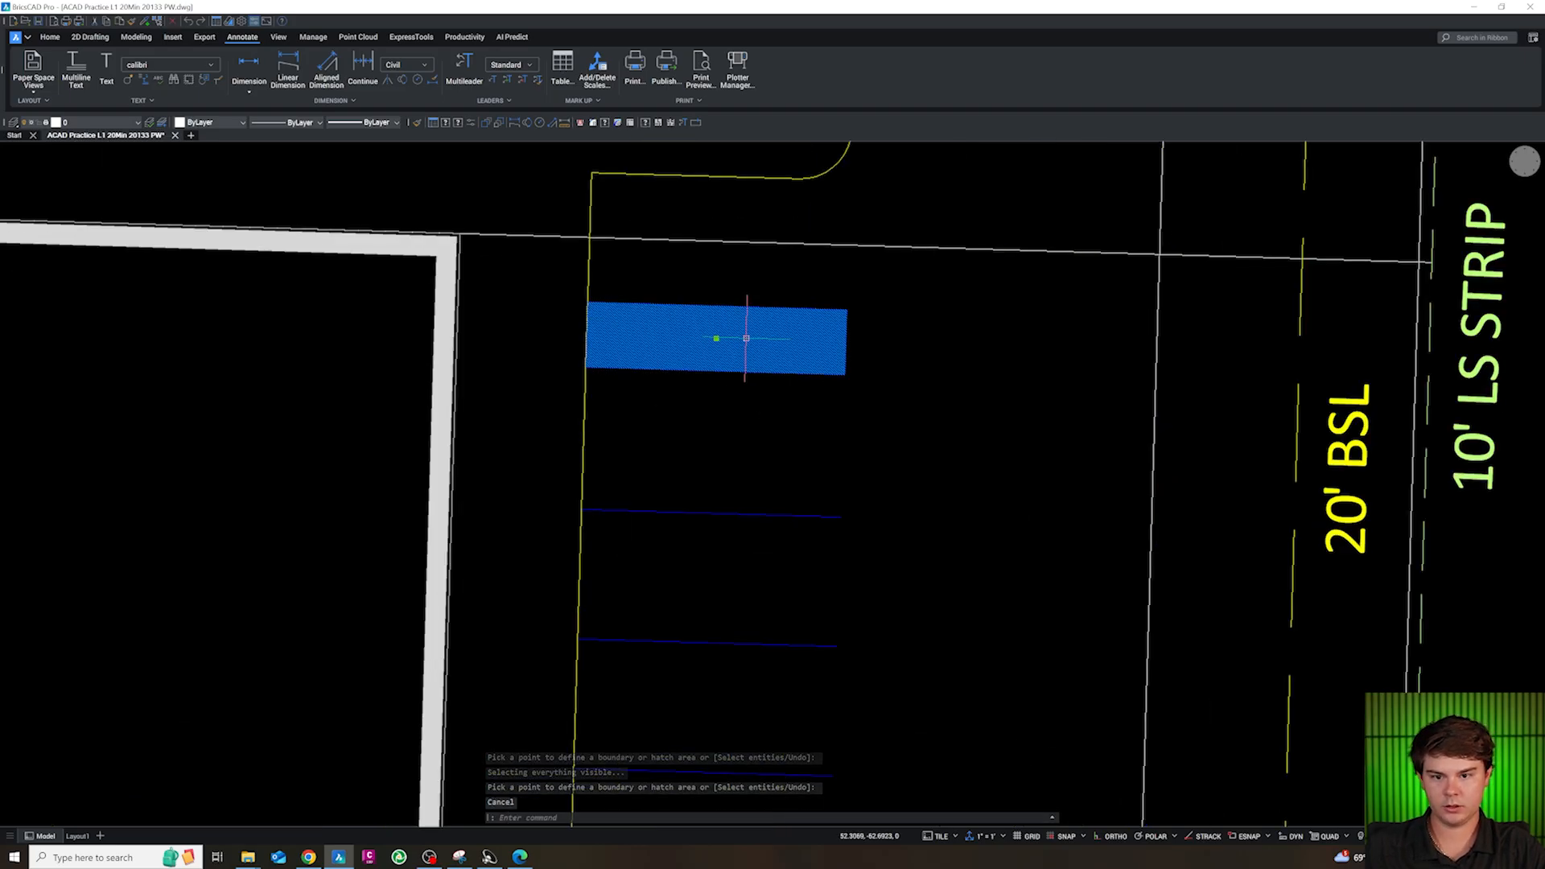
double_click(758, 353)
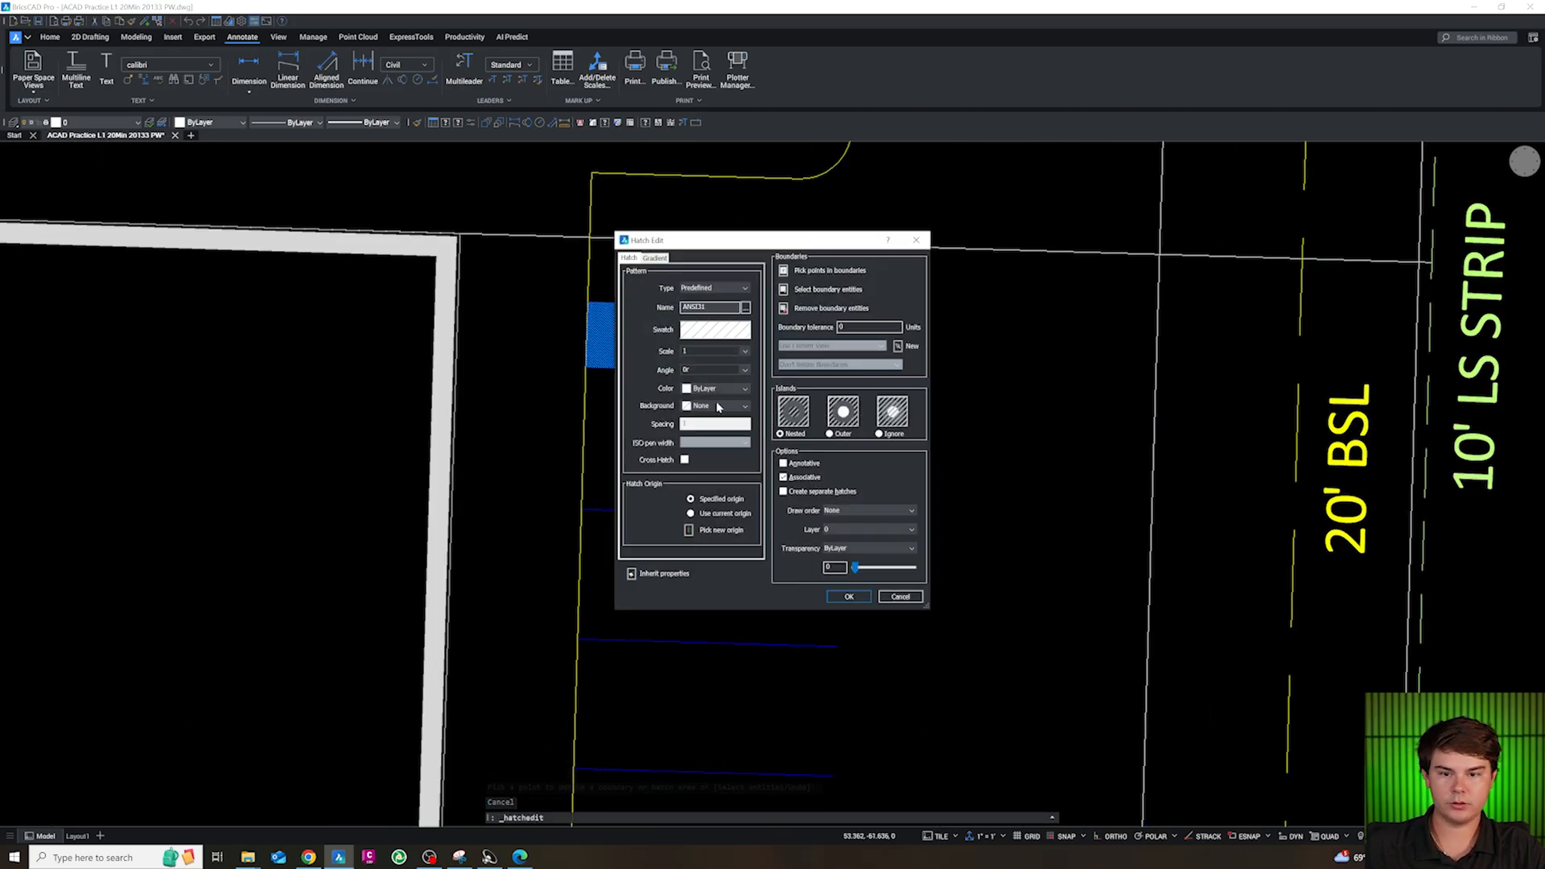
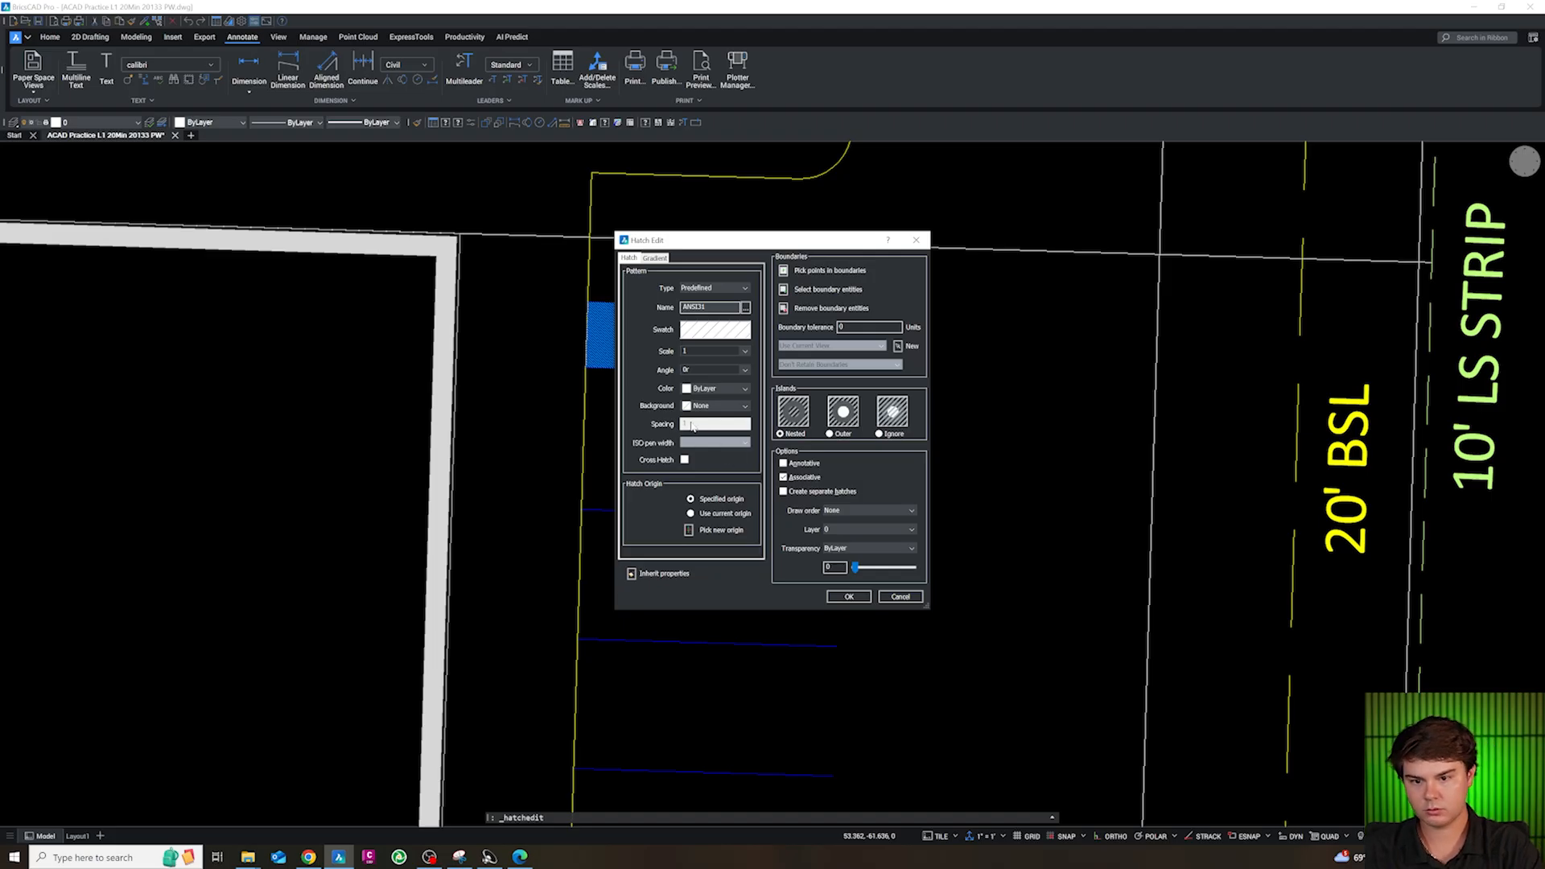
key(Escape)
key(Escape)
key(Escape)
double_click(762, 345)
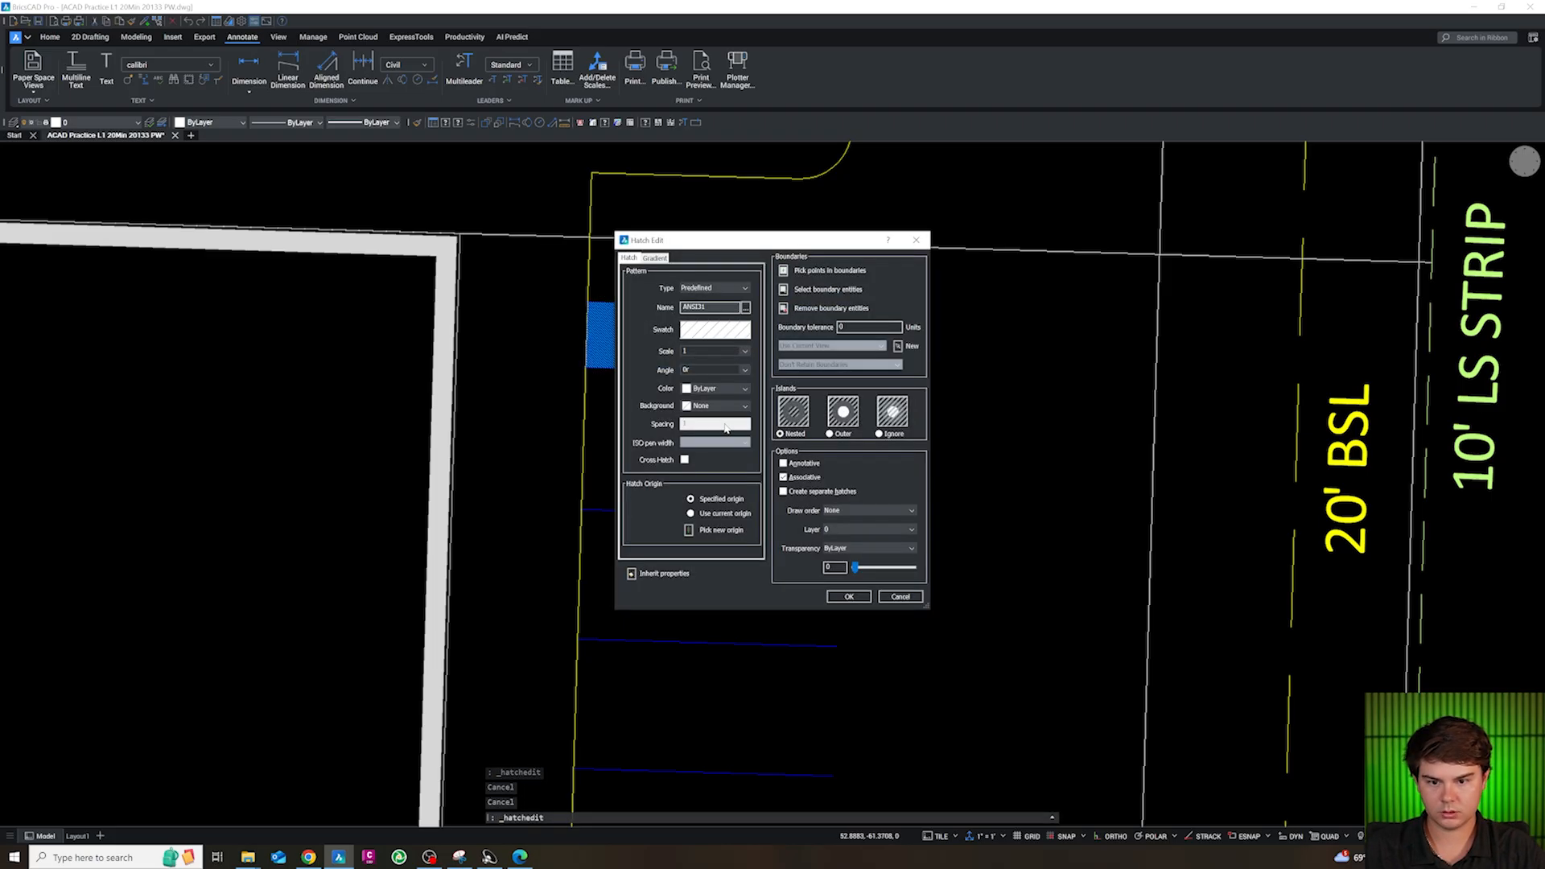
click(716, 289)
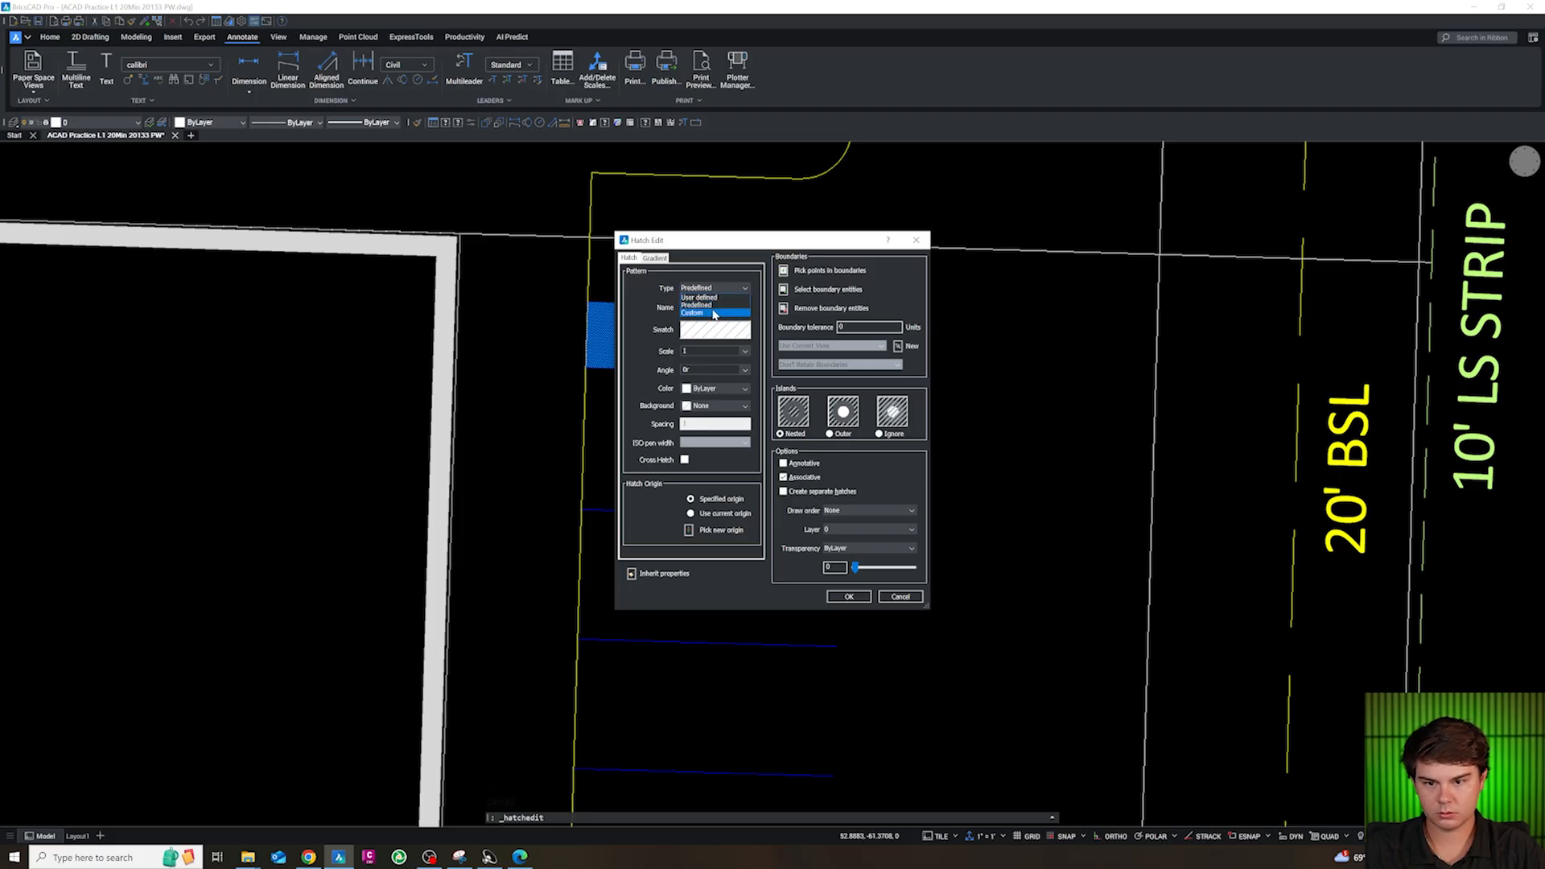
click(715, 314)
click(704, 338)
key(Escape)
key(Escape)
key(Escape)
key(Escape)
Erase the existing hatch from the 5 ft strip
click(816, 355)
key(Escape)
key(Escape)
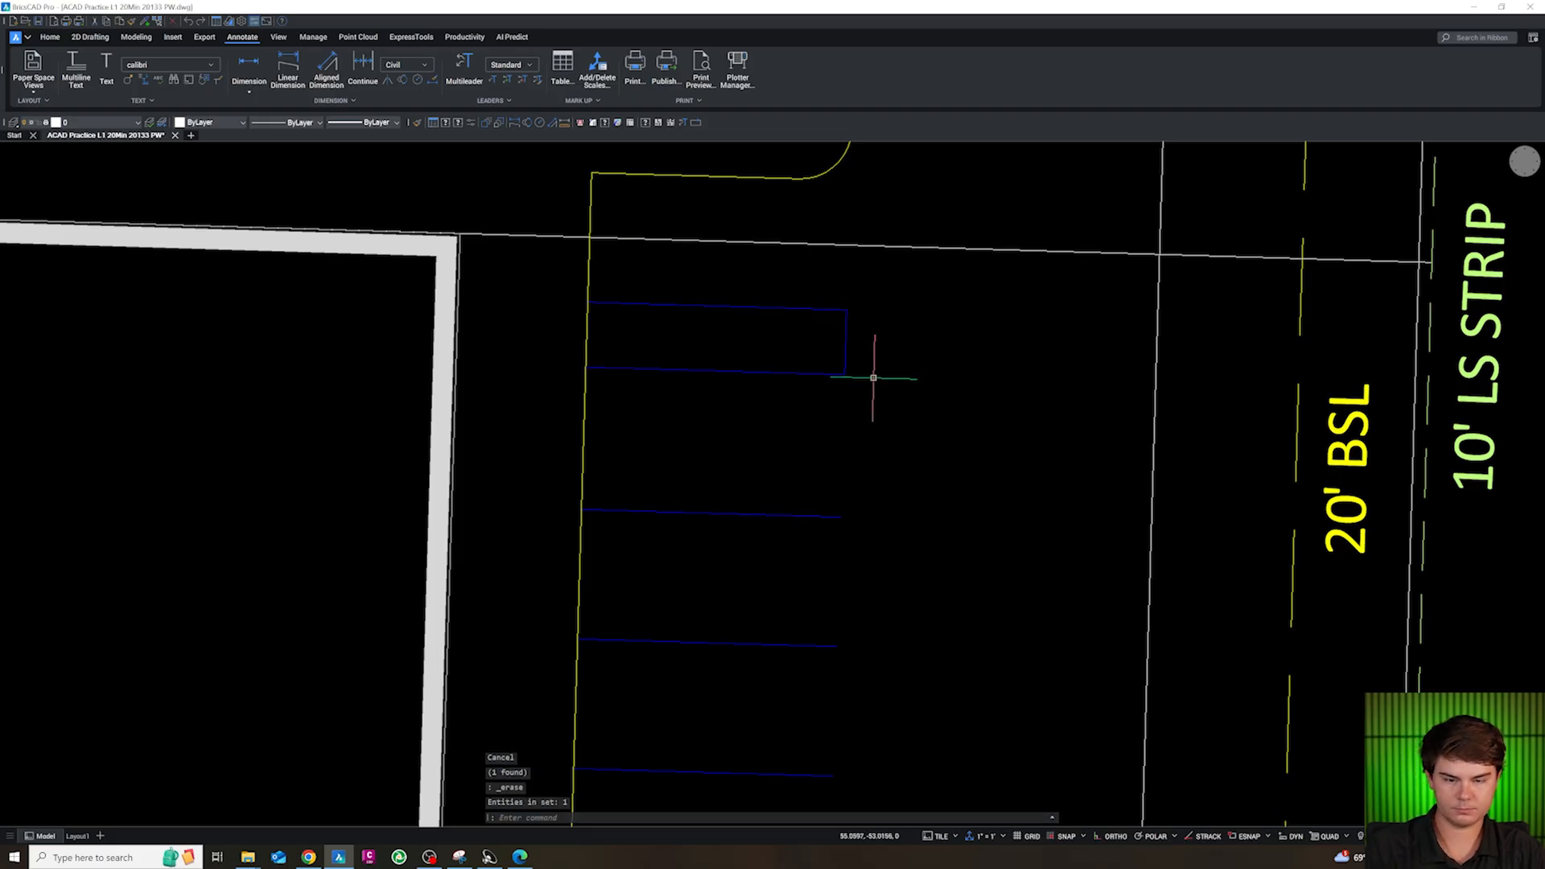
Start a new ANSI31 hatch and set its background color to ByLayer
text(h)
key(Return)
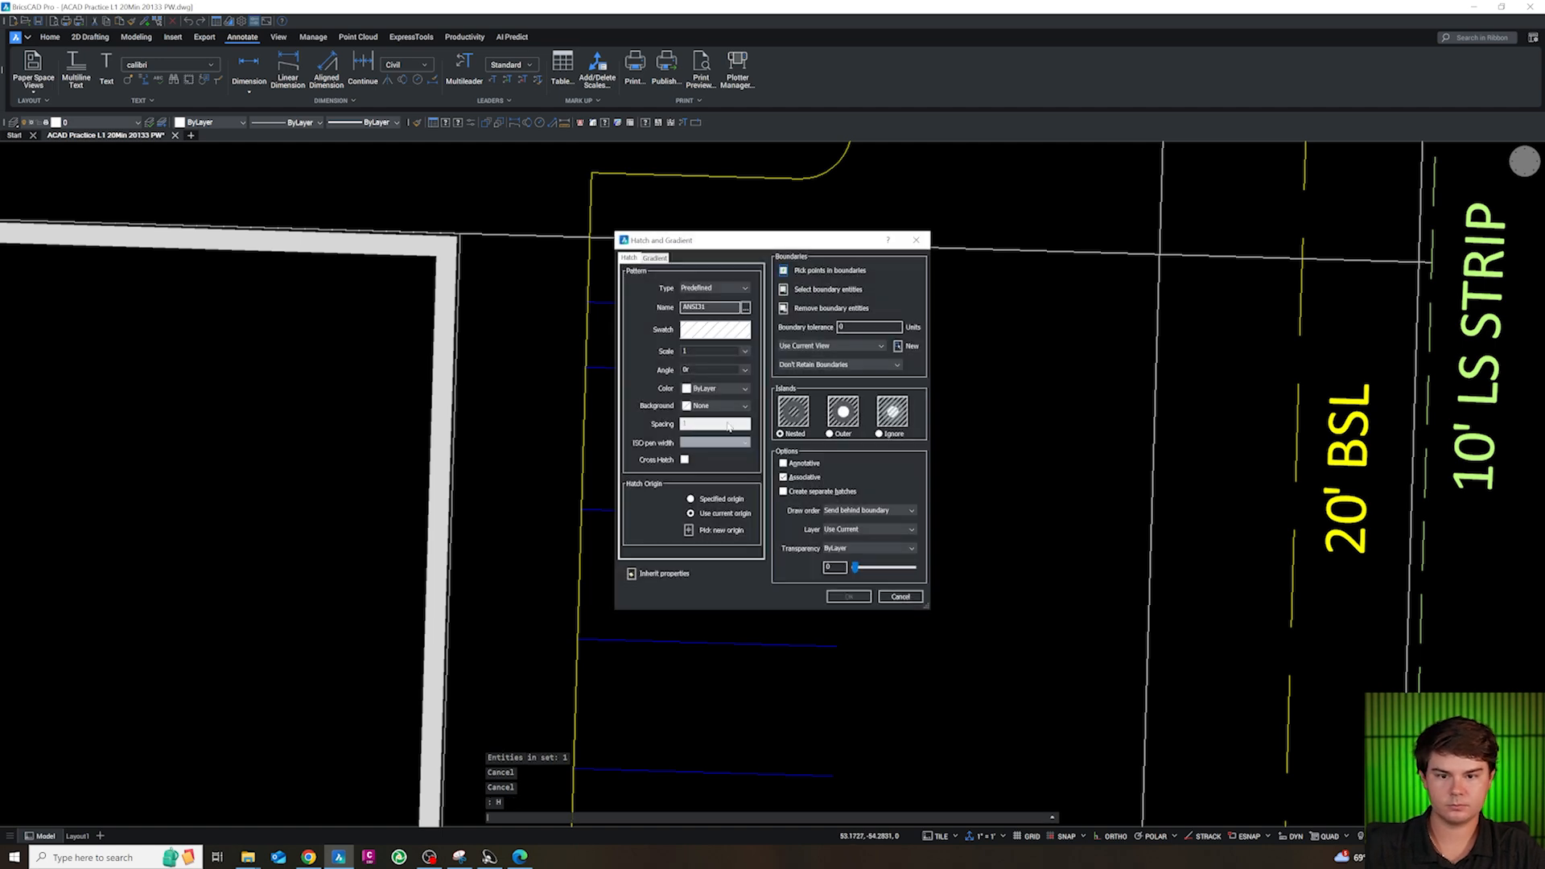
click(706, 394)
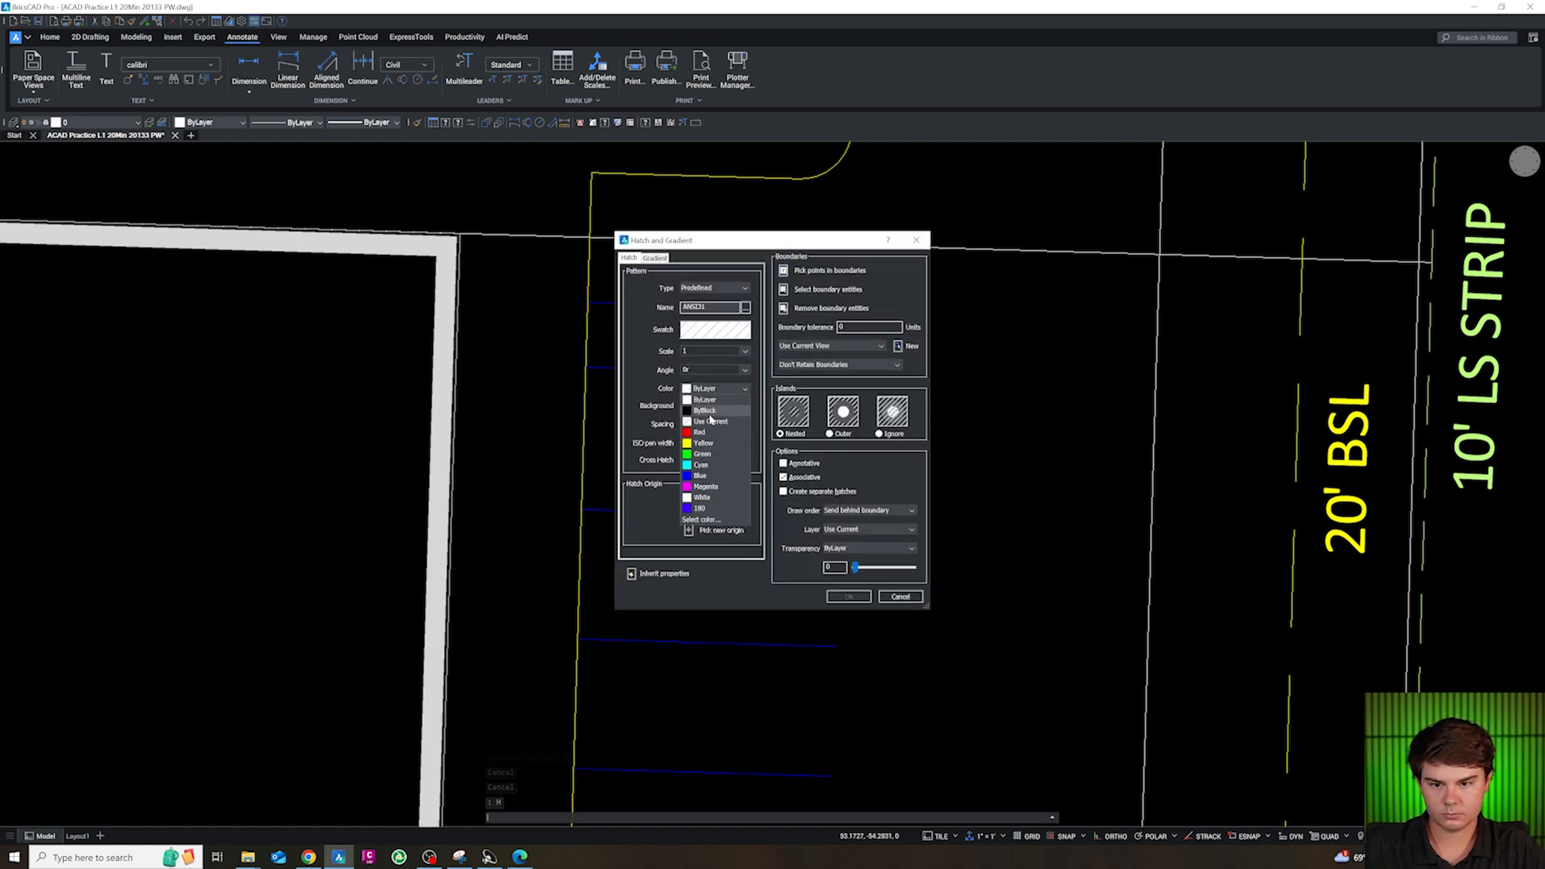
click(701, 406)
click(701, 406)
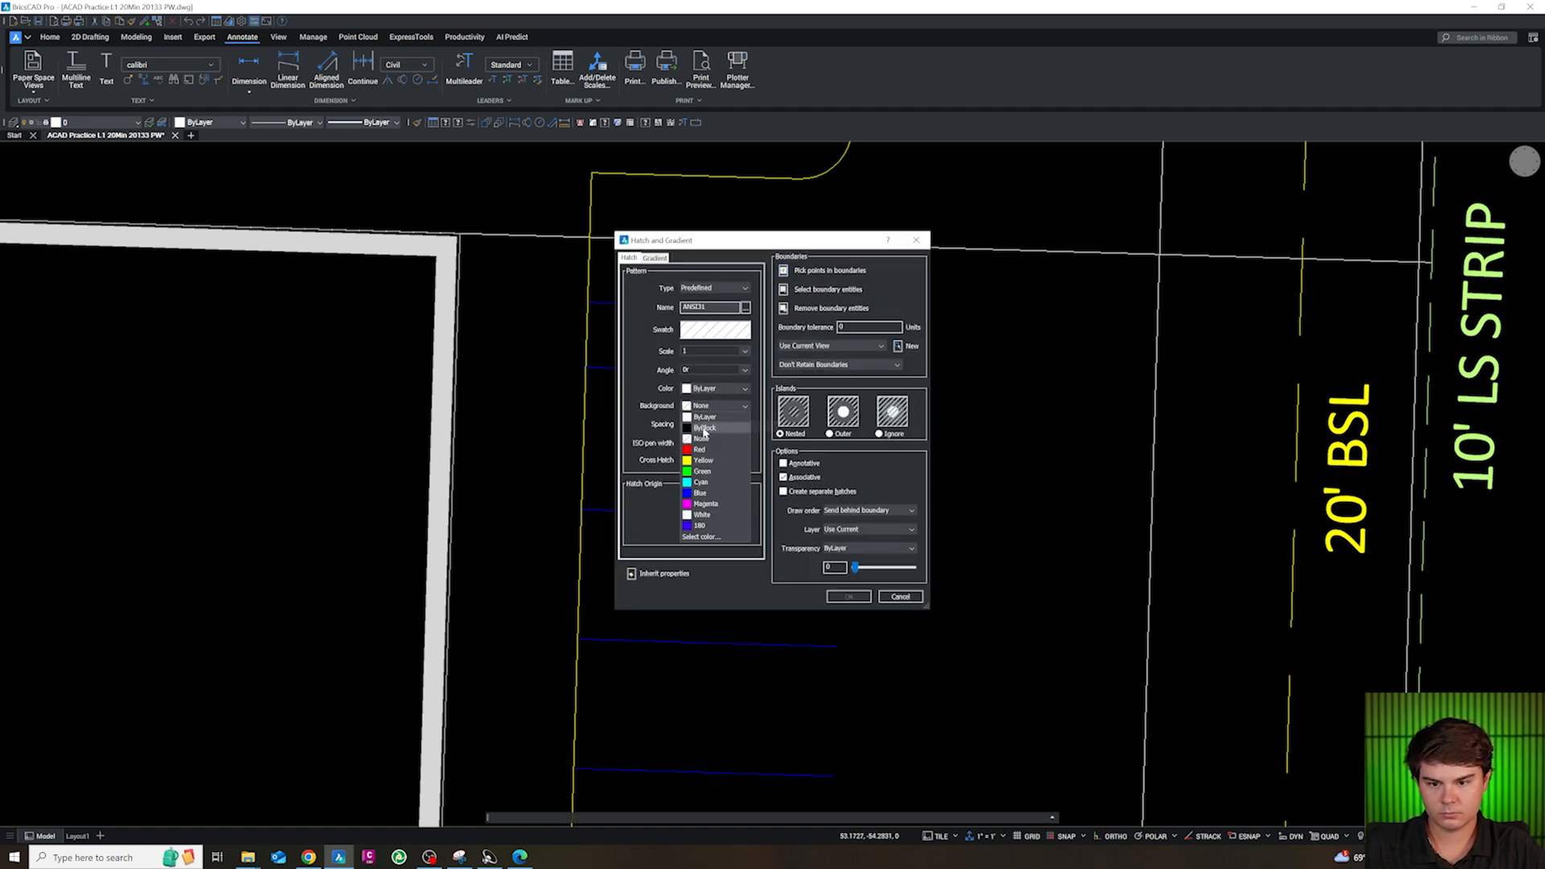
click(698, 428)
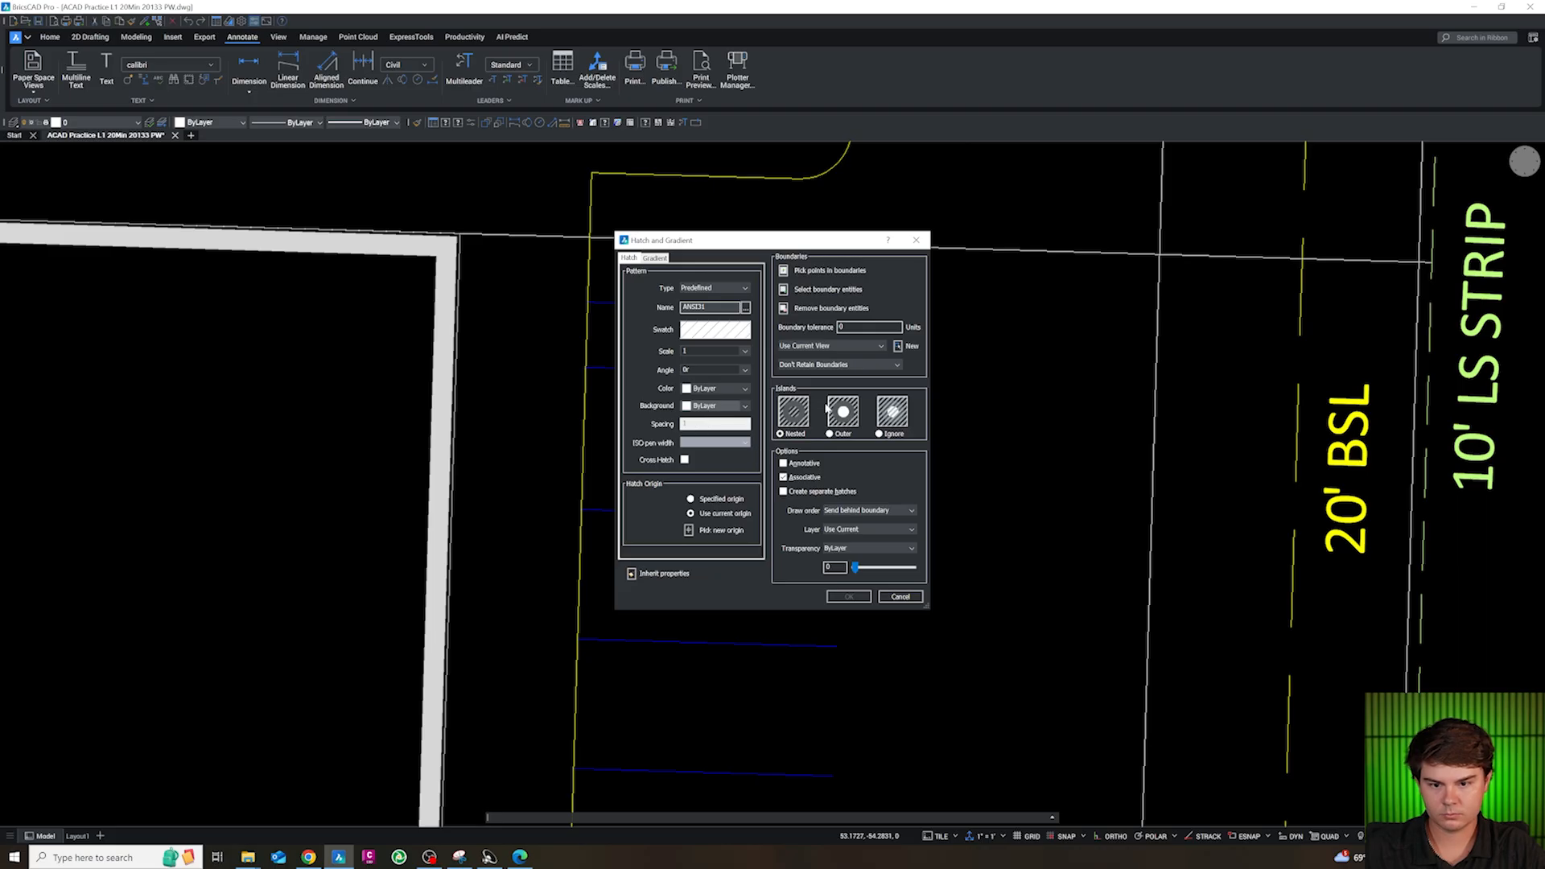
Hatch the inside of the 5 ft strip and try to set the pattern scale to 15
click(813, 279)
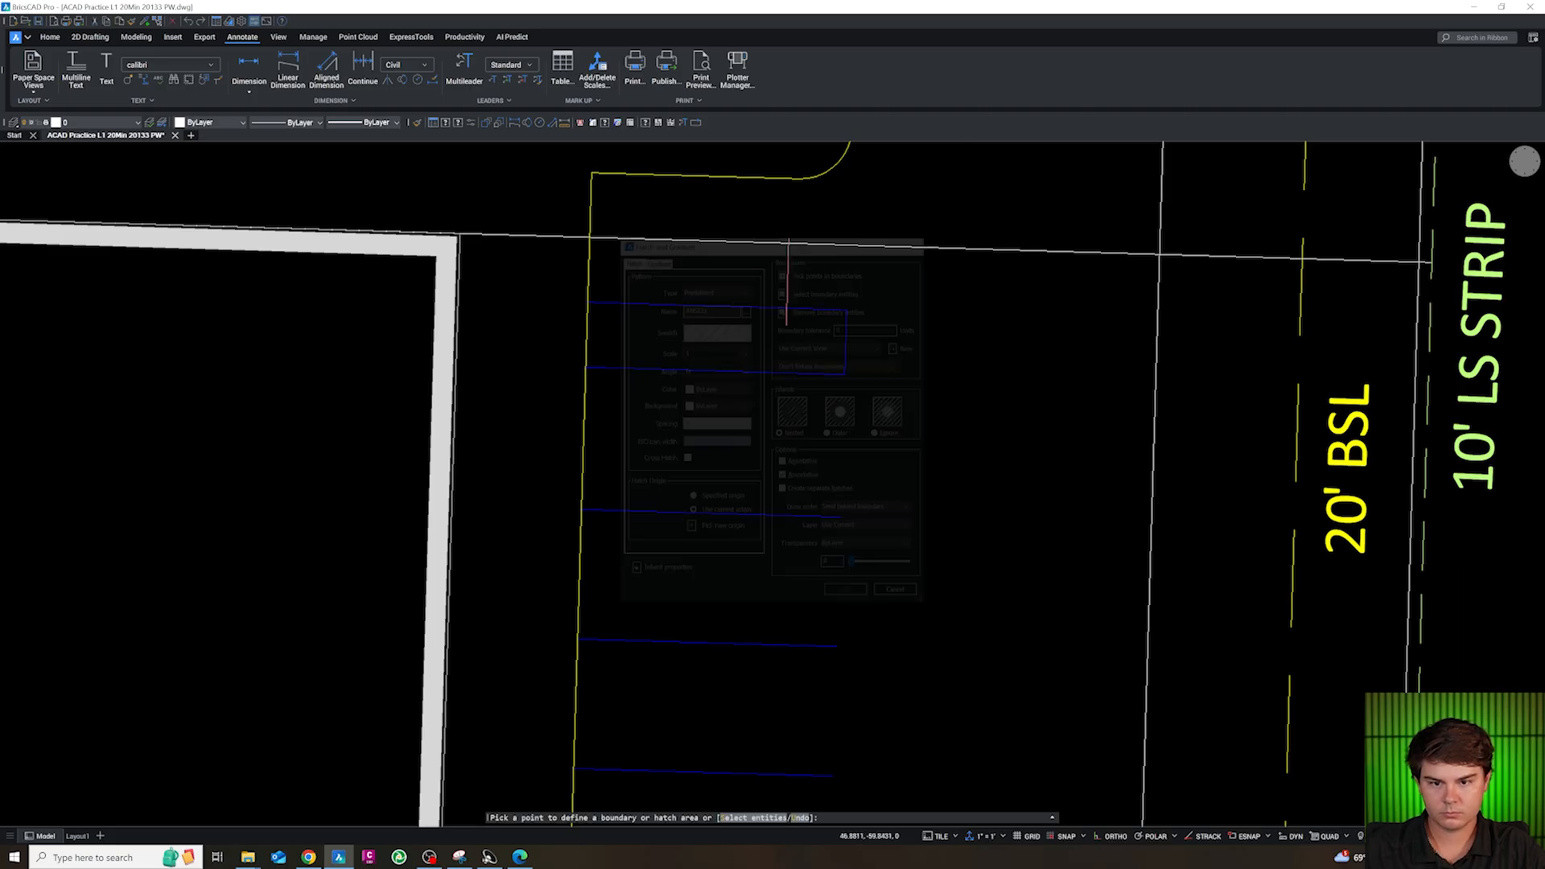
click(758, 367)
key(Return)
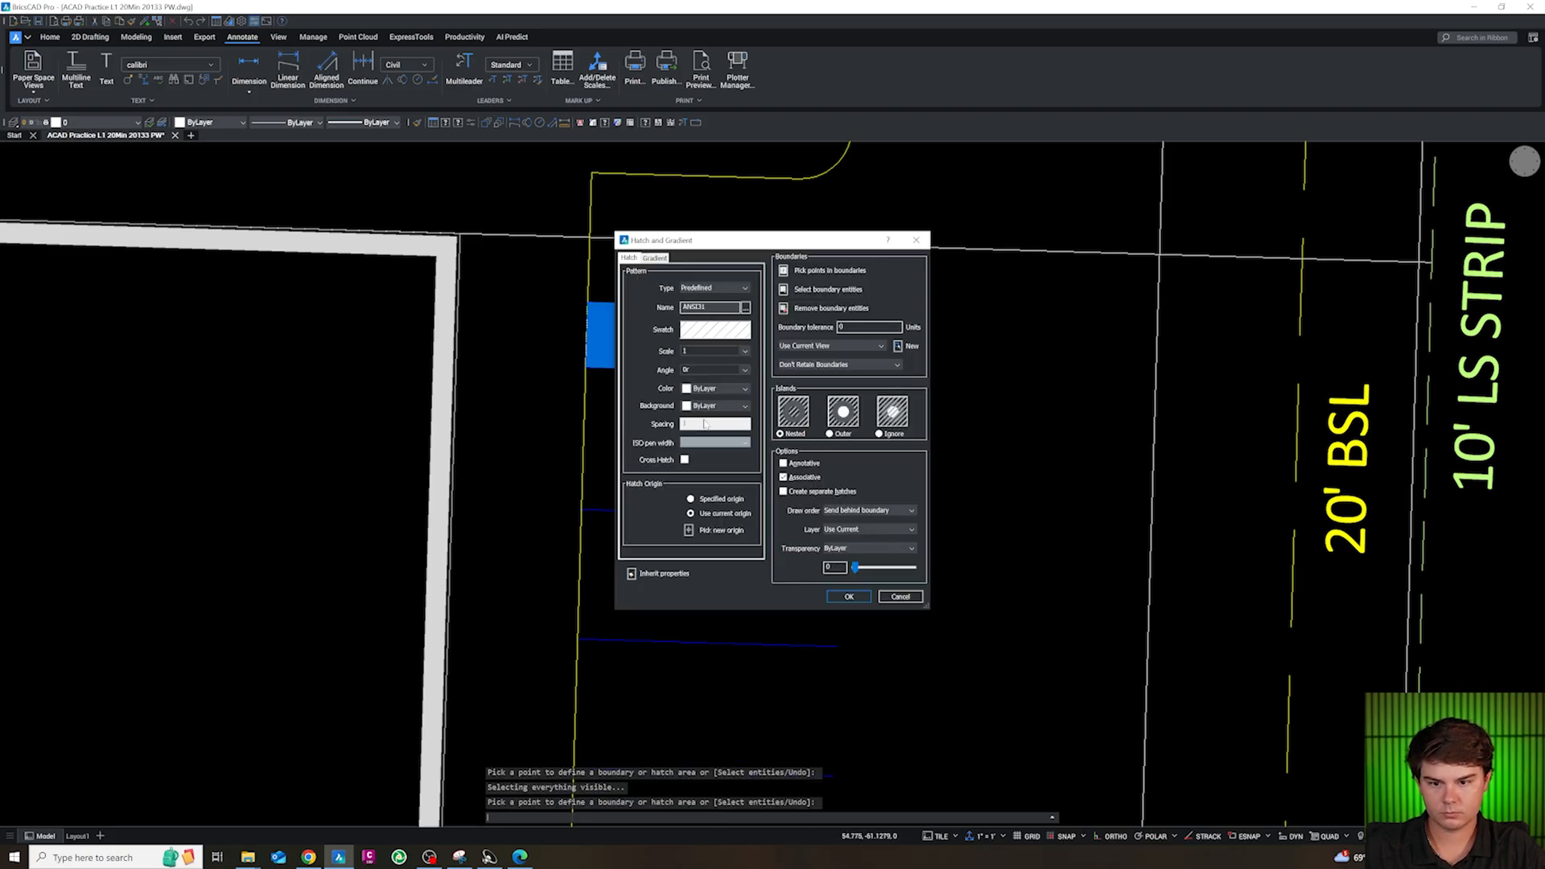
text(5)
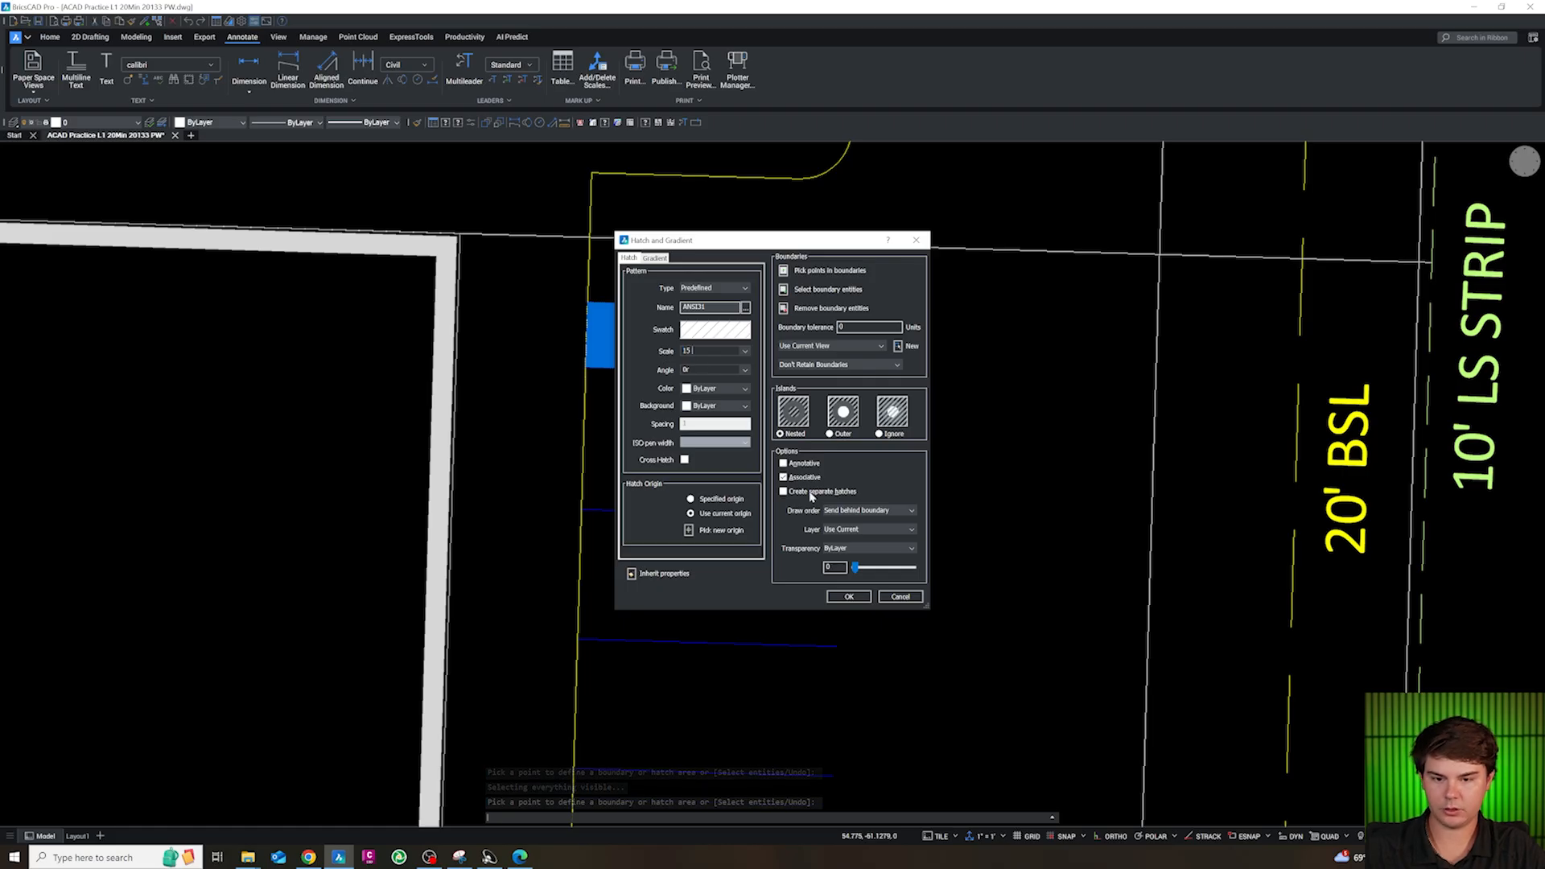
click(849, 597)
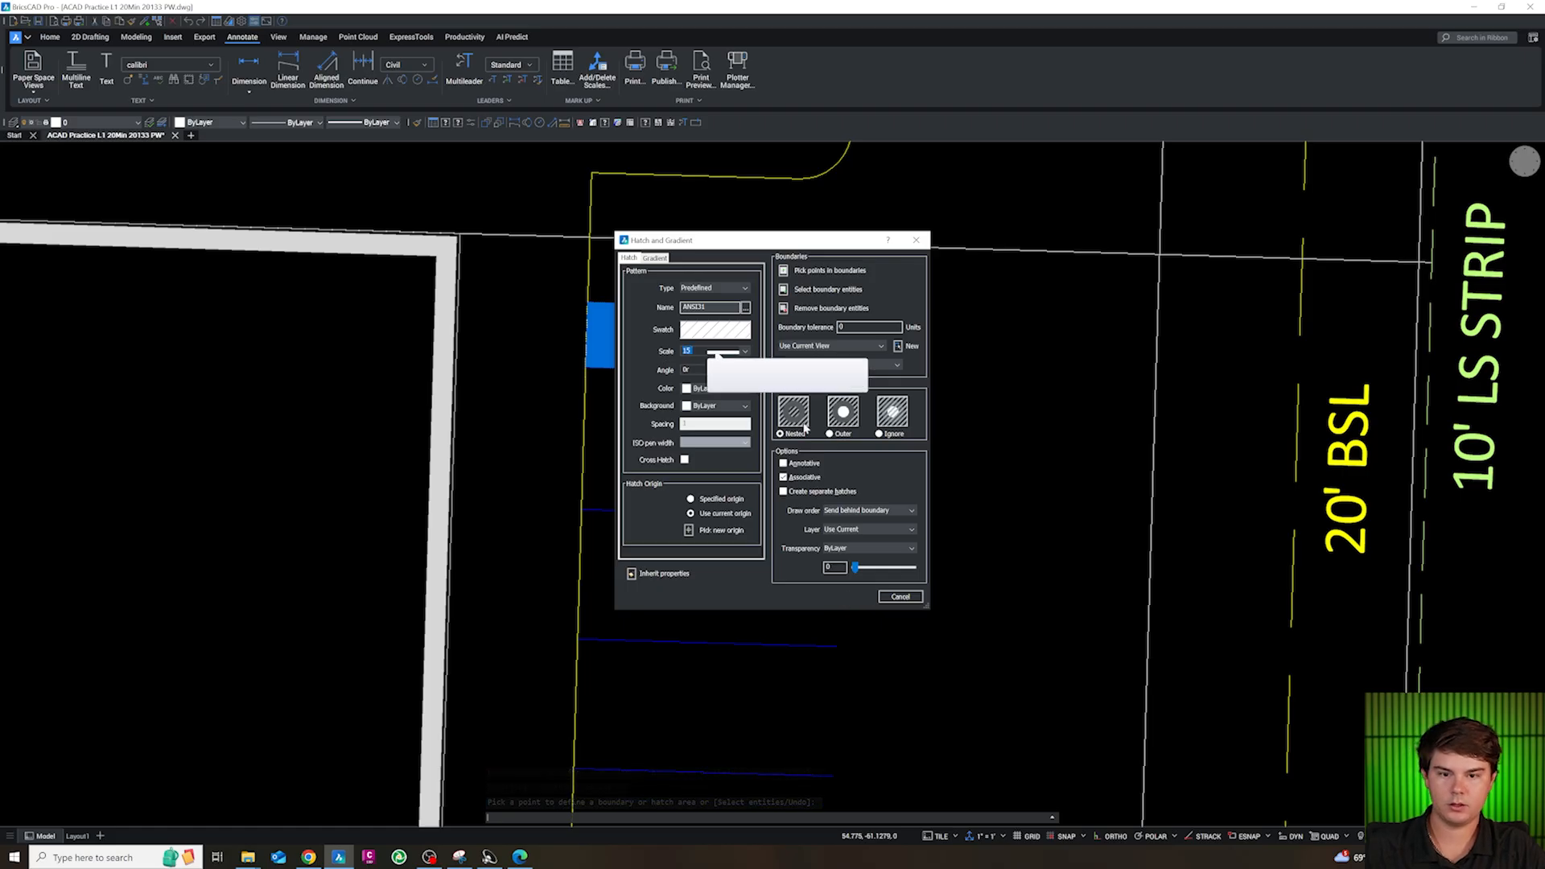
click(717, 352)
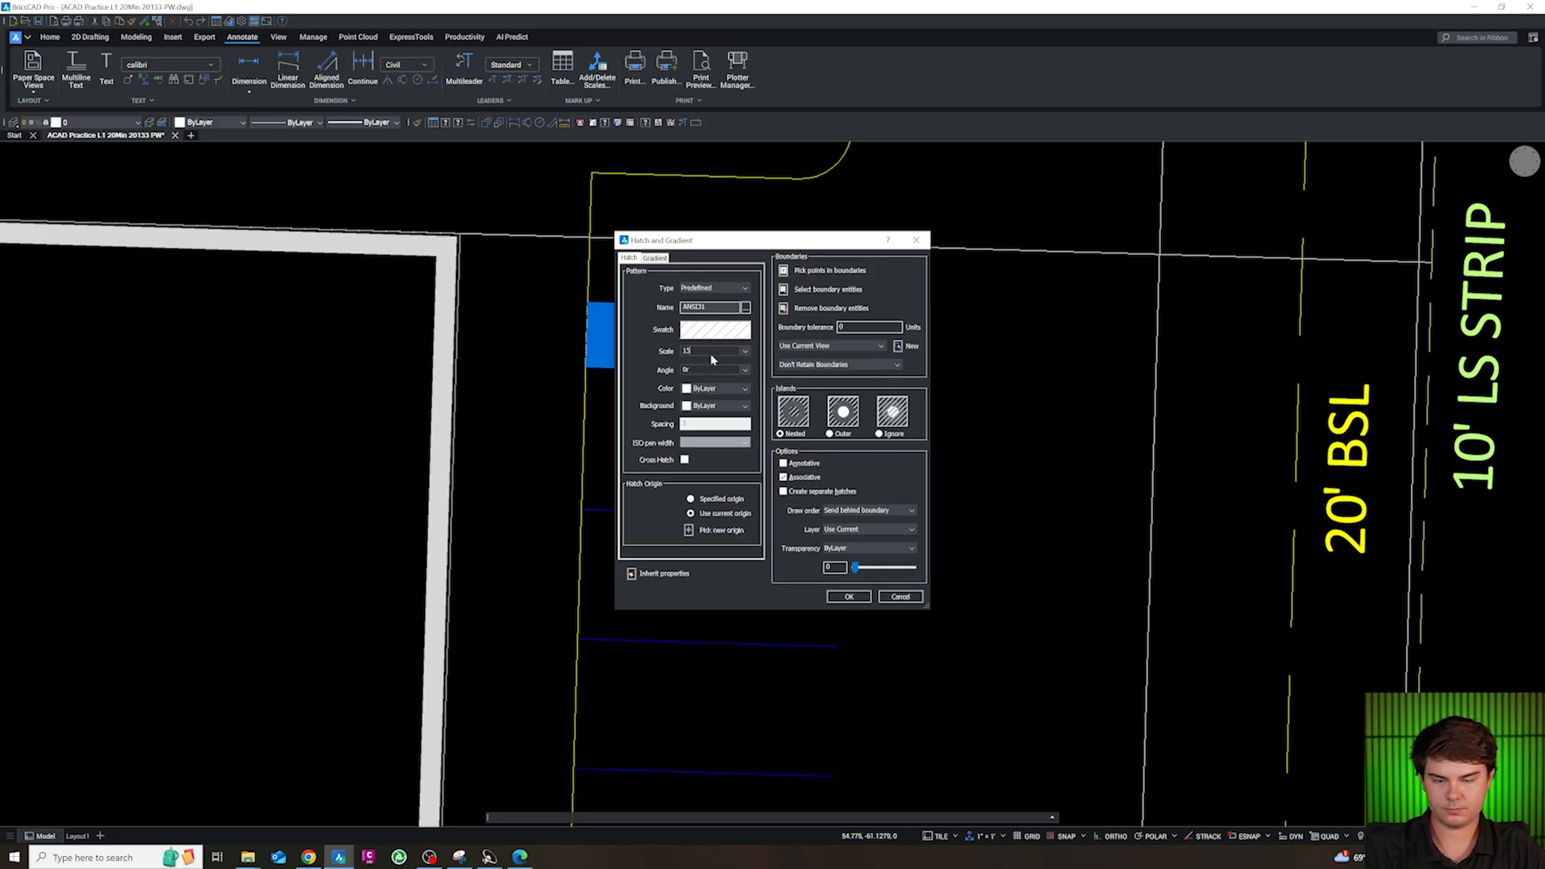
click(847, 595)
click(739, 346)
double_click(741, 349)
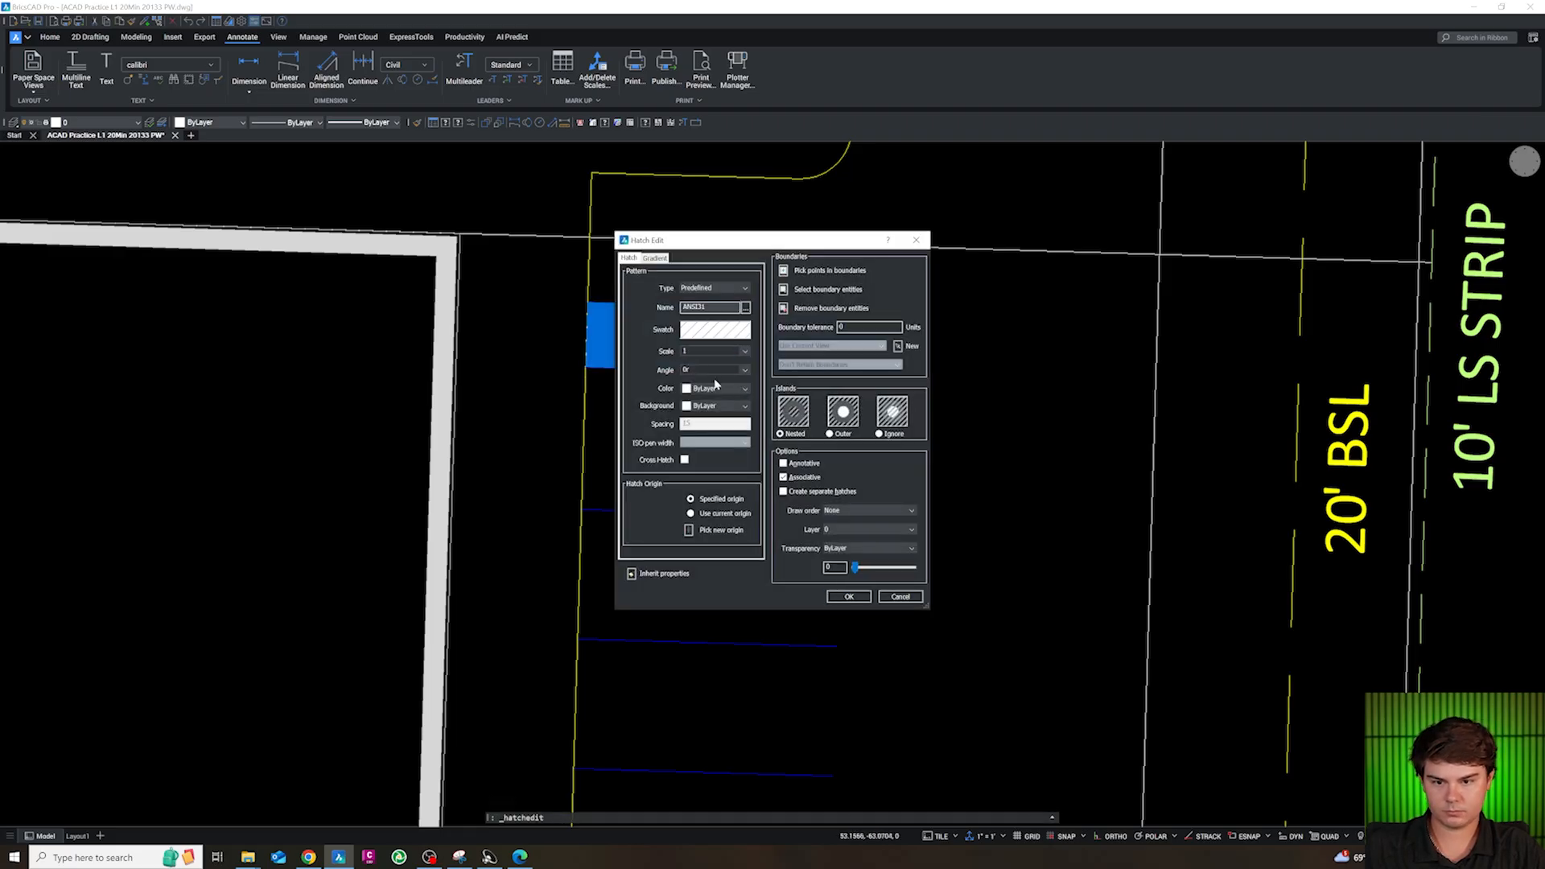
click(745, 371)
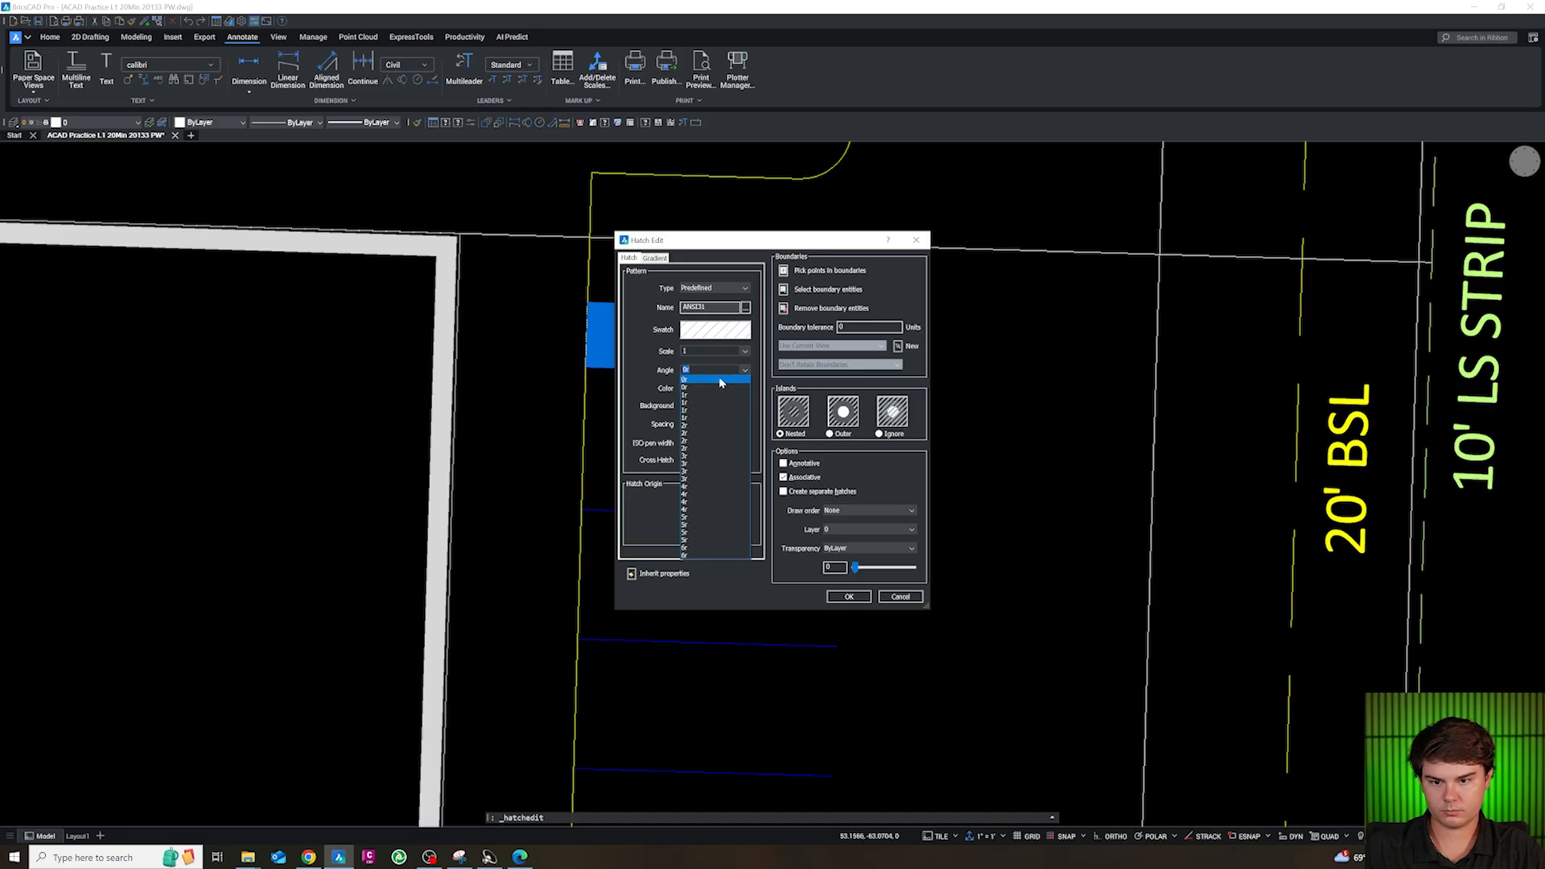
click(720, 380)
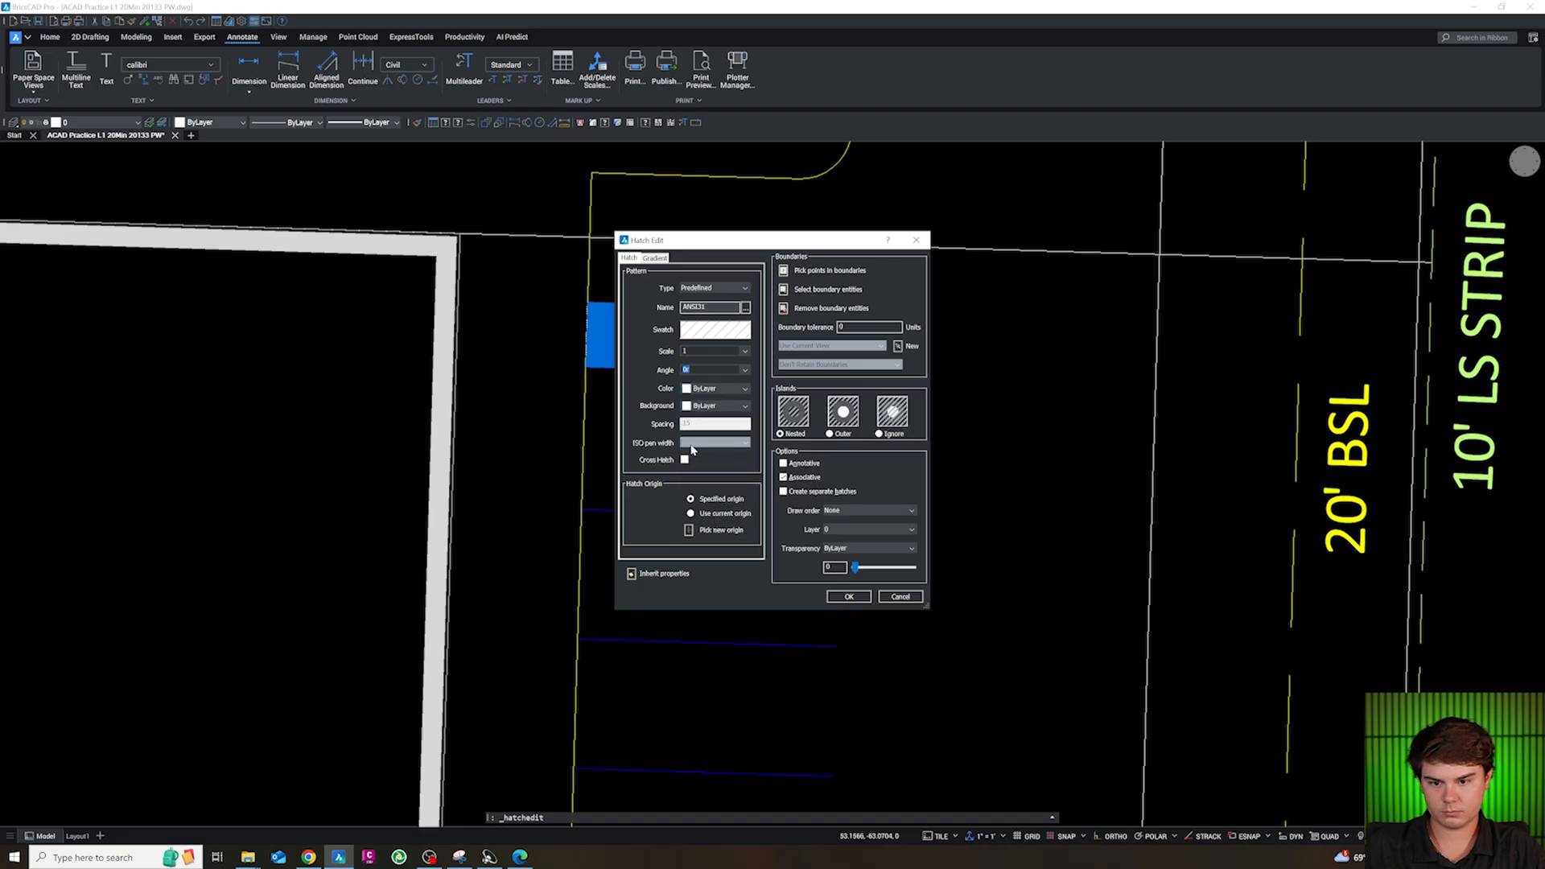
click(848, 597)
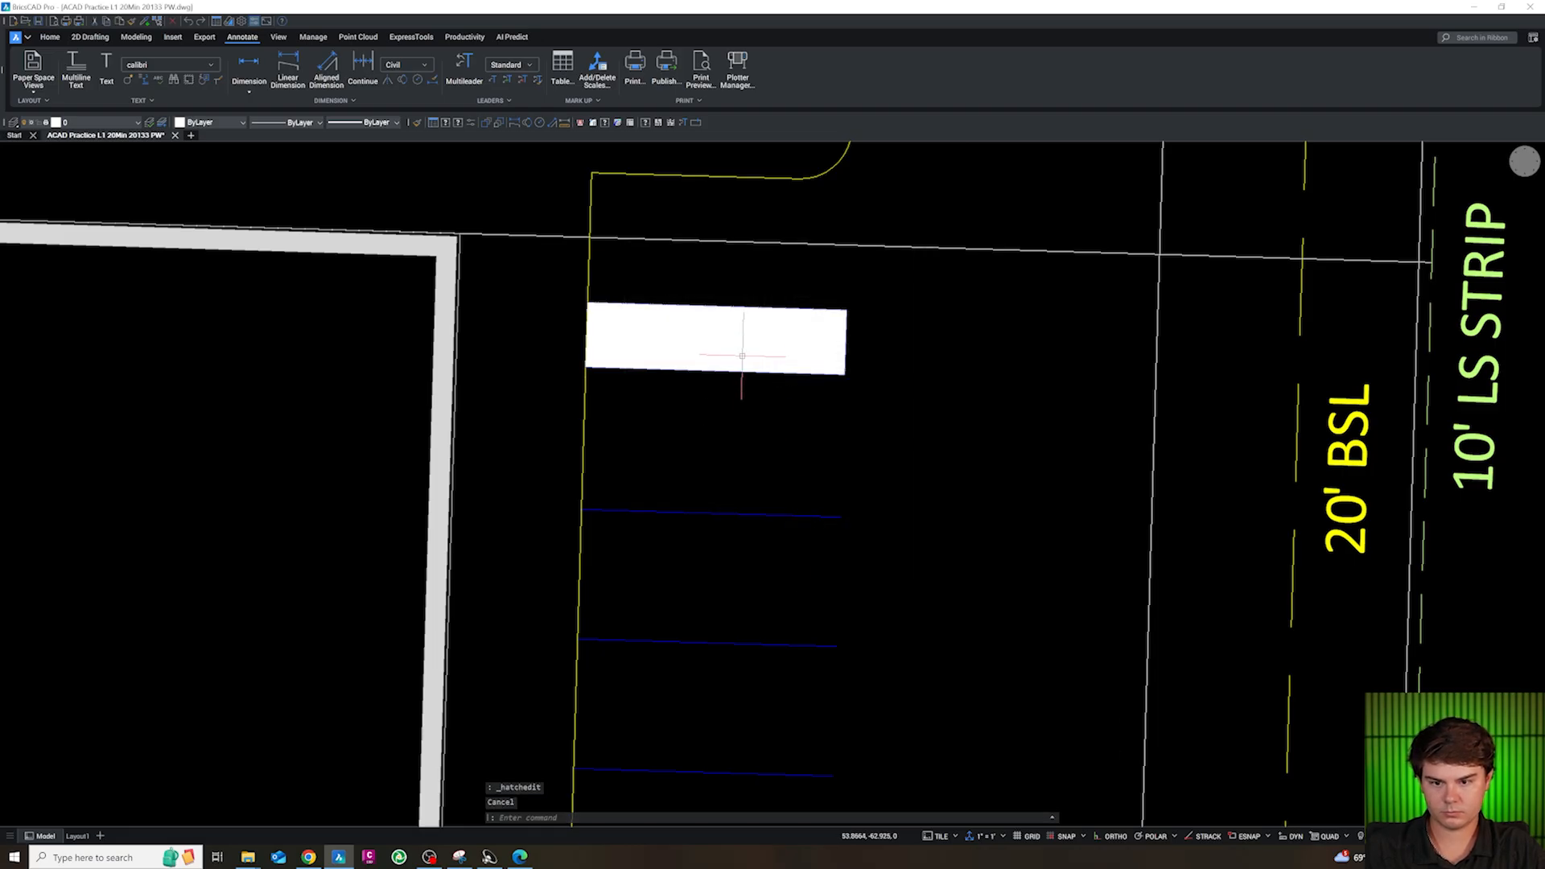
Erase the solid-looking white hatch from the 5 ft strip
scroll(741, 378, up, 2)
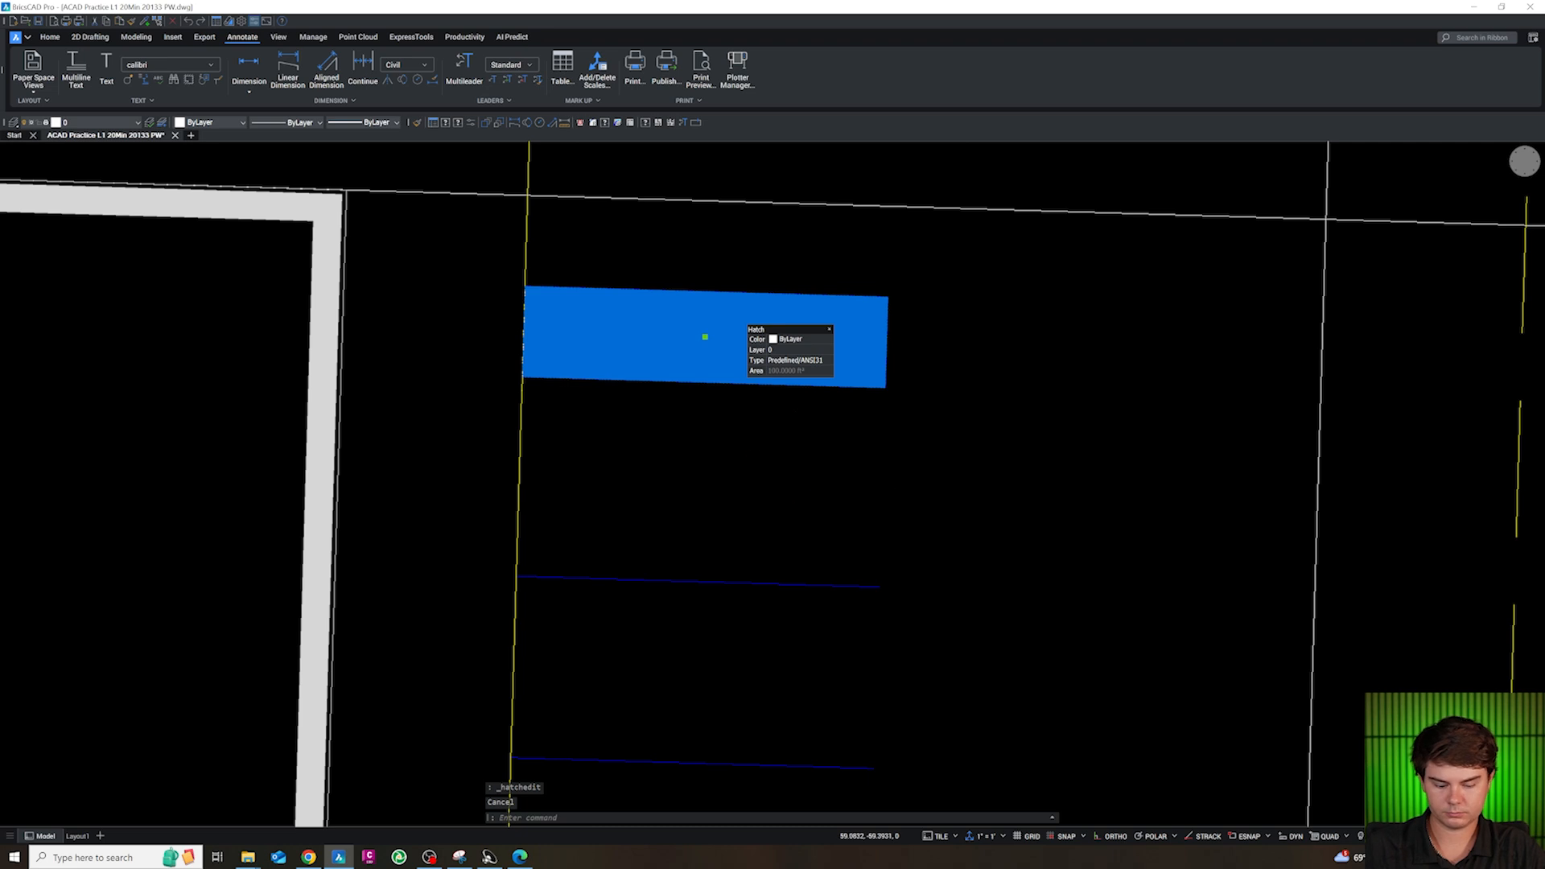
key(Delete)
scroll(728, 397, down, 5)
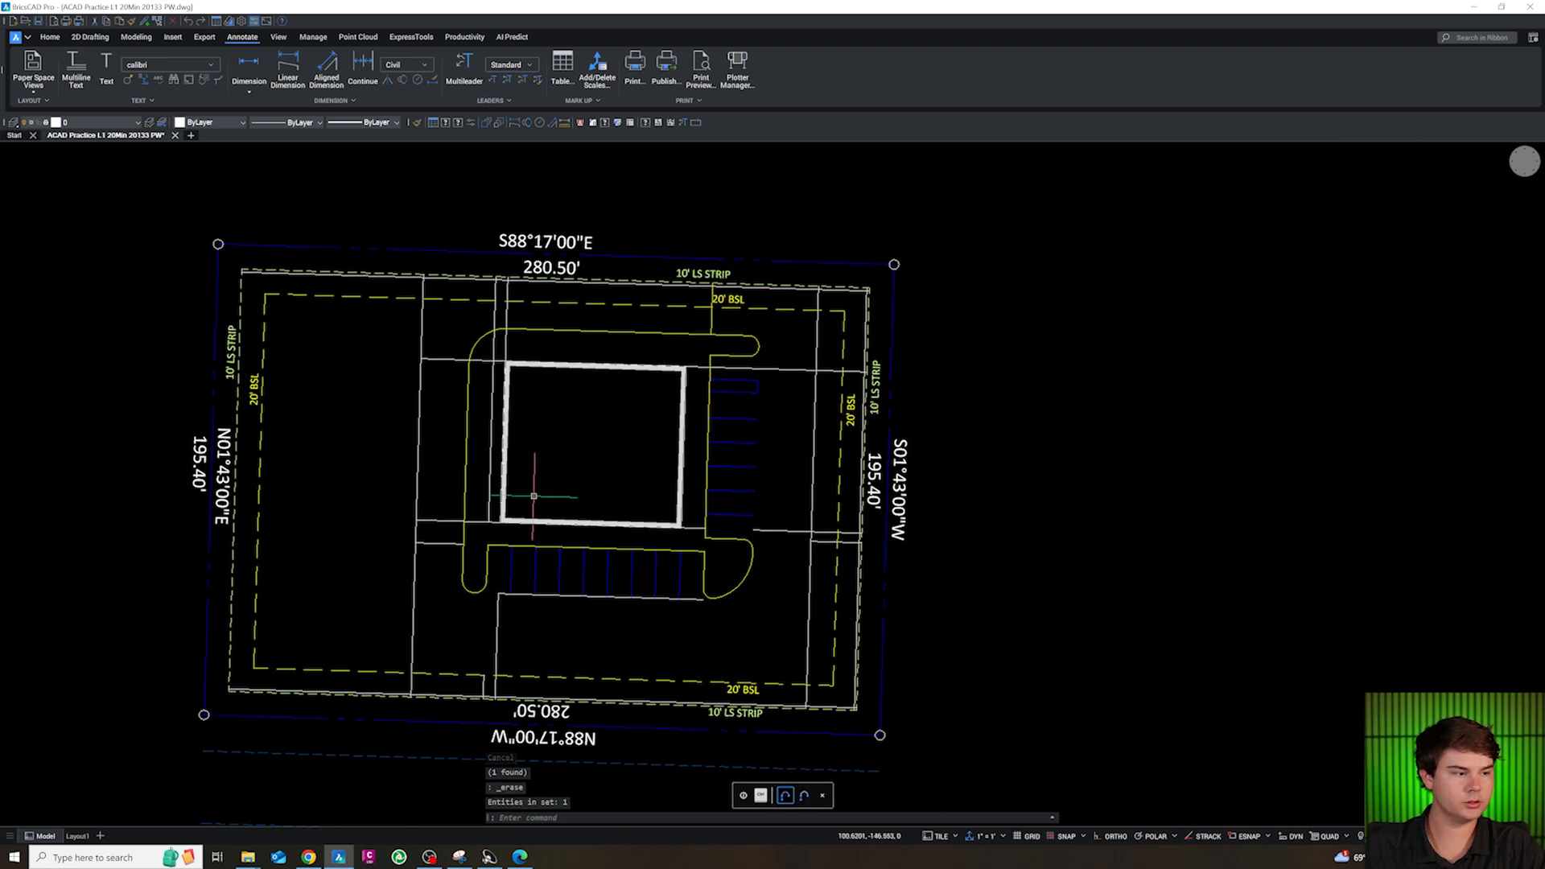
scroll(533, 496, up, 2)
scroll(592, 462, down, 2)
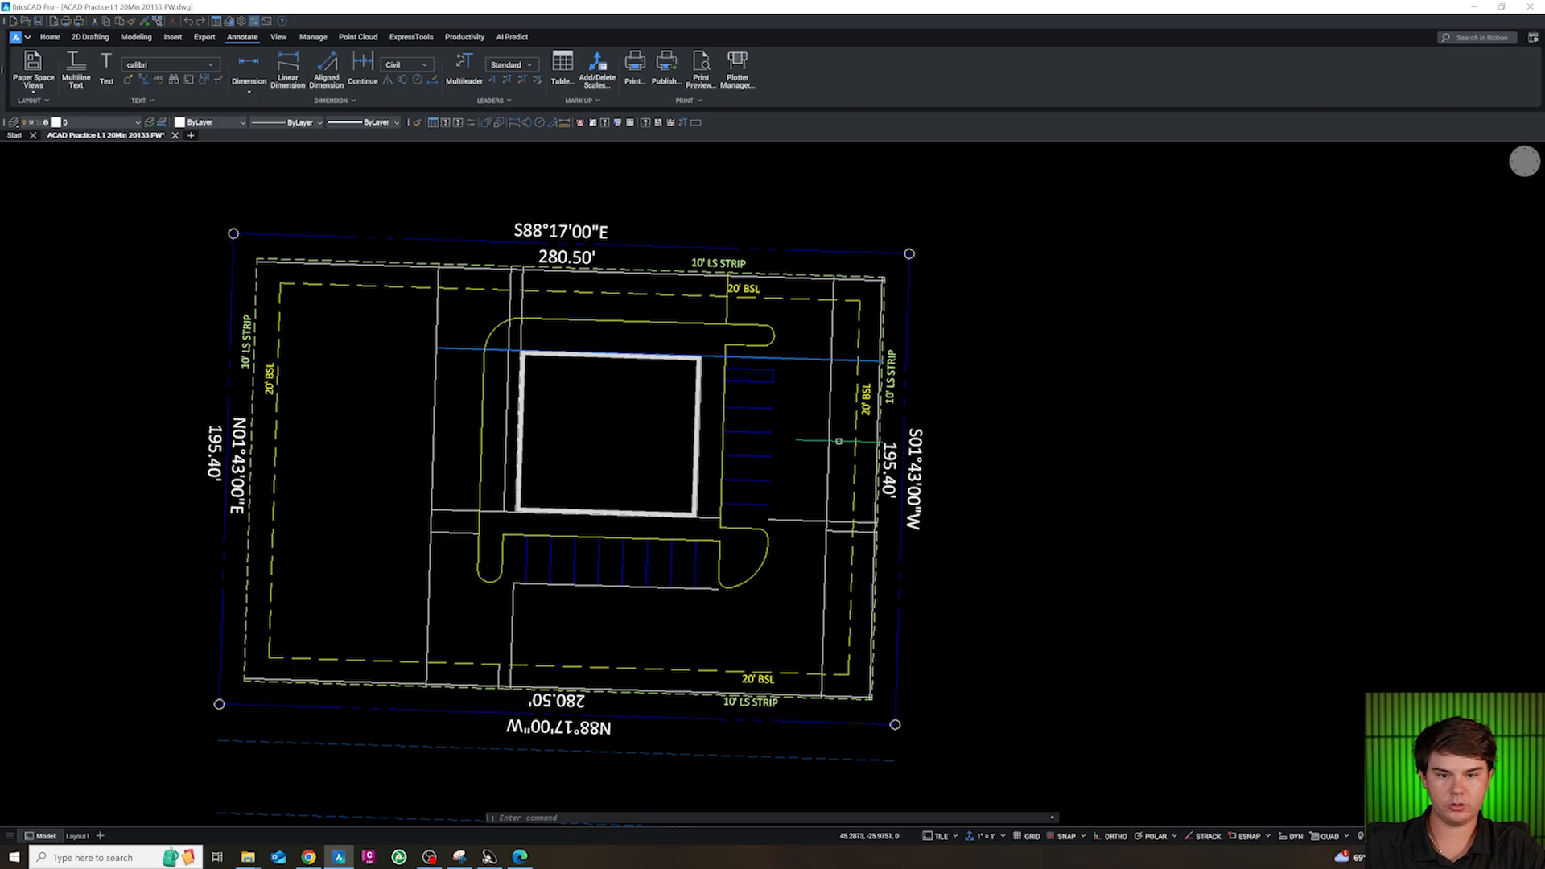
scroll(805, 531, down, 1)
scroll(800, 528, up, 2)
key(Escape)
key(Escape)
key(Escape)
key(Escape)
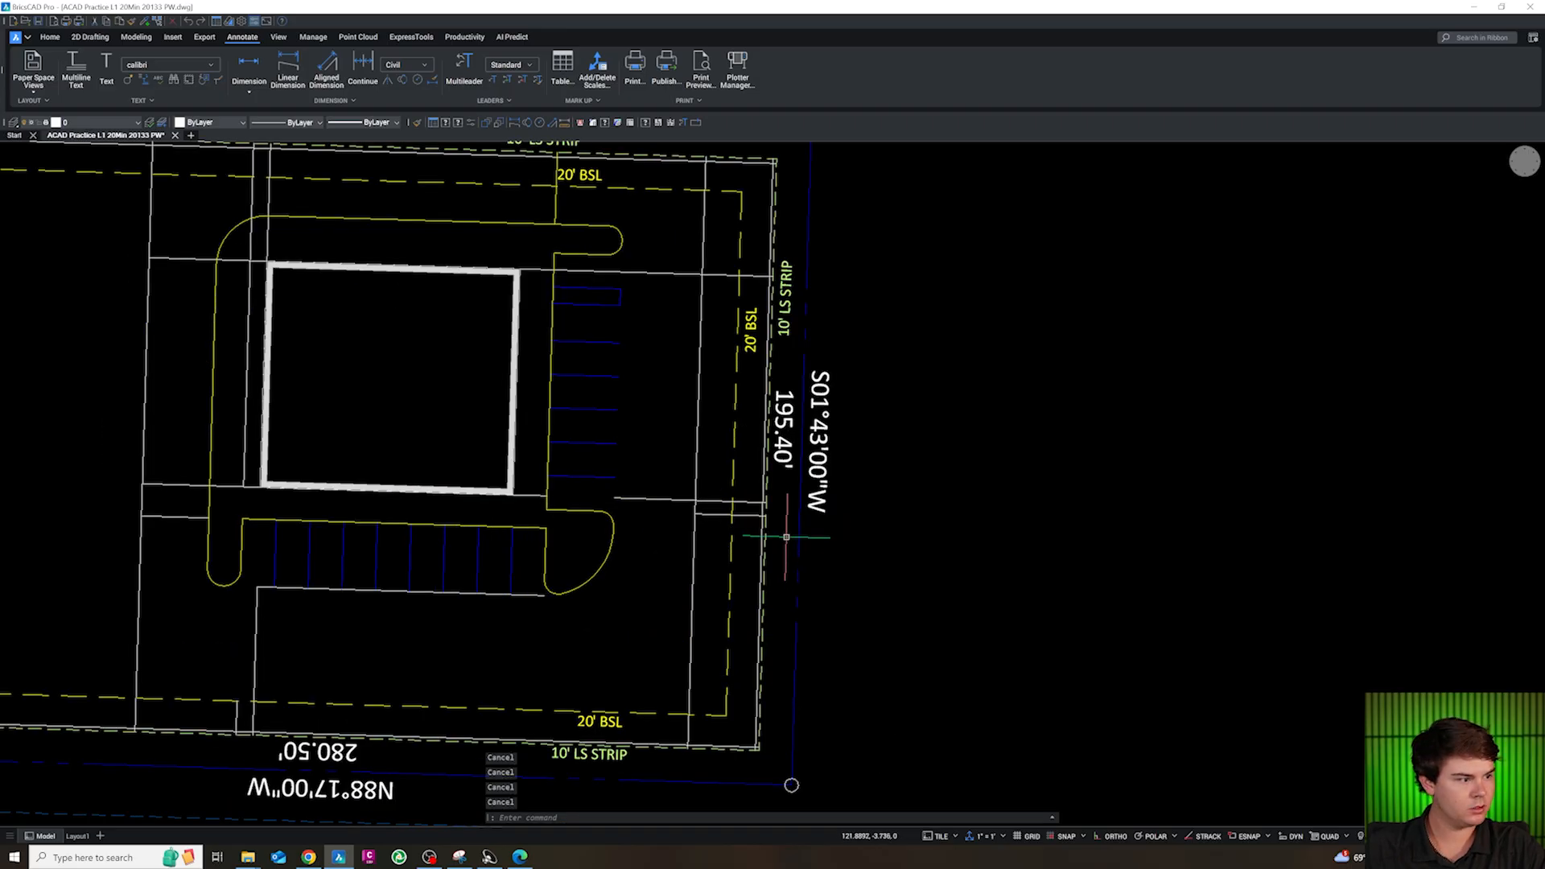
text(PL)
key(Return)
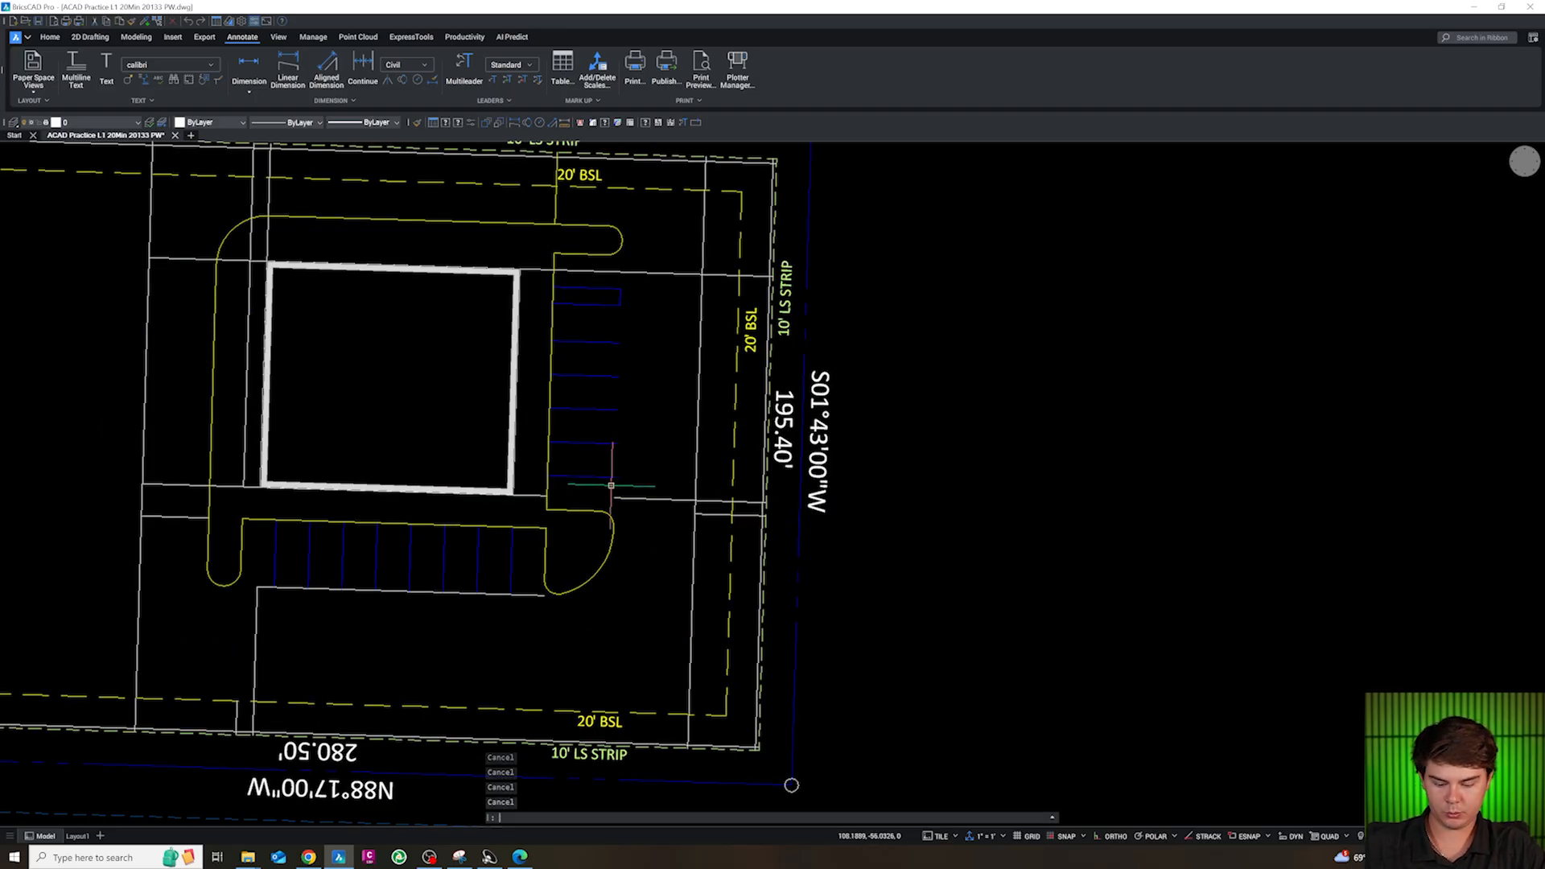
shift+right_click(617, 487)
click(685, 547)
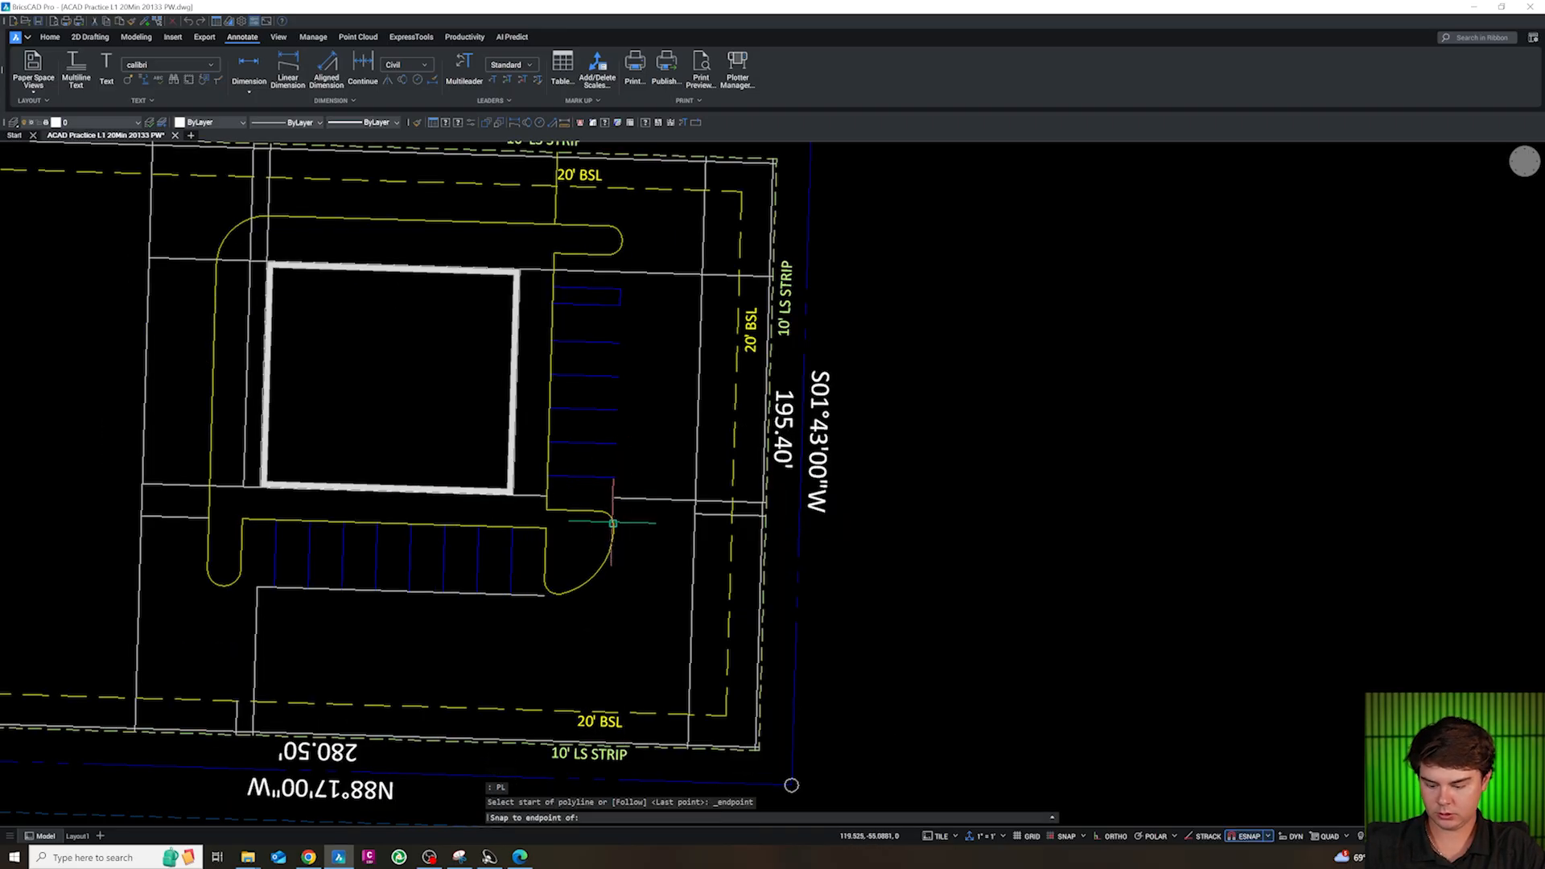
click(602, 510)
key(Escape)
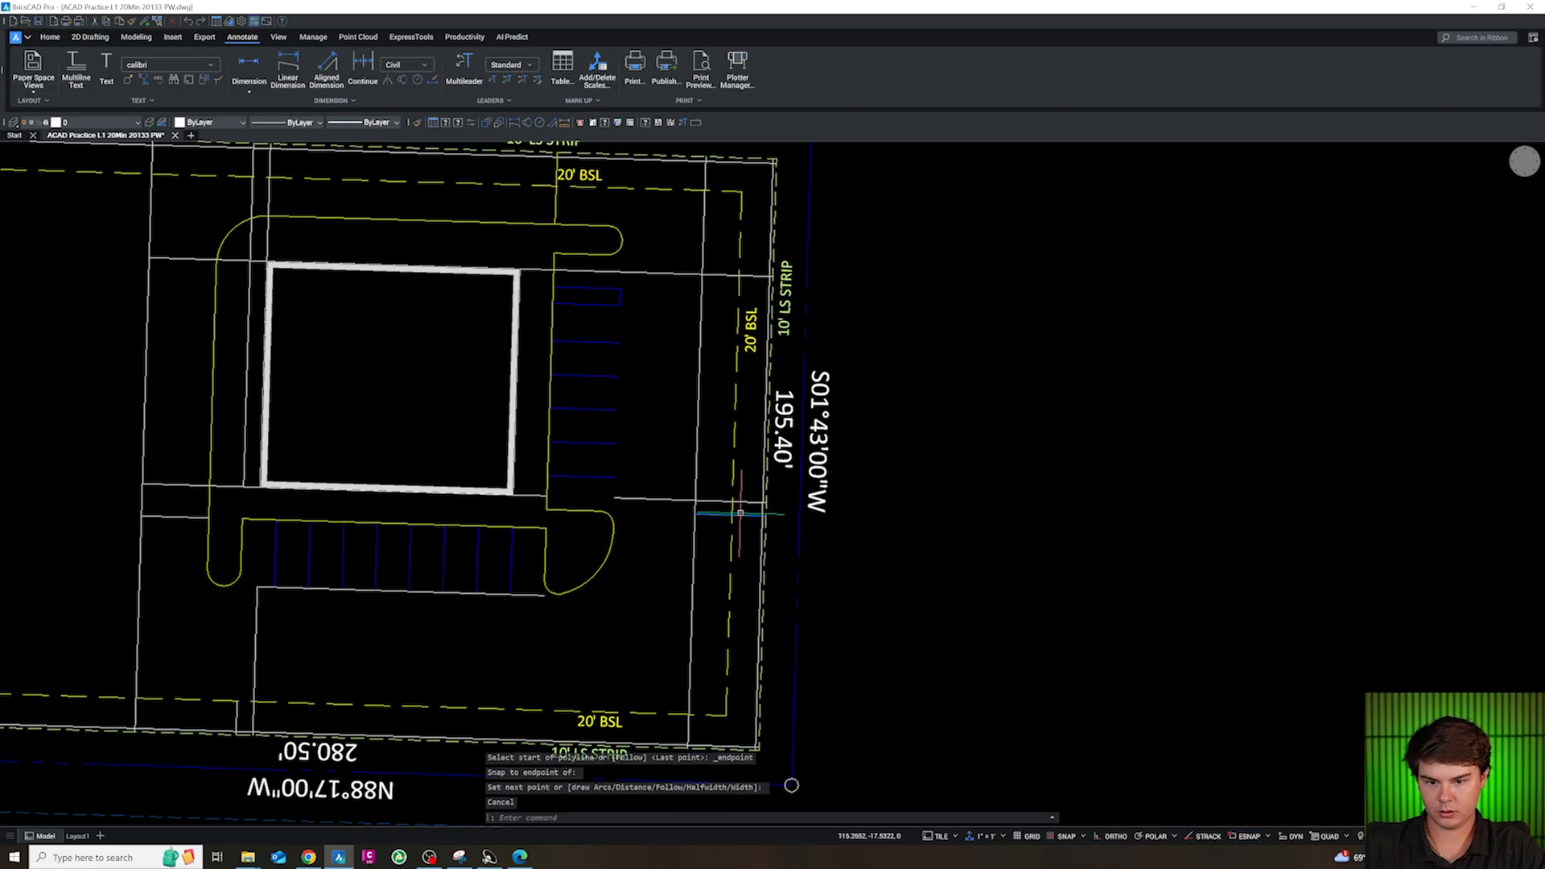
Offset the short line at the south end of the east stall row northward repeatedly at 10 ft spacing, up to the site's north edge
click(733, 515)
text(O)
key(Return)
text(10)
key(Return)
text(M)
key(Return)
click(736, 468)
click(736, 440)
click(736, 403)
click(736, 370)
click(737, 332)
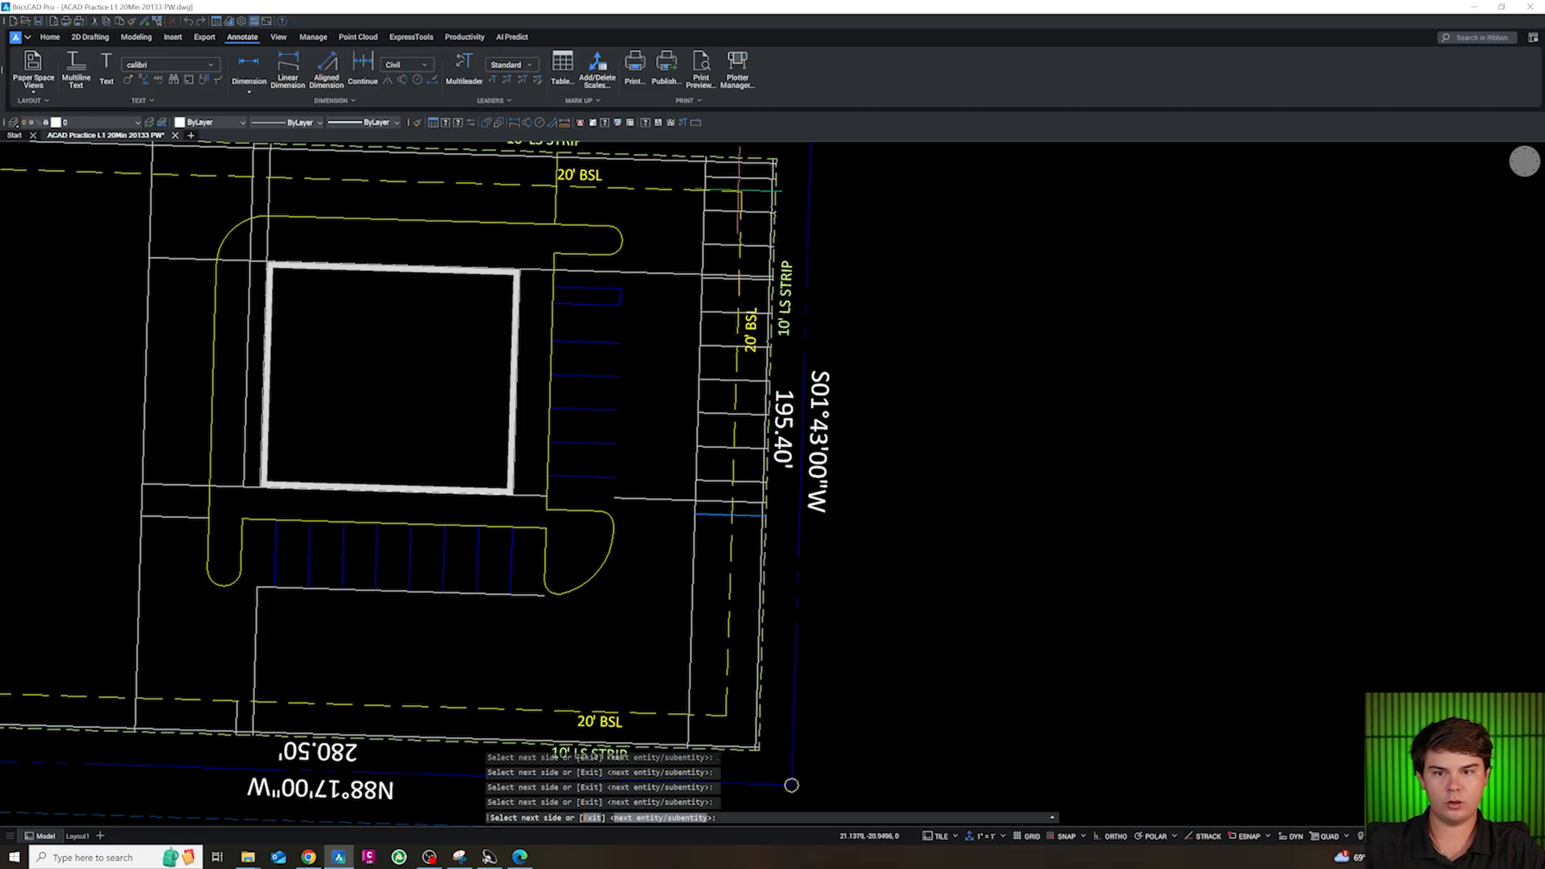
key(Escape)
key(Escape)
Trim the vertical line at the west ends of the new east stall lines and erase its segment alongside the stalls
scroll(724, 161, up, 3)
text(TR)
key(Return)
scroll(724, 153, down, 5)
scroll(815, 785, up, 4)
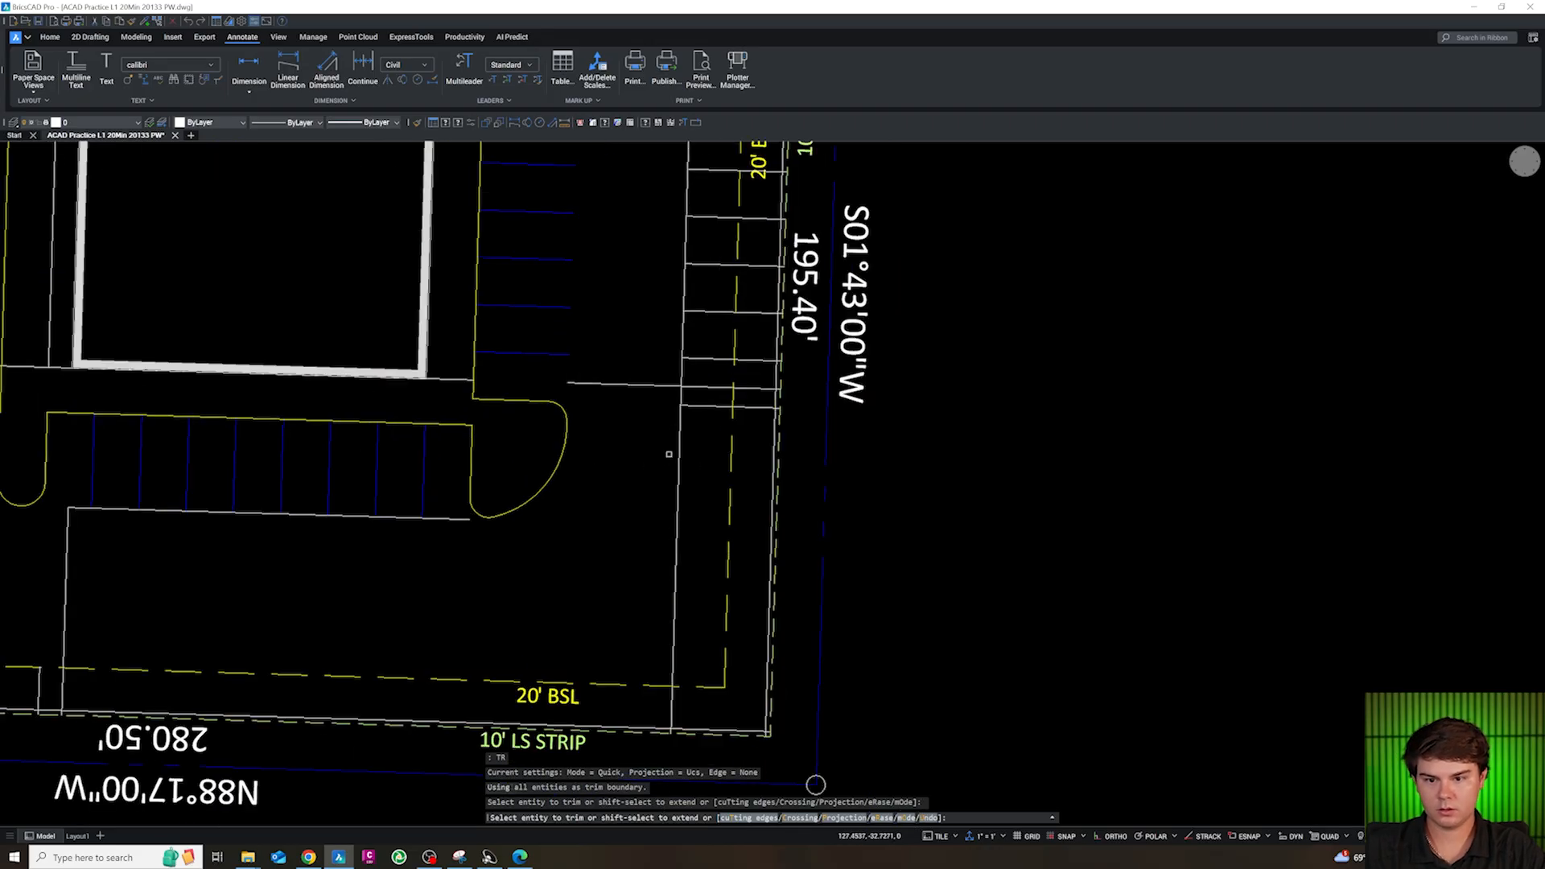
click(680, 399)
key(Escape)
click(681, 378)
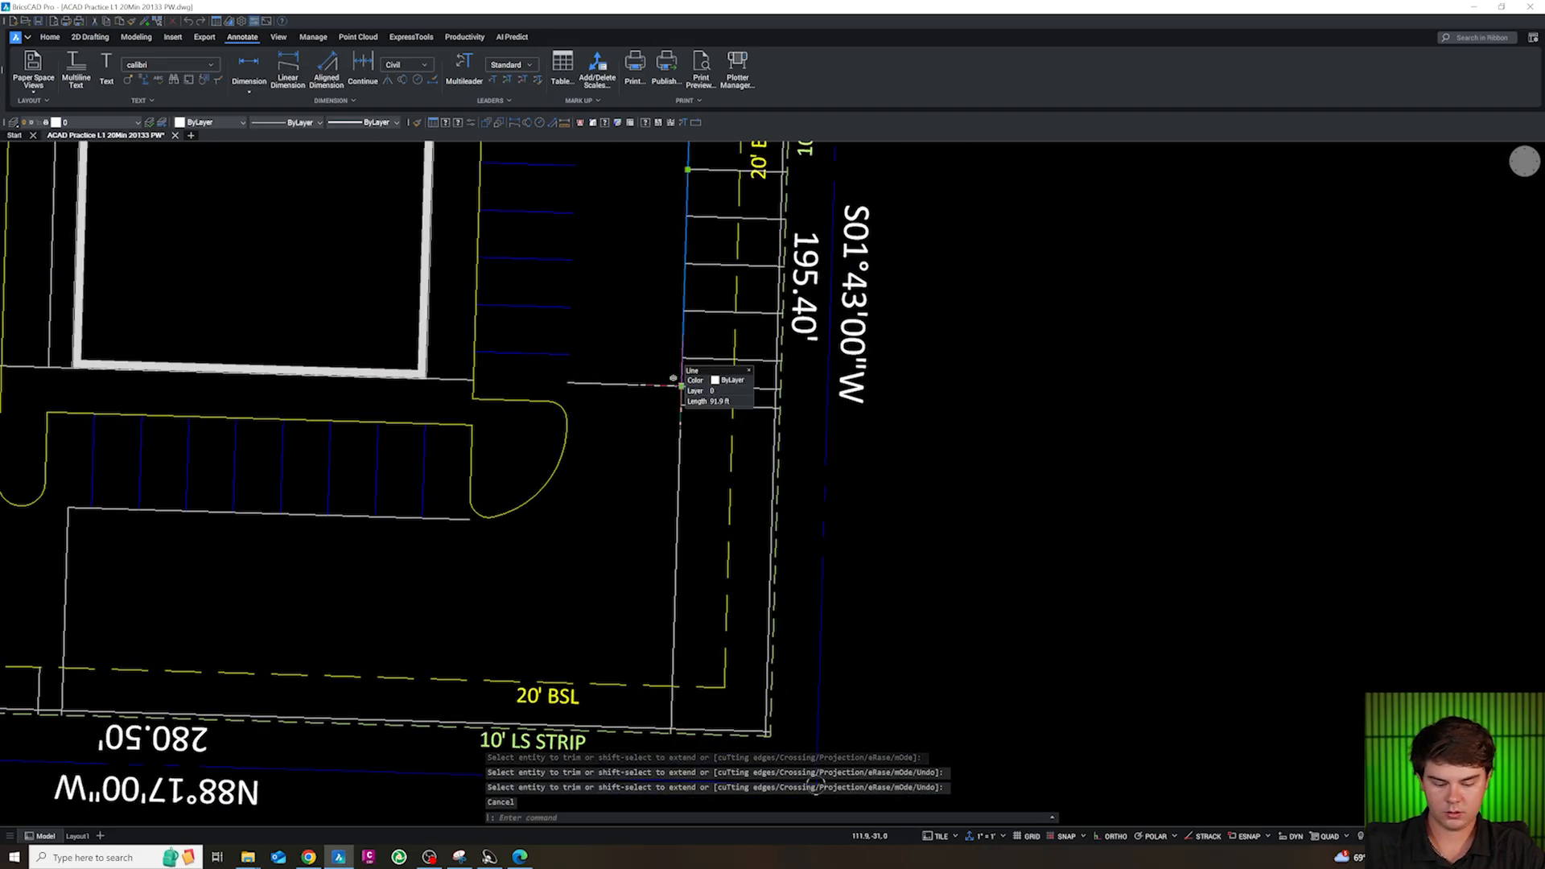
key(Delete)
scroll(687, 450, down, 3)
scroll(695, 390, up, 3)
key(Escape)
Match the new east stall lines to the blue parking stripes' layer, CS-SITE-STRP
click(697, 437)
scroll(695, 282, down, 3)
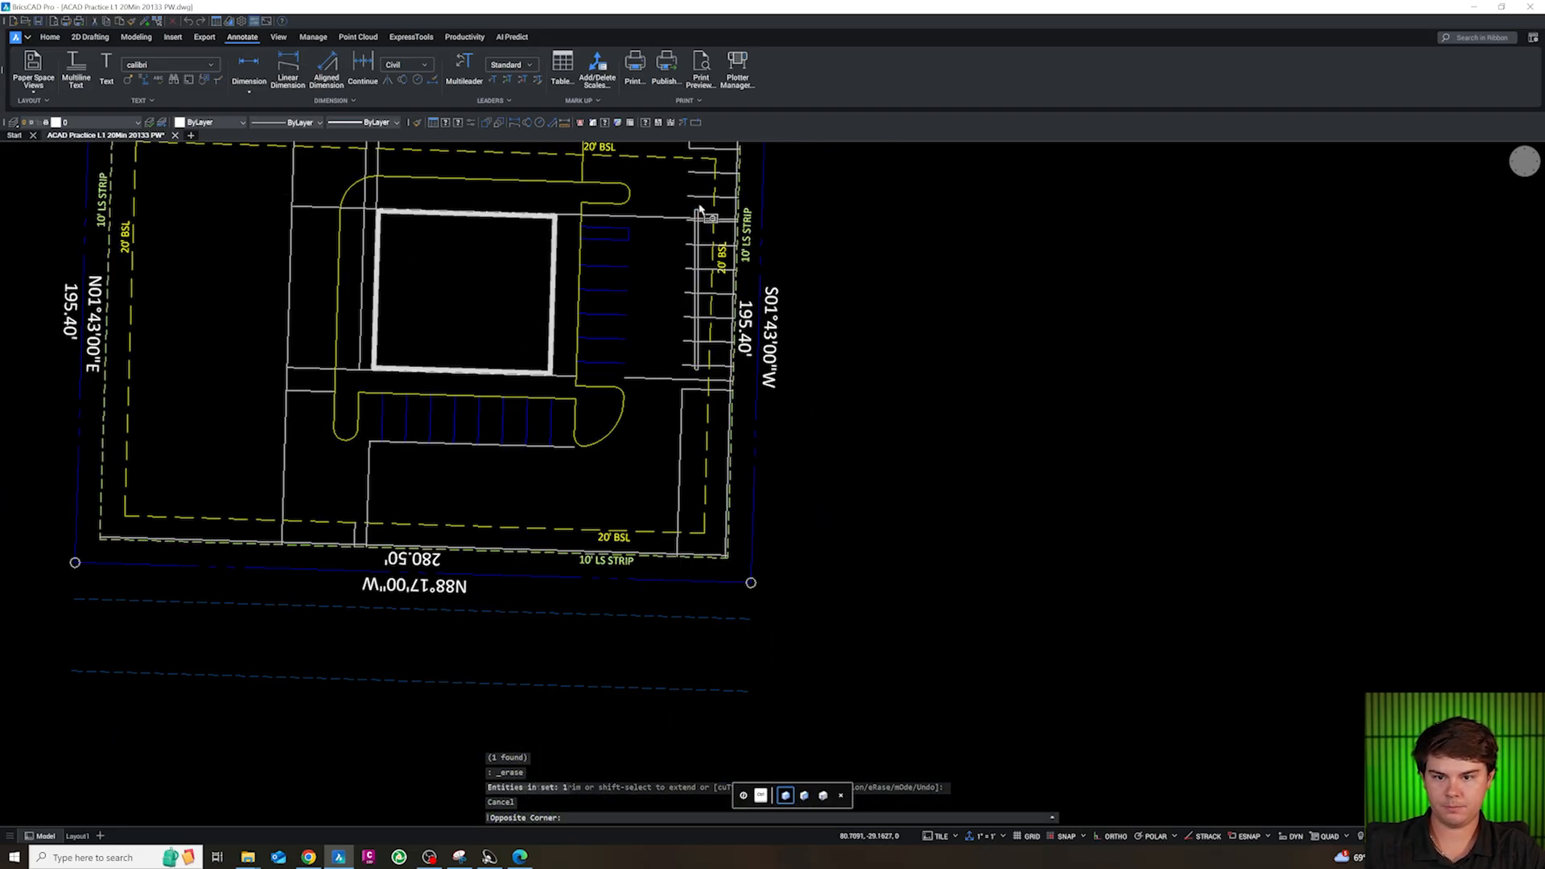
click(680, 217)
scroll(684, 213, down, 2)
scroll(685, 205, up, 5)
click(688, 202)
click(688, 201)
text(CG)
key(space)
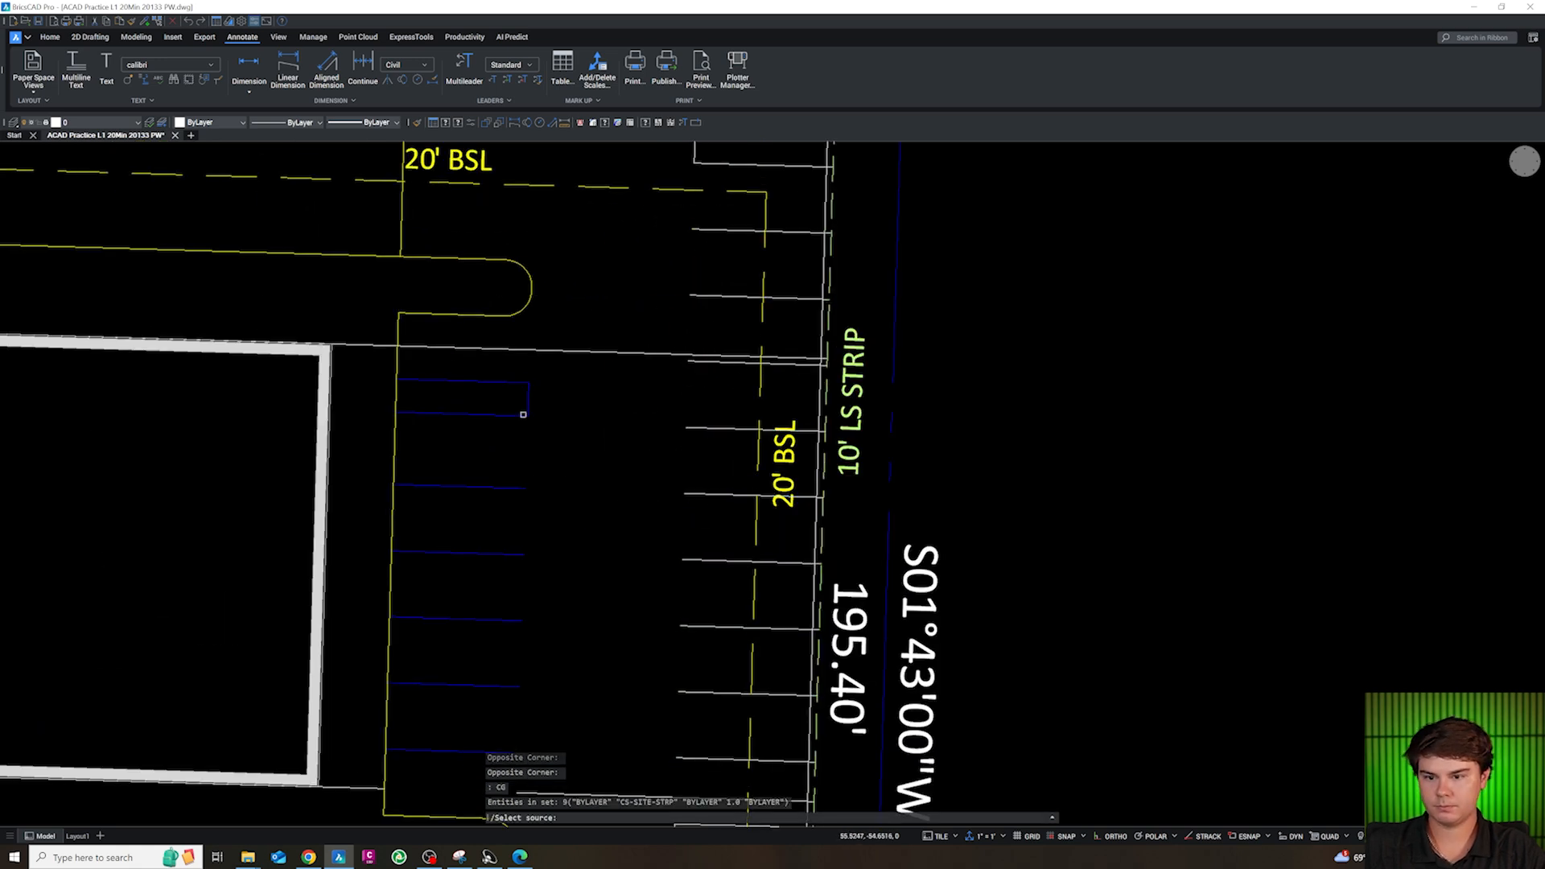
click(523, 413)
scroll(625, 431, down, 3)
scroll(625, 431, up, 2)
key(Escape)
key(Escape)
key(Escape)
key(Escape)
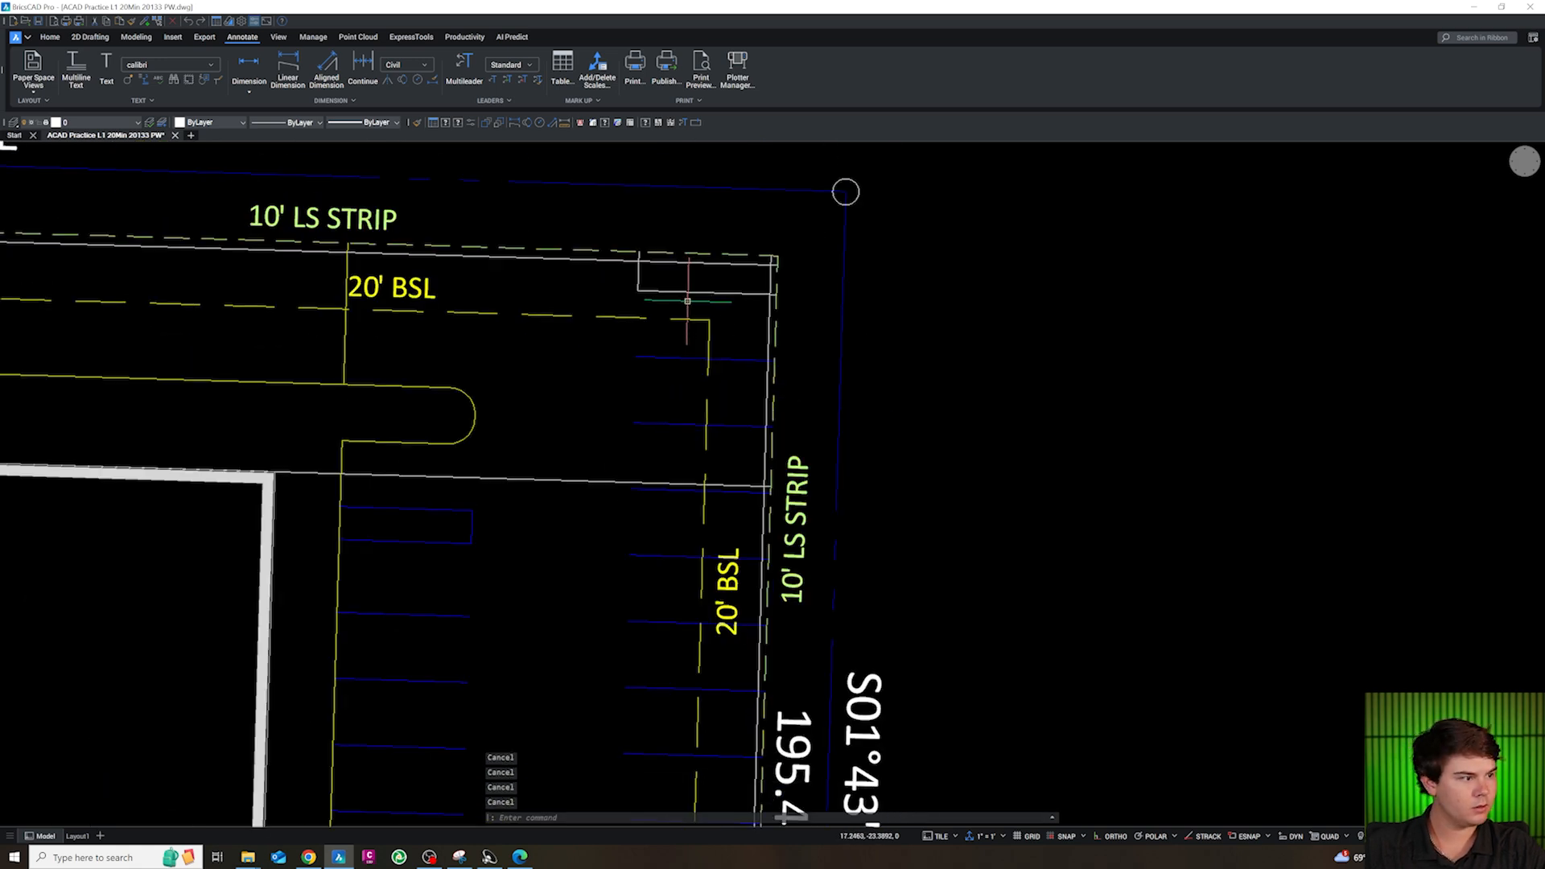
Fillet the corner below the east stall row, between its end line and the vertical line, with a 5 ft radius
scroll(624, 431, down, 2)
scroll(681, 287, down, 3)
scroll(681, 558, up, 3)
text(F)
key(space)
text(R)
key(space)
text(5)
key(space)
click(657, 516)
click(645, 533)
key(Escape)
Match the southeast island's fillet arc and two edge lines to the yellow concrete island's layer, CA-SITE-CONC
click(647, 530)
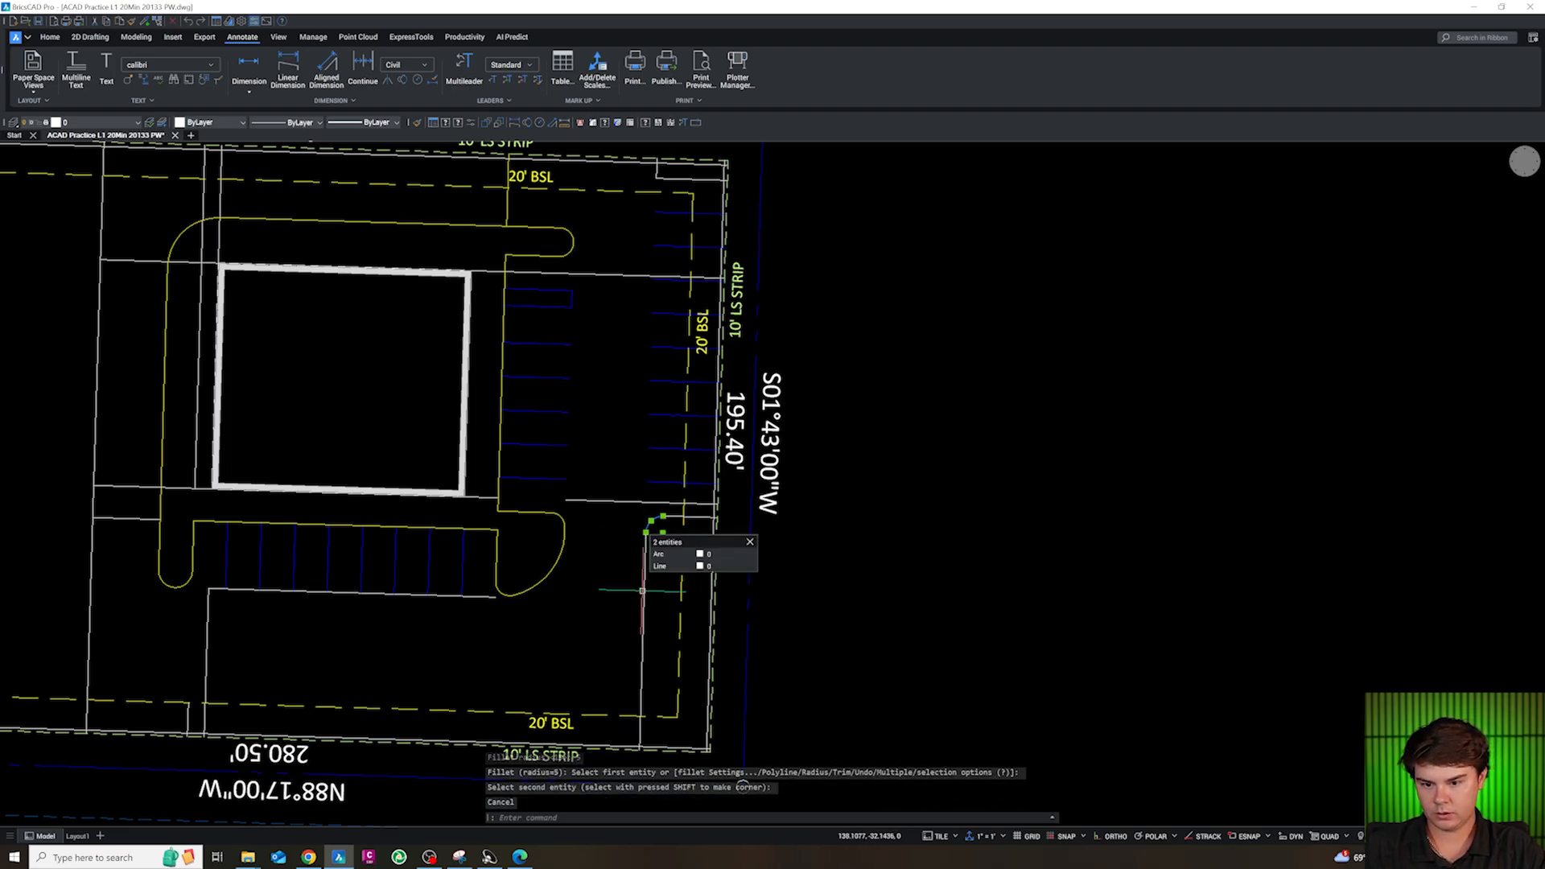
click(644, 592)
text(CG)
key(space)
click(543, 577)
key(Escape)
Join the southeast island's two edges and fillet arc into one polyline
click(666, 557)
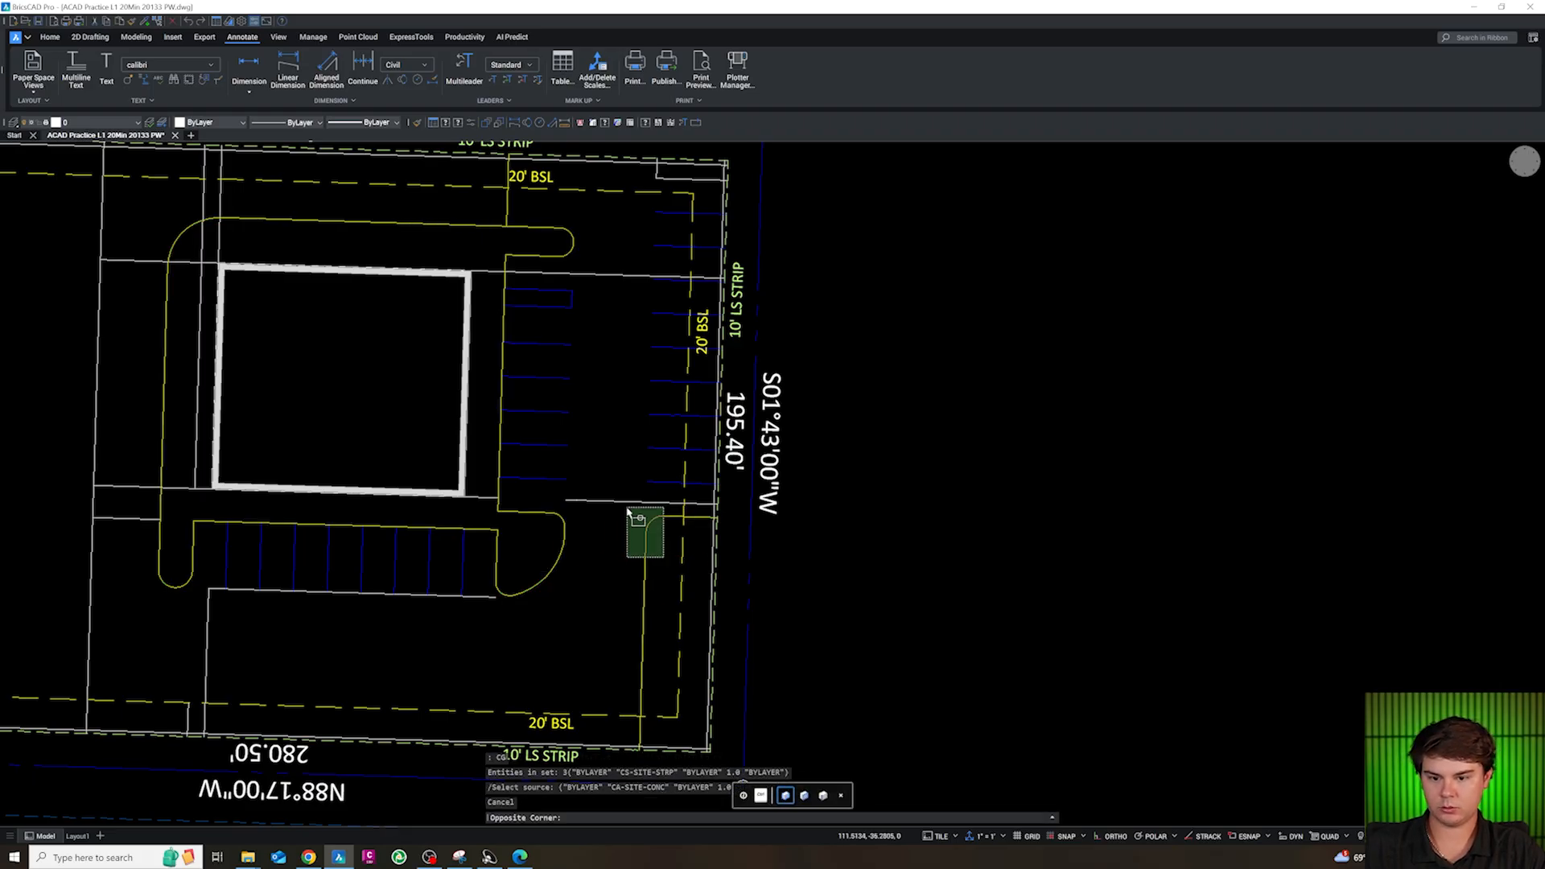
click(627, 511)
text(J)
key(space)
scroll(743, 787, down, 5)
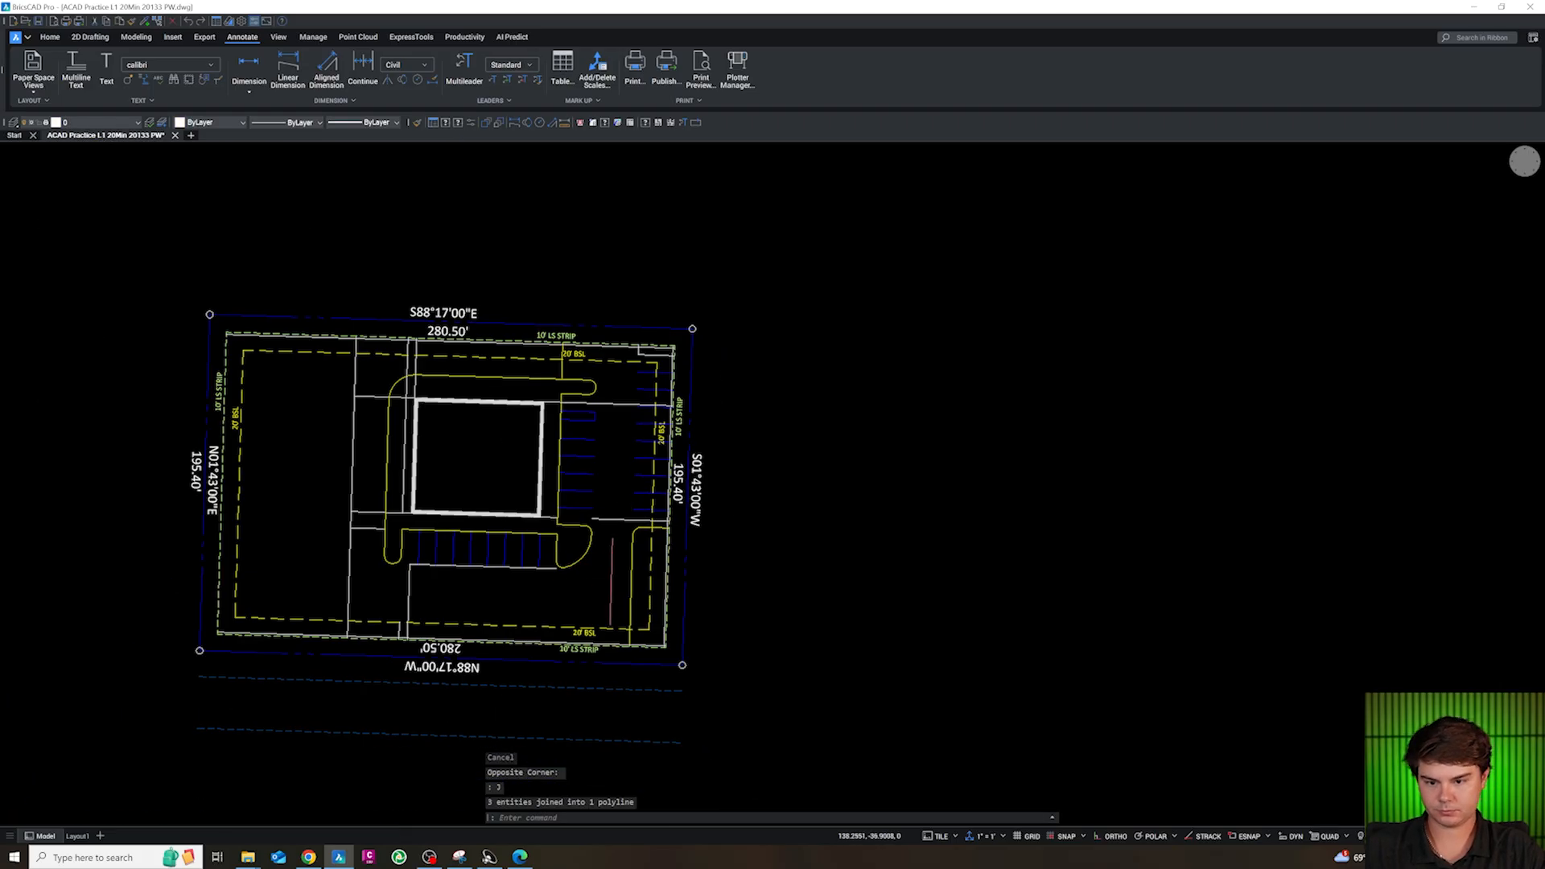
scroll(792, 696, up, 5)
key(Escape)
key(Escape)
key(Escape)
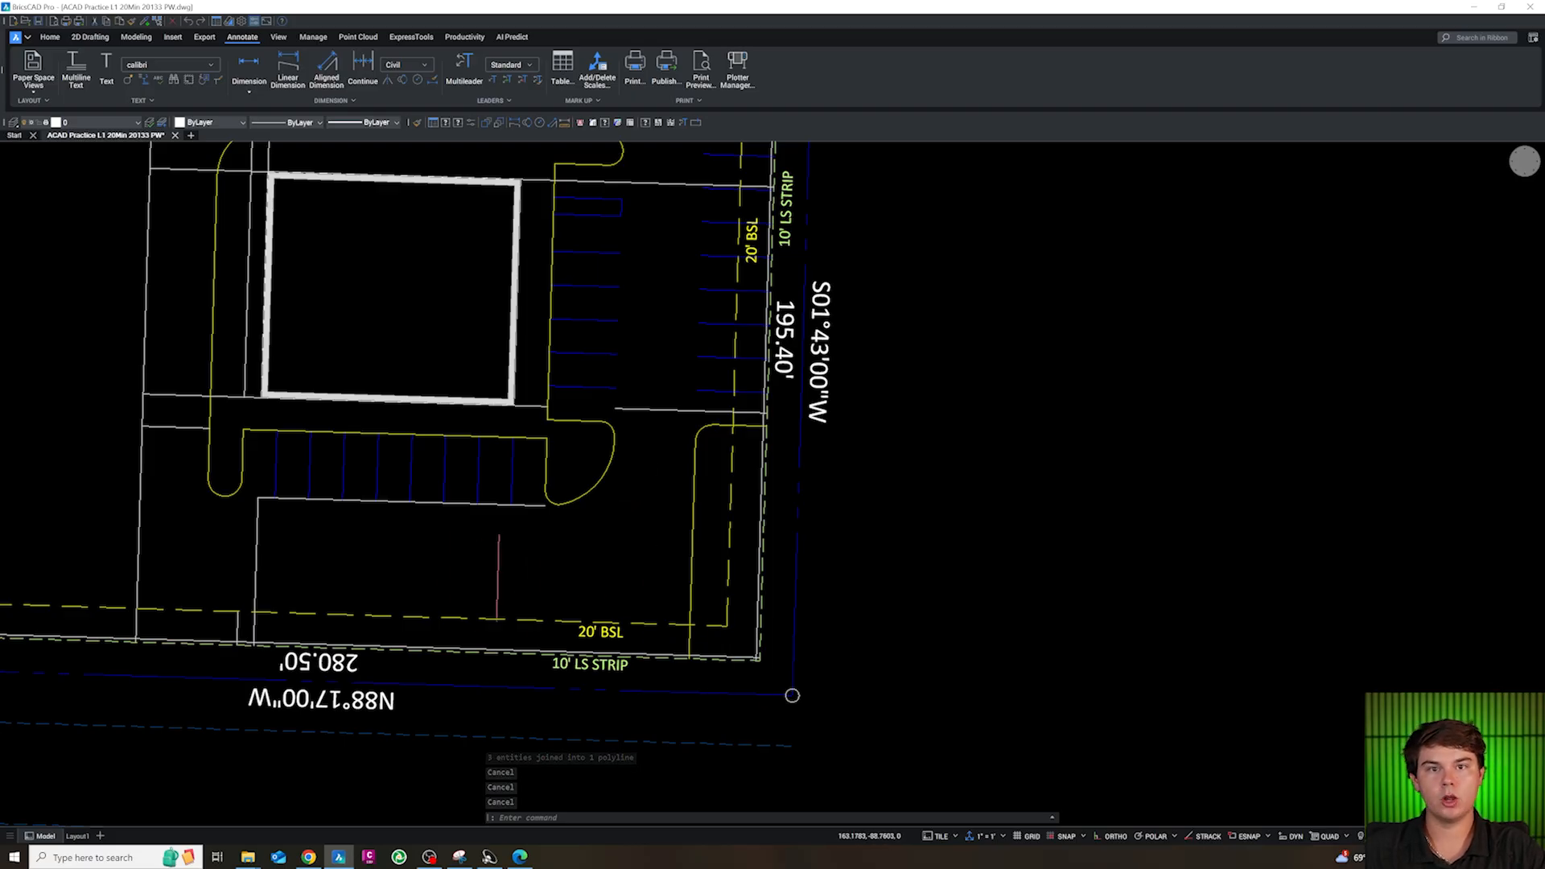
Fillet the southeast island's long west edge to the south line inside the landscape strip with a 40 ft radius
text(F)
key(space)
text(R)
key(space)
text(4)
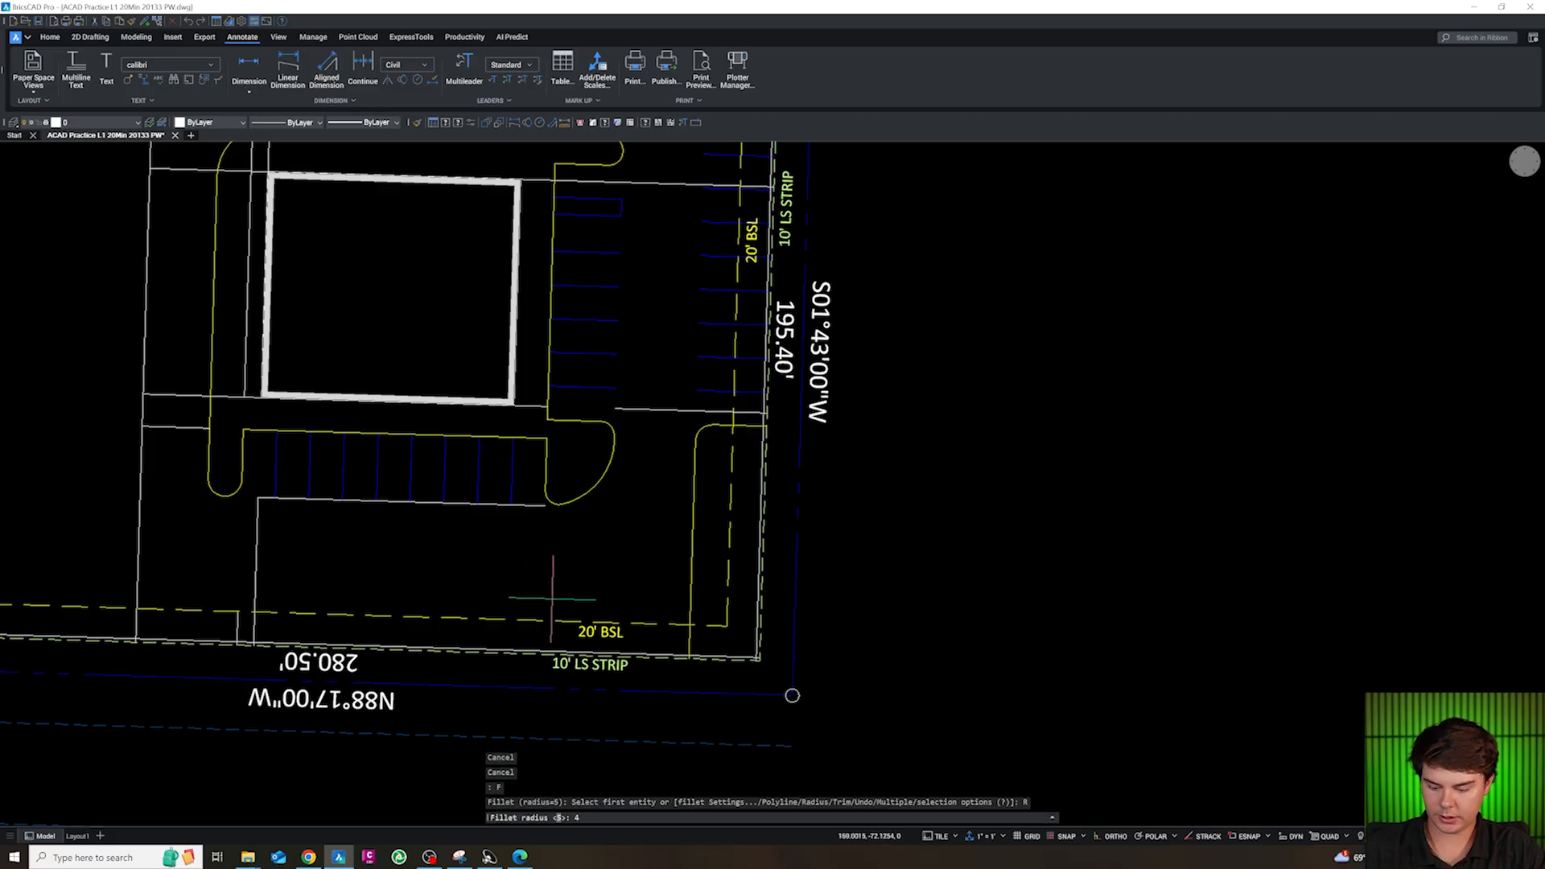
text(0)
key(space)
click(555, 652)
click(555, 652)
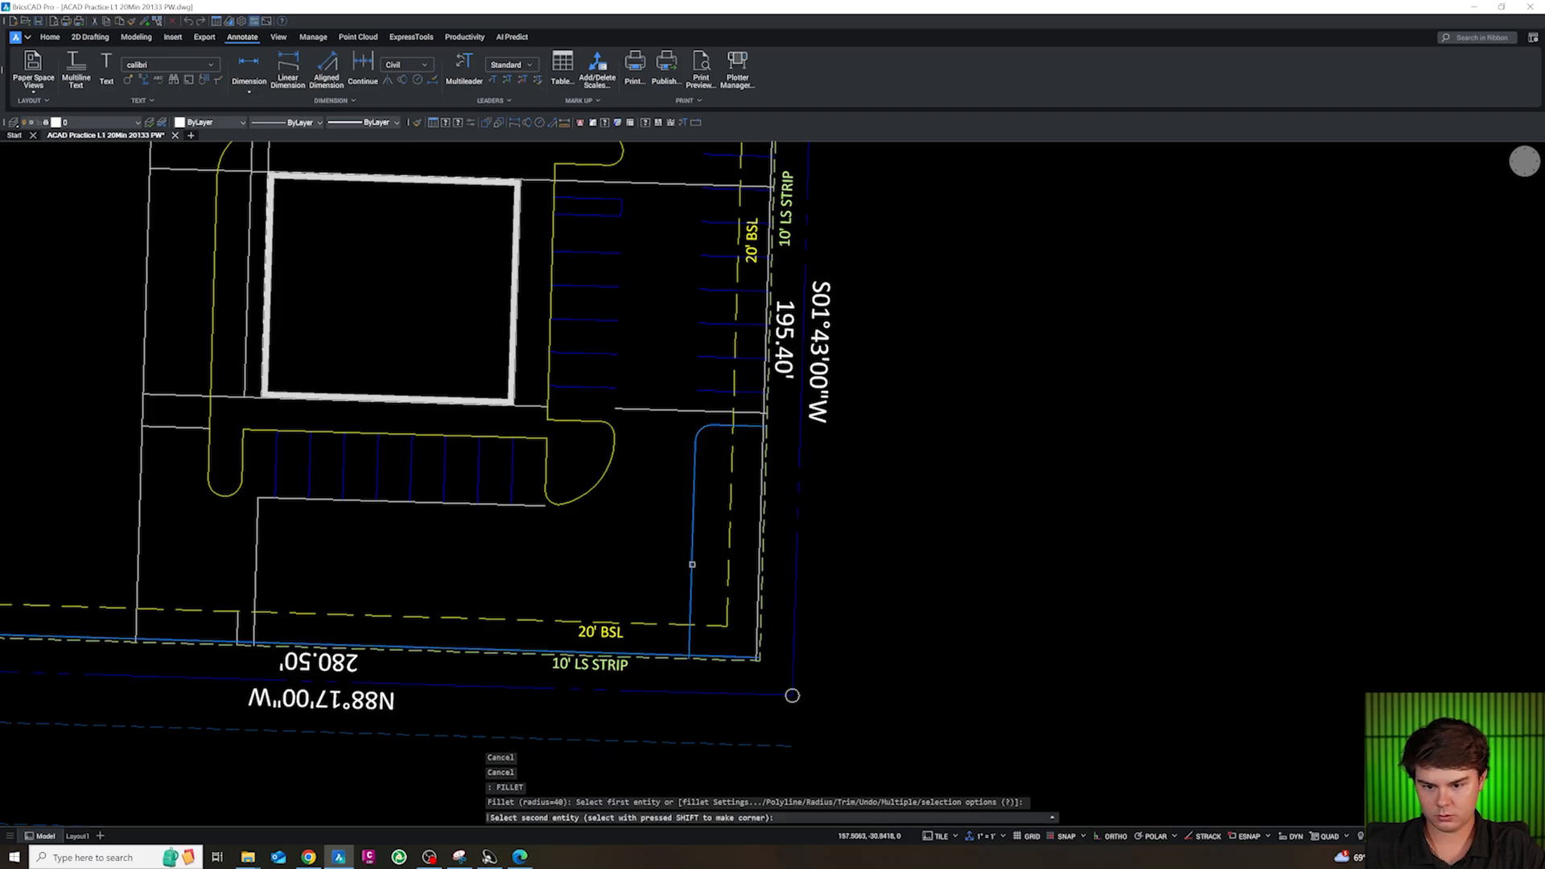
key(Escape)
scroll(692, 565, down, 4)
scroll(510, 606, up, 4)
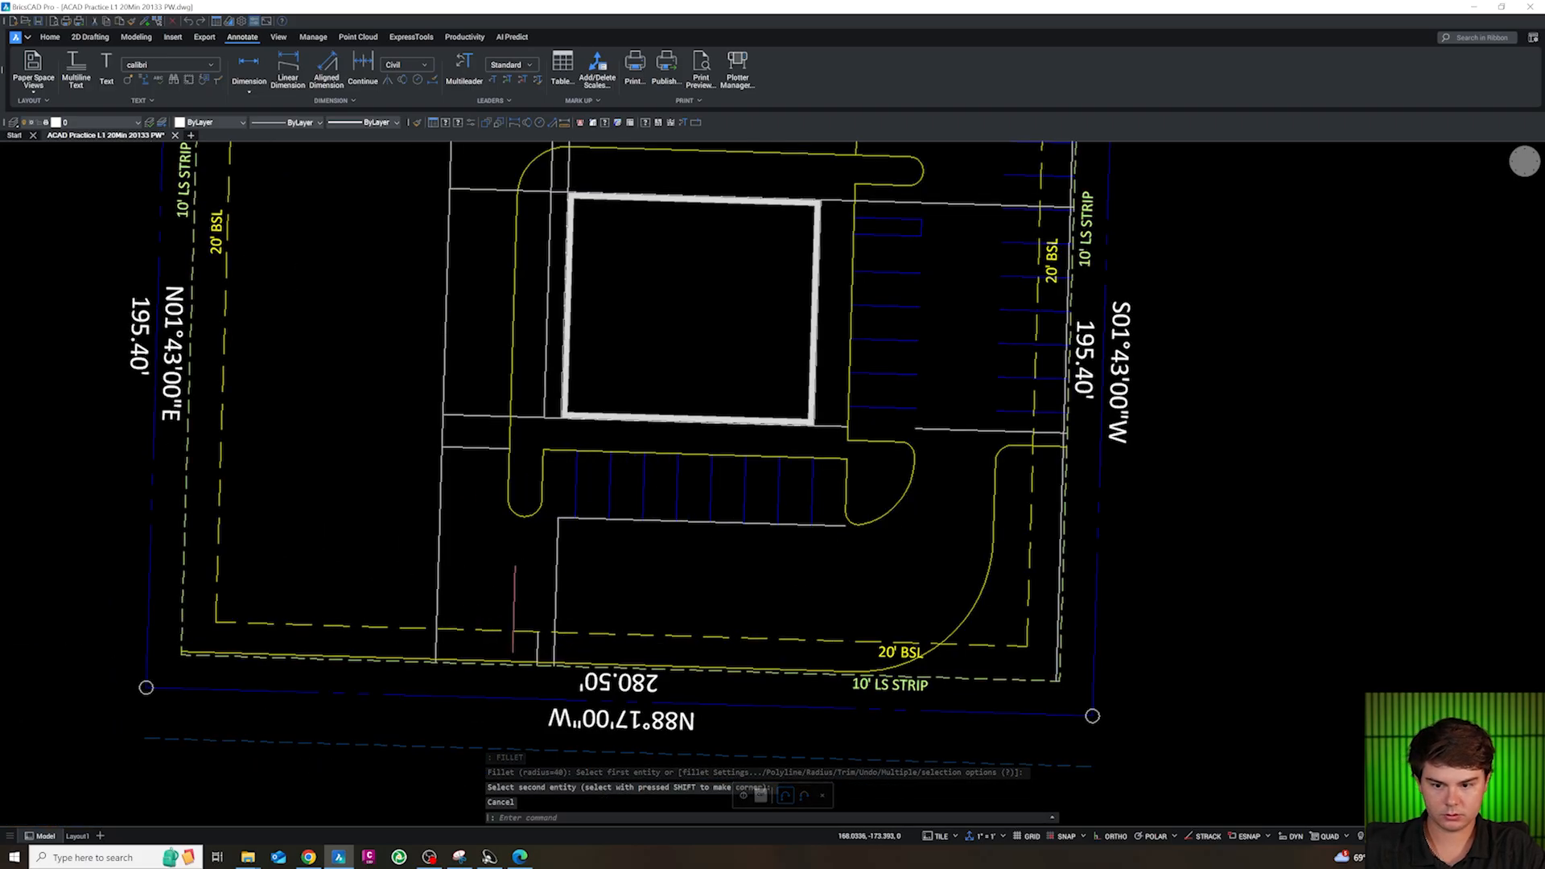
scroll(510, 607, up, 2)
scroll(642, 631, down, 4)
key(Escape)
key(Escape)
Delete the white line closing the south end of the east stall row and fillet the southeast island's north edge to the east line at radius 0
scroll(654, 567, up, 2)
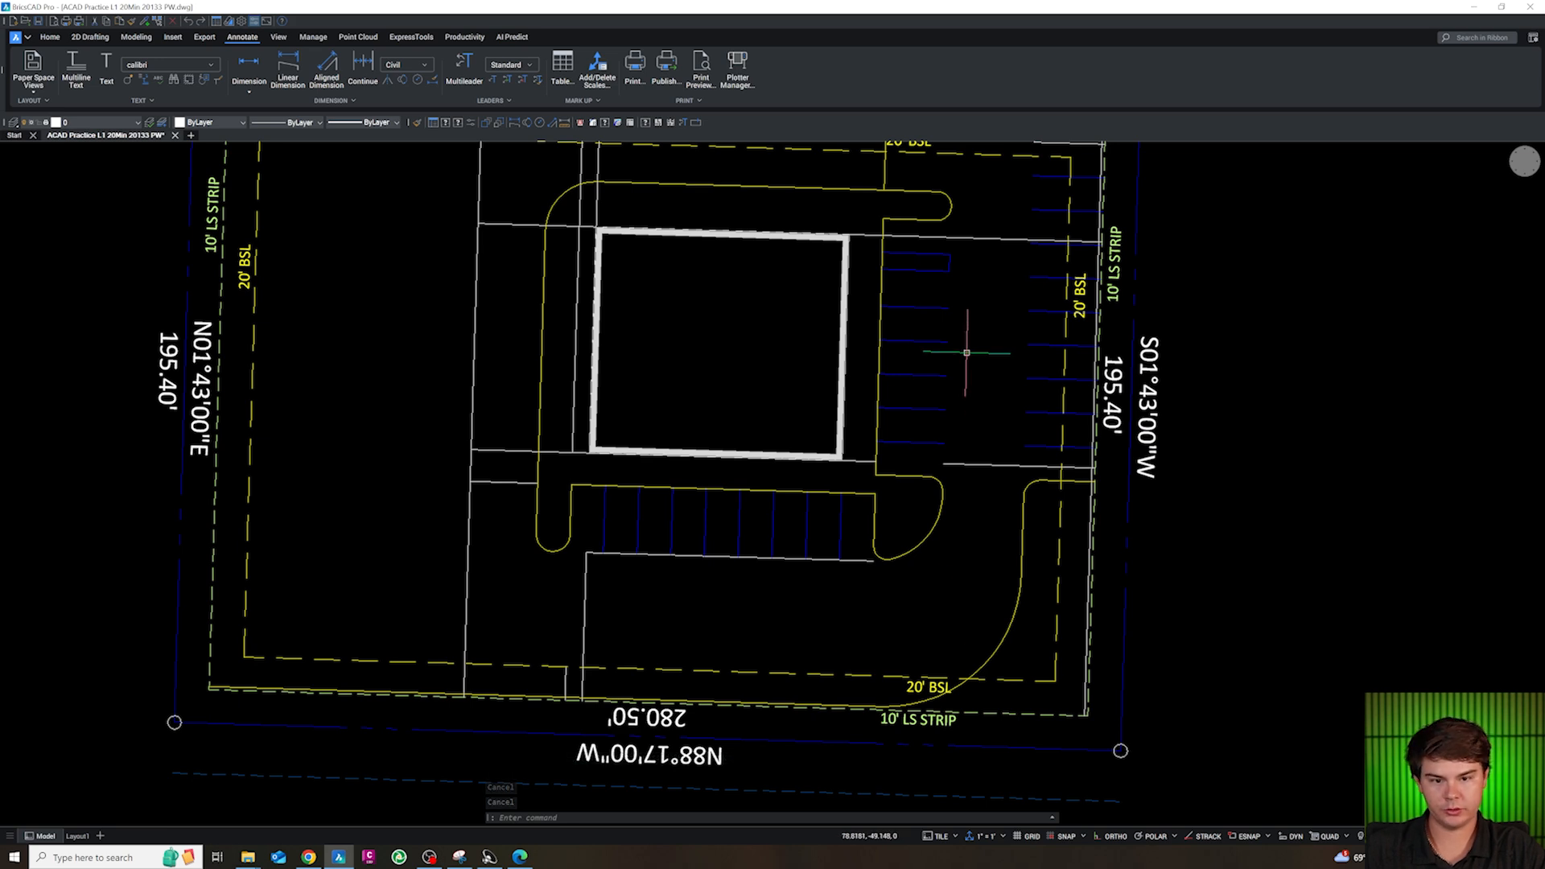
scroll(966, 353, down, 4)
scroll(770, 536, up, 6)
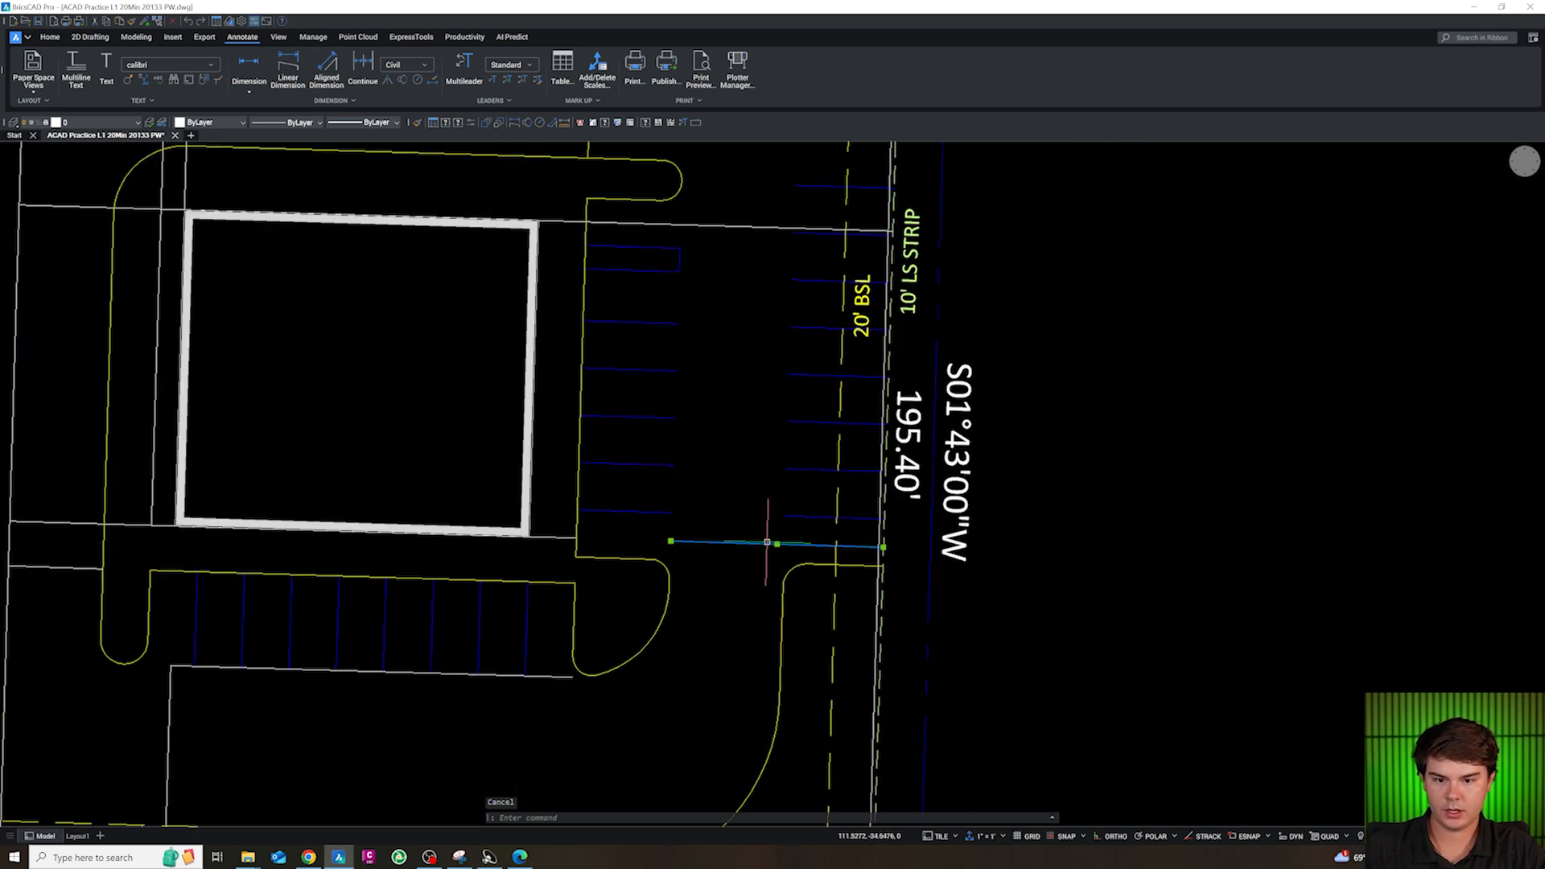
scroll(906, 588, up, 3)
text(F)
key(Return)
text(R)
key(Return)
text(0)
key(Return)
click(841, 532)
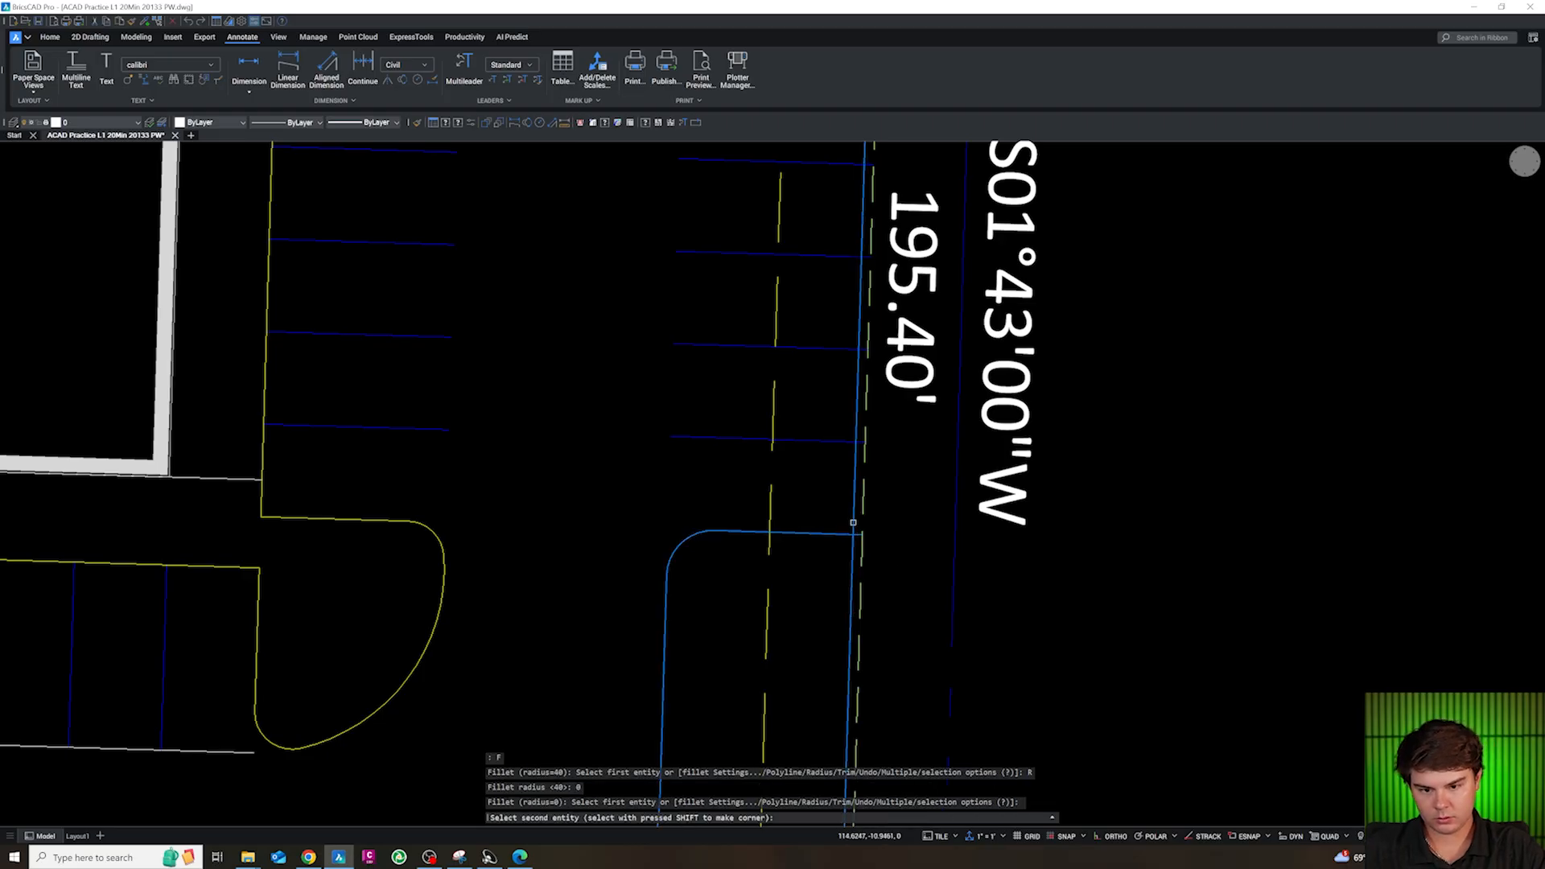
scroll(880, 338, down, 6)
key(Escape)
key(Escape)
key(Escape)
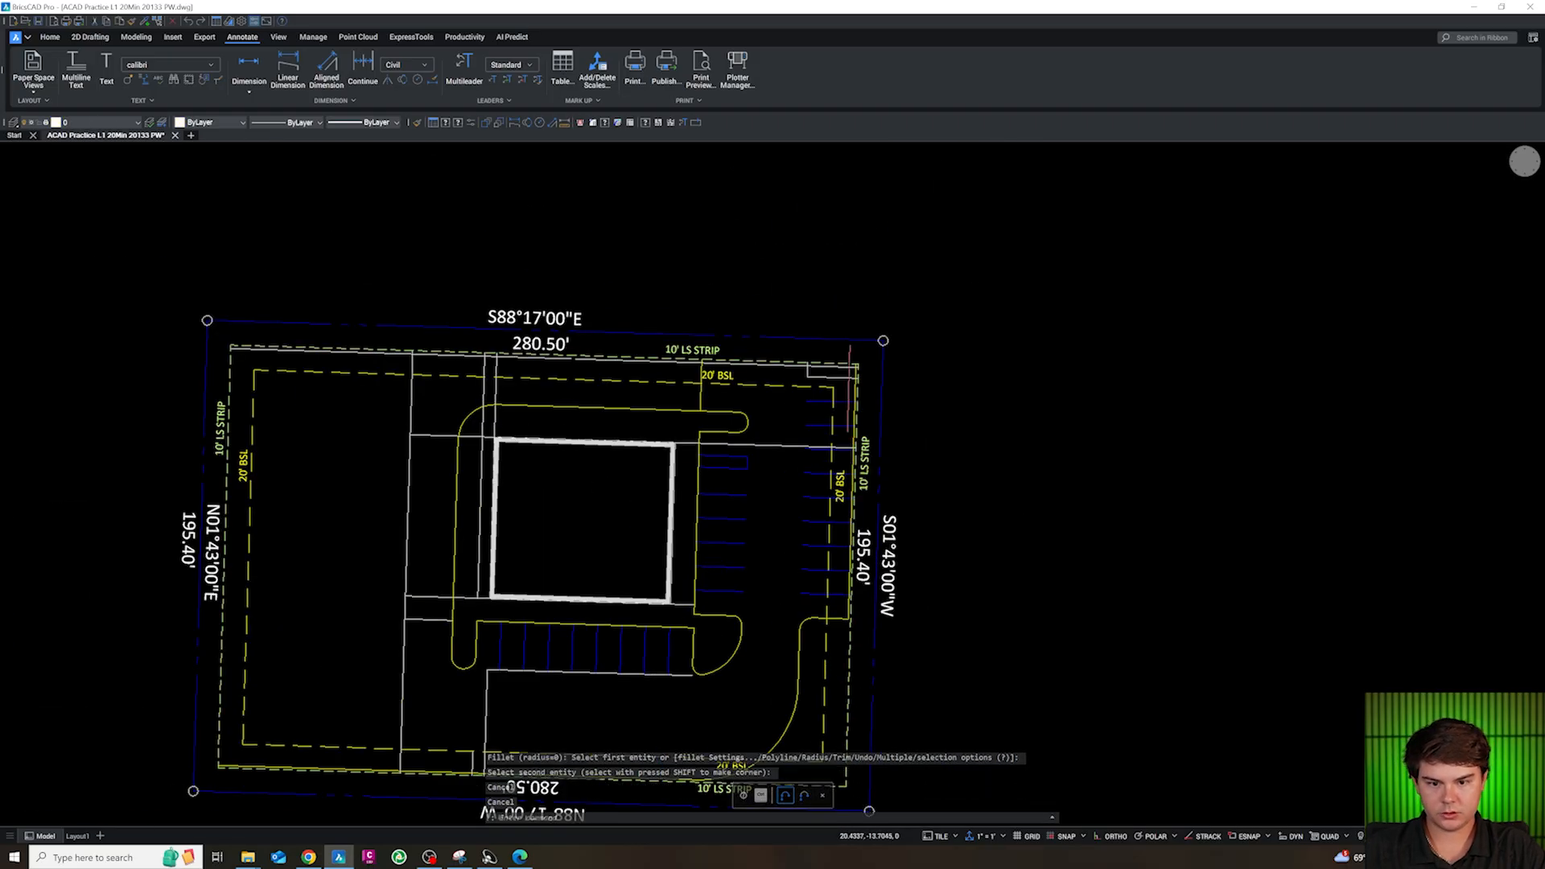
Fillet the east line to the short horizontal line above the east stall row with radius 0 to make a square northeast corner
scroll(990, 232, up, 5)
text(F)
key(Return)
text(R)
key(Return)
text(0)
key(Return)
click(879, 378)
key(Escape)
key(Escape)
key(Escape)
scroll(1084, 262, up, 3)
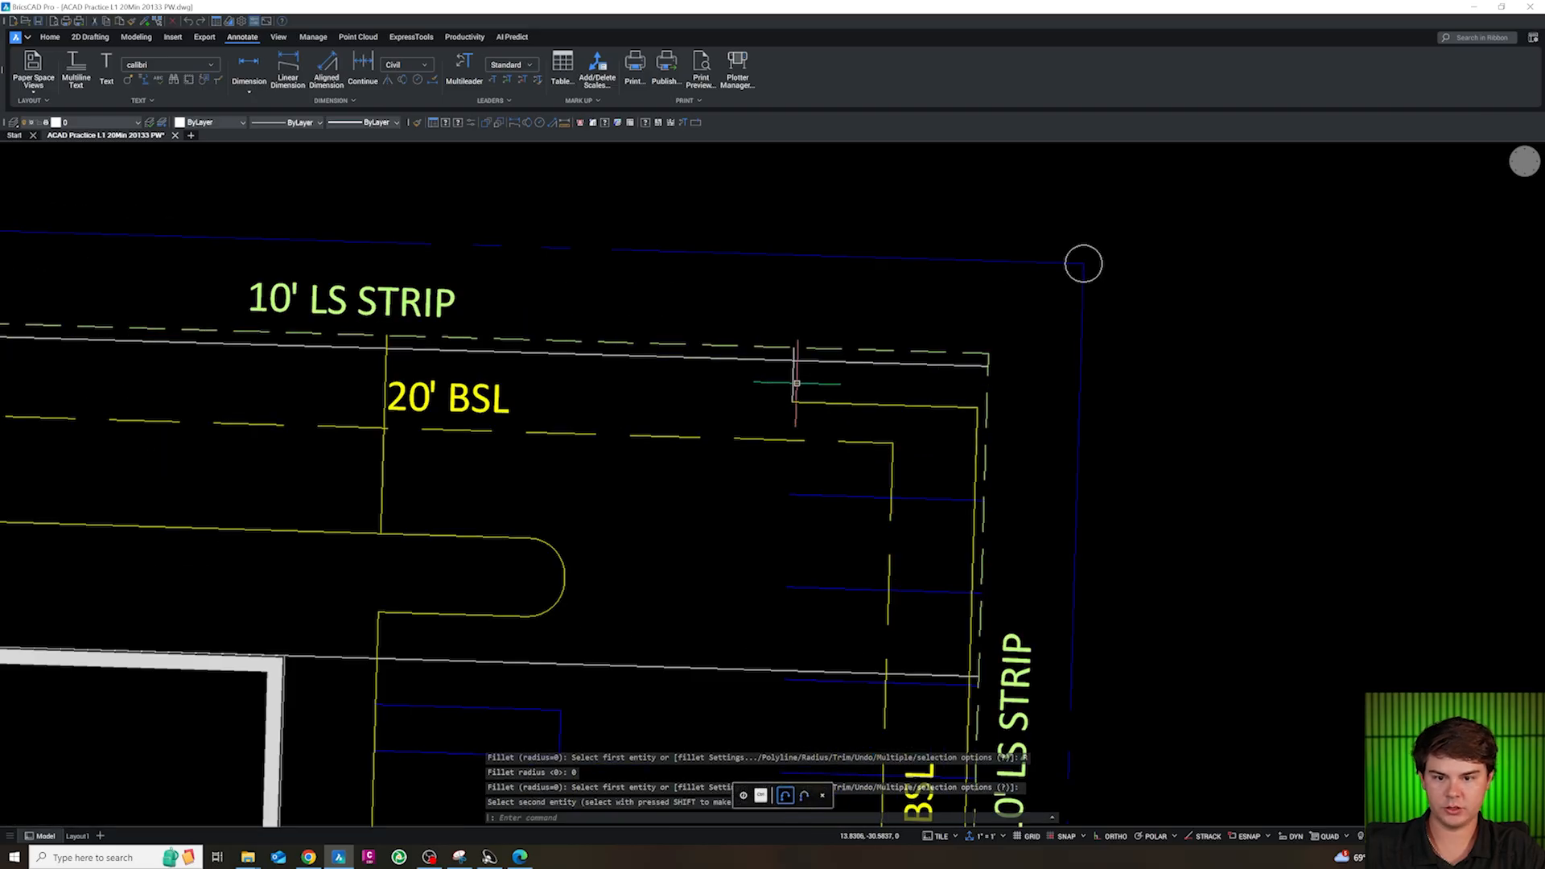
scroll(842, 385, down, 2)
scroll(853, 386, up, 2)
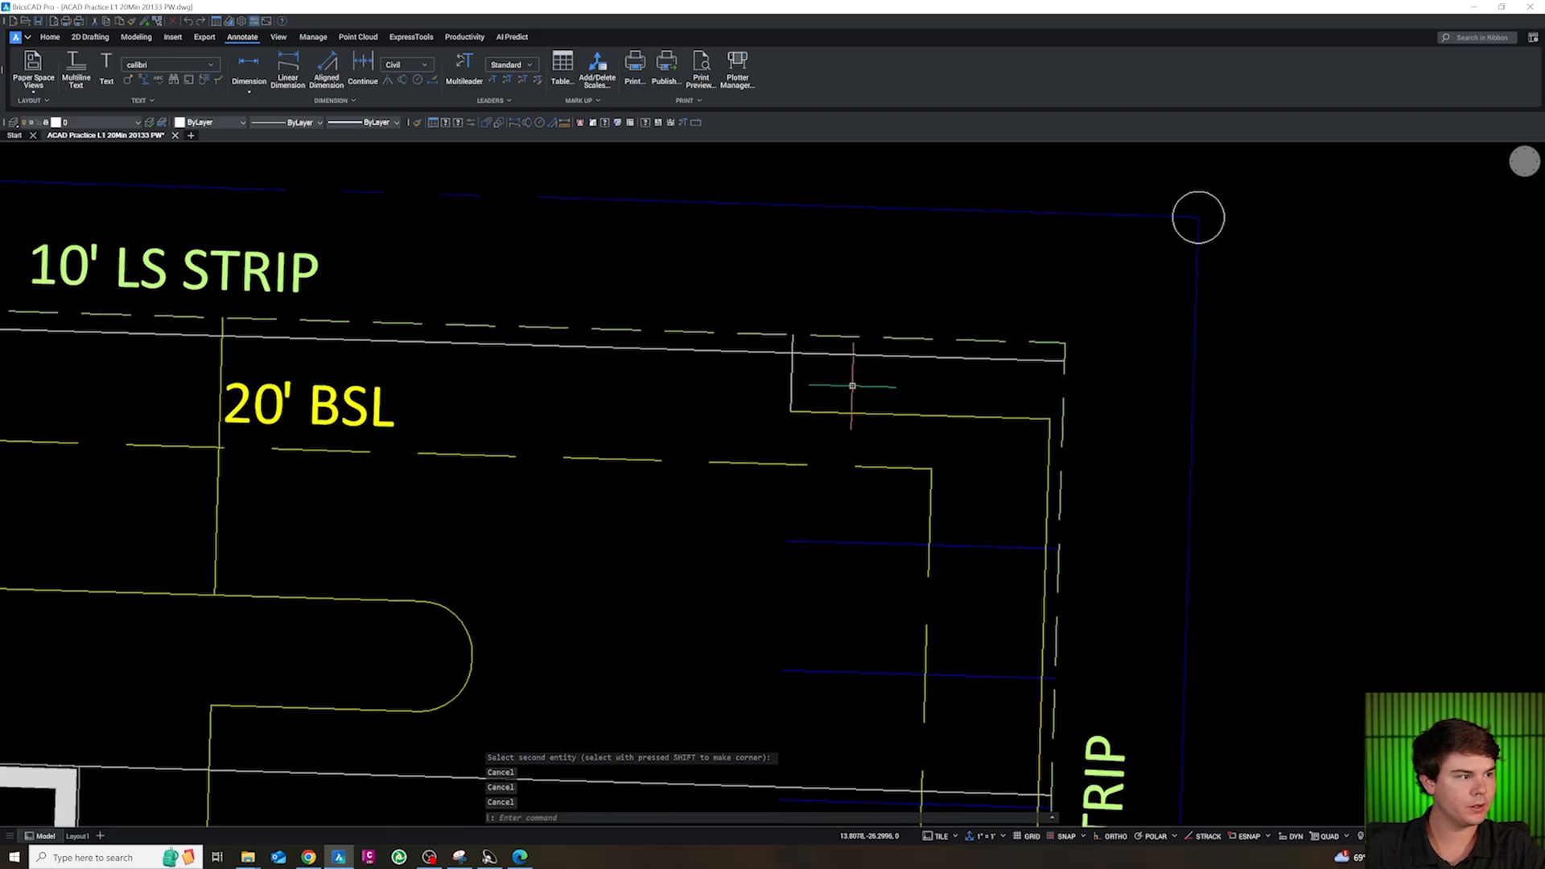
text(c)
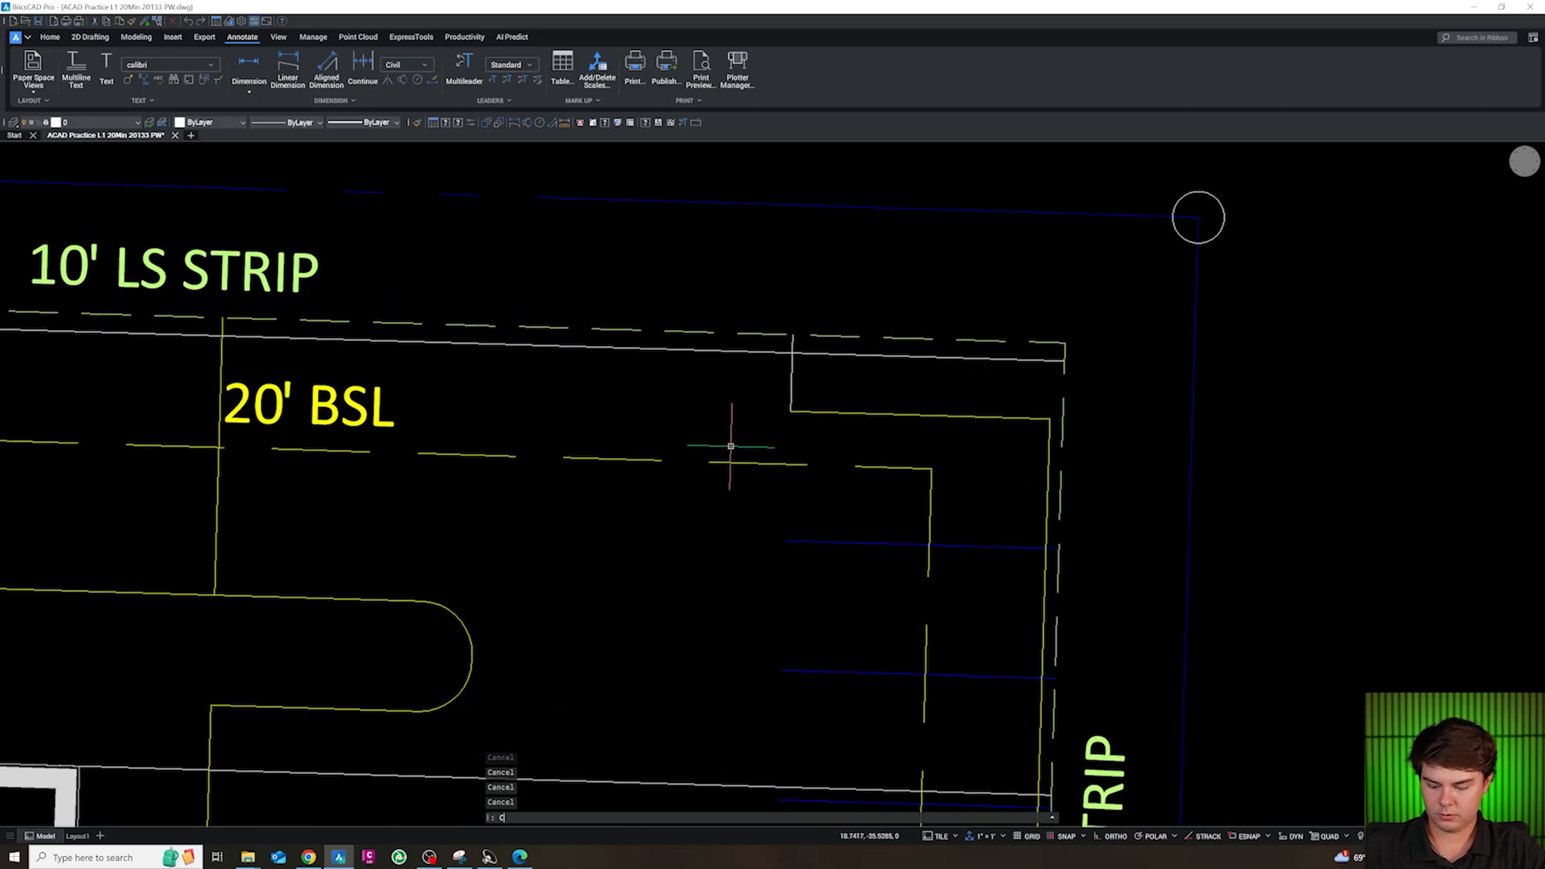
text(i)
key(Return)
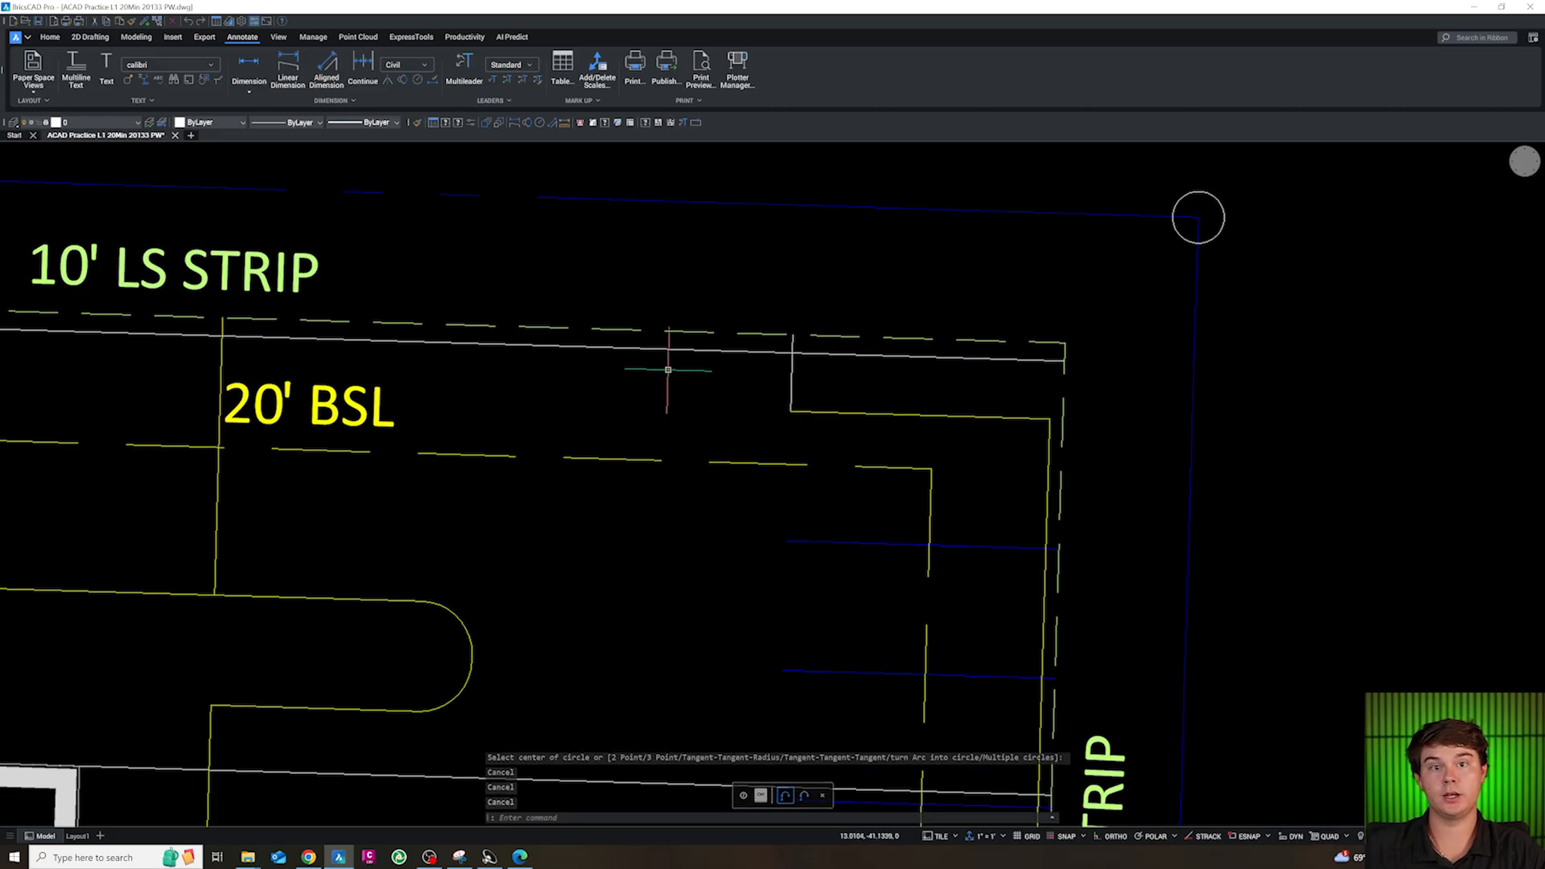
Draw a circle with a 25 ft radius in the drive aisle west of the northeast stalls
text(cir)
key(Return)
click(618, 548)
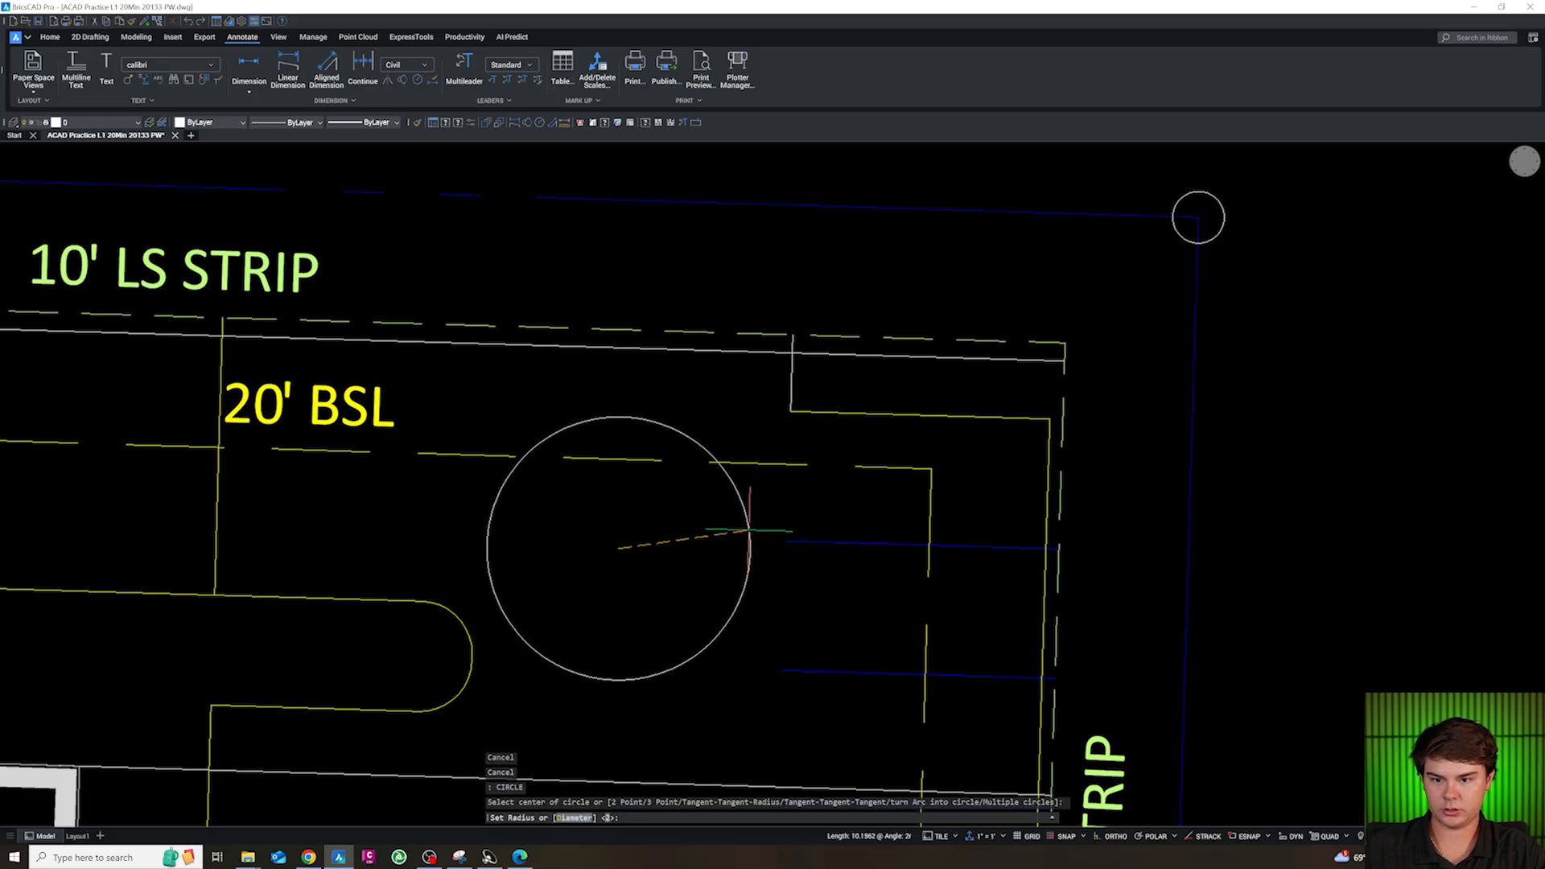
text(25)
key(Return)
key(Escape)
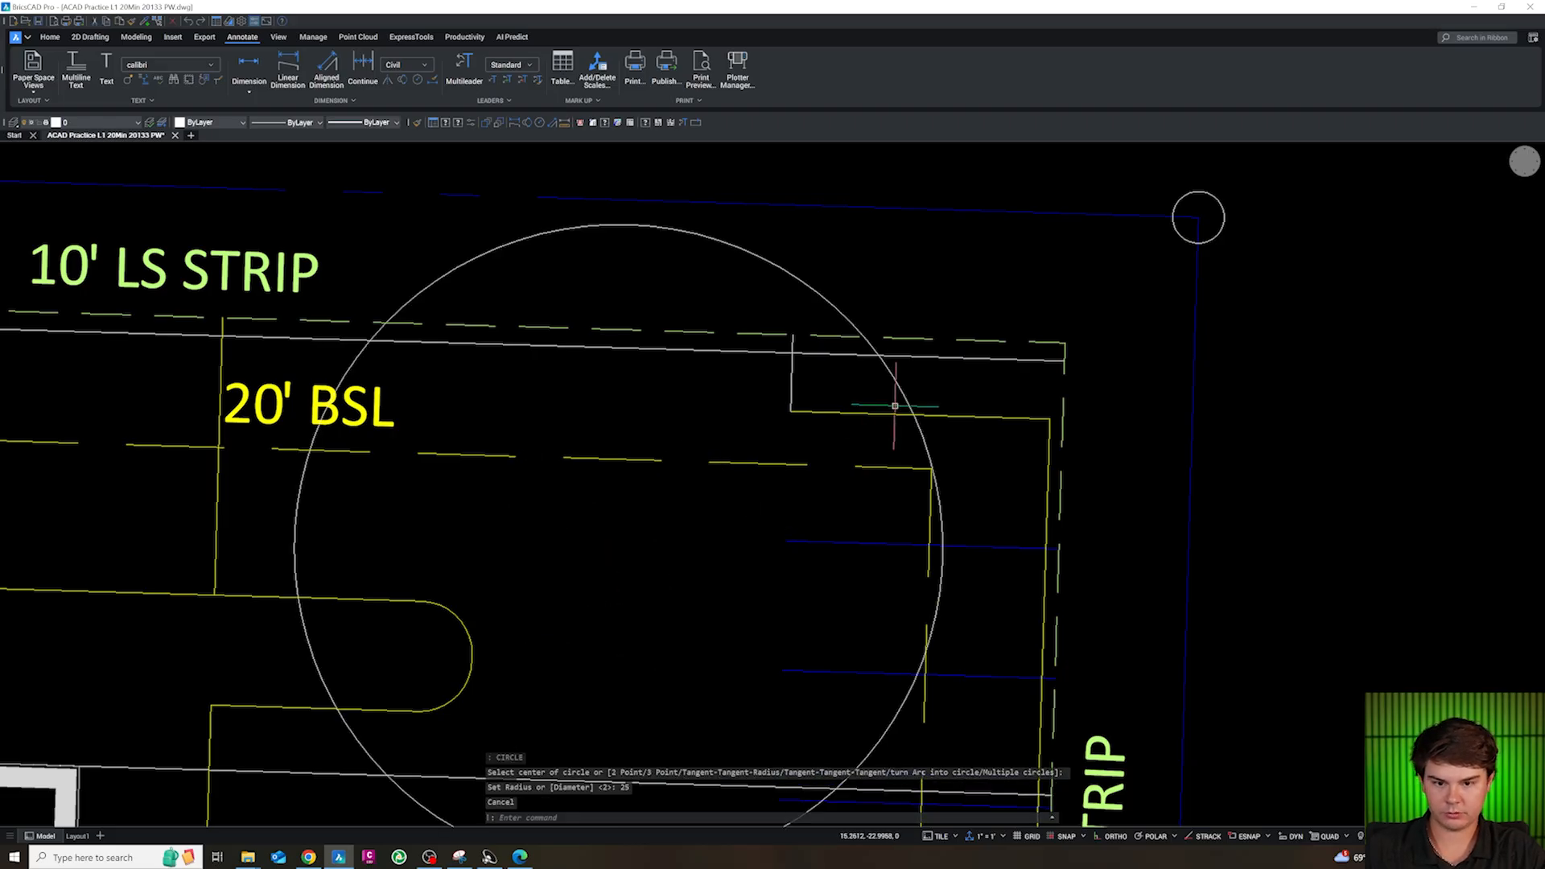
Move the 25 ft circle so it meets the west end of the northeast corner edge and just touches the north line
text(m)
key(Return)
click(871, 364)
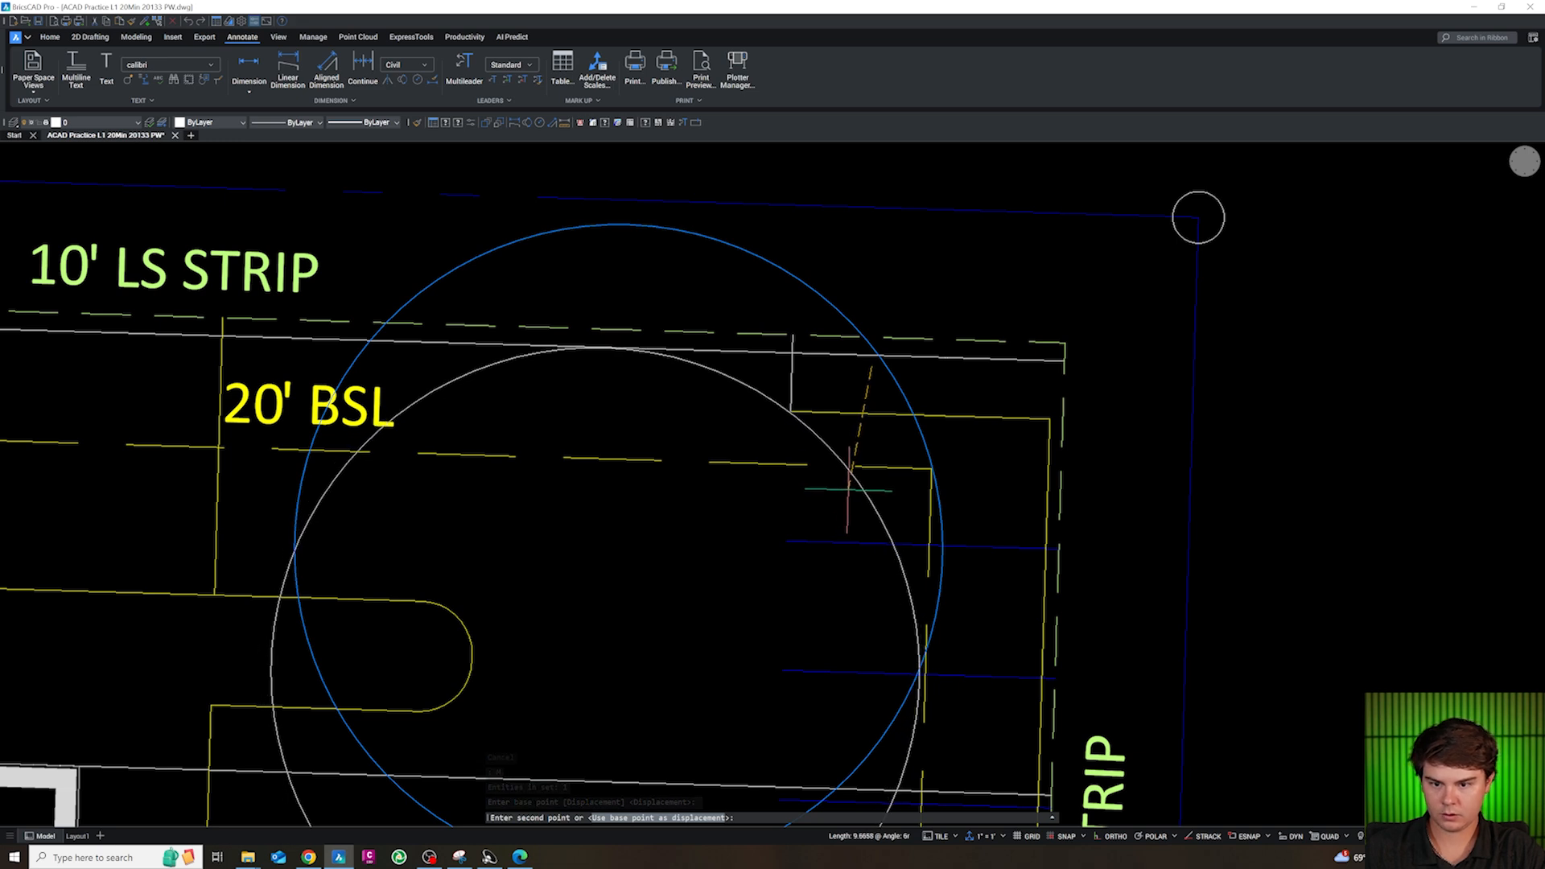
click(837, 427)
key(Escape)
key(Escape)
key(Escape)
key(Escape)
Try to fillet the circle to the northeast corner edge and to the north line with a 5 ft radius
text(f)
key(Return)
text(r)
key(Return)
text(5)
key(Return)
click(818, 411)
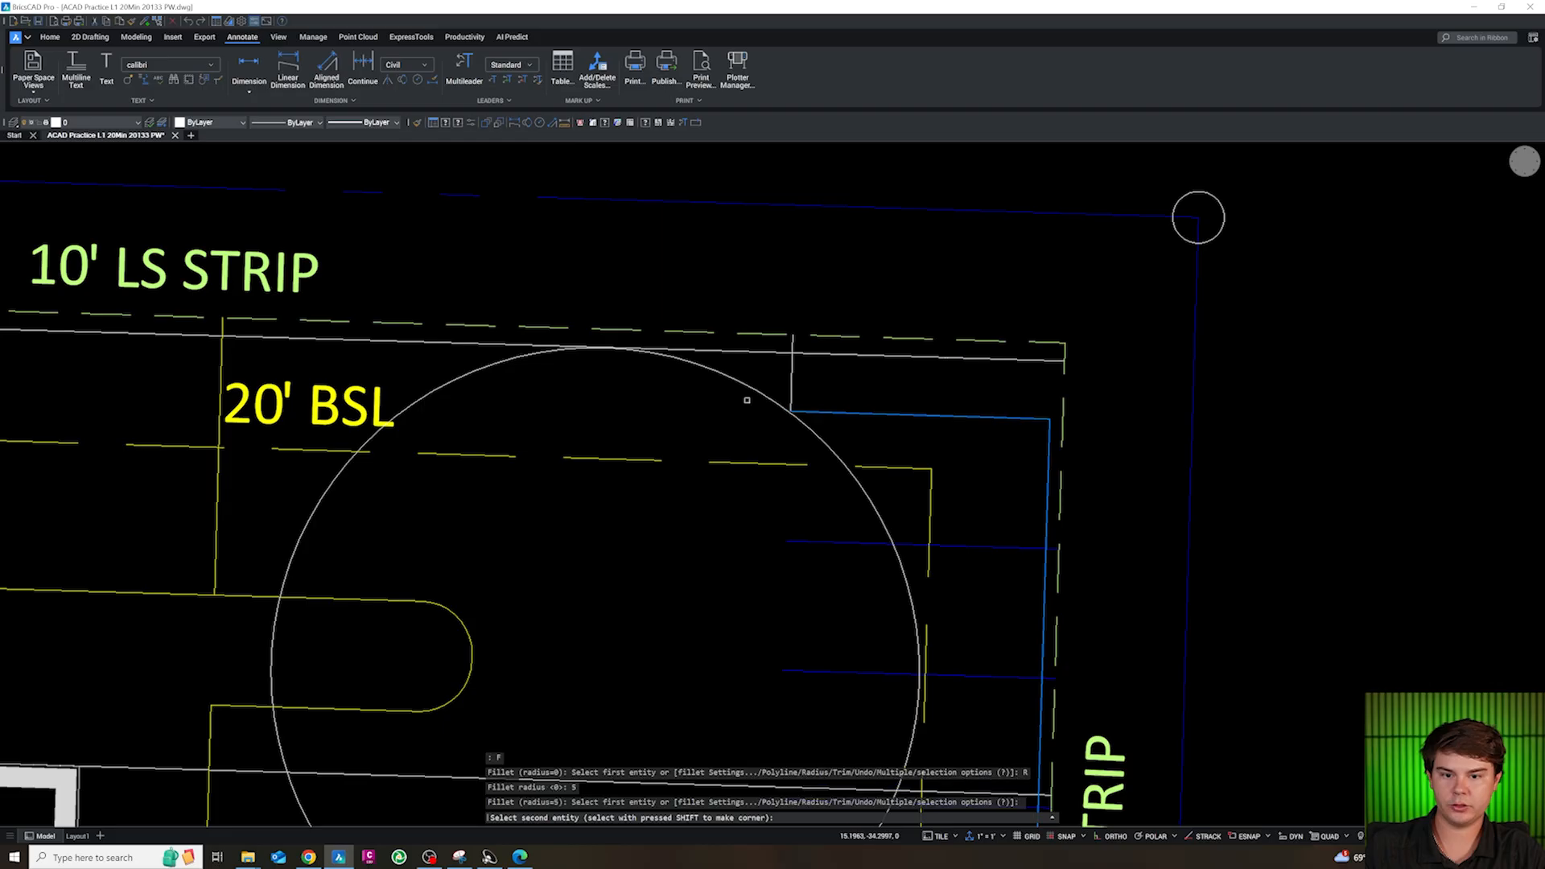
click(744, 379)
key(Return)
click(641, 351)
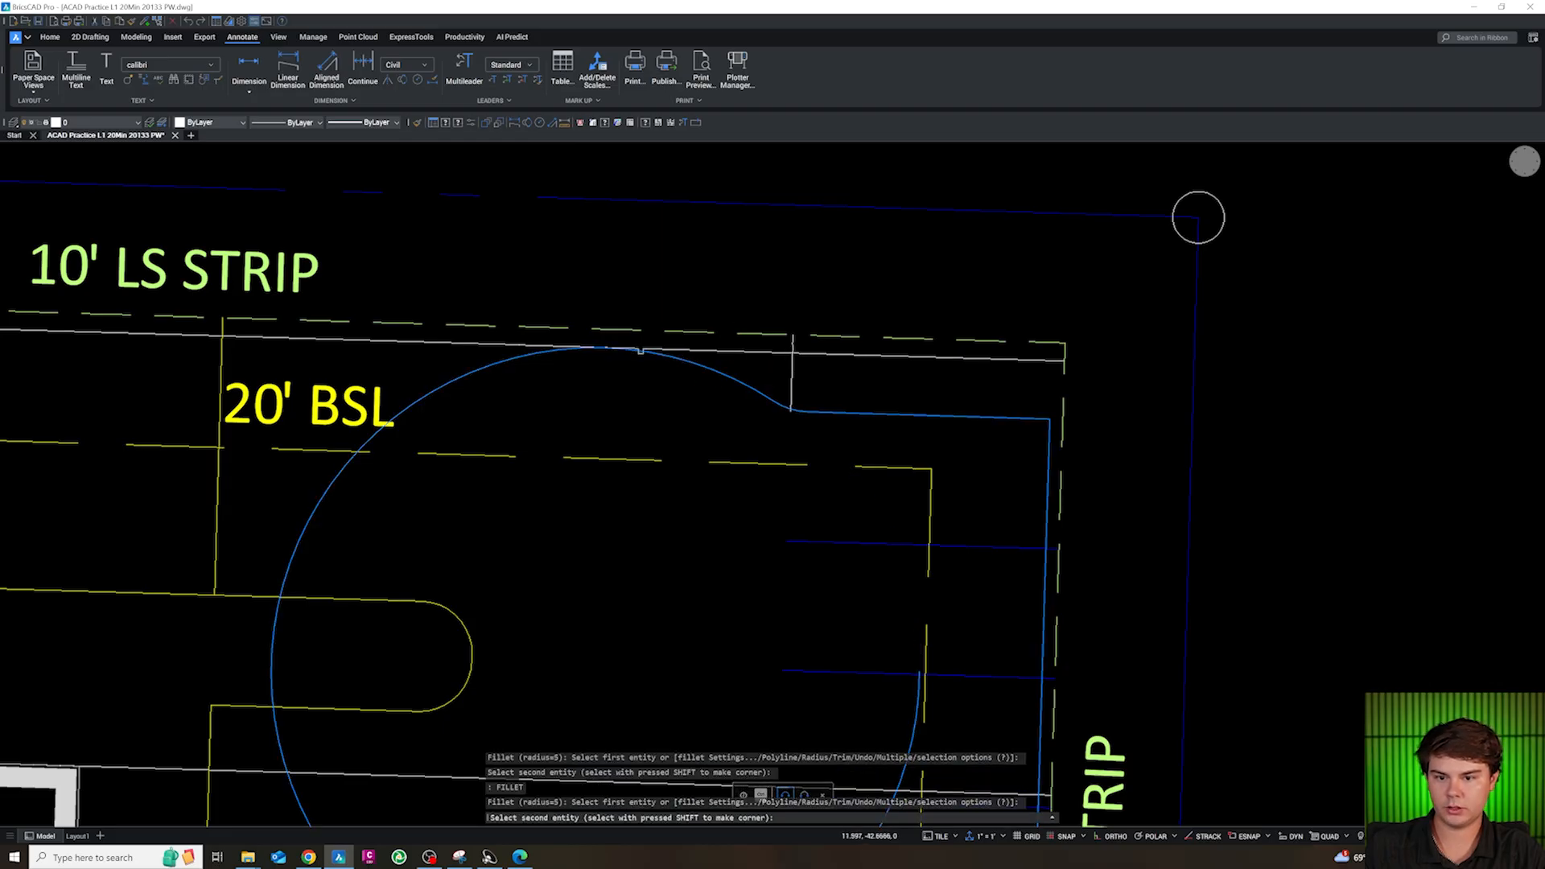
click(558, 346)
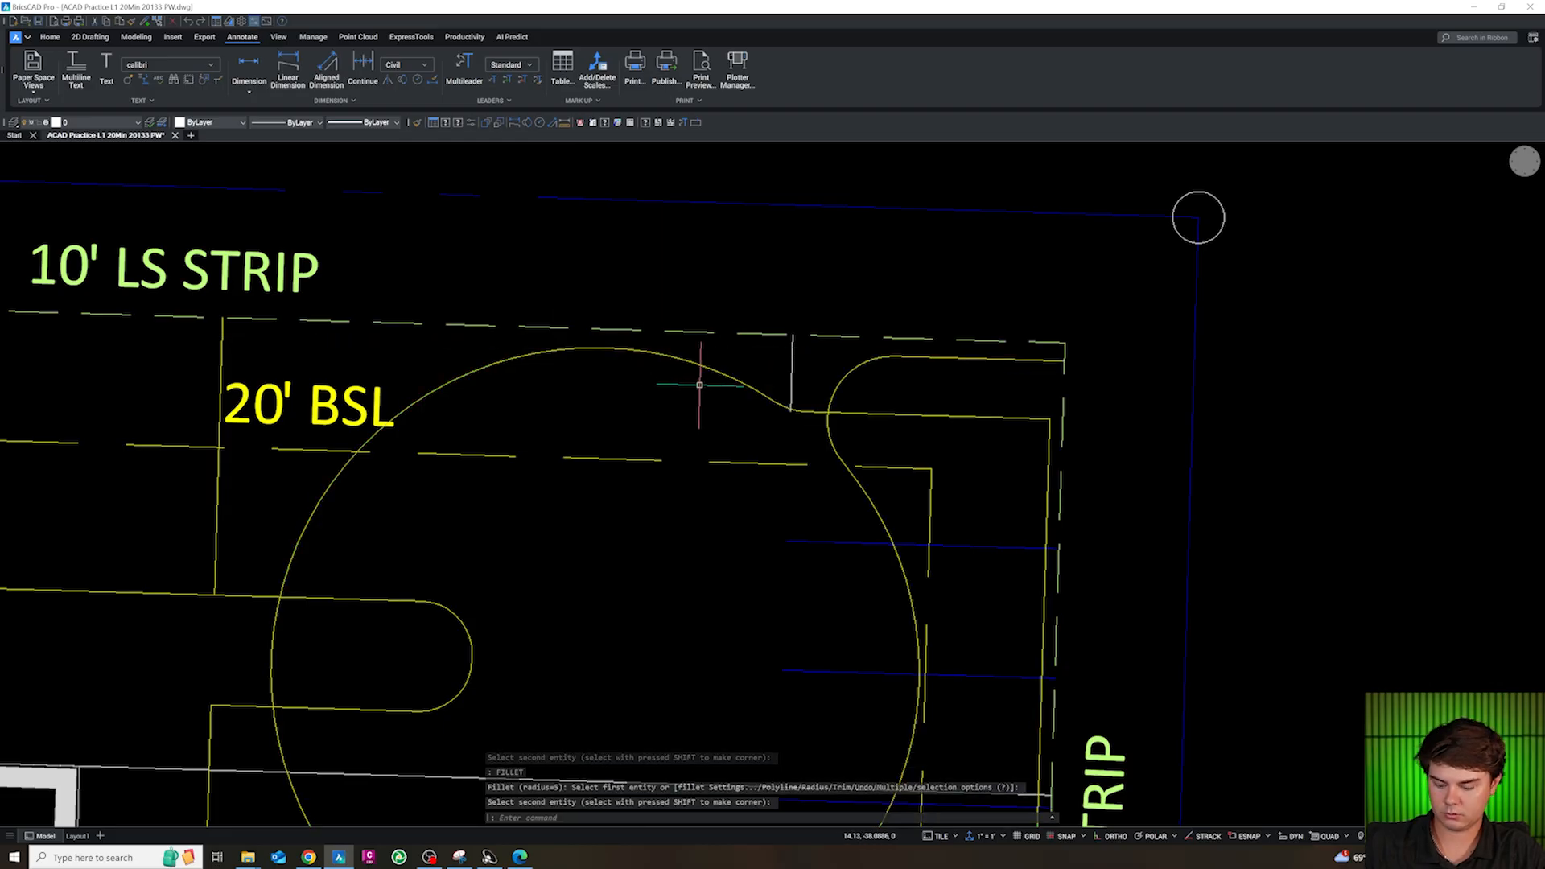
Undo the fillet between the circle's arc and the north line
key(ctrl+z)
scroll(752, 387, down, 1)
scroll(630, 354, up, 1)
key(ctrl+z)
key(Escape)
Try the 5 ft fillet again from the north line to the circle's arc and undo it
text(f)
key(Return)
text(r)
key(Return)
text(5)
key(Return)
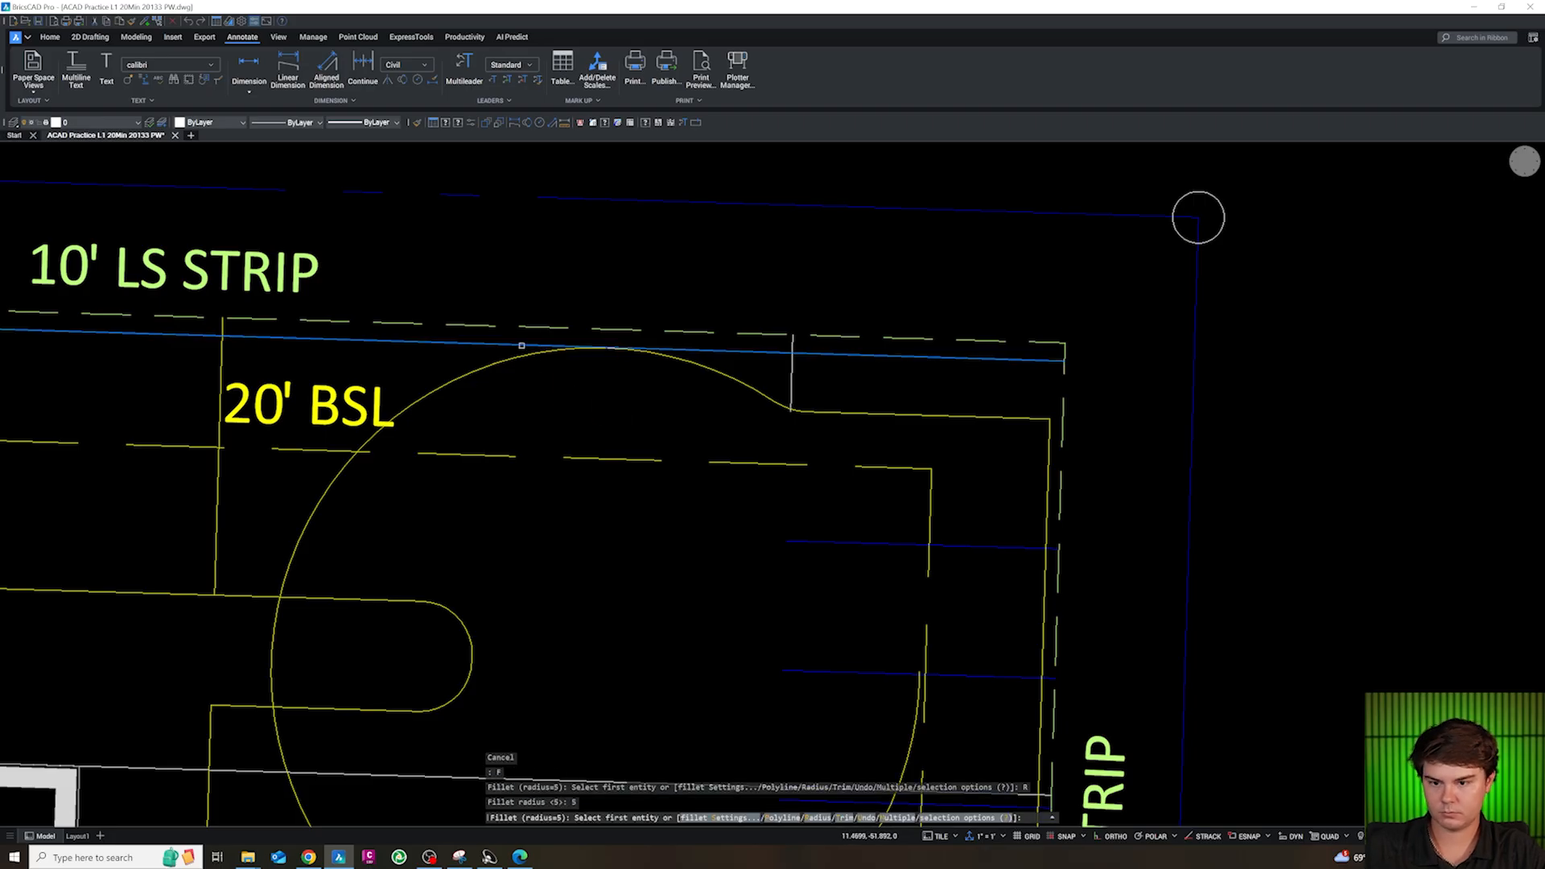
click(523, 346)
click(662, 354)
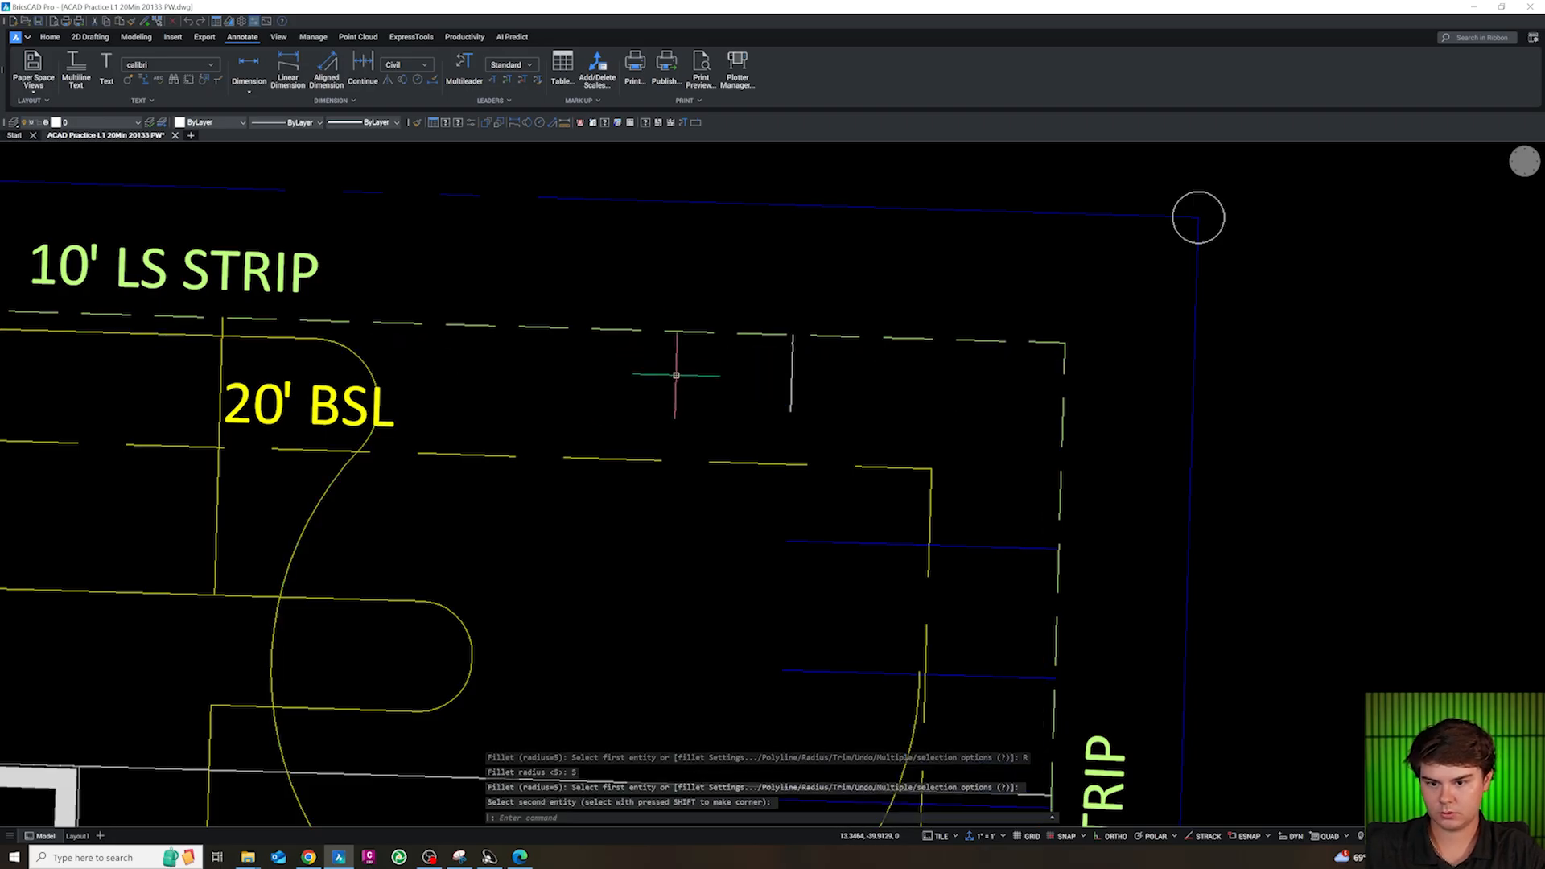
key(ctrl+z)
key(Escape)
key(Escape)
key(Escape)
Break the circle's arc near the north line and delete the leftover portion, keeping the piece joined to the northeast edge
scroll(692, 392, up, 4)
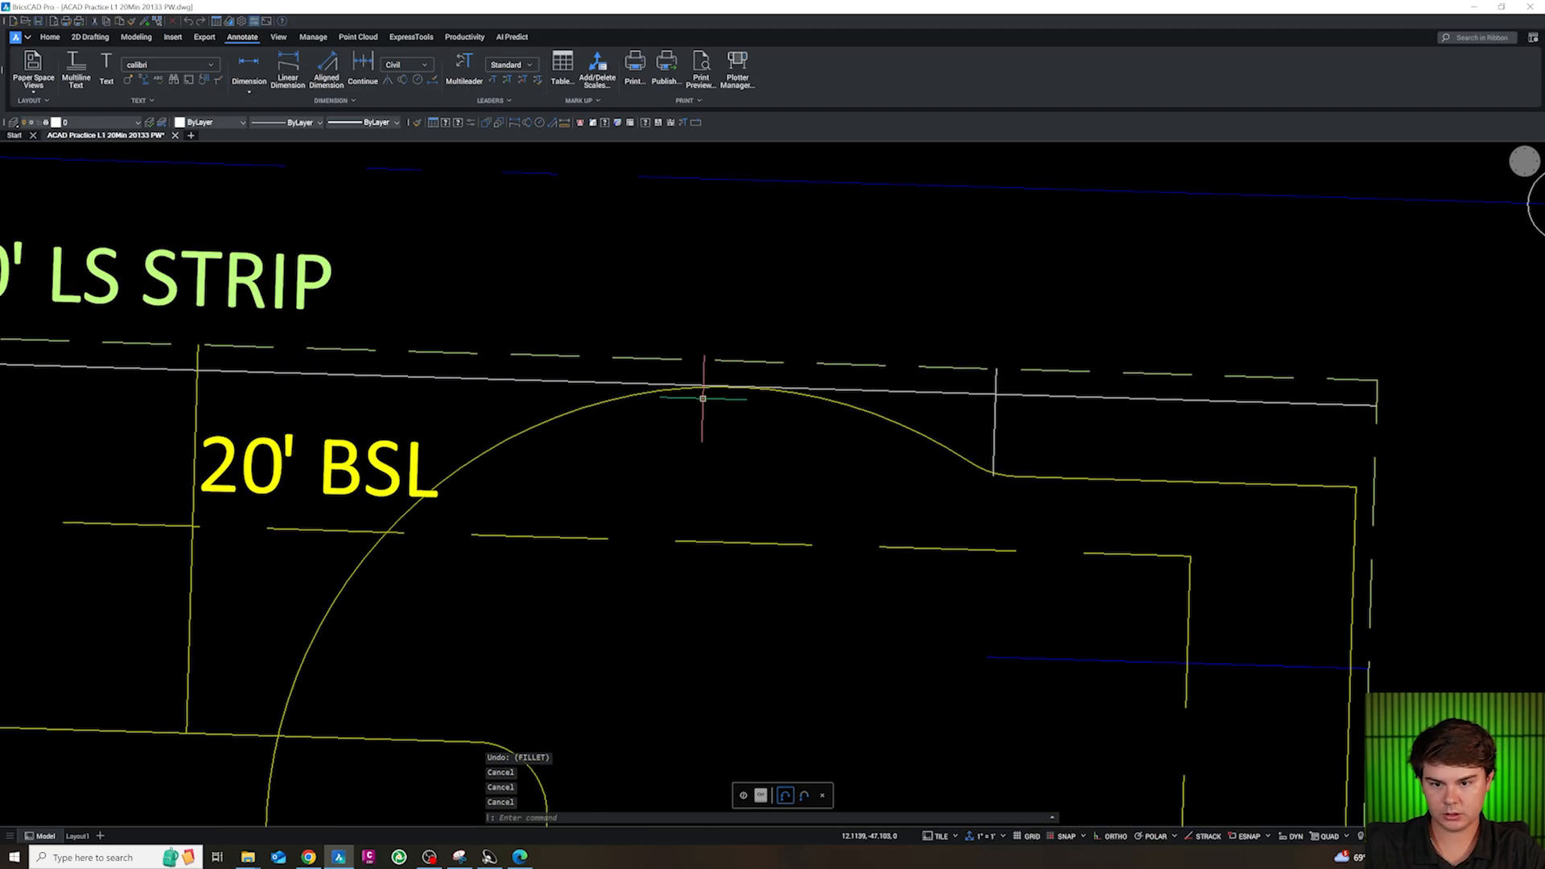
click(645, 391)
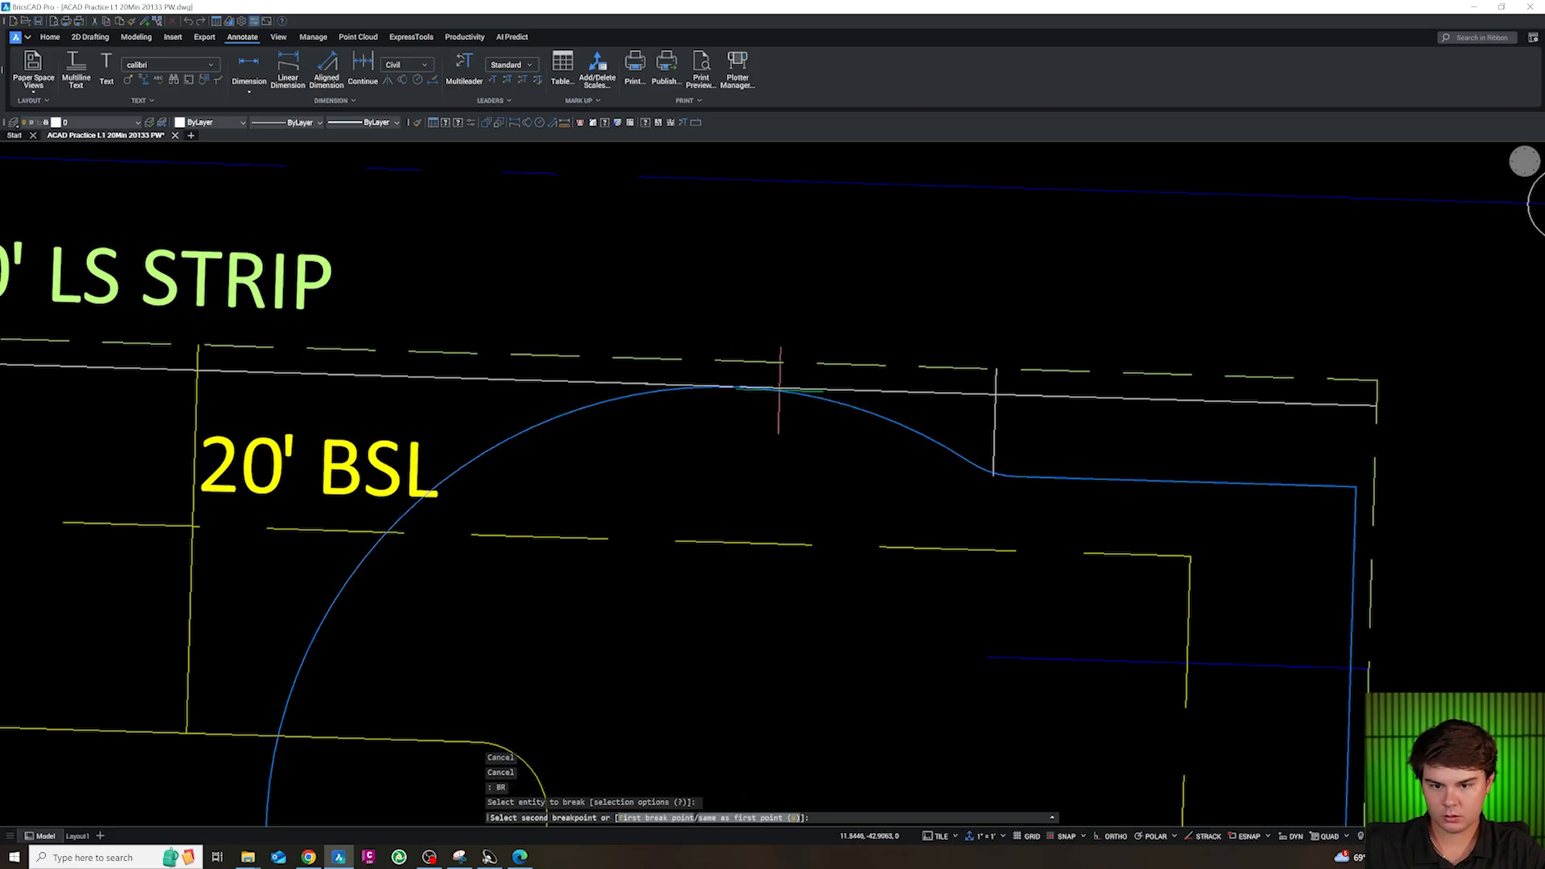
click(805, 396)
key(Escape)
key(Delete)
Try to fillet the shortened arc to the north line with a 5 ft radius and undo the attempt
text(f)
key(Return)
text(r)
key(Return)
text(5)
key(Return)
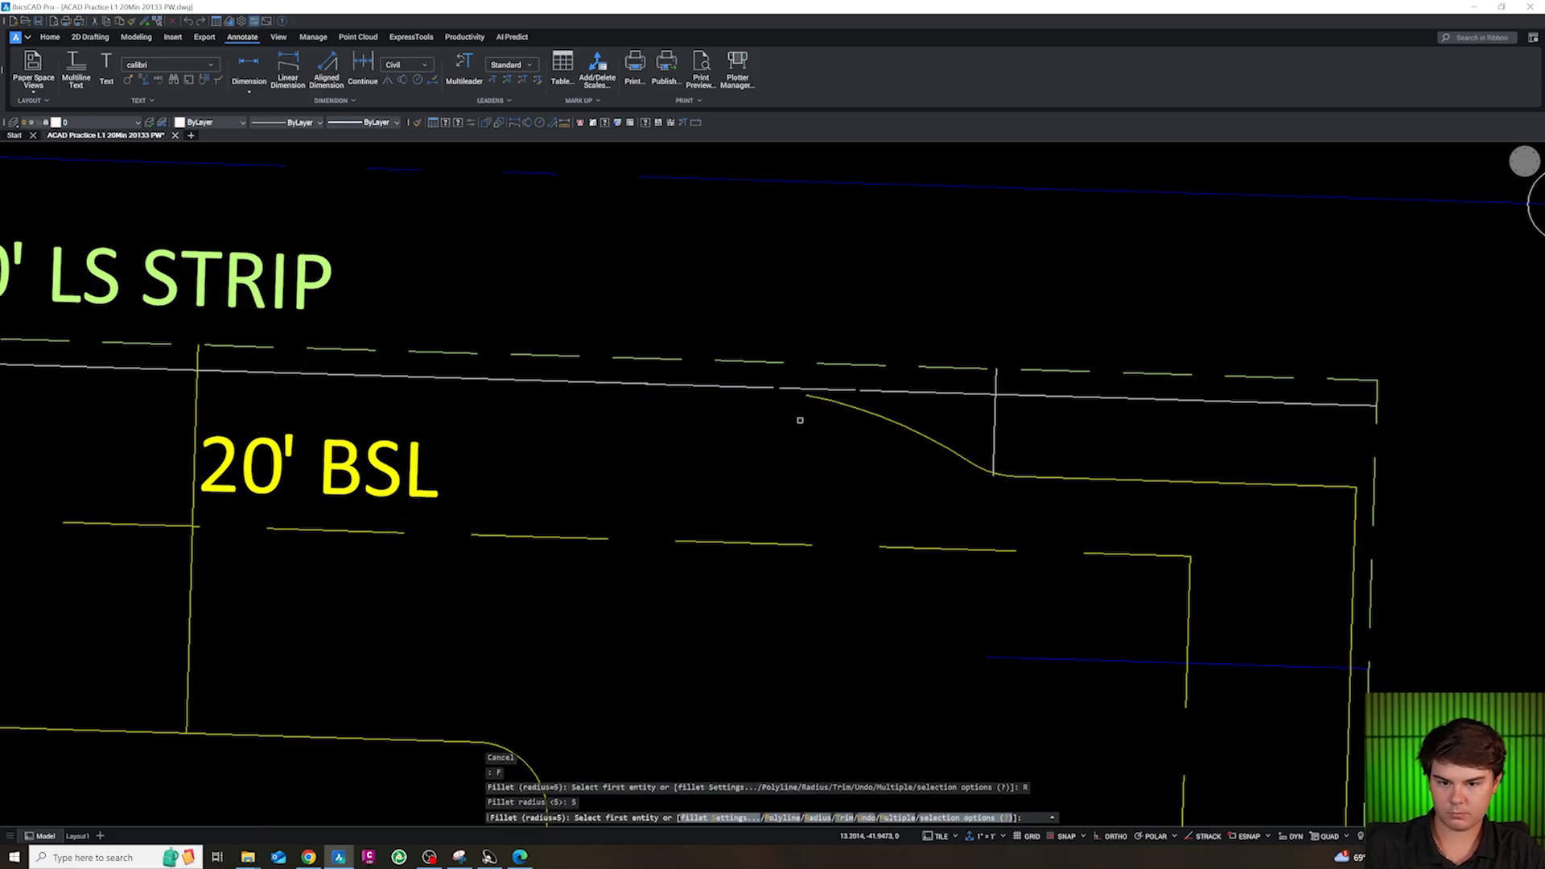
click(824, 400)
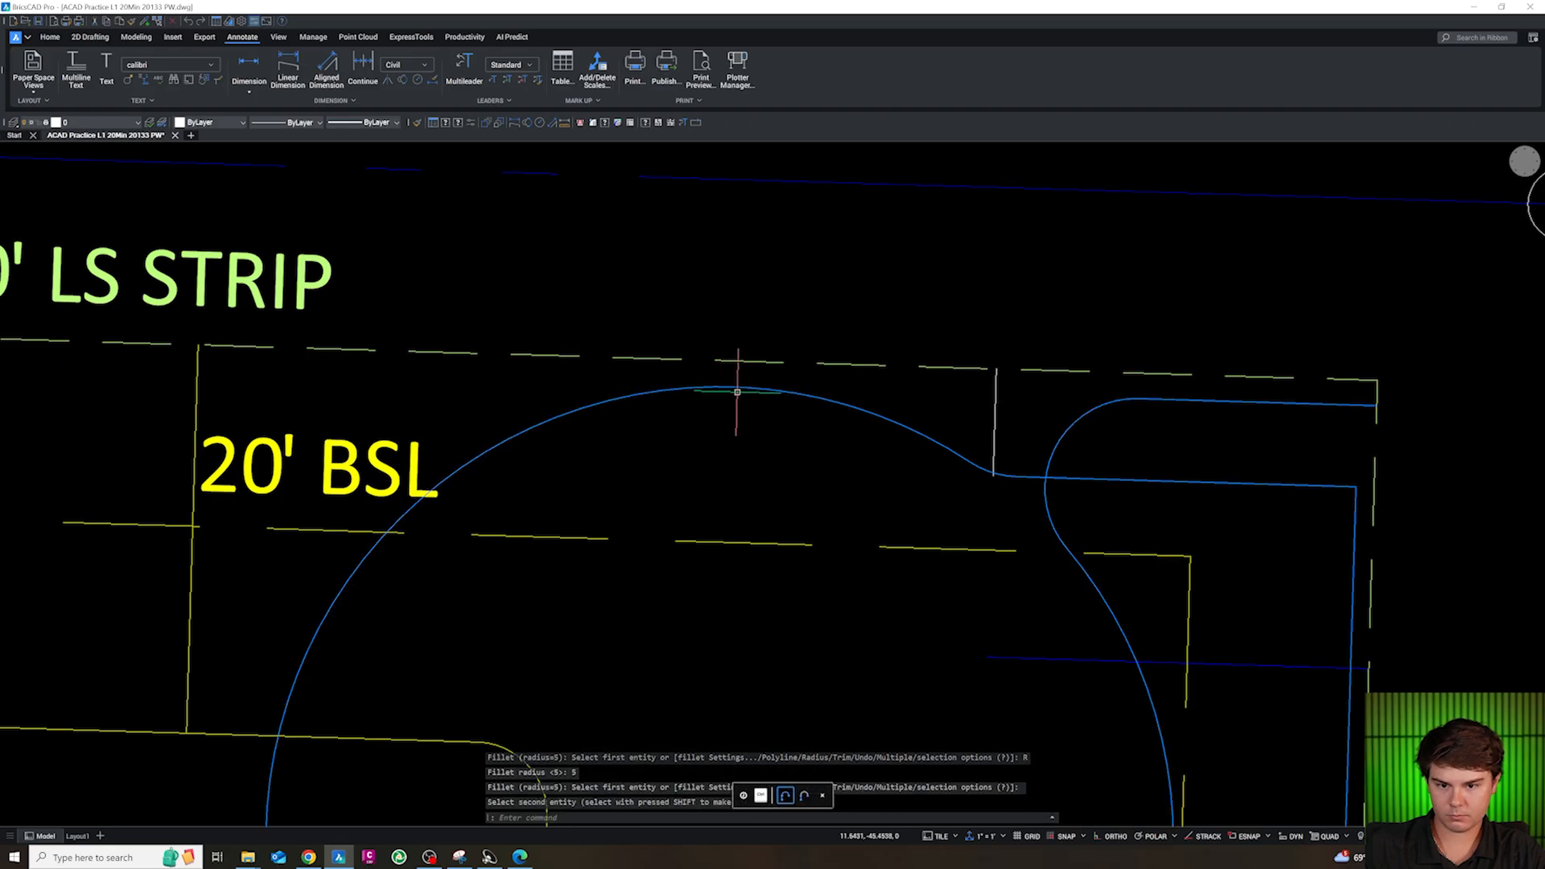
key(ctrl+z)
key(Escape)
Undo the arc's break, the fillet to the northeast edge and the circle's move
click(857, 412)
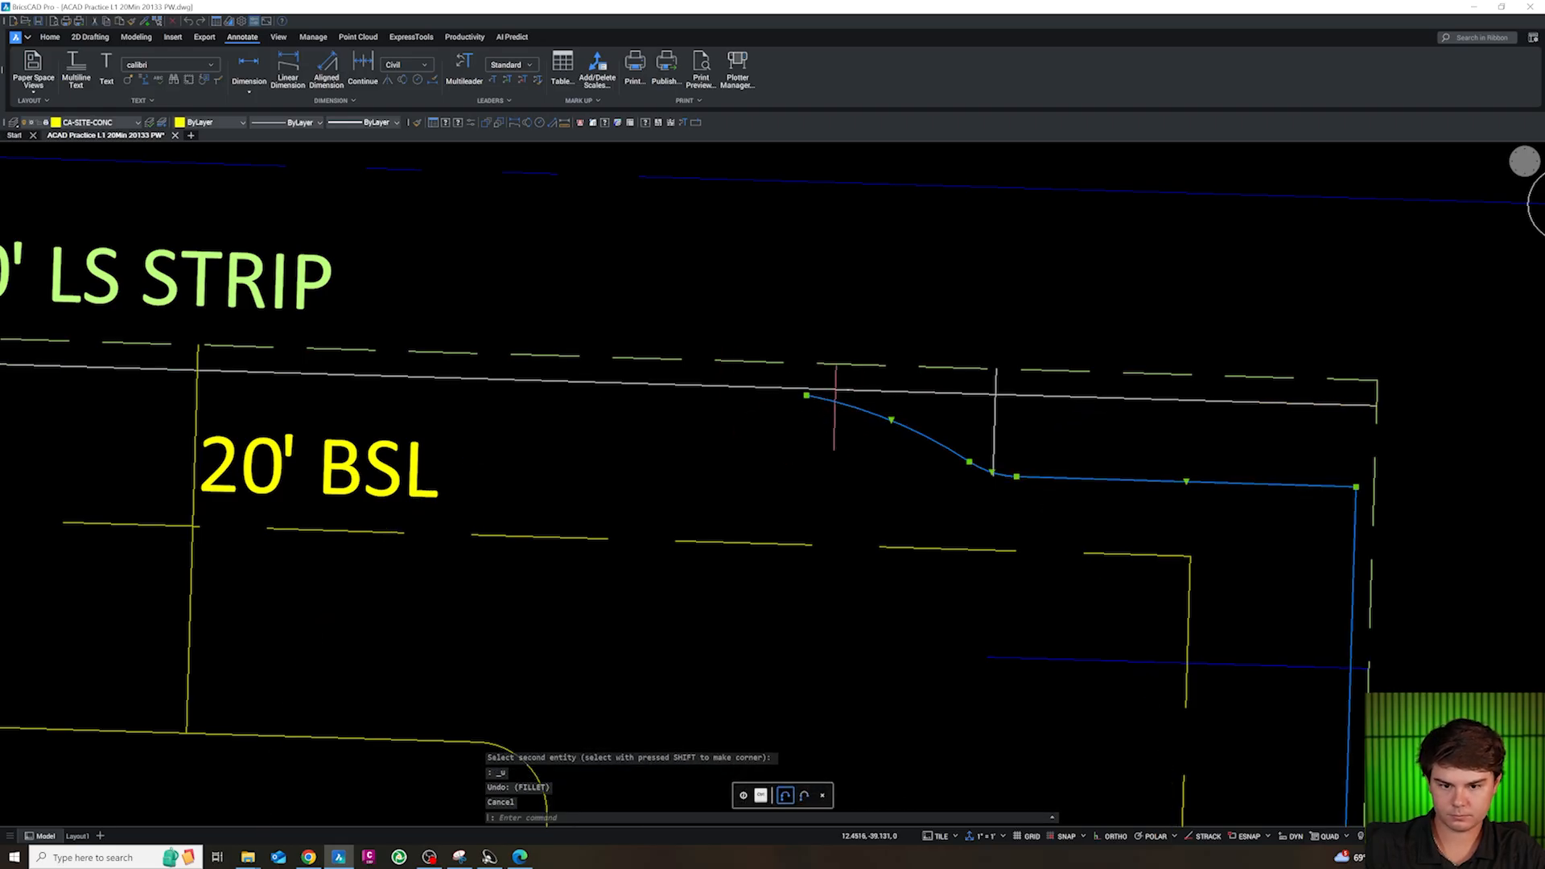
key(Escape)
key(ctrl+z)
key(ctrl+z)
key(ctrl+z)
key(ctrl+z)
key(ctrl+z)
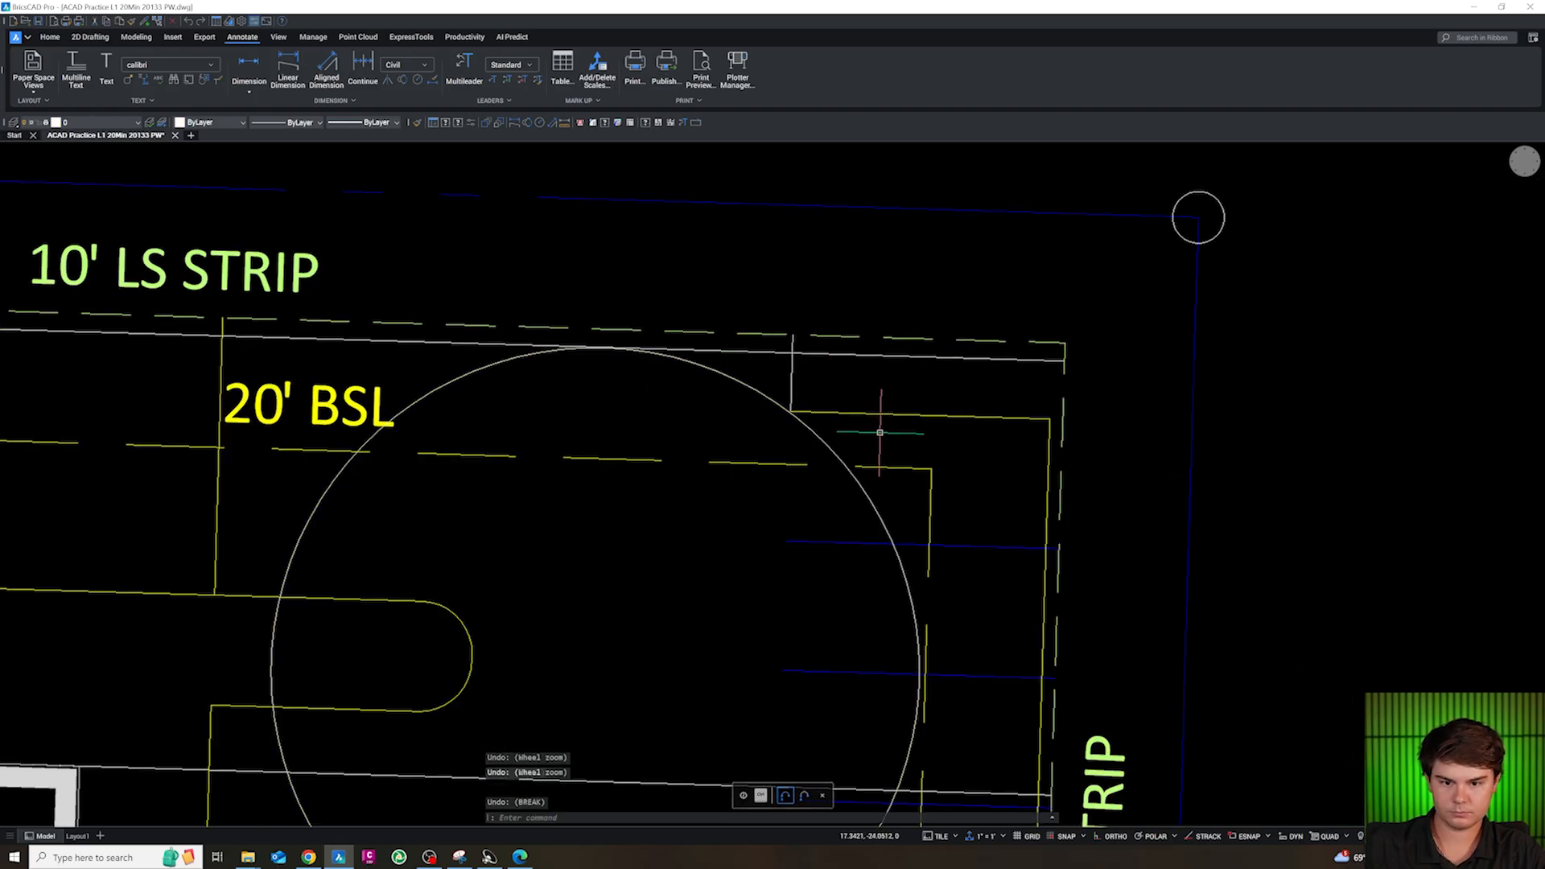
Move the 25 ft circle to the west end of the northeast corner edge, with its top slightly crossing the north line
text(m)
key(Return)
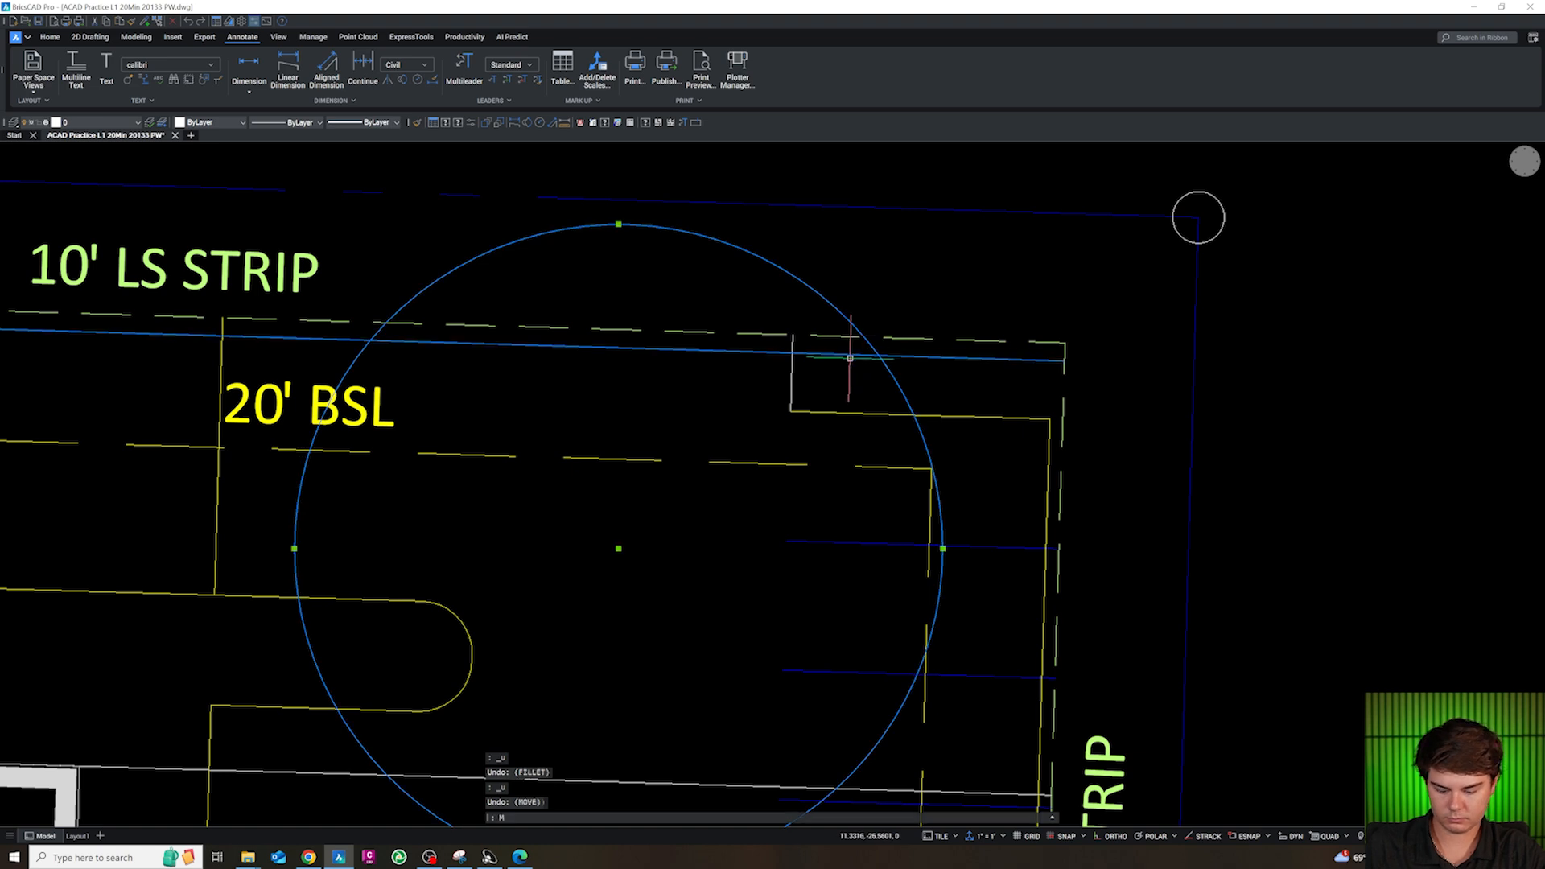
click(850, 358)
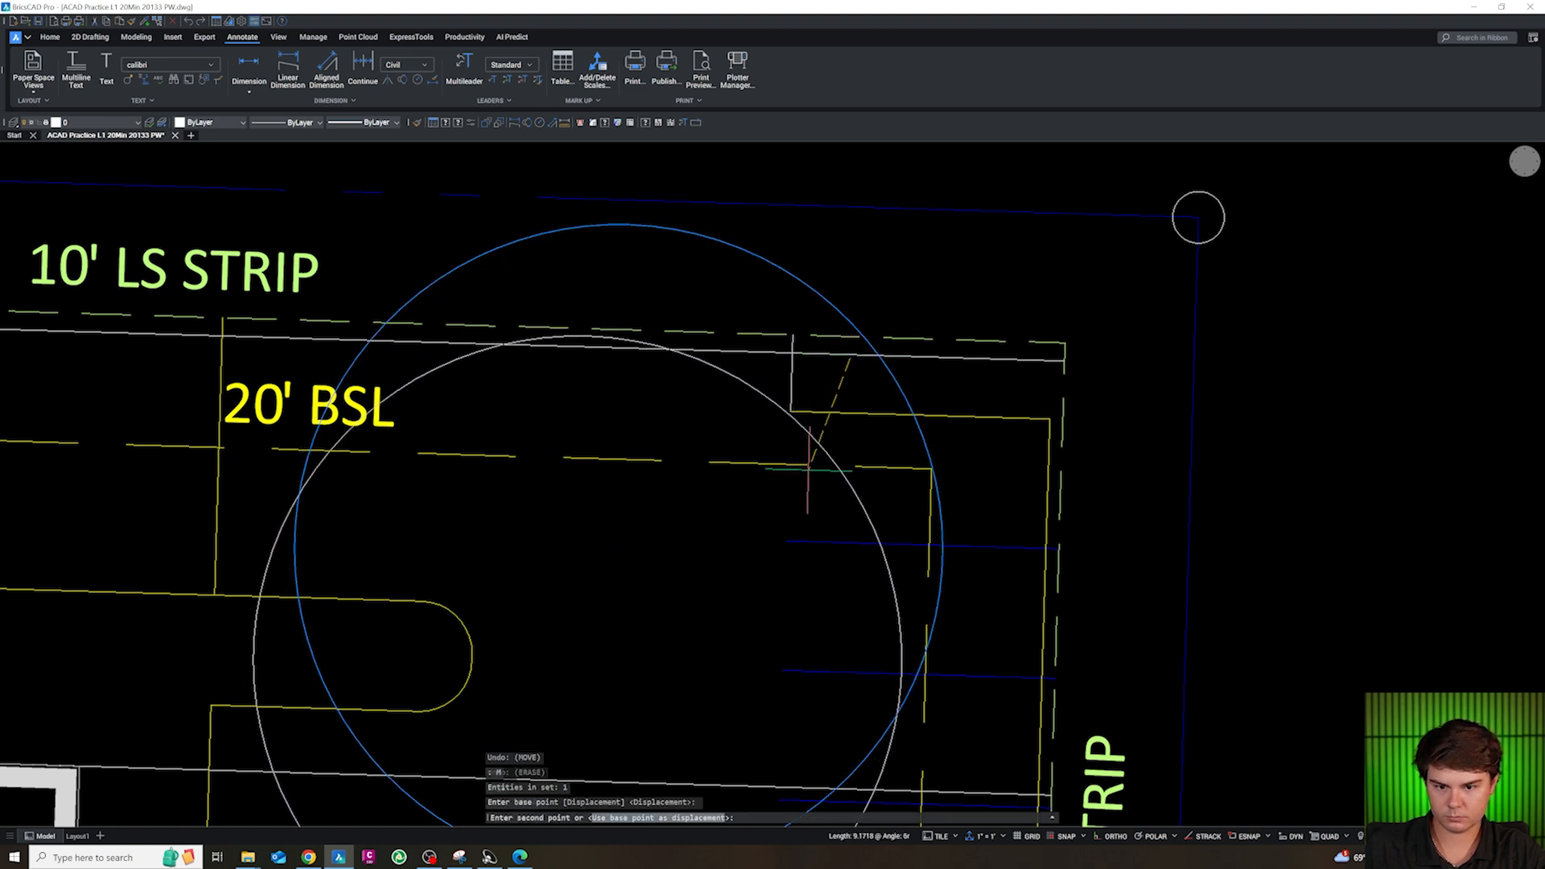
key(Escape)
Fillet the circle to the northeast corner edge and to the north line with a 5 ft radius, forming a smooth curb transition
text(f)
key(Return)
text(r)
key(Return)
text(5)
key(Return)
click(803, 412)
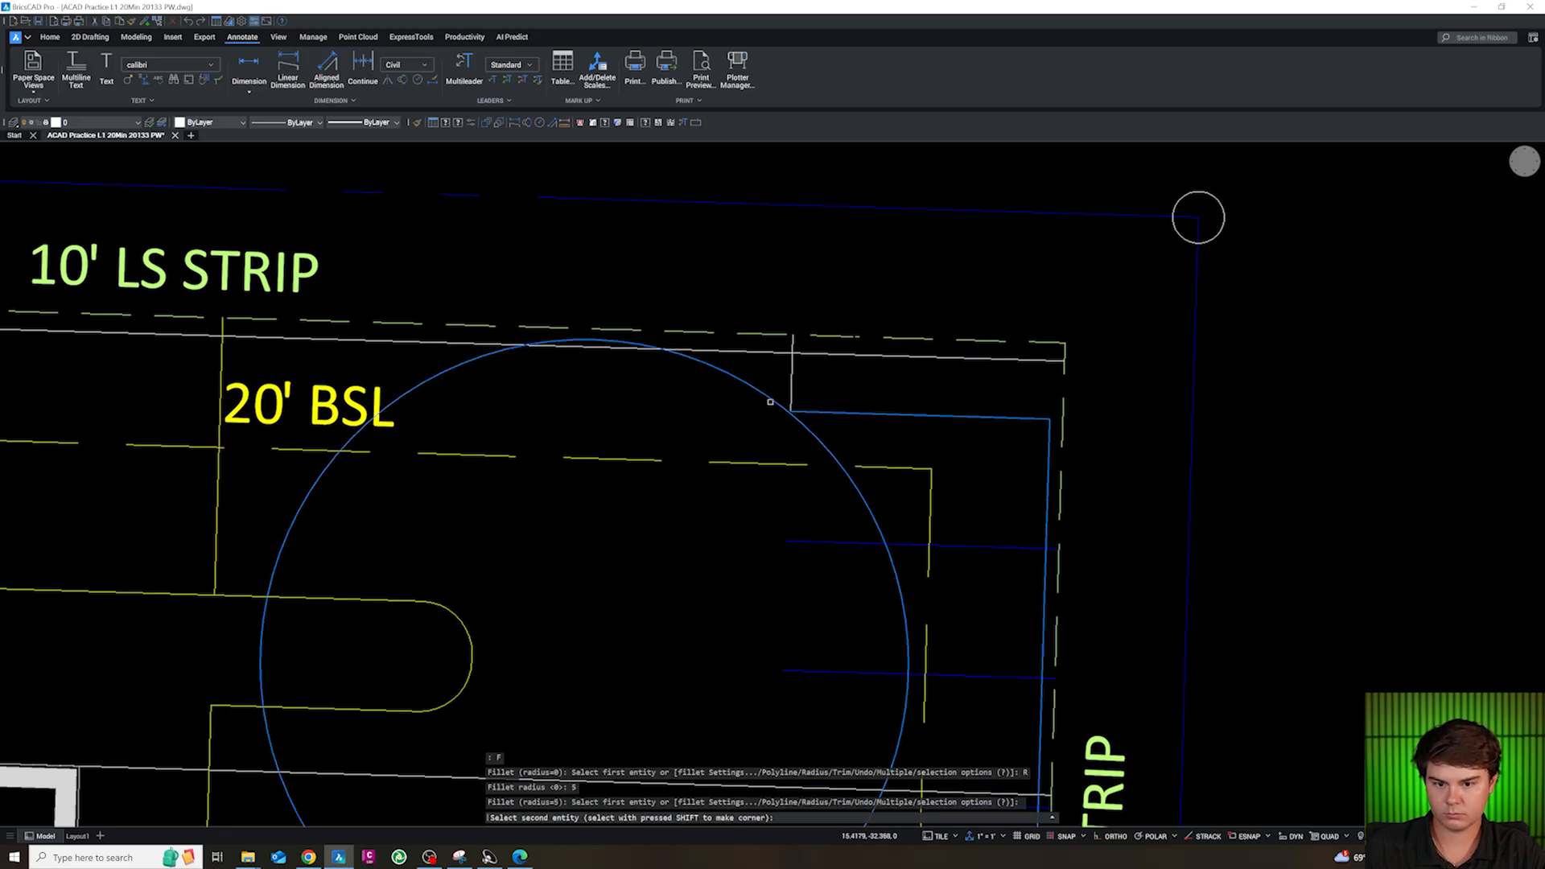
click(766, 396)
key(Return)
click(697, 361)
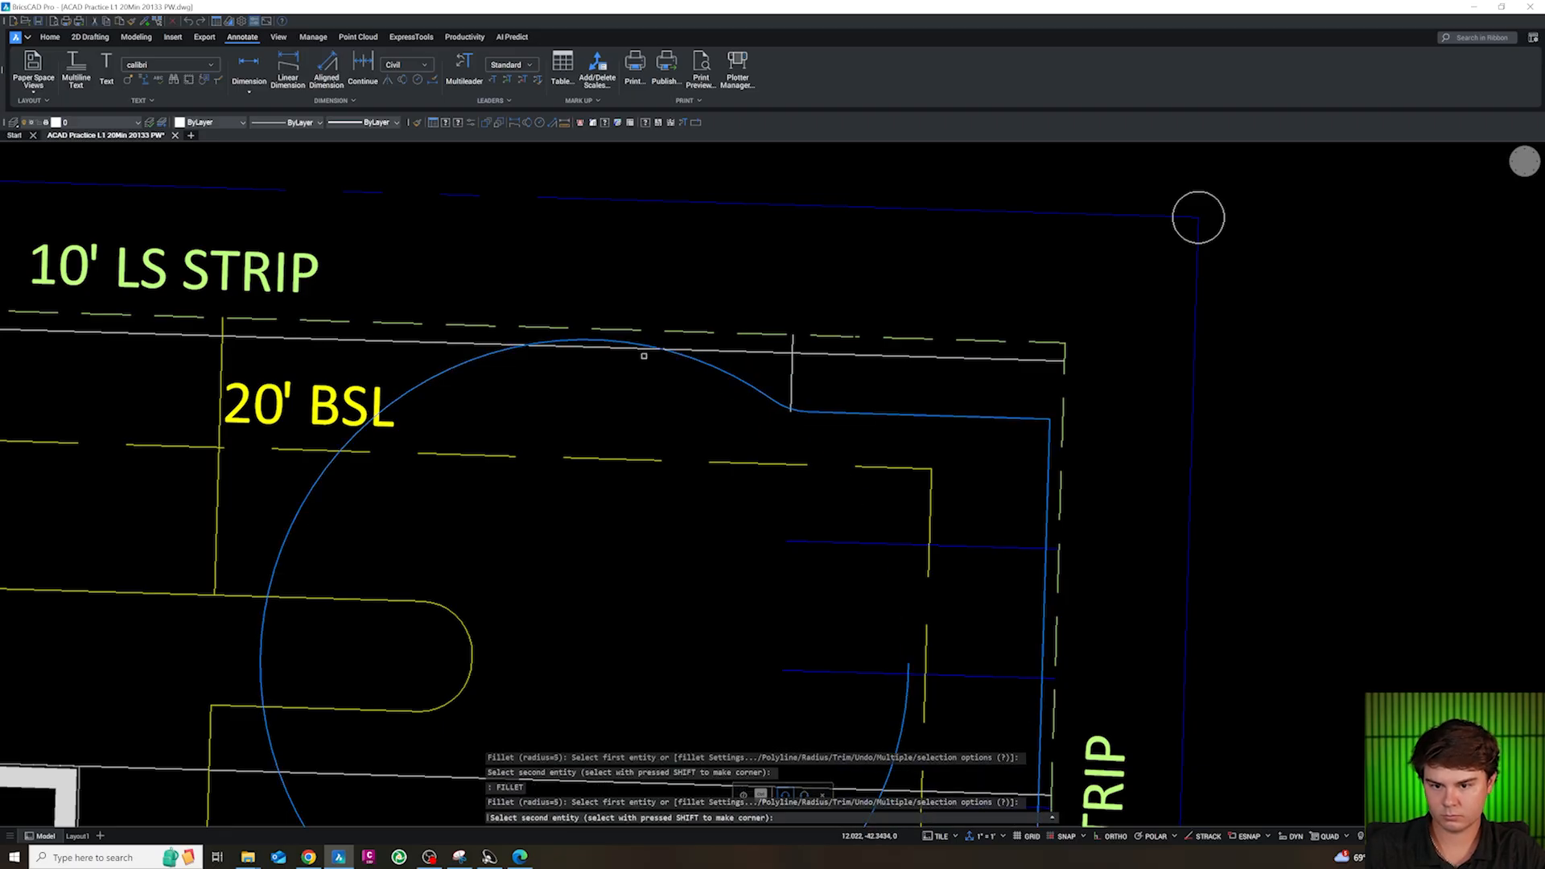
key(Escape)
scroll(965, 300, down, 2)
scroll(1342, 155, up, 3)
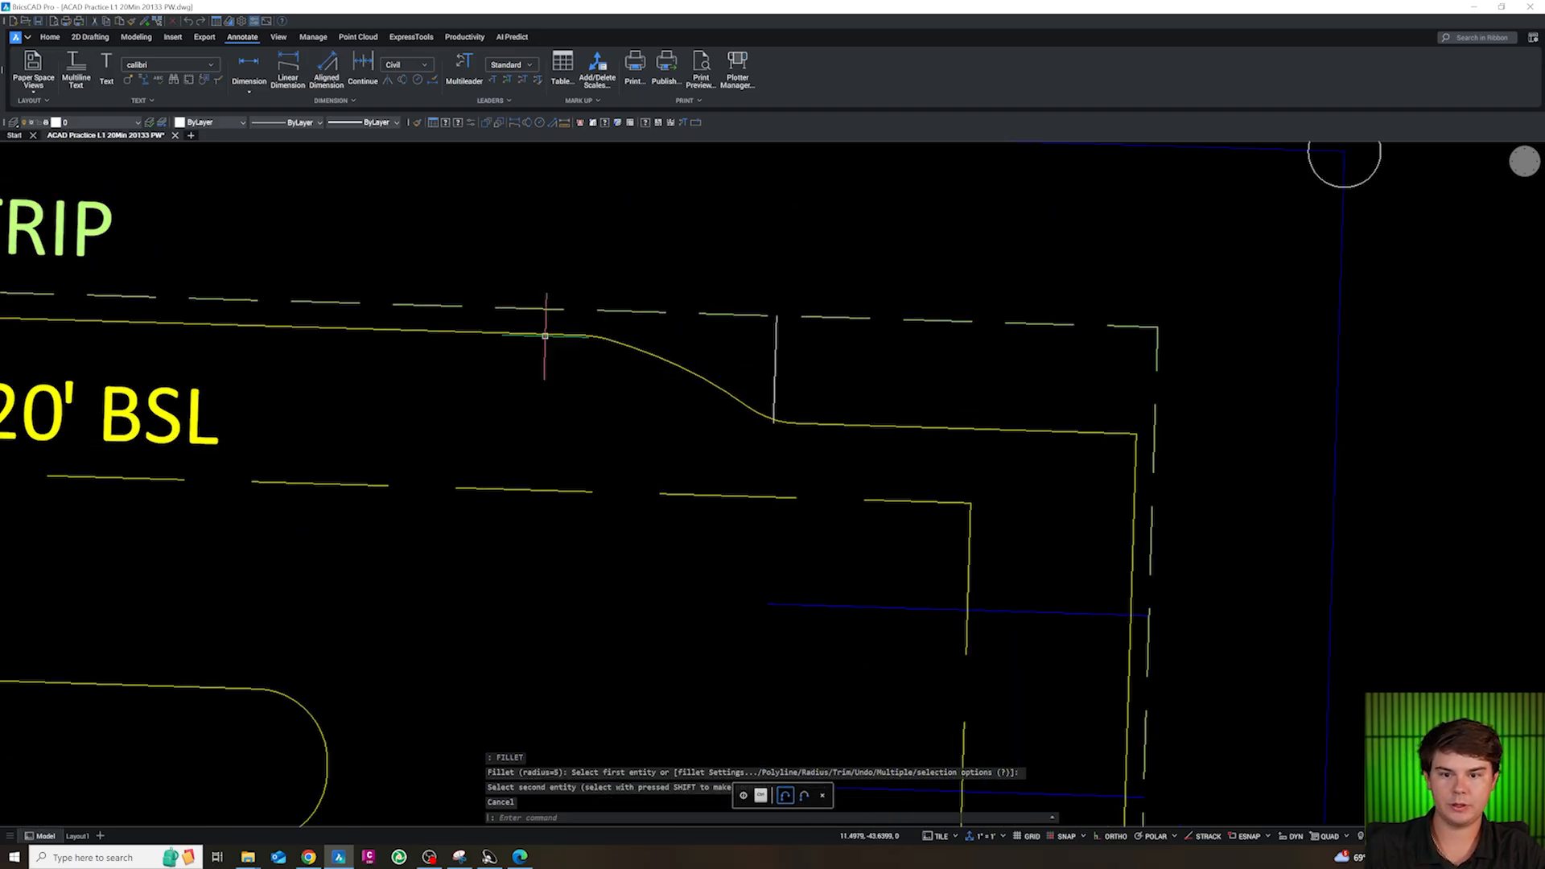
Review the finished curb lines on the site plan and find the SITE blocks in the block library
scroll(1062, 256, down, 2)
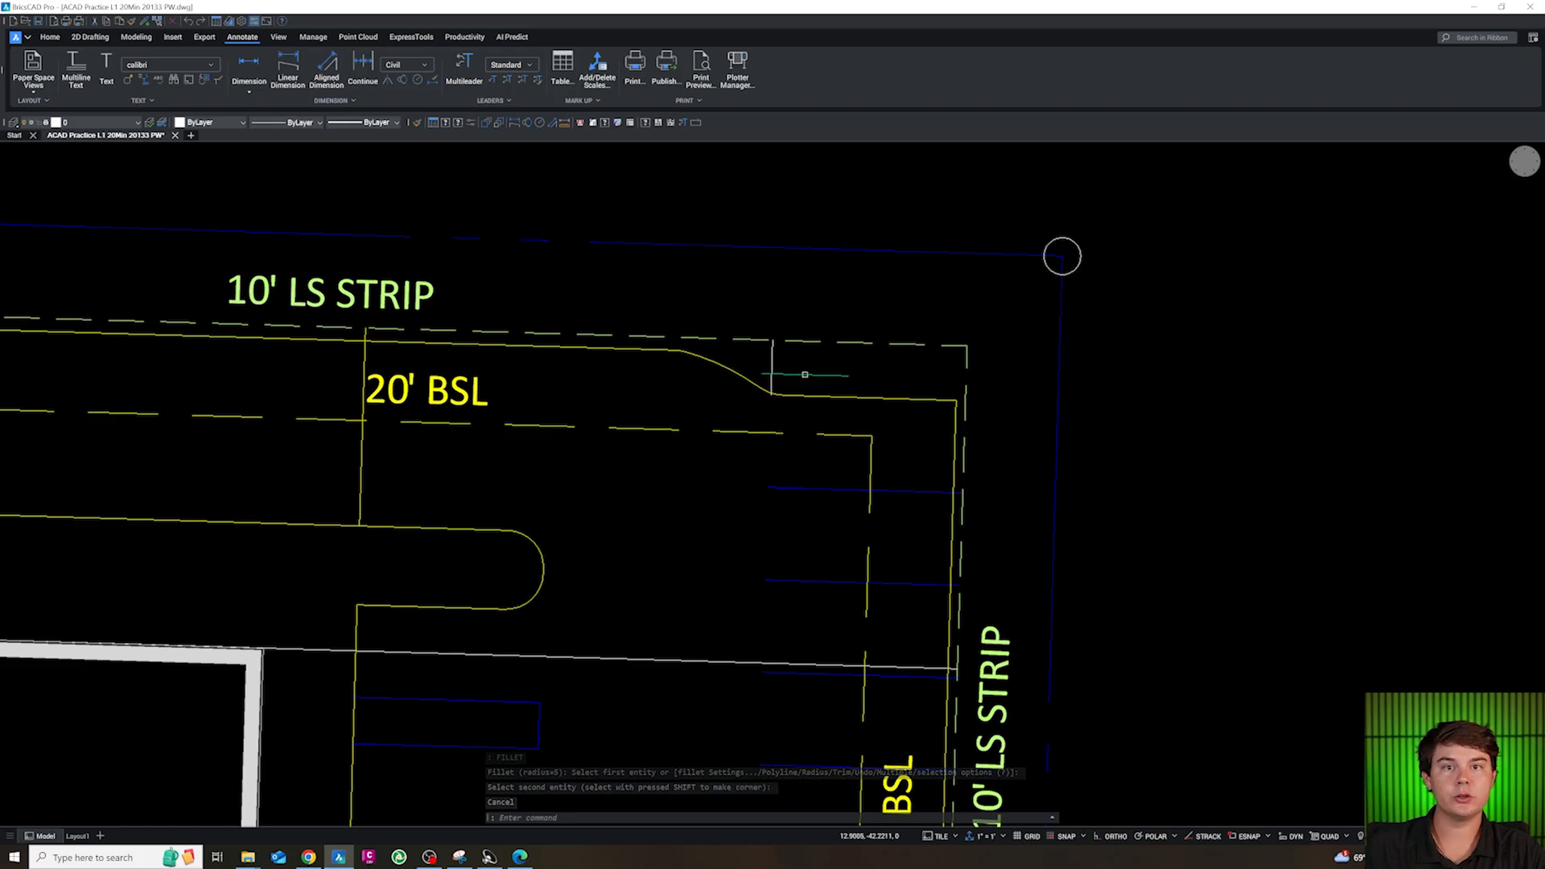
scroll(1062, 256, up, 1)
scroll(1052, 297, down, 4)
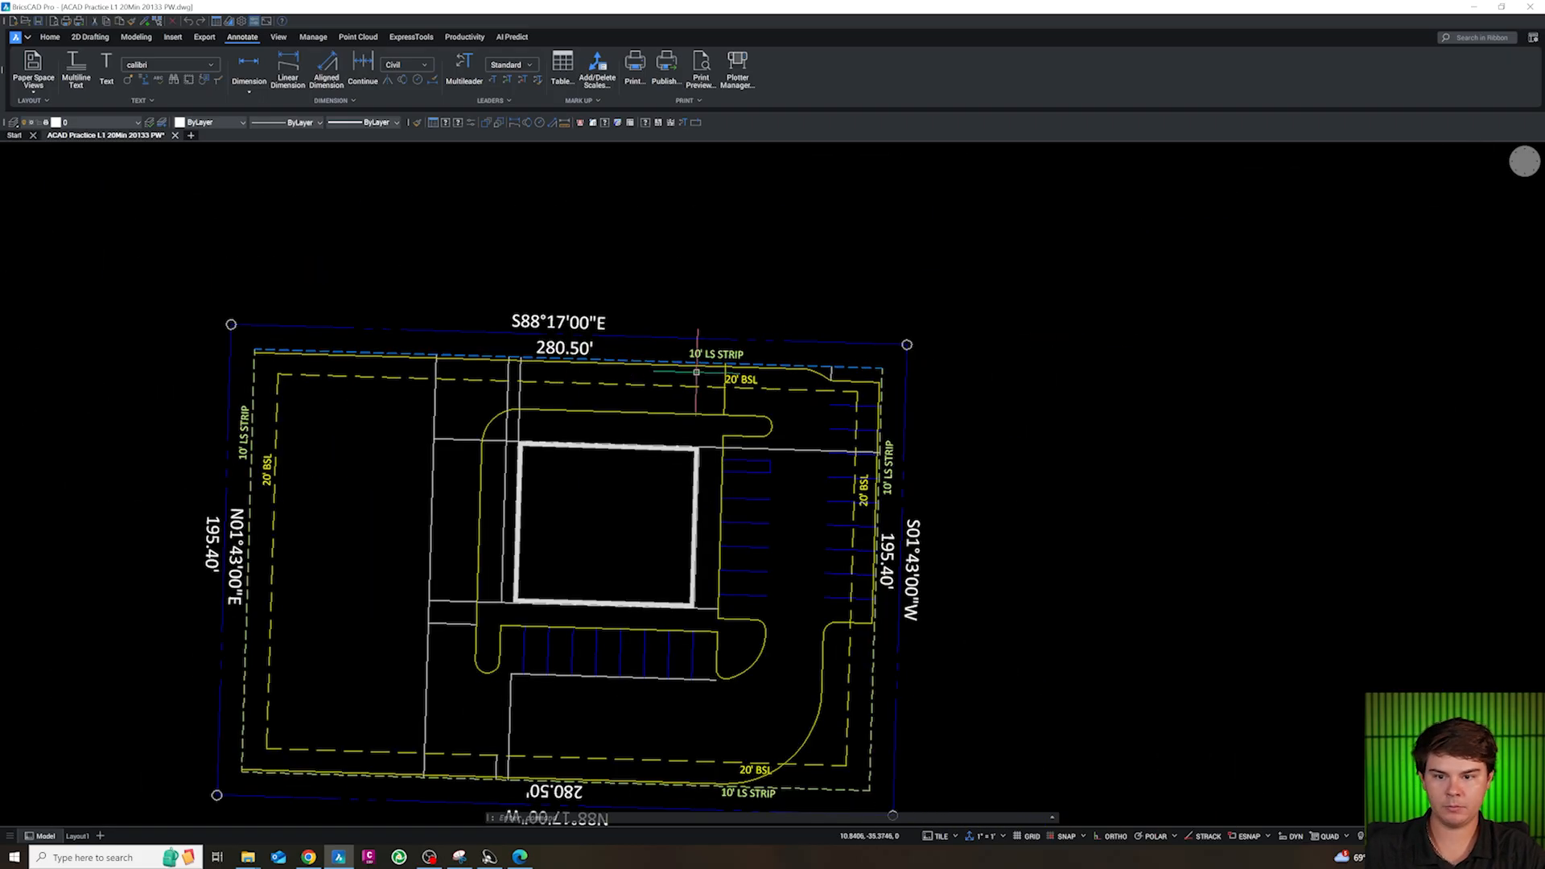
scroll(420, 370, up, 1)
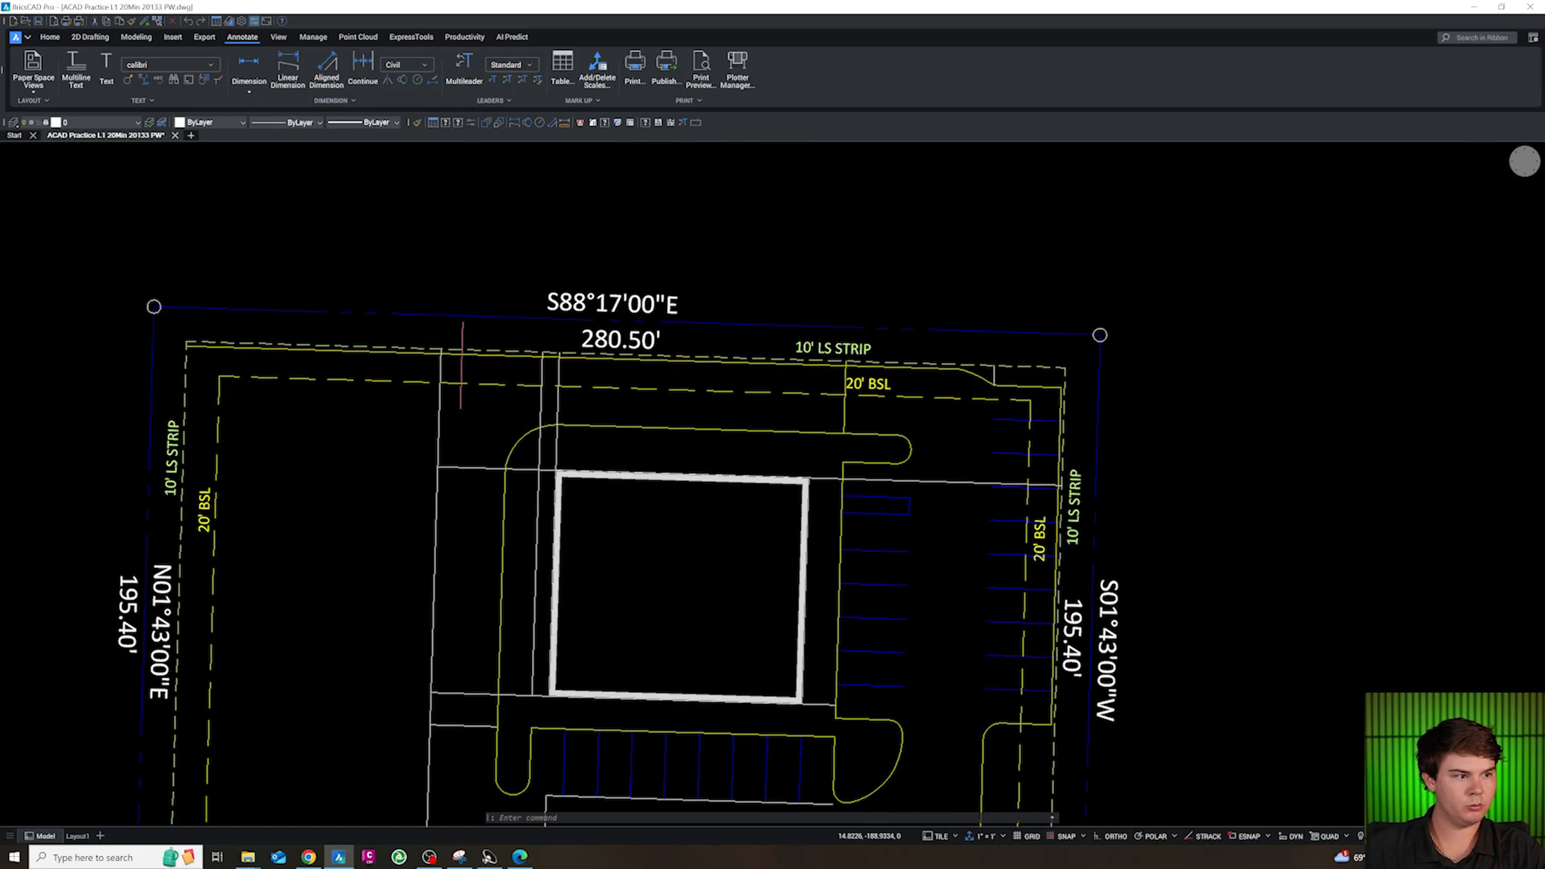
scroll(575, 443, down, 6)
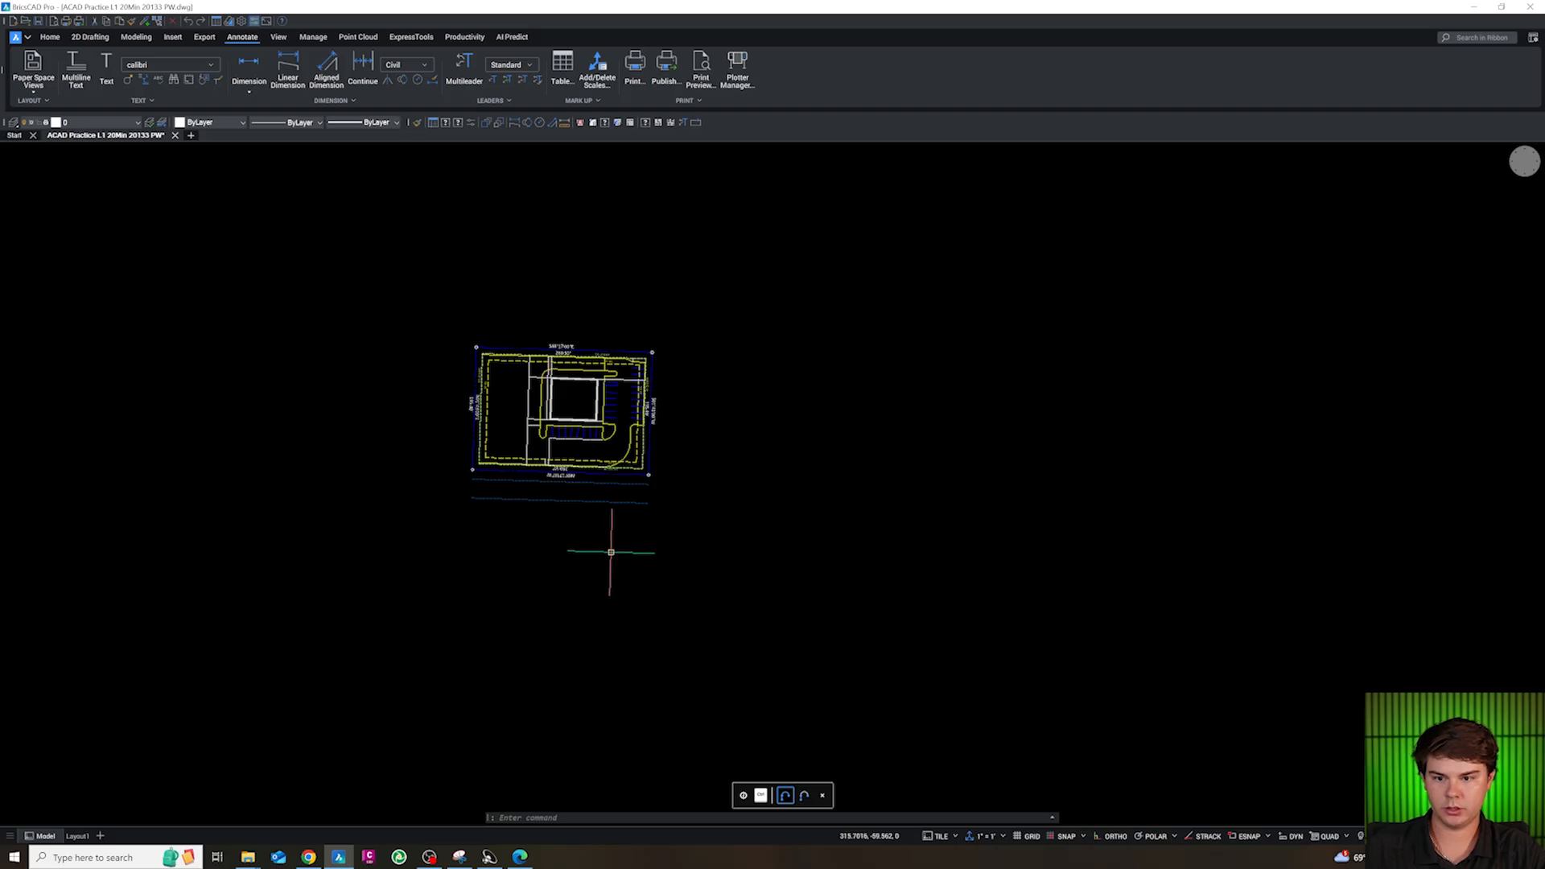
scroll(575, 442, down, 6)
scroll(483, 593, up, 10)
scroll(638, 557, down, 3)
scroll(573, 370, up, 5)
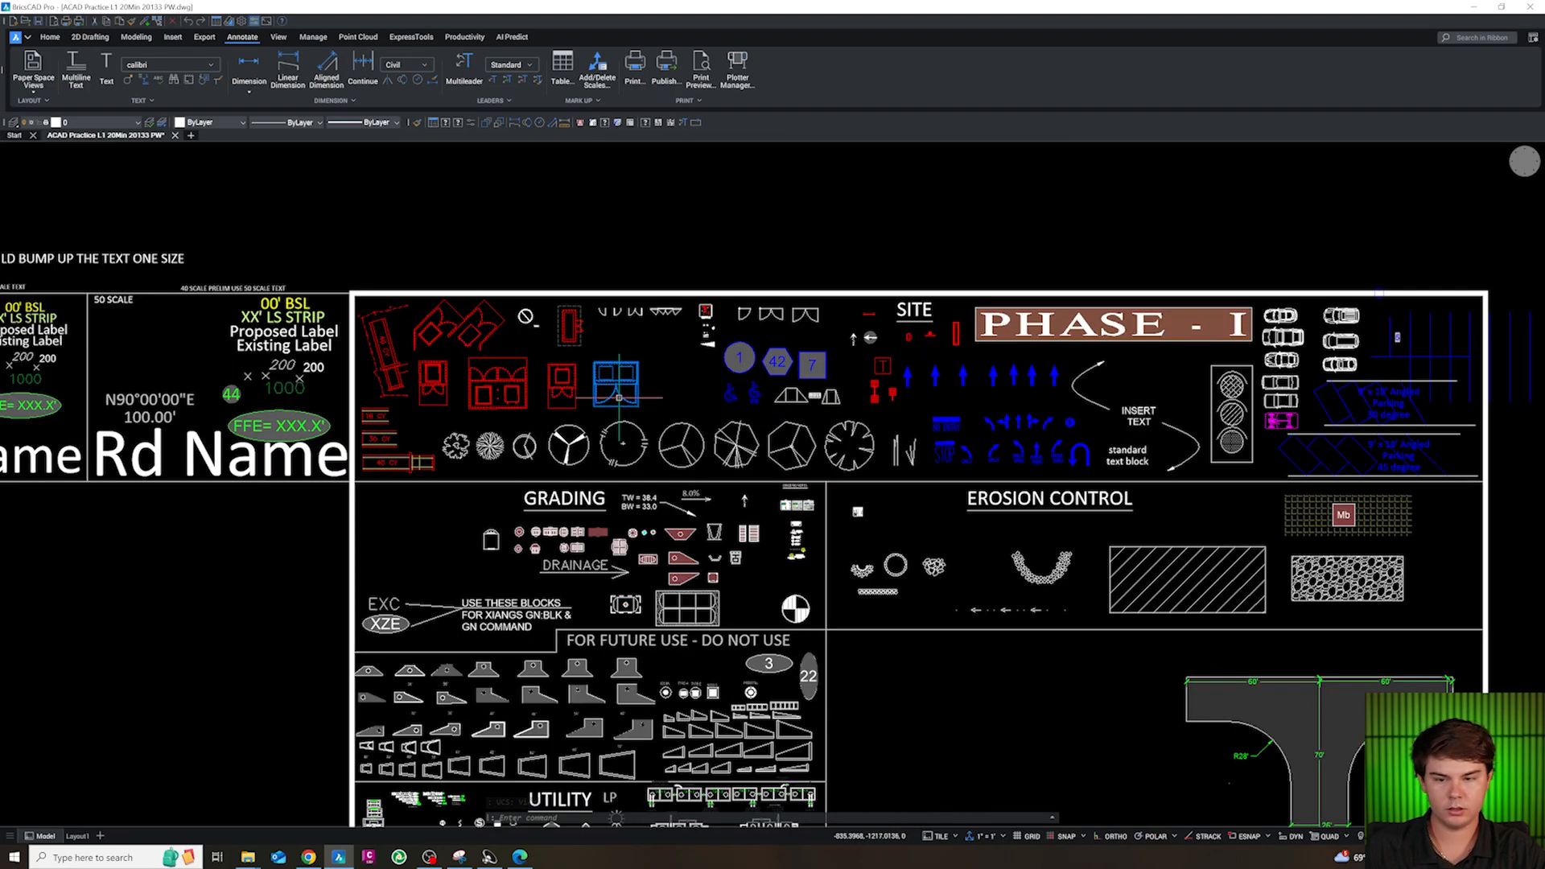
scroll(455, 392, up, 2)
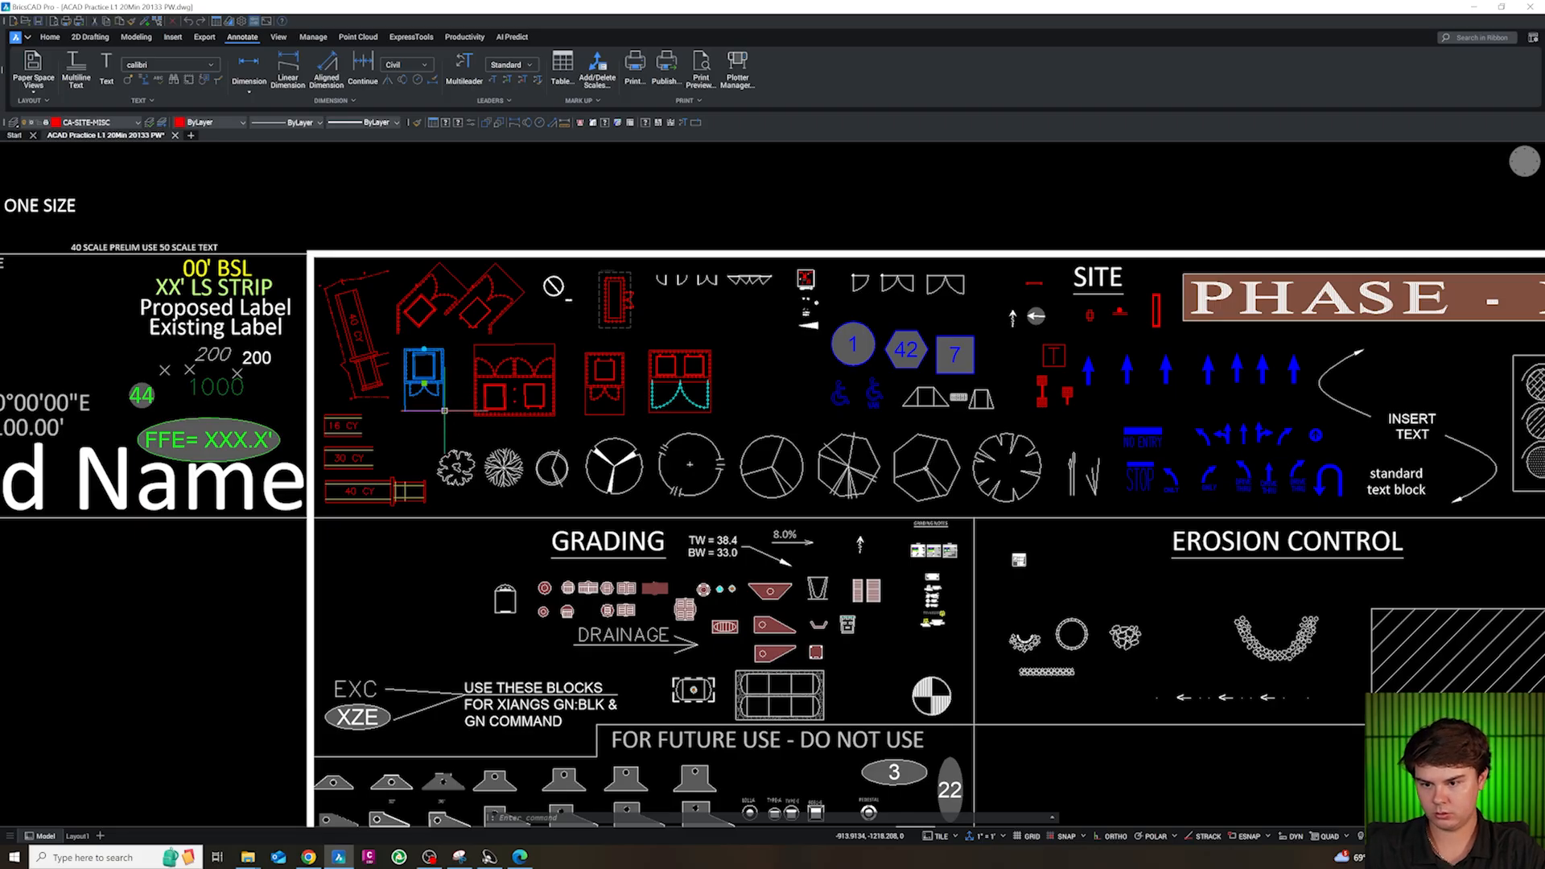
text(c)
key(Return)
scroll(601, 583, down, 10)
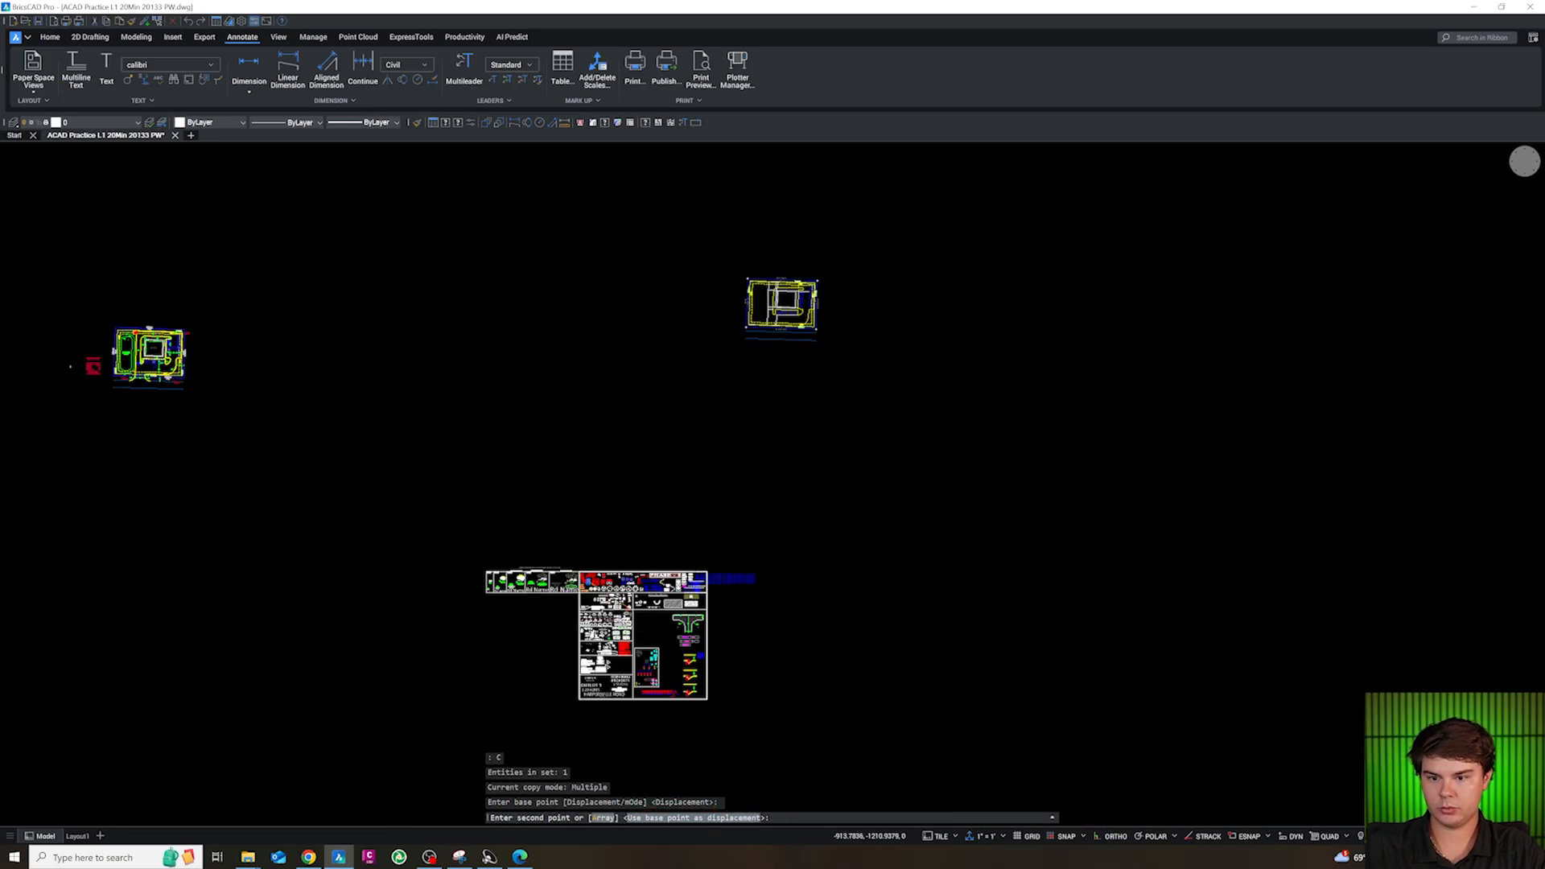
key(Escape)
Copy the single red compactor enclosure block with double gates from the SITE block library to the clipboard
scroll(601, 594, up, 10)
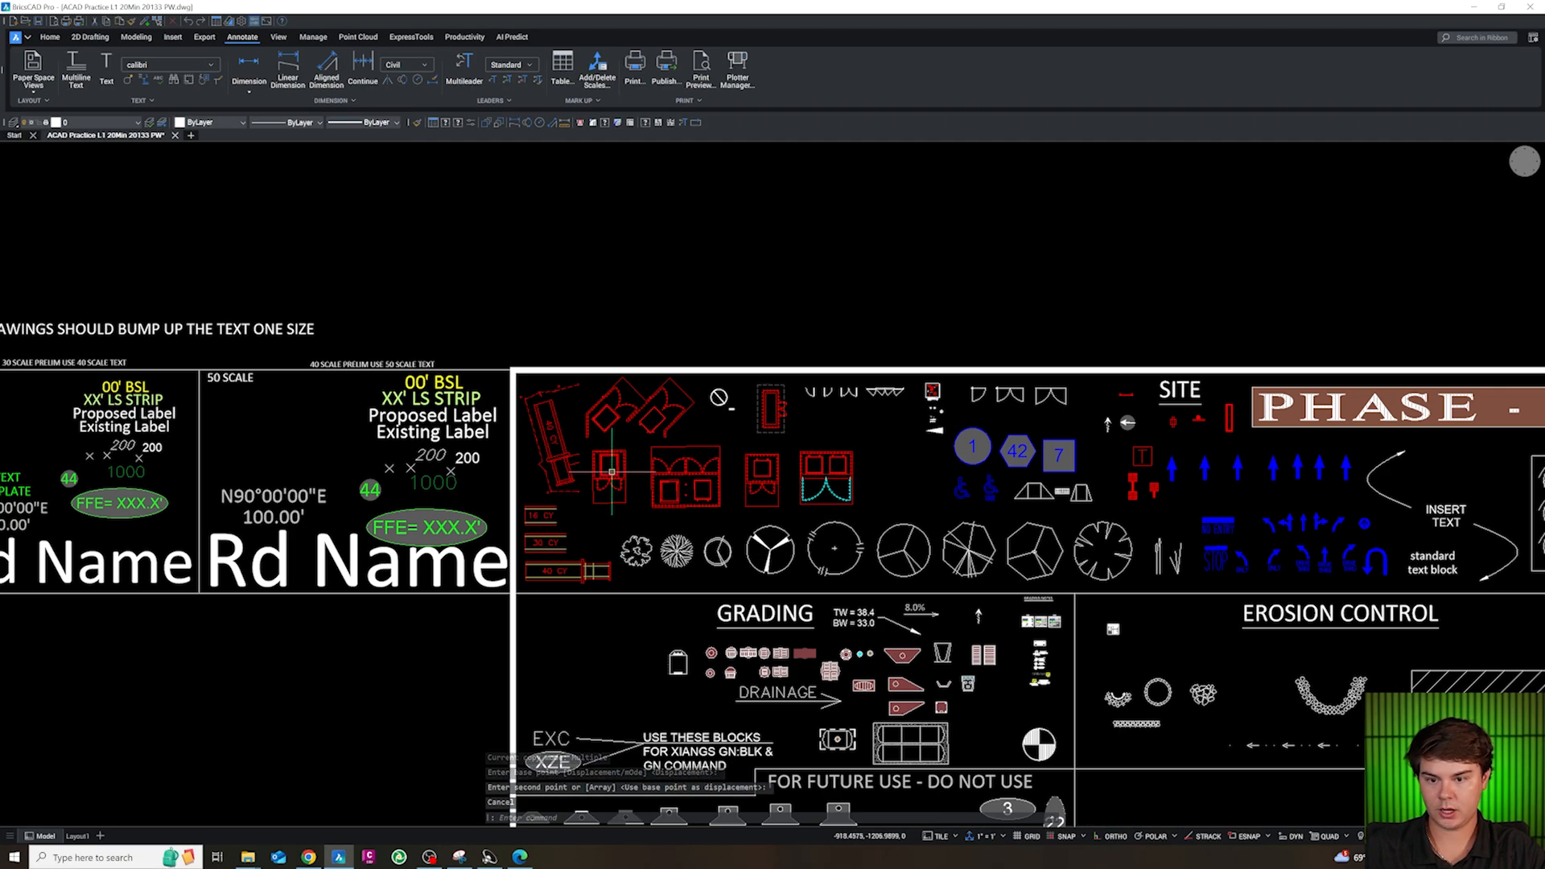
click(610, 487)
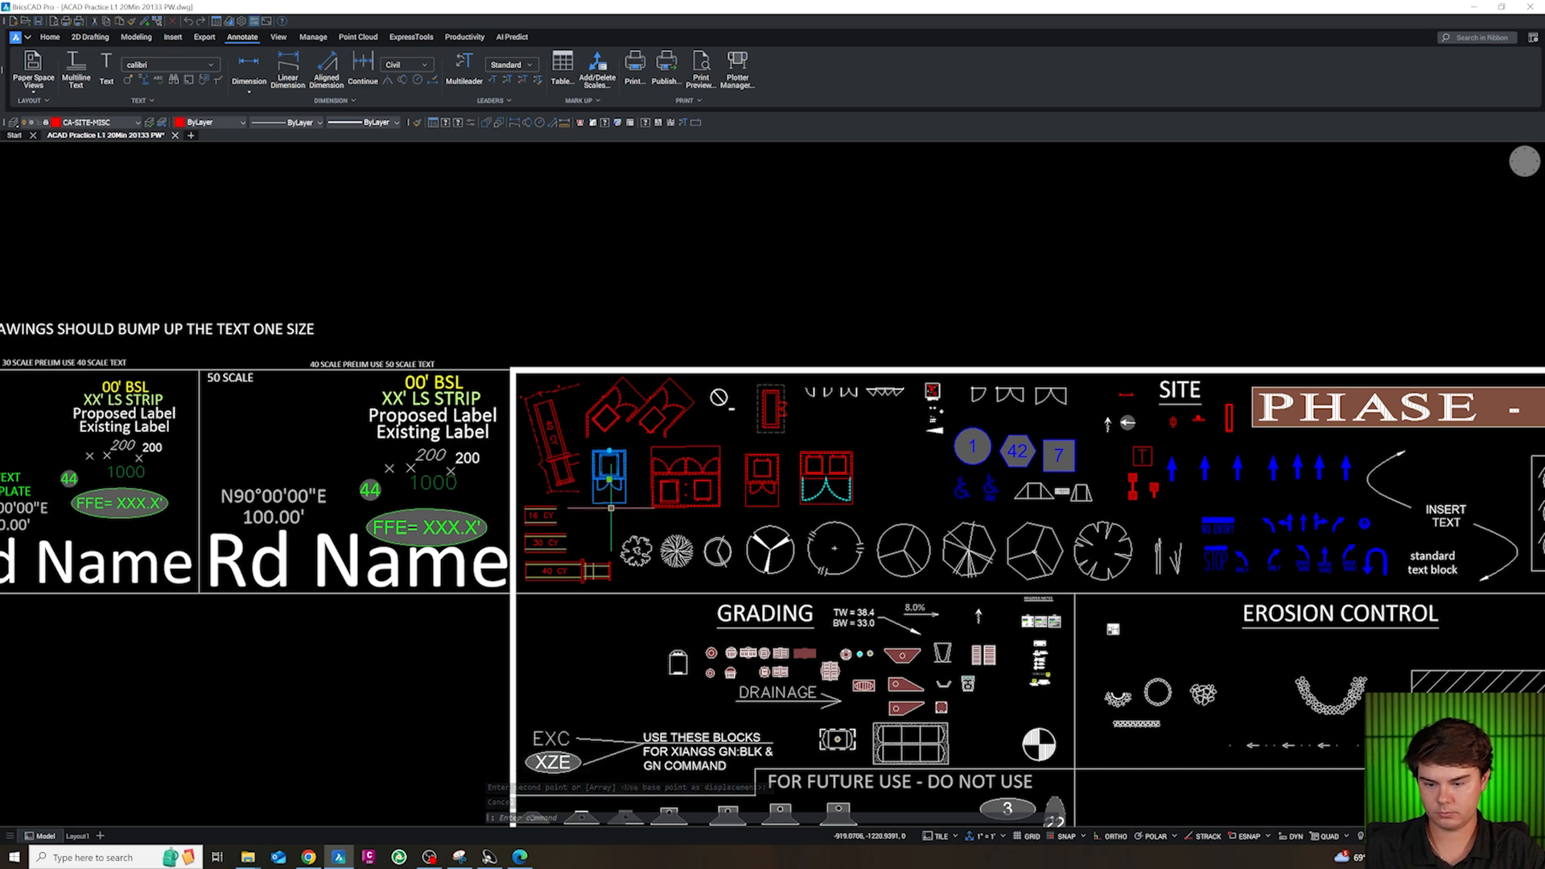
key(ctrl+c)
scroll(662, 565, down, 10)
scroll(745, 473, up, 10)
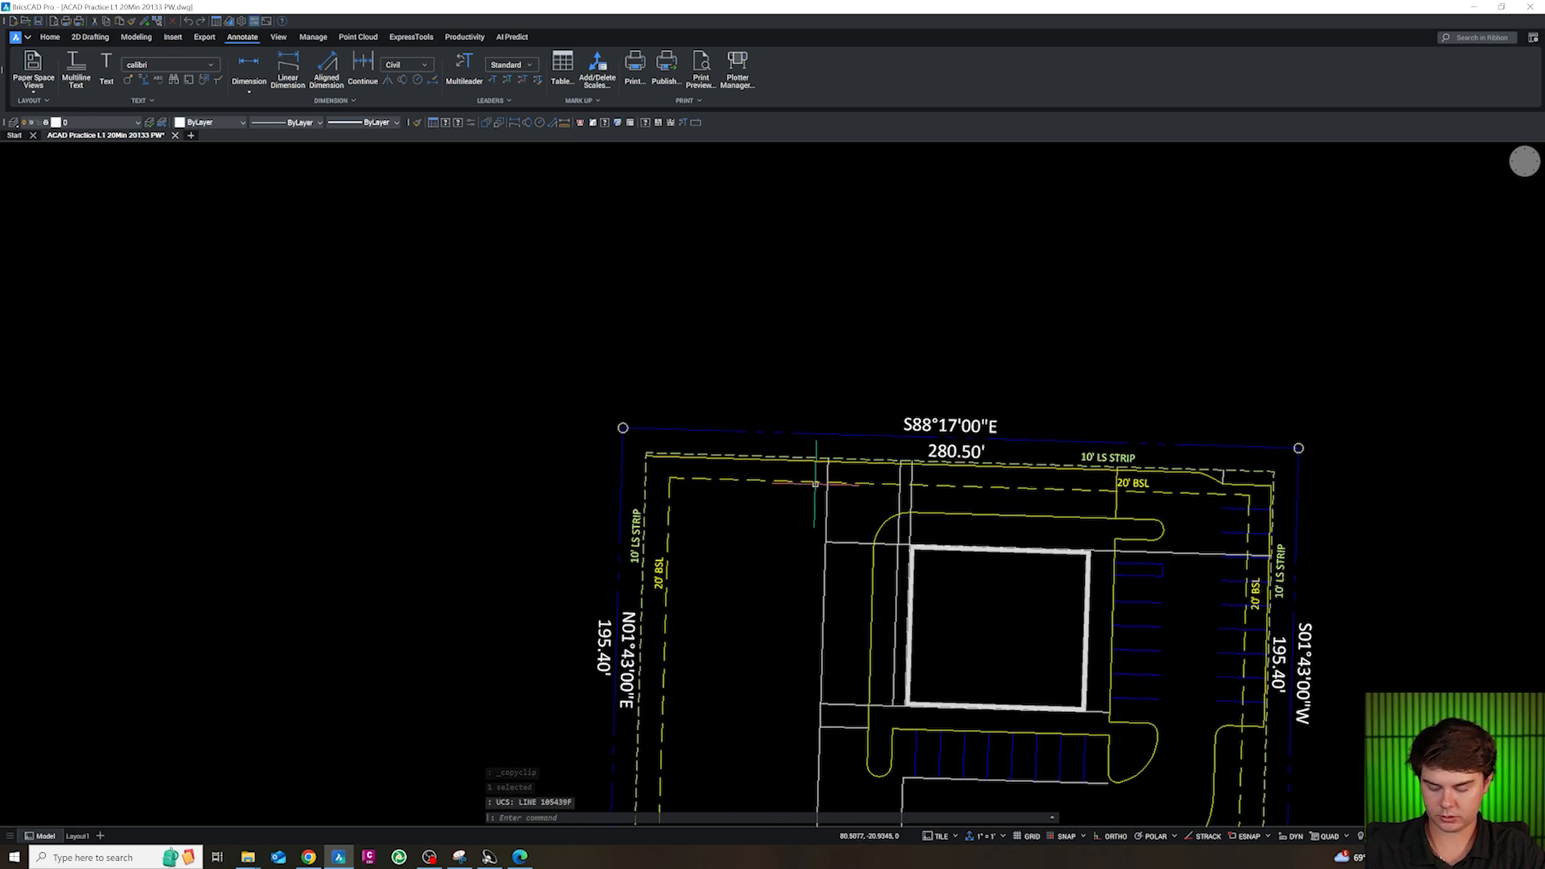
Paste the compactor enclosure block northwest of the building and rotate it so its gates face east
key(ctrl+v)
scroll(816, 484, up, 3)
click(754, 535)
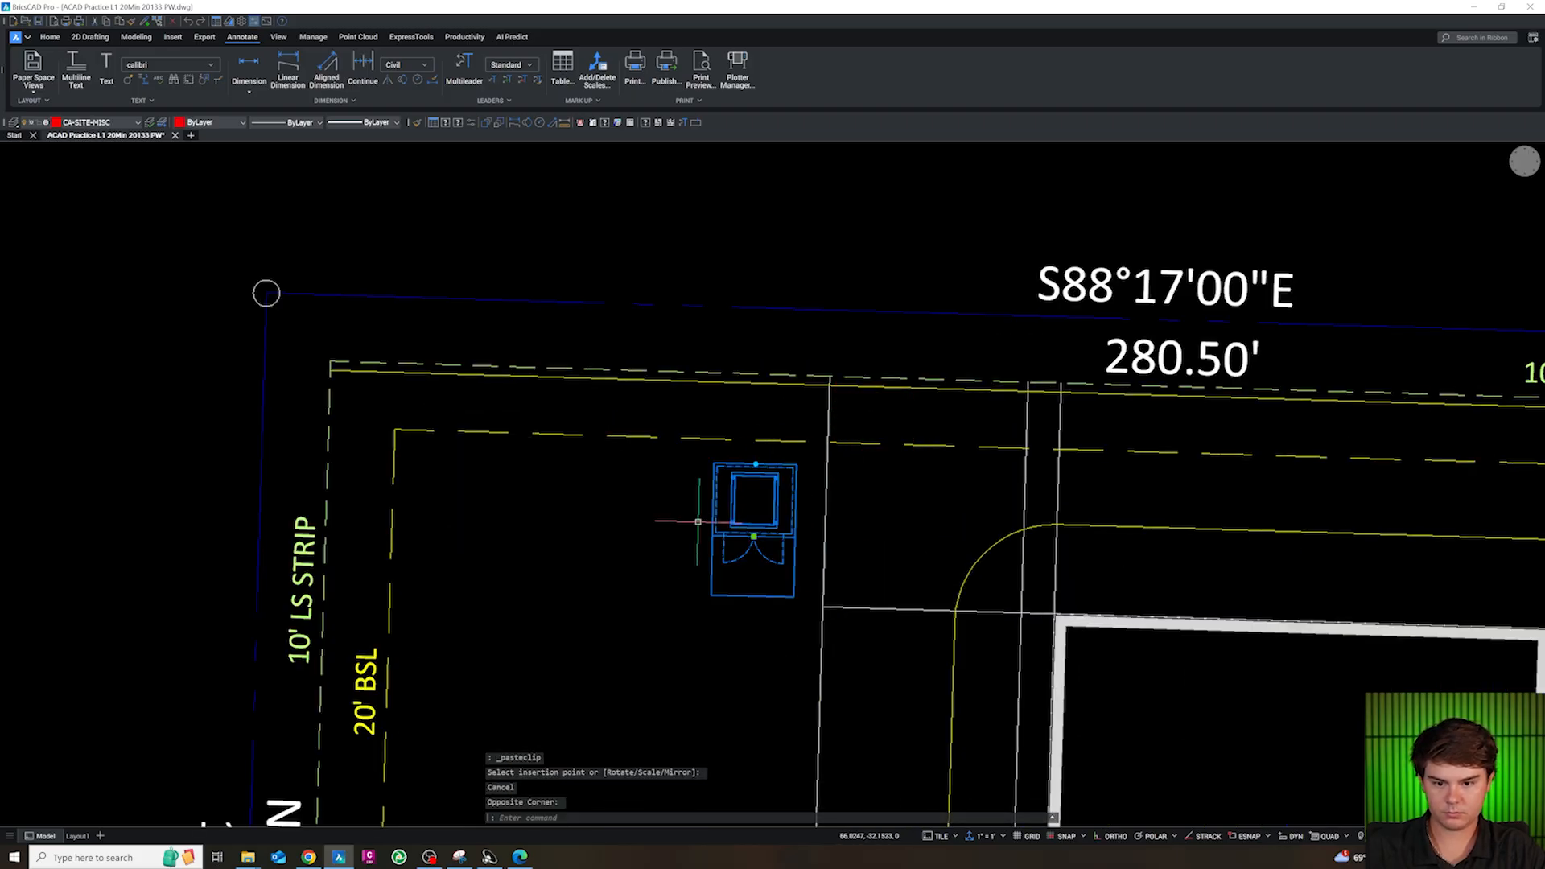
text(ro)
key(Return)
click(754, 535)
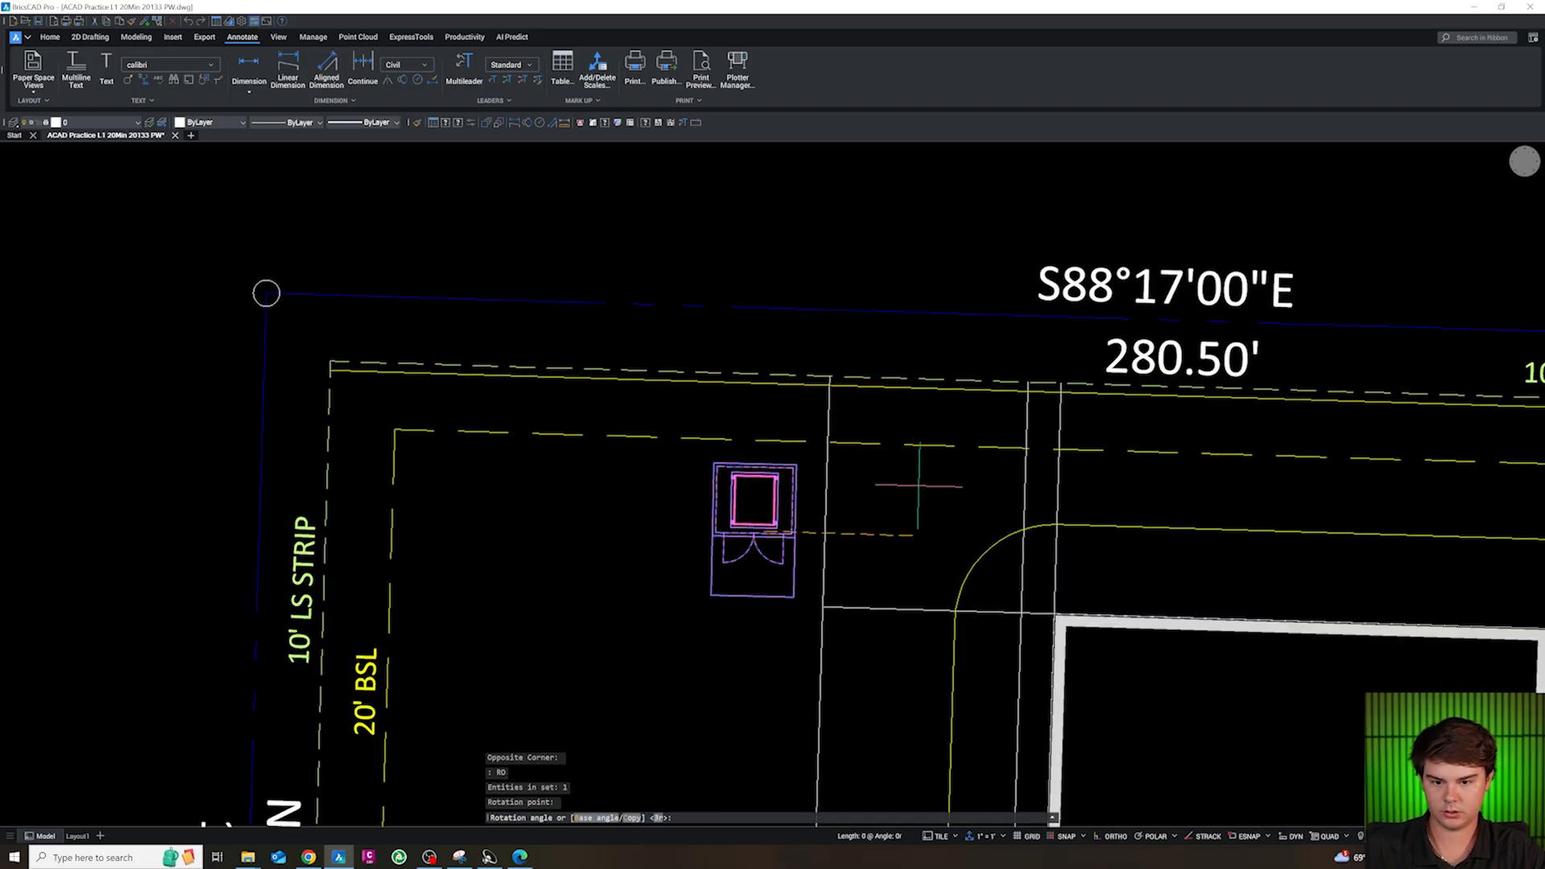
key(Escape)
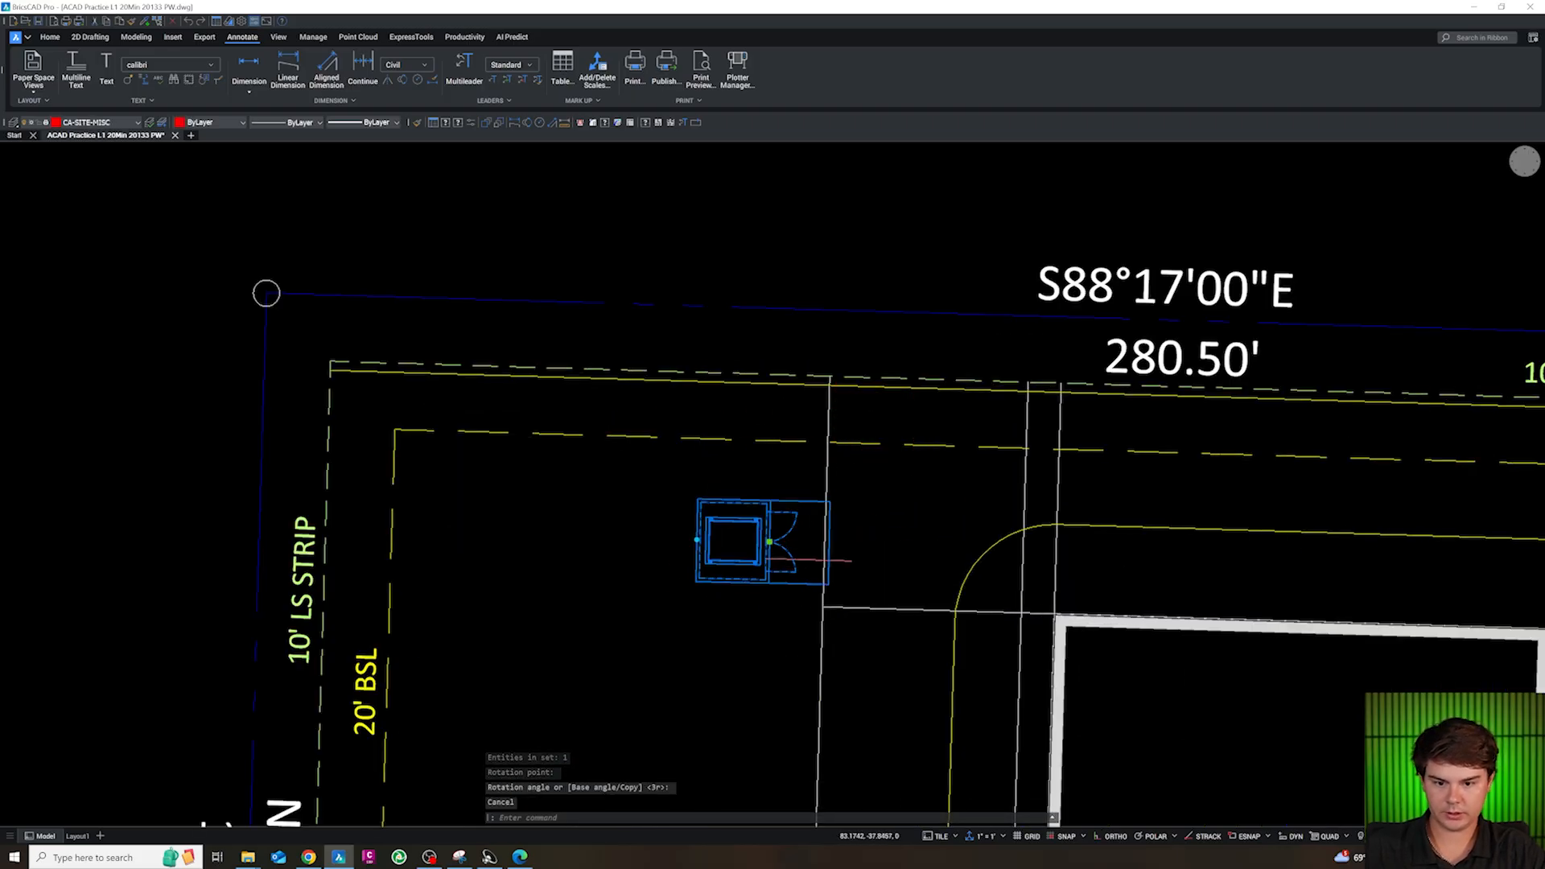
Move the compactor enclosure up to the north curb line, over the upper end of the vertical construction line
click(769, 543)
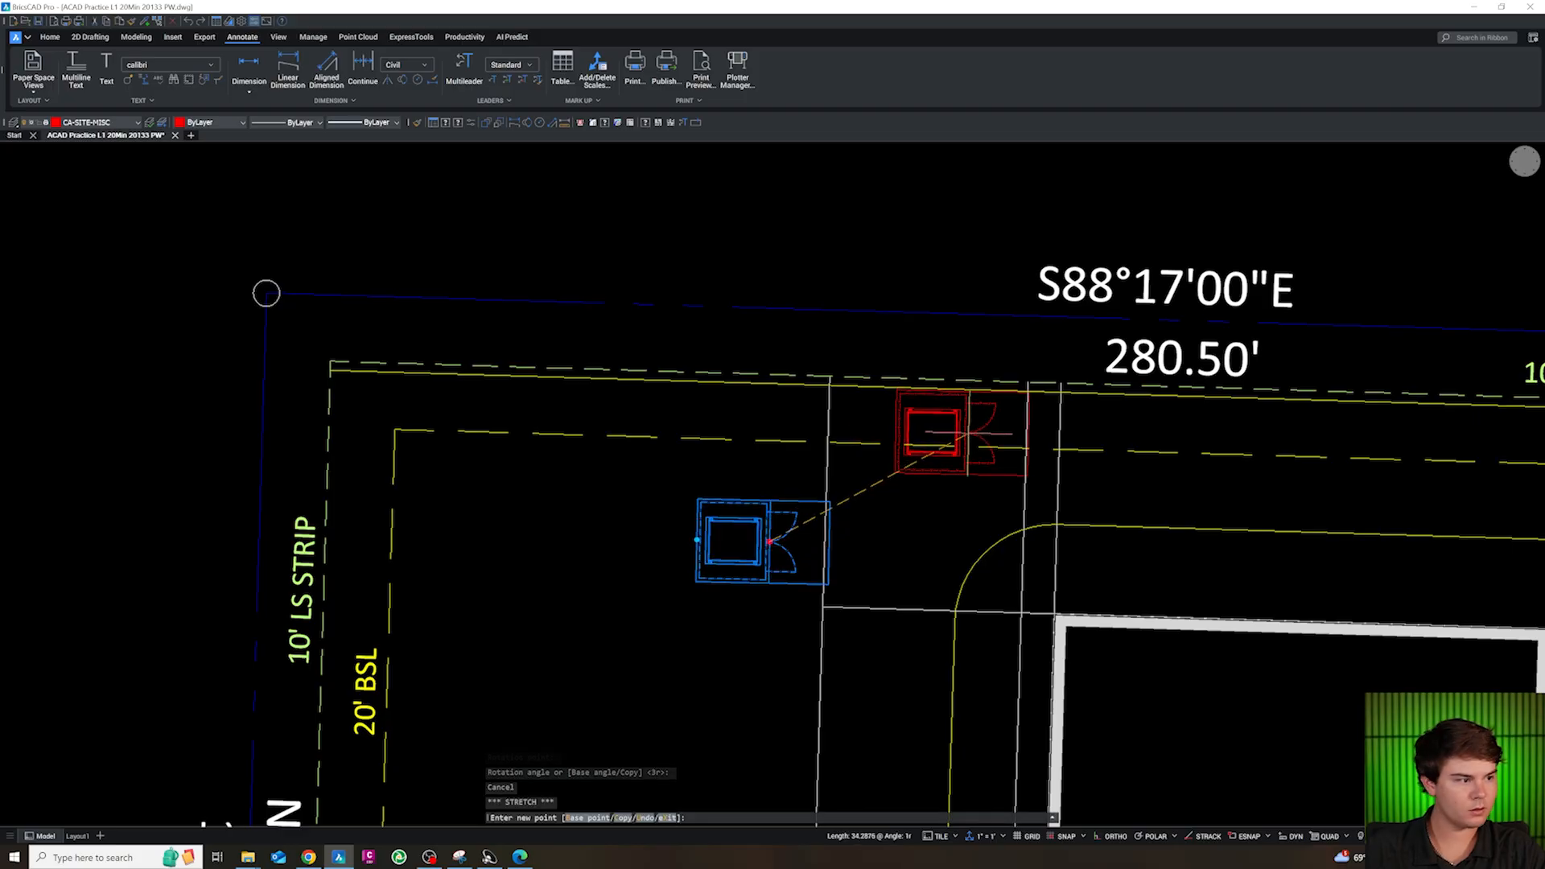
scroll(890, 433, down, 3)
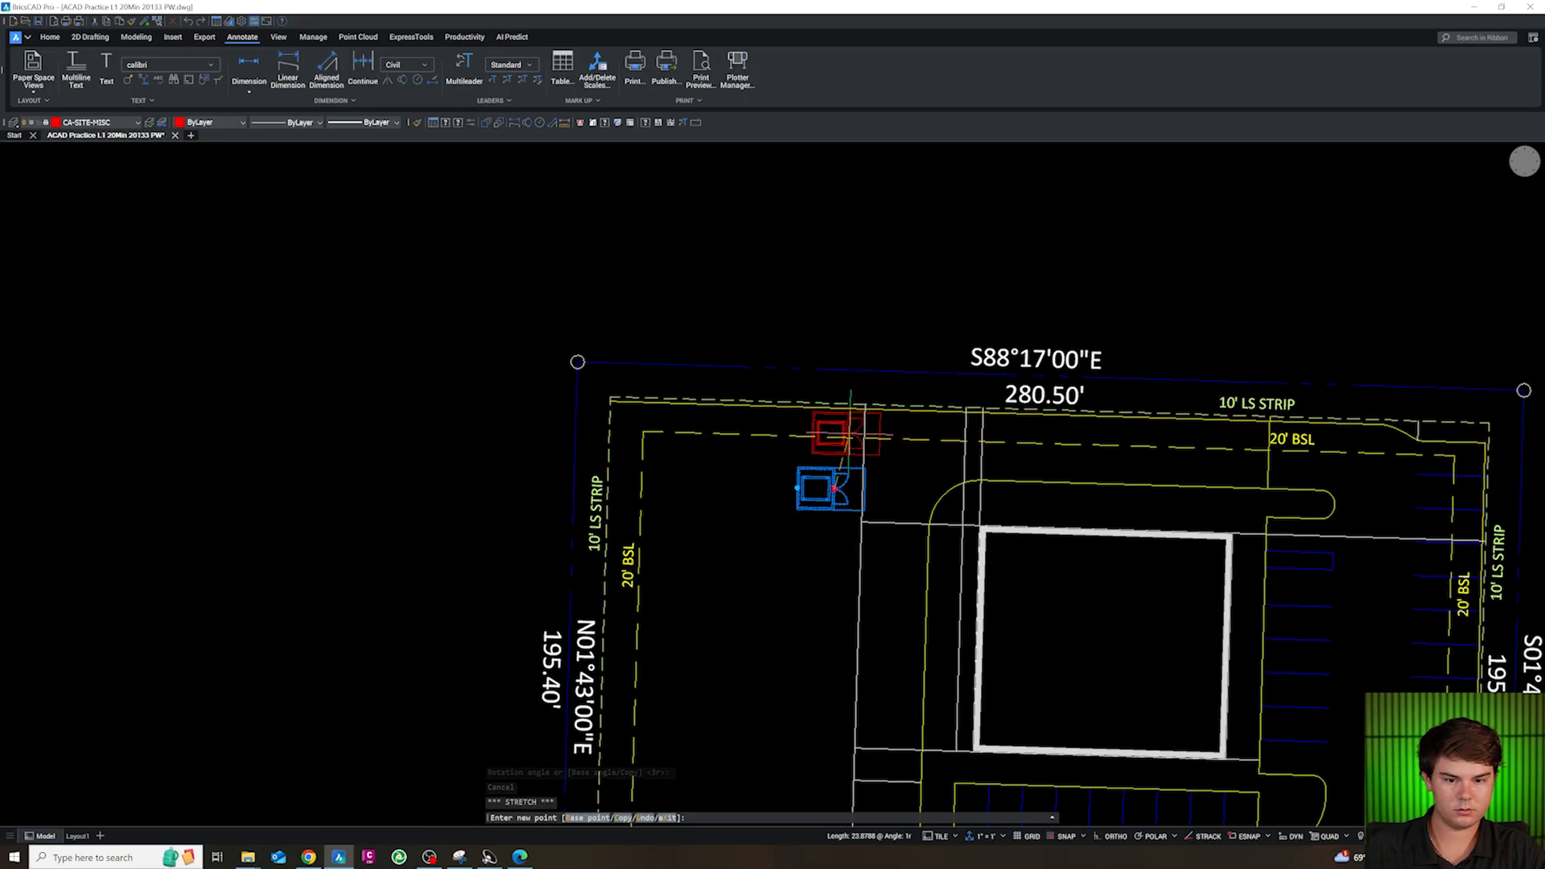
scroll(837, 433, up, 3)
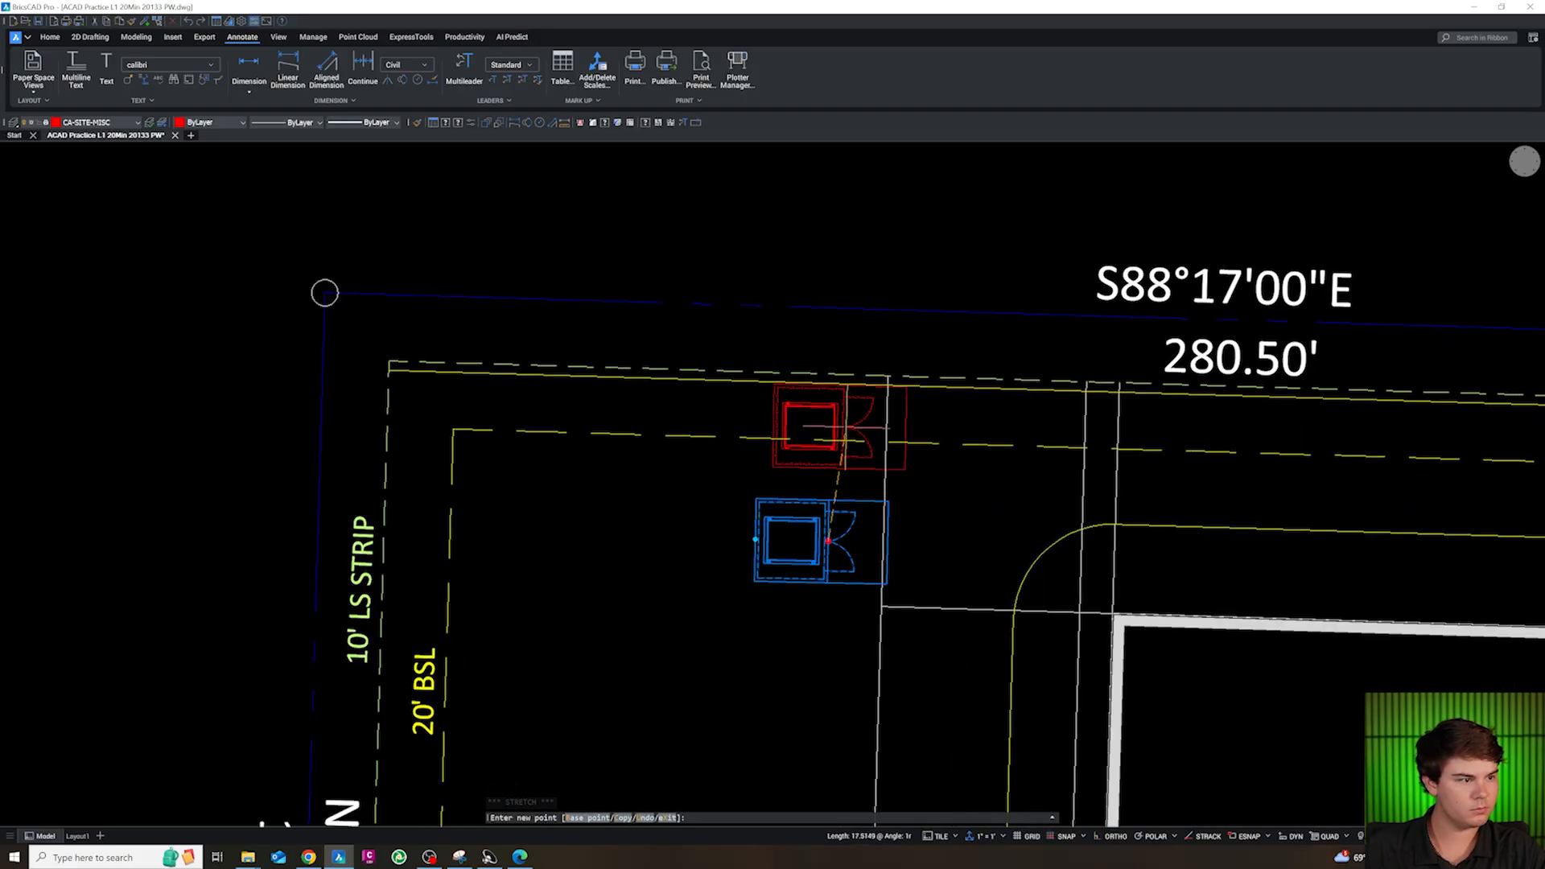
click(869, 428)
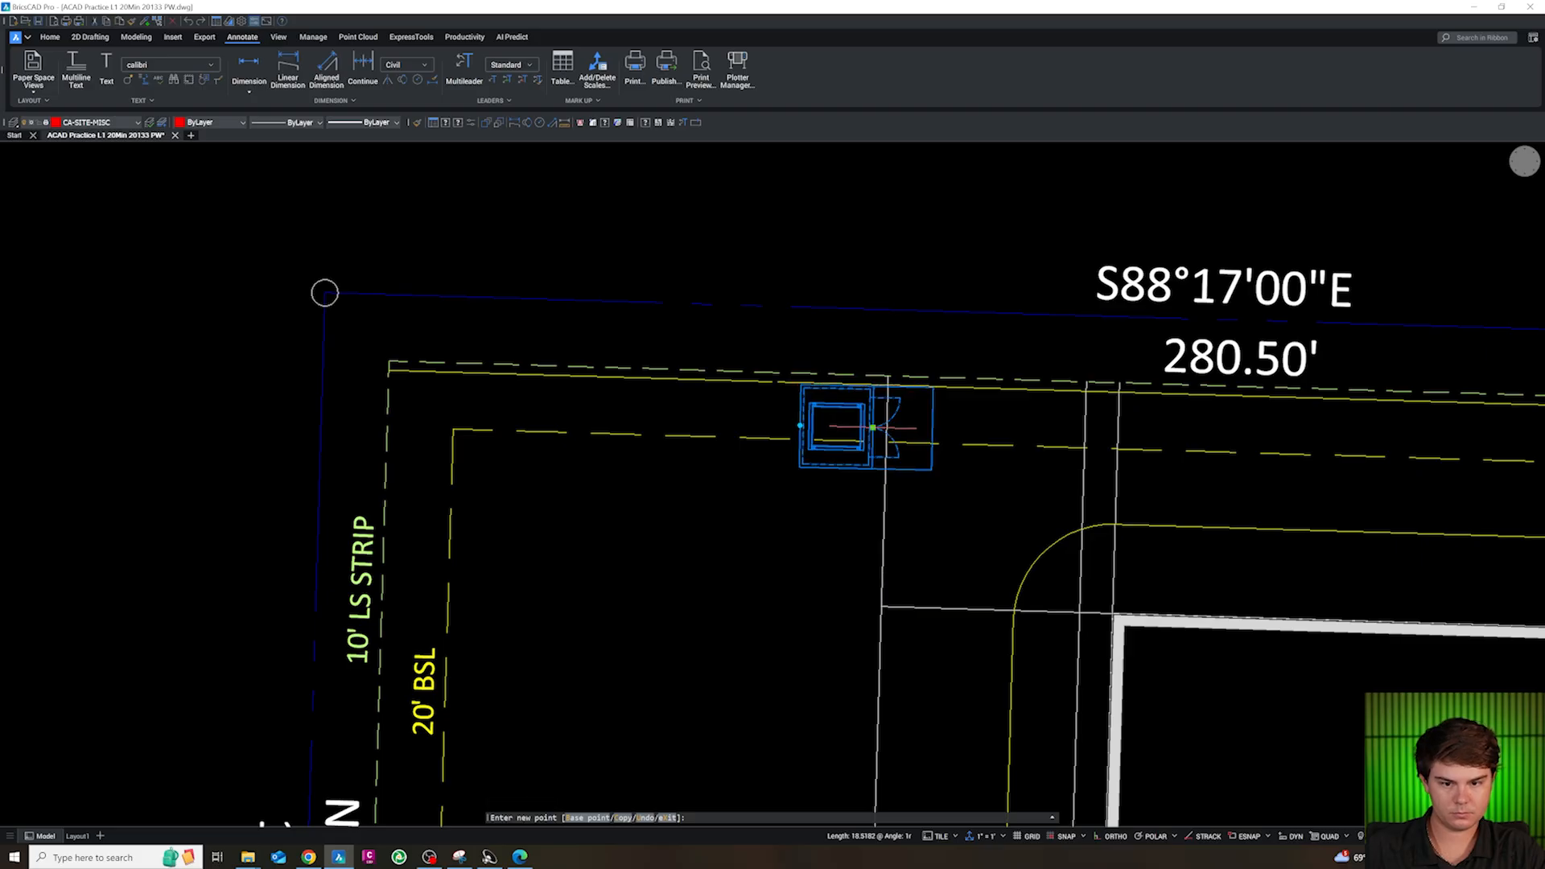
key(Escape)
scroll(842, 405, up, 4)
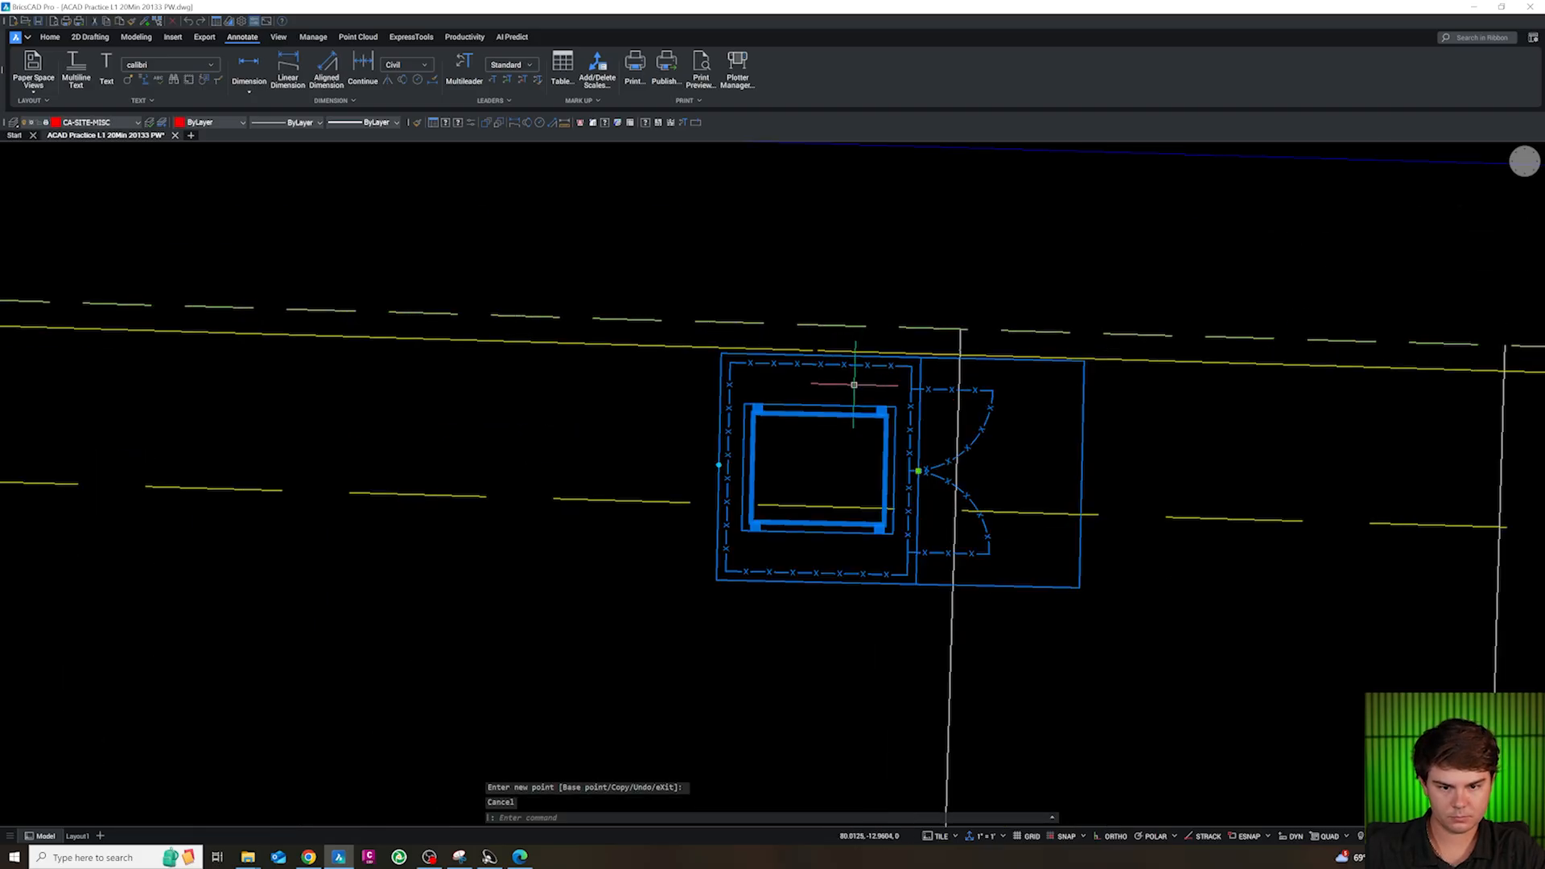
Move the enclosure from the top endpoint of its gate line to the apparent intersection of the vertical construction line and north curb line
click(895, 548)
text(M)
key(Return)
shift+right_click(924, 293)
click(966, 346)
click(924, 356)
shift+right_click(962, 355)
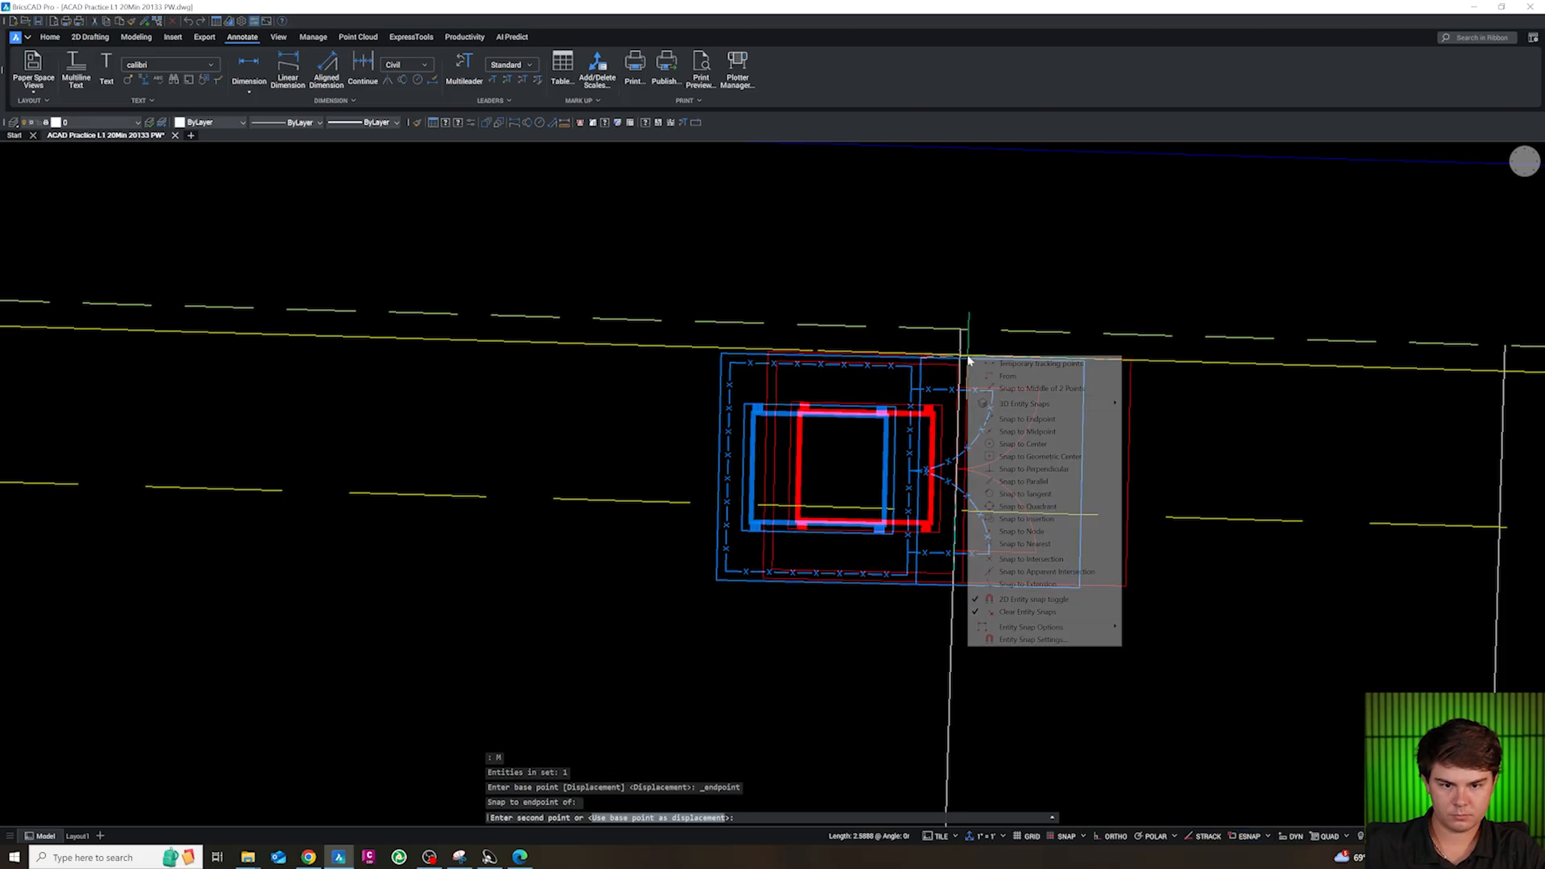
click(1006, 448)
key(Escape)
key(Escape)
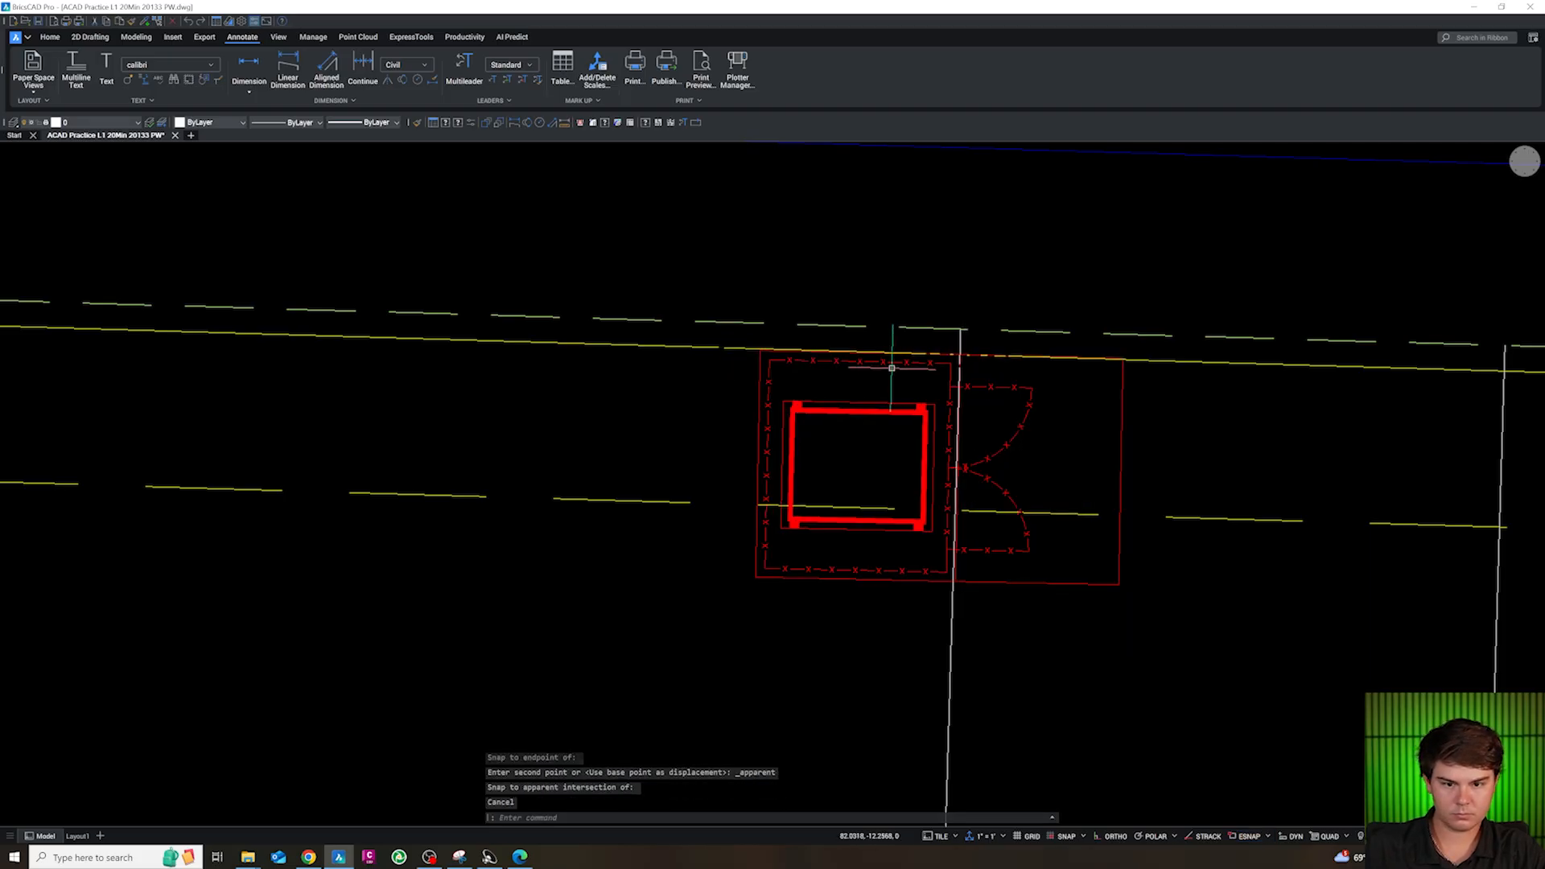
Try to trim the vertical construction line where it crosses the enclosure's south edge
scroll(960, 354, down, 5)
scroll(1063, 411, up, 4)
key(Escape)
scroll(648, 428, down, 2)
text(tr)
key(Return)
scroll(645, 423, up, 3)
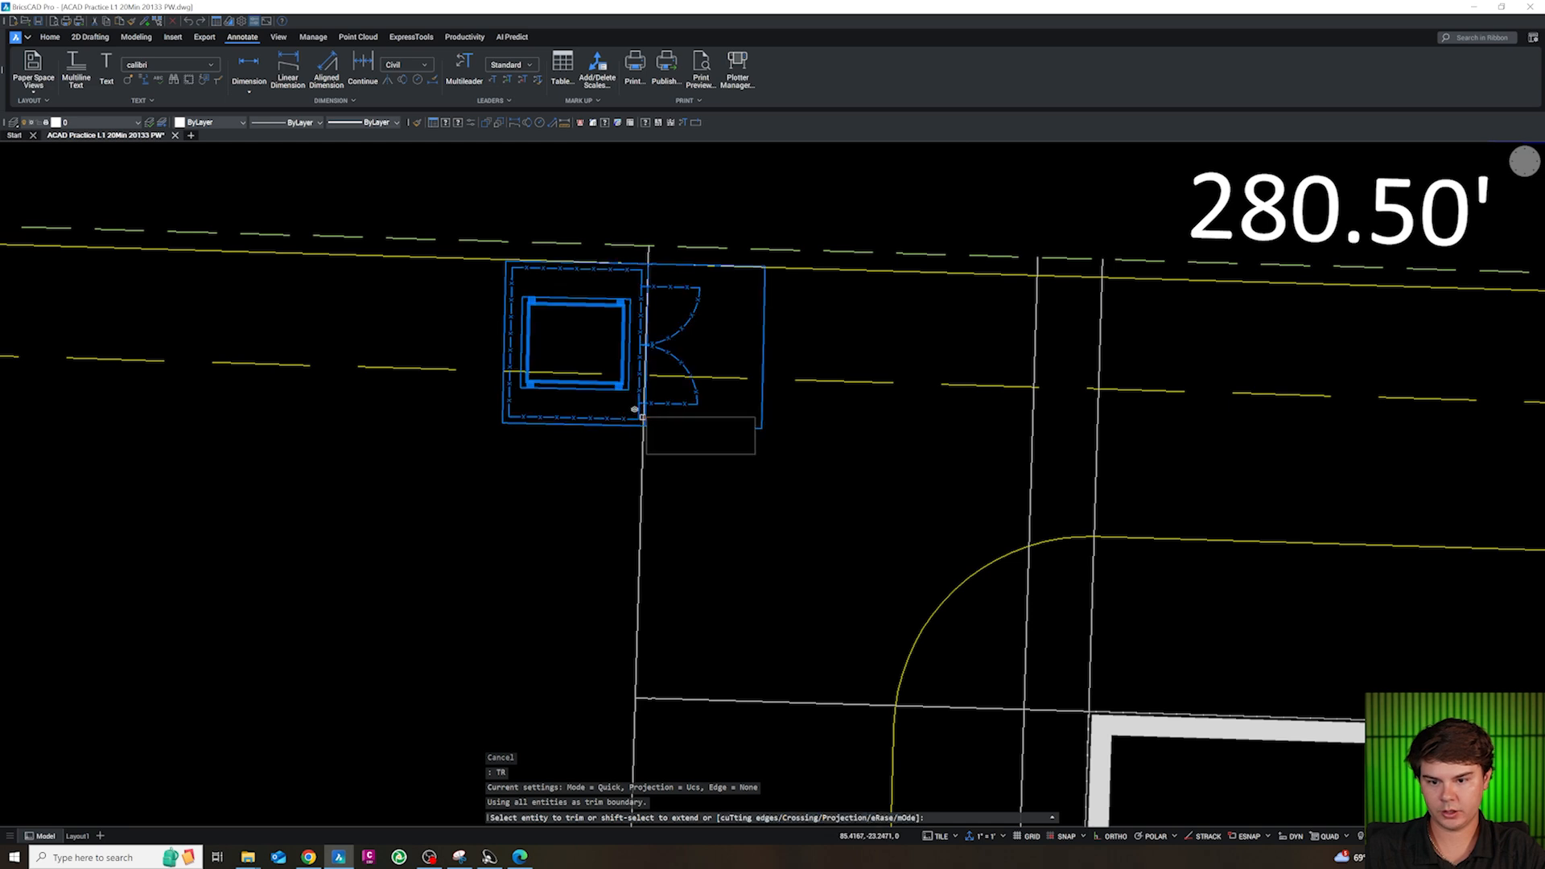
click(640, 411)
key(Escape)
click(646, 395)
key(Escape)
click(638, 391)
scroll(635, 389, up, 3)
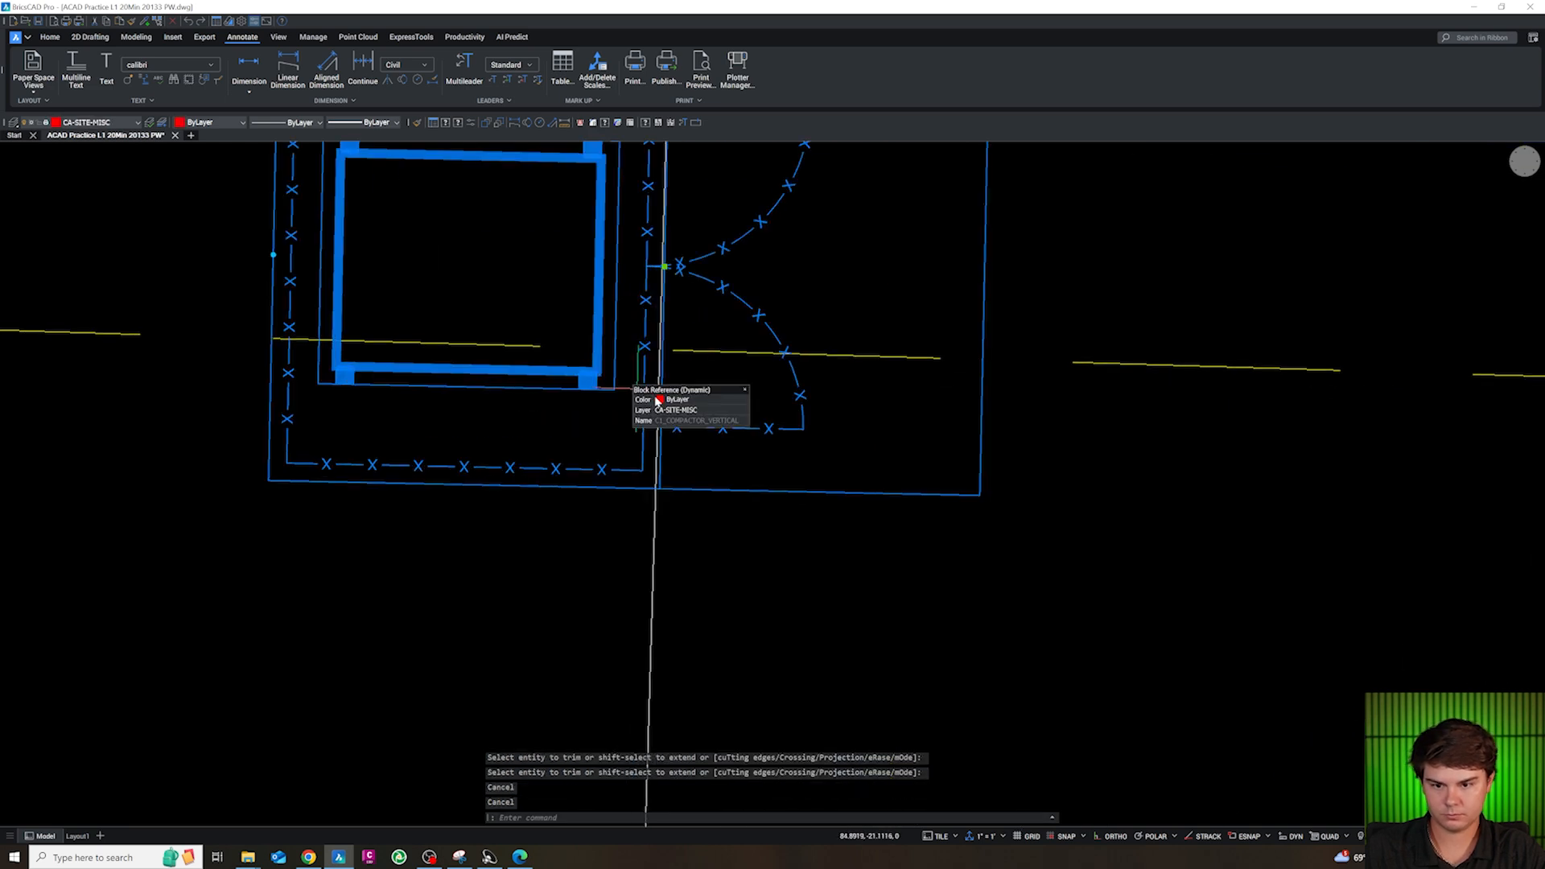
key(Escape)
Trim the vertical construction line at the enclosure's south edge and delete the leftover piece inside the block
key(Escape)
scroll(665, 485, up, 2)
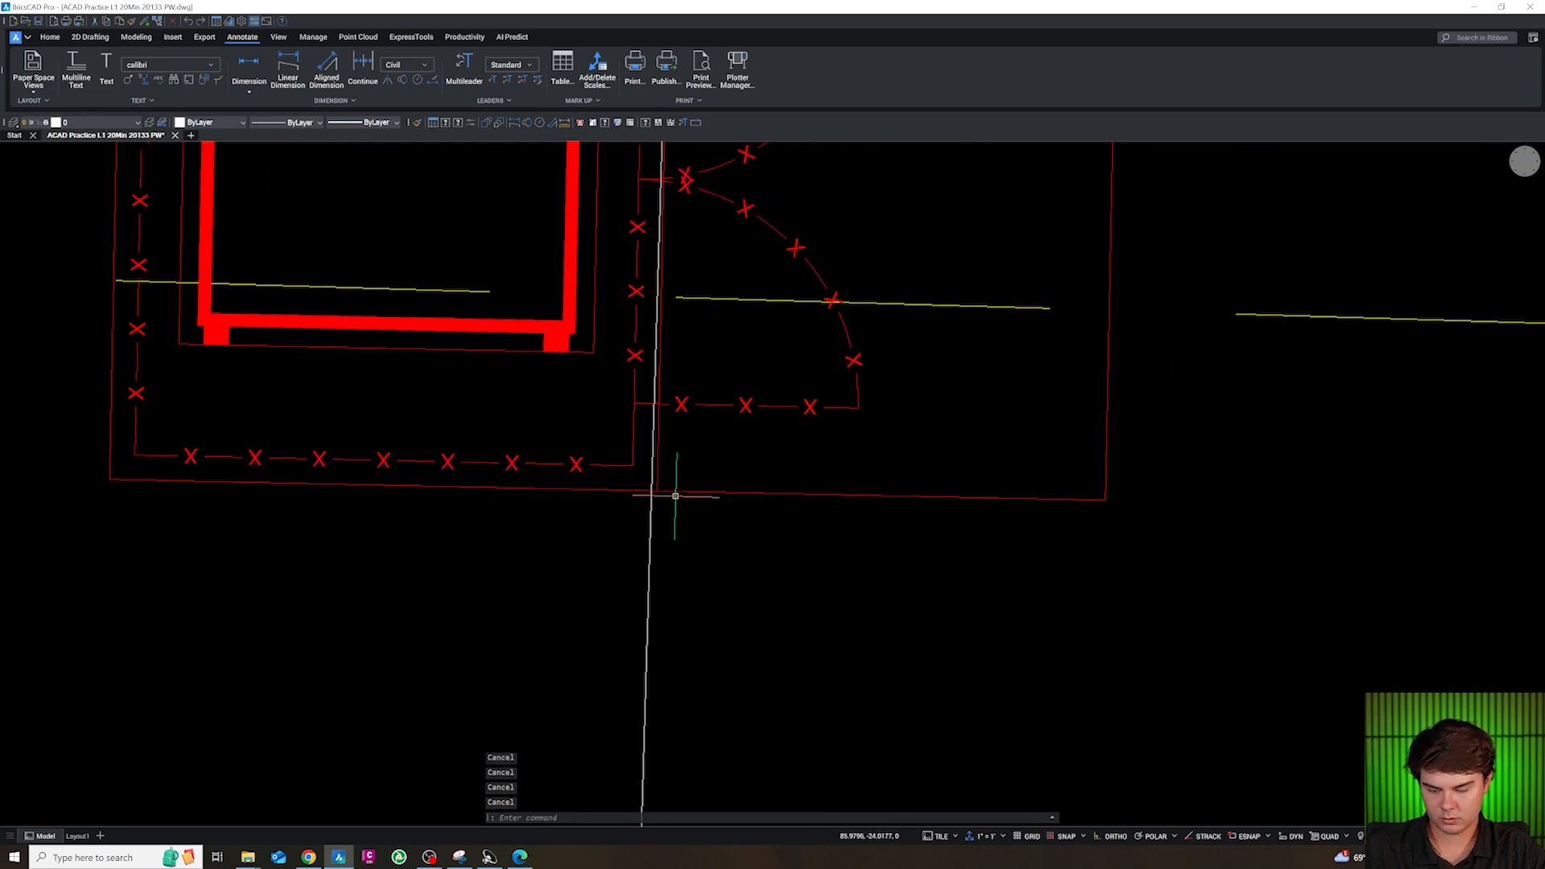
text(tr)
key(Return)
click(656, 486)
key(Escape)
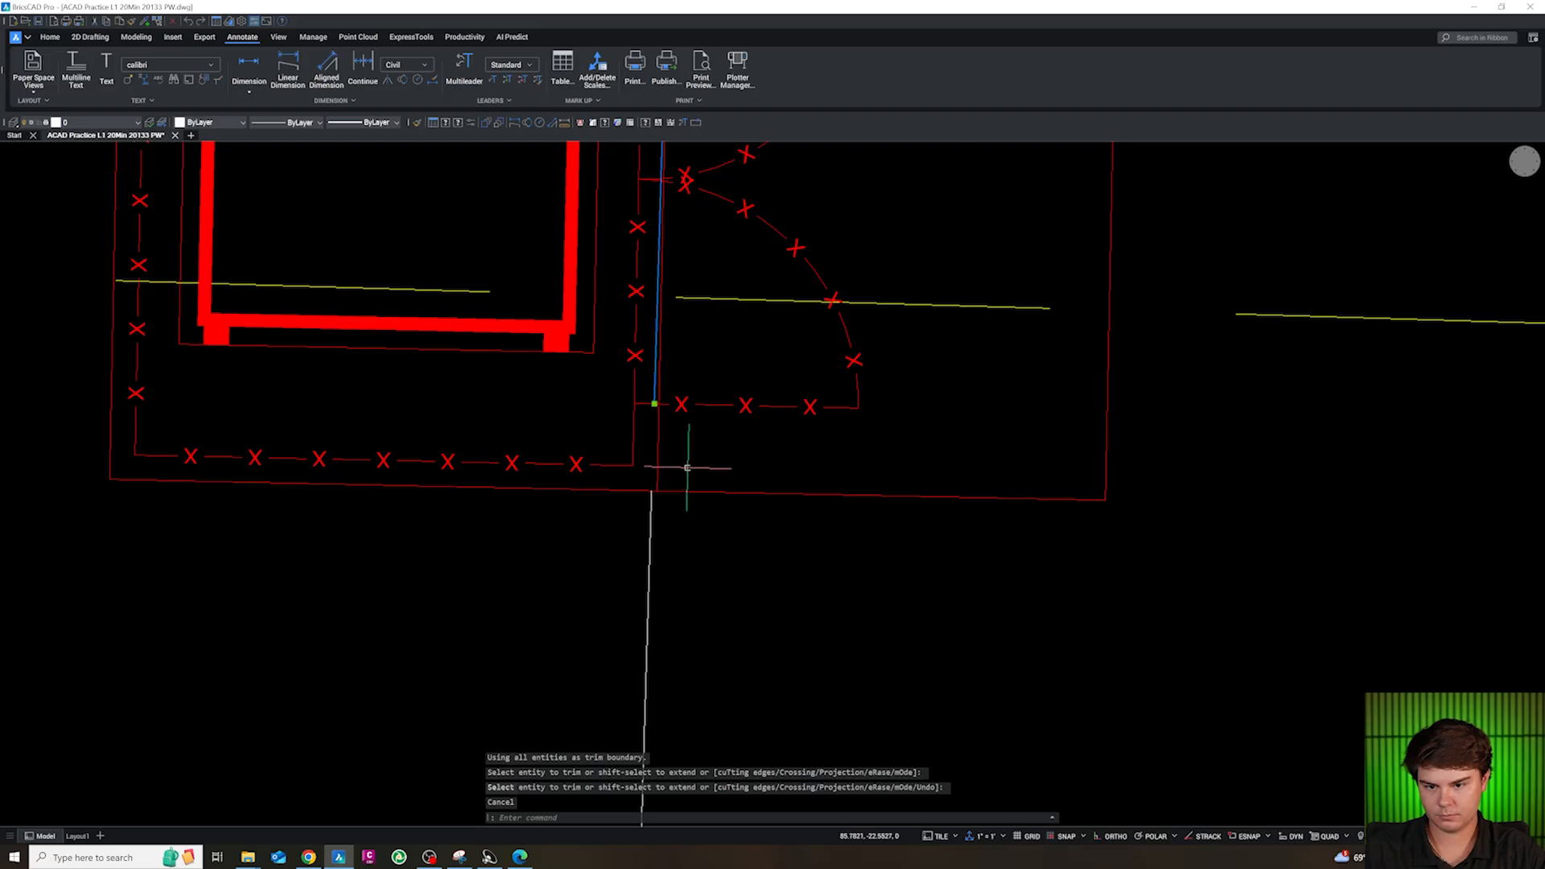
key(Delete)
scroll(601, 421, down, 6)
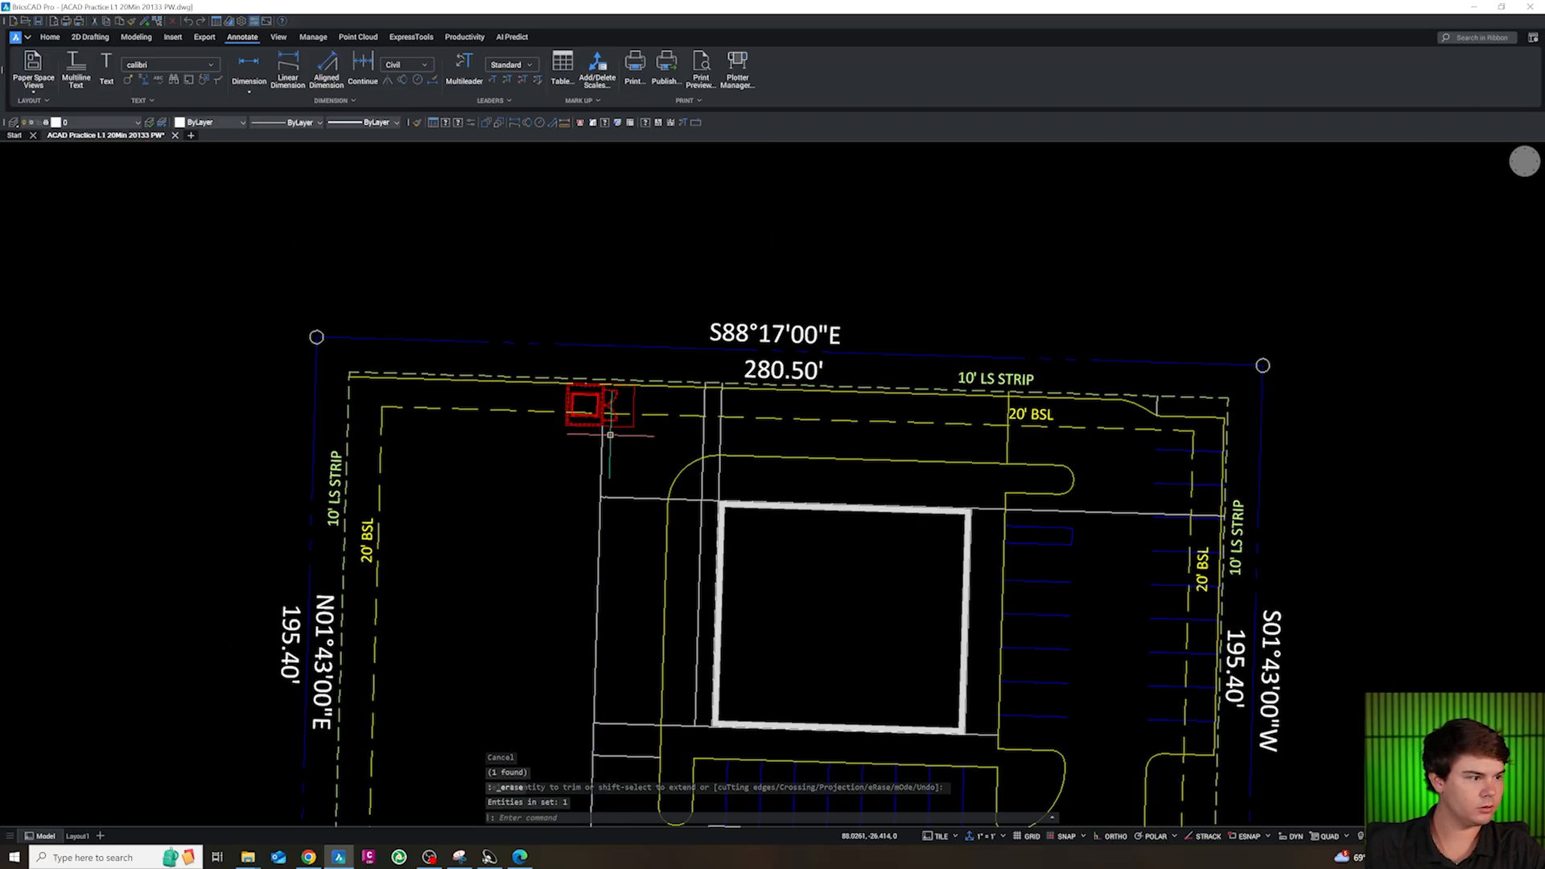
Delete the compactor enclosure block placed at the north curb line
key(Escape)
key(Escape)
scroll(575, 408, up, 6)
click(598, 402)
text(PL)
scroll(672, 385, up, 3)
key(Return)
click(700, 358)
key(Delete)
scroll(821, 397, down, 7)
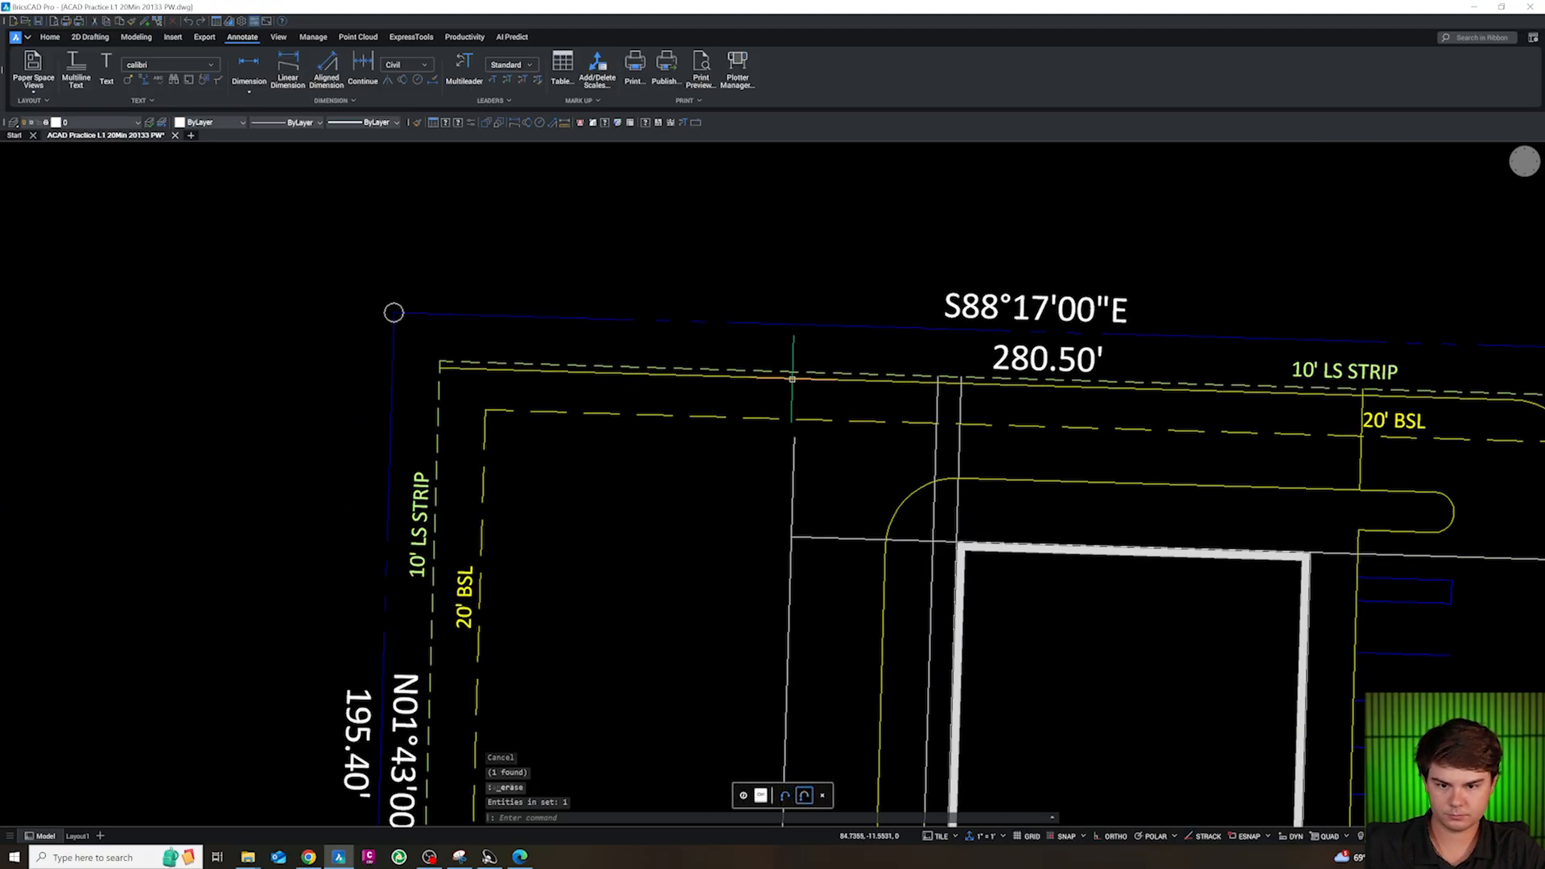
Paste the compactor enclosure block again near the north curb line and rotate it so its gates face east
key(ctrl+v)
scroll(753, 335, up, 3)
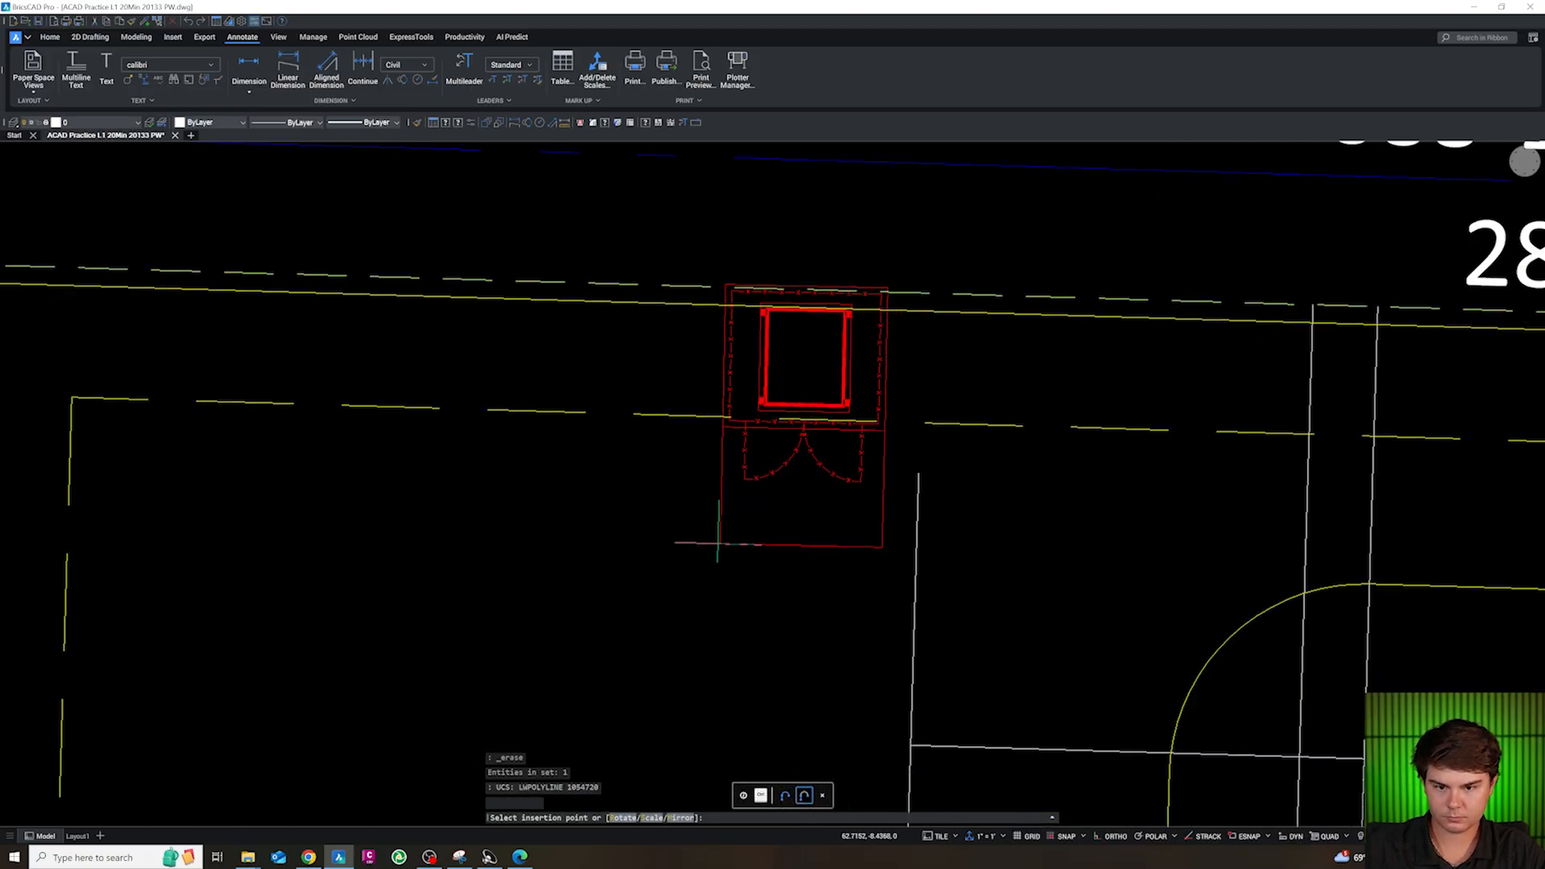
key(Escape)
click(900, 378)
click(834, 350)
text(RO)
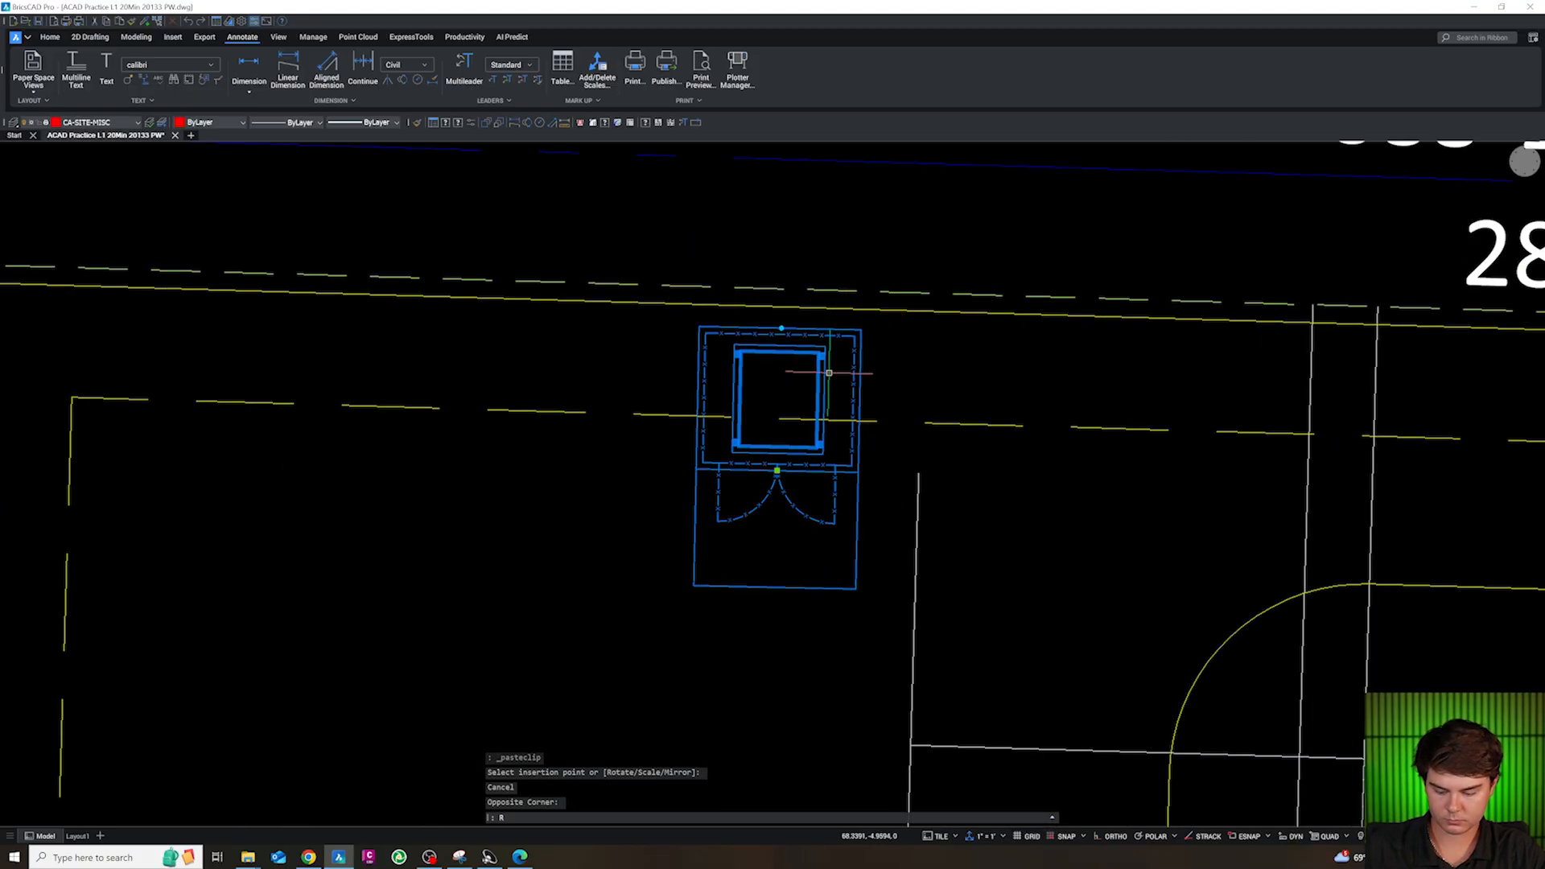
key(Return)
click(854, 374)
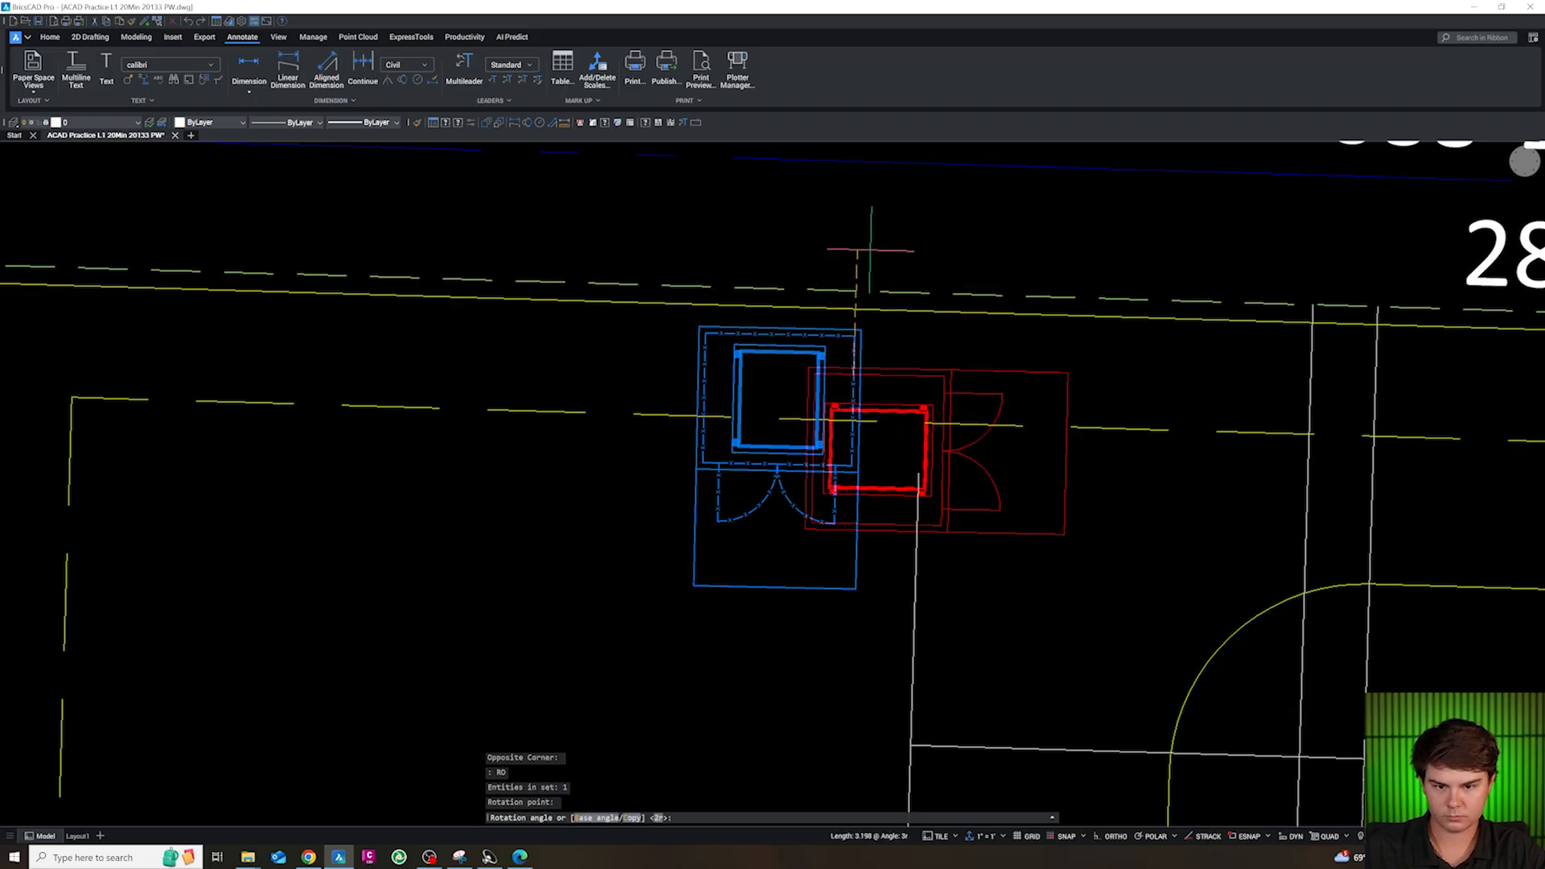
click(870, 250)
key(Escape)
Move the enclosure from a nearest-snap point on its north edge to a nearest-snap point on the north curb line
click(934, 371)
text(M)
key(Return)
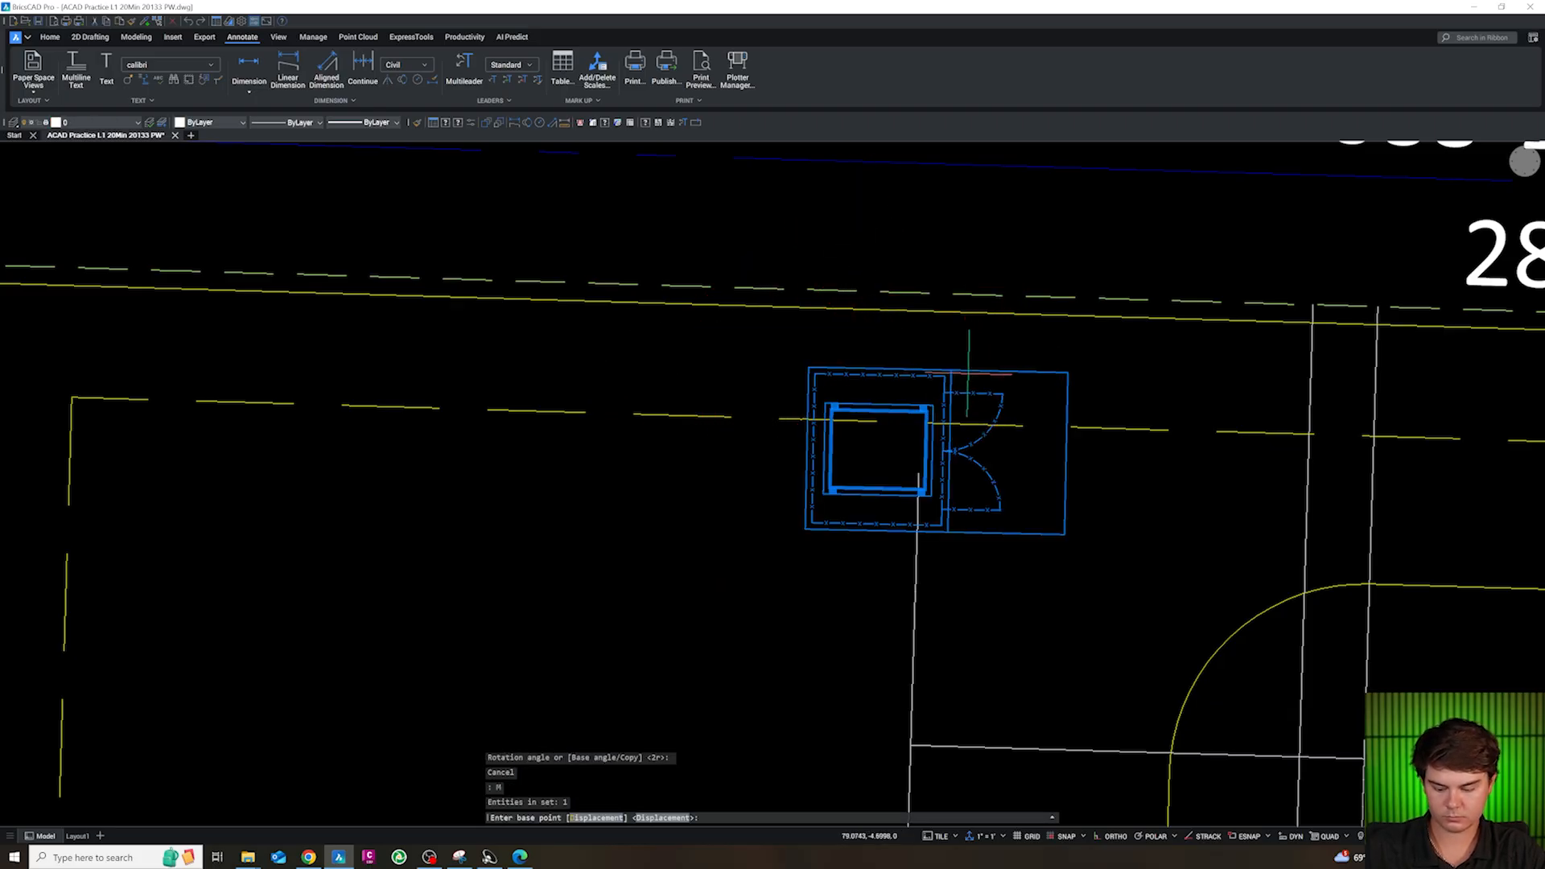
shift+right_click(970, 374)
click(1025, 561)
click(985, 372)
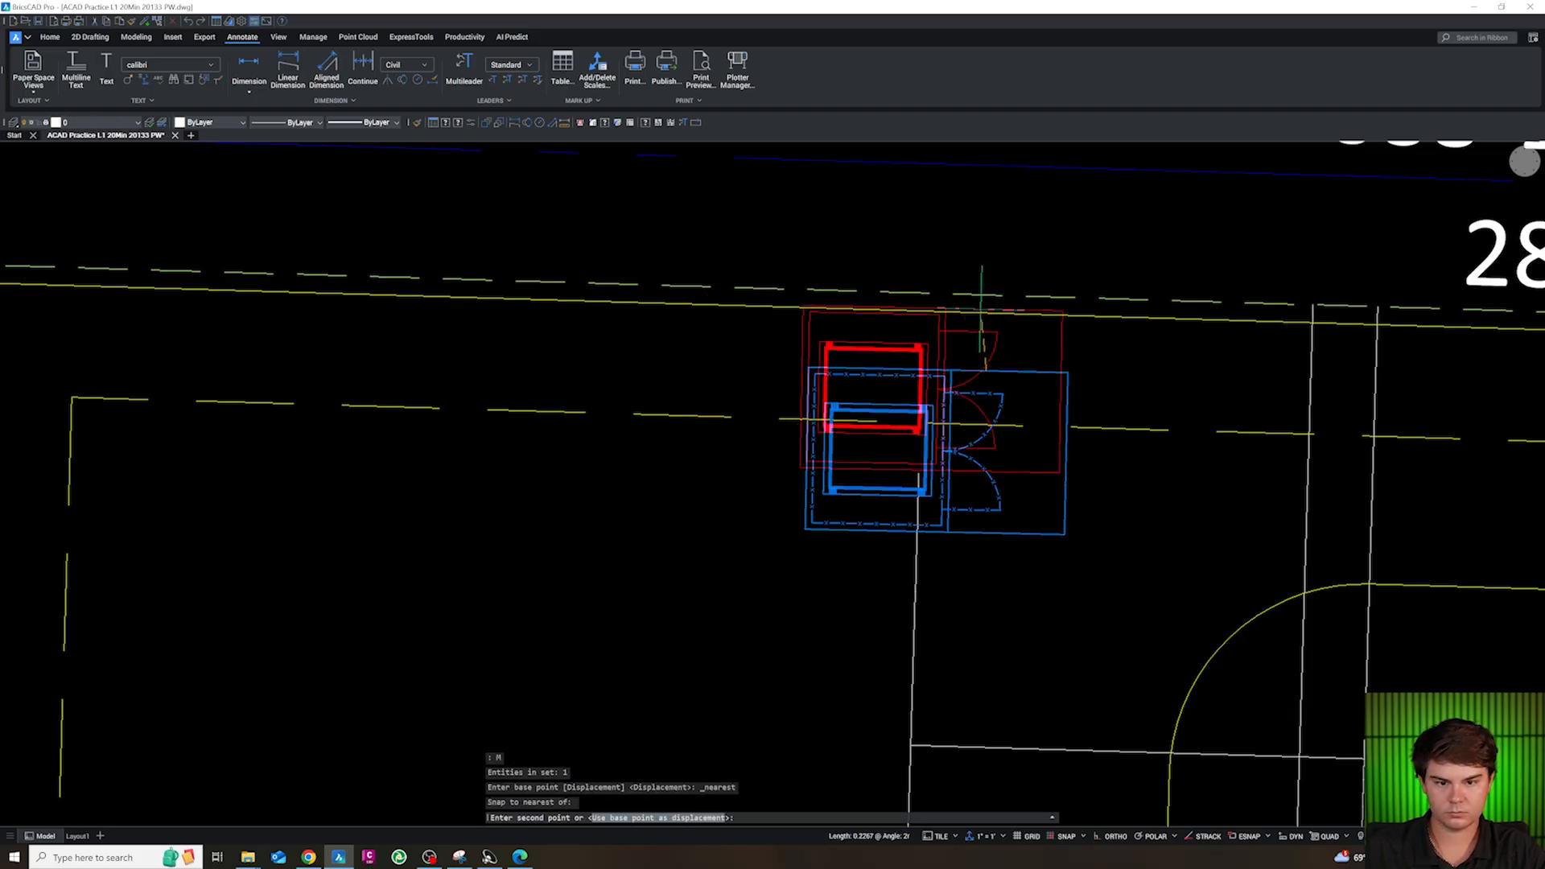
shift+right_click(980, 314)
click(1036, 500)
click(983, 306)
scroll(903, 305, up, 3)
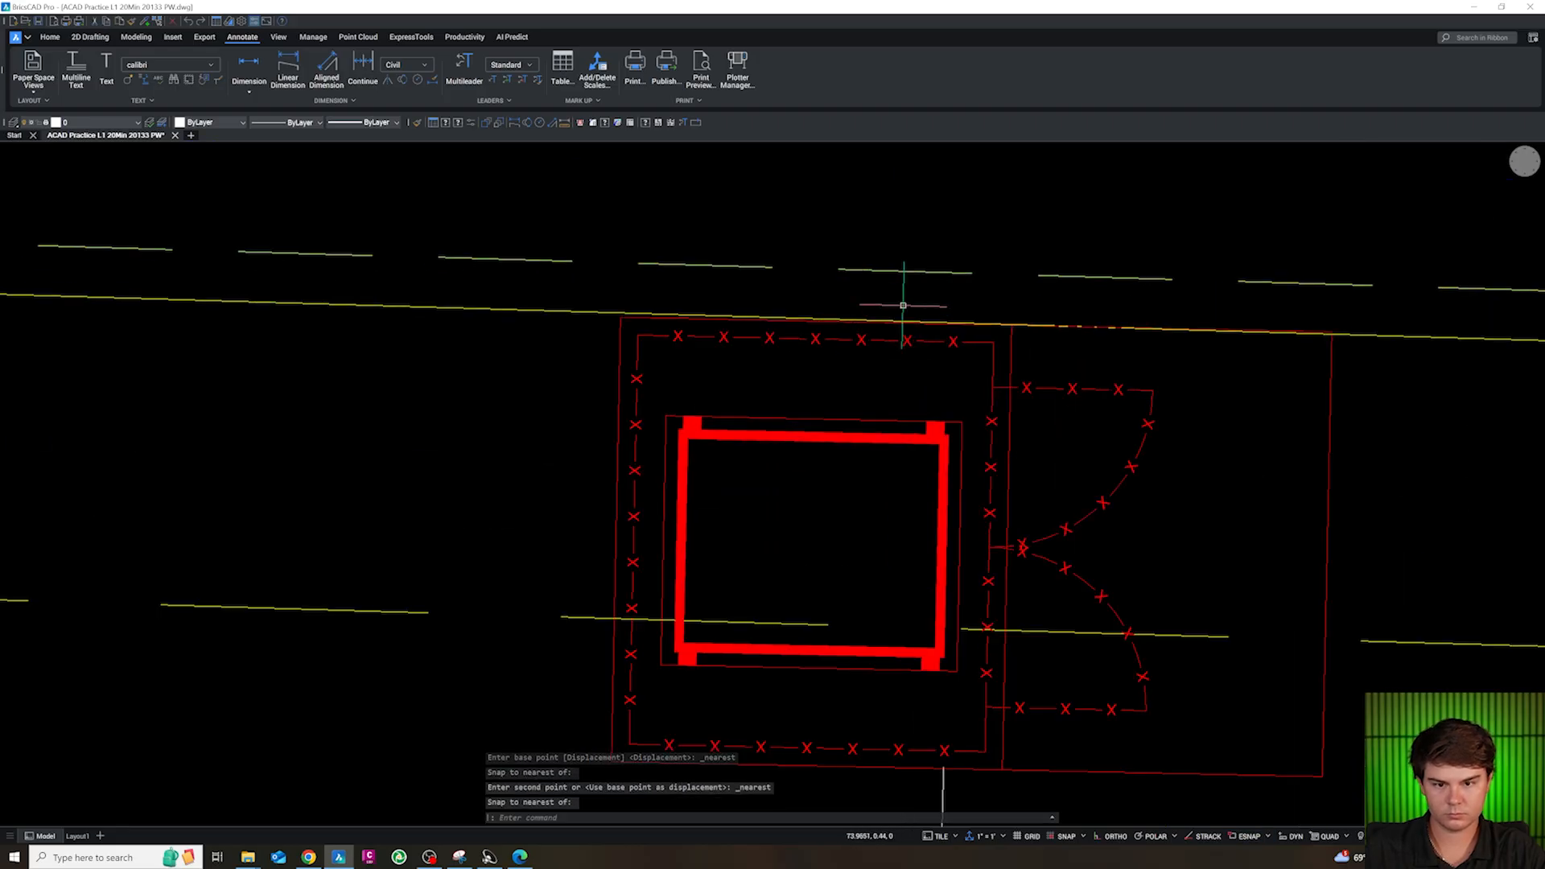
key(Escape)
key(Escape)
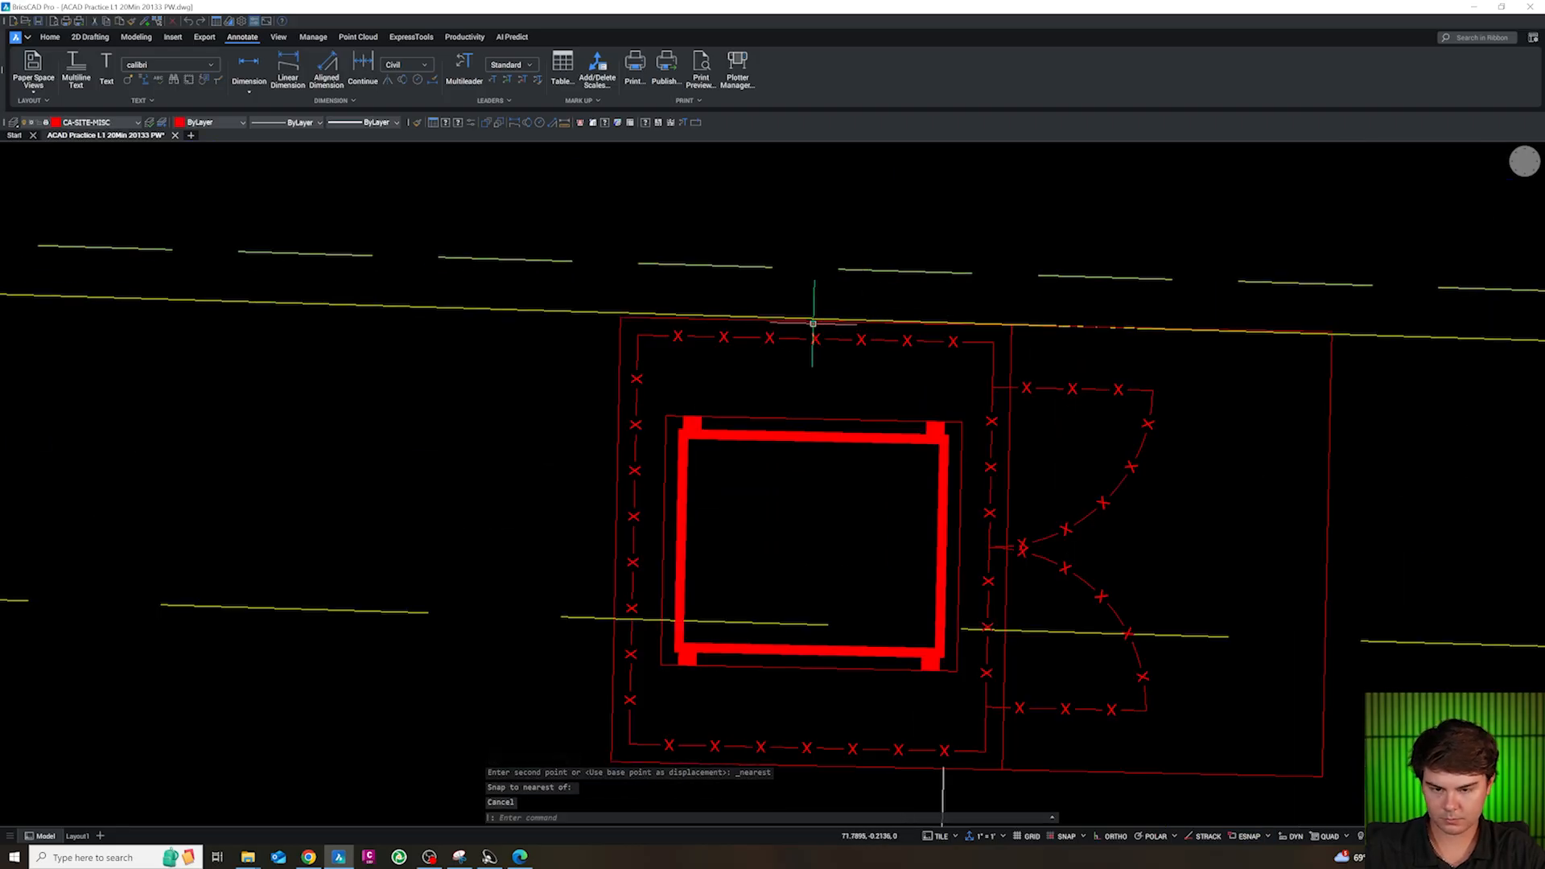
Rotate the enclosure slightly about a point near its north edge to run parallel with the north curb line
click(798, 336)
text(ro)
key(Return)
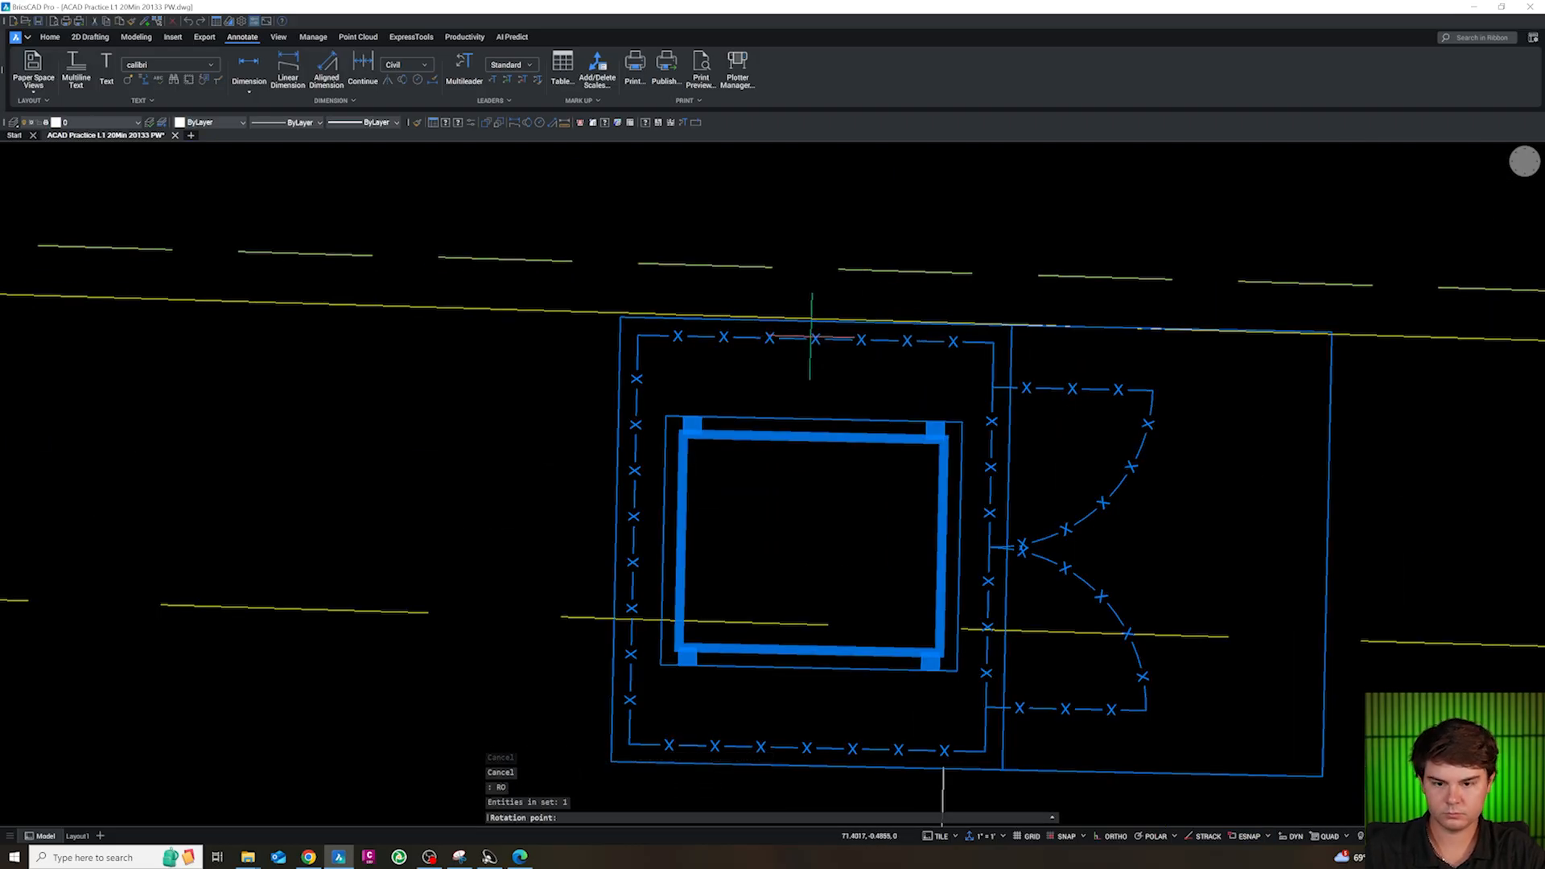
click(806, 334)
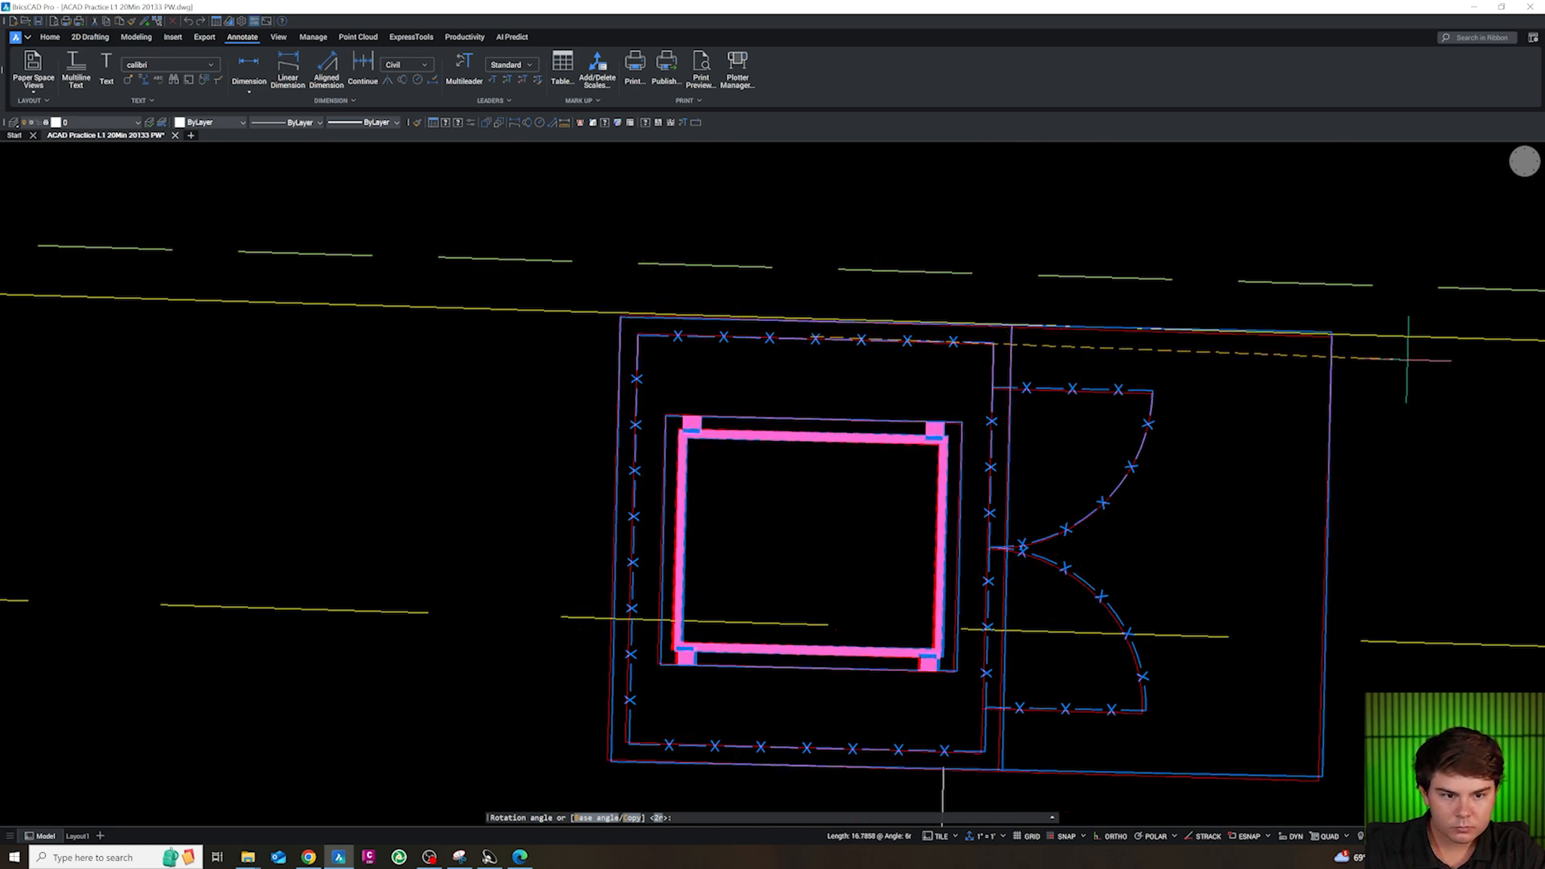
click(1407, 360)
scroll(762, 287, down, 5)
key(Escape)
key(Escape)
key(Escape)
Move the enclosure so the south end of its gate line meets the vertical construction line at an apparent intersection
click(853, 455)
text(m)
key(Return)
scroll(859, 480, up, 4)
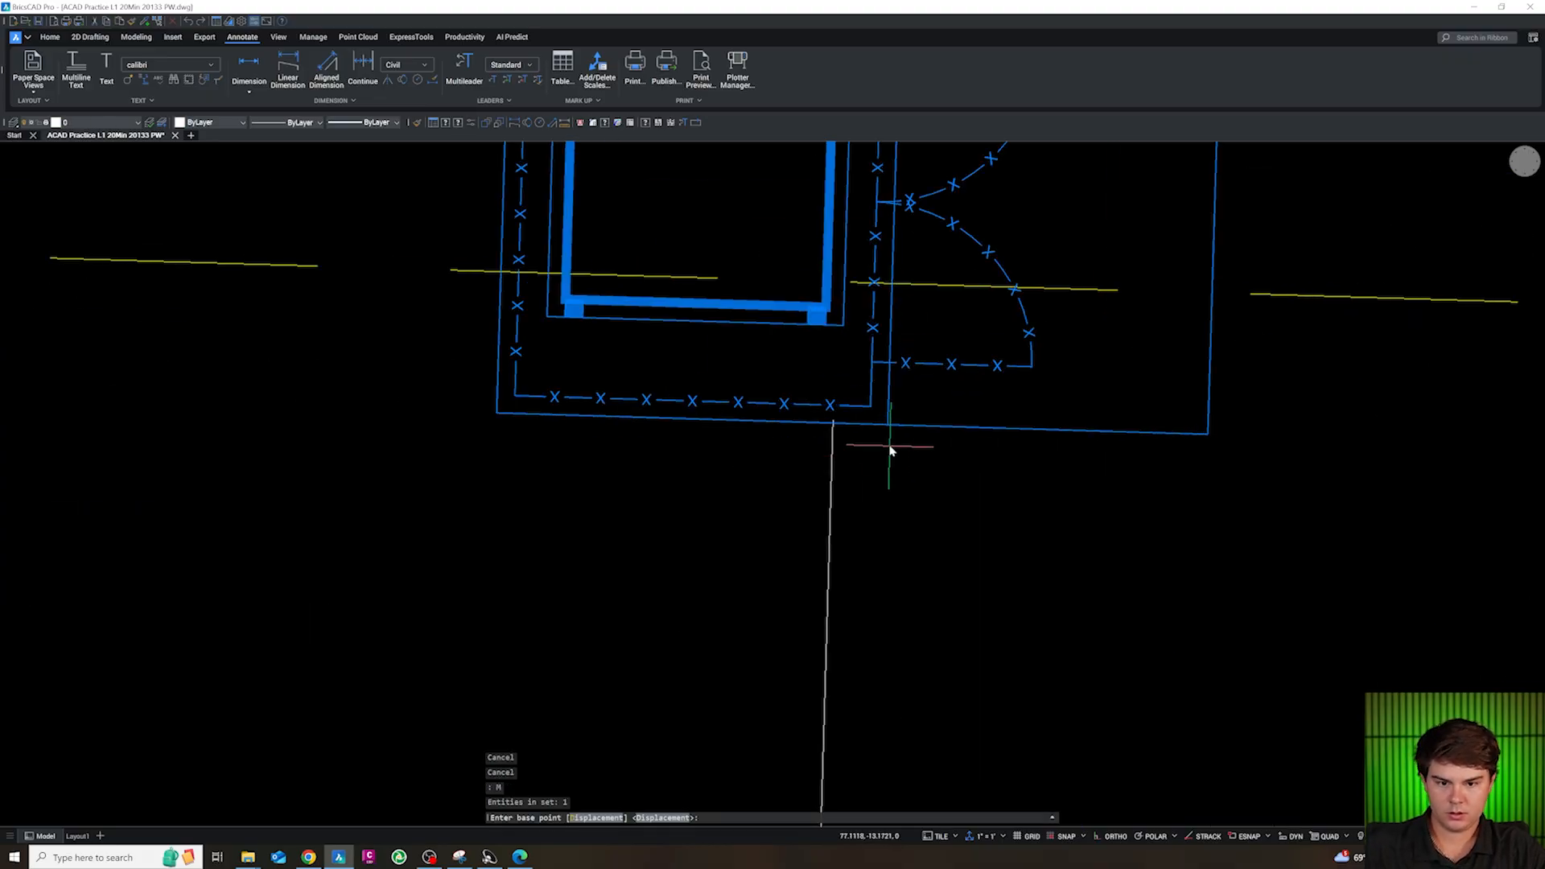
click(854, 462)
shift+right_click(834, 424)
key(a)
click(834, 424)
scroll(835, 504, down, 4)
scroll(834, 379, up, 8)
Move the enclosure from the north endpoint of its gate line perpendicular to the north curb line, making its edge flush
text(M)
key(space)
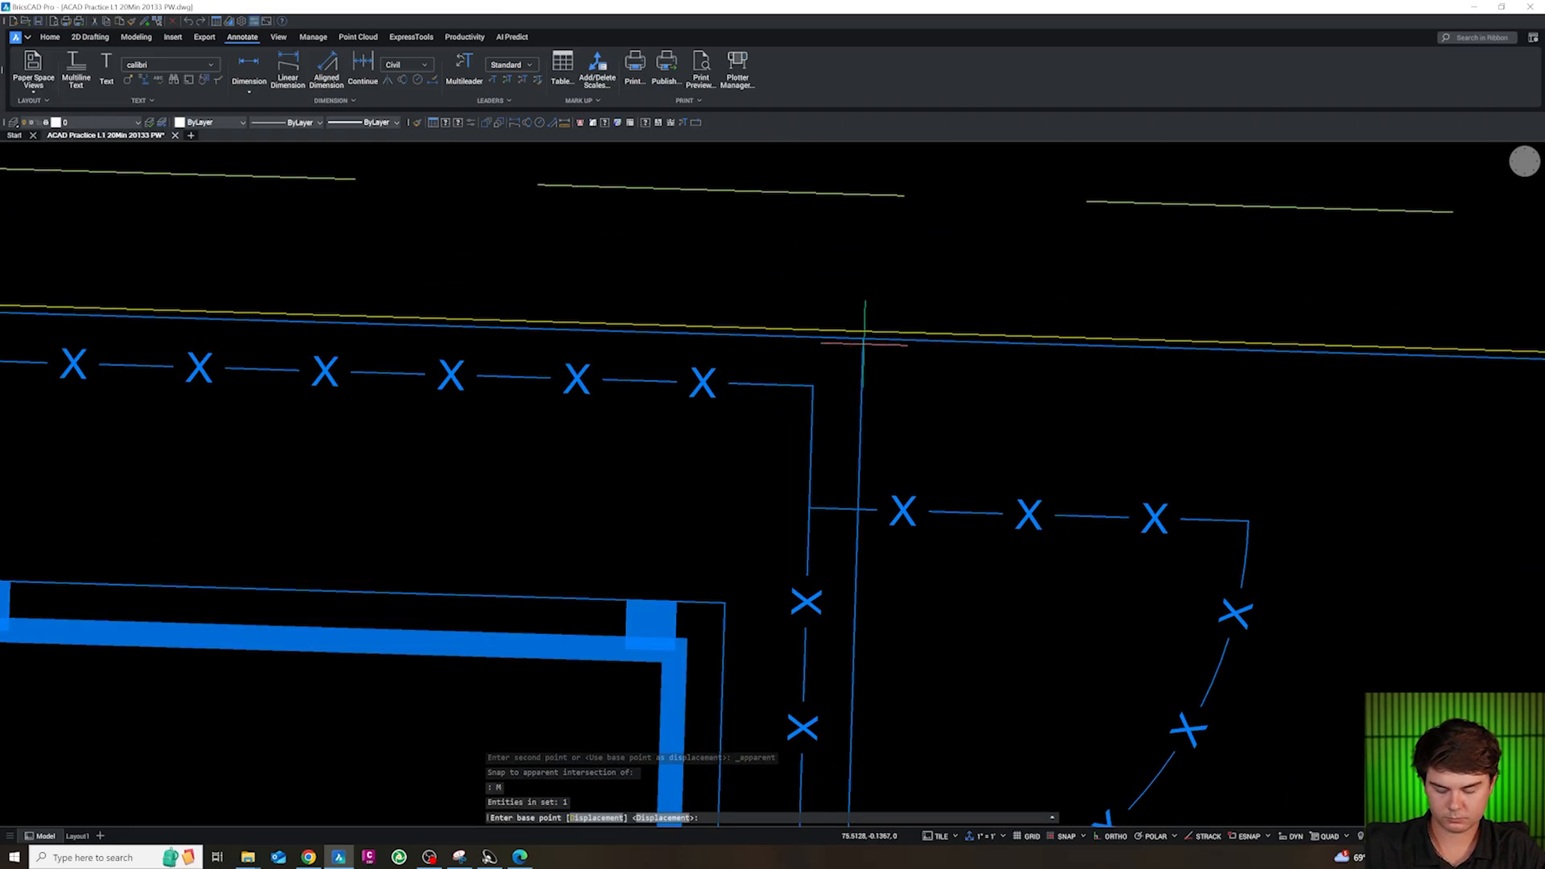
scroll(863, 344, up, 3)
shift+right_click(864, 342)
key(e)
click(862, 334)
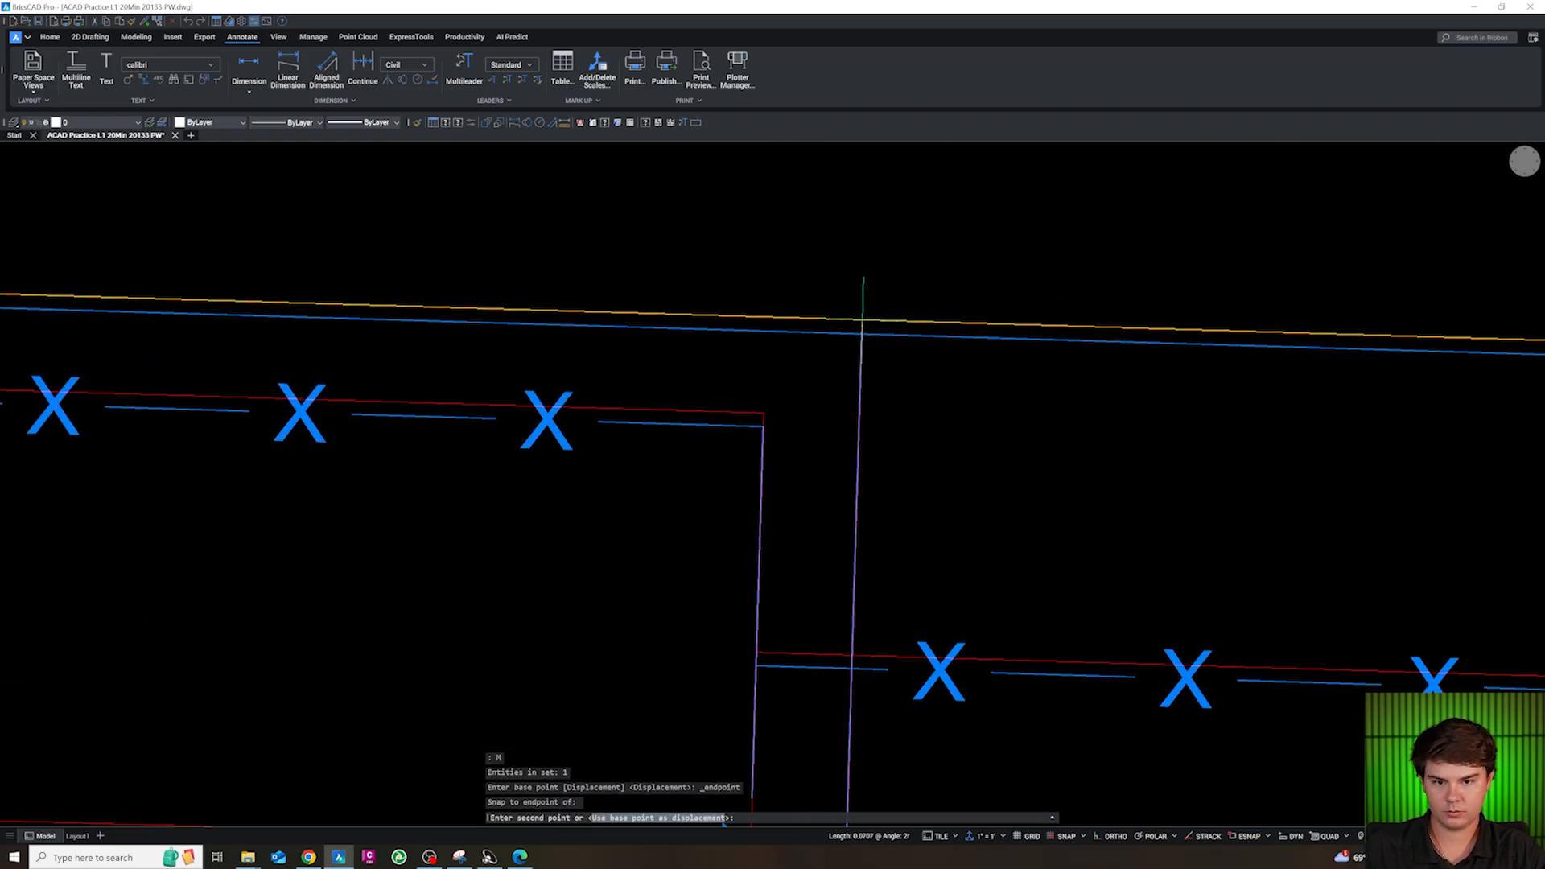
shift+right_click(862, 321)
key(p)
click(862, 320)
key(Escape)
scroll(862, 321, down, 5)
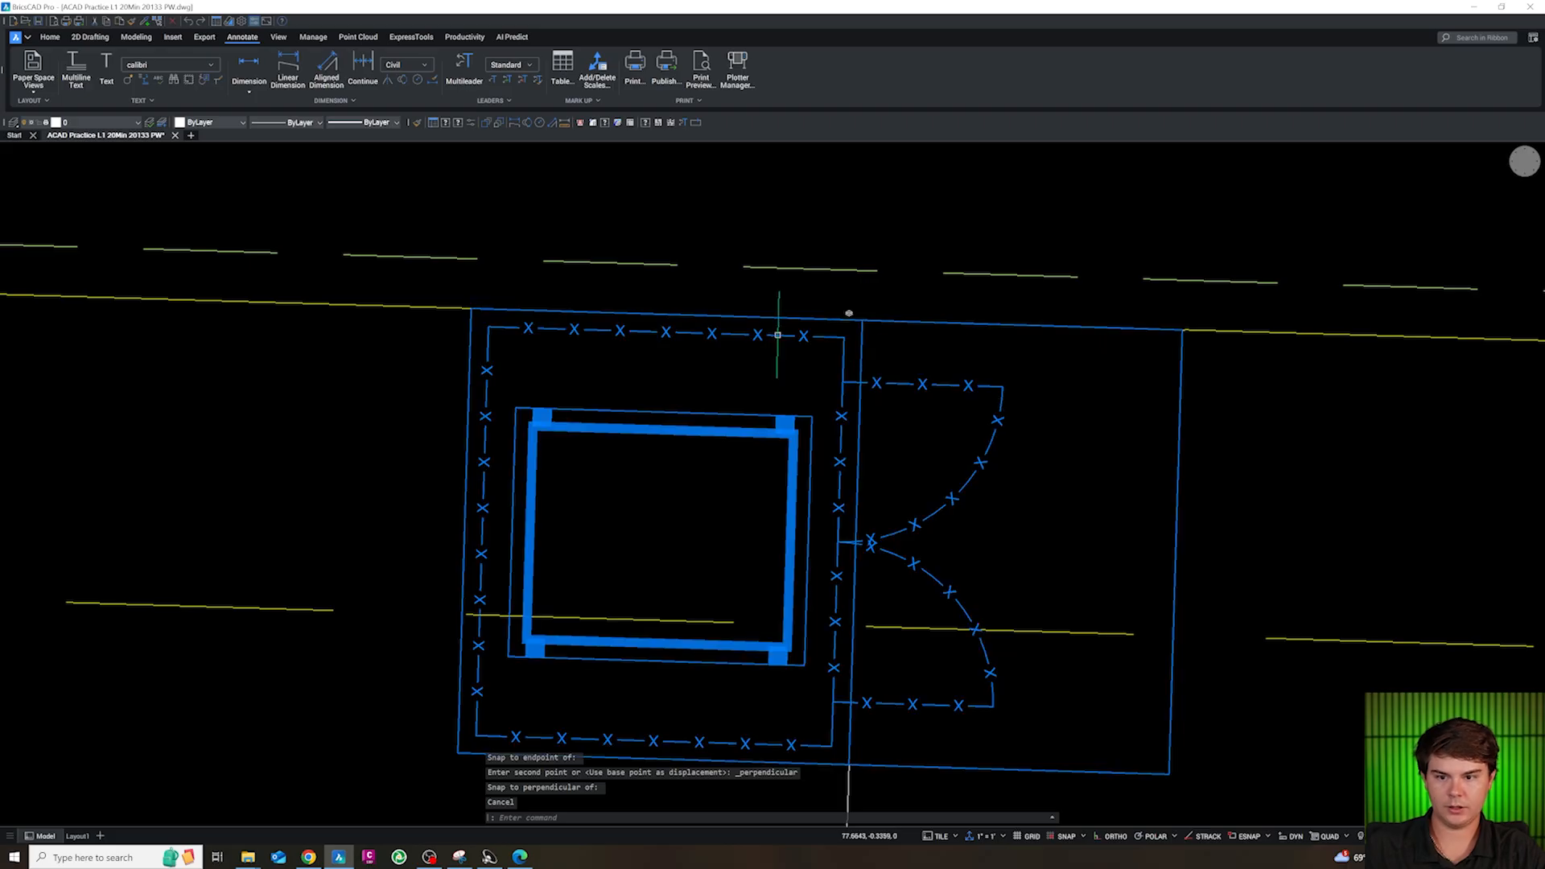
scroll(608, 317, down, 3)
scroll(610, 323, down, 2)
key(Escape)
key(Escape)
key(Escape)
scroll(444, 327, up, 5)
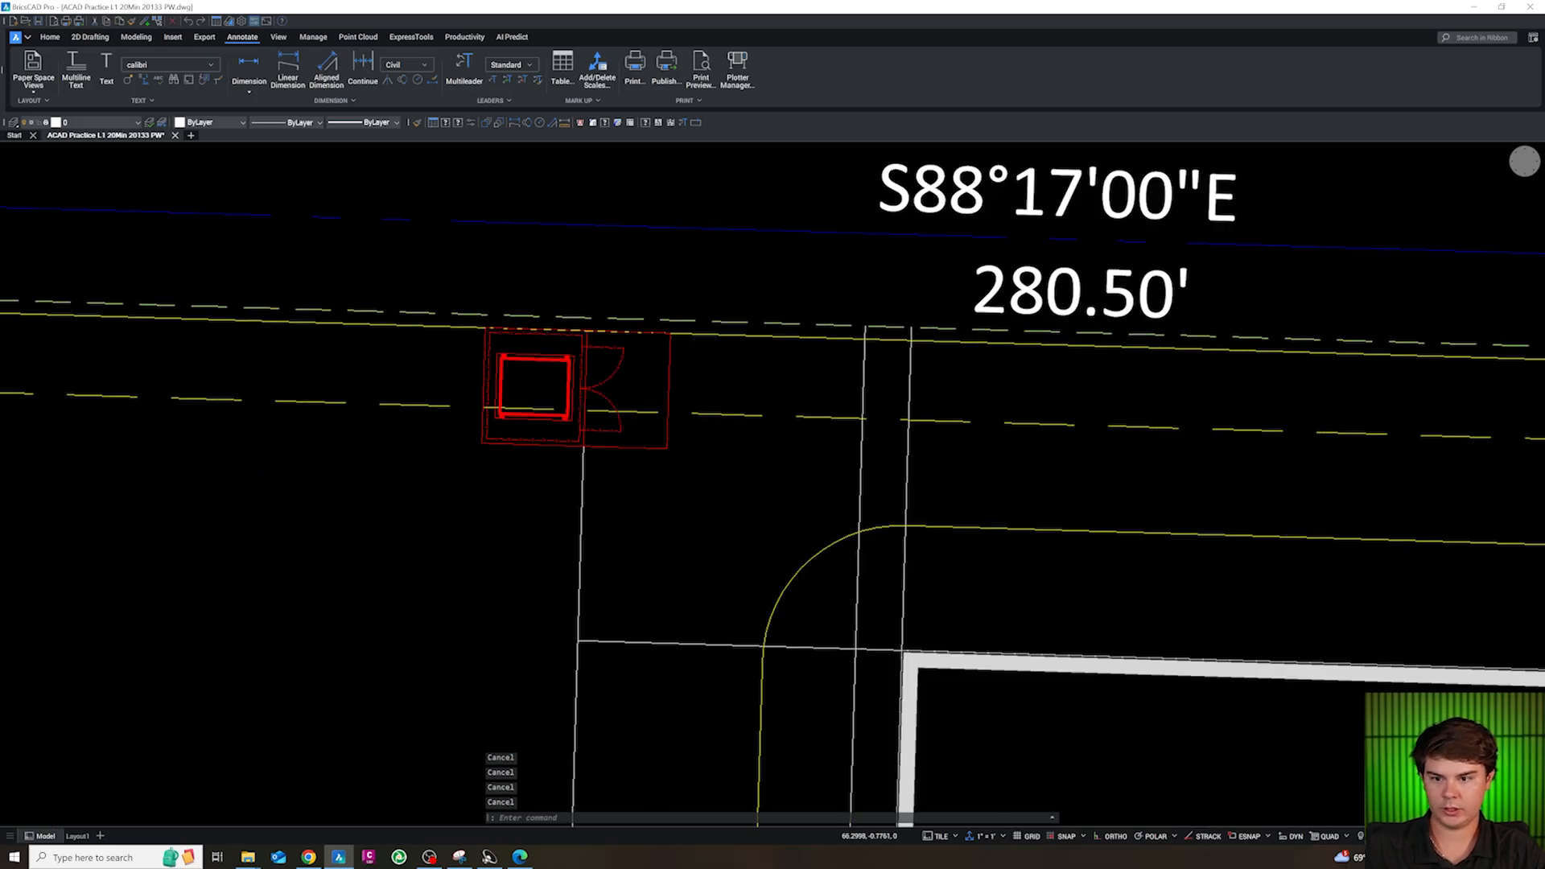
Draw a polyline along the enclosure's west and south edges, from its northwest corner via the southwest corner to the gate line's south endpoint
text(PL)
shift+right_click(606, 336)
key(e)
click(603, 336)
shift+right_click(602, 635)
key(e)
click(597, 649)
shift+right_click(850, 669)
key(e)
click(873, 657)
key(Escape)
key(Escape)
key(Escape)
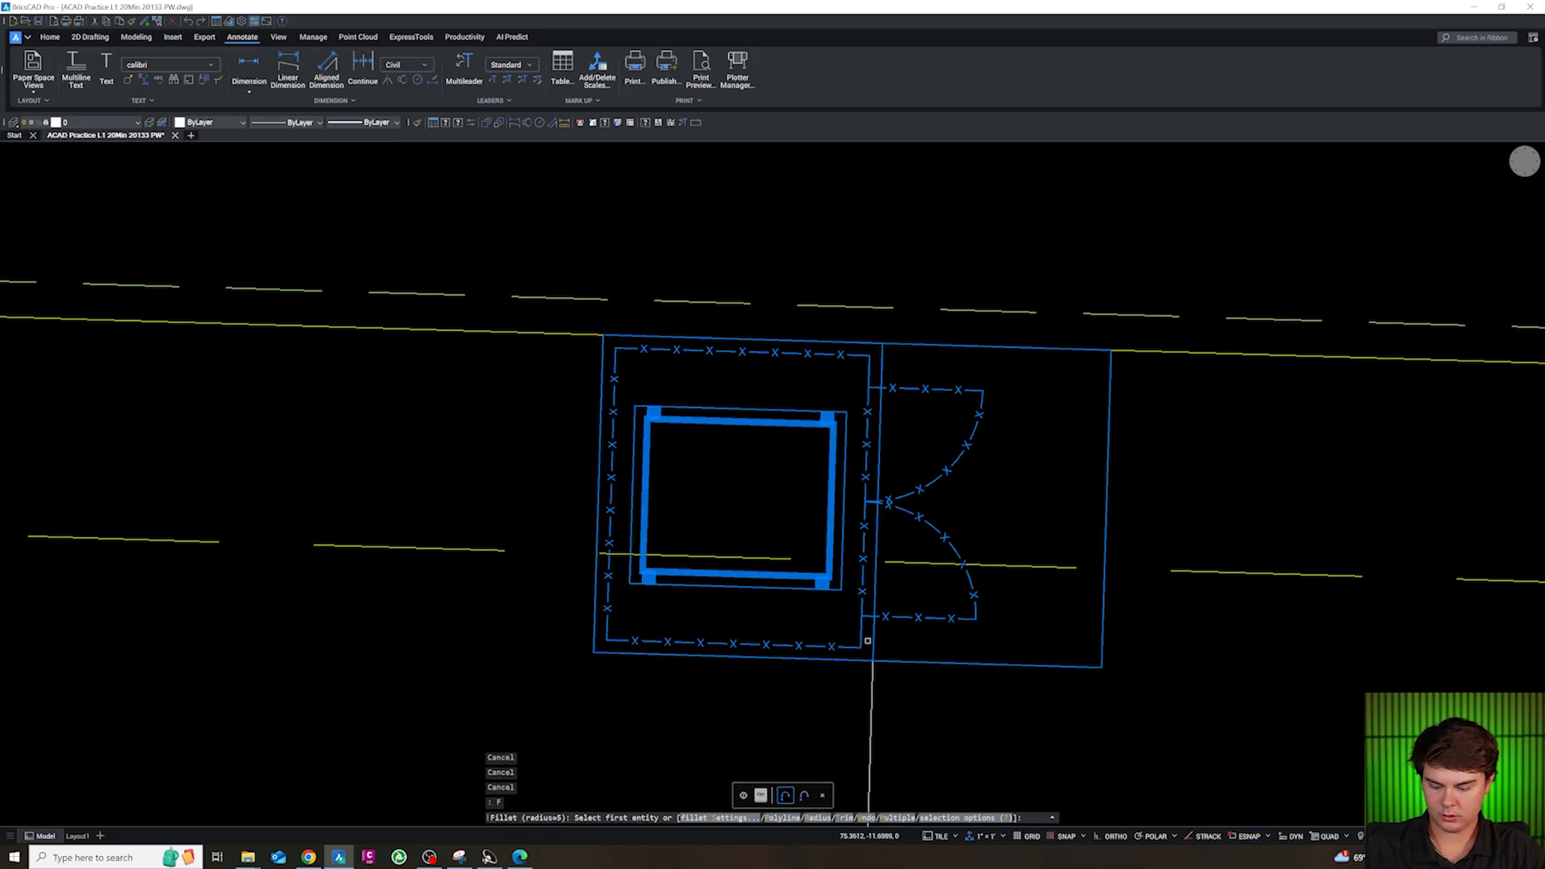
Fillet the north curb line with the enclosure's traced west edge at radius 0 to form a sharp corner
text(R)
key(Return)
text(0)
key(Return)
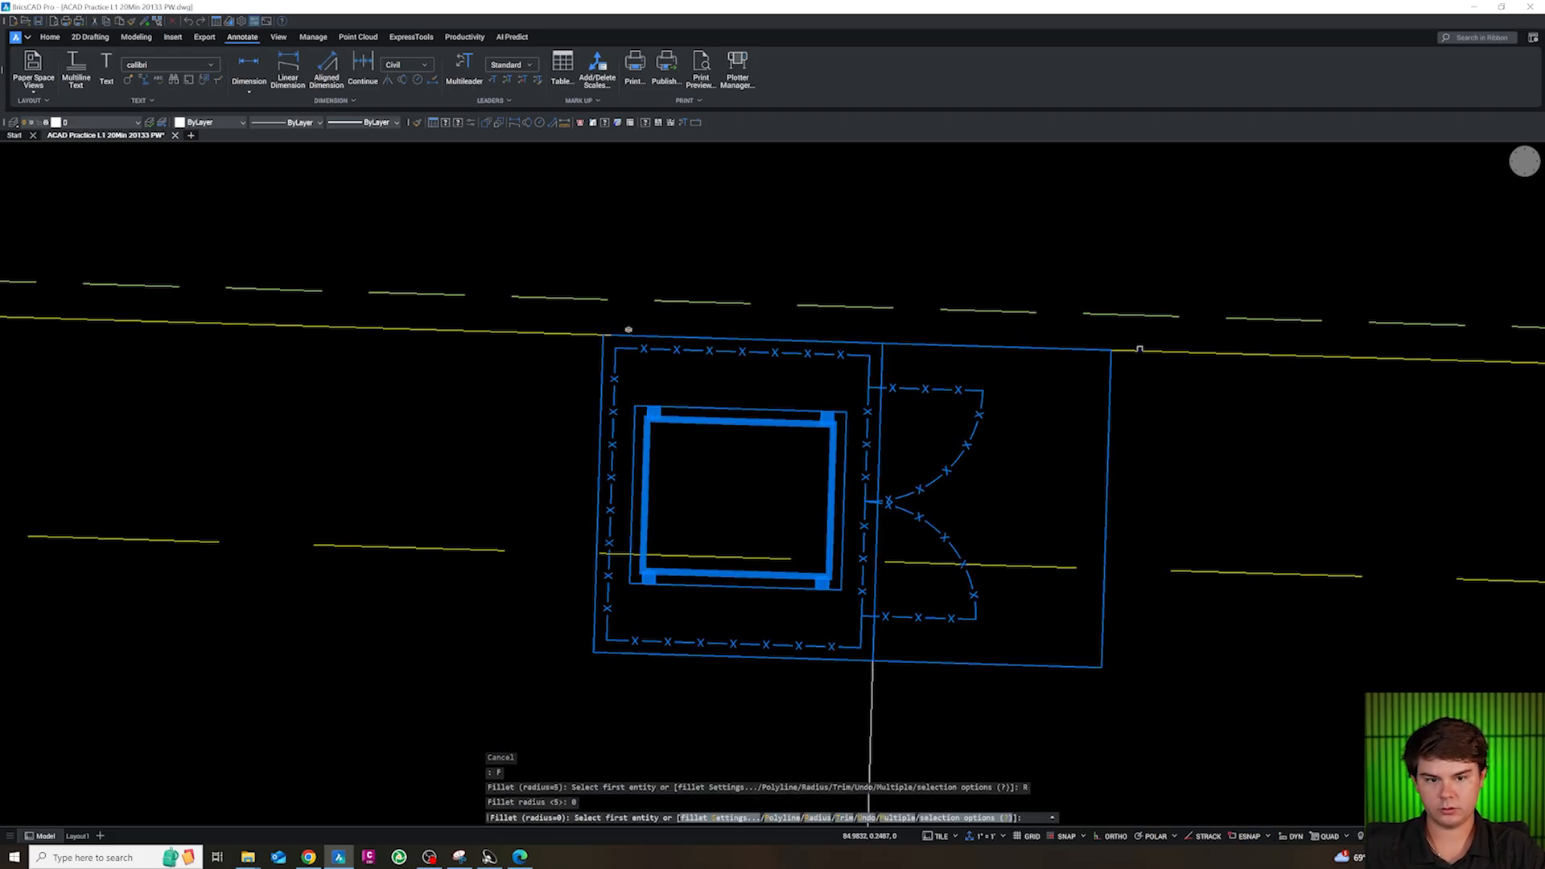
click(628, 332)
click(597, 394)
key(Escape)
scroll(556, 390, down, 3)
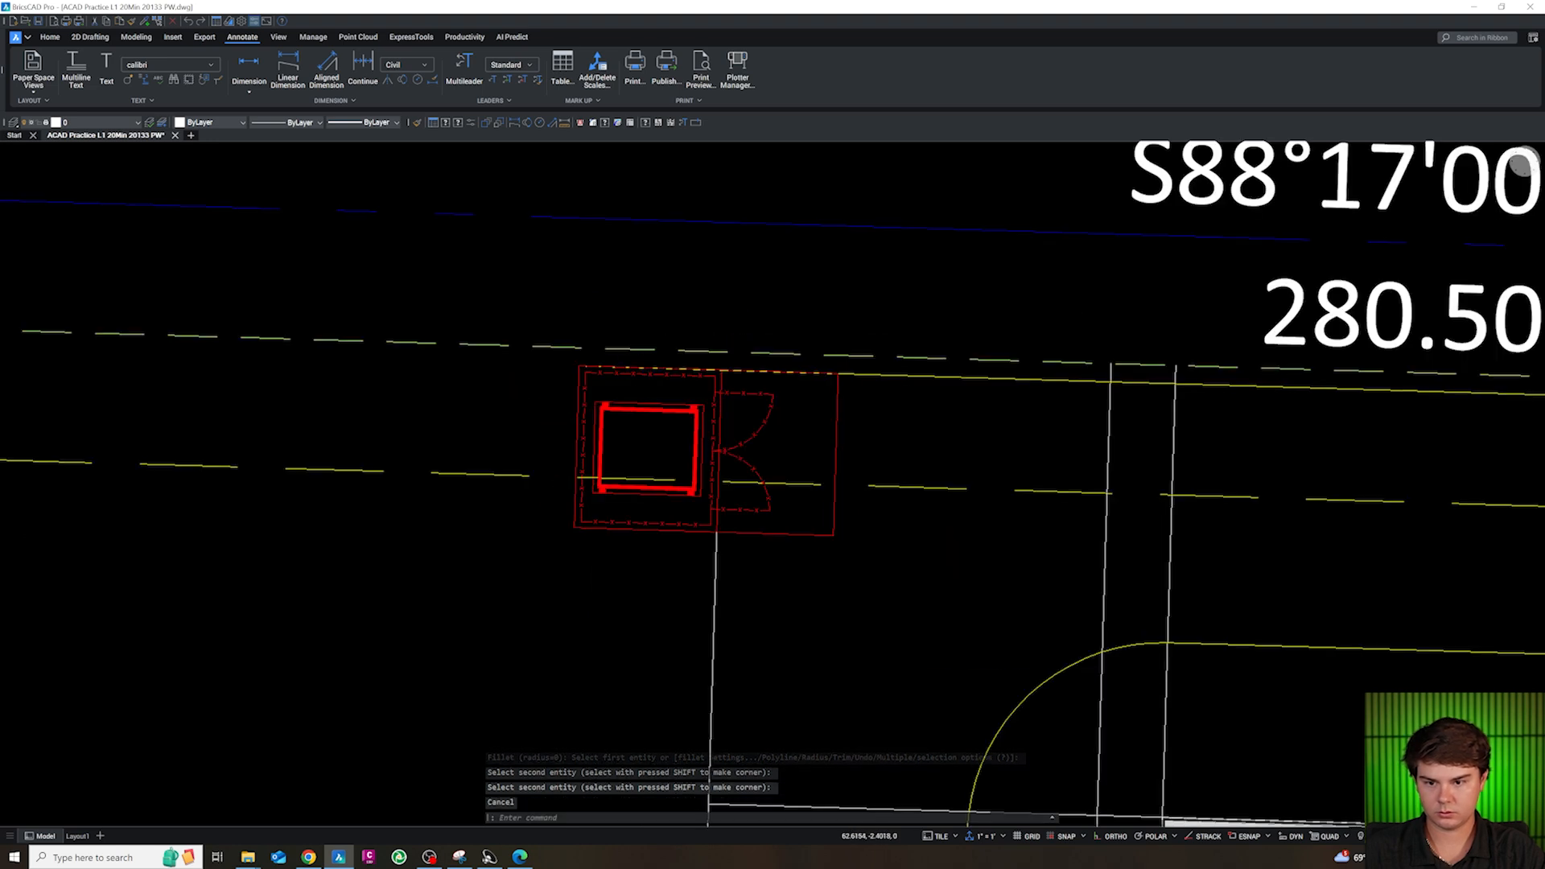
Send the enclosure block to the back of the draw order behind the curb outline
scroll(576, 509, up, 3)
key(Return)
key(Escape)
click(571, 514)
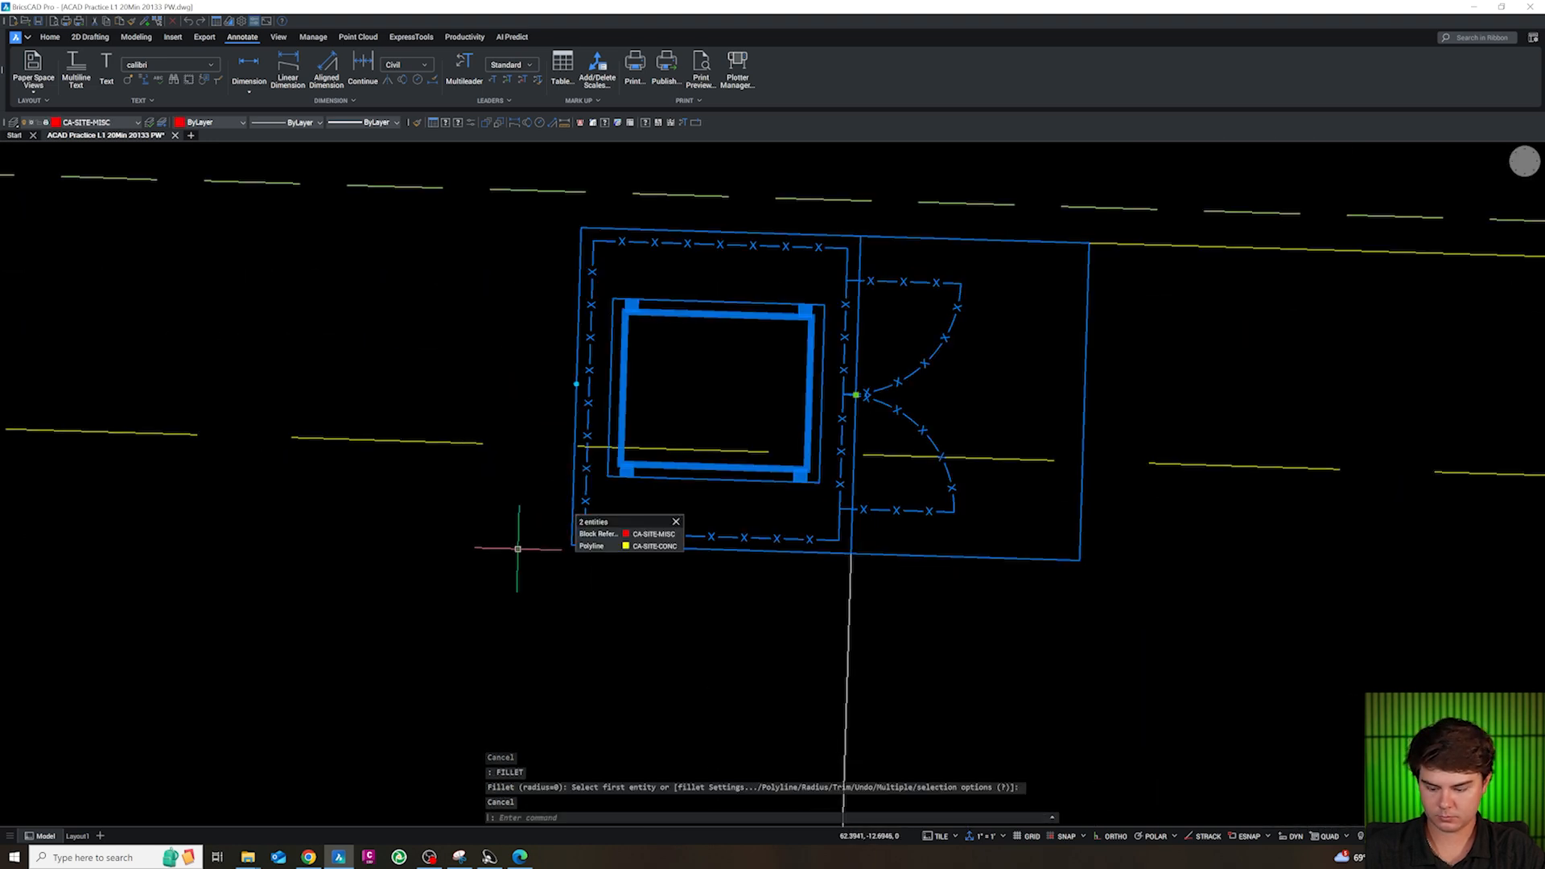
text(DR)
key(Return)
text(B)
key(Return)
key(Escape)
key(Escape)
key(Escape)
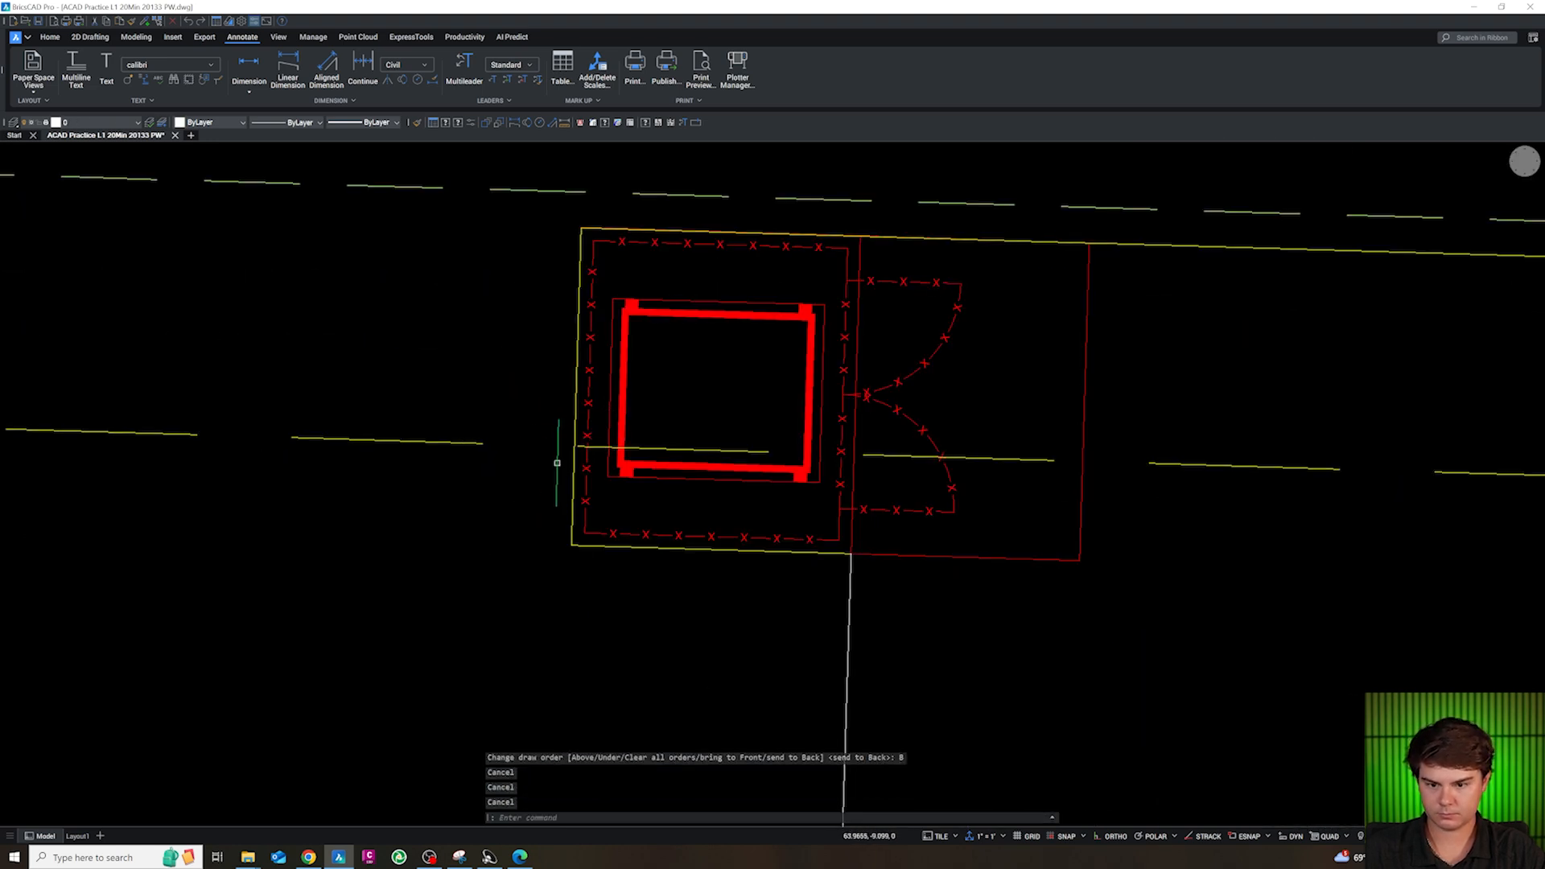
Fillet the curb edge along the enclosure's south side with the vertical construction line at radius 0
text(F)
key(Return)
text(R)
key(Return)
text(0)
key(Return)
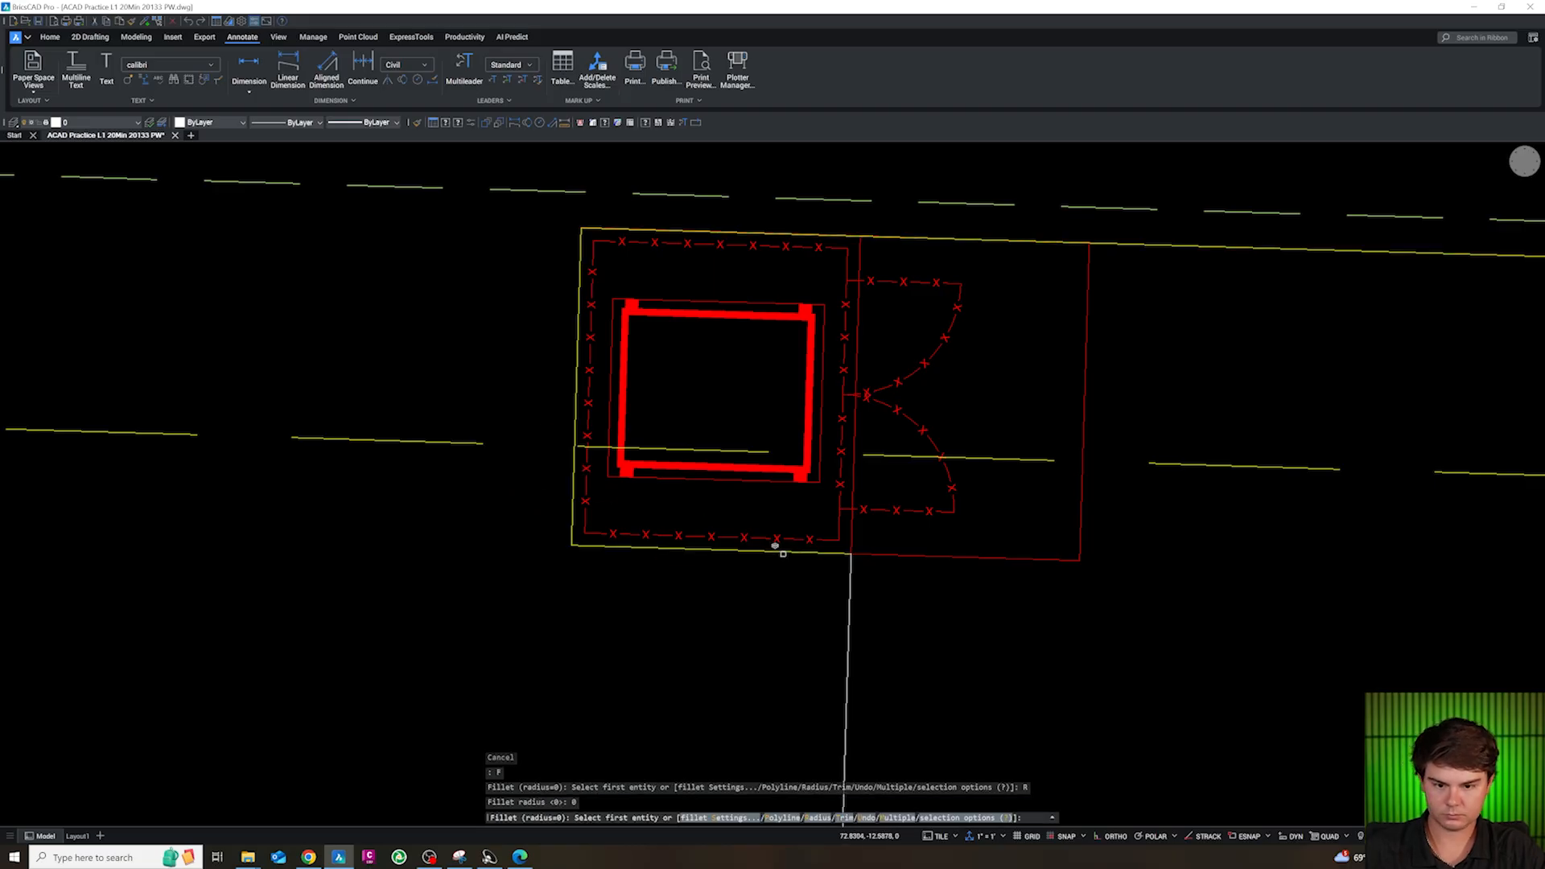
click(781, 550)
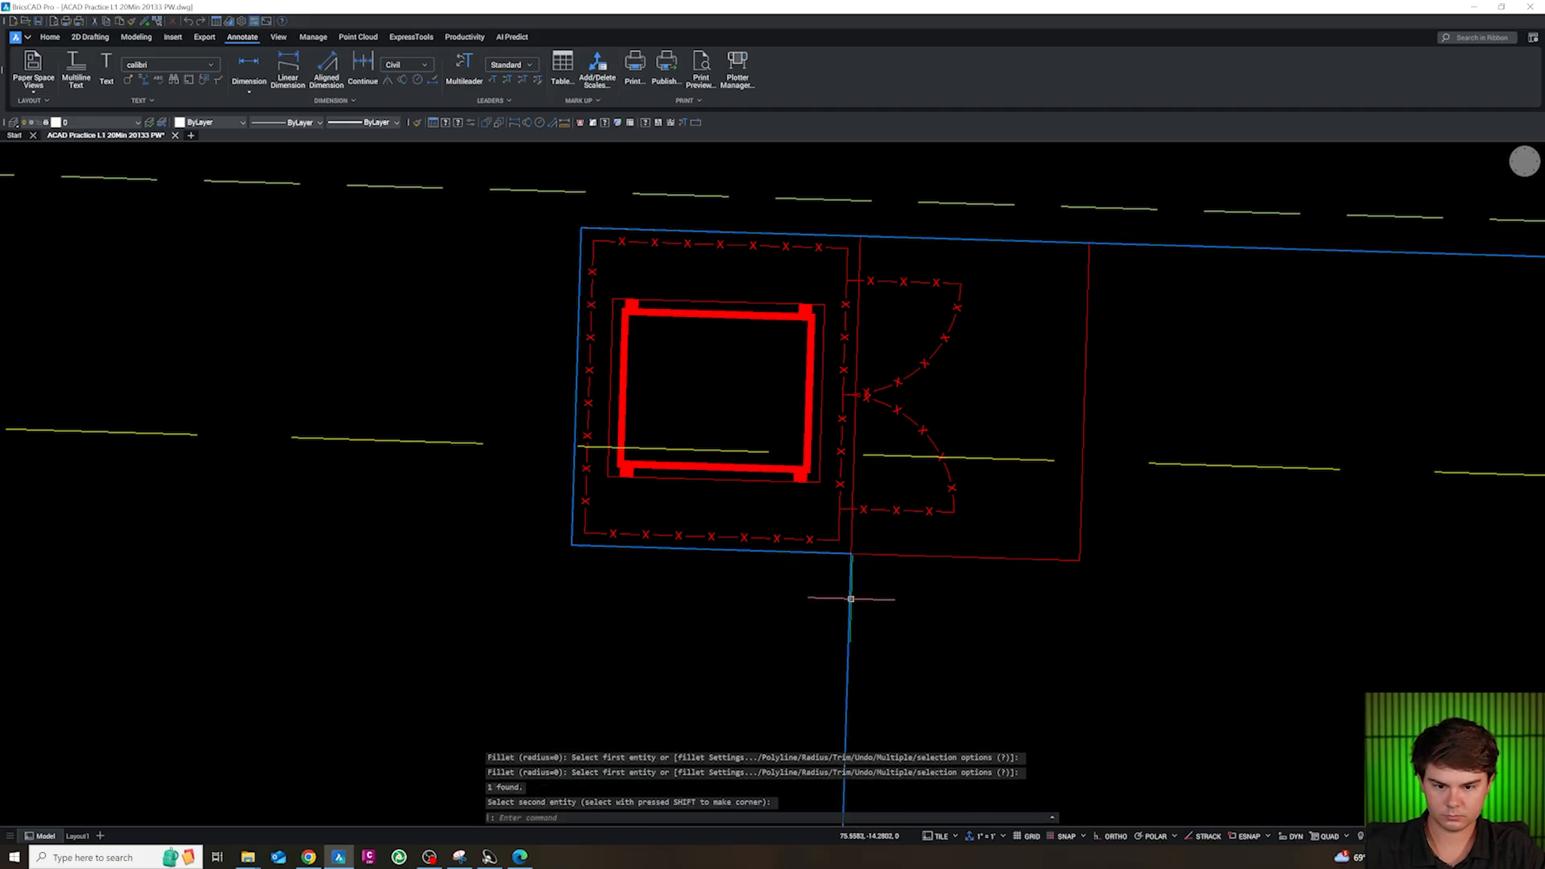
key(Escape)
scroll(850, 599, down, 4)
scroll(837, 631, up, 3)
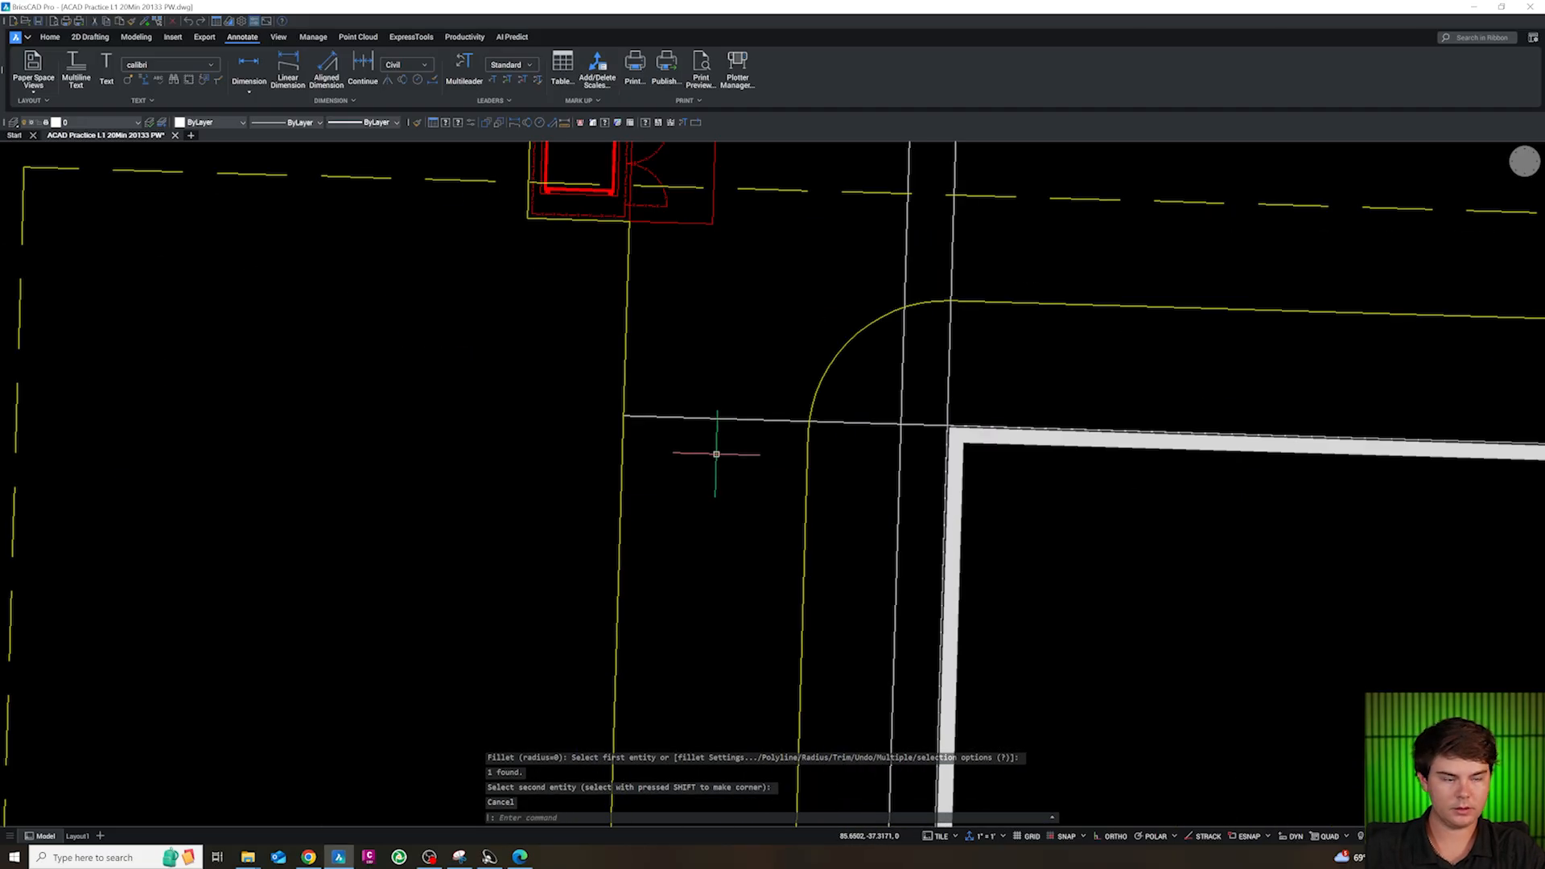
scroll(615, 200, up, 4)
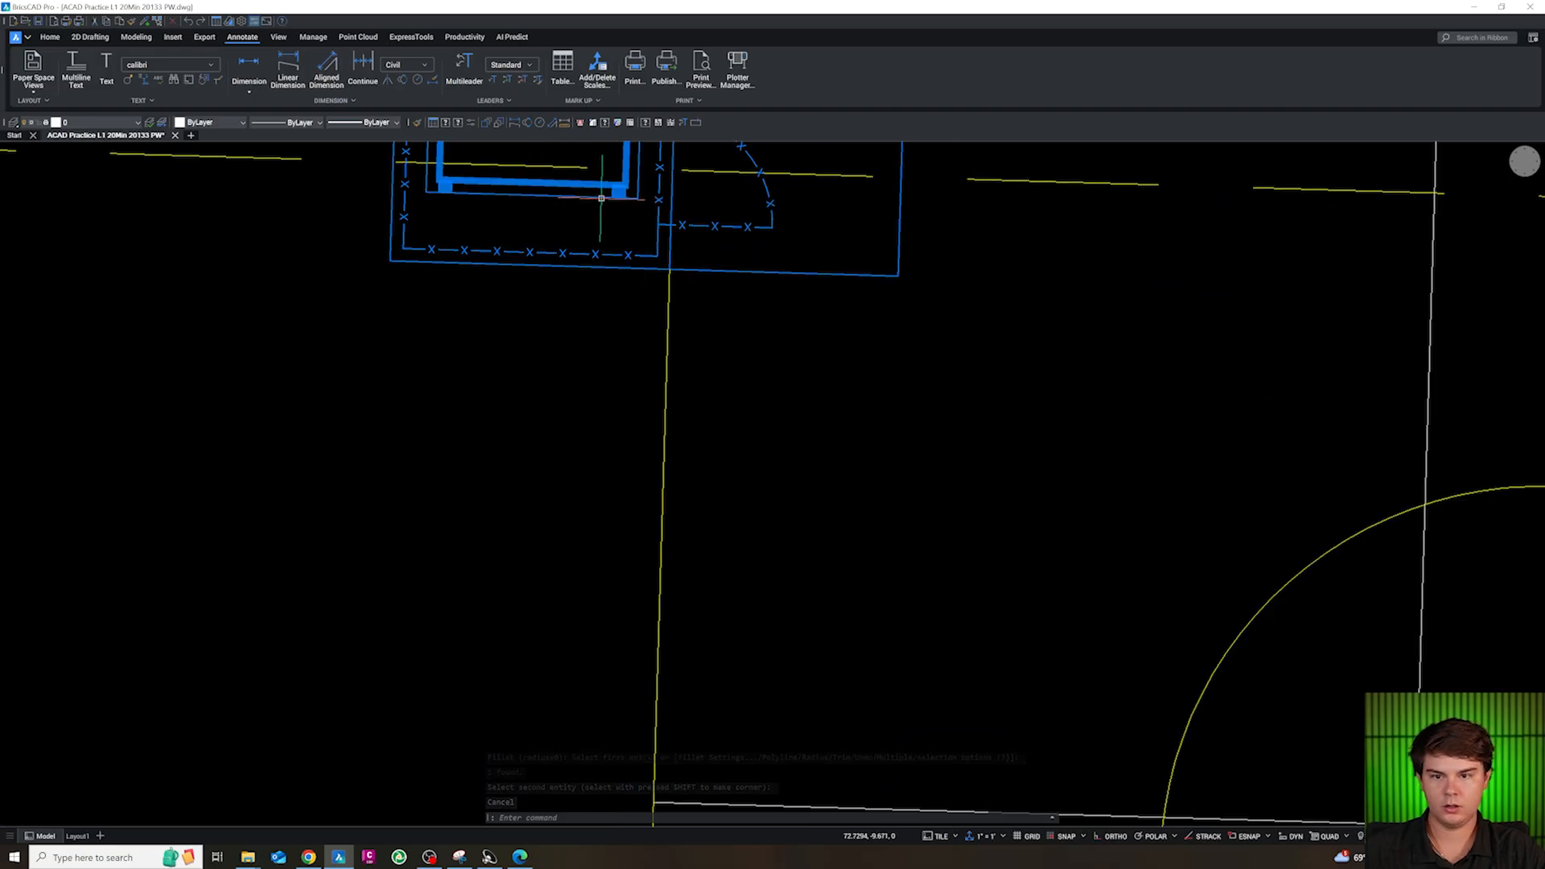
text(F)
key(Return)
text(R)
key(Return)
text(5)
Fillet the corner between the enclosure's south curb edge and the vertical west drive curb with radius 5
key(Return)
click(675, 275)
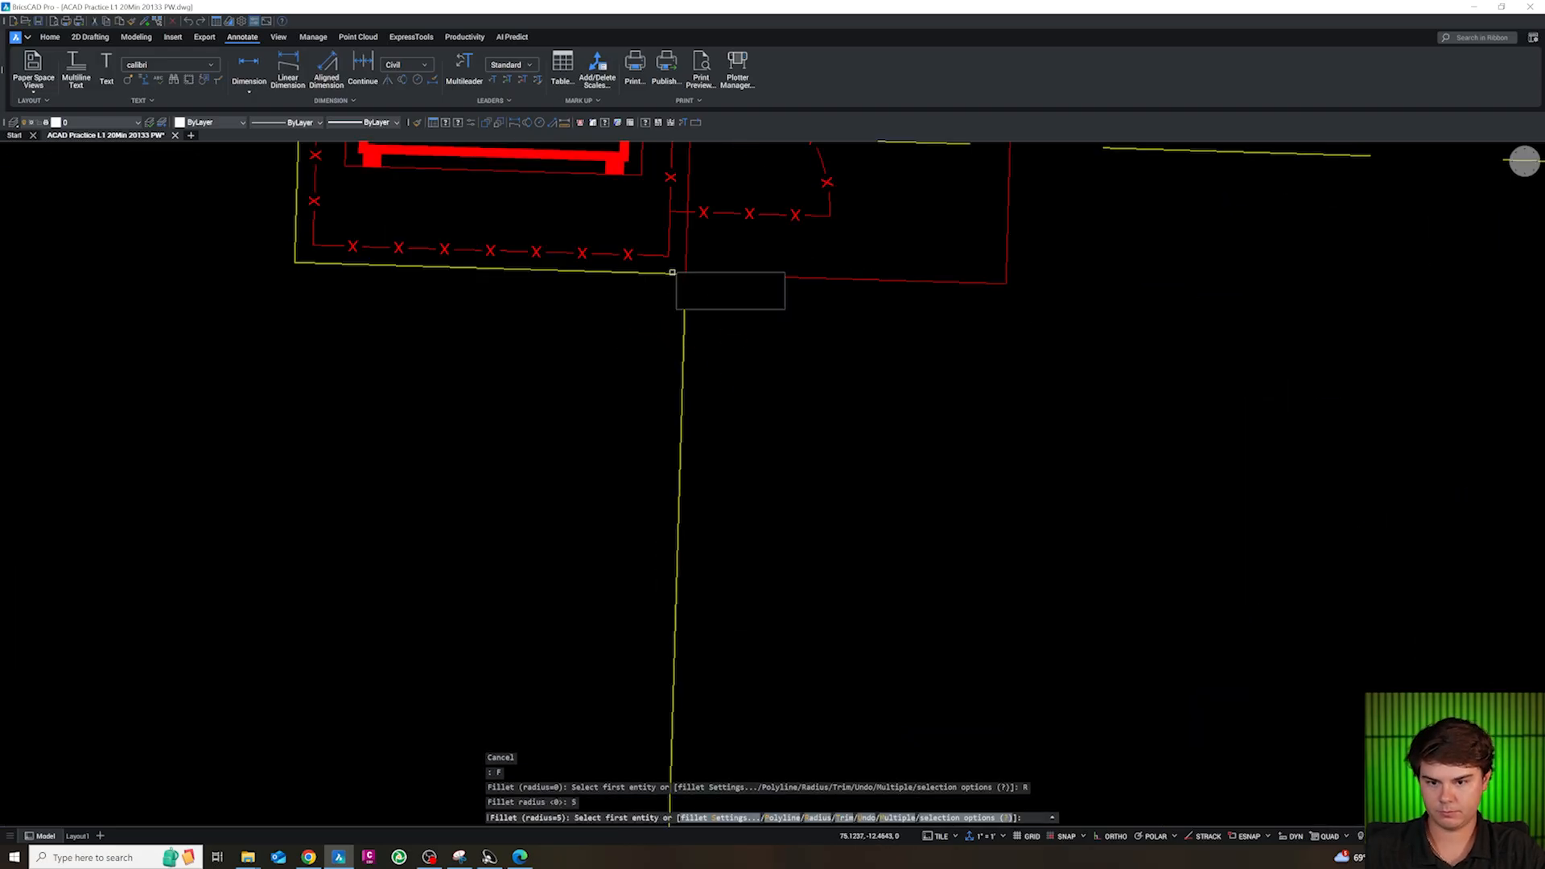
key(Escape)
key(Escape)
text(F)
key(Return)
text(R)
key(Return)
text(5)
key(Return)
click(685, 282)
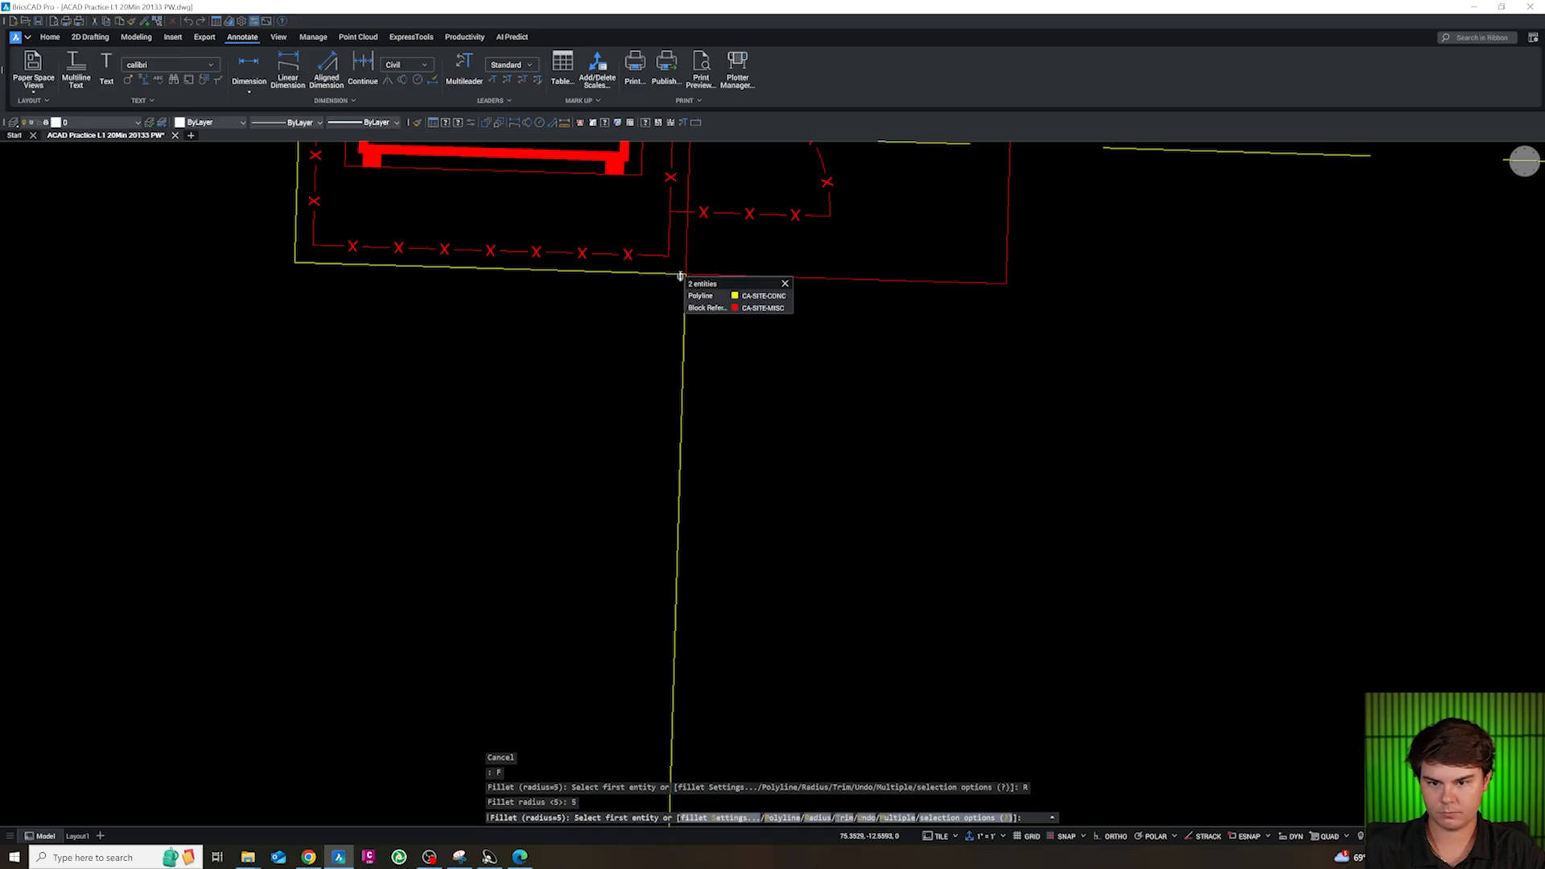
click(686, 298)
click(686, 298)
scroll(700, 346, down, 5)
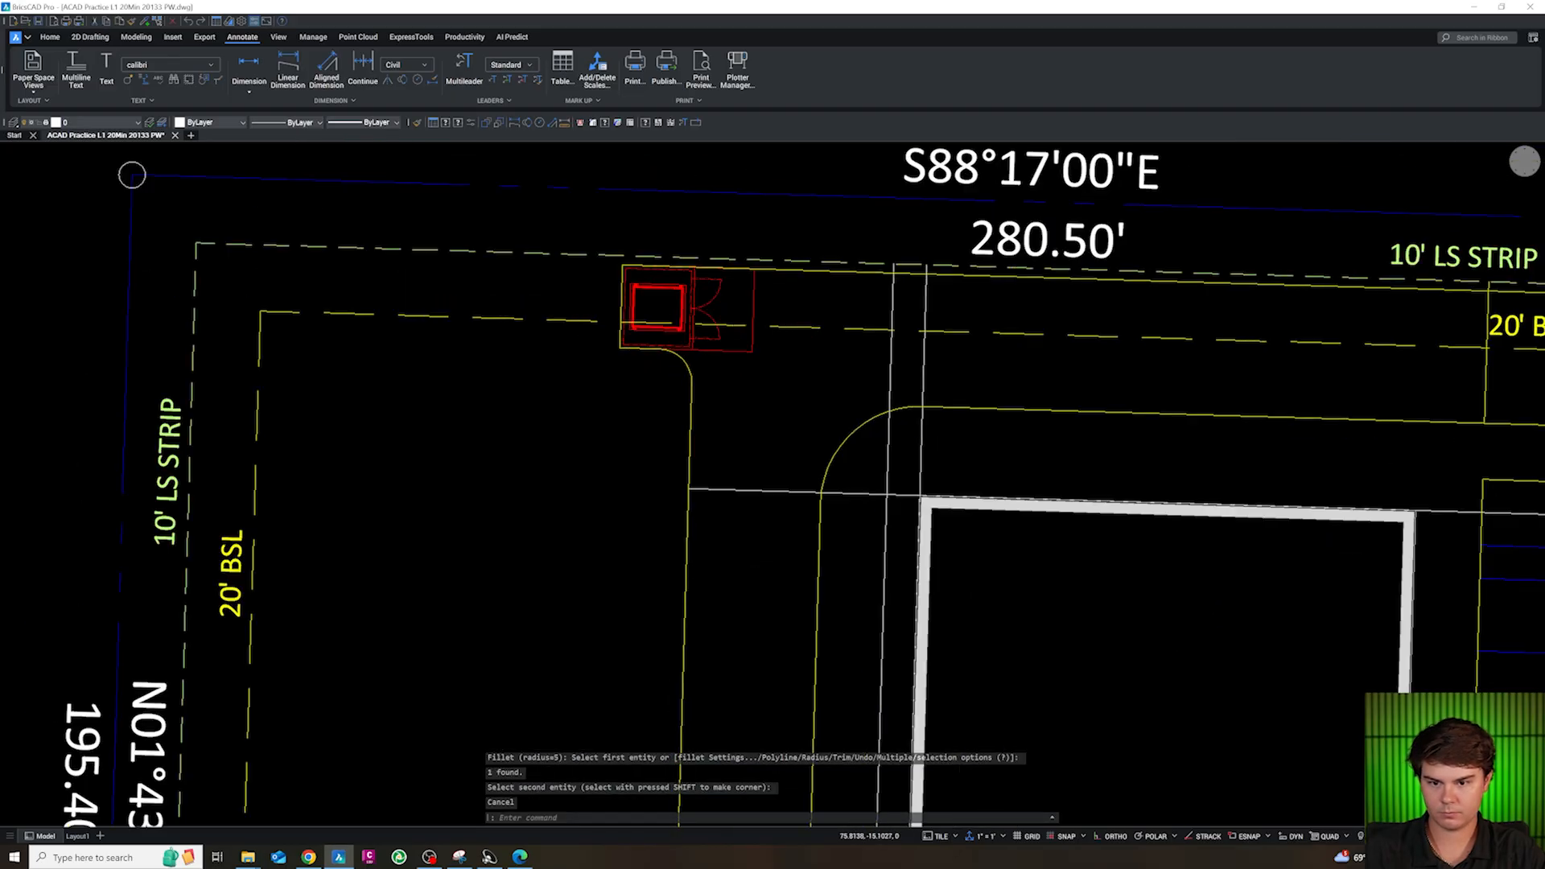
Examine the plan from the rounded enclosure corner down to the south curb and street lines
scroll(683, 357, up, 5)
scroll(684, 356, down, 9)
key(Escape)
scroll(656, 500, up, 4)
scroll(656, 491, down, 2)
key(Escape)
scroll(893, 554, up, 2)
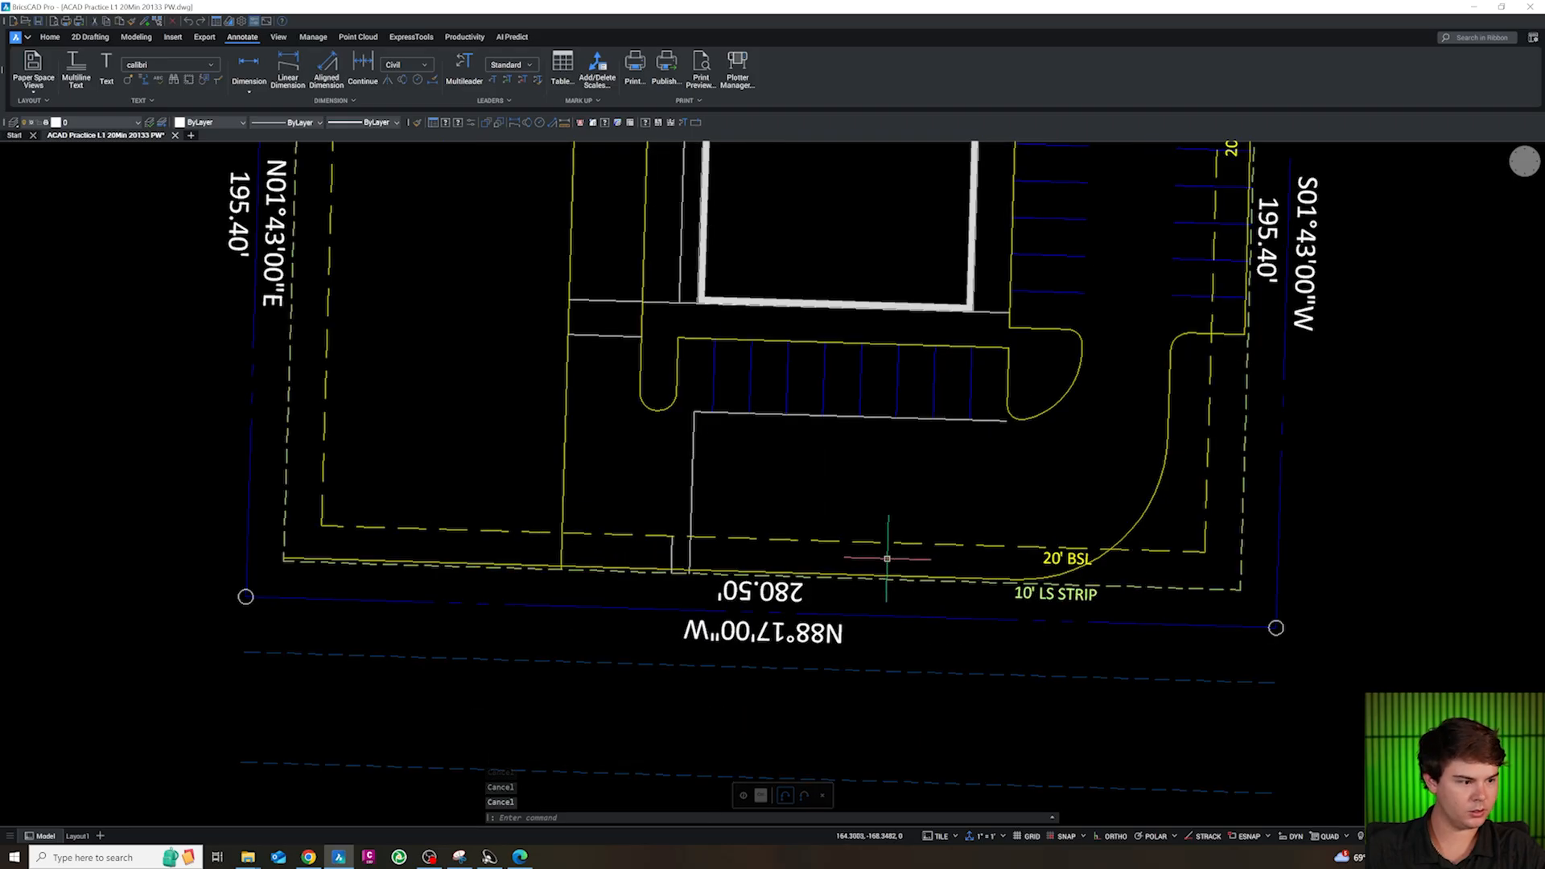
scroll(706, 540, up, 2)
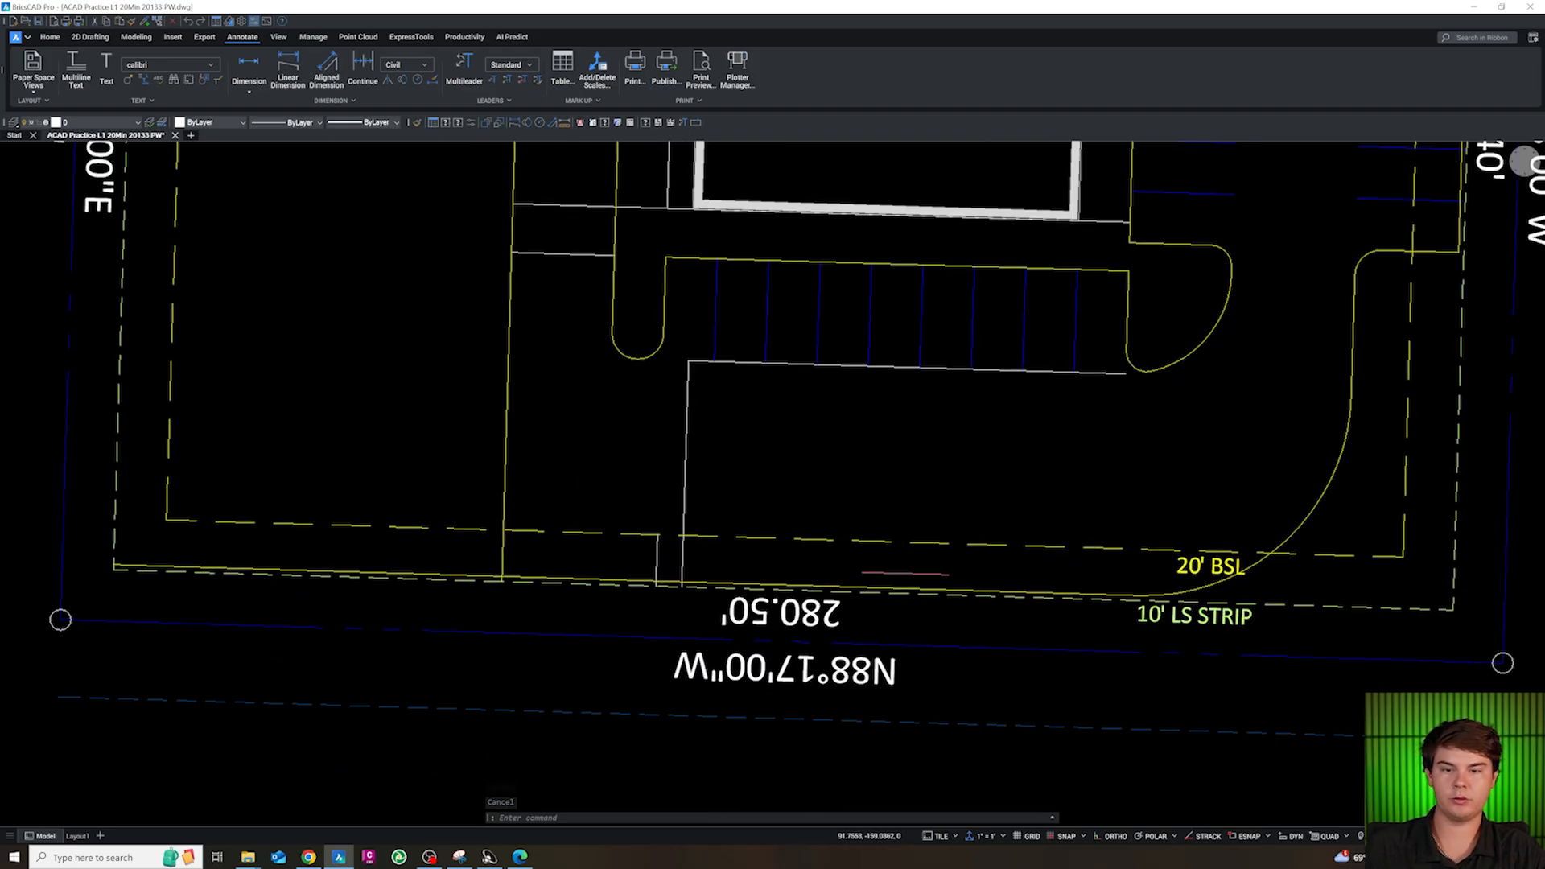
scroll(843, 554, down, 1)
scroll(690, 524, up, 1)
Draw a short helper polyline on the west drive curb between two nearest-snap points north of the south curb
click(676, 513)
key(Escape)
text(pl)
key(Return)
shift+right_click(706, 498)
click(731, 687)
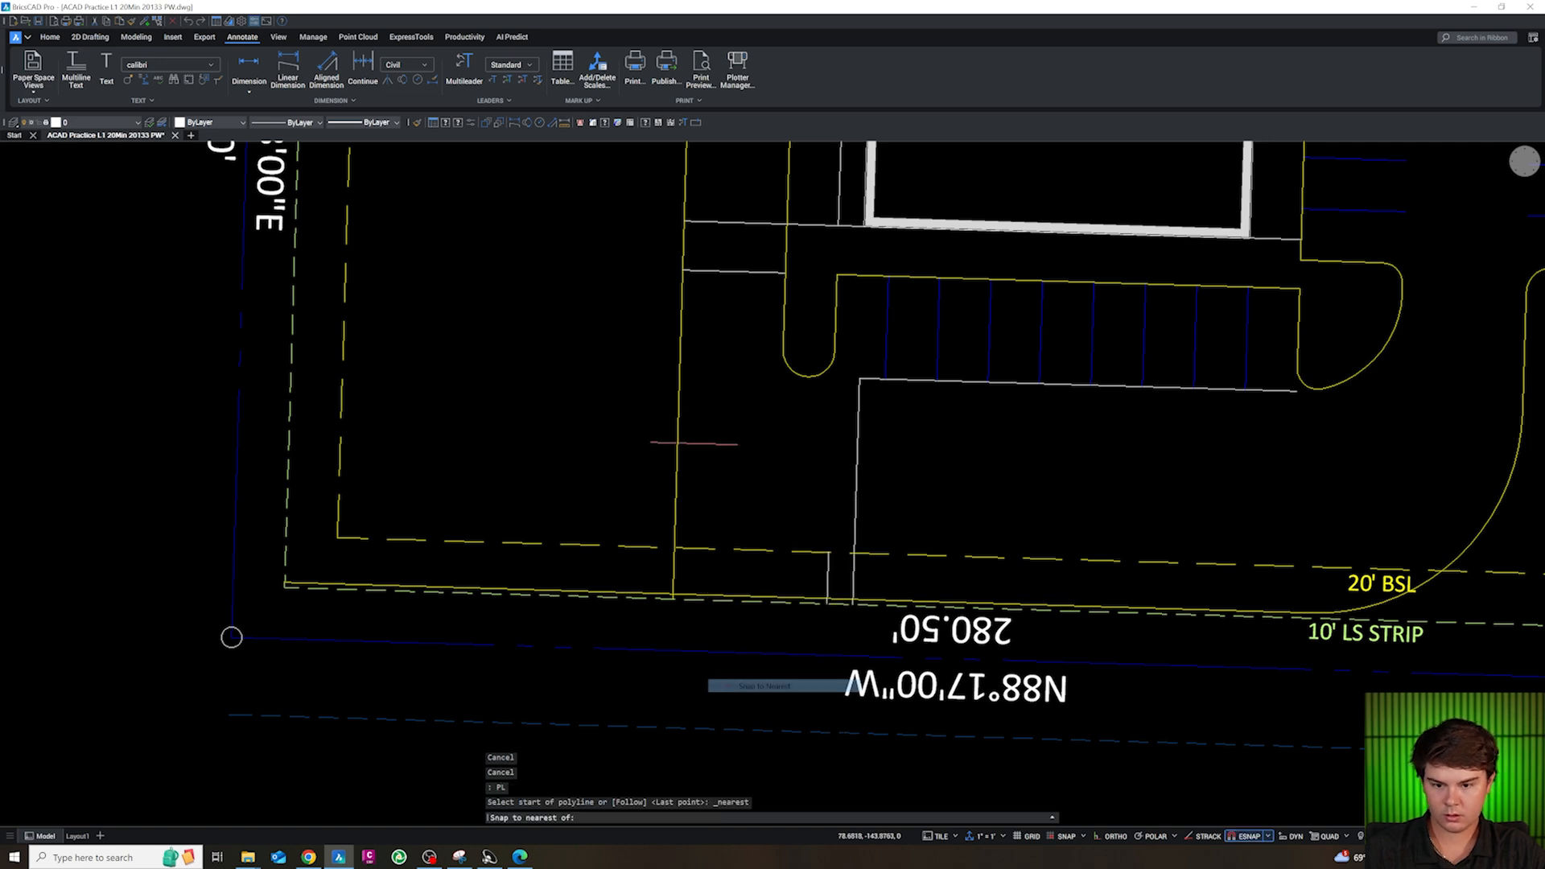
click(679, 375)
shift+right_click(698, 523)
click(756, 713)
click(674, 536)
key(Escape)
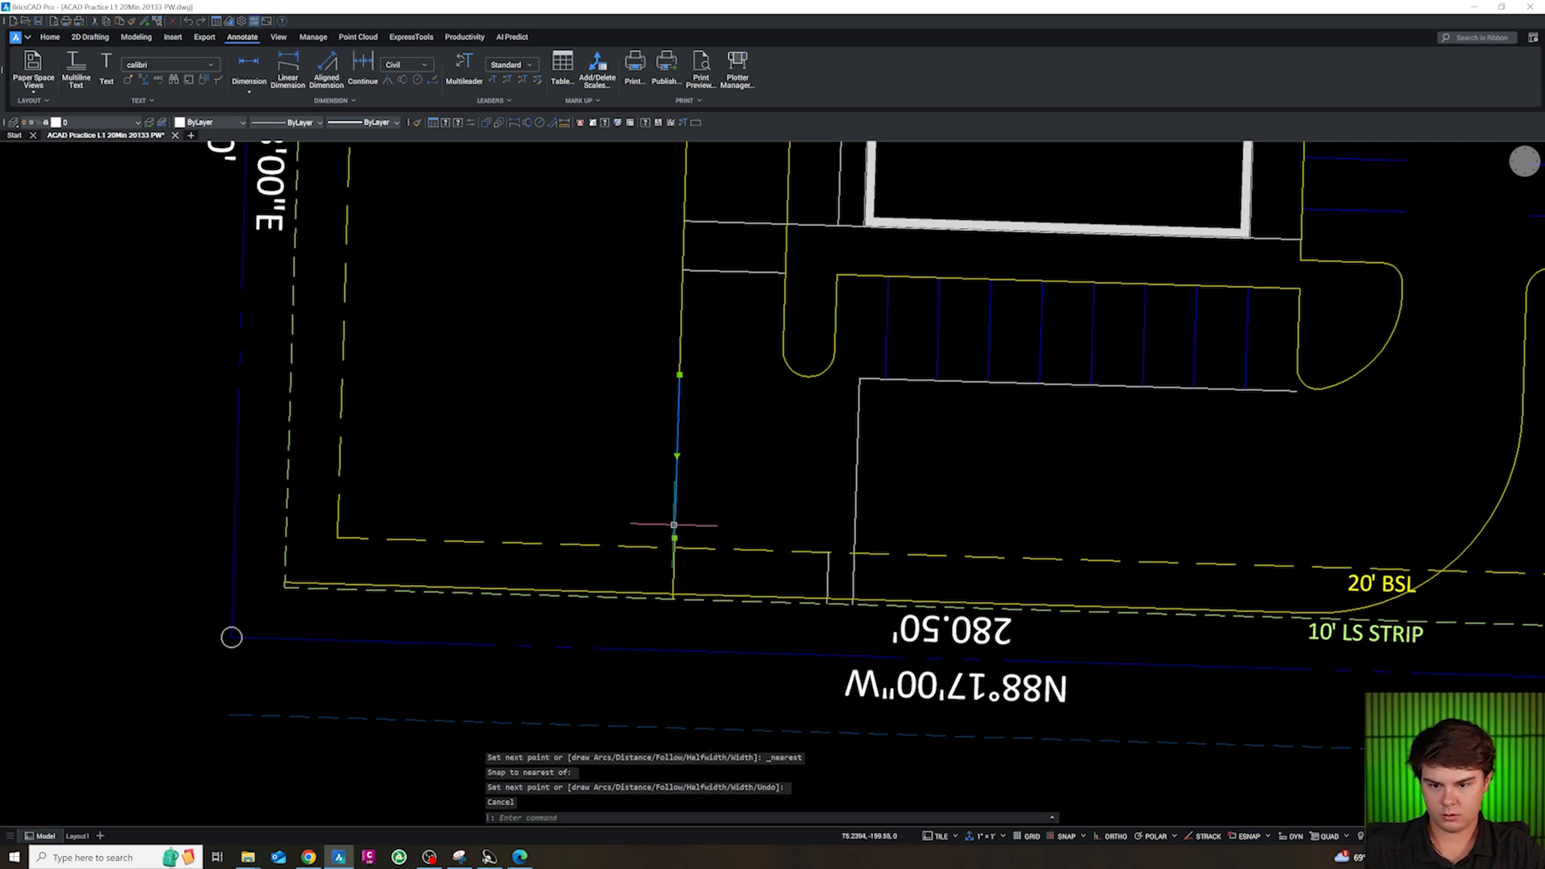
Offset the helper polyline 38.5 to the east
text(o)
key(Return)
text(38.5)
key(Return)
click(838, 501)
key(Escape)
key(Escape)
key(Escape)
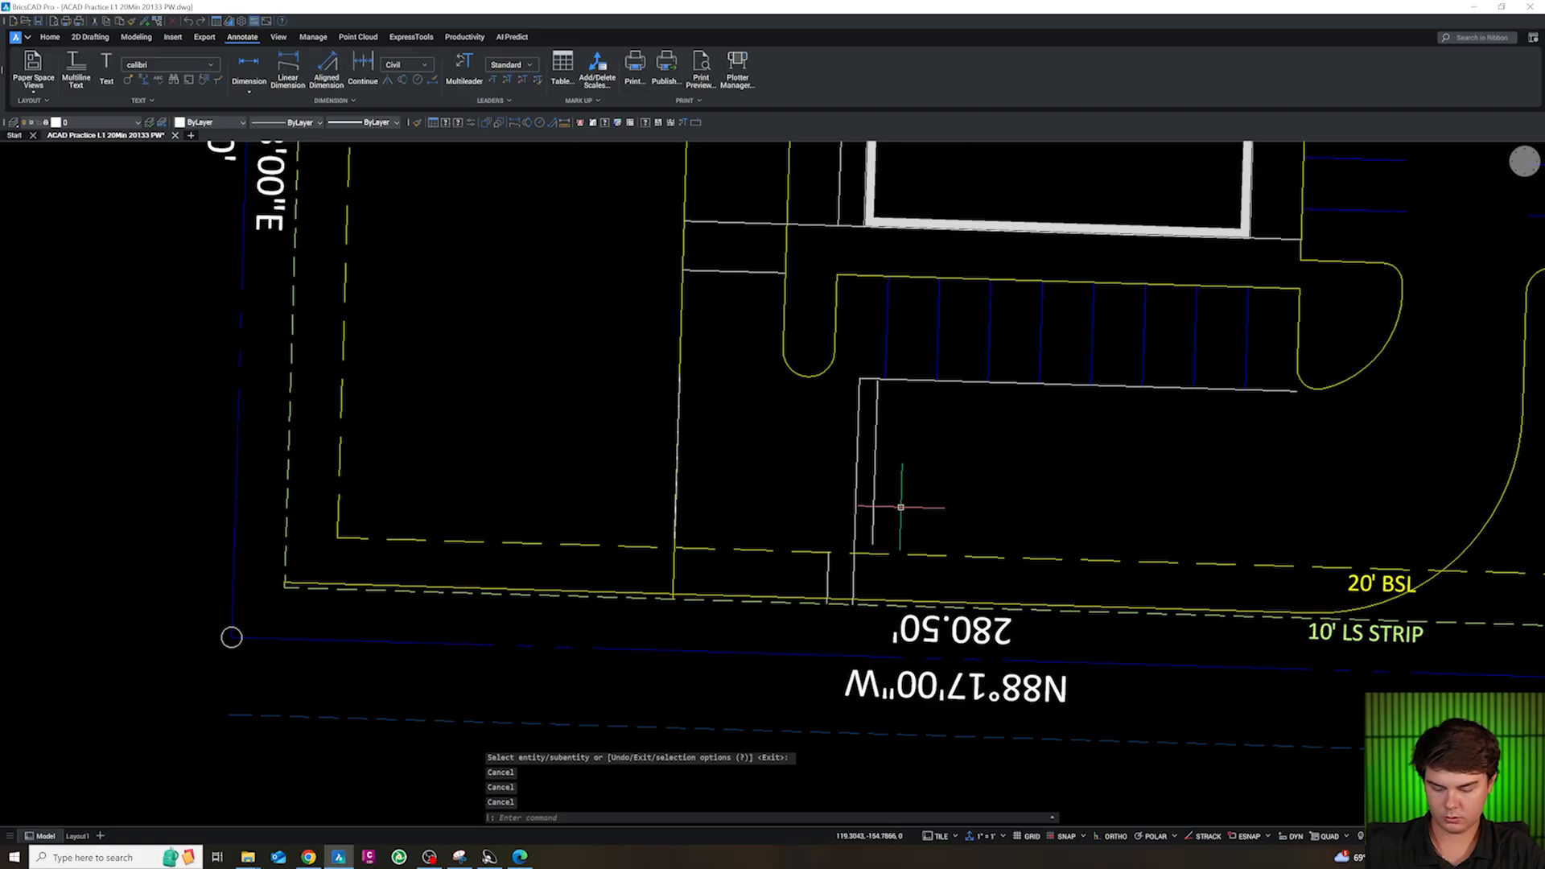
Extend the offset line south to the street edge line and north past the white line below the stalls
text(ex)
key(Return)
click(879, 513)
click(871, 508)
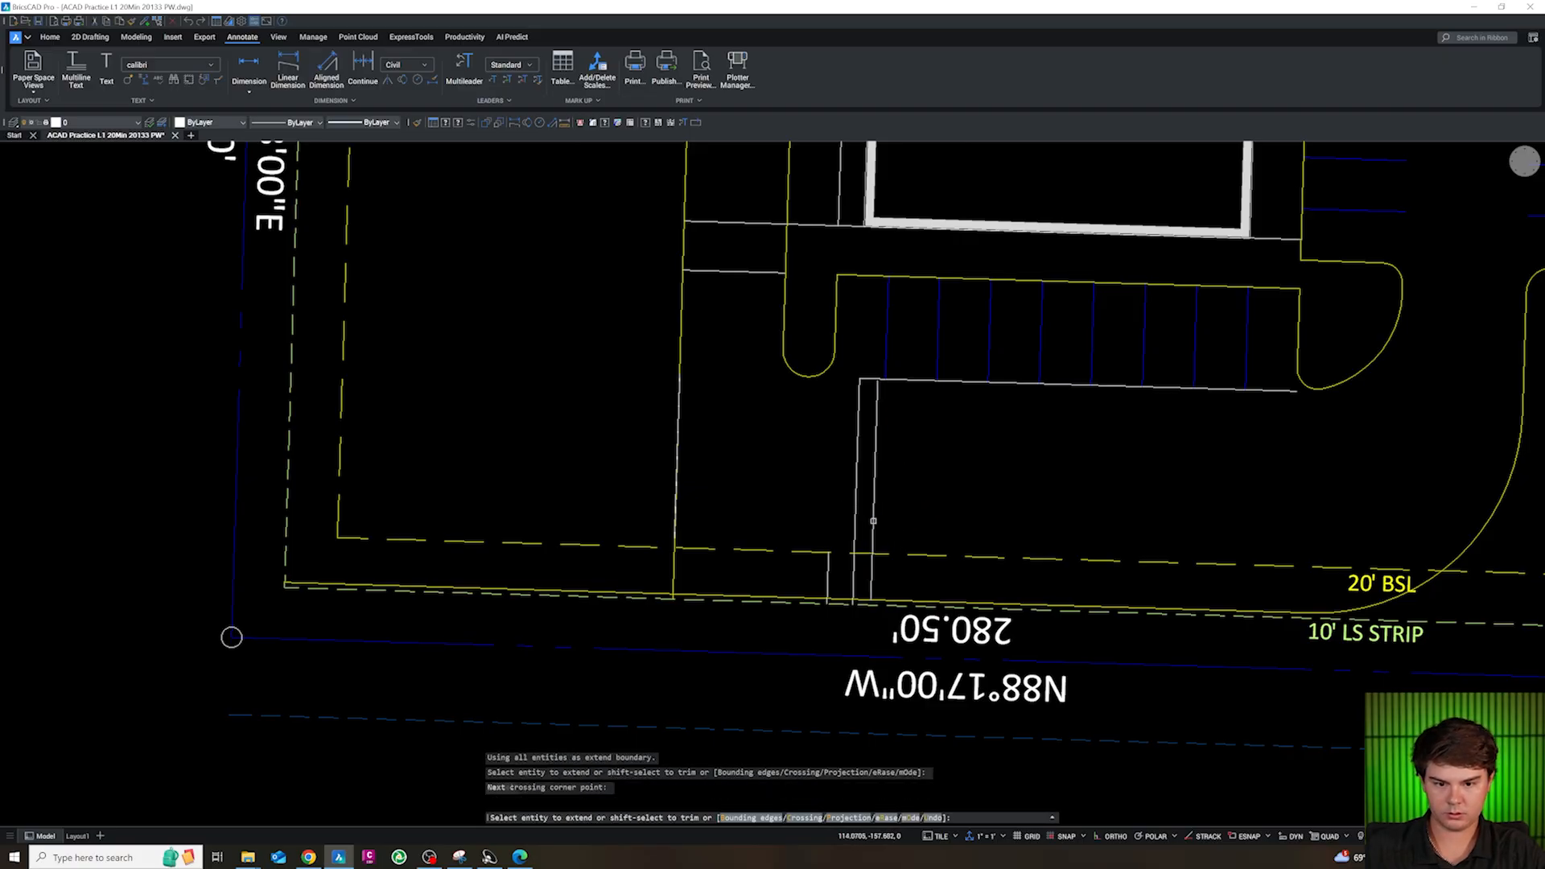
click(873, 523)
click(873, 532)
click(874, 532)
click(874, 533)
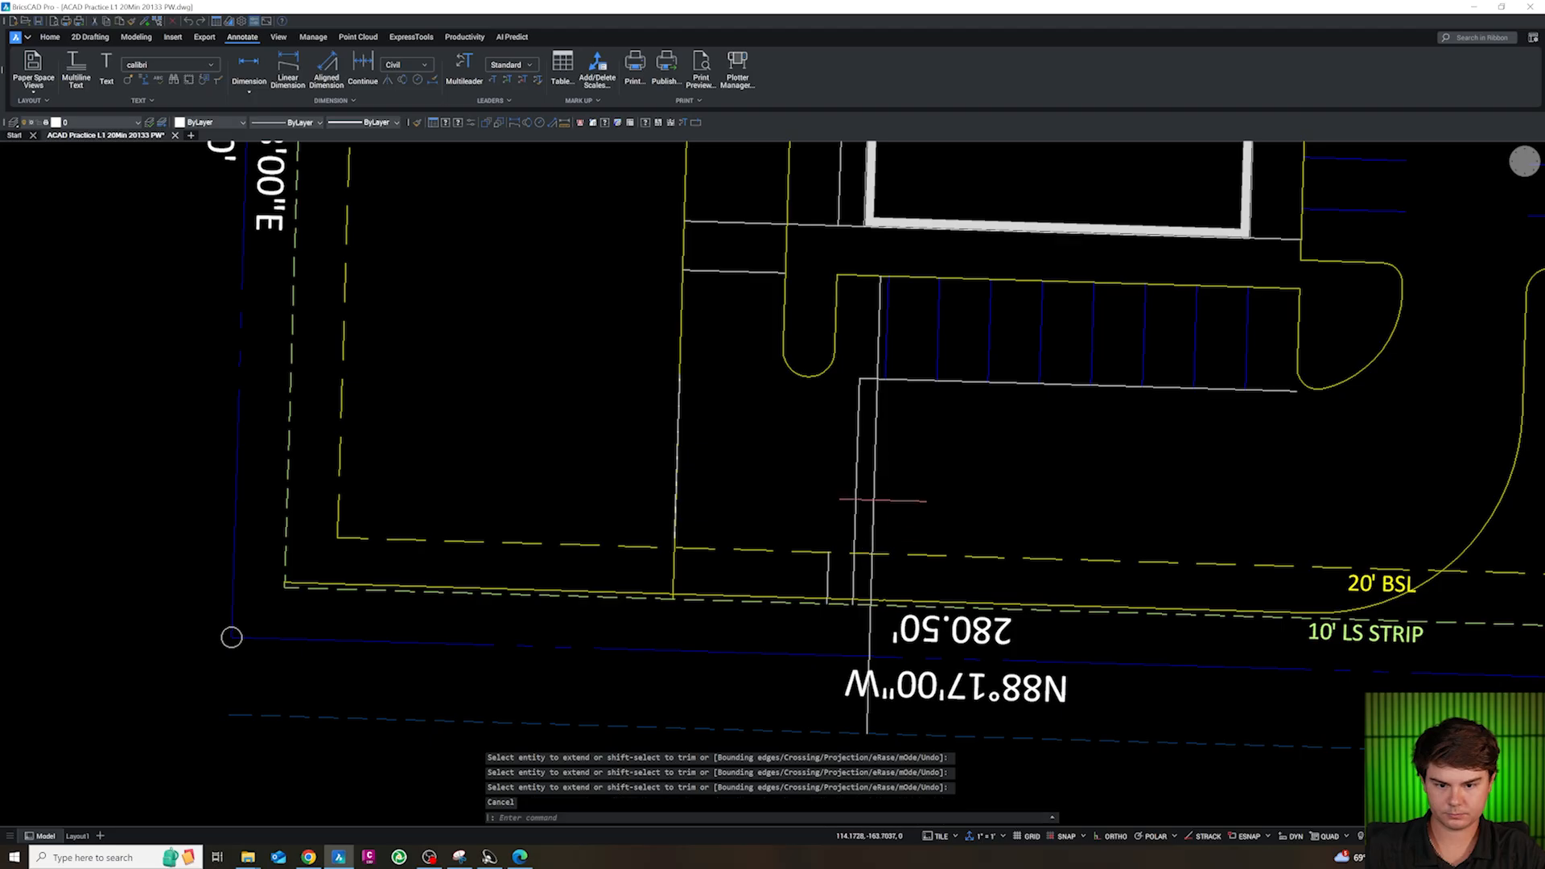
key(Escape)
key(Escape)
key(Escape)
key(Escape)
Trim the part of the offset line that runs north of the white line below the stalls
text(TR)
key(Return)
key(Return)
click(677, 445)
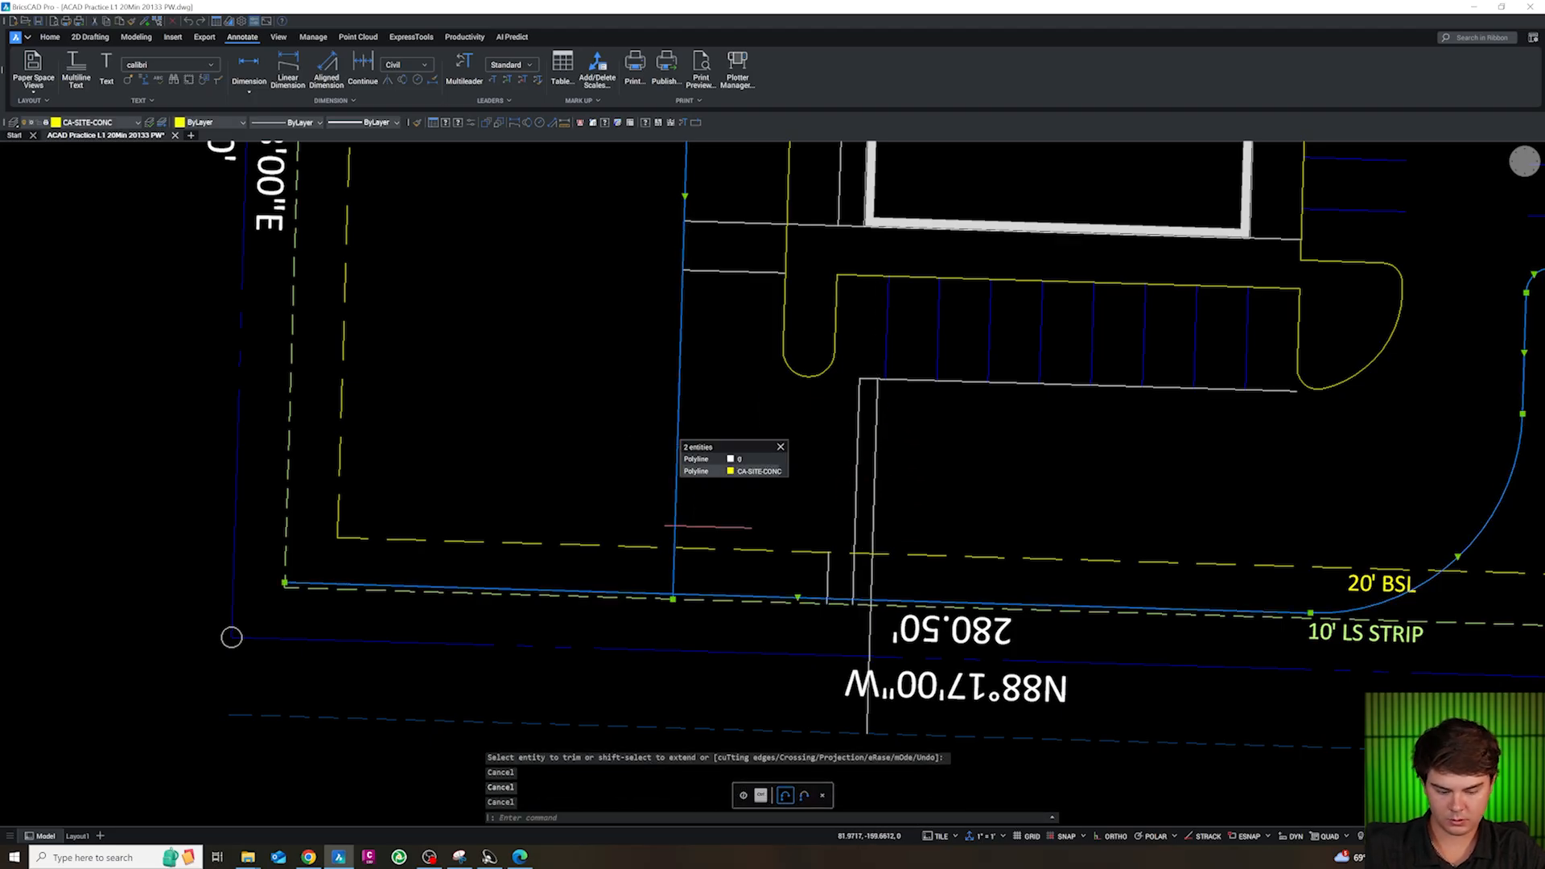
click(693, 472)
key(Delete)
key(ctrl+z)
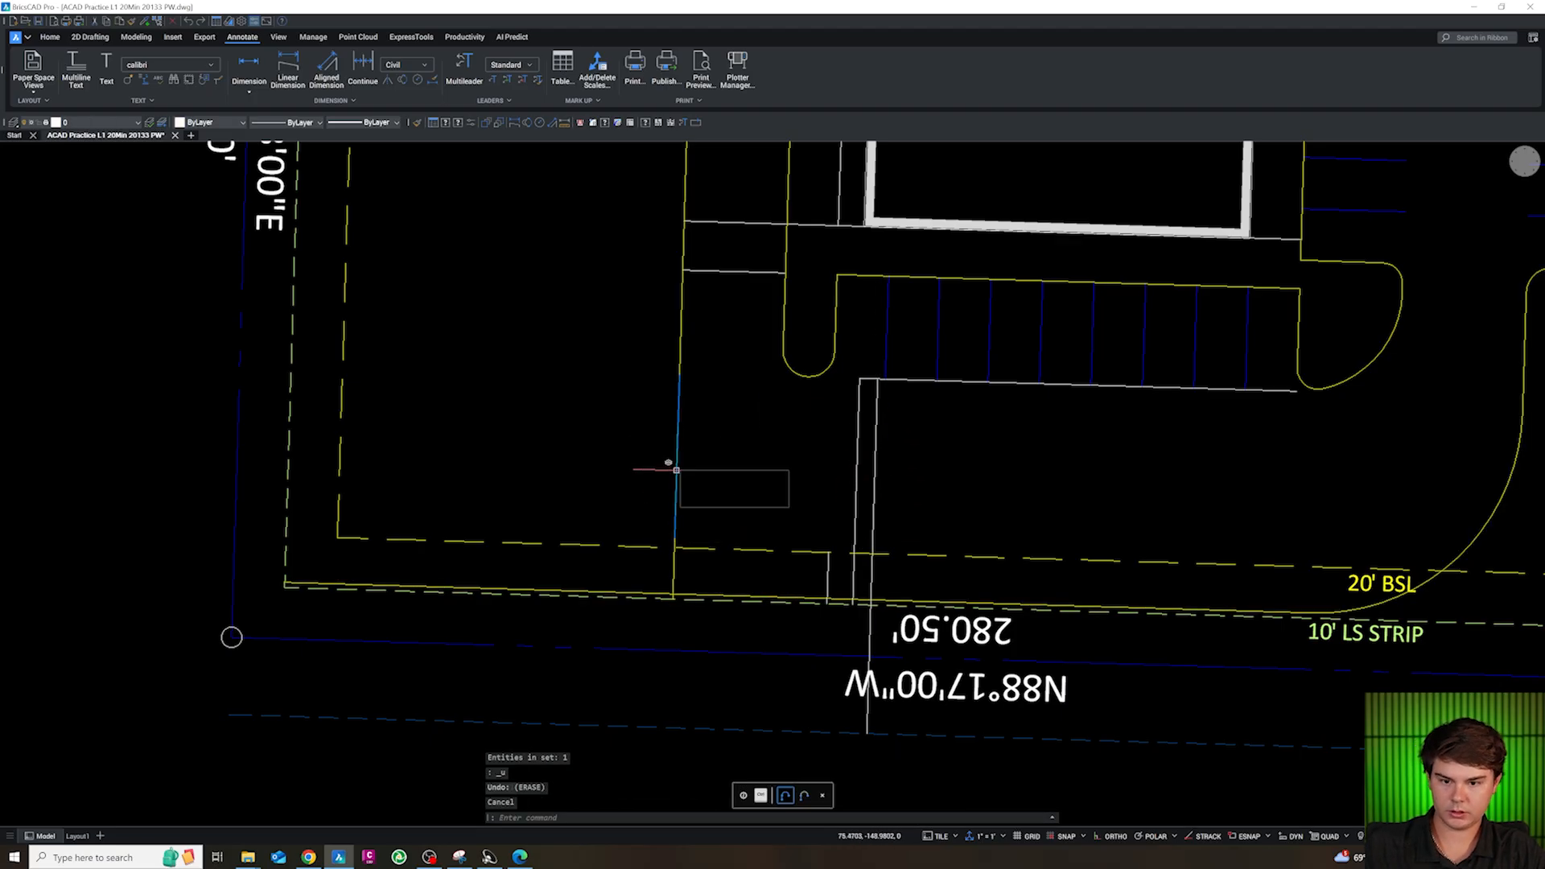
Delete the short helper polyline lying on the west drive curb
click(677, 472)
key(Delete)
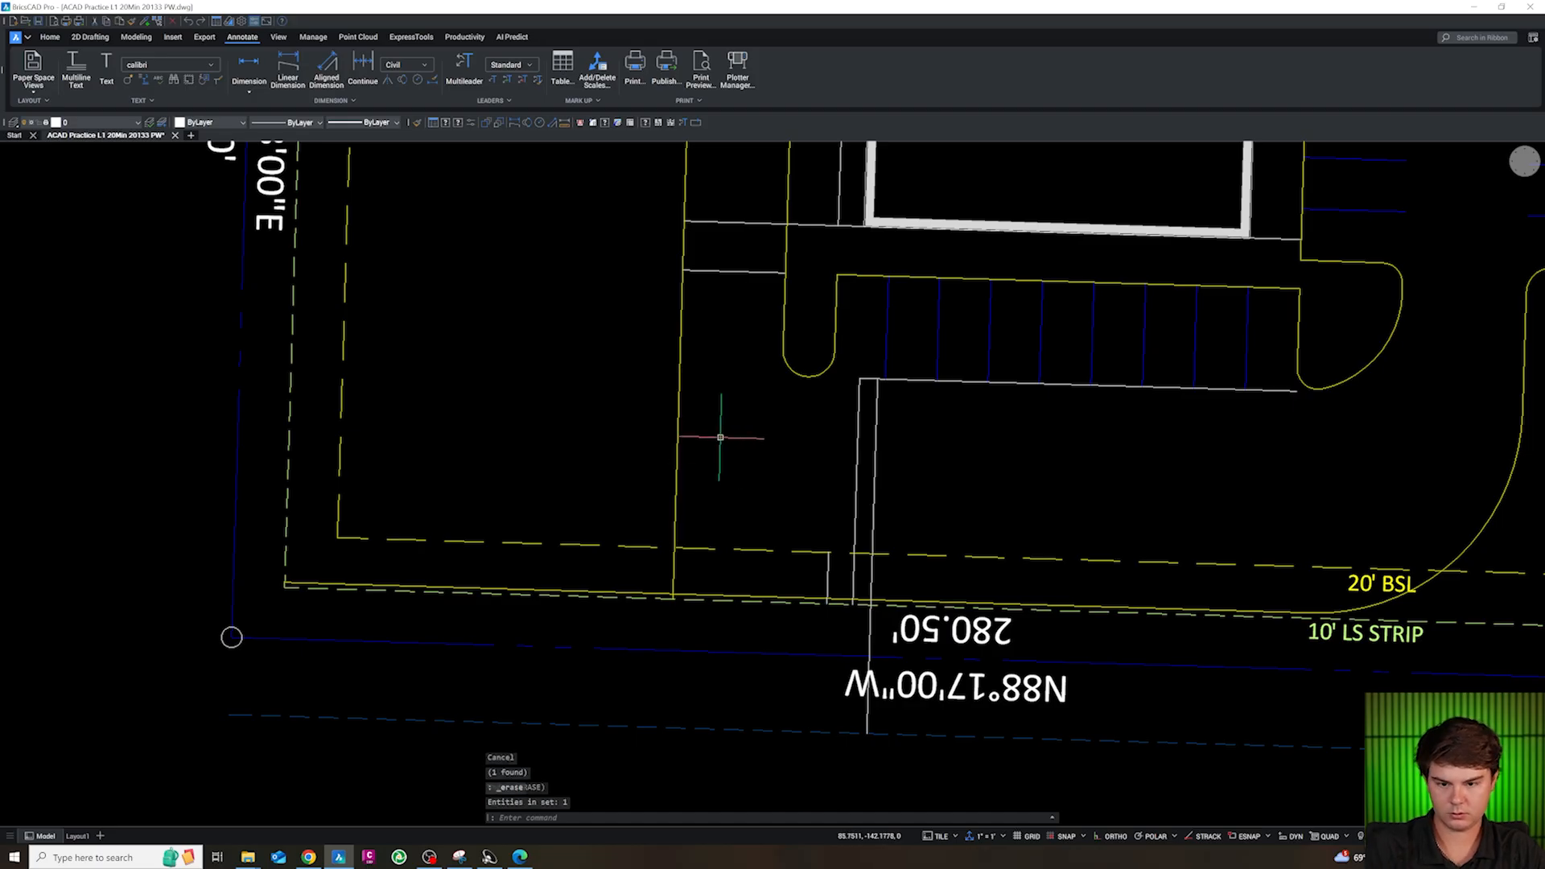
key(Escape)
key(Escape)
Extend the west drive curb south past the boundary to the dashed street edge line
text(ex)
key(space)
click(681, 459)
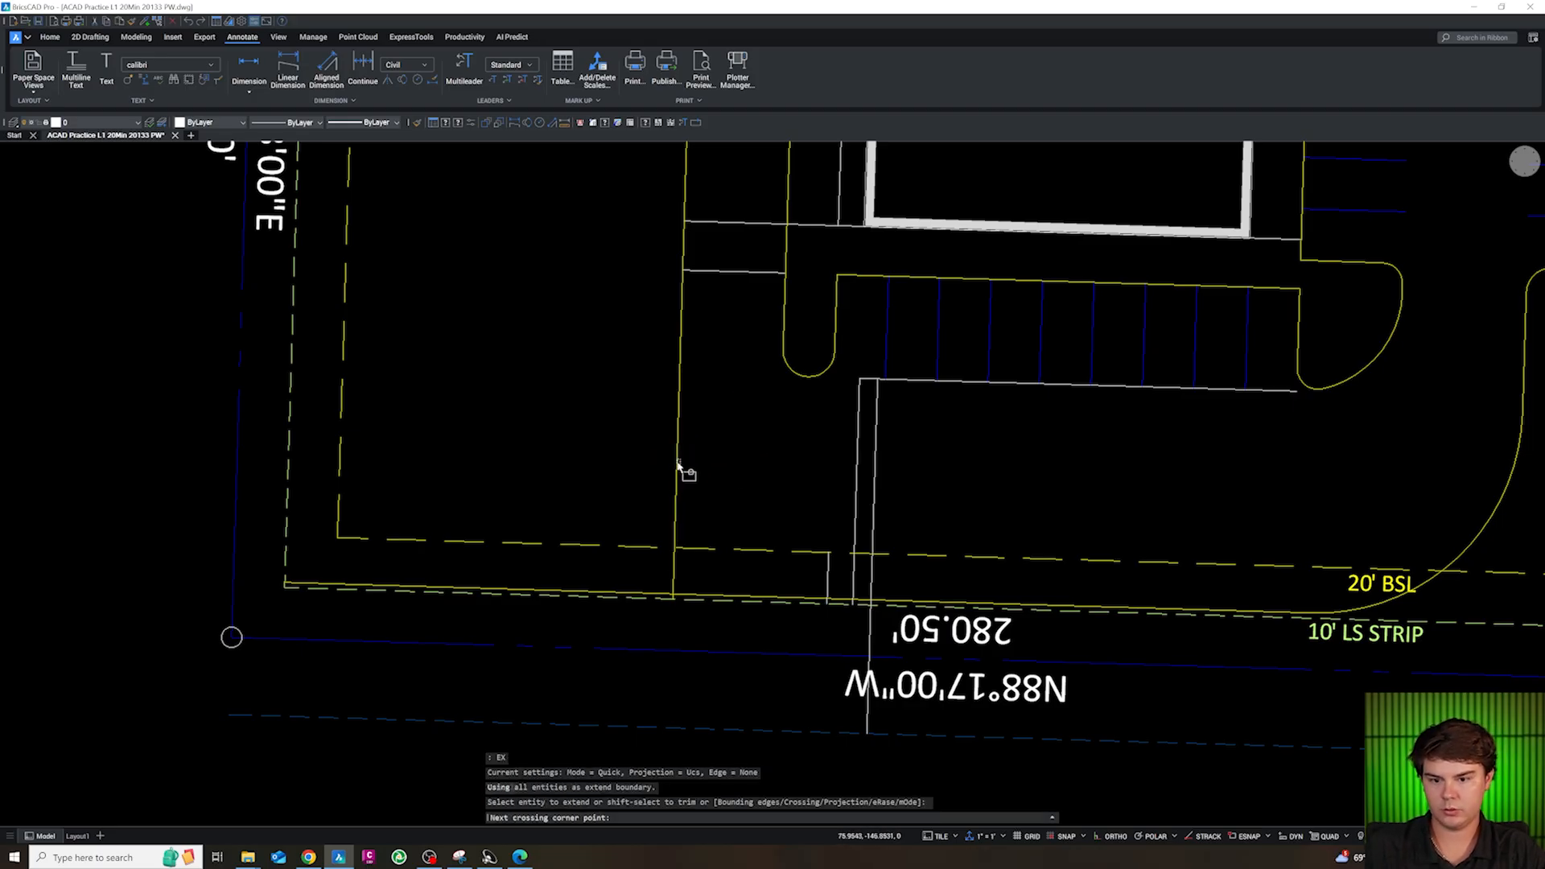
click(676, 476)
key(Escape)
key(Escape)
key(Escape)
Fillet the west drive curb with the street edge line at radius 20 in No trim mode, flaring west
scroll(707, 441, down, 5)
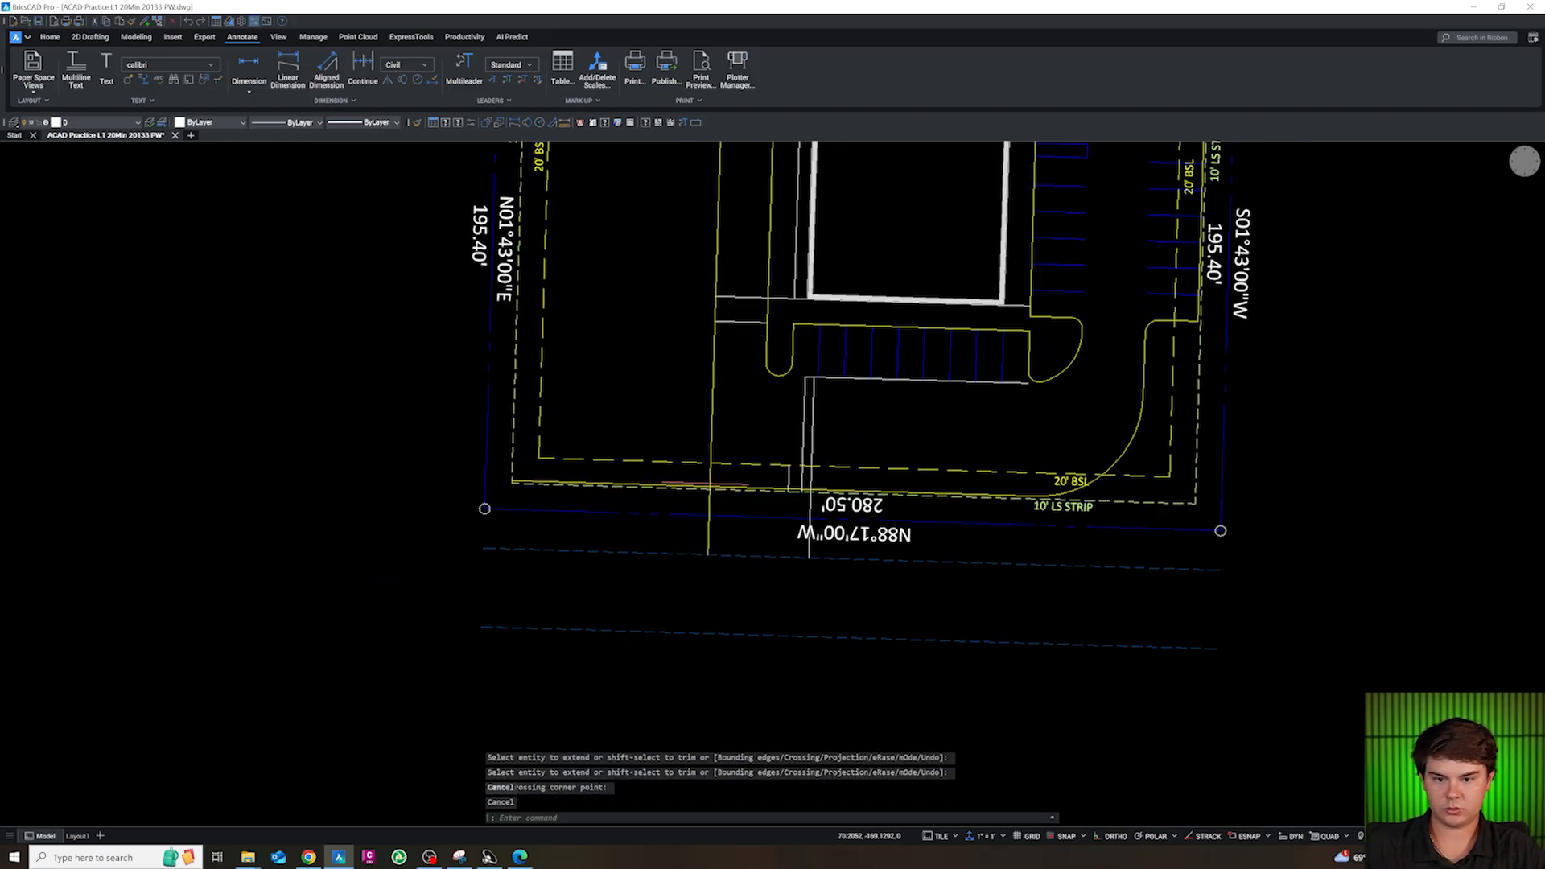
scroll(787, 543, up, 5)
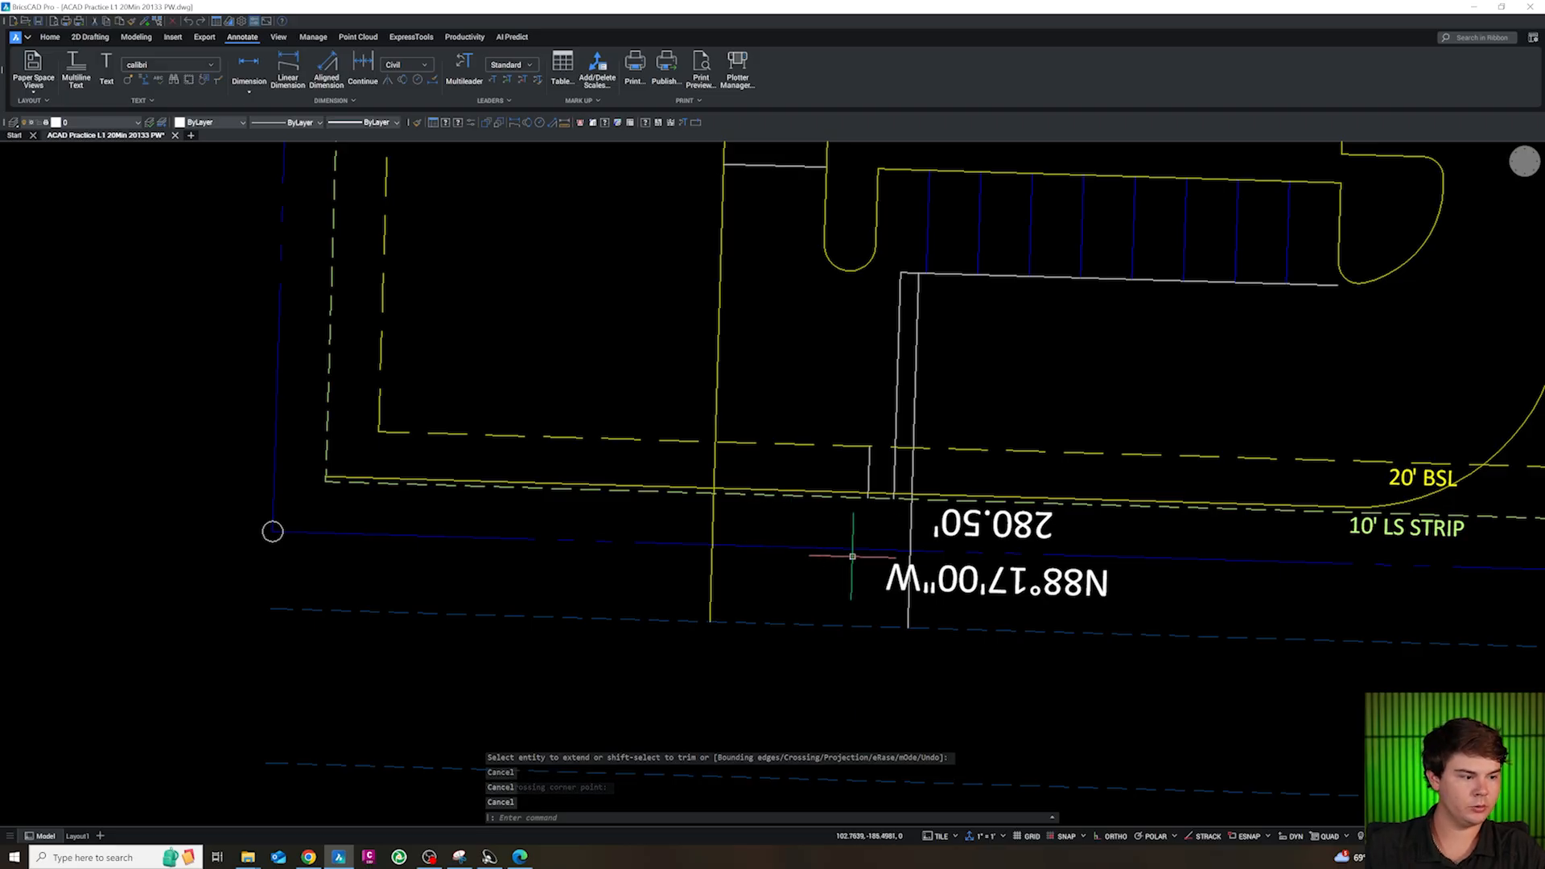
scroll(773, 563, down, 2)
text(f)
key(space)
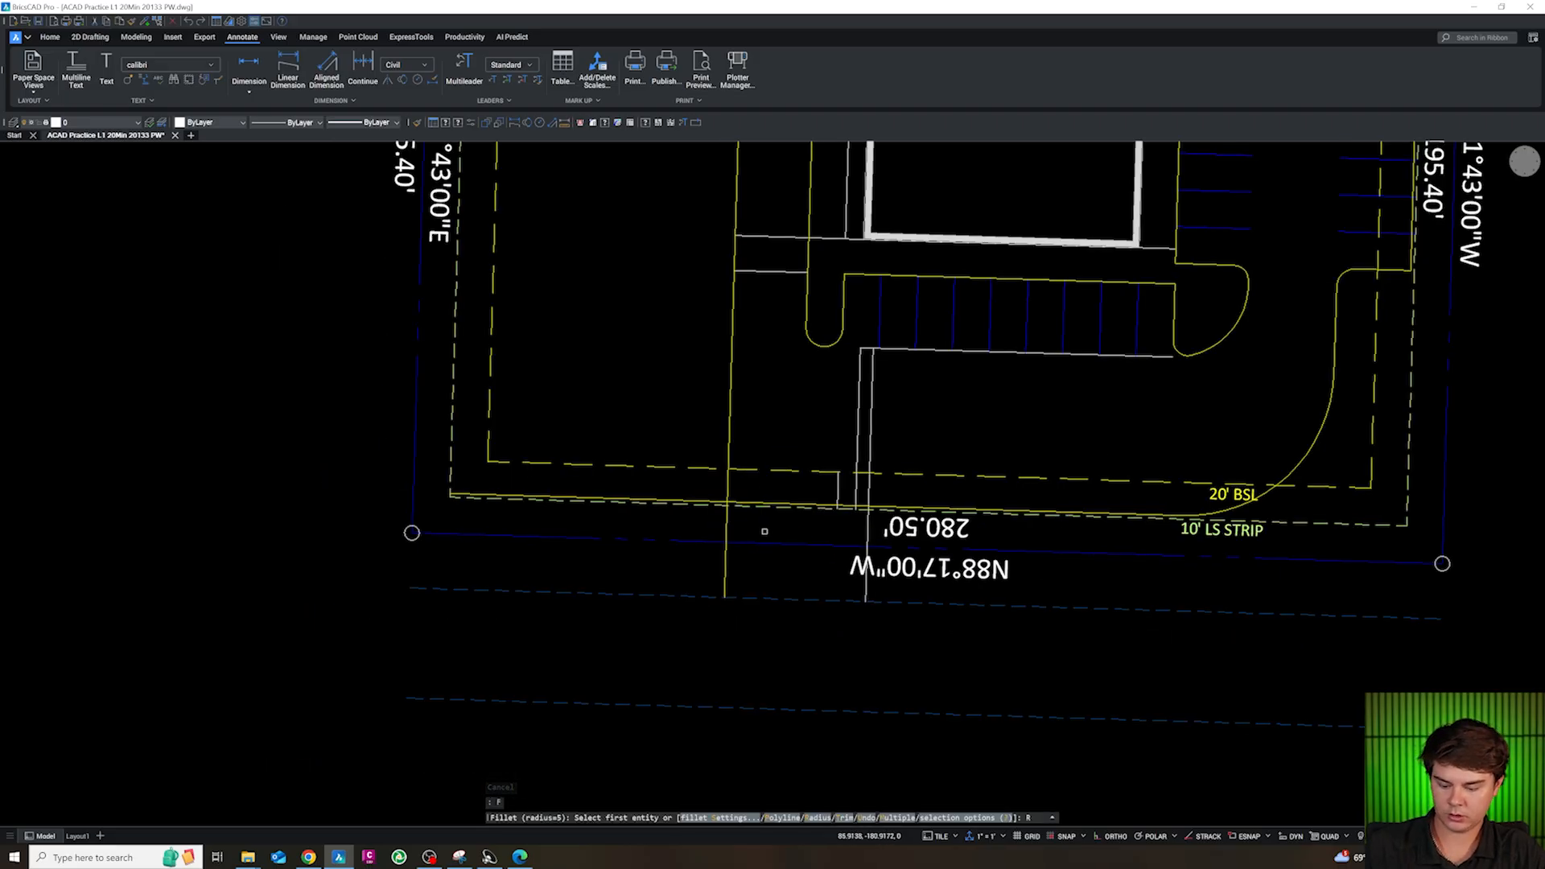
text(r)
key(space)
text(20)
key(Return)
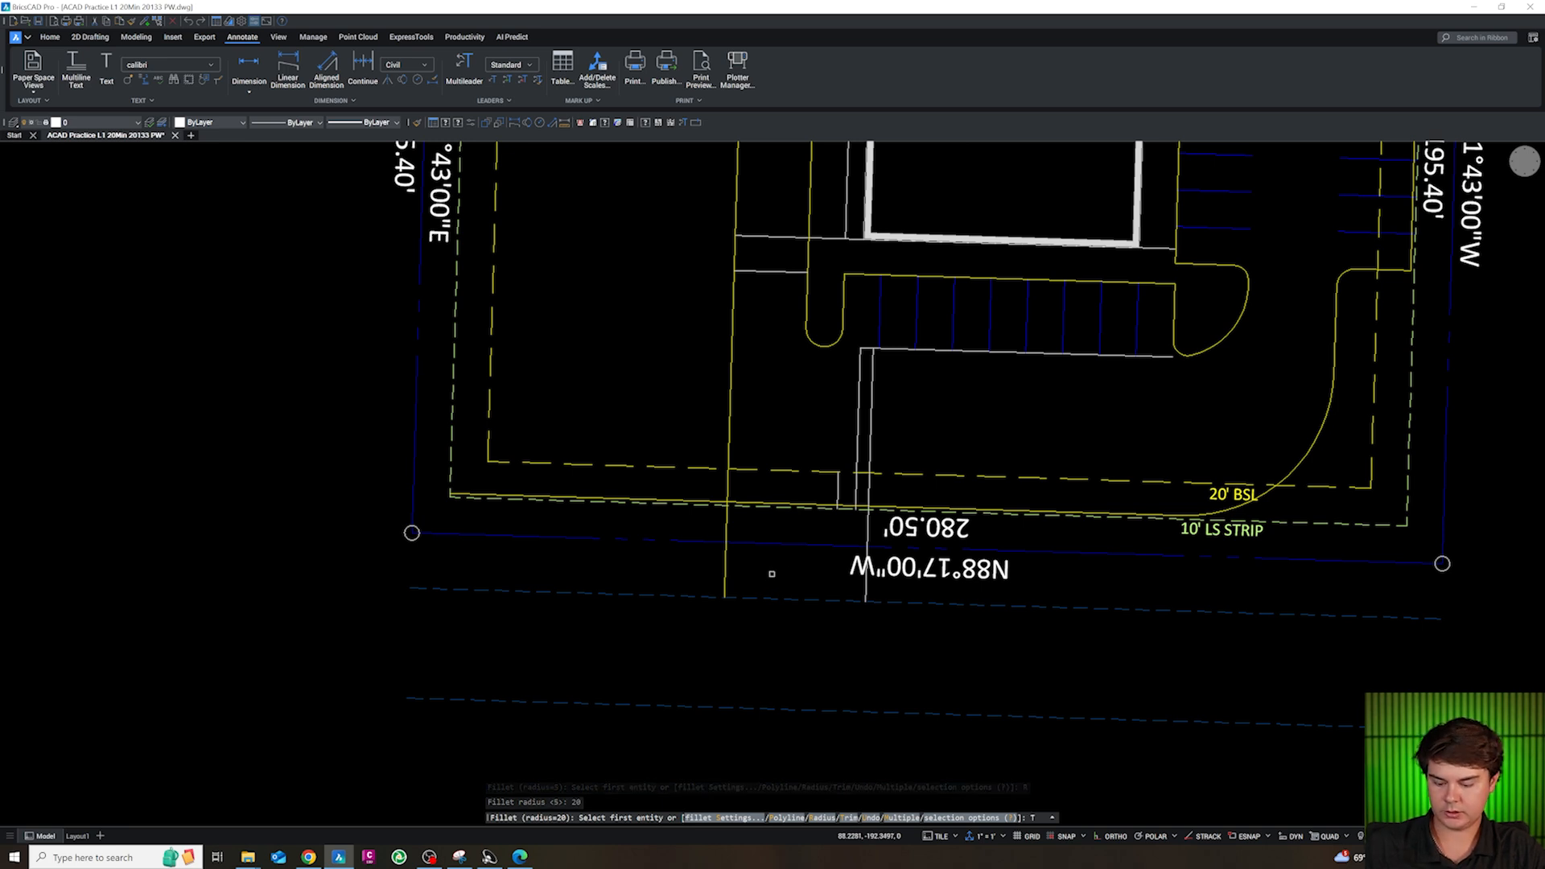
text(T)
key(space)
text(N)
key(Return)
click(726, 563)
click(681, 596)
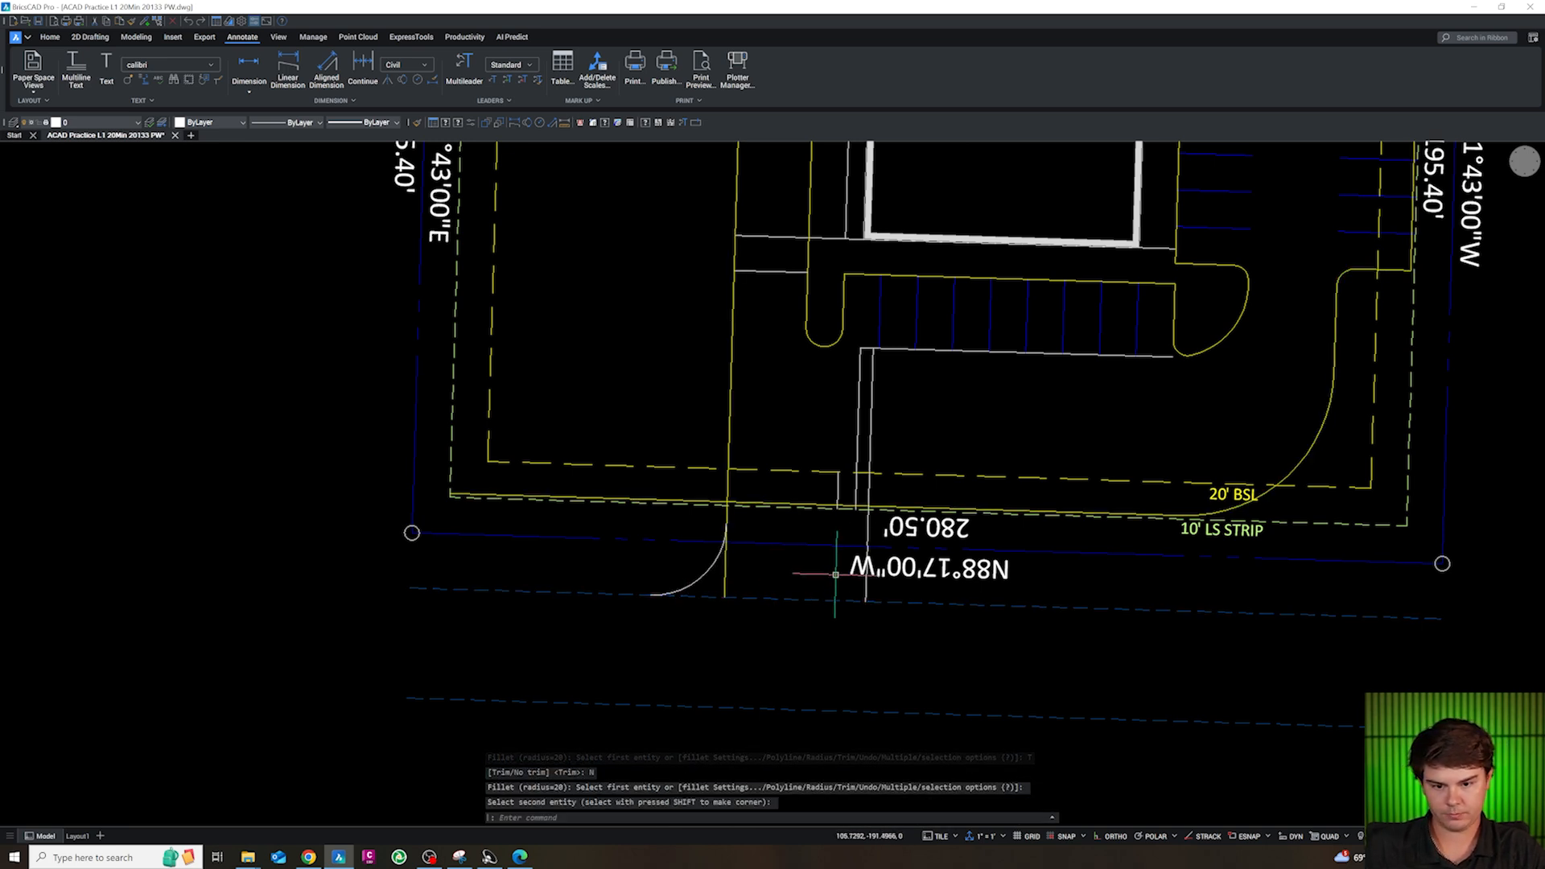
Fillet the east driveway line with the street edge line using the same radius, flaring east
key(Return)
click(868, 583)
click(894, 604)
key(Escape)
key(Escape)
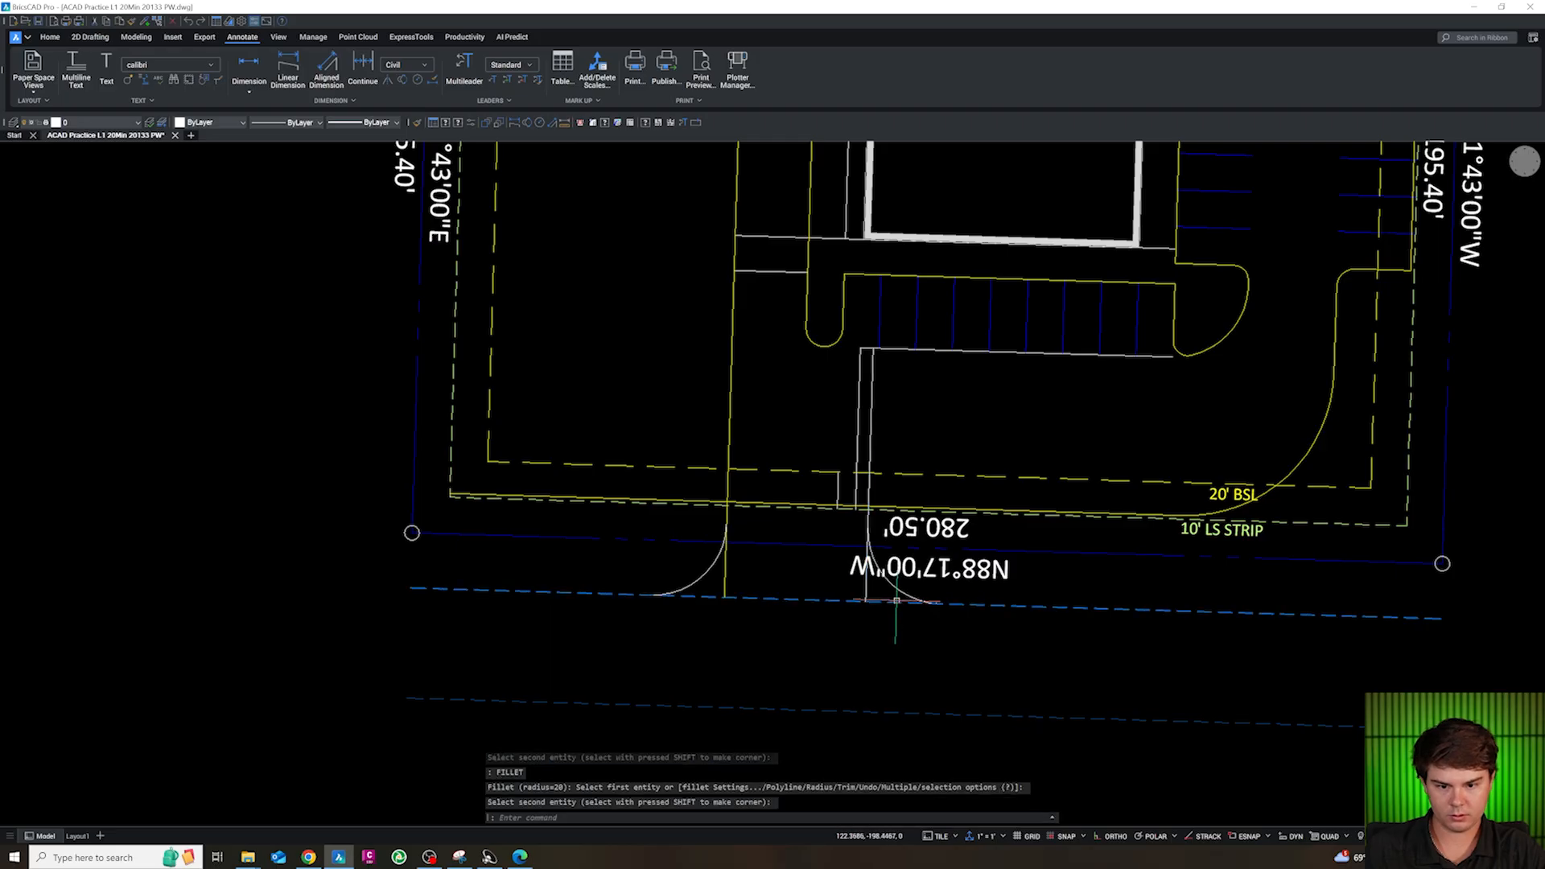
Stretch the south ends of both driveway lines back to the upper endpoints of their entrance arcs
scroll(868, 537, up, 2)
click(668, 573)
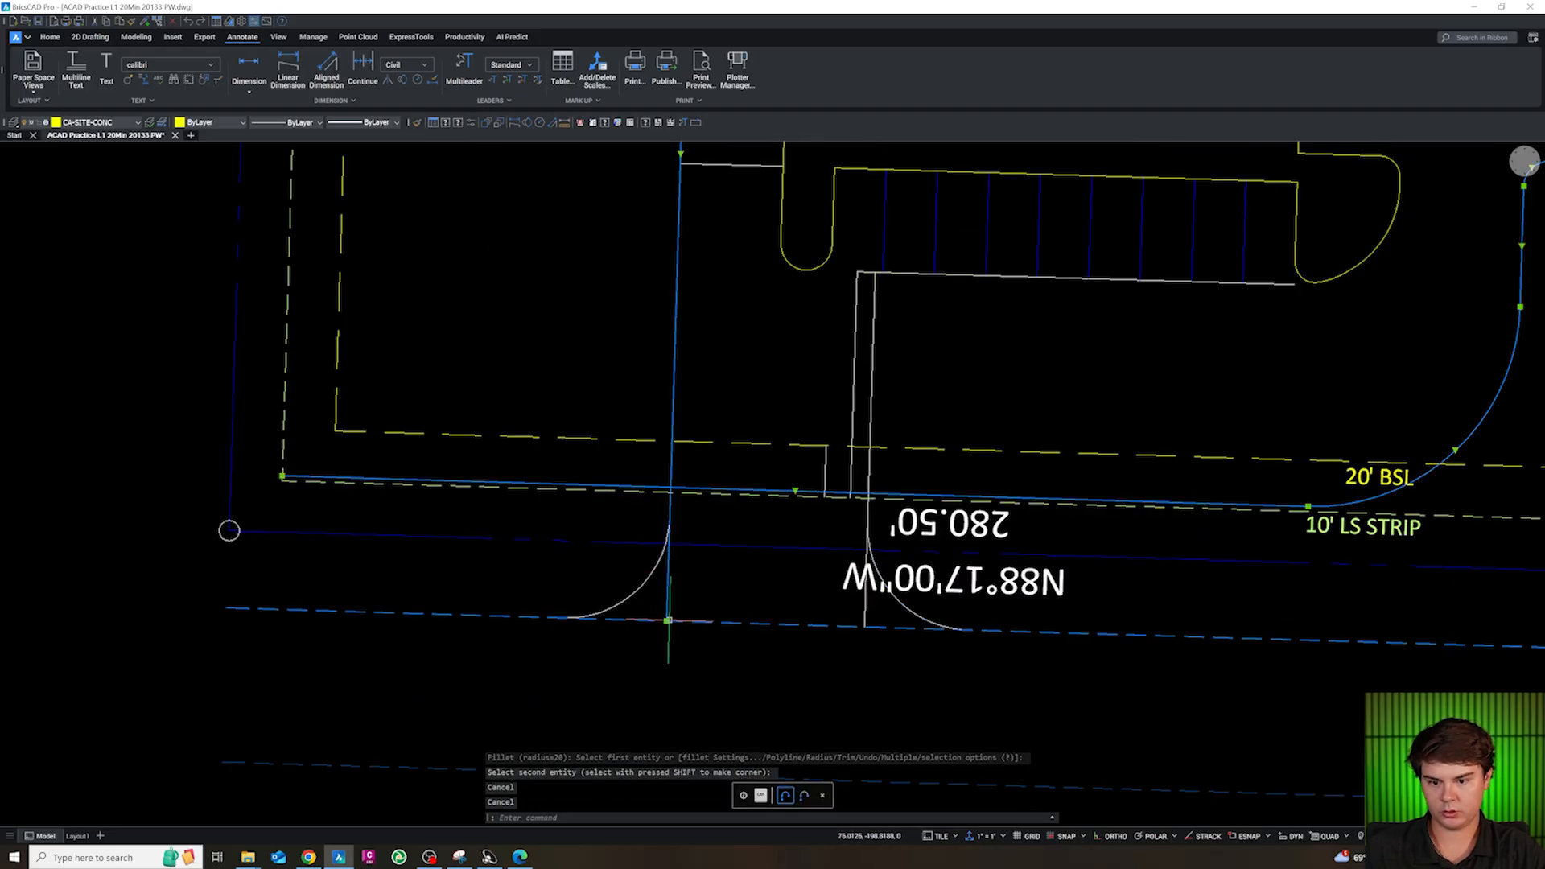
click(666, 621)
click(669, 519)
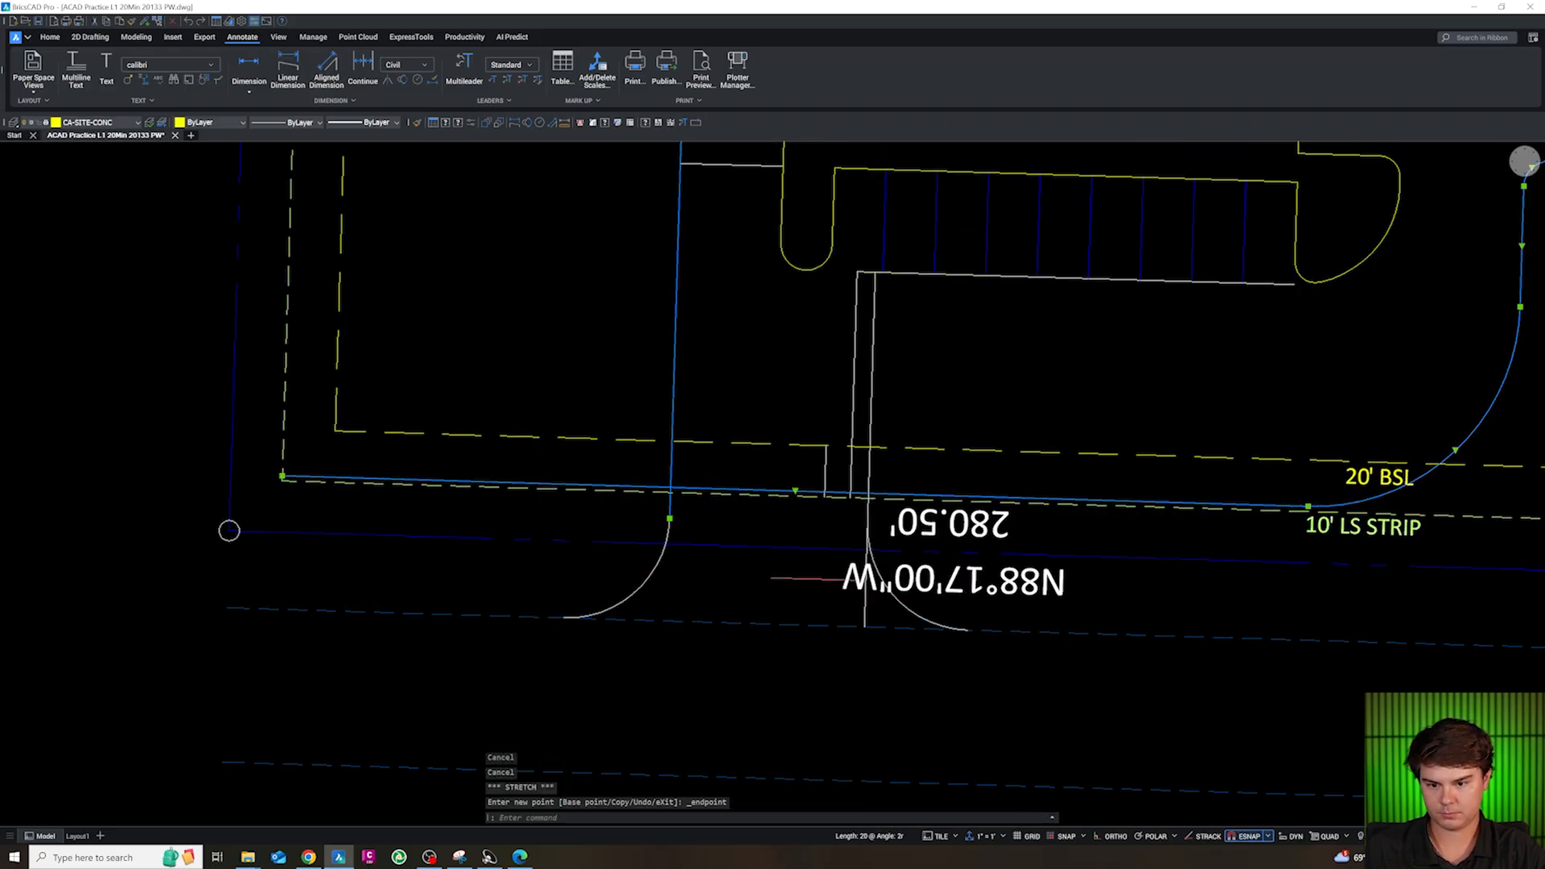
click(864, 613)
click(864, 627)
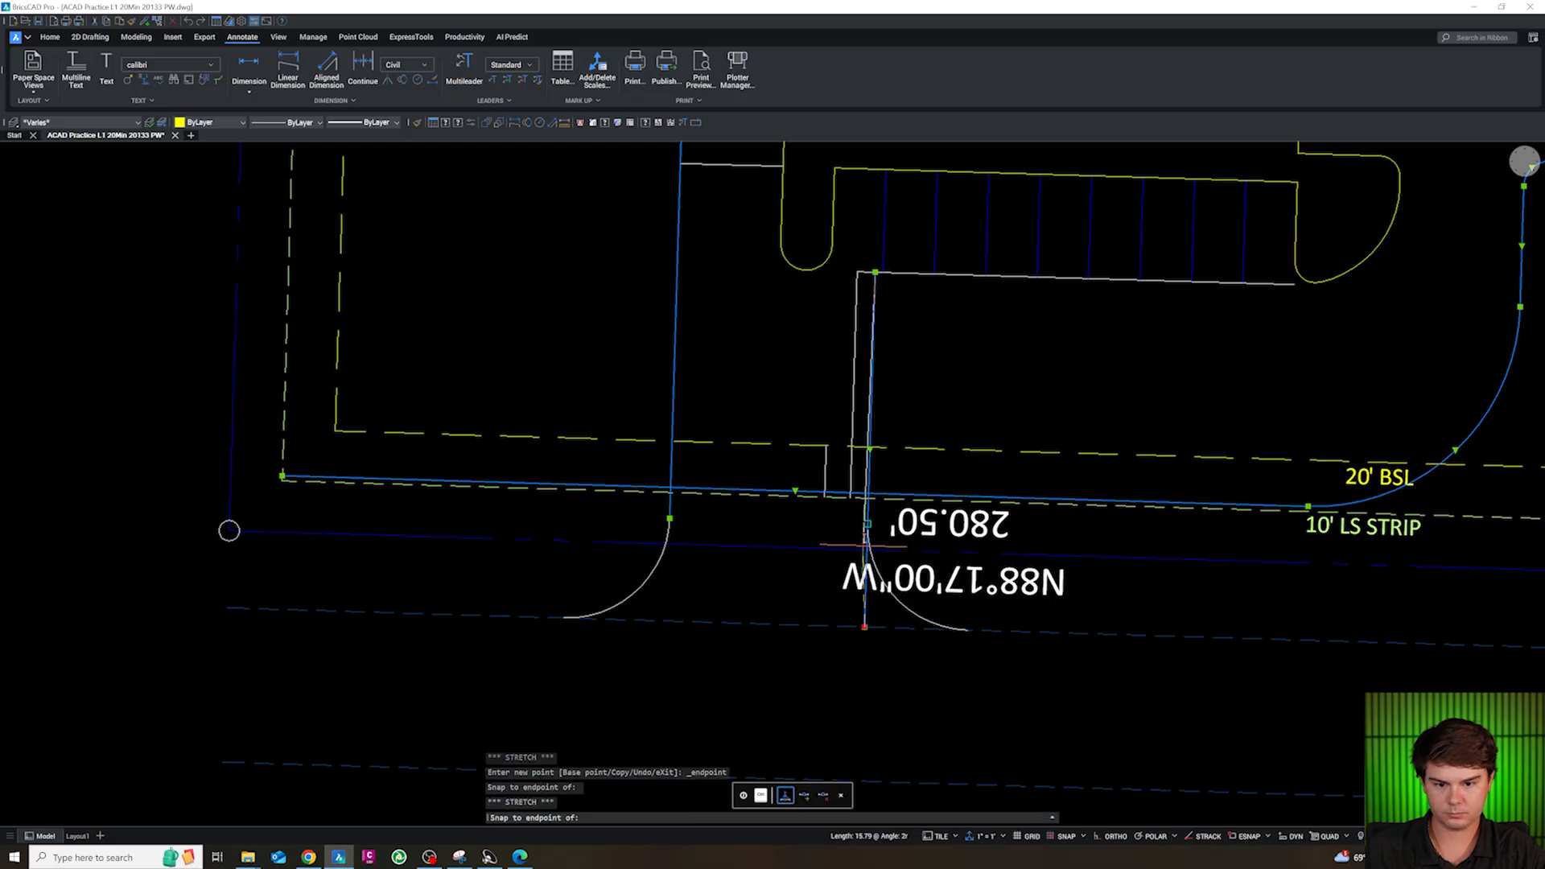
click(868, 537)
key(Escape)
Join each entrance arc with its driveway line into a single polyline
click(870, 543)
text(j)
key(Return)
click(703, 527)
click(659, 512)
key(Escape)
Examine the driveway entrance where the joined edges cross the south curb and setback lines
scroll(890, 485, up, 3)
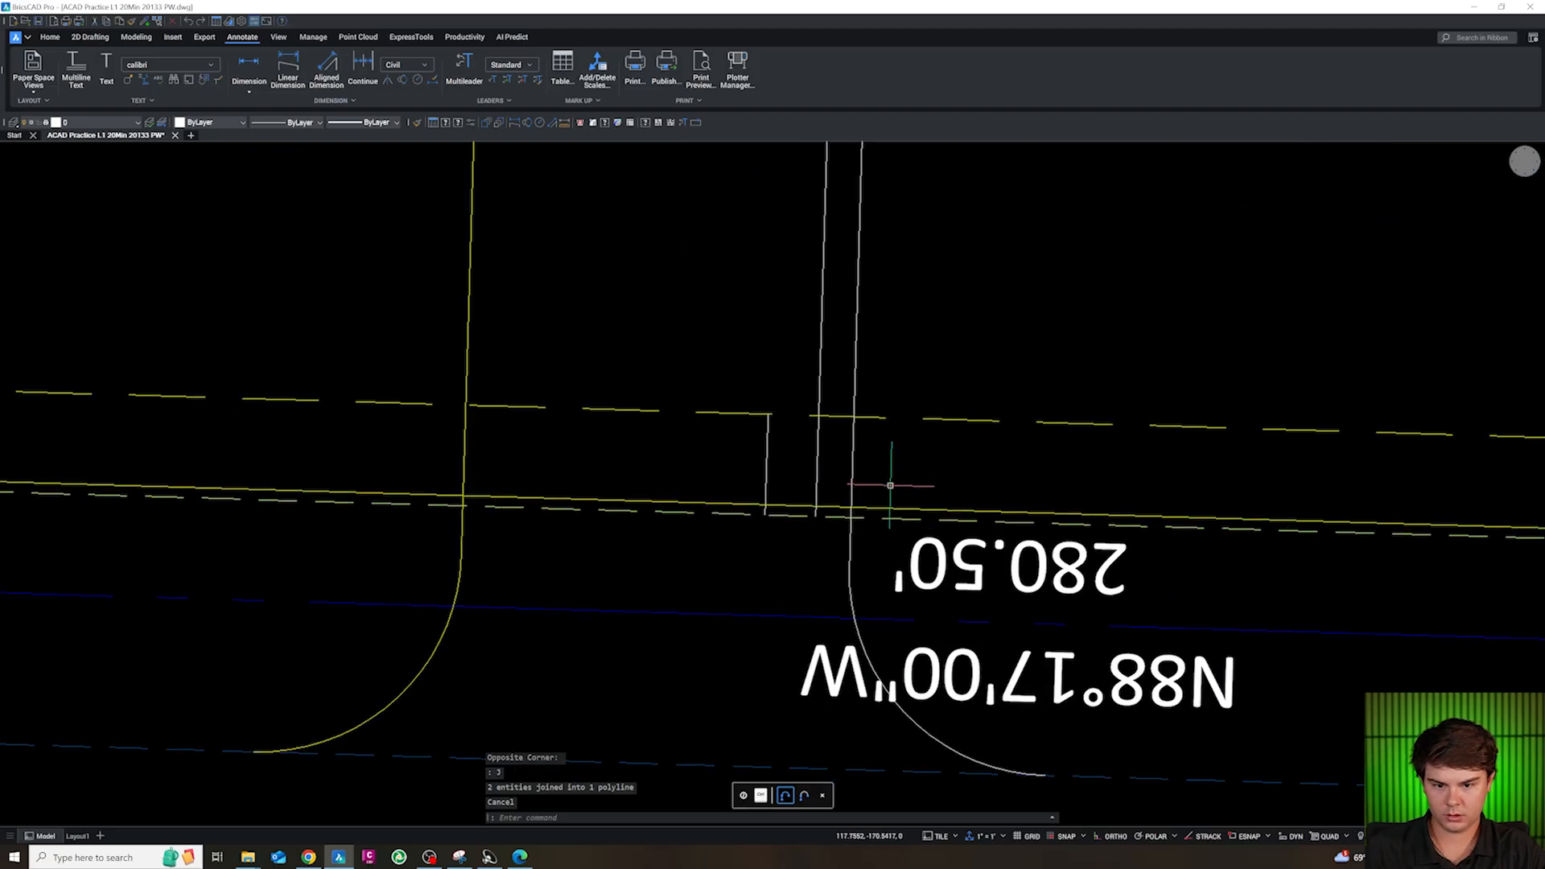
scroll(890, 485, down, 5)
scroll(963, 467, up, 3)
scroll(963, 467, down, 1)
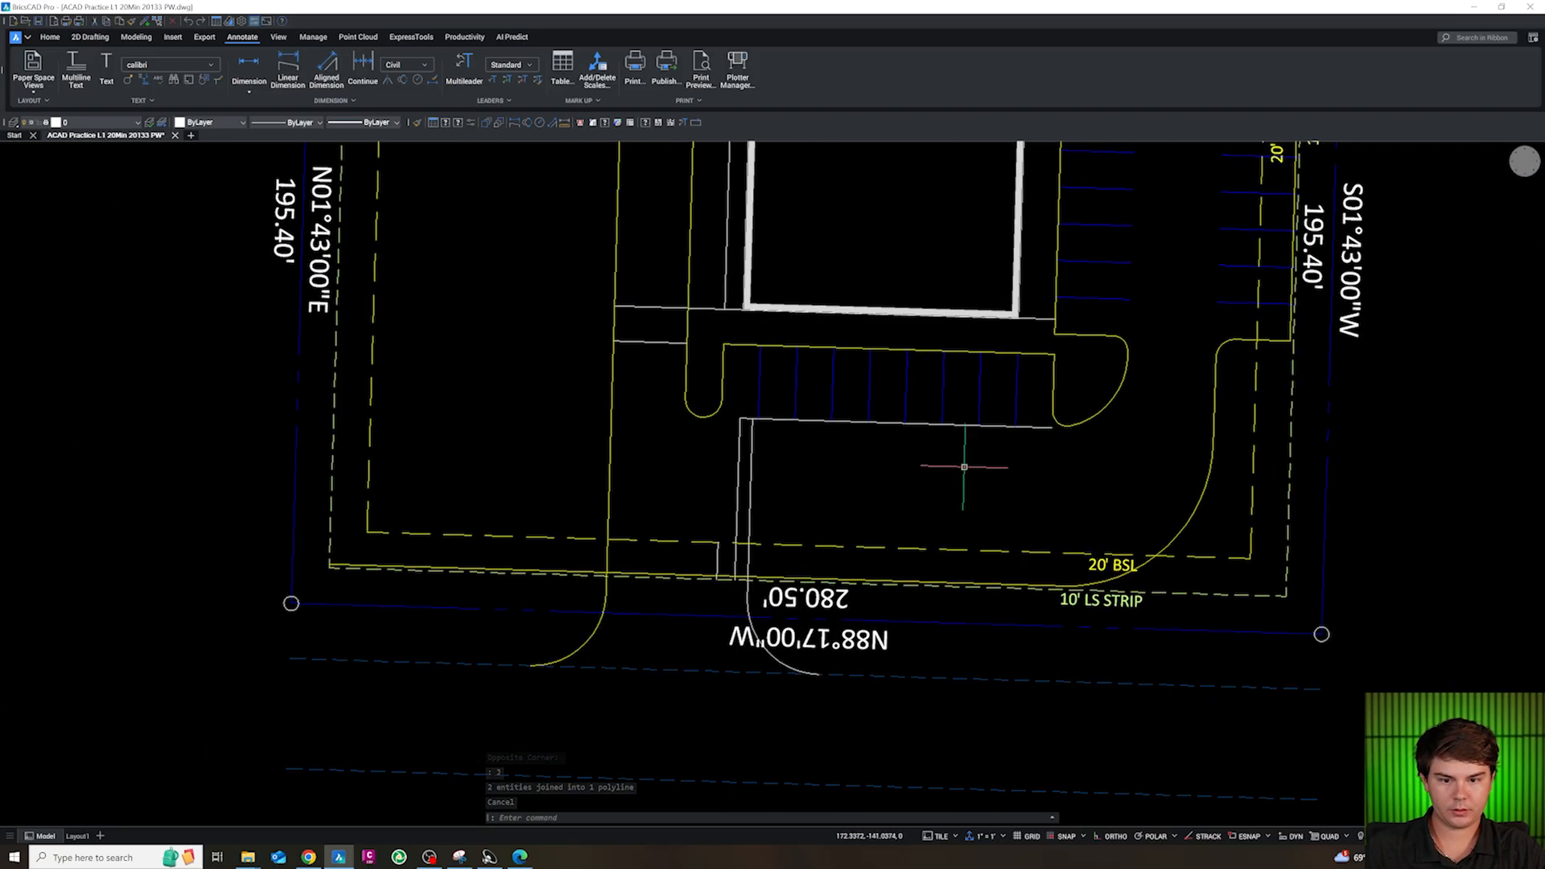
scroll(786, 552, up, 3)
key(Escape)
key(Escape)
scroll(786, 552, down, 1)
scroll(740, 613, up, 2)
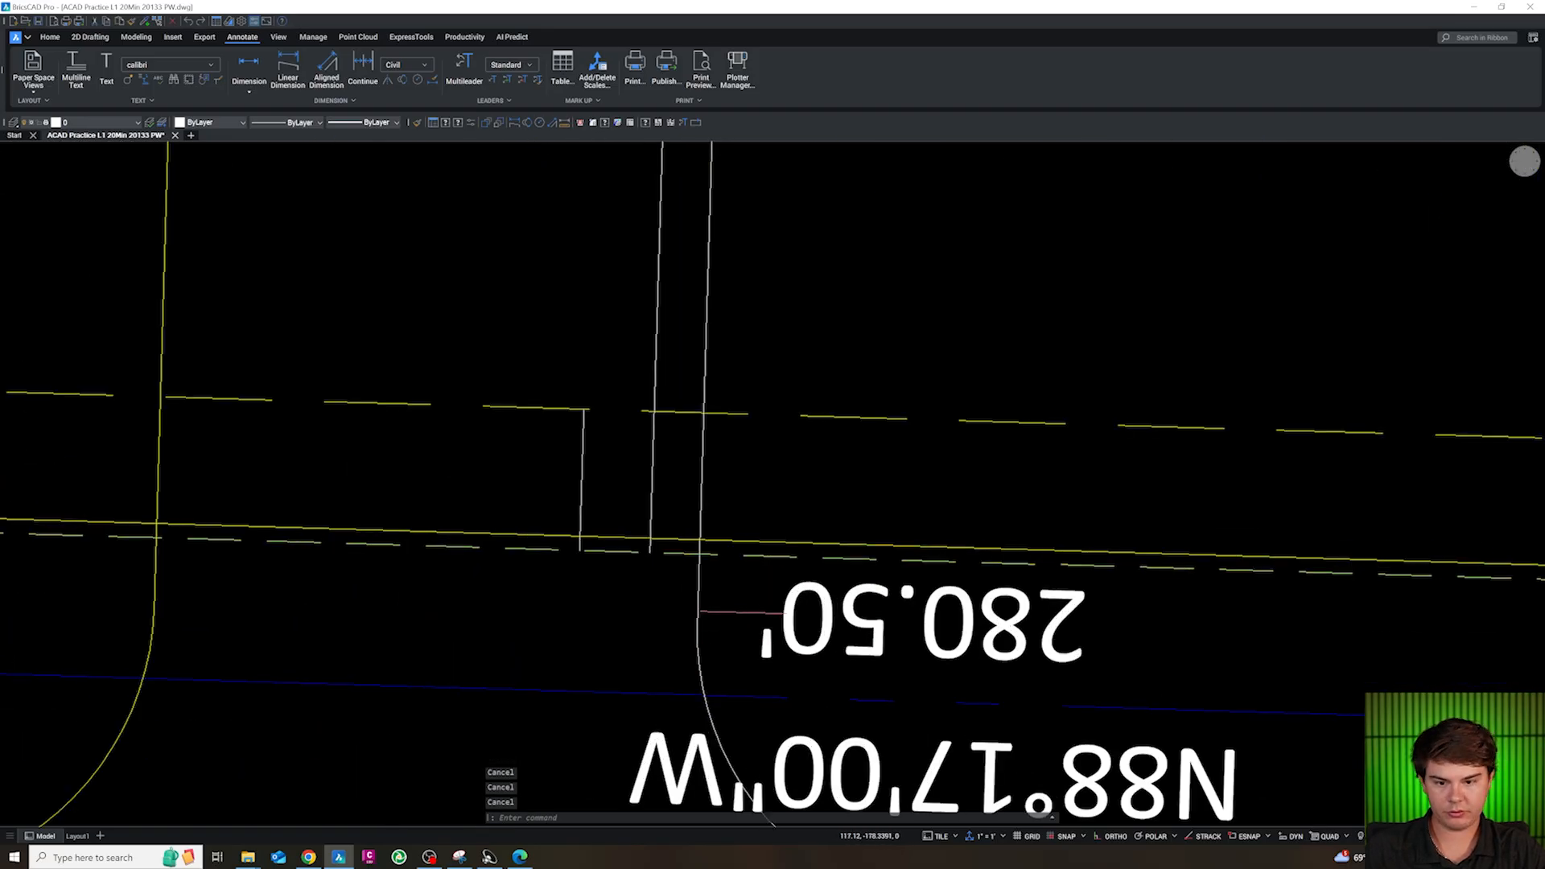
Try to fillet the east driveway edge with the south curb line at a radius of 5, and erase the resulting arc
scroll(750, 592, down, 3)
key(Escape)
text(F)
key(Return)
text(R)
key(Return)
text(5)
key(Return)
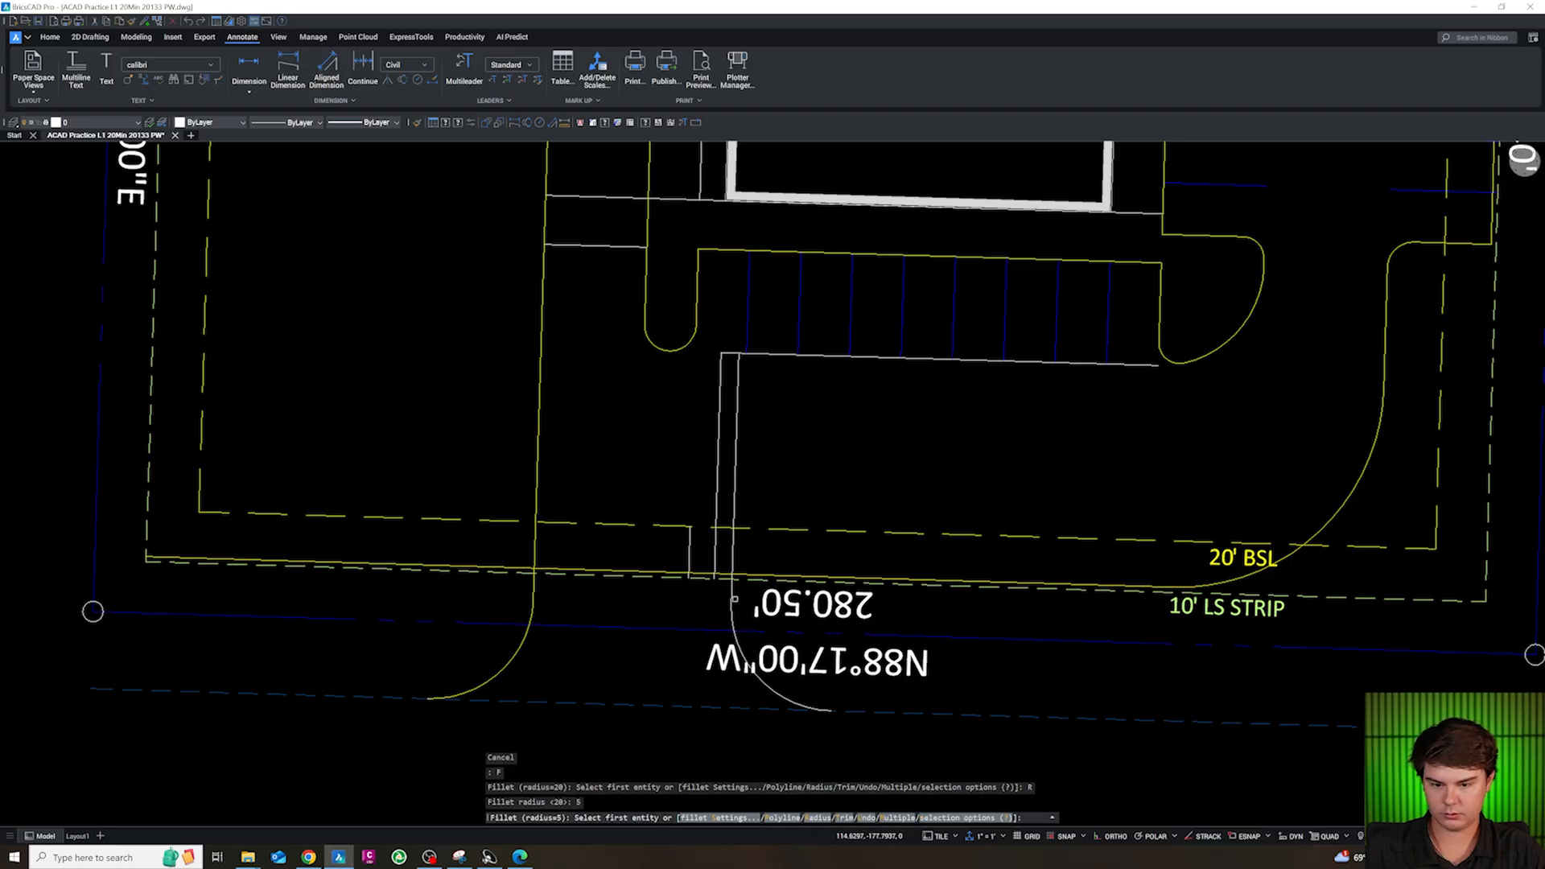
scroll(734, 599, up, 3)
click(732, 601)
click(764, 552)
key(Escape)
key(Escape)
key(Escape)
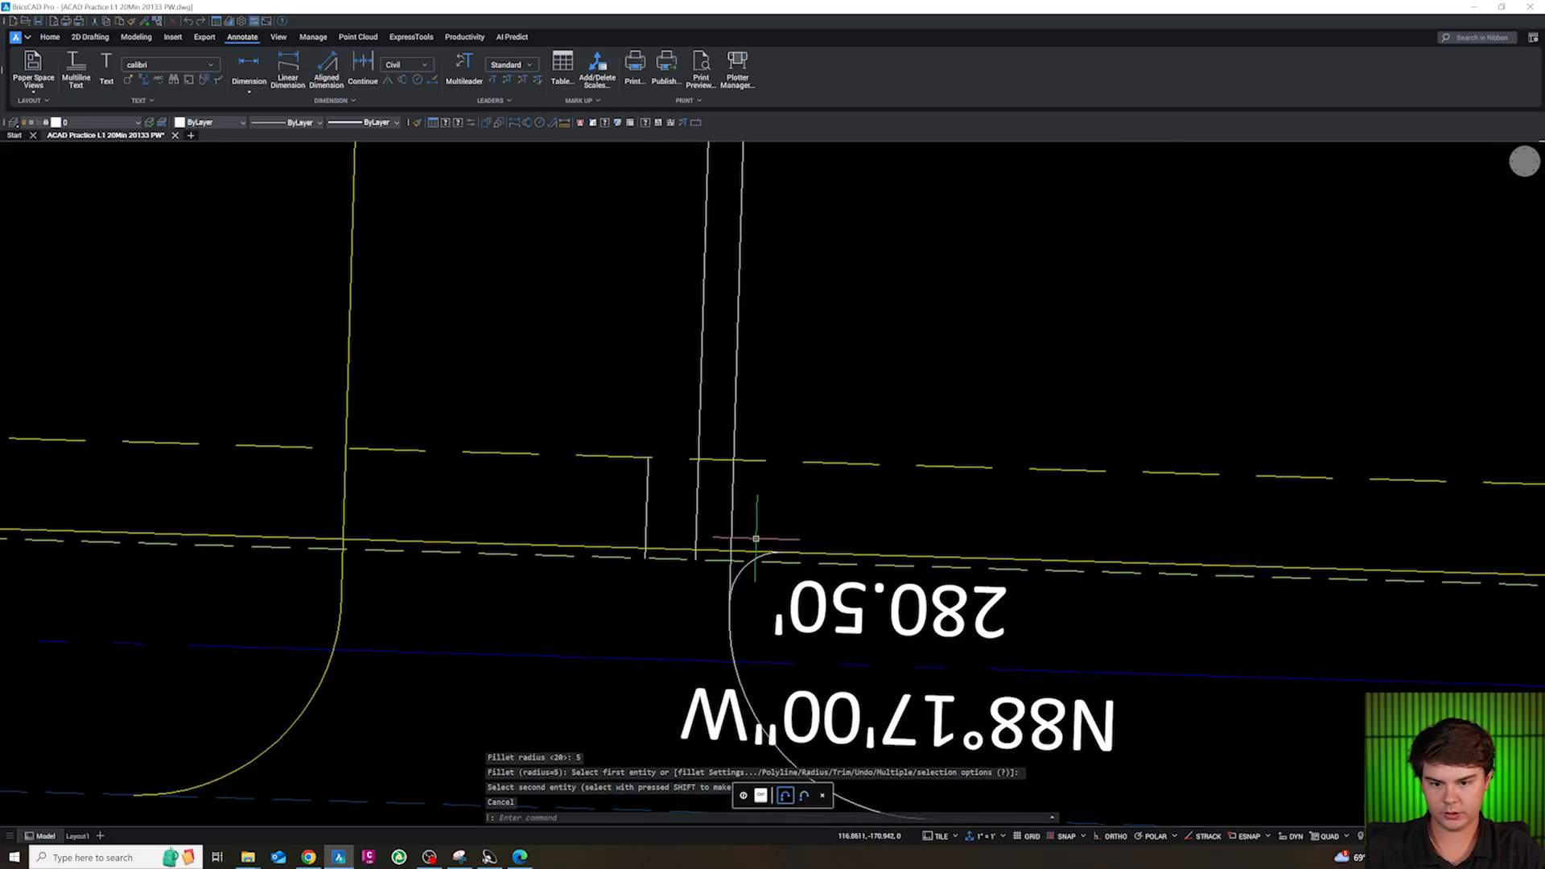
click(761, 555)
key(Delete)
Fillet the east driveway edge with the south curb line at a radius of 5, using Trim mode
text(F)
key(Return)
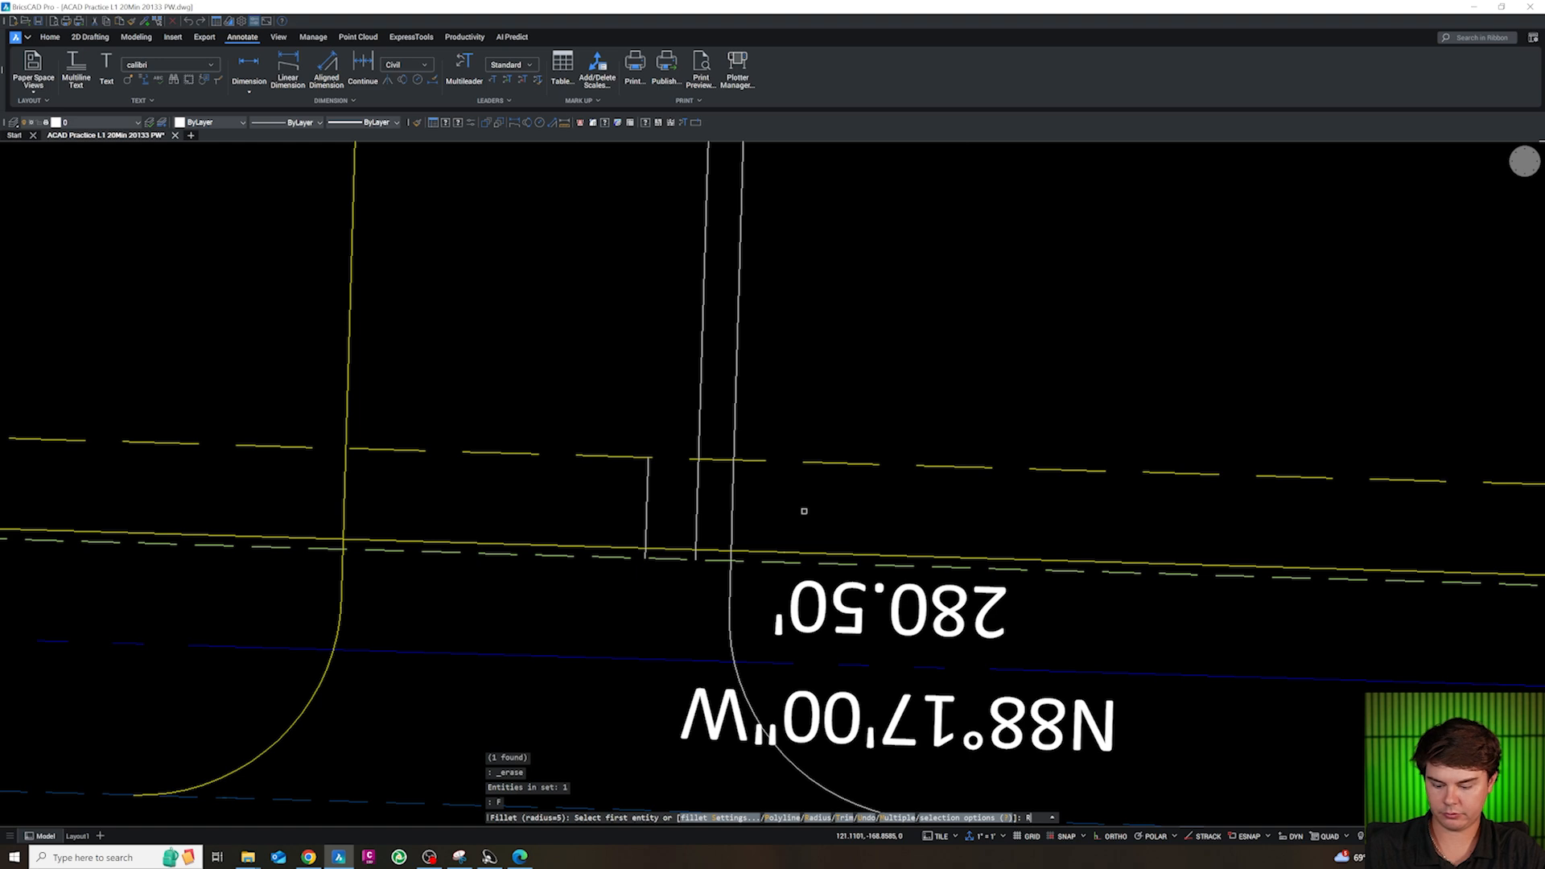
text(R)
key(Return)
text(5)
key(Return)
text(T)
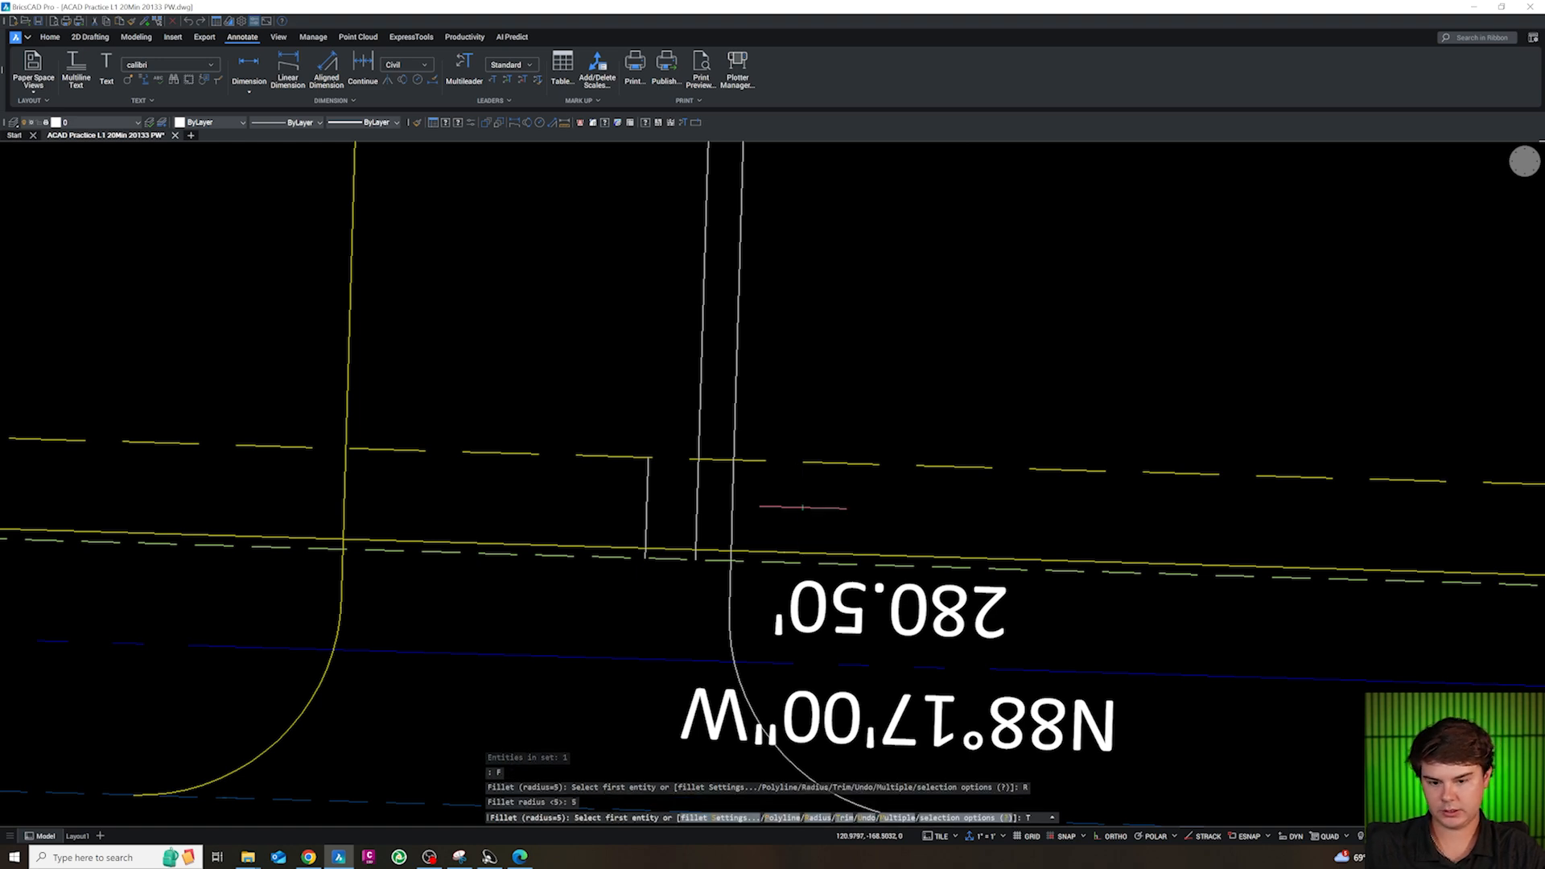
key(Return)
text(T)
Match the filleted east driveway edge to the existing curb's CA-SITE-CONC layer properties
key(Return)
click(730, 576)
key(Escape)
scroll(730, 576, down, 4)
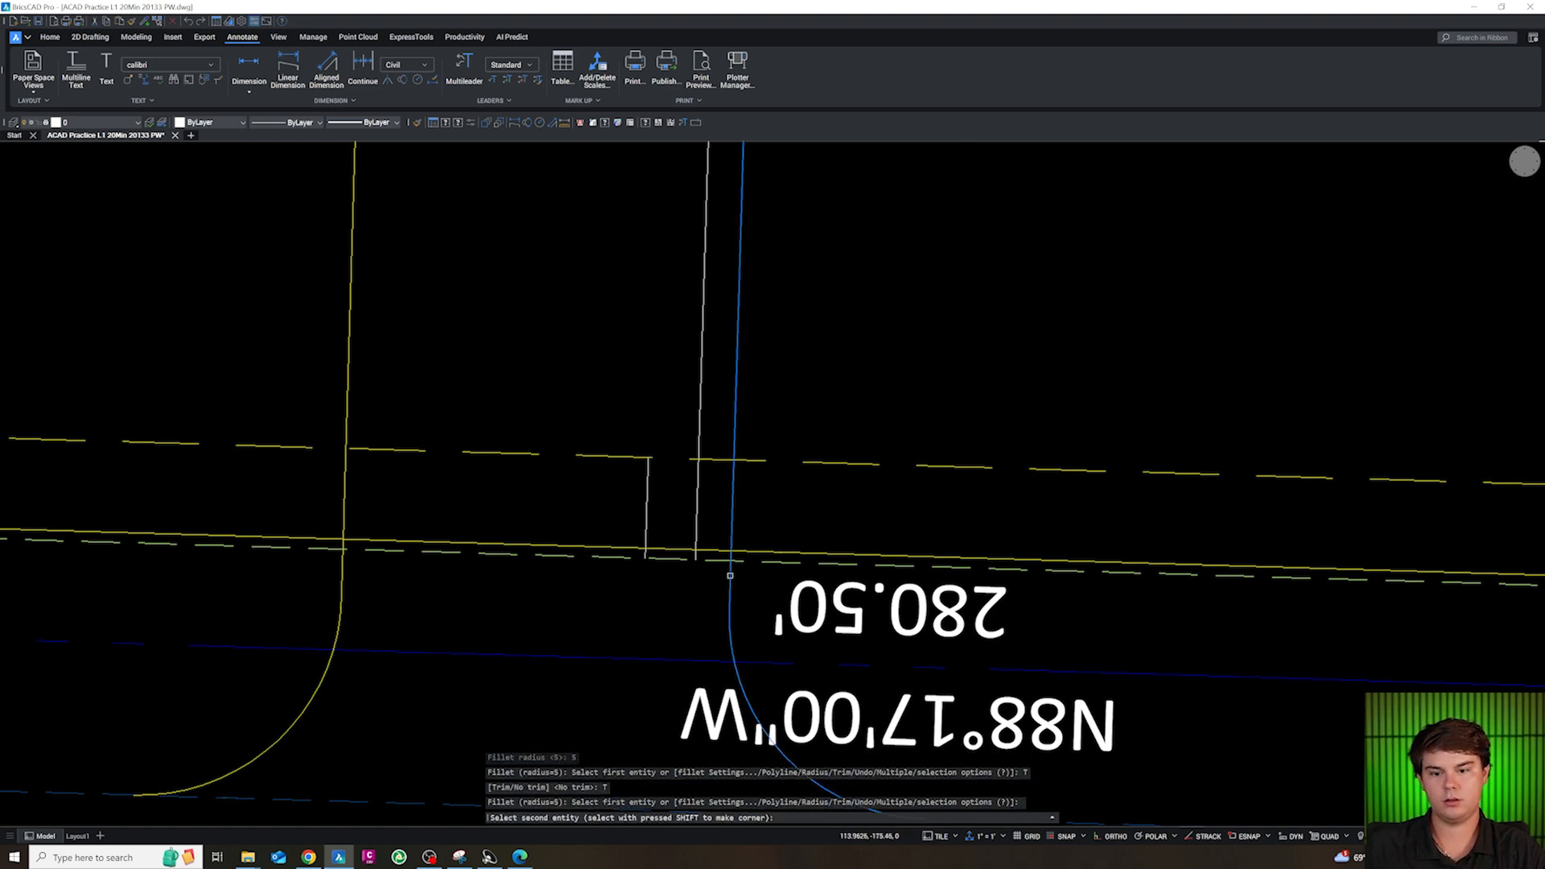
text(CG)
key(Return)
click(701, 281)
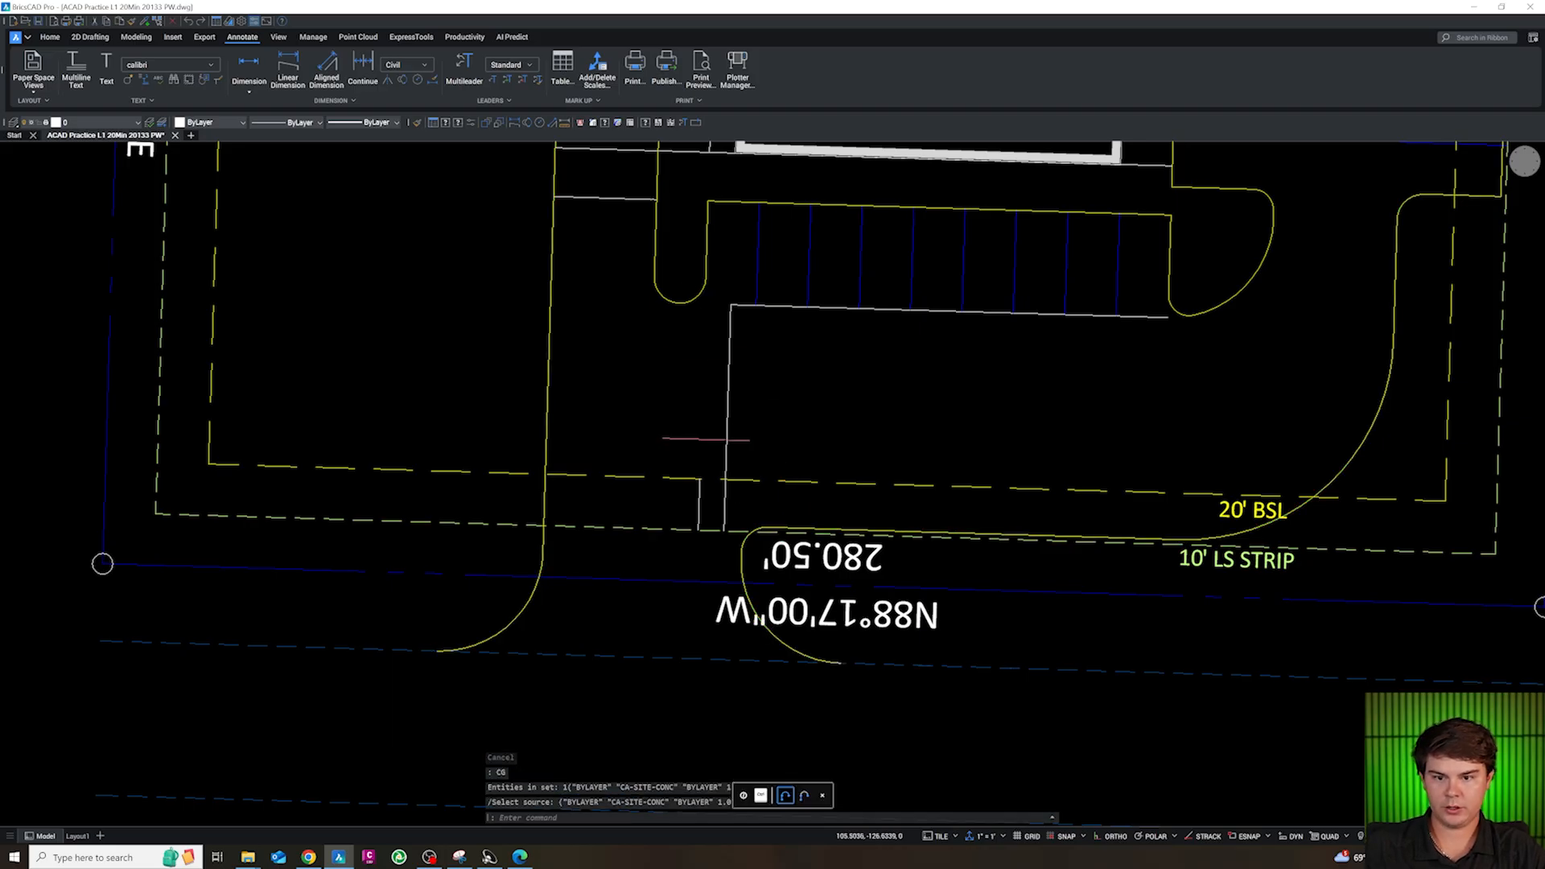
Erase the leftover construction lines around the building and the short guide lines along the north curb
scroll(708, 345, down, 5)
scroll(915, 459, up, 5)
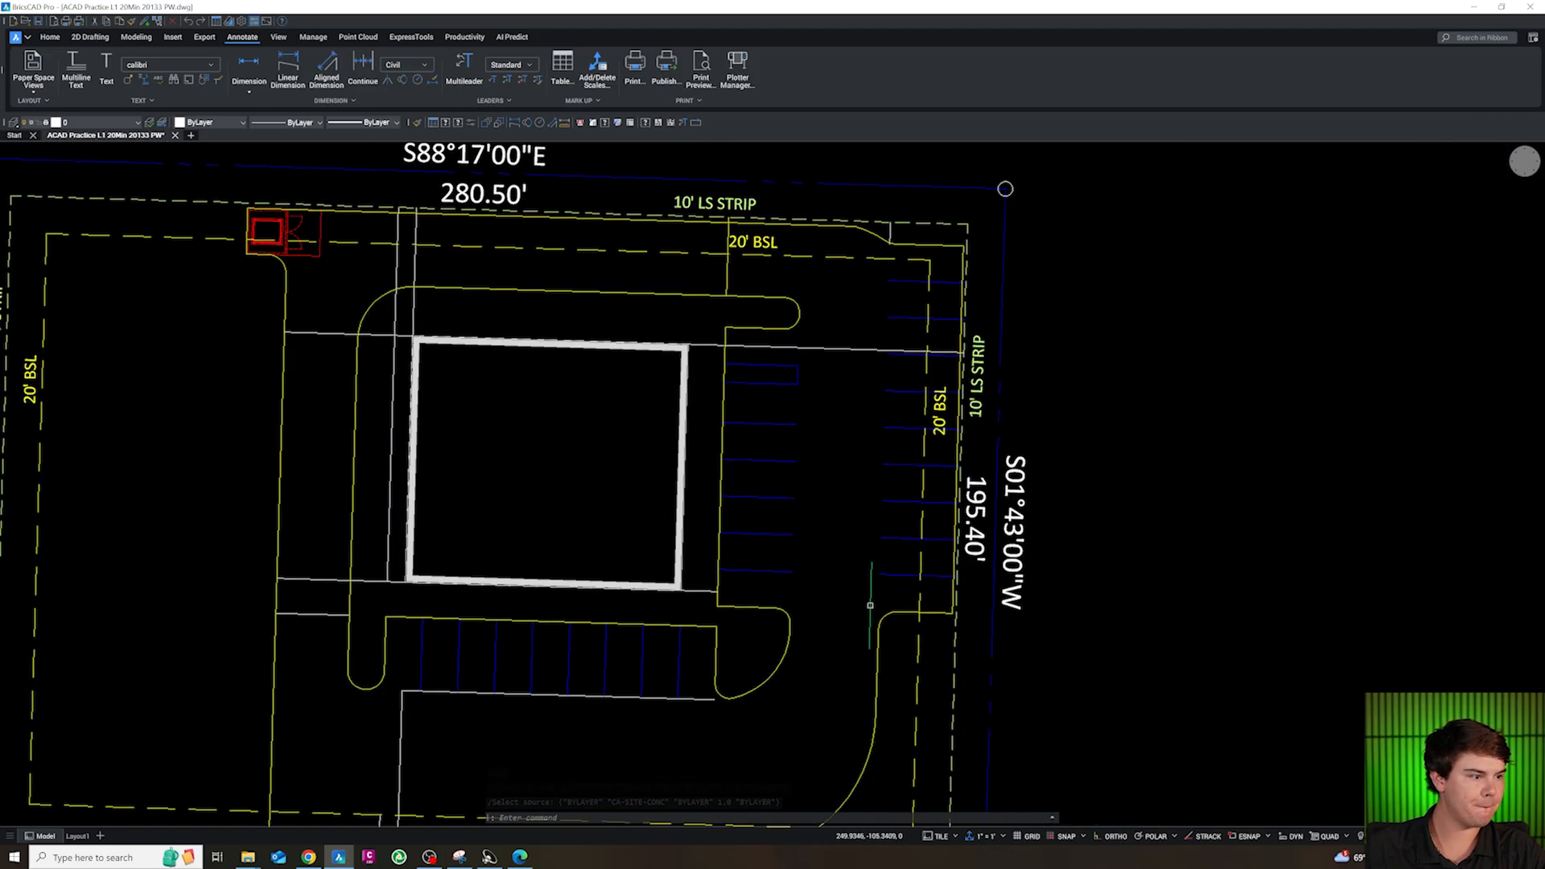
scroll(849, 600, down, 2)
scroll(457, 609, up, 2)
key(Escape)
drag(466, 625, 456, 562)
key(Delete)
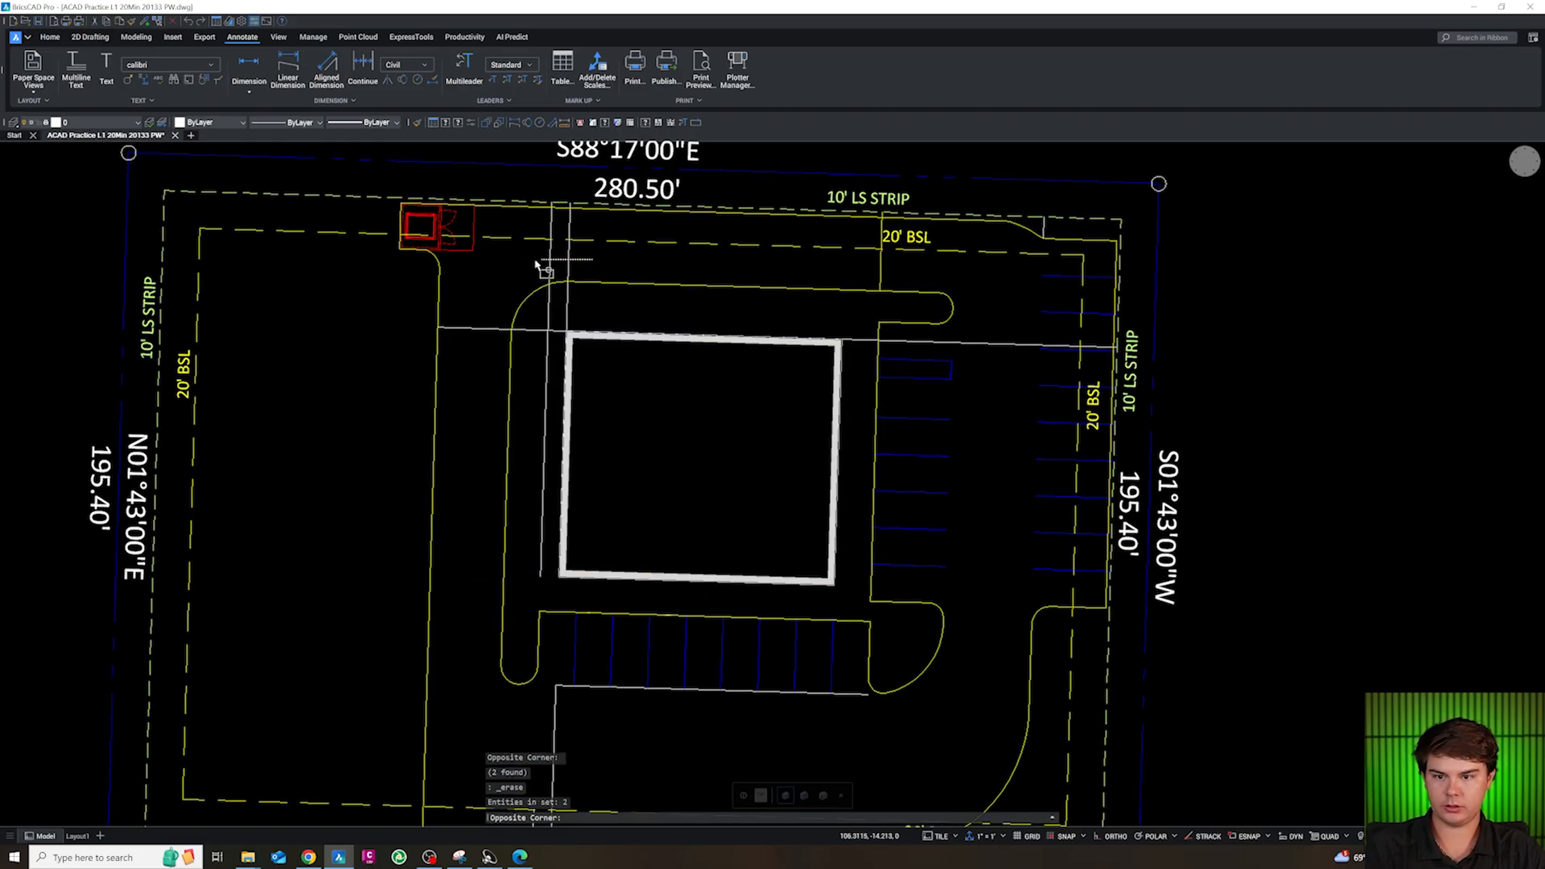
drag(483, 354, 470, 308)
key(Delete)
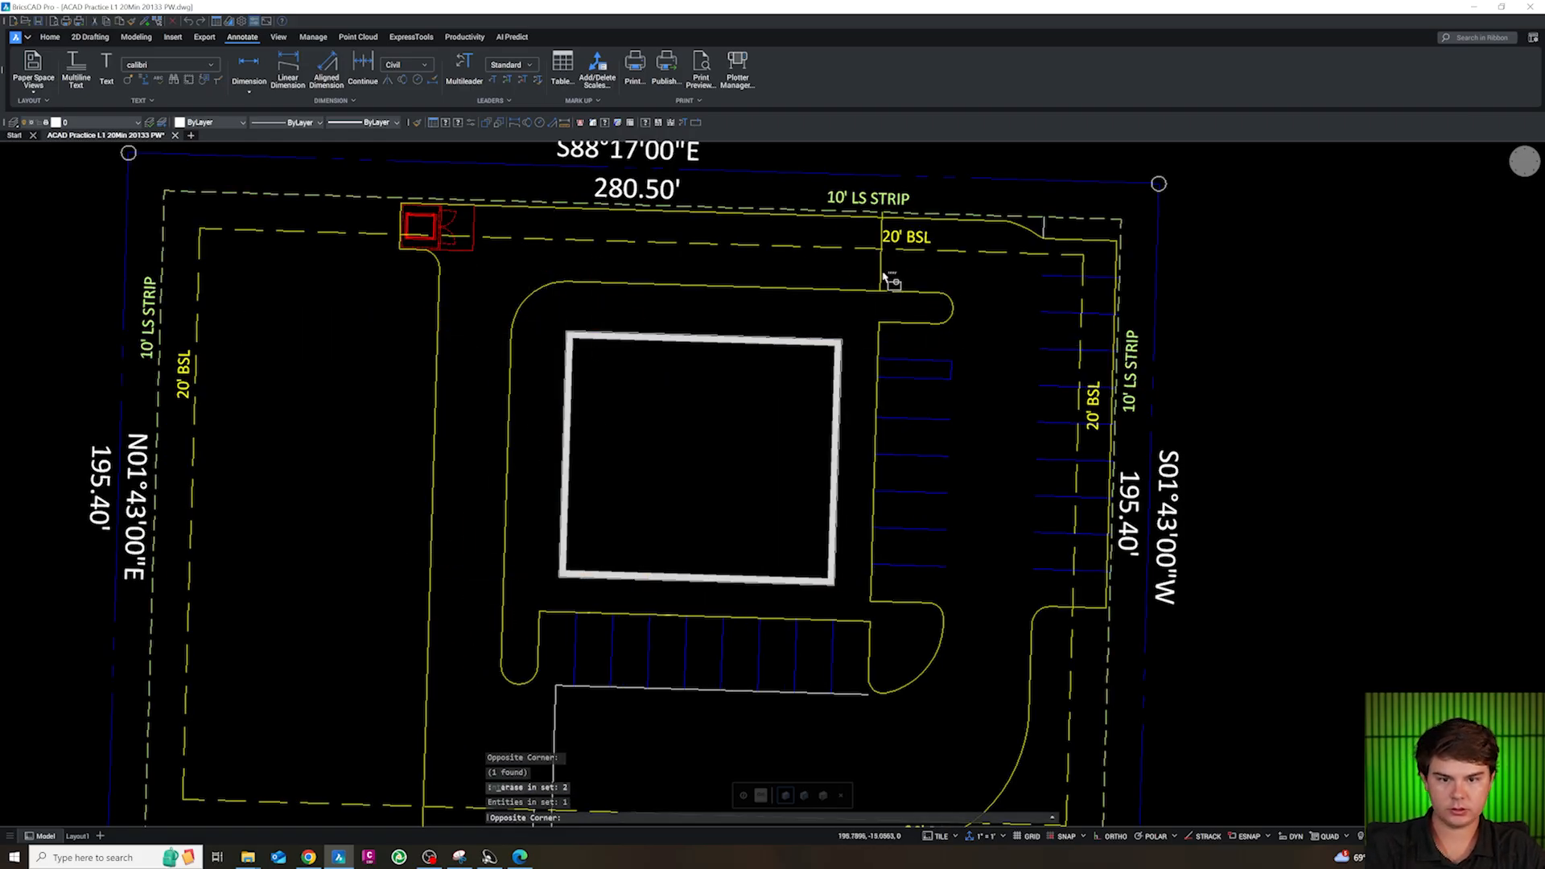
click(1043, 228)
click(1039, 226)
scroll(1019, 450, down, 3)
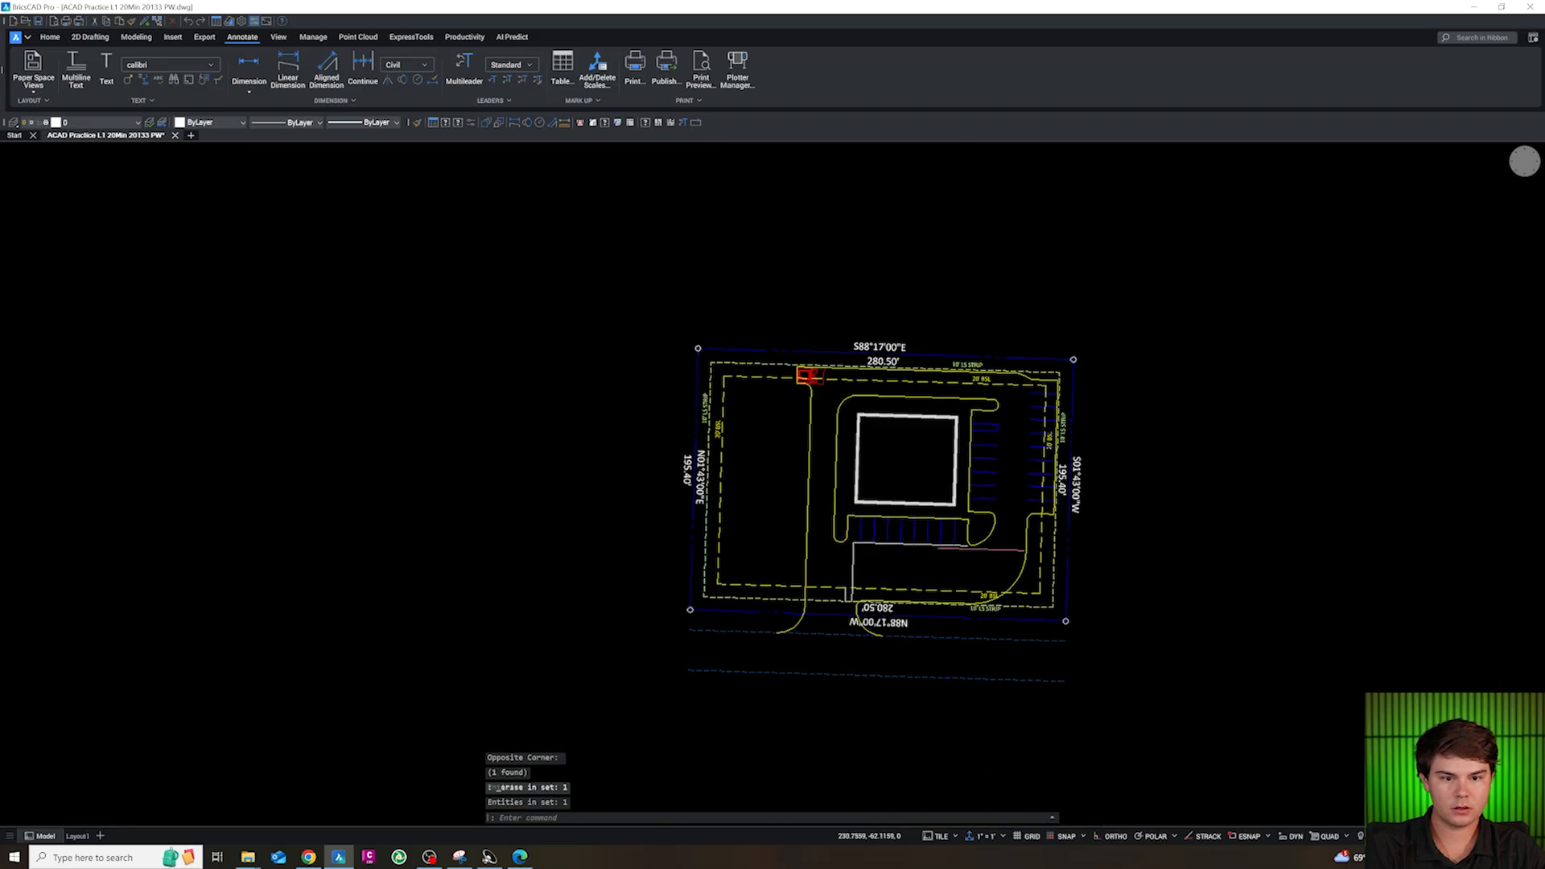
Erase the remaining guide lines below the south stalls and beside the driveway entrance
scroll(967, 592, up, 4)
click(514, 472)
key(Delete)
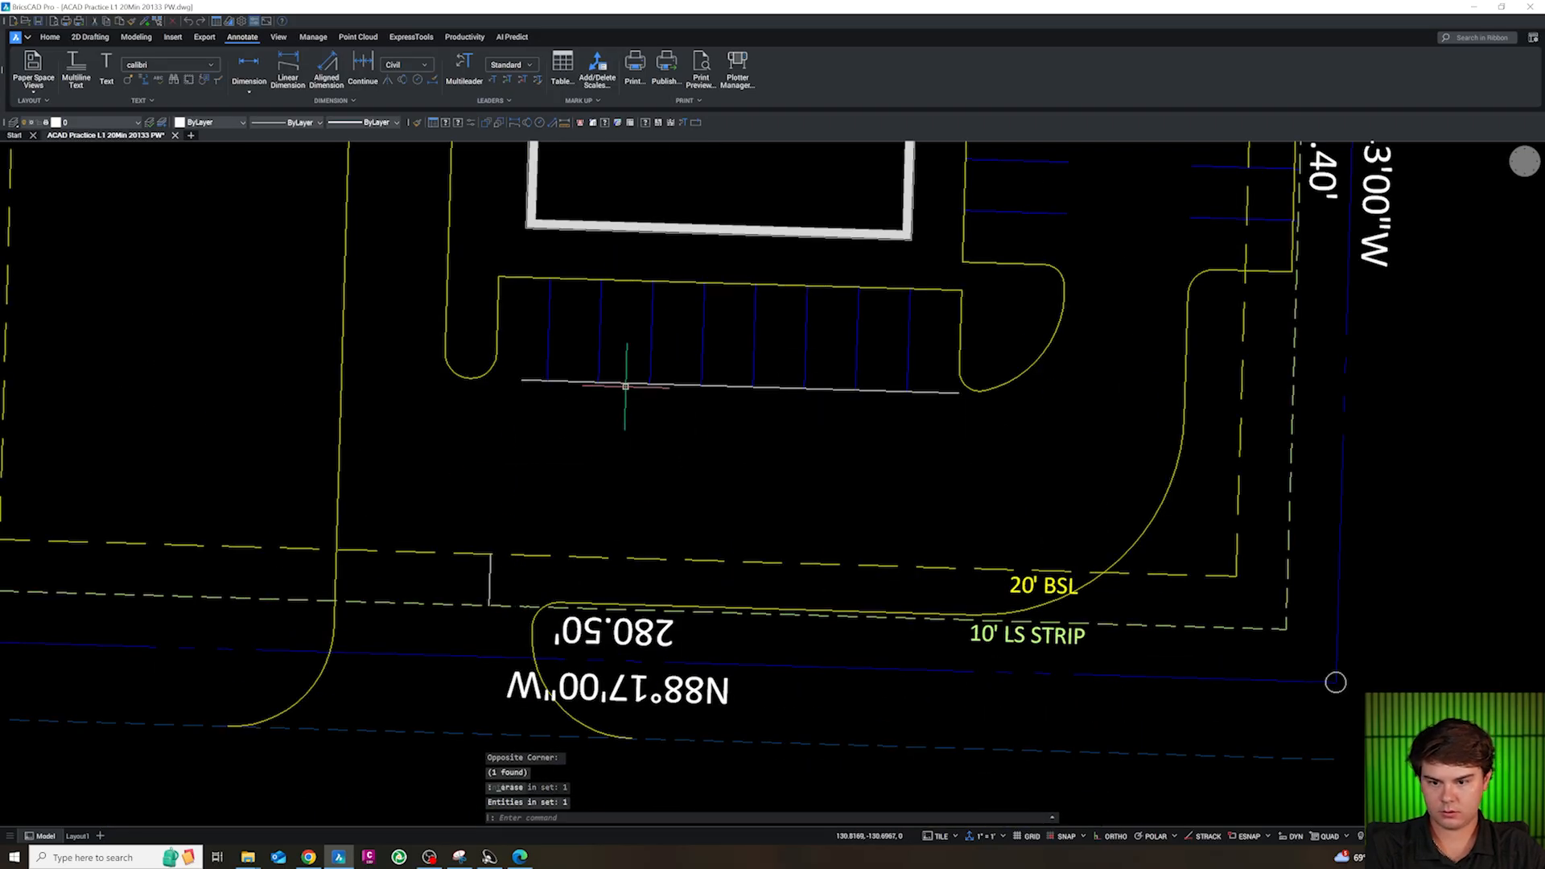
scroll(524, 492, down, 6)
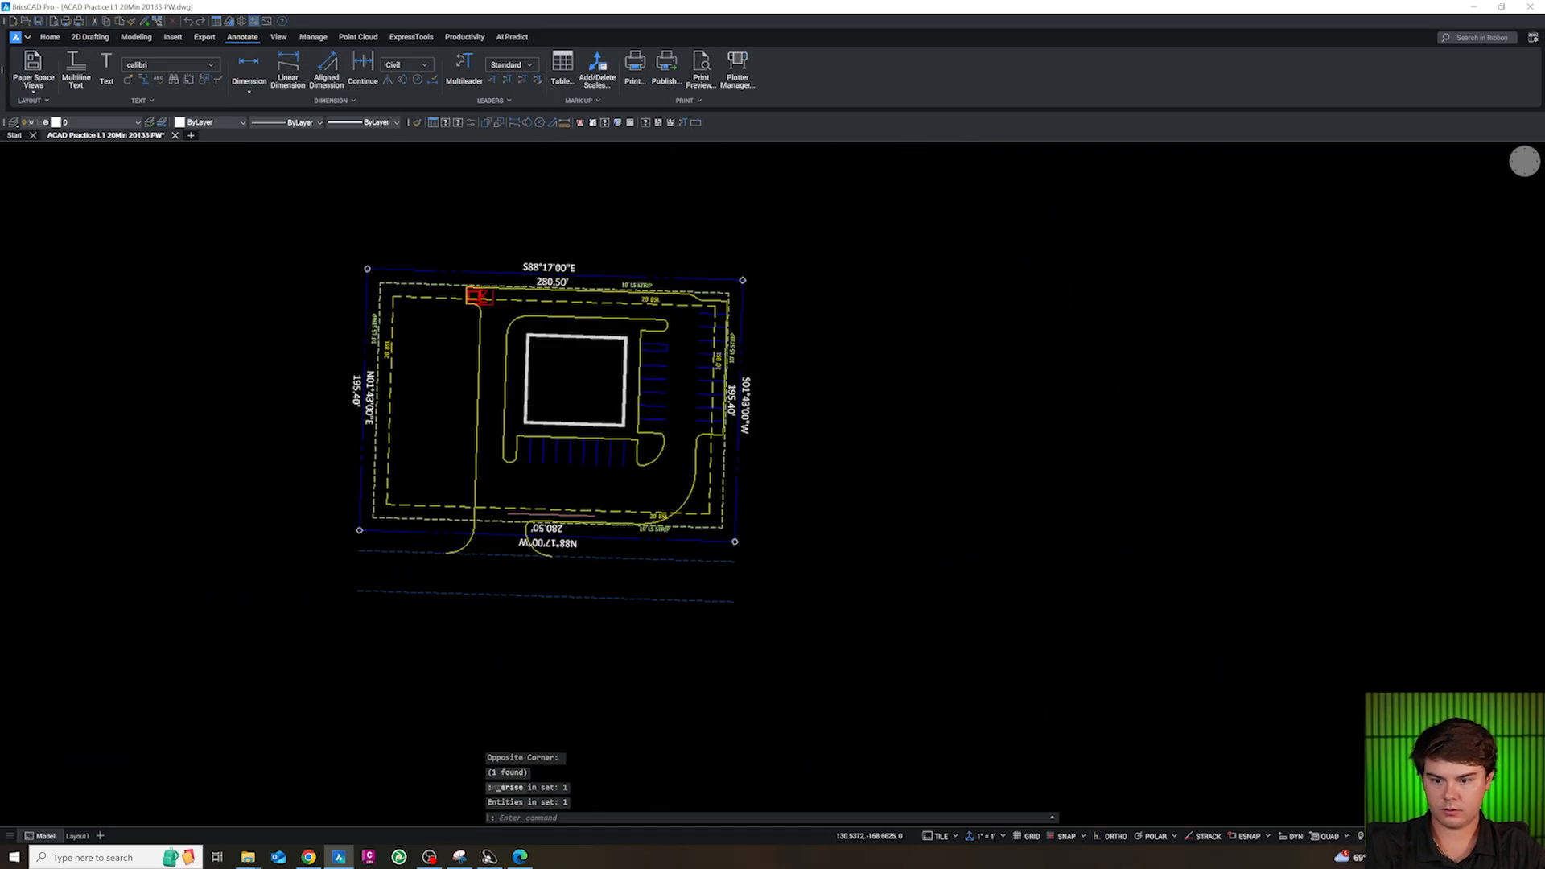
key(Escape)
Generate curb and gutter lines, with a 1.5 gutter, along the building island and the outer curb using the CC routine
scroll(568, 514, up, 2)
scroll(671, 383, up, 3)
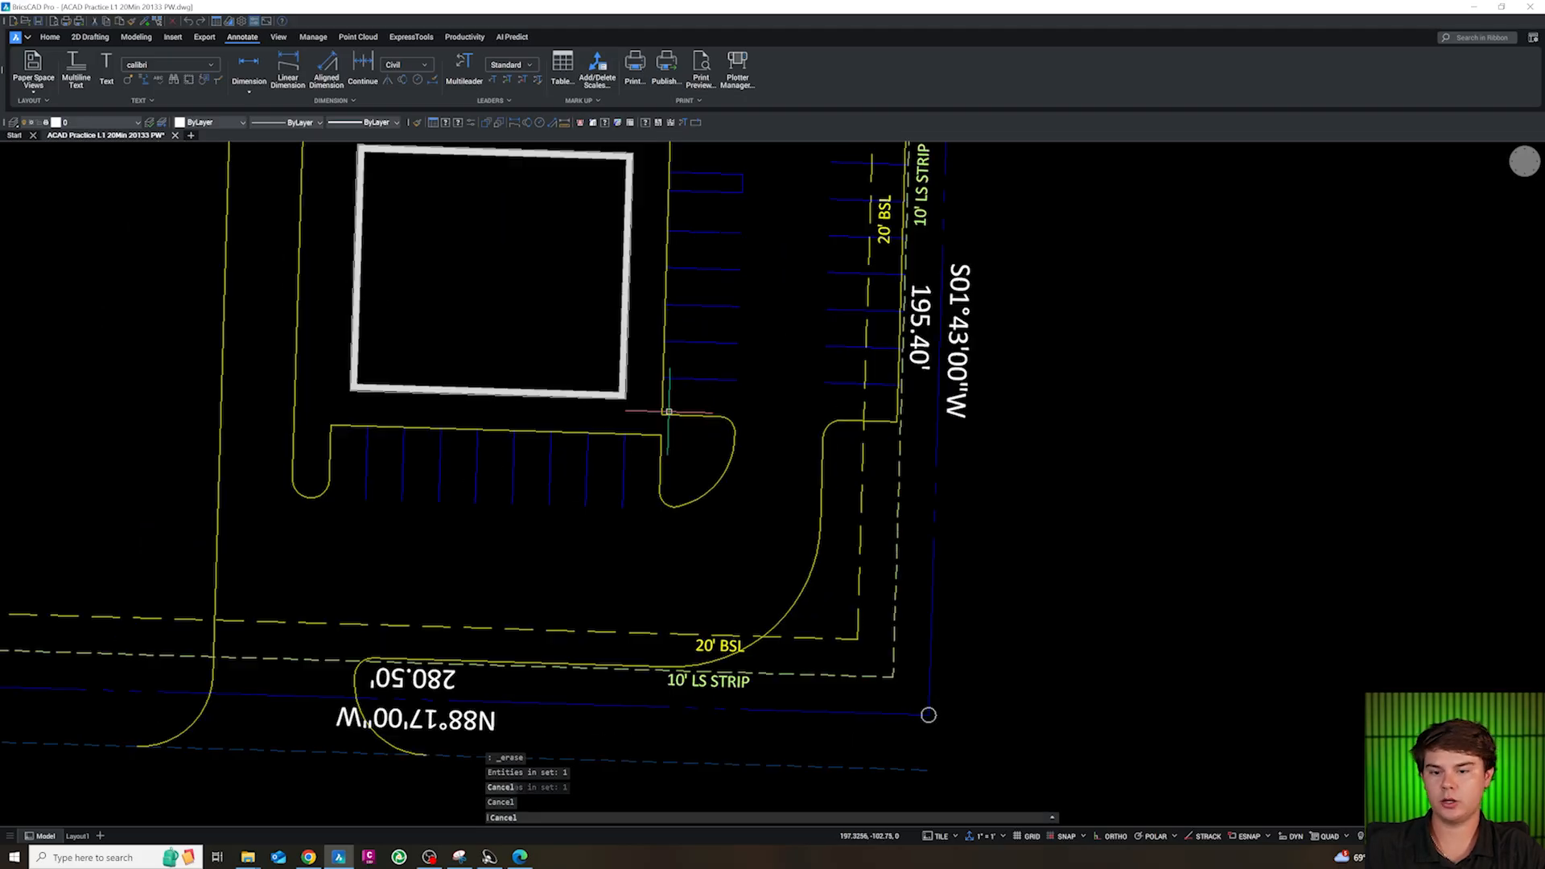
text(cc)
key(Return)
click(703, 497)
click(774, 517)
scroll(774, 518, down, 2)
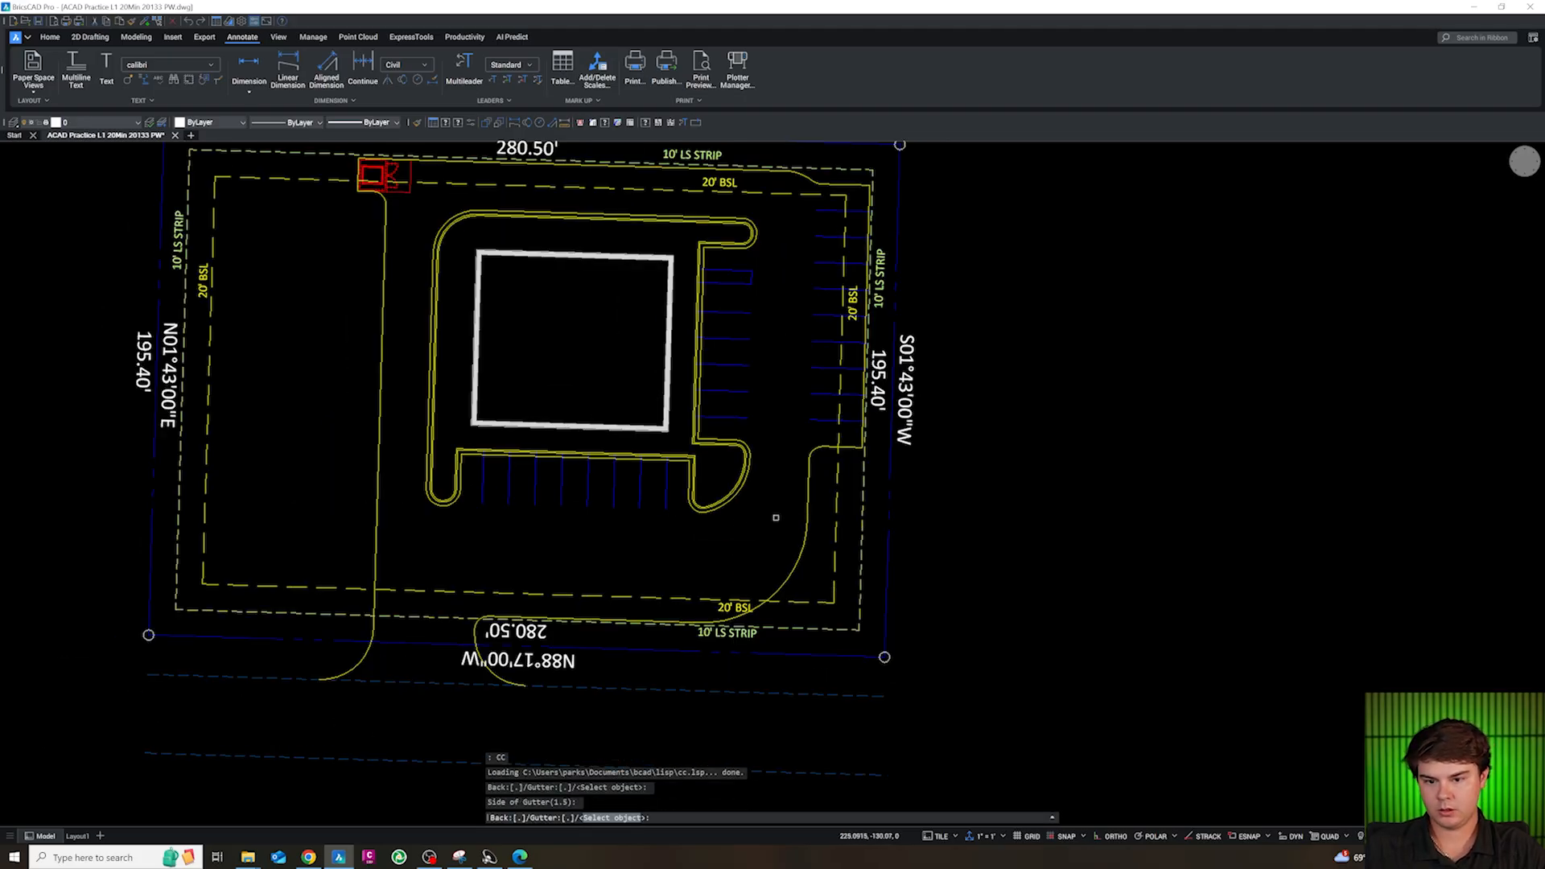
key(Escape)
scroll(581, 491, down, 3)
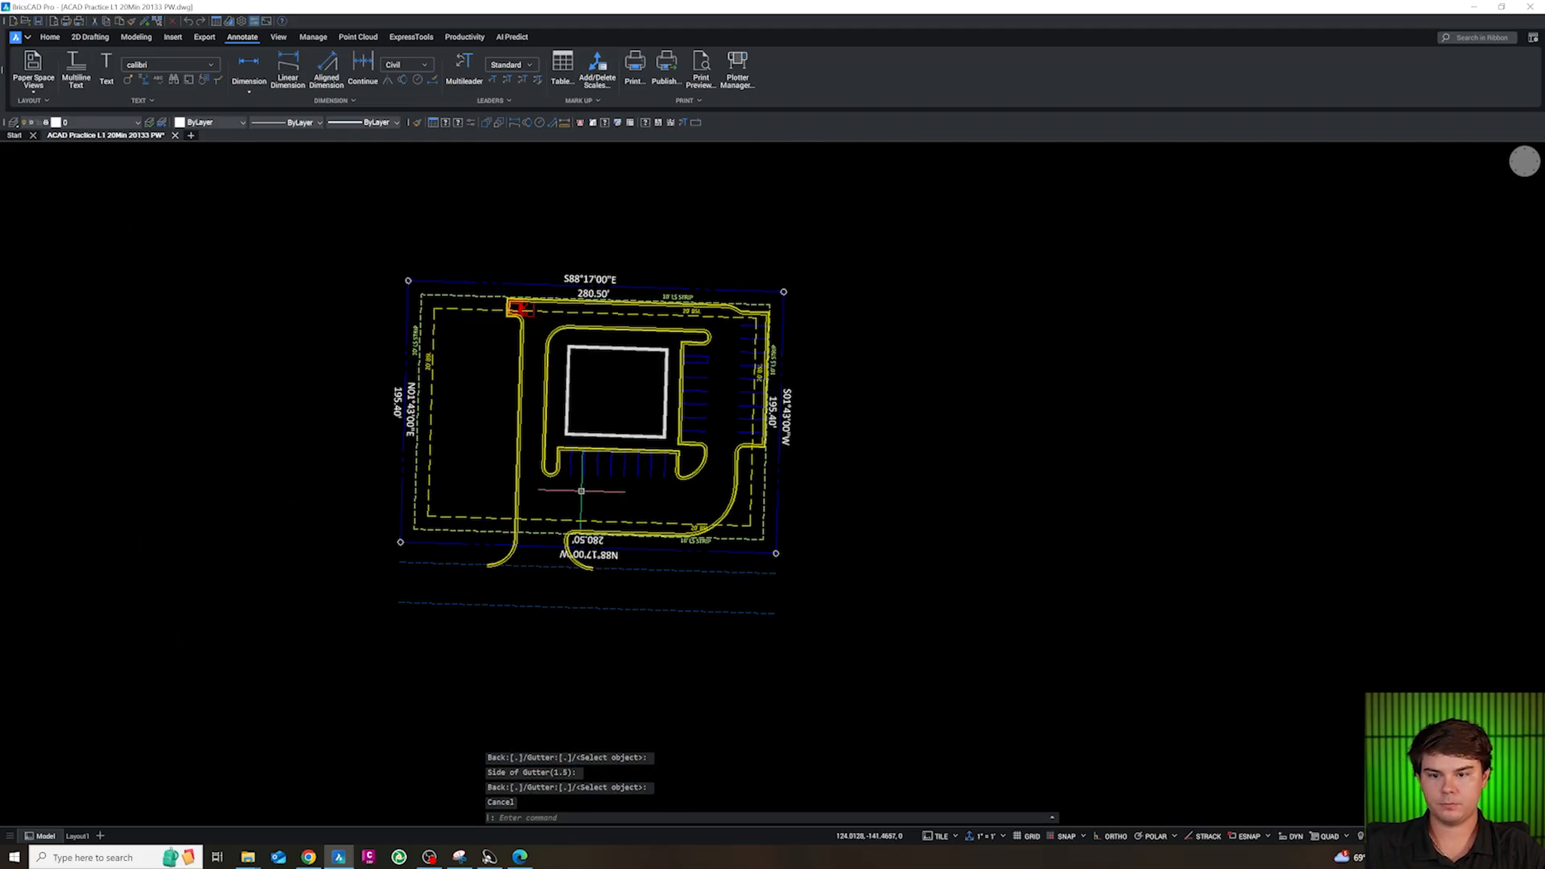
scroll(571, 394, down, 1)
key(Escape)
scroll(545, 439, up, 2)
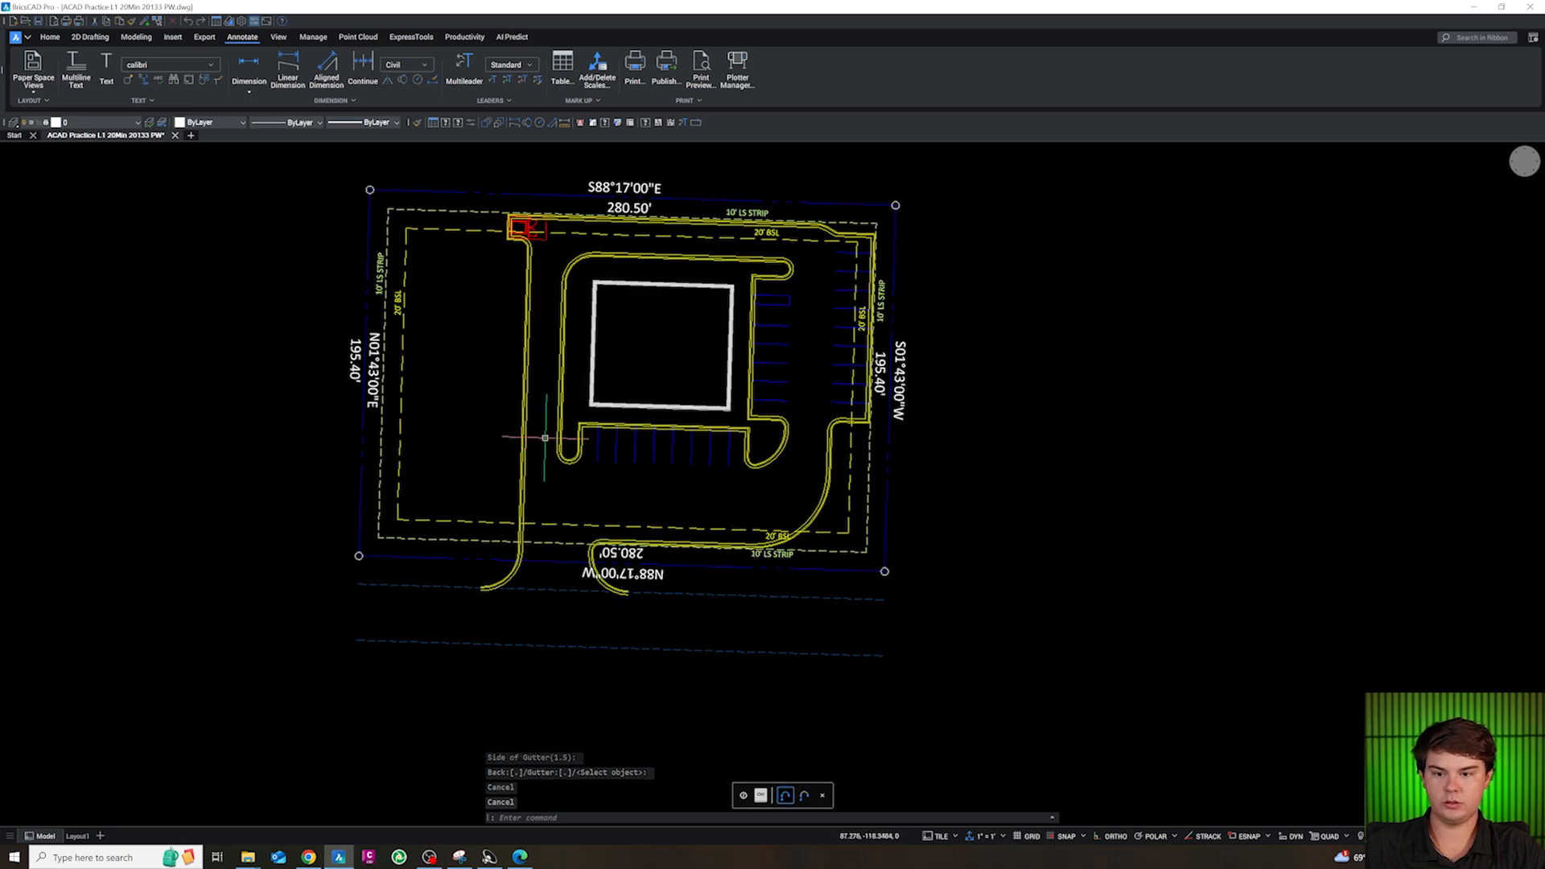
Copy the fourth straight traffic arrow from the SITE section of the symbol library to the clipboard
scroll(561, 346, down, 5)
scroll(572, 346, down, 3)
scroll(491, 547, up, 10)
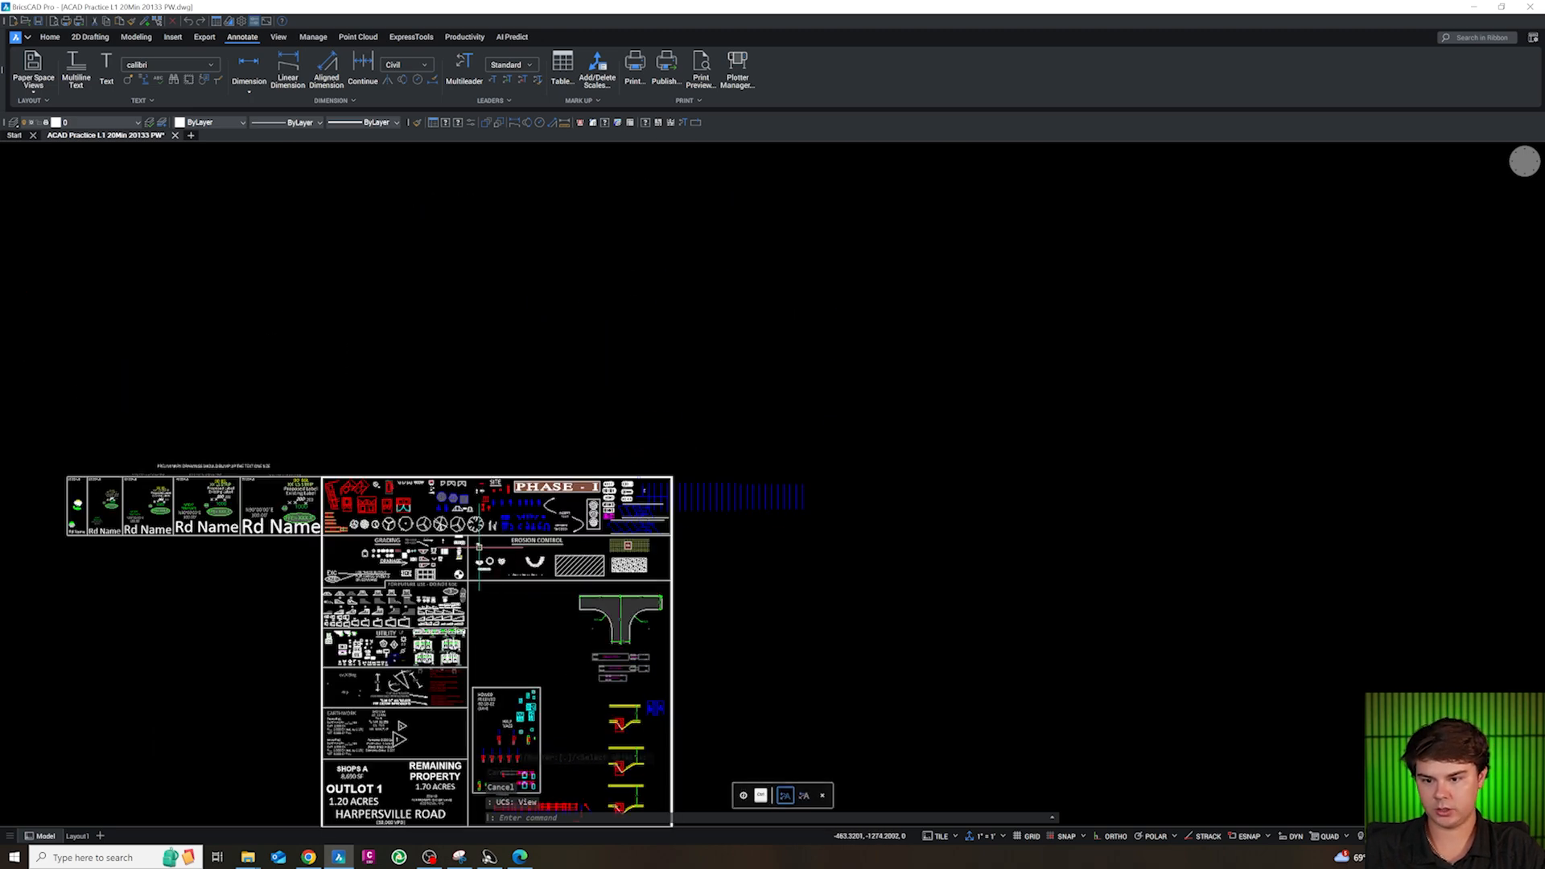
scroll(619, 402, up, 2)
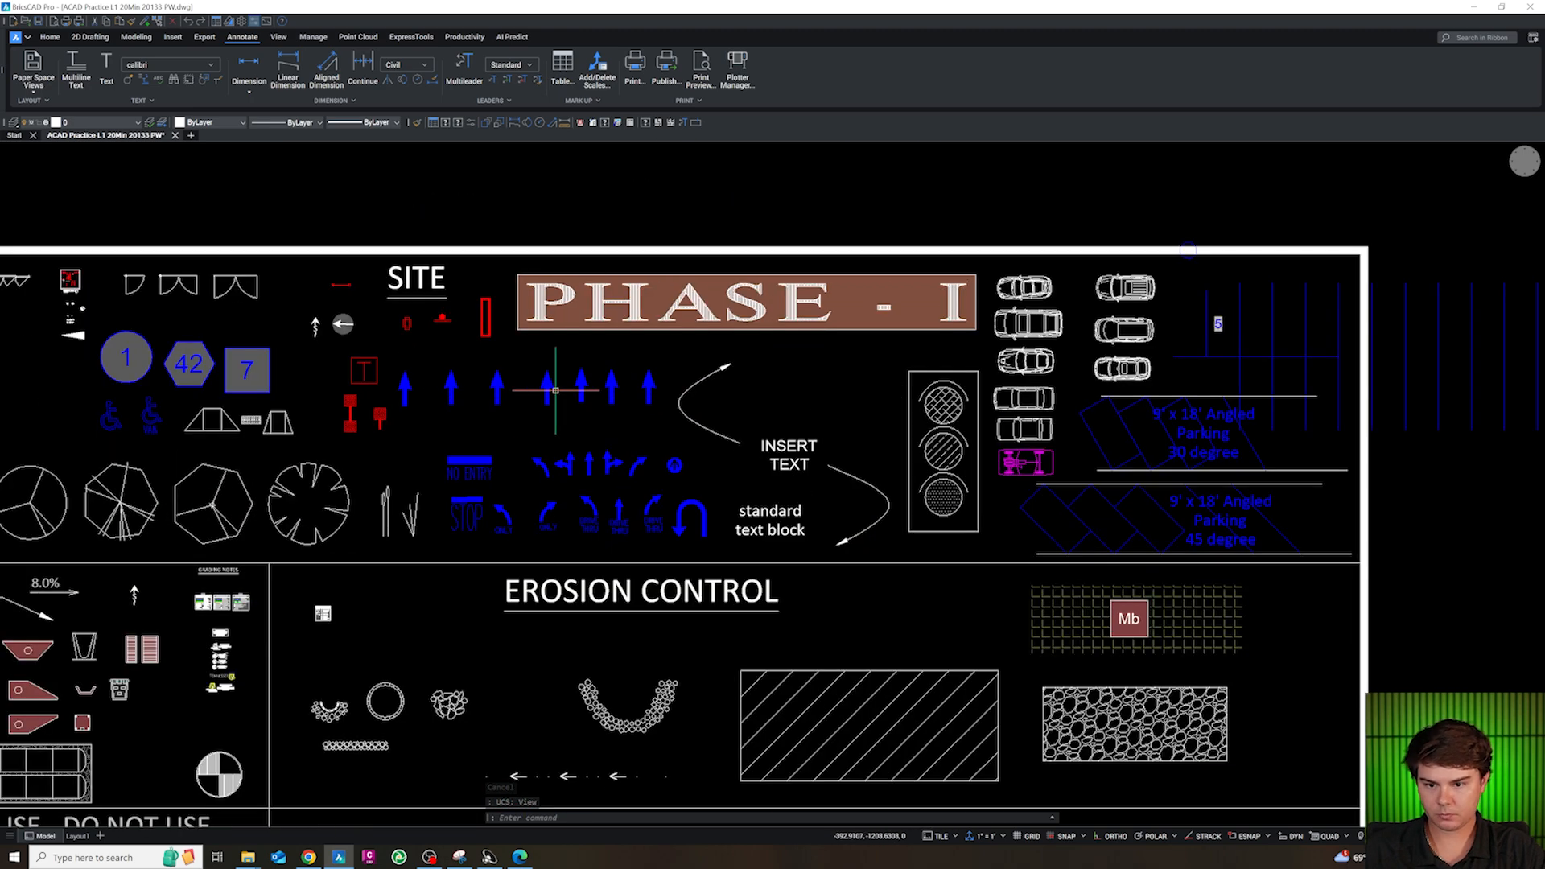
click(500, 387)
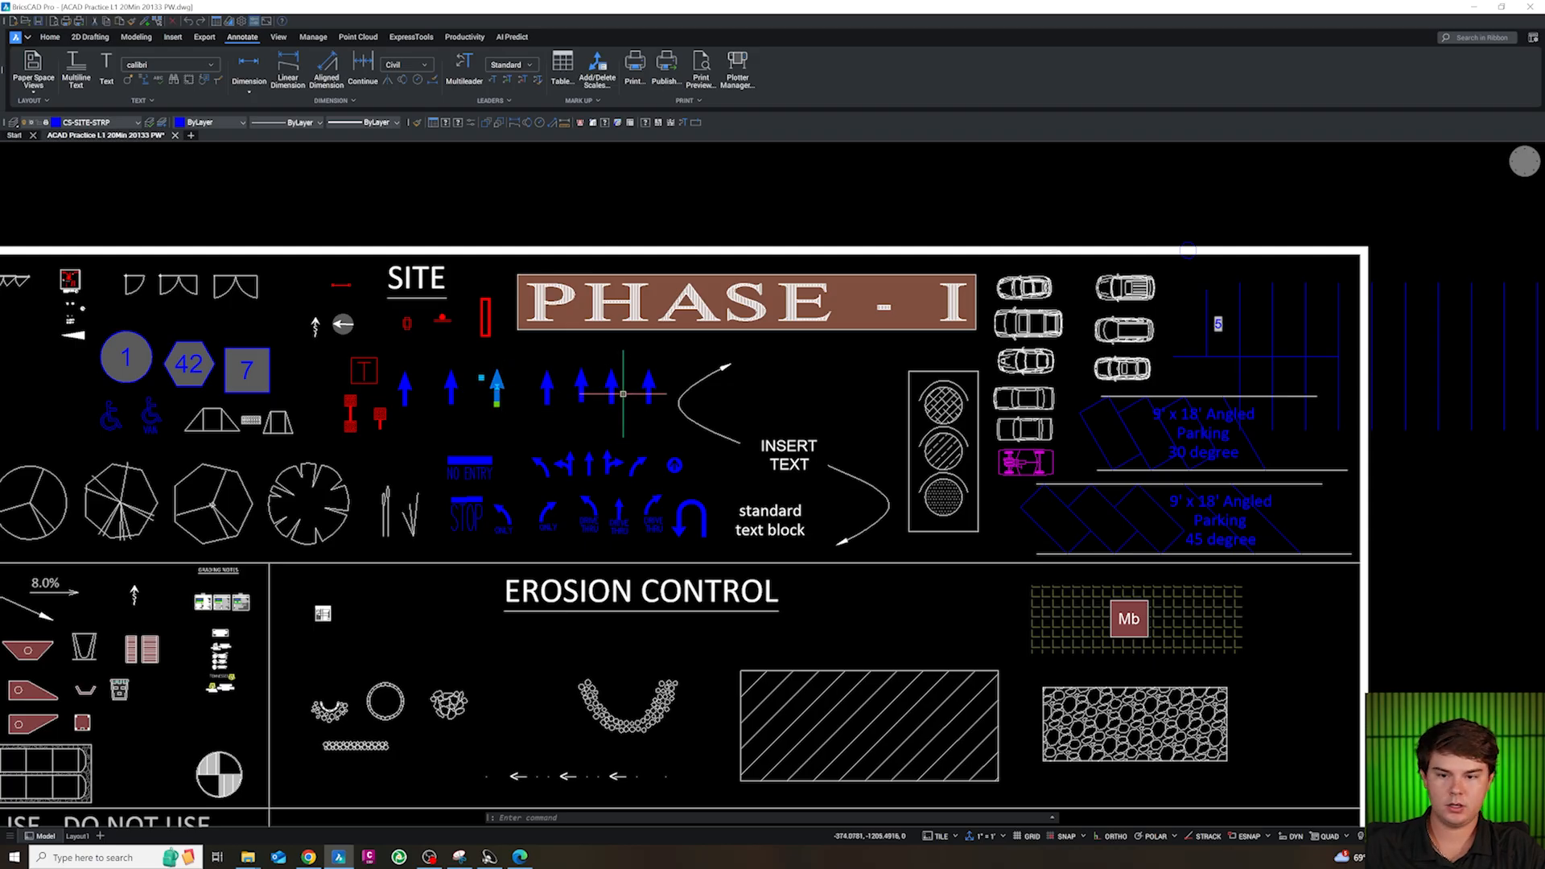
key(Escape)
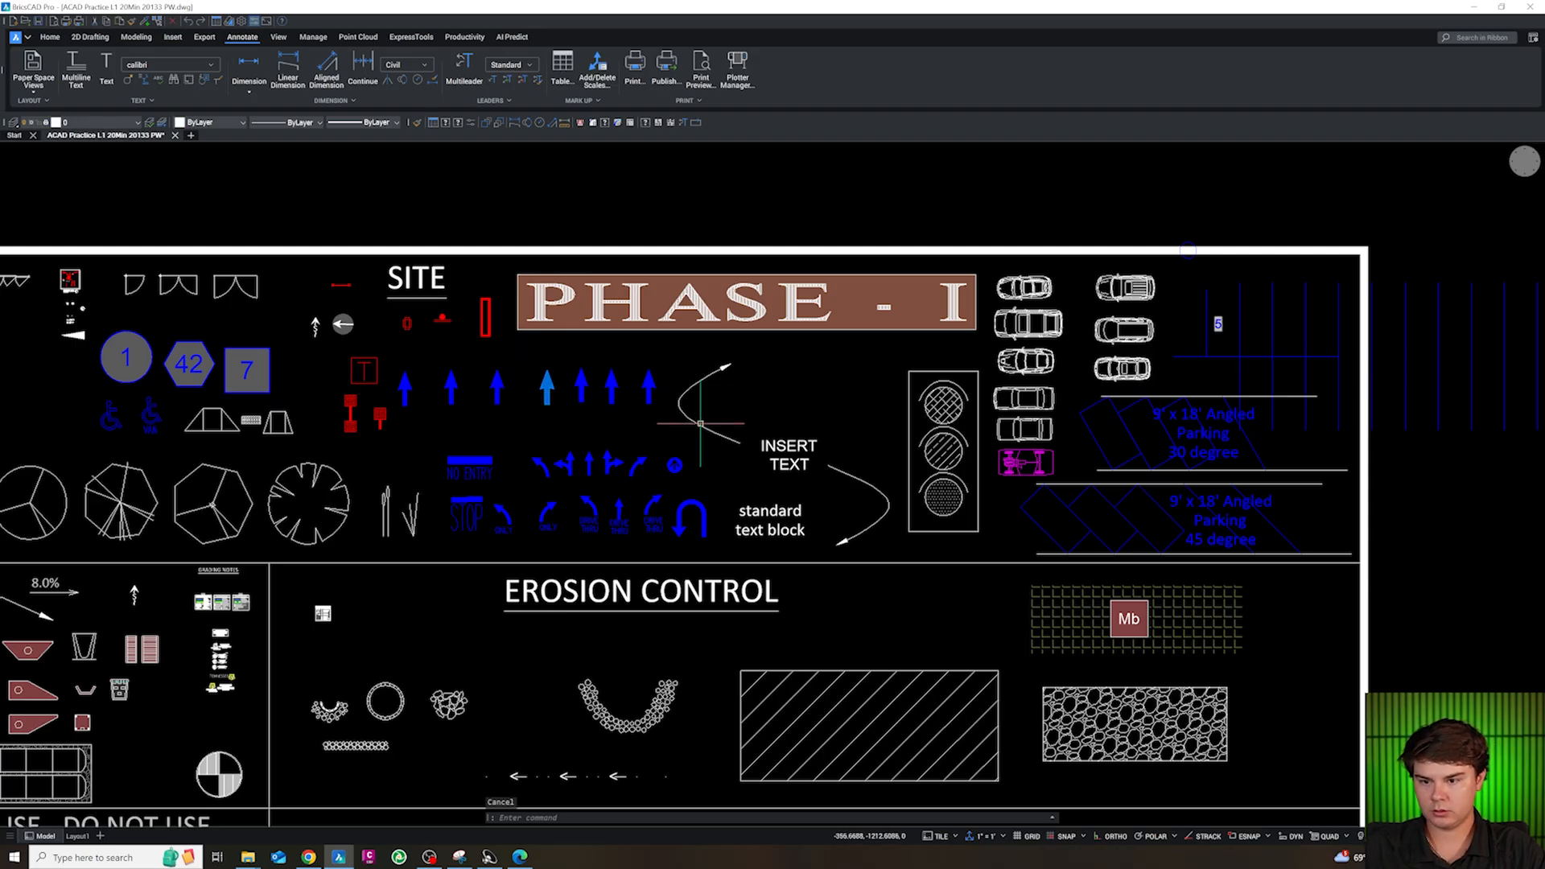
scroll(700, 424, down, 1)
scroll(613, 399, up, 3)
key(Escape)
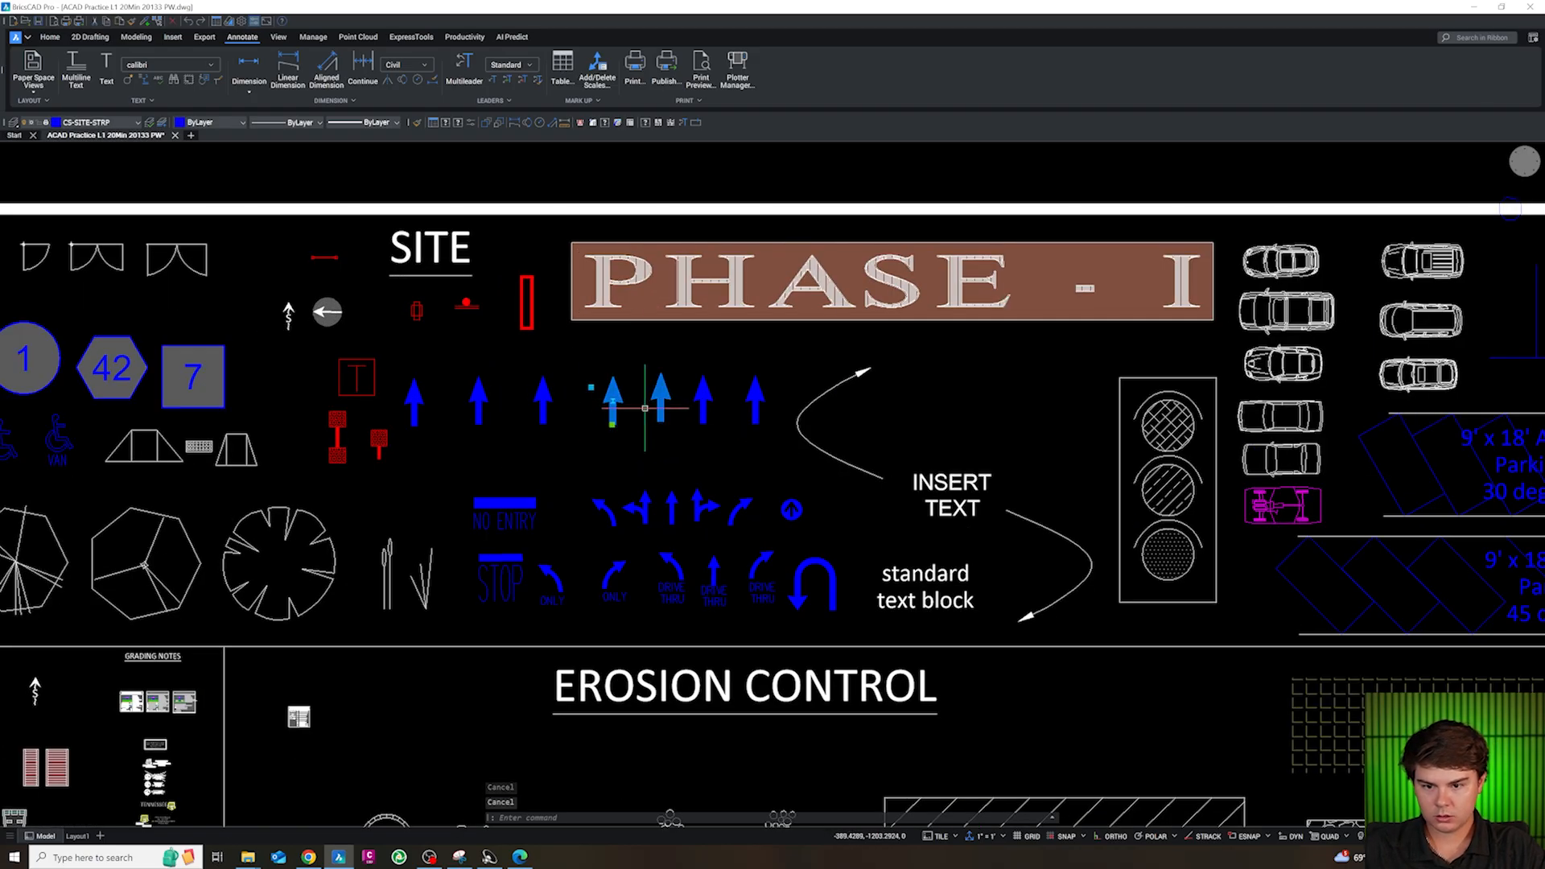
key(ctrl+c)
scroll(648, 533, down, 10)
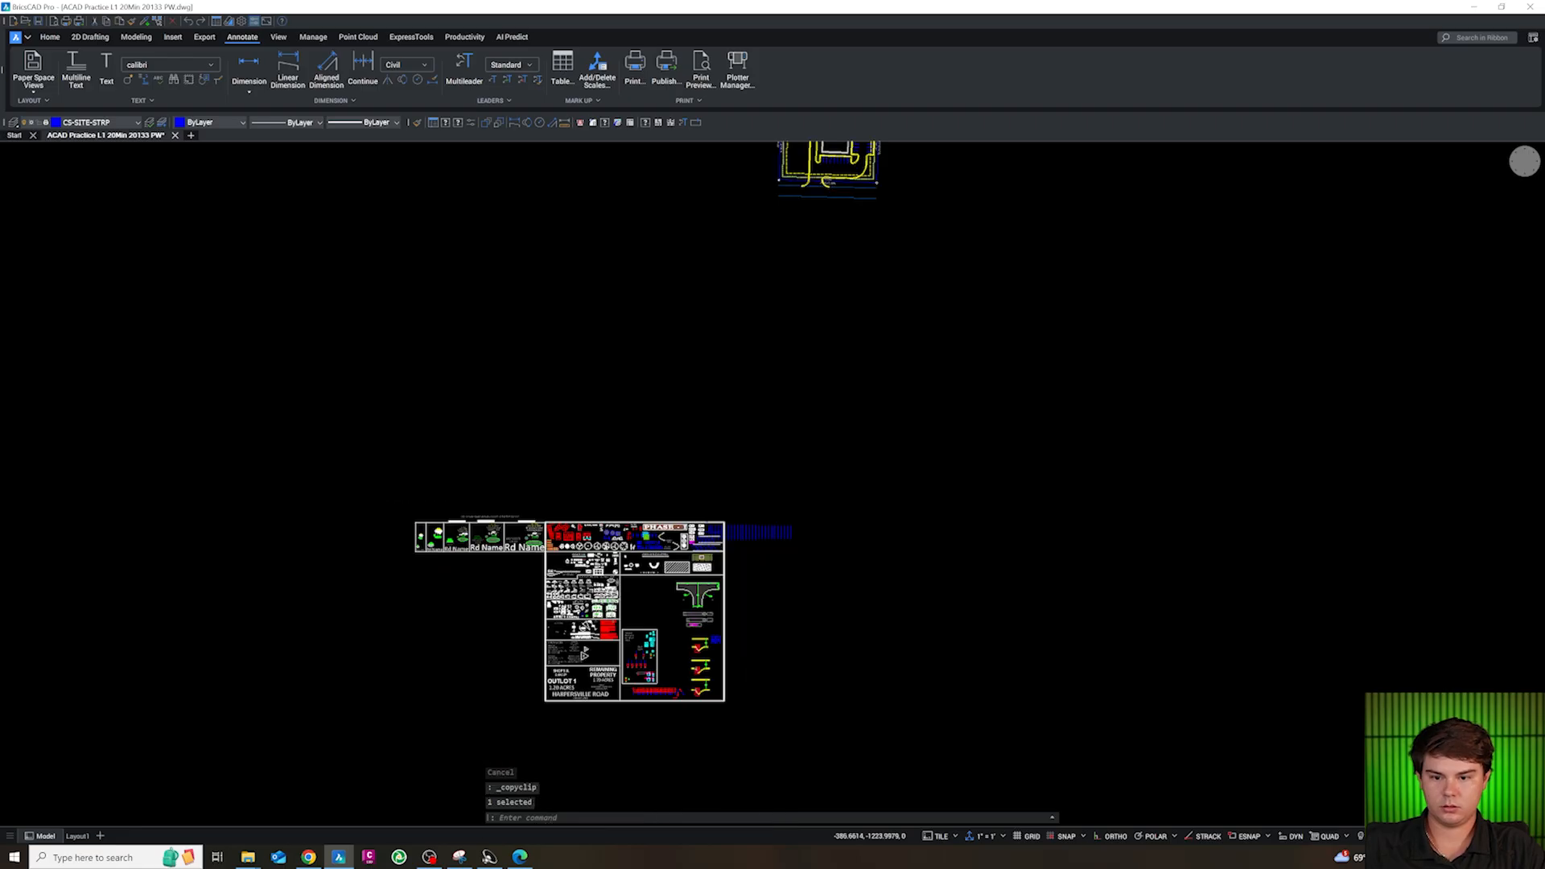
Paste the traffic arrow into the drive aisle south of the stalls and rotate it to point east
scroll(779, 351, up, 8)
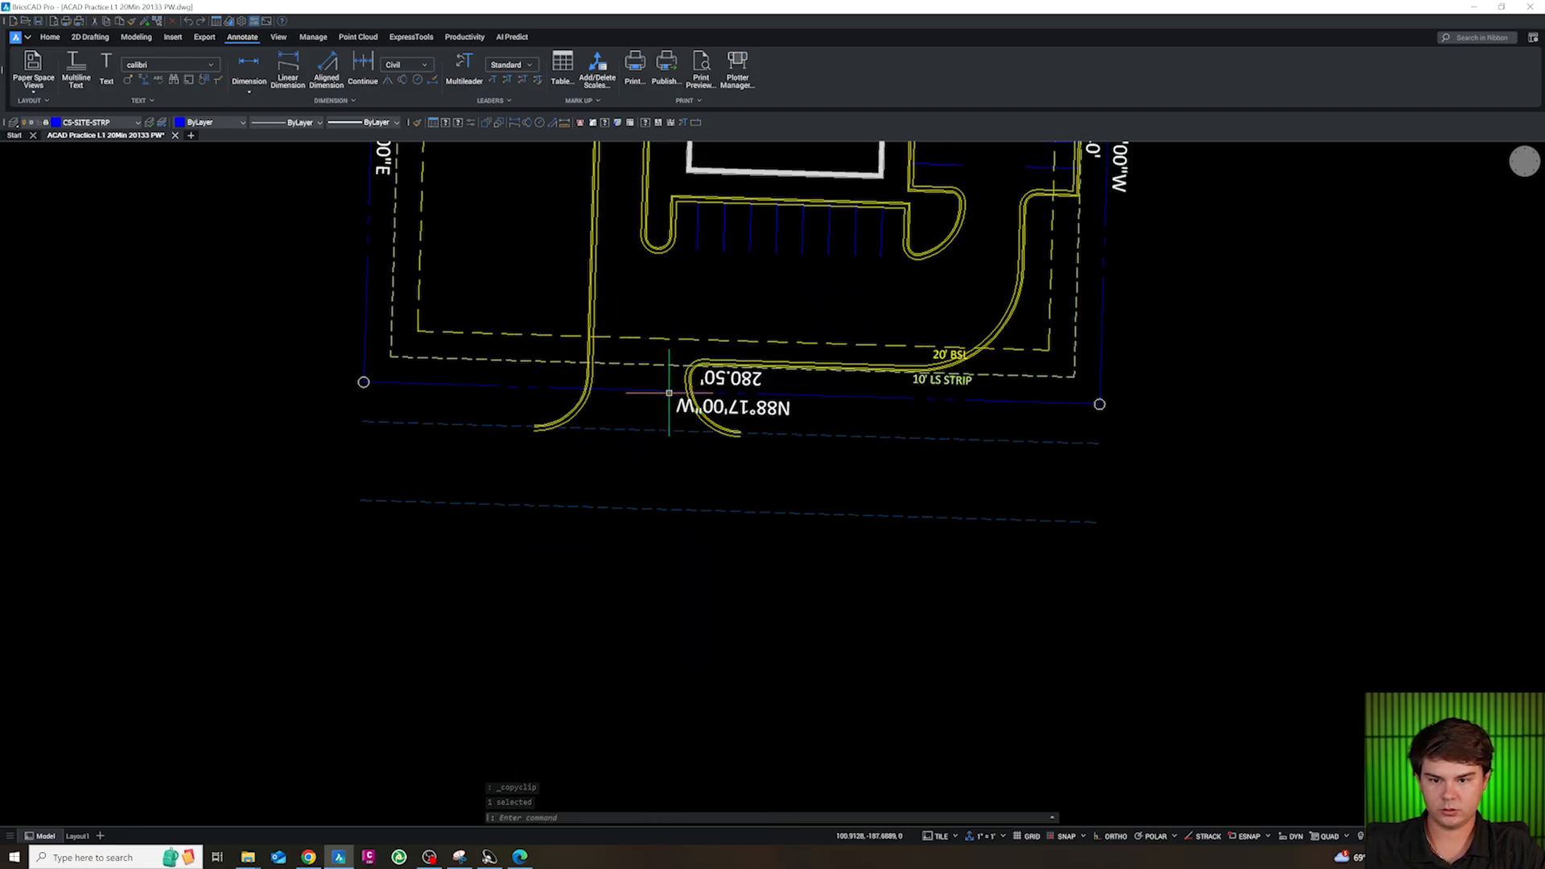
scroll(667, 393, down, 2)
scroll(700, 338, up, 5)
key(ctrl+v)
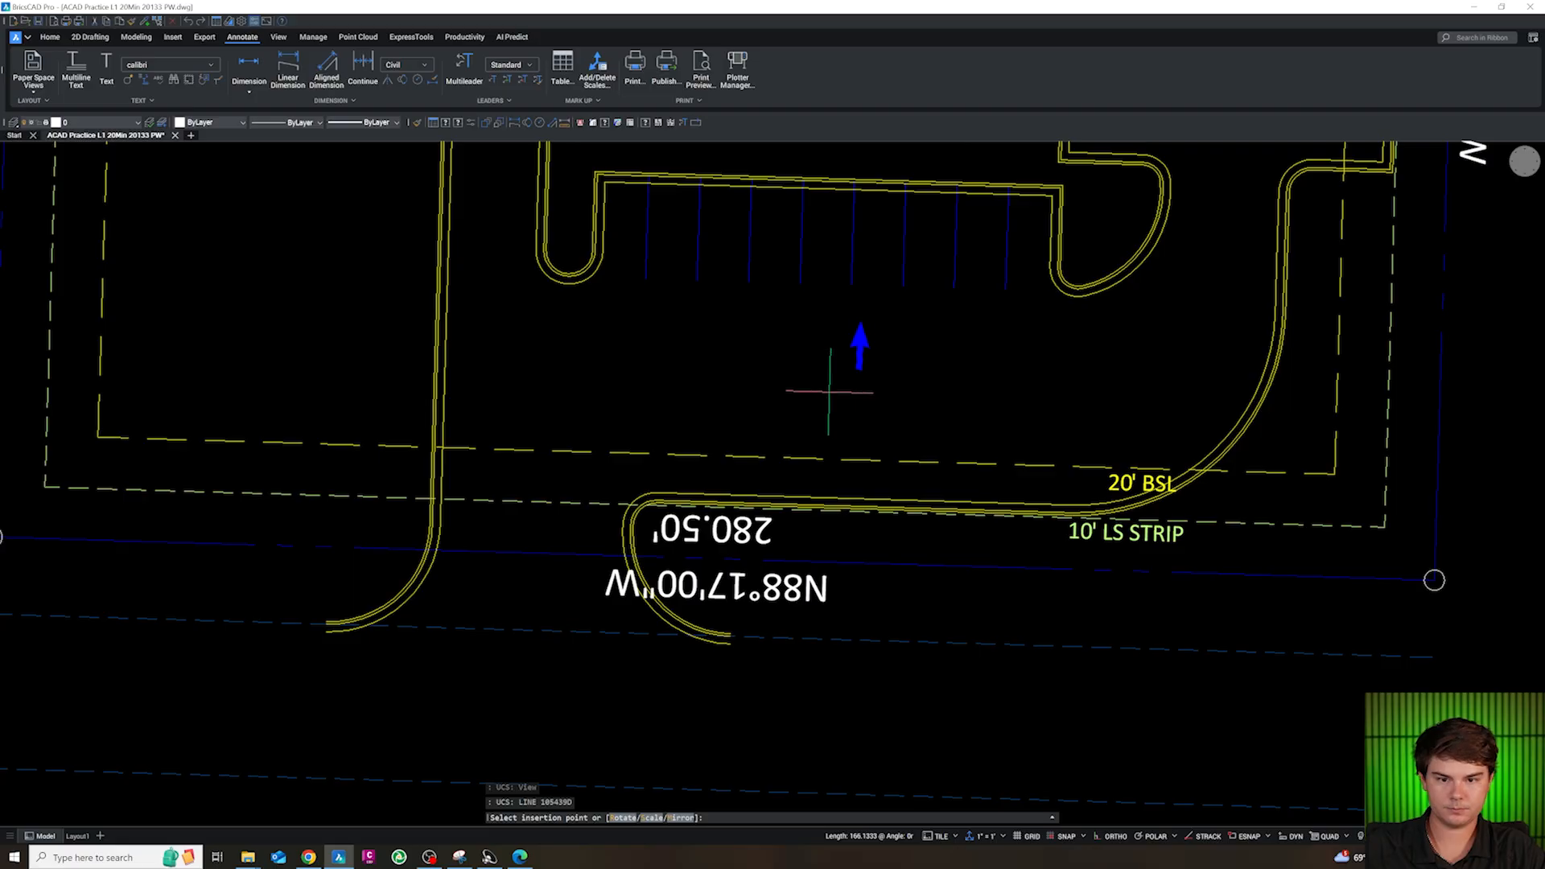
text(ro)
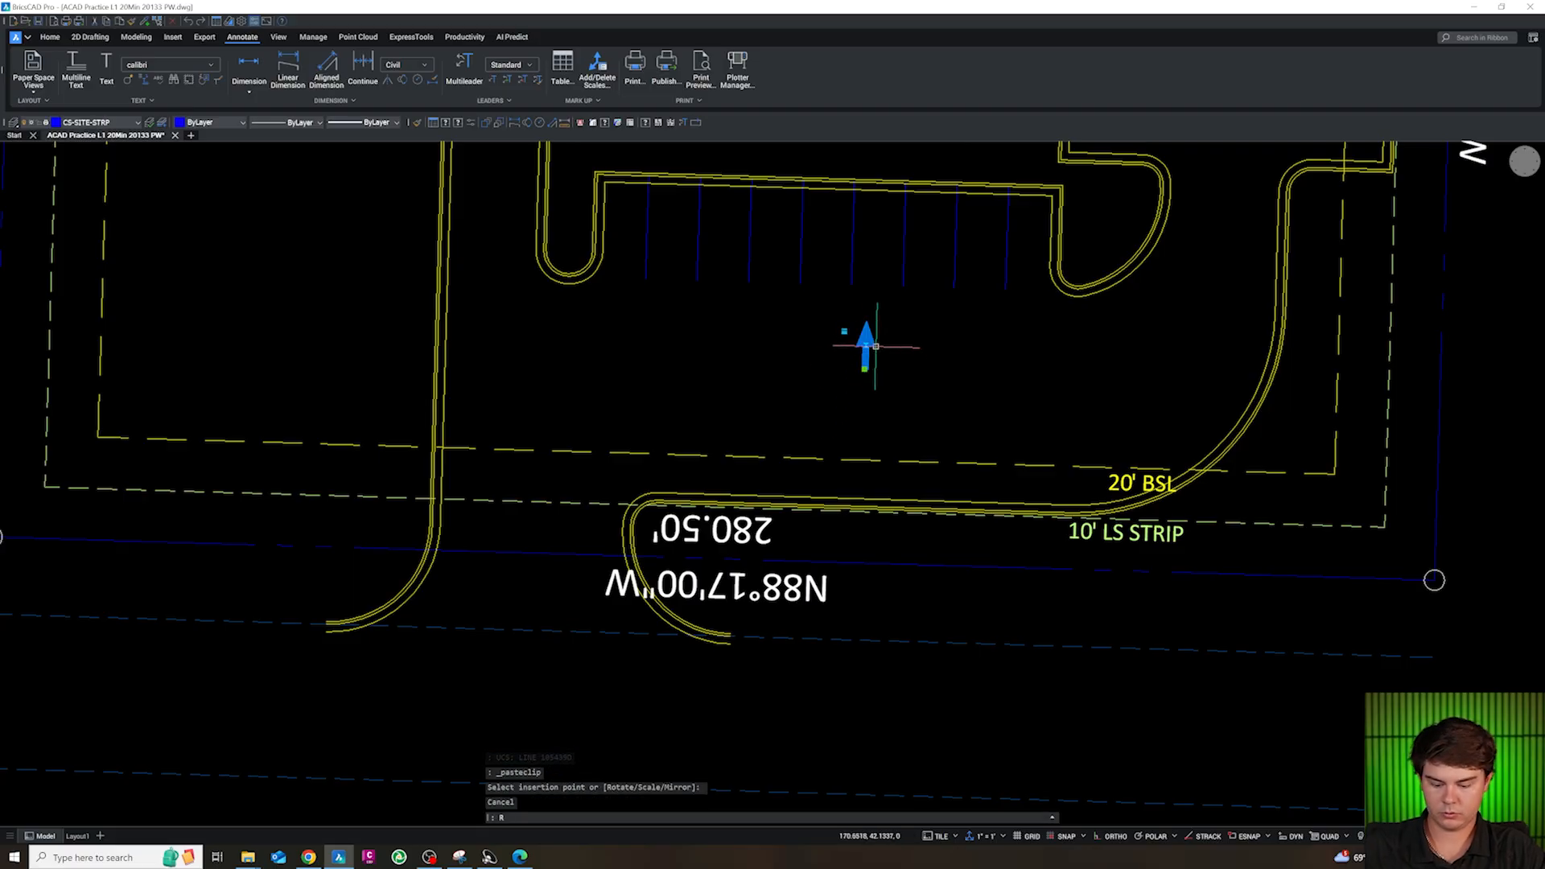
key(Return)
click(867, 347)
key(Escape)
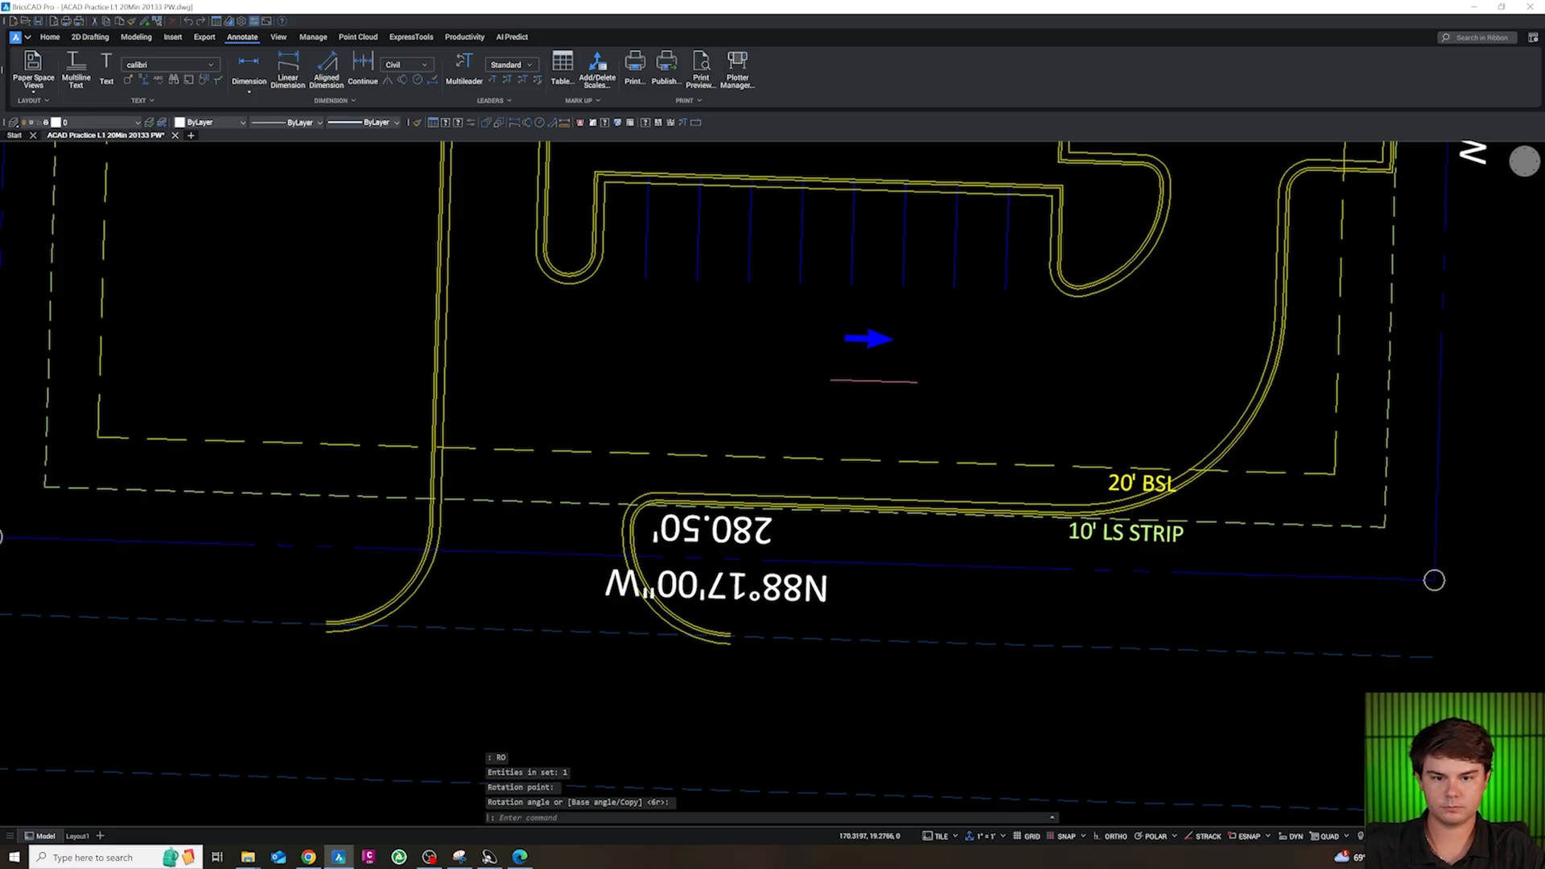
Copy the east-pointing arrow straight south within the aisle and rotate the copy to point west
text(c)
key(Return)
click(887, 369)
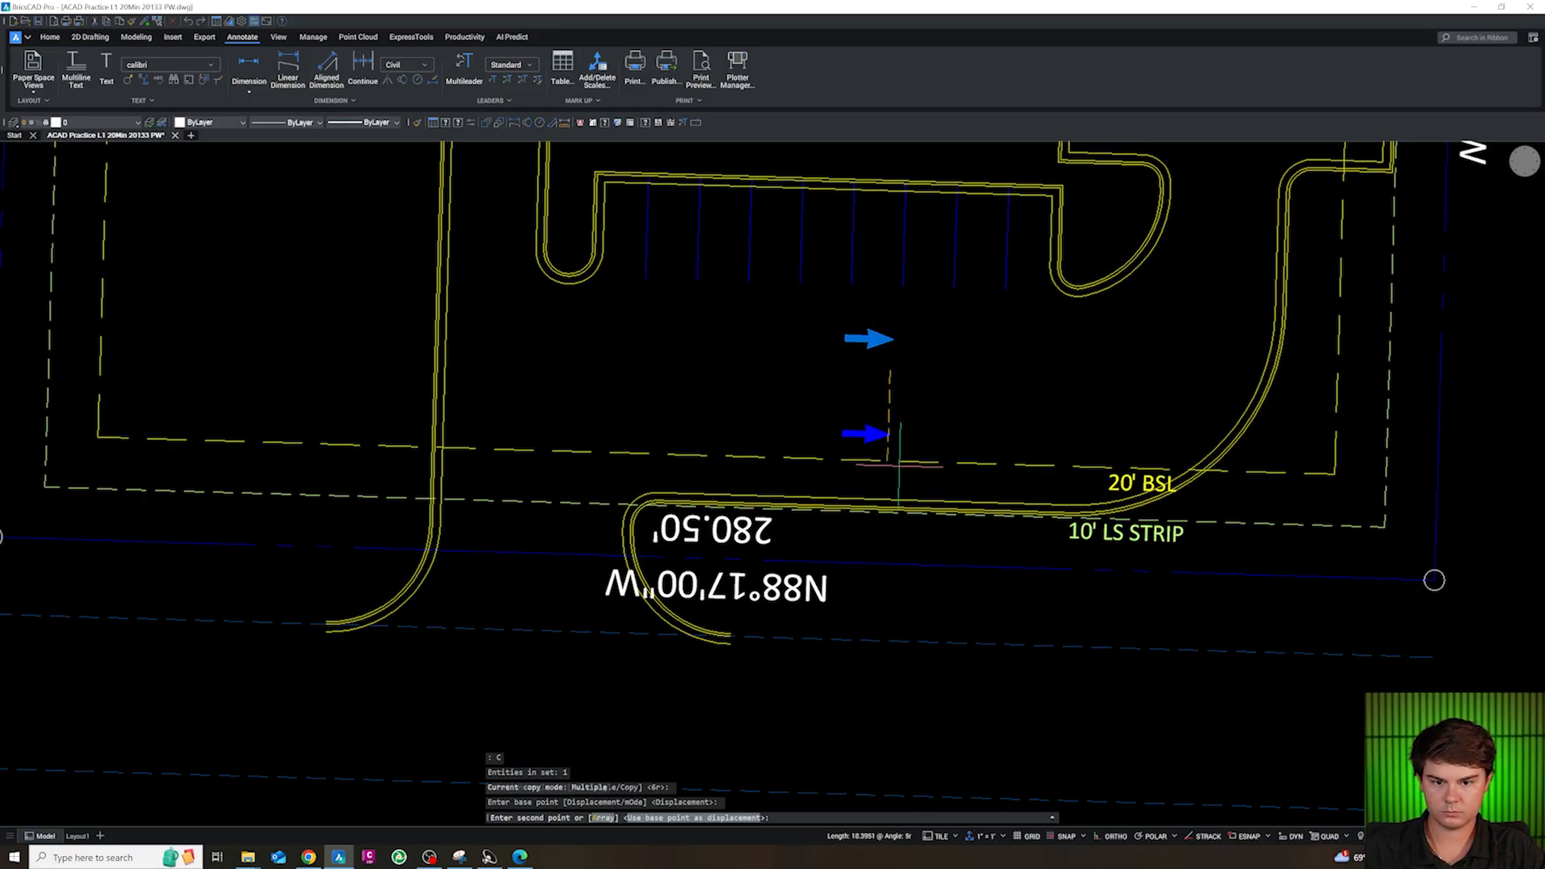
click(889, 446)
key(Escape)
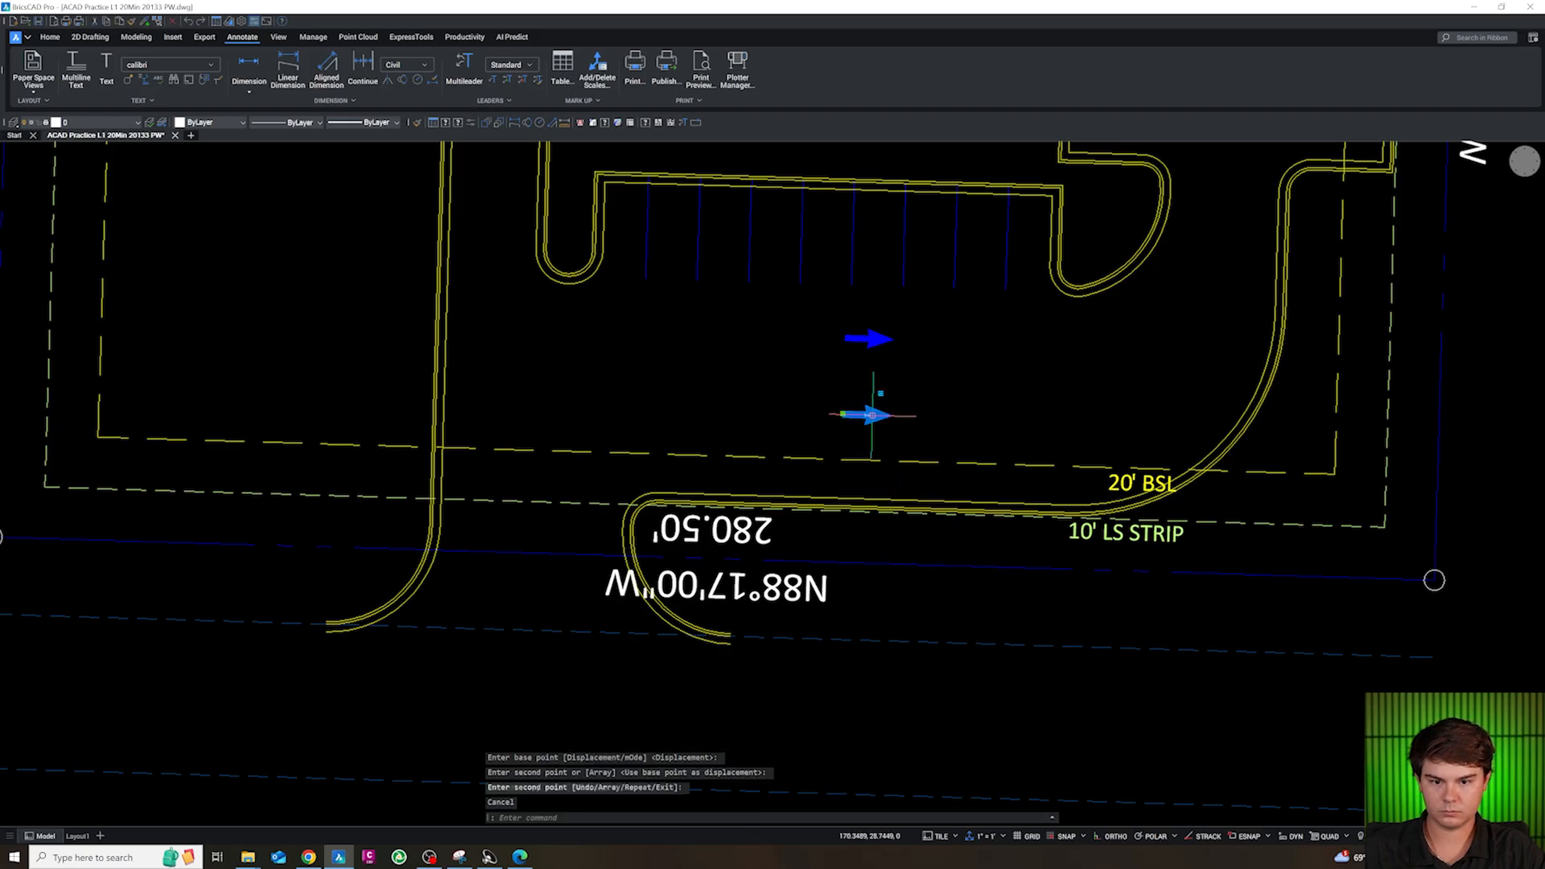
text(ro)
key(Return)
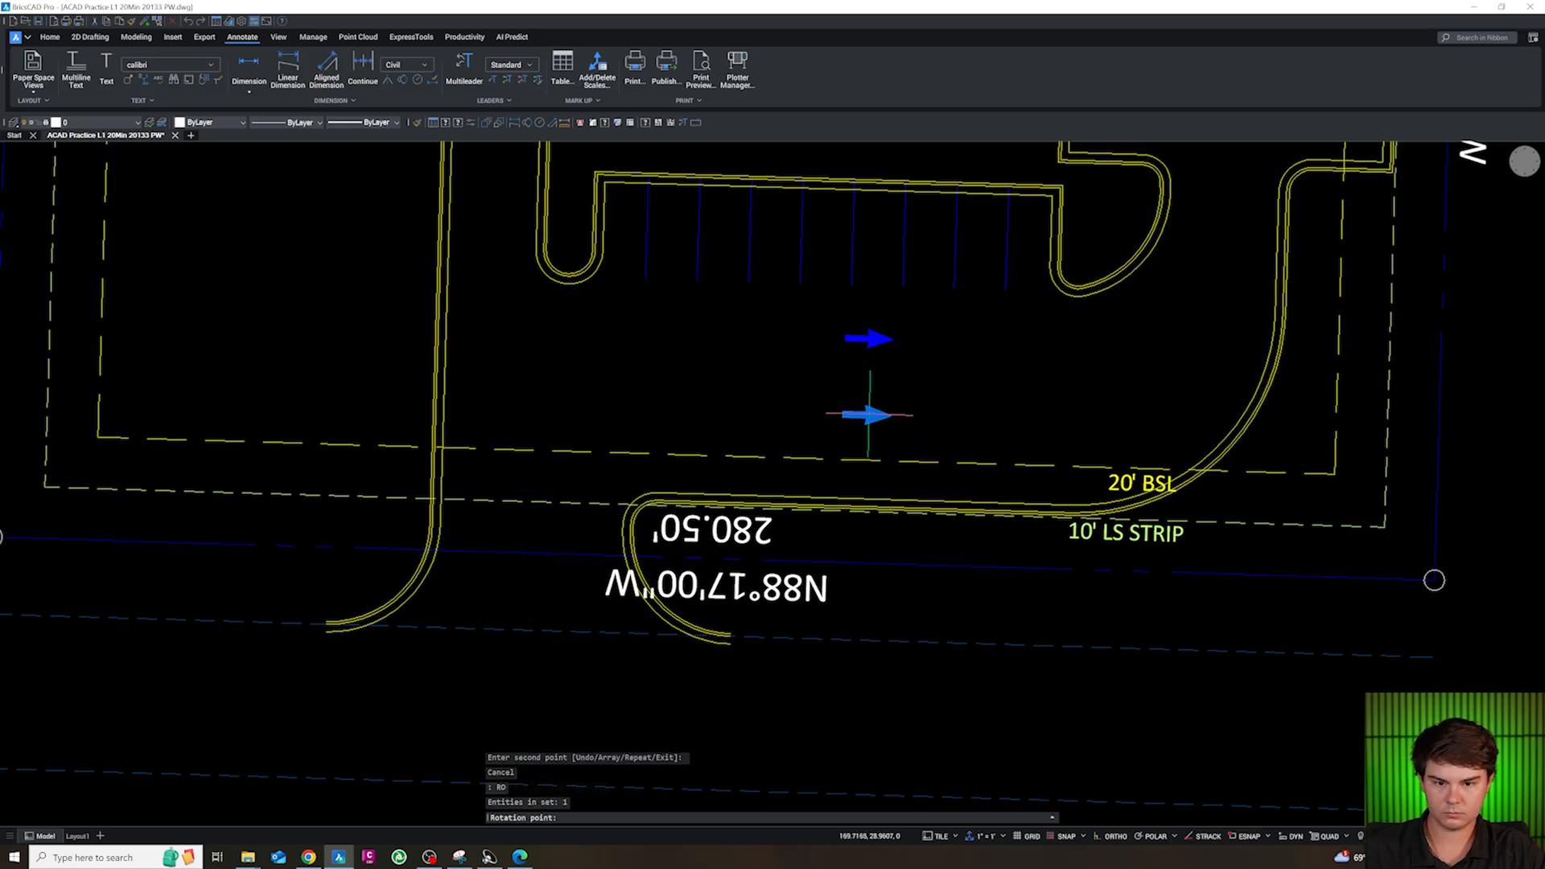
click(861, 415)
key(Escape)
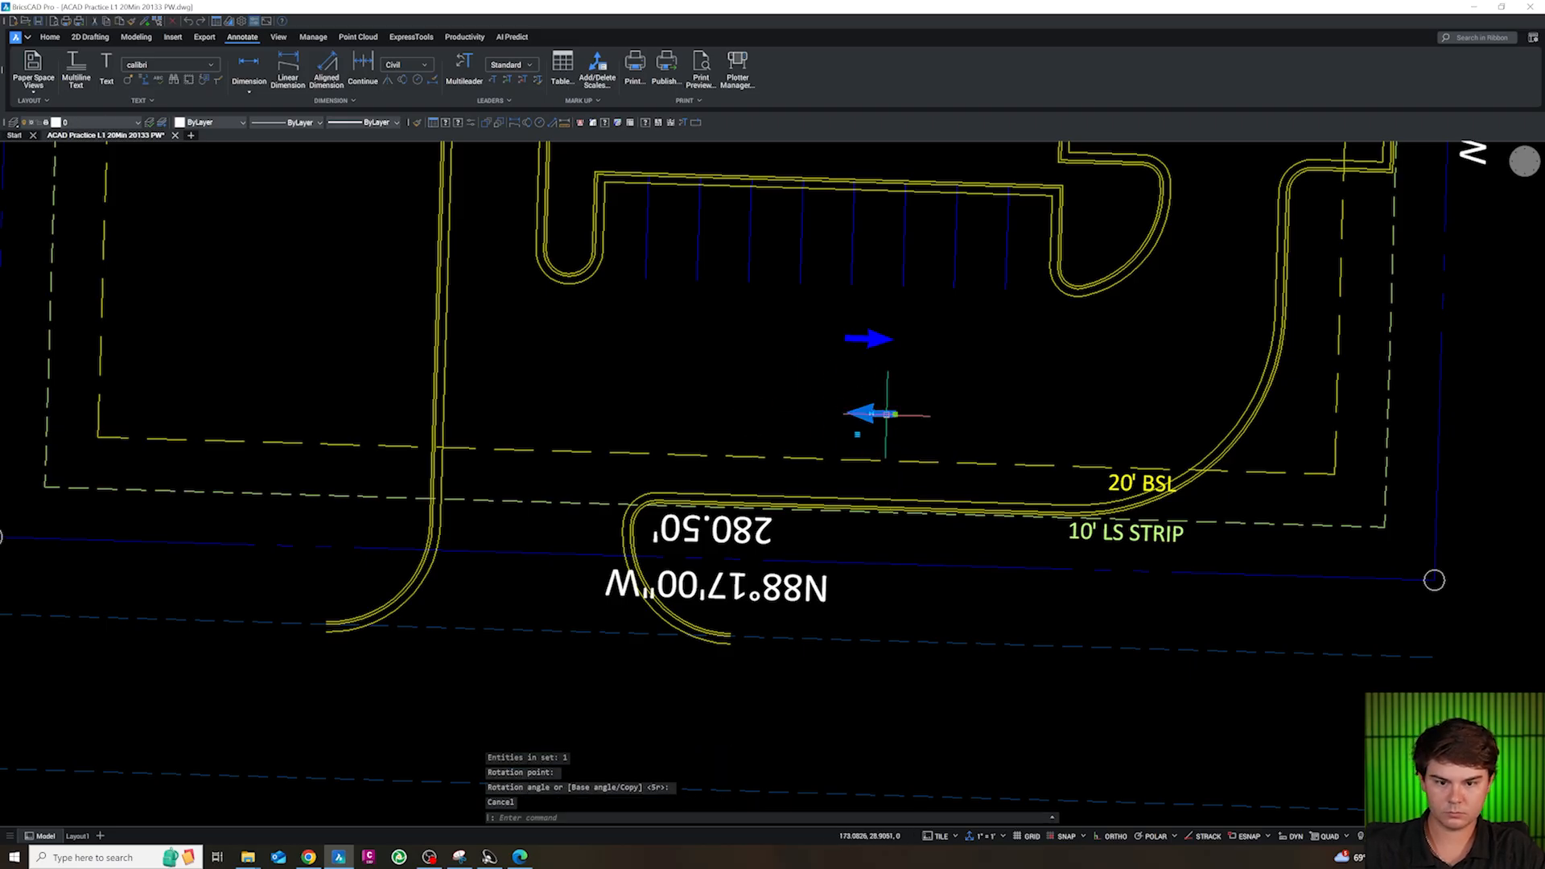
Move the west-pointing arrow slightly west to line up beneath the east-pointing arrow
text(m)
key(Return)
click(933, 430)
click(927, 431)
key(Escape)
click(901, 437)
click(861, 341)
text(c)
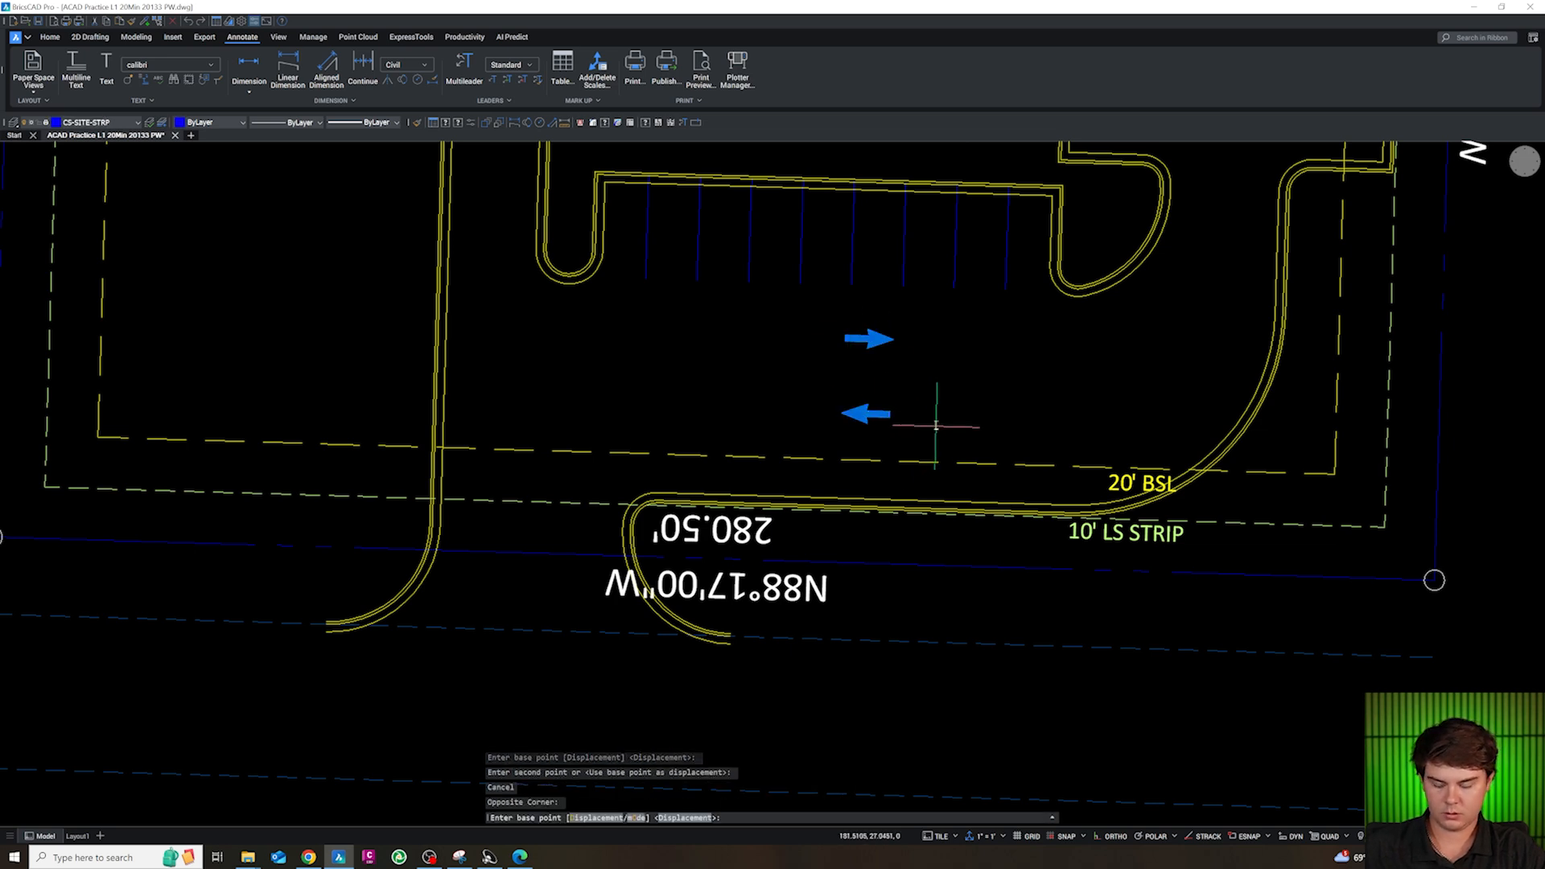
key(Return)
click(932, 416)
scroll(926, 451, down, 5)
scroll(1038, 354, up, 4)
key(Escape)
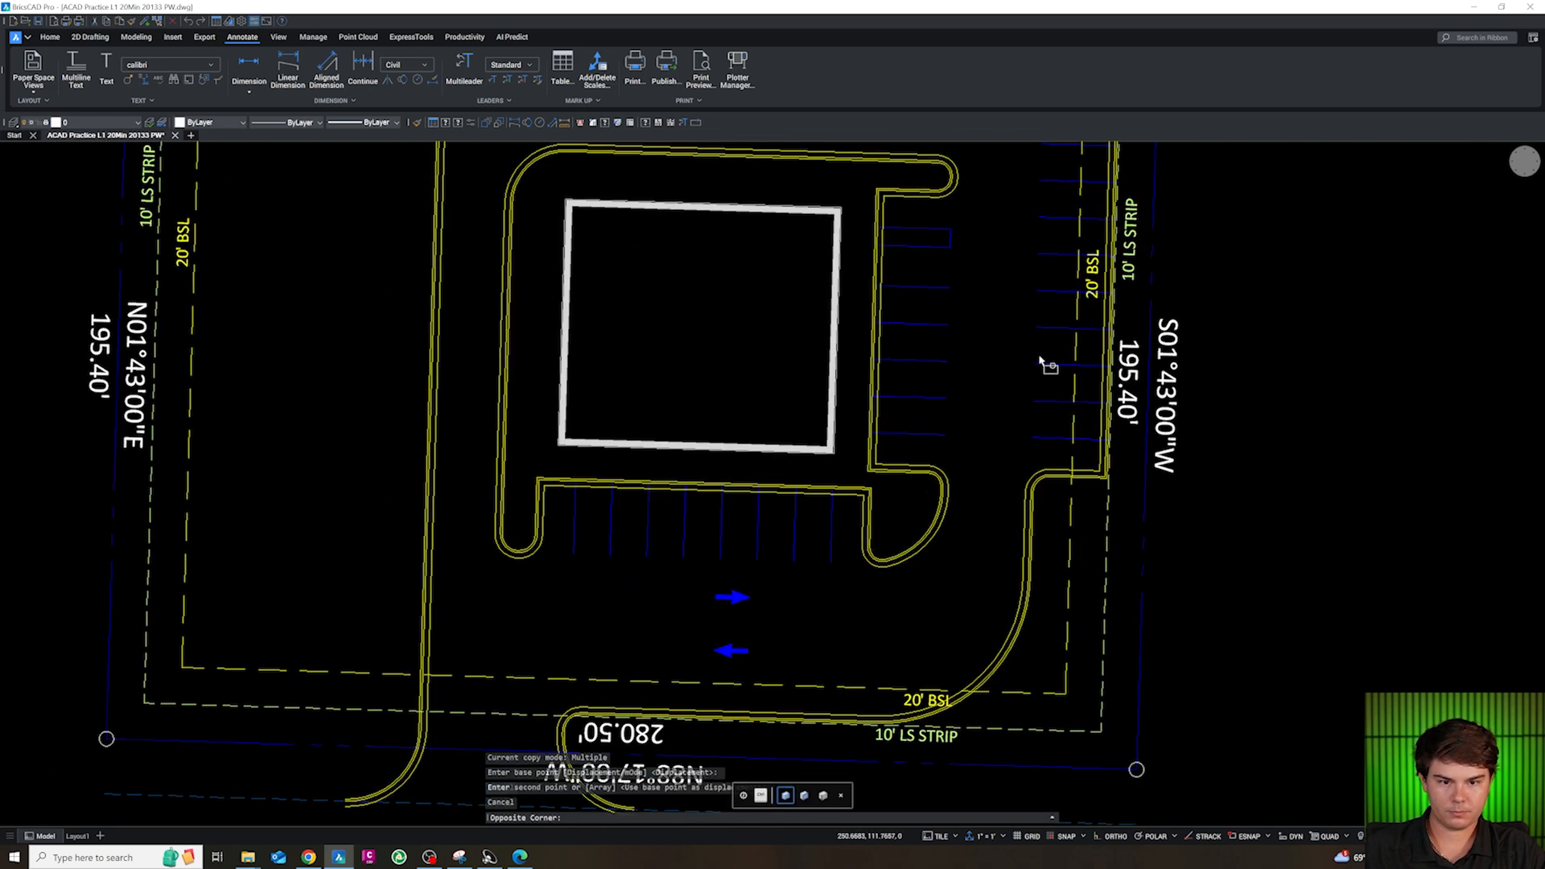
Move the east-pointing arrow slightly south, closer to the west-pointing arrow
scroll(747, 652, up, 4)
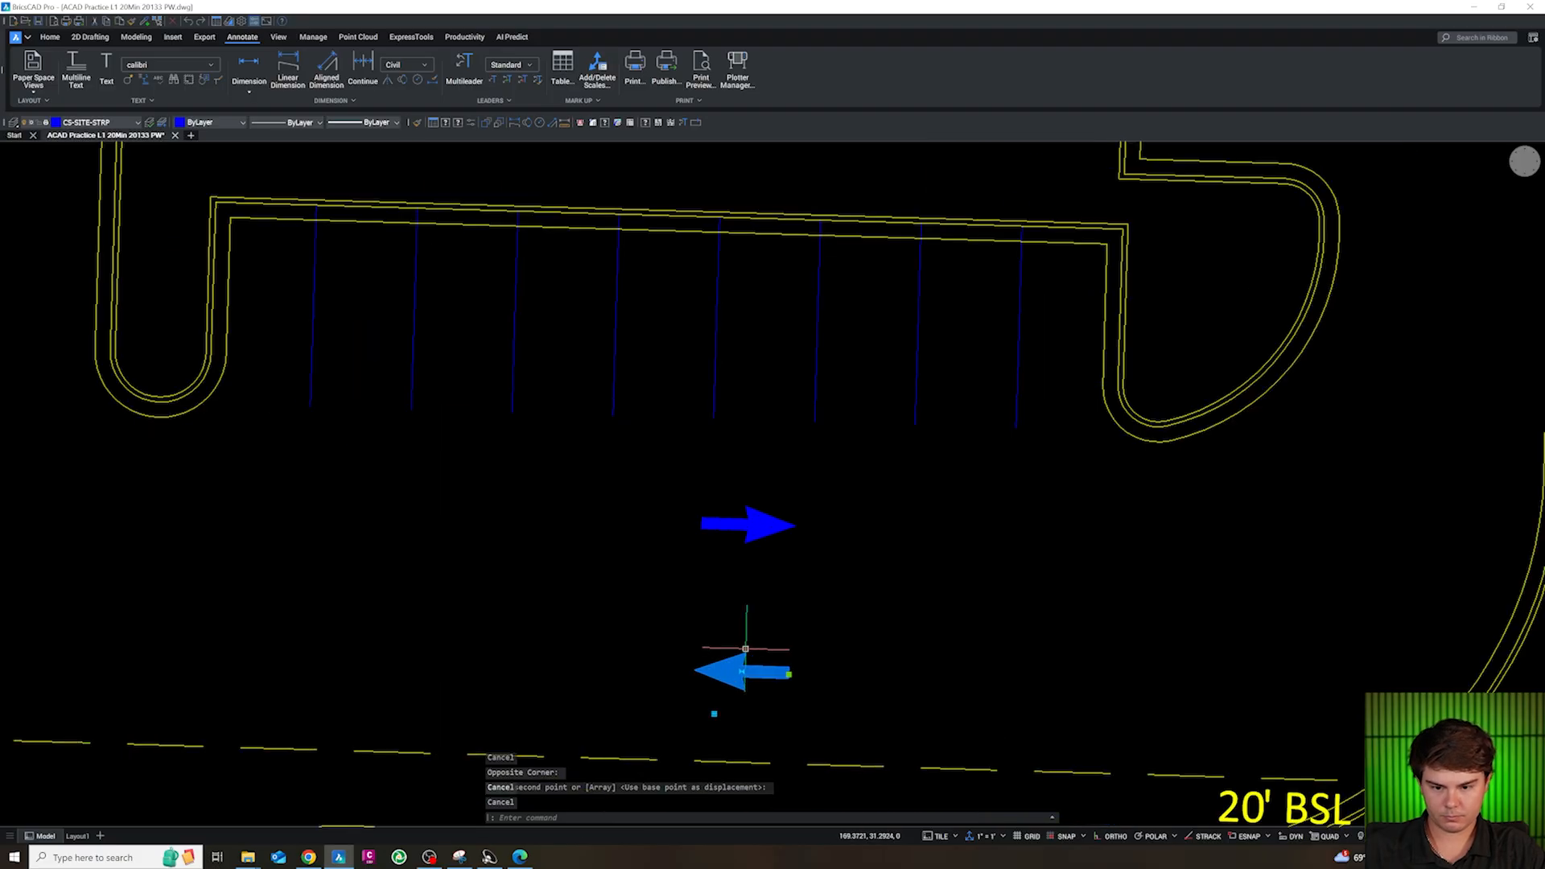
key(Escape)
text(m)
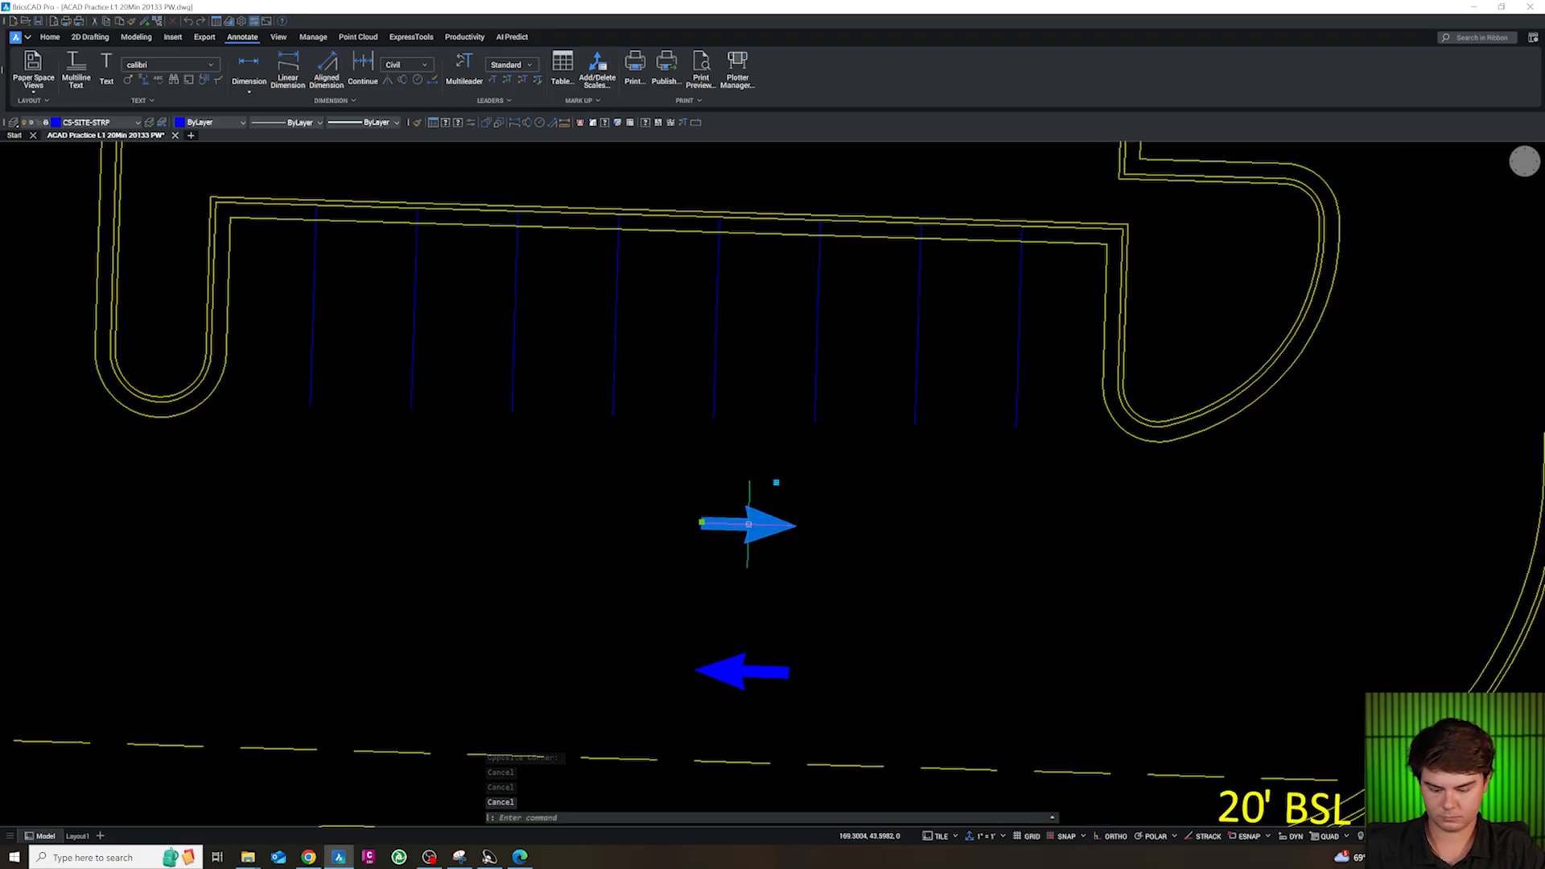
key(space)
click(749, 524)
click(747, 555)
key(Escape)
Copy the east- and west-pointing arrow pair from the south aisle into the drive aisle between the two east stall rows
click(791, 727)
click(746, 557)
text(co)
key(space)
click(835, 633)
scroll(680, 661, down, 4)
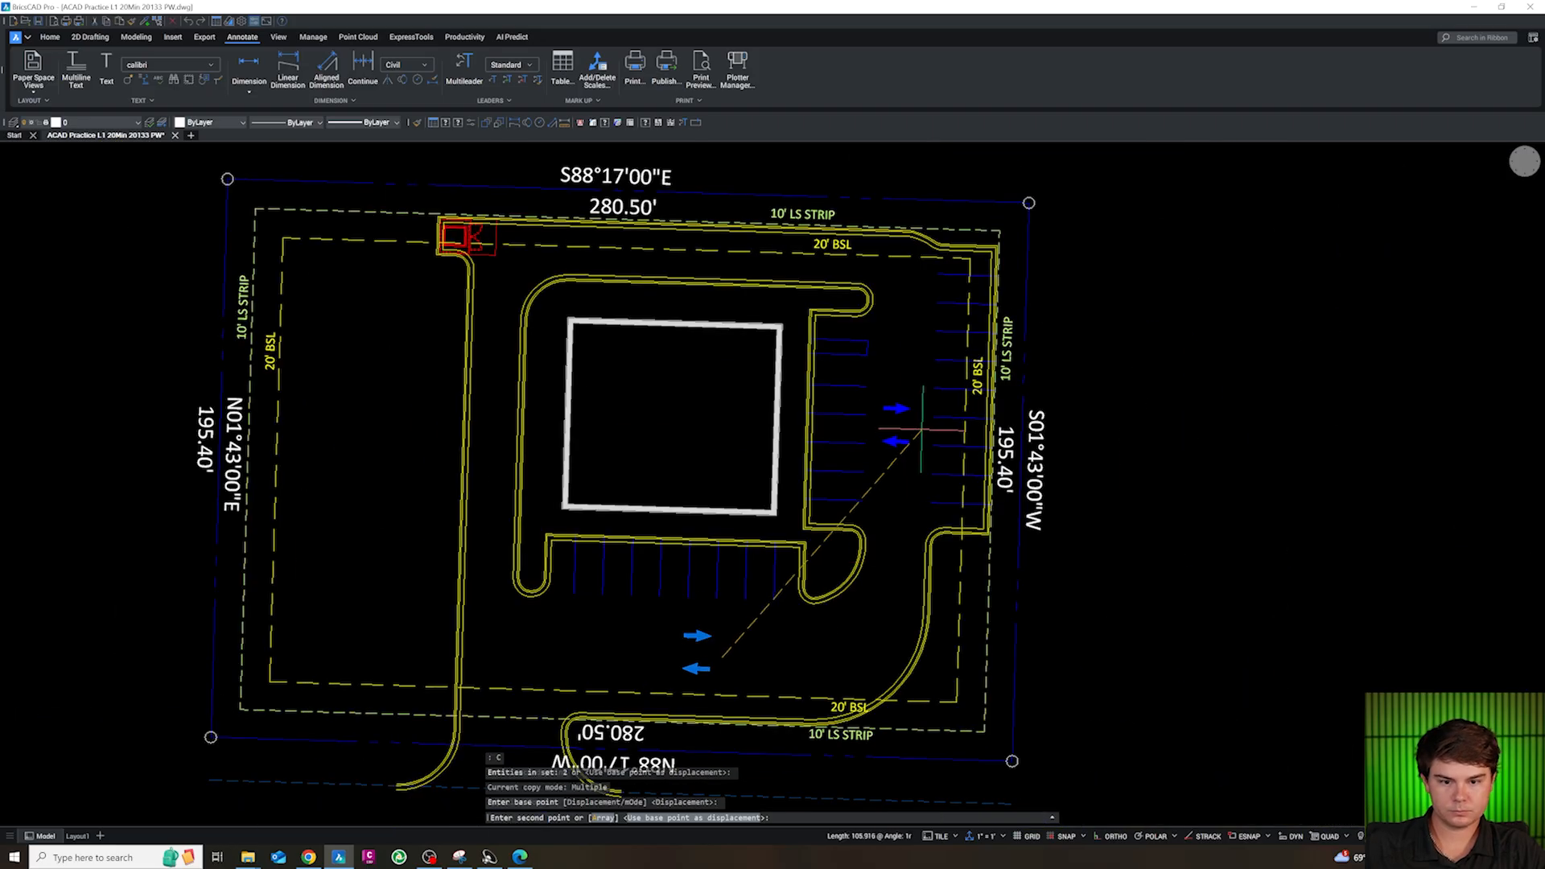
click(923, 429)
key(Escape)
Rotate the copied arrow pair a quarter turn so the arrows point north and south along the east aisle
scroll(913, 433, up, 3)
click(911, 475)
click(859, 341)
text(ro)
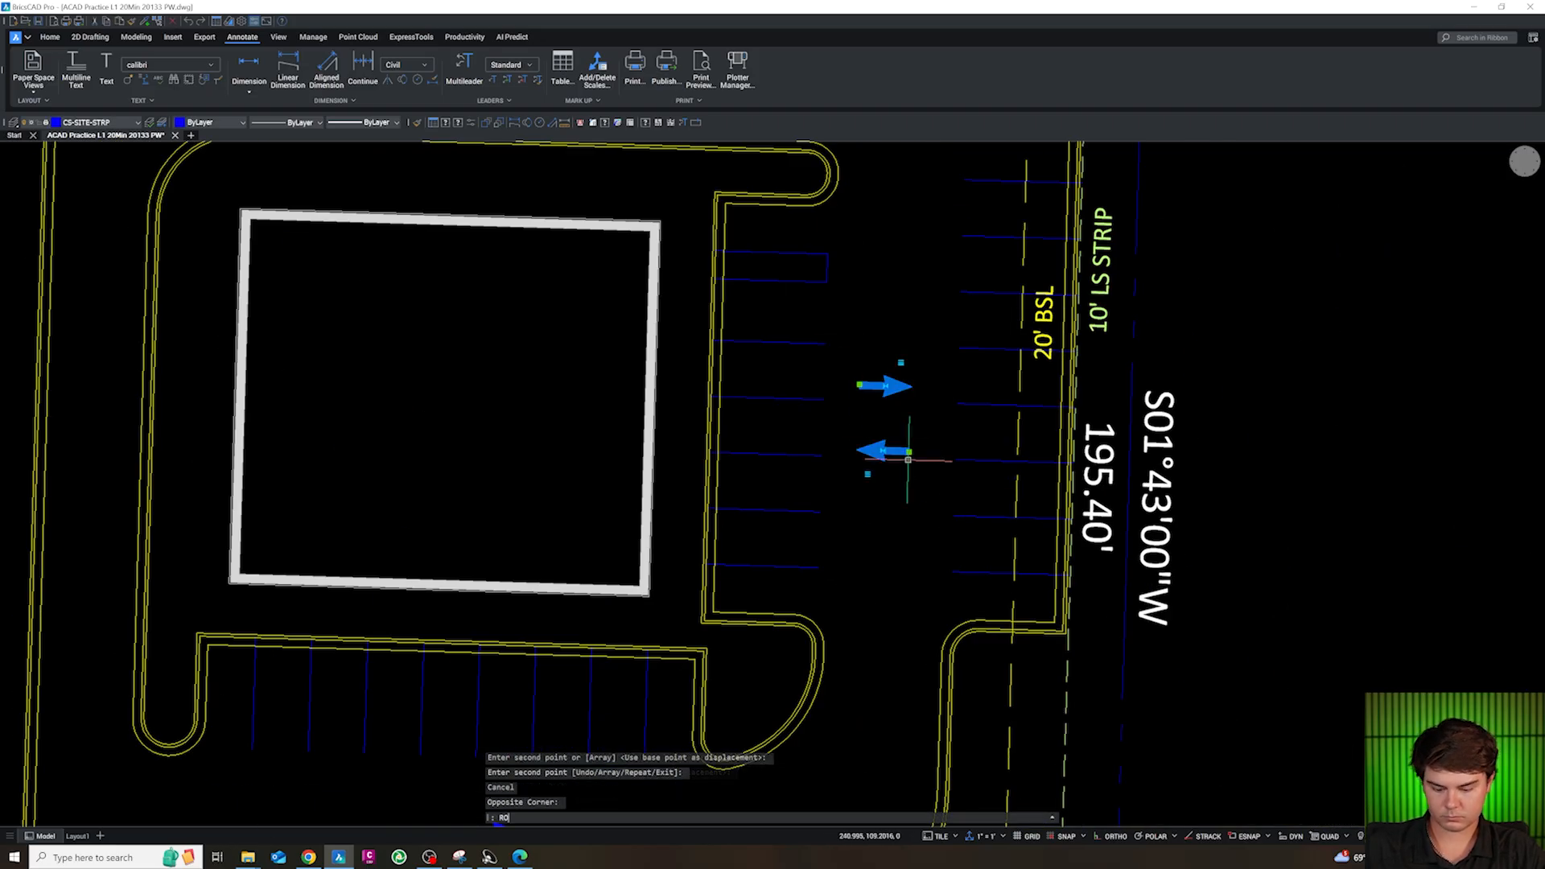
key(space)
click(890, 420)
Rotate the east-aisle arrow pair half a turn about a point just south of it
scroll(902, 424, down, 3)
scroll(902, 427, up, 3)
click(924, 474)
click(858, 392)
text(ro)
key(space)
click(911, 483)
click(624, 351)
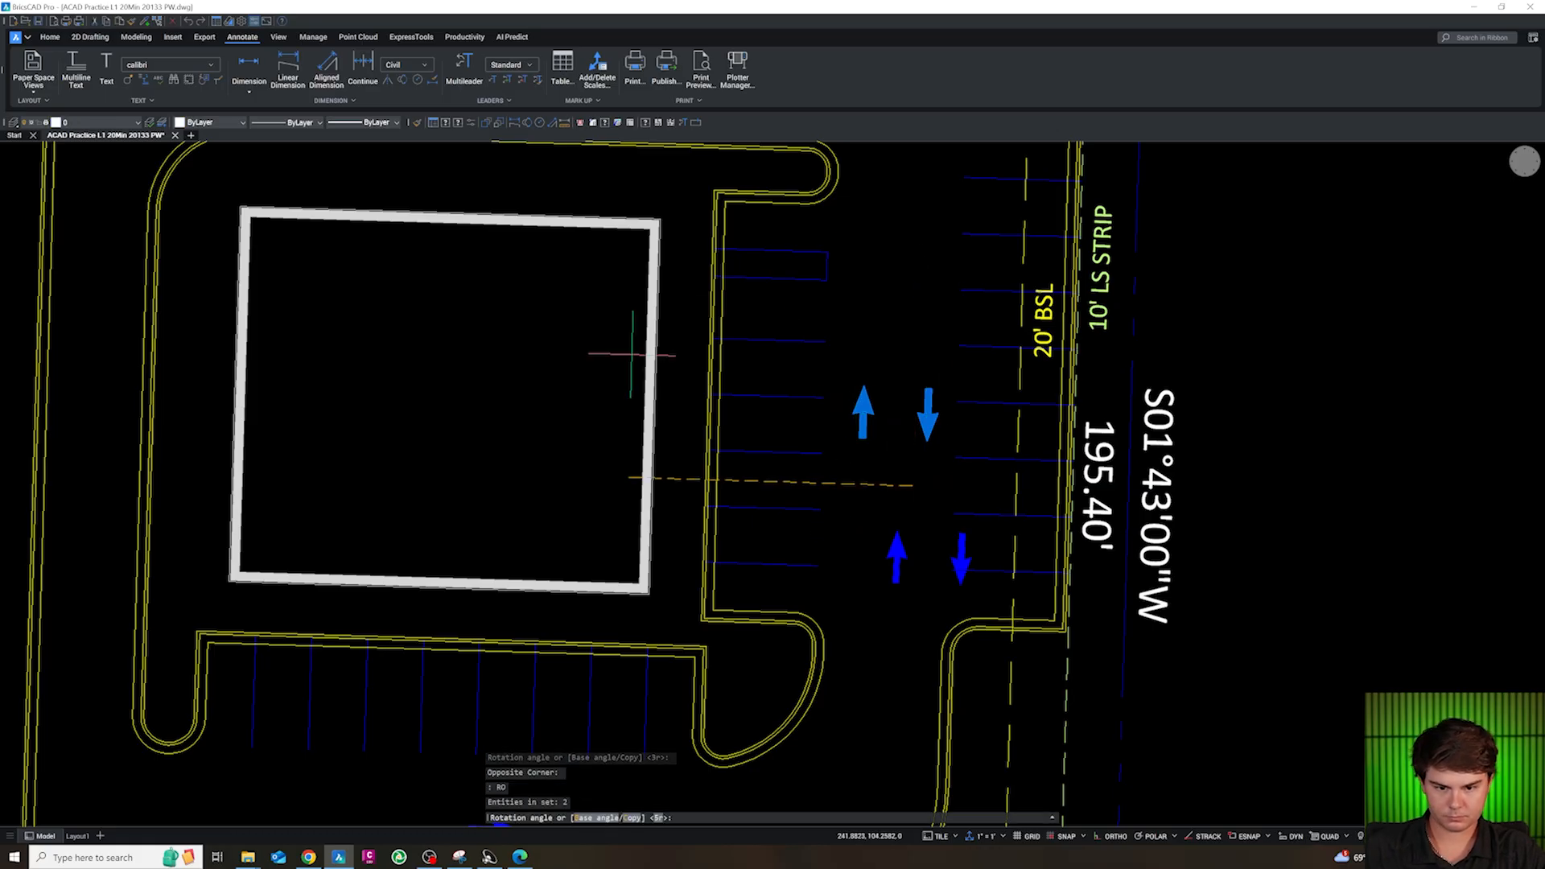
click(962, 594)
click(874, 564)
text(mirror line:)
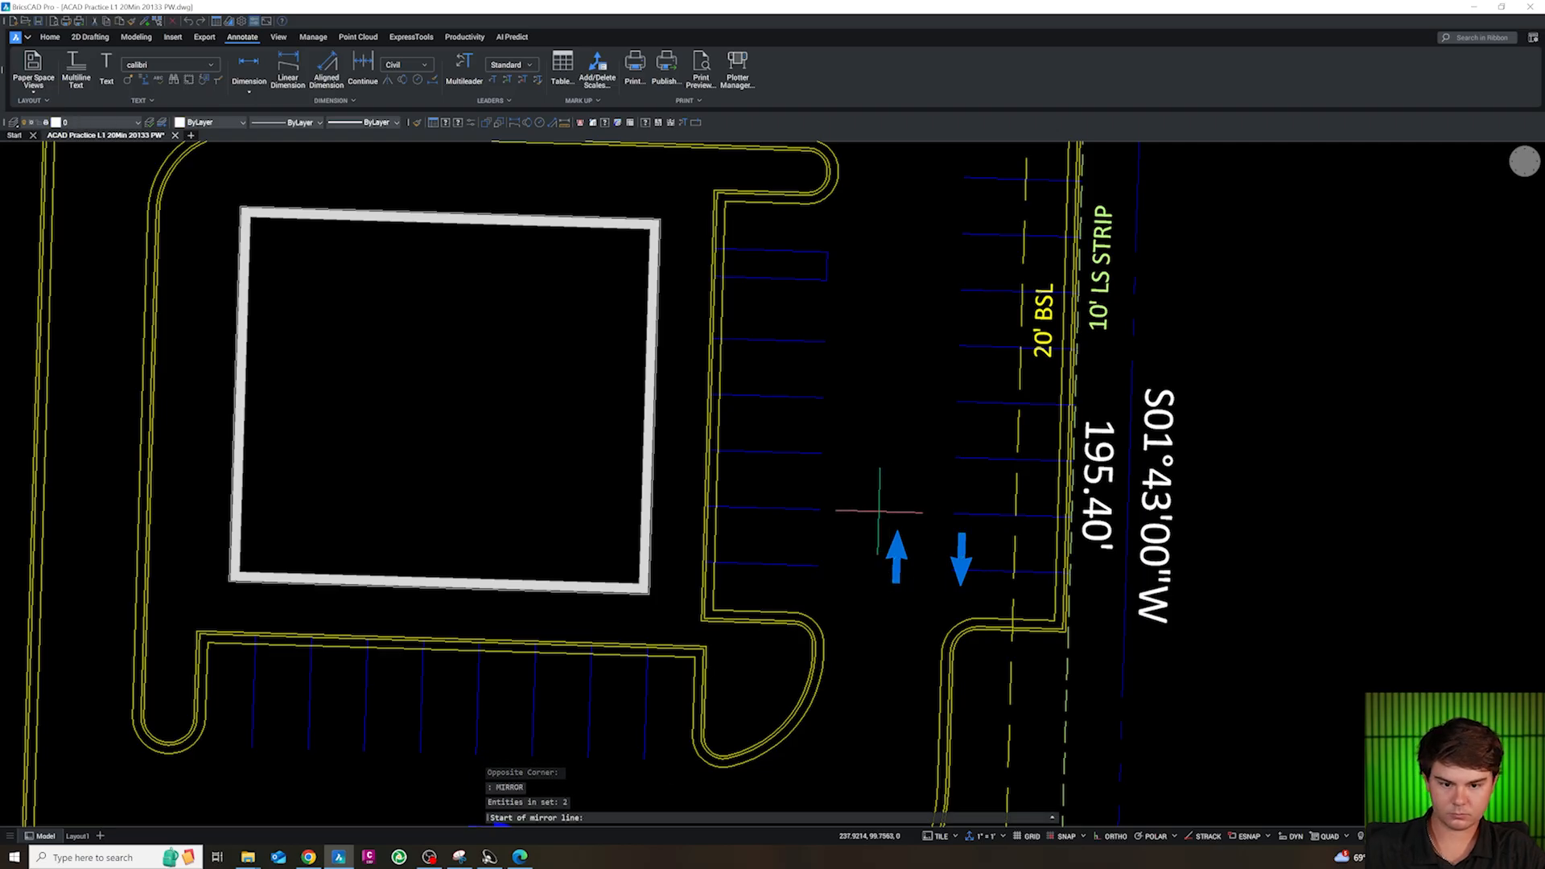
click(880, 511)
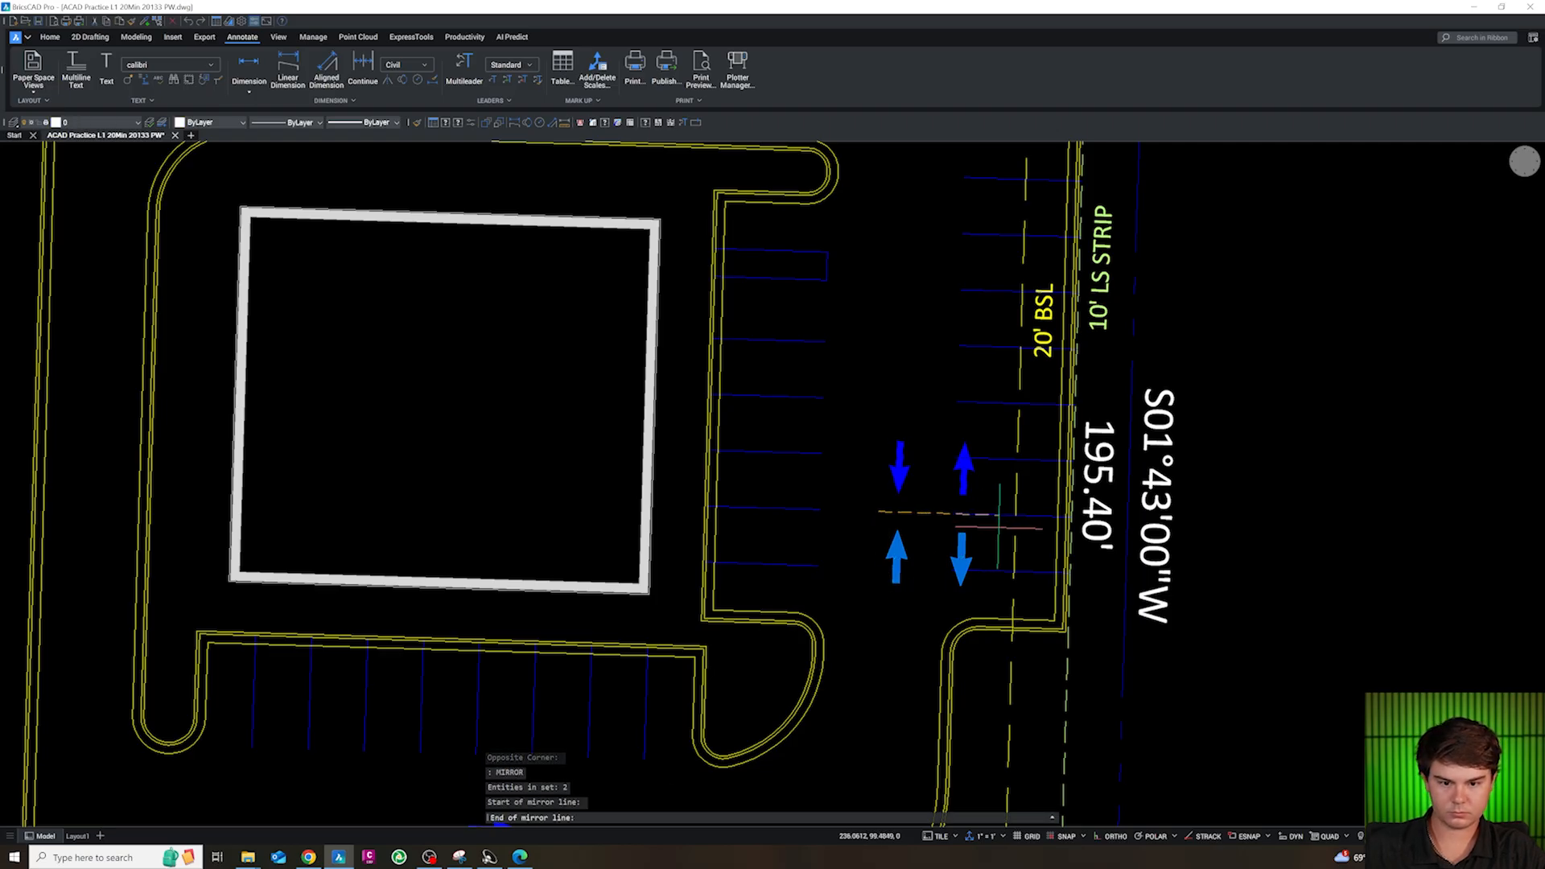
click(926, 512)
key(Escape)
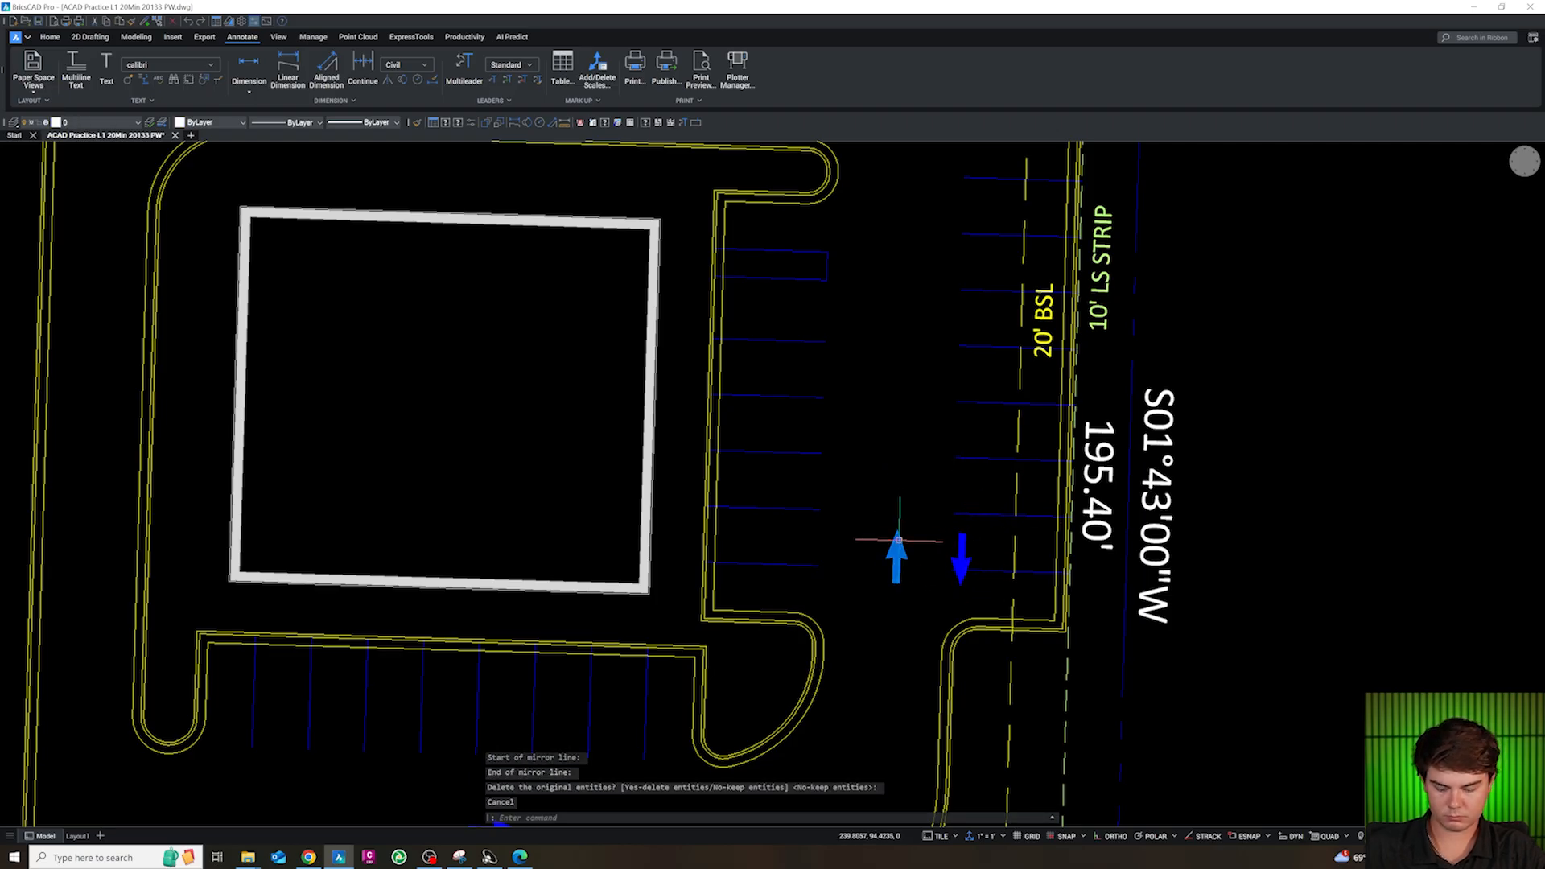
Mirror the east-aisle arrow pair about an east-west line just north of it, deleting the original arrows
text(mi)
key(Return)
click(893, 541)
click(960, 547)
key(Return)
click(864, 504)
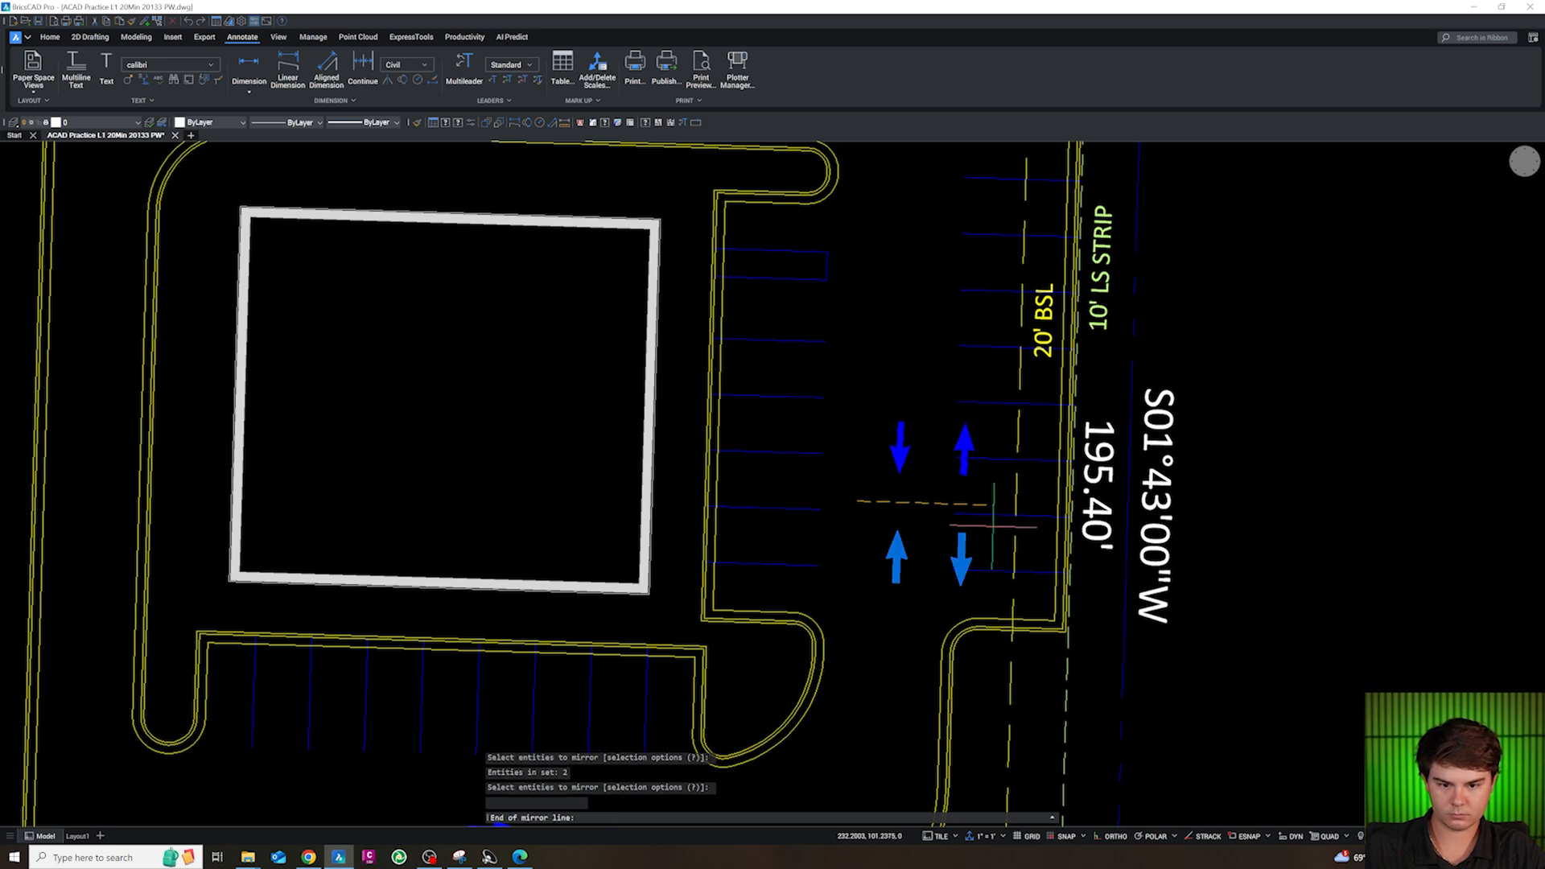
click(1010, 507)
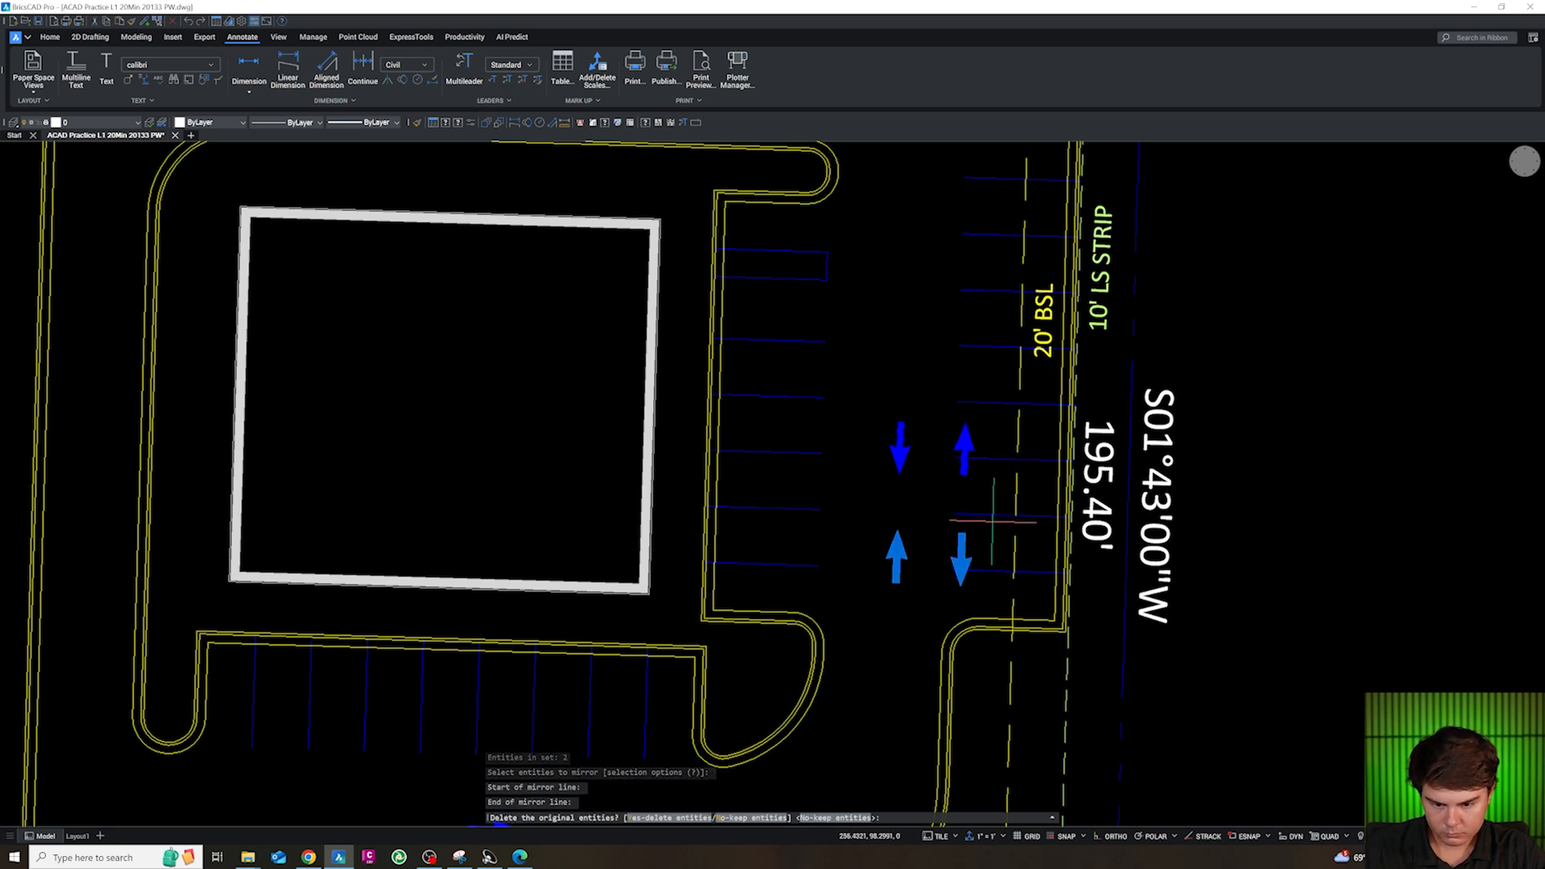
text(Y)
key(Return)
key(Escape)
key(Escape)
Move the mirrored arrow pair slightly west to centre it between the two east stall rows
click(978, 485)
click(882, 465)
text(m)
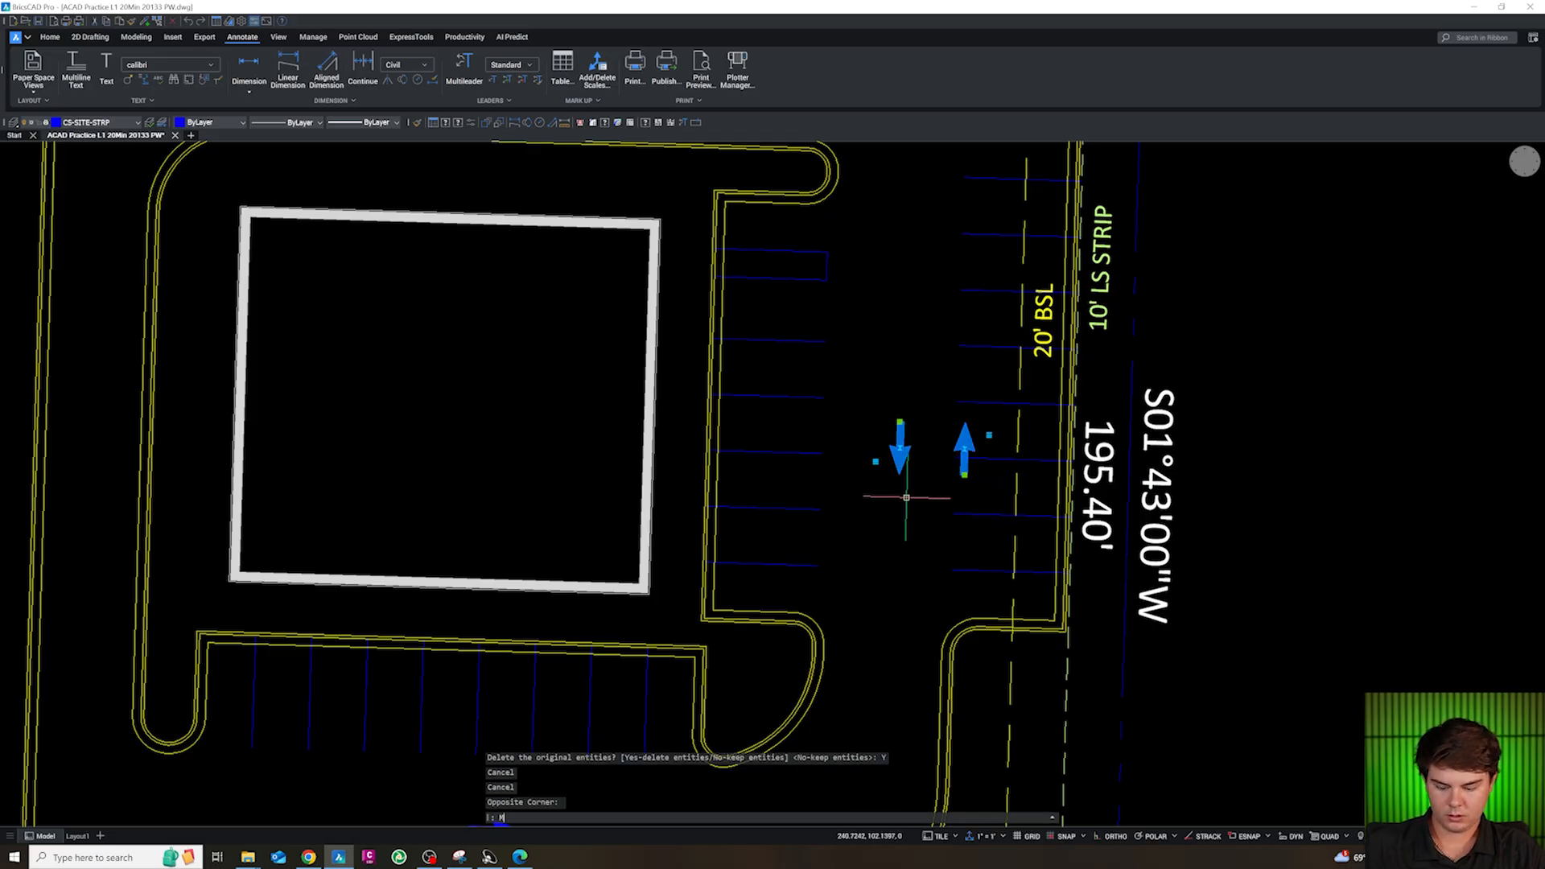
key(Return)
click(909, 497)
click(872, 491)
key(Escape)
Delete the old arrow pair in the drive aisle south of the stalls
scroll(863, 442, down, 3)
scroll(680, 668, up, 3)
click(714, 682)
click(661, 598)
key(Delete)
Copy the north-south arrow pair from the east aisle into the drive aisle south of the building's stalls
click(1130, 275)
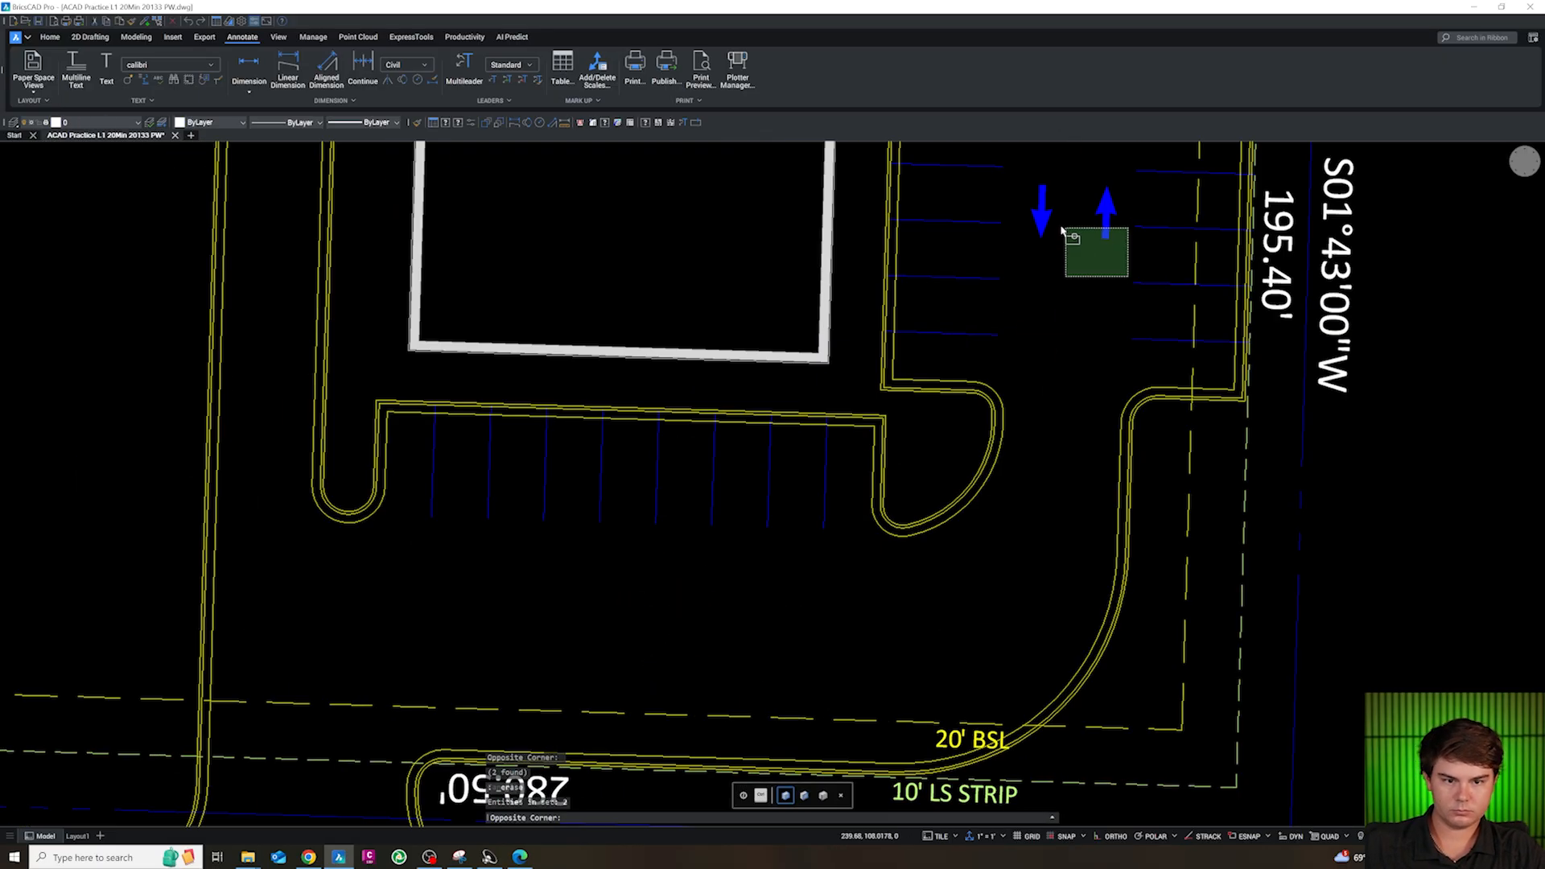
click(1027, 207)
text(co)
key(Return)
click(1082, 310)
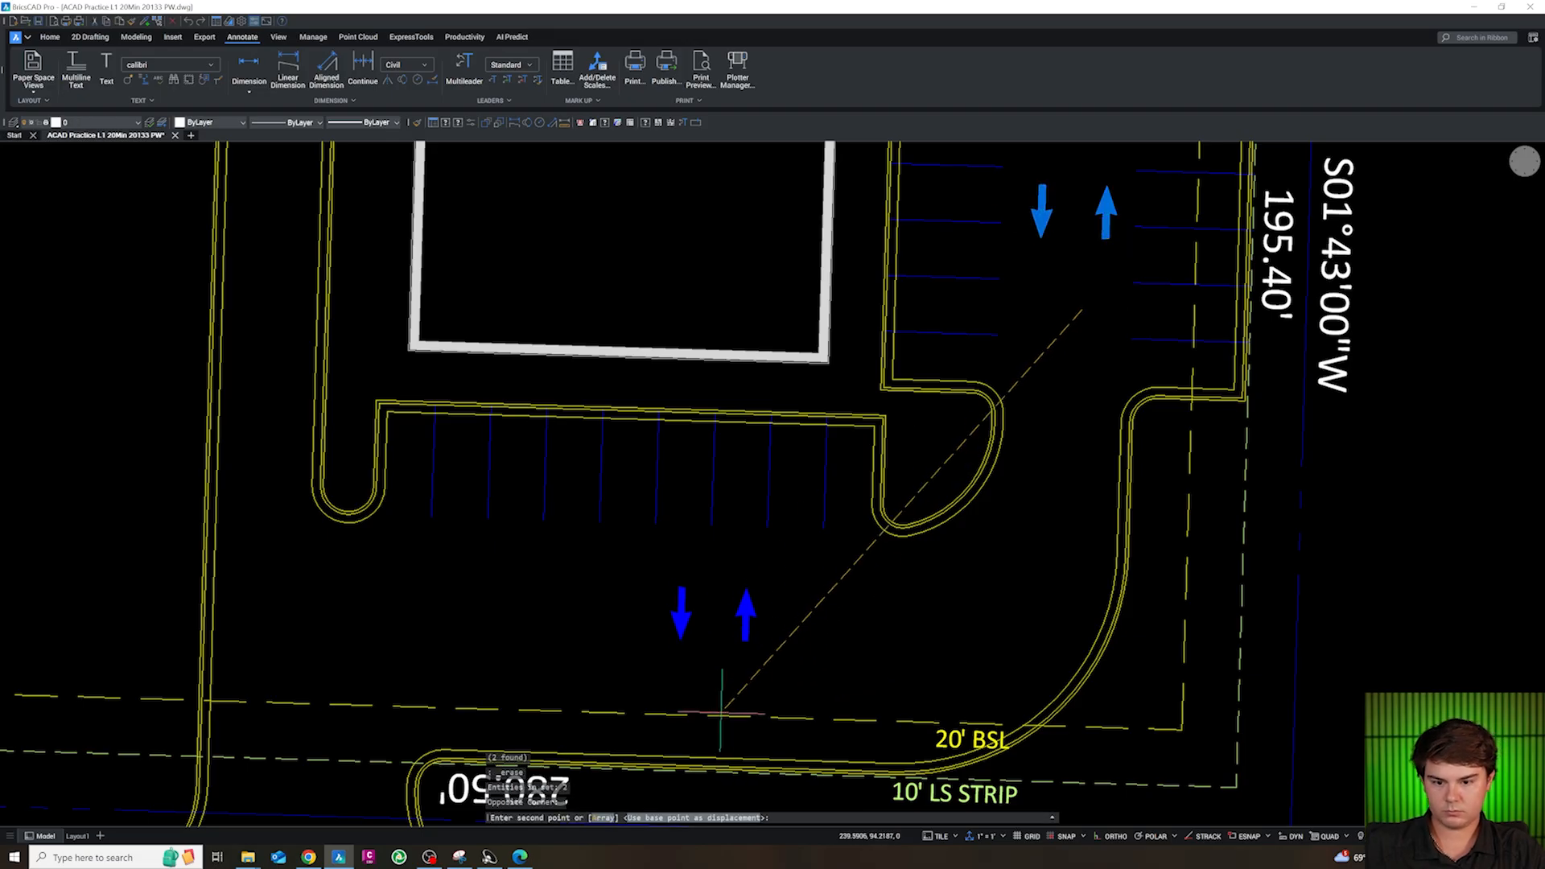
click(743, 718)
key(Escape)
Rotate the south-aisle arrow pair so the upper arrow points west and the lower one points east
click(829, 673)
click(688, 613)
text(ro)
key(Return)
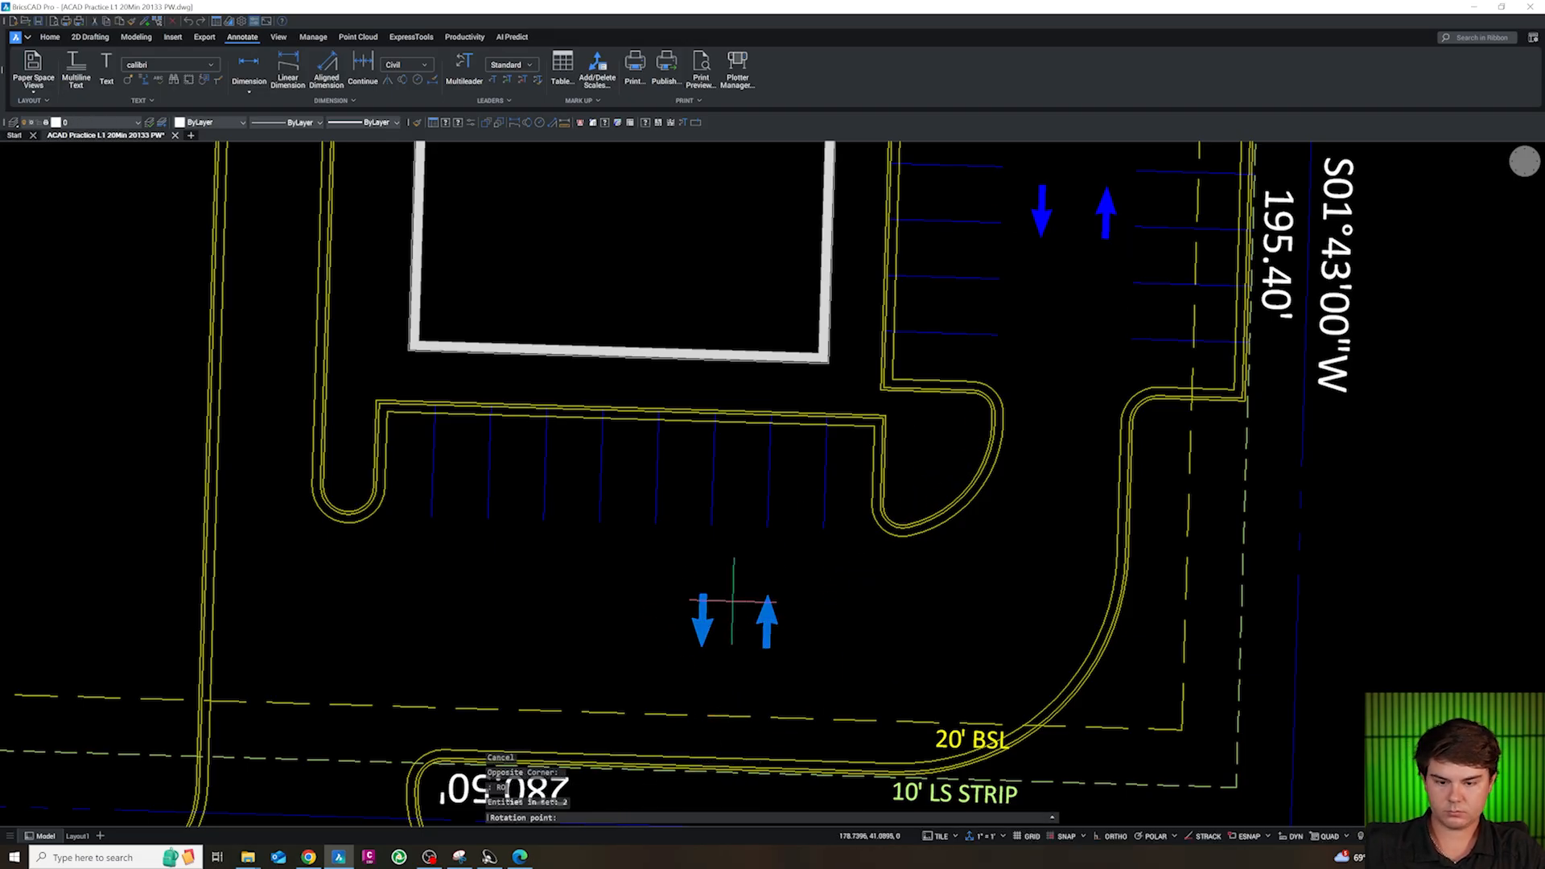
click(742, 621)
click(744, 553)
click(785, 669)
click(721, 593)
text(r)
key(Escape)
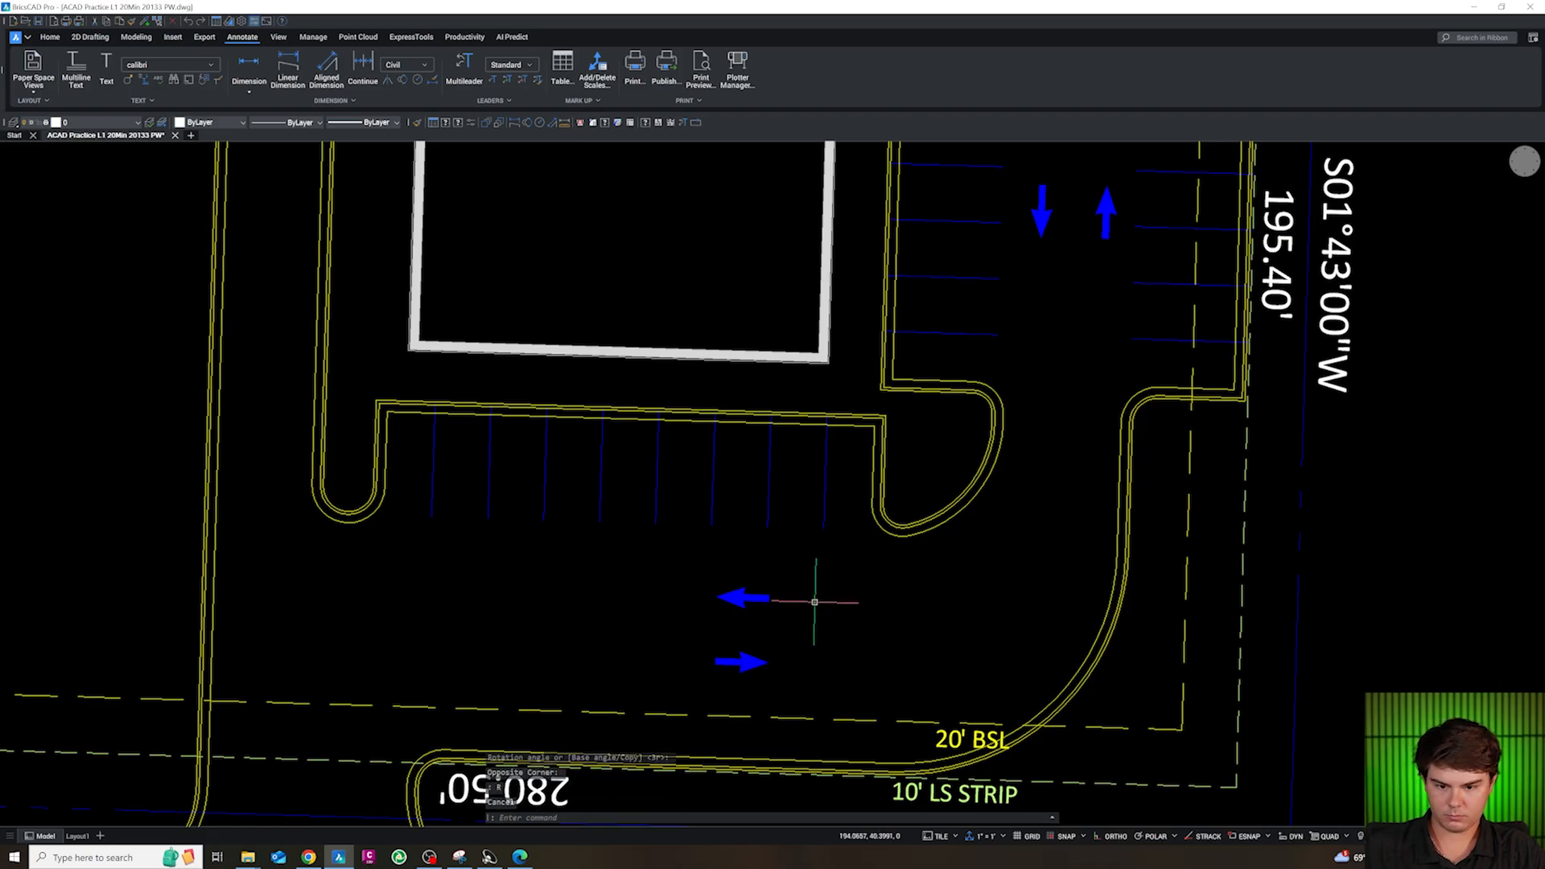
key(Escape)
Copy the north-pointing arrow from the east aisle into the drive aisle north of the building
scroll(815, 602, down, 6)
scroll(897, 497, up, 5)
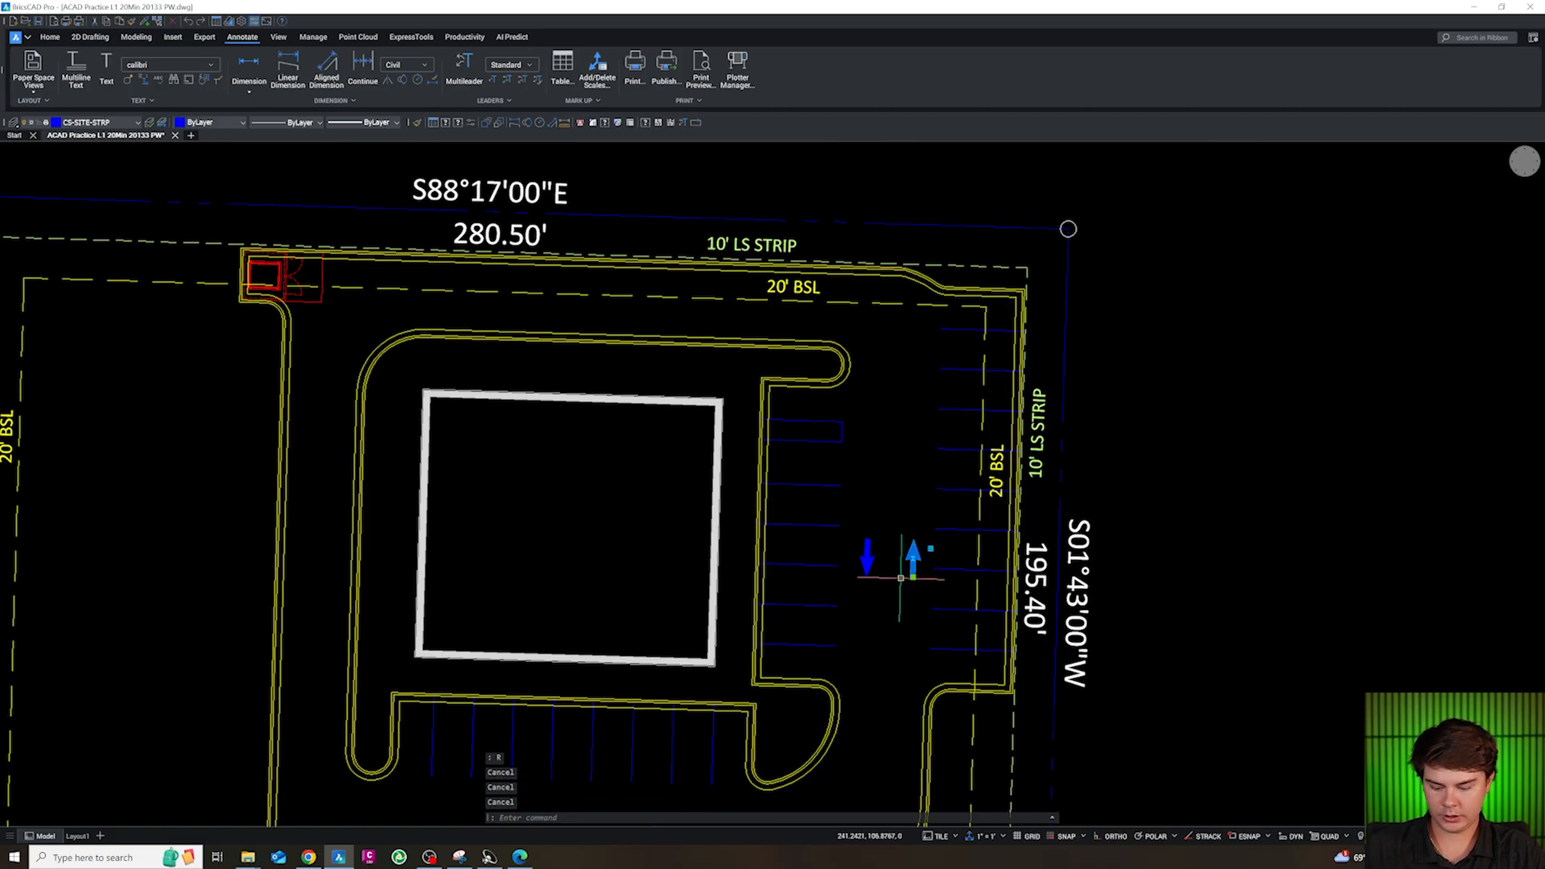
text(c)
key(space)
click(904, 616)
click(673, 353)
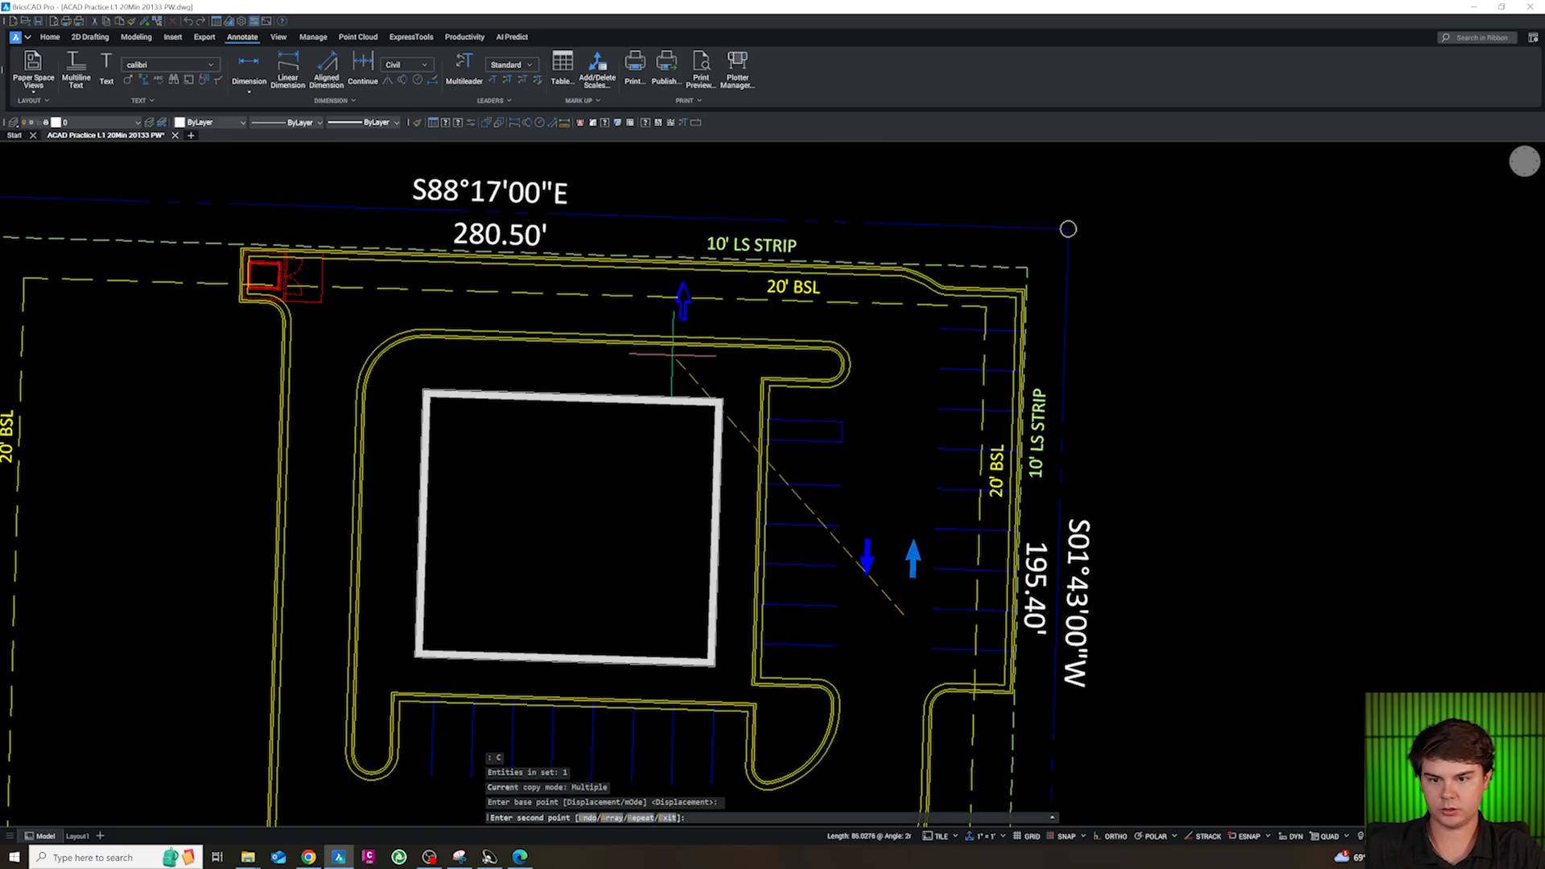
key(Escape)
Rotate the arrow in the north aisle to point west
scroll(668, 295, up, 3)
click(692, 307)
text(ro)
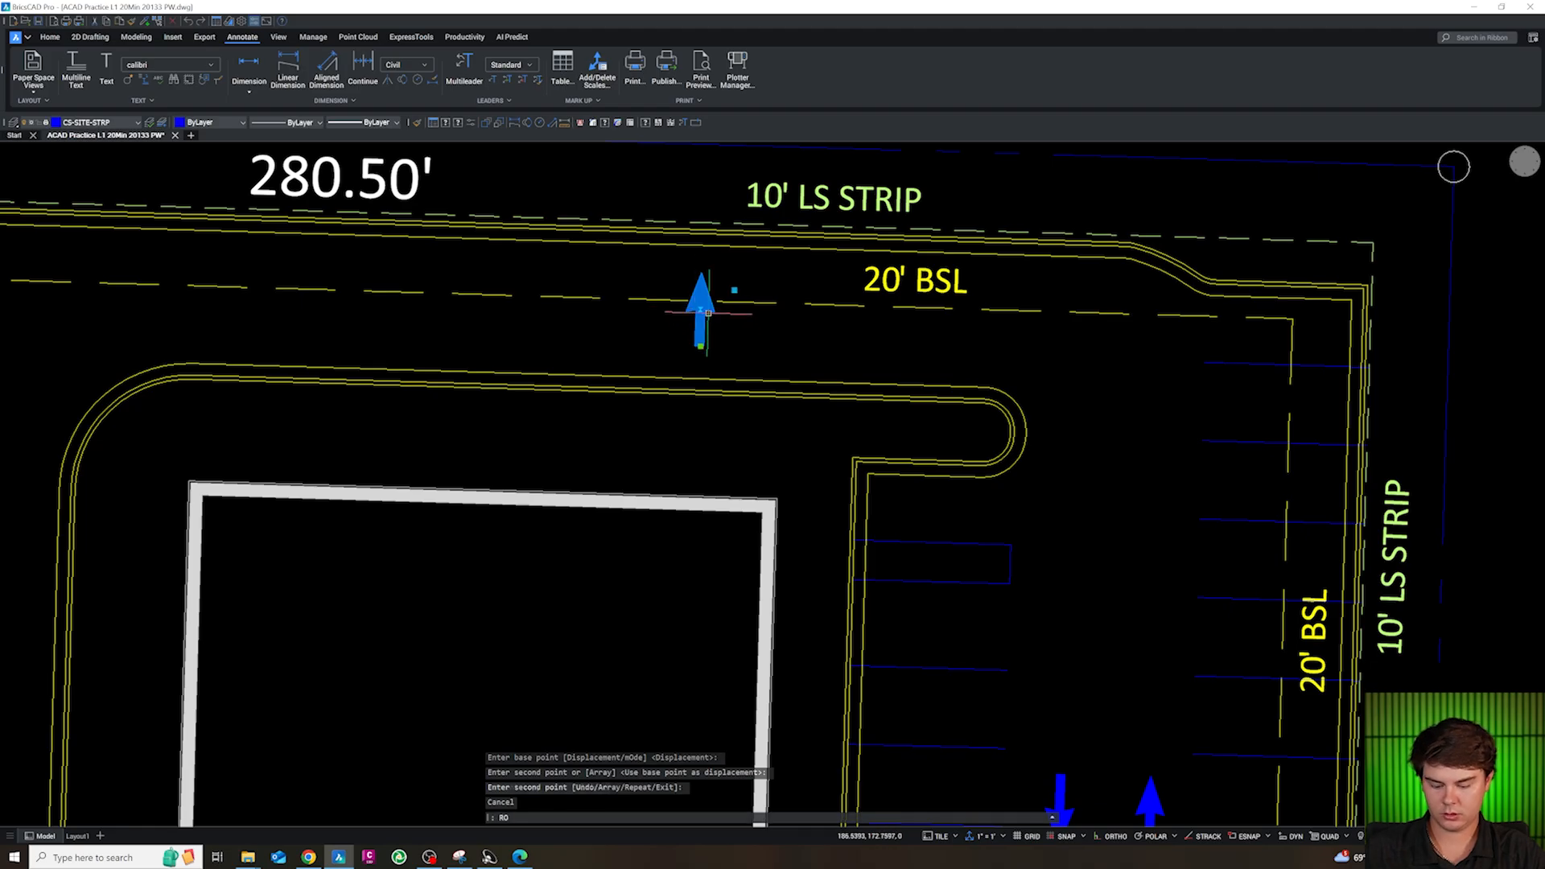
key(Return)
key(Escape)
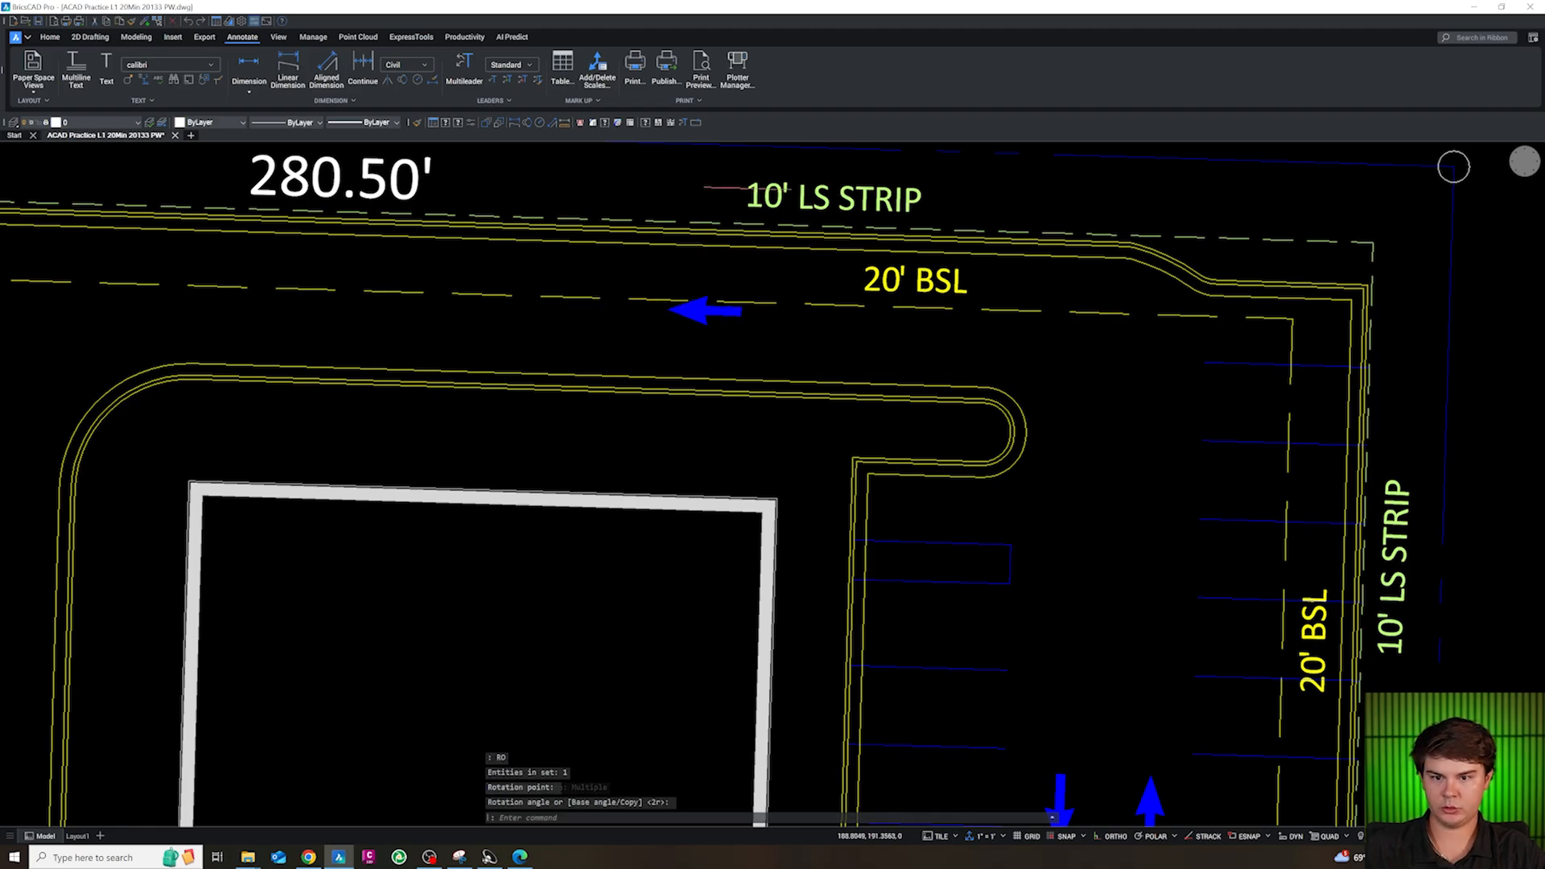
scroll(704, 308, down, 3)
scroll(766, 358, up, 1)
key(Escape)
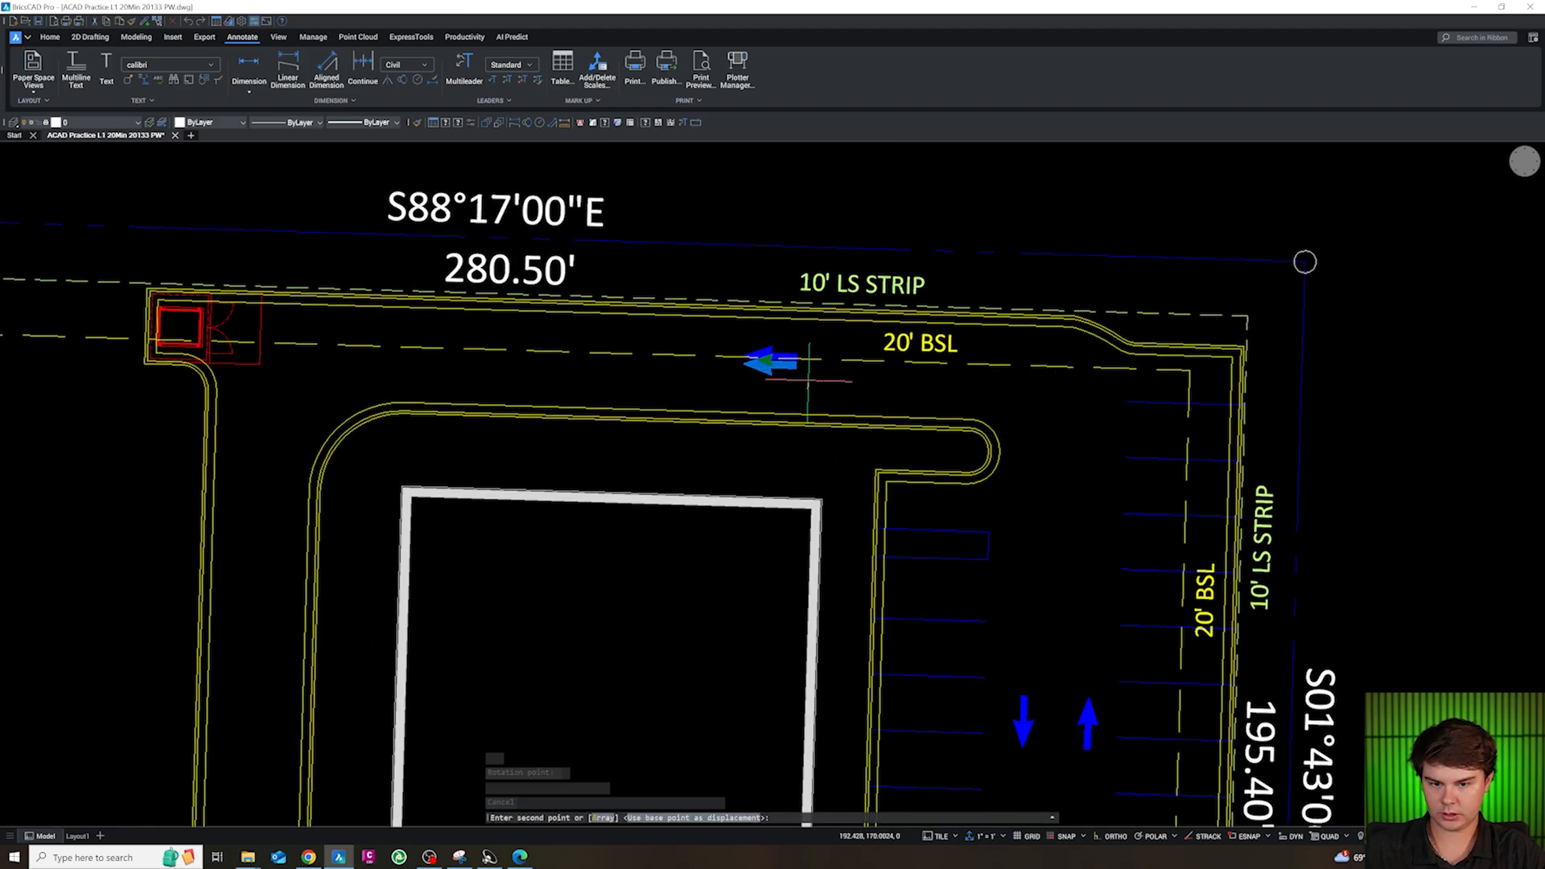
Copy the south-pointing arrow from the east aisle straight across into the drive aisle west of the building
scroll(771, 358, down, 4)
scroll(579, 535, up, 1)
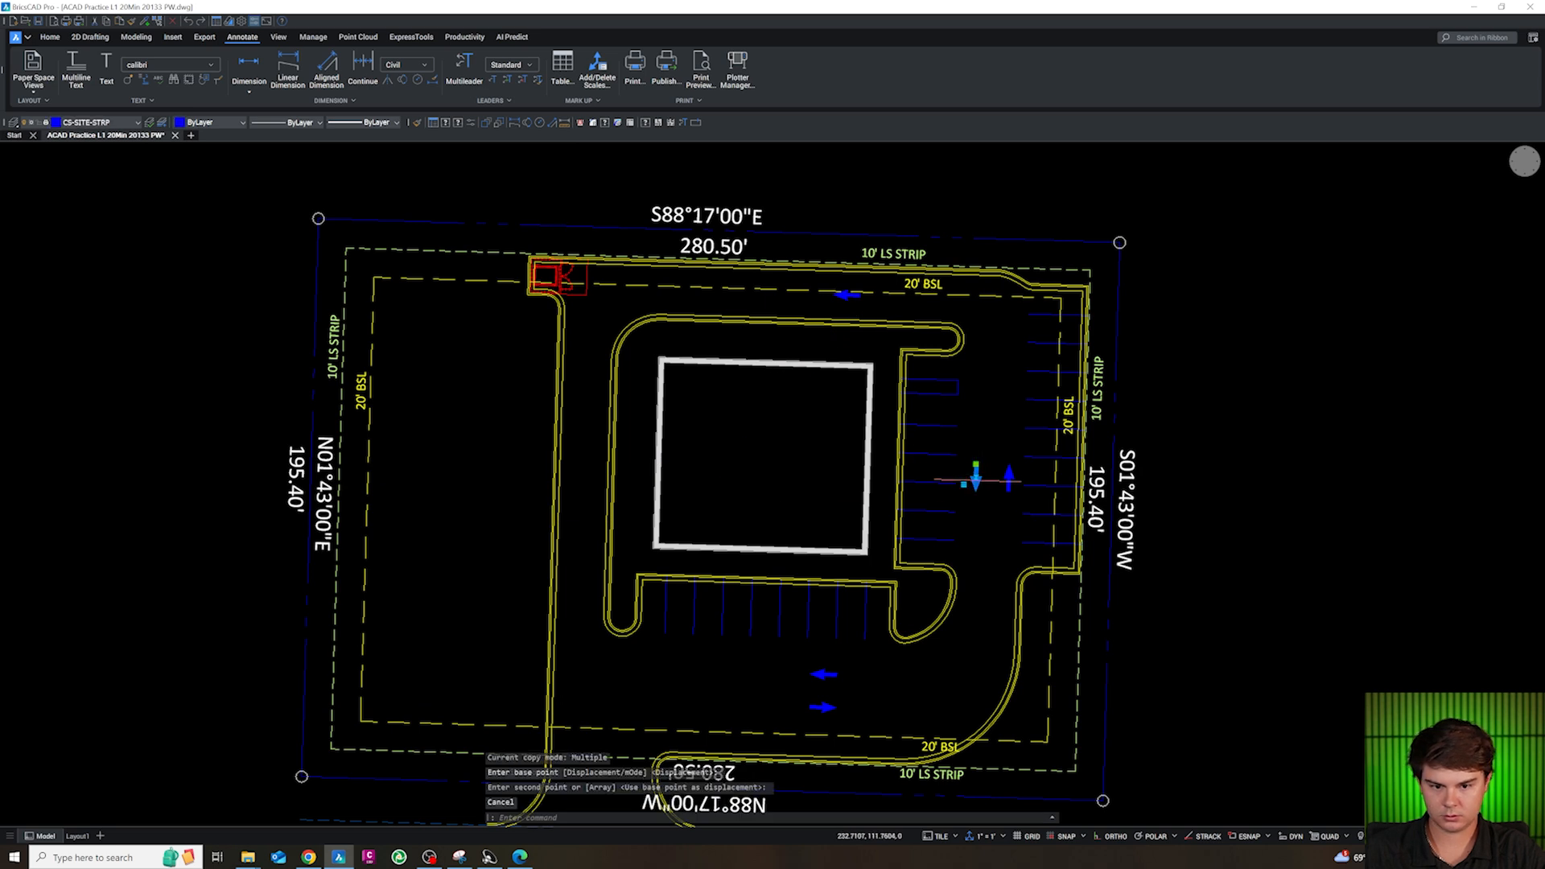
text(c)
key(Return)
click(983, 504)
click(594, 498)
key(Escape)
Copy the north-south arrow pair from the east aisle to the driveway entrance at the site's southwest
scroll(560, 296, down, 3)
scroll(667, 562, up, 2)
key(Escape)
click(864, 355)
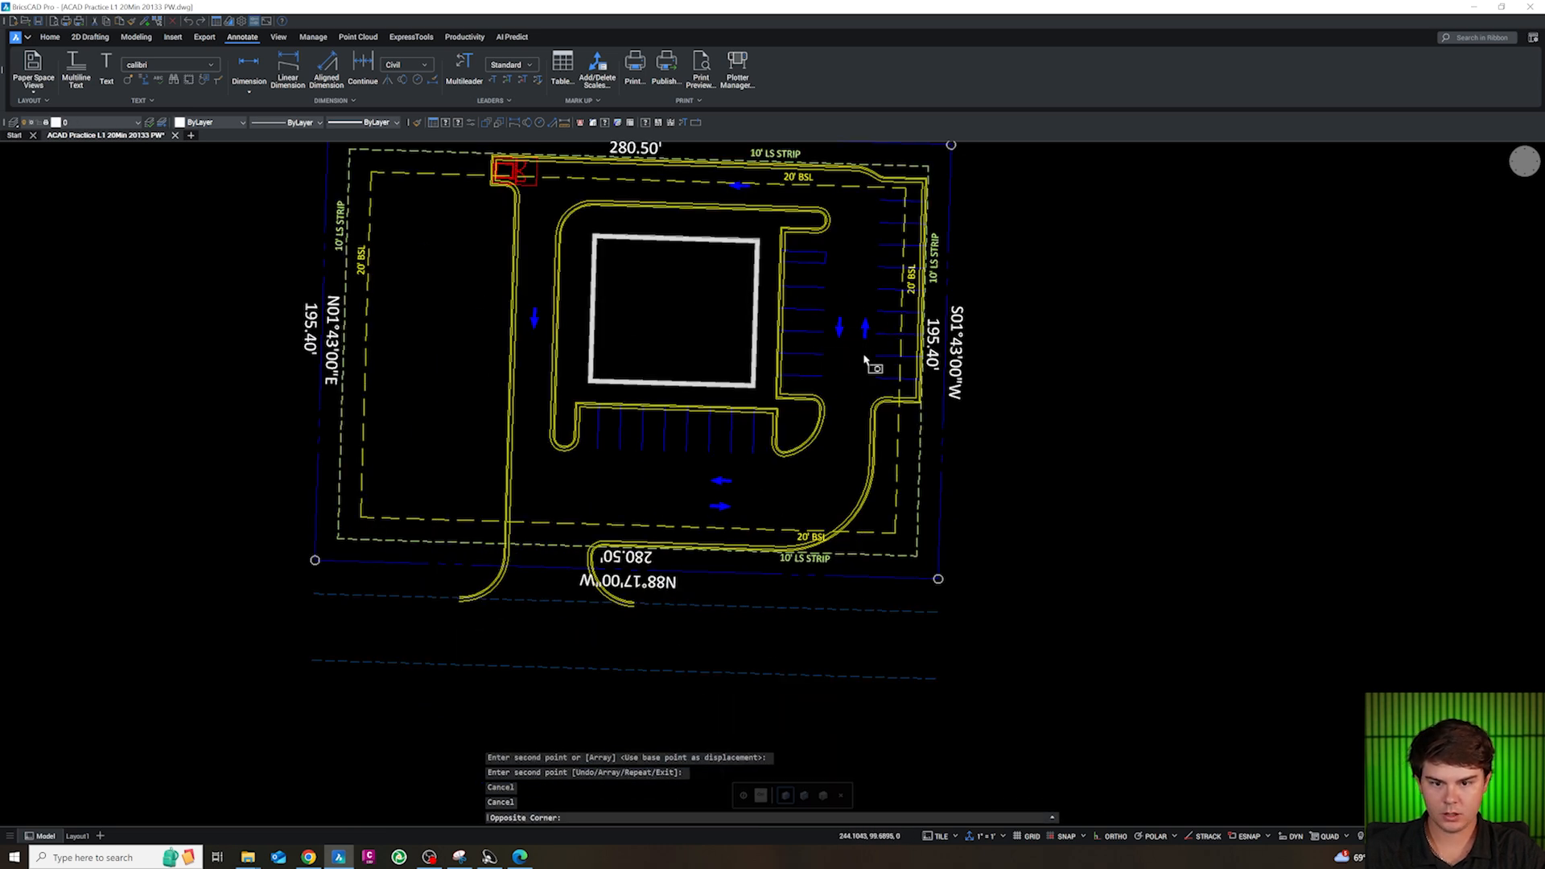
click(832, 321)
text(c)
key(Return)
click(840, 327)
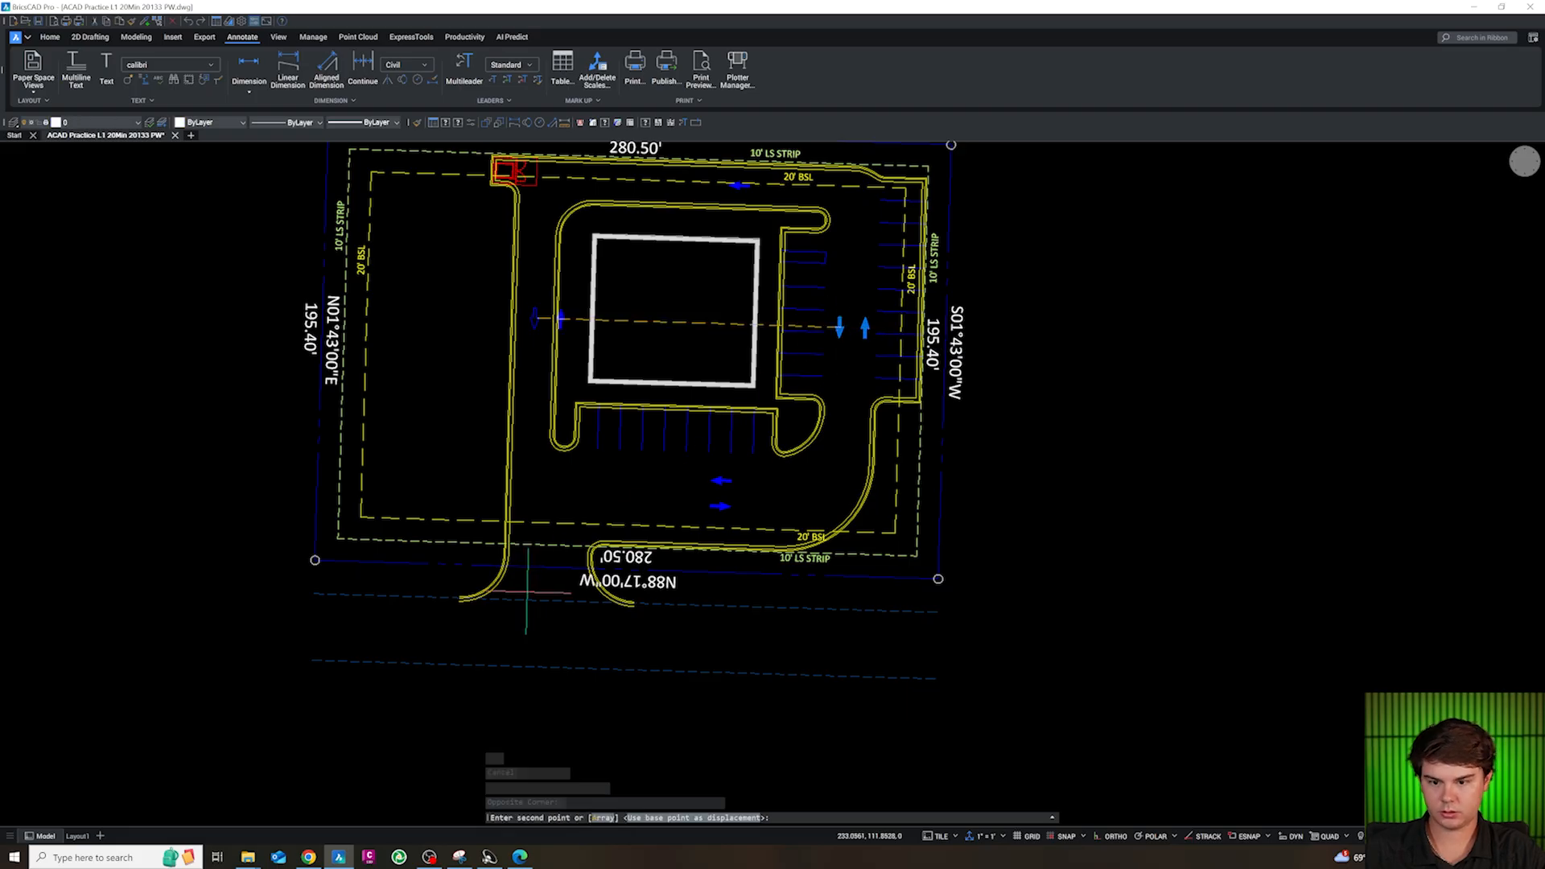
key(Escape)
key(Escape)
Copy the circular parking-number label from the block library's SITE section onto the stall row south of the building
scroll(534, 549, down, 4)
scroll(603, 432, up, 3)
scroll(609, 440, down, 2)
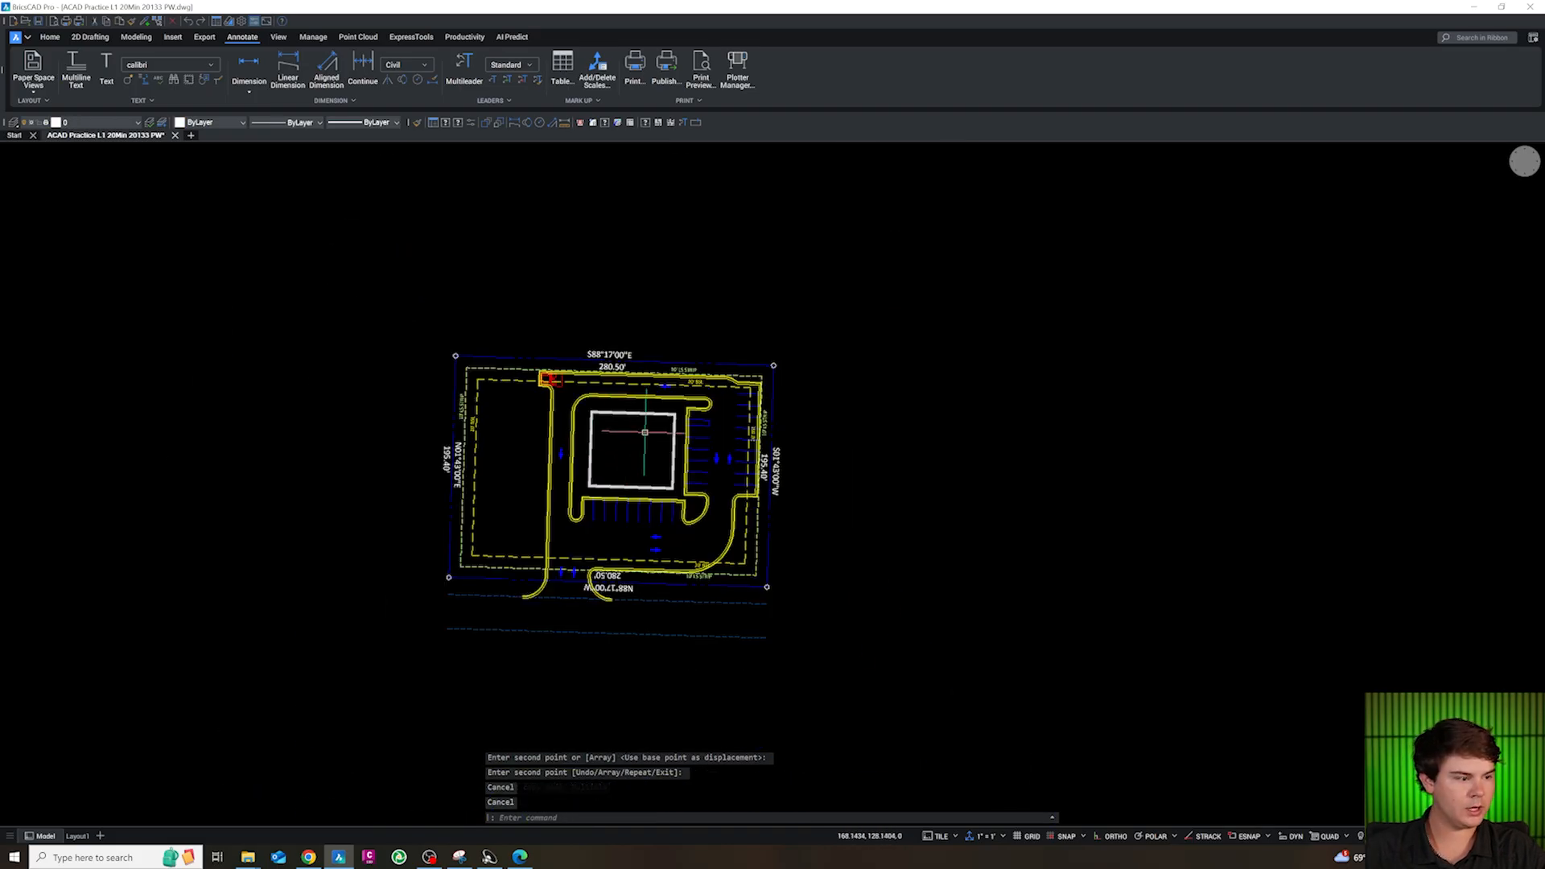
scroll(641, 434, down, 4)
scroll(563, 603, up, 6)
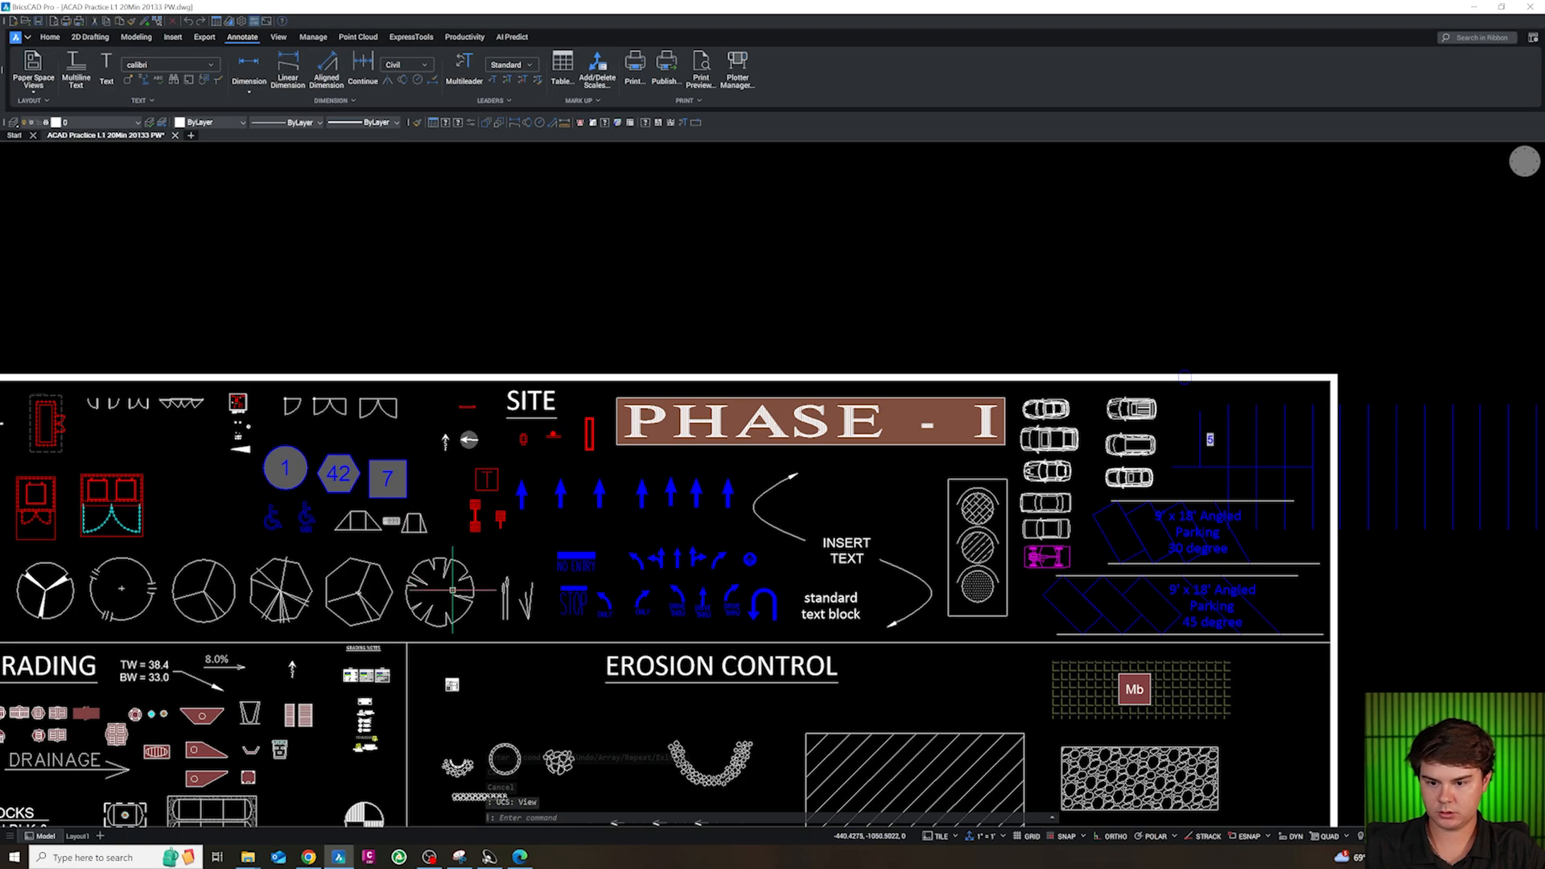
scroll(293, 473, up, 3)
text(co)
key(space)
click(333, 495)
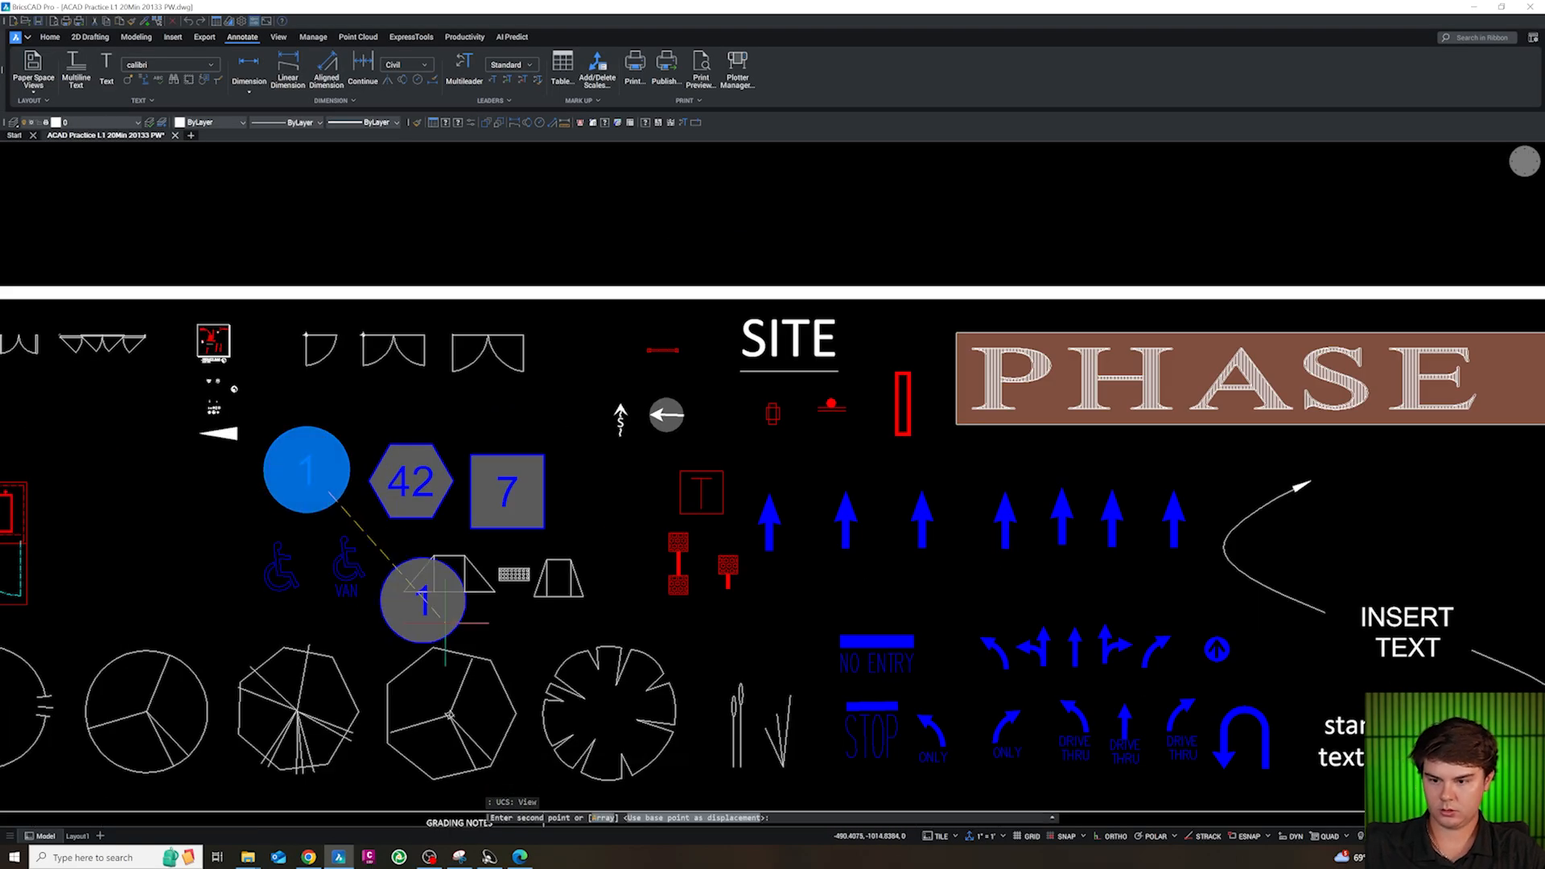
scroll(519, 662, down, 8)
scroll(727, 303, up, 1)
scroll(680, 421, up, 7)
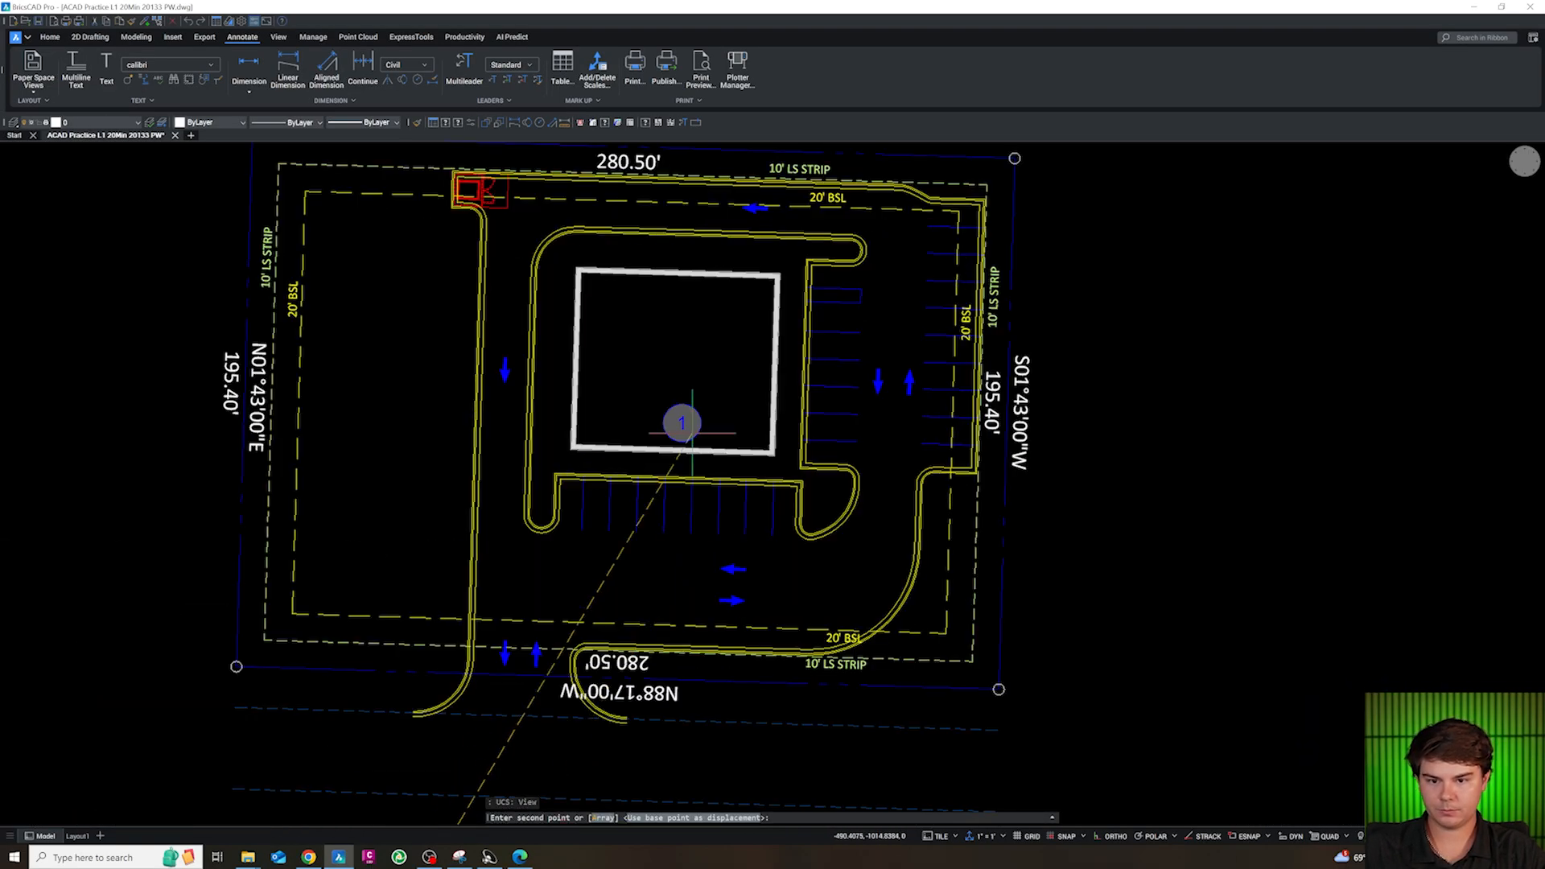
click(700, 478)
Place two more copies of the parking-number label on the stall rows either side of the east aisle
scroll(692, 548, down, 5)
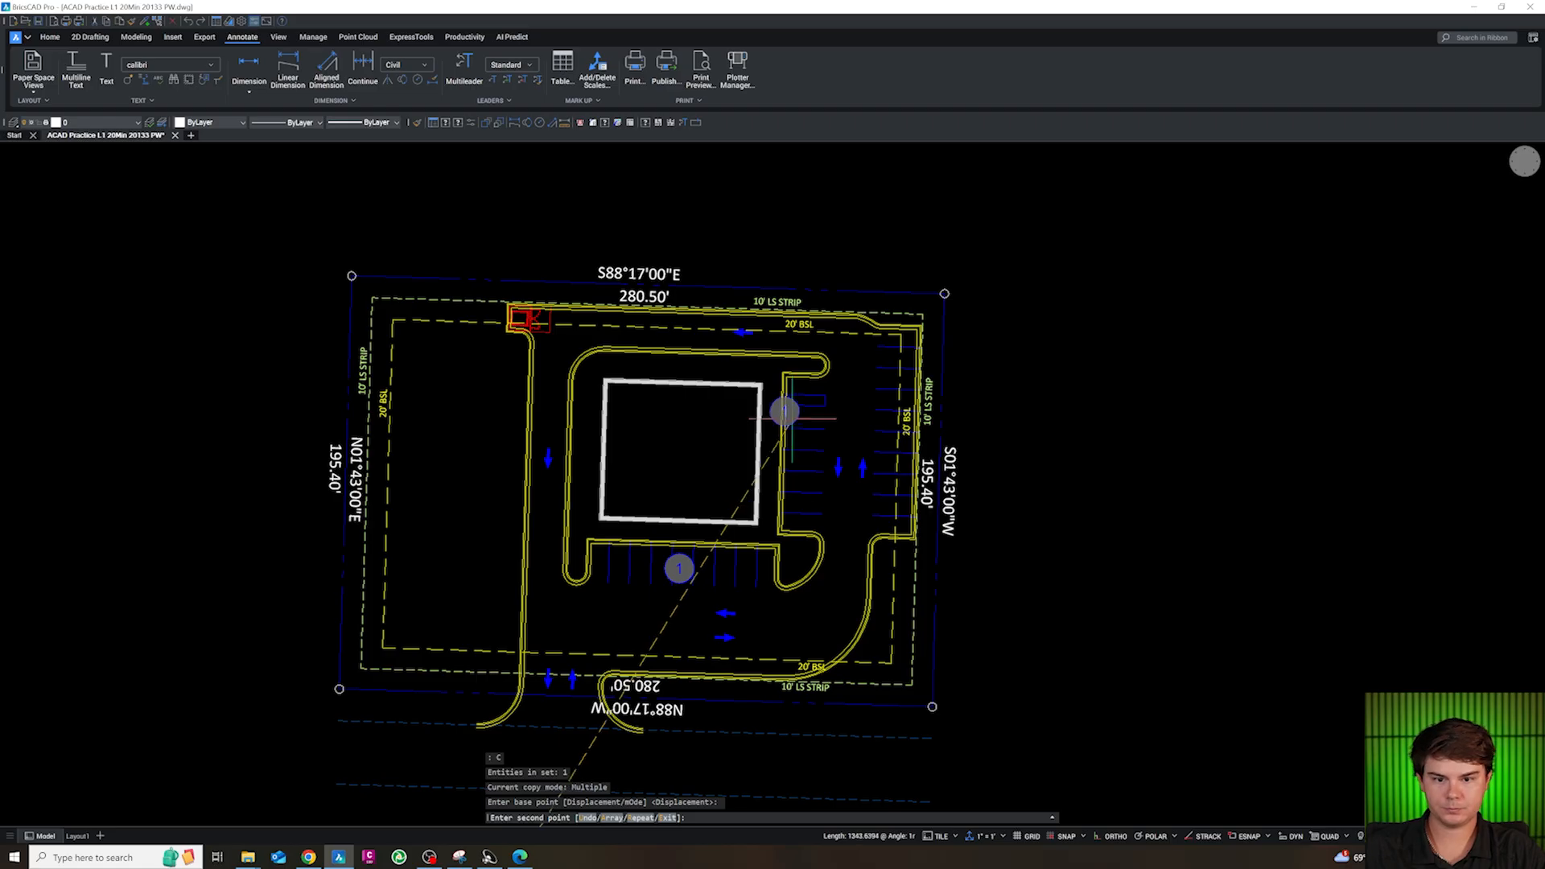
scroll(684, 568, up, 2)
click(814, 478)
click(941, 428)
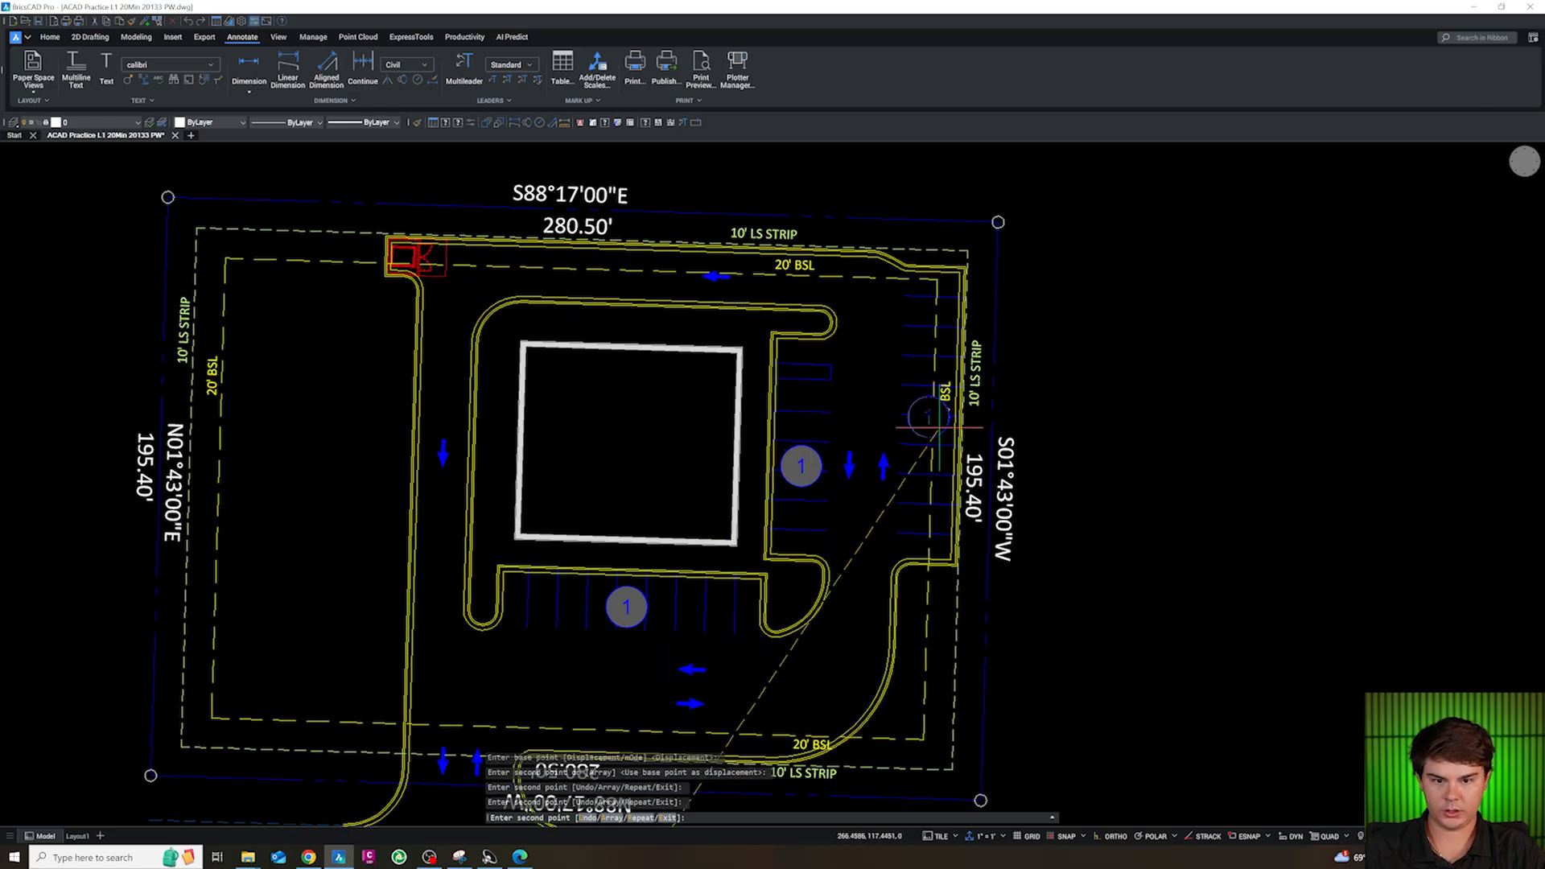
key(Escape)
key(Escape)
key(Escape)
key(Escape)
Count the stalls in the row south of the building by marking each one with a red X
text(ki)
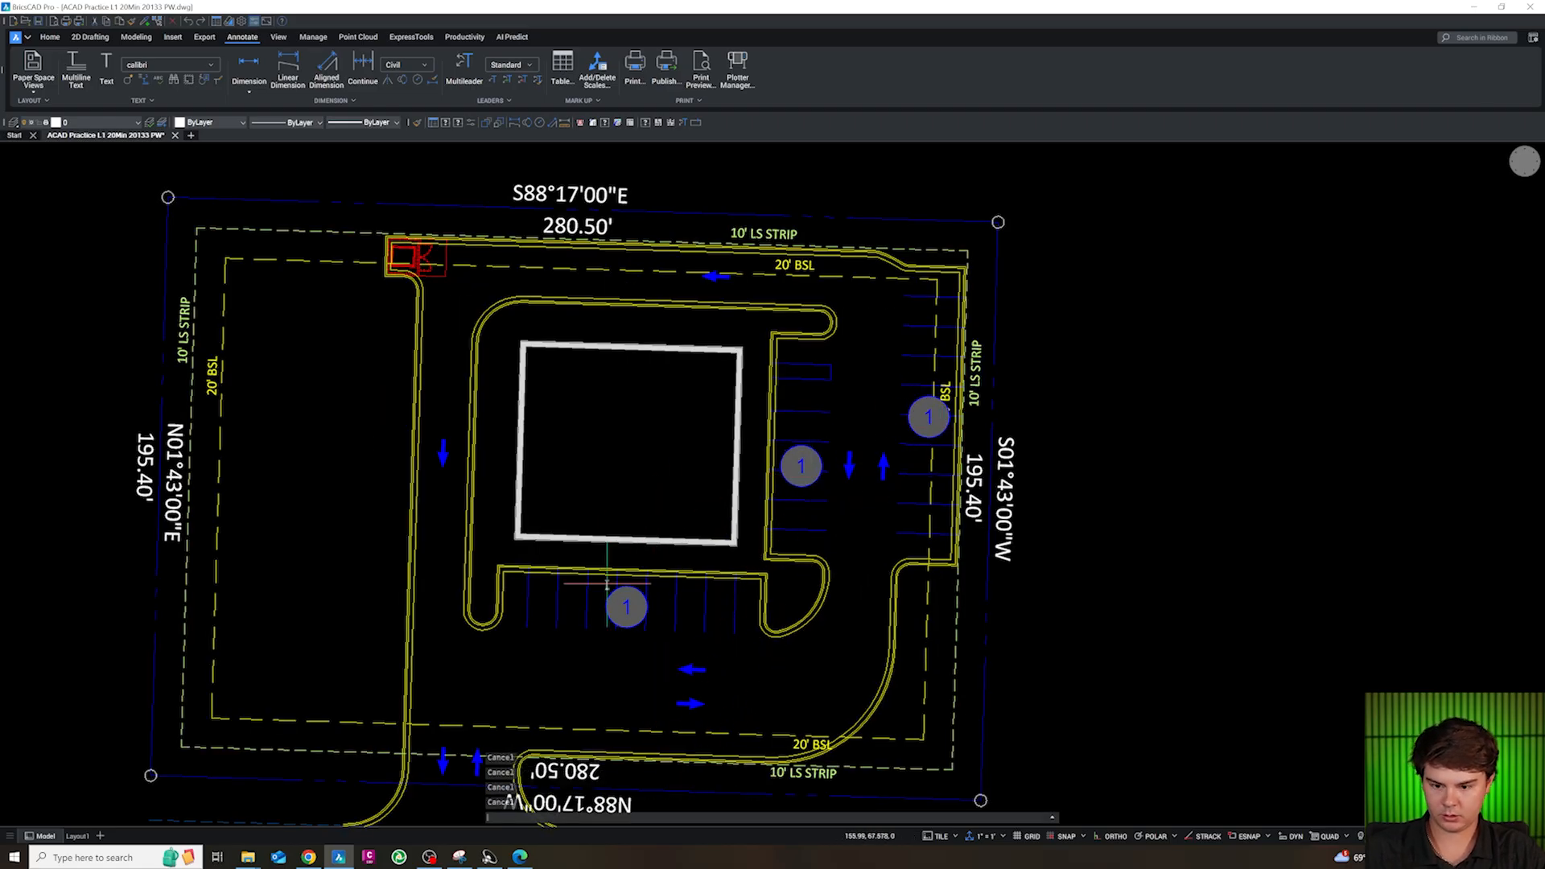
text(k)
key(Return)
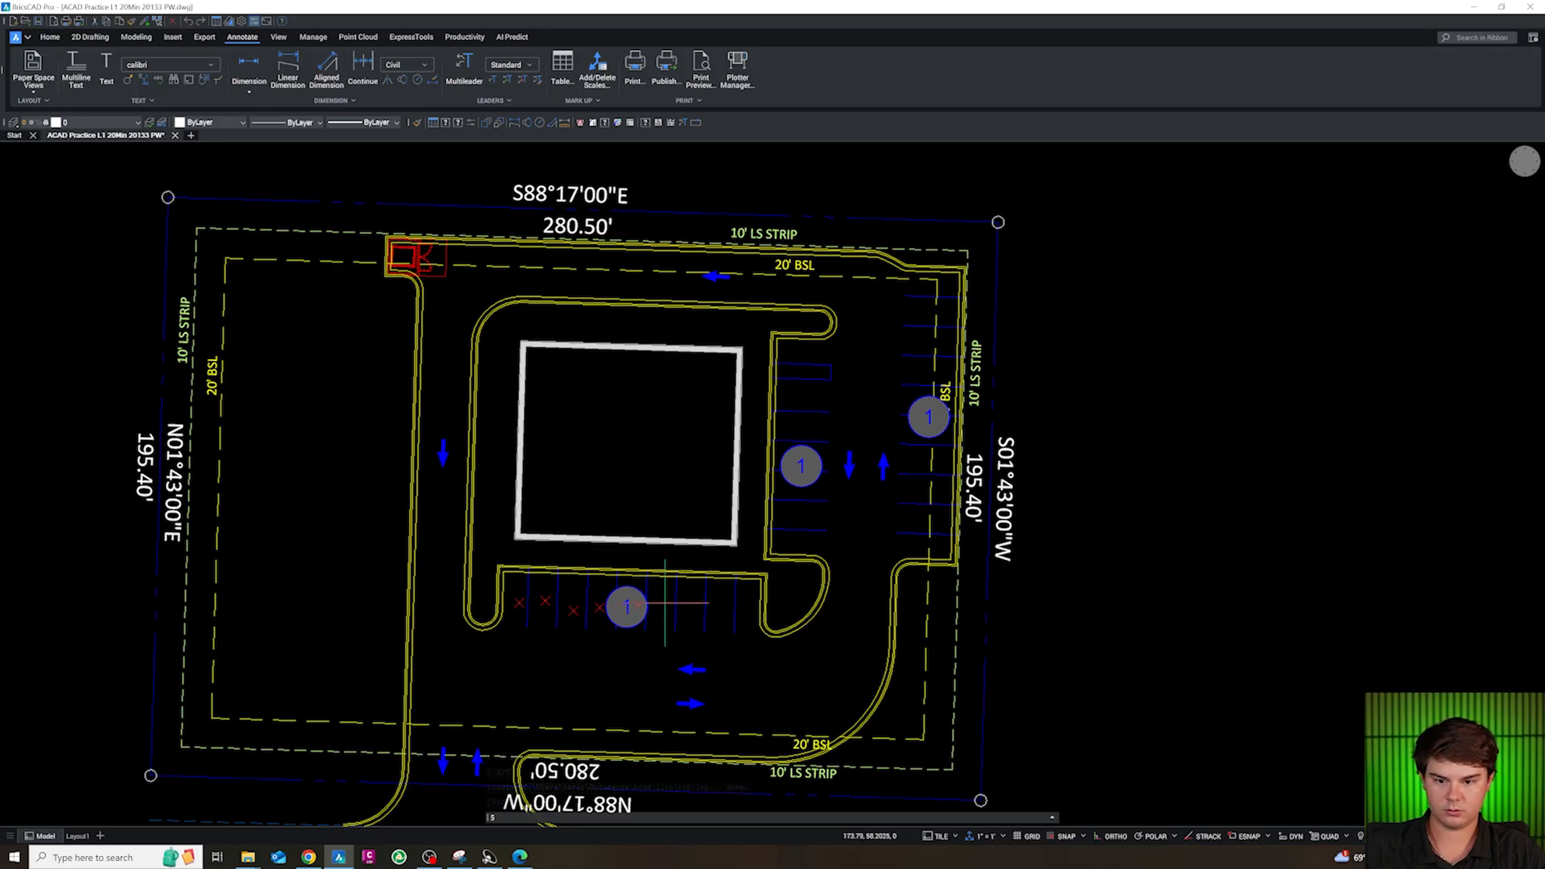
key(Escape)
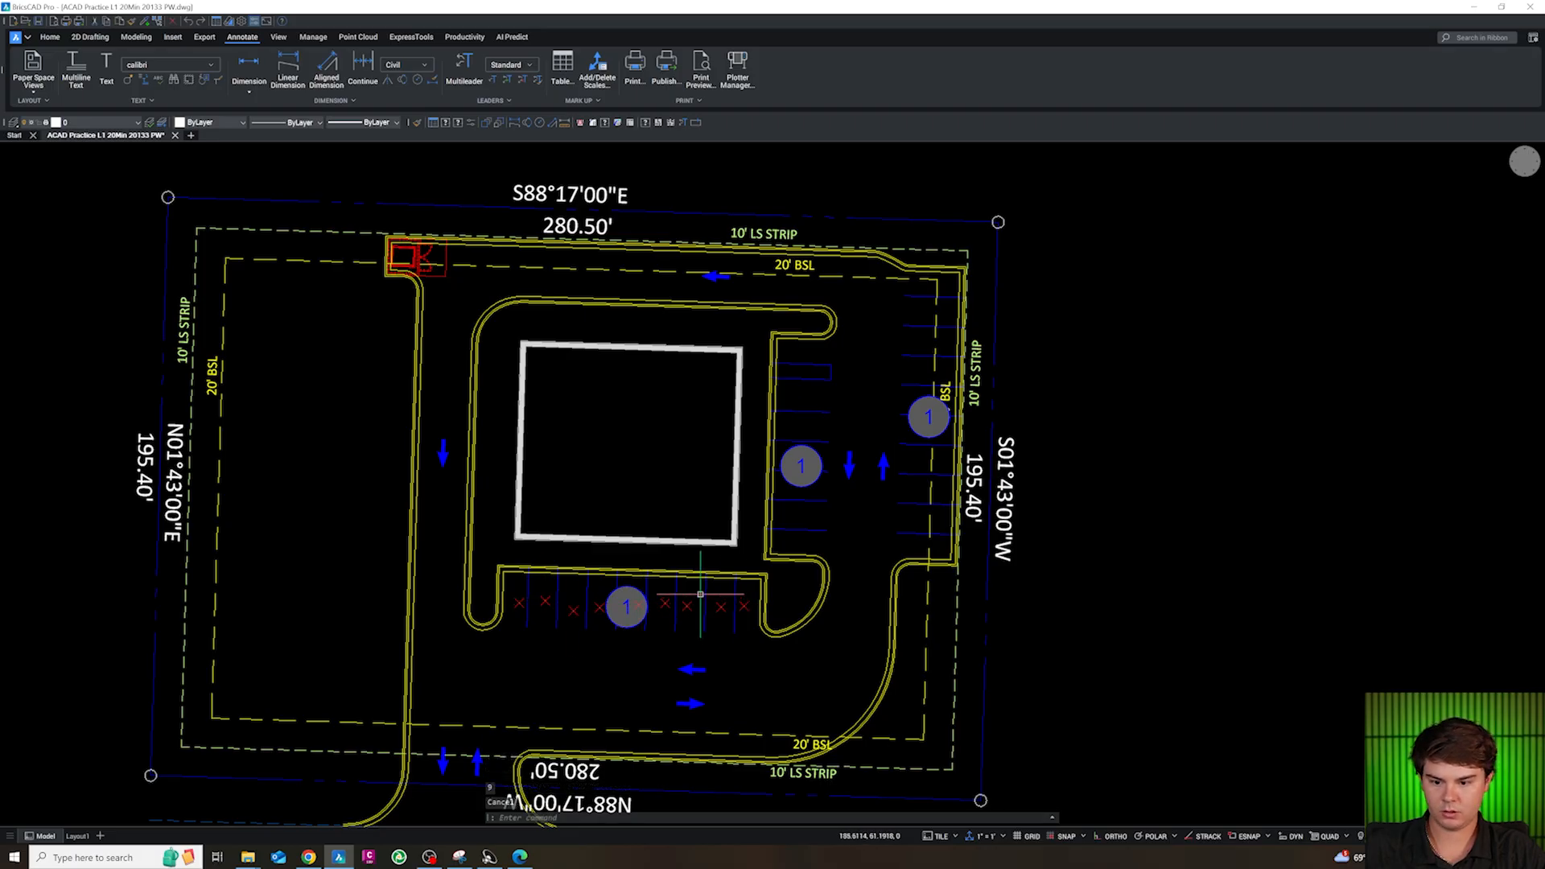
Set the parking-number label on the south stall row to 9
double_click(618, 604)
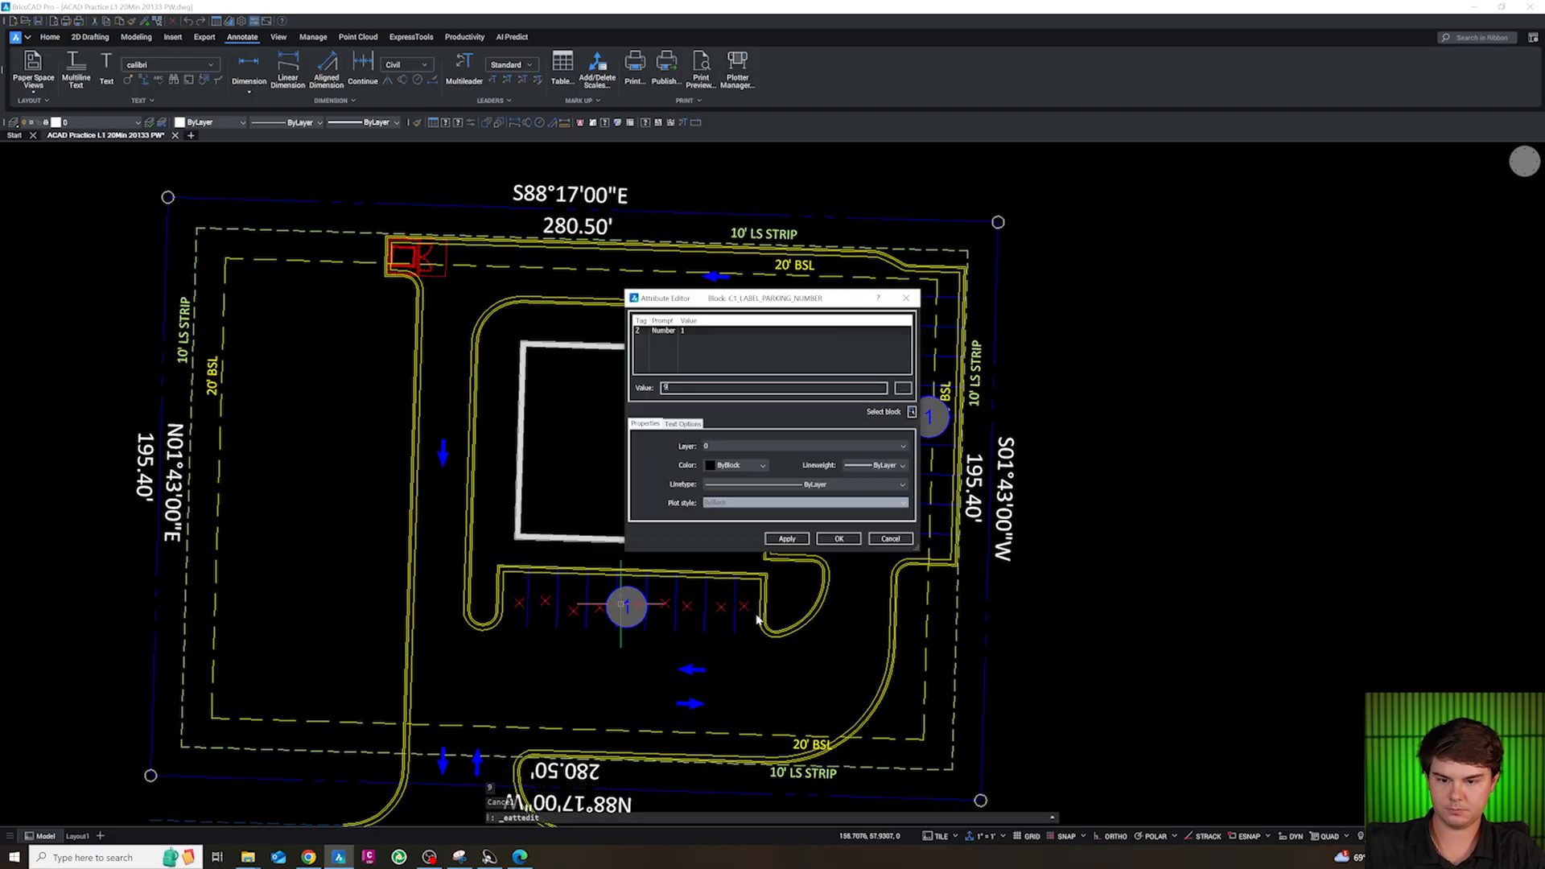
click(788, 541)
click(835, 541)
key(Escape)
Count the stalls in the row beside the building's east side by marking each one with a yellow X
scroll(680, 675, down, 2)
scroll(784, 559, up, 4)
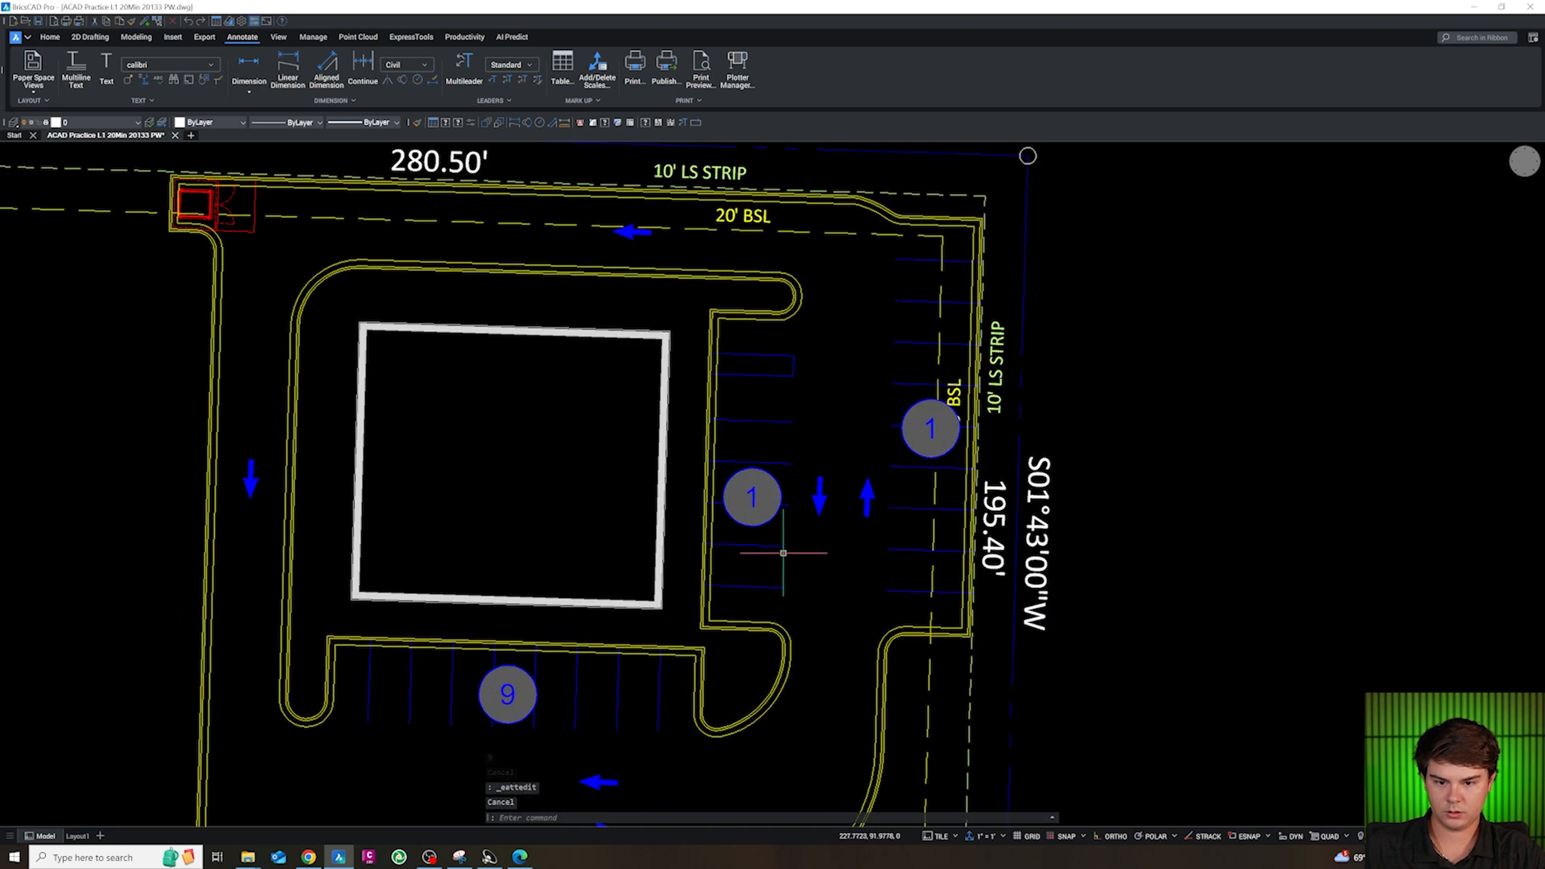
key(Escape)
key(Escape)
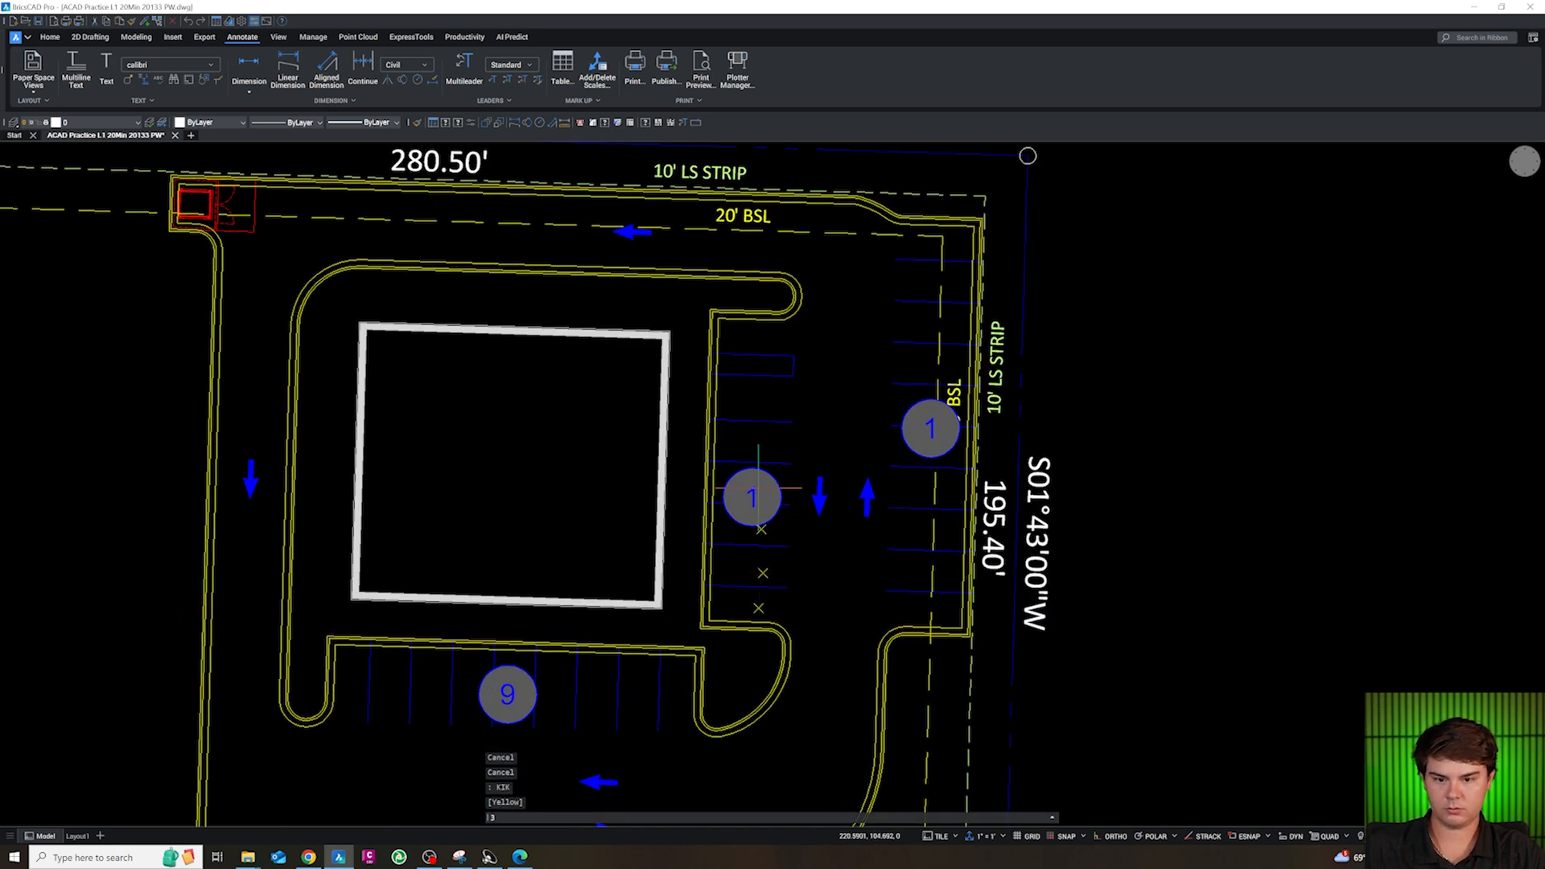
key(Escape)
Set the parking-number label on the stall row beside the building's east side to 7
double_click(751, 499)
click(790, 542)
click(837, 541)
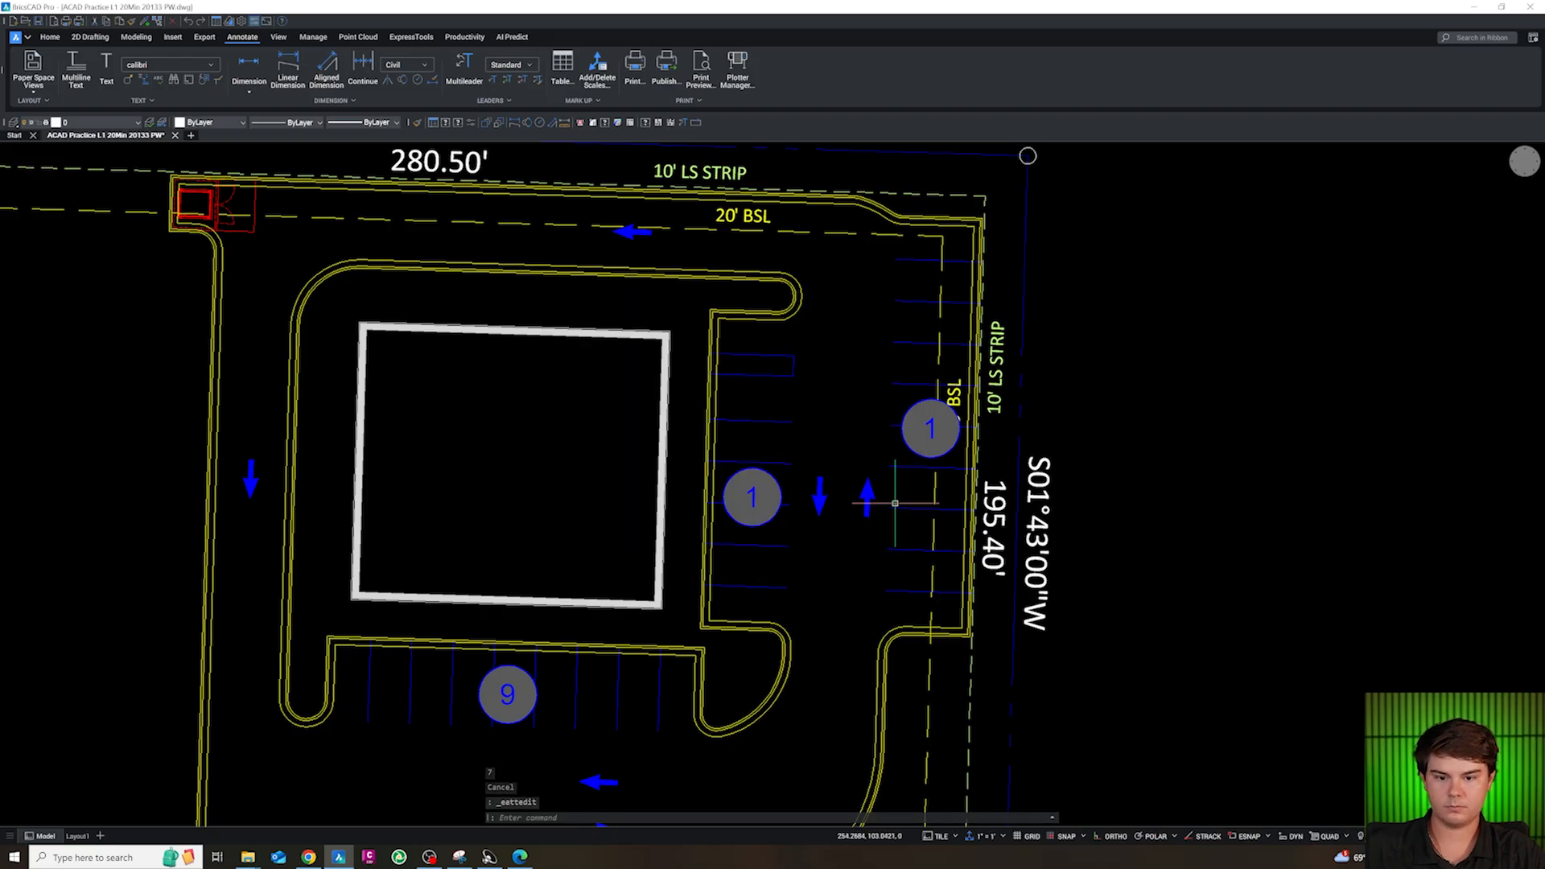
double_click(770, 507)
text(78)
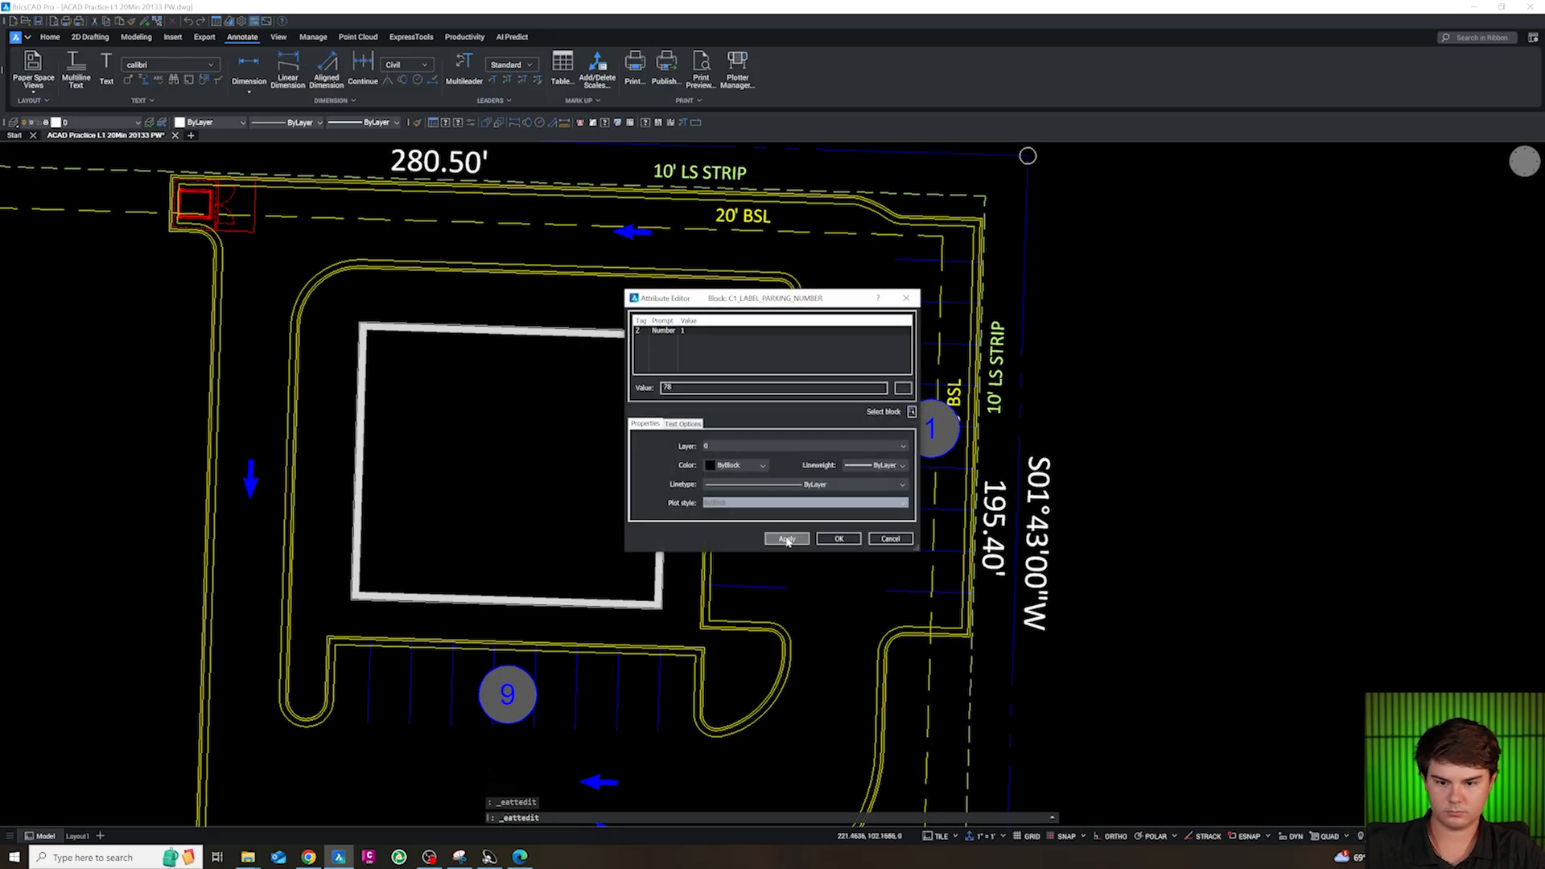
click(846, 541)
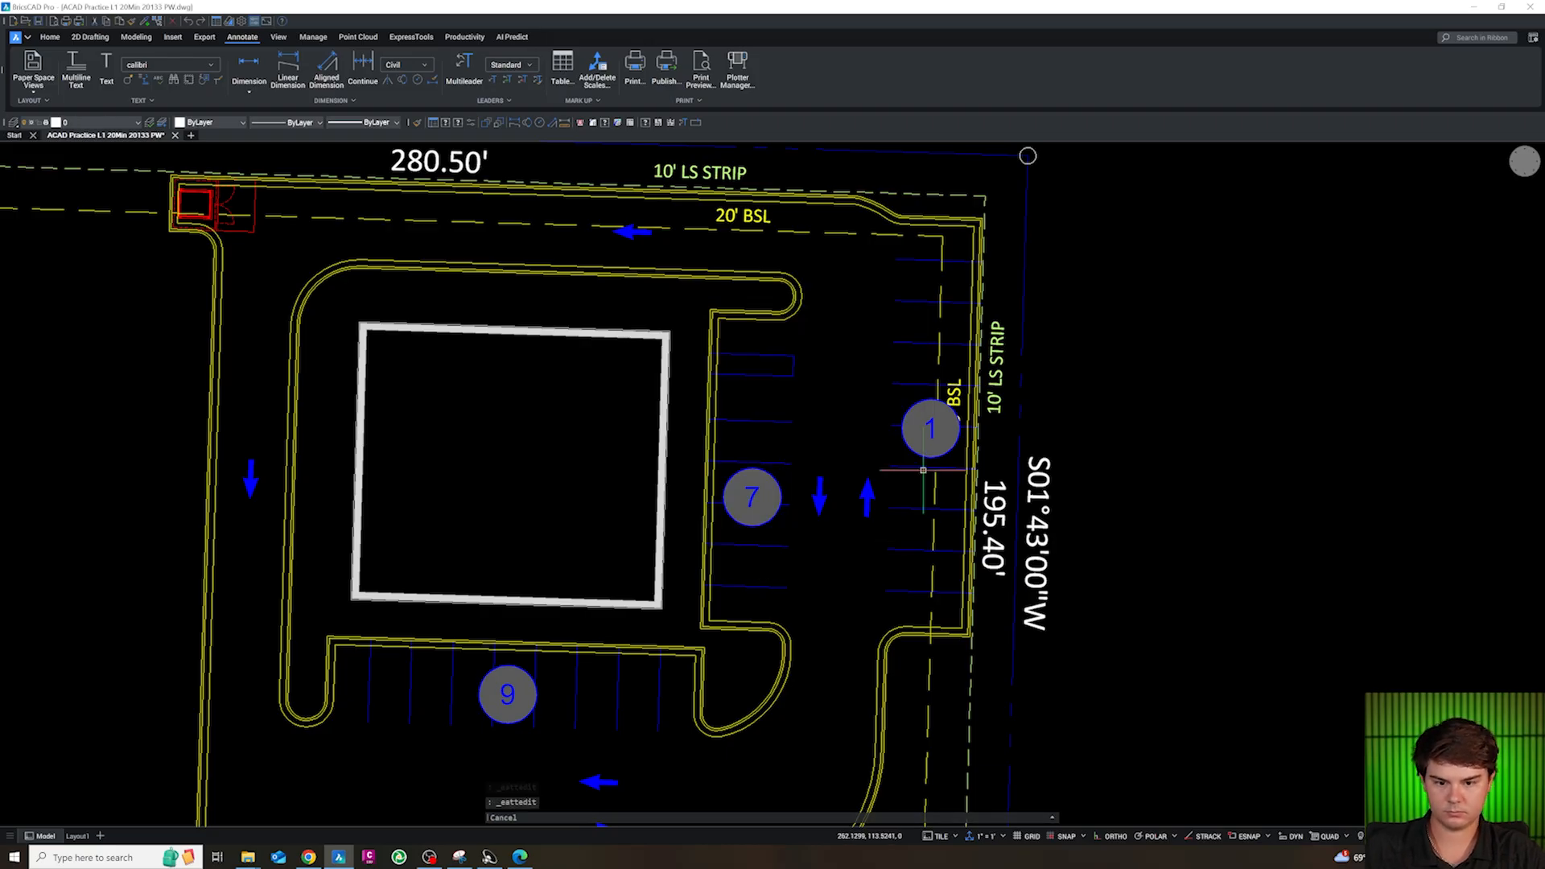
Count the stalls in the easternmost row with a green X on each, and set that row's parking-number label to 10
text(KIK)
key(Return)
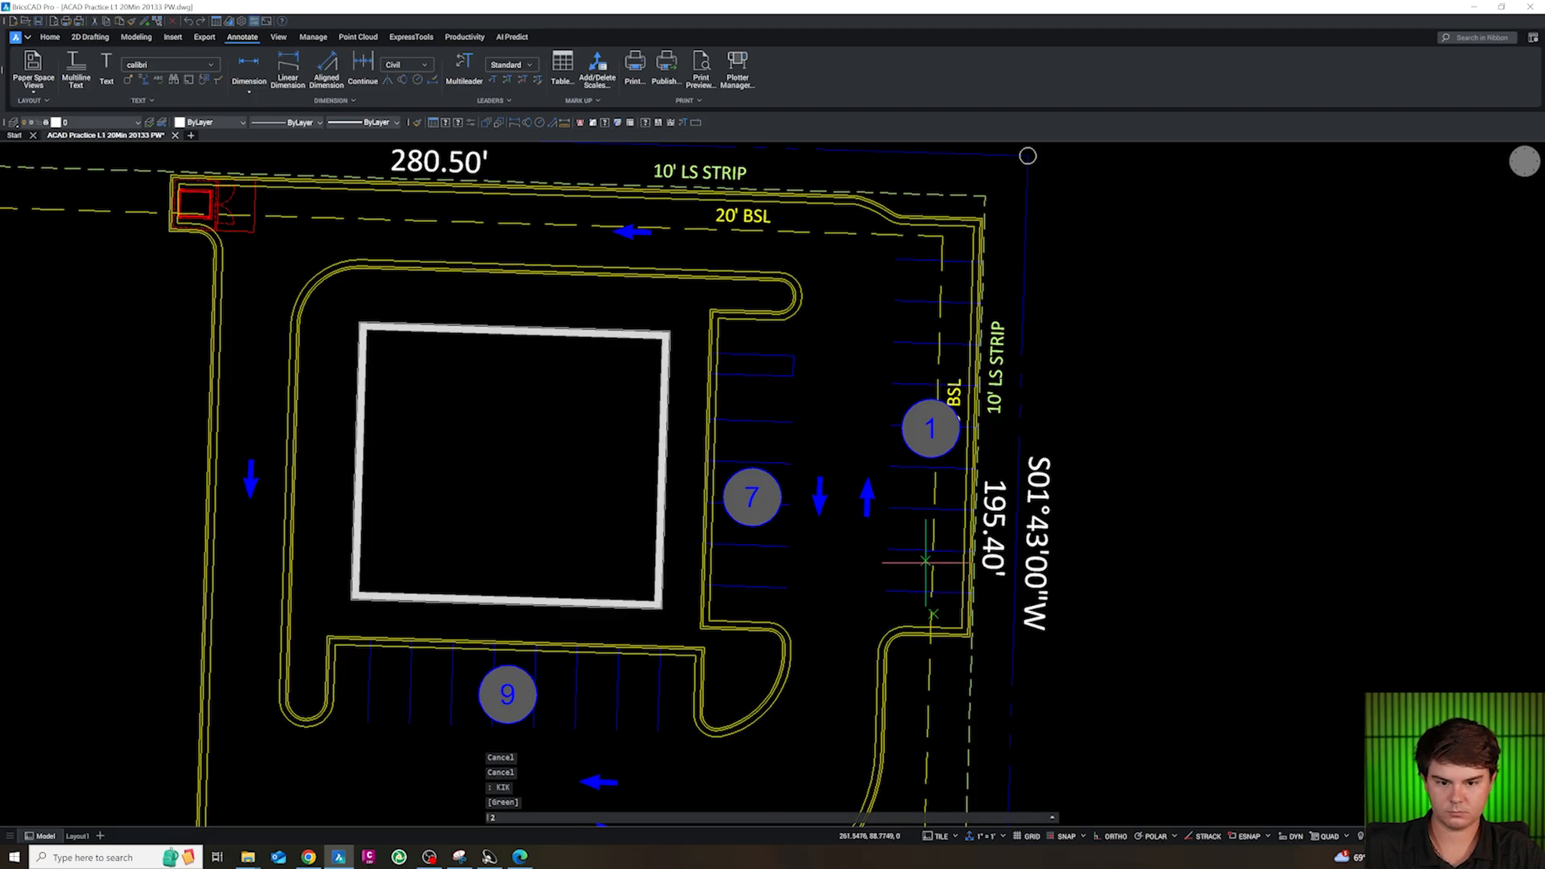
key(Escape)
double_click(935, 435)
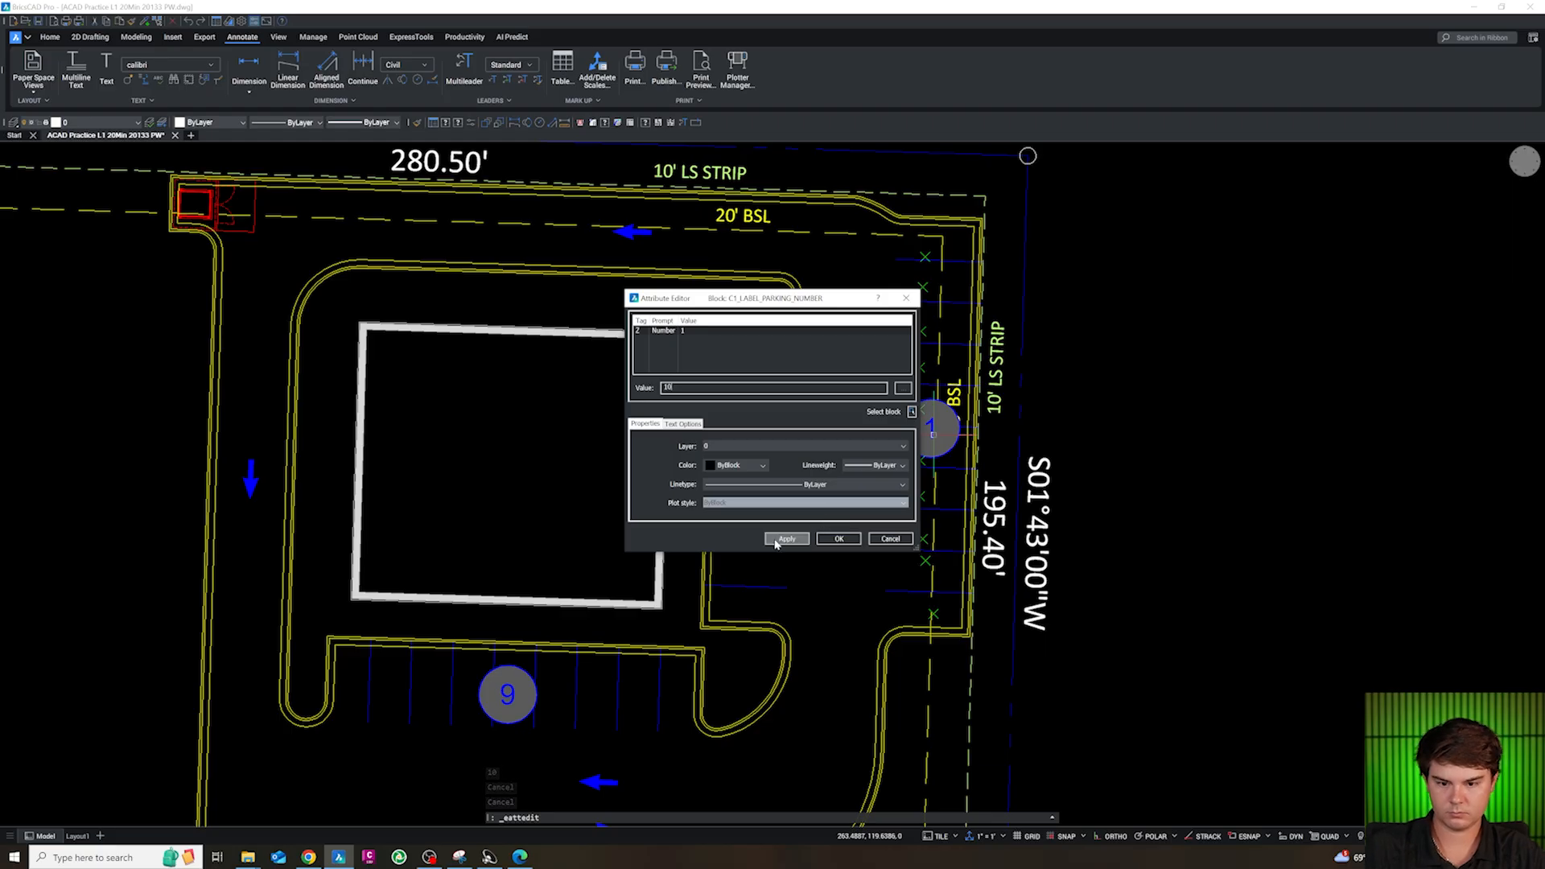
click(827, 540)
Copy the standard and VAN accessible-parking symbols from the SITE section of the block library
scroll(862, 452, down, 3)
scroll(763, 531, up, 3)
scroll(761, 533, down, 5)
scroll(776, 534, down, 3)
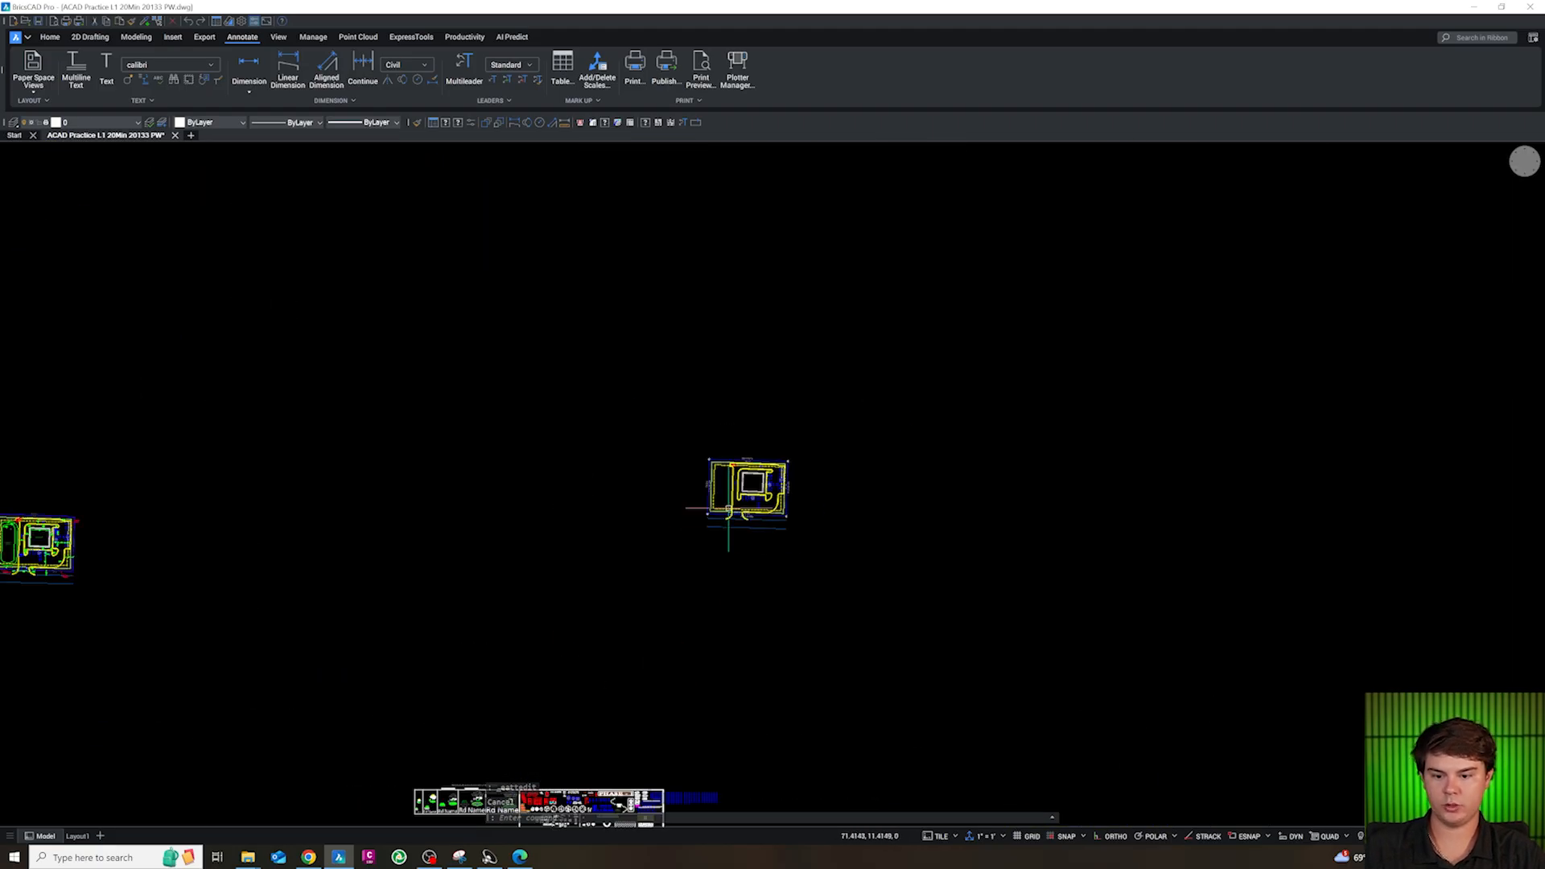
scroll(727, 511, down, 1)
scroll(628, 727, up, 9)
scroll(735, 617, down, 1)
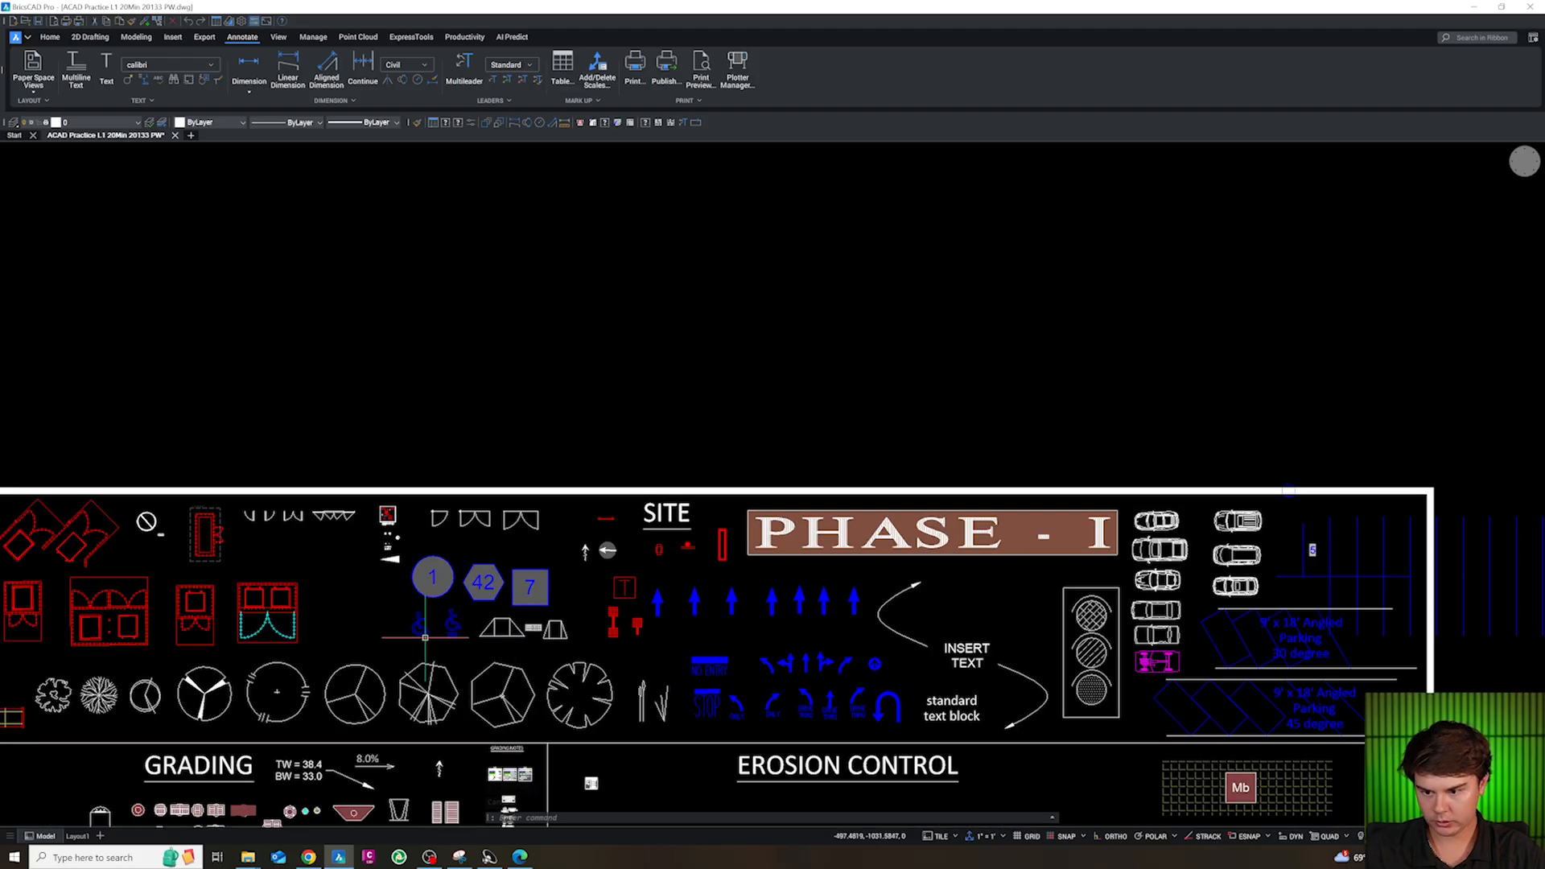
scroll(427, 639, up, 3)
drag(515, 660, 425, 617)
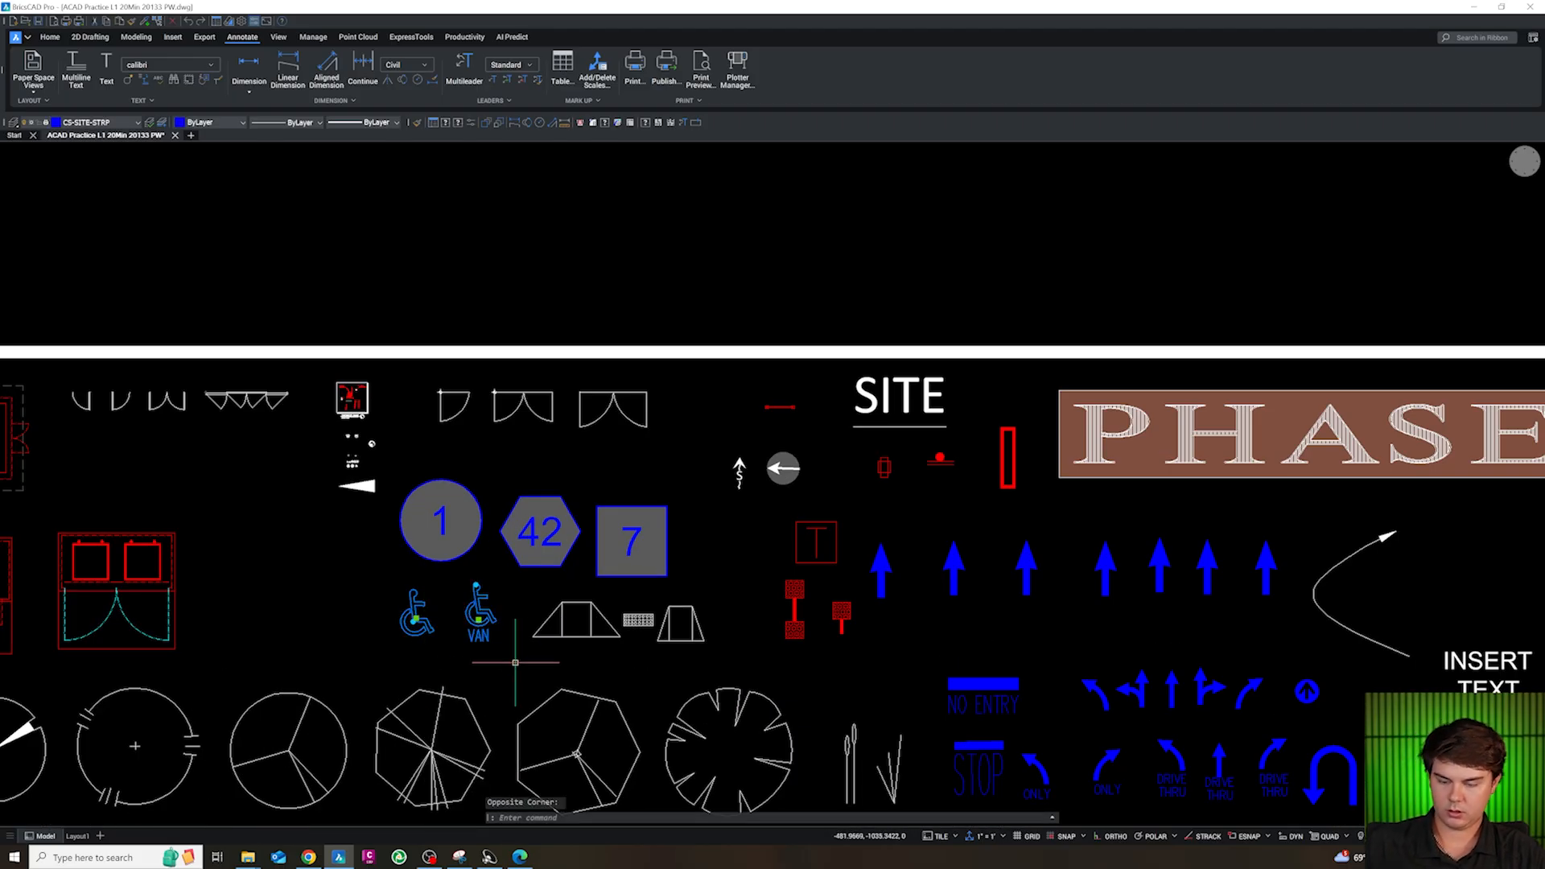
key(ctrl+c)
Paste the two accessible-parking symbols into the east drive aisle beside the stalls with the striped access aisle
scroll(515, 662, down, 5)
scroll(735, 373, up, 10)
scroll(736, 371, up, 2)
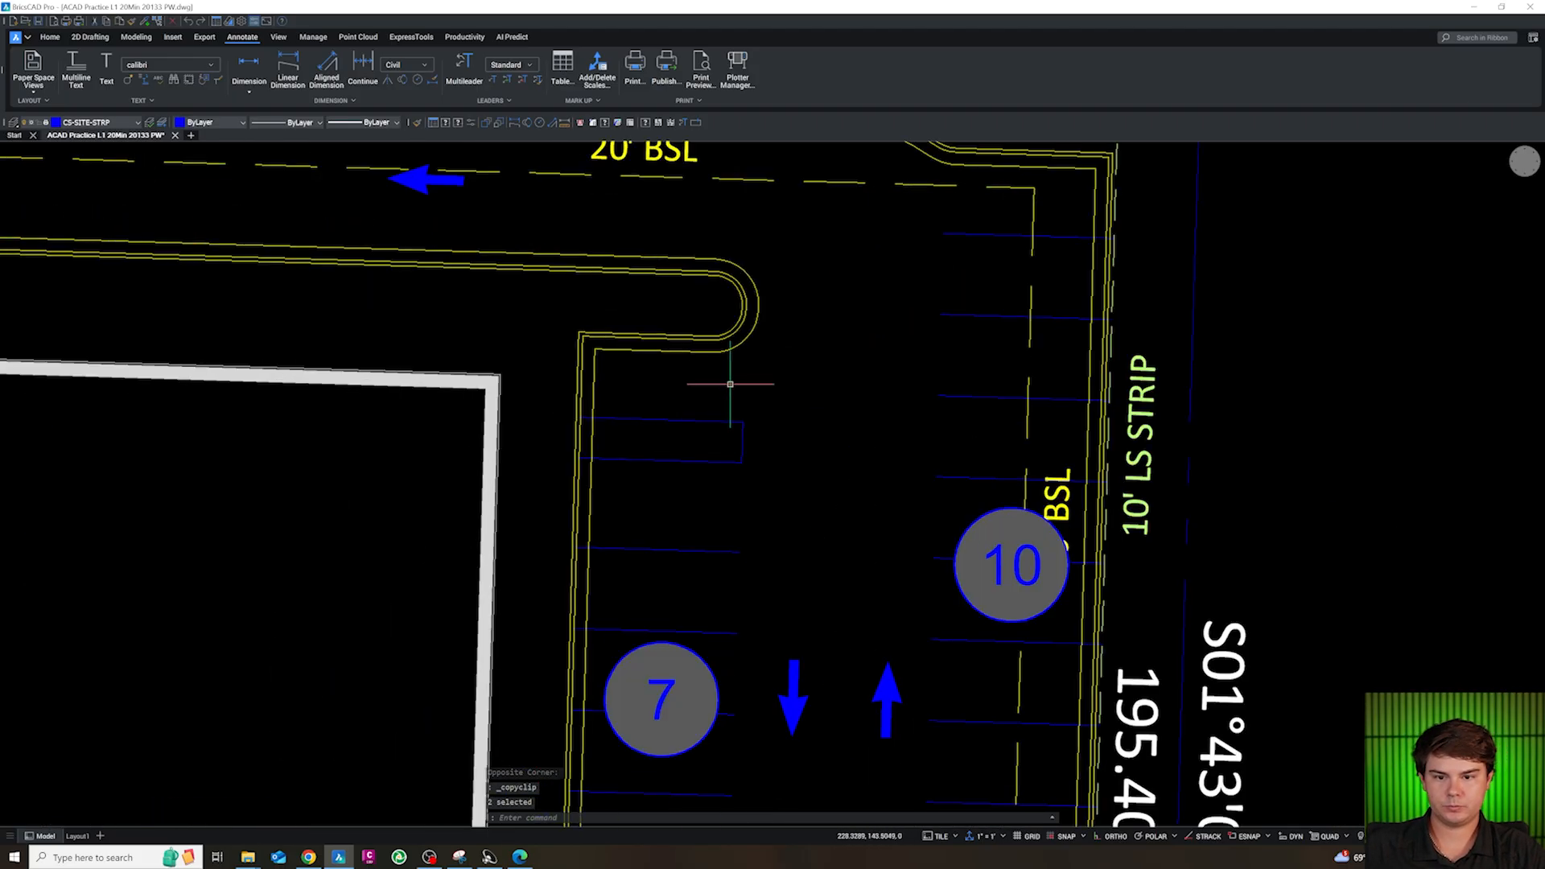
key(ctrl+v)
click(912, 382)
Rotate both accessible-parking symbols to line up with the stalls on the building's east side
click(931, 476)
click(793, 405)
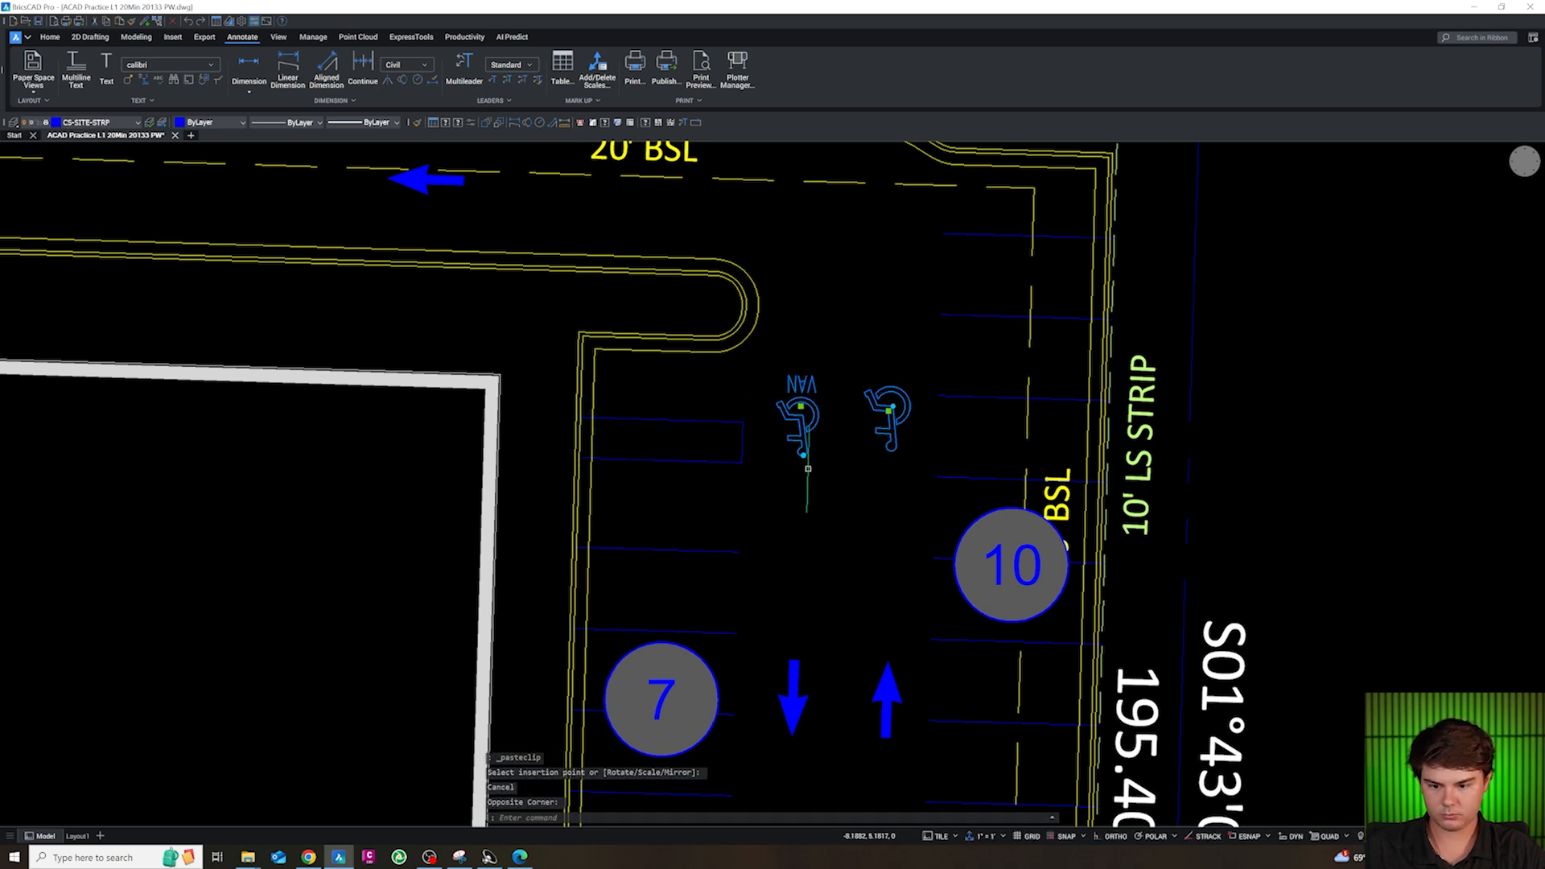
text(RO)
key(Return)
click(859, 401)
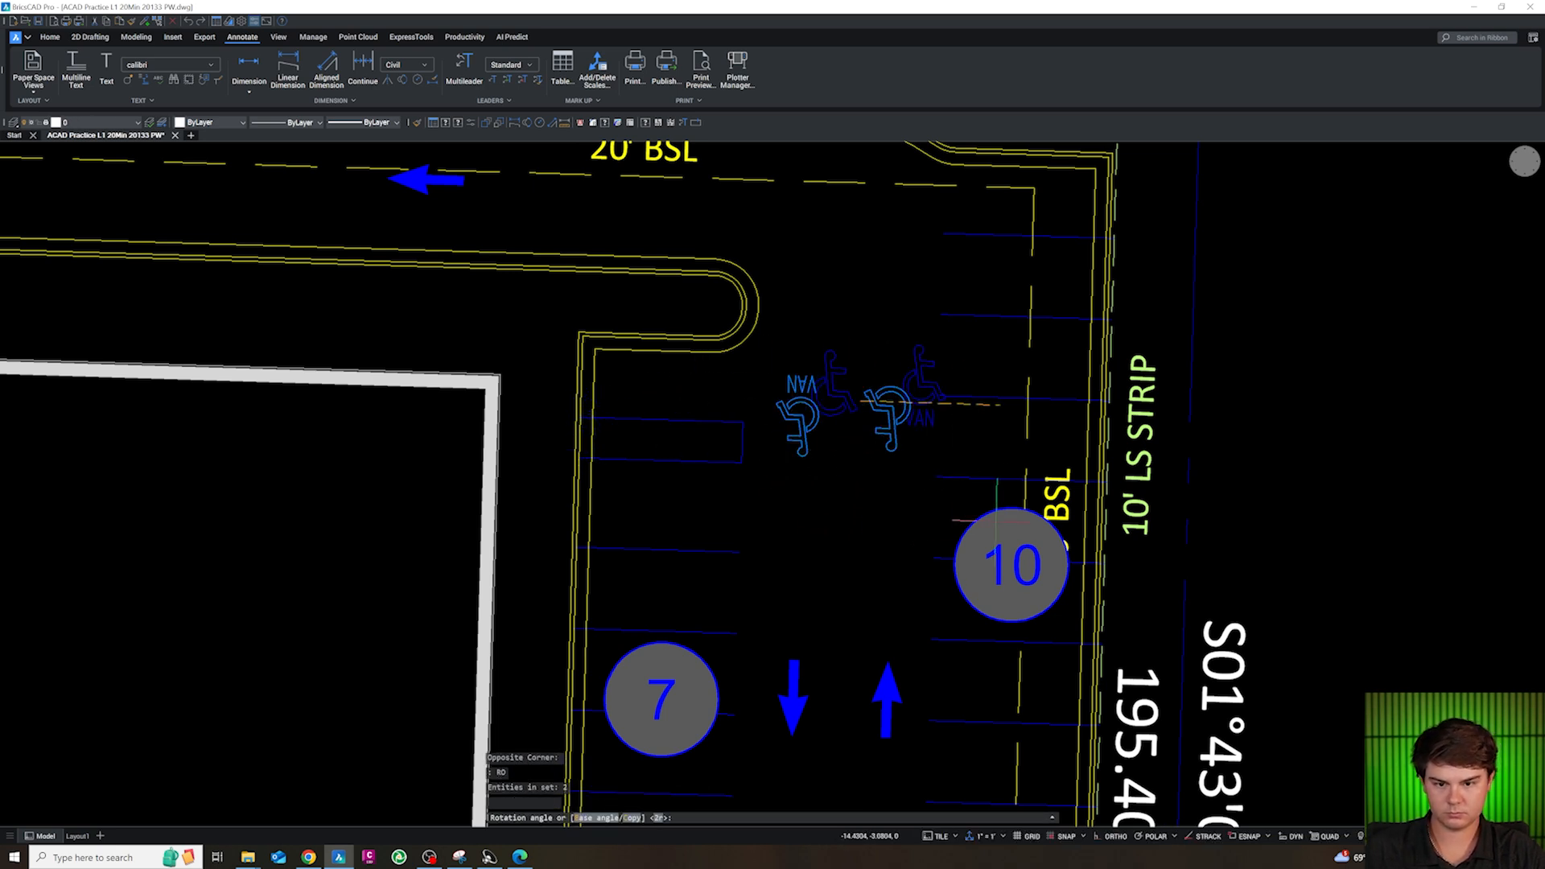
key(Escape)
Move the VAN accessible symbol into the stall just south of the access aisle on the building's east side
click(868, 365)
click(841, 332)
text(M)
key(Return)
click(841, 330)
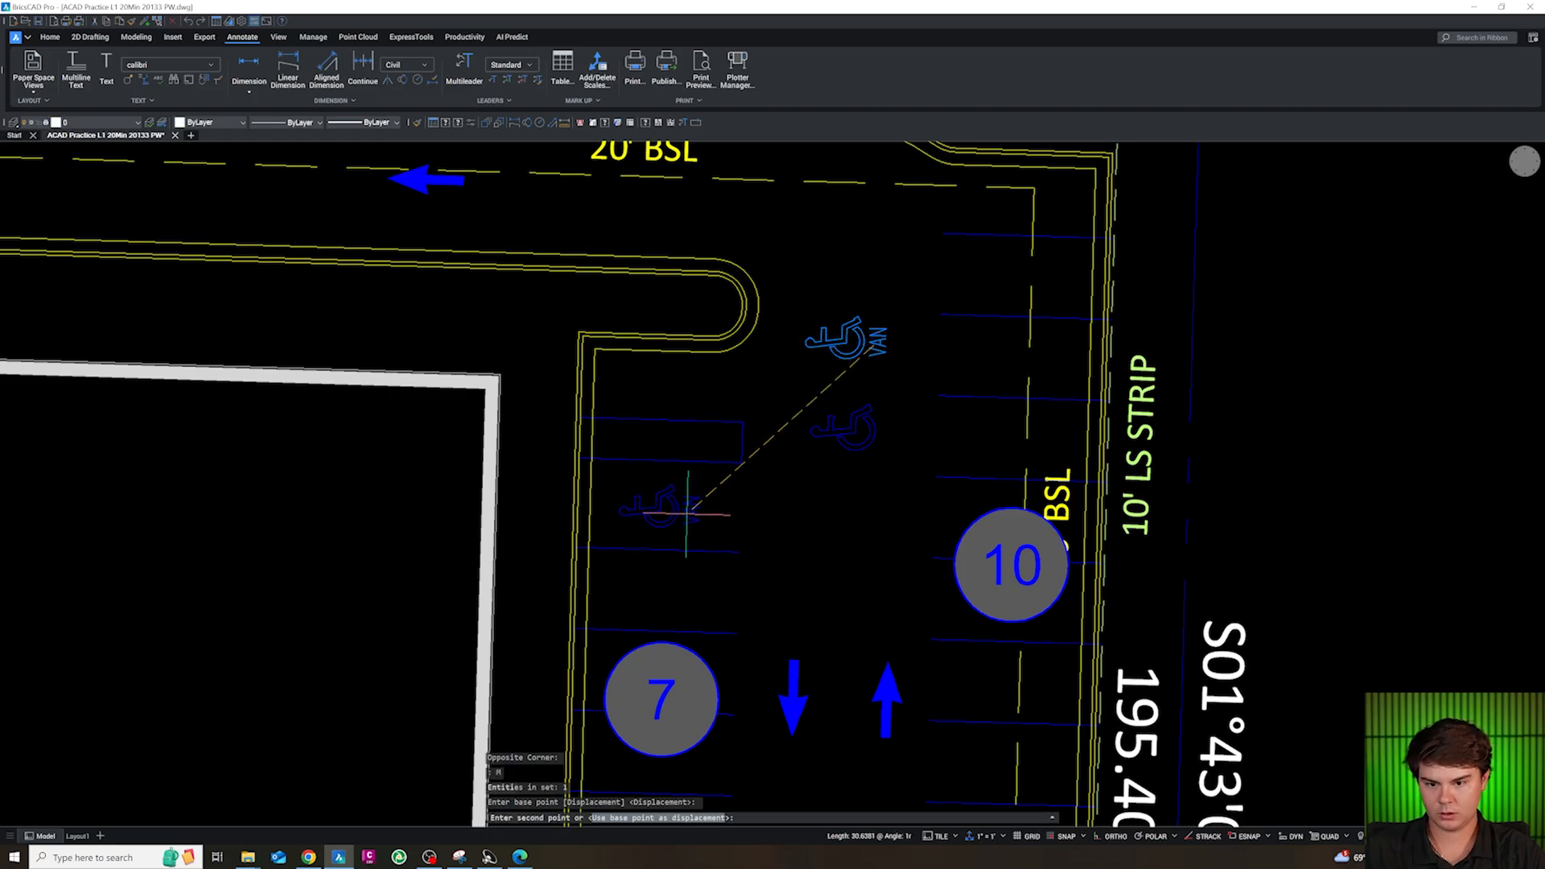
click(656, 501)
key(Escape)
Move the standard accessible symbol into the stall just north of the access aisle on the building's east side
click(893, 483)
click(837, 427)
text(M)
key(Return)
click(868, 480)
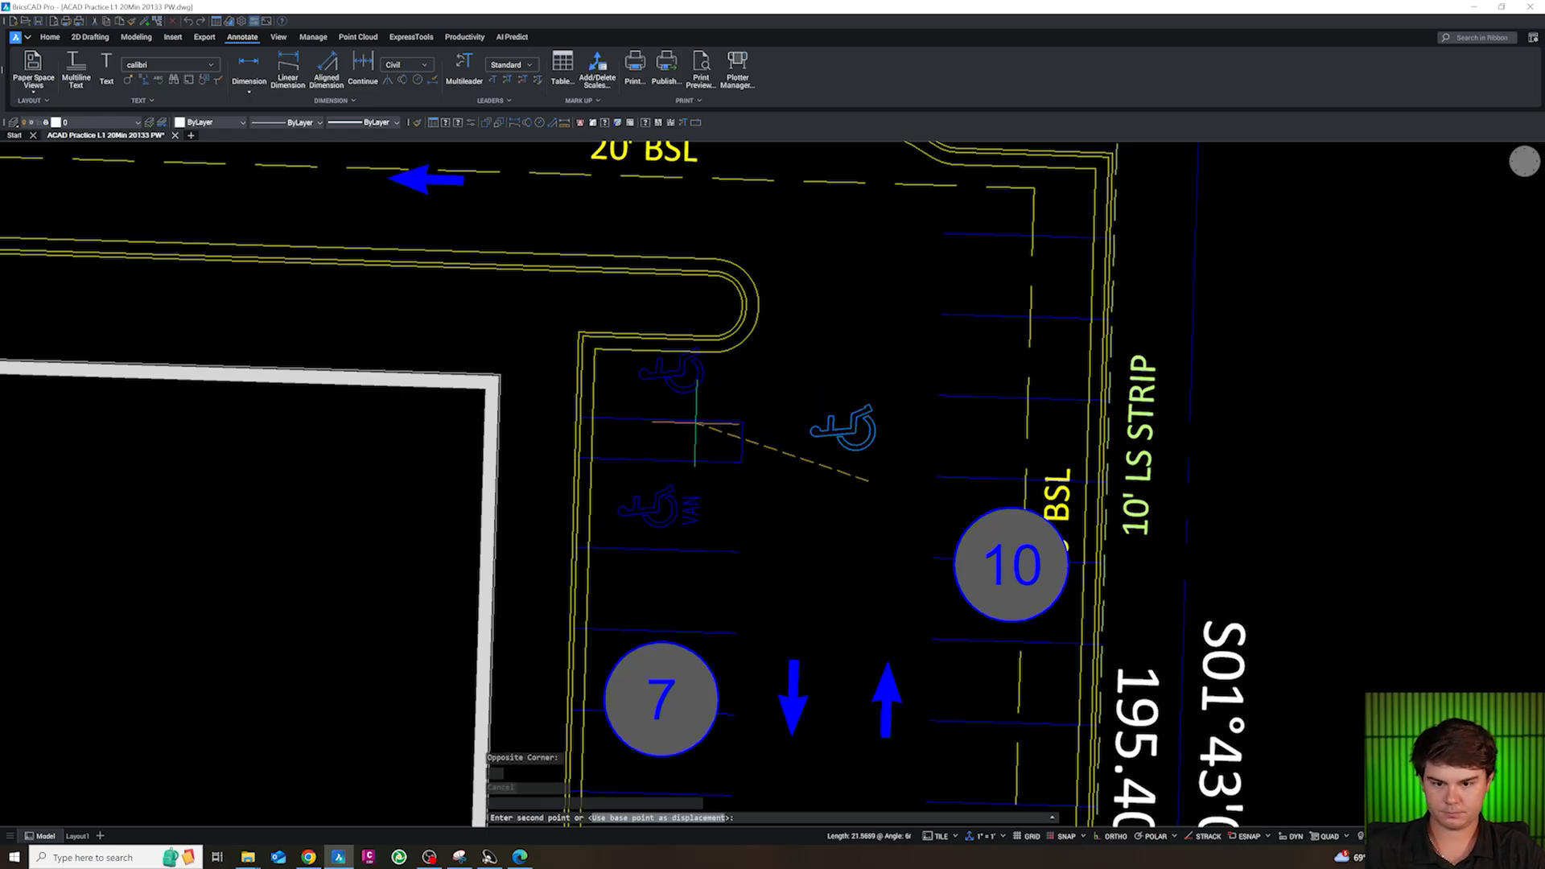
key(Escape)
scroll(782, 398, down, 5)
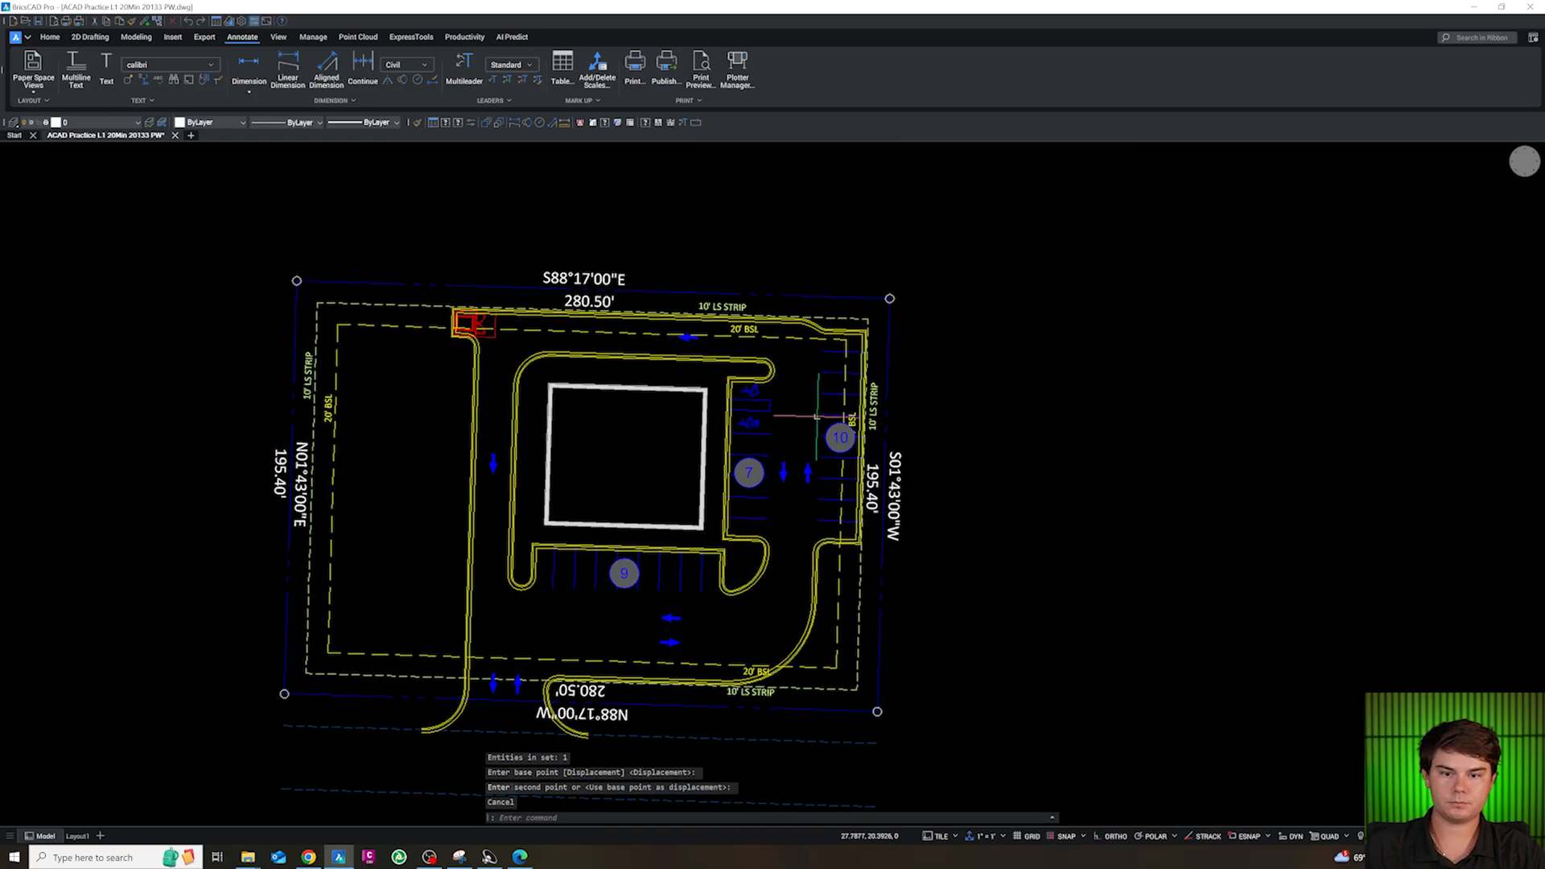
scroll(828, 391, down, 3)
scroll(787, 376, down, 8)
scroll(682, 570, up, 5)
scroll(682, 581, up, 2)
scroll(783, 355, down, 2)
scroll(684, 499, up, 4)
scroll(736, 539, up, 5)
scroll(789, 620, down, 2)
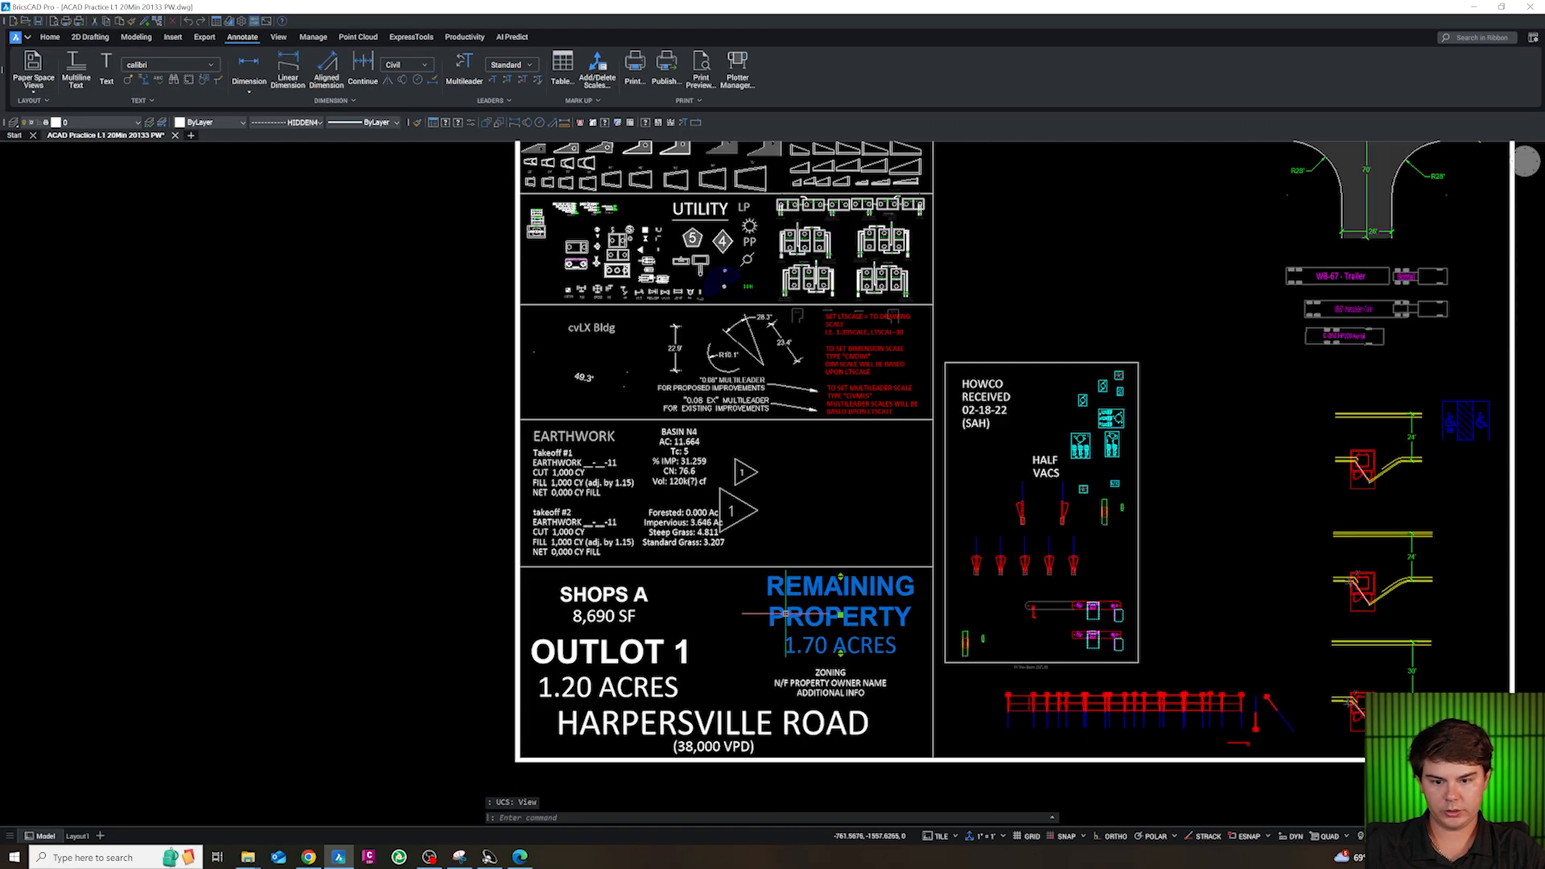
text(c)
key(space)
click(786, 624)
scroll(794, 680, down, 10)
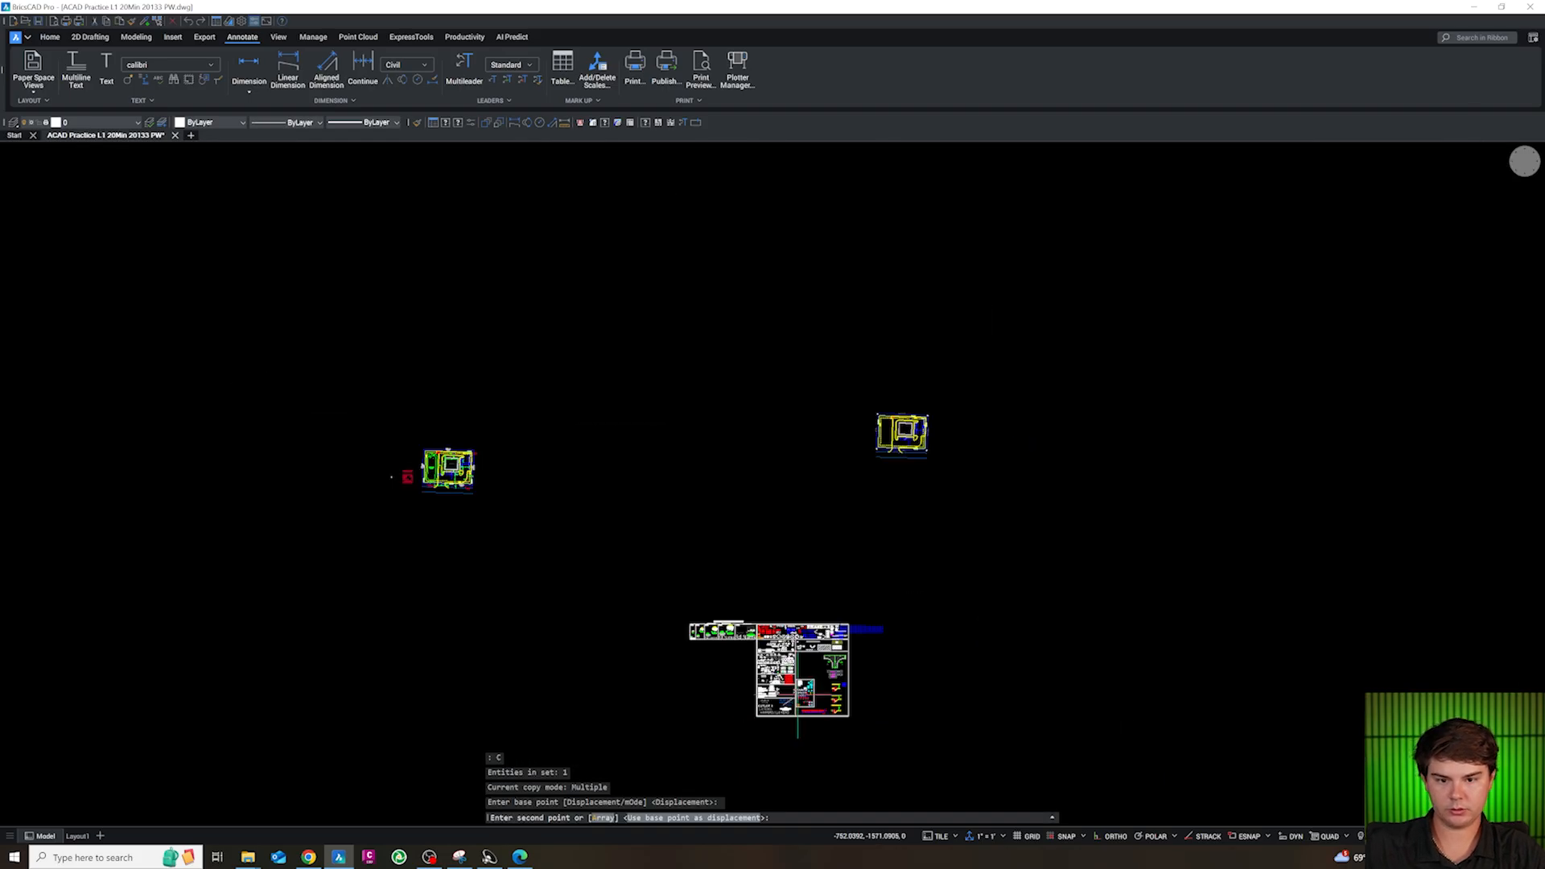
scroll(916, 397, up, 5)
scroll(837, 426, down, 8)
key(Escape)
Copy the ZONING / N/F PROPERTY OWNER NAME text block from the block library into the middle of the building outline
scroll(813, 476, up, 10)
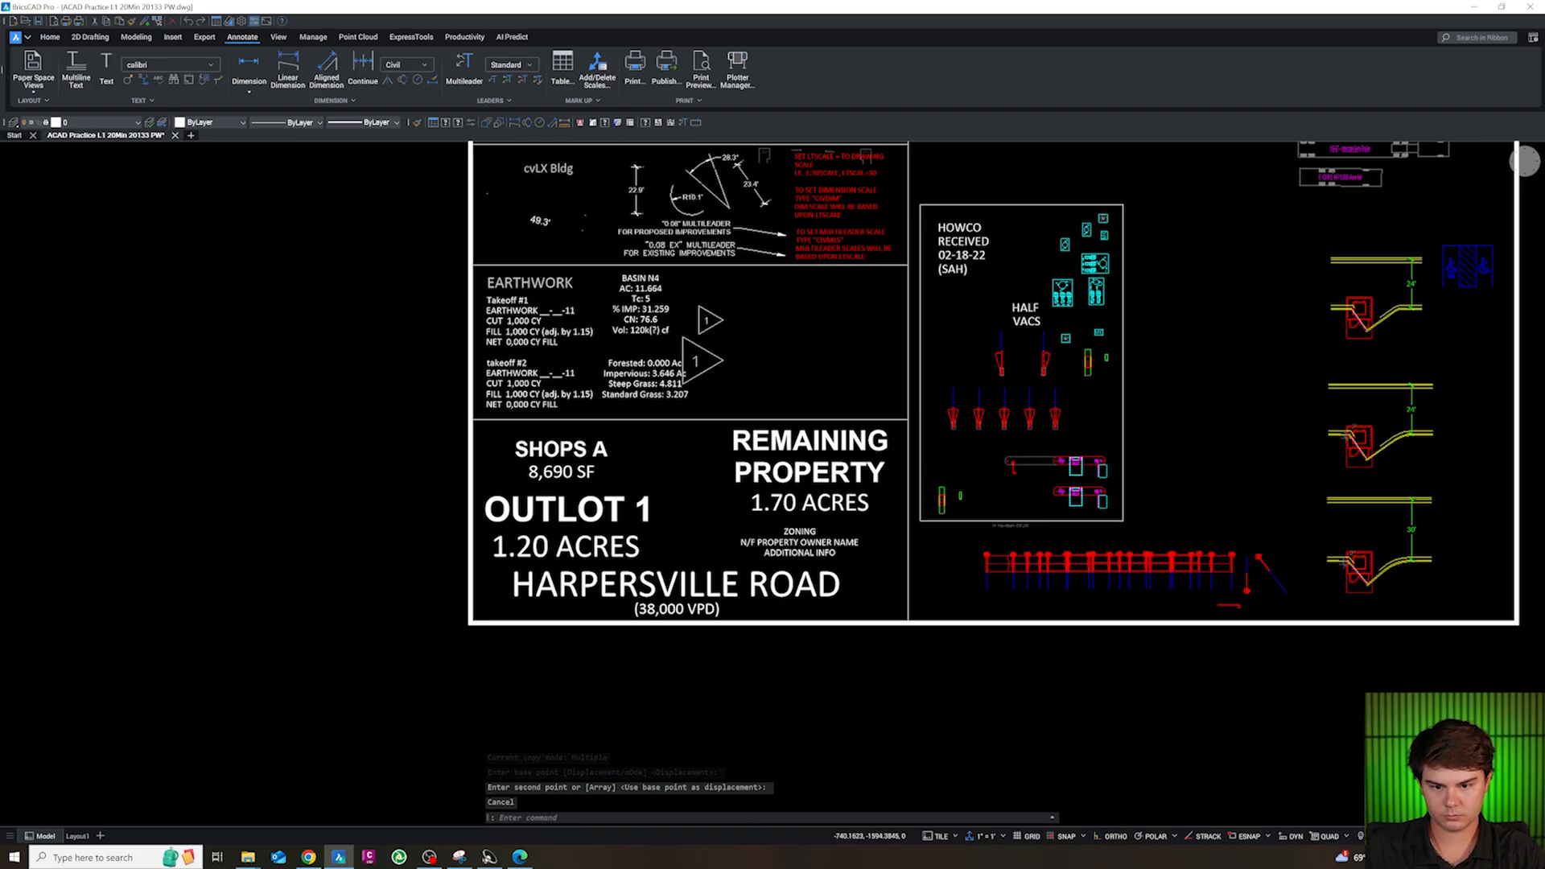
scroll(748, 434, down, 2)
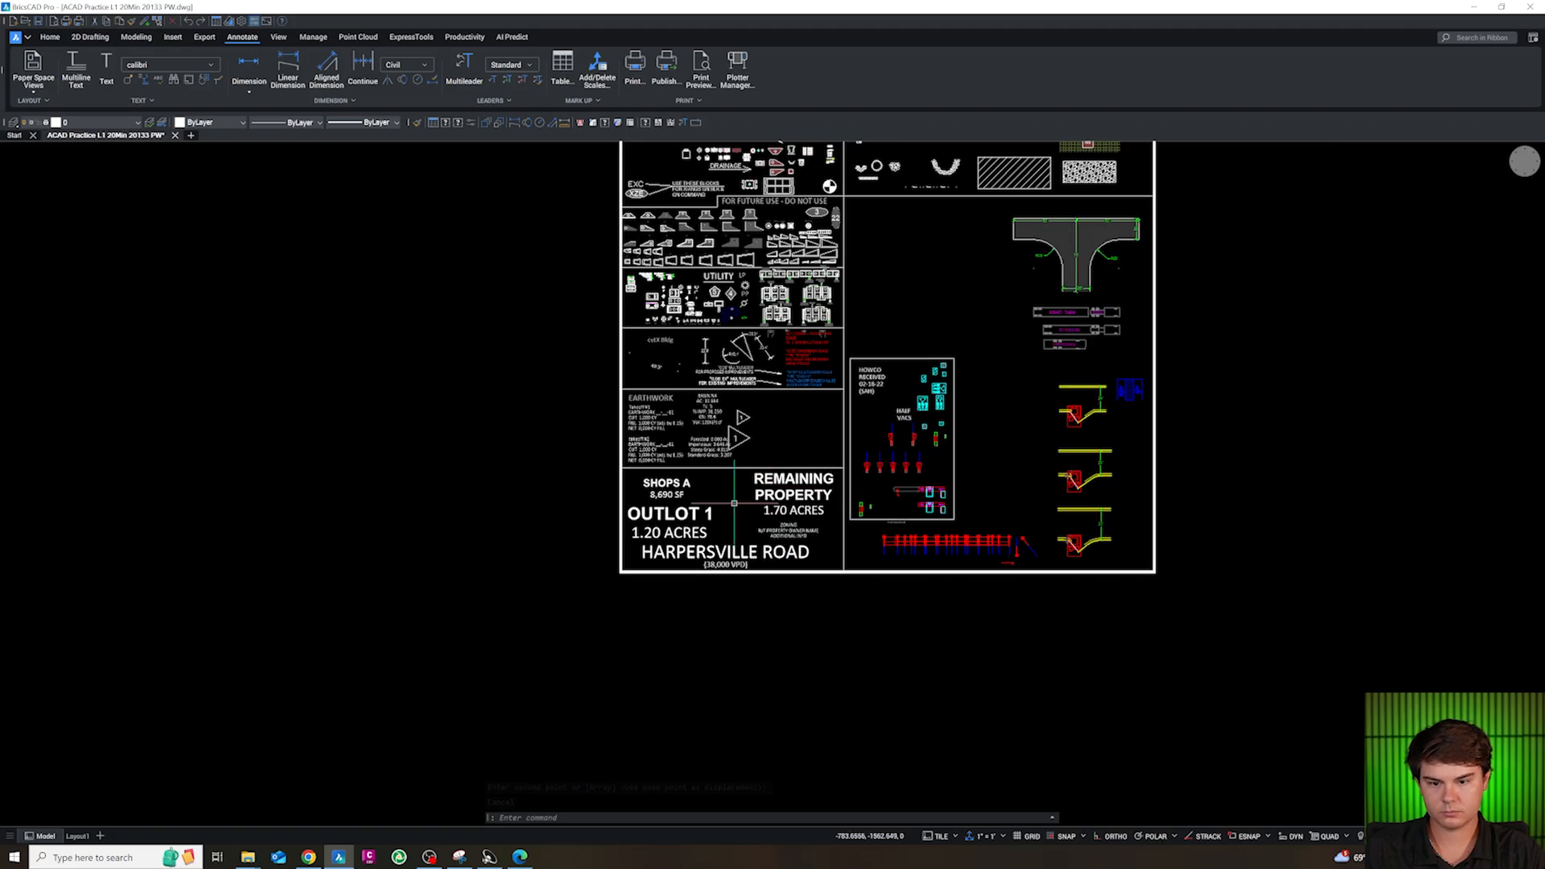
scroll(662, 483, up, 3)
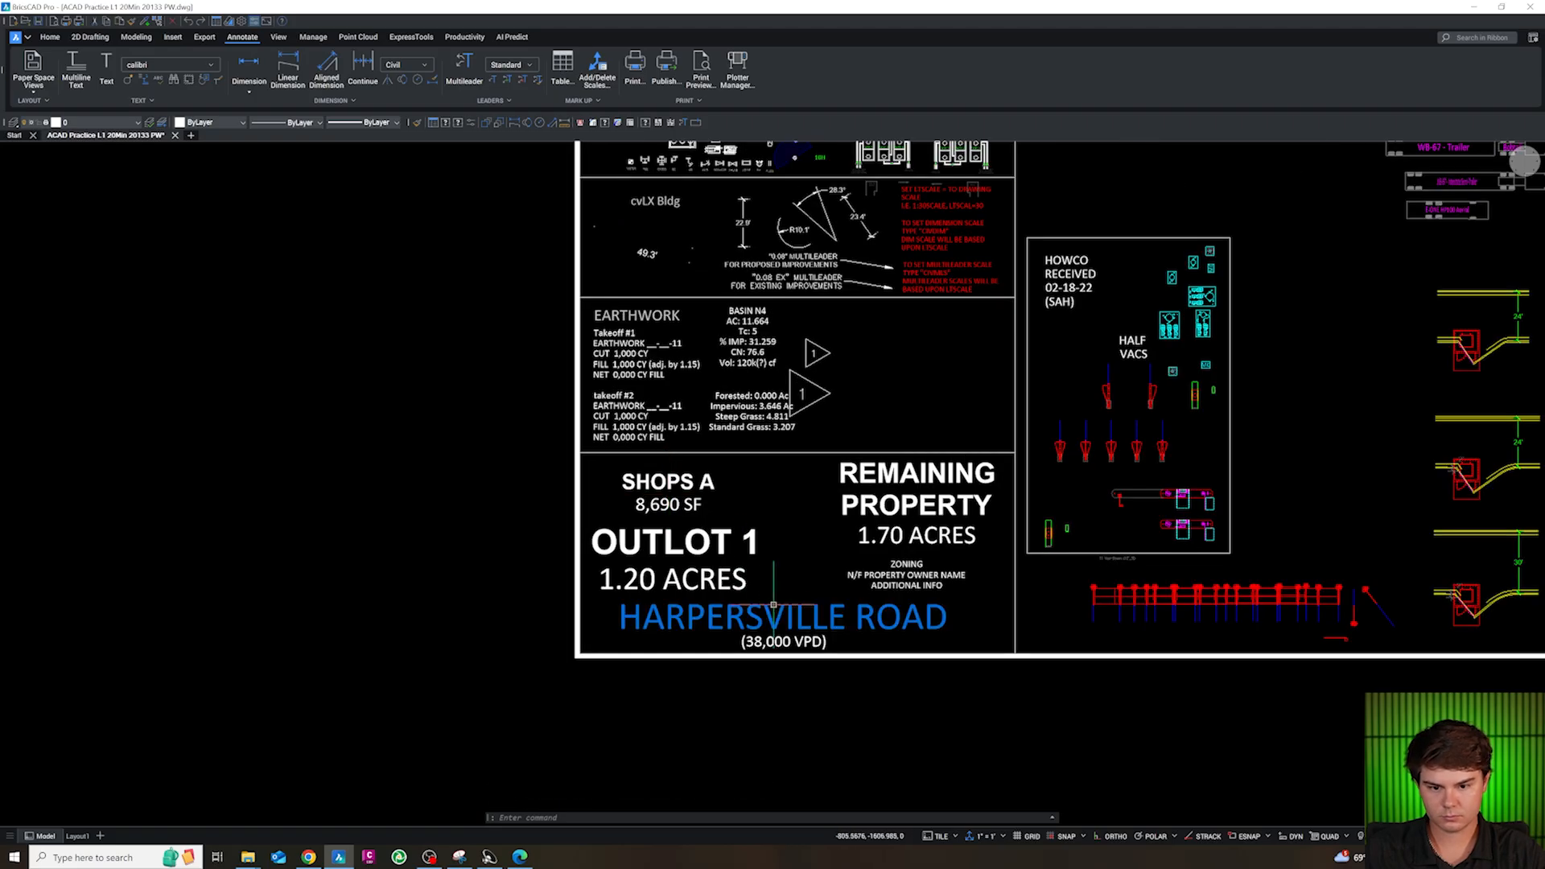
text(co)
key(space)
click(949, 587)
scroll(832, 722, down, 10)
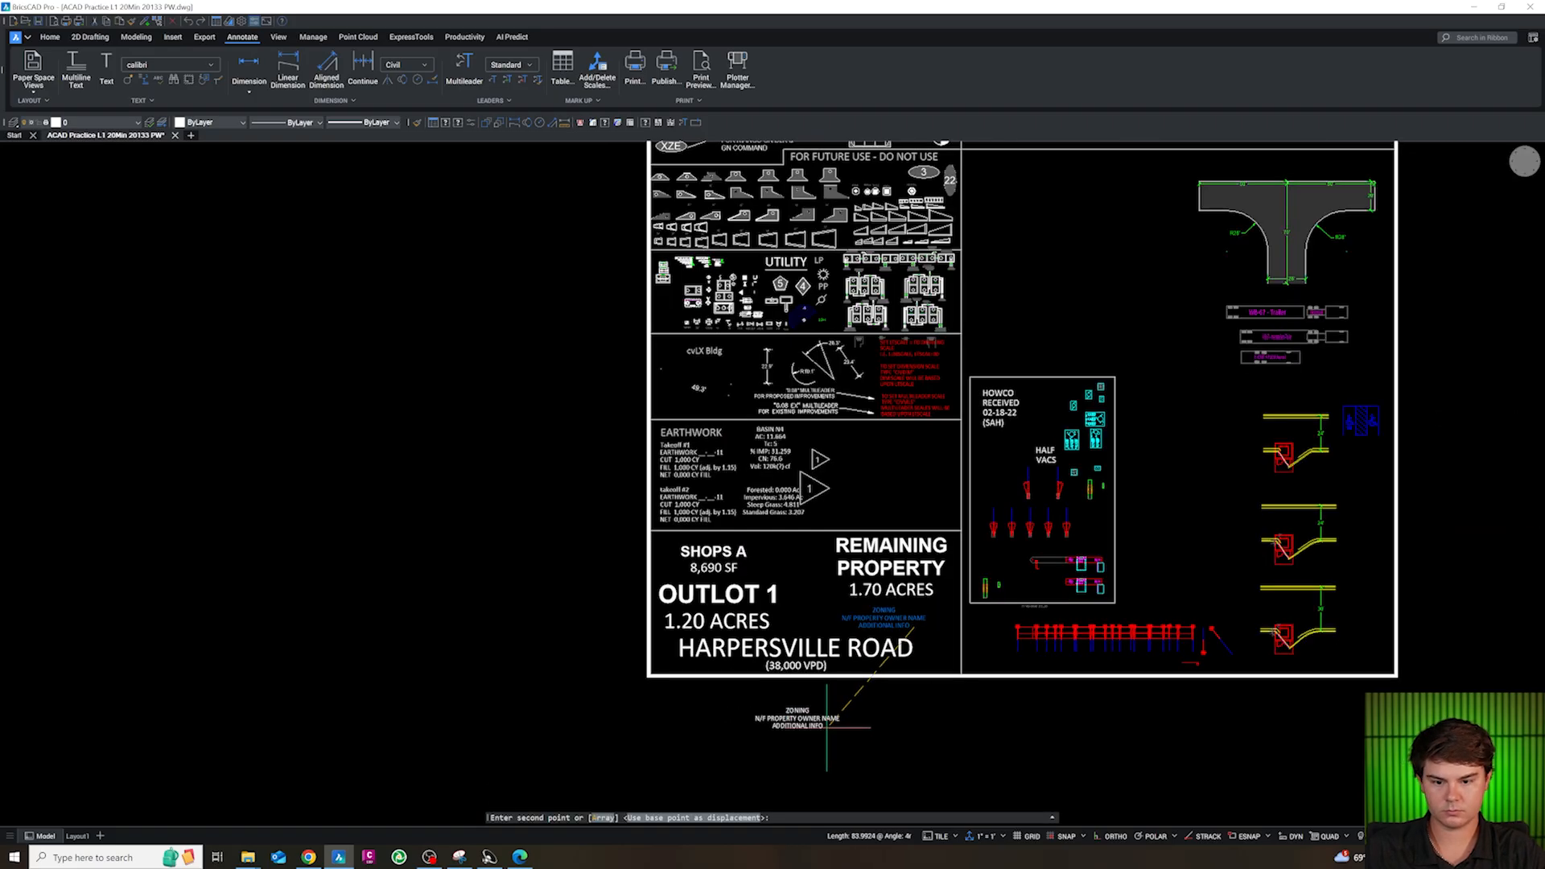
scroll(925, 542, up, 10)
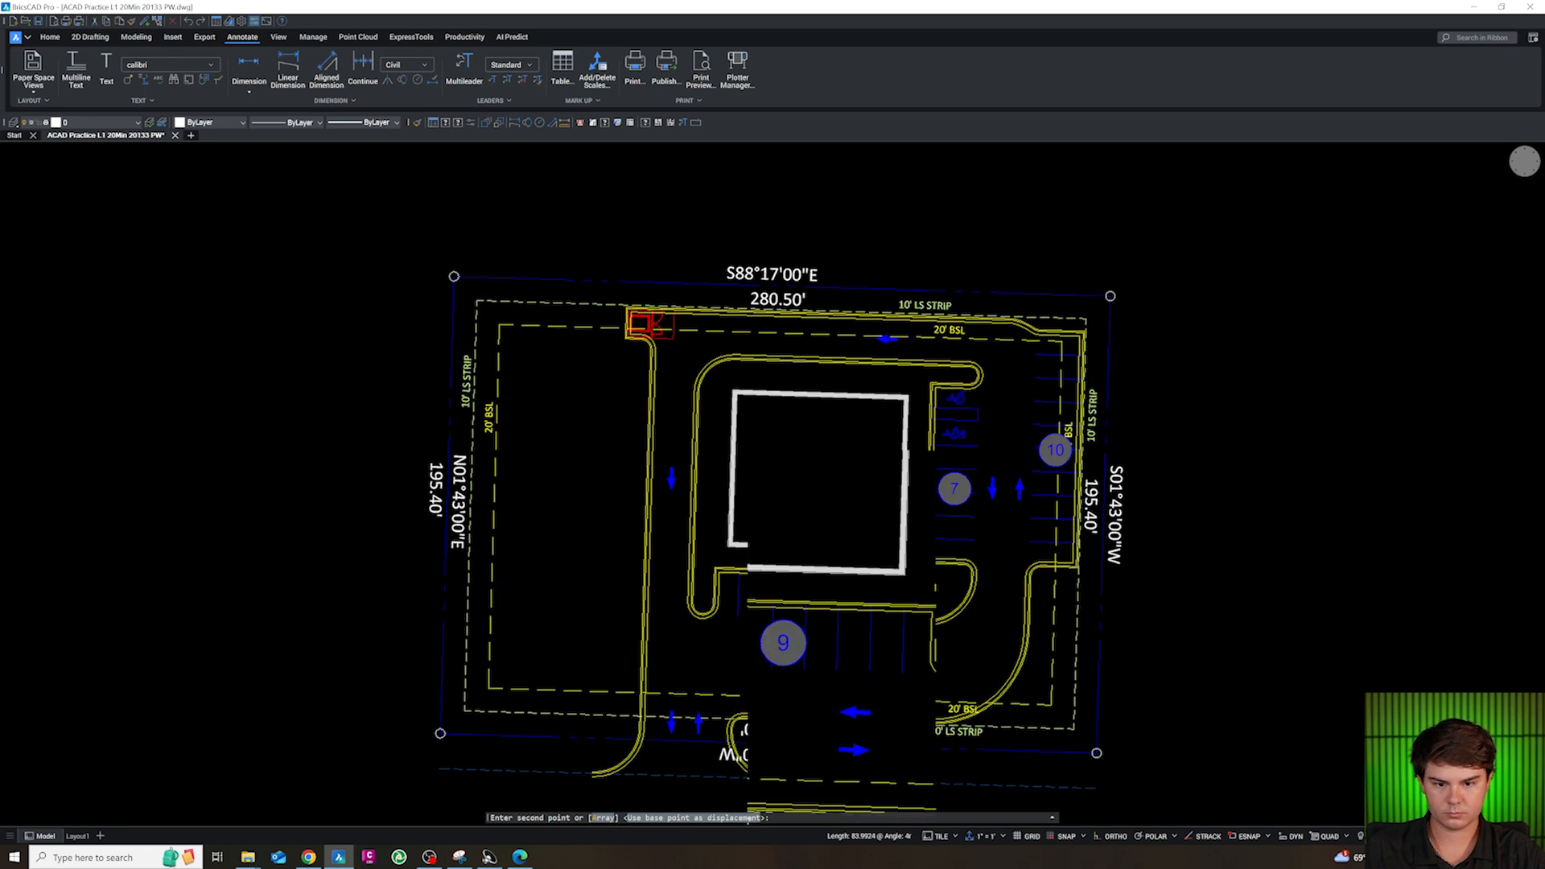
click(852, 468)
key(Escape)
Replace the placeholder lines of the text block inside the building with new label text beginning with "p"
double_click(841, 465)
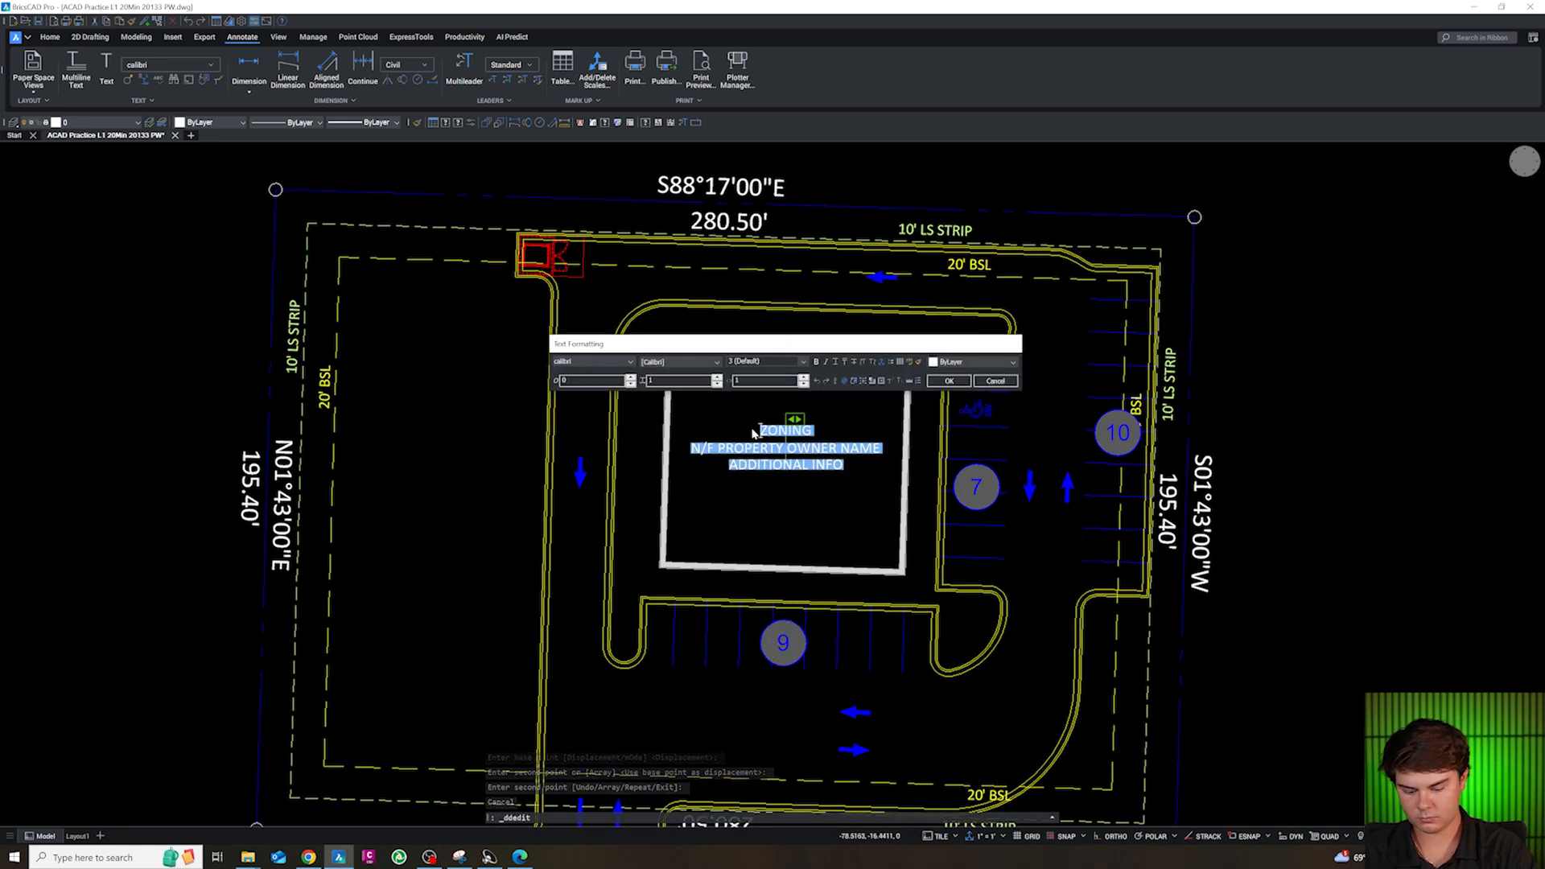
text(p)
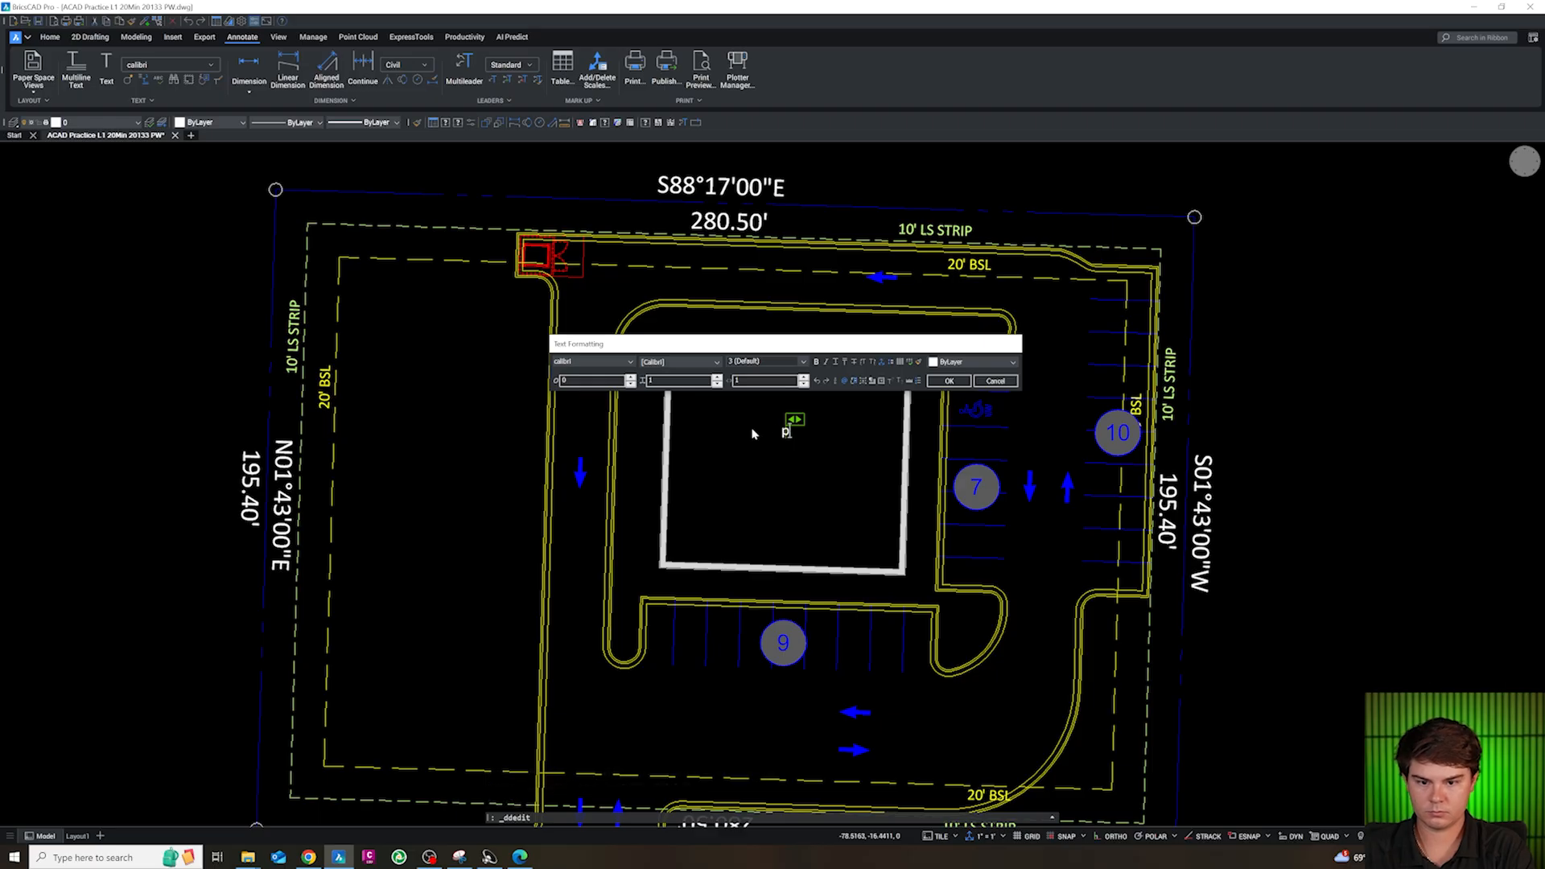
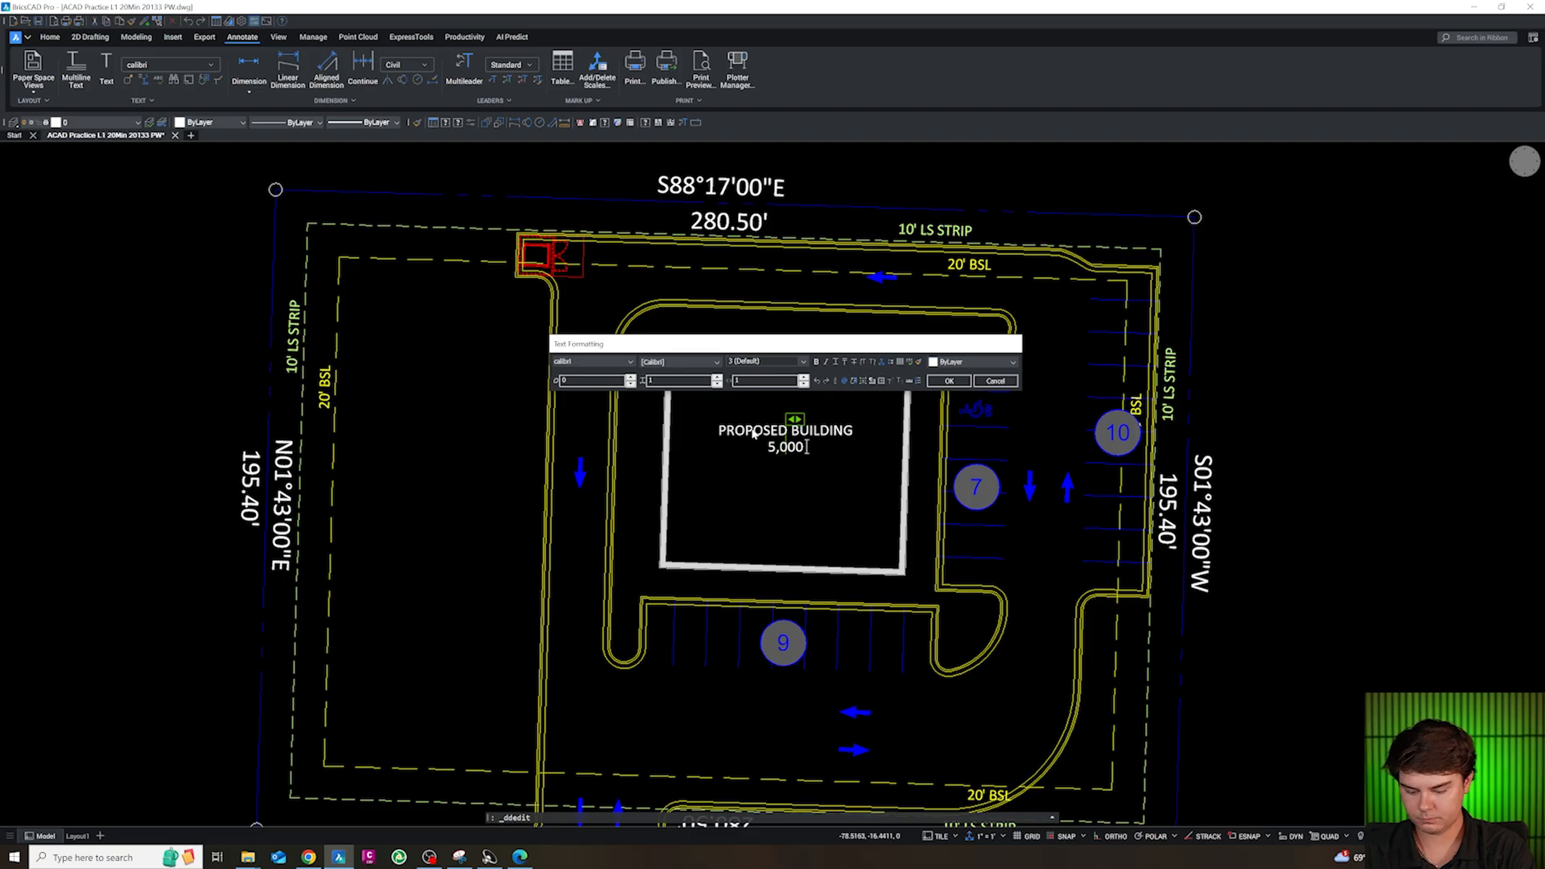
Finish the building label as PROPOSED BUILDING, 5,000 SF and put it on the CS-ANN1-BLDG layer
click(736, 468)
key(Escape)
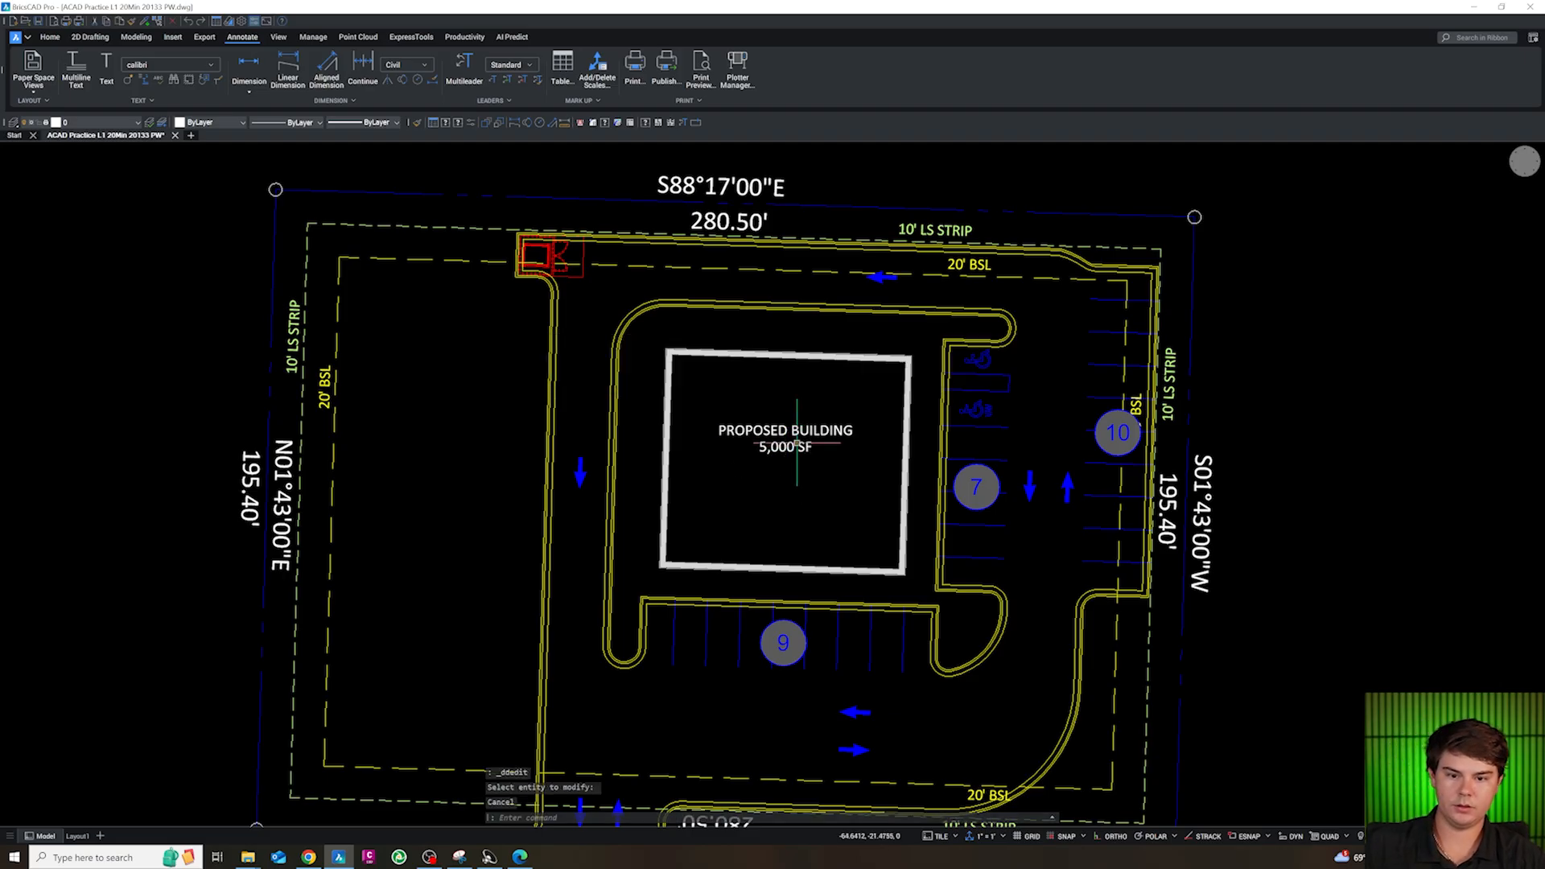
click(117, 122)
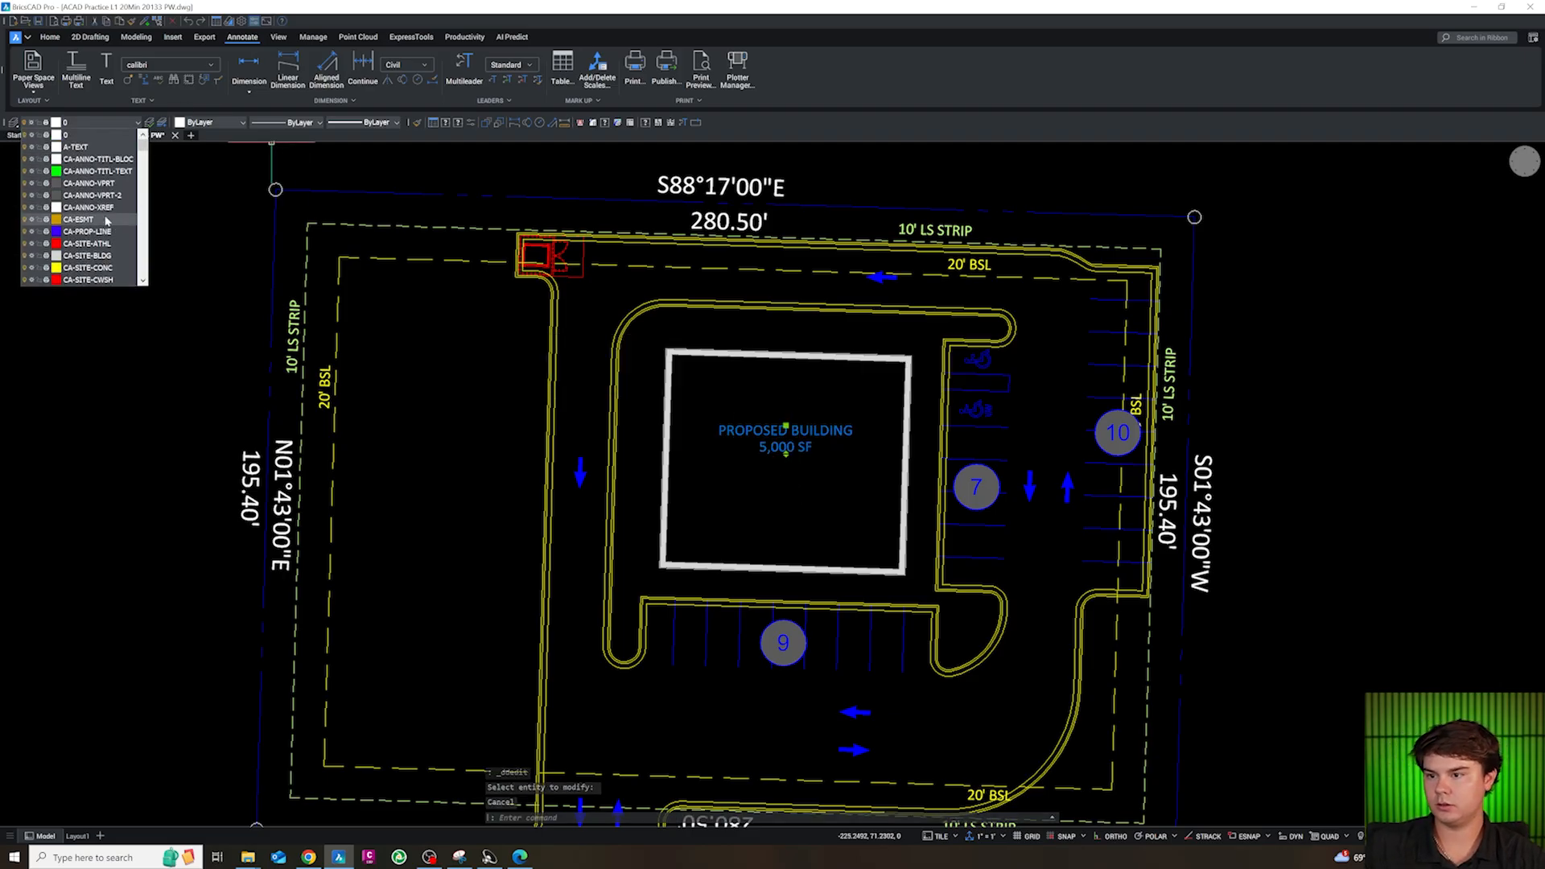
scroll(97, 177, down, 10)
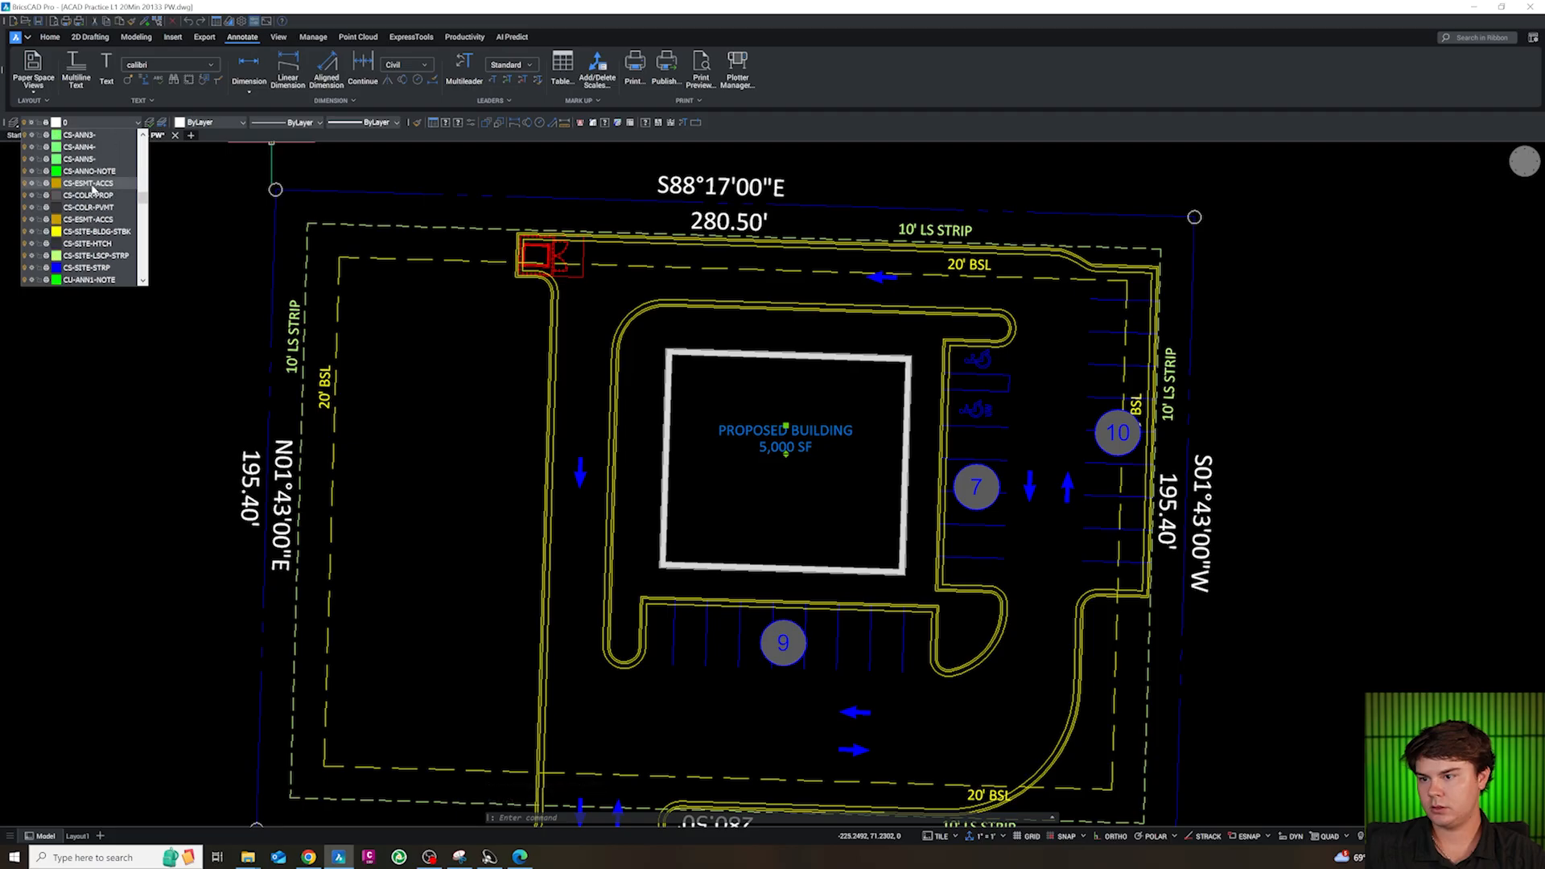
scroll(90, 230, down, 6)
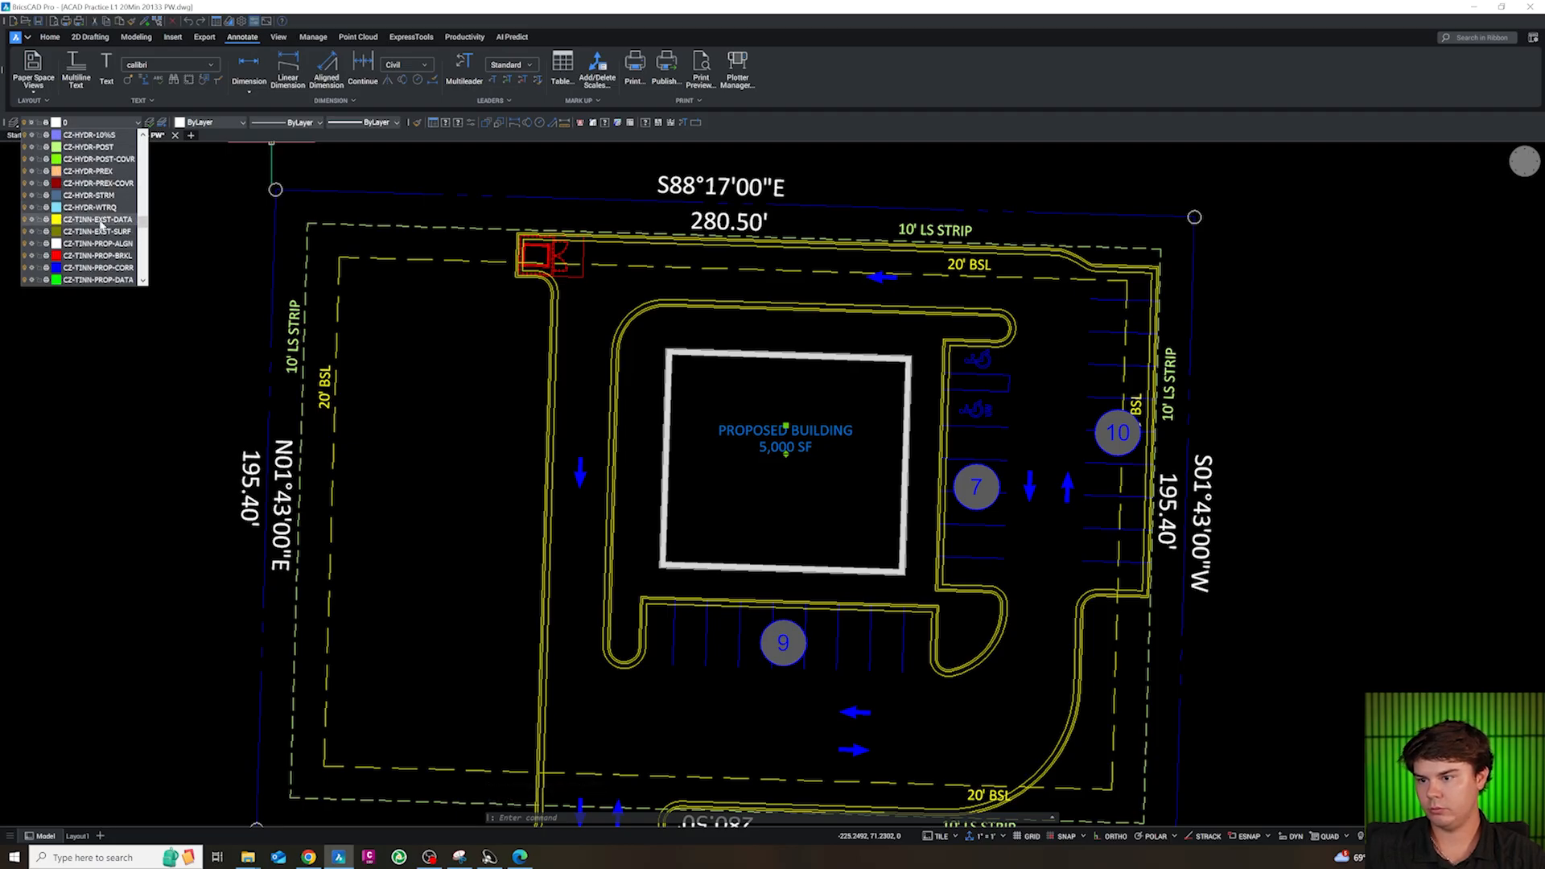
scroll(94, 248, up, 10)
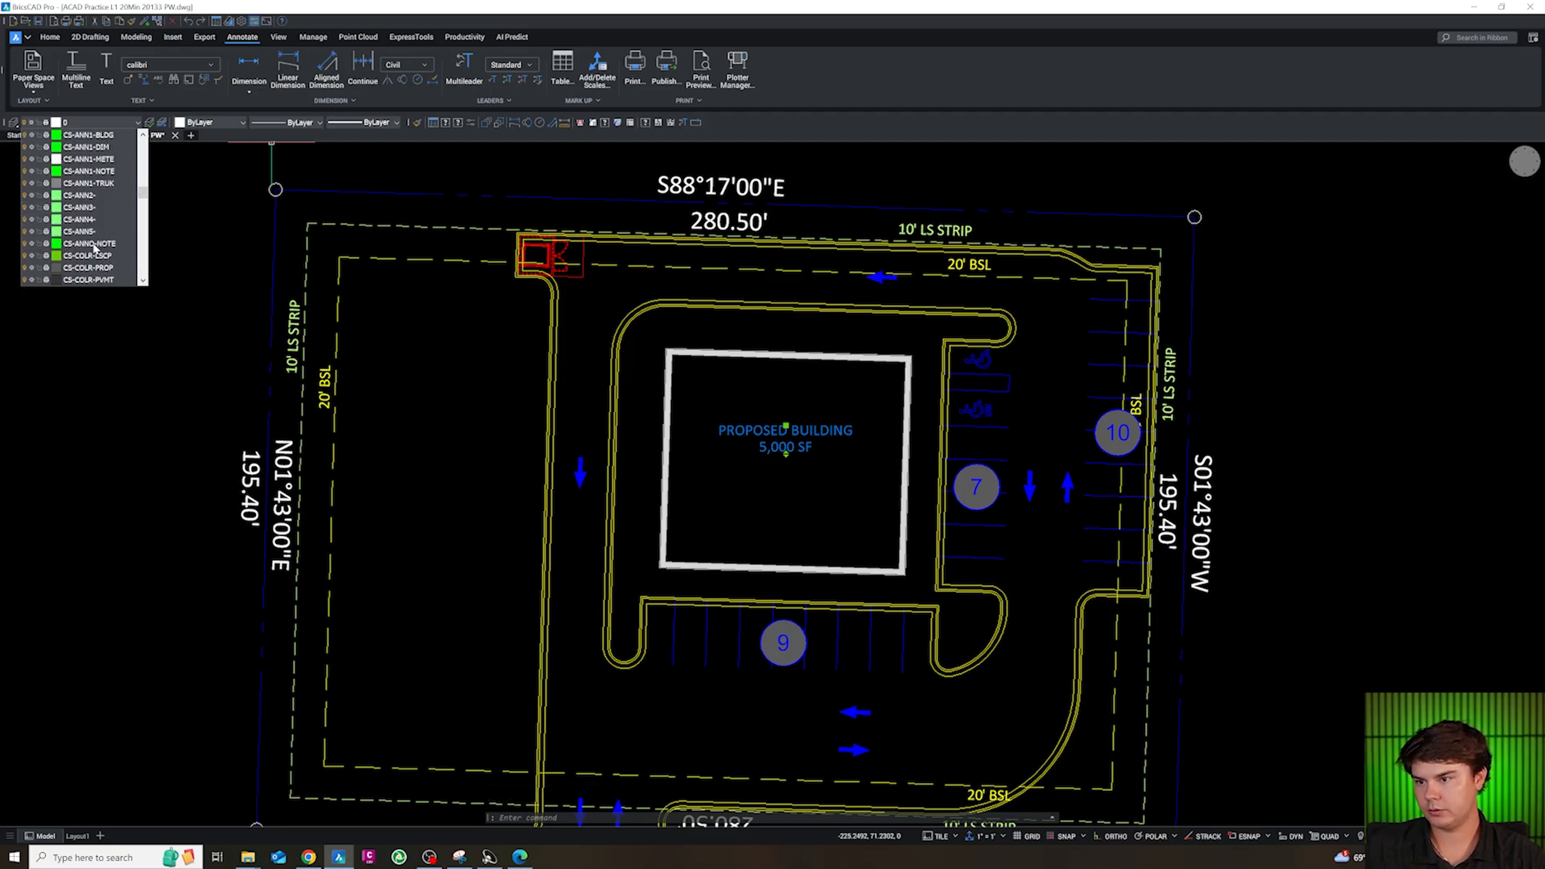
scroll(95, 249, up, 1)
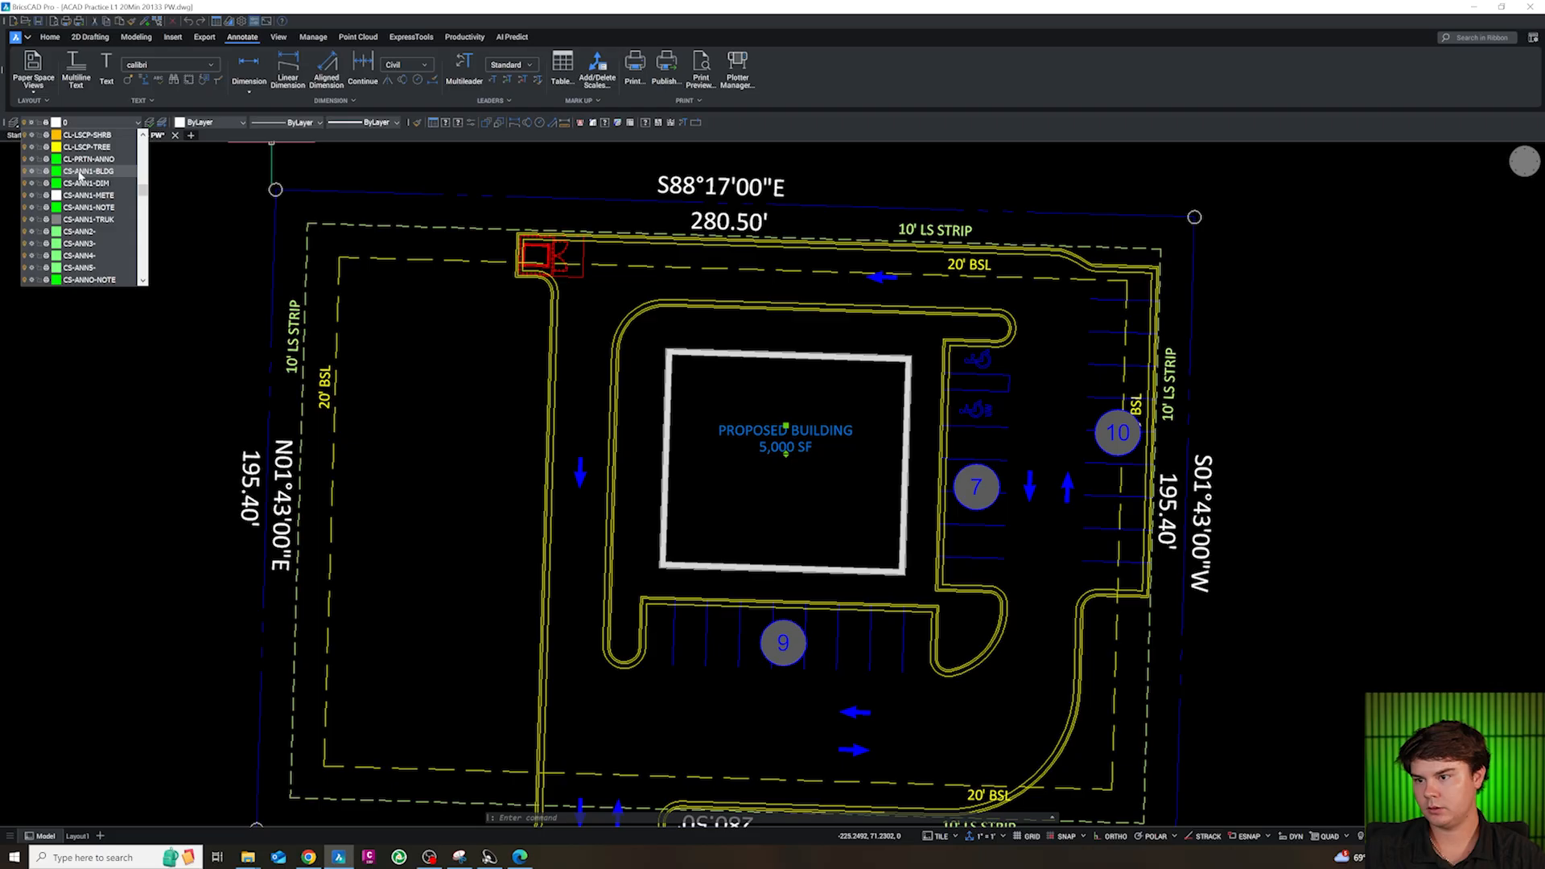
key(Escape)
mouse_move(801, 460)
scroll(801, 460, down, 6)
scroll(776, 394, up, 4)
key(Escape)
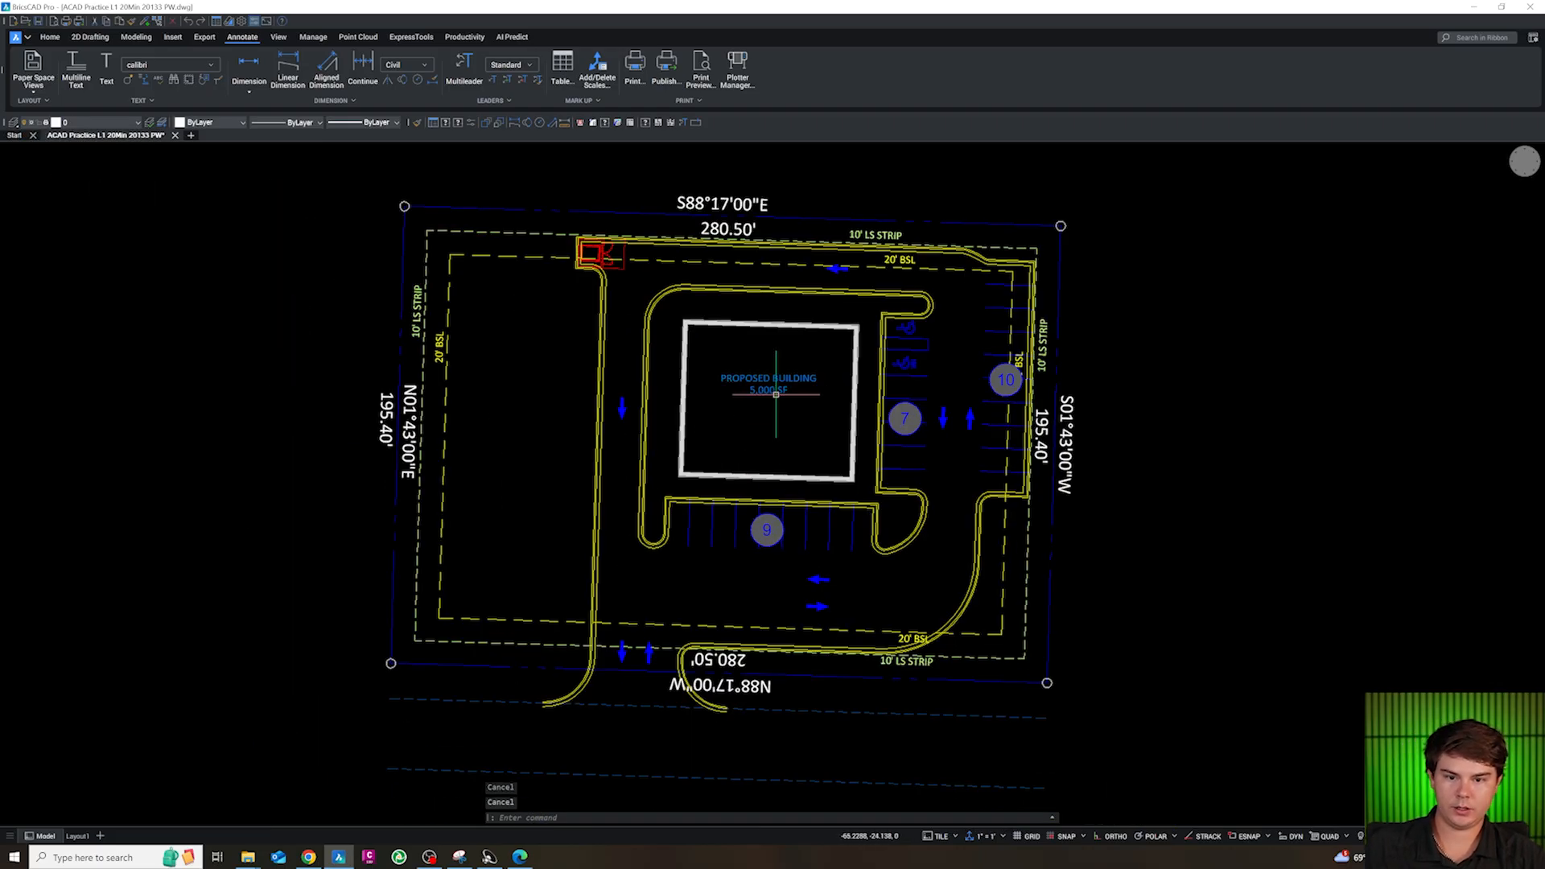
Copy the building label to a spot just inside the building's south wall
text(co)
key(space)
click(792, 418)
click(794, 493)
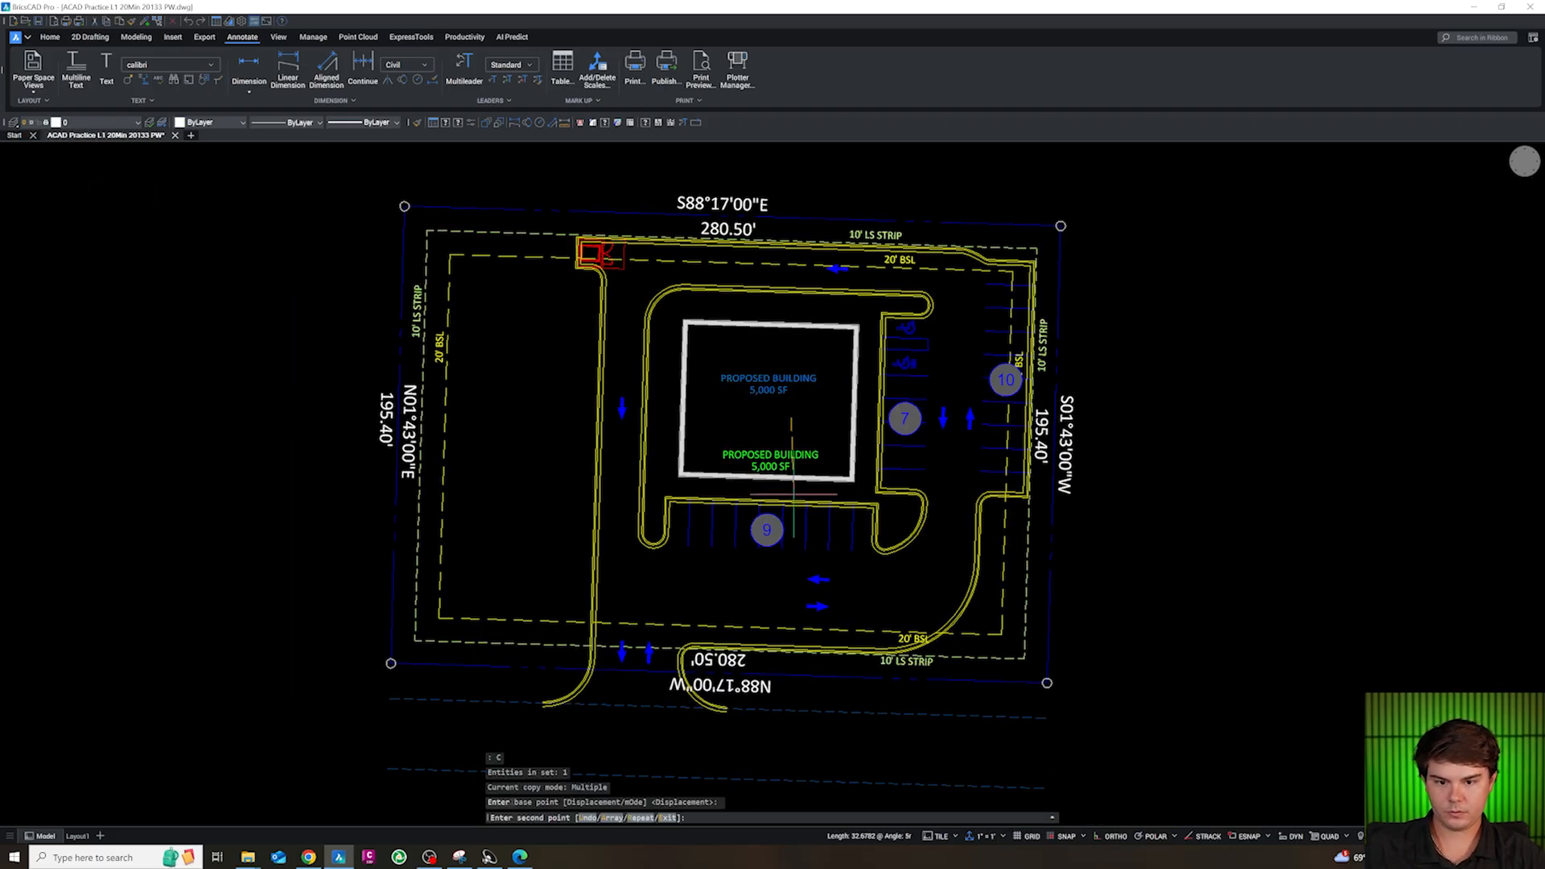
key(Escape)
Replace the copied label's text with 75' and move it slightly closer to the south wall
scroll(774, 471, up, 5)
click(774, 466)
key(Escape)
double_click(759, 449)
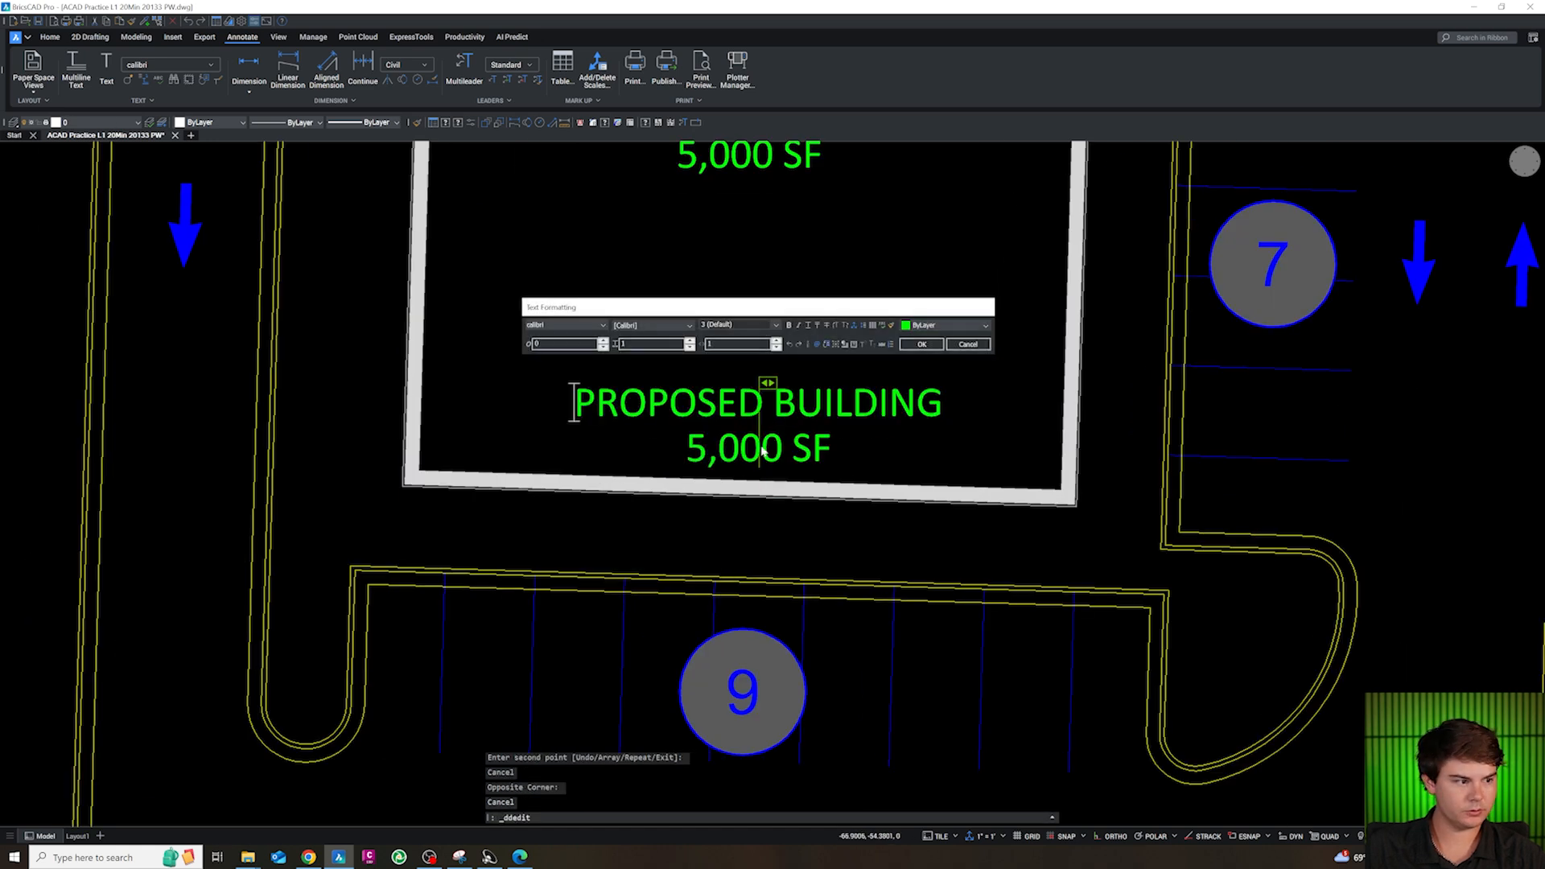
drag(823, 449, 619, 402)
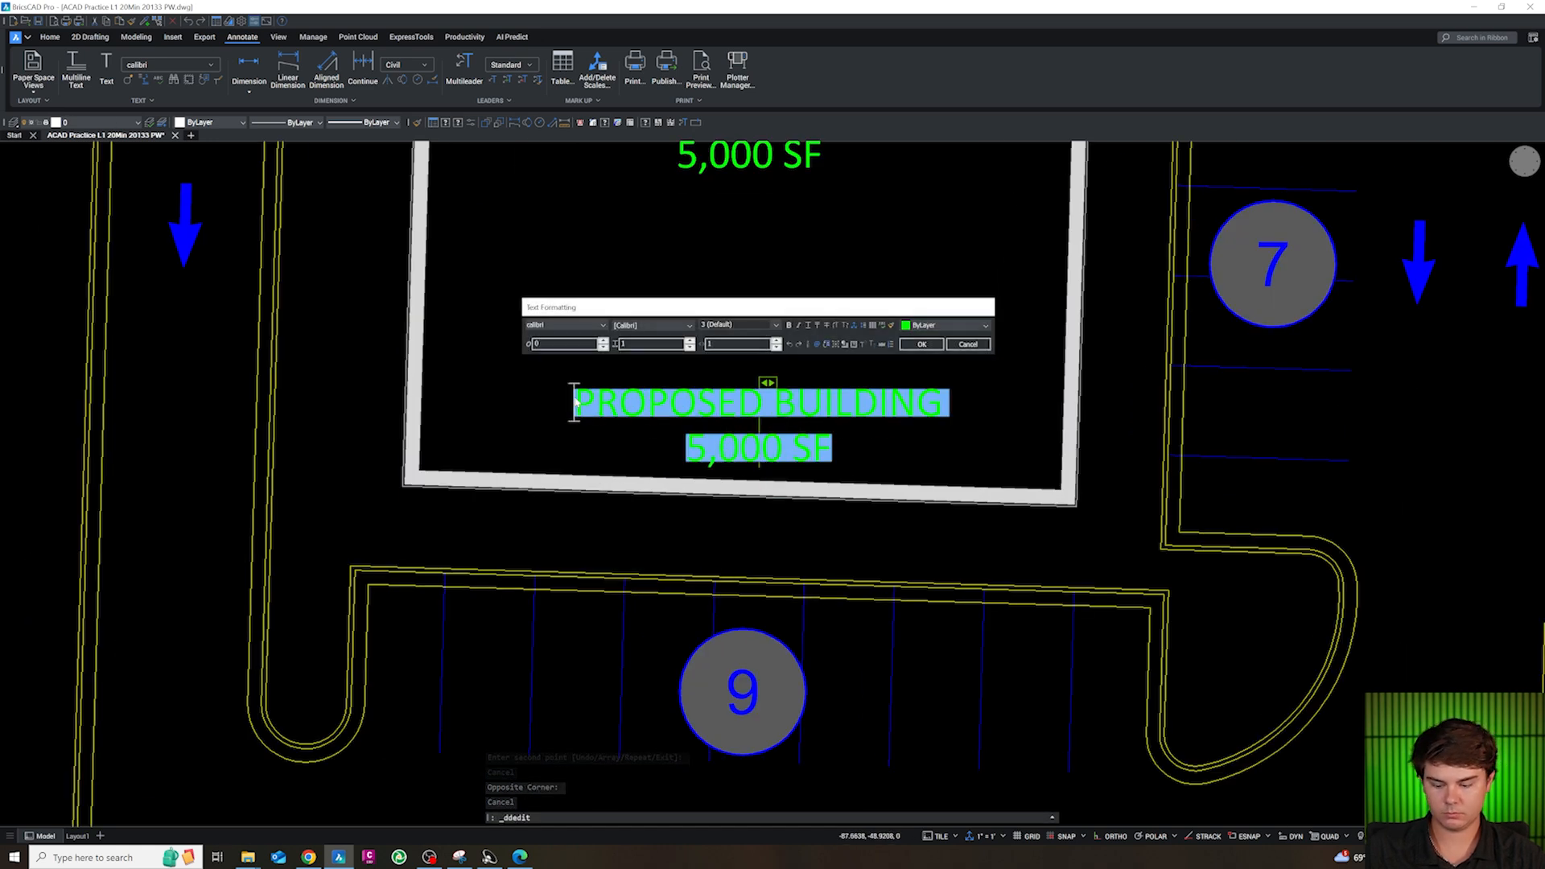
text(75')
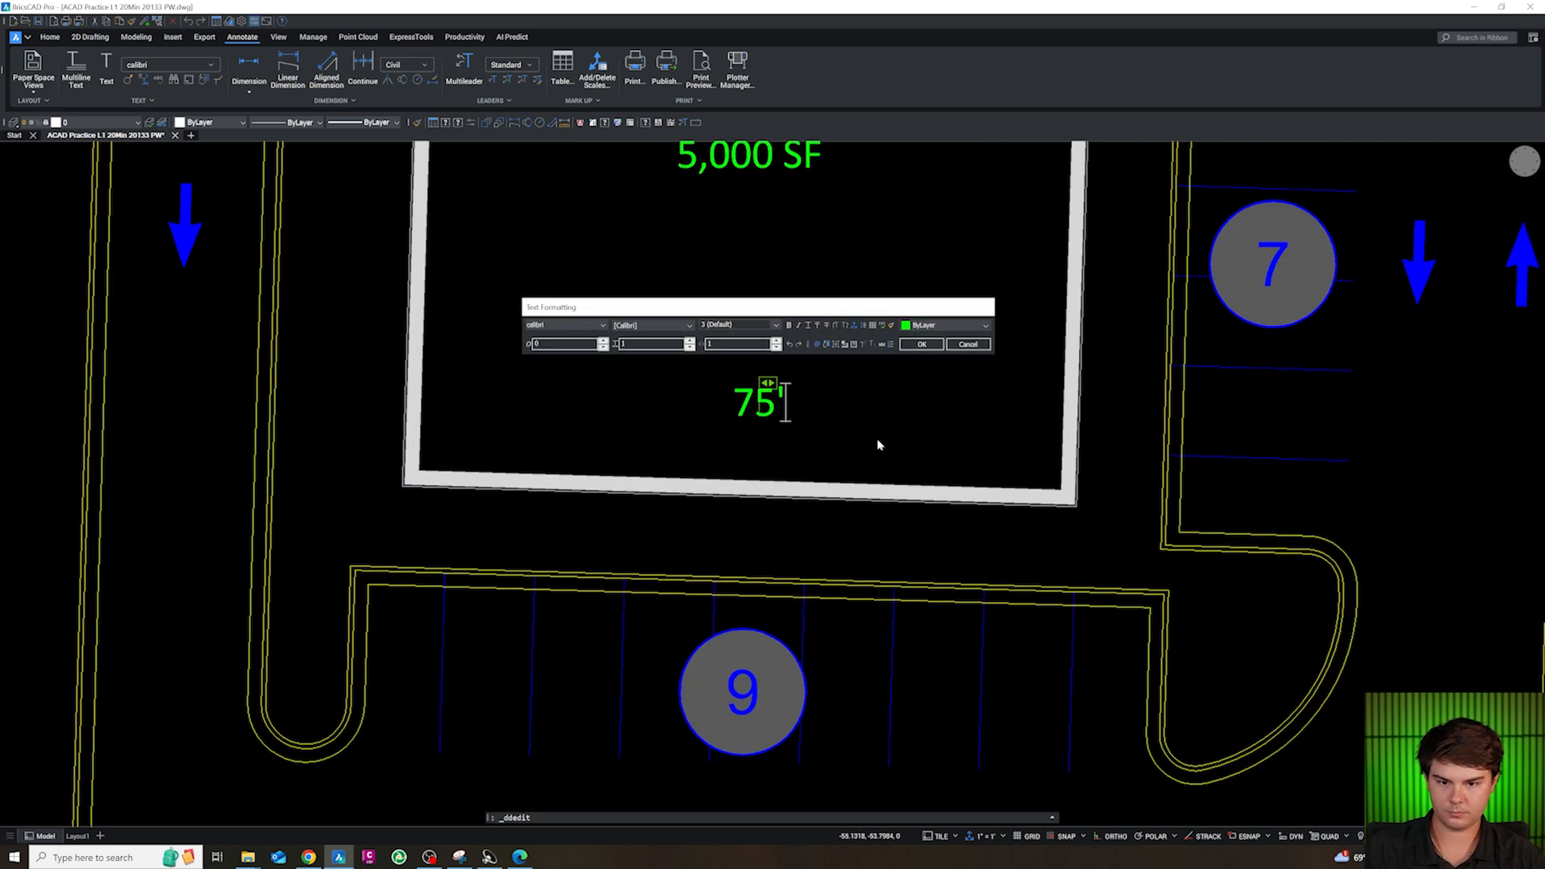
click(878, 445)
key(Escape)
click(777, 415)
key(Escape)
click(767, 398)
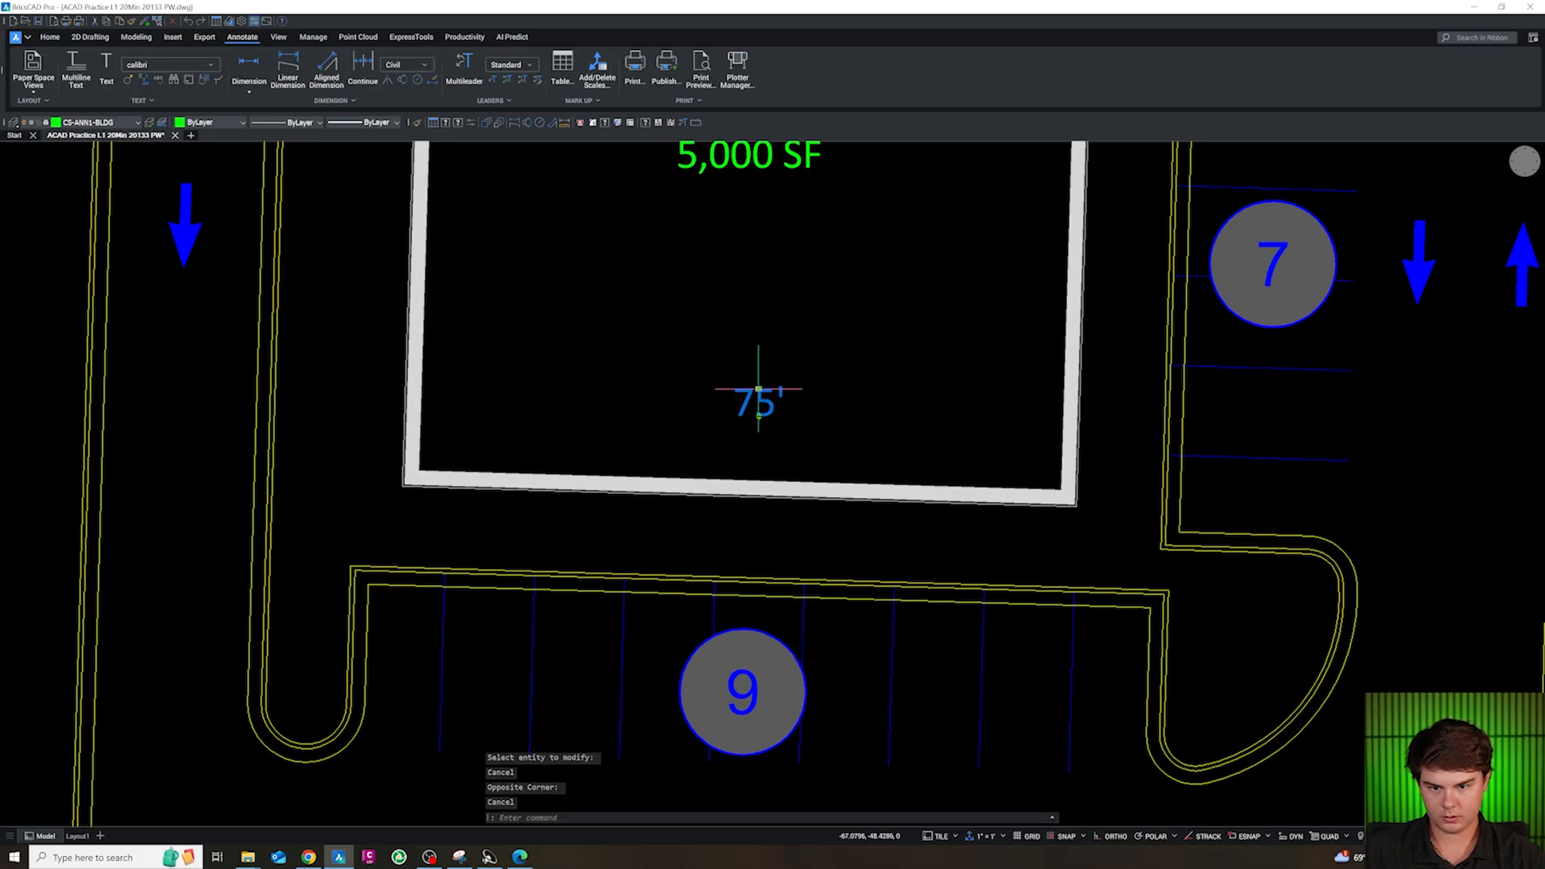
click(759, 390)
click(758, 442)
key(Escape)
Copy the 75' label to the inside of the building's east wall and change its text to 67'
text(c)
key(Return)
click(804, 449)
scroll(904, 359, down, 3)
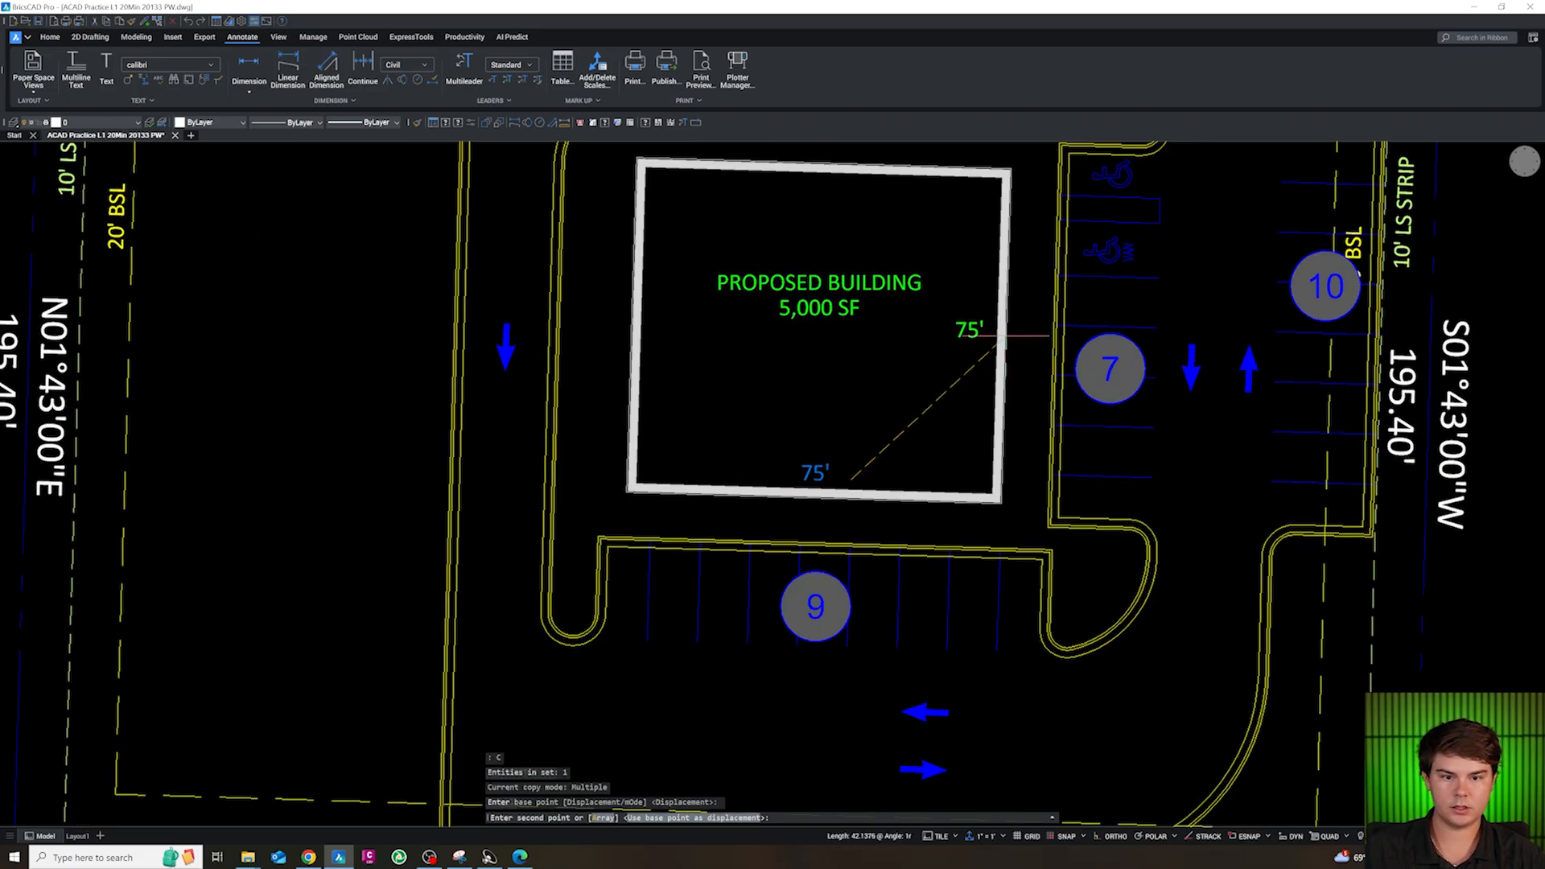
click(998, 354)
key(Escape)
double_click(976, 346)
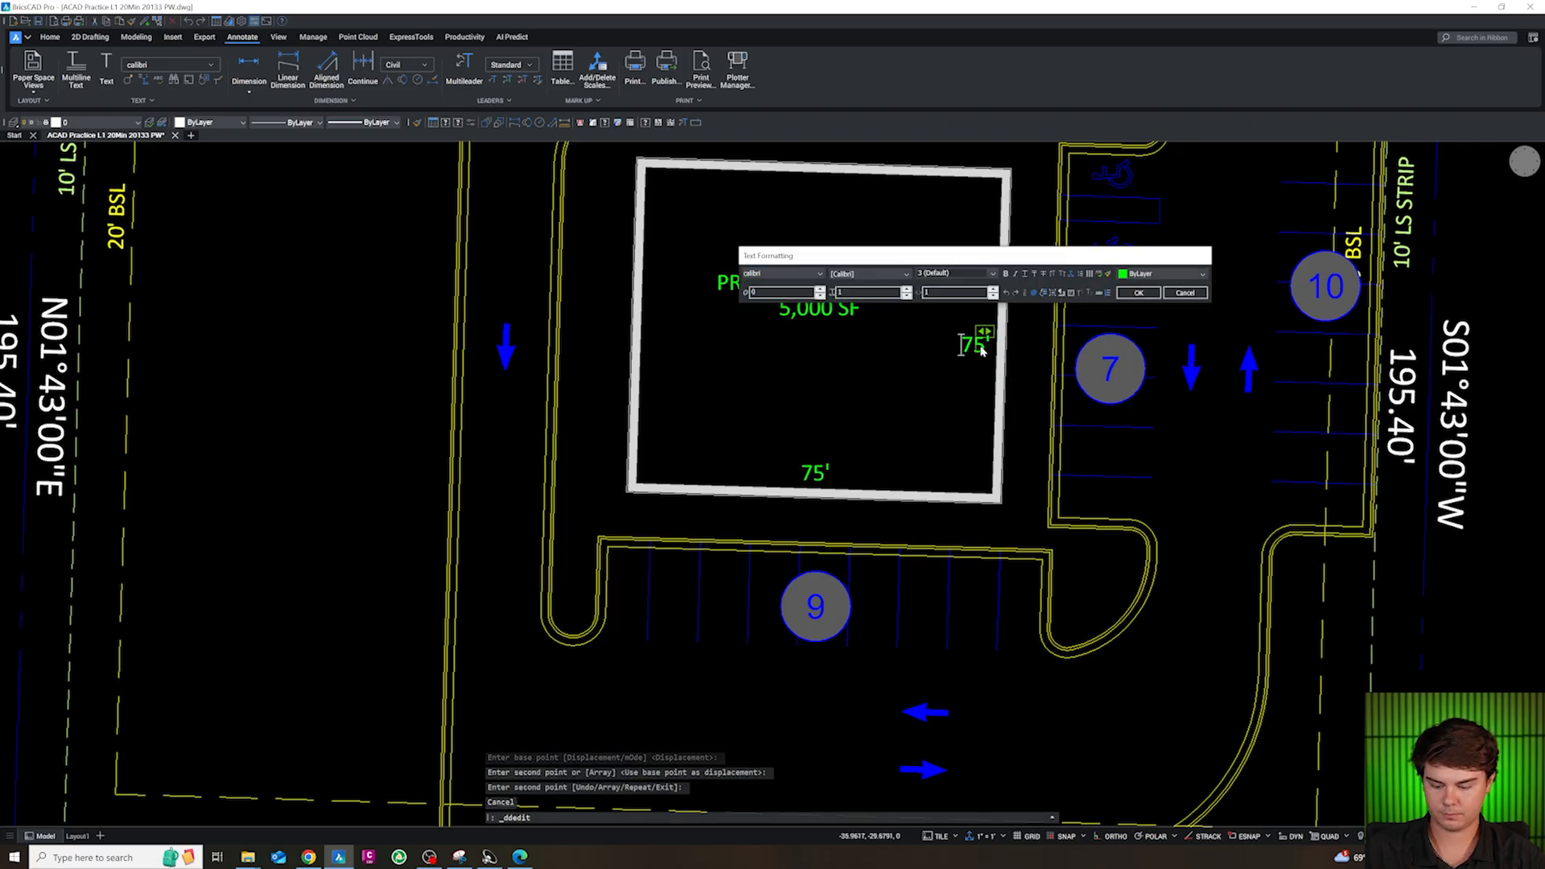
click(983, 439)
key(Escape)
Copy the 67' label from the east wall to the inside of the building's west wall
click(975, 352)
text(c)
key(Return)
click(975, 371)
click(661, 361)
key(Escape)
Copy the 75' label from the south wall to the inside of the building's north wall
text(c)
key(Return)
click(883, 472)
click(889, 186)
key(Escape)
Copy a linear dimension from the block library and paste it near the ends of the south row's eastern stall stripes
scroll(825, 306, down, 6)
scroll(825, 306, down, 3)
scroll(692, 473, up, 5)
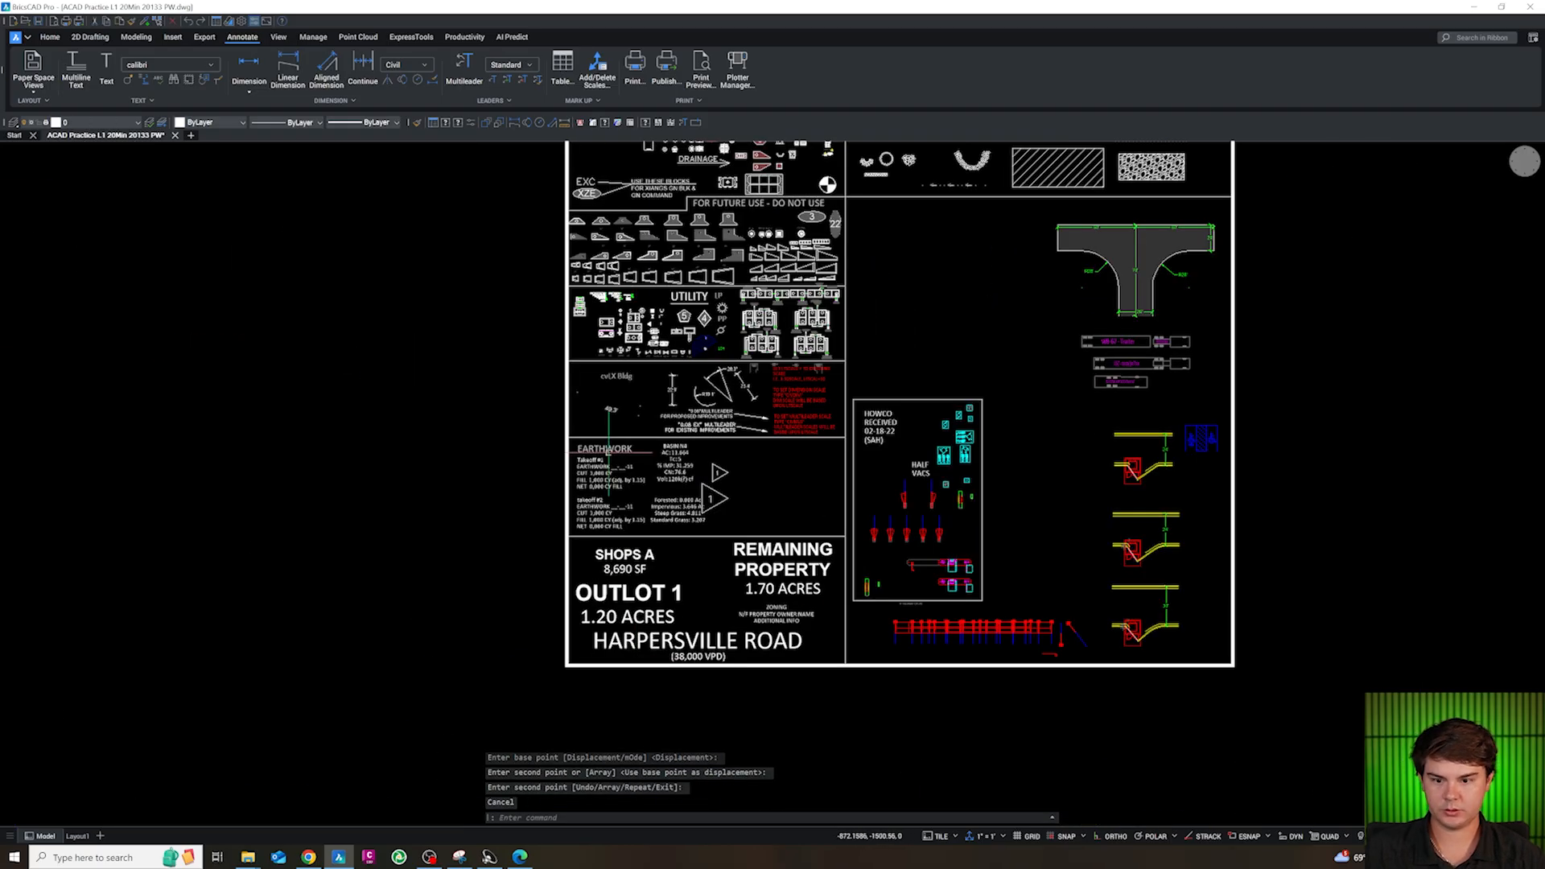
scroll(652, 403, up, 4)
key(Escape)
click(713, 366)
key(ctrl+c)
scroll(728, 377, down, 5)
scroll(959, 164, up, 6)
scroll(983, 476, down, 3)
scroll(997, 288, up, 8)
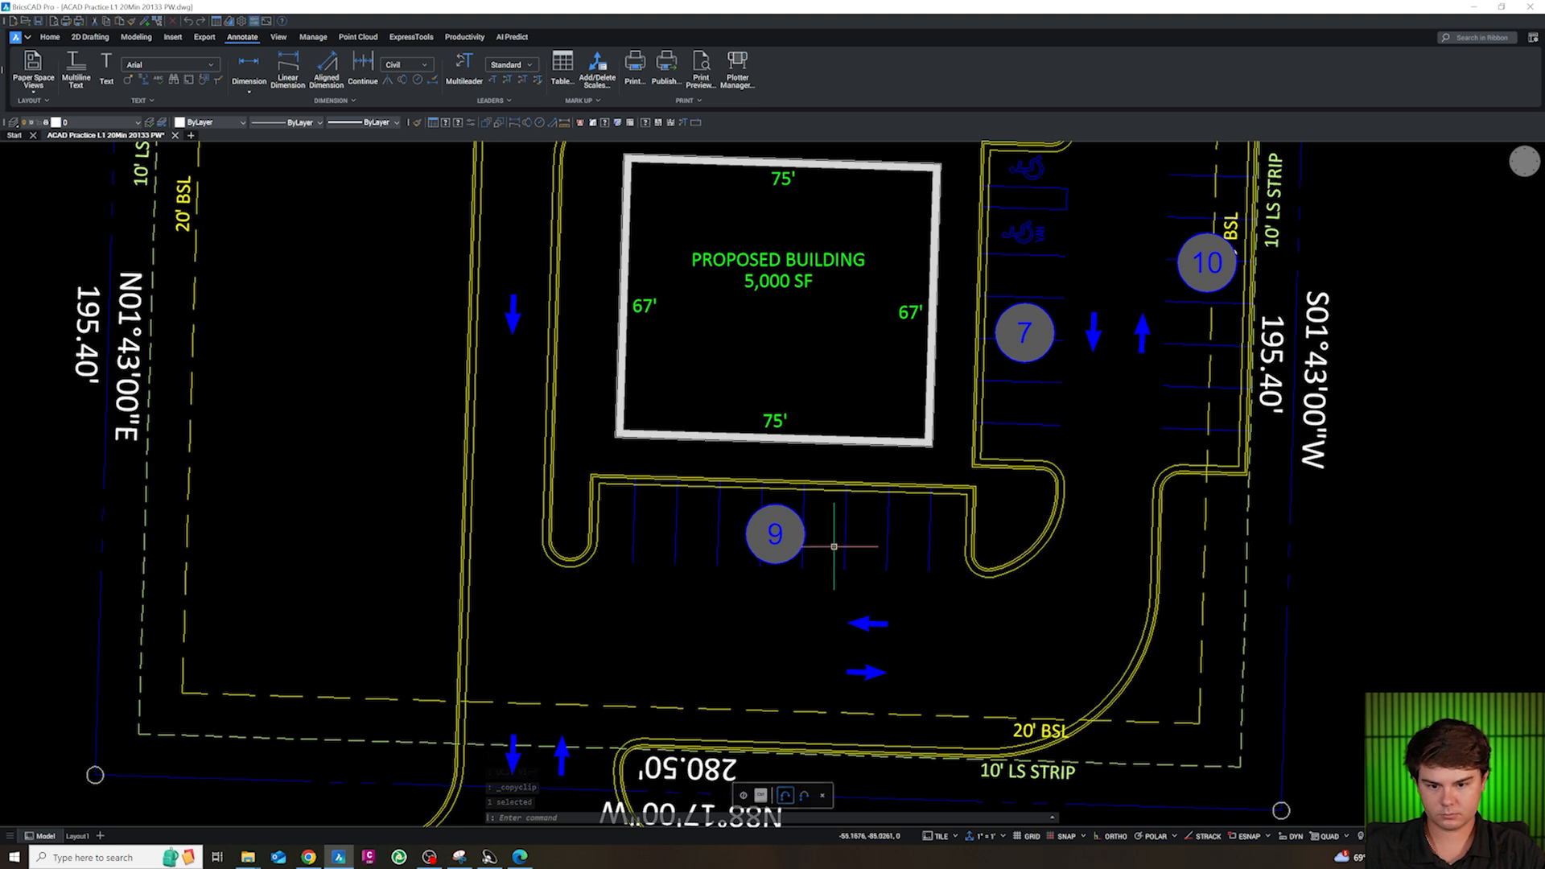
key(ctrl+v)
scroll(929, 592, up, 3)
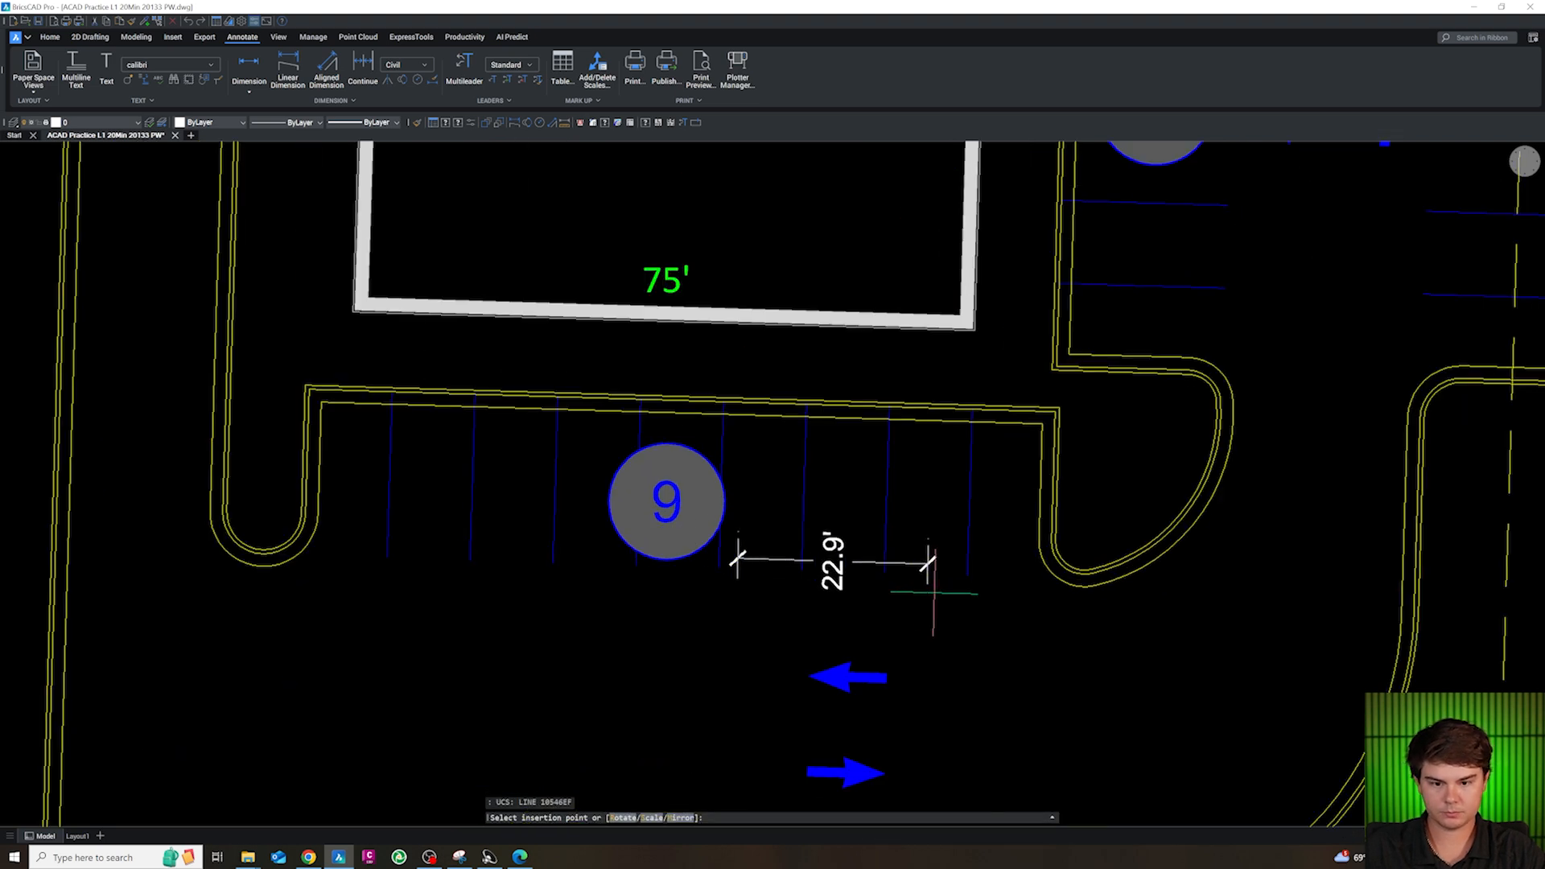
click(1000, 586)
Stretch the pasted dimension's ends to the endpoints of the two easternmost stripes in the south row and centre its text
click(995, 534)
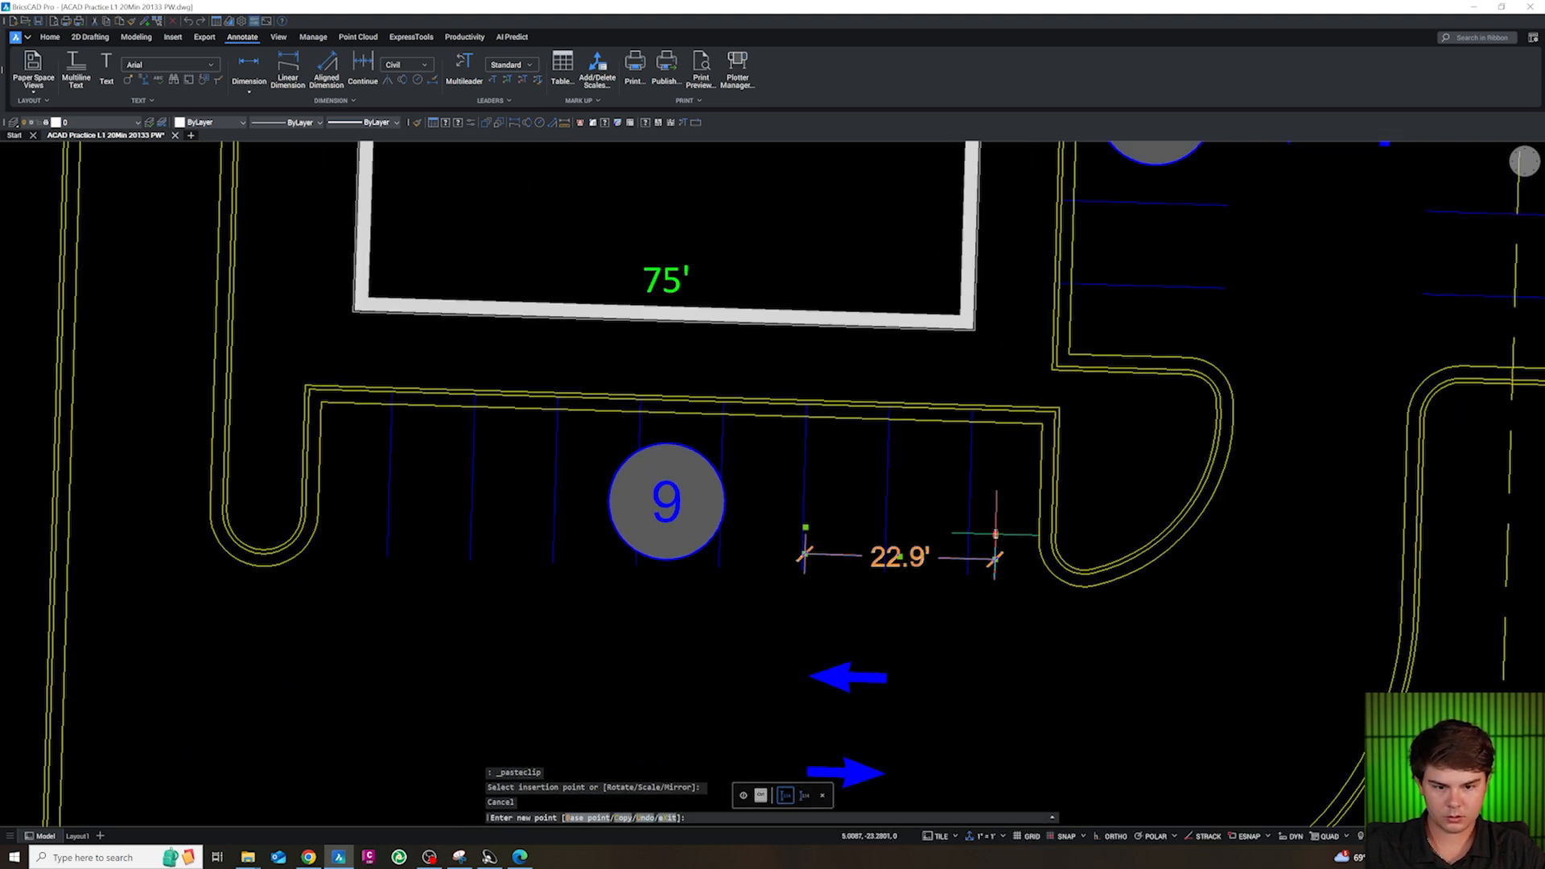
shift+right_click(970, 575)
key(e)
click(968, 577)
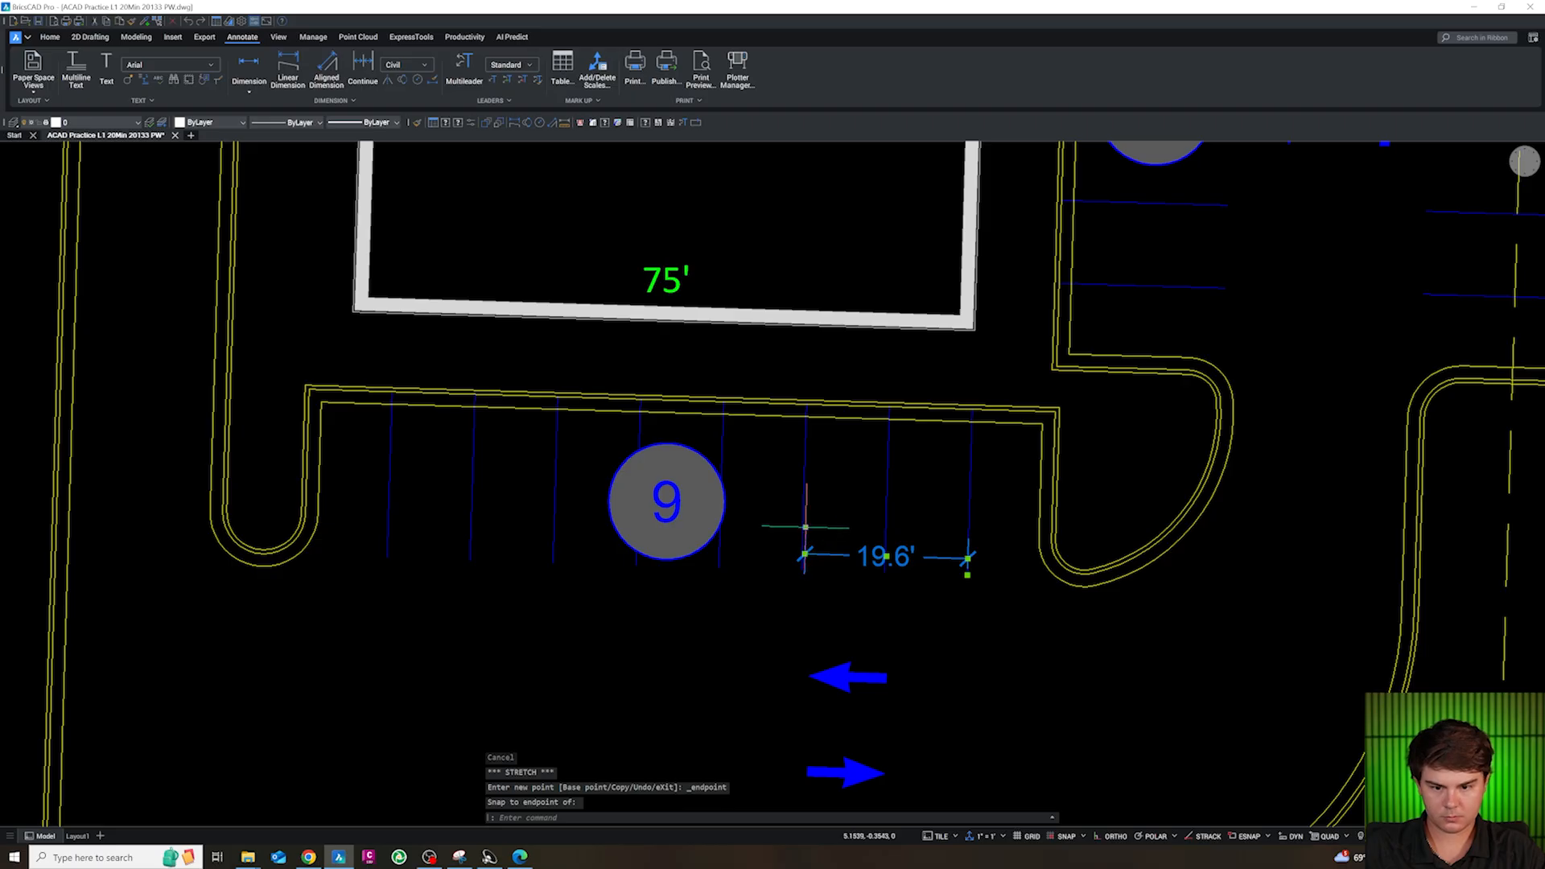
click(806, 527)
shift+right_click(886, 565)
key(e)
click(886, 573)
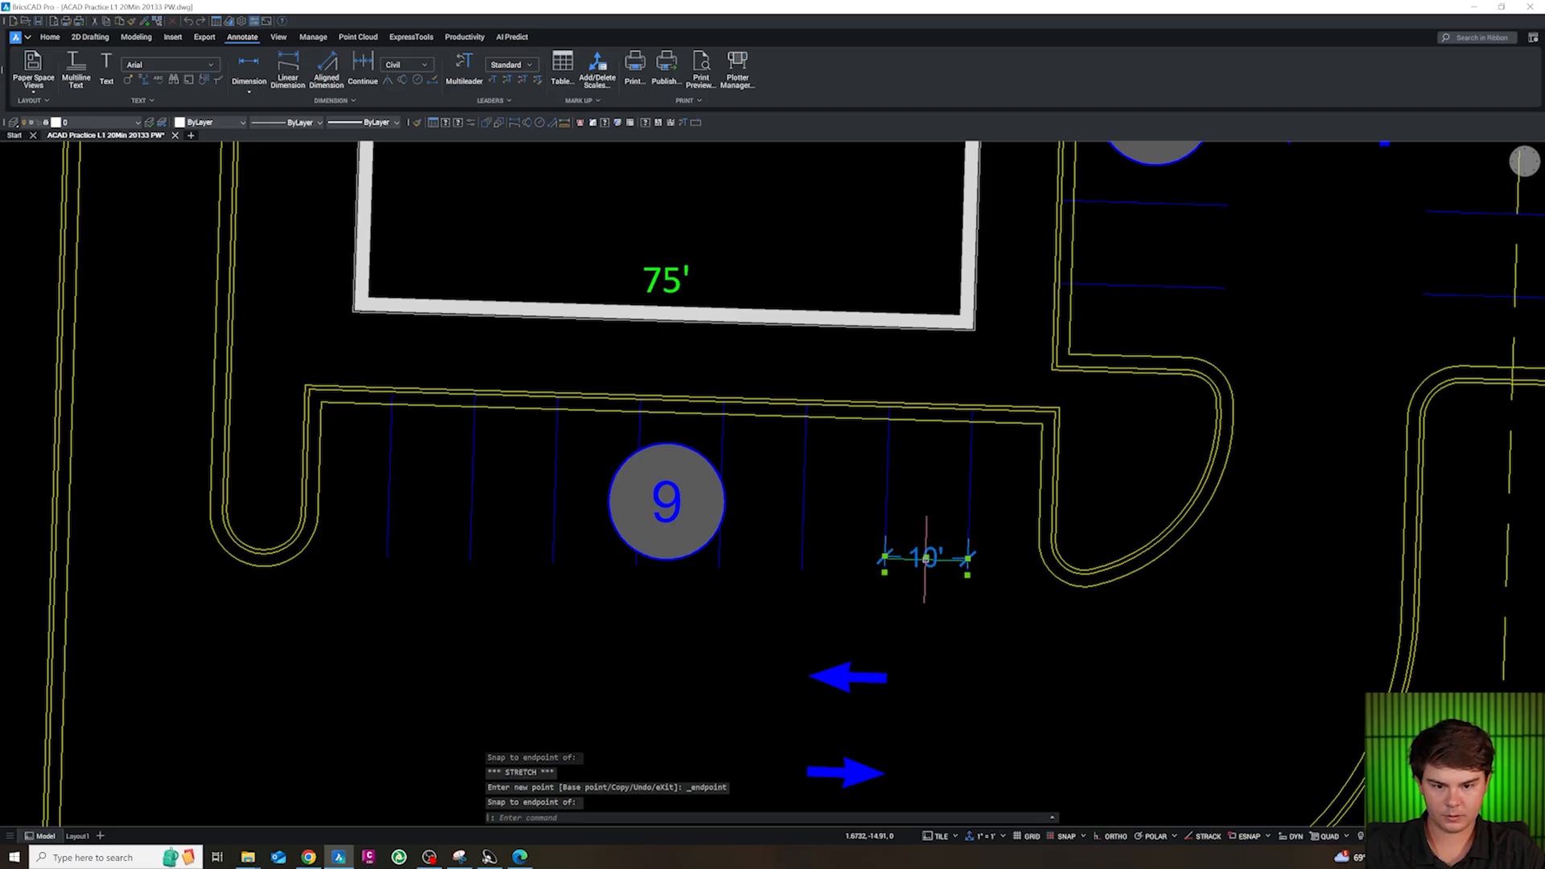
click(927, 558)
key(Escape)
key(Escape)
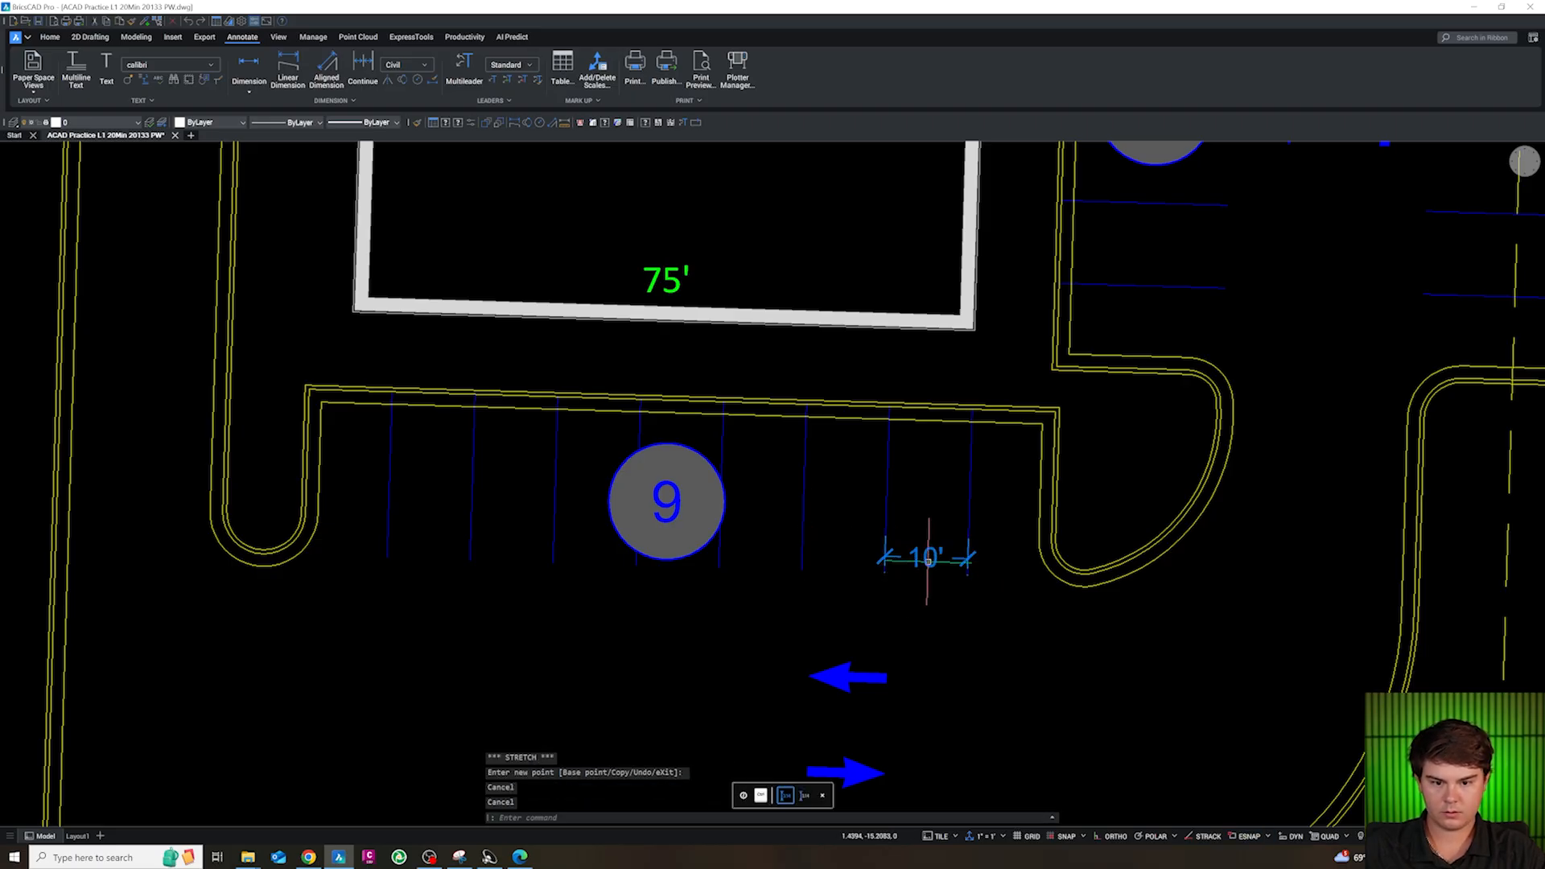
Put the stall-width dimension on the CS-ANN1-DIM layer
click(121, 122)
scroll(108, 219, down, 5)
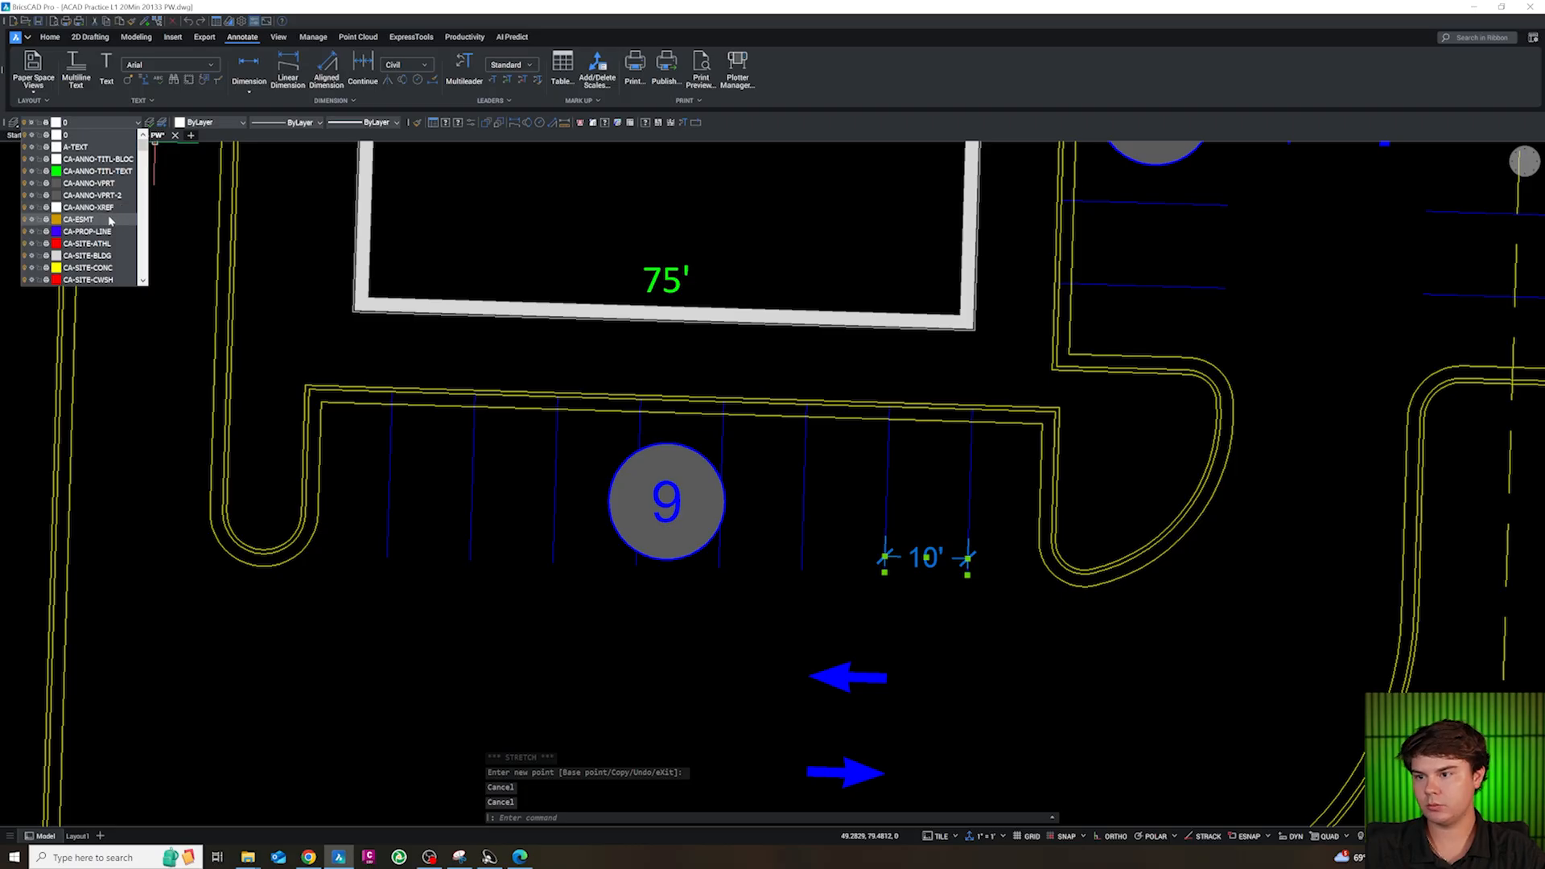
scroll(103, 224, down, 1)
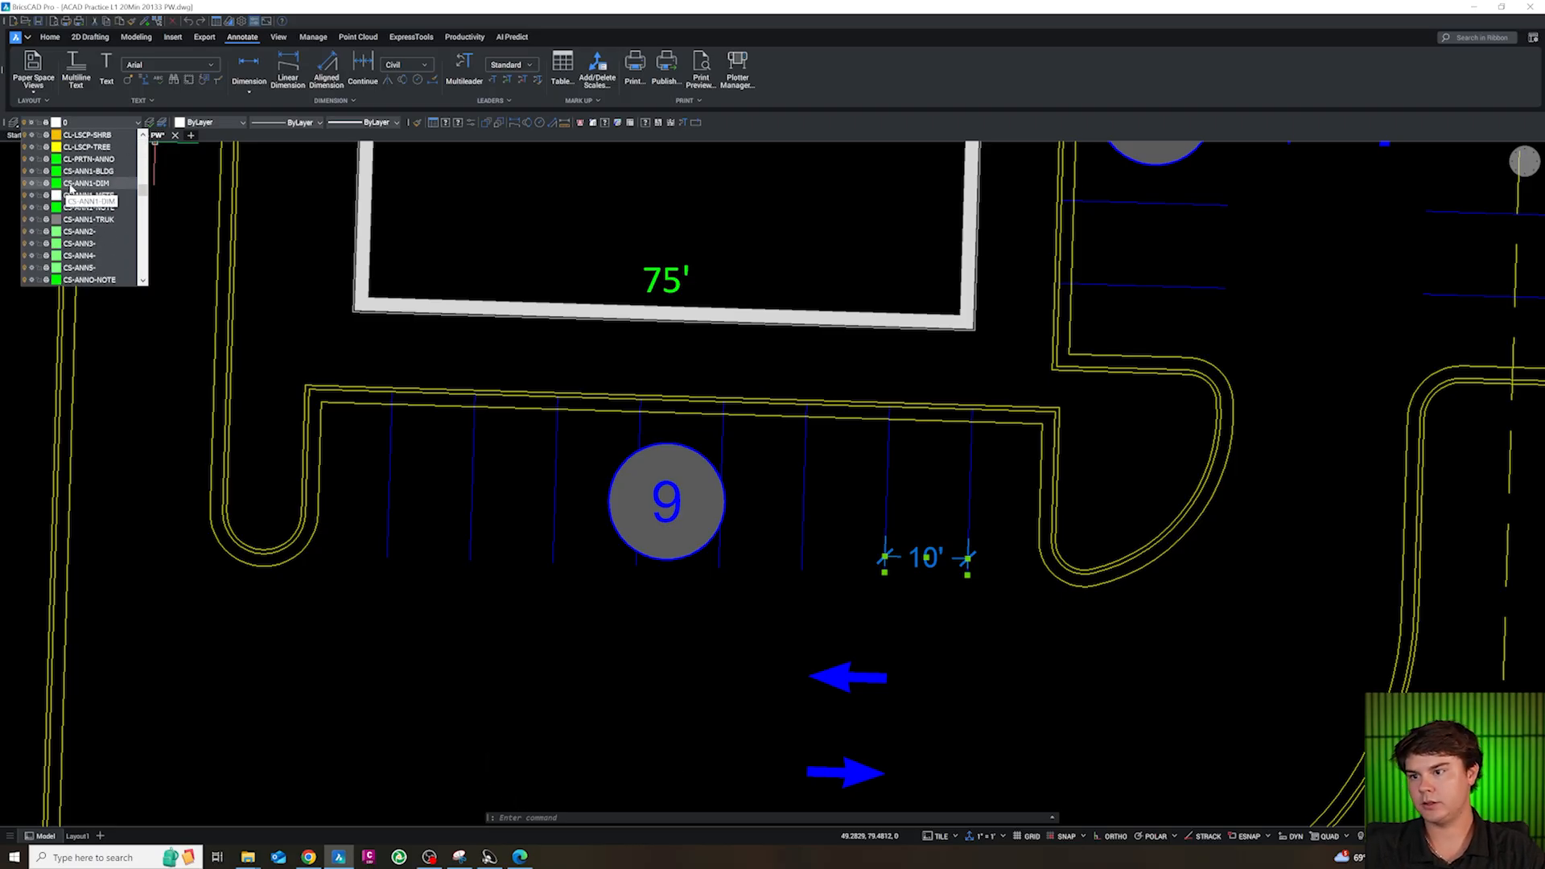
click(71, 185)
key(Escape)
Copy the stall-width dimension into the drive aisle just southeast of the south stall row
click(926, 564)
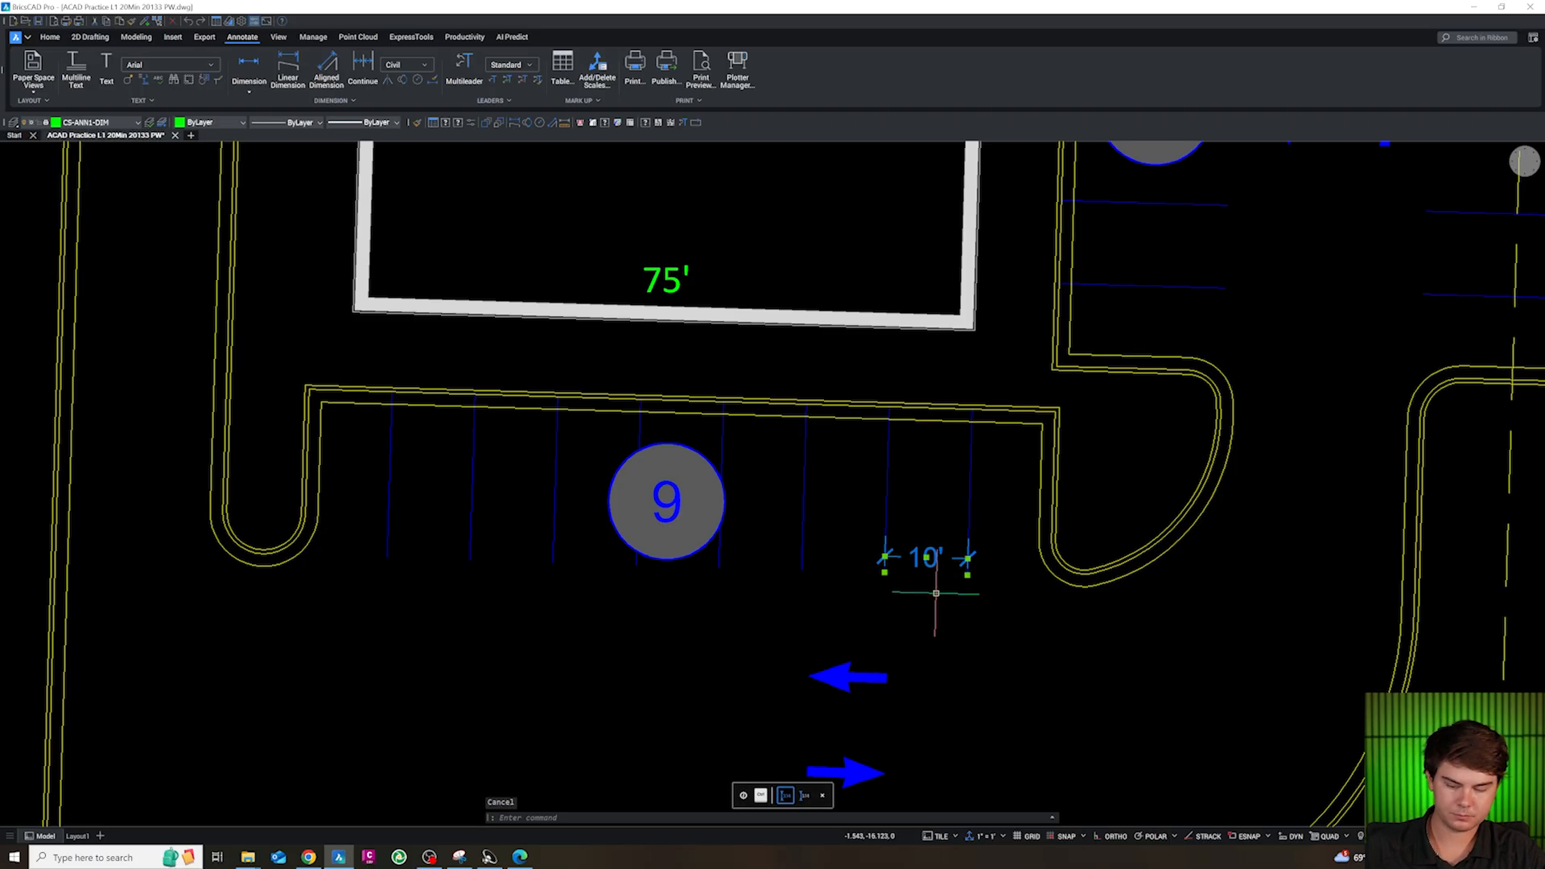
text(co)
key(space)
click(942, 603)
click(998, 698)
key(Escape)
Rotate the copied dimension so it runs parallel to the south row's stall stripes
click(1001, 664)
click(965, 634)
text(ro)
key(space)
click(993, 648)
click(921, 646)
key(Escape)
Stretch the rotated dimension to both endpoints of the south row's easternmost stripe to dimension the stall depth
click(1003, 669)
click(1013, 616)
shift+right_click(976, 420)
key(e)
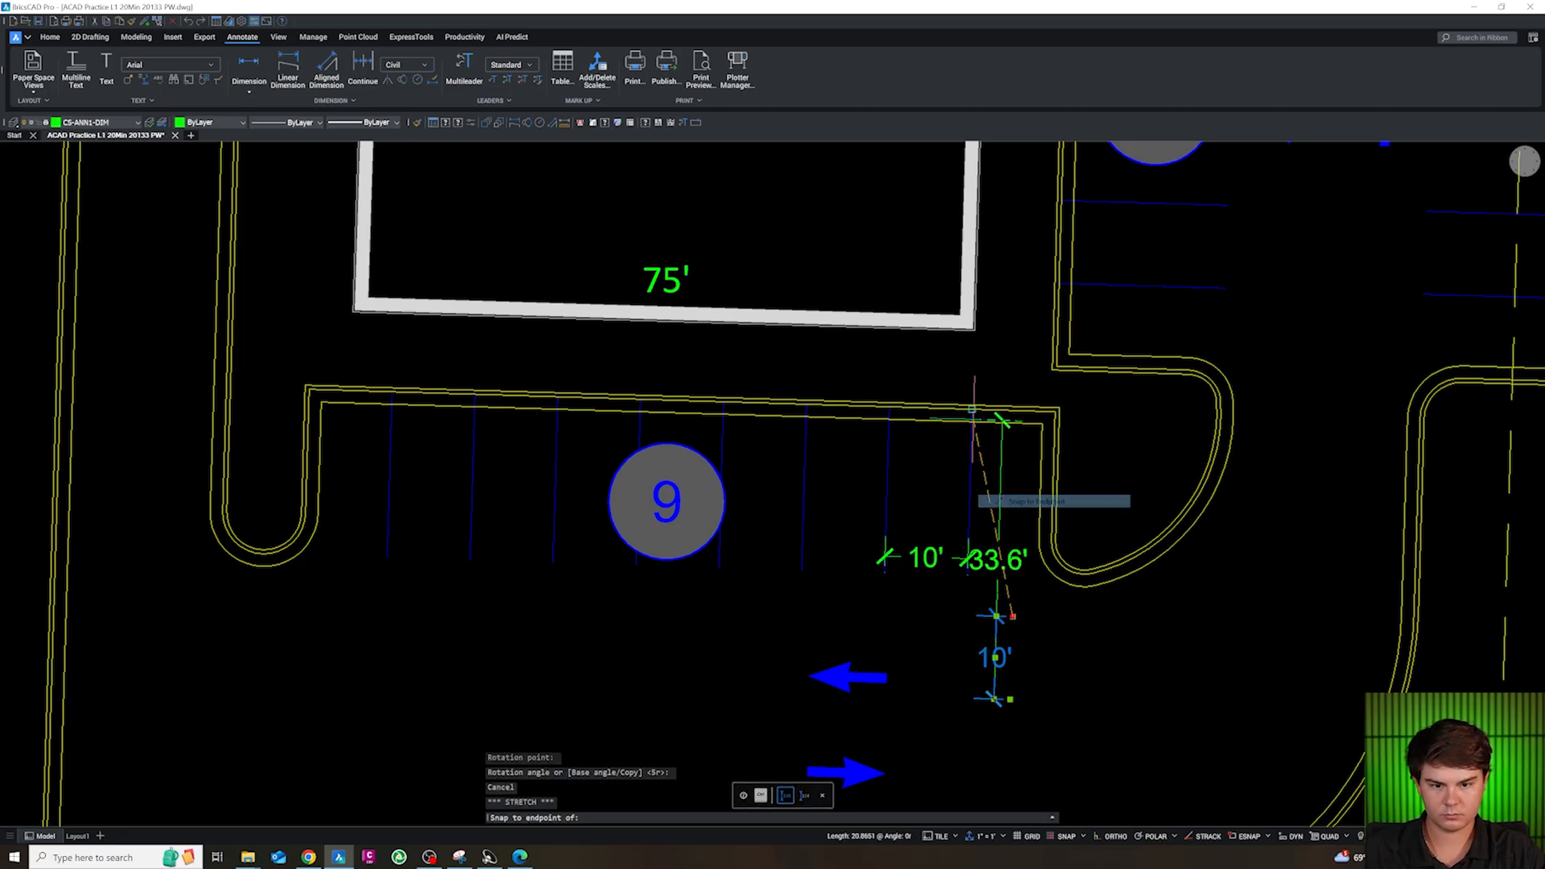
click(974, 414)
click(1002, 699)
shift+right_click(995, 613)
key(e)
click(997, 575)
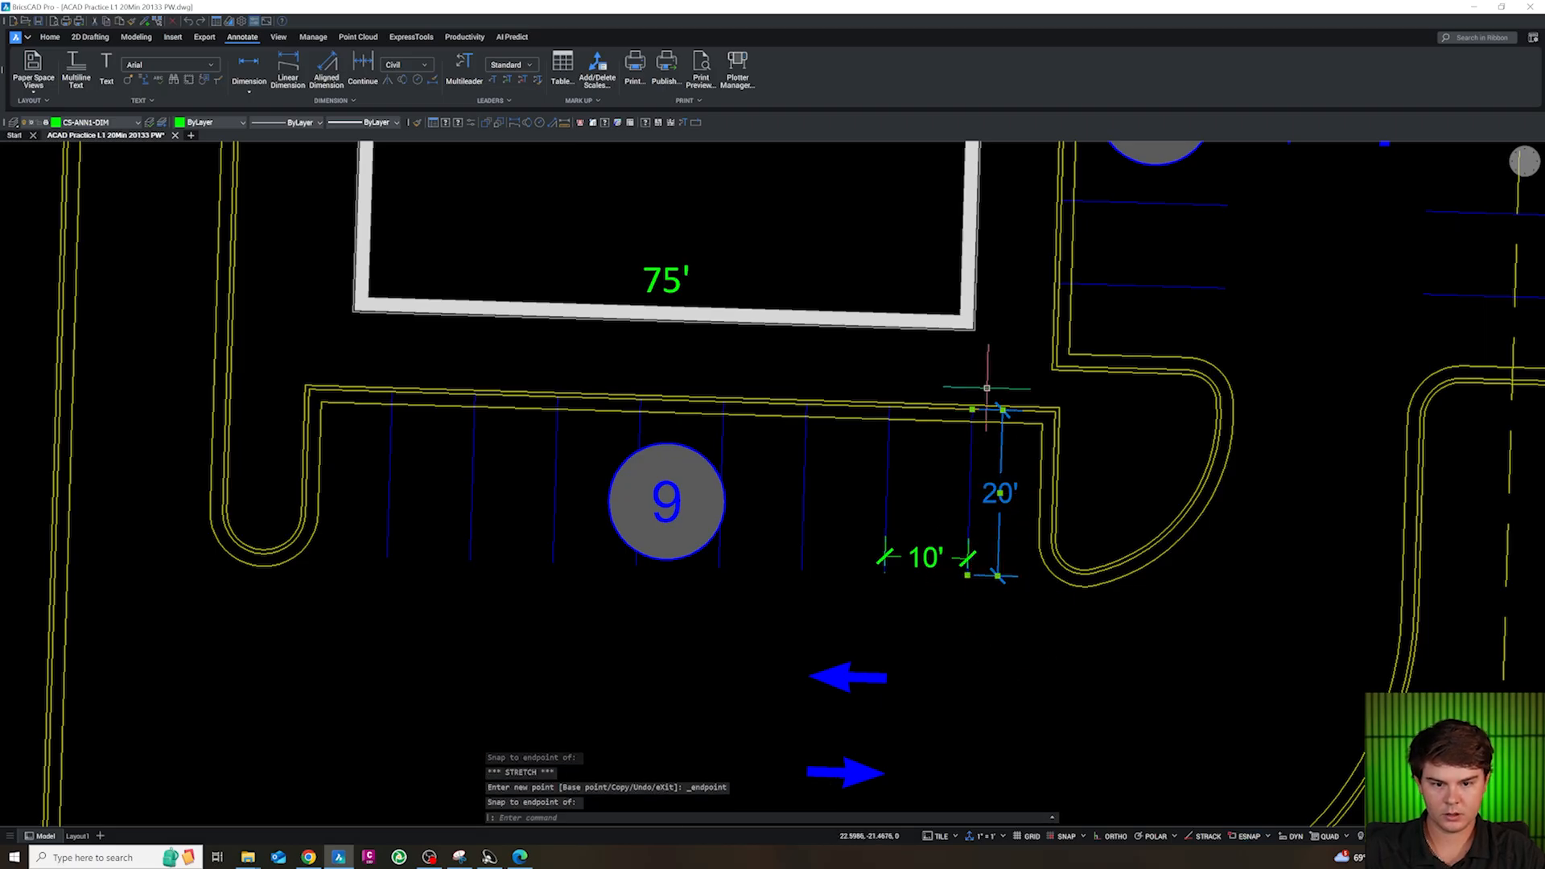
Examine which curb line the stall-depth dimension's north end snaps to
scroll(990, 394, up, 4)
scroll(917, 424, up, 1)
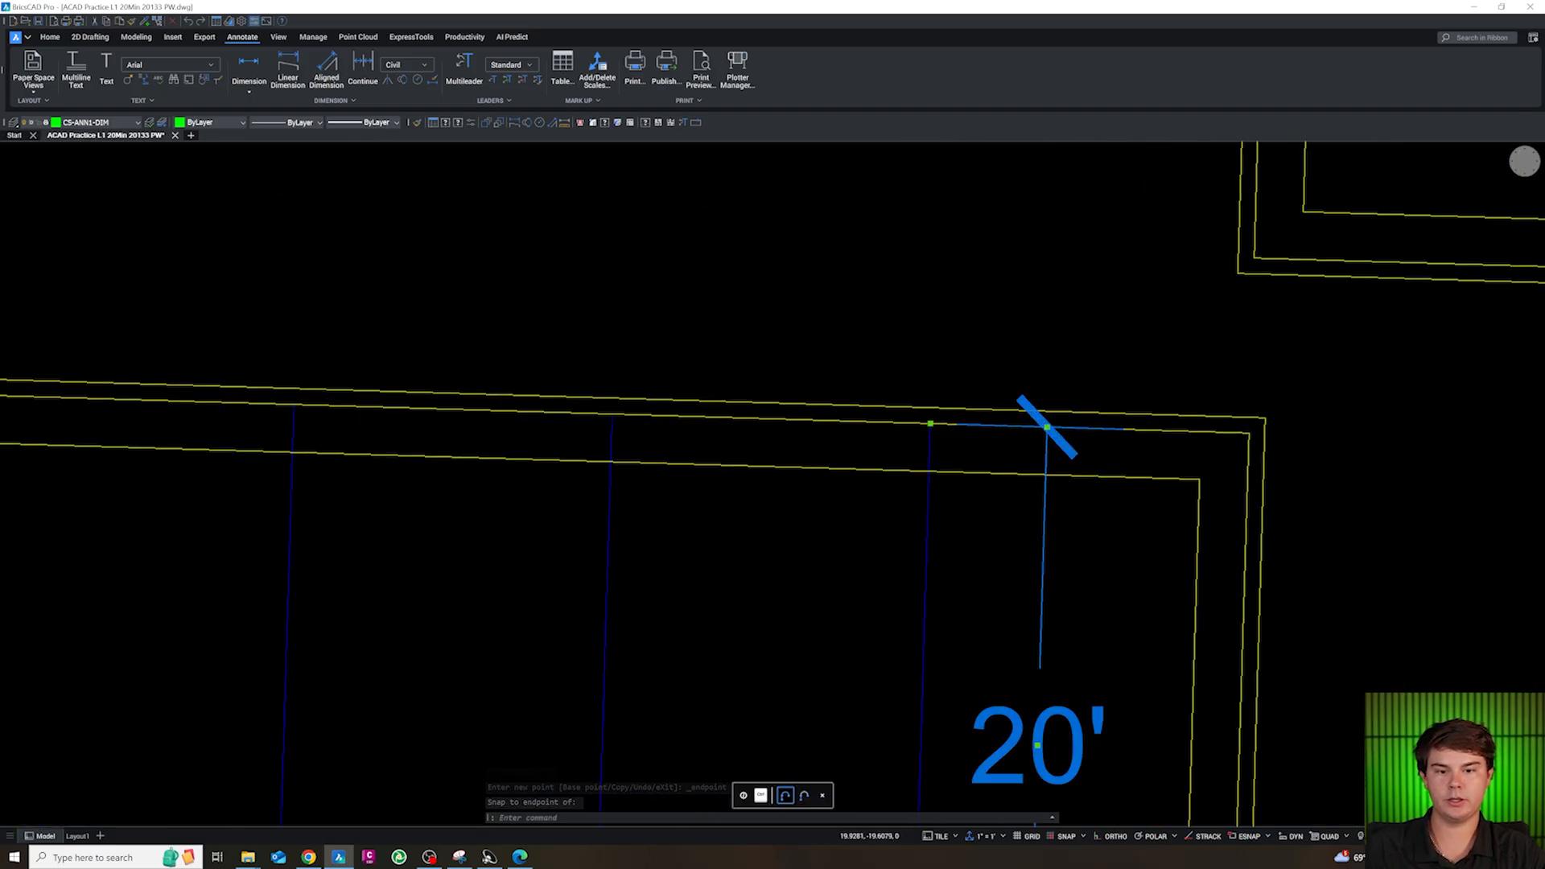
key(Escape)
key(Escape)
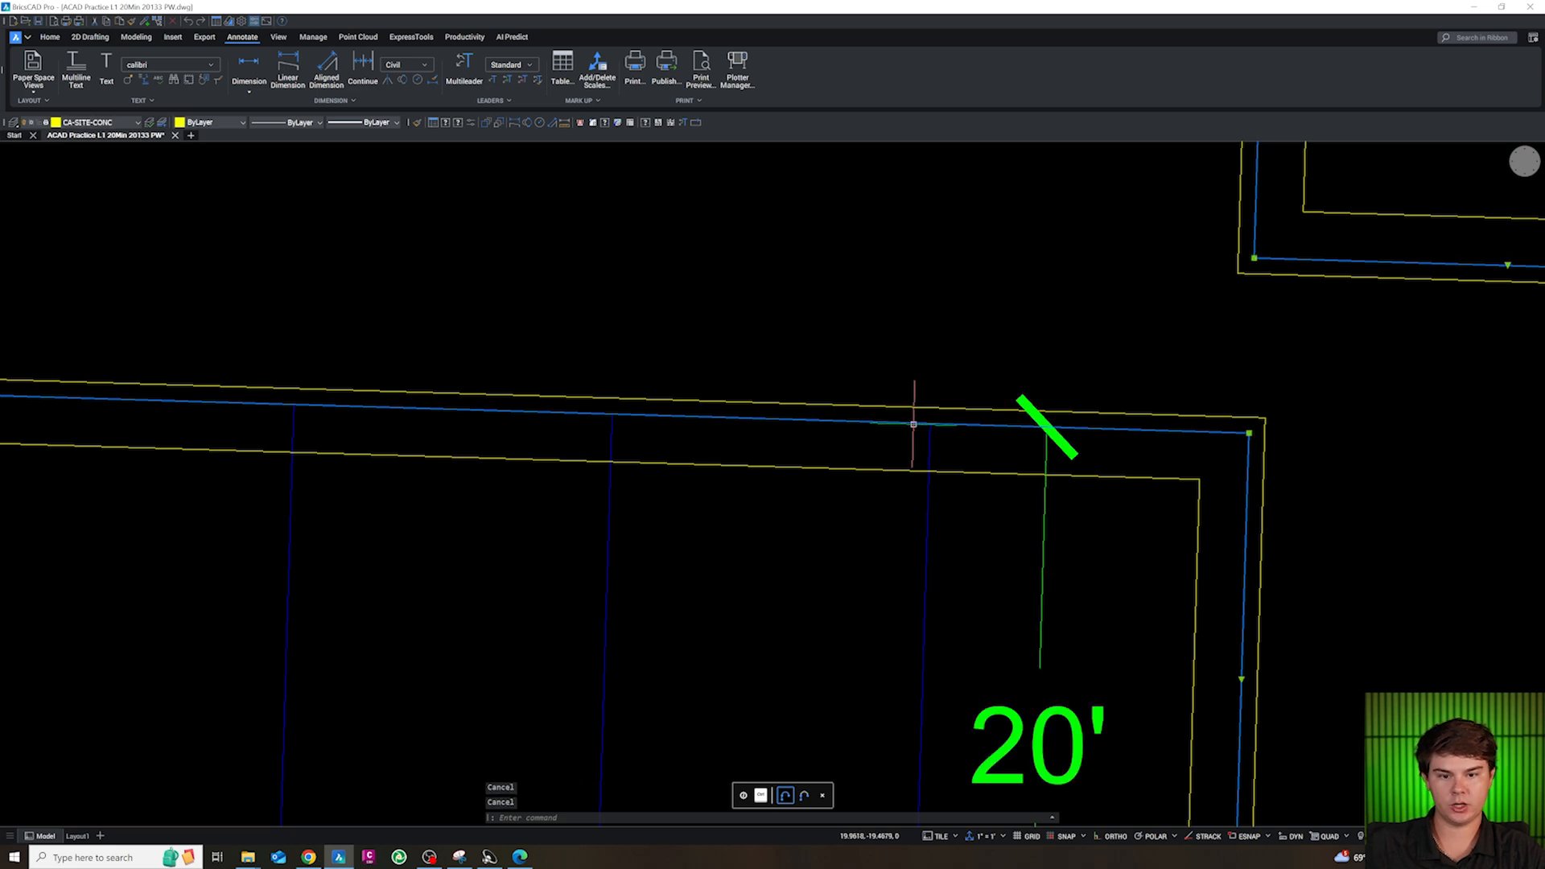
key(Escape)
key(Escape)
scroll(1018, 431, down, 4)
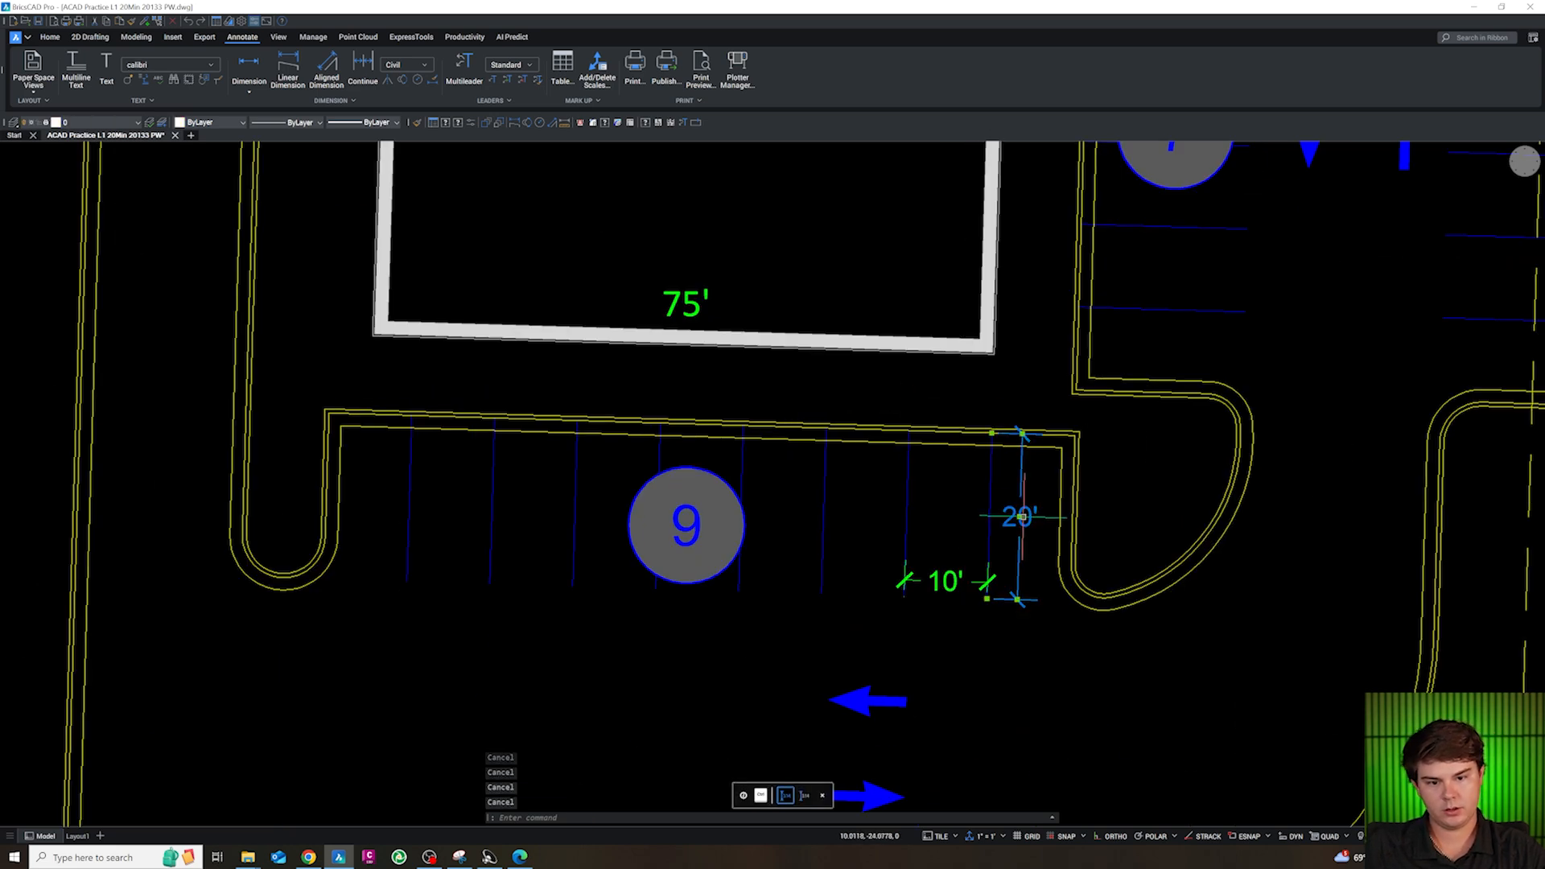
Copy the stall-depth dimension across the drive aisle north of the building, beside the direction arrow
text(c)
key(Return)
scroll(1002, 723, down, 5)
scroll(942, 515, up, 10)
click(939, 625)
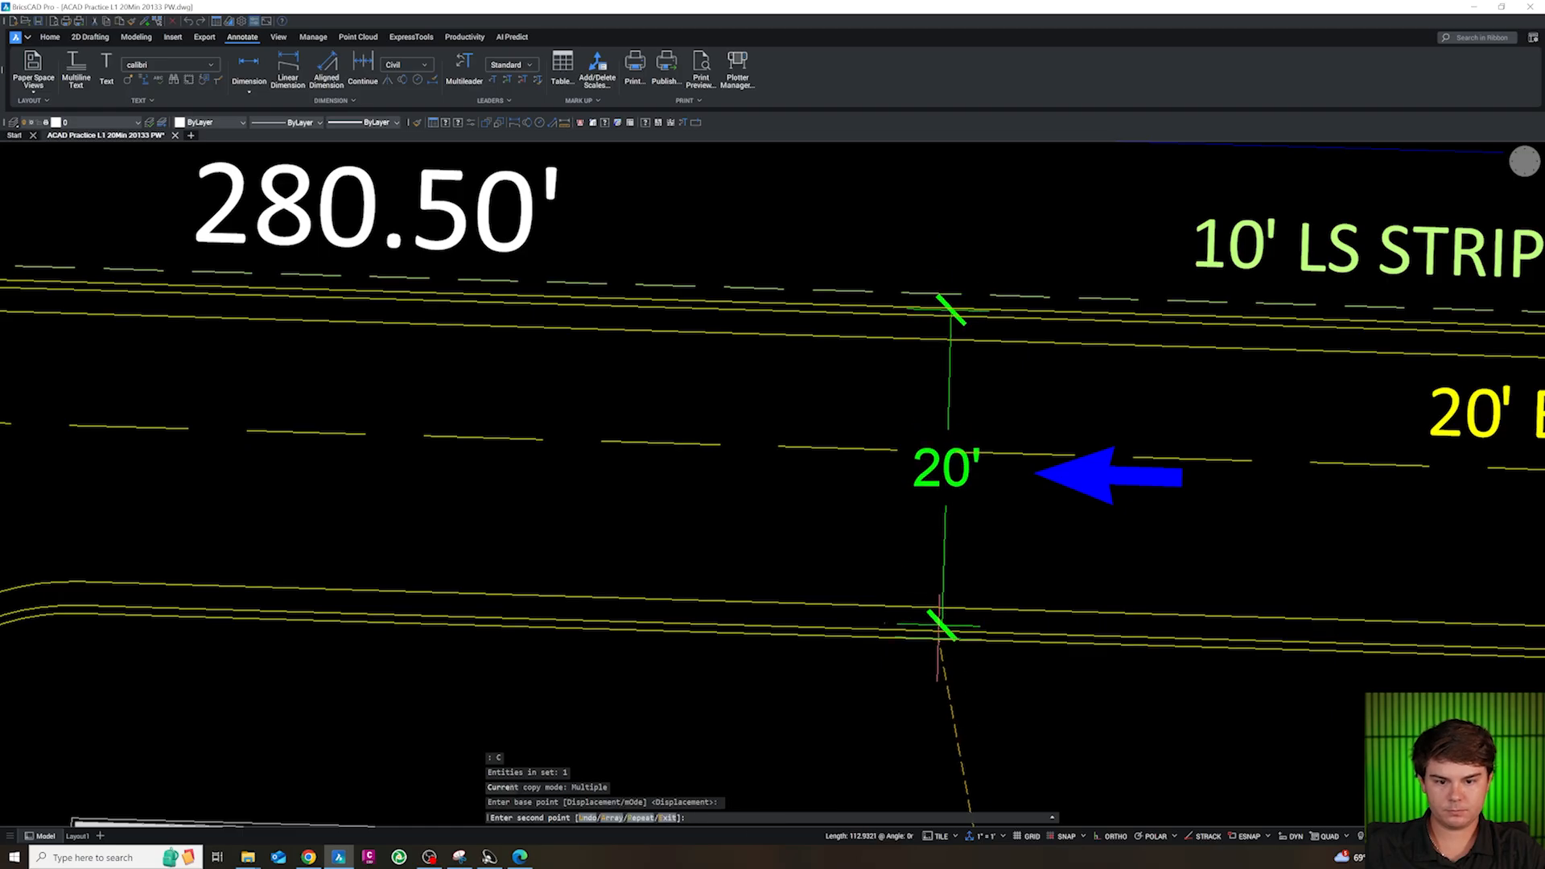
key(Escape)
Snap the north aisle dimension's south end to the nearest point on the building island's curb line
click(921, 625)
key(Escape)
click(887, 623)
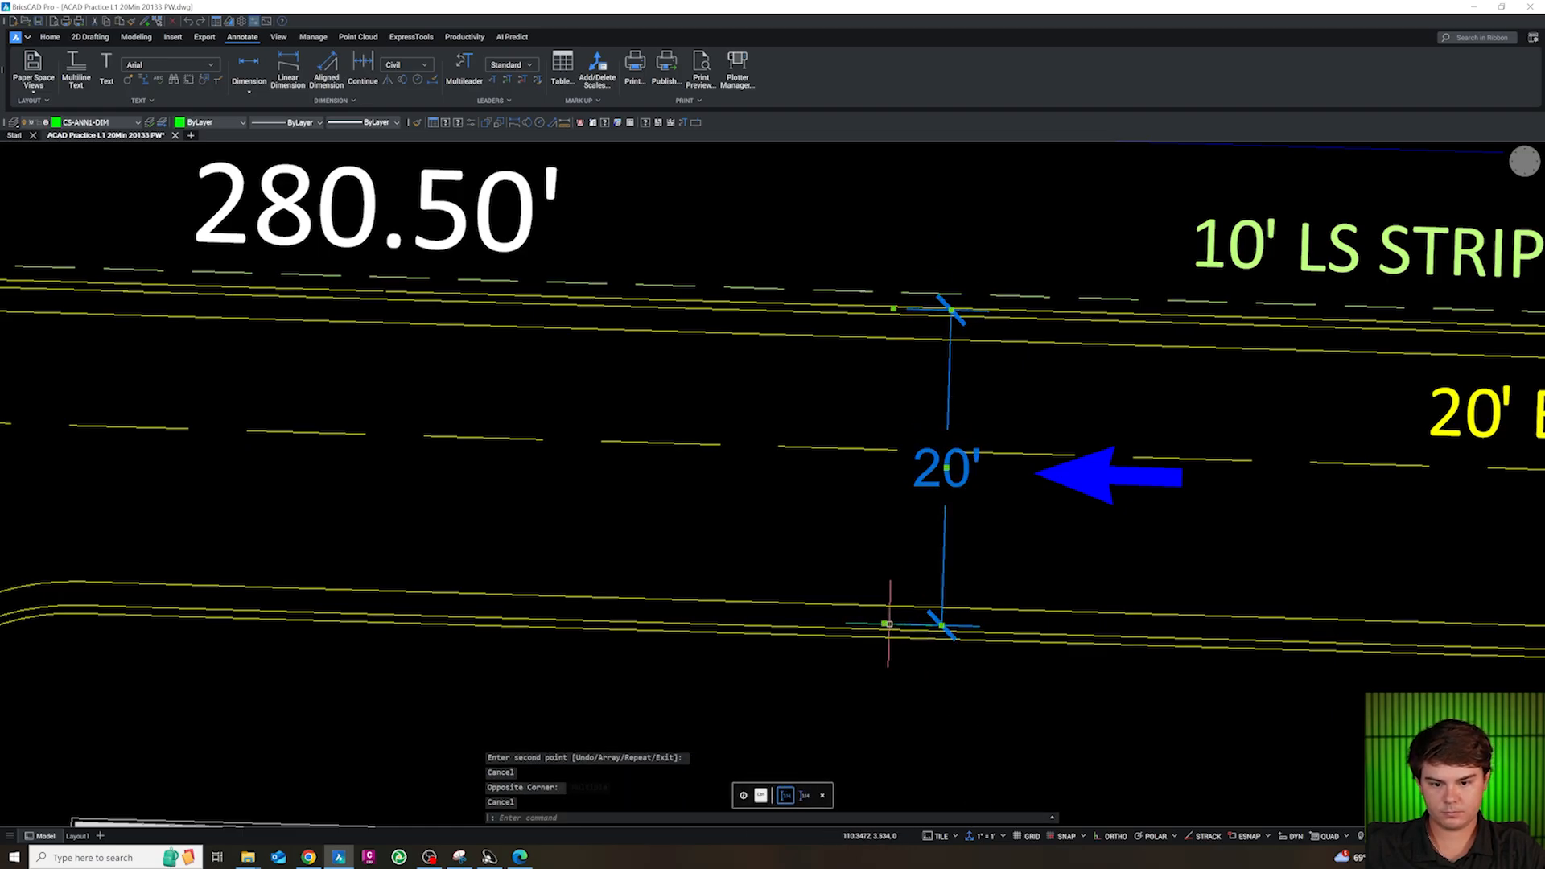
click(884, 624)
shift+right_click(884, 623)
key(e)
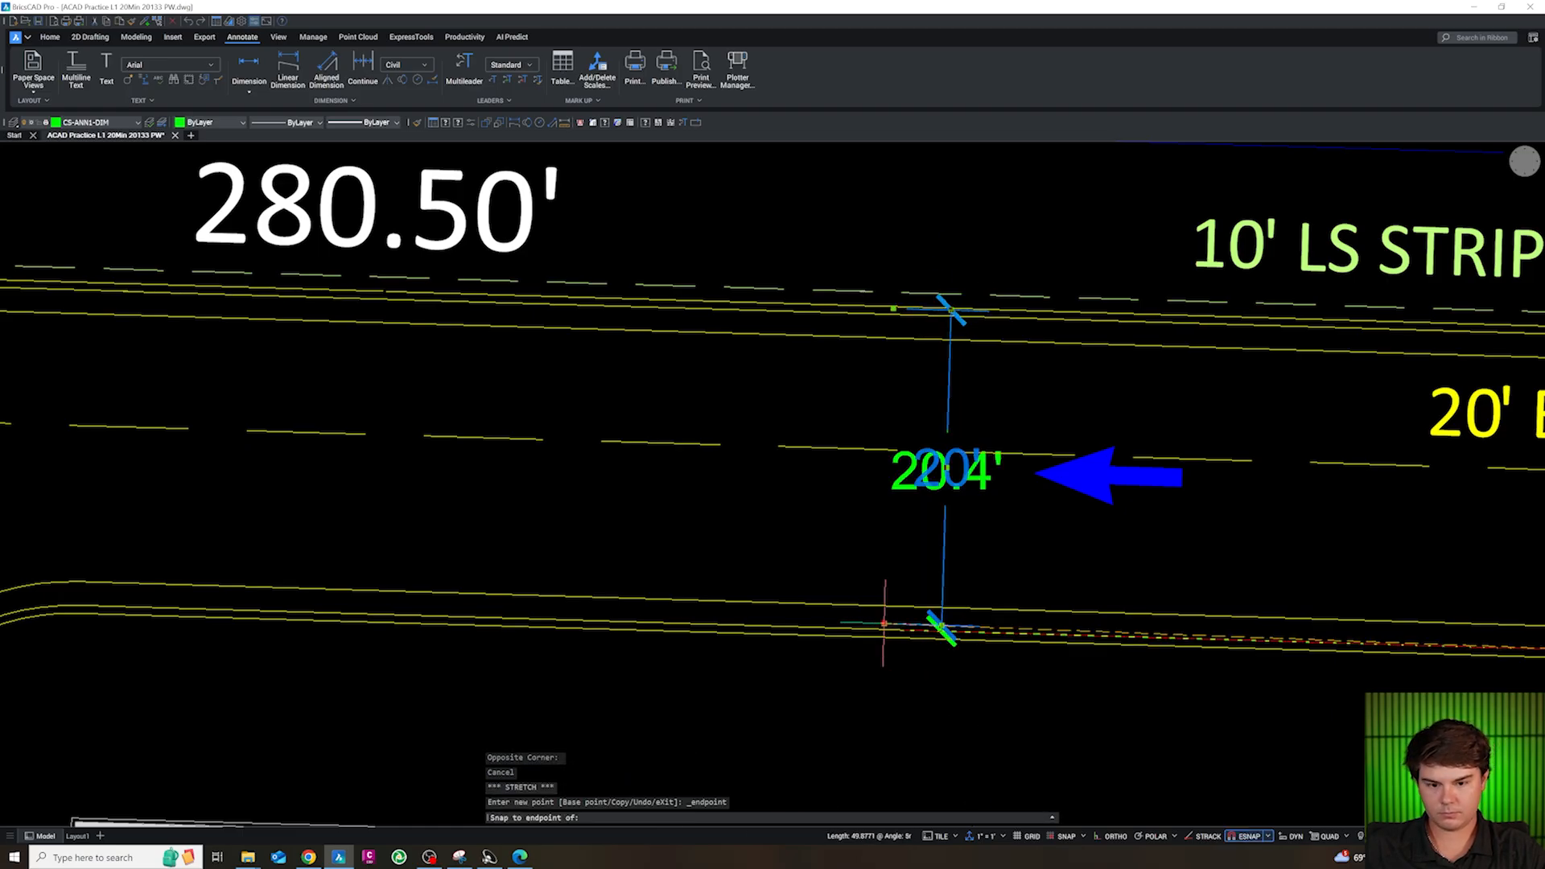
scroll(884, 624, down, 2)
shift+right_click(883, 624)
key(n)
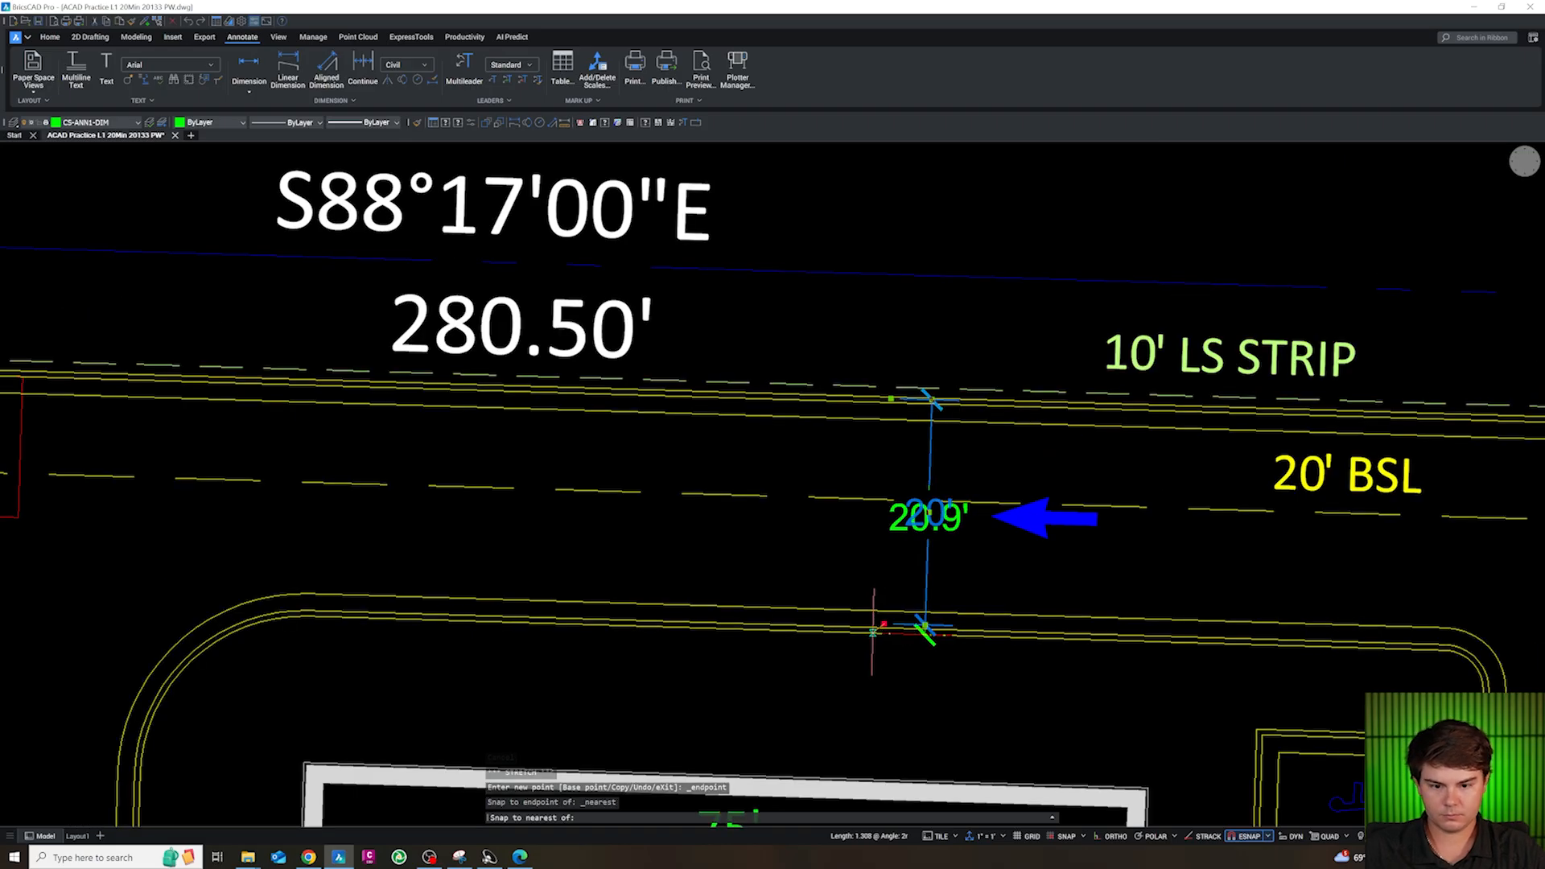
click(873, 626)
Snap the north aisle dimension's north end to the nearest point on the outer curb line
scroll(885, 403, up, 2)
click(884, 386)
shift+right_click(886, 391)
key(n)
click(886, 393)
scroll(886, 337, down, 5)
key(Escape)
Copy the 20' stall-depth dimension from the south parking row to beside the accessible stalls east of the building
scroll(887, 336, down, 2)
scroll(904, 617, up, 3)
key(Escape)
click(994, 568)
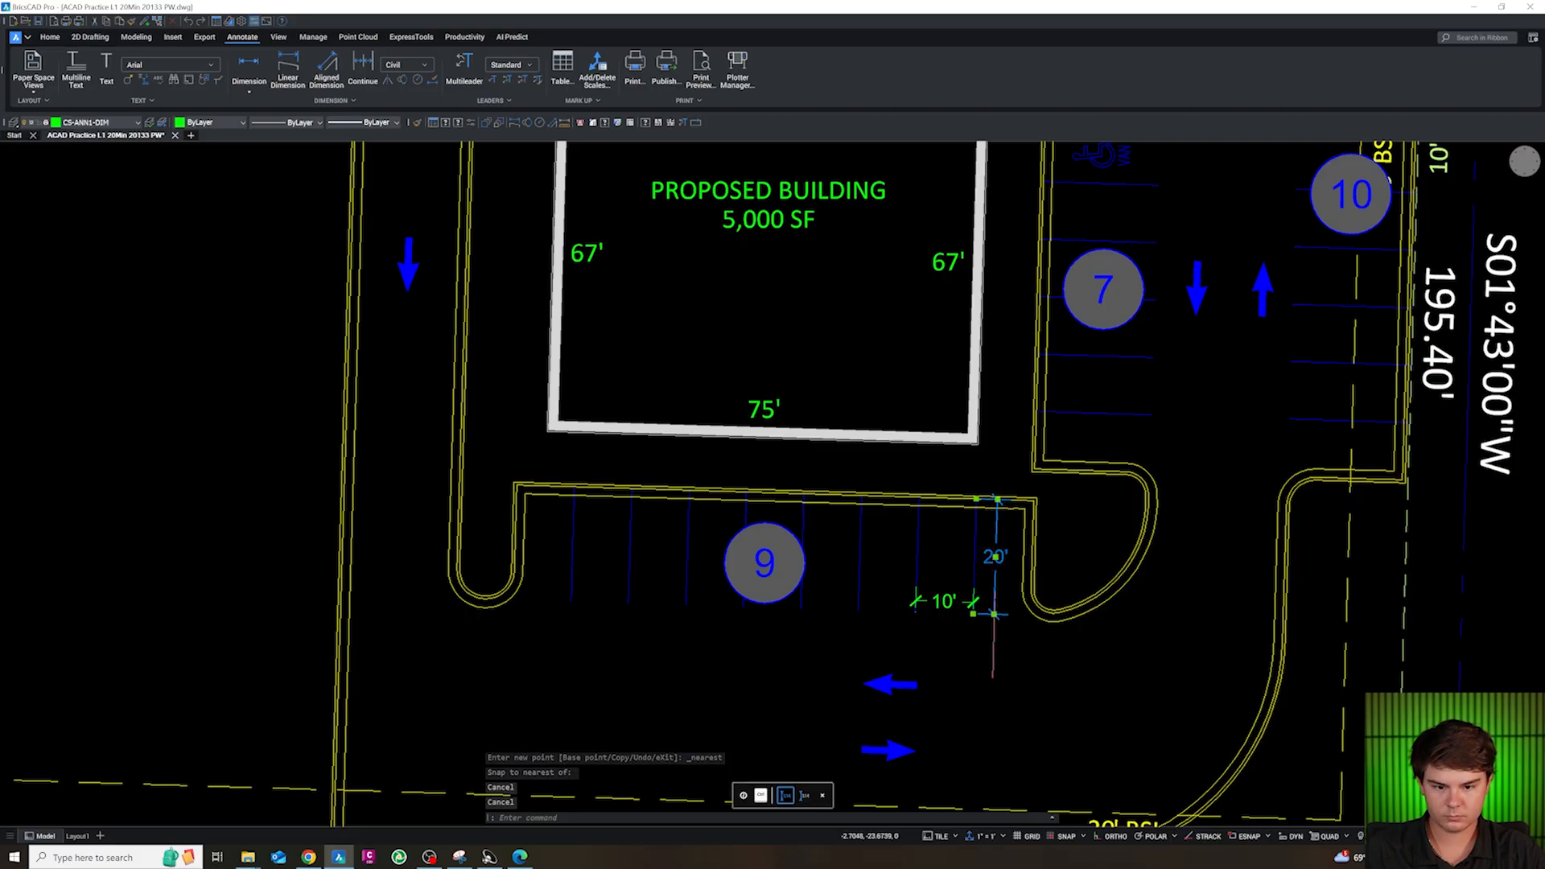
scroll(995, 604, down, 3)
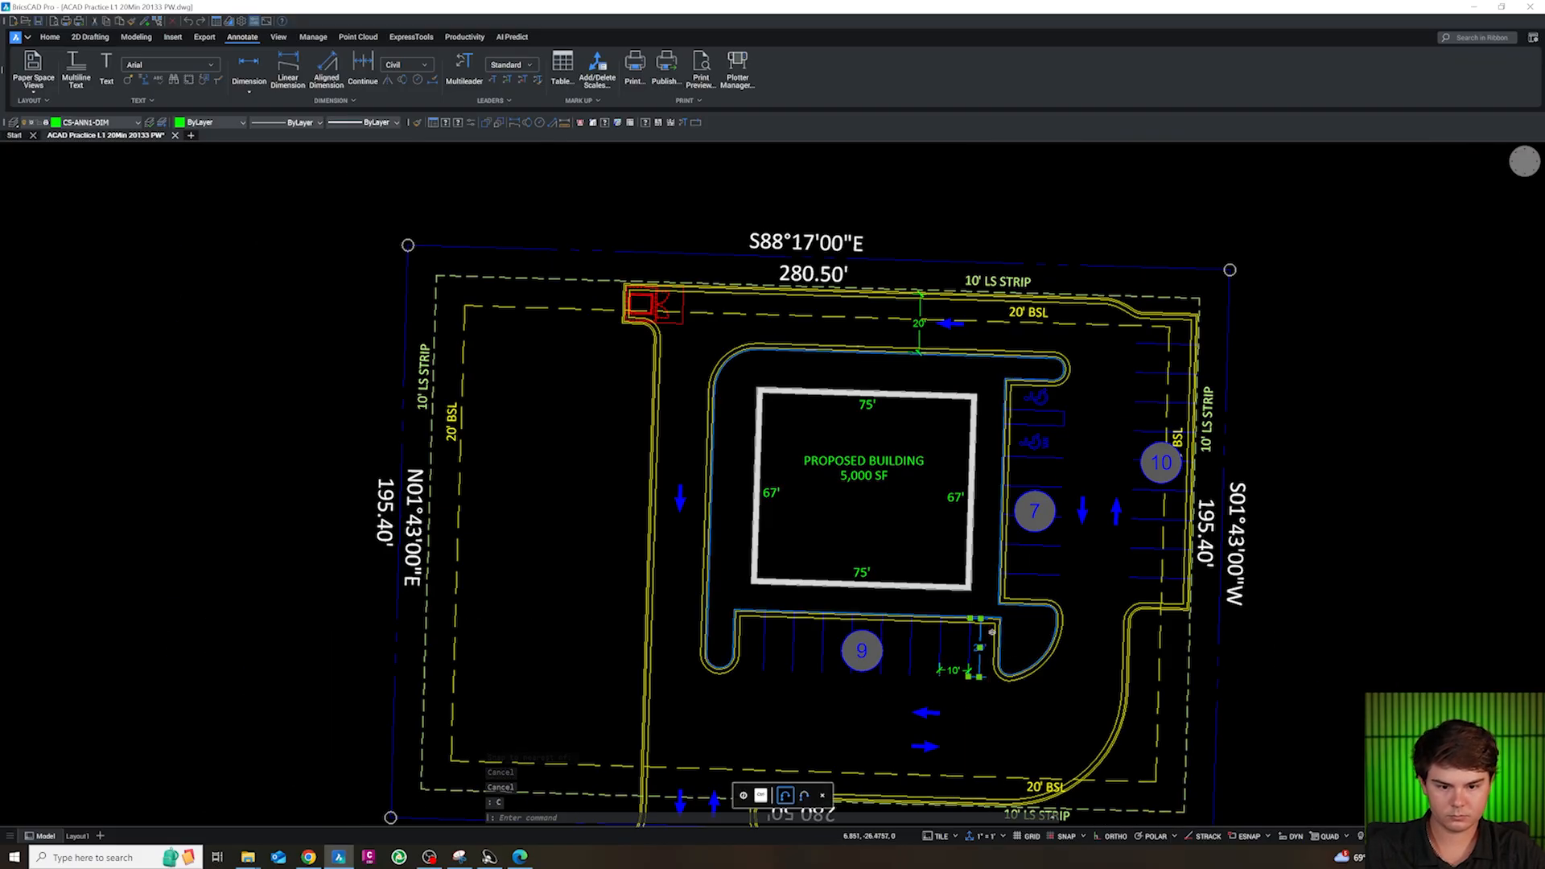
key(Escape)
text(c)
key(Return)
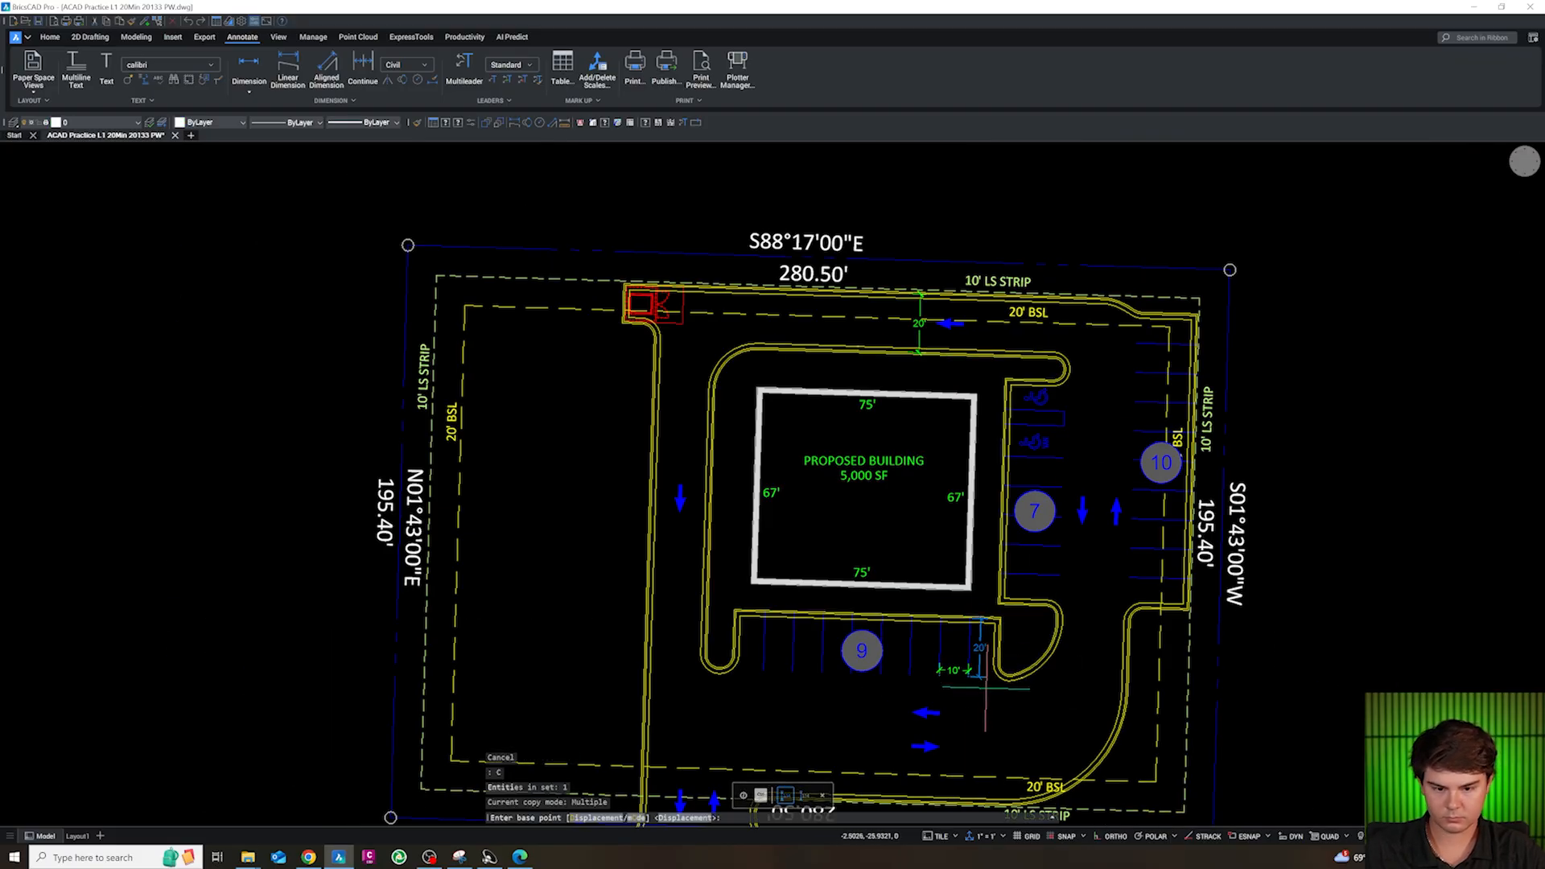
click(1084, 489)
key(Escape)
scroll(1082, 429, up, 3)
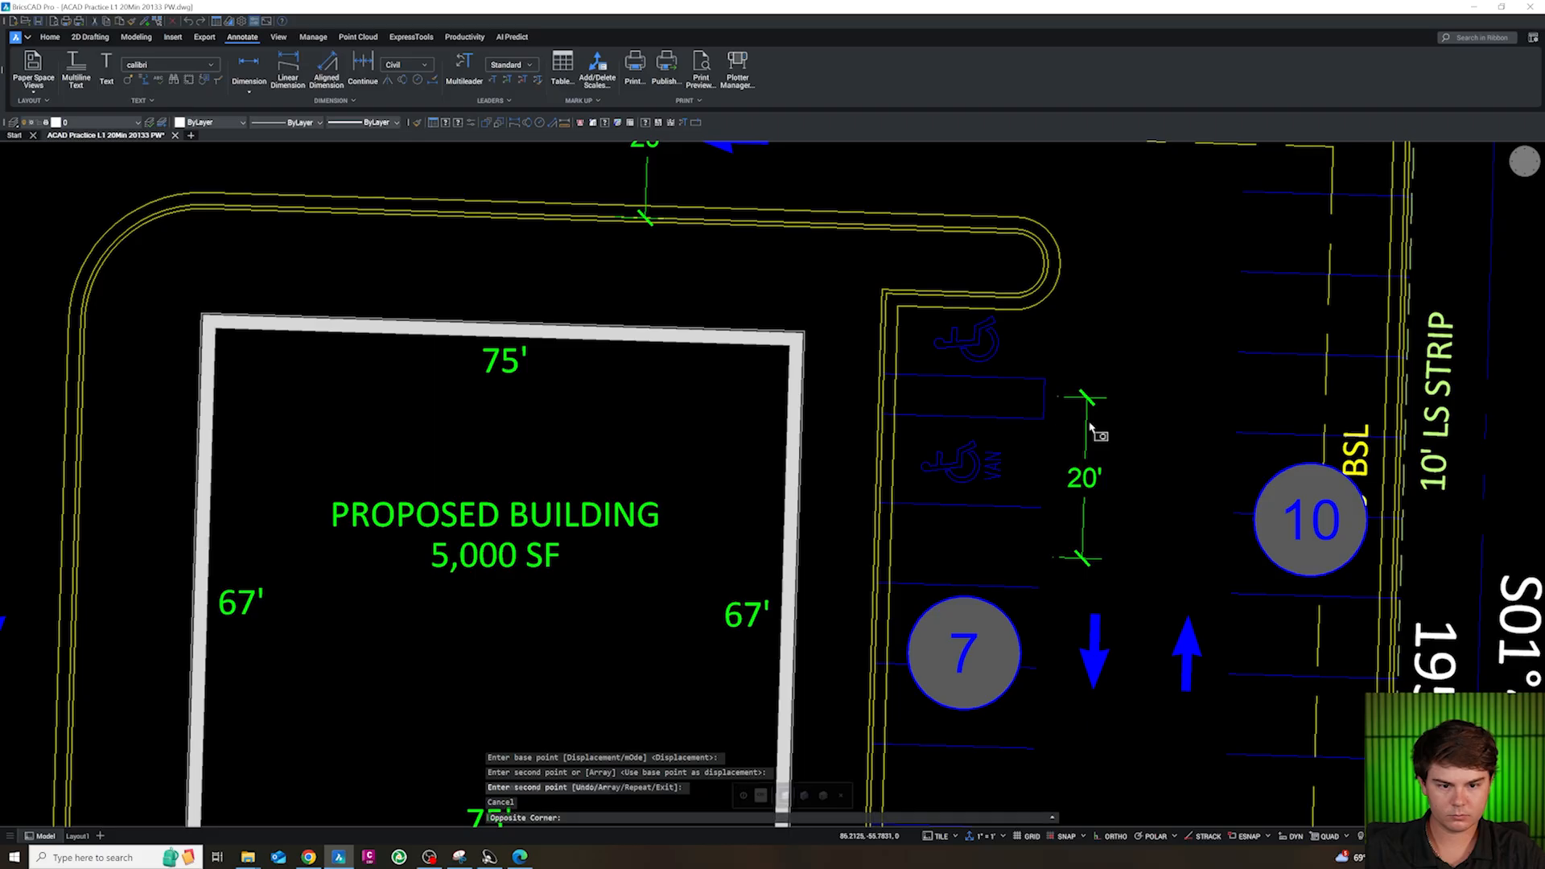
Snap both ends of the copied dimension to the stripe endpoints on either side of the van-accessible stall
click(1090, 421)
key(Escape)
click(1065, 398)
click(1087, 397)
click(1044, 419)
click(1052, 556)
shift+right_click(1050, 536)
click(1068, 601)
click(1041, 507)
key(Escape)
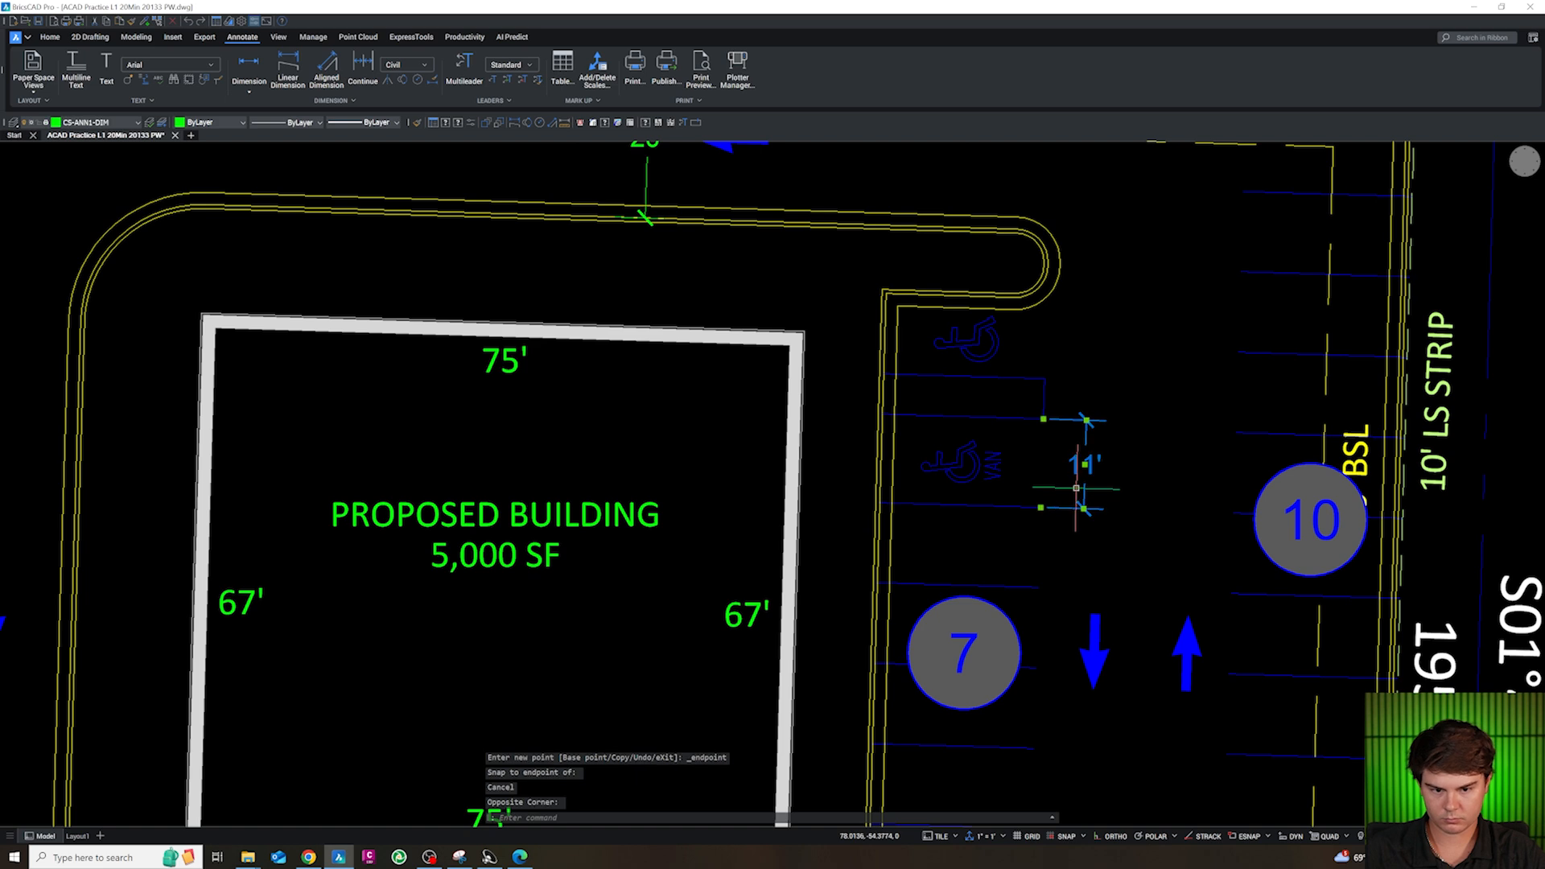
Copy the van-accessible stall's width dimension northward to beside the striped access aisle
text(c)
key(Return)
click(1107, 535)
click(1115, 459)
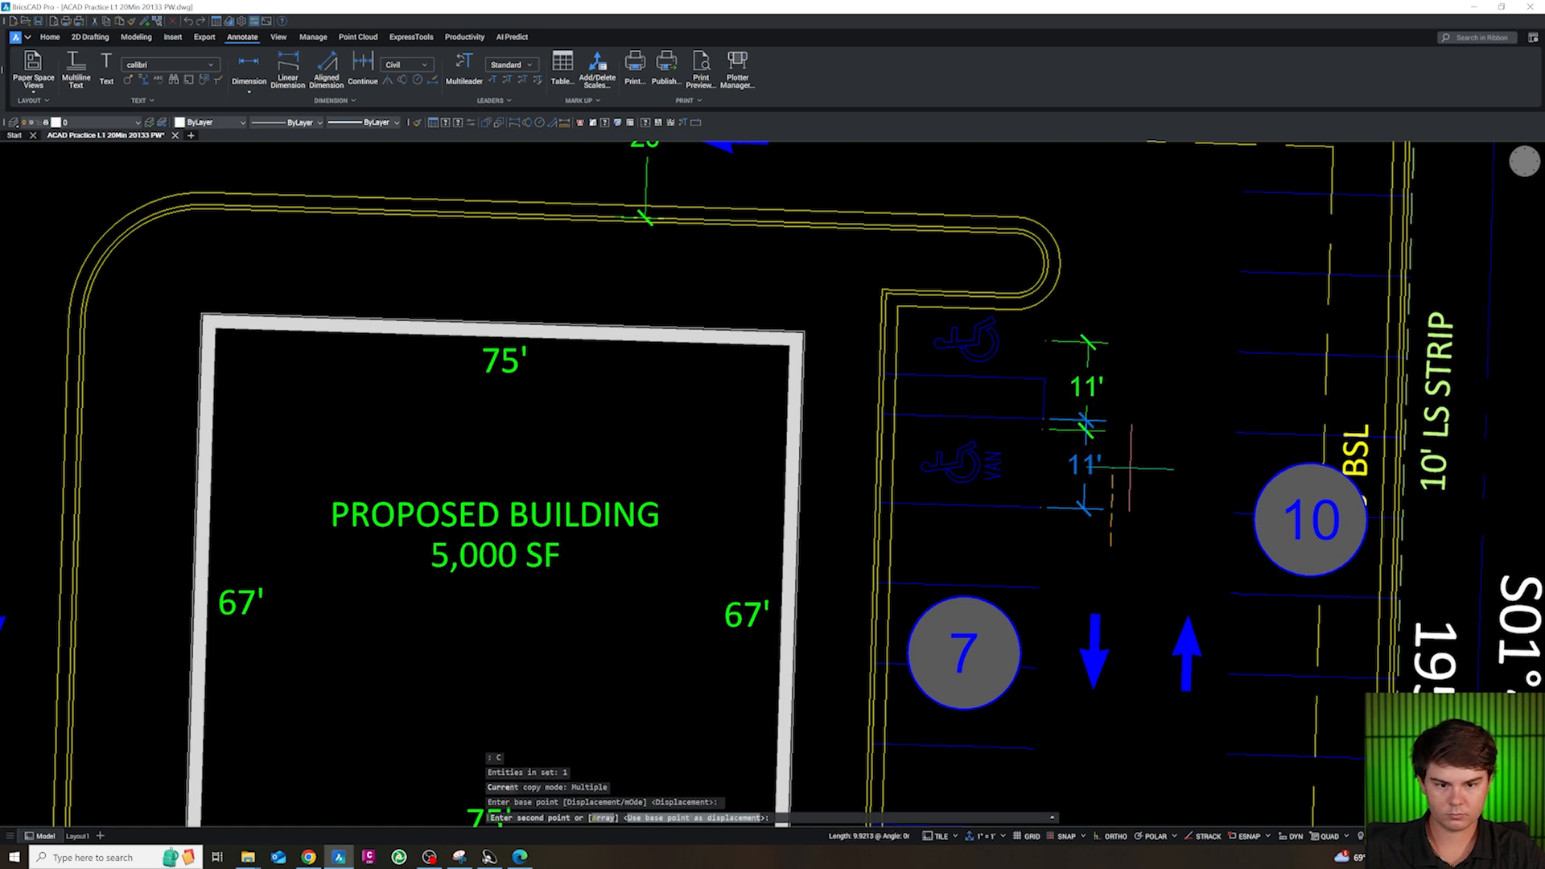
click(1114, 342)
key(Escape)
Delete the northernmost surplus copy of the stall-width dimension beside the accessible stalls
scroll(1091, 413, up, 2)
click(1101, 266)
click(1094, 249)
click(1093, 242)
click(1081, 227)
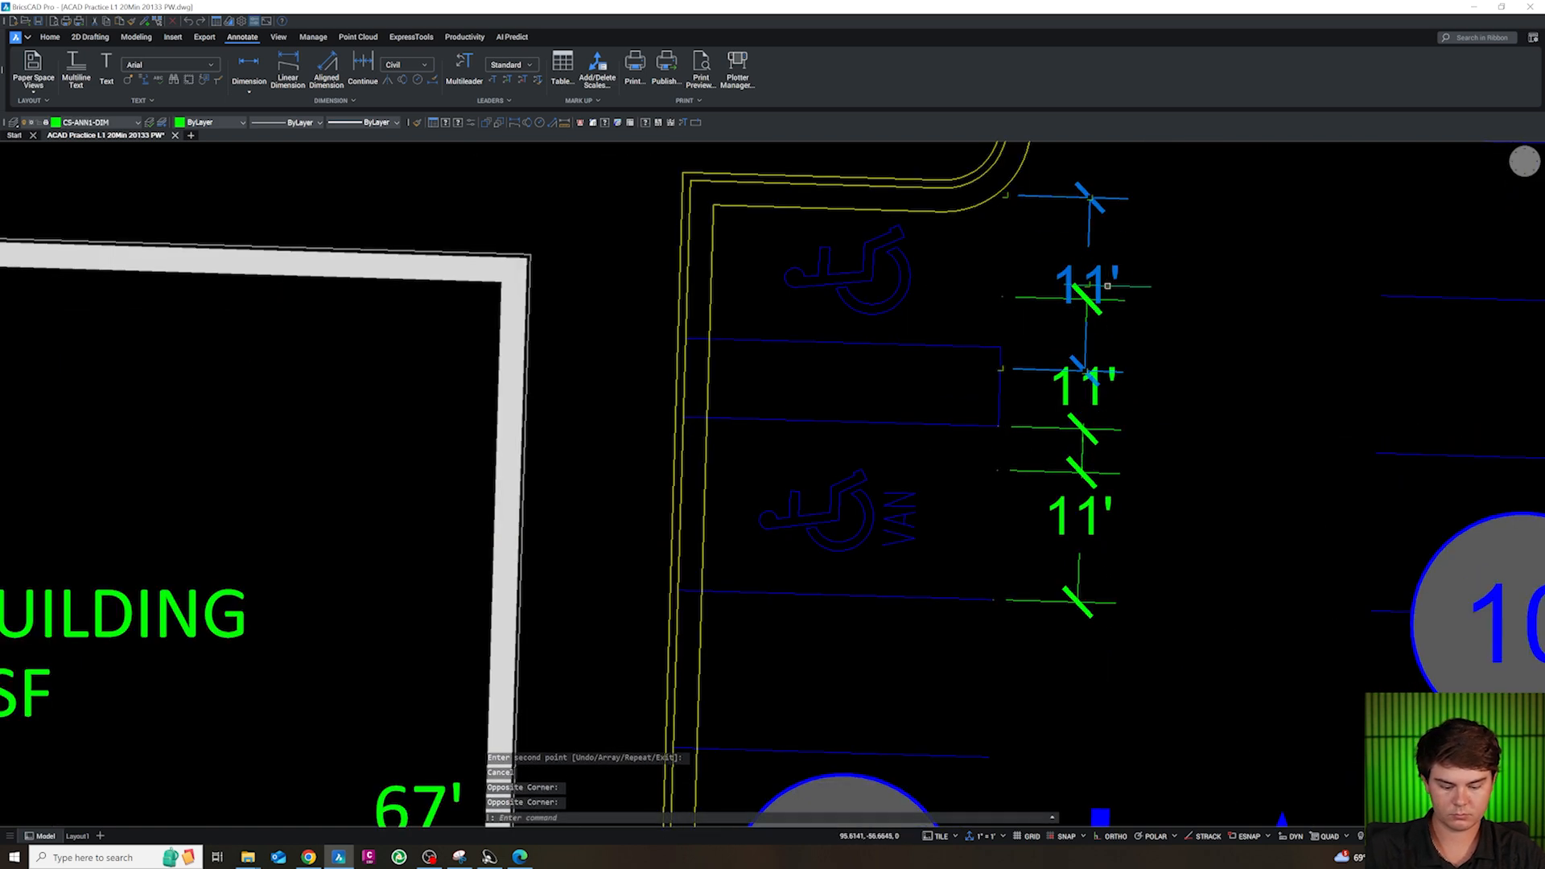
key(Delete)
Snap the north end of the remaining copied dimension to the access aisle's northeast corner
click(1087, 315)
key(Escape)
click(1084, 315)
key(Escape)
click(1087, 316)
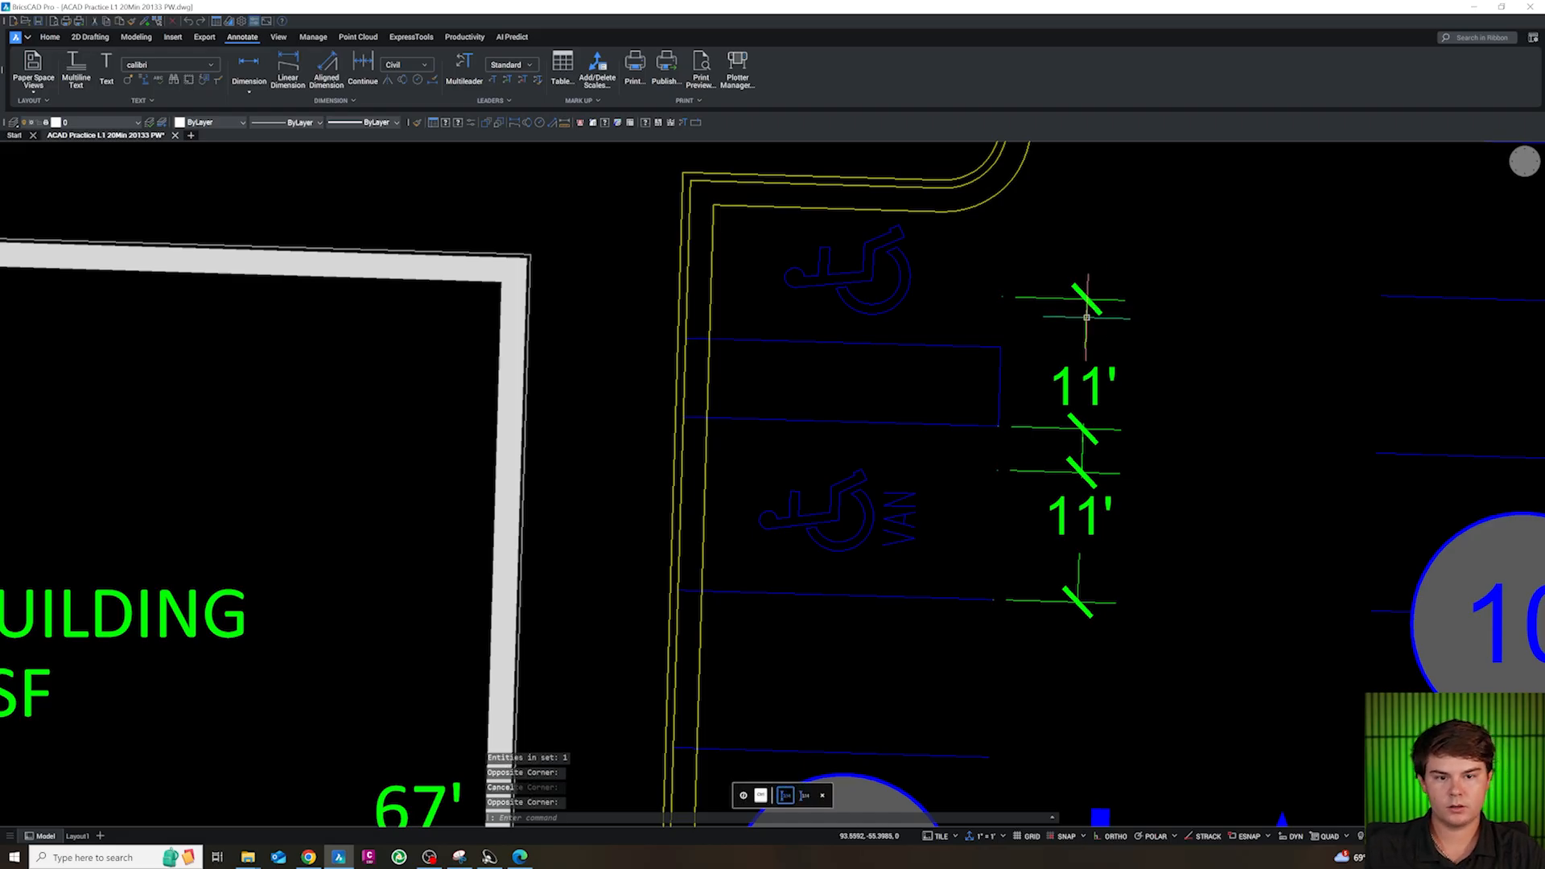
click(1002, 297)
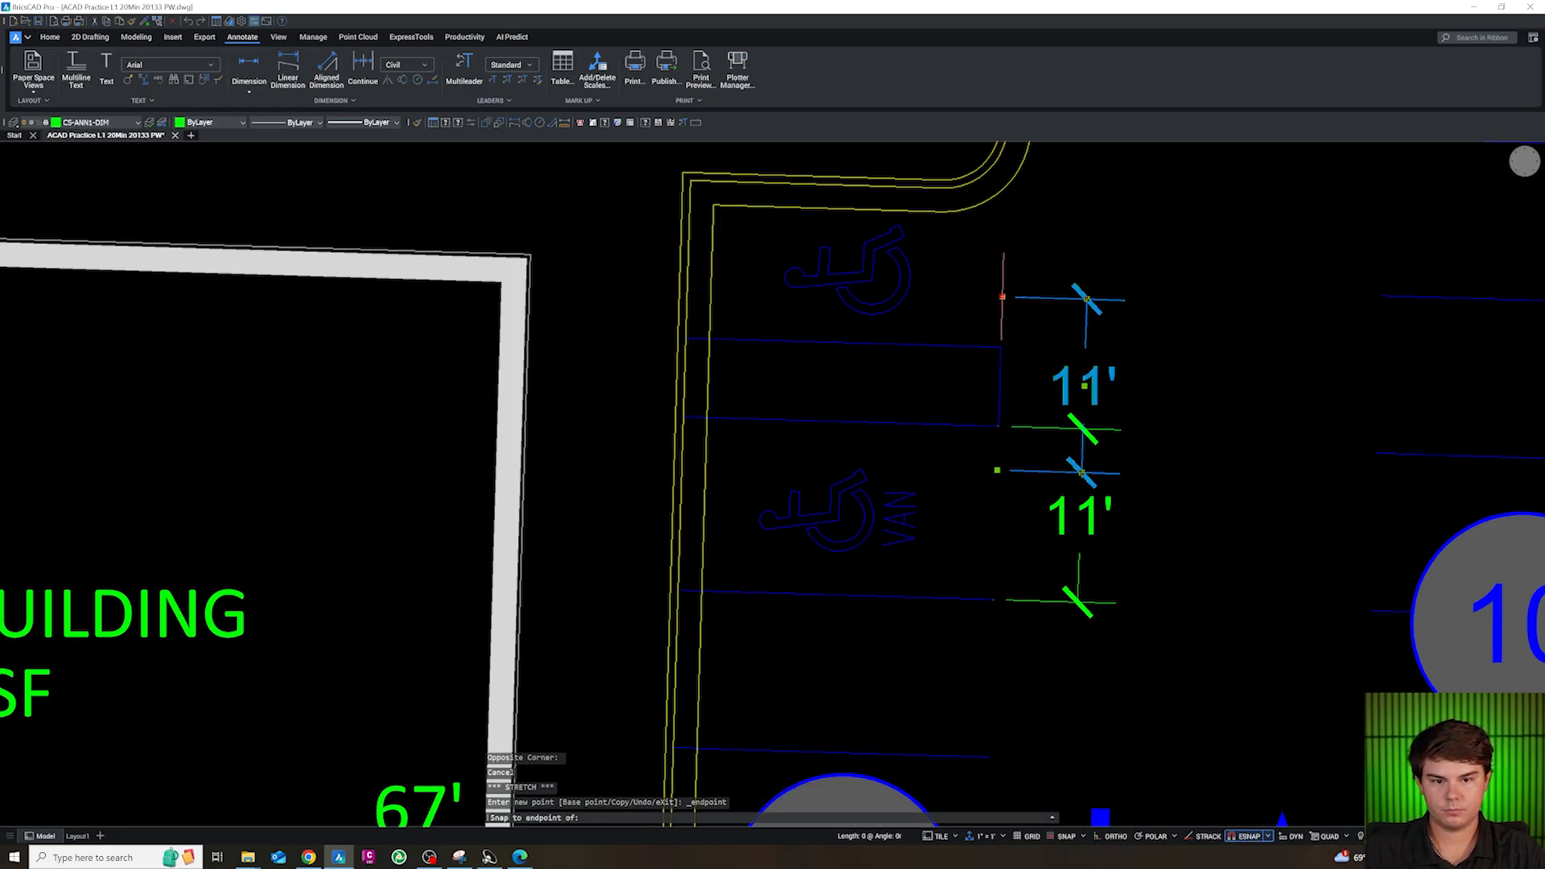
key(Escape)
click(1017, 299)
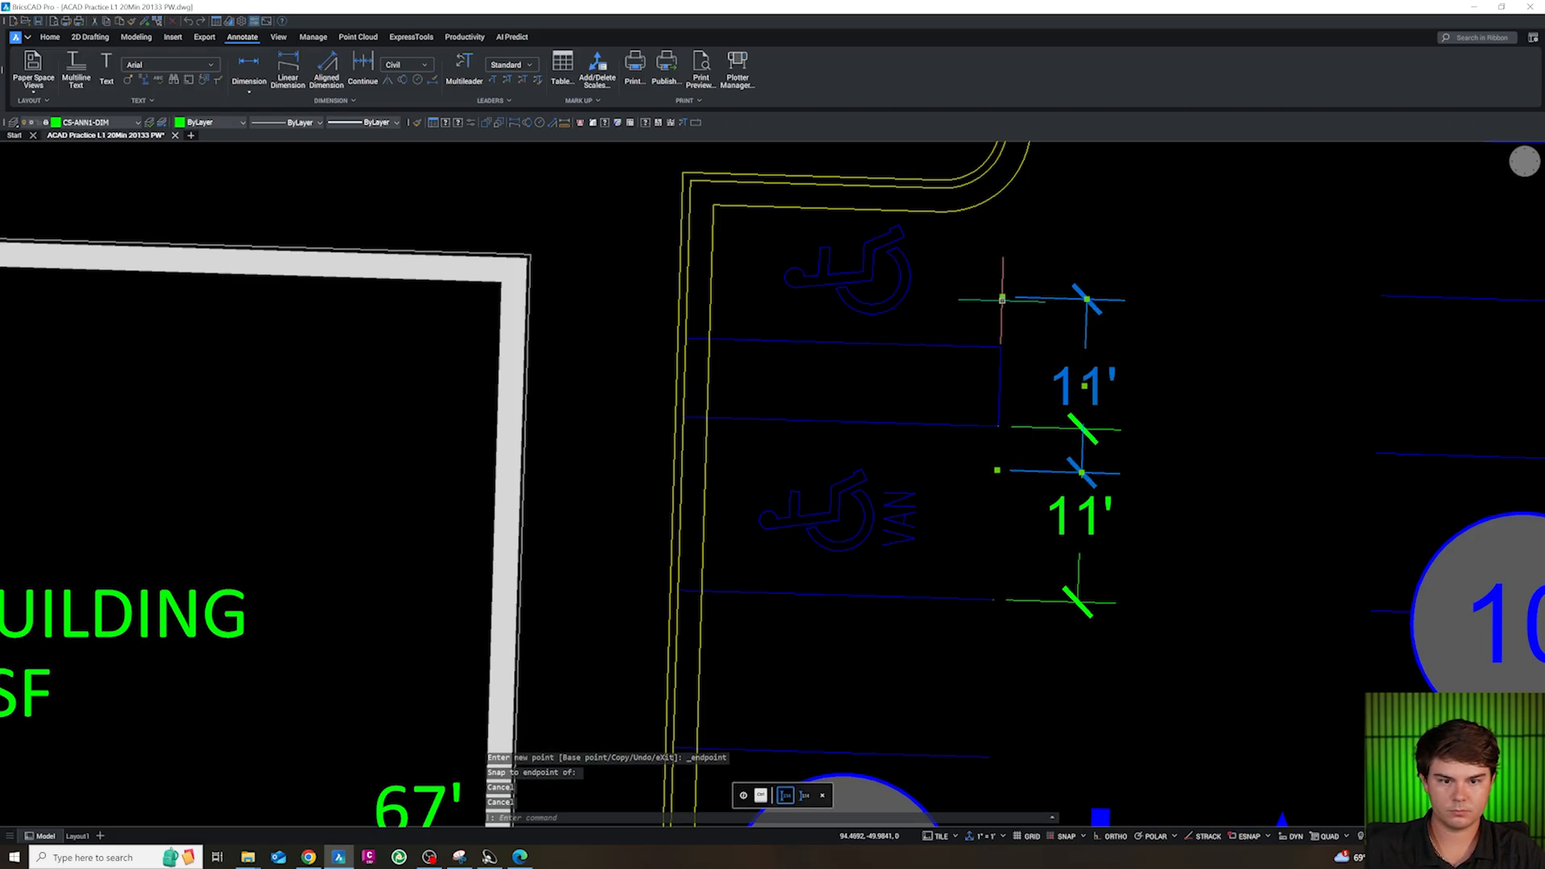
click(1001, 298)
click(1000, 348)
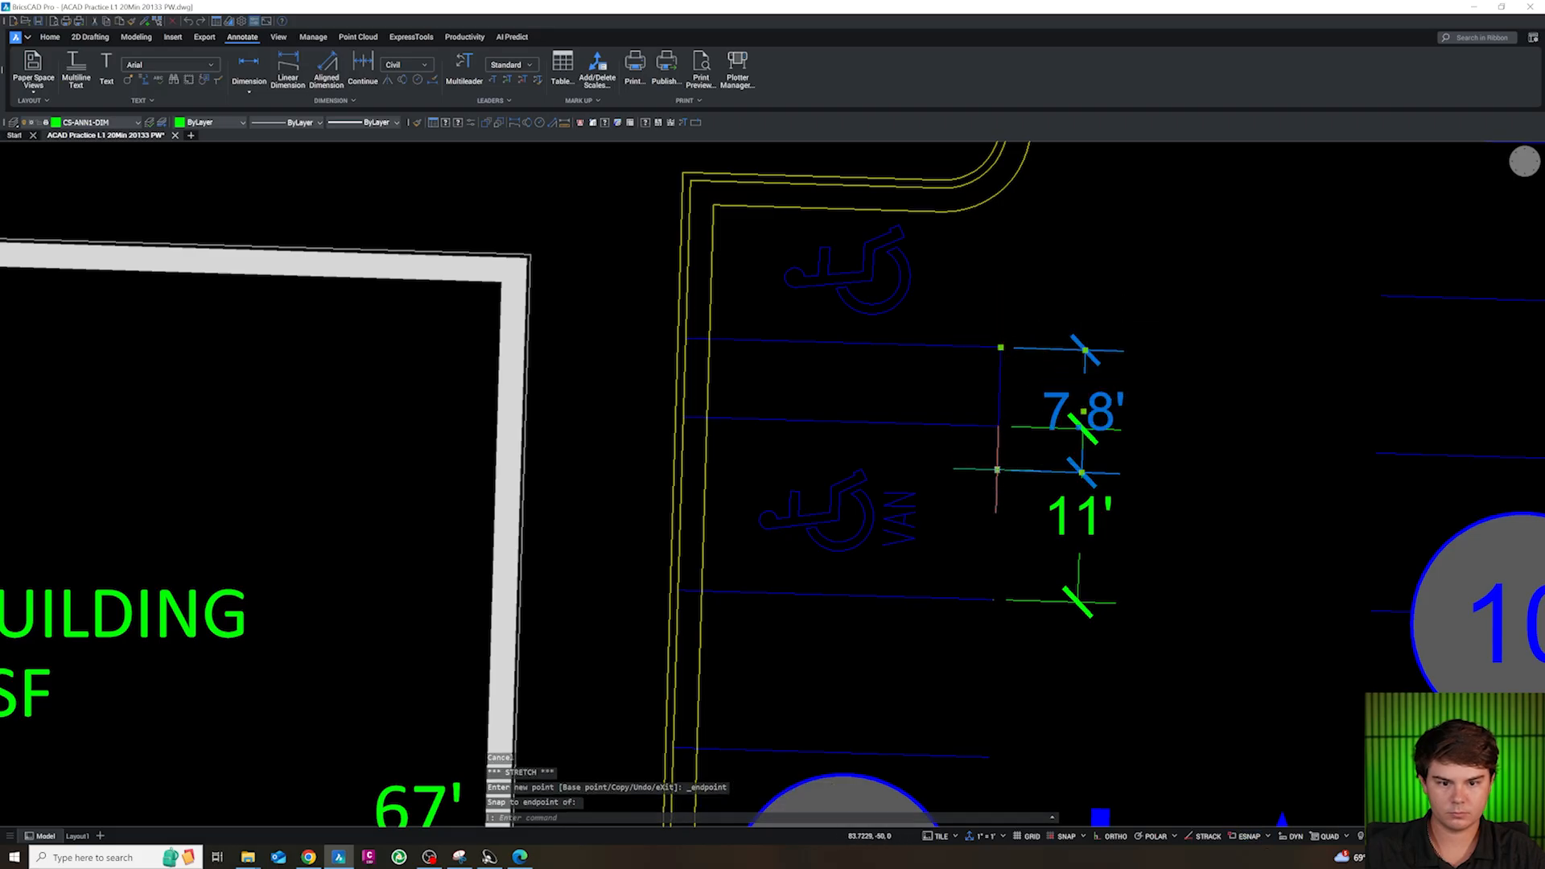
Snap the dimension's south end to the access aisle's southeast corner and place its text between the ticks
click(997, 469)
shift+right_click(998, 439)
key(e)
click(999, 427)
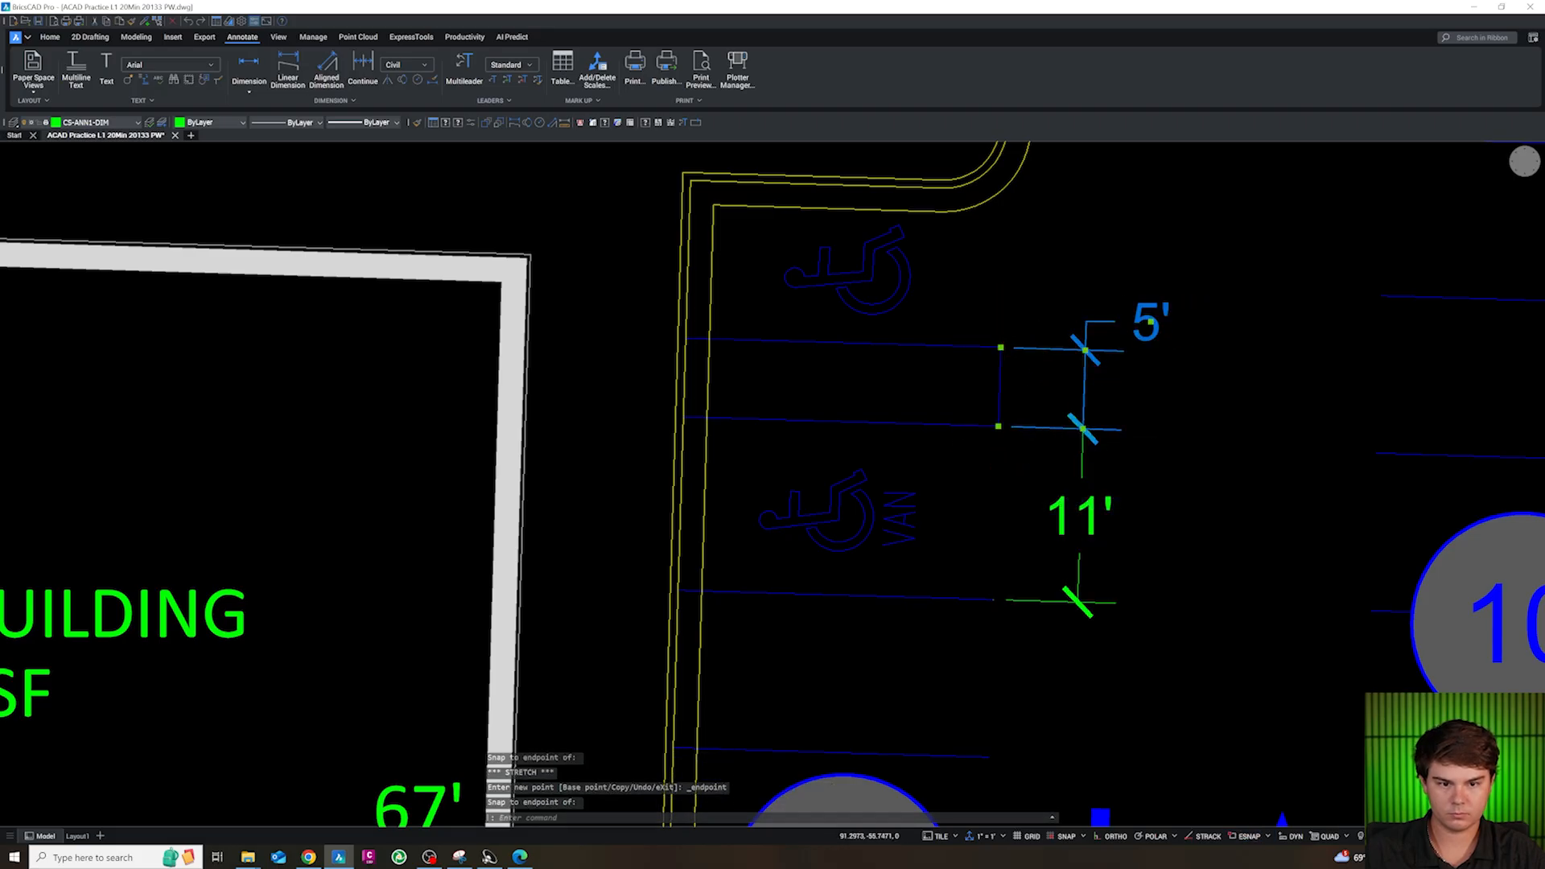
click(1151, 322)
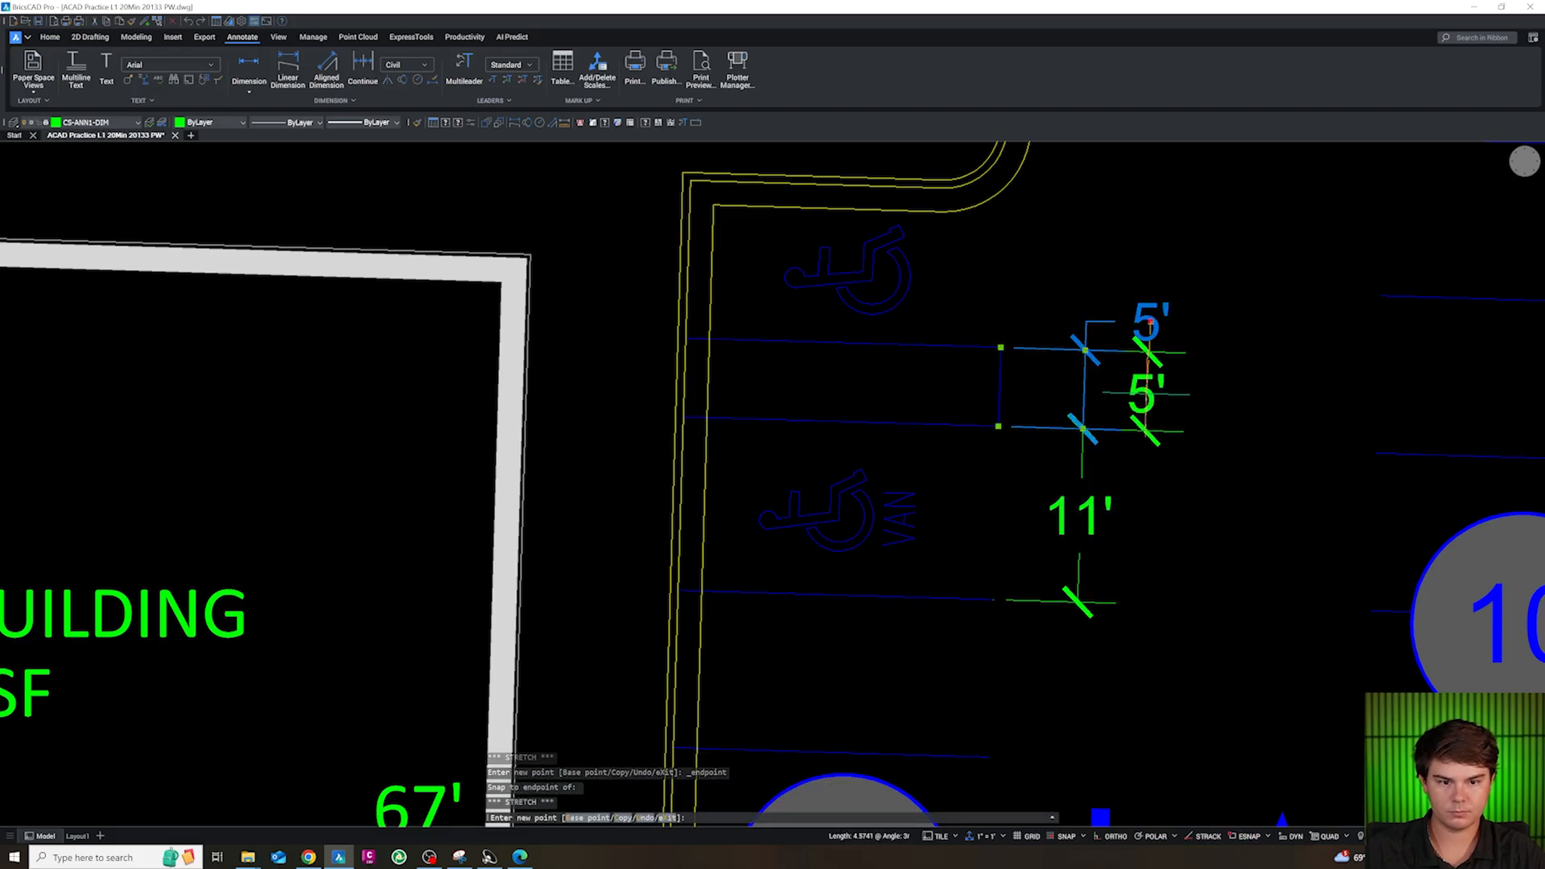
key(Escape)
scroll(1080, 278, down, 5)
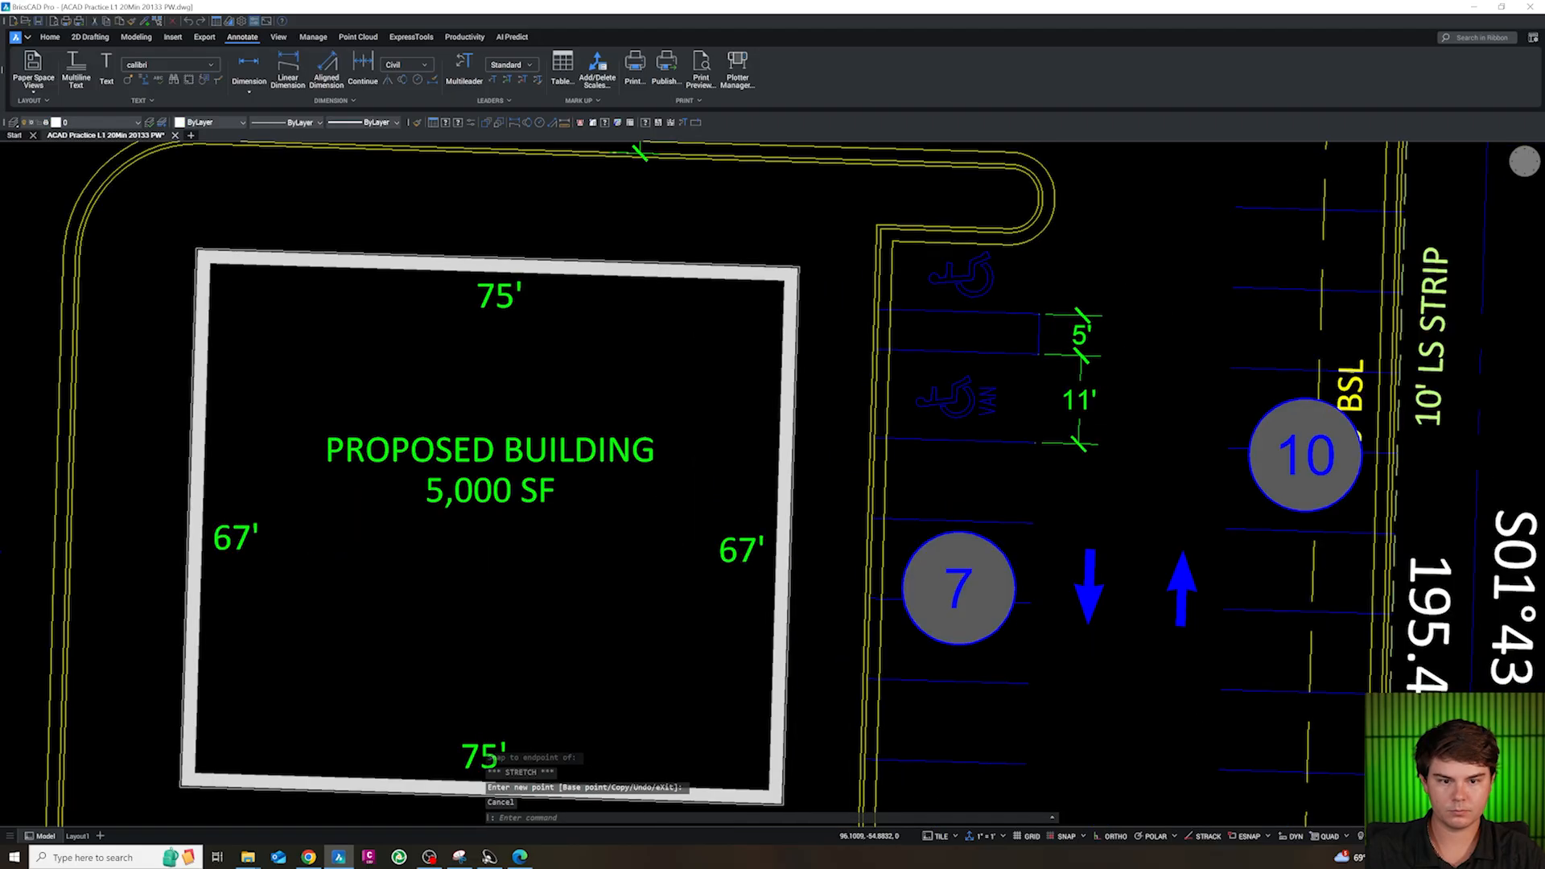
Copy the 10' stall-width dimension from the south parking row into the two-way drive aisle east of the building
scroll(1079, 346, down, 3)
click(957, 578)
text(co)
key(space)
click(955, 613)
click(1097, 498)
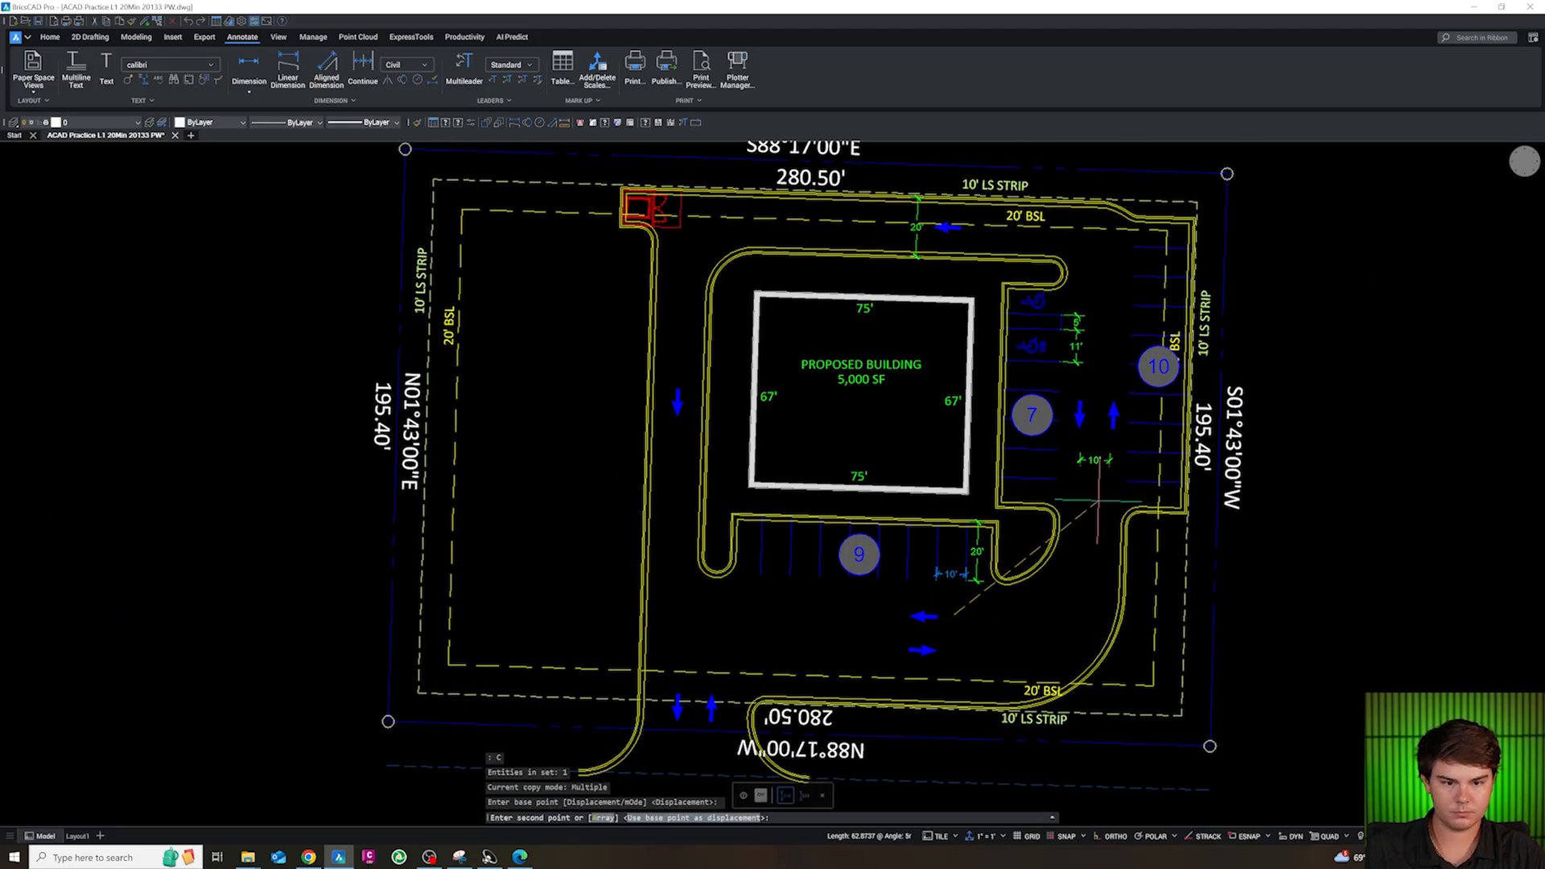
key(Escape)
Stretch the copied dimension across the east drive aisle, snapping its ends to the facing stall-stripe endpoints
scroll(1088, 455, up, 4)
click(1096, 476)
click(1057, 499)
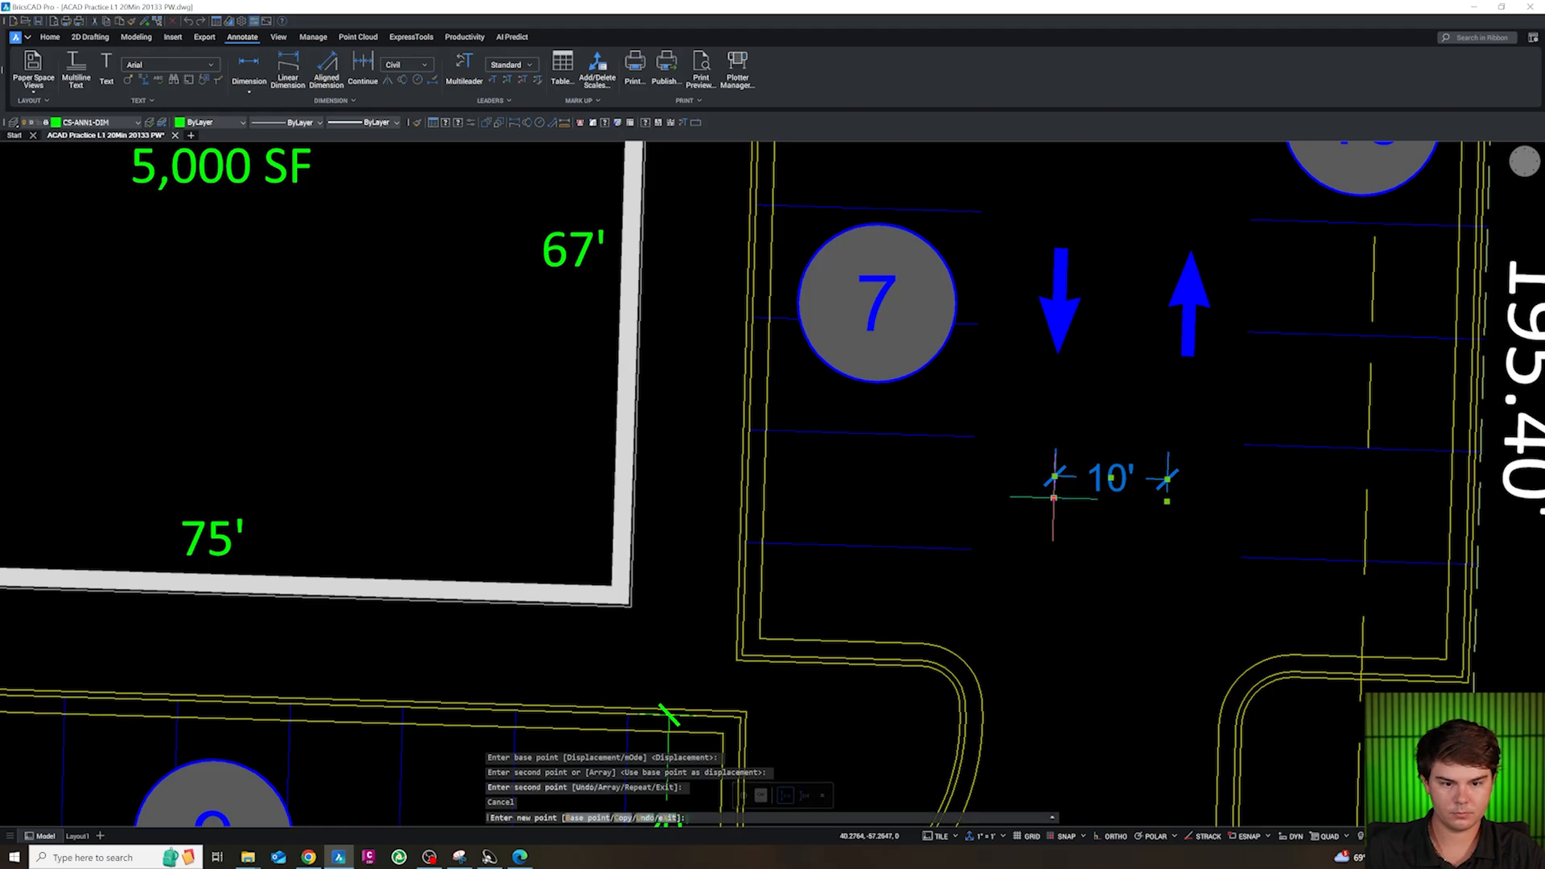
click(1167, 481)
click(1244, 481)
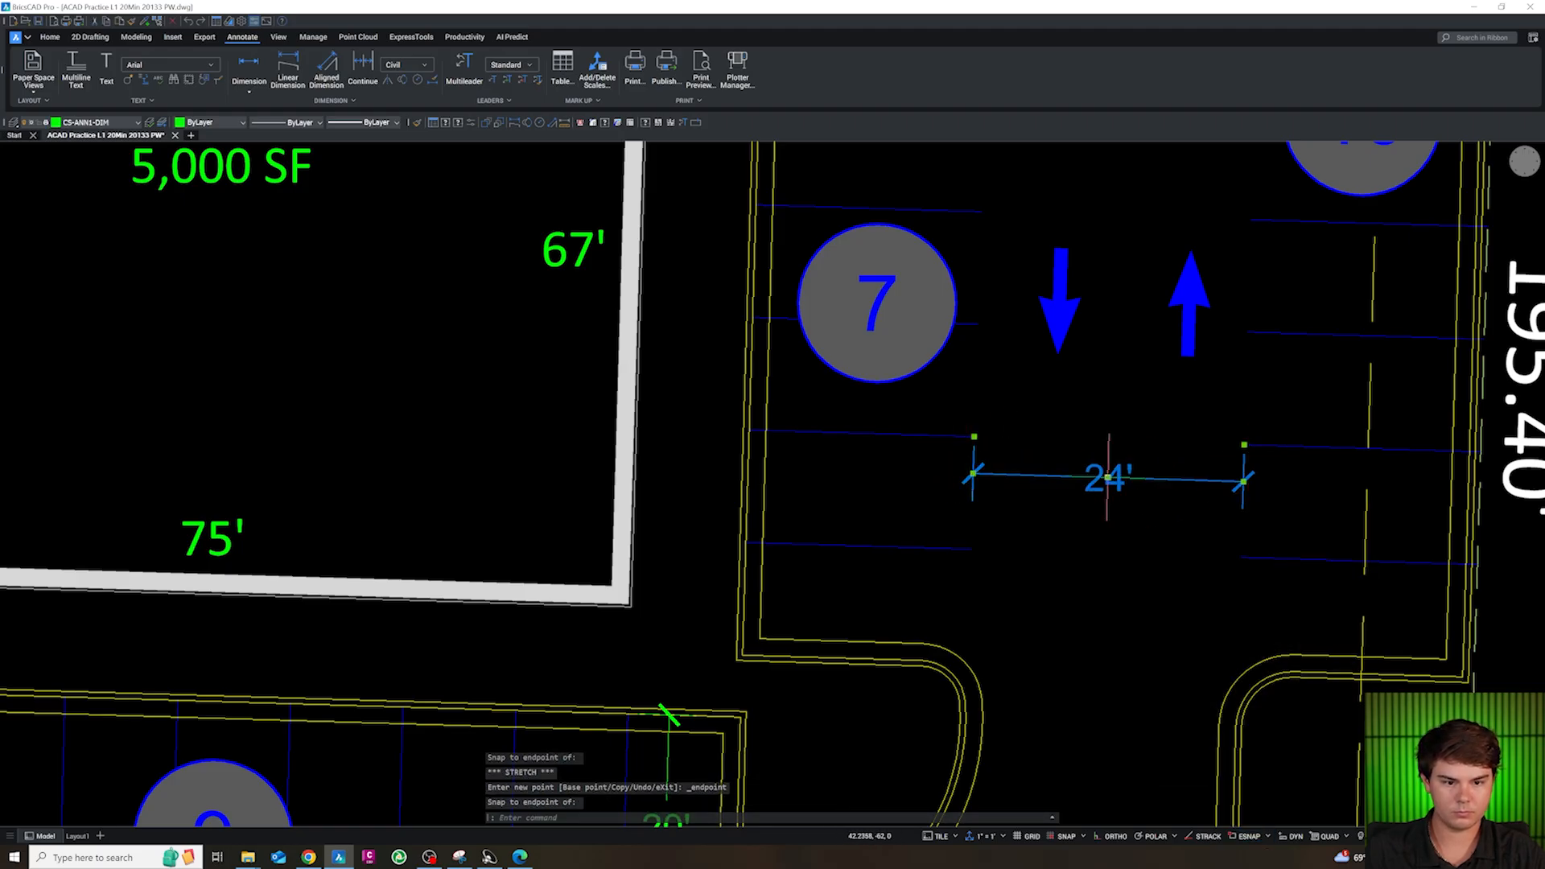
key(Escape)
key(Escape)
scroll(1095, 419, down, 6)
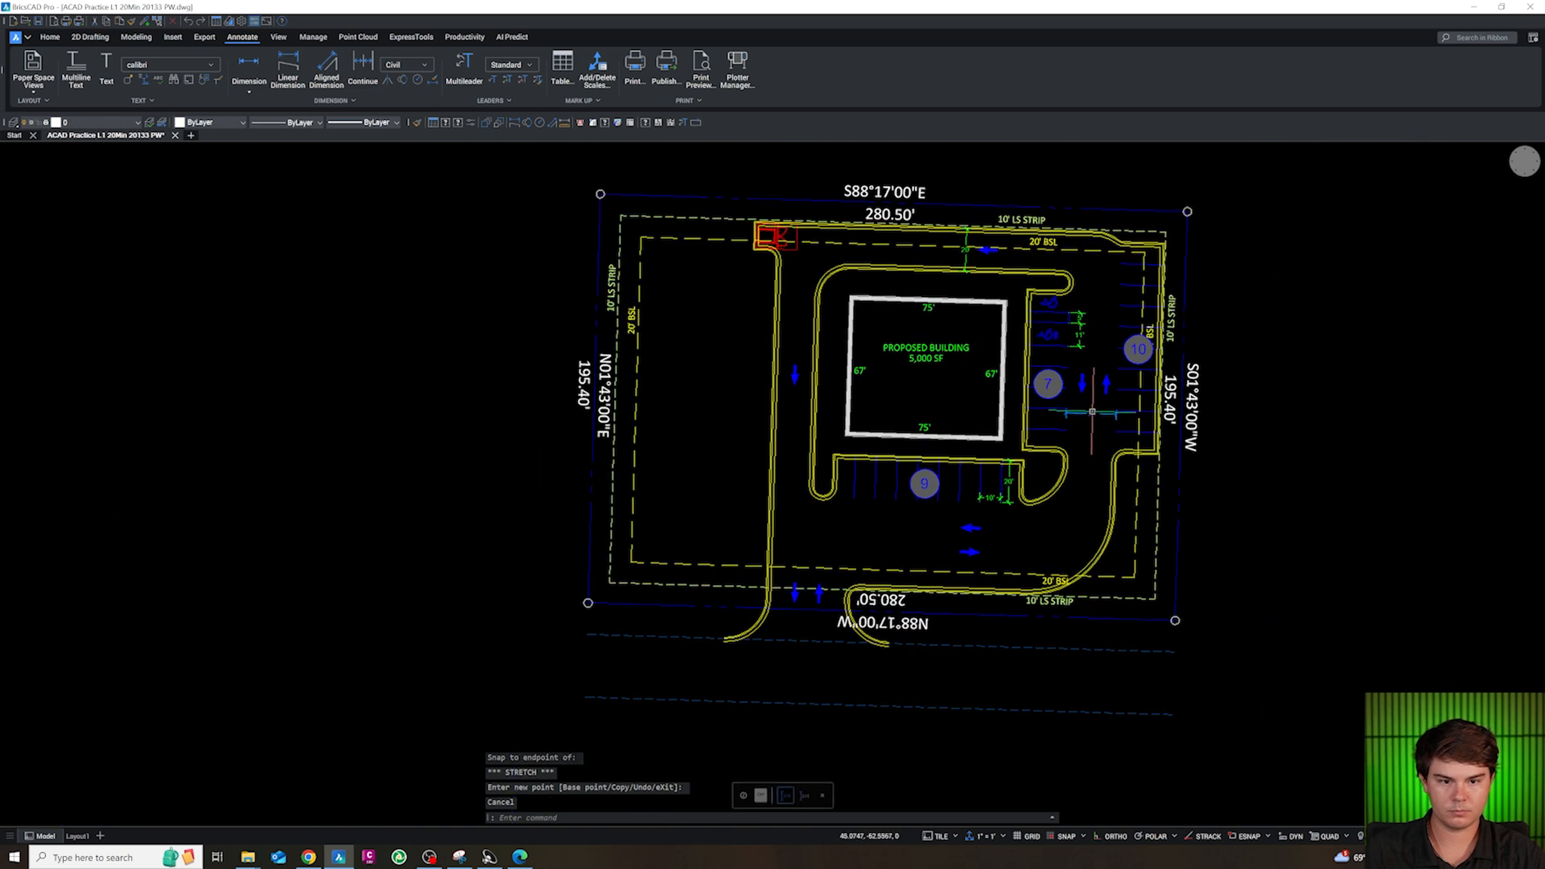
Copy the east drive-aisle dimension across the drive aisle west of the building, below the direction arrow
click(1092, 412)
text(C)
key(space)
click(1109, 452)
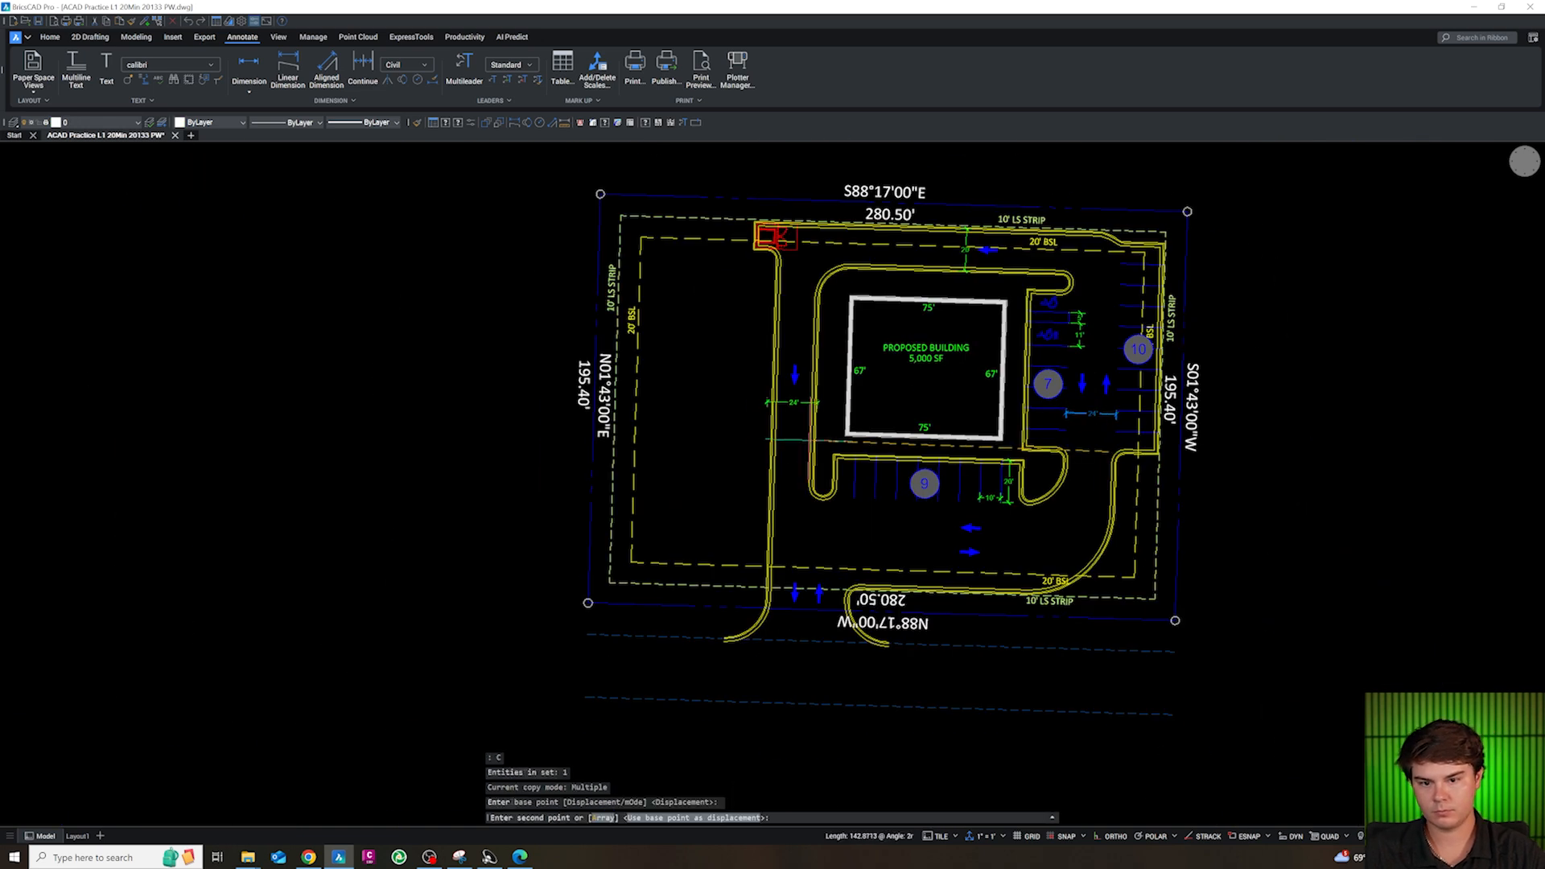
click(782, 400)
key(Escape)
Snap both ends of the west drive-aisle dimension to the nearest points on the curb lines bordering the aisle
scroll(782, 401, up, 5)
click(803, 420)
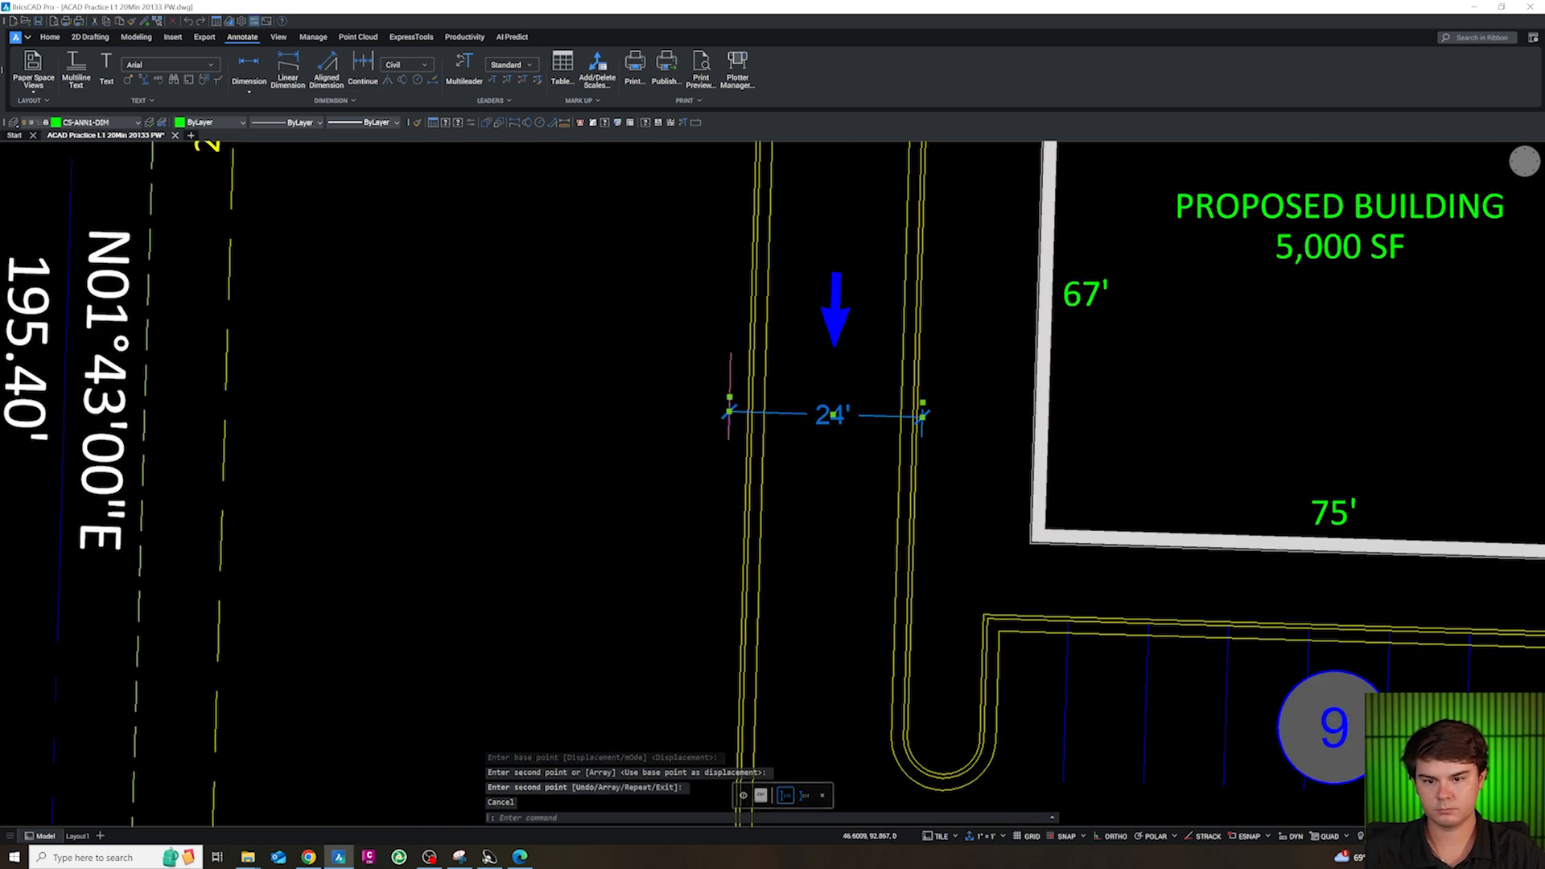
click(729, 397)
shift+right_click(729, 397)
key(r)
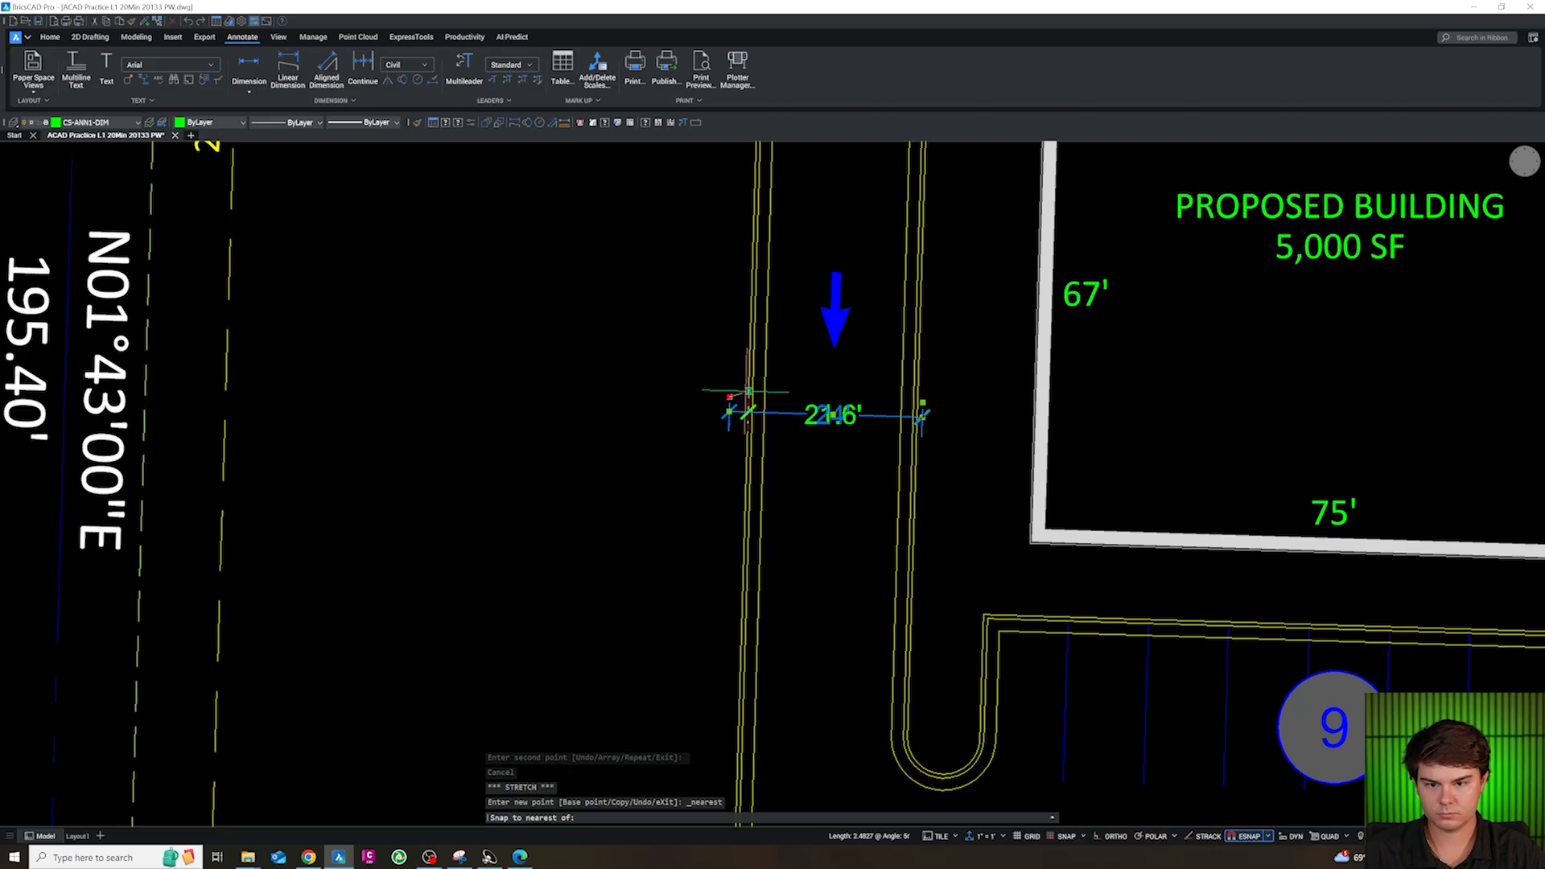
click(751, 392)
click(922, 402)
shift+right_click(917, 399)
key(r)
key(Escape)
Copy the west drive-aisle dimension to the site entrance, south of the two direction arrows
scroll(915, 397, down, 5)
scroll(944, 480, up, 2)
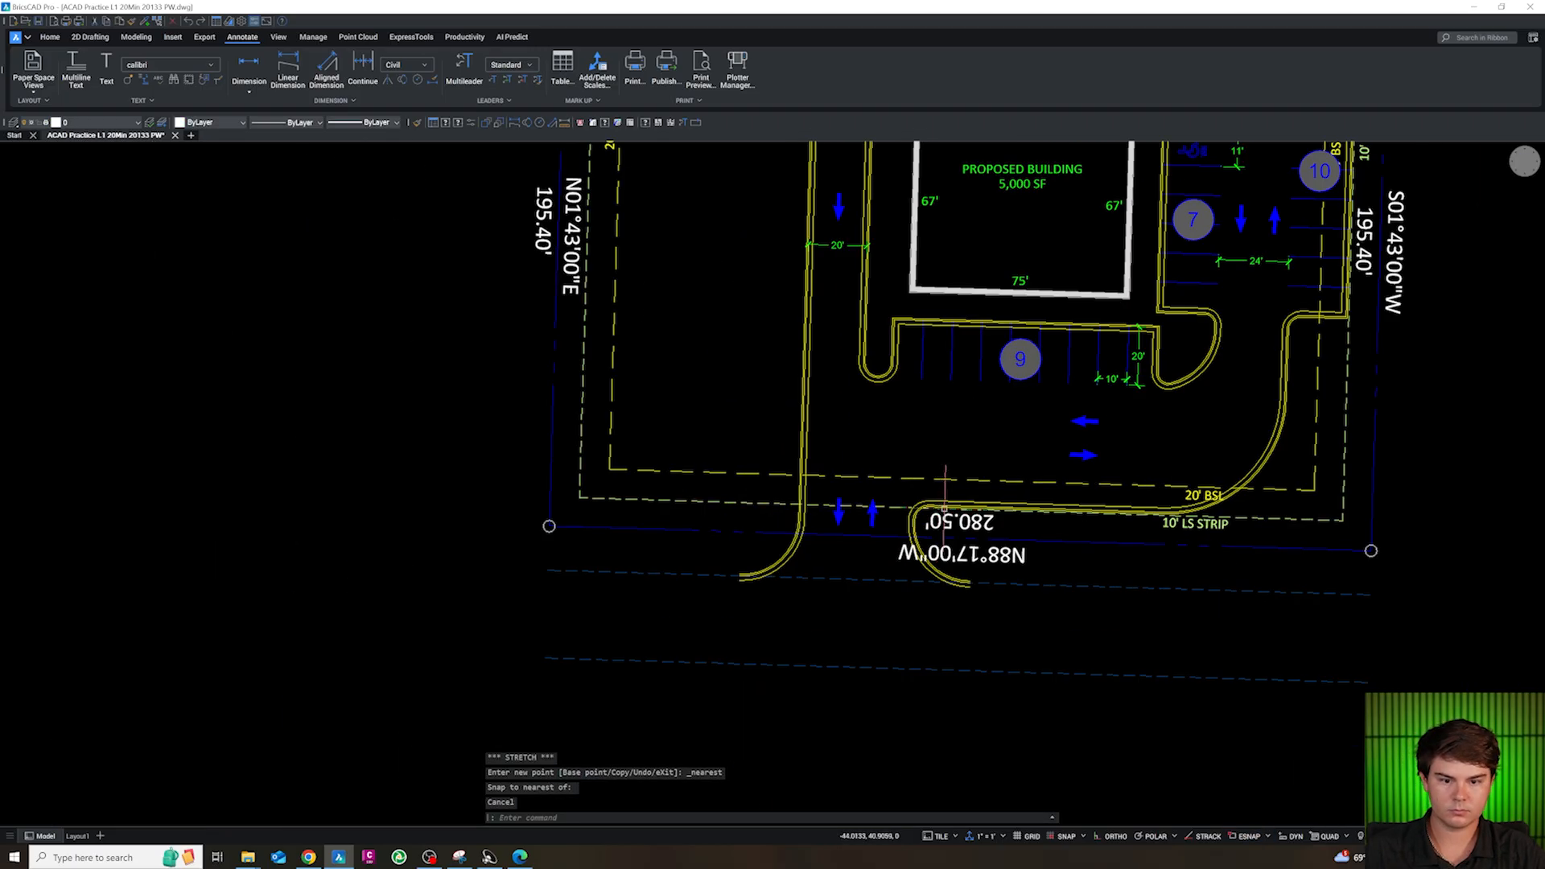
key(Escape)
click(840, 245)
text(co)
key(space)
click(840, 293)
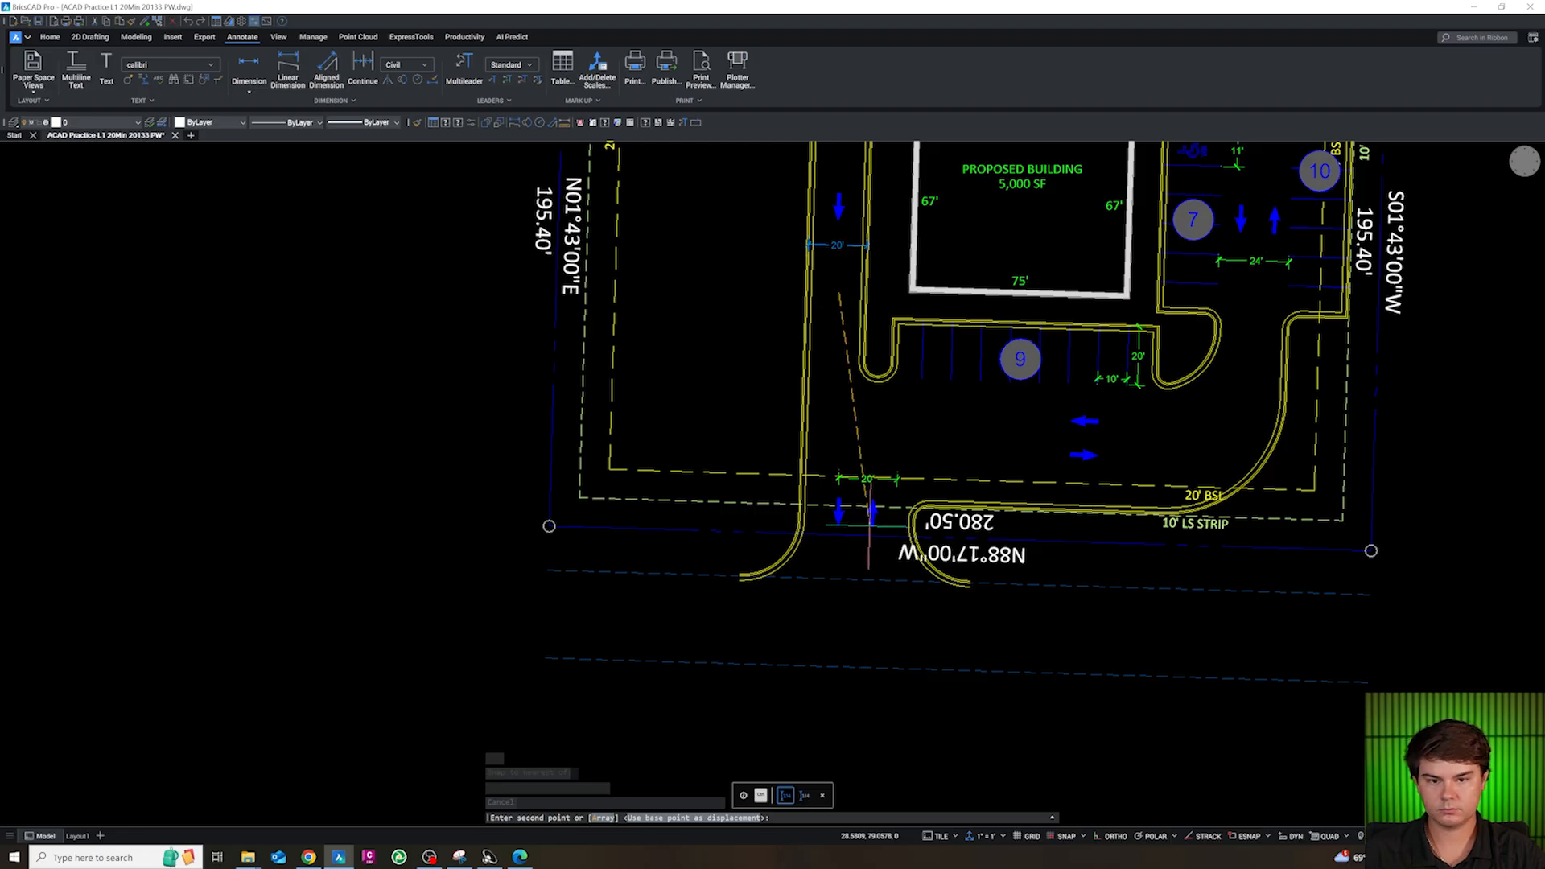
click(858, 527)
key(Escape)
Snap the entrance dimension's west end to the endpoint where the west curb return begins
scroll(840, 515, up, 4)
click(906, 566)
key(Escape)
click(906, 554)
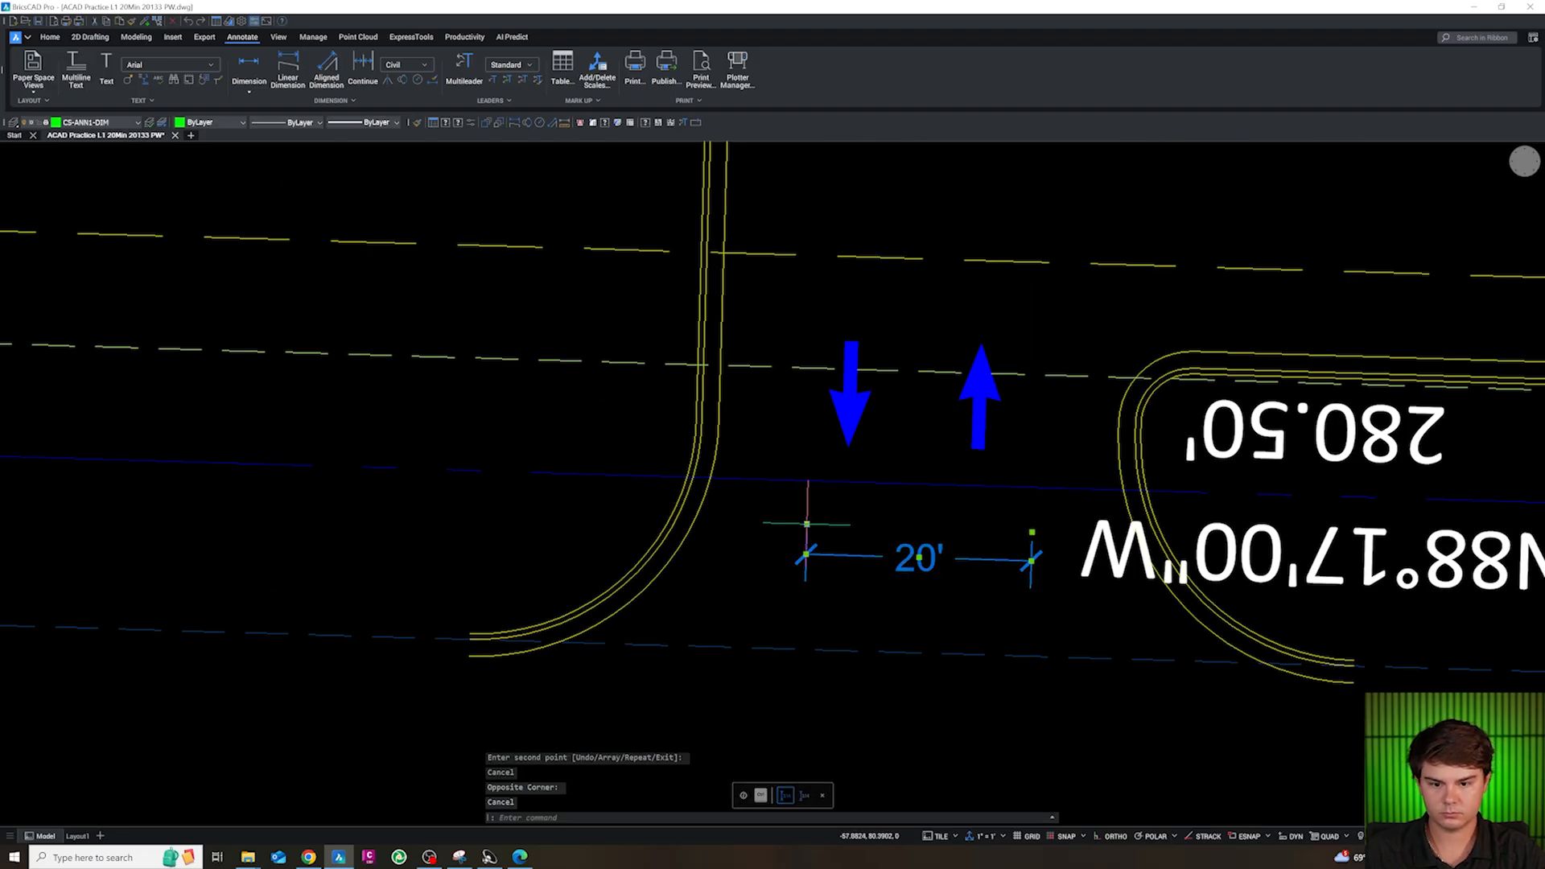
click(807, 524)
shift+right_click(699, 420)
key(e)
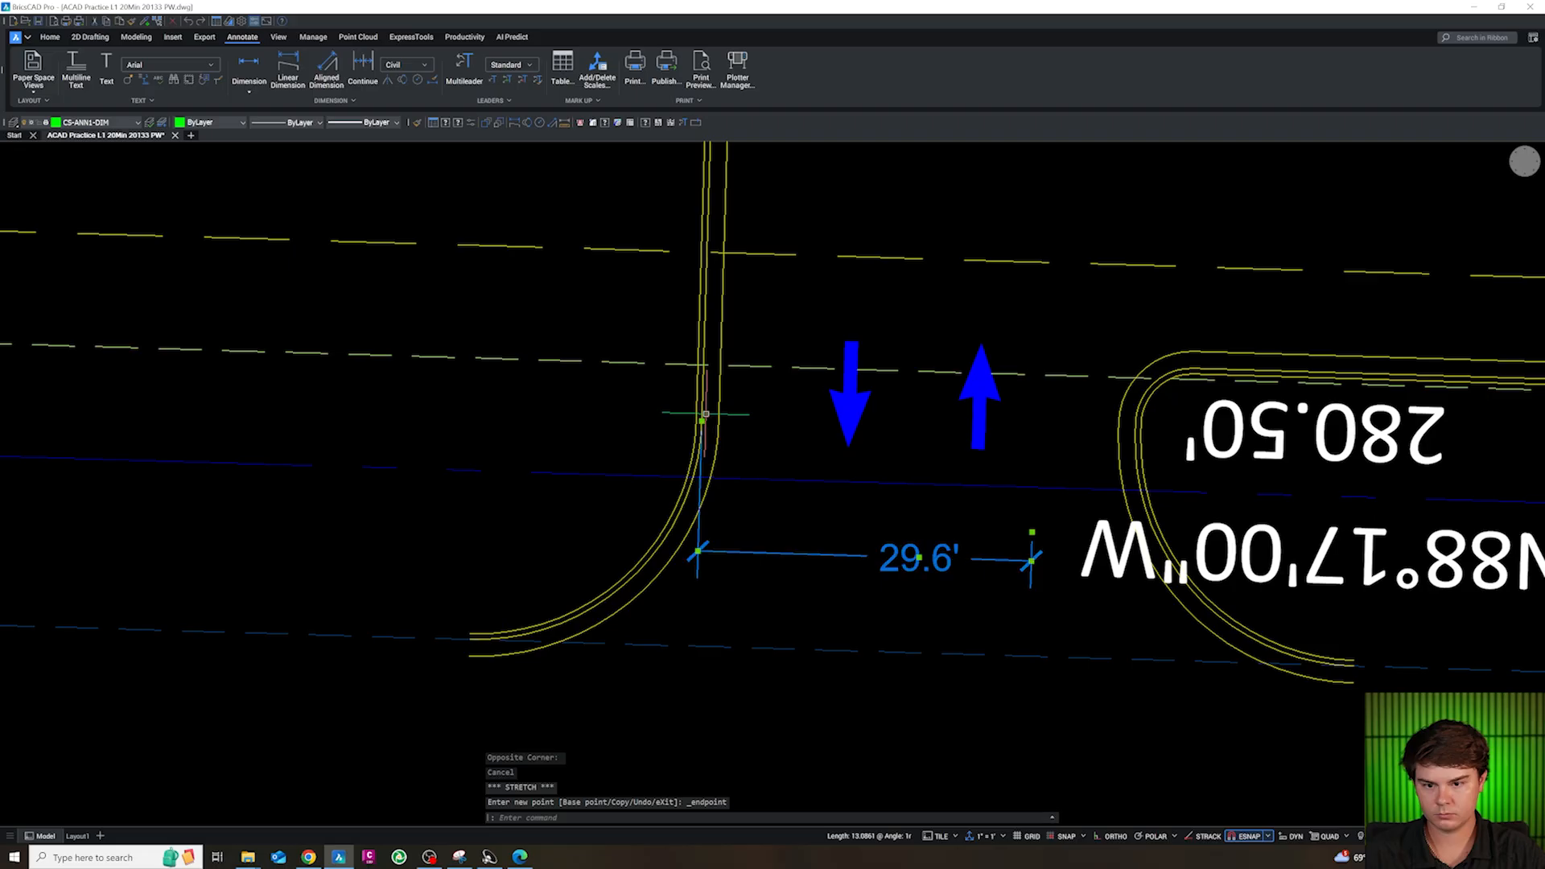
click(702, 420)
Snap the entrance dimension's east end to the east curb return's endpoint and shift the dimension line slightly north
click(1031, 531)
shift+right_click(1134, 434)
key(e)
click(1135, 434)
click(919, 557)
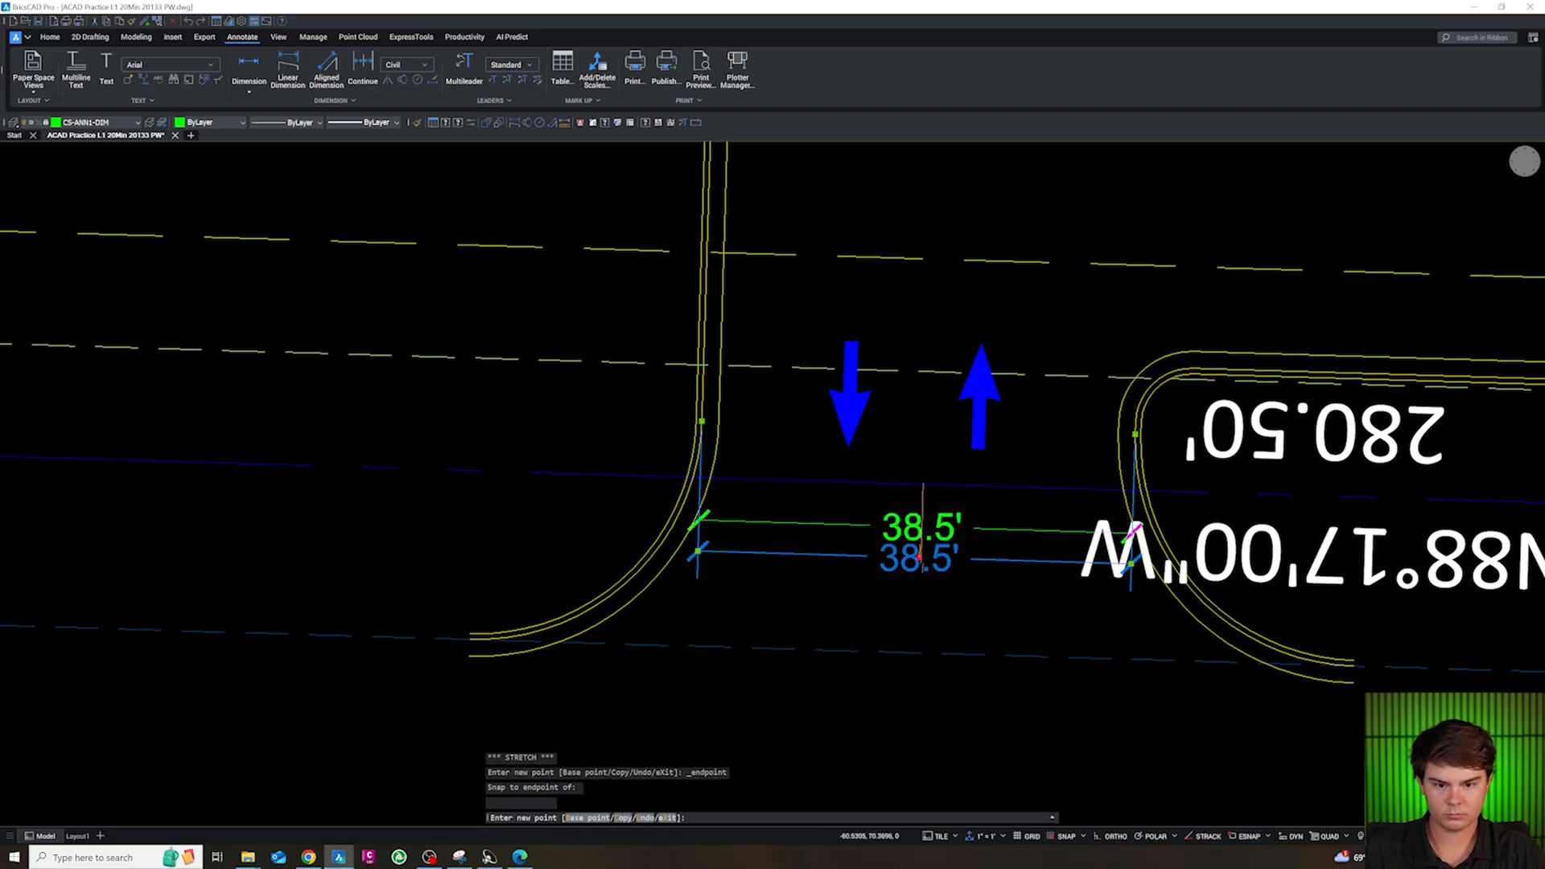
click(921, 526)
key(Escape)
Copy the 20' stall-depth dimension into the south drive aisle, west of the two direction arrows
scroll(913, 554, down, 4)
scroll(1199, 449, down, 3)
scroll(1206, 387, up, 7)
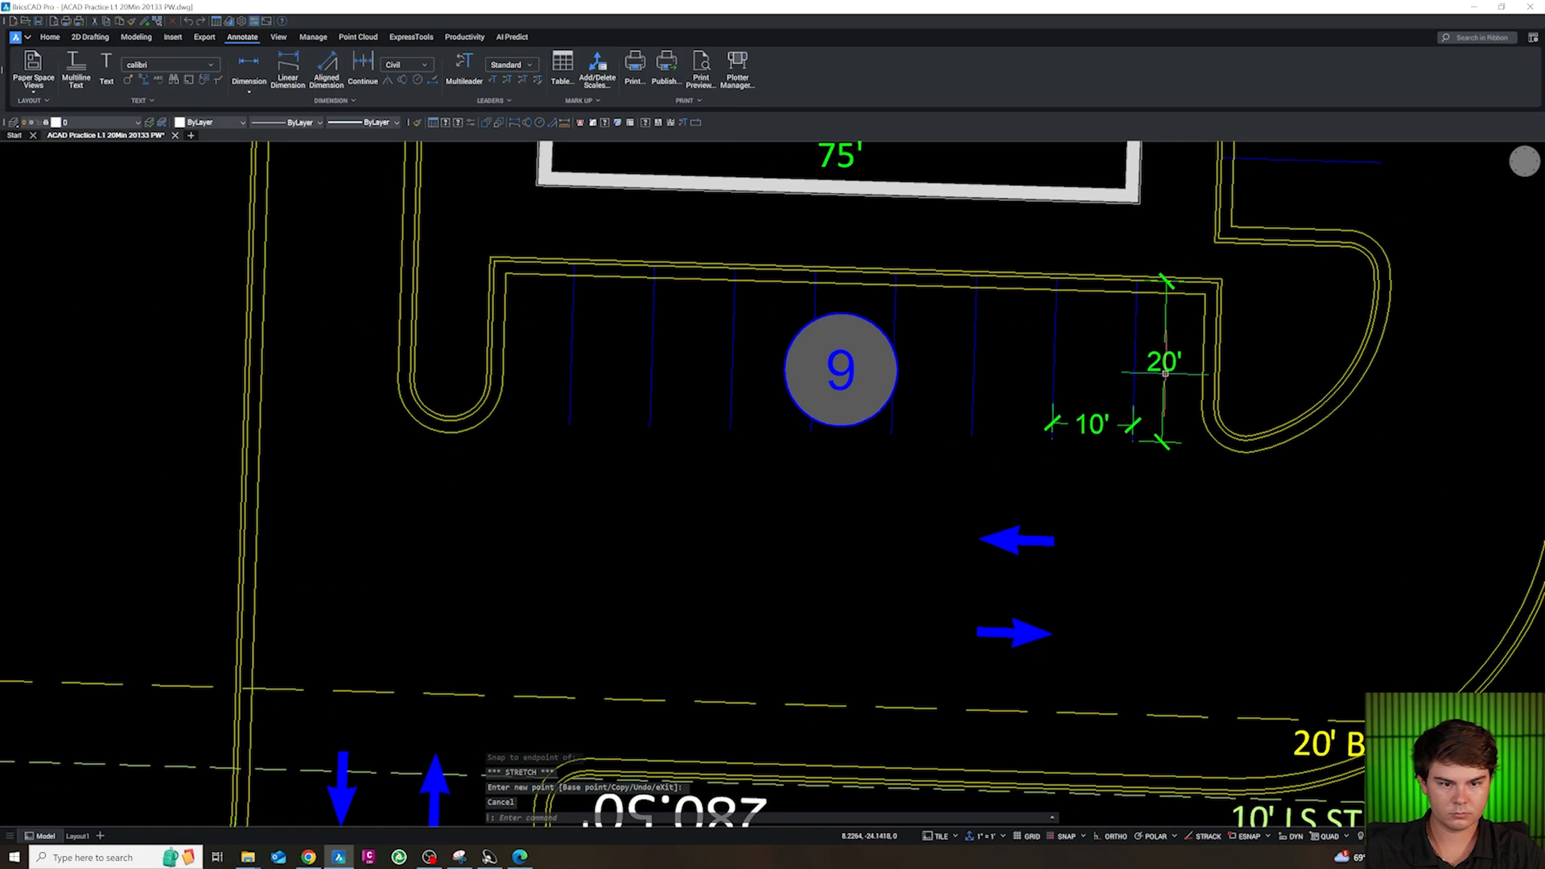
key(Escape)
click(1164, 373)
text(C)
key(Return)
click(1228, 445)
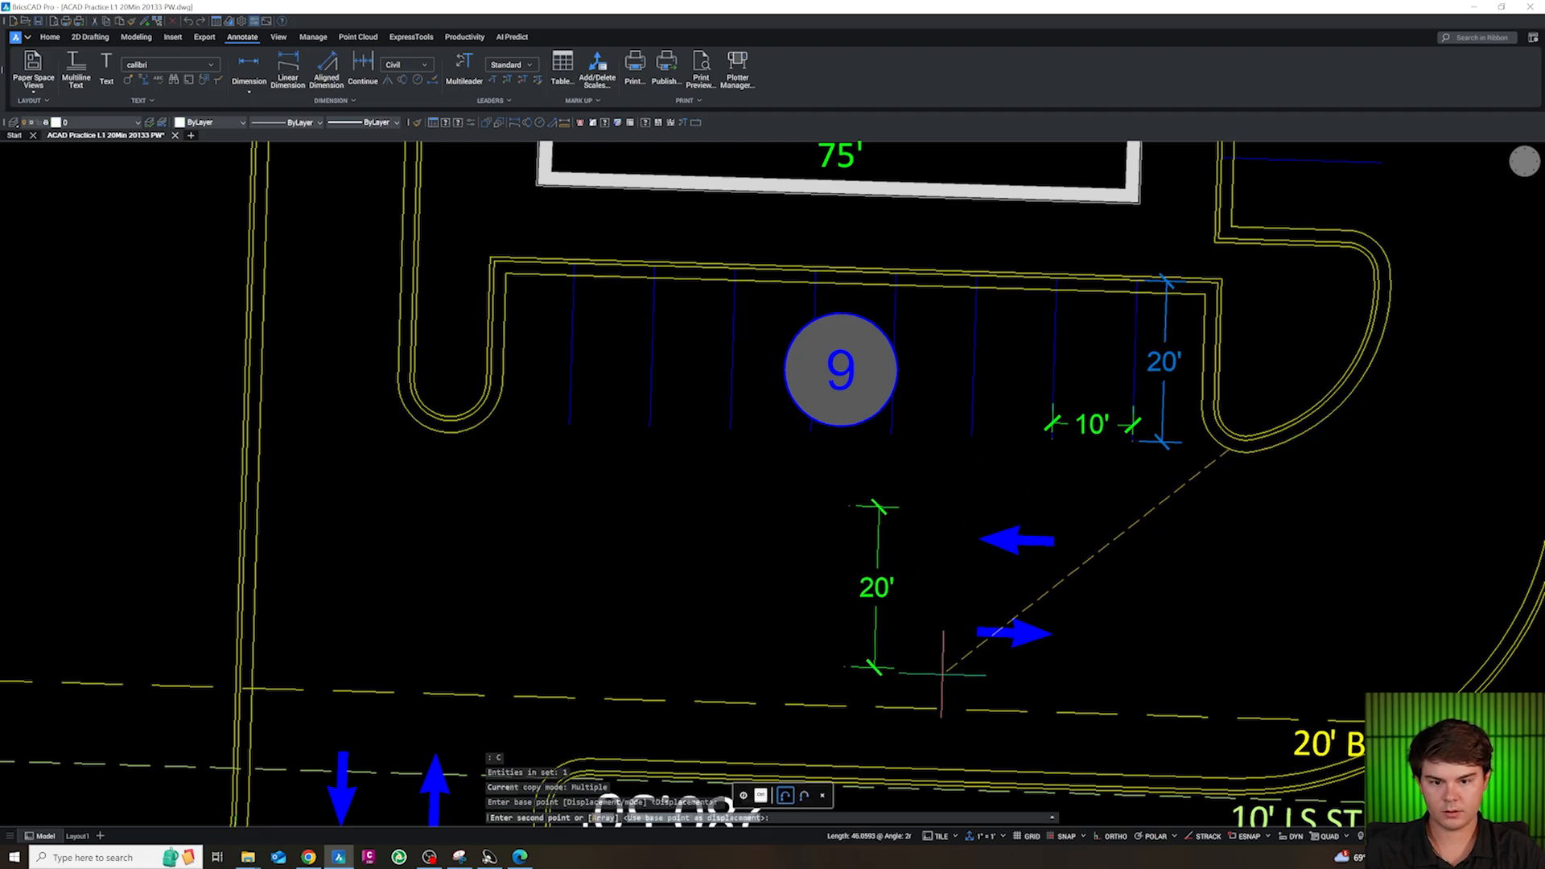
click(945, 663)
key(Escape)
Snap the south aisle dimension's north end to the stall-stripe endpoint below the 9-stall count symbol
click(874, 506)
click(860, 499)
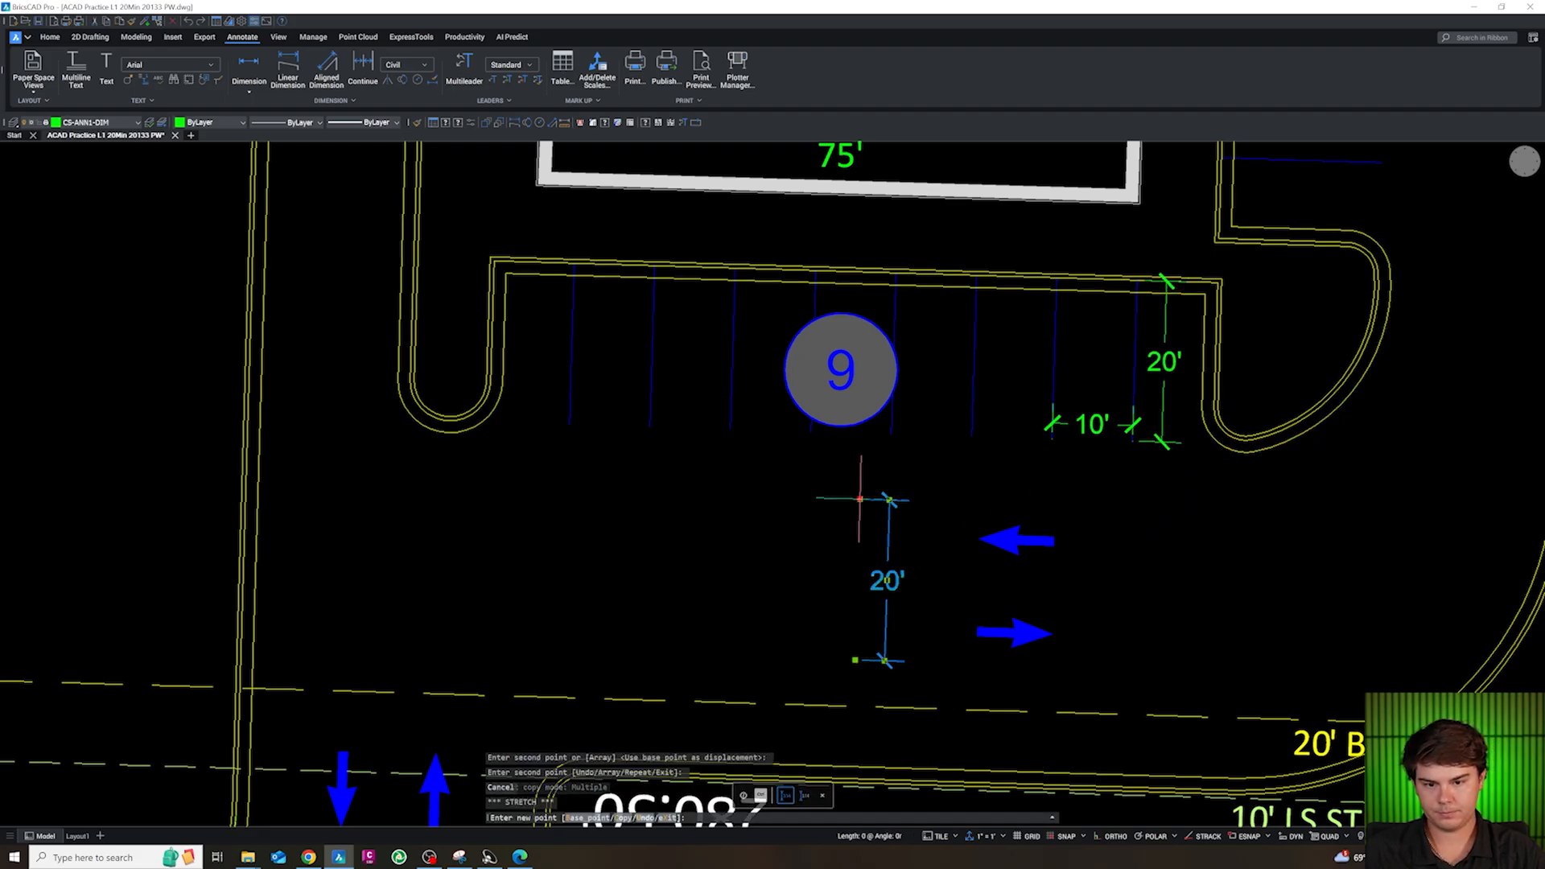
key(Escape)
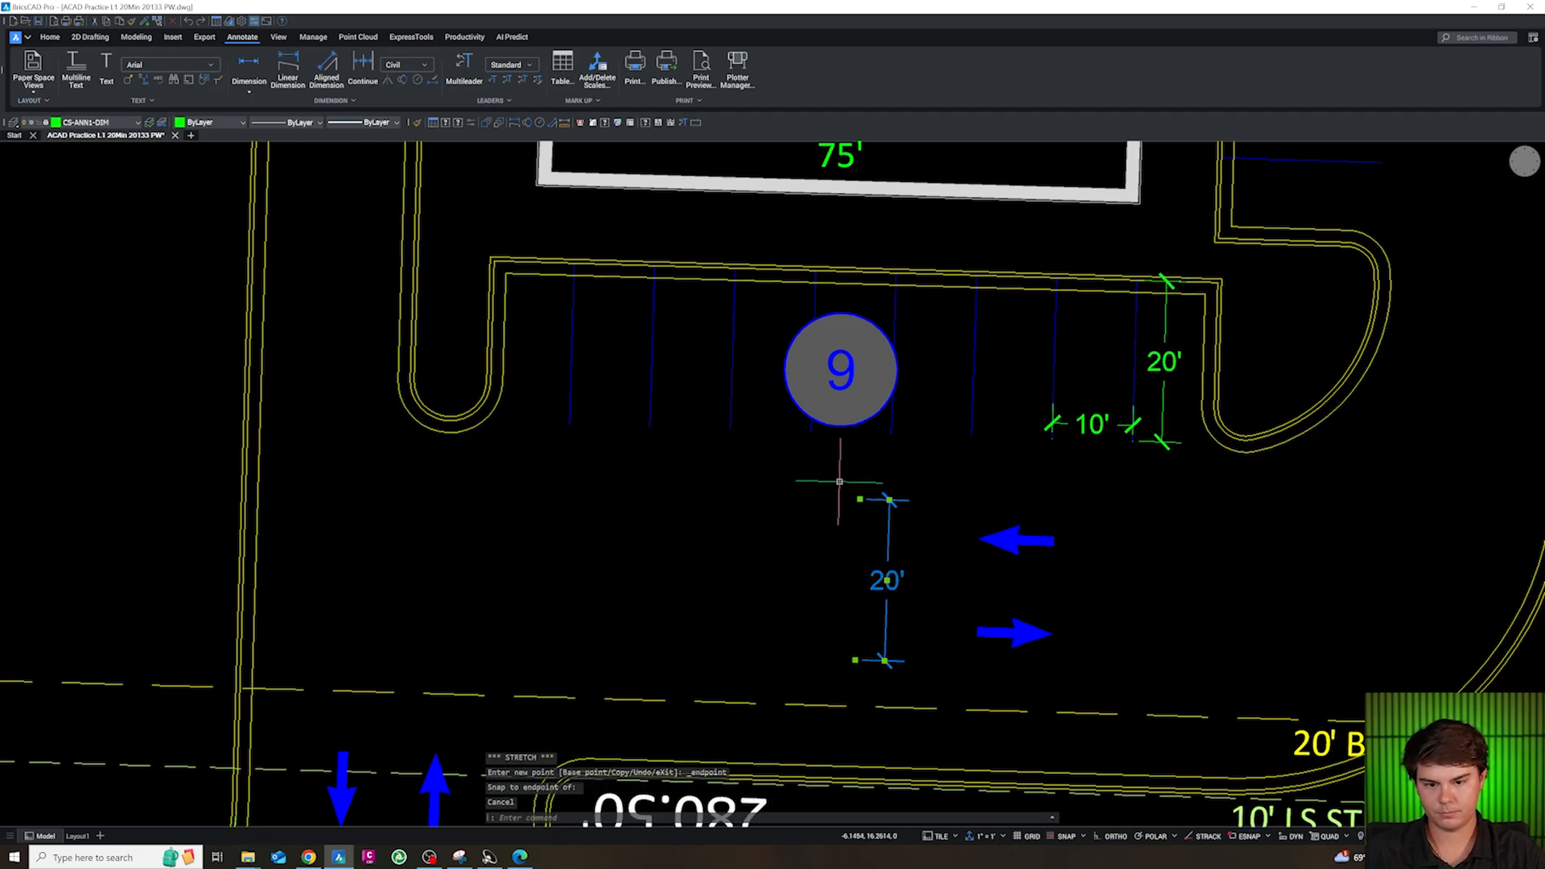
click(860, 499)
shift+right_click(822, 440)
click(863, 504)
click(813, 434)
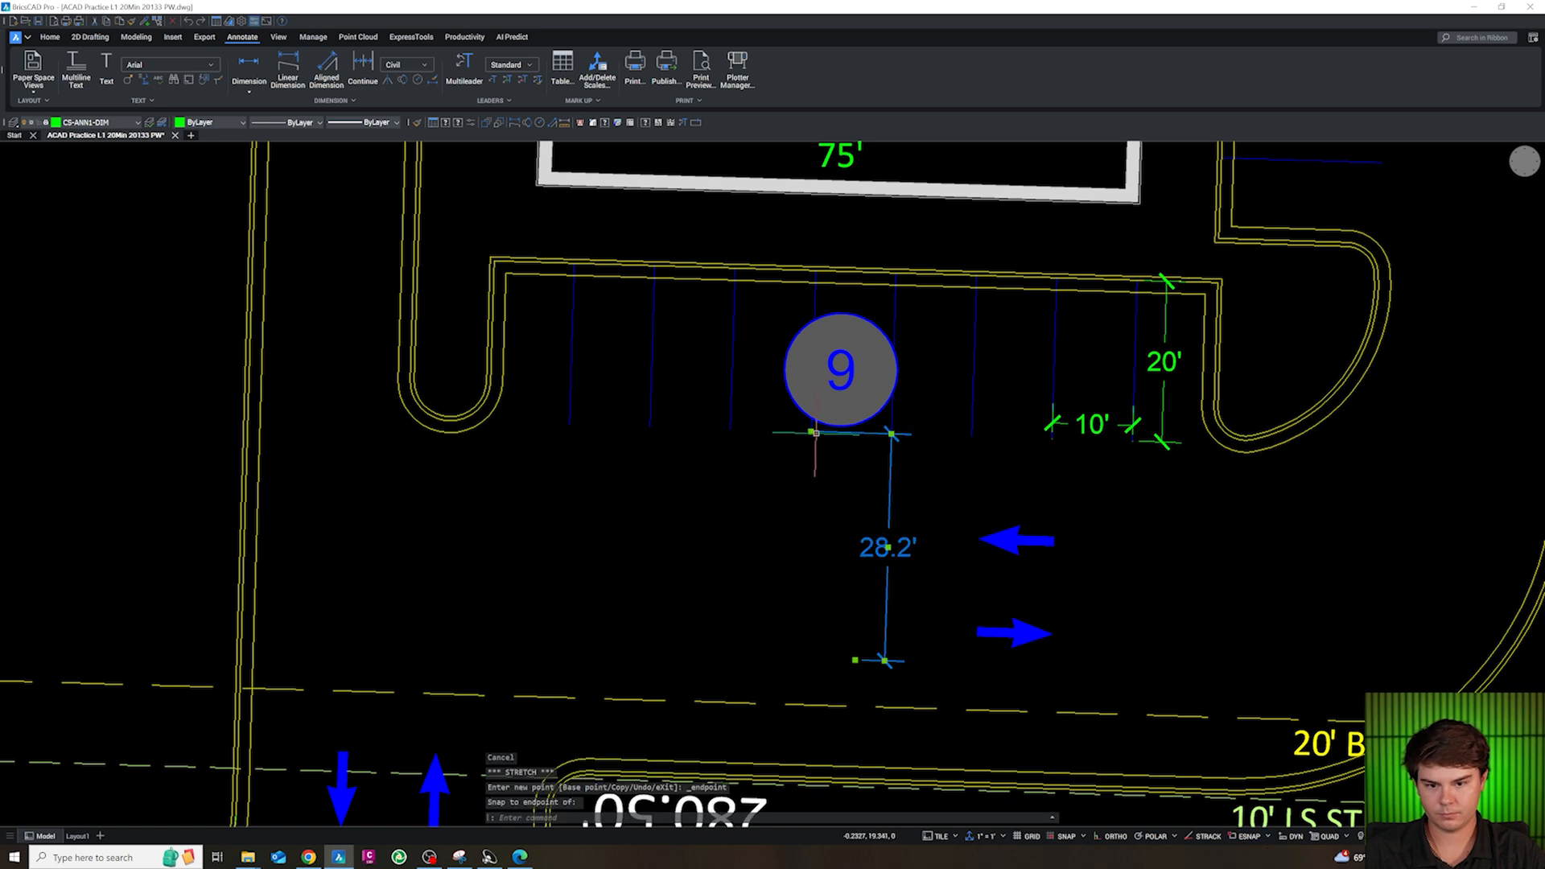
Snap the south aisle dimension's south end to the nearest point on the south curb line
scroll(819, 444, down, 3)
scroll(828, 571, up, 3)
click(844, 538)
shift+right_click(831, 637)
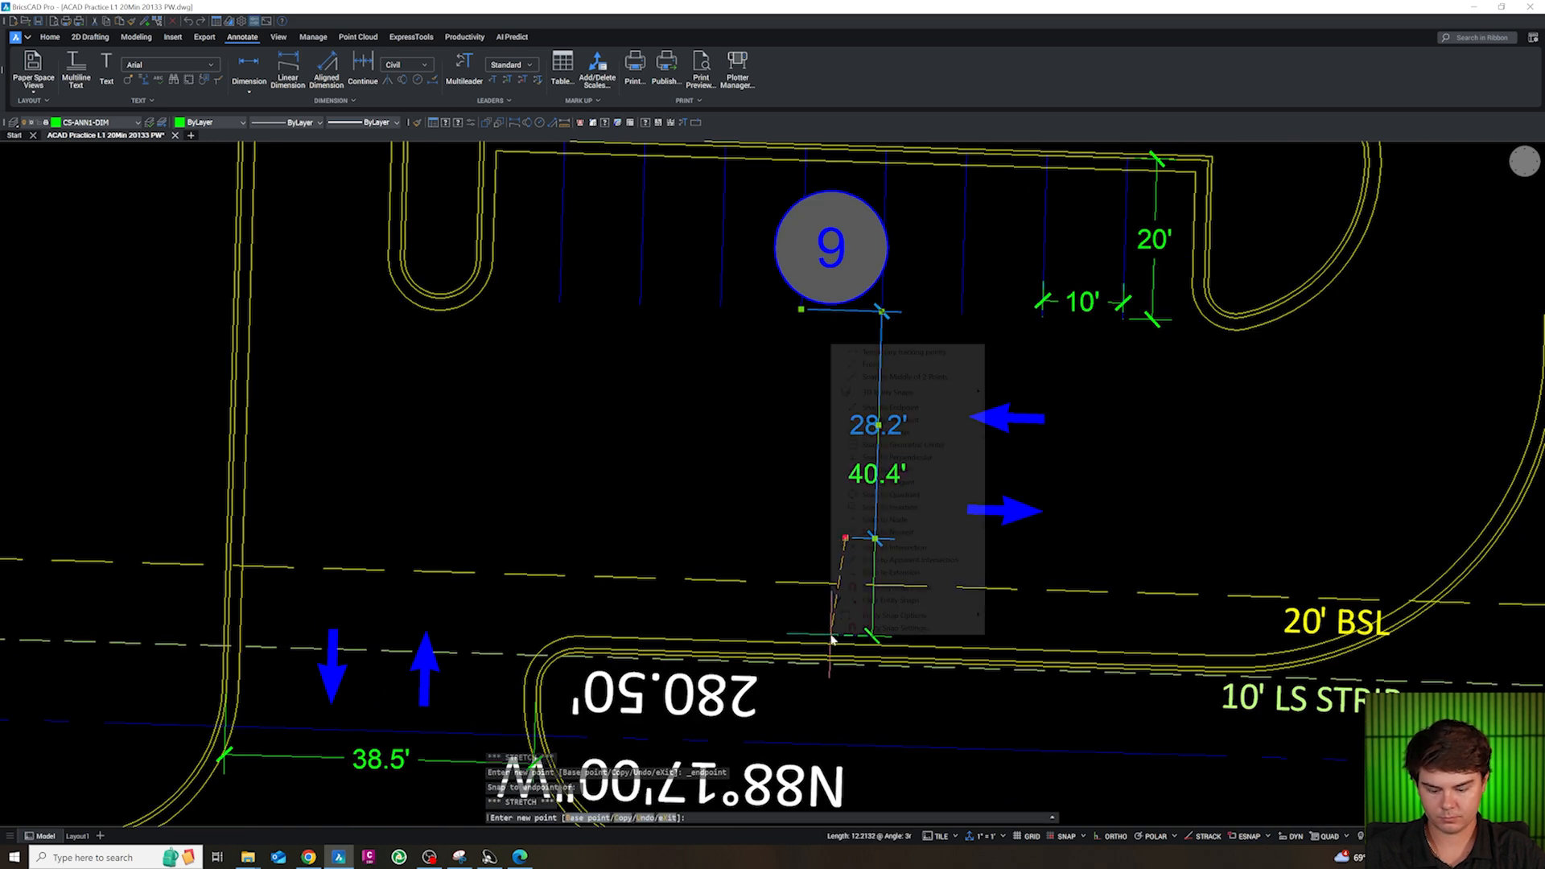
click(854, 601)
click(830, 651)
scroll(829, 643, up, 3)
scroll(829, 644, down, 3)
key(Escape)
key(Escape)
Bring the pavement markings in the SITE section of the block library into view
scroll(871, 483, down, 5)
scroll(875, 564, up, 3)
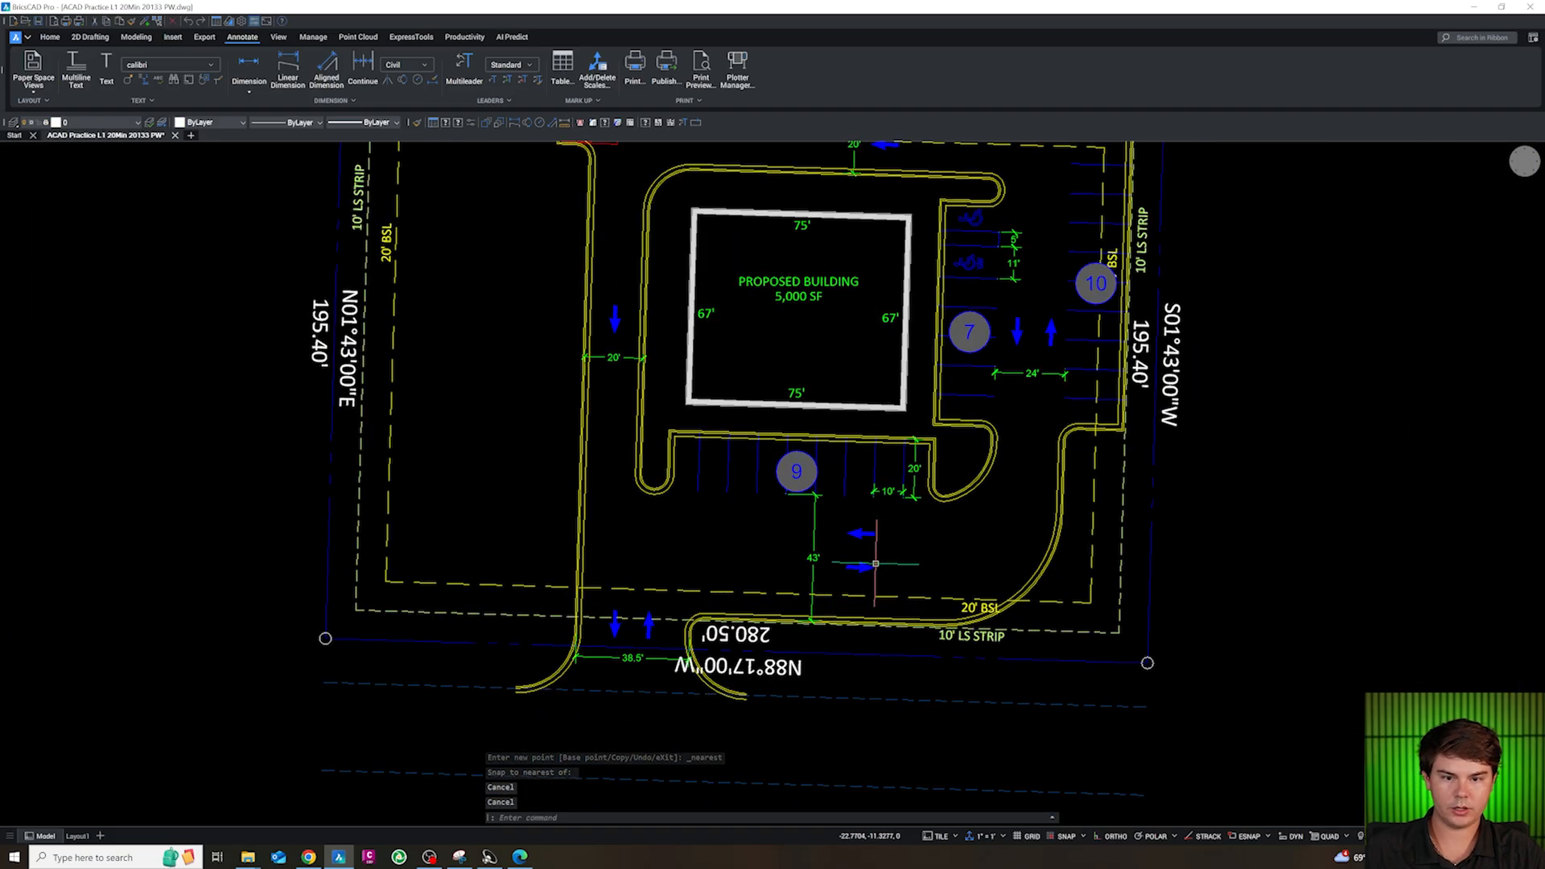
scroll(846, 581, down, 2)
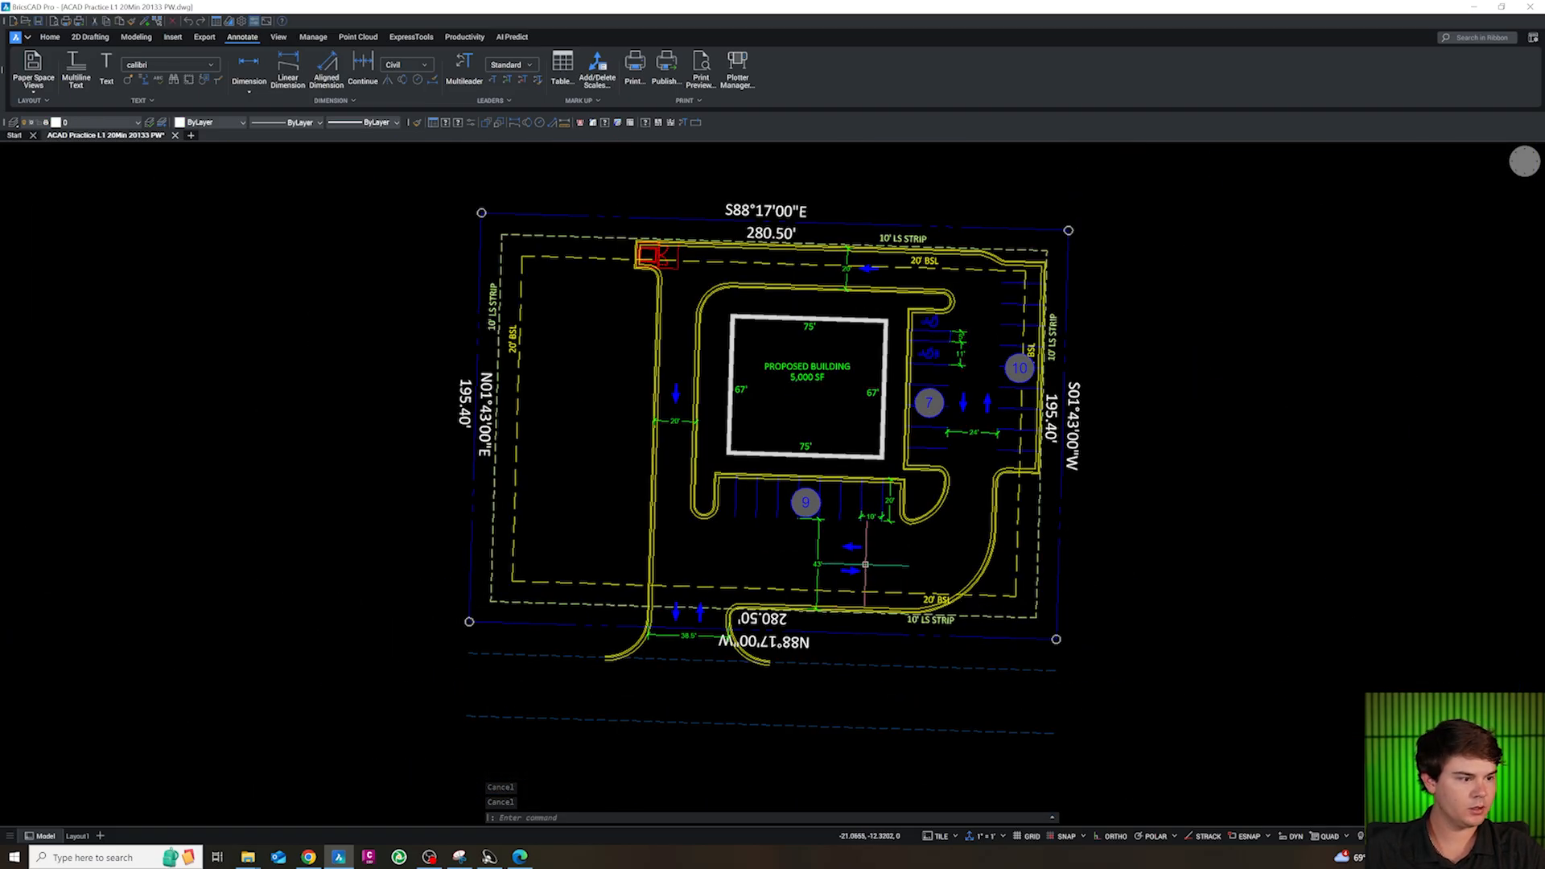
scroll(865, 564, down, 5)
scroll(635, 430, up, 5)
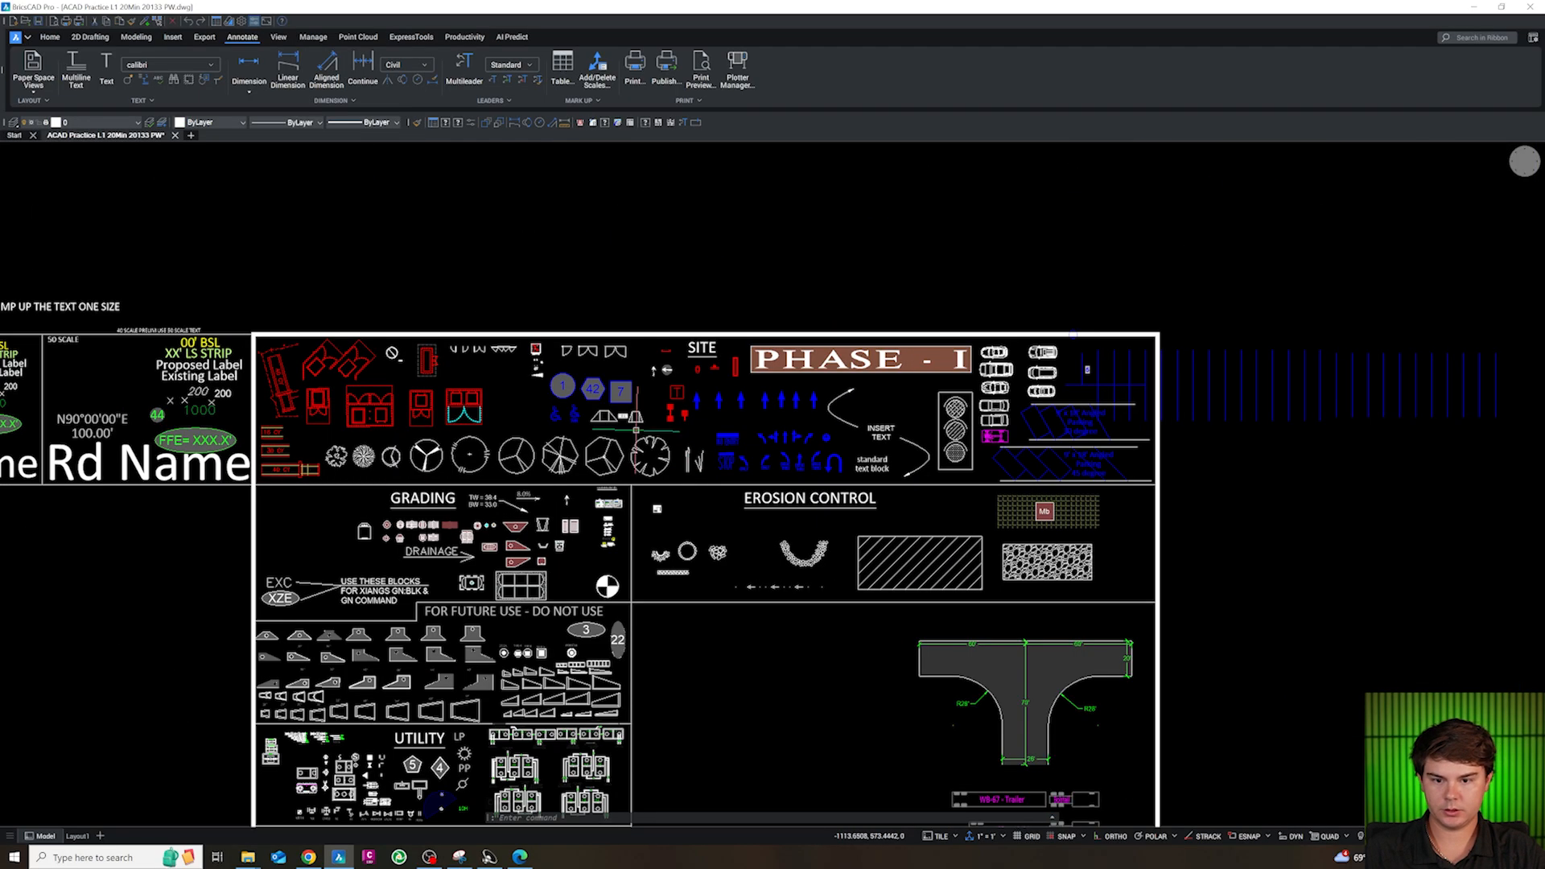
scroll(676, 411, up, 2)
text(co)
key(space)
click(812, 490)
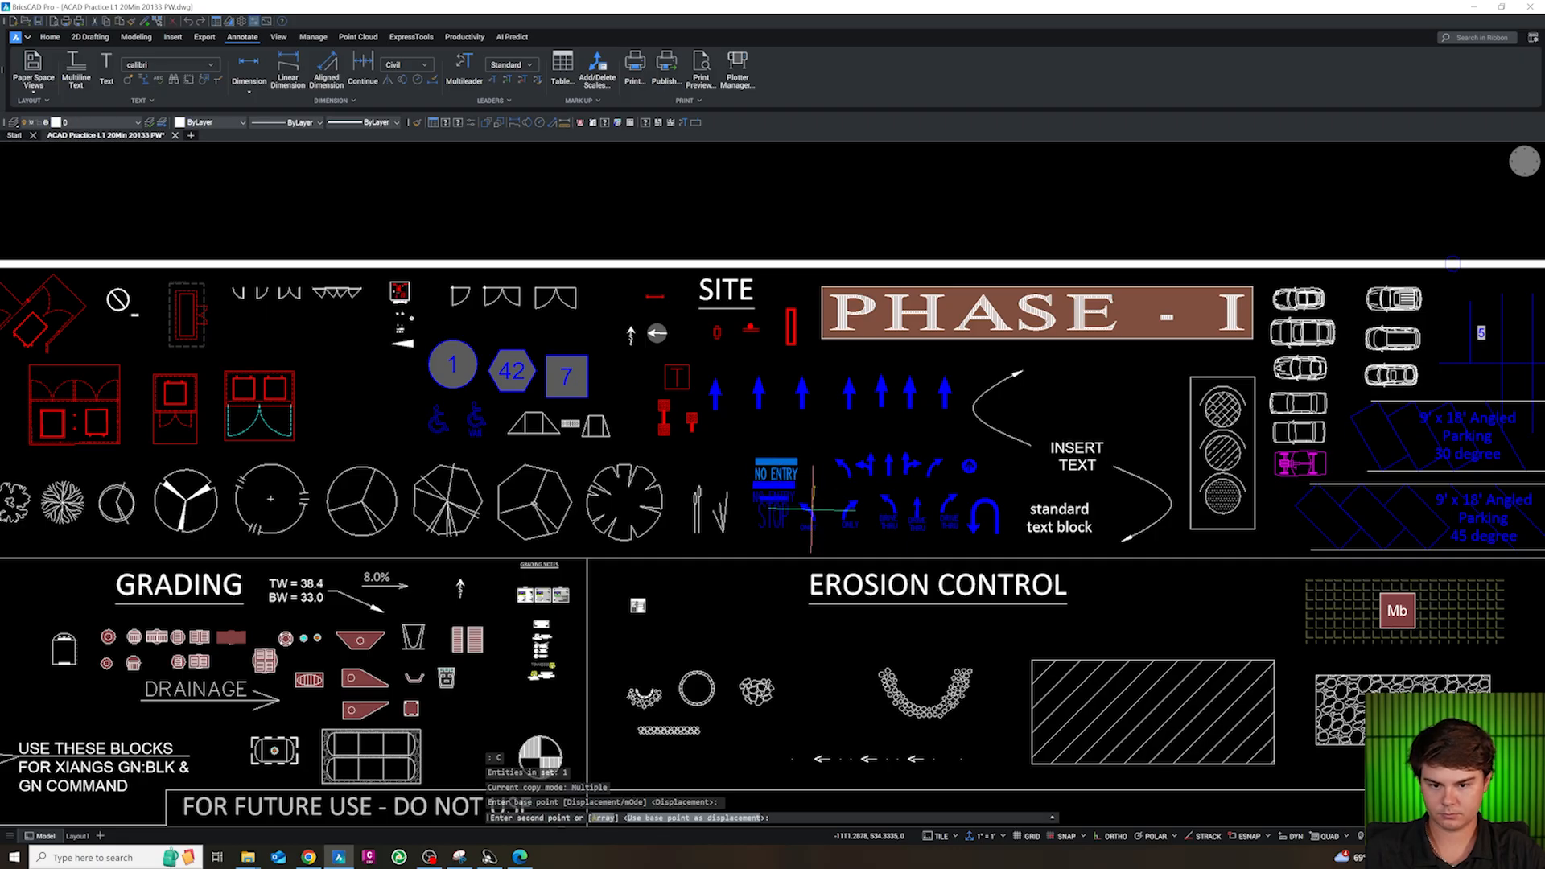
key(Escape)
key(Escape)
Align the UCS to the view and copy the library's NO ENTRY marking into the drive aisle north of the entrance arrows
text(uv)
key(space)
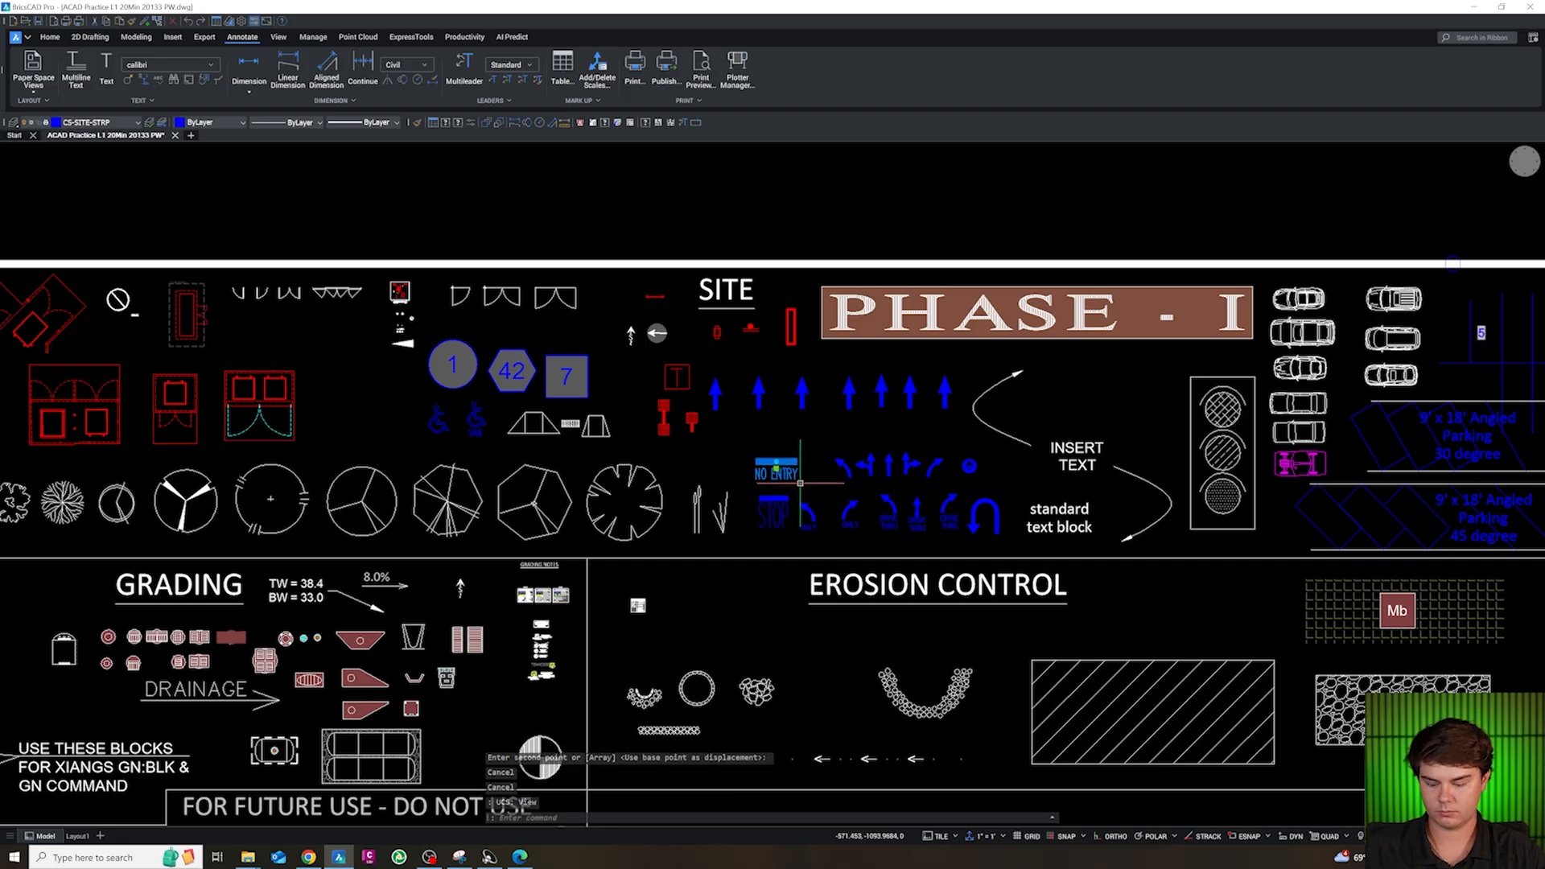
click(800, 483)
key(ctrl+c)
scroll(845, 482, down, 5)
scroll(966, 257, up, 8)
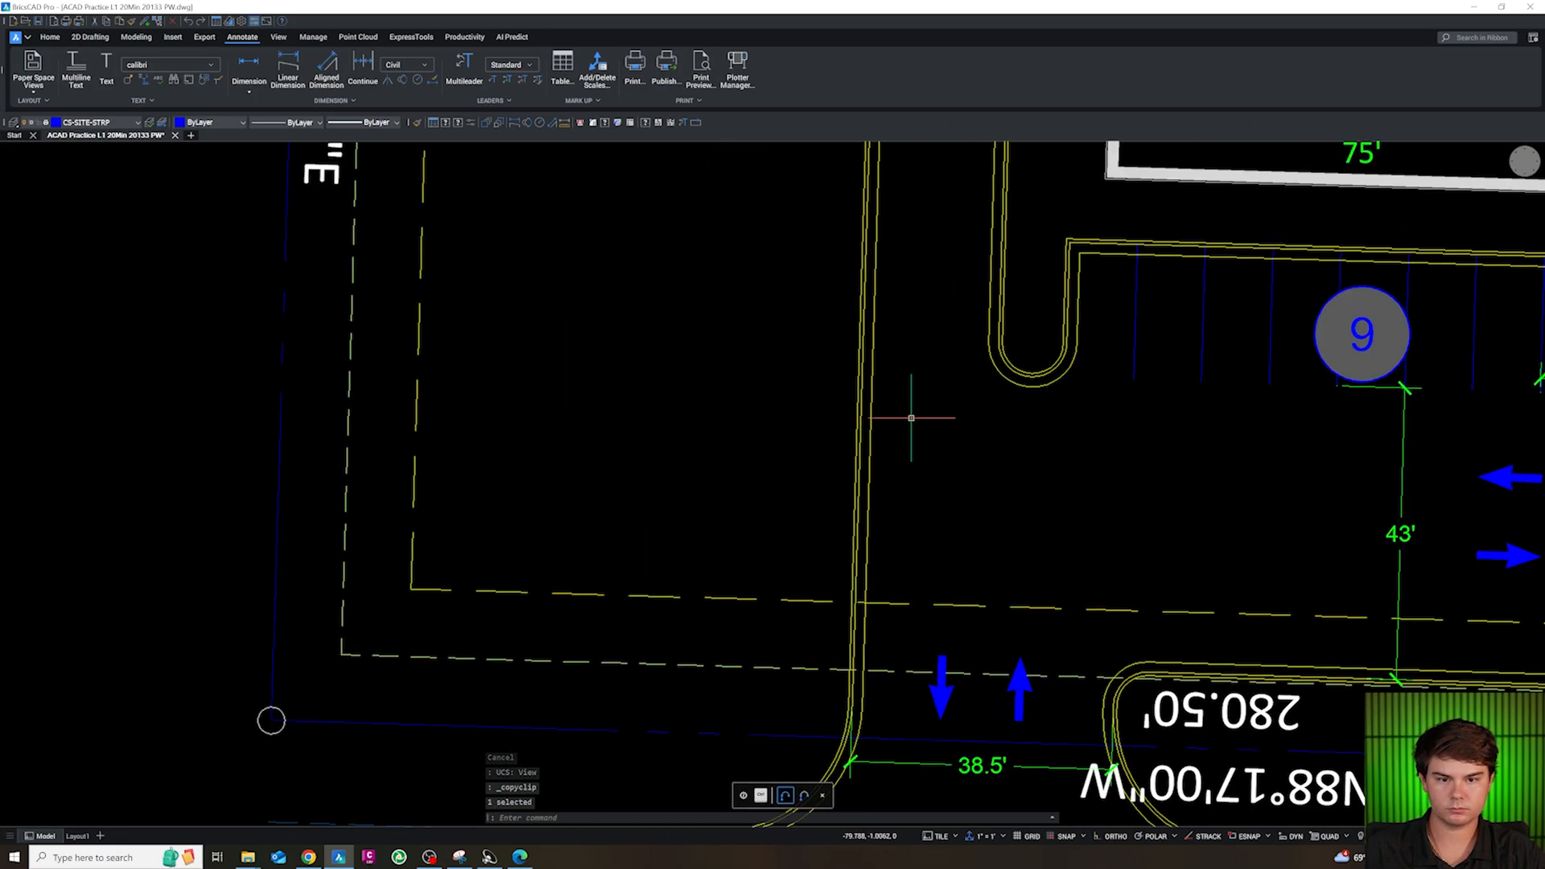
key(ctrl+v)
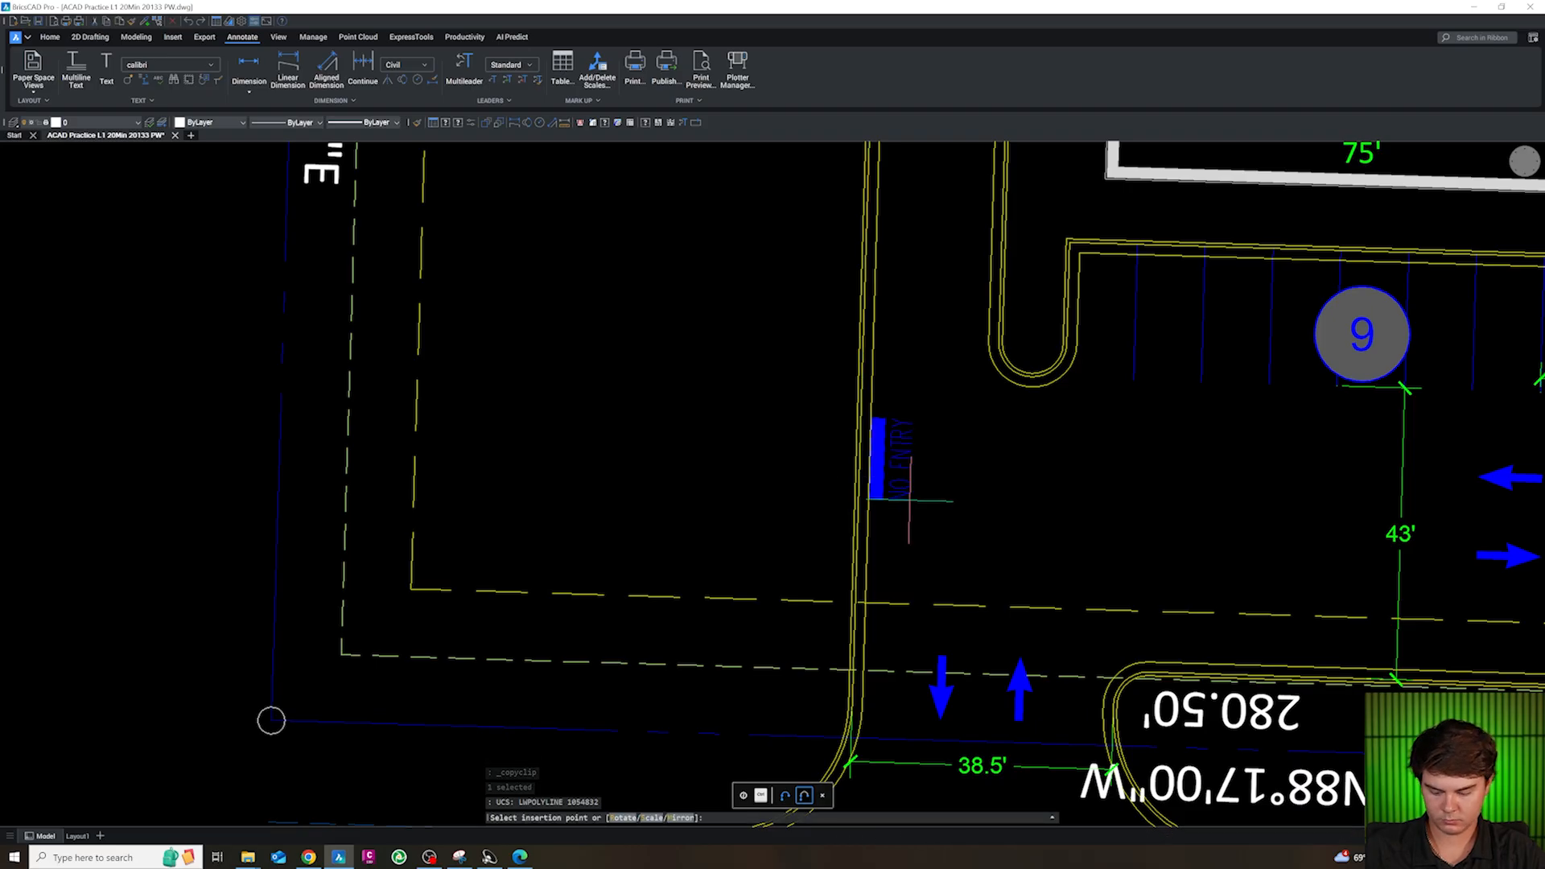
click(1008, 569)
key(Escape)
Rotate the pasted NO ENTRY marking a quarter turn clockwise so its text reads horizontally
click(1067, 569)
click(963, 524)
text(ro)
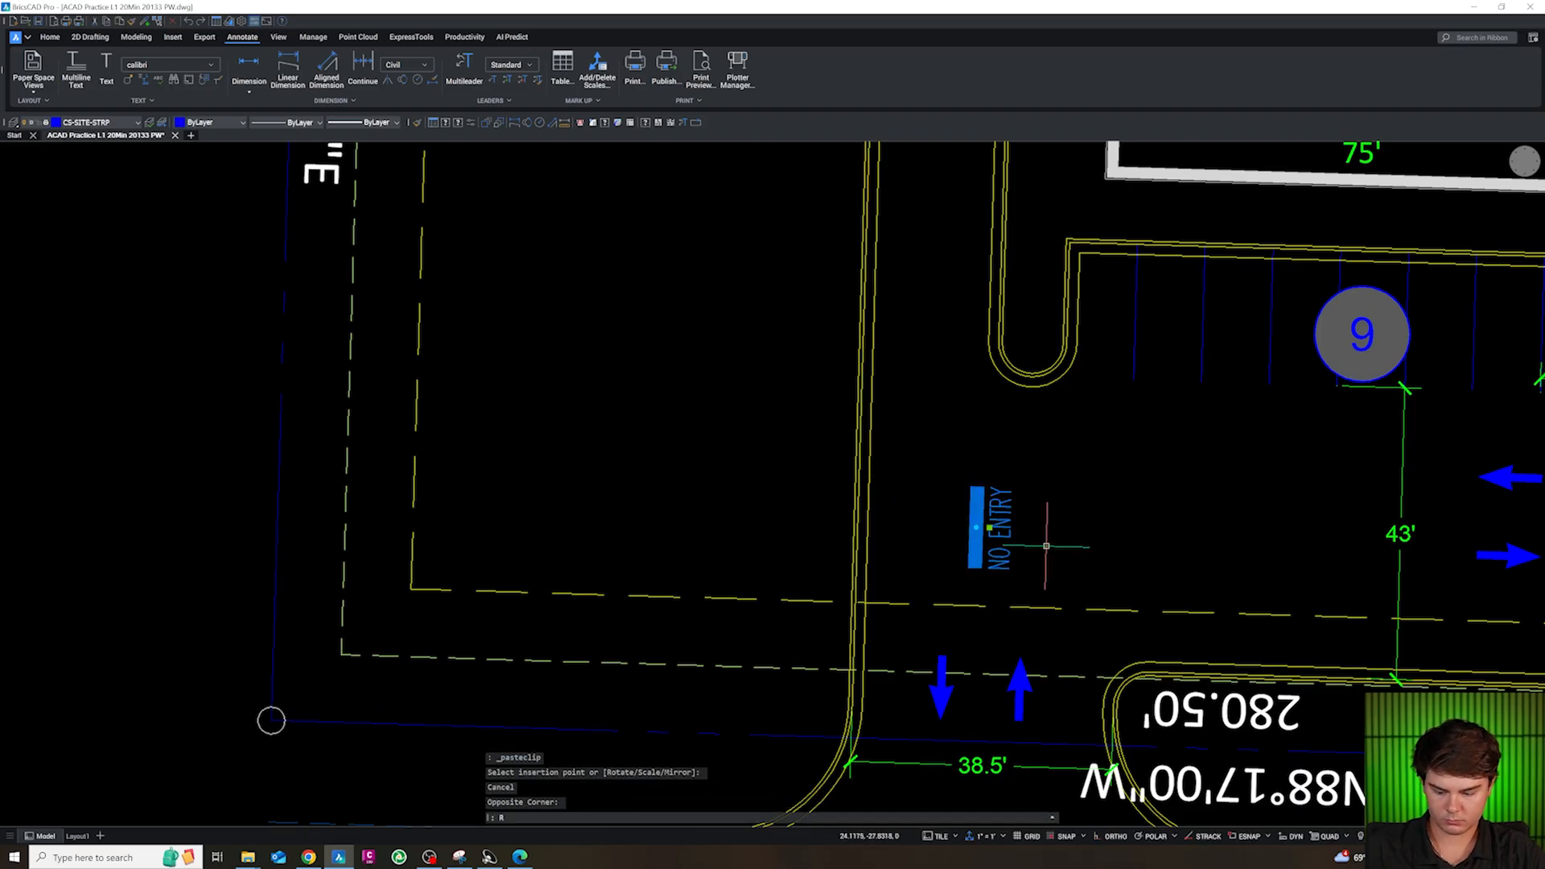
key(space)
click(1076, 542)
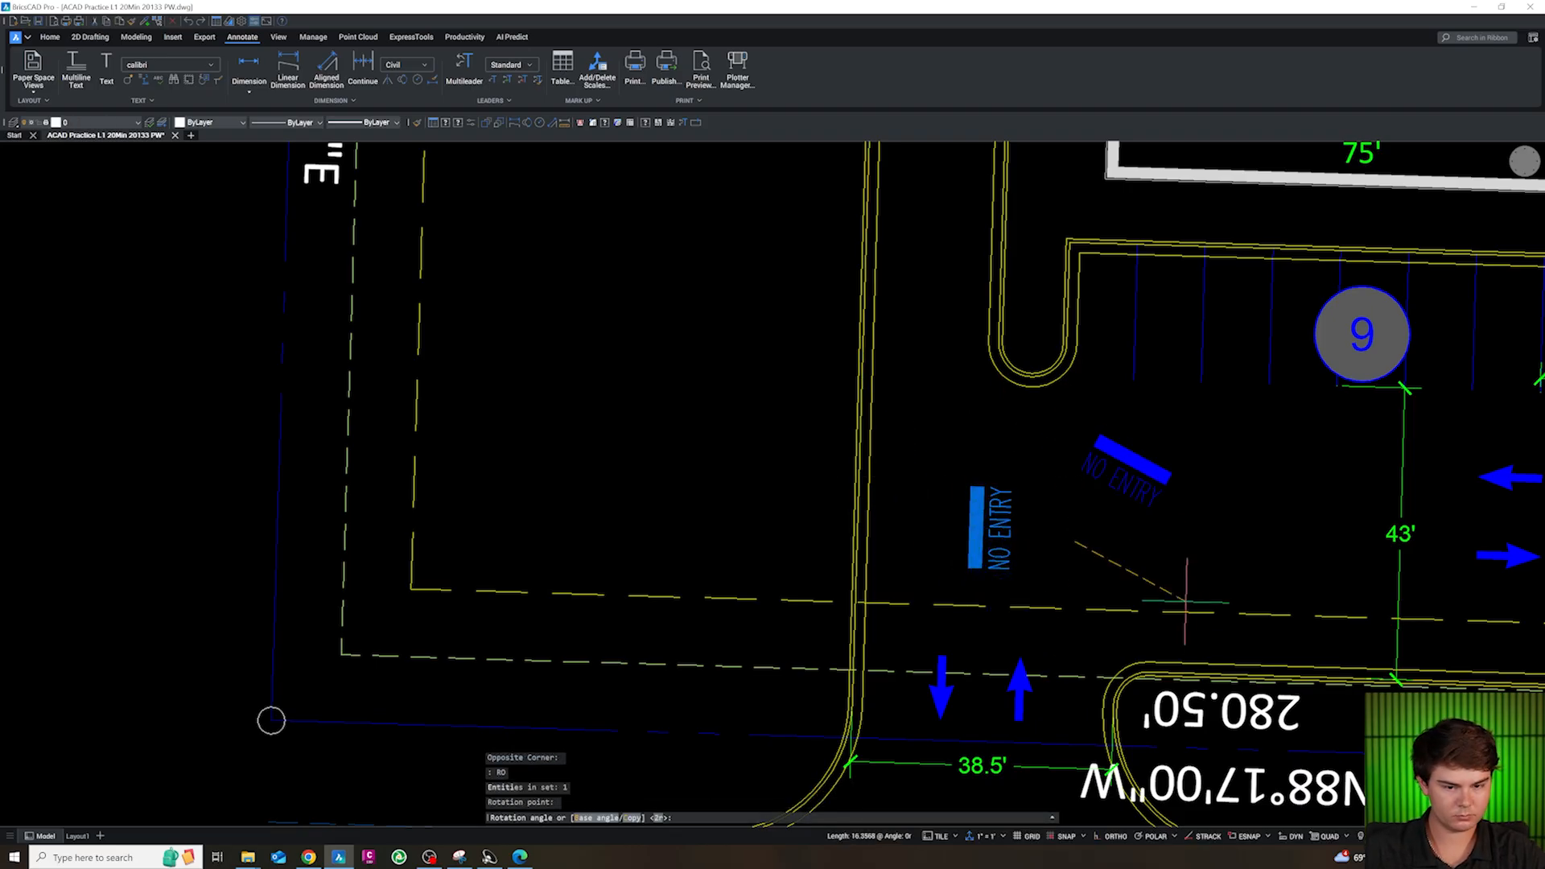
click(1190, 633)
key(Escape)
Move the NO ENTRY marking into the west drive aisle, between the west curb and the island's south end
click(1133, 496)
click(1053, 432)
text(m)
key(space)
click(1155, 495)
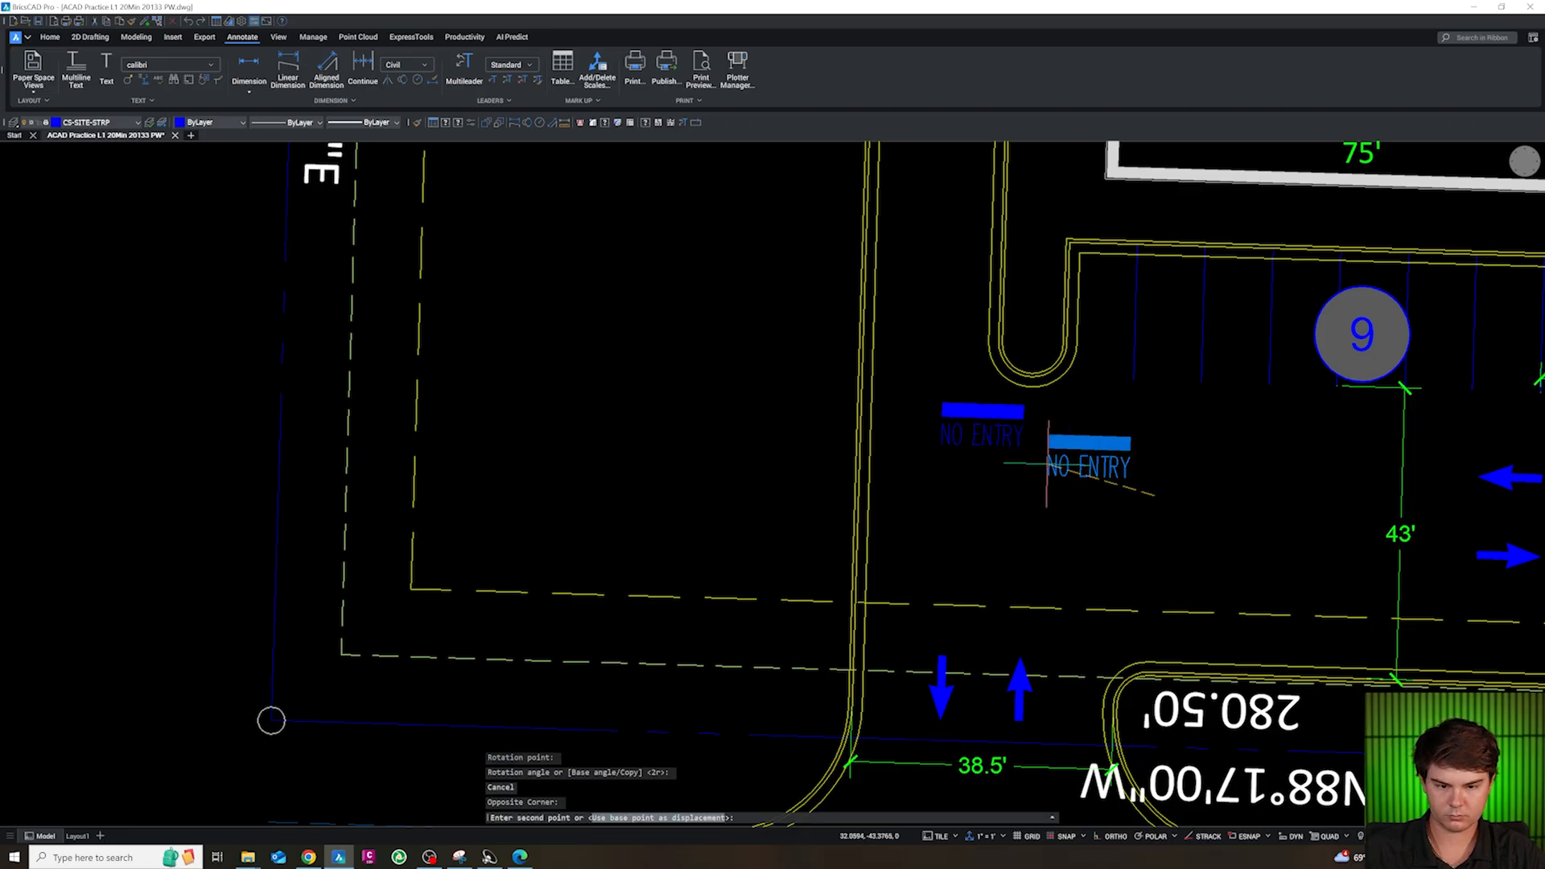
click(997, 389)
key(Escape)
Offset the west, north and south 10' landscape strip lines 5' inward
scroll(998, 390, down, 10)
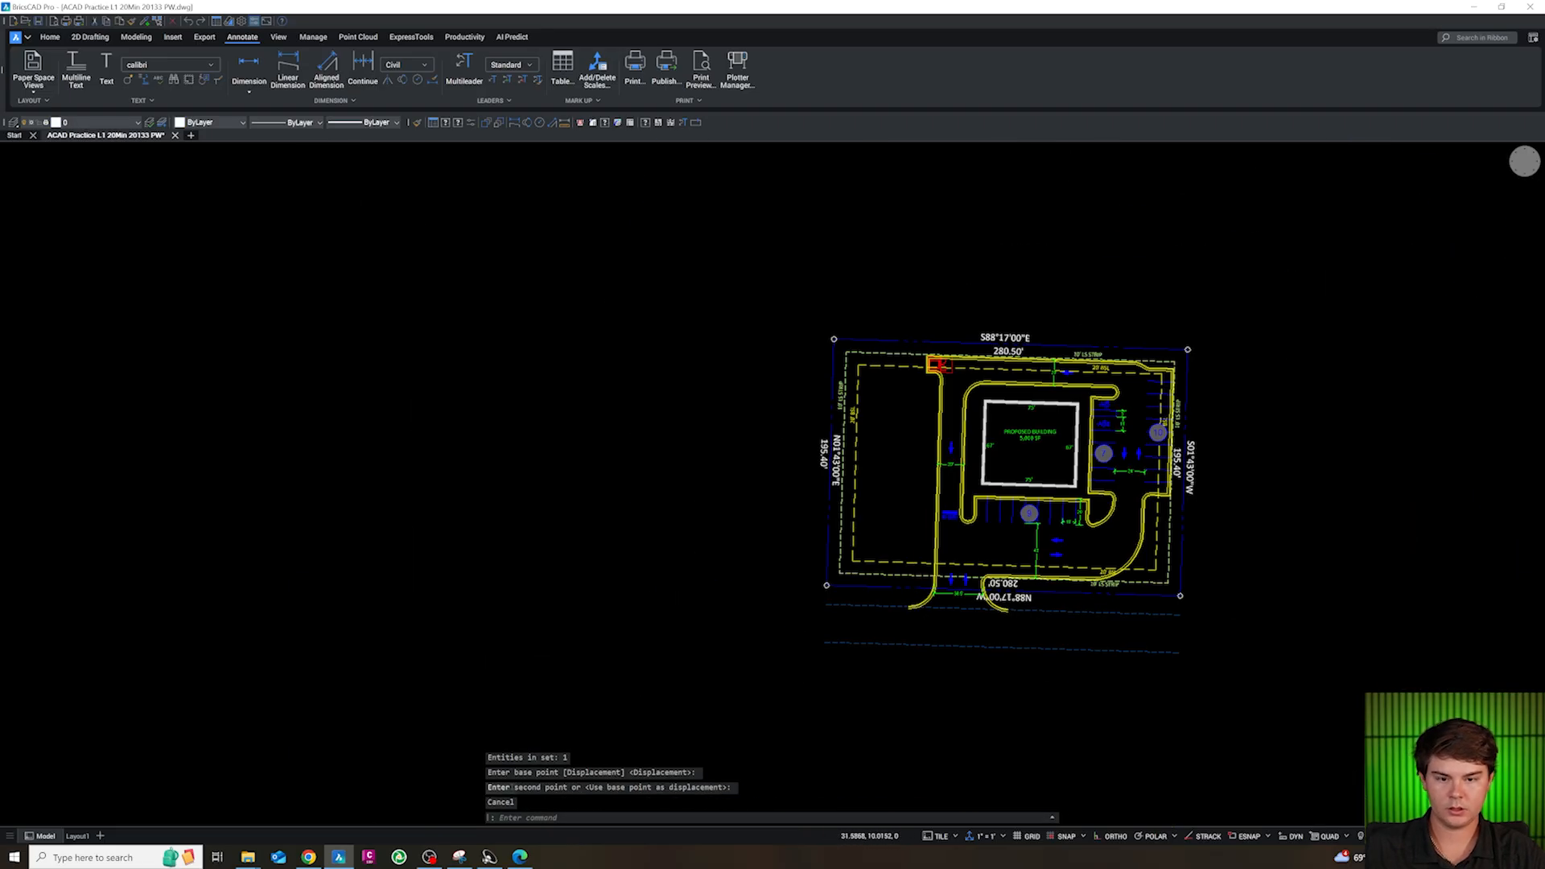
scroll(1141, 523, up, 2)
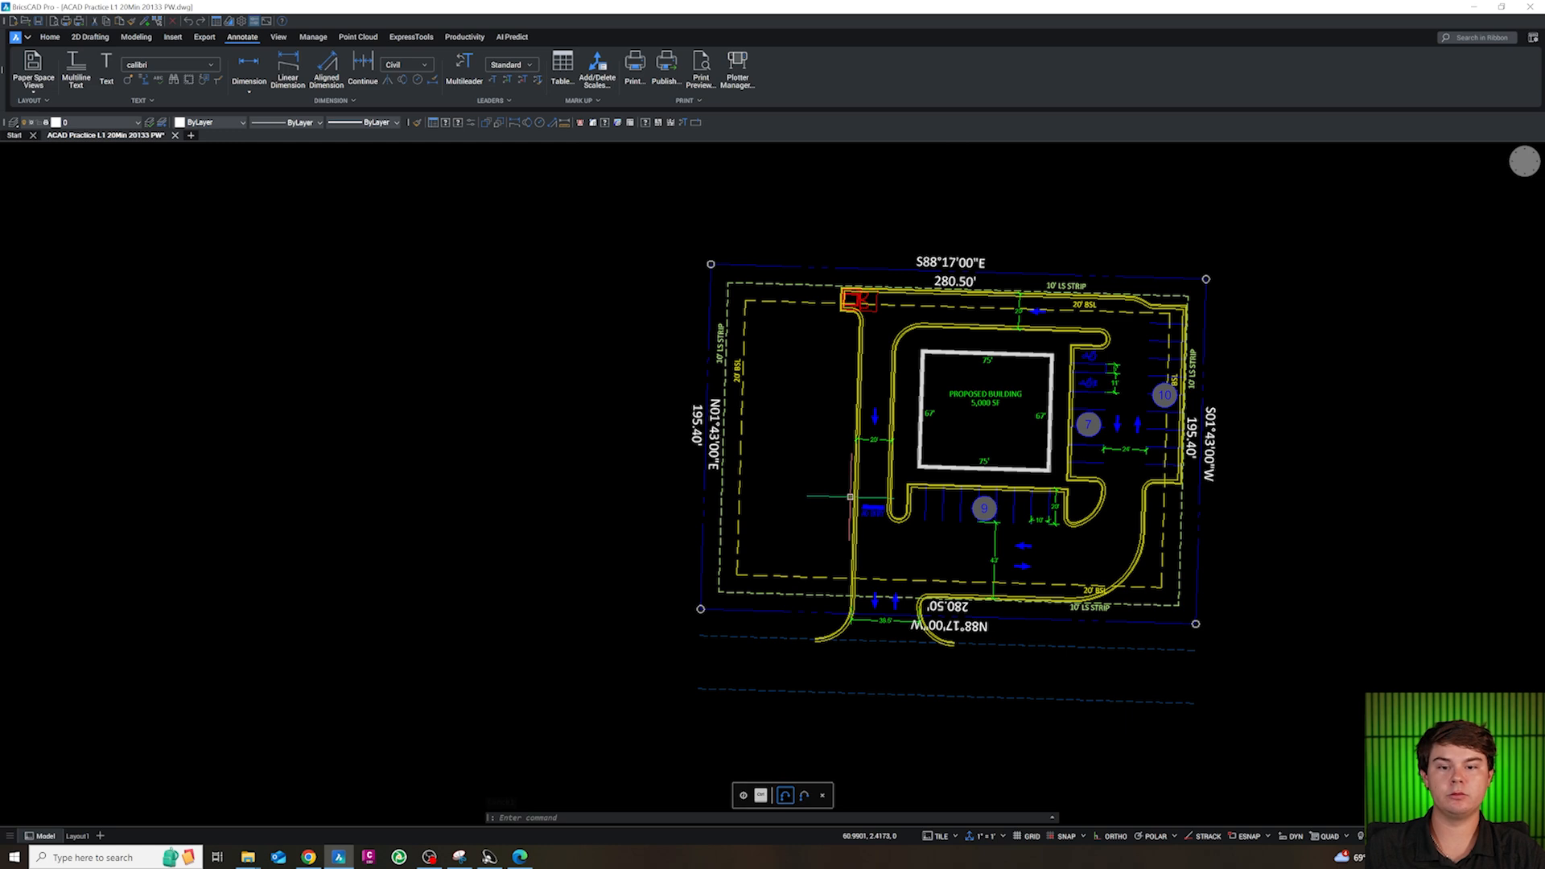
scroll(719, 434, up, 2)
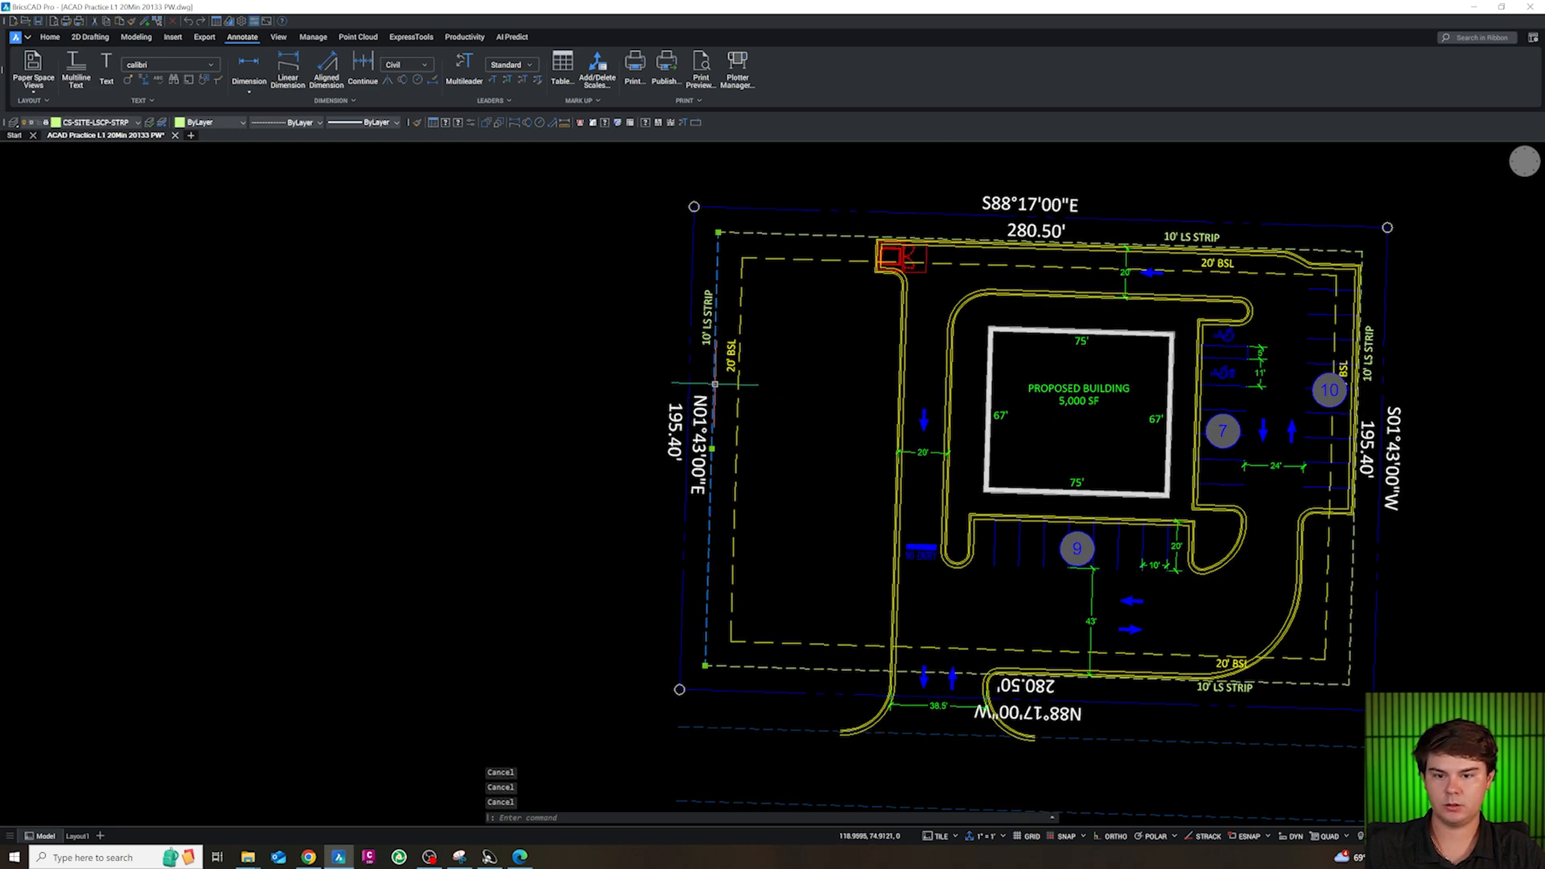
text(o)
key(Return)
text(5)
key(Return)
click(776, 436)
click(796, 234)
click(787, 518)
click(778, 669)
click(799, 550)
key(Escape)
key(Escape)
key(Escape)
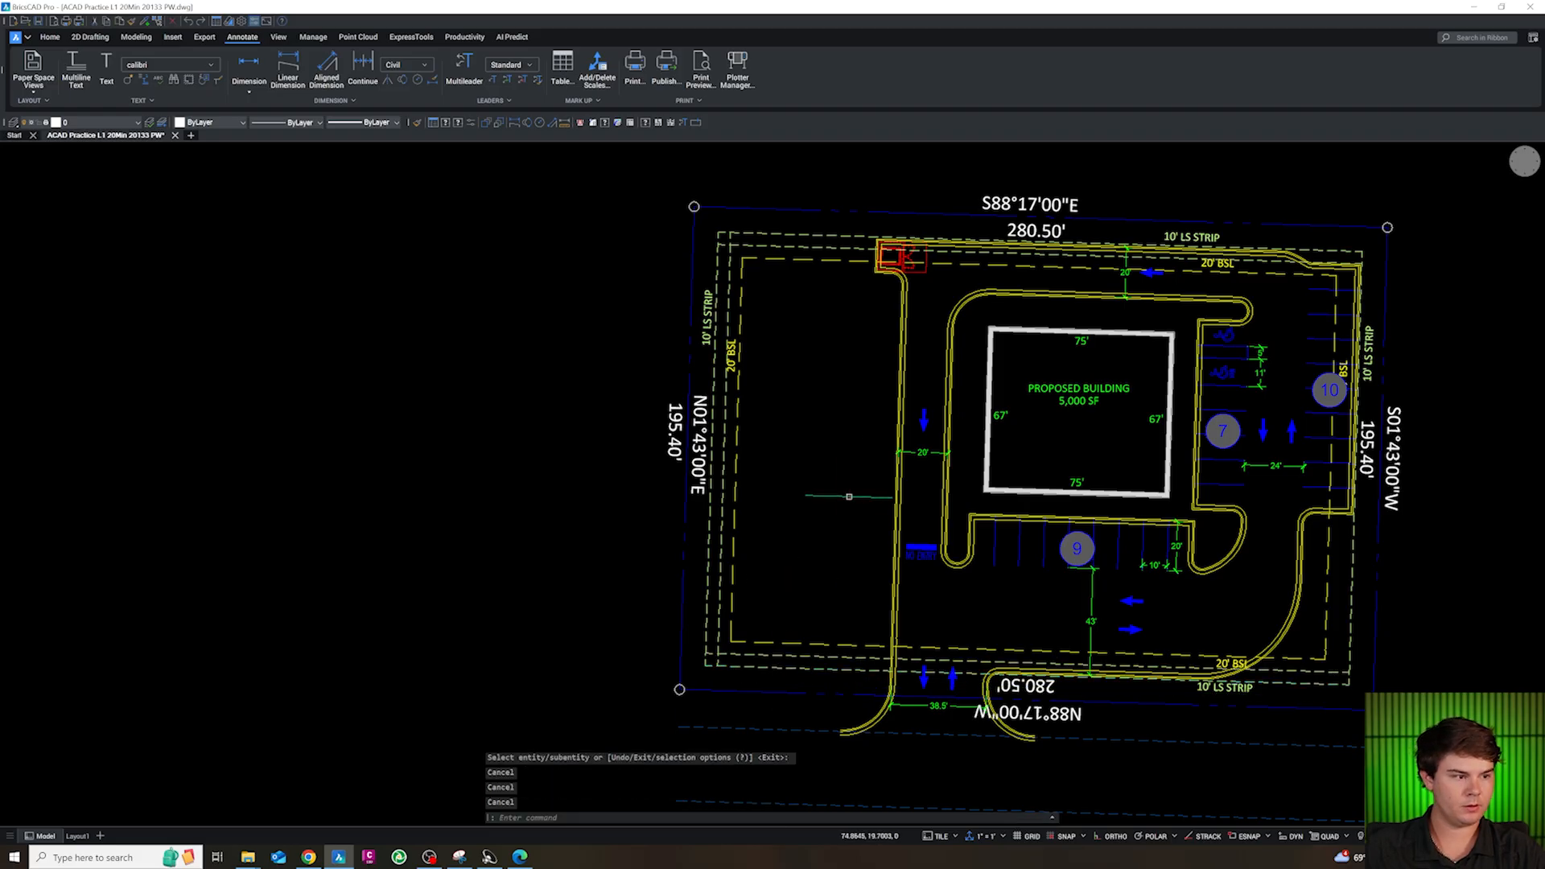
scroll(849, 497, up, 3)
text(o)
key(Return)
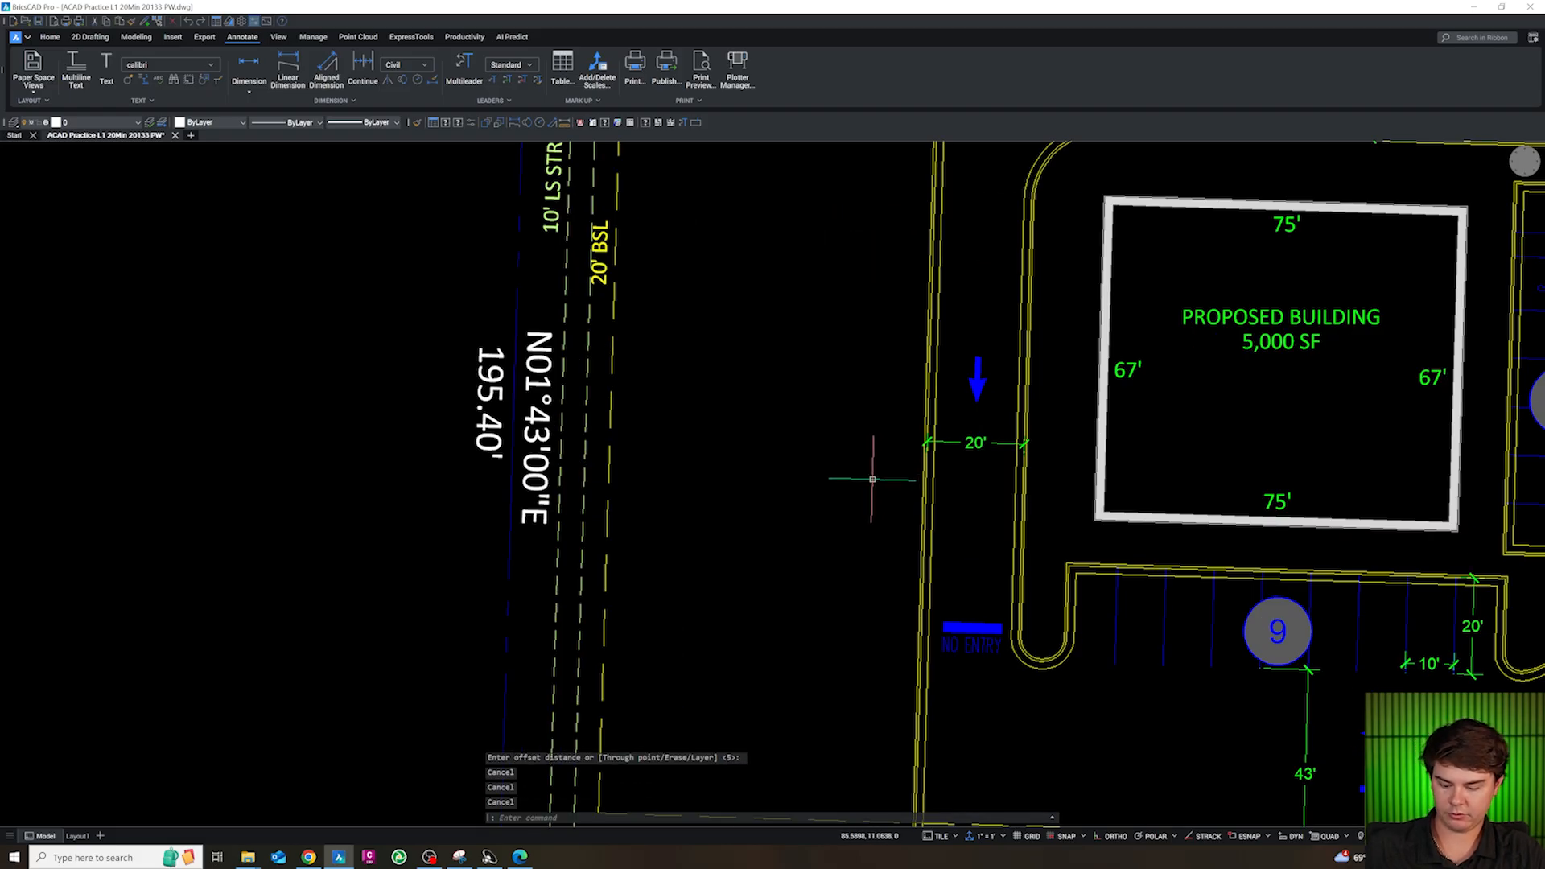
text(5)
key(Return)
text(o)
key(Return)
text(5)
key(Return)
click(924, 500)
click(872, 497)
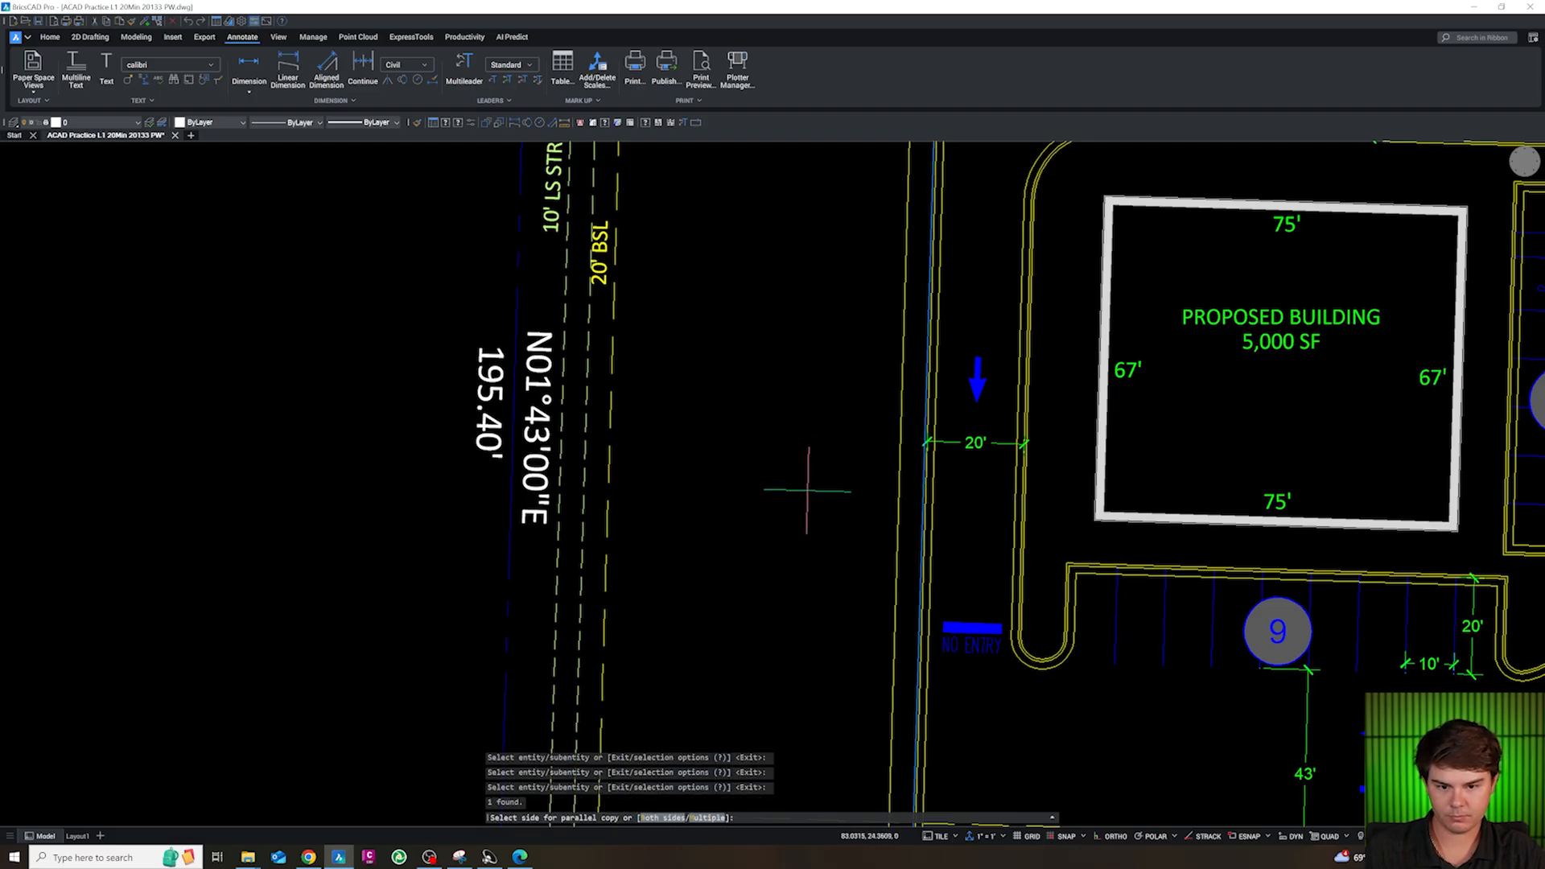
key(Escape)
key(Escape)
scroll(818, 504, down, 4)
key(Escape)
scroll(849, 498, up, 4)
key(Escape)
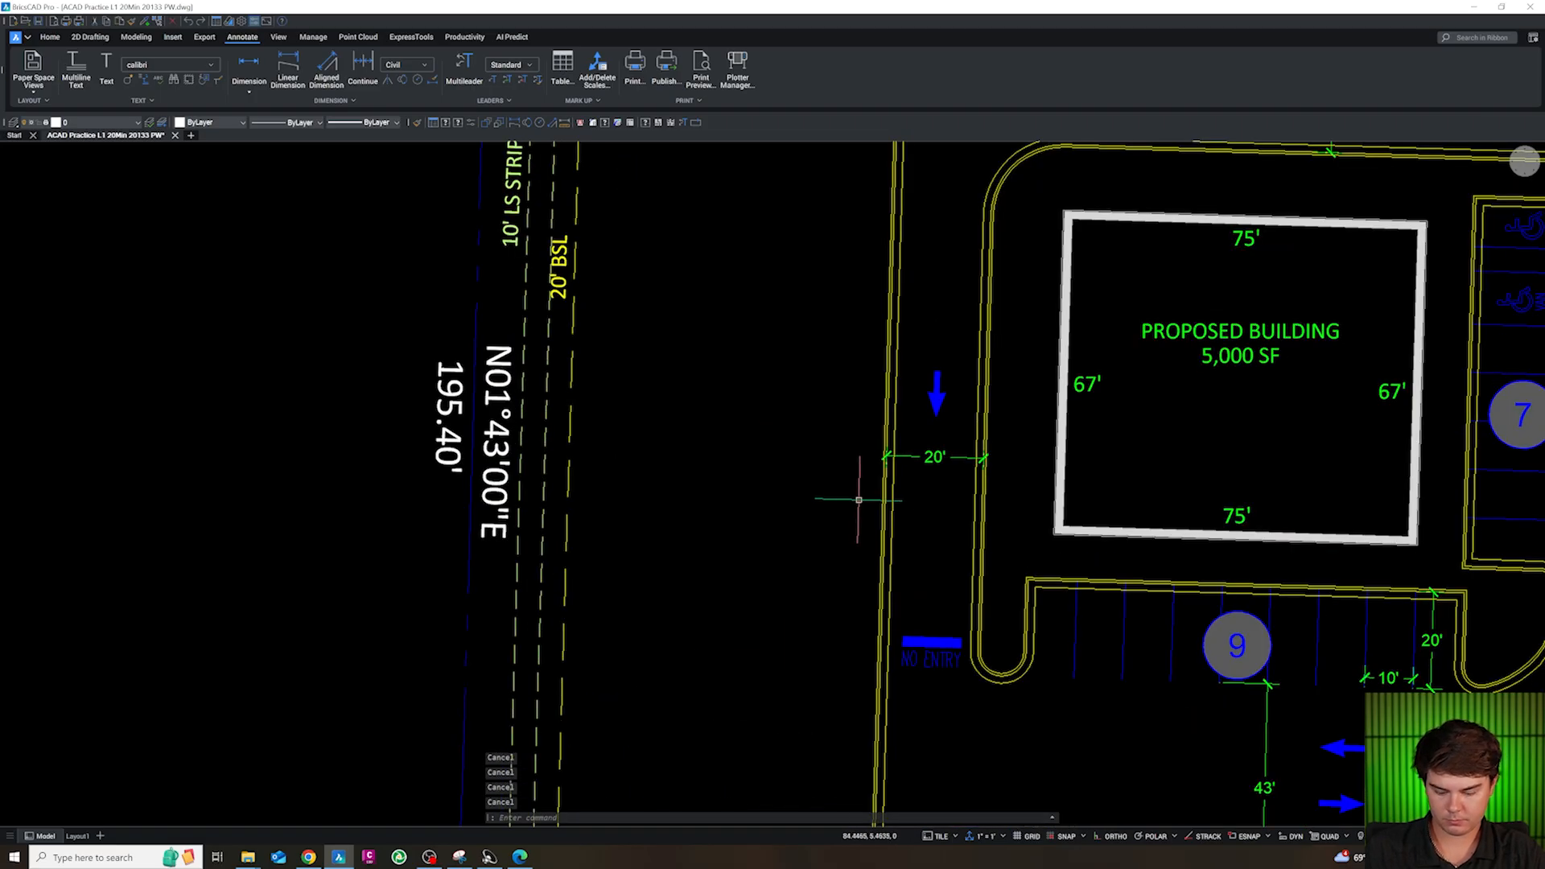
Draw a straight polyline along the west drive aisle's outer curb line, snapping both ends to the nearest points on the curb
text(pl)
key(Return)
shift+right_click(888, 256)
click(921, 441)
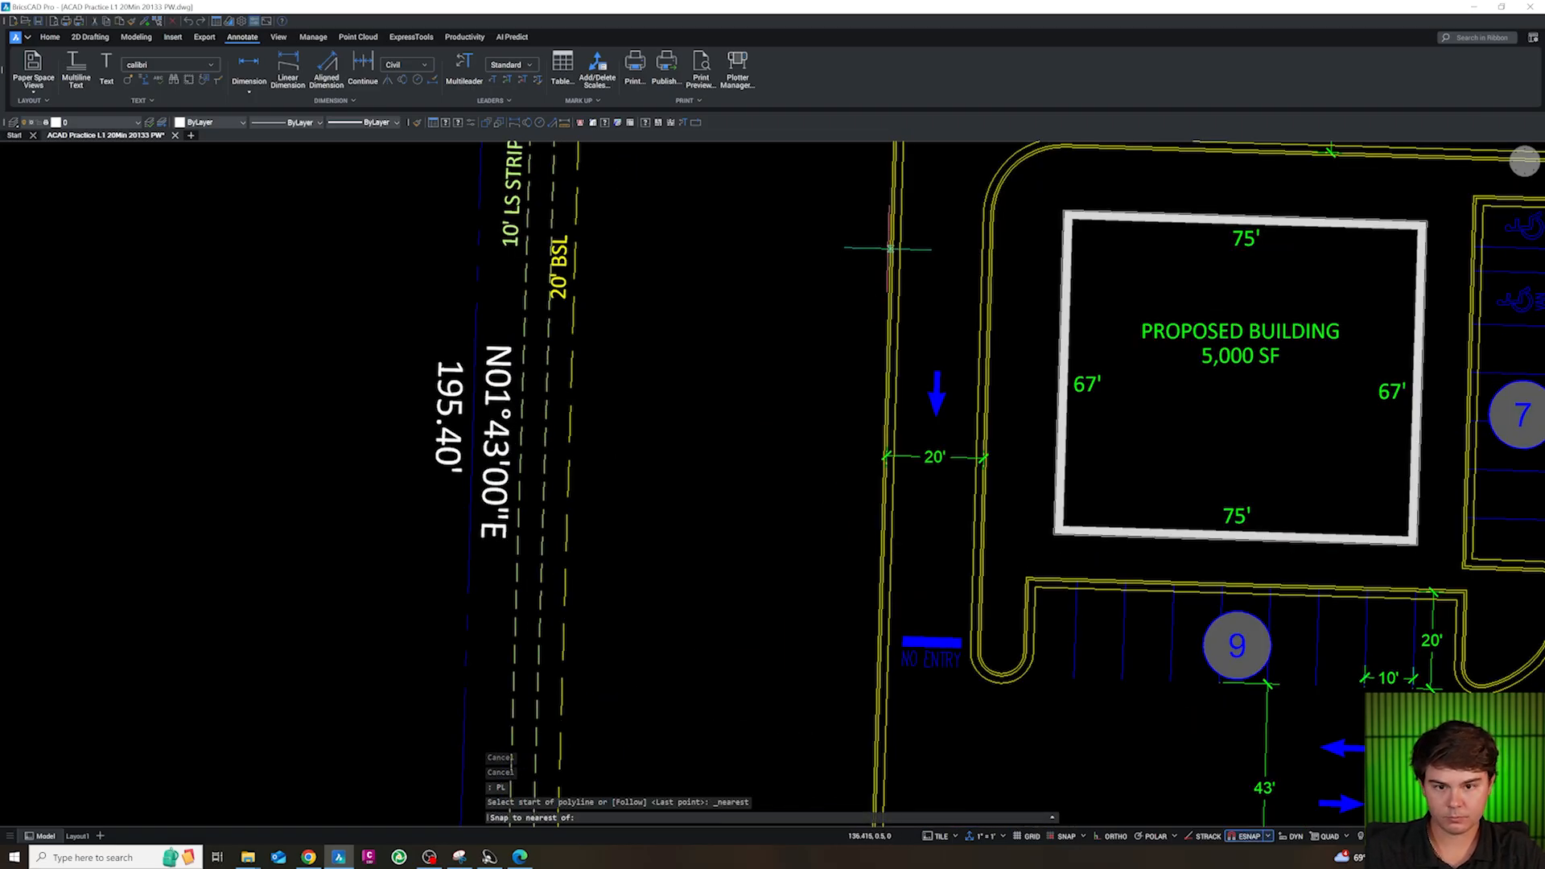
click(890, 251)
shift+right_click(865, 672)
key(n)
click(878, 667)
key(Escape)
key(Escape)
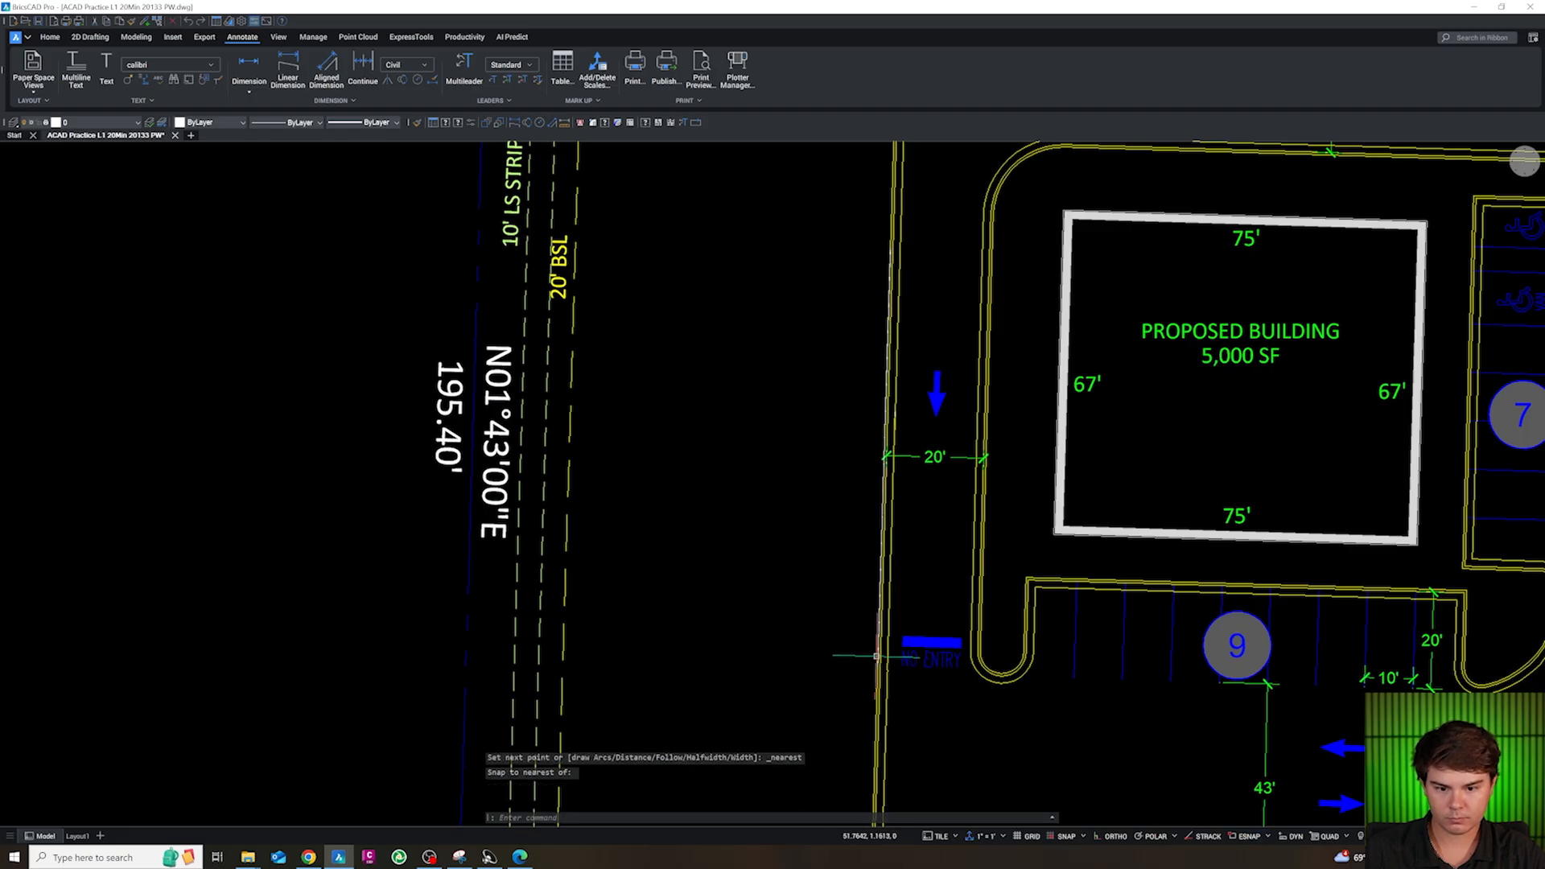
Offset the curb polyline 5' to the west and delete the original polyline
click(877, 653)
text(o)
key(Return)
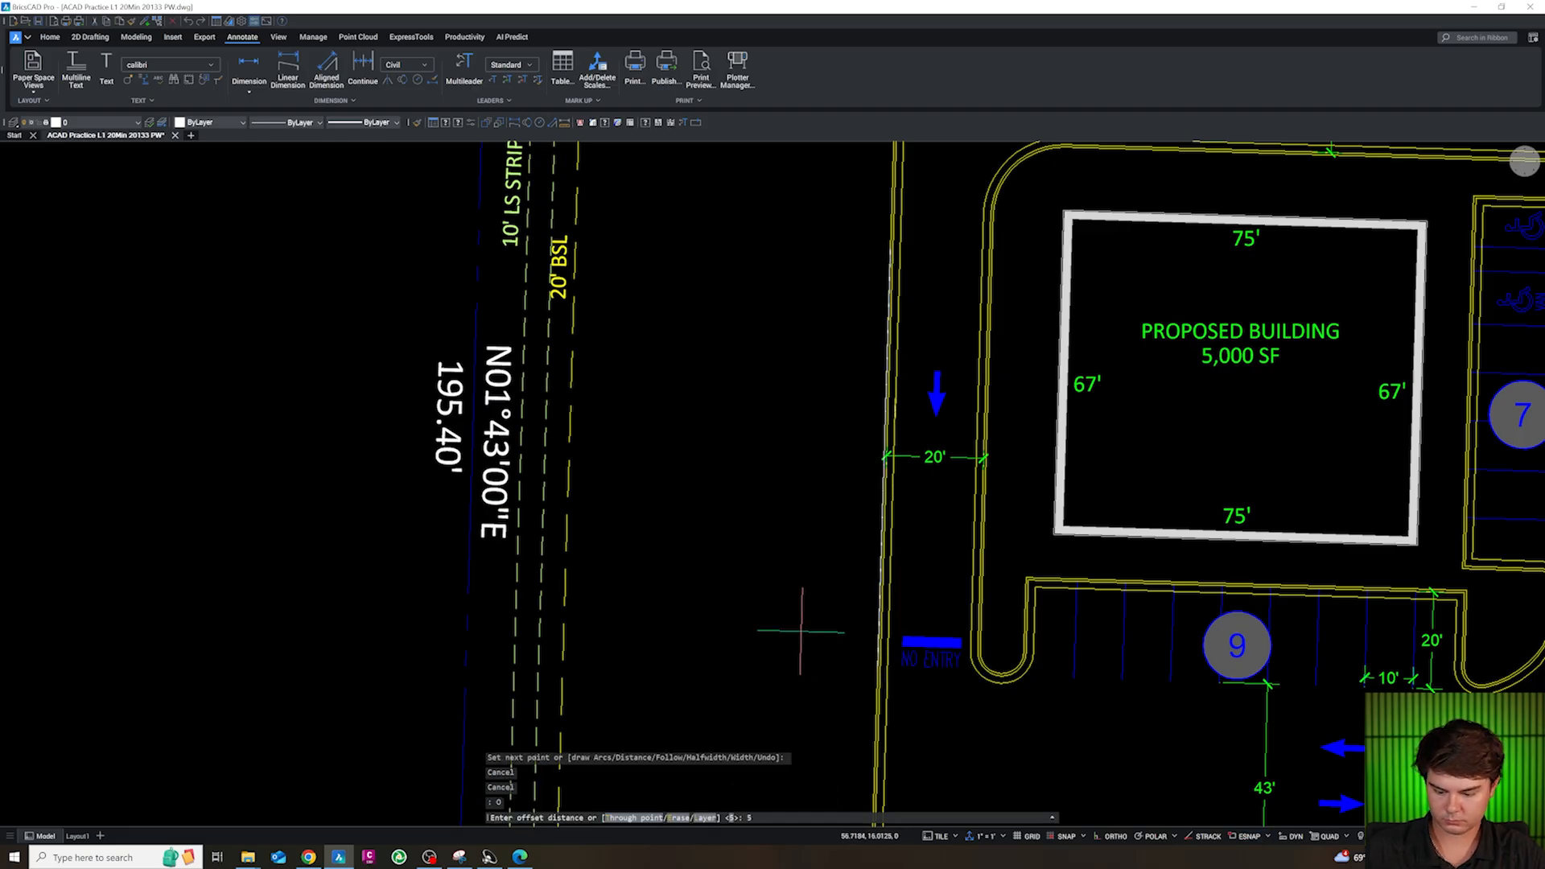
key(Return)
click(802, 631)
key(Escape)
click(881, 586)
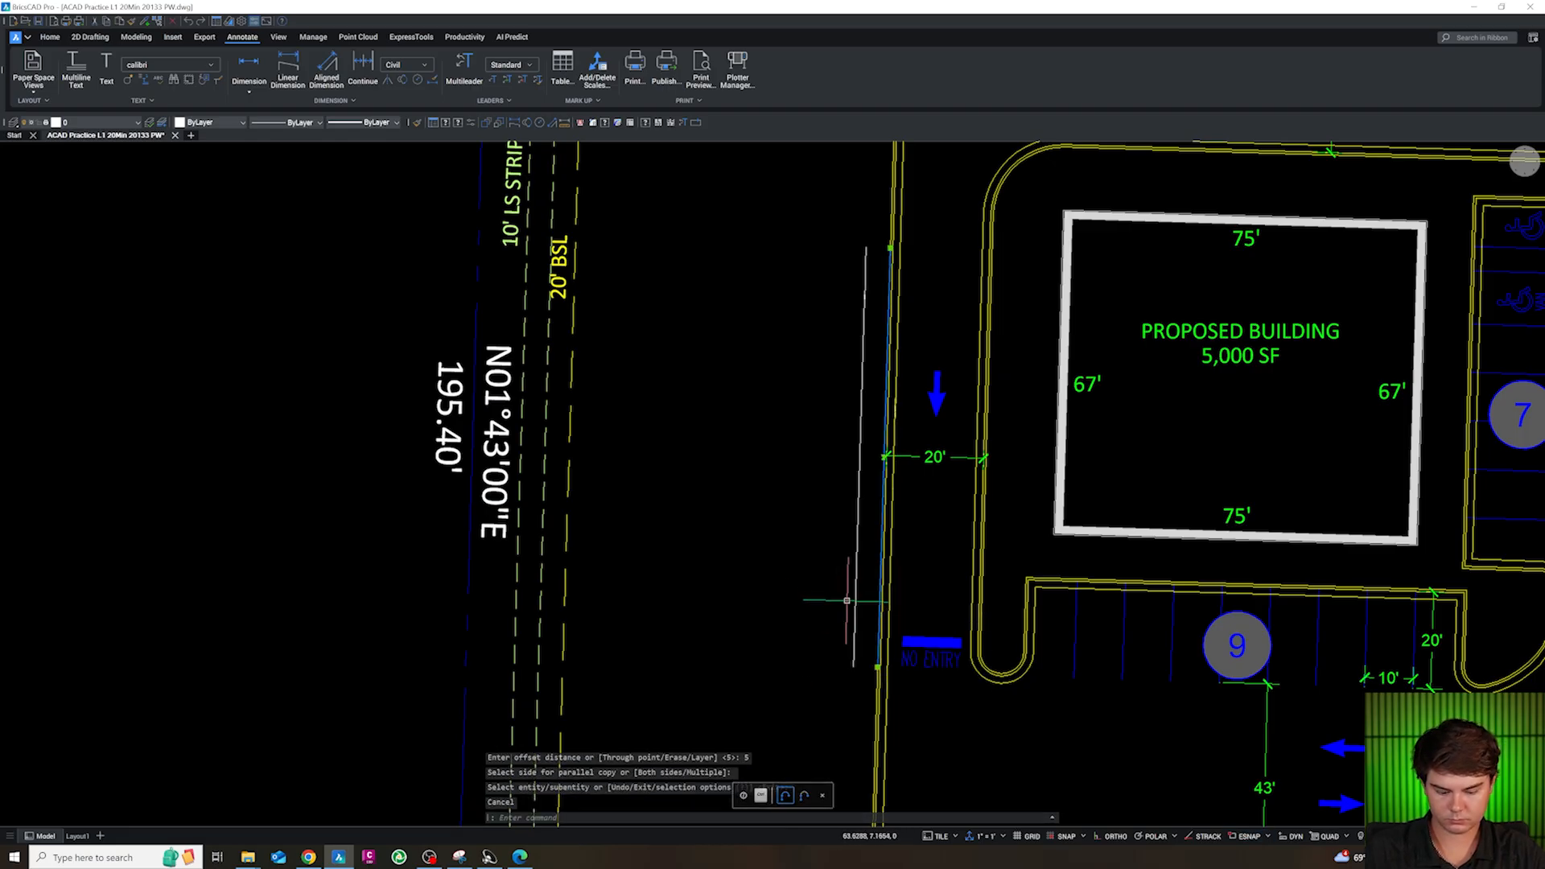
key(Delete)
Fillet the line west of the curb with the north landscape strip offset line at a 25' radius
scroll(849, 598, down, 3)
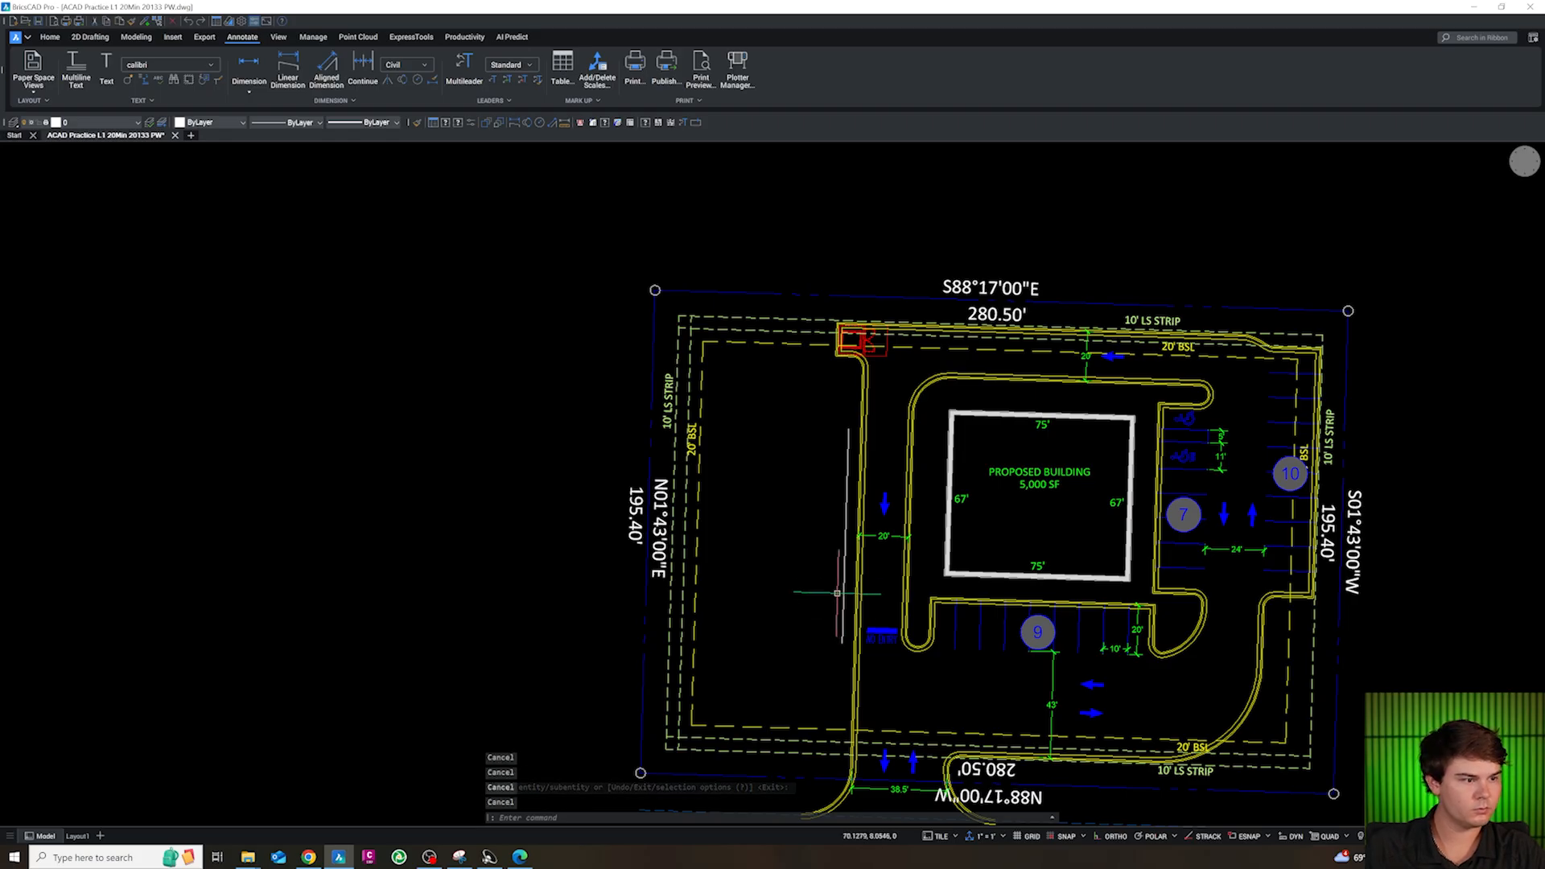
text(f)
key(Return)
text(r)
key(Return)
text(25)
key(Return)
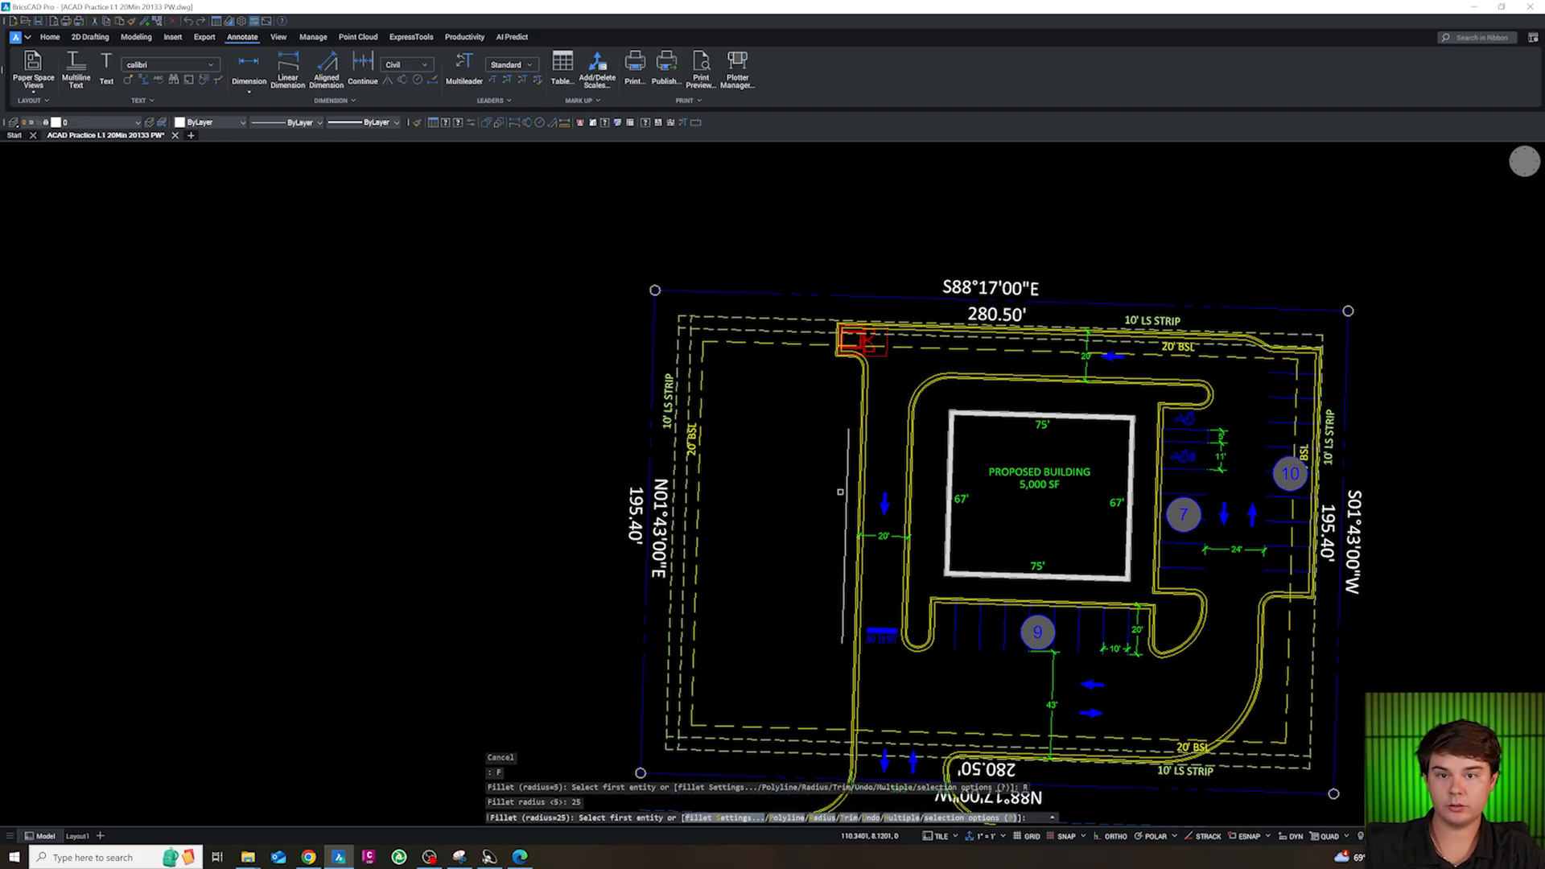
click(849, 471)
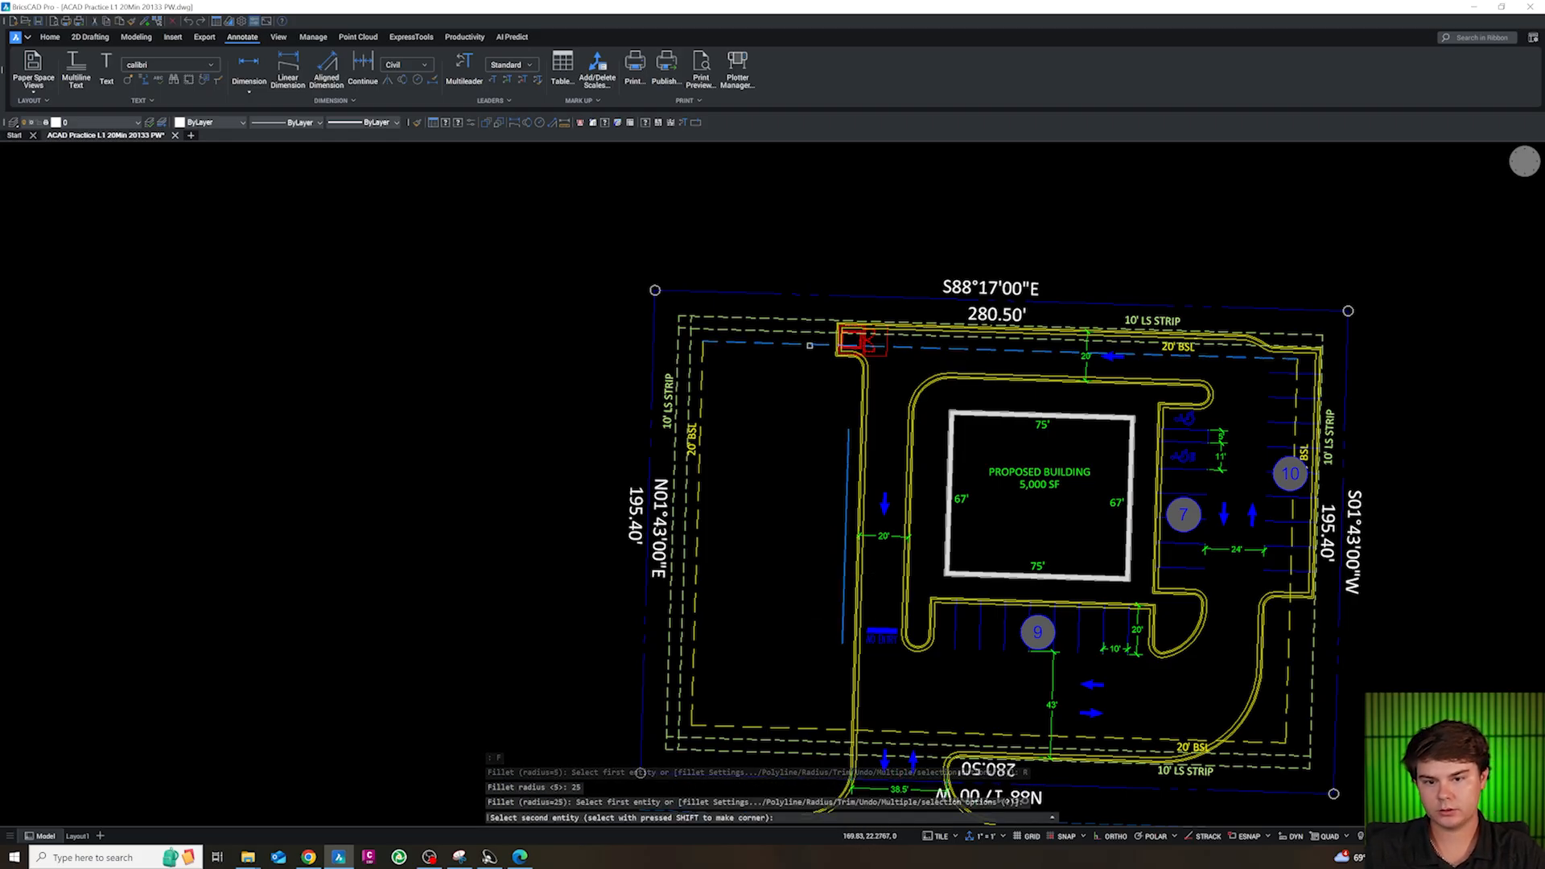
click(792, 332)
Fillet the northwest and southwest corners of the west area's outline with the 25' radius
key(Return)
click(709, 329)
click(691, 344)
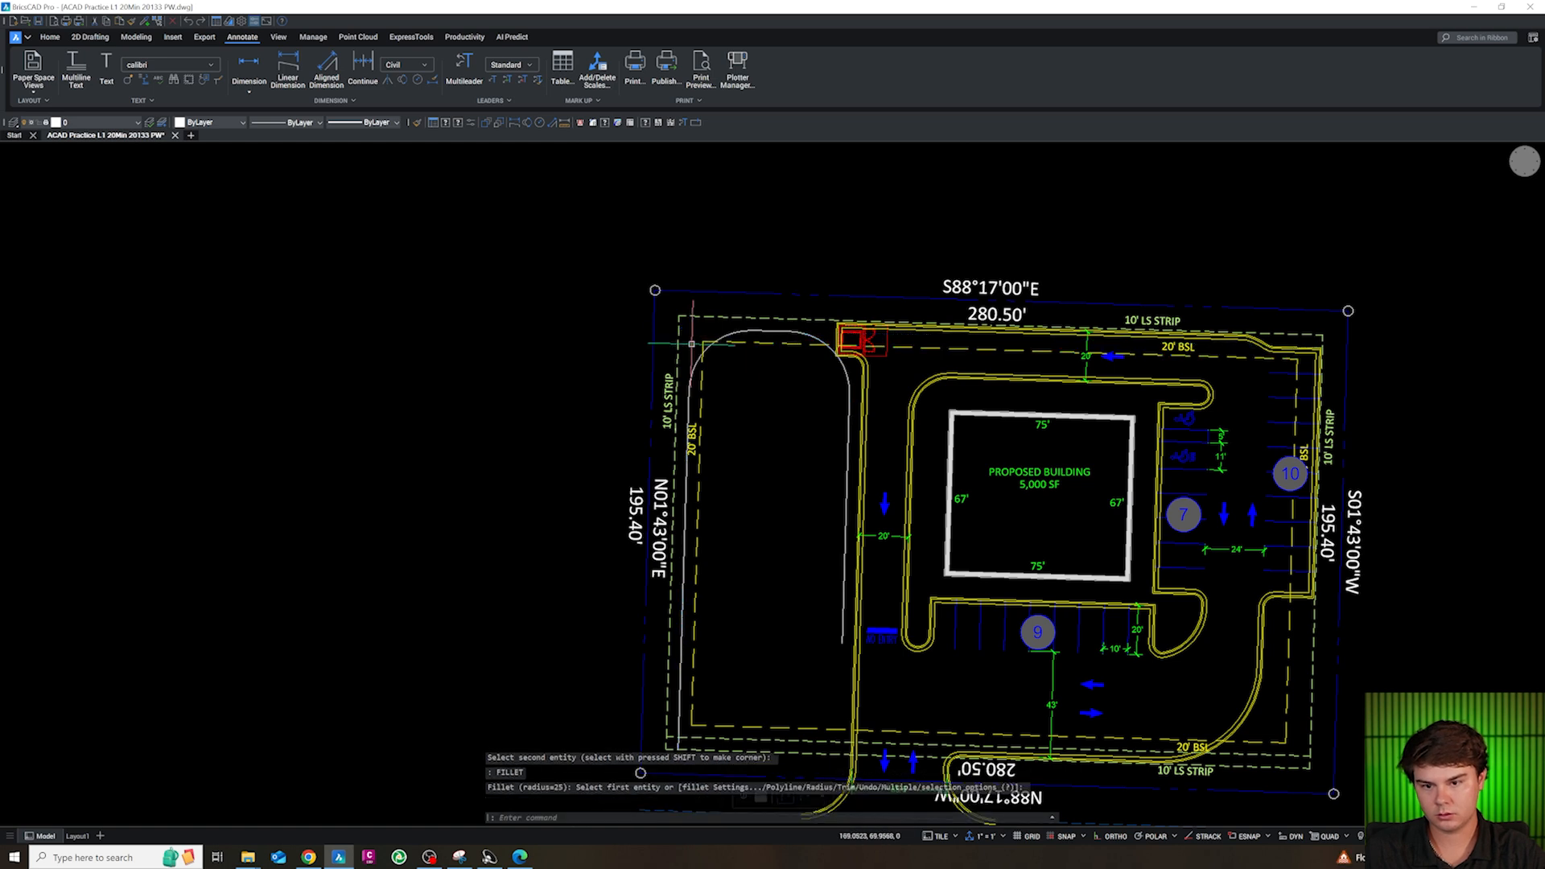
click(681, 593)
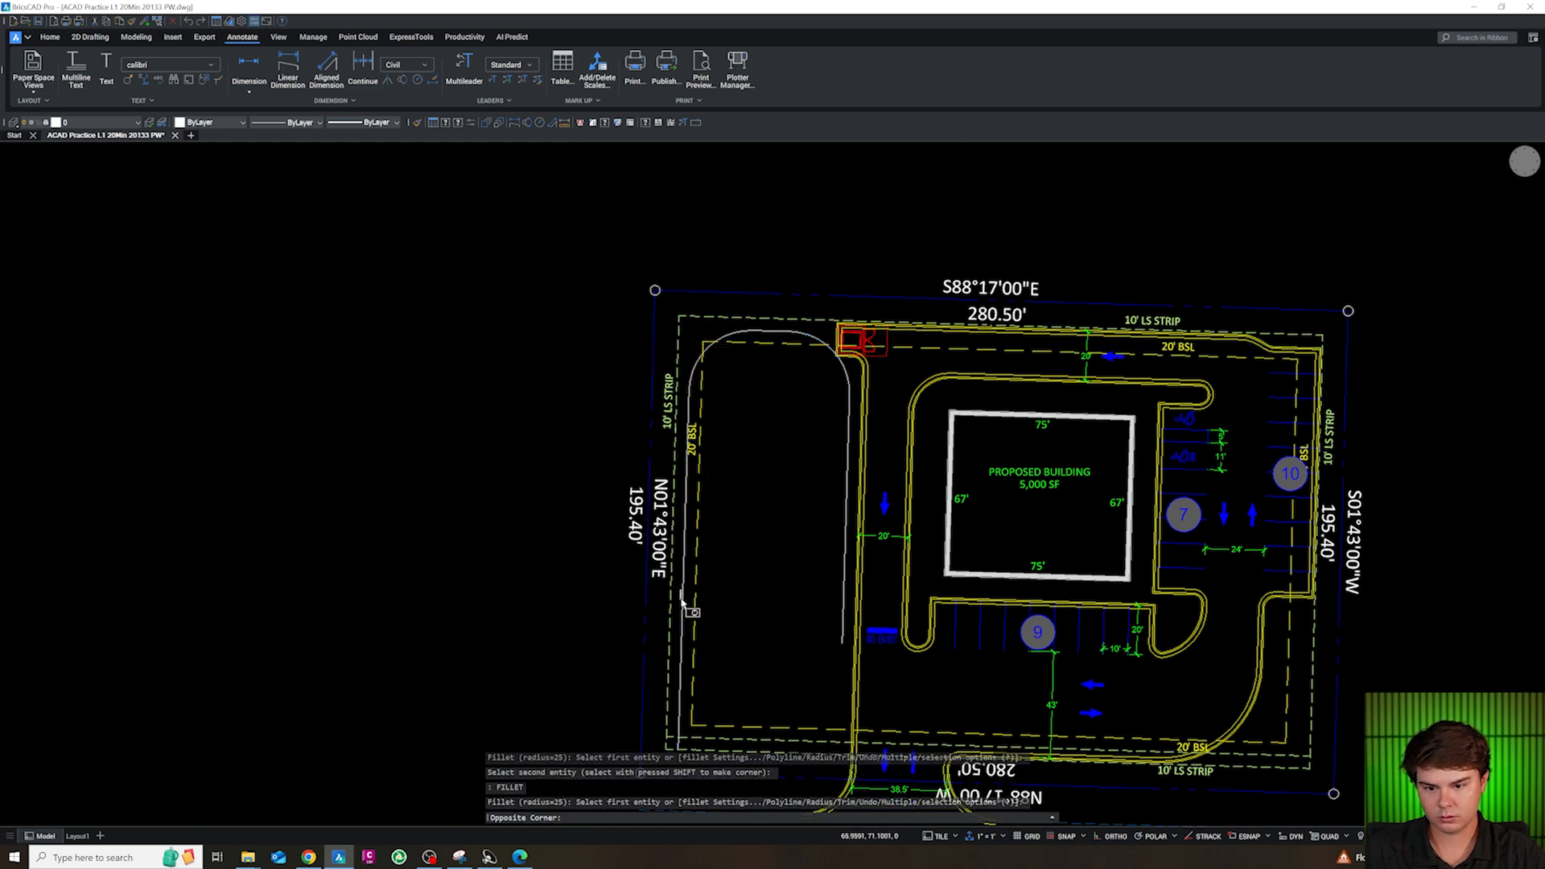
click(682, 603)
click(714, 737)
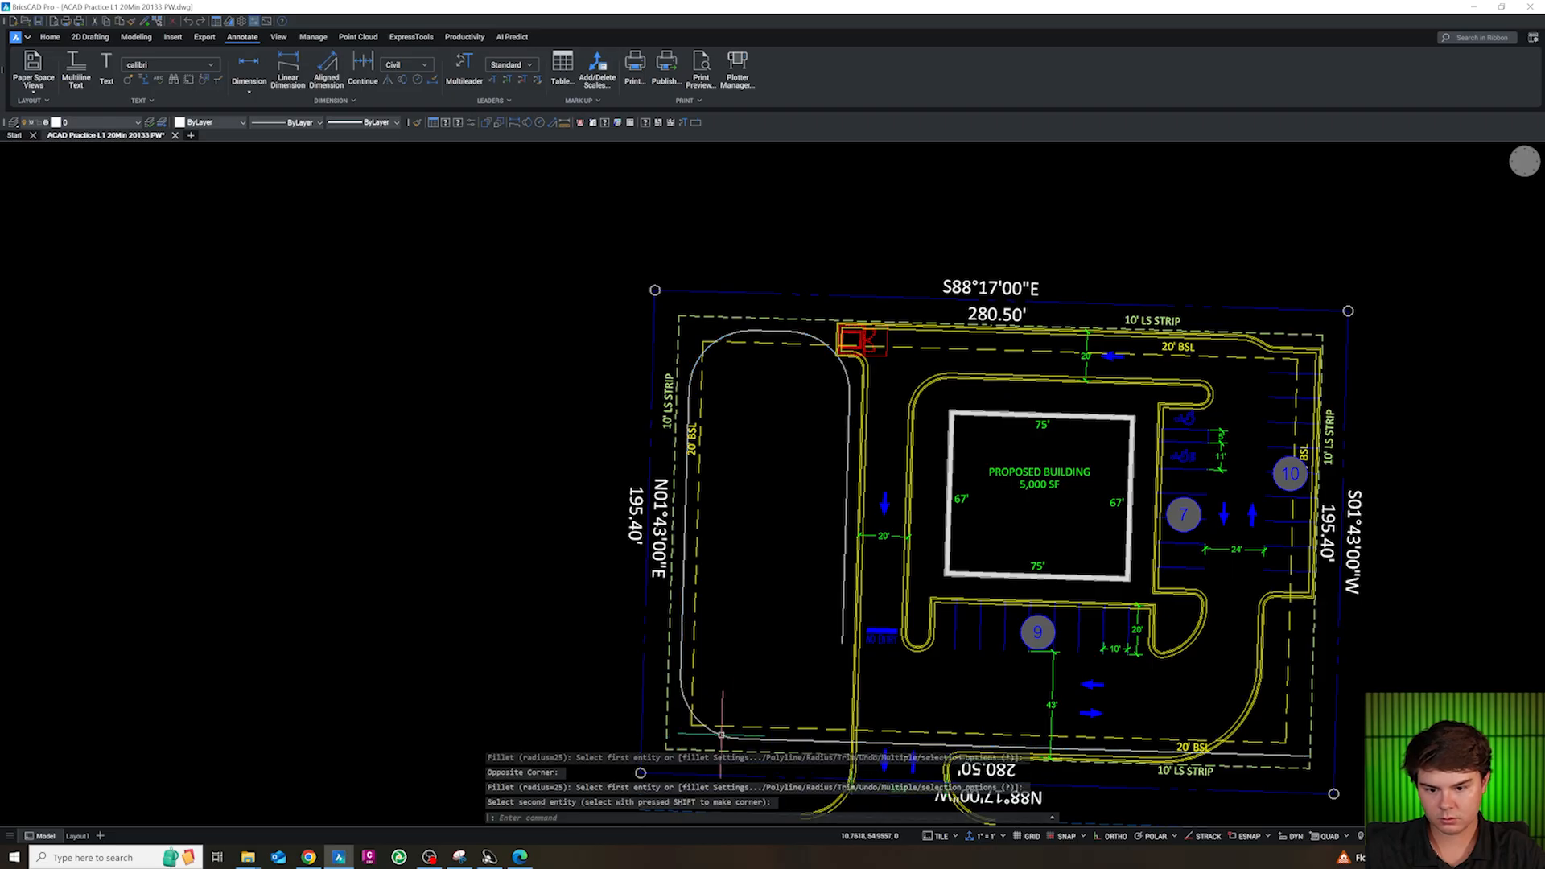
Close the west area's outline by filleting its southeast corner with the 25' radius
key(Return)
click(757, 739)
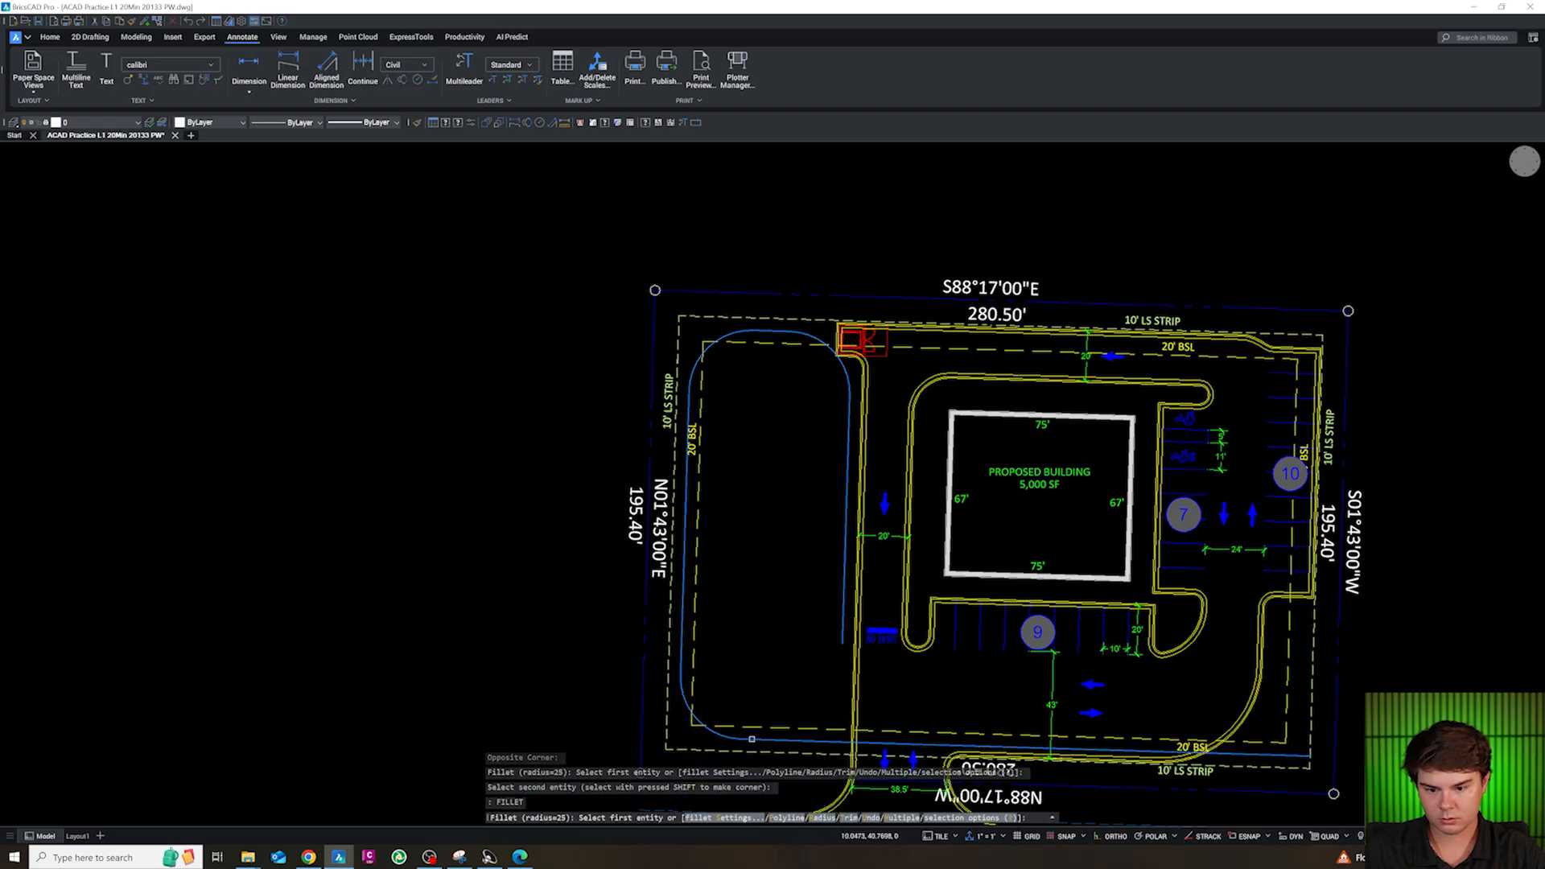
click(847, 616)
key(Escape)
key(Escape)
key(Escape)
key(Escape)
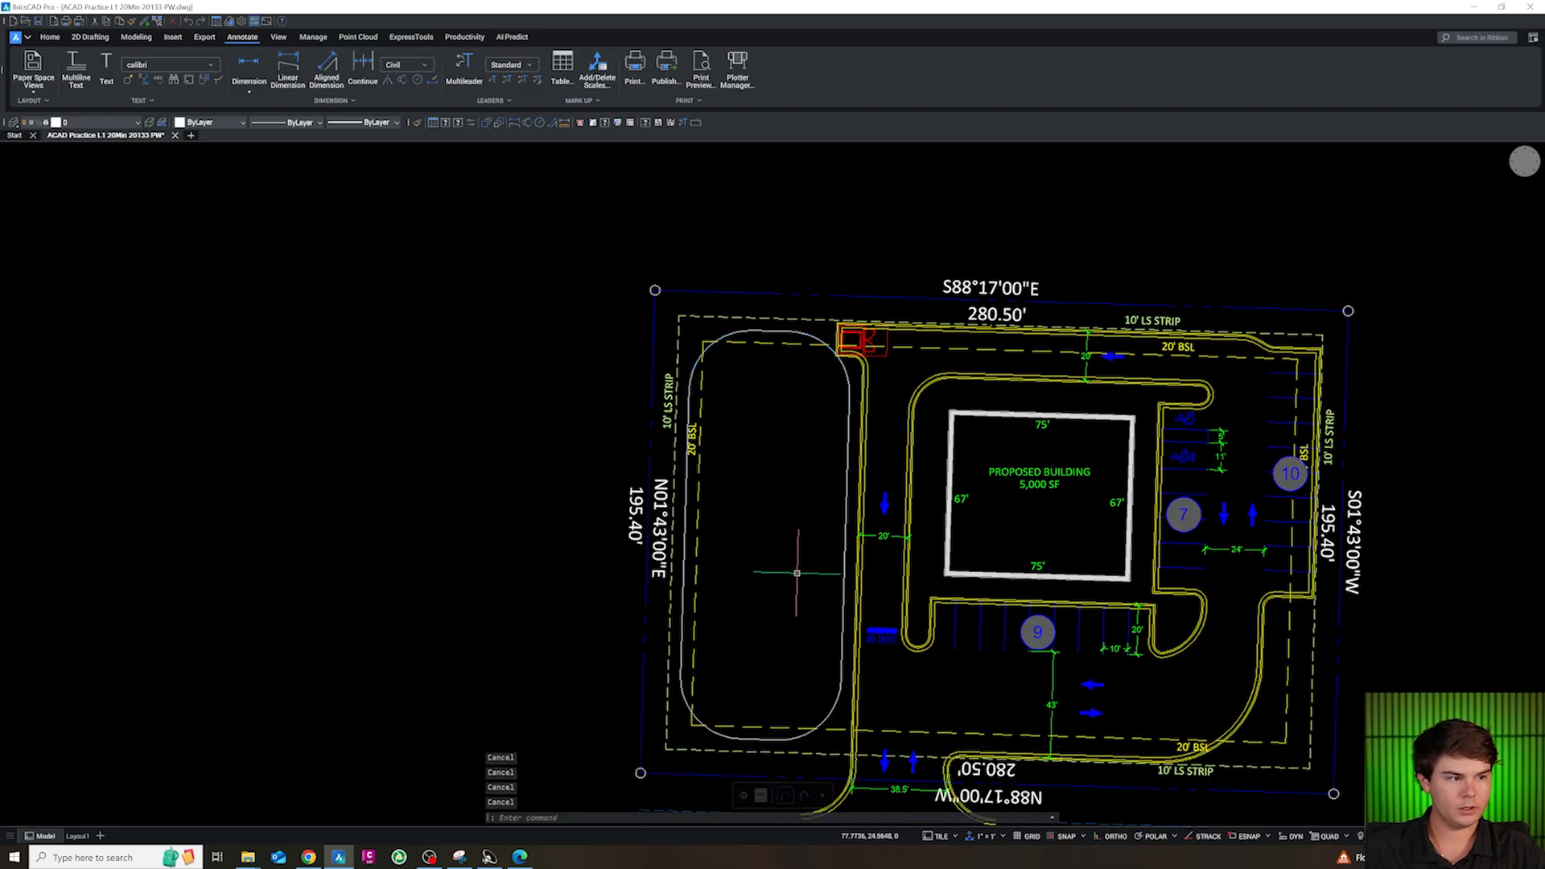
Offset the closed rounded outline in the west area 5' inward
scroll(796, 573, up, 1)
scroll(813, 572, down, 1)
scroll(840, 572, up, 1)
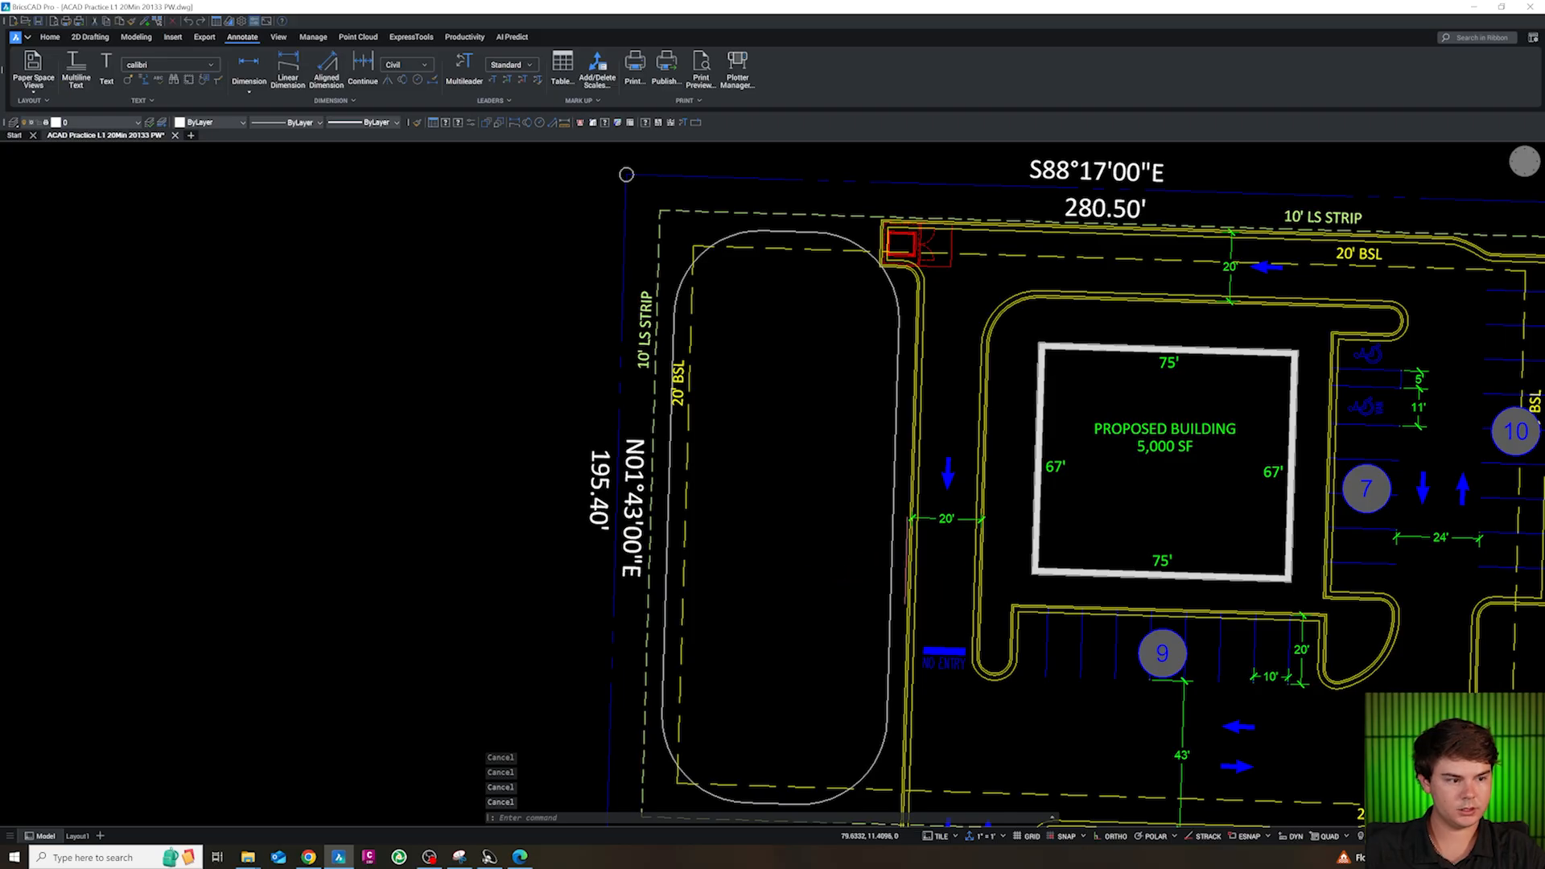
text(o)
key(Return)
text(5)
key(Return)
click(814, 558)
key(Escape)
key(Escape)
key(Escape)
Offset the inner rounded outline another 5' inward and erase the middle outline
click(874, 453)
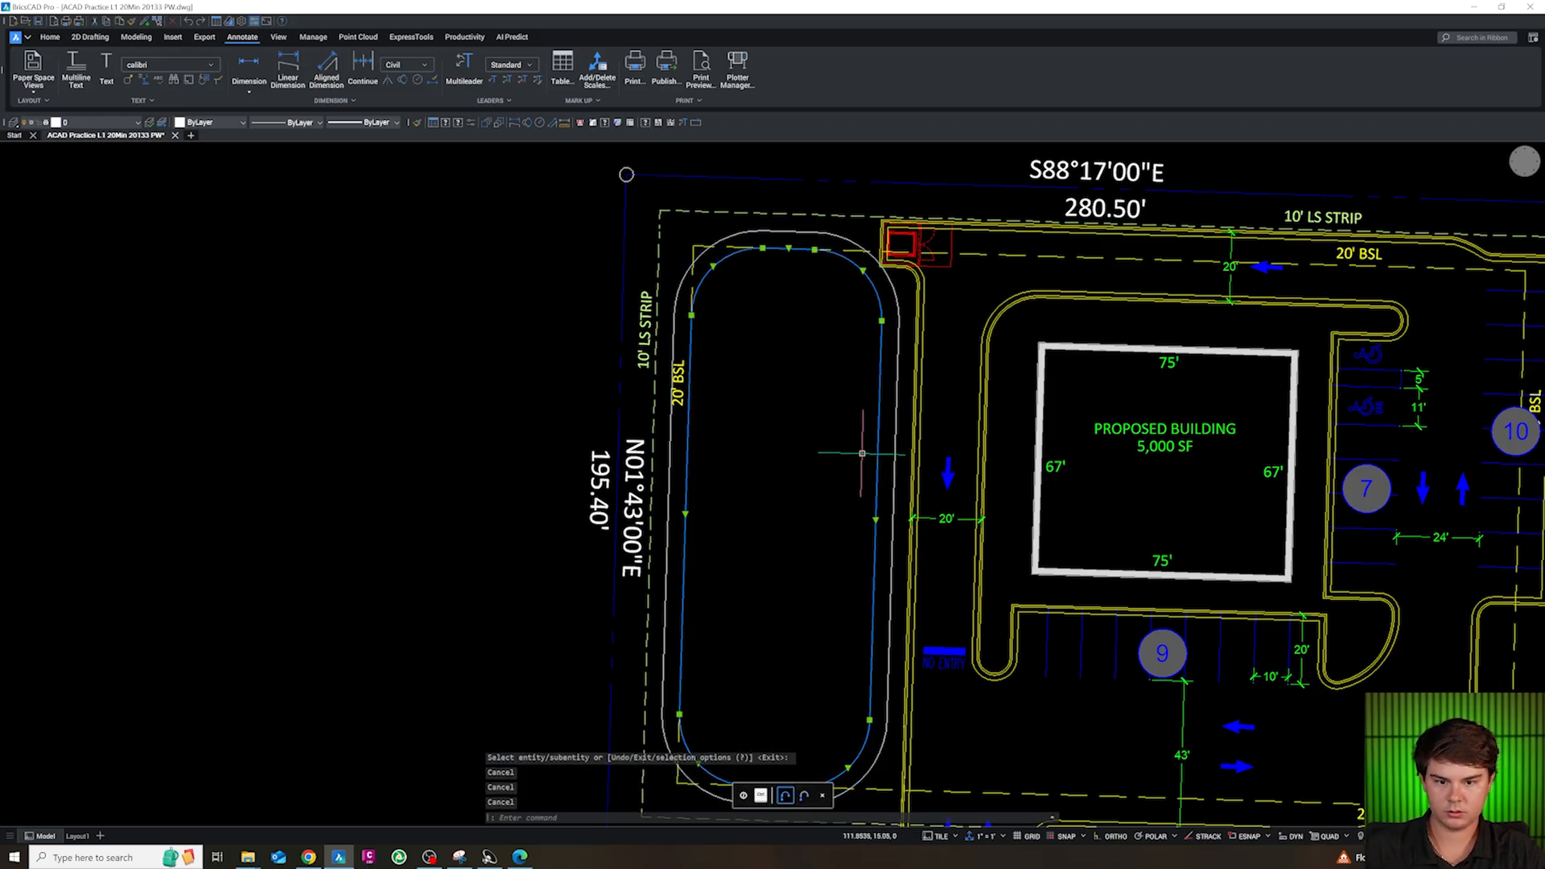
text(o)
key(Return)
text(5)
key(Return)
click(861, 458)
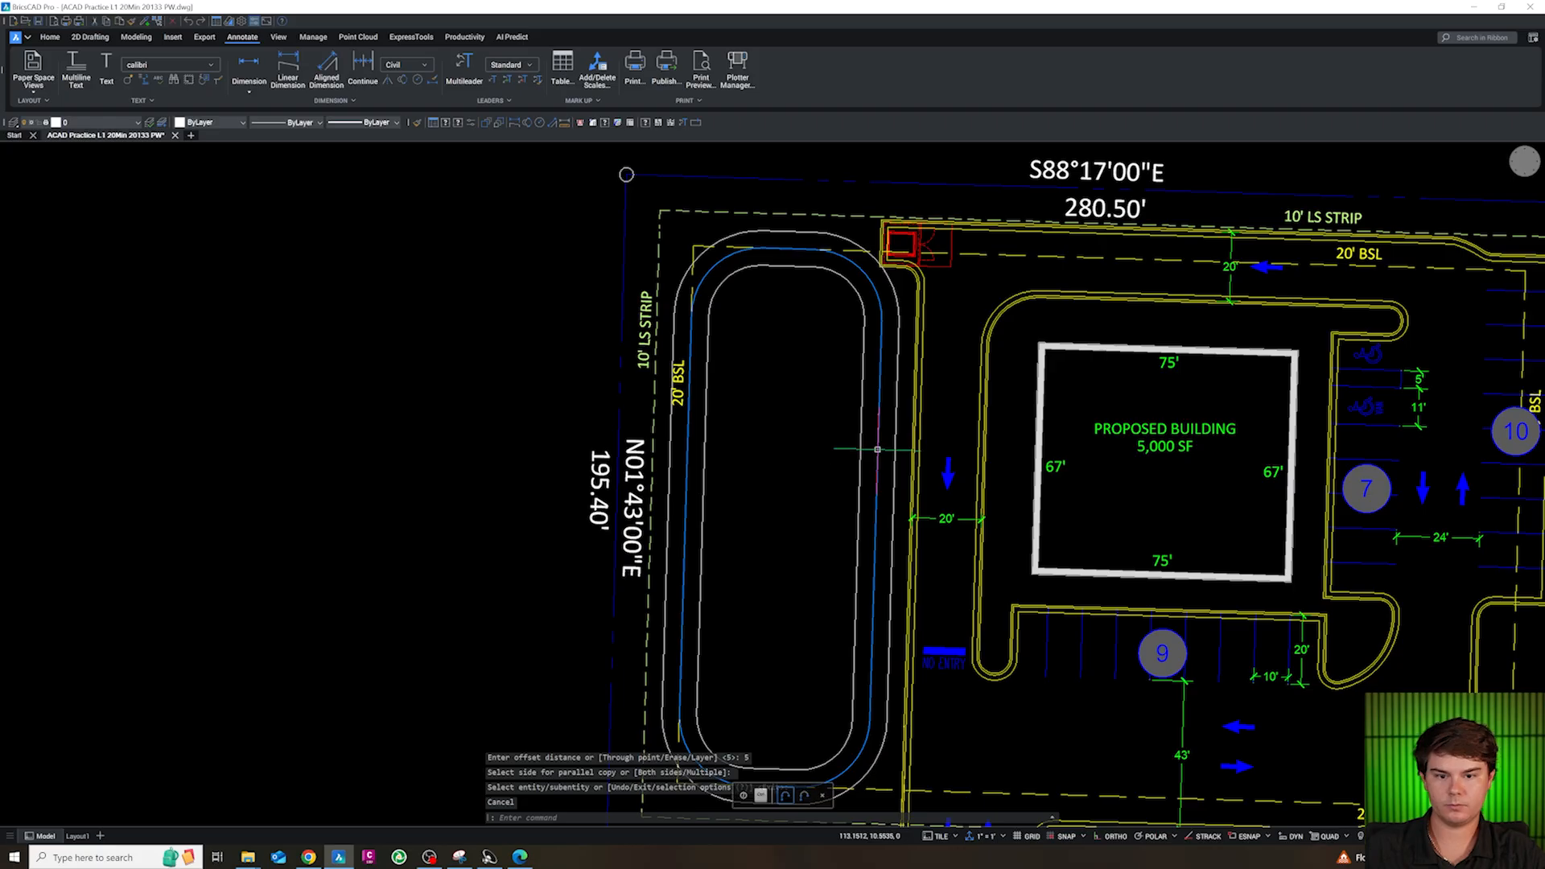
click(859, 467)
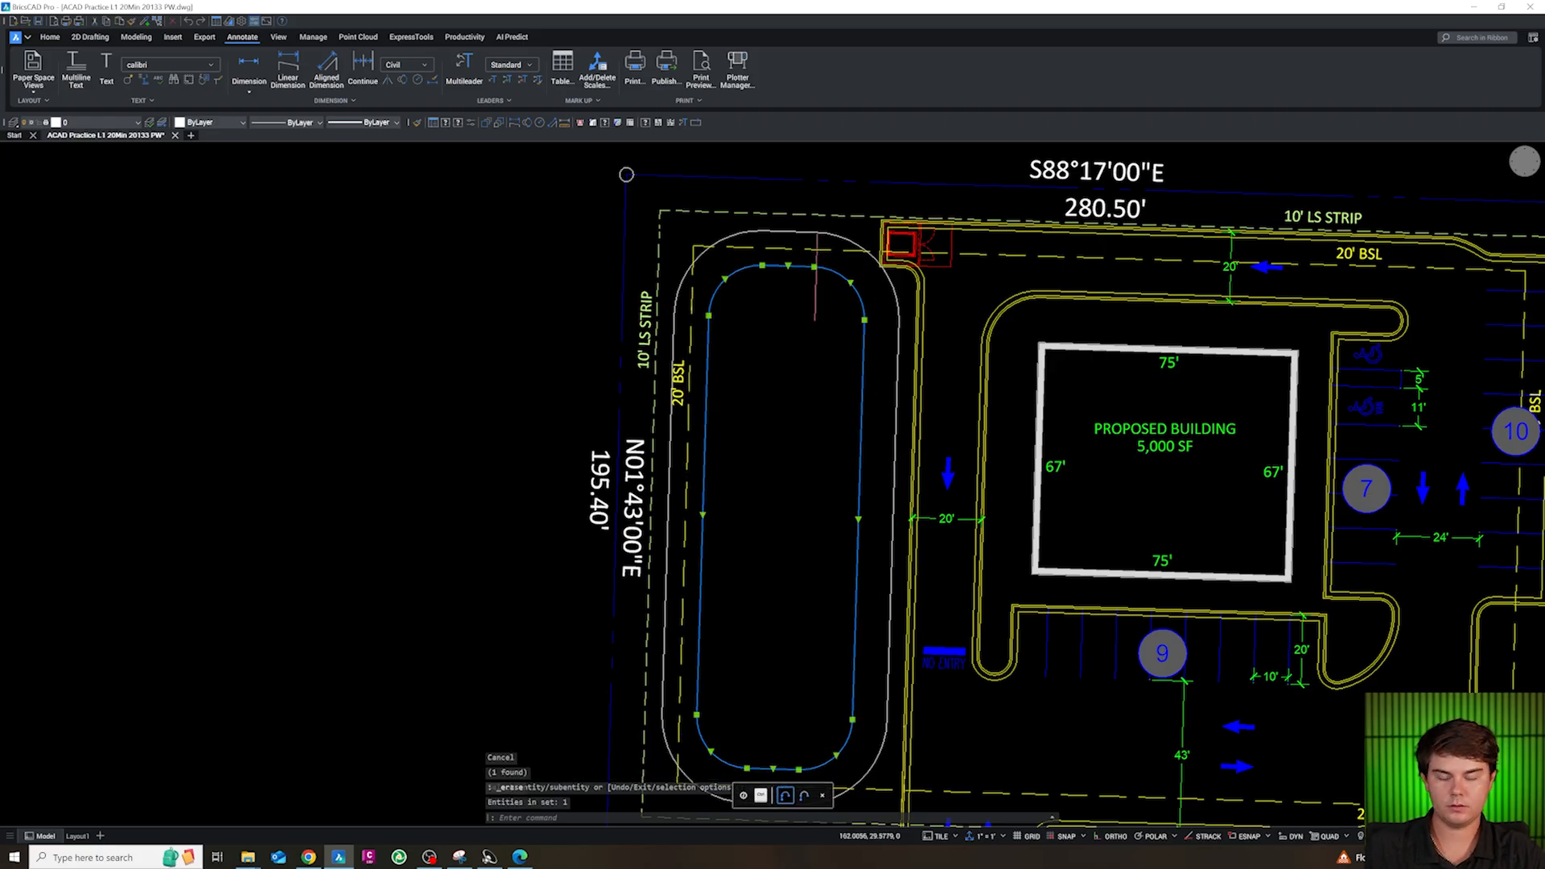
Move both rounded outlines in the west area to the CS-ANN1-NOTE layer
scroll(810, 271, up, 3)
key(Escape)
click(983, 313)
click(938, 341)
click(938, 341)
click(803, 310)
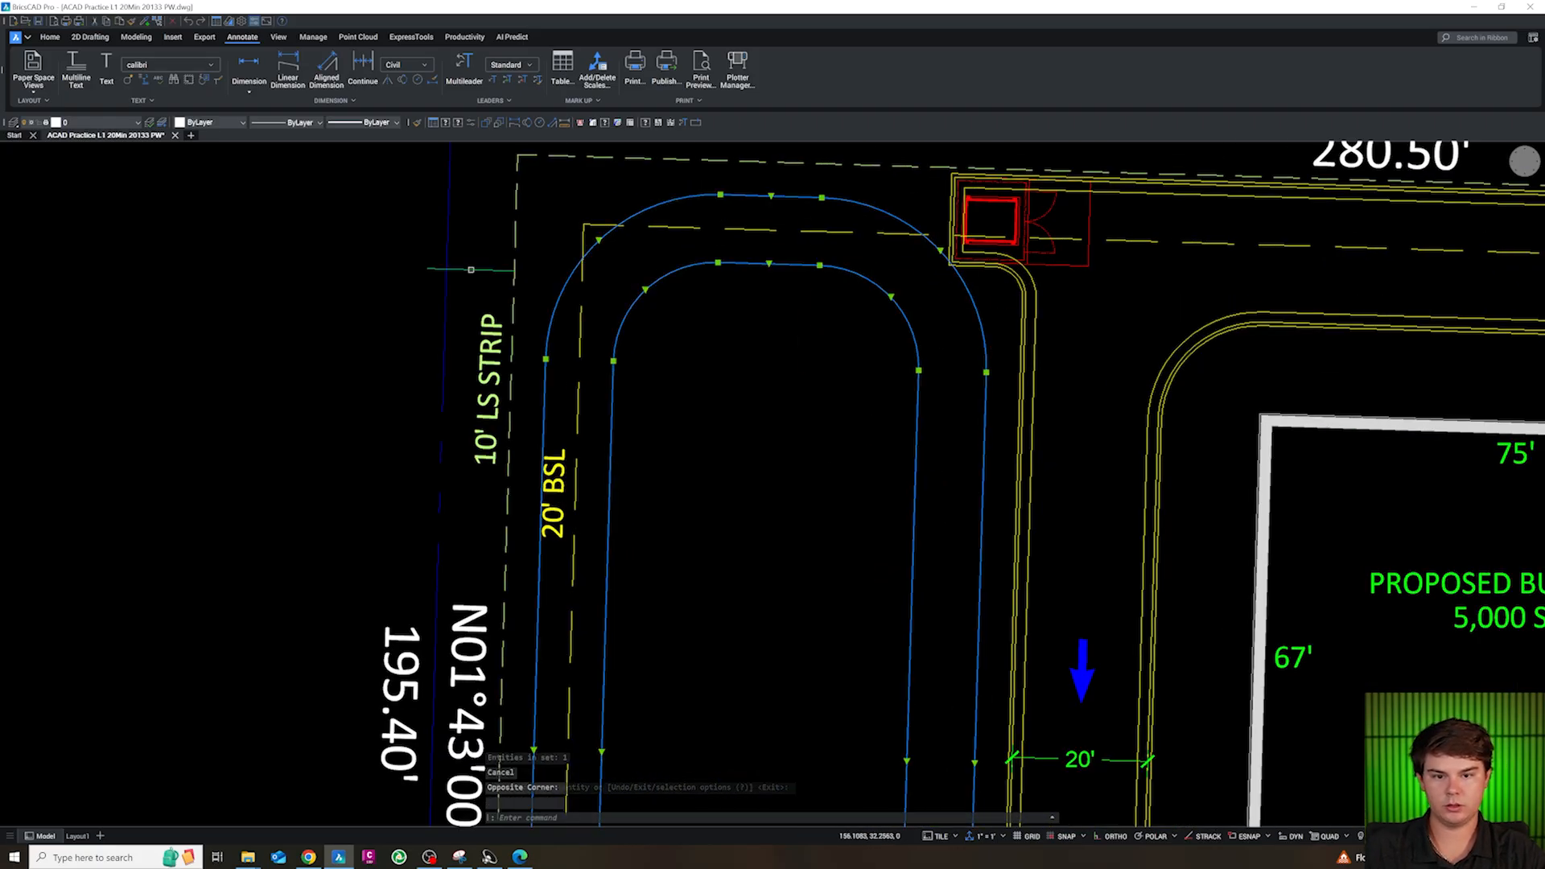
click(97, 122)
scroll(97, 209, down, 3)
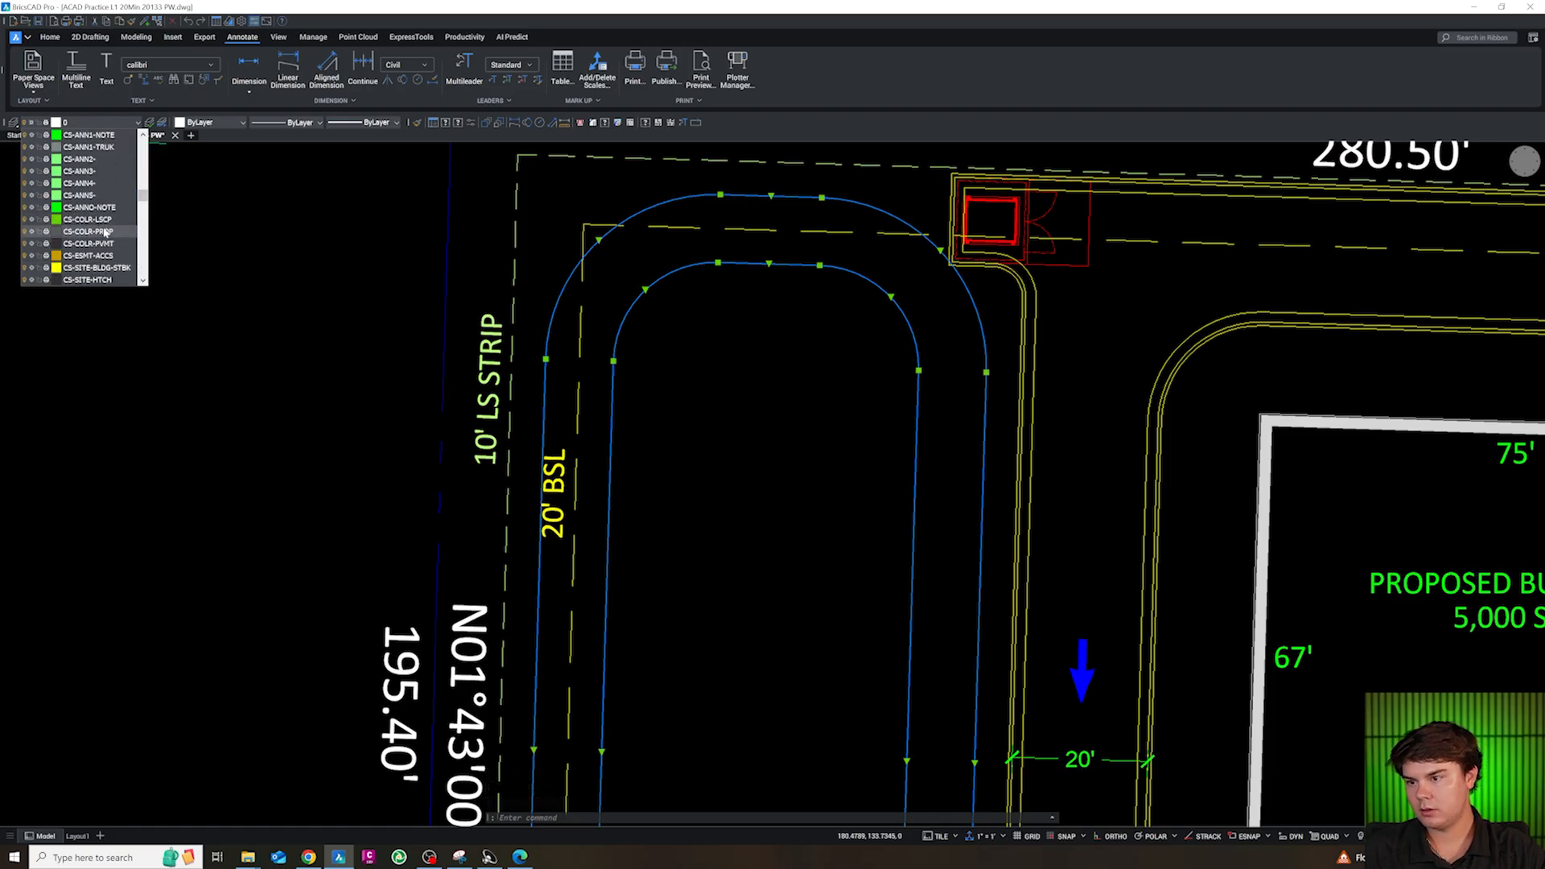
scroll(102, 218, up, 1)
scroll(103, 181, up, 1)
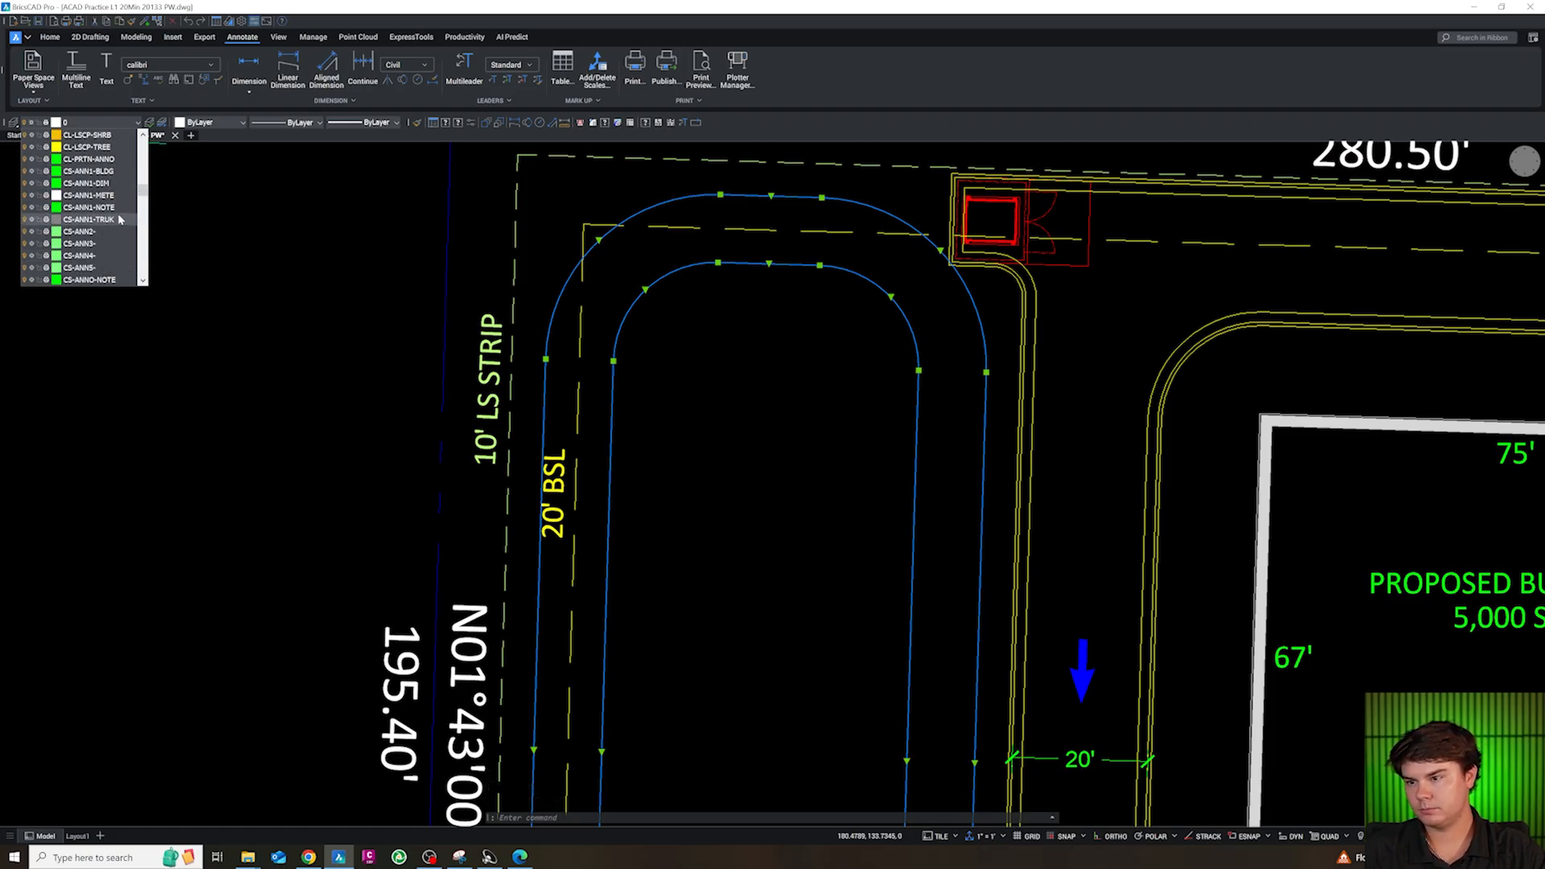
click(113, 209)
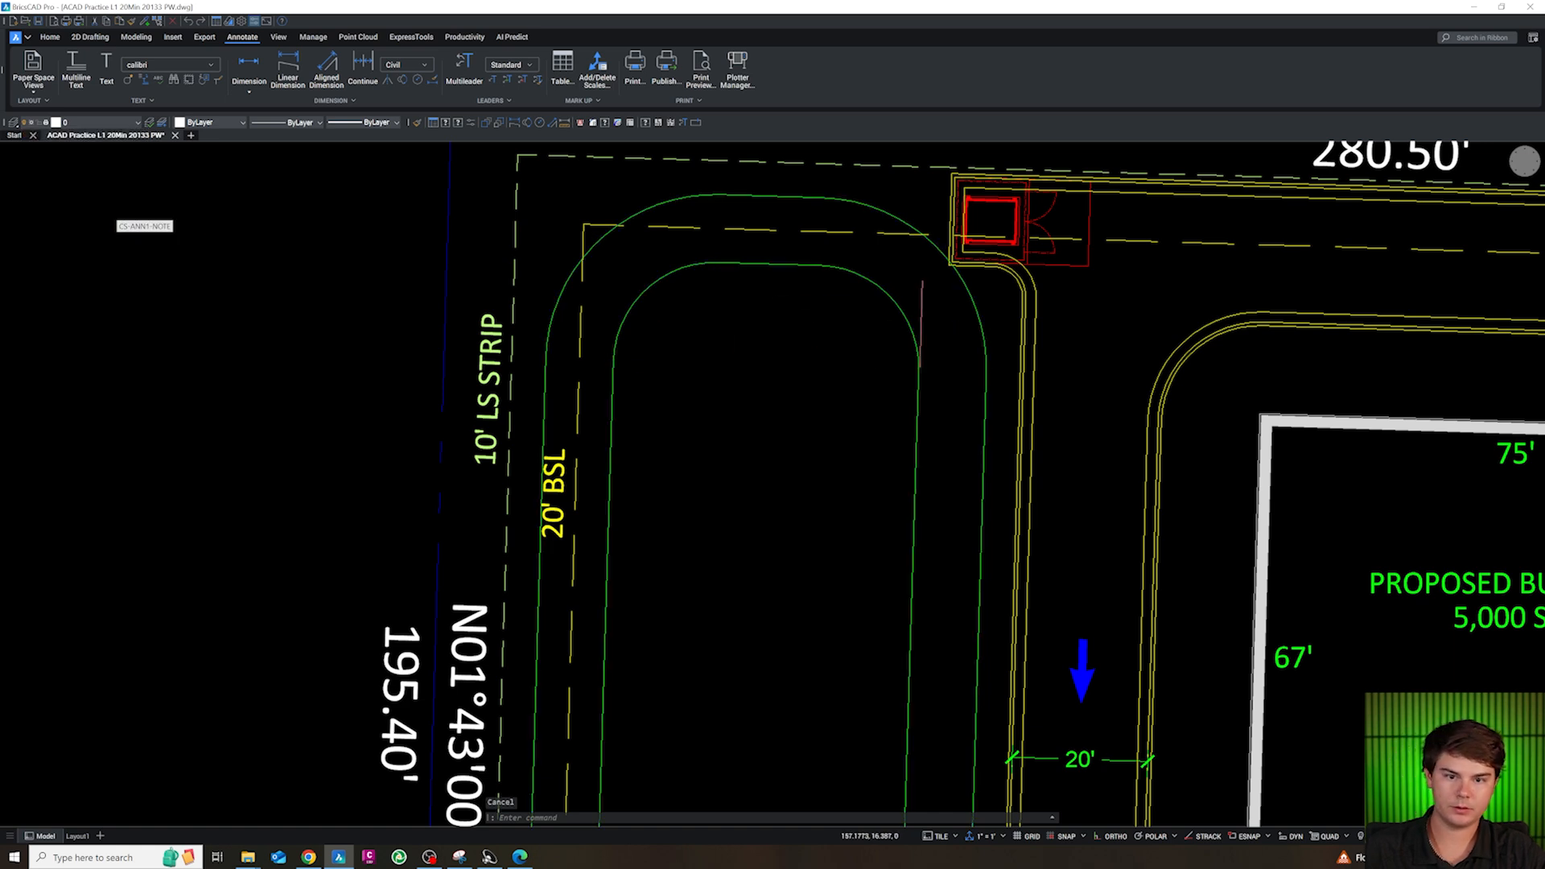
Give both rounded outlines in the west area a dashed linetype
drag(1002, 326, 848, 325)
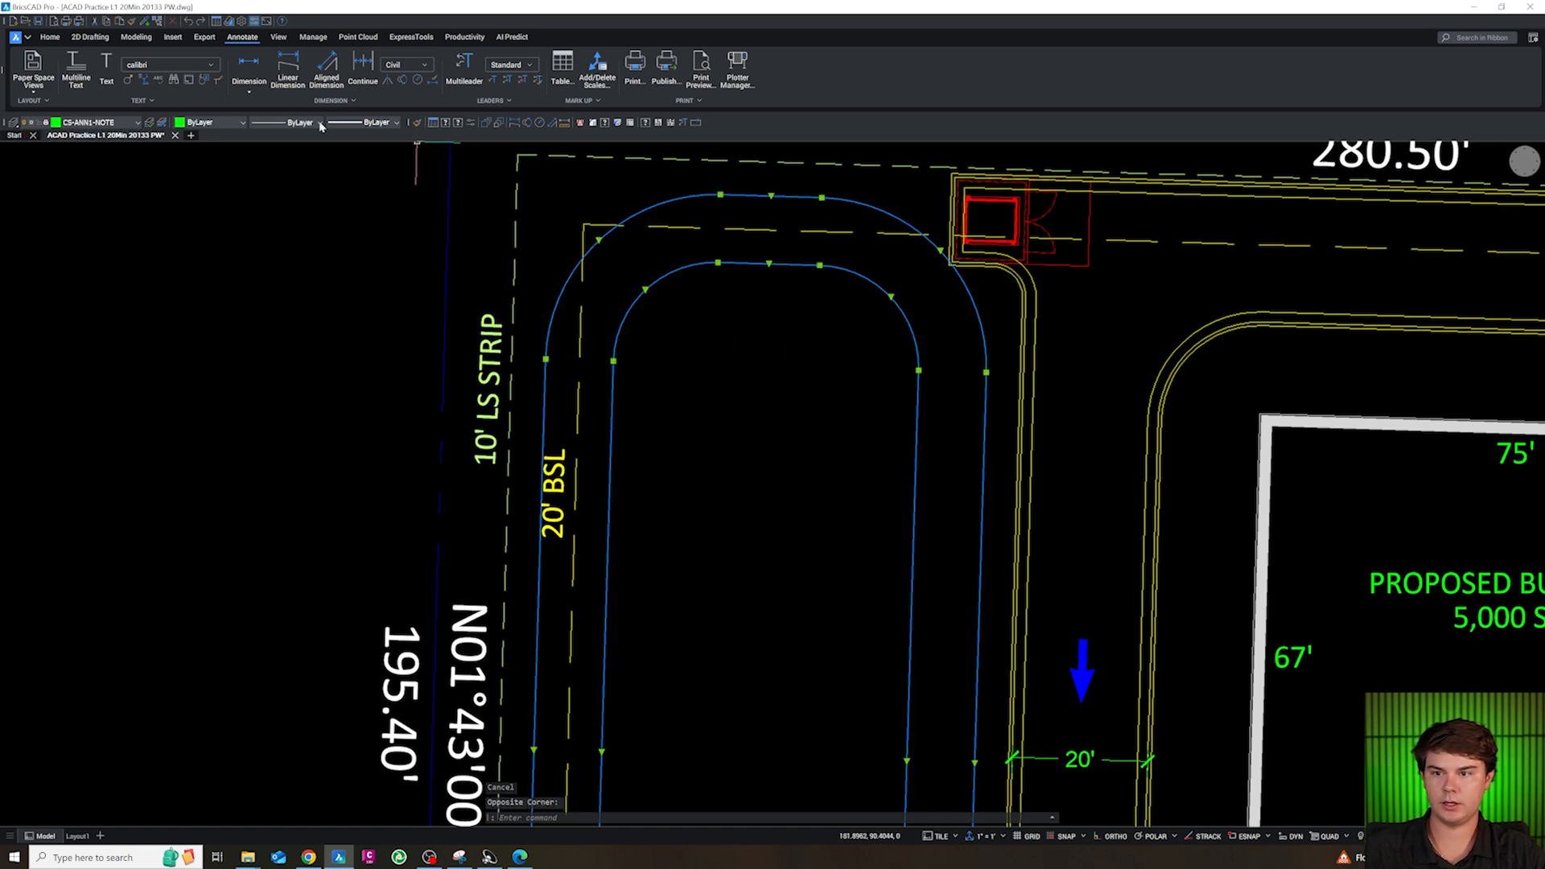
click(289, 122)
scroll(306, 249, down, 1)
scroll(304, 268, down, 2)
key(Escape)
scroll(735, 310, down, 5)
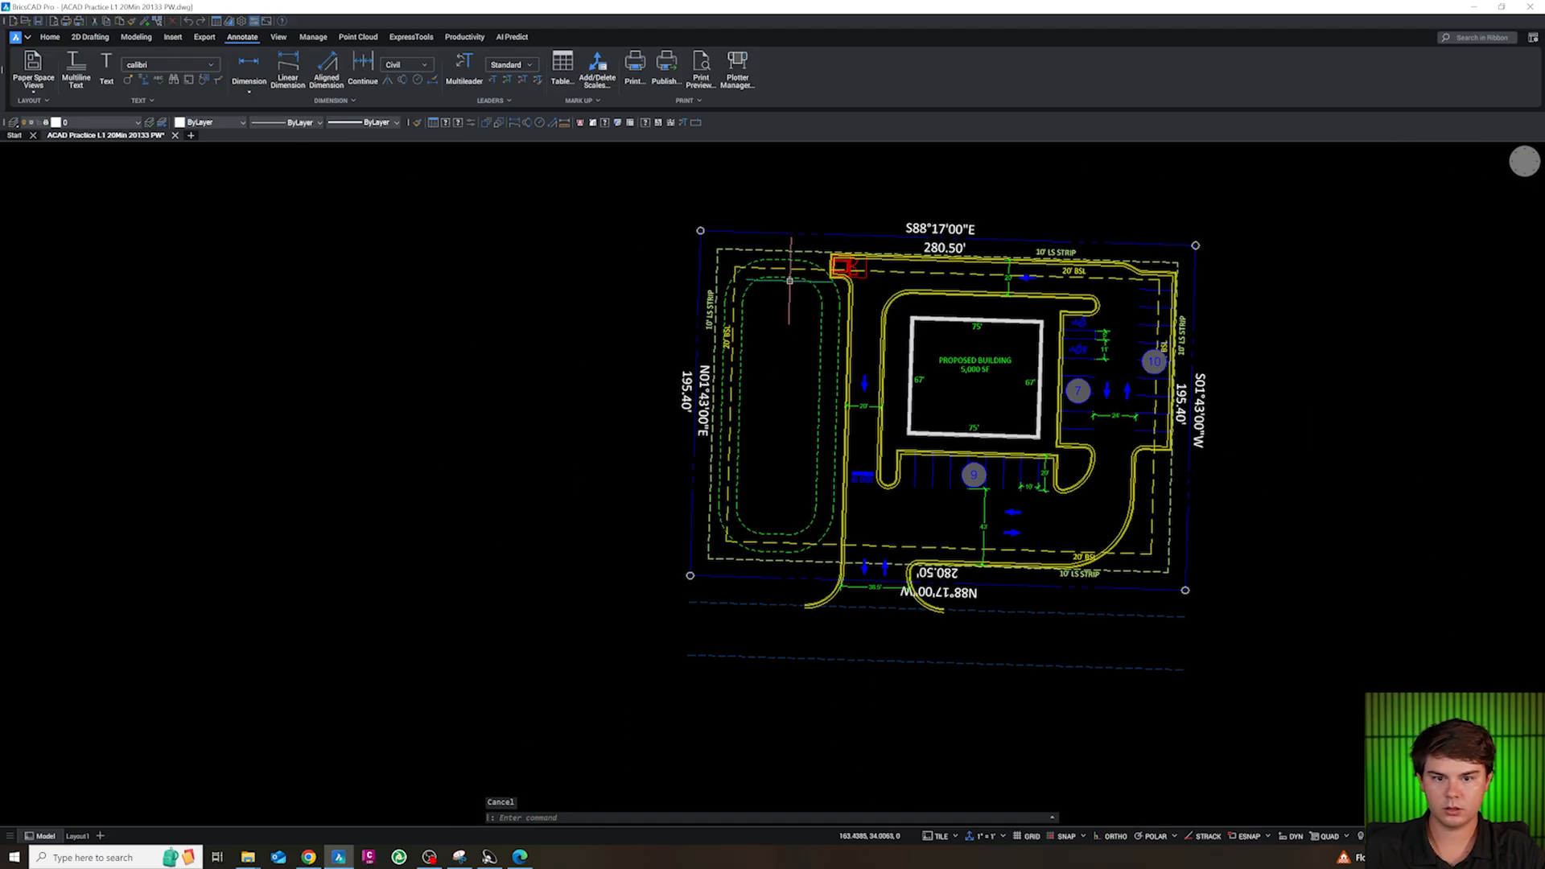
Copy the proposed building label into the upper middle of the inner rounded outline in the west area
scroll(797, 411, down, 3)
scroll(926, 381, up, 5)
key(Escape)
click(926, 381)
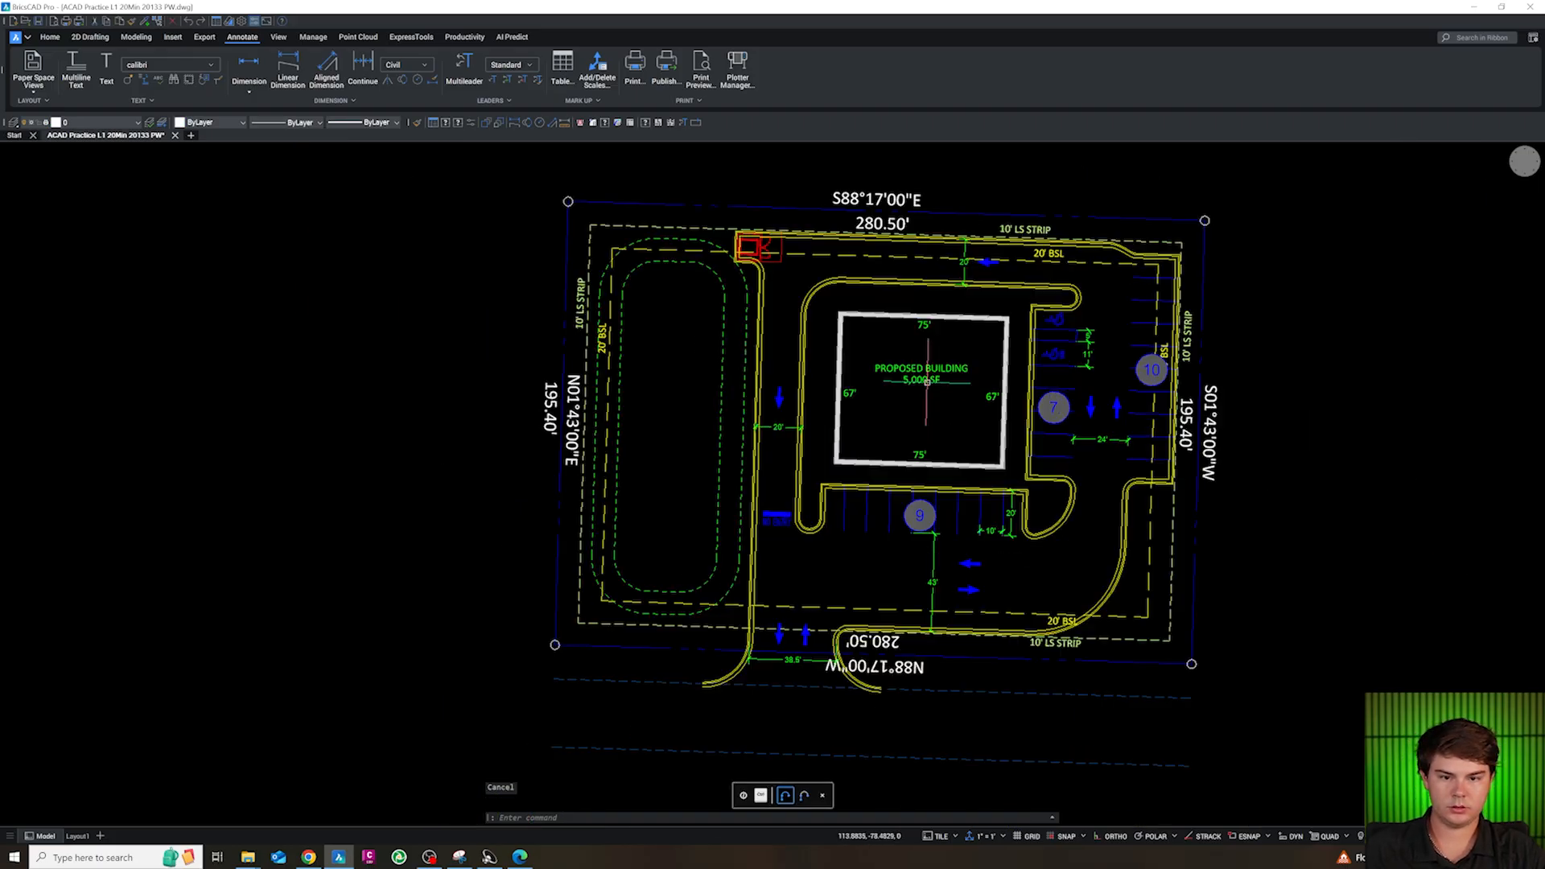
text(co)
key(space)
click(952, 408)
click(702, 419)
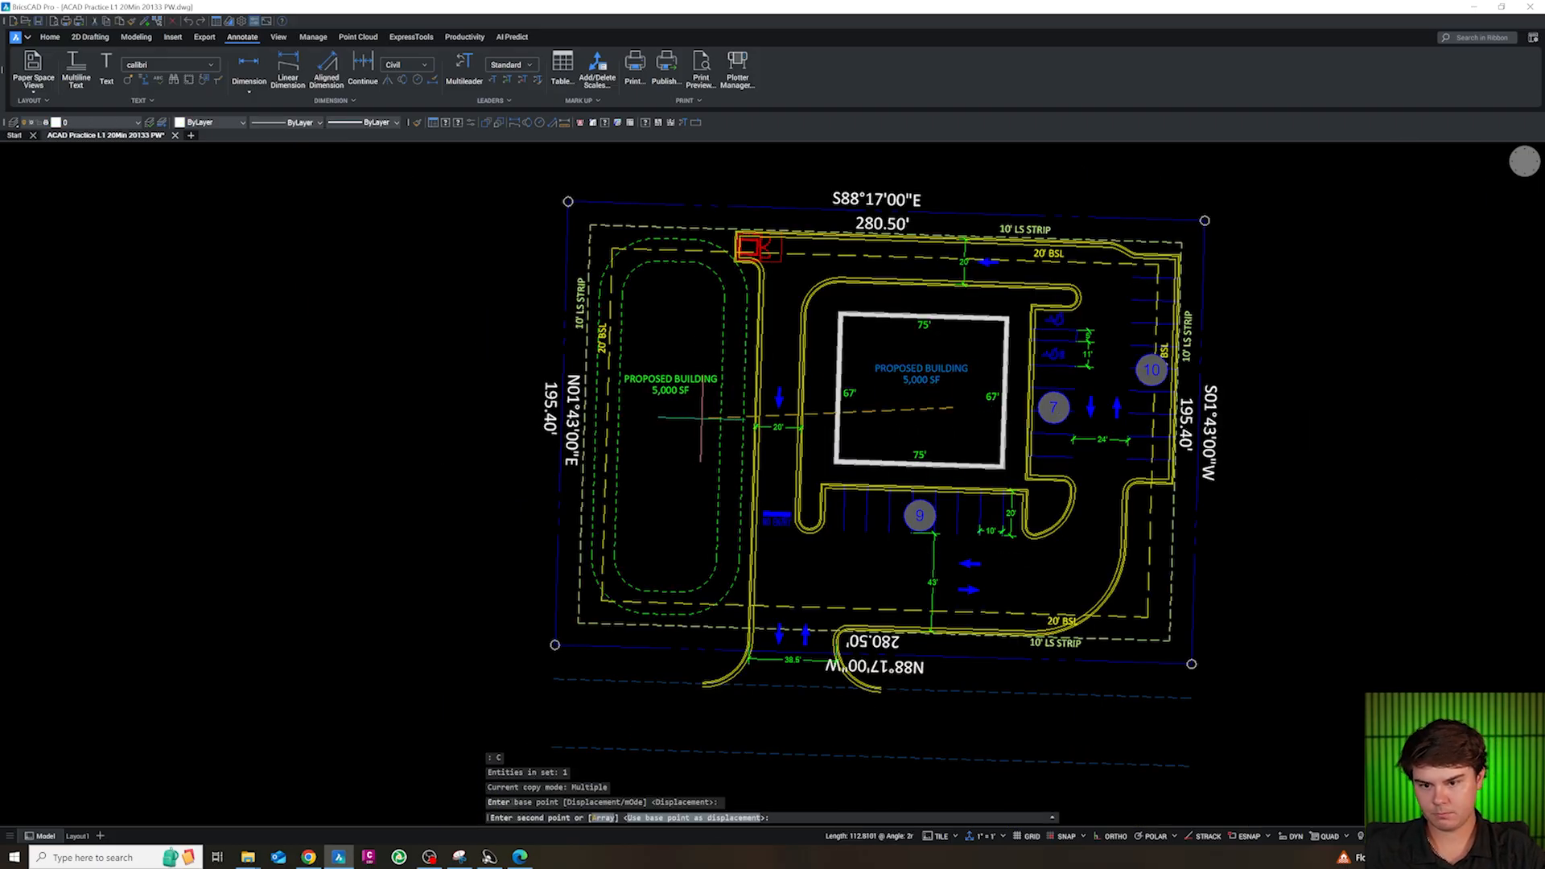
key(Escape)
Change the copied label in the west area to read STORMWATER FACILITY
double_click(627, 379)
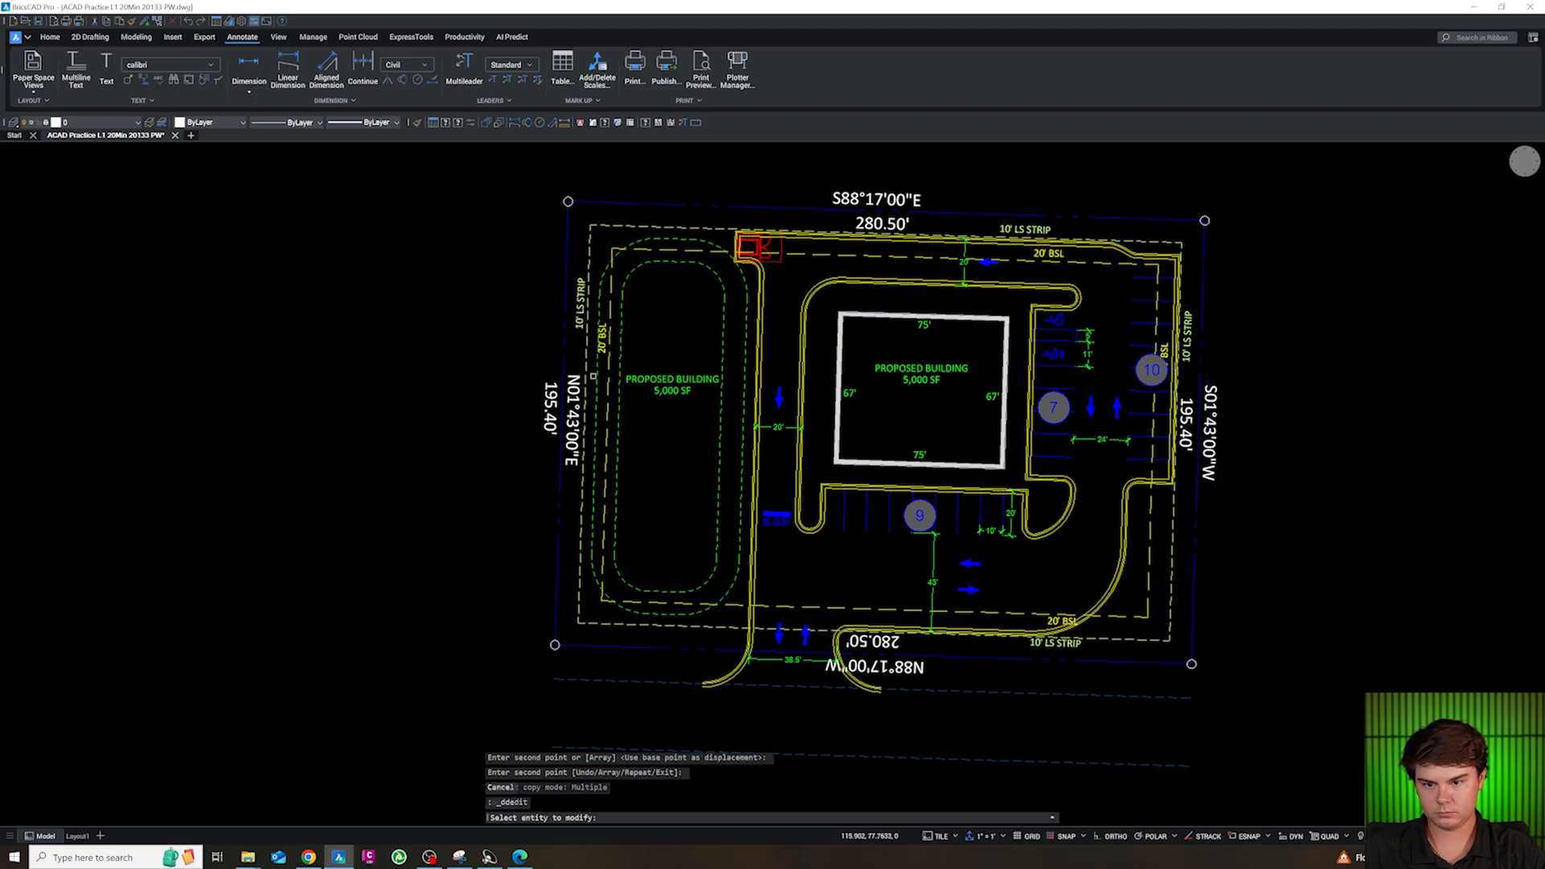
key(Escape)
double_click(670, 394)
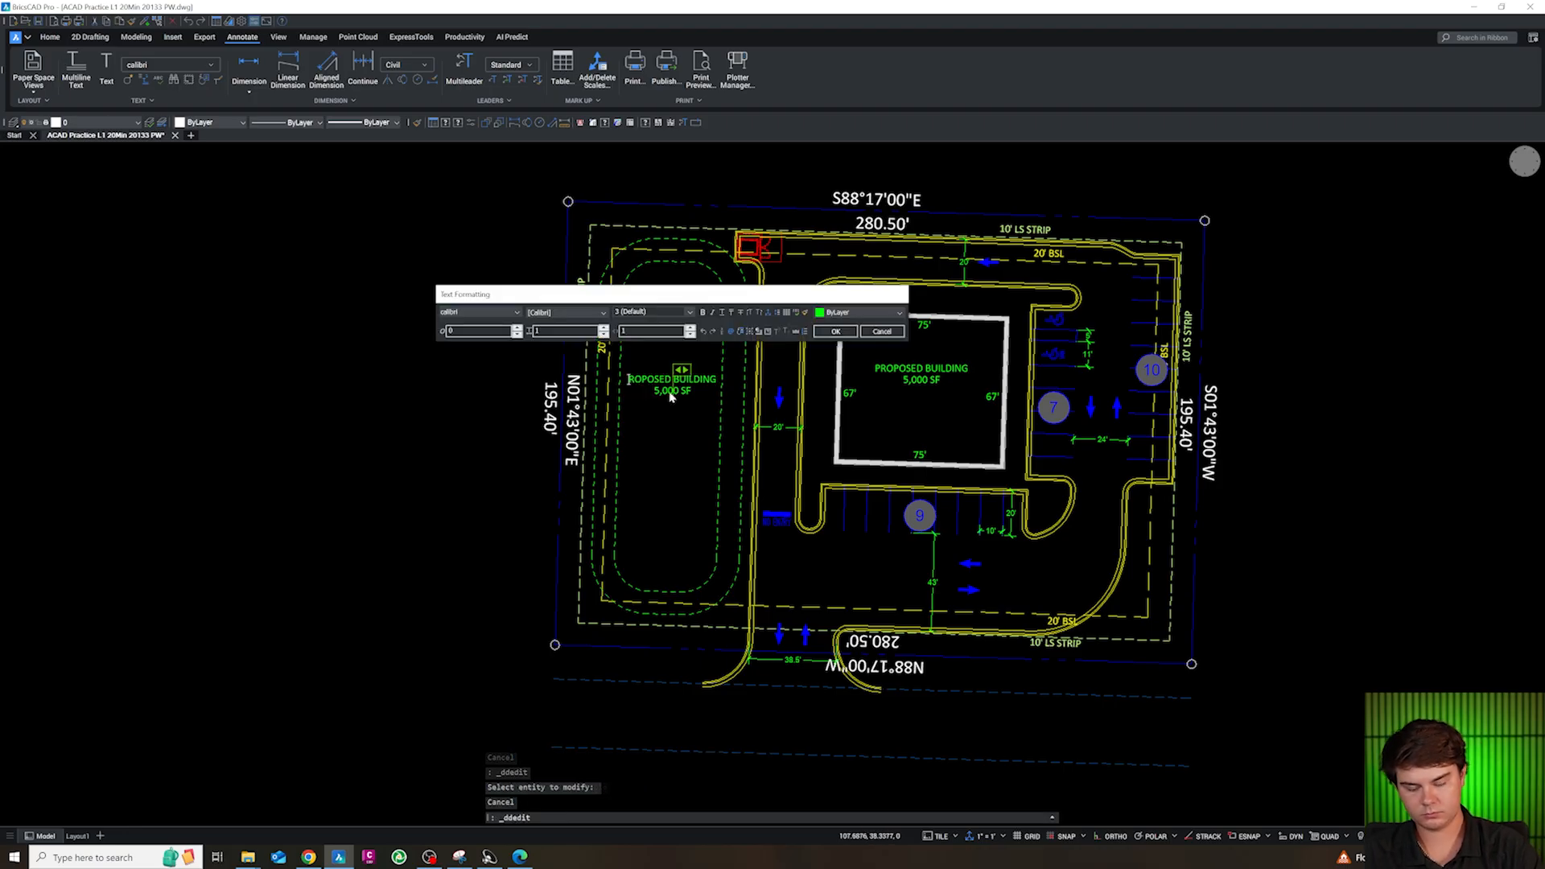
text(STORM)
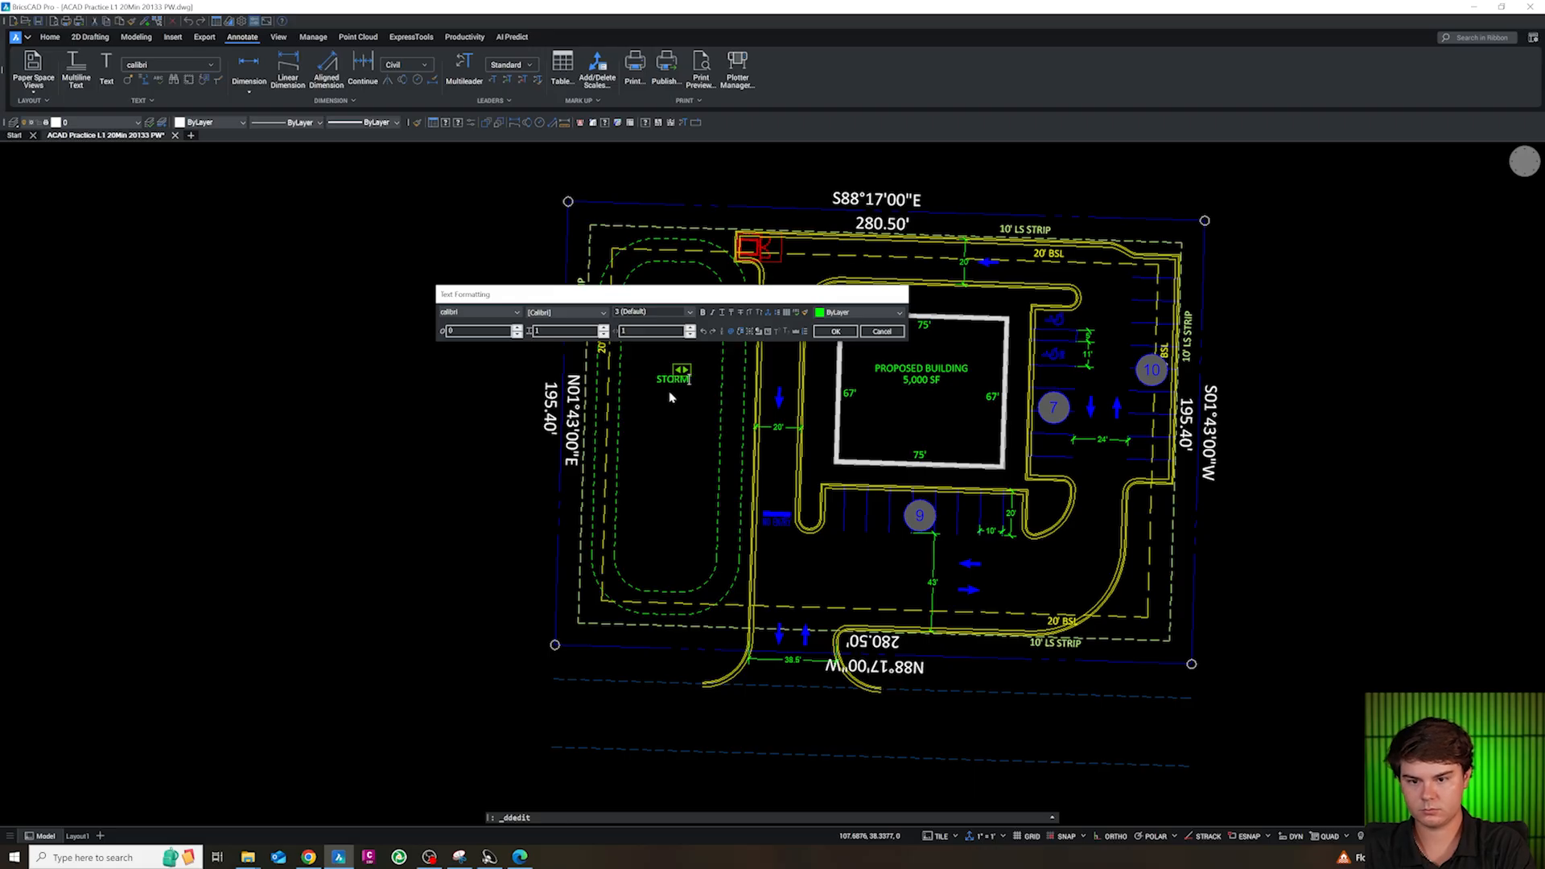
text(WATER FAC)
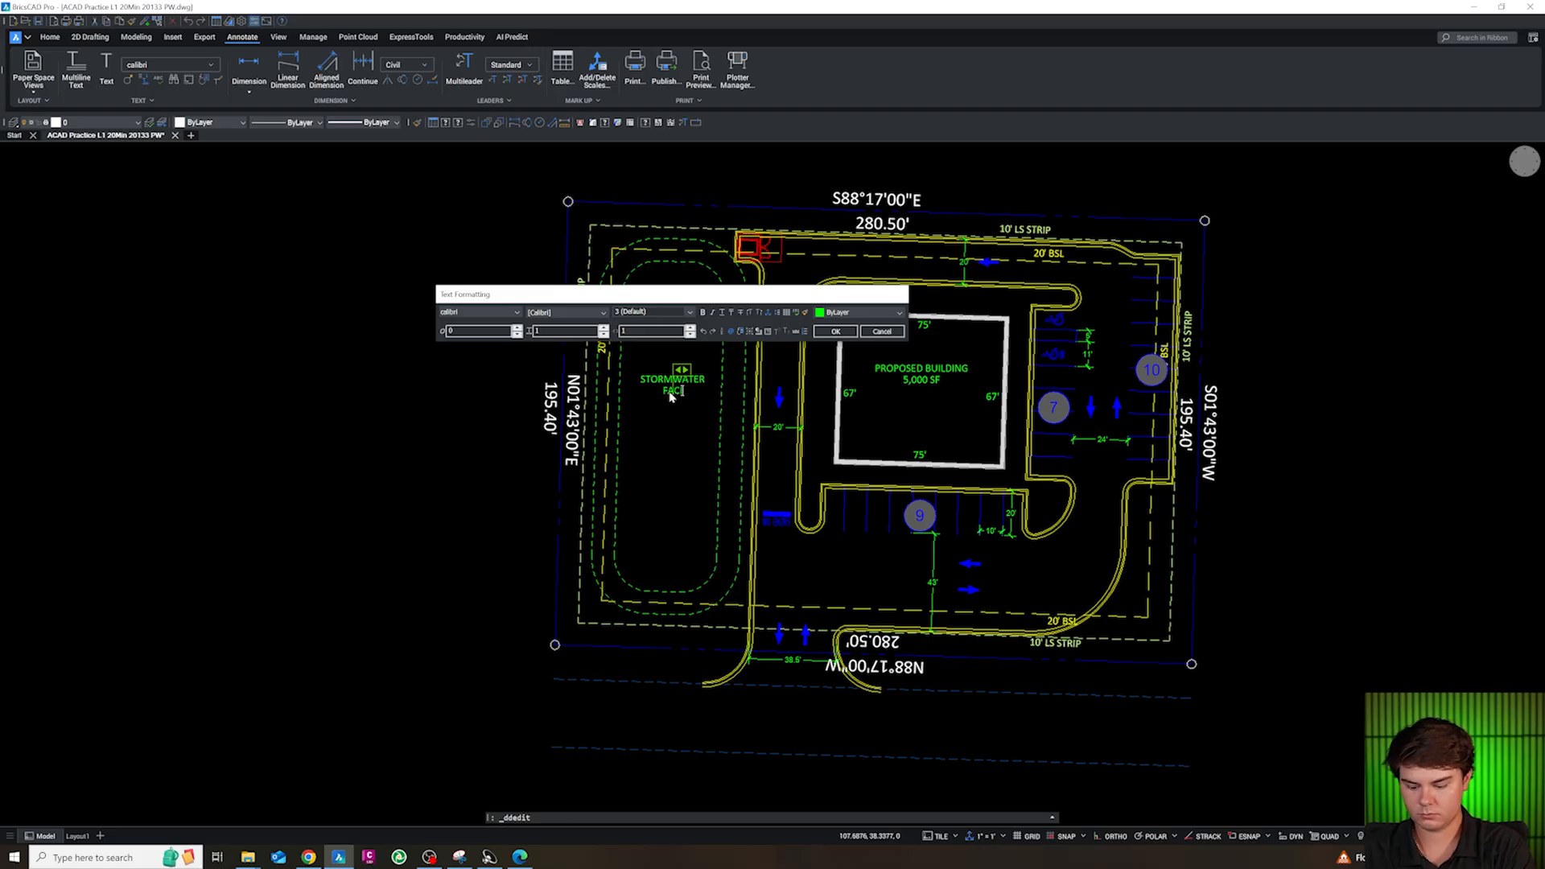
text(ILITY)
key(BackSpace)
key(BackSpace)
key(BackSpace)
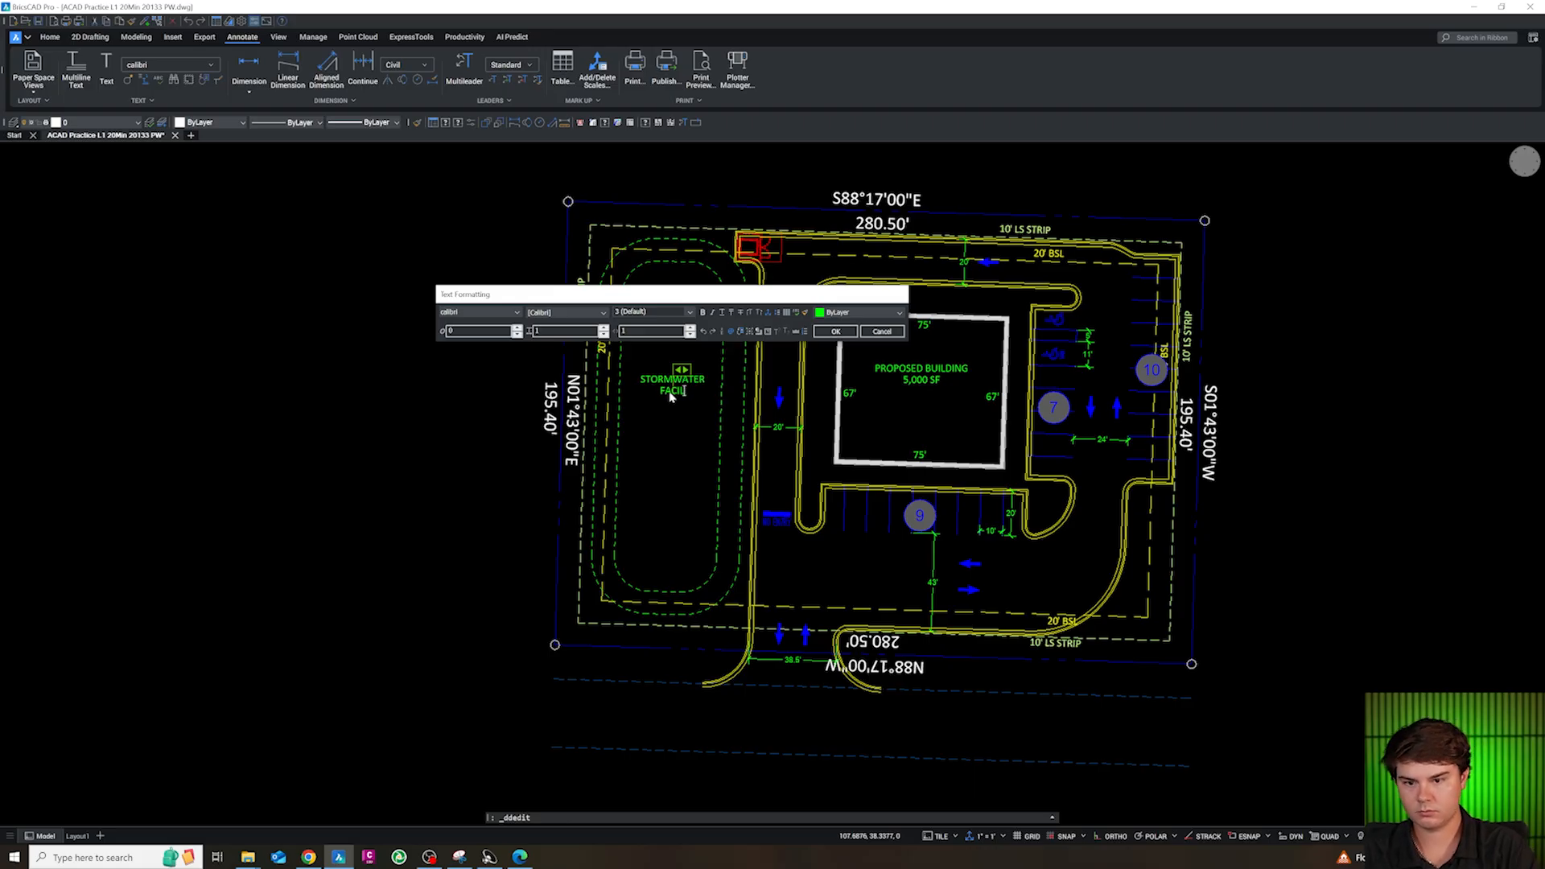
text(ITY)
click(673, 433)
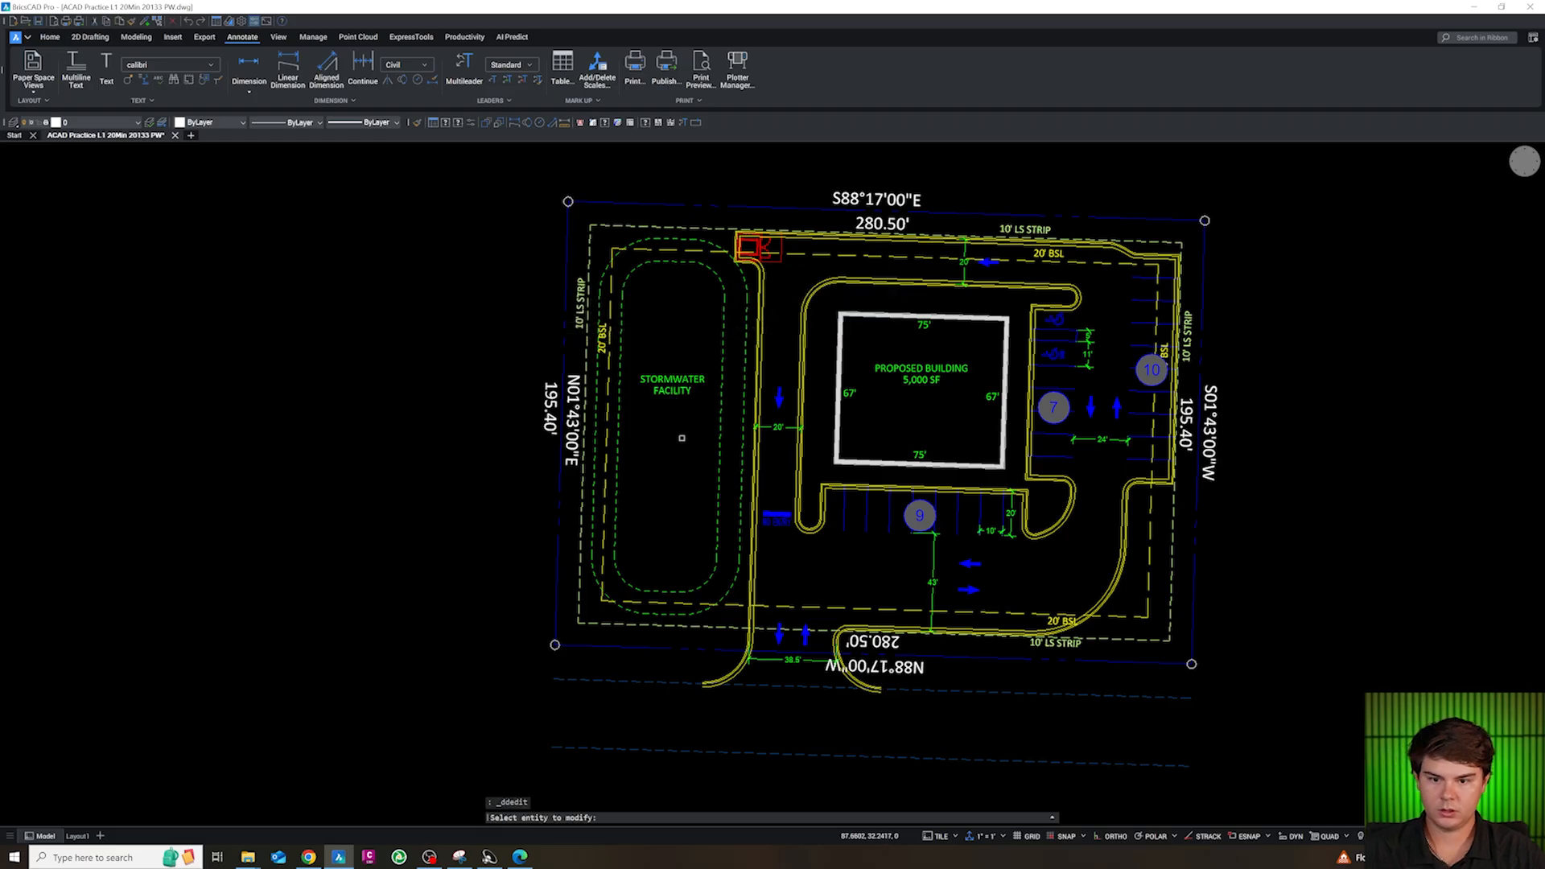
key(Escape)
scroll(670, 384, down, 2)
scroll(670, 384, down, 1)
scroll(841, 412, up, 2)
scroll(813, 624, down, 1)
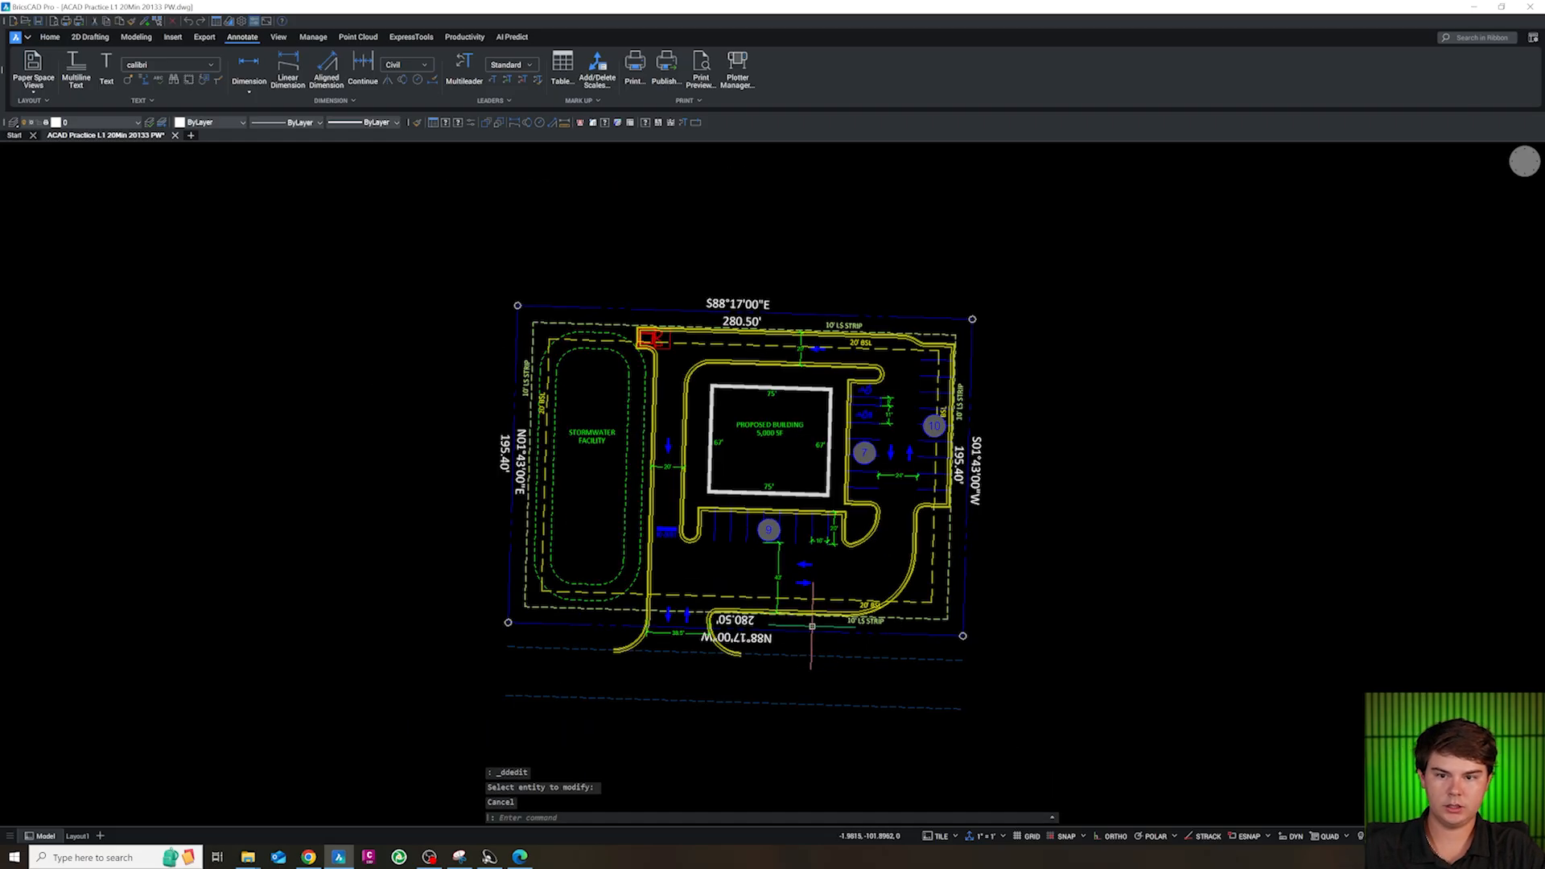